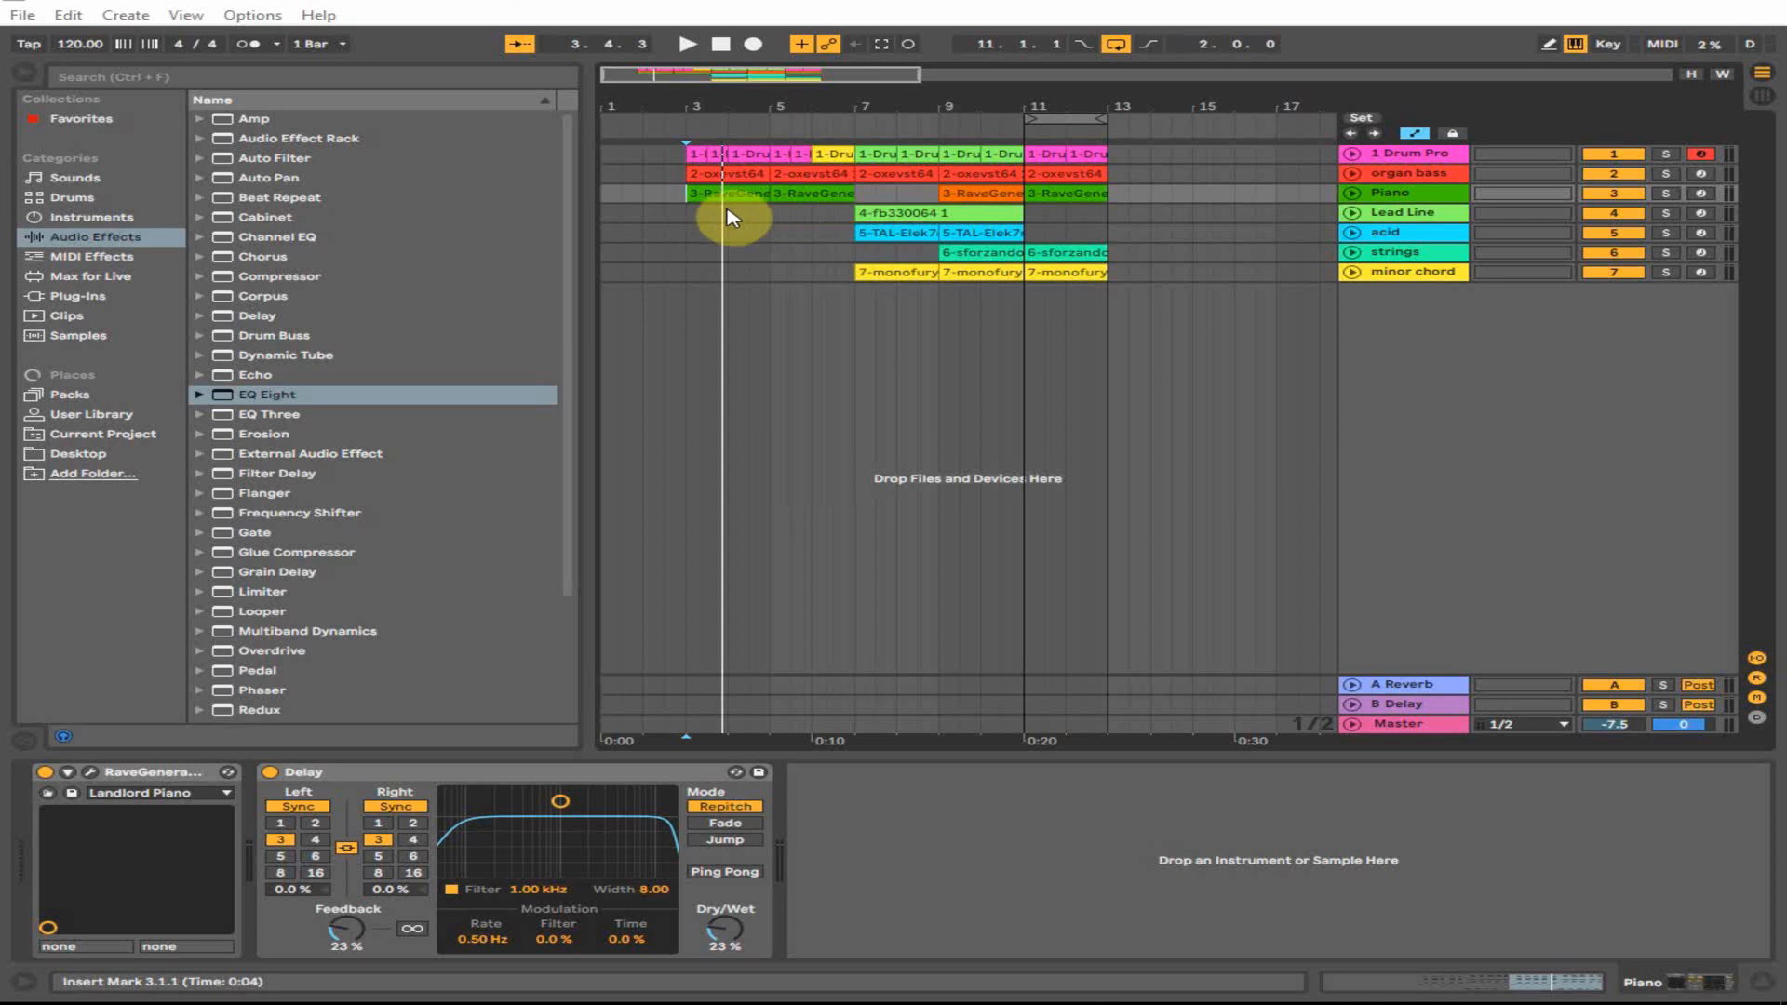
- Browse the Drum Pro instrument's kit list, keeping the Vintage TR 909 kit
{"action": "left_click", "coordinate": [694, 151]}
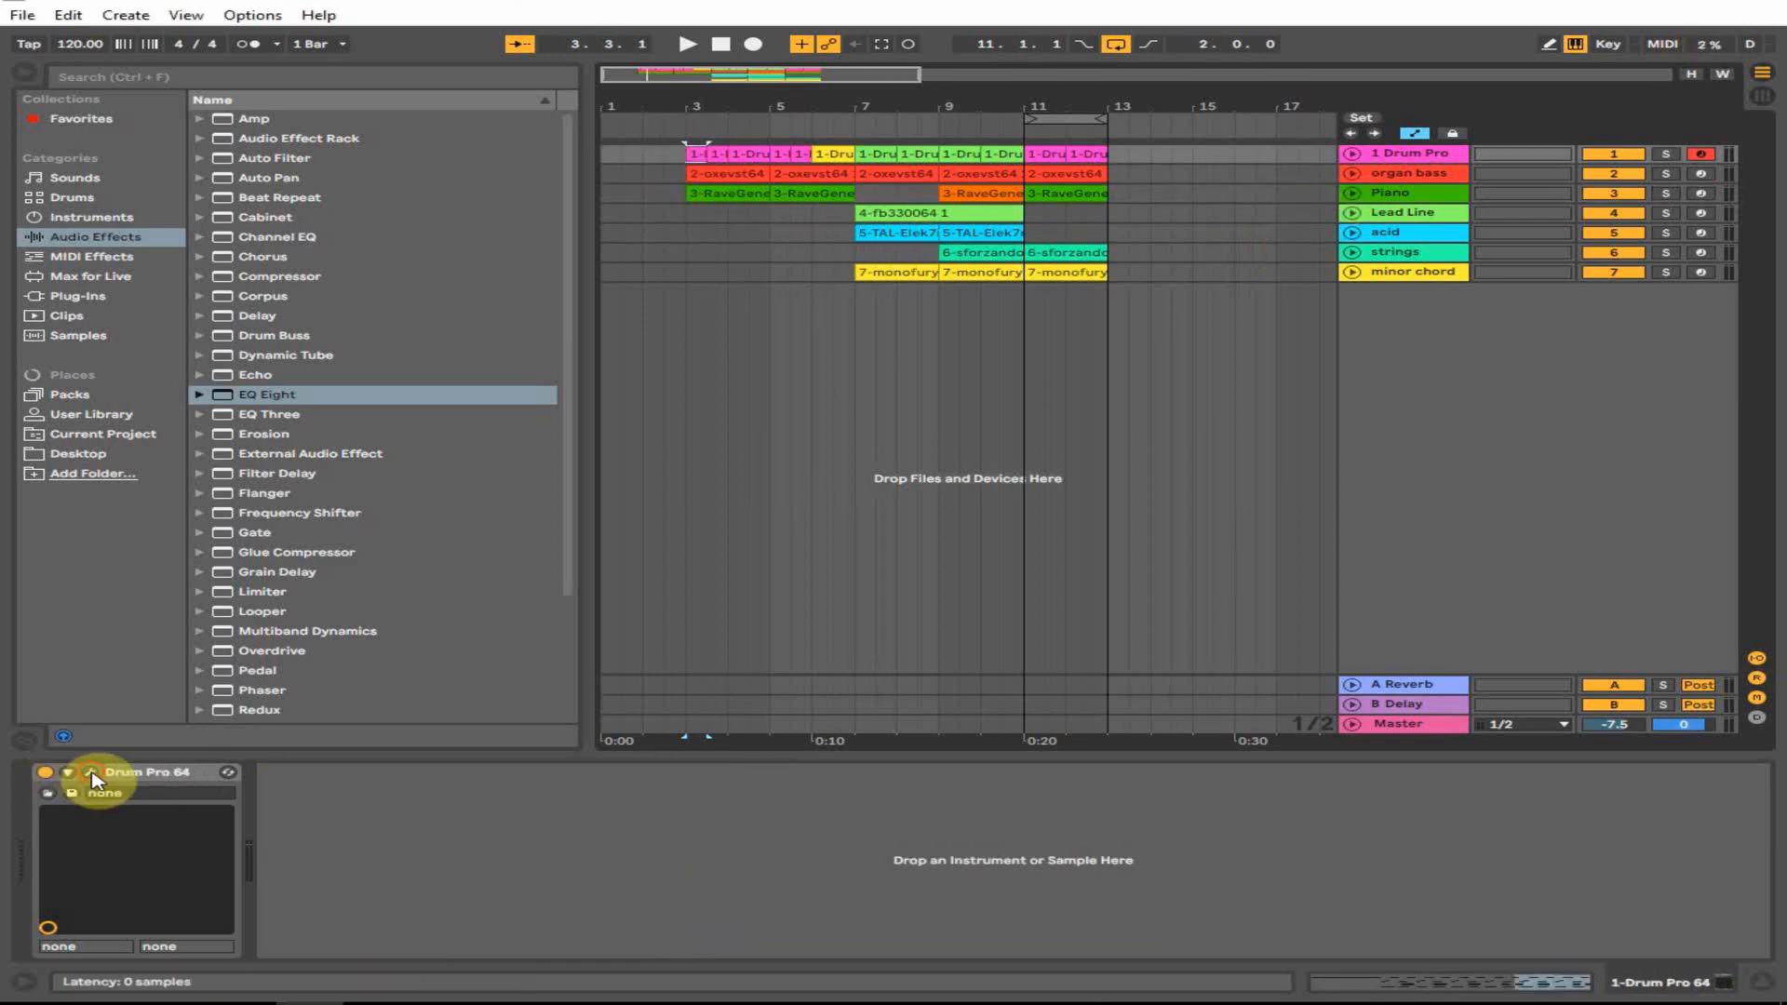
{"action": "left_click", "coordinate": [90, 773]}
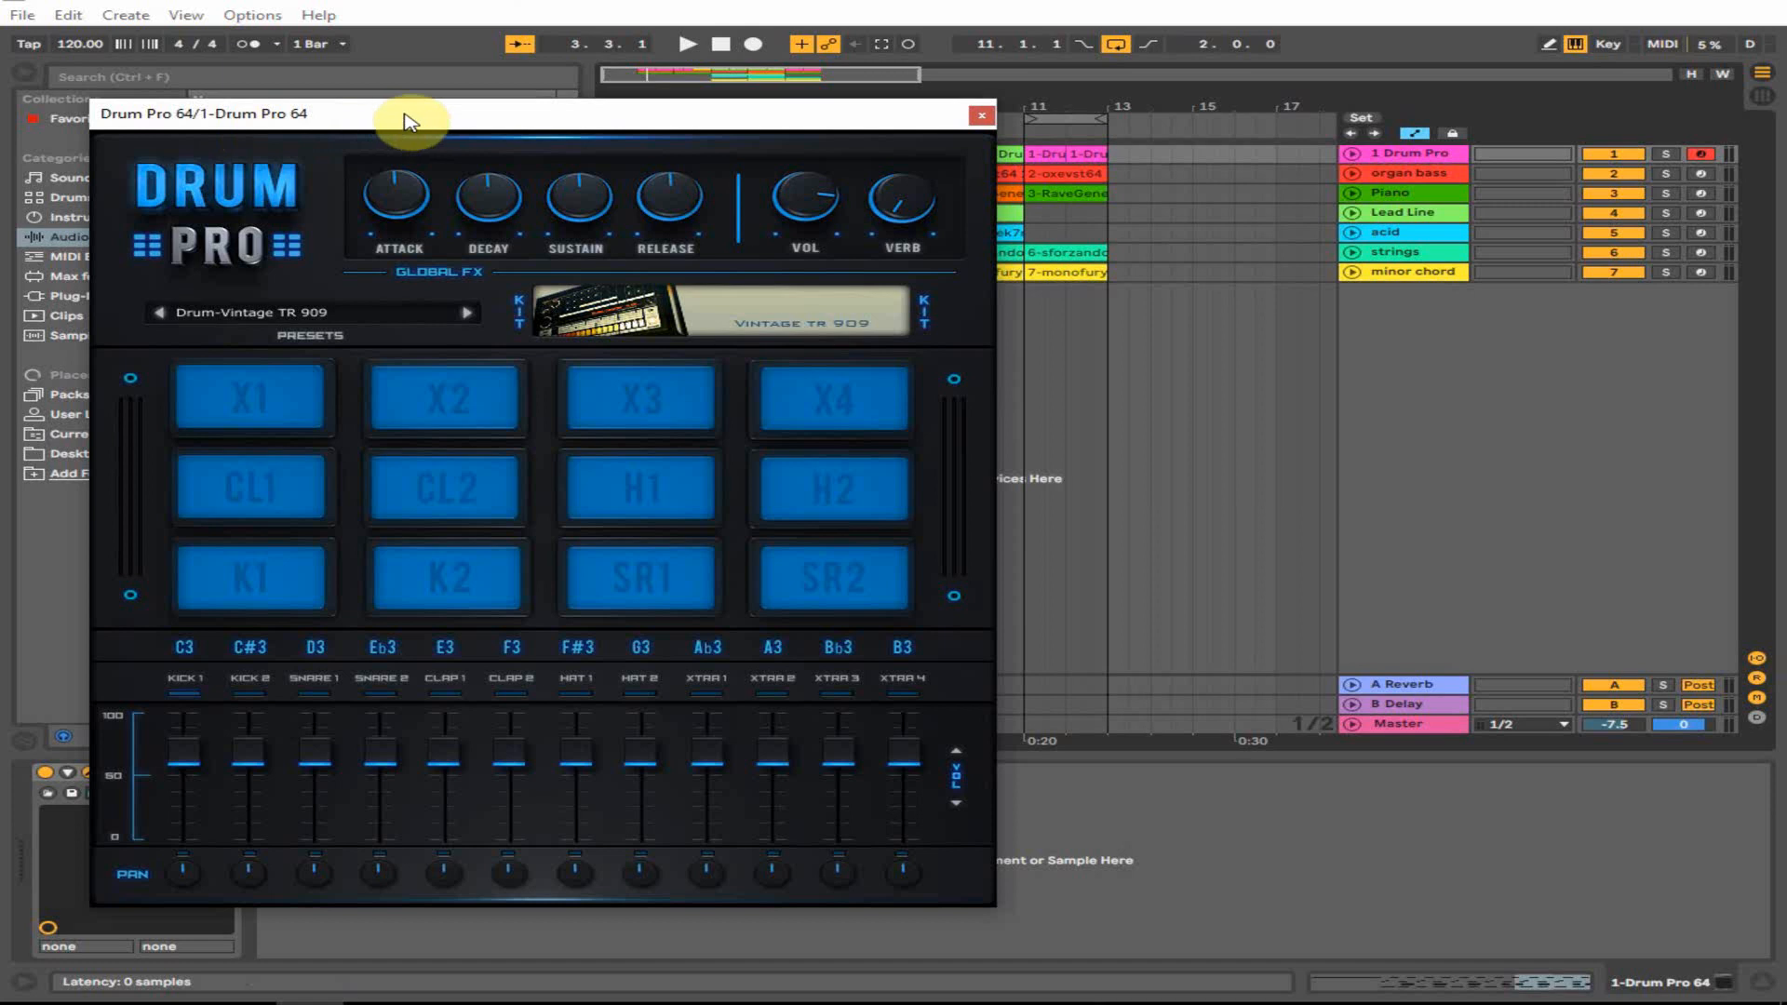
{"action": "left_click_drag", "start_coordinate": [402, 110], "coordinate": [617, 107]}
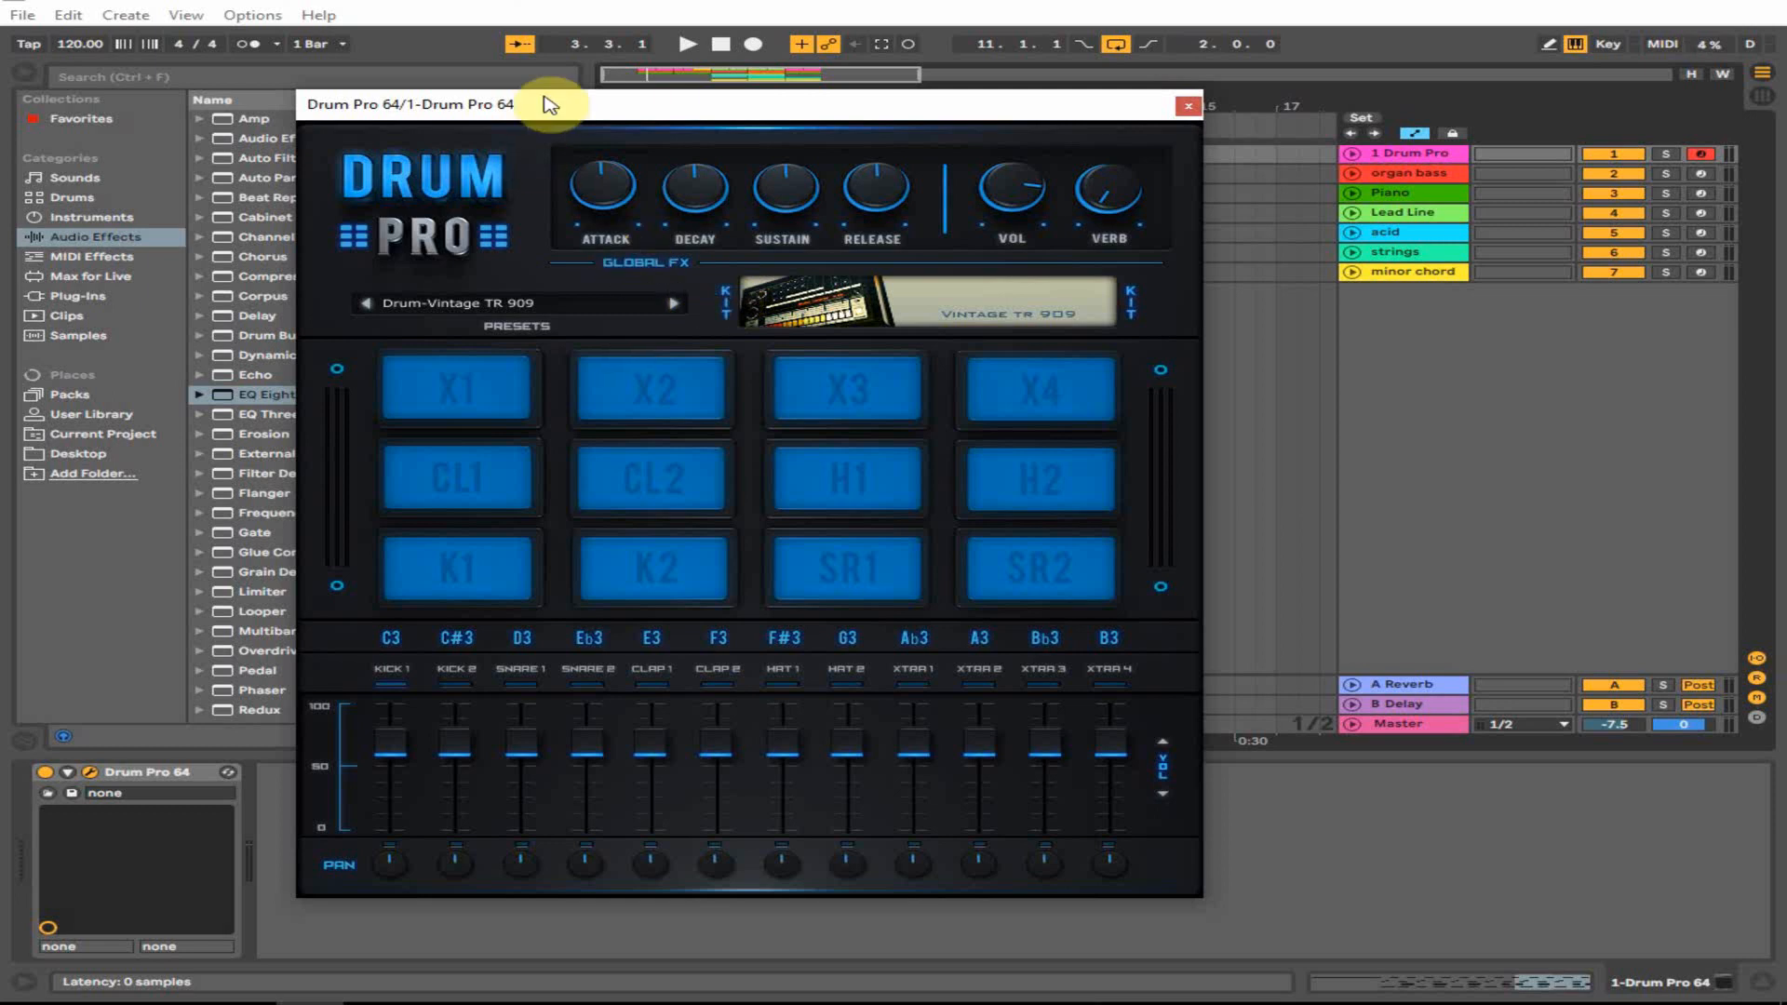
{"action": "left_click", "coordinate": [589, 304]}
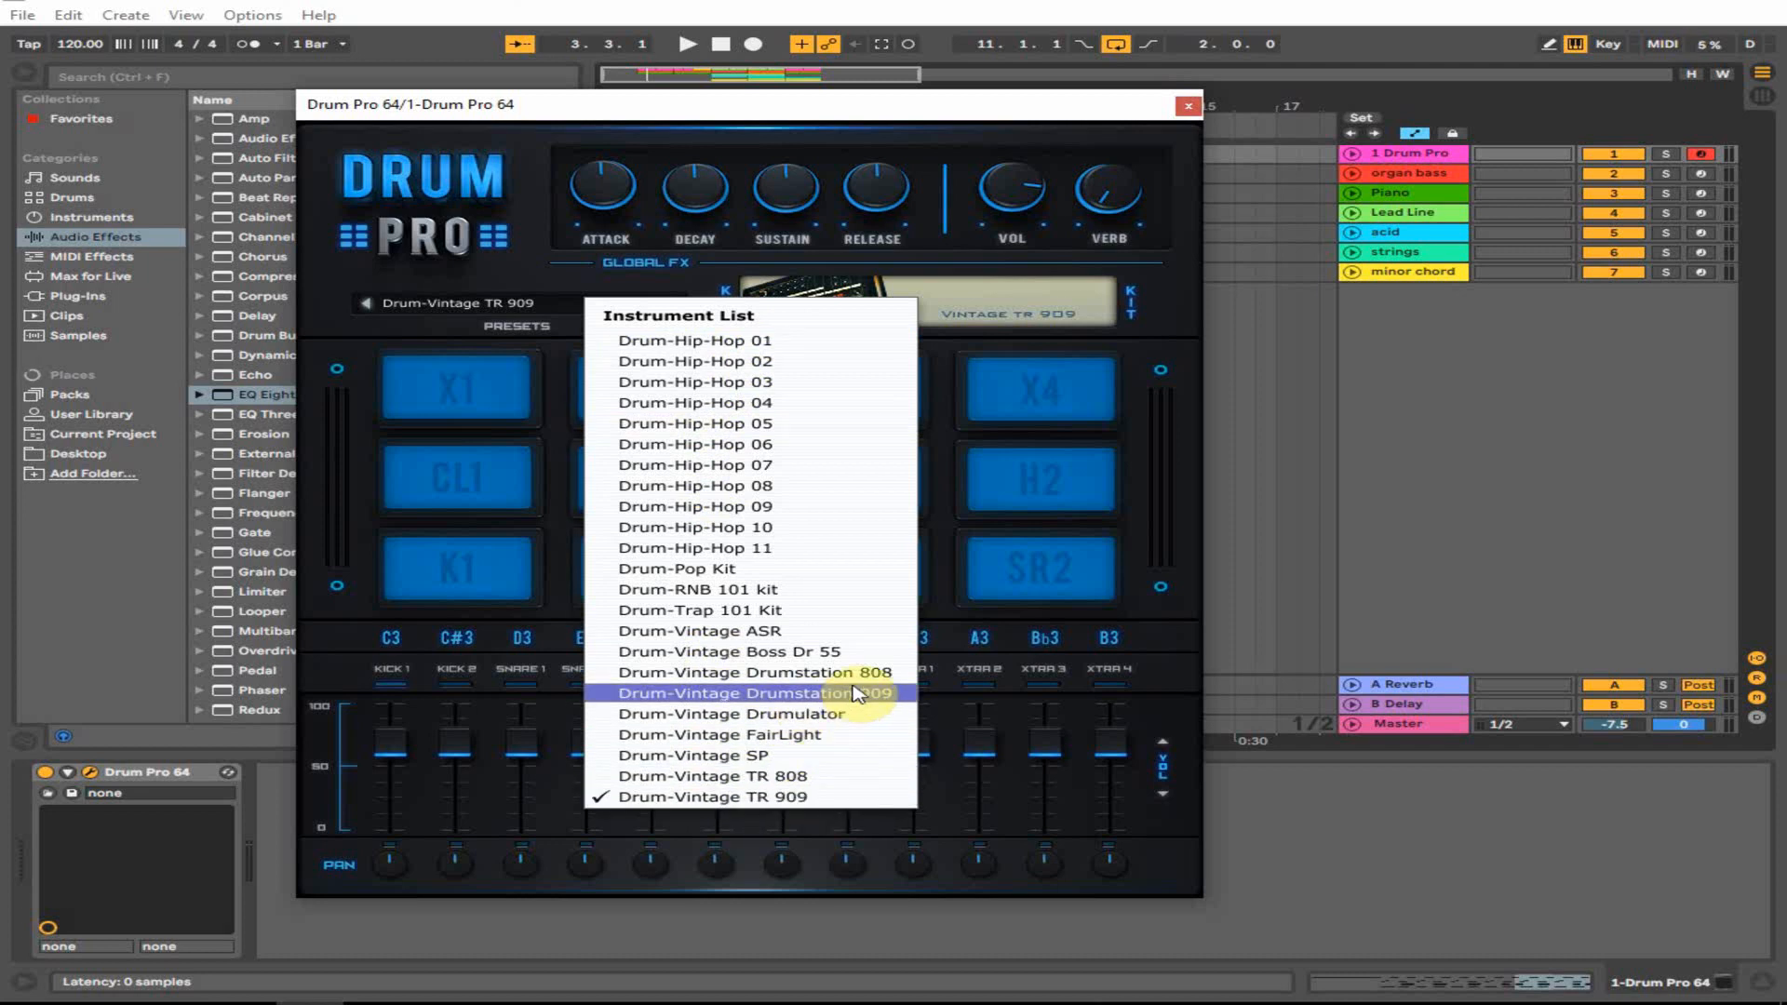
{"action": "left_click", "coordinate": [503, 312]}
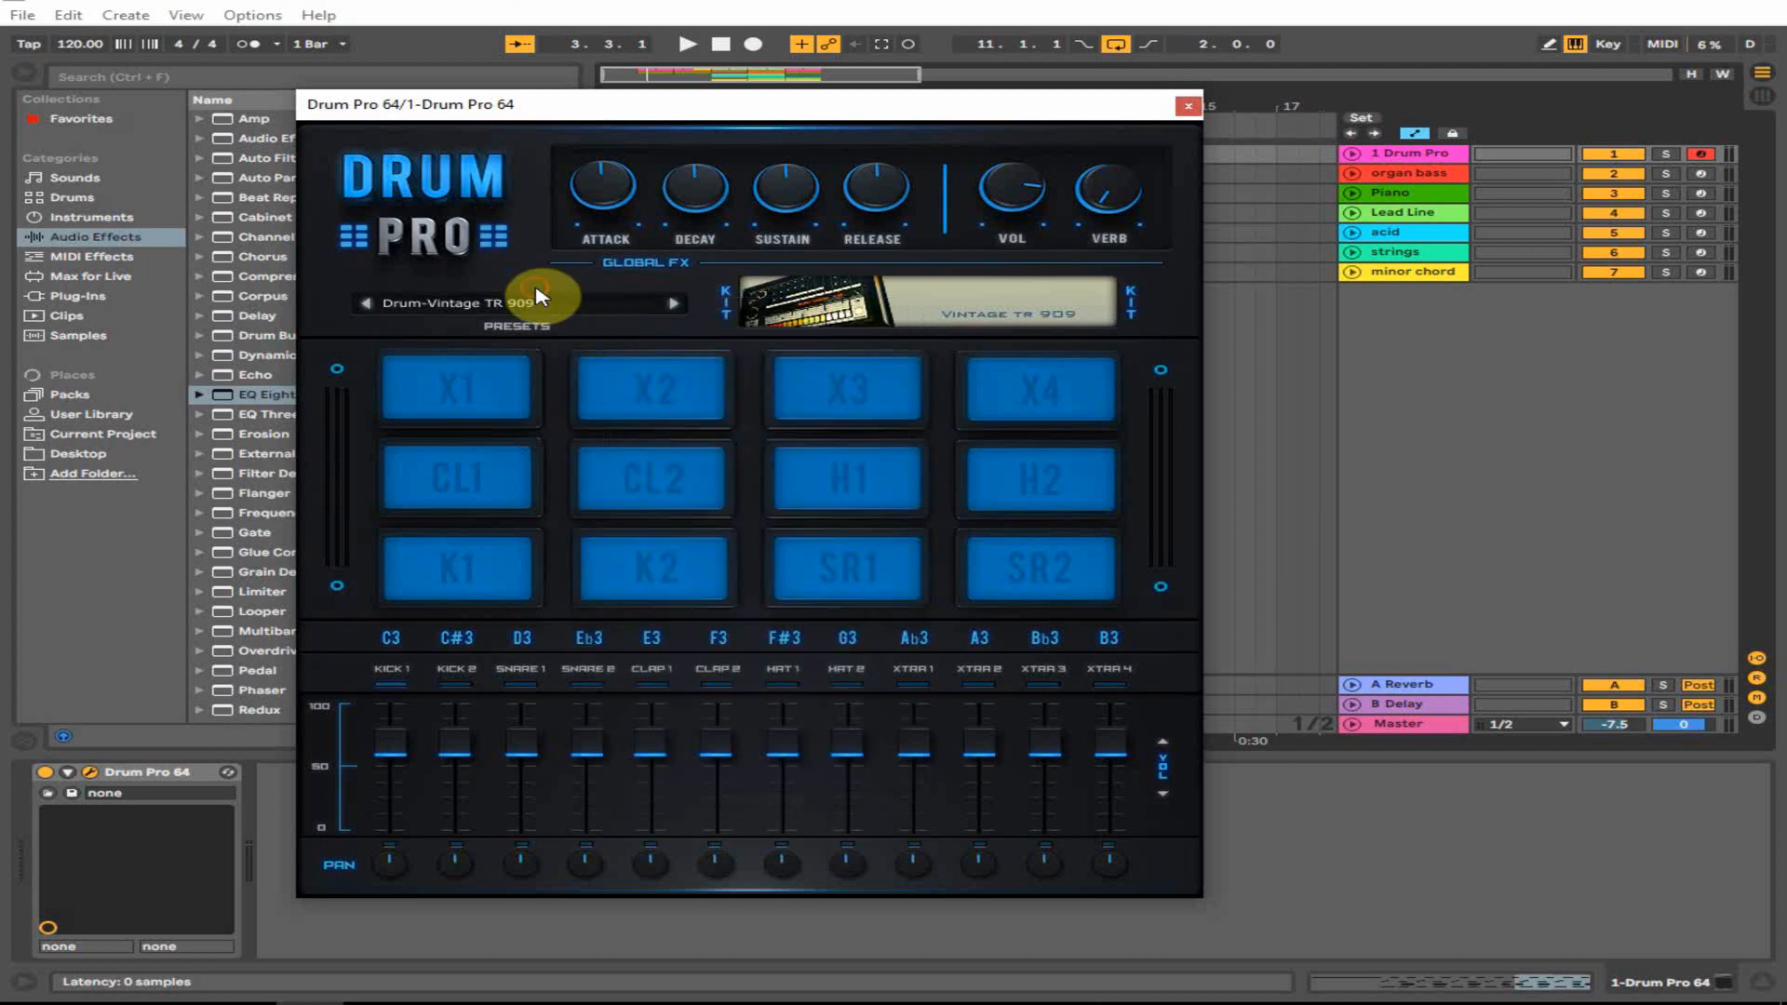
{"action": "left_click", "coordinate": [505, 313]}
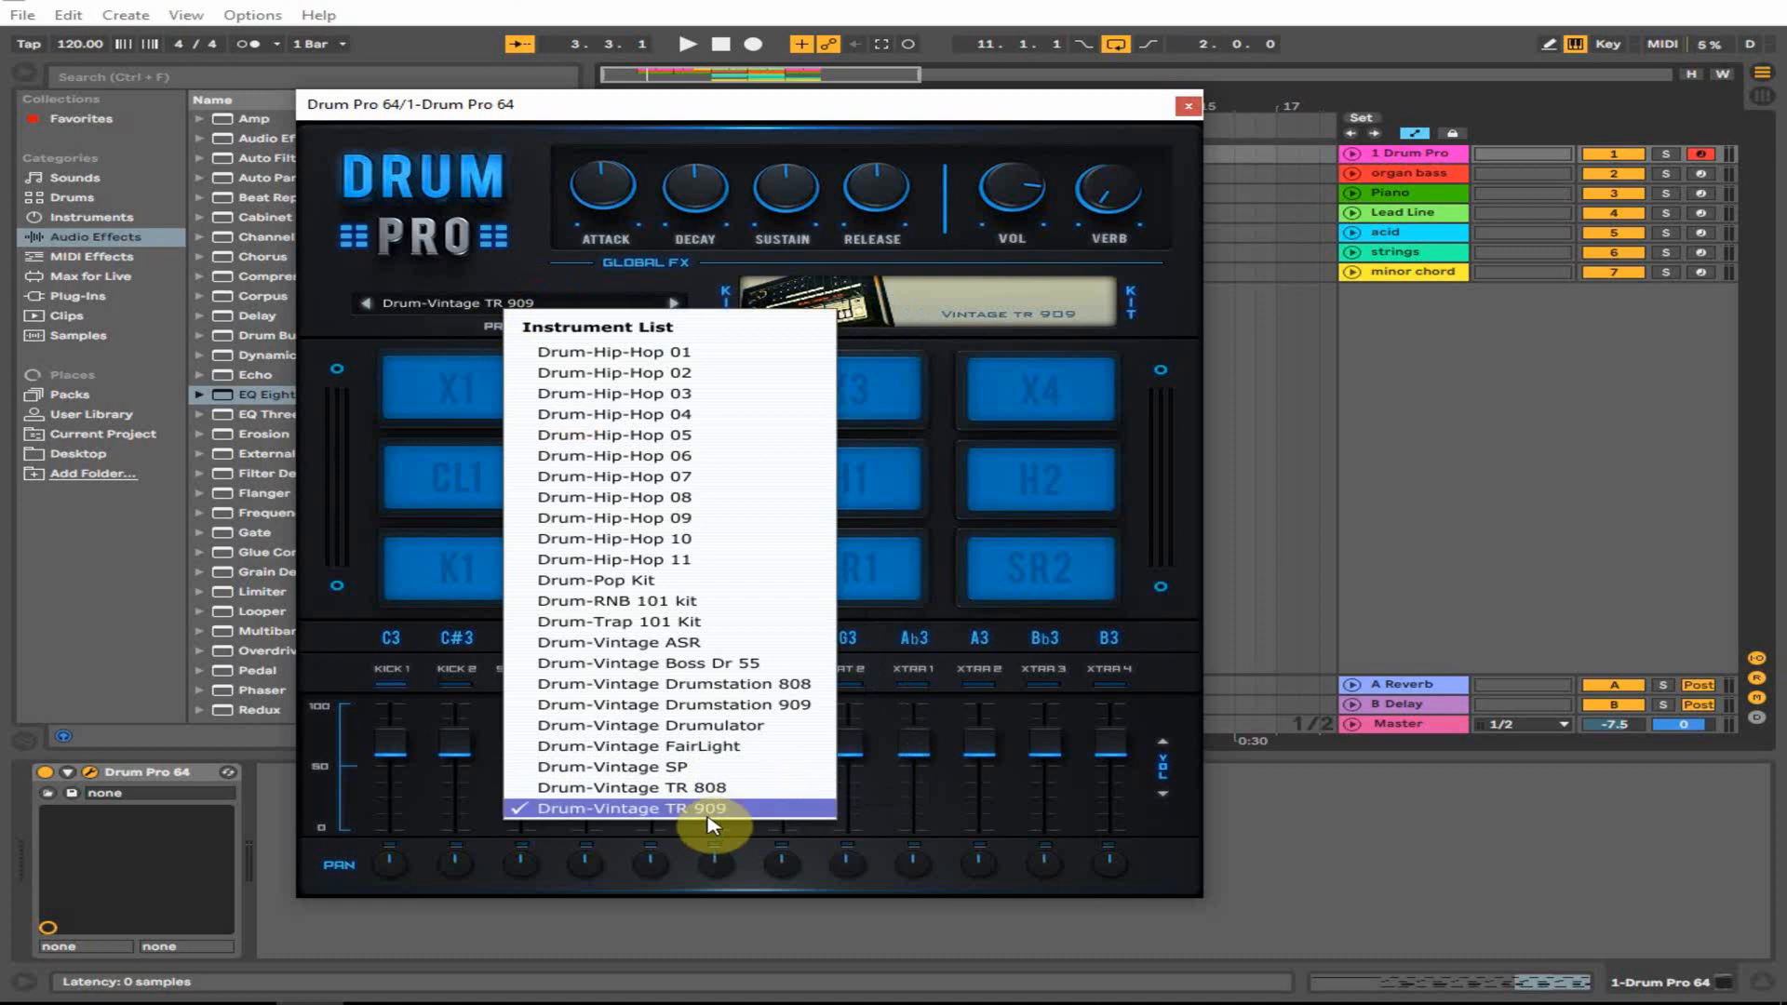
{"action": "left_click", "coordinate": [480, 246]}
{"action": "left_click", "coordinate": [1187, 106]}
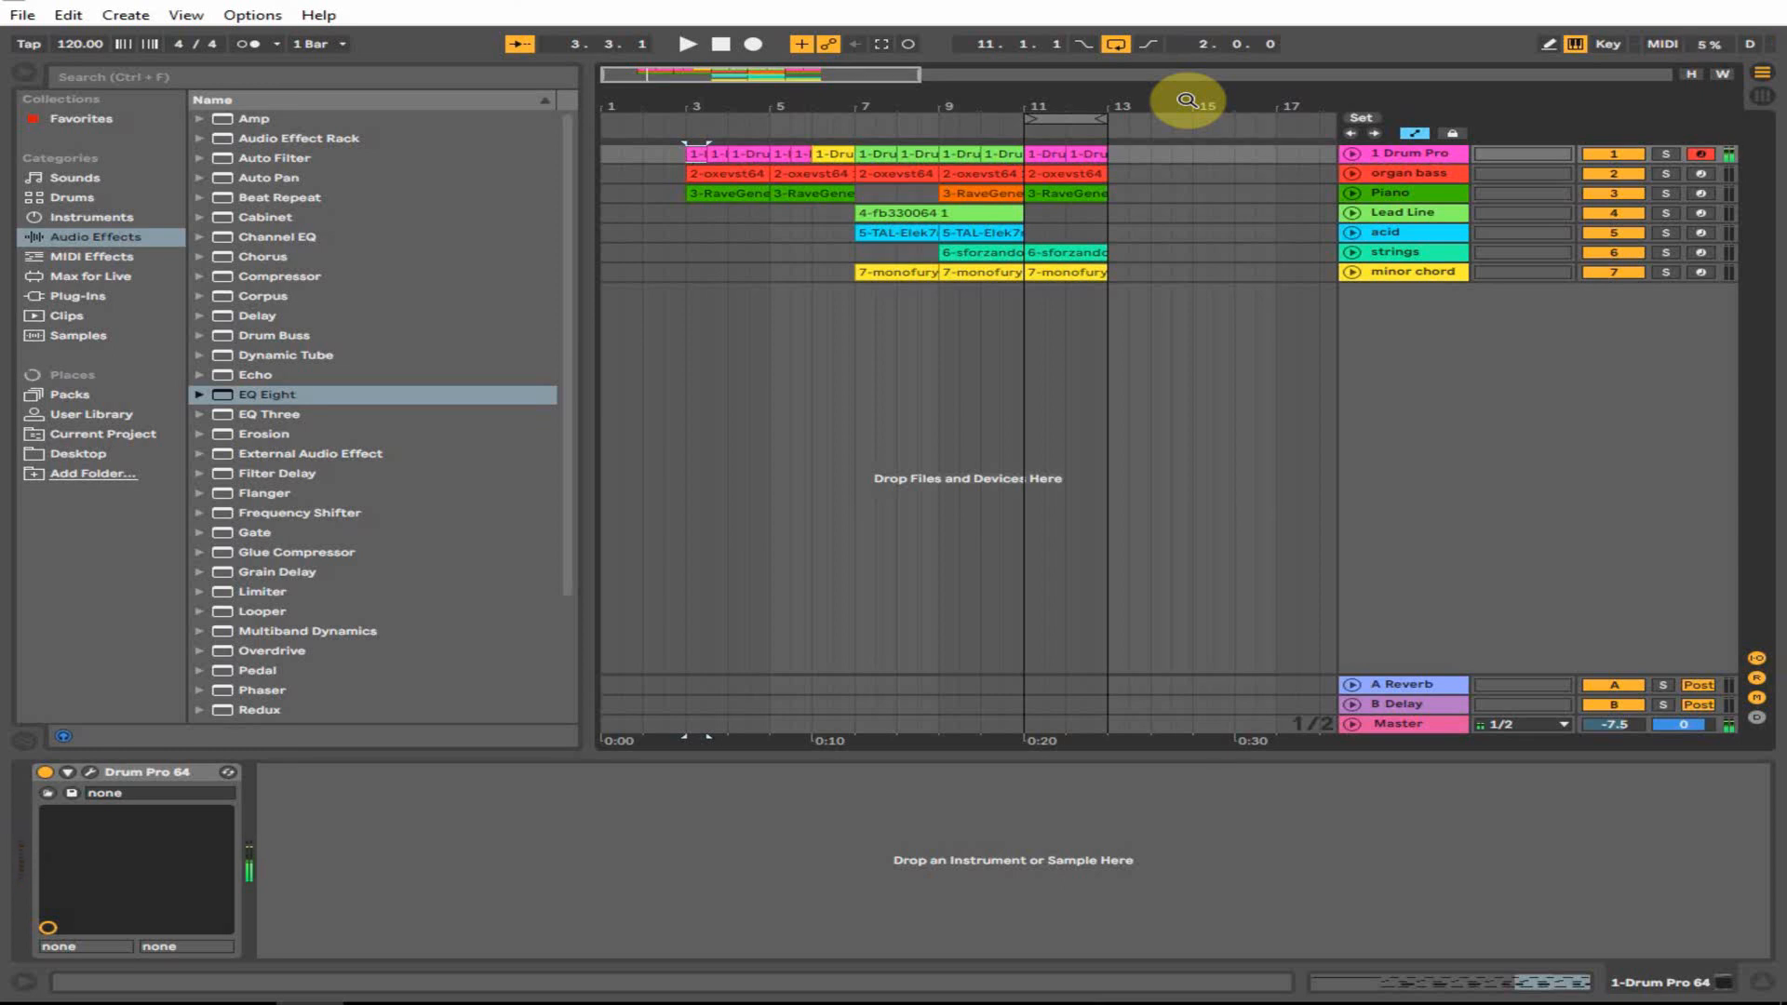
- Arm the organ bass track, check its Gypsy Organ synth, then arm the Piano track instead
{"action": "left_click", "coordinate": [1701, 173]}
{"action": "left_click", "coordinate": [1399, 175]}
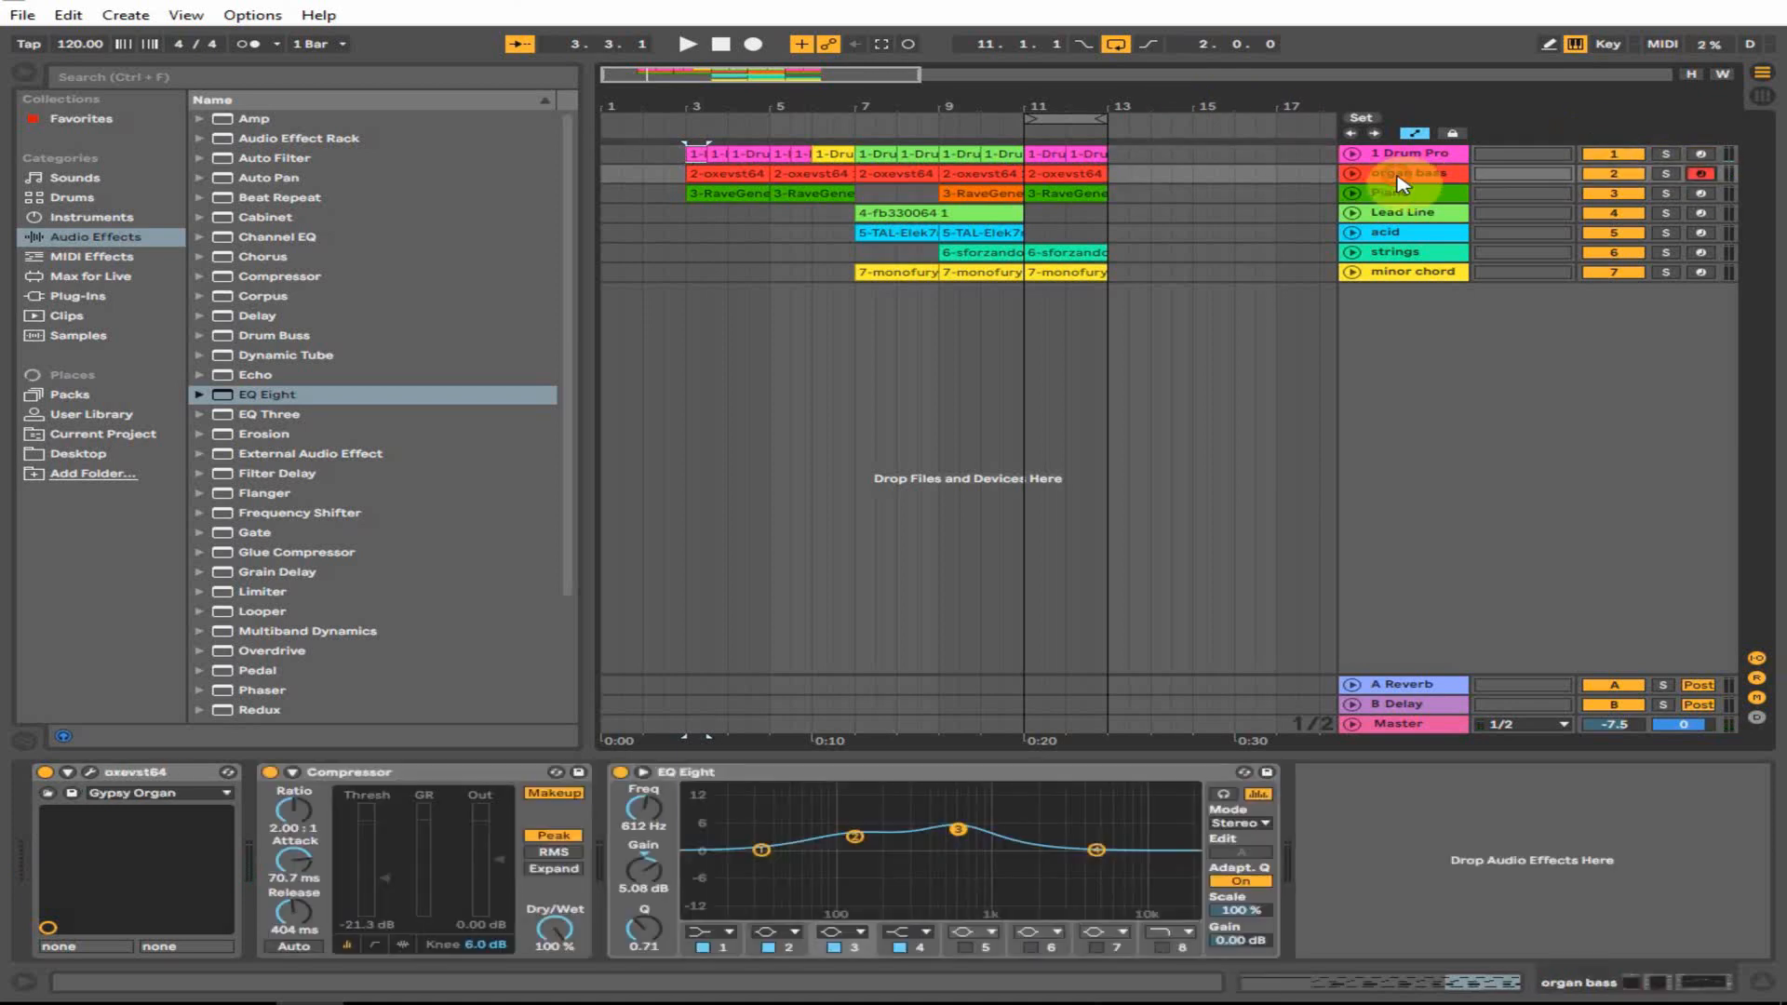
{"action": "left_click", "coordinate": [74, 774]}
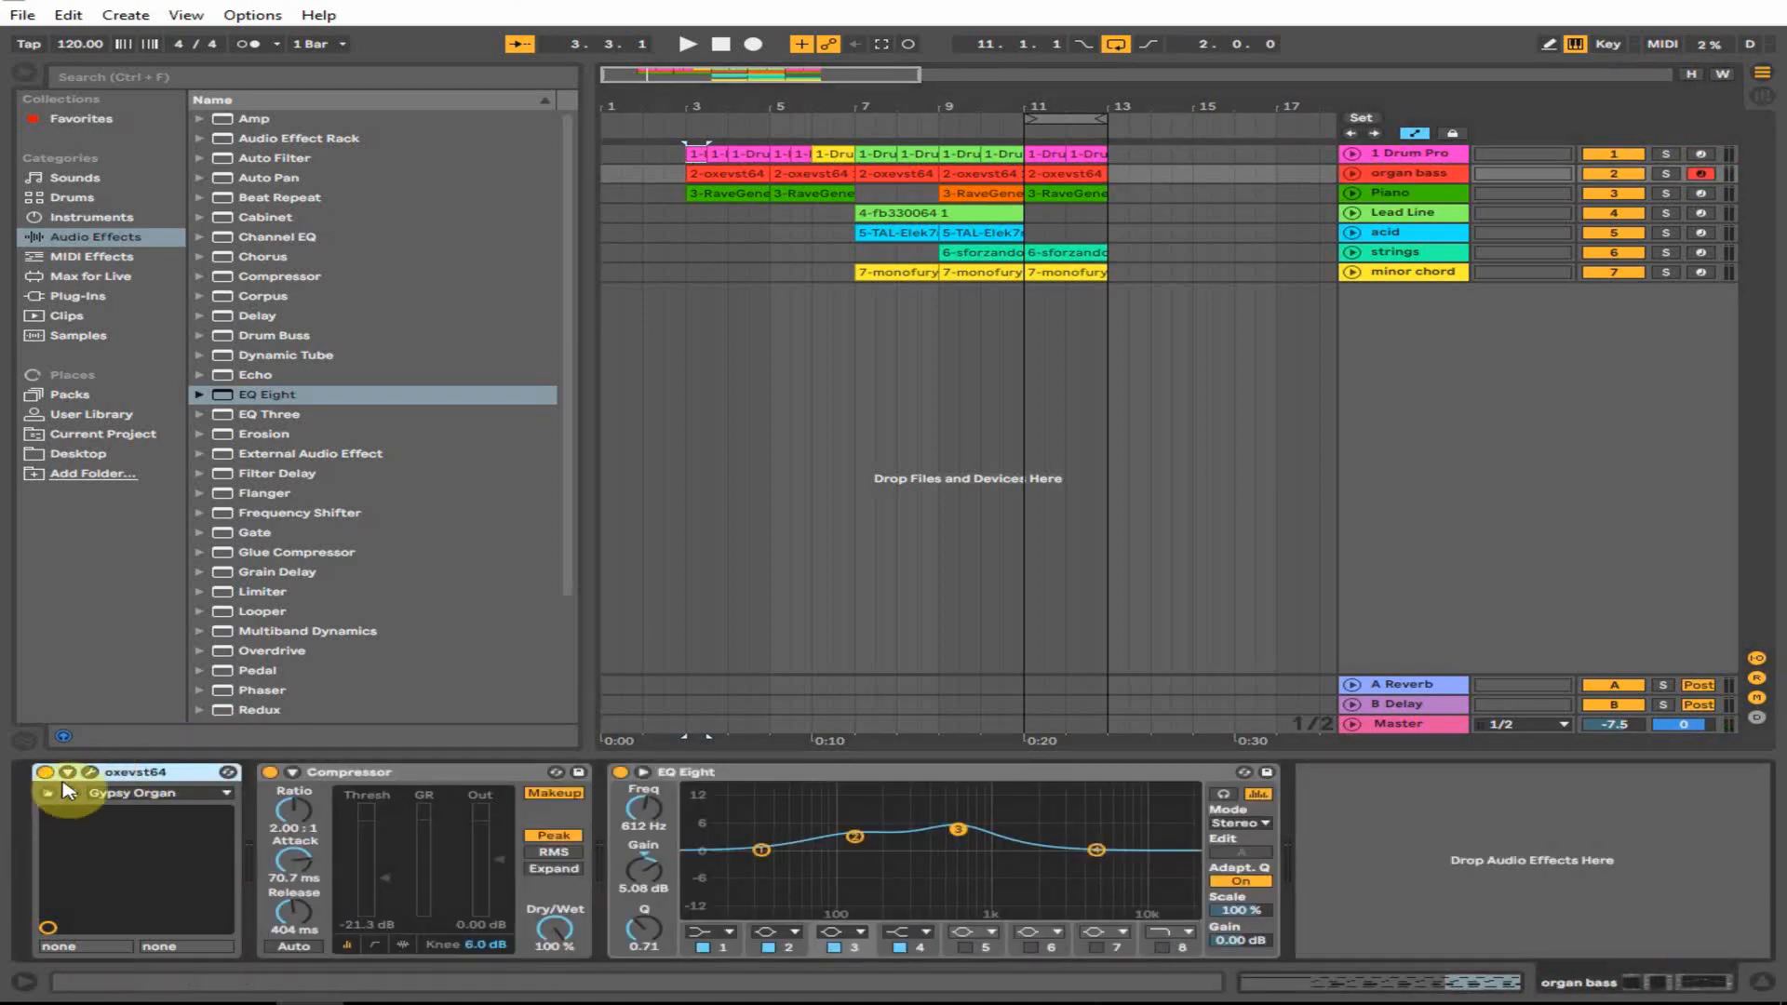
{"action": "left_click", "coordinate": [92, 773]}
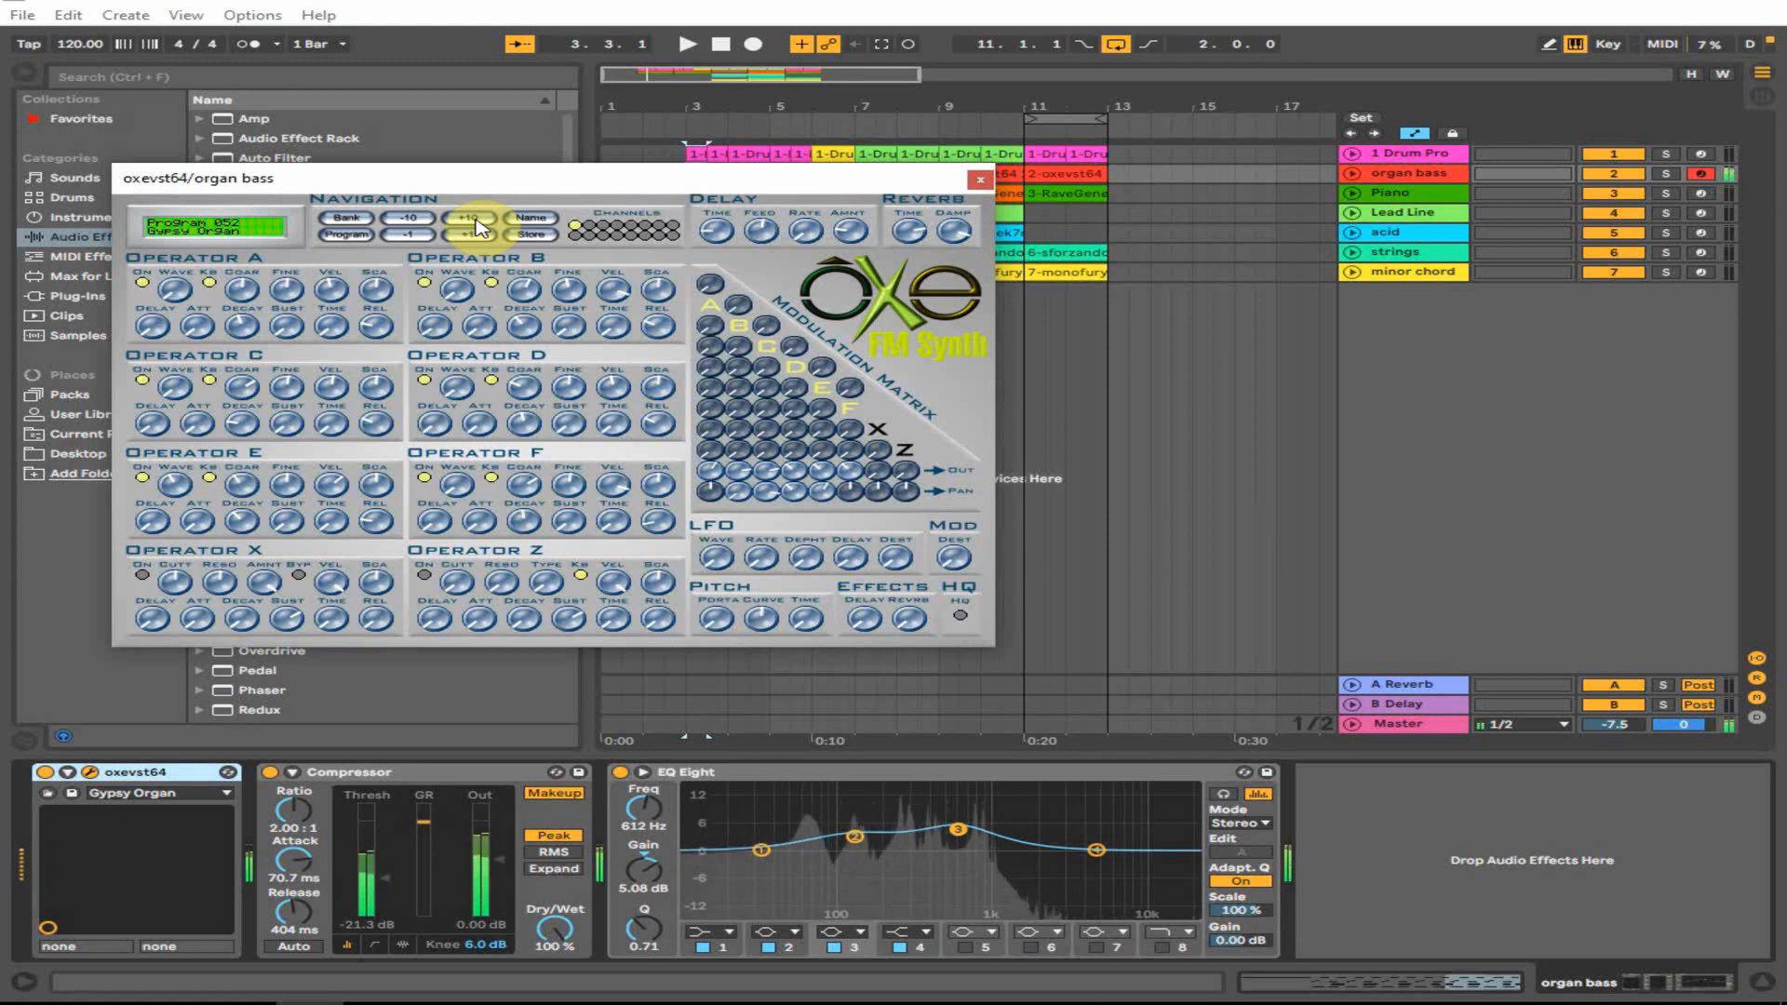
{"action": "left_click", "coordinate": [980, 178]}
{"action": "left_click", "coordinate": [1389, 195]}
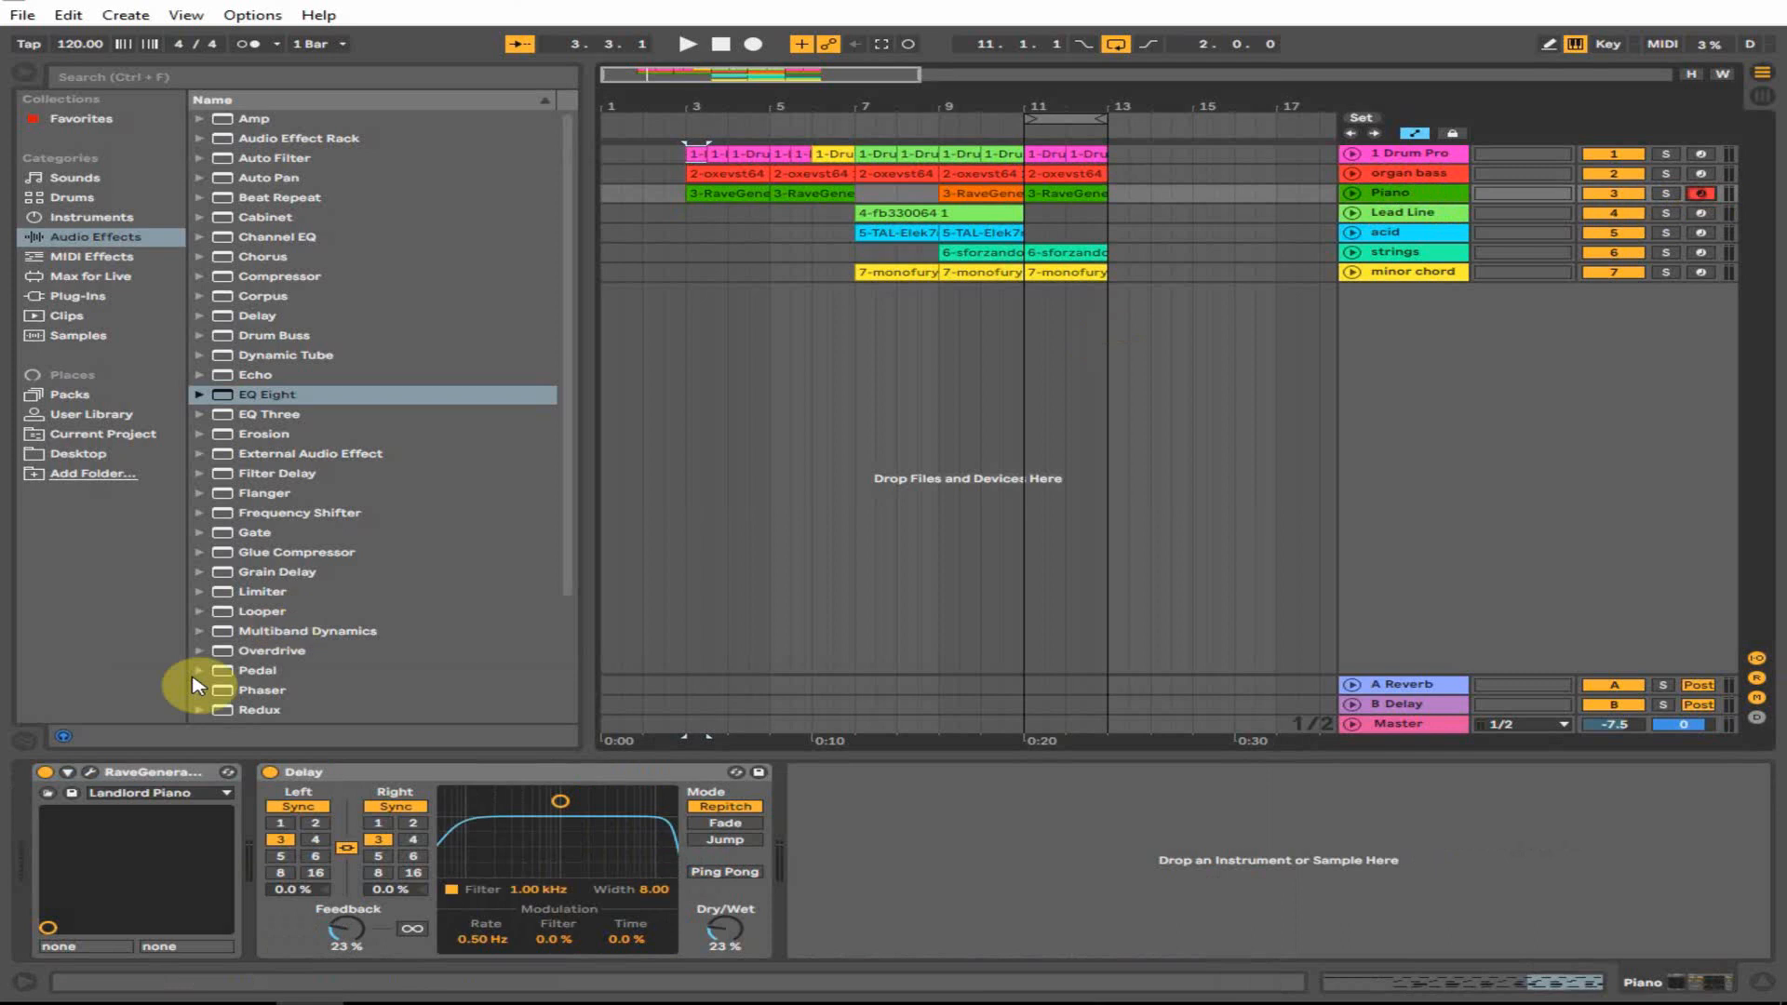
{"action": "left_click", "coordinate": [91, 772]}
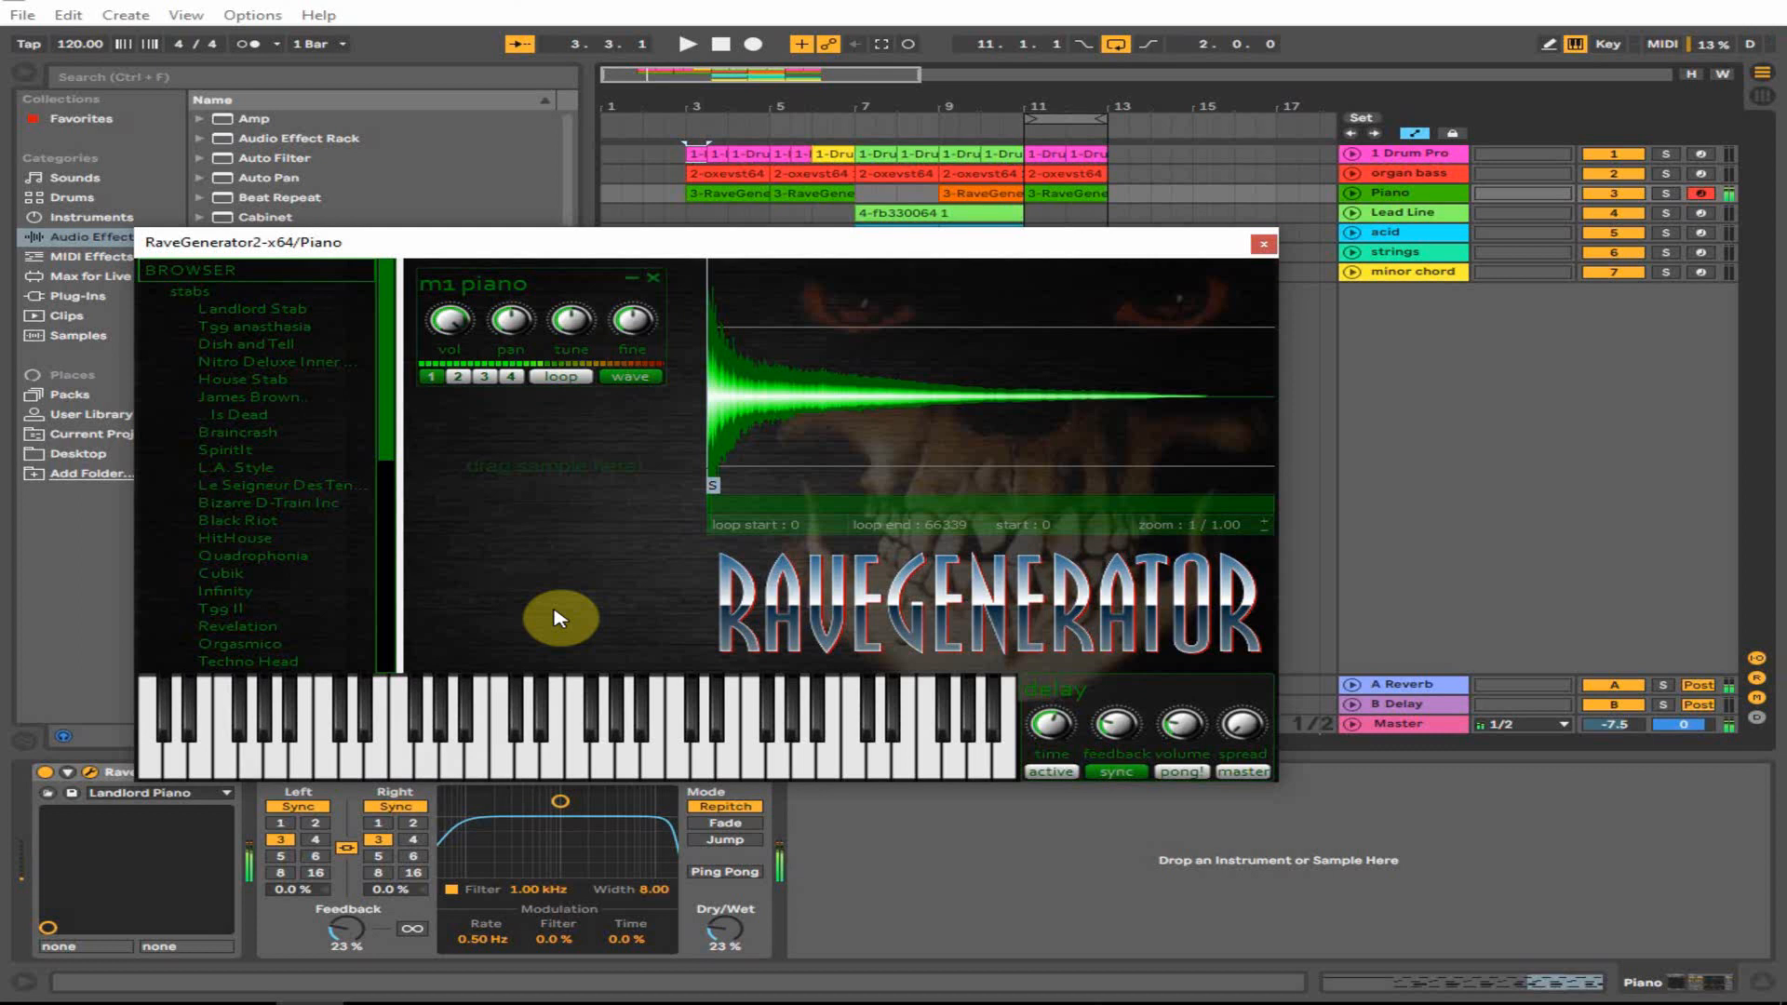
{"action": "left_click", "coordinate": [1263, 244]}
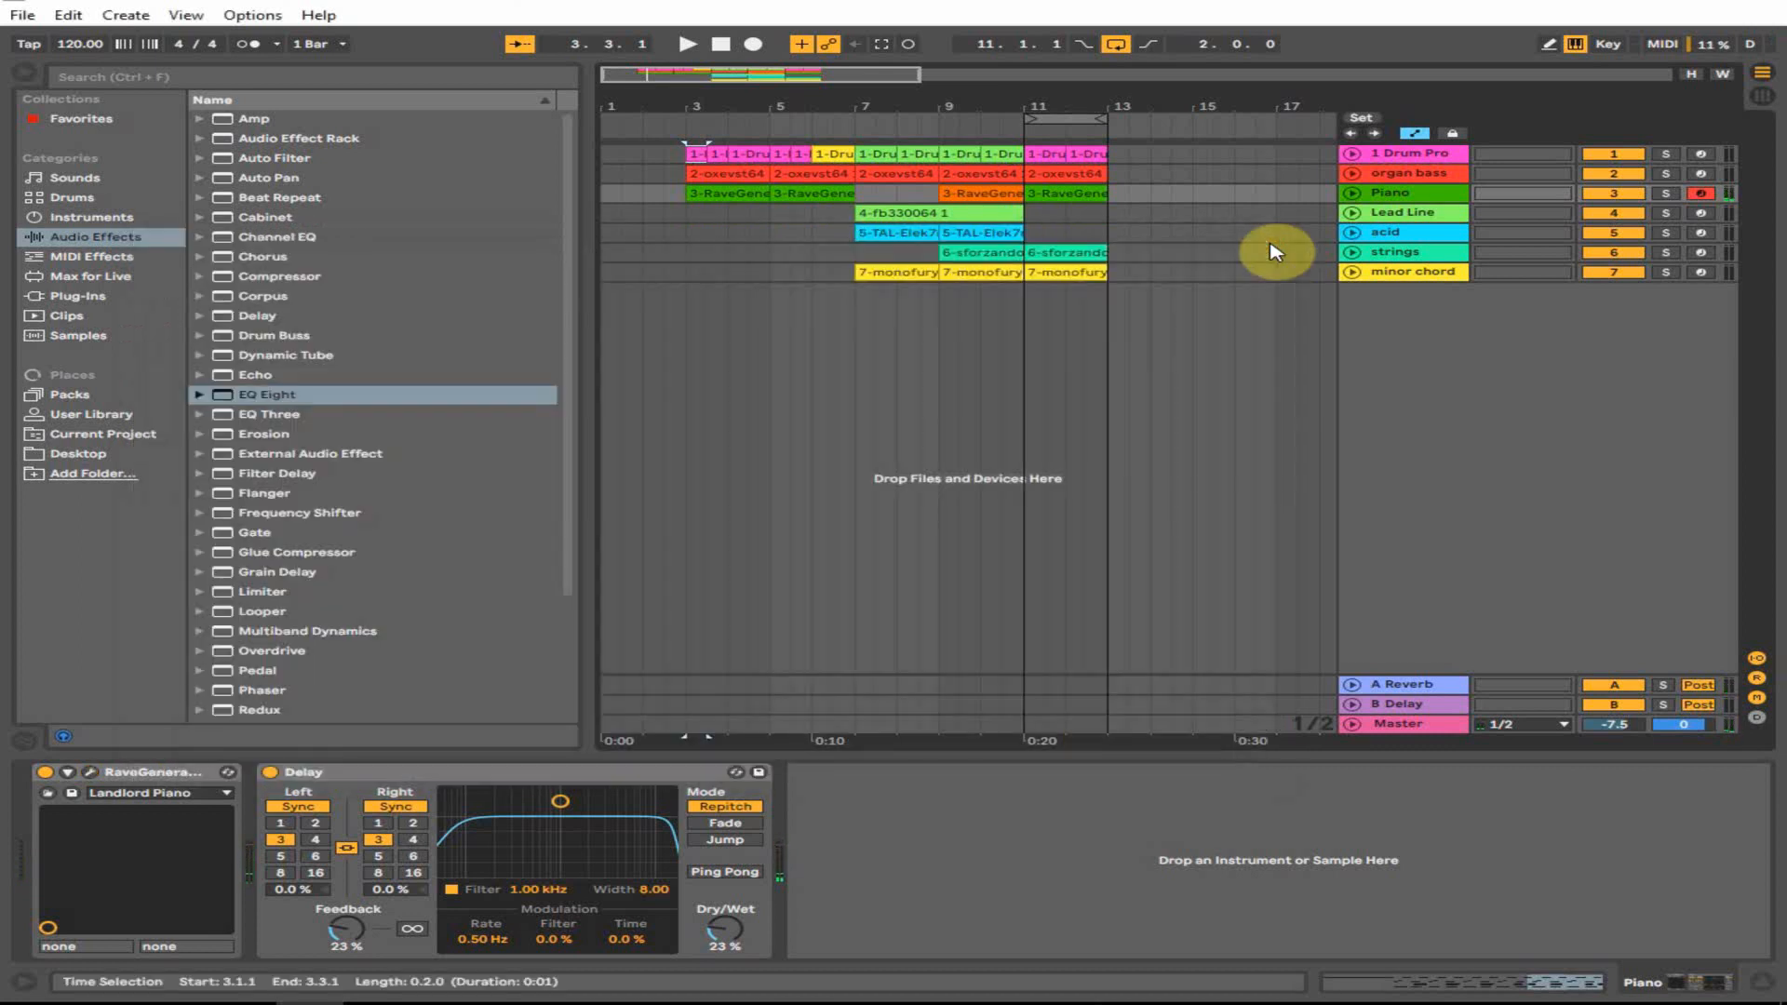
- Arm the Lead Line track and inspect its FB-3300 synth on the PAD: Resonator preset
{"action": "left_click", "coordinate": [1419, 213]}
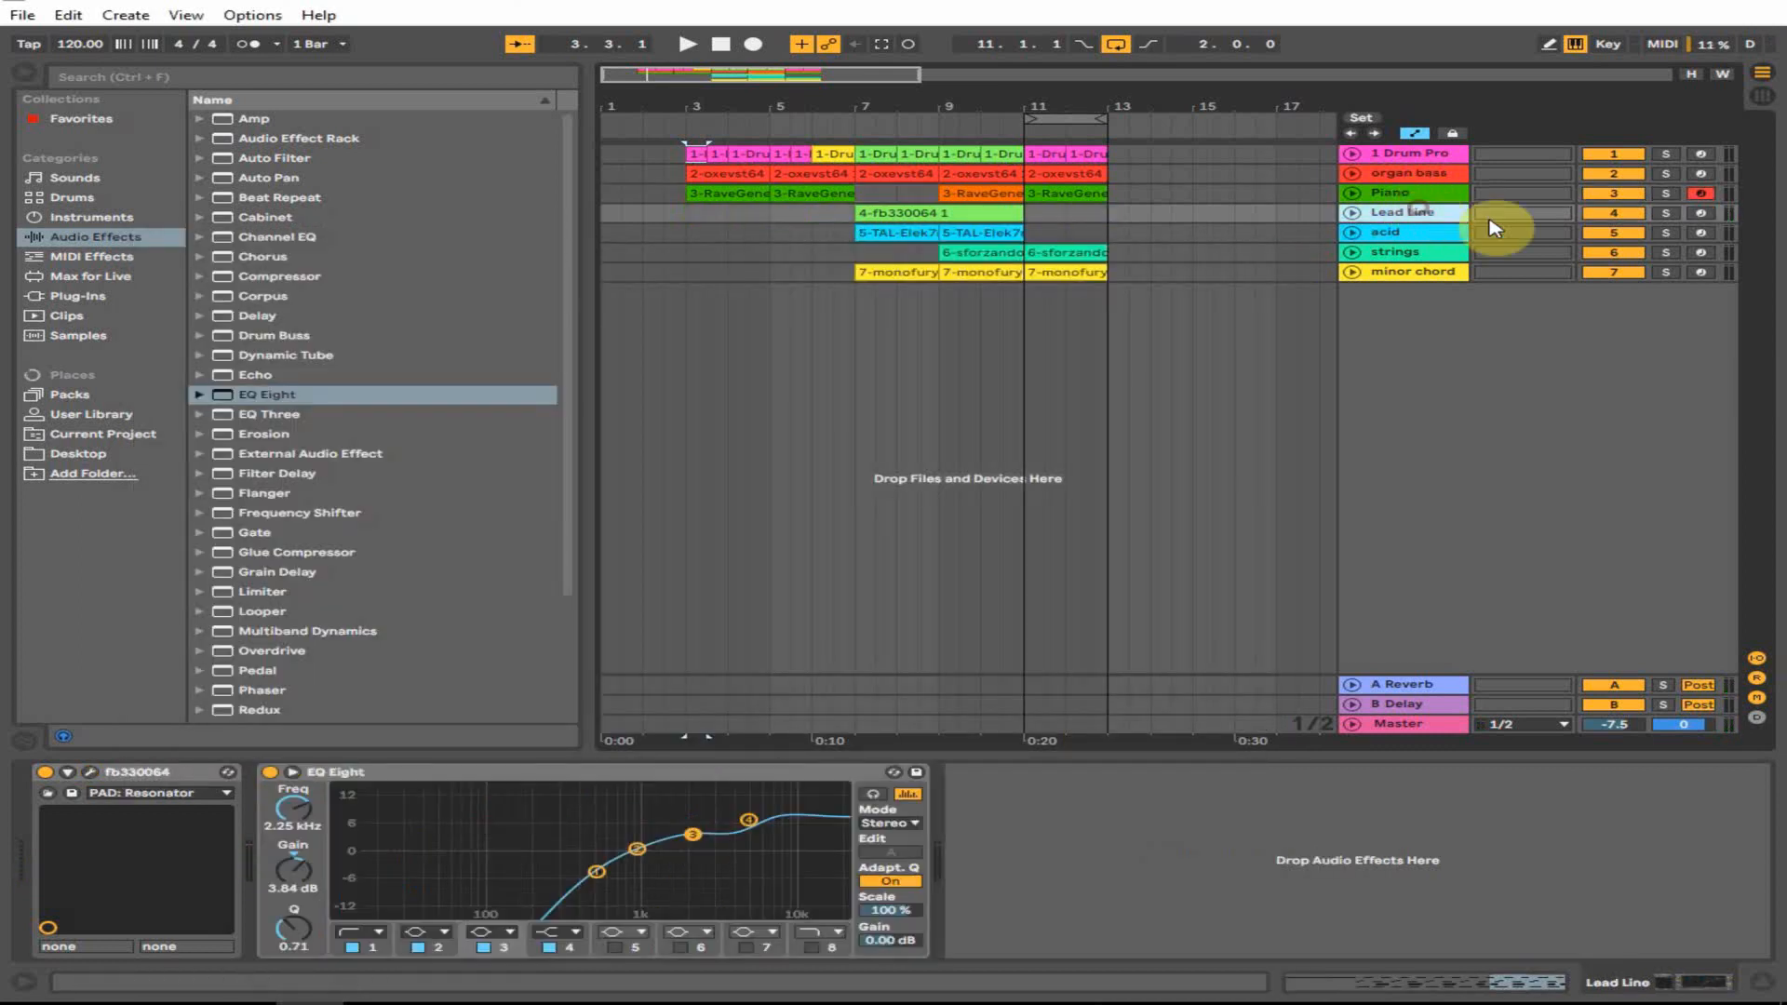
{"action": "left_click", "coordinate": [1699, 214]}
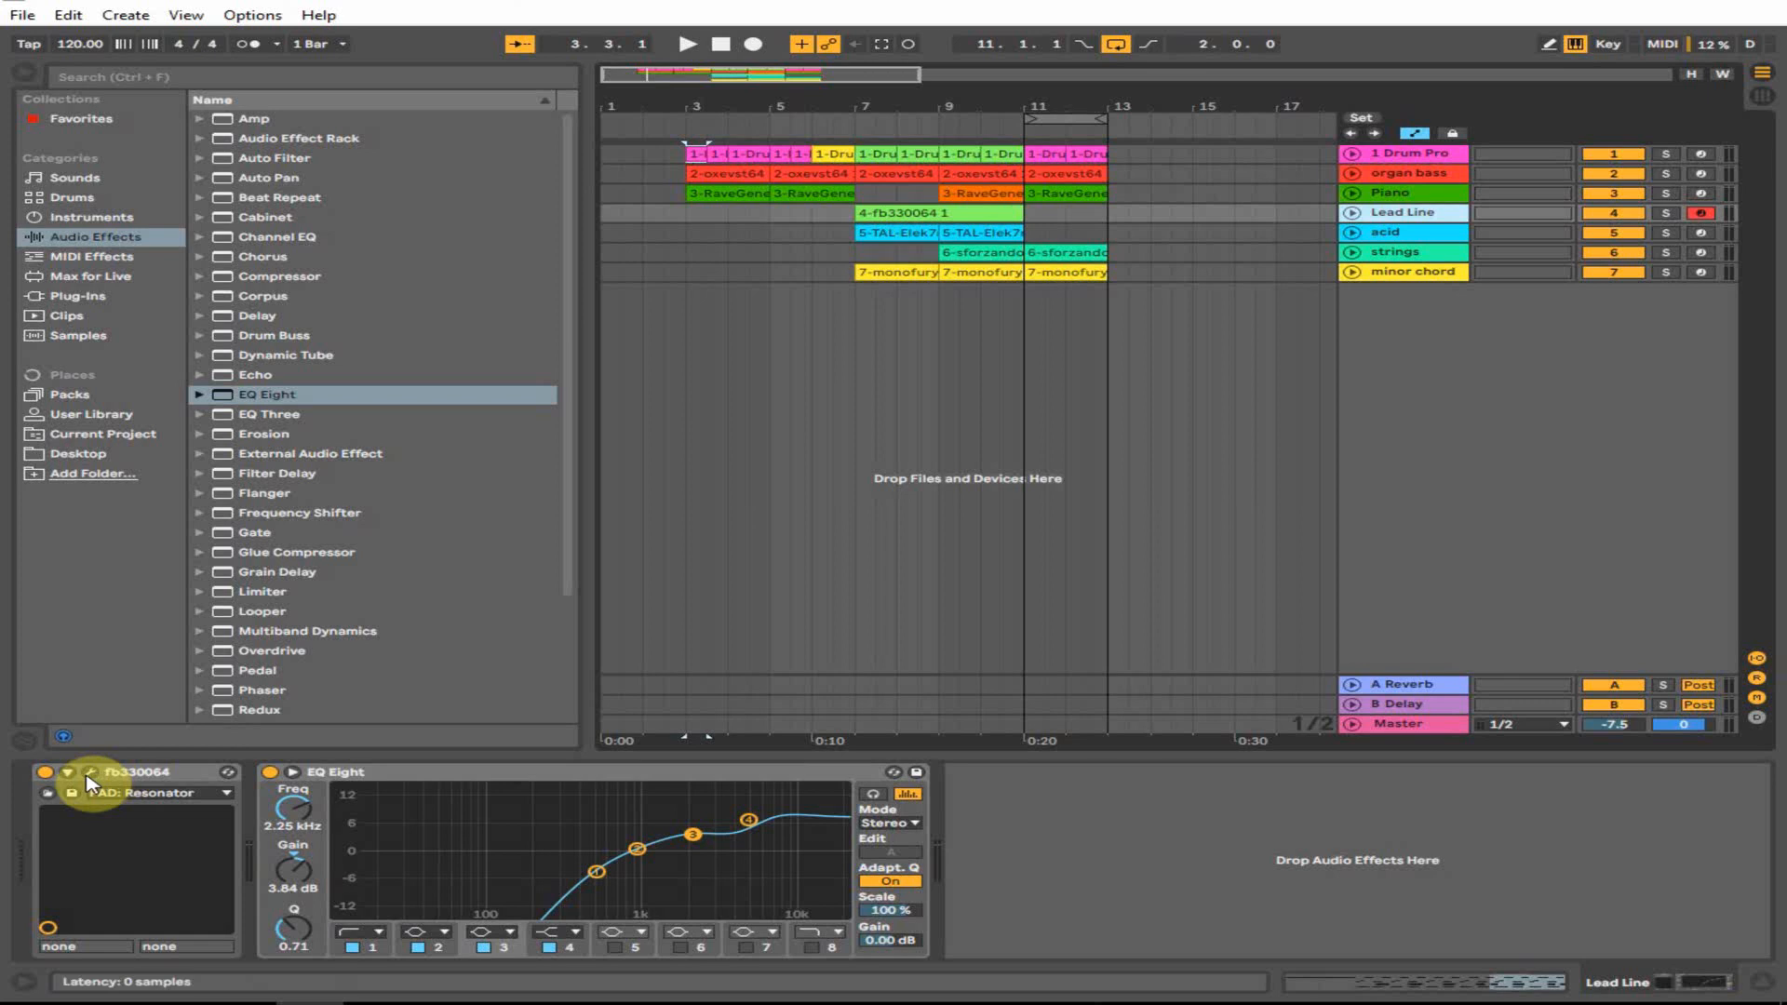
{"action": "left_click", "coordinate": [88, 776]}
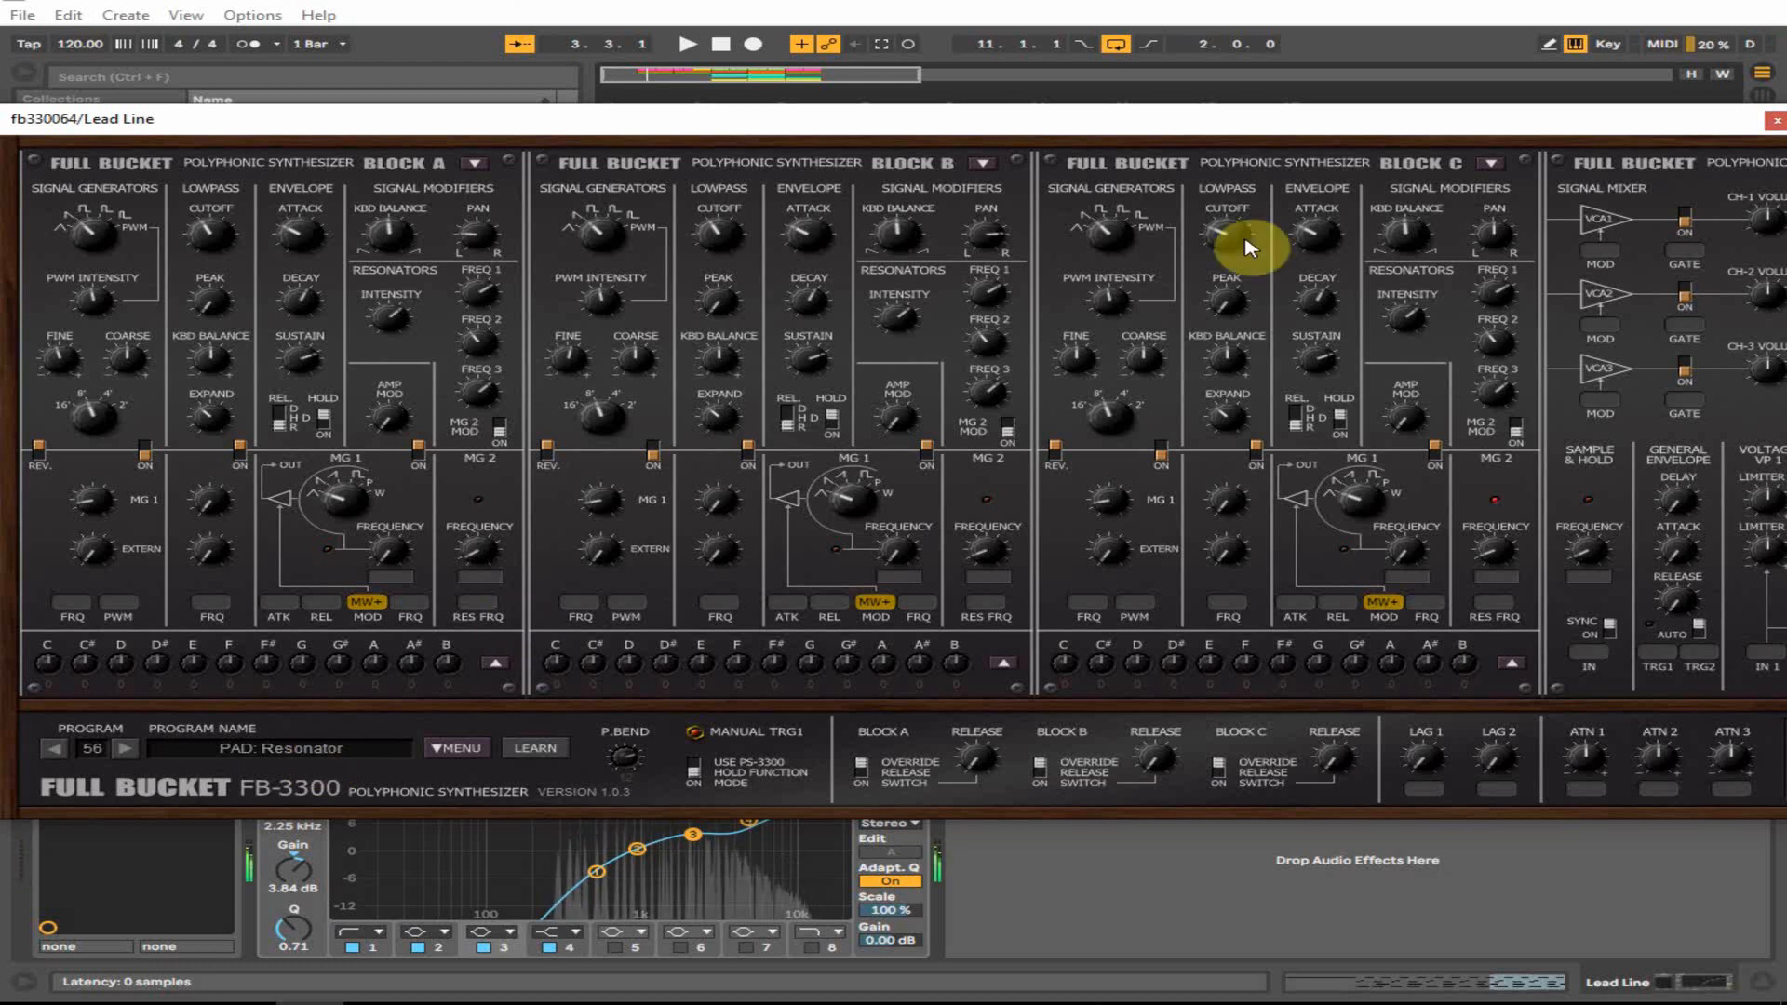
{"action": "left_click", "coordinate": [1777, 121]}
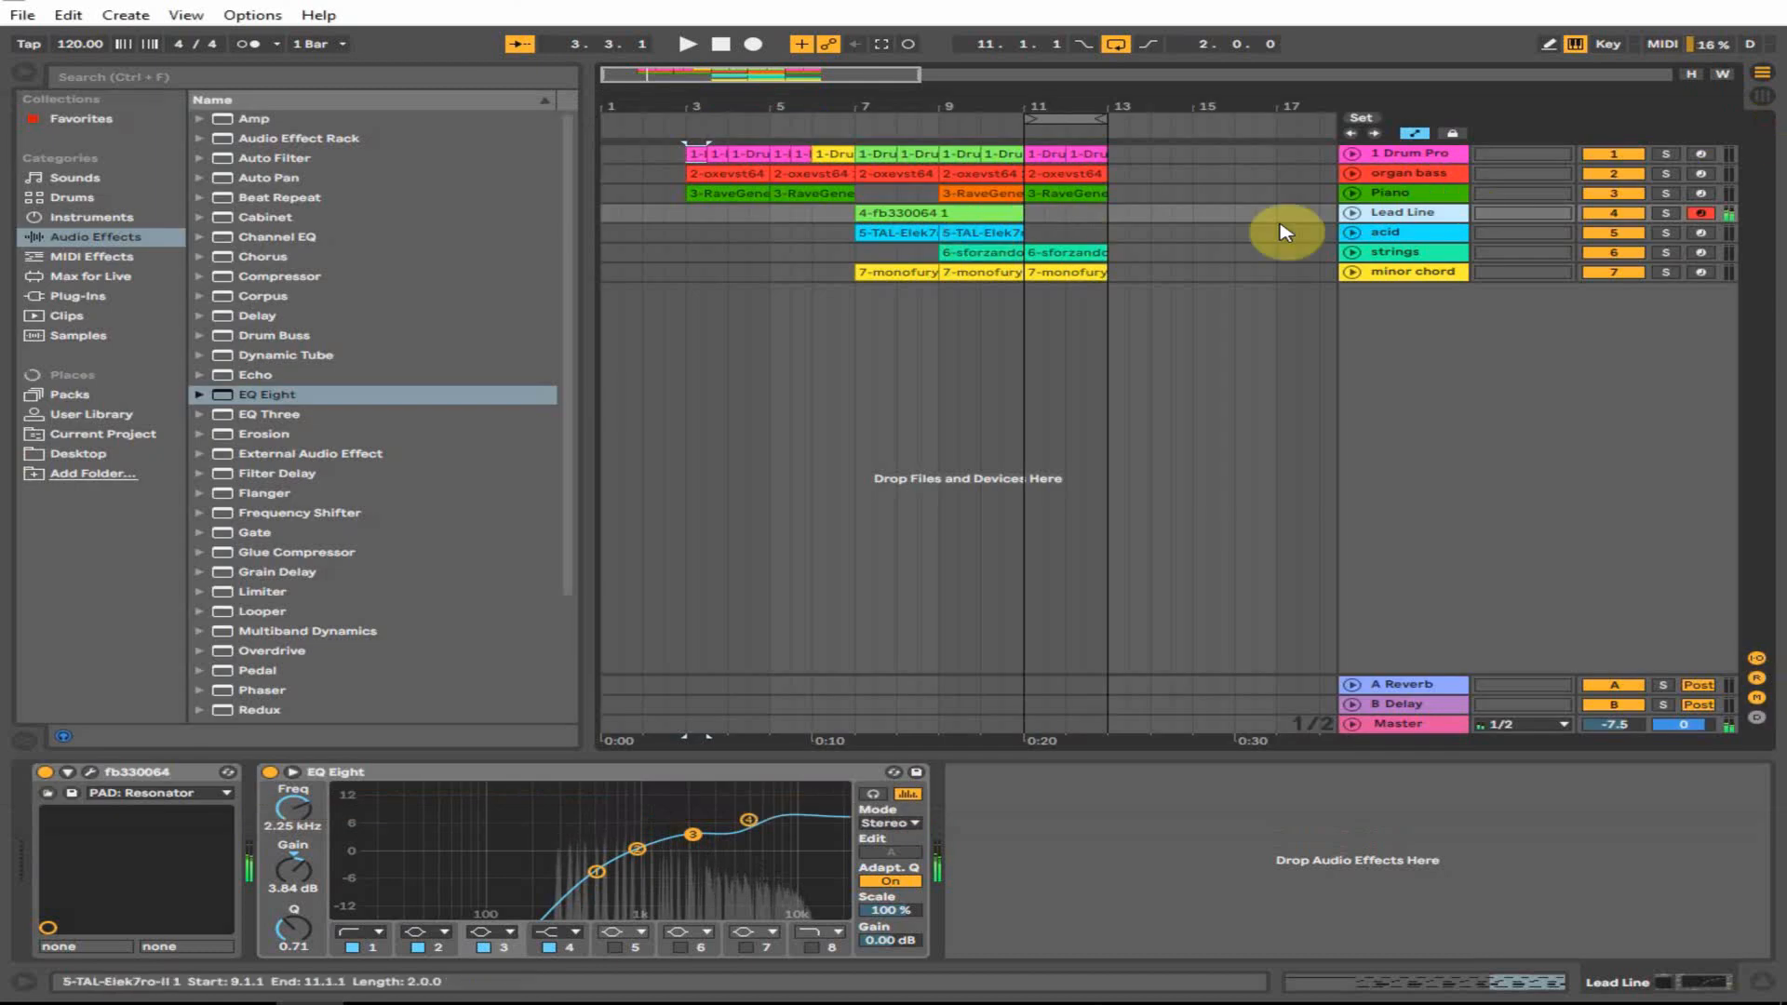
- Arm the acid track, inspect its TAL-Elek7ro-II SY 303 Saw synth, and play some notes
{"action": "left_click", "coordinate": [1385, 232]}
{"action": "left_click", "coordinate": [1703, 233]}
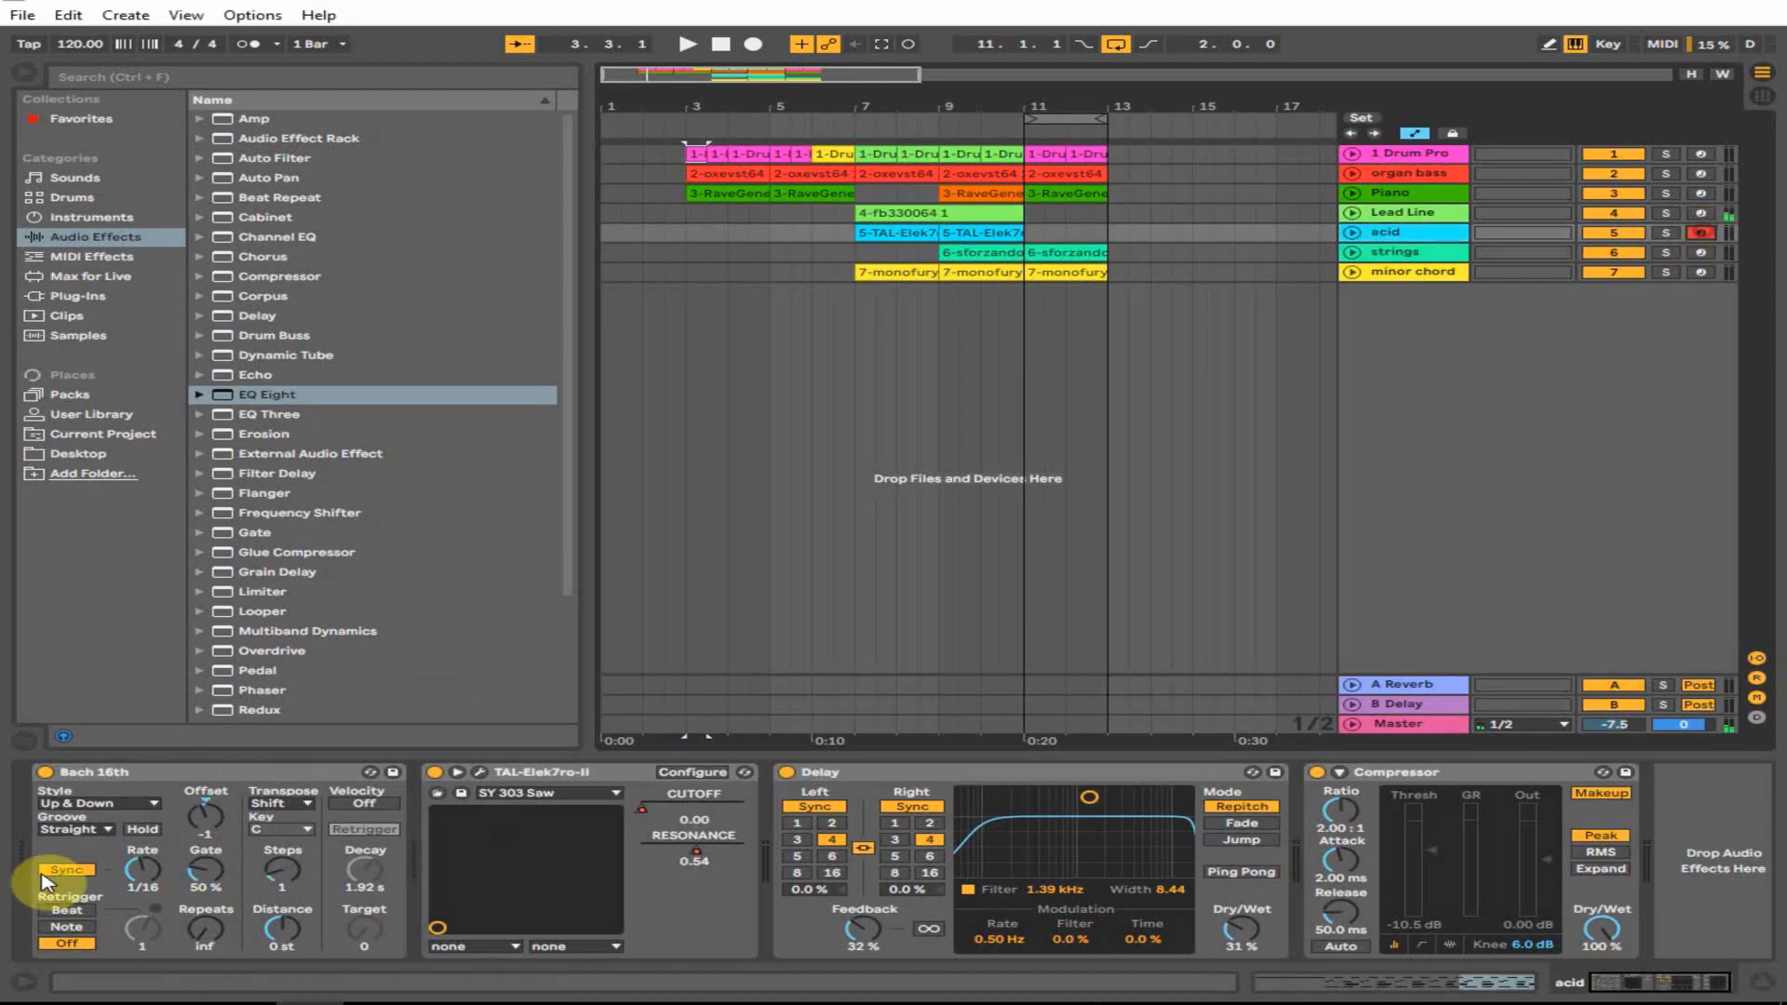
{"action": "left_click", "coordinate": [244, 778]}
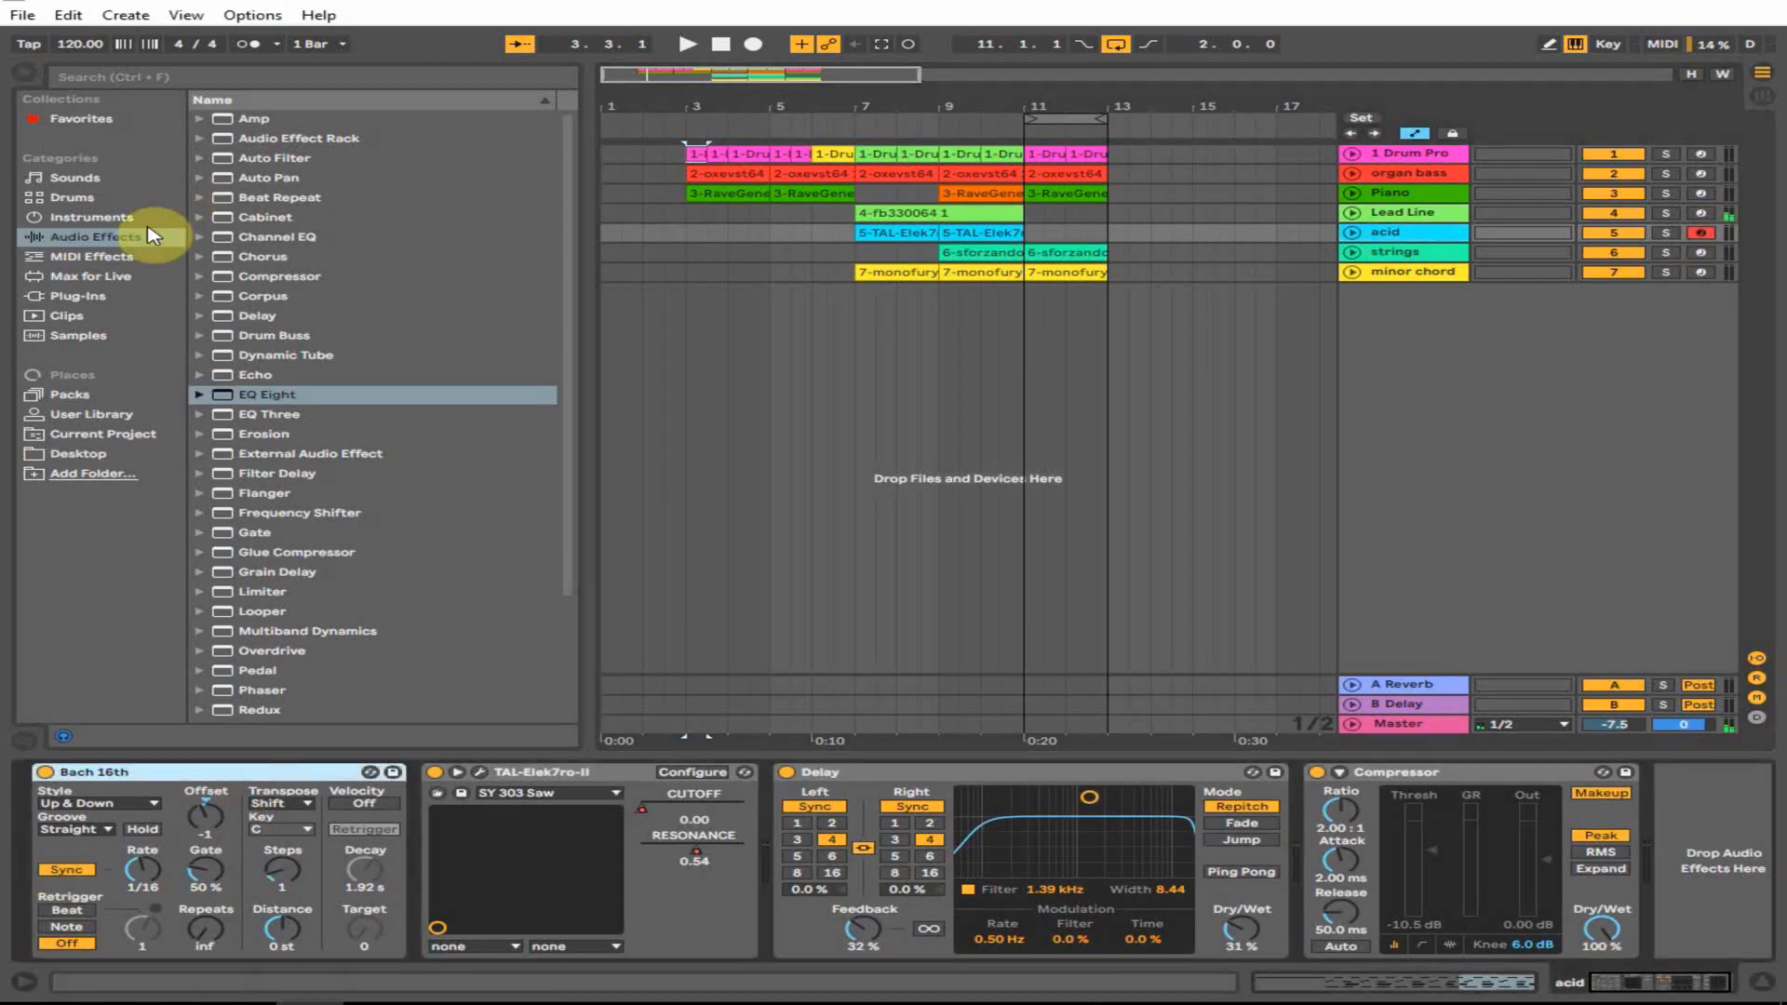
{"action": "left_click", "coordinate": [500, 774]}
{"action": "left_click", "coordinate": [480, 772]}
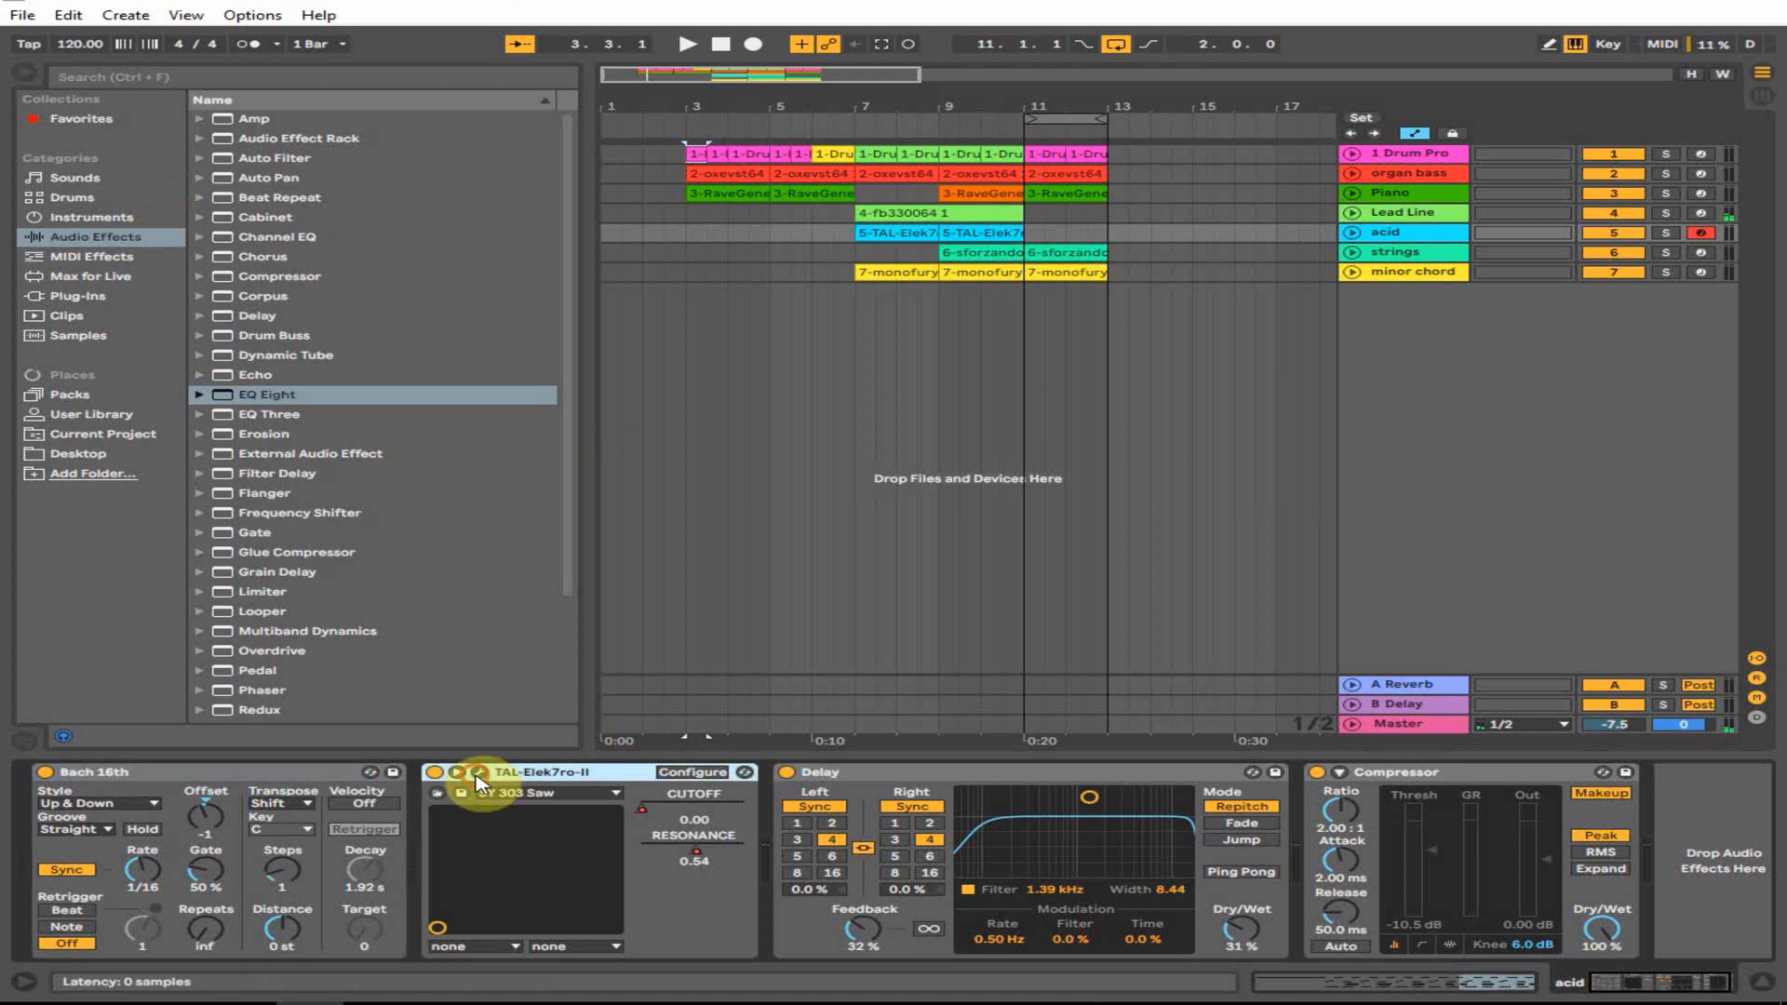
{"action": "left_click_drag", "start_coordinate": [538, 187], "coordinate": [700, 207]}
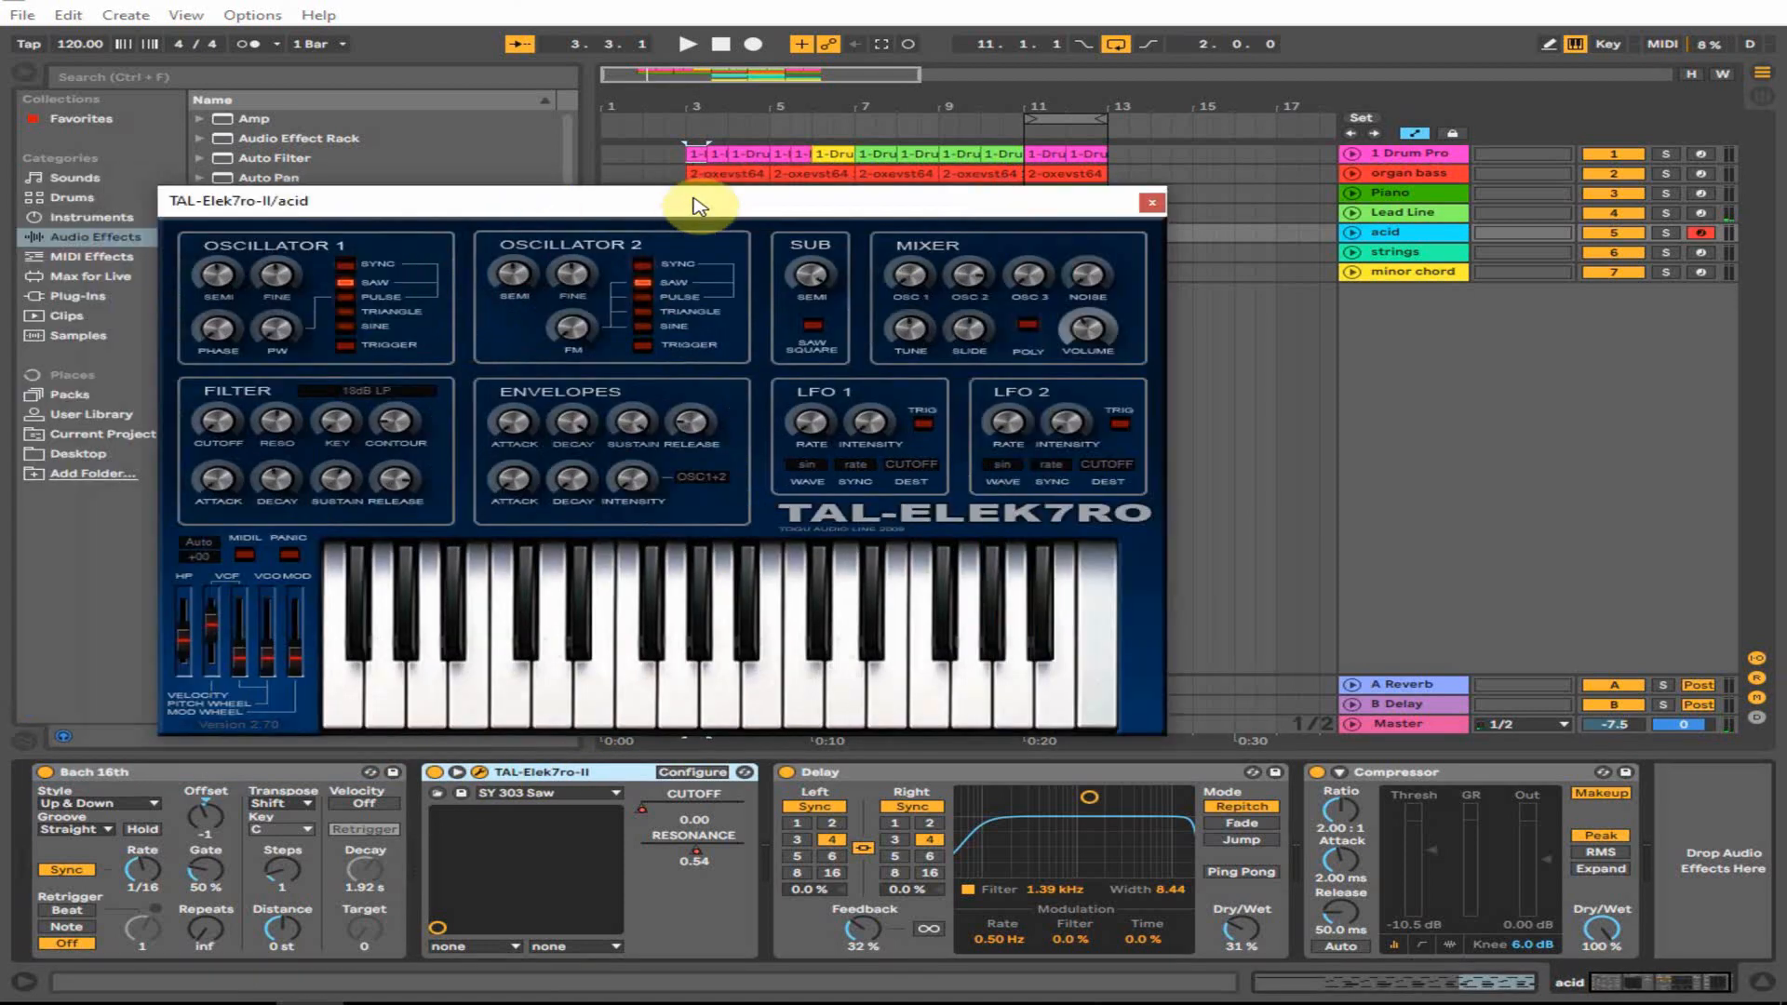
{"action": "left_click", "coordinate": [1151, 202]}
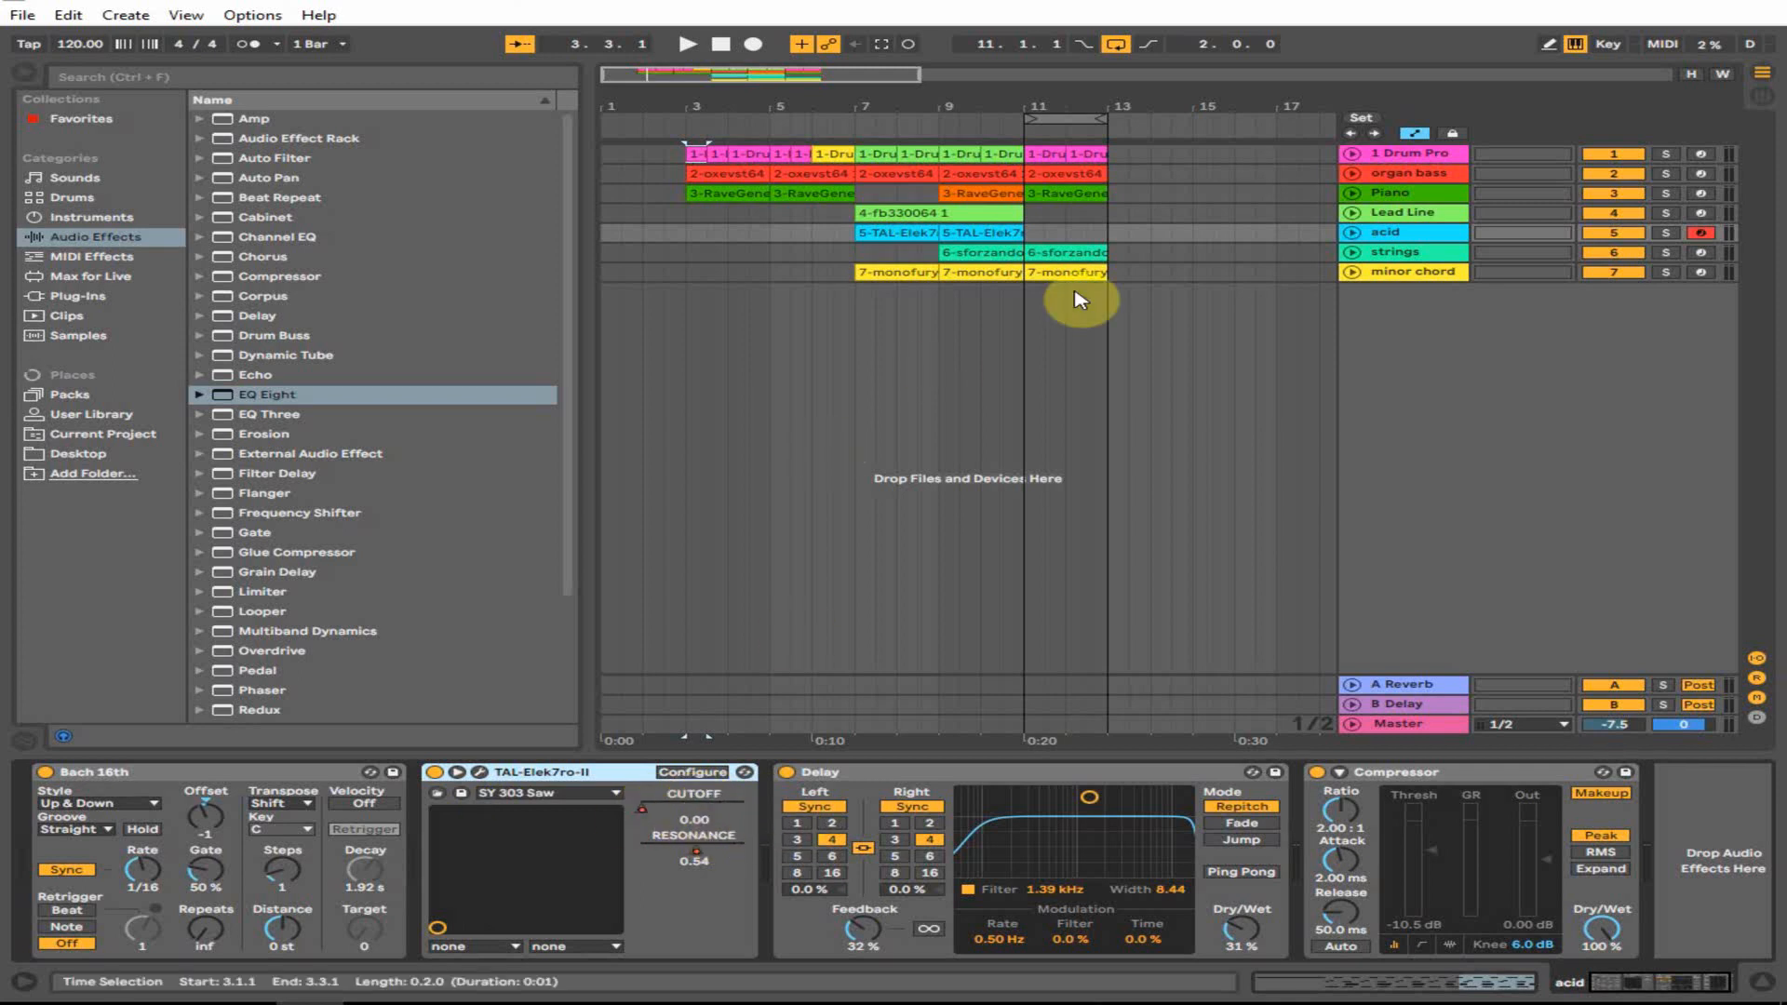
{"action": "key", "text": "a"}
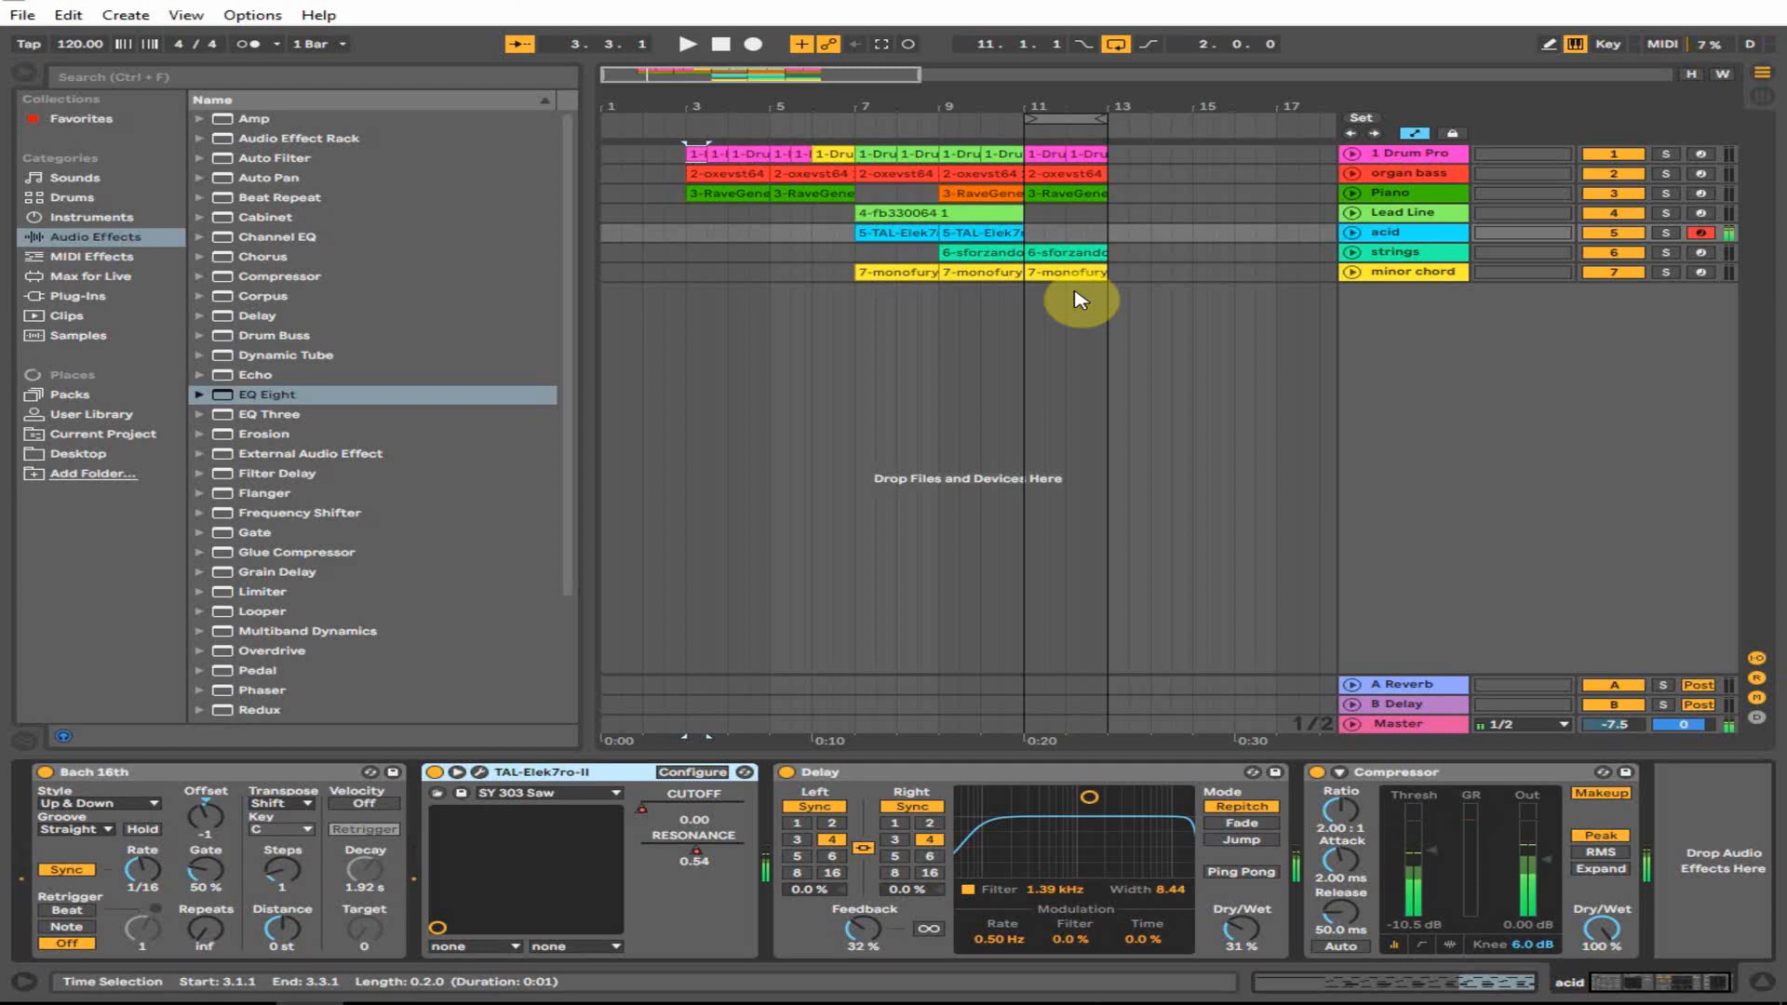
{"action": "left_click", "coordinate": [1413, 259]}
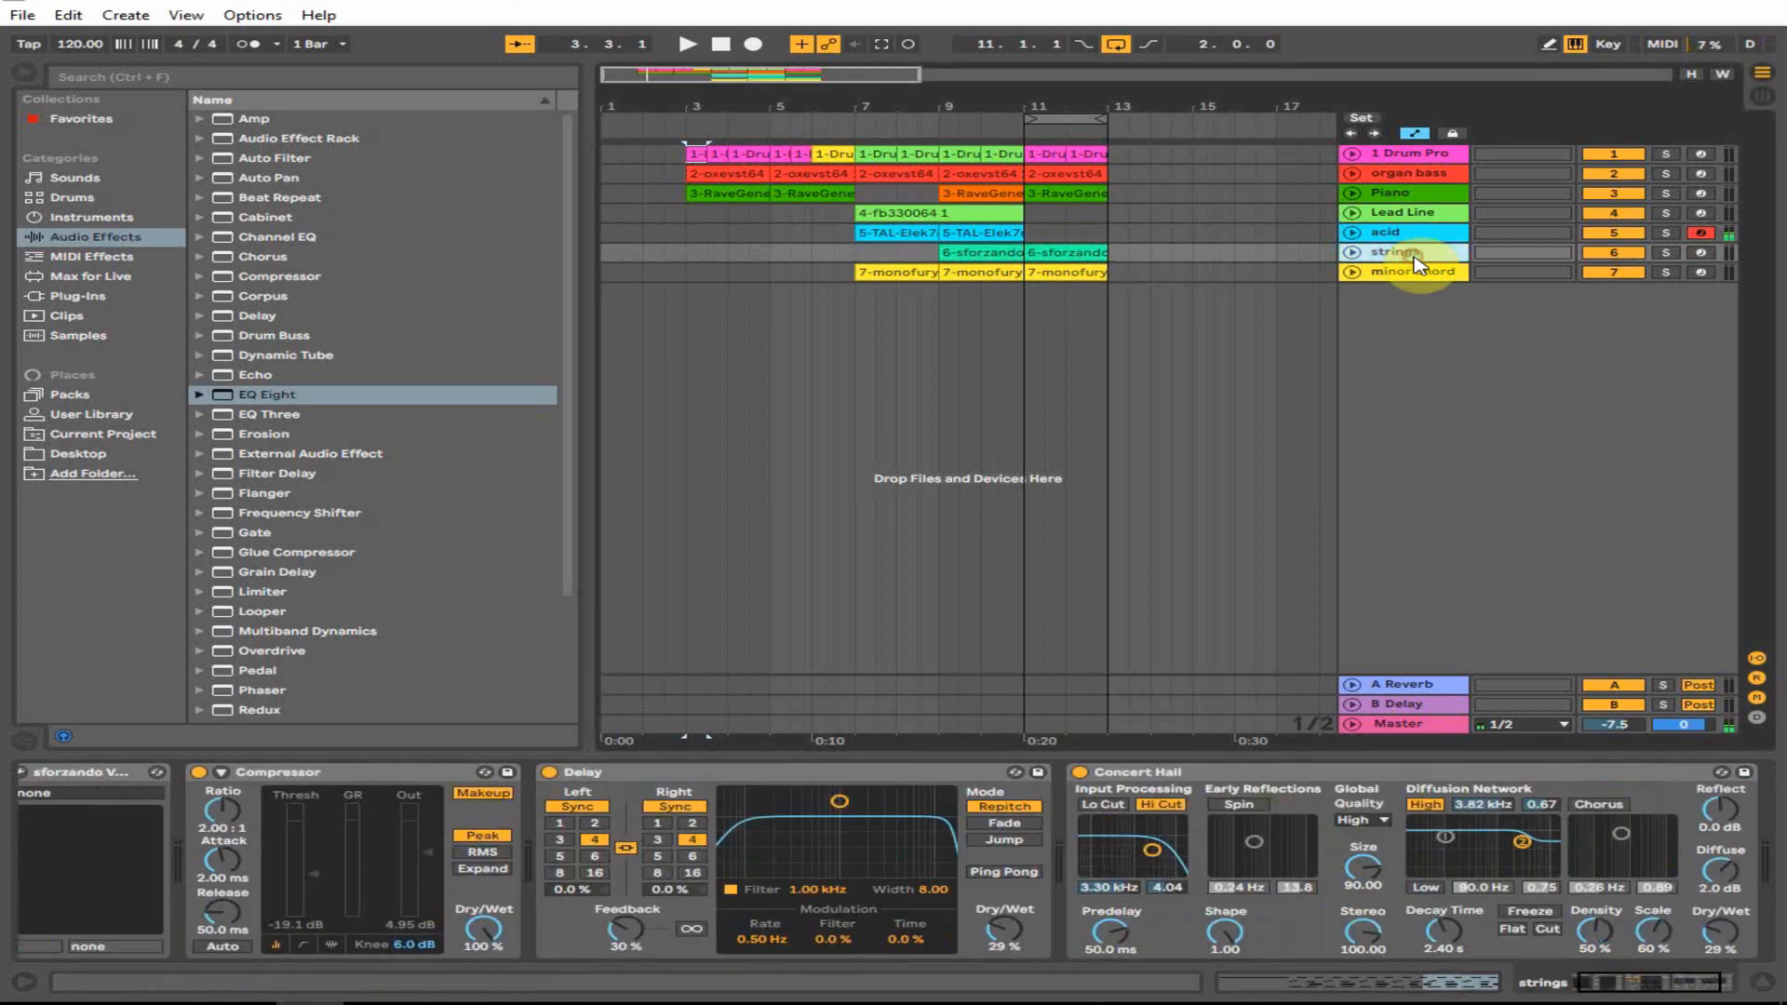
- Arm the strings track and inspect its sforzando instrument on Violas_spic_C4_v2_rr2
{"action": "left_click", "coordinate": [1700, 252]}
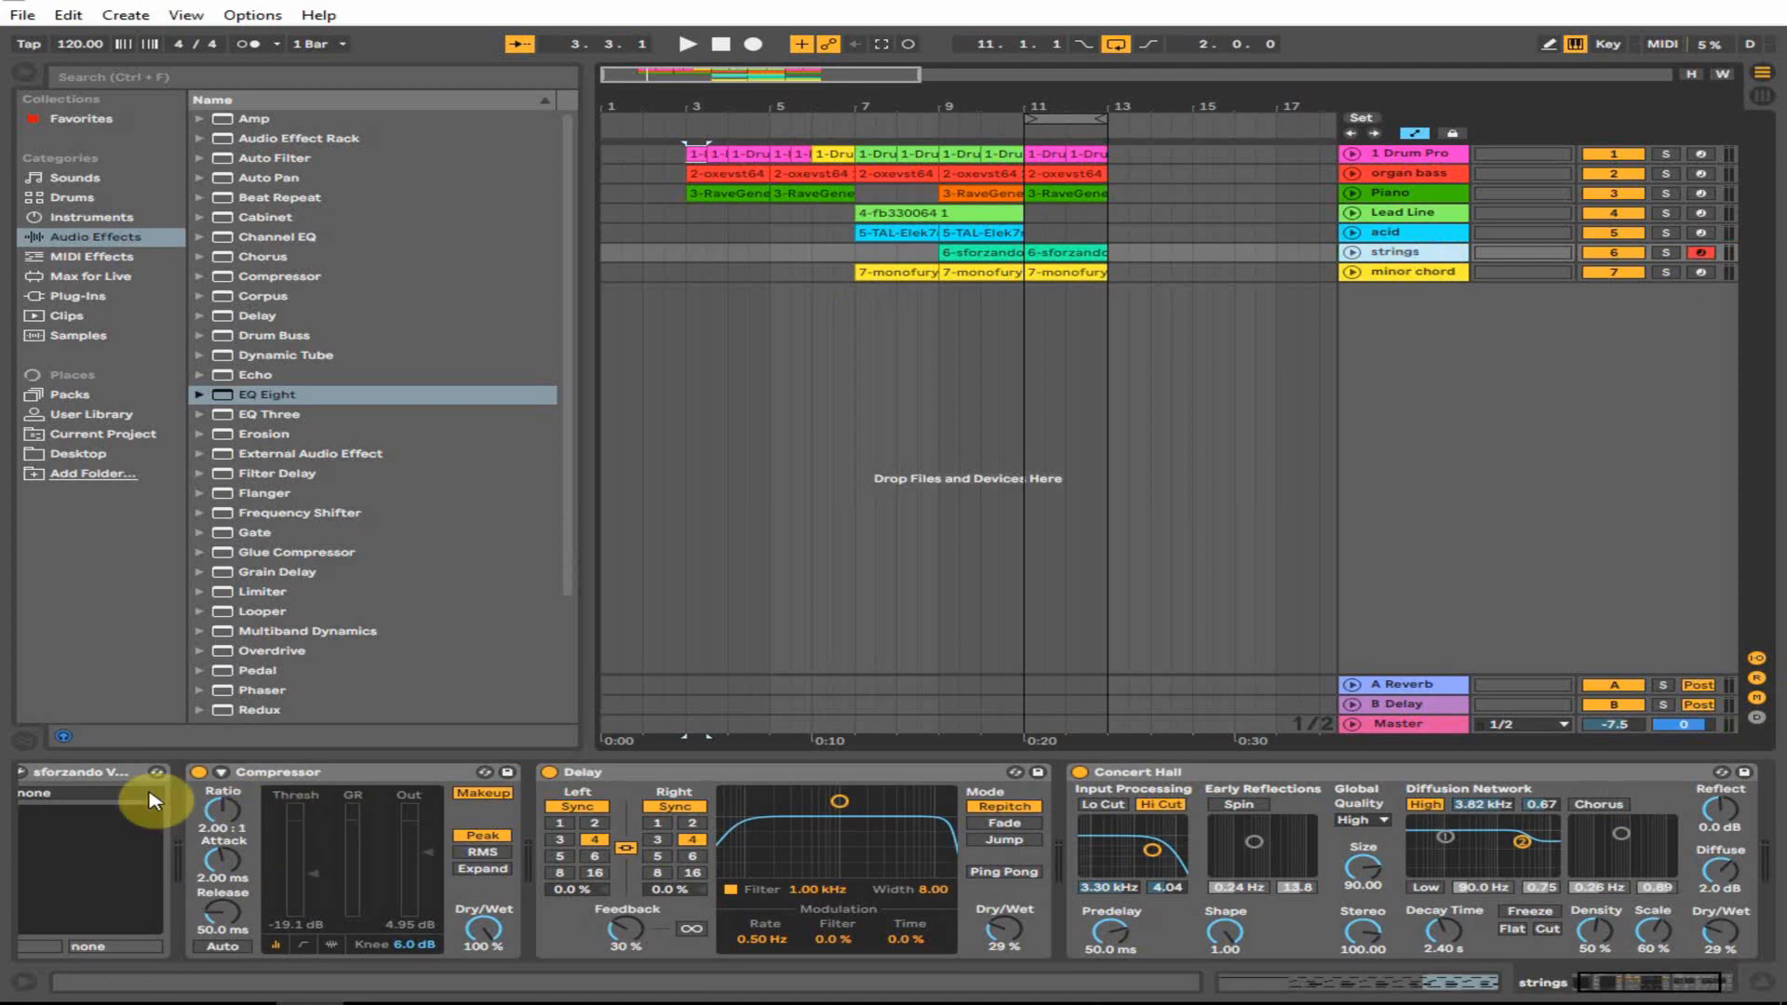
{"action": "left_click", "coordinate": [42, 772]}
{"action": "left_click_drag", "start_coordinate": [1656, 982], "coordinate": [1457, 972]}
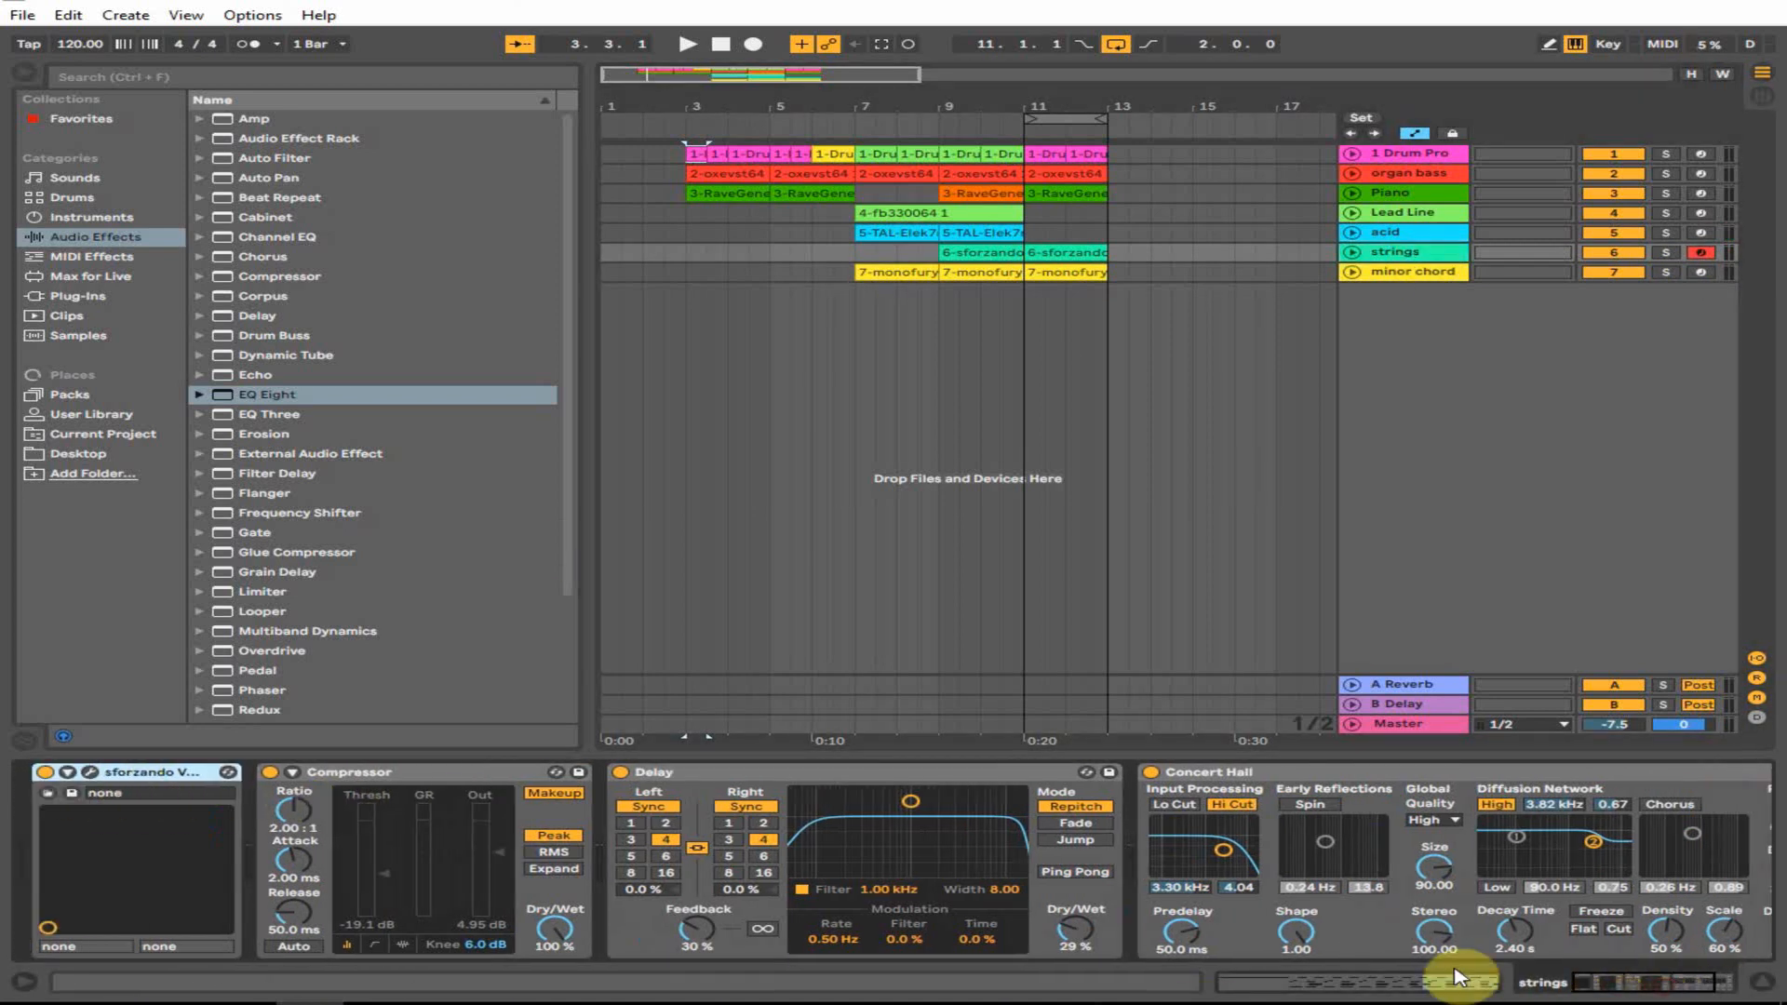
{"action": "left_click", "coordinate": [88, 773]}
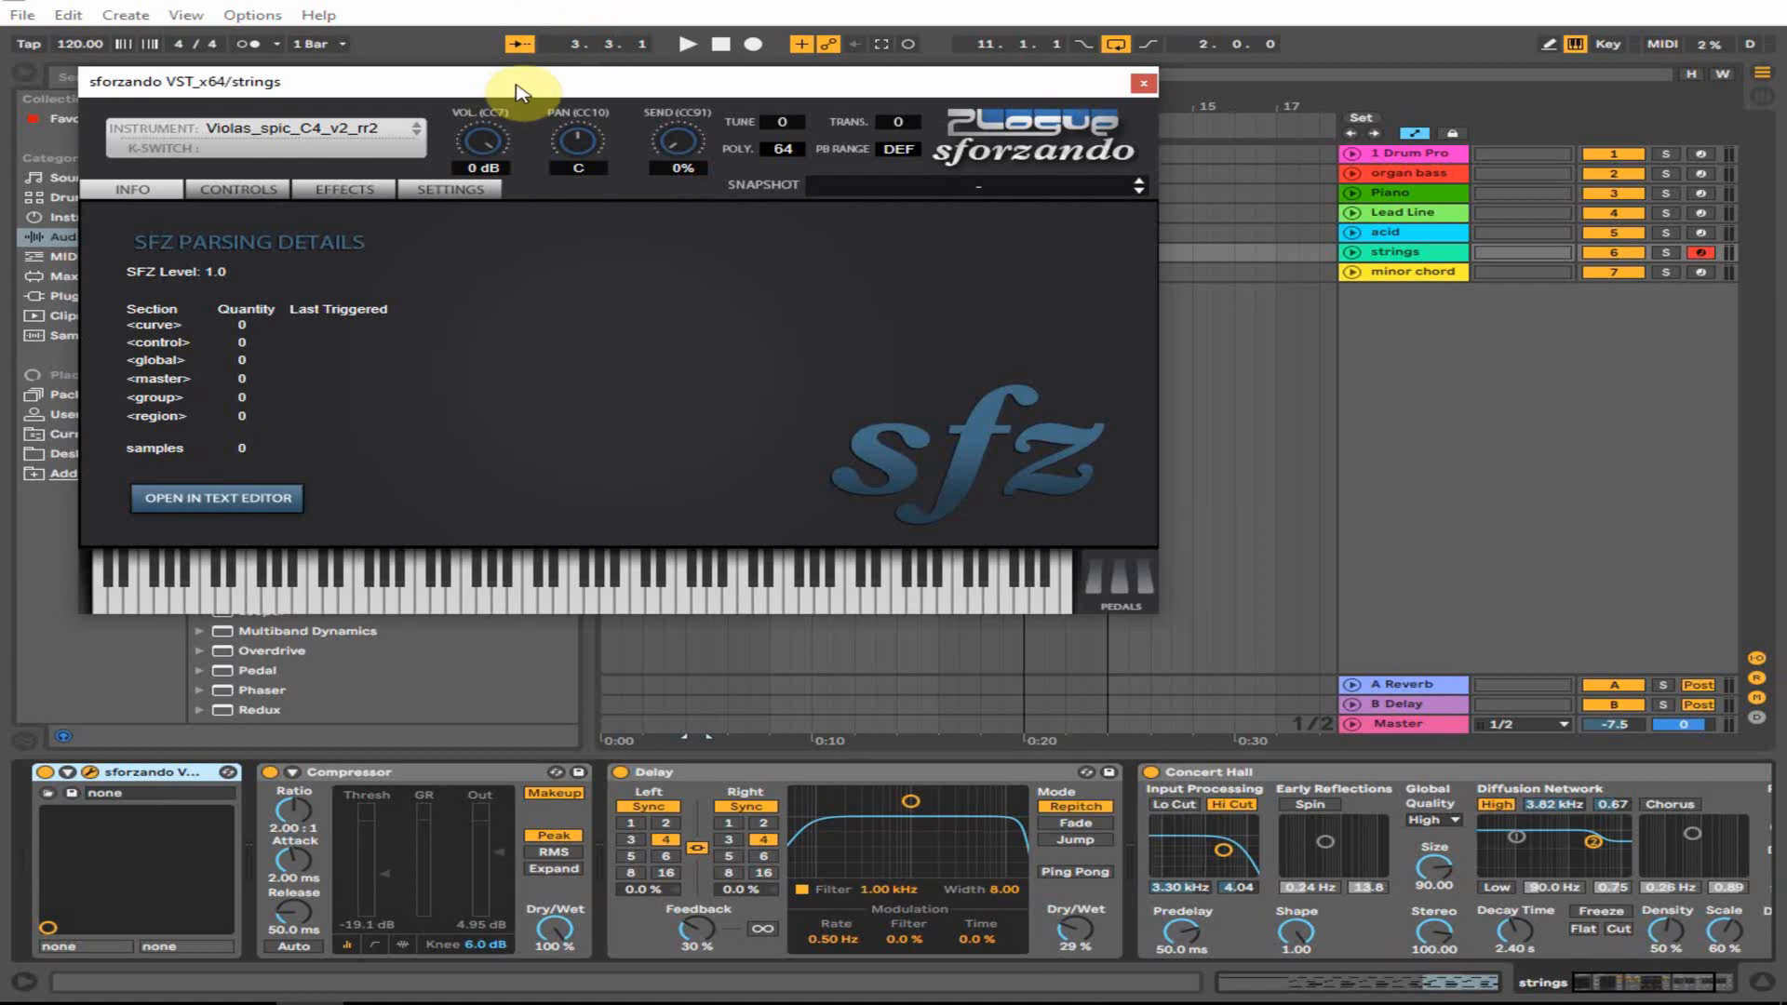
{"action": "left_click_drag", "start_coordinate": [570, 81], "coordinate": [715, 84]}
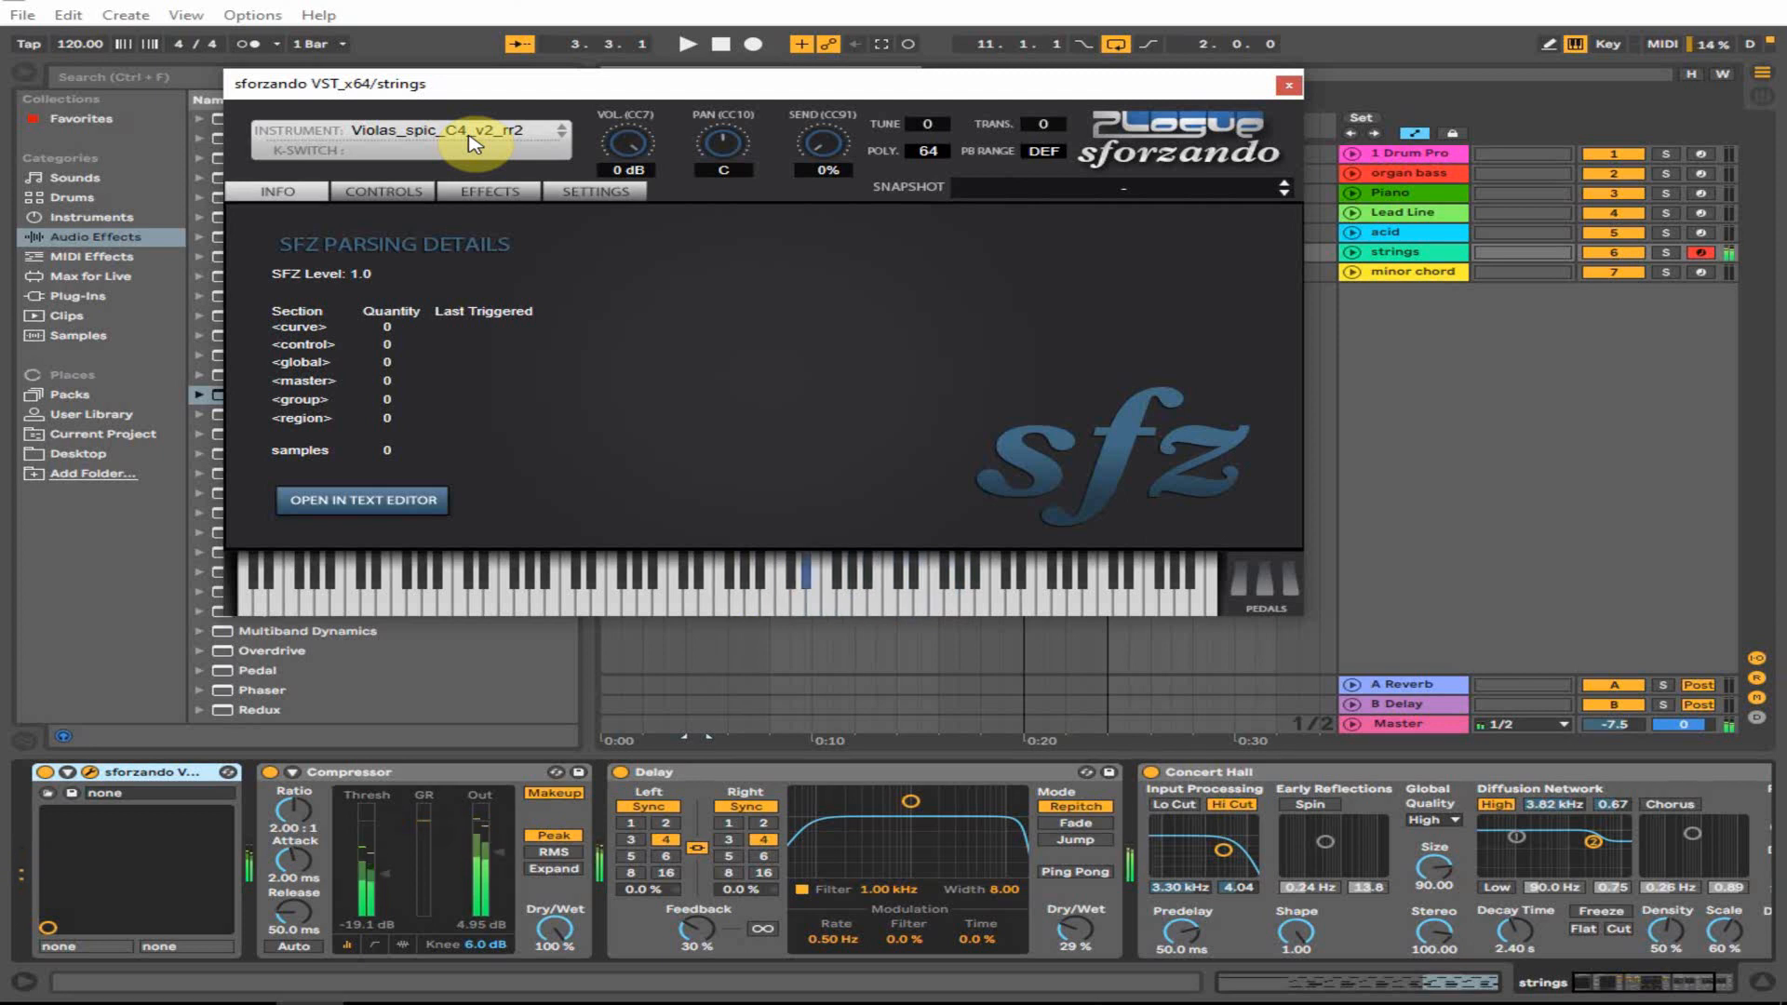
{"action": "left_click", "coordinate": [1299, 85]}
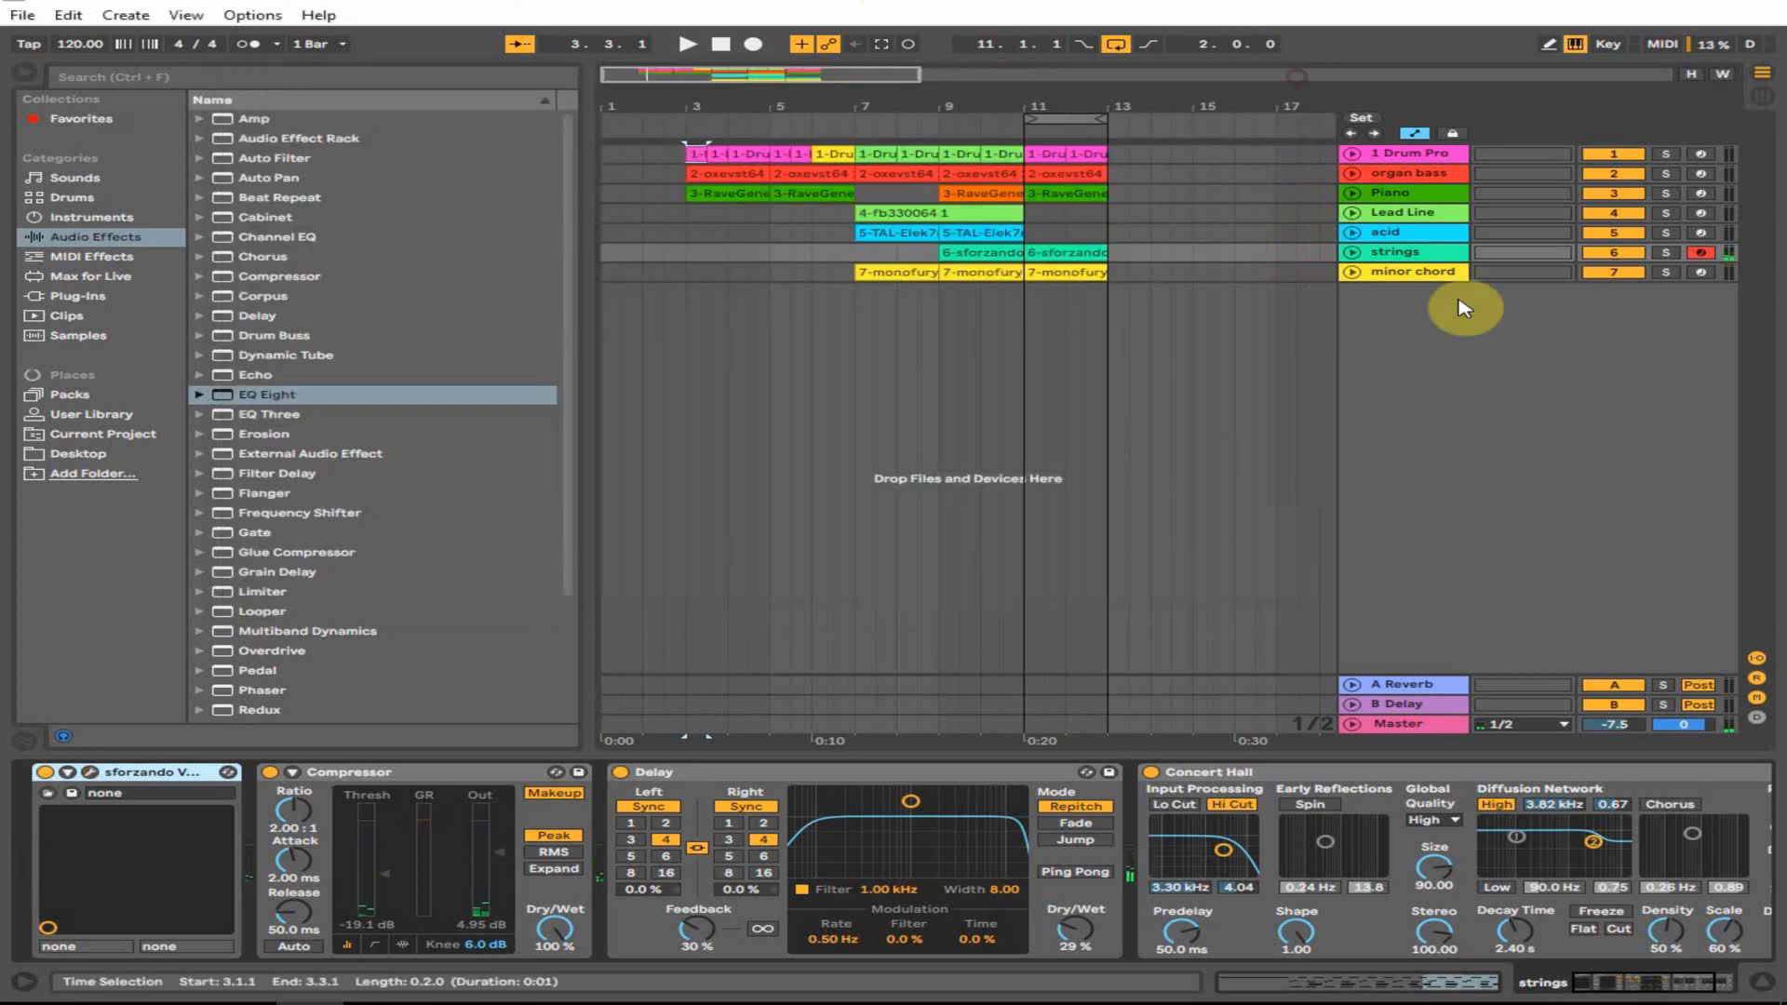
- Select the minor chord track and check its MonoFury synth on the Minor Sept preset
{"action": "left_click", "coordinate": [1405, 271]}
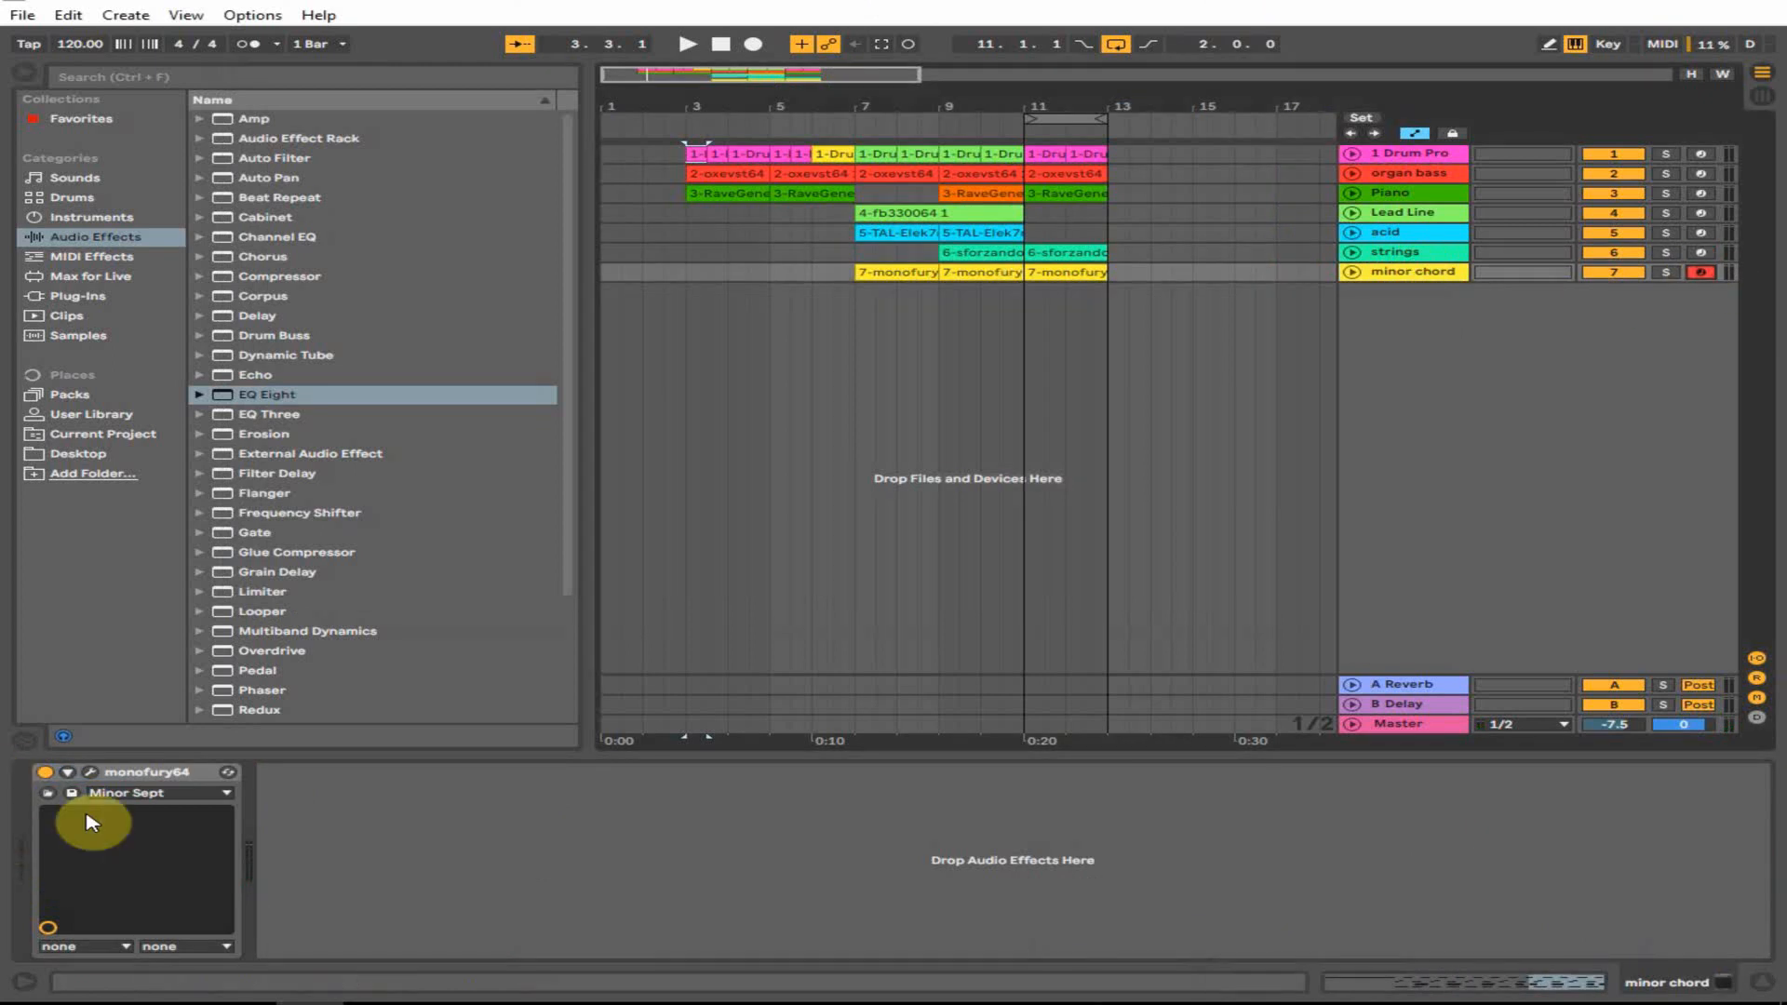
{"action": "left_click", "coordinate": [90, 772]}
{"action": "left_click", "coordinate": [90, 772]}
{"action": "left_click", "coordinate": [980, 275]}
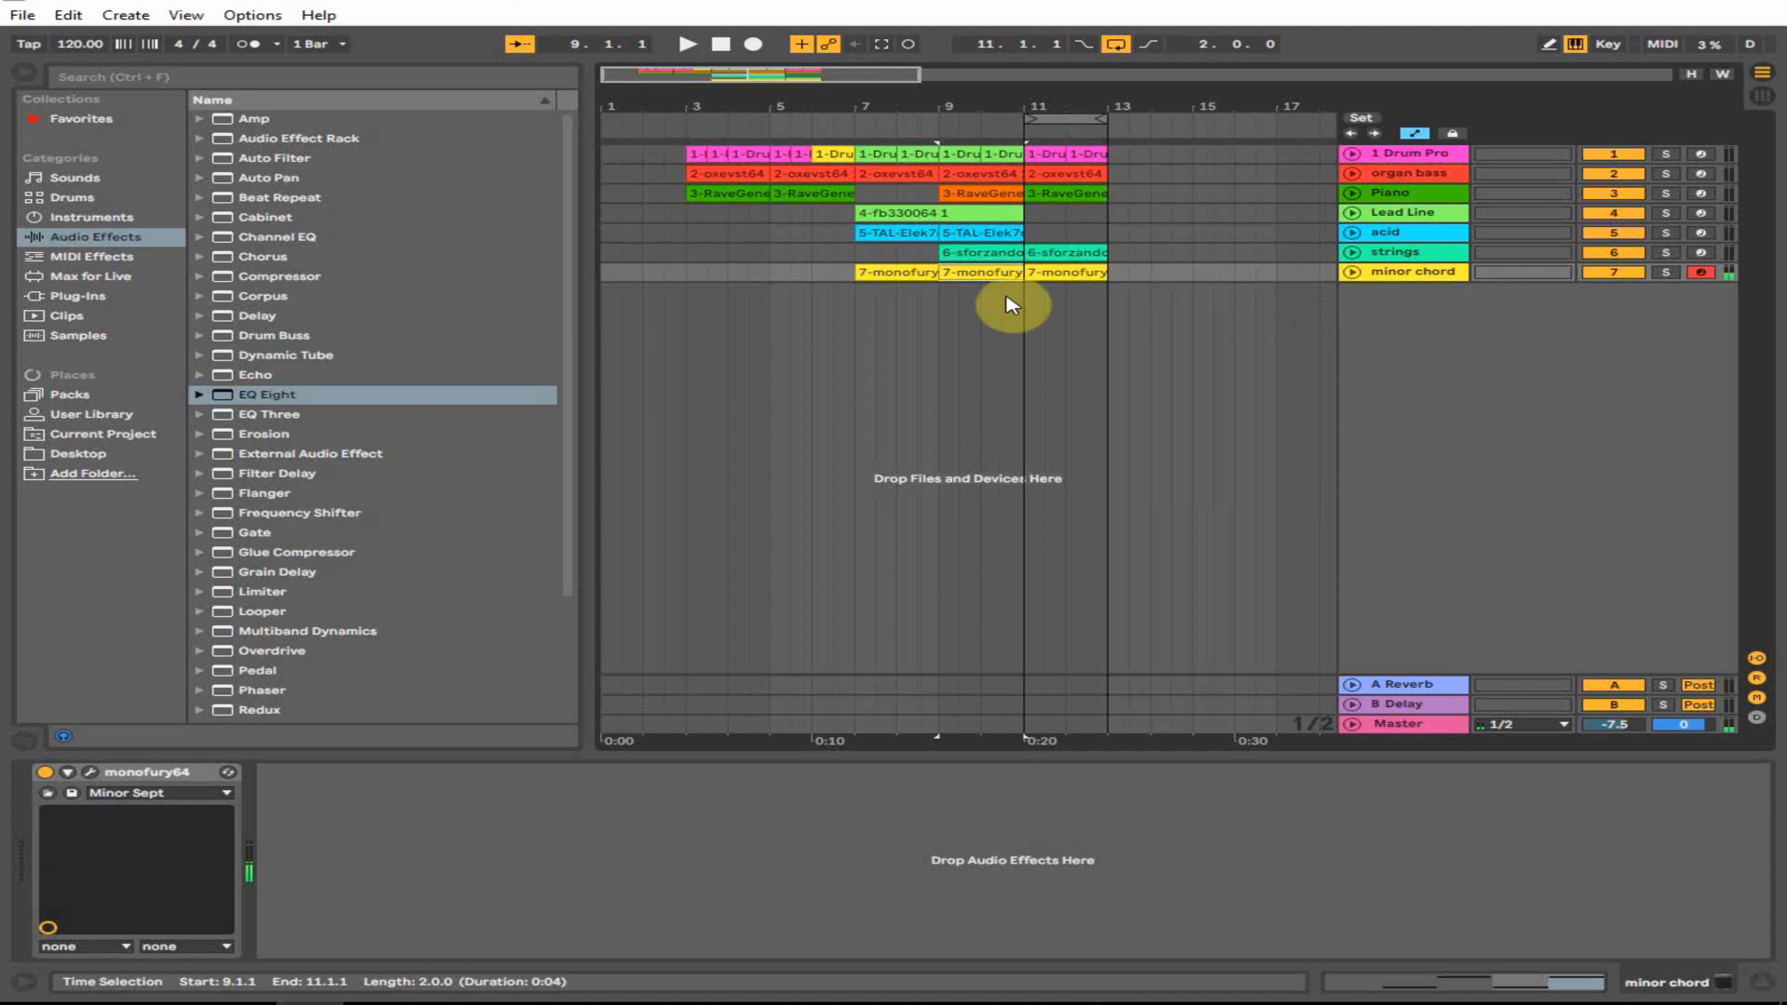
{"action": "left_click", "coordinate": [850, 290]}
{"action": "left_click", "coordinate": [900, 274]}
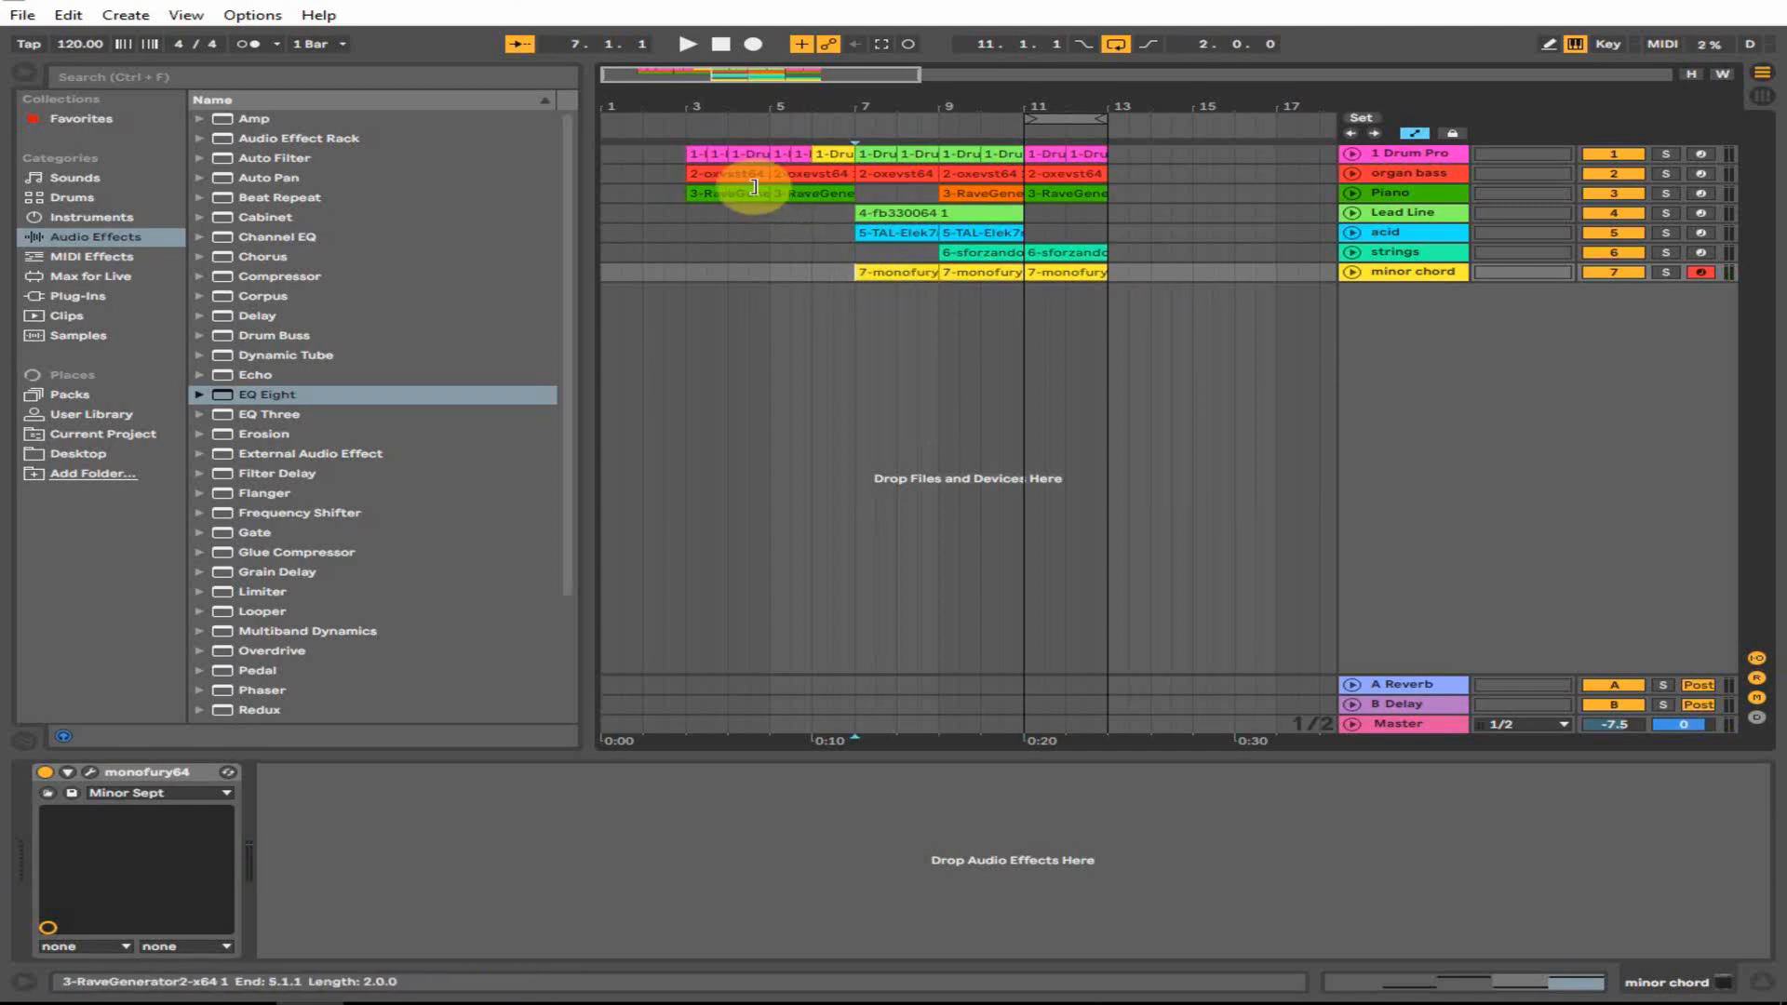
- Play the arrangement from bar 3 and duplicate the acid clip to bar 11
{"action": "left_click", "coordinate": [684, 172]}
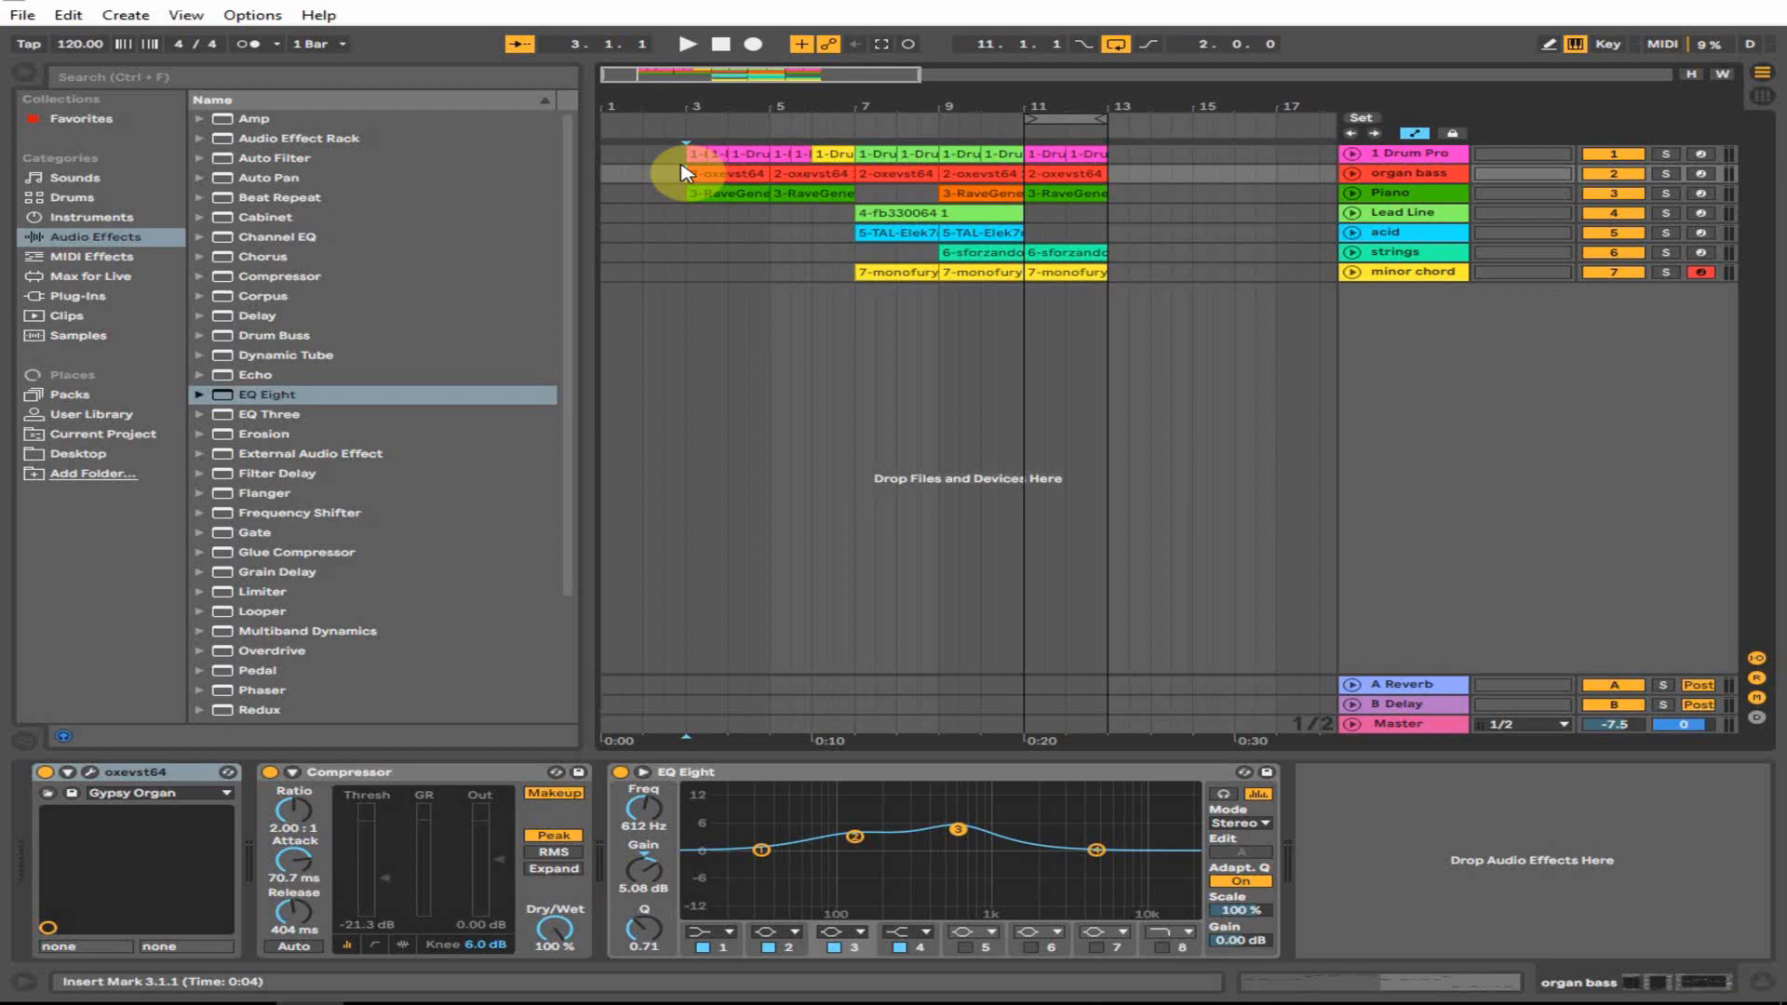
{"action": "key", "text": "space"}
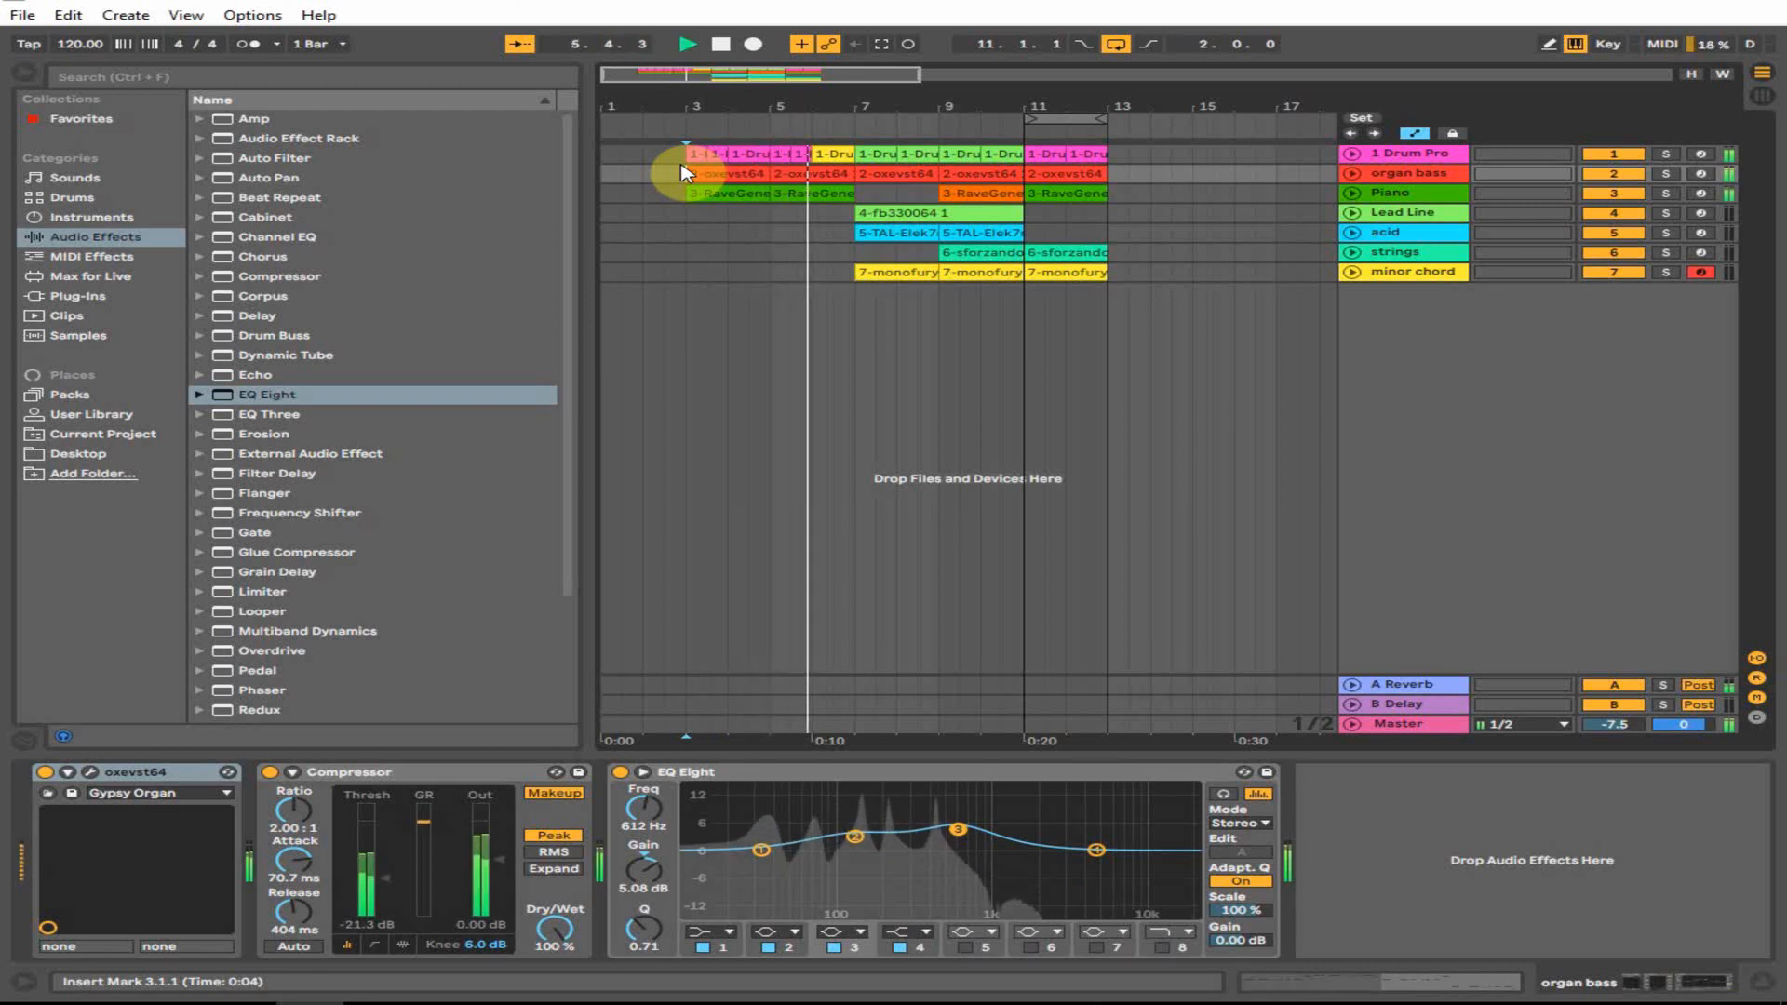
{"action": "left_click", "coordinate": [1446, 236]}
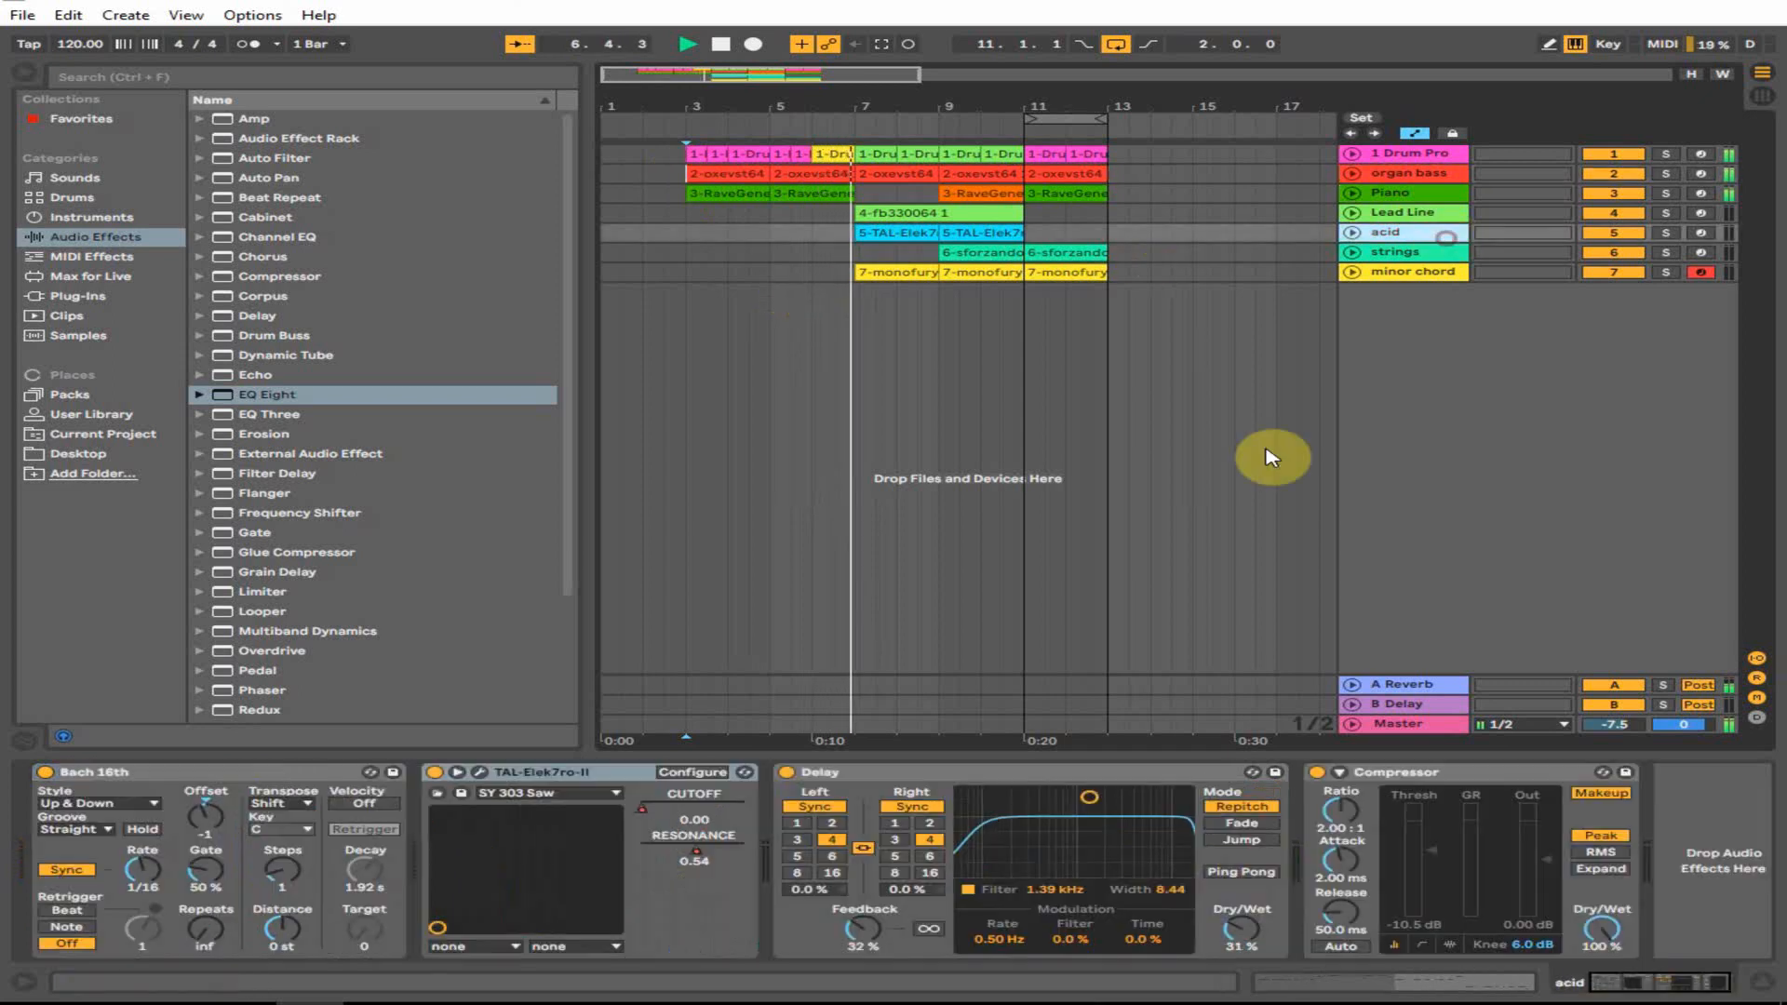
{"action": "left_click", "coordinate": [963, 326]}
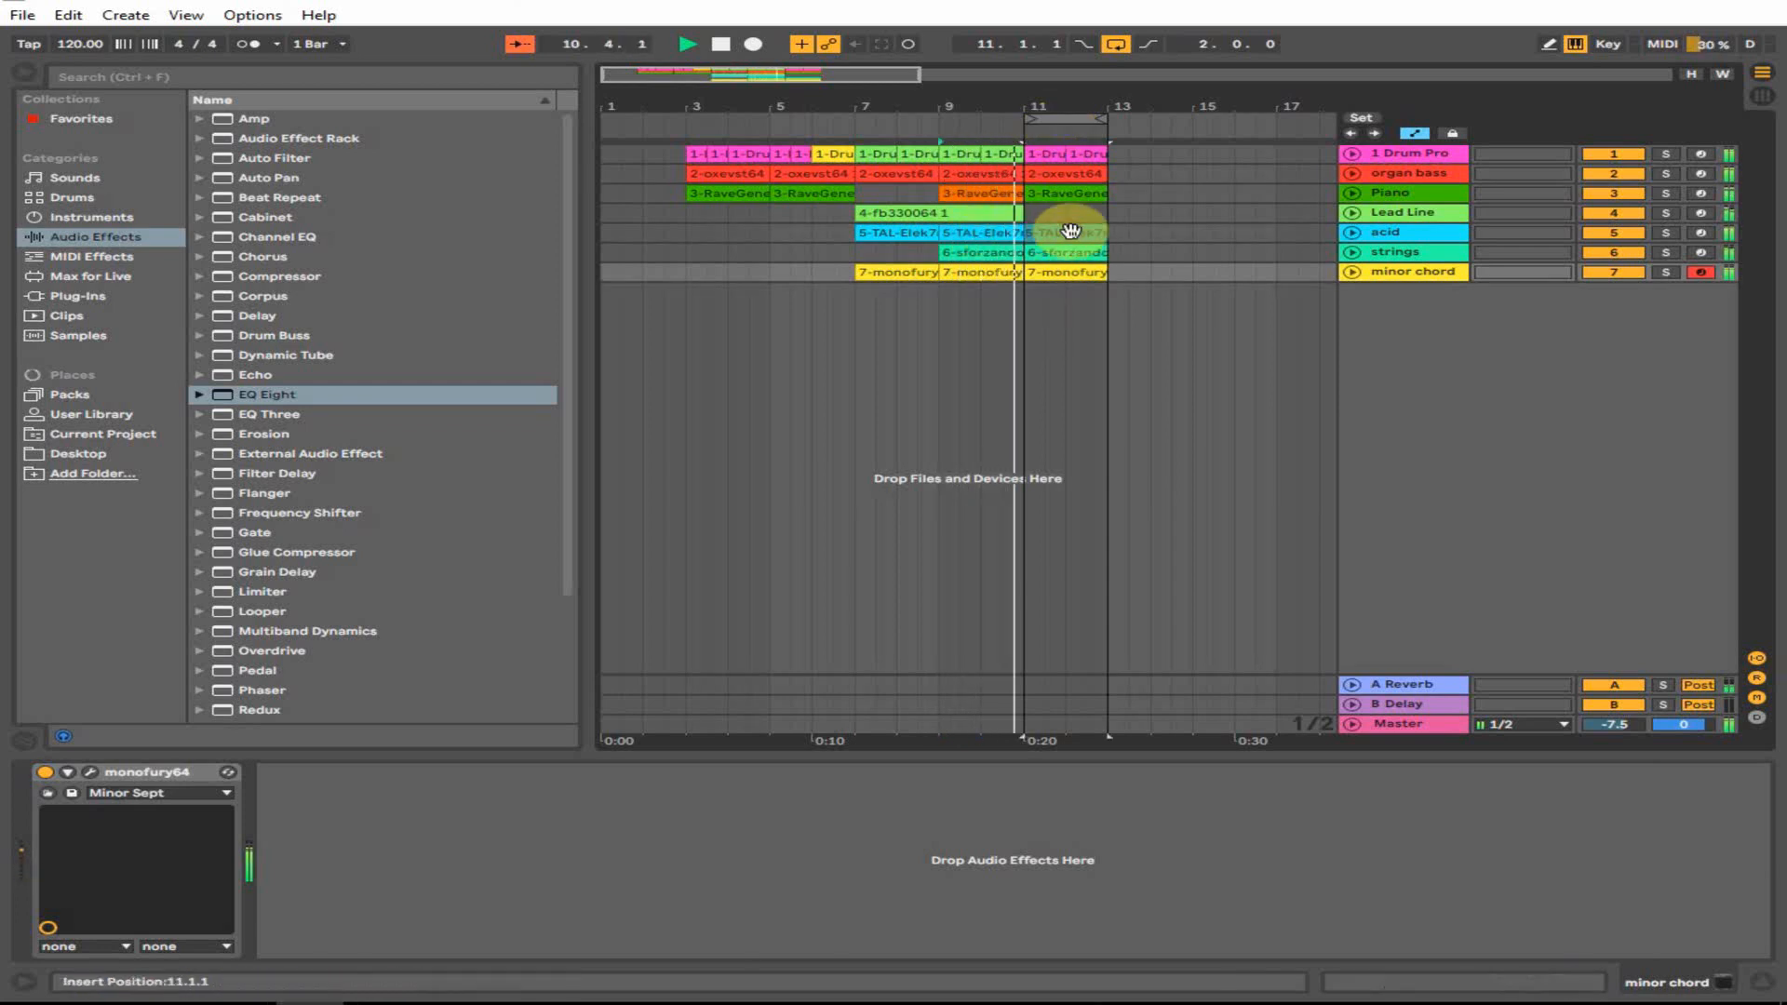
{"action": "left_click", "coordinate": [1070, 232]}
{"action": "left_click", "coordinate": [1071, 272]}
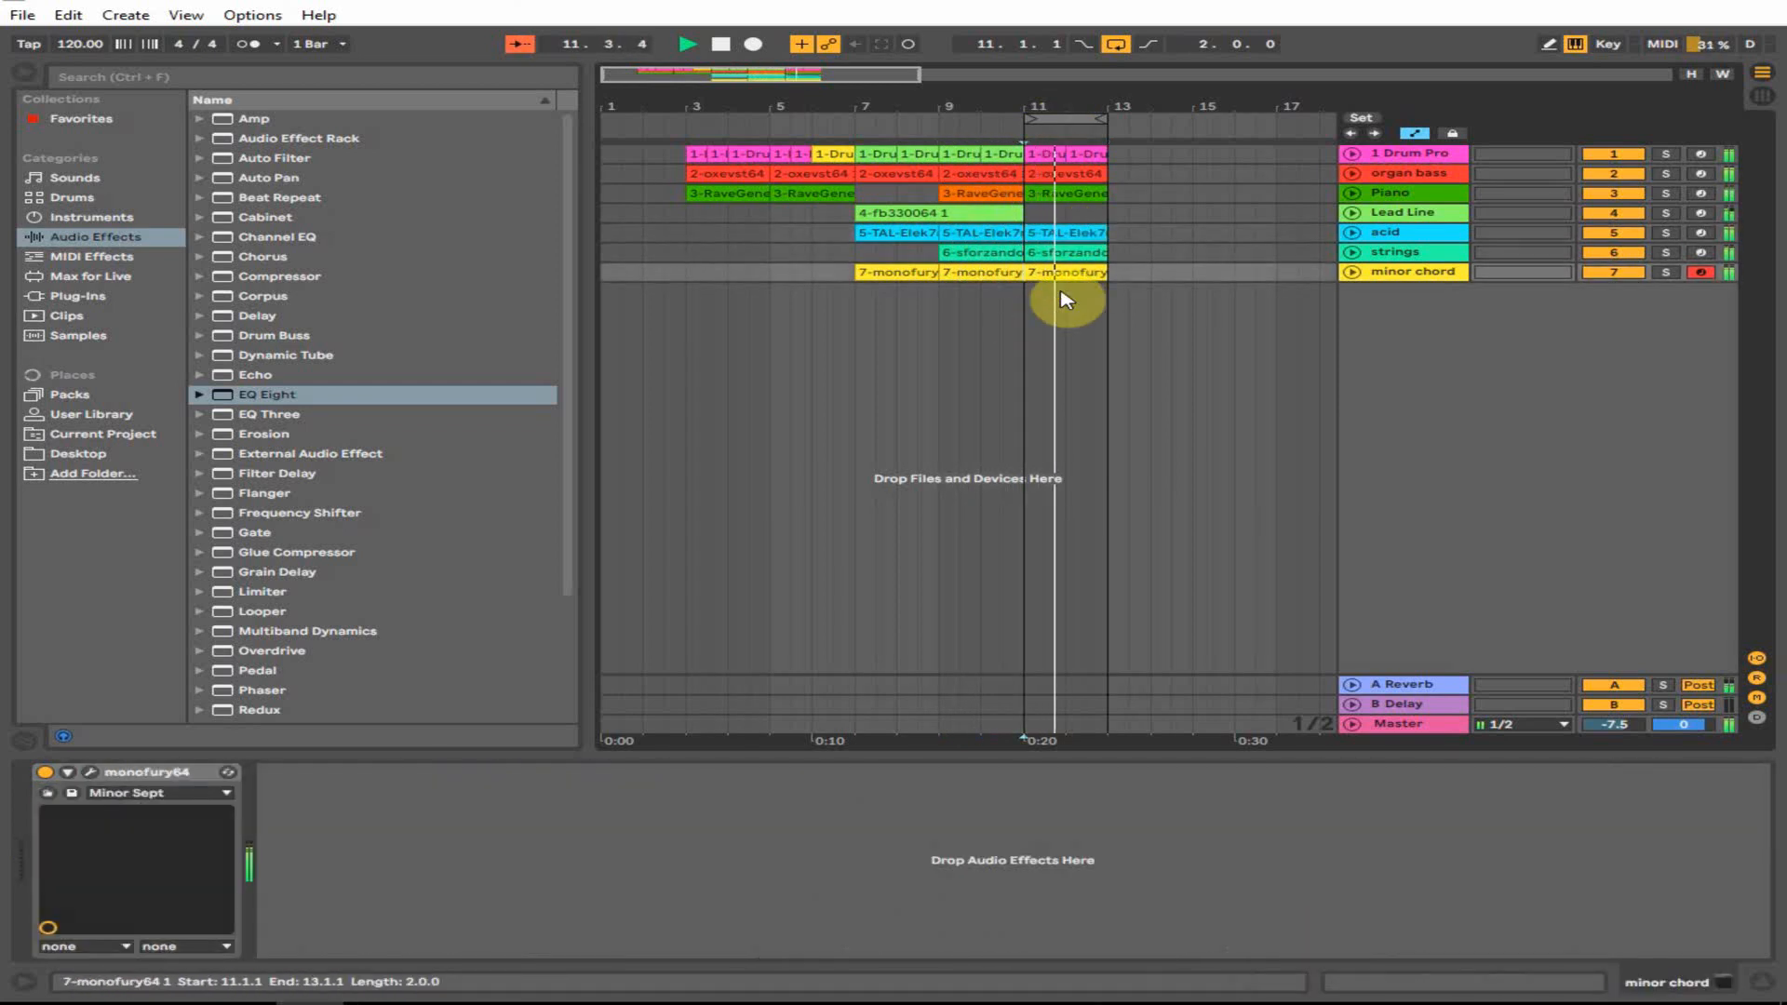
{"action": "left_click", "coordinate": [1063, 299]}
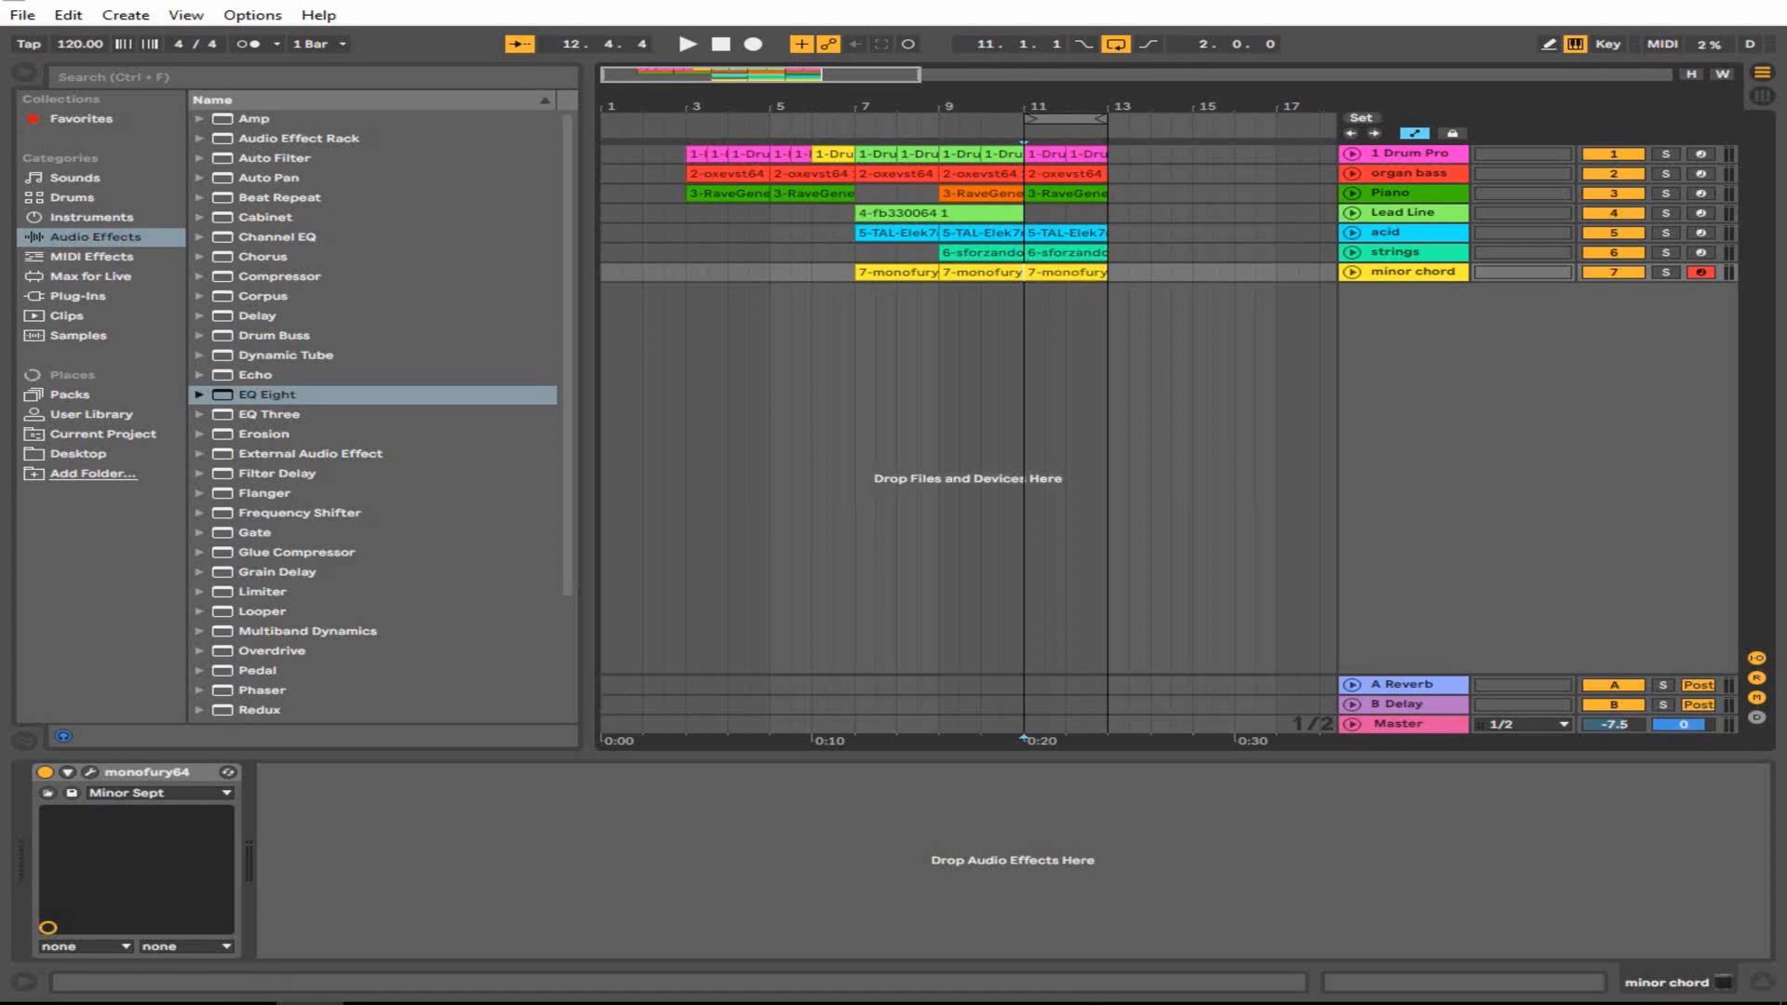
- Record a new Drum Pro clip near bar 15 with the metronome on, trimmed to start at bar 16
{"action": "left_click_drag", "start_coordinate": [1010, 105], "coordinate": [786, 102]}
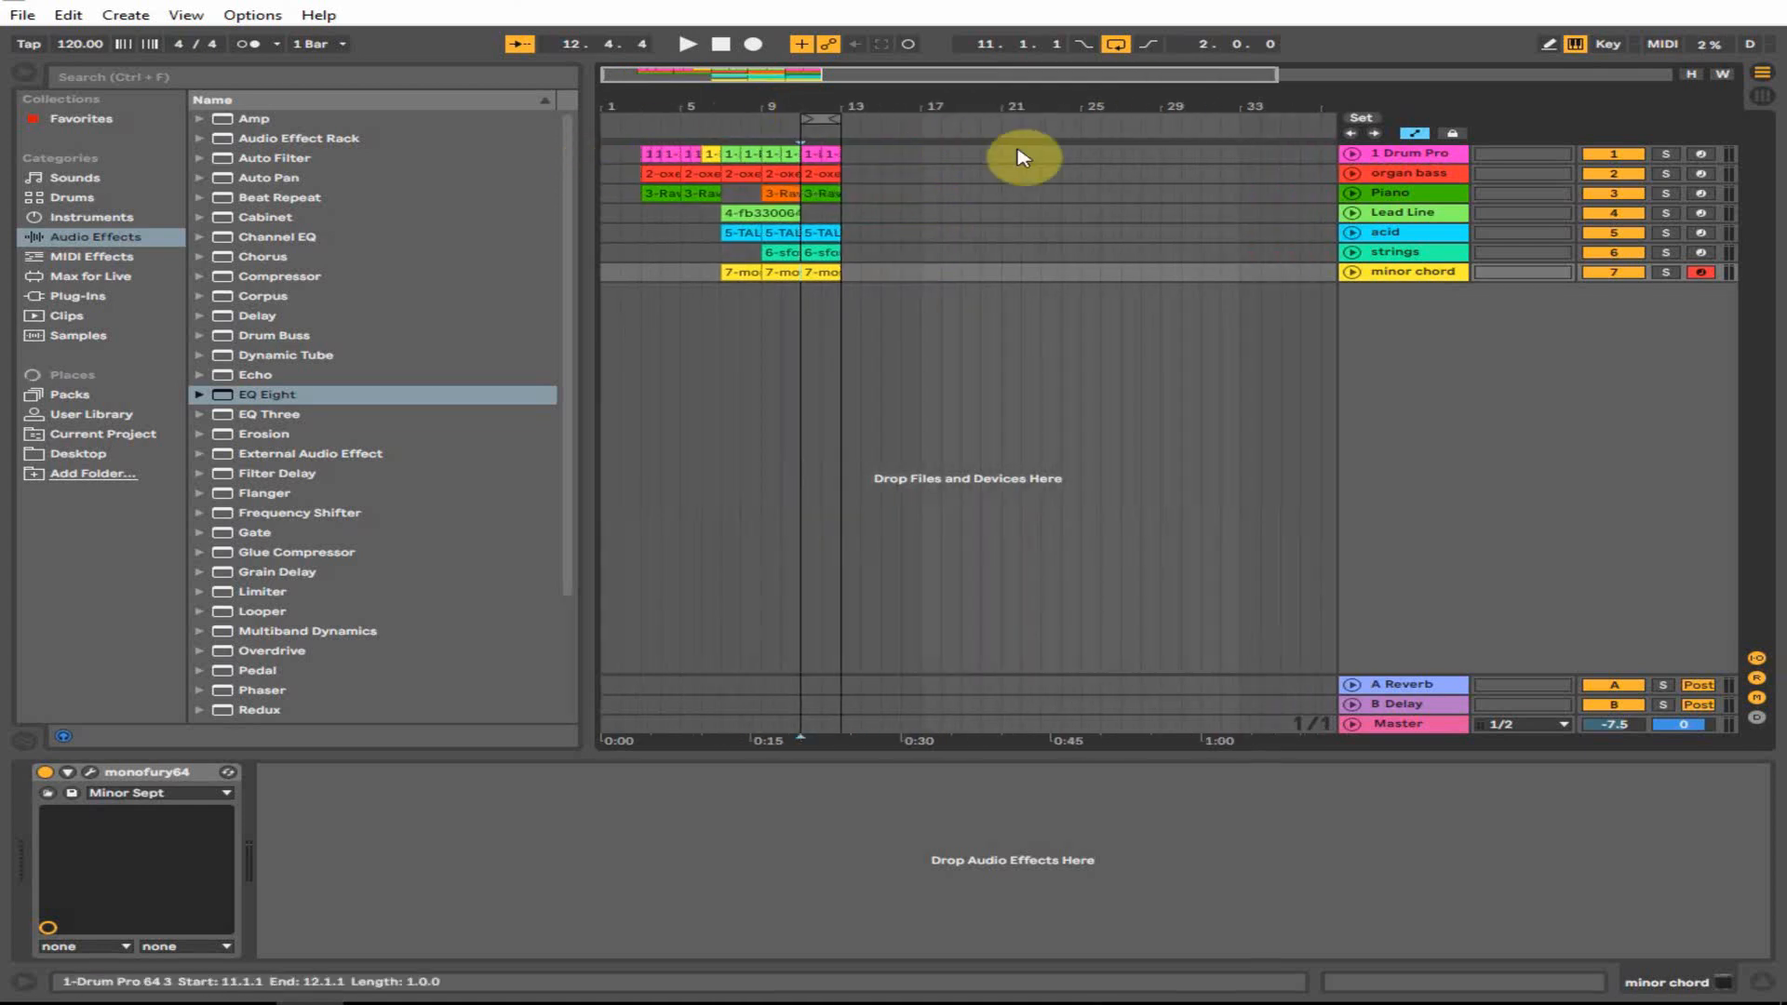
{"action": "left_click", "coordinate": [984, 156]}
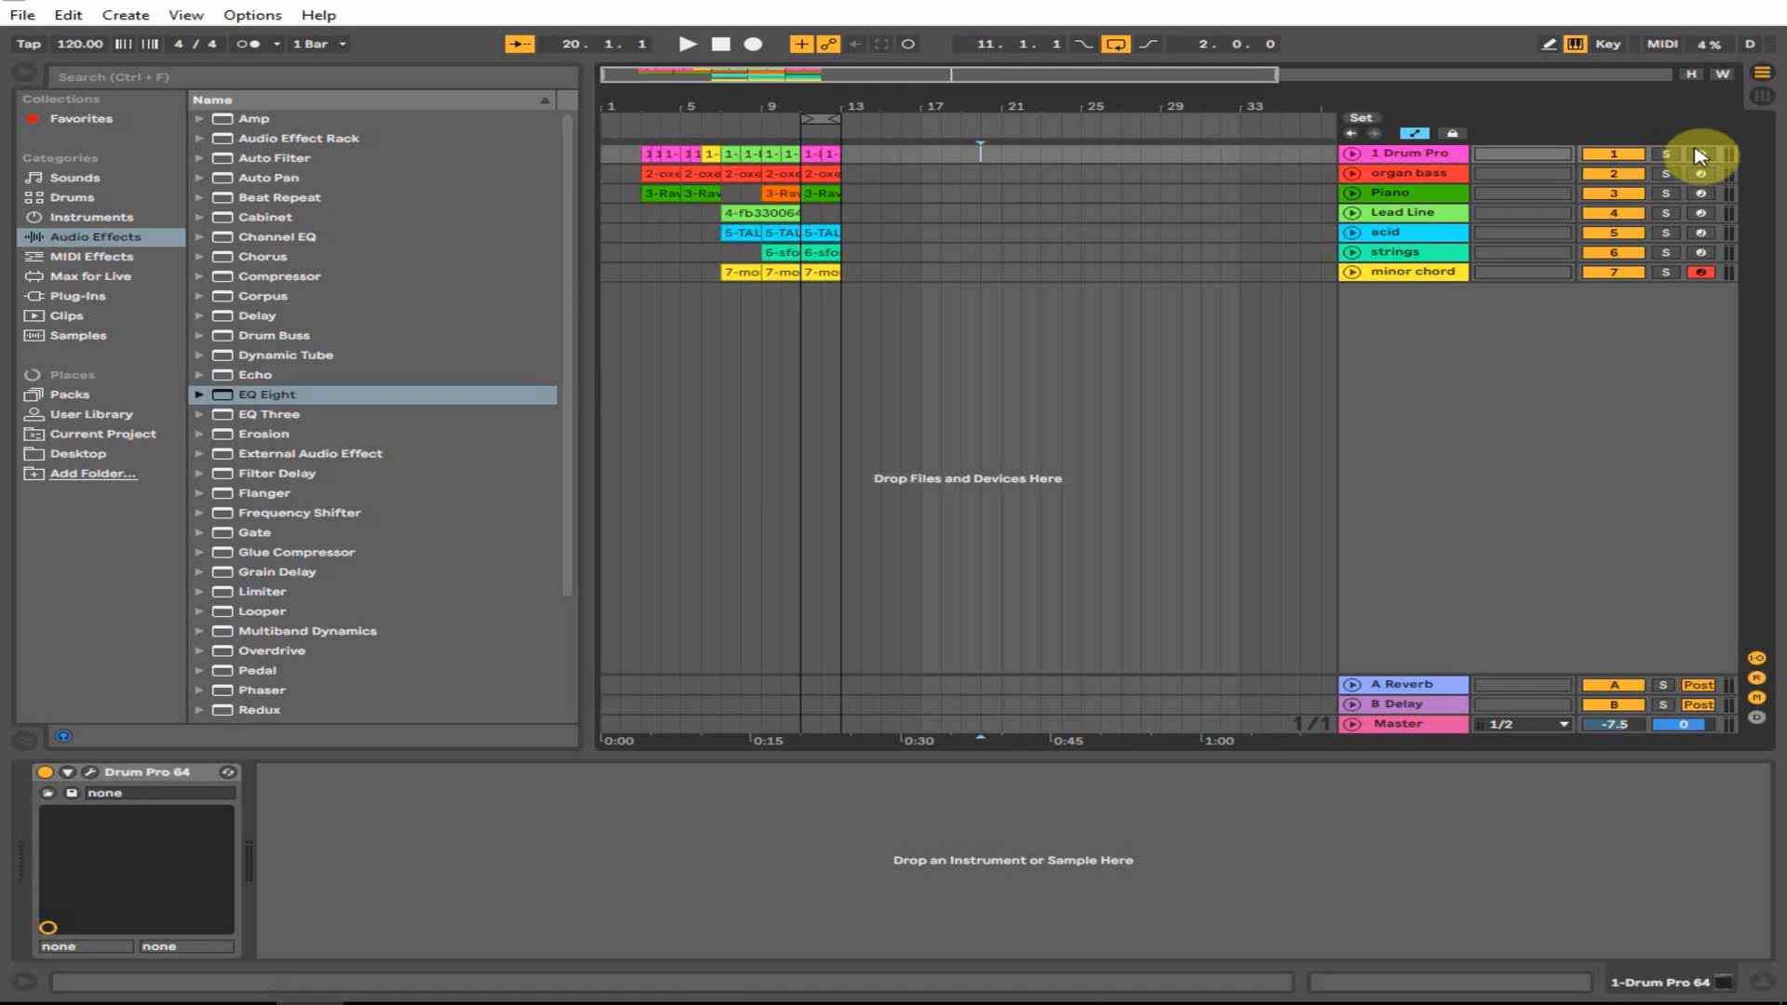
{"action": "left_click", "coordinate": [1396, 166]}
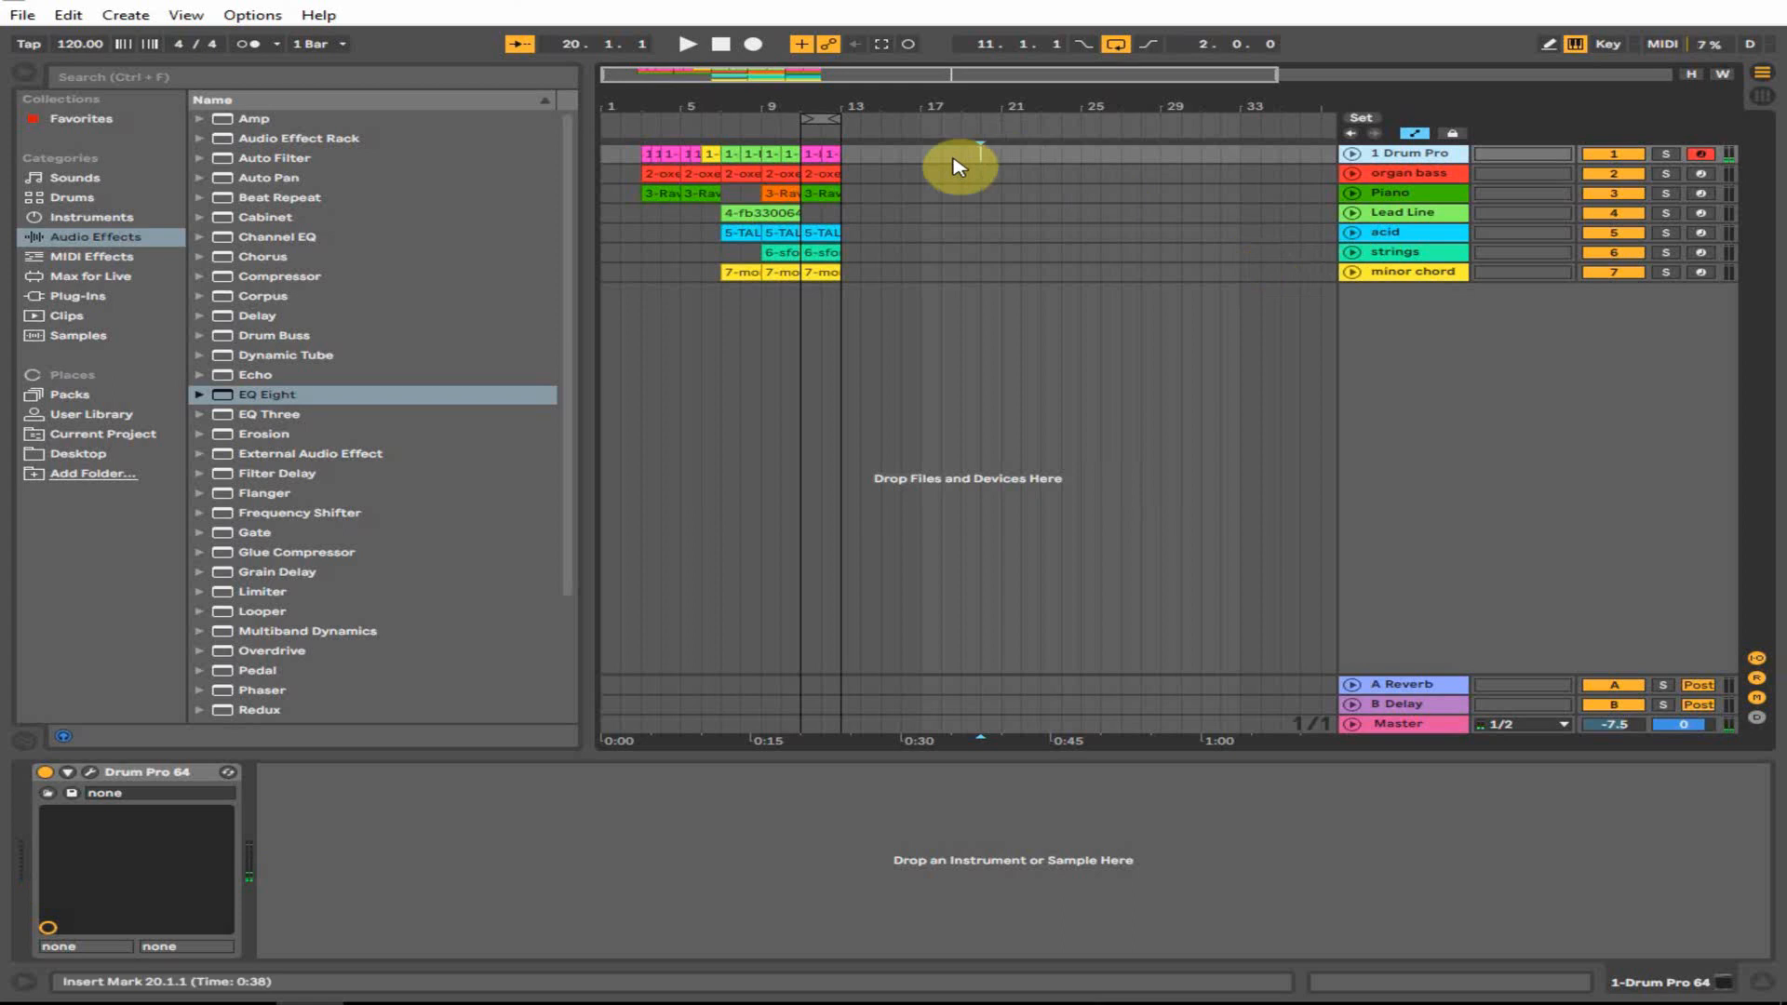
{"action": "left_click", "coordinate": [883, 154]}
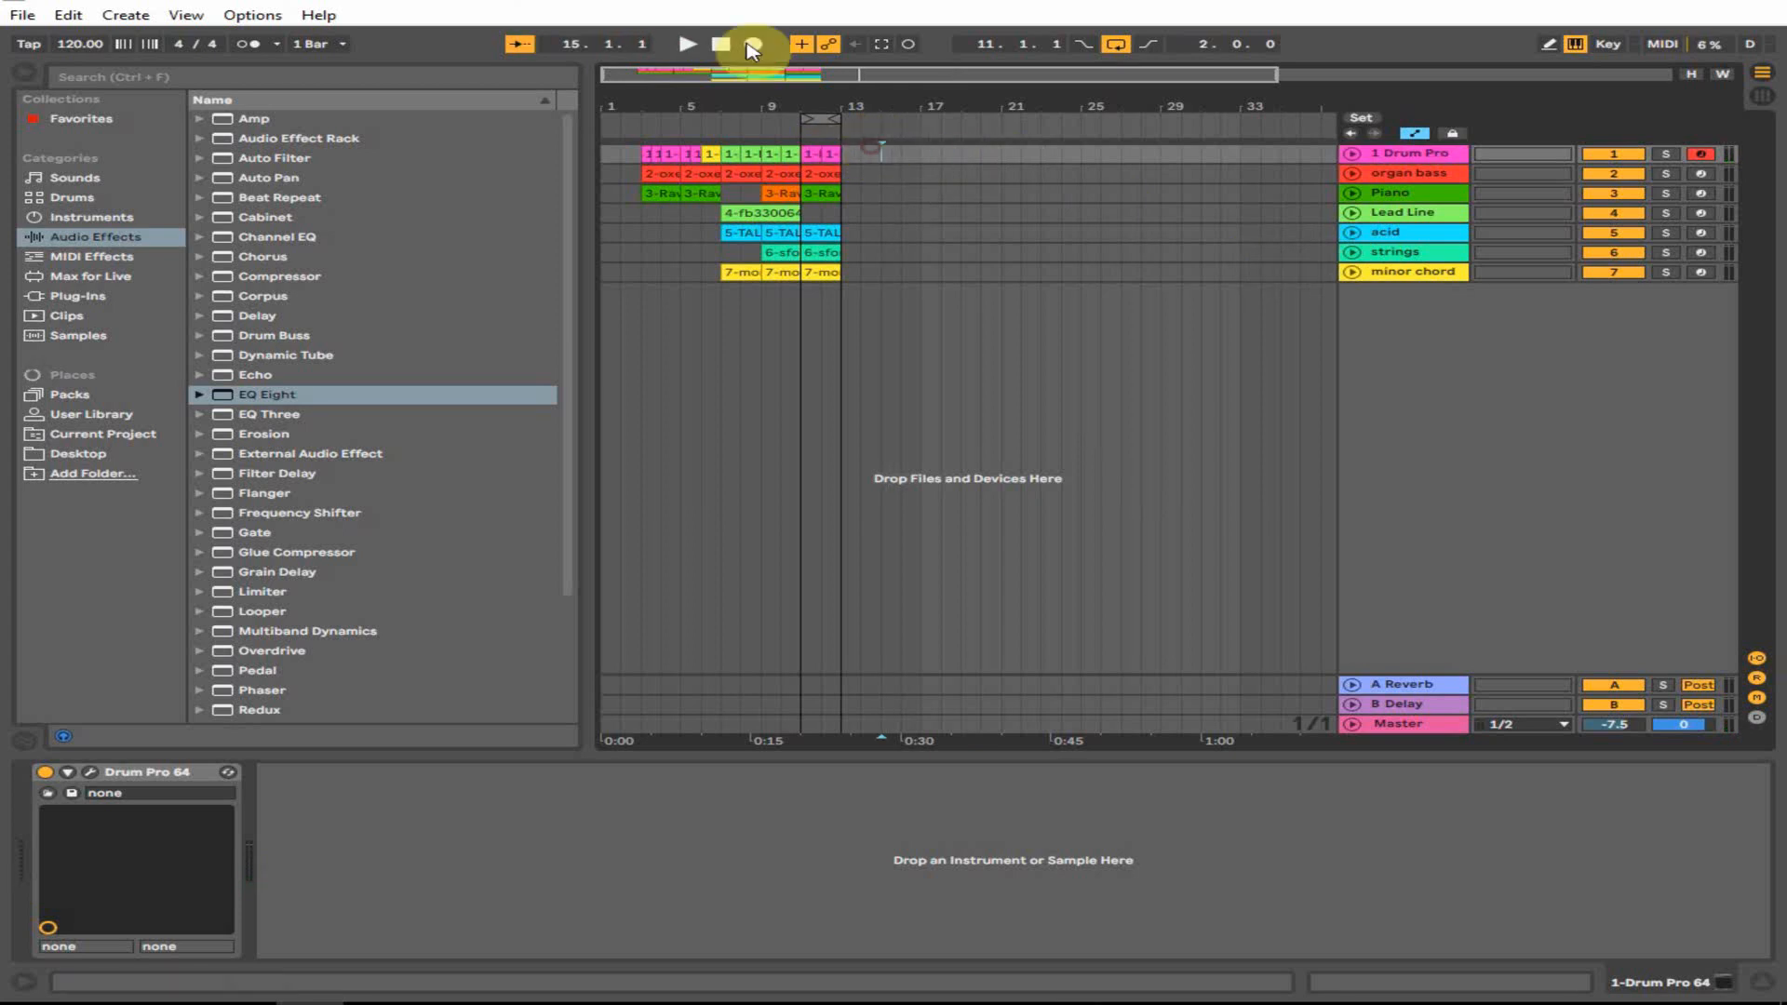
{"action": "left_click", "coordinate": [244, 43]}
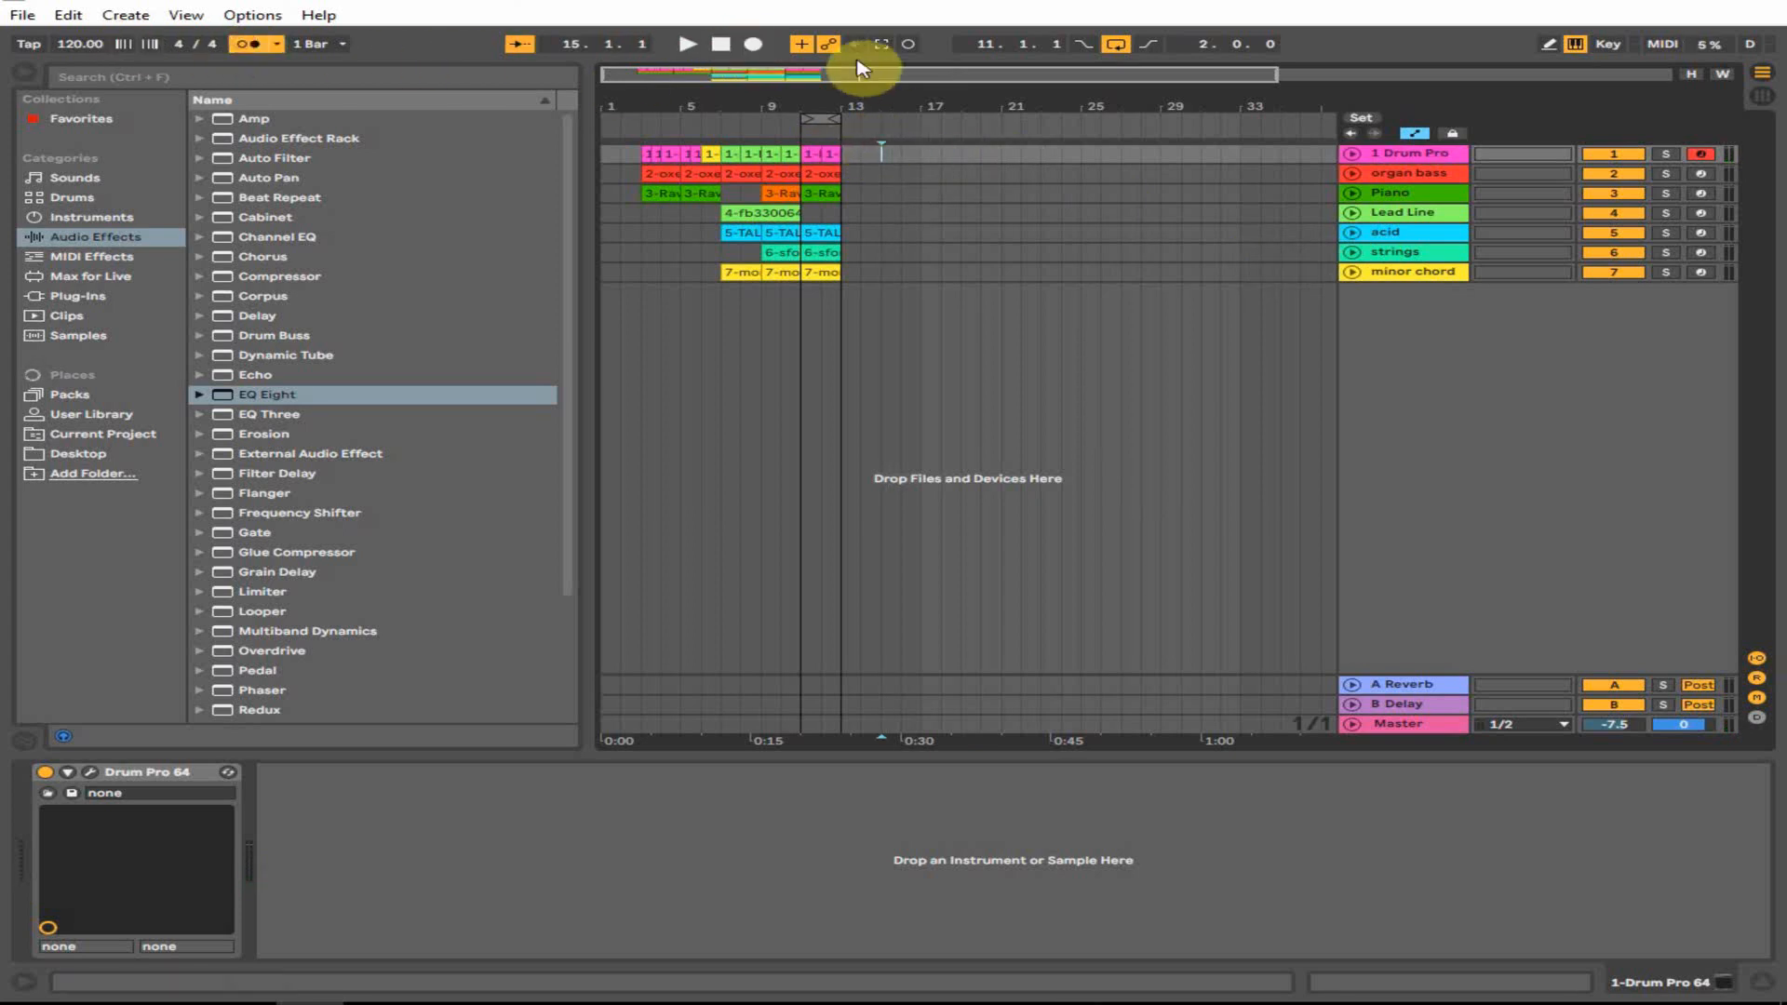
{"action": "left_click", "coordinate": [754, 45]}
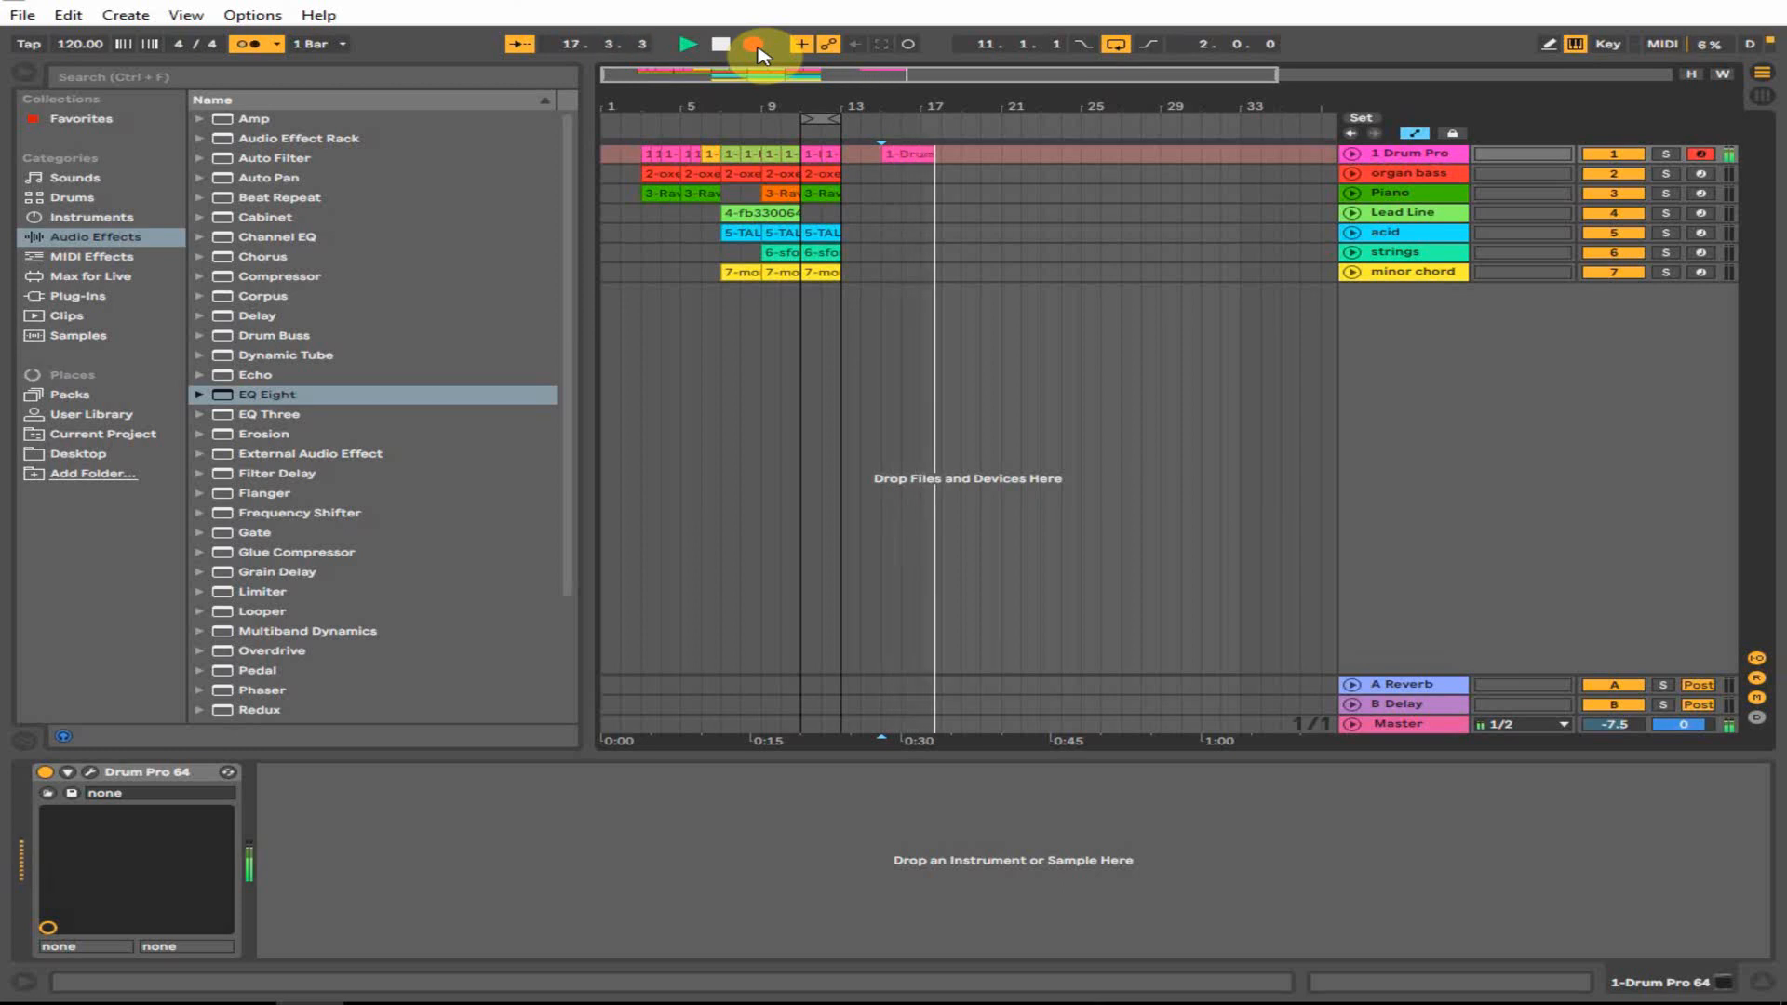
{"action": "key", "text": "space"}
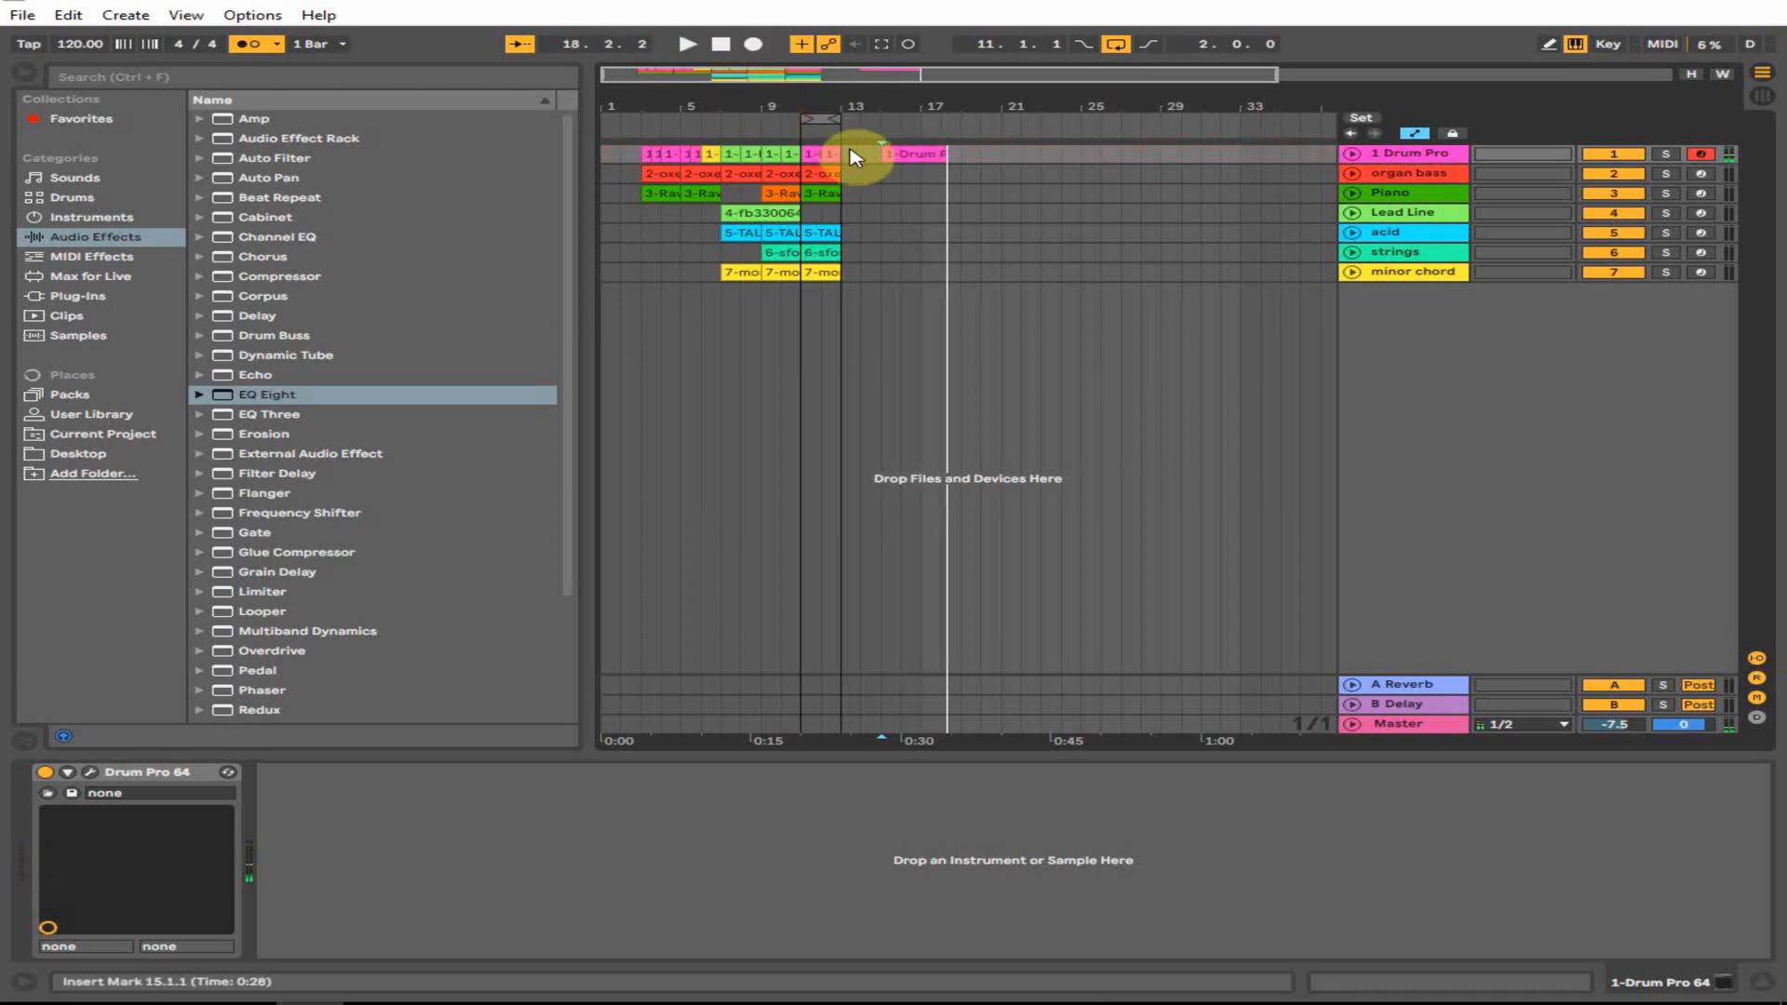
{"action": "left_click_drag", "start_coordinate": [887, 146], "coordinate": [940, 152]}
- Open the bar-17 drum clip's notes and listen to the existing pattern
{"action": "double_click", "coordinate": [940, 152]}
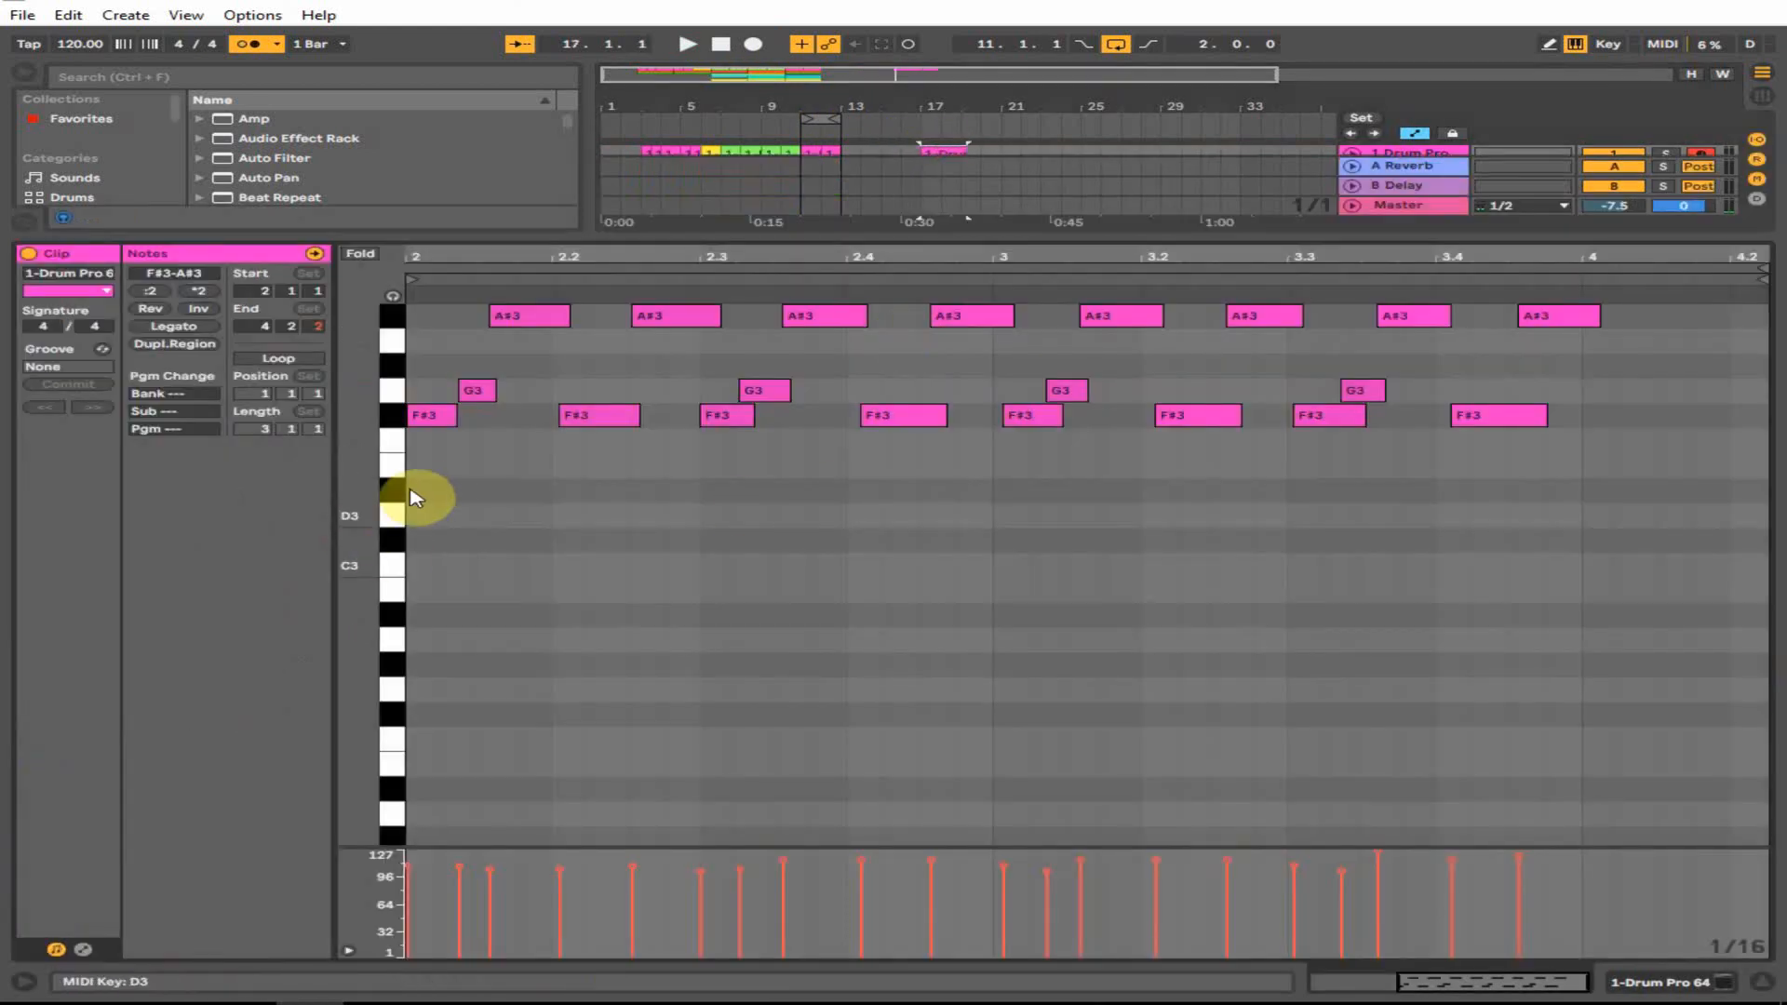
{"action": "scroll", "coordinate": [434, 491], "scroll_direction": "up", "scroll_amount": 1}
{"action": "left_click", "coordinate": [429, 537]}
{"action": "key", "text": "ctrl+a"}
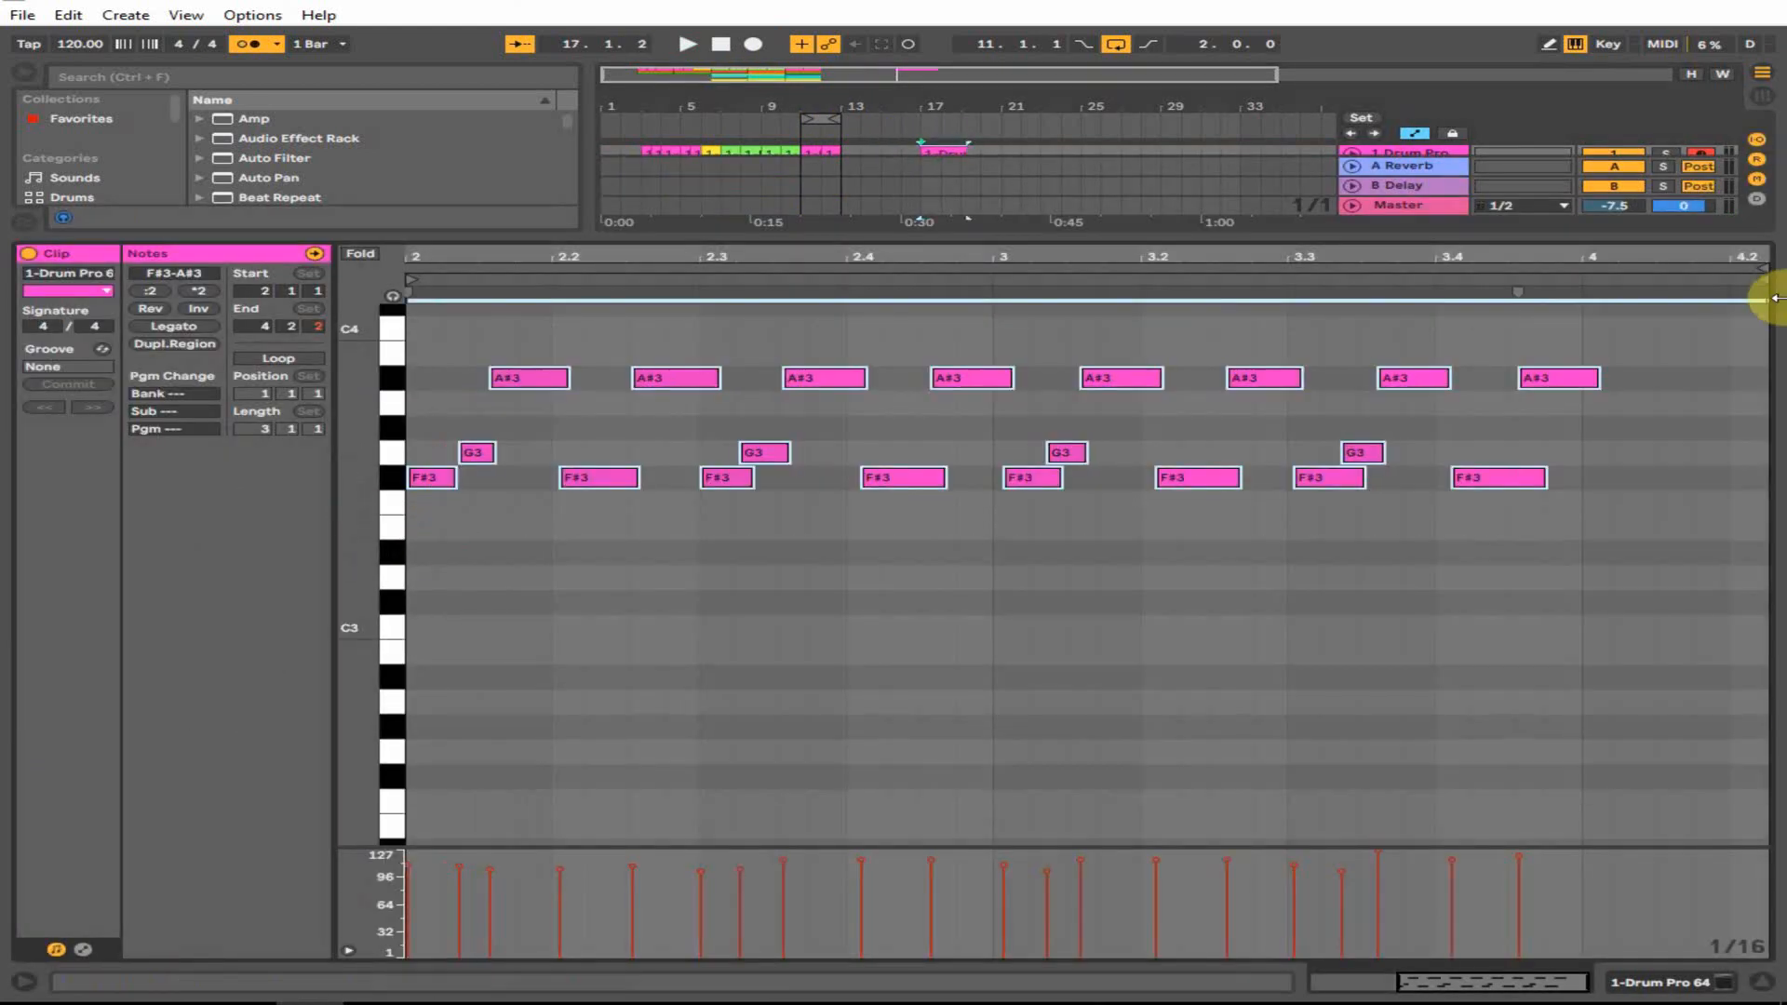
{"action": "key", "text": "space"}
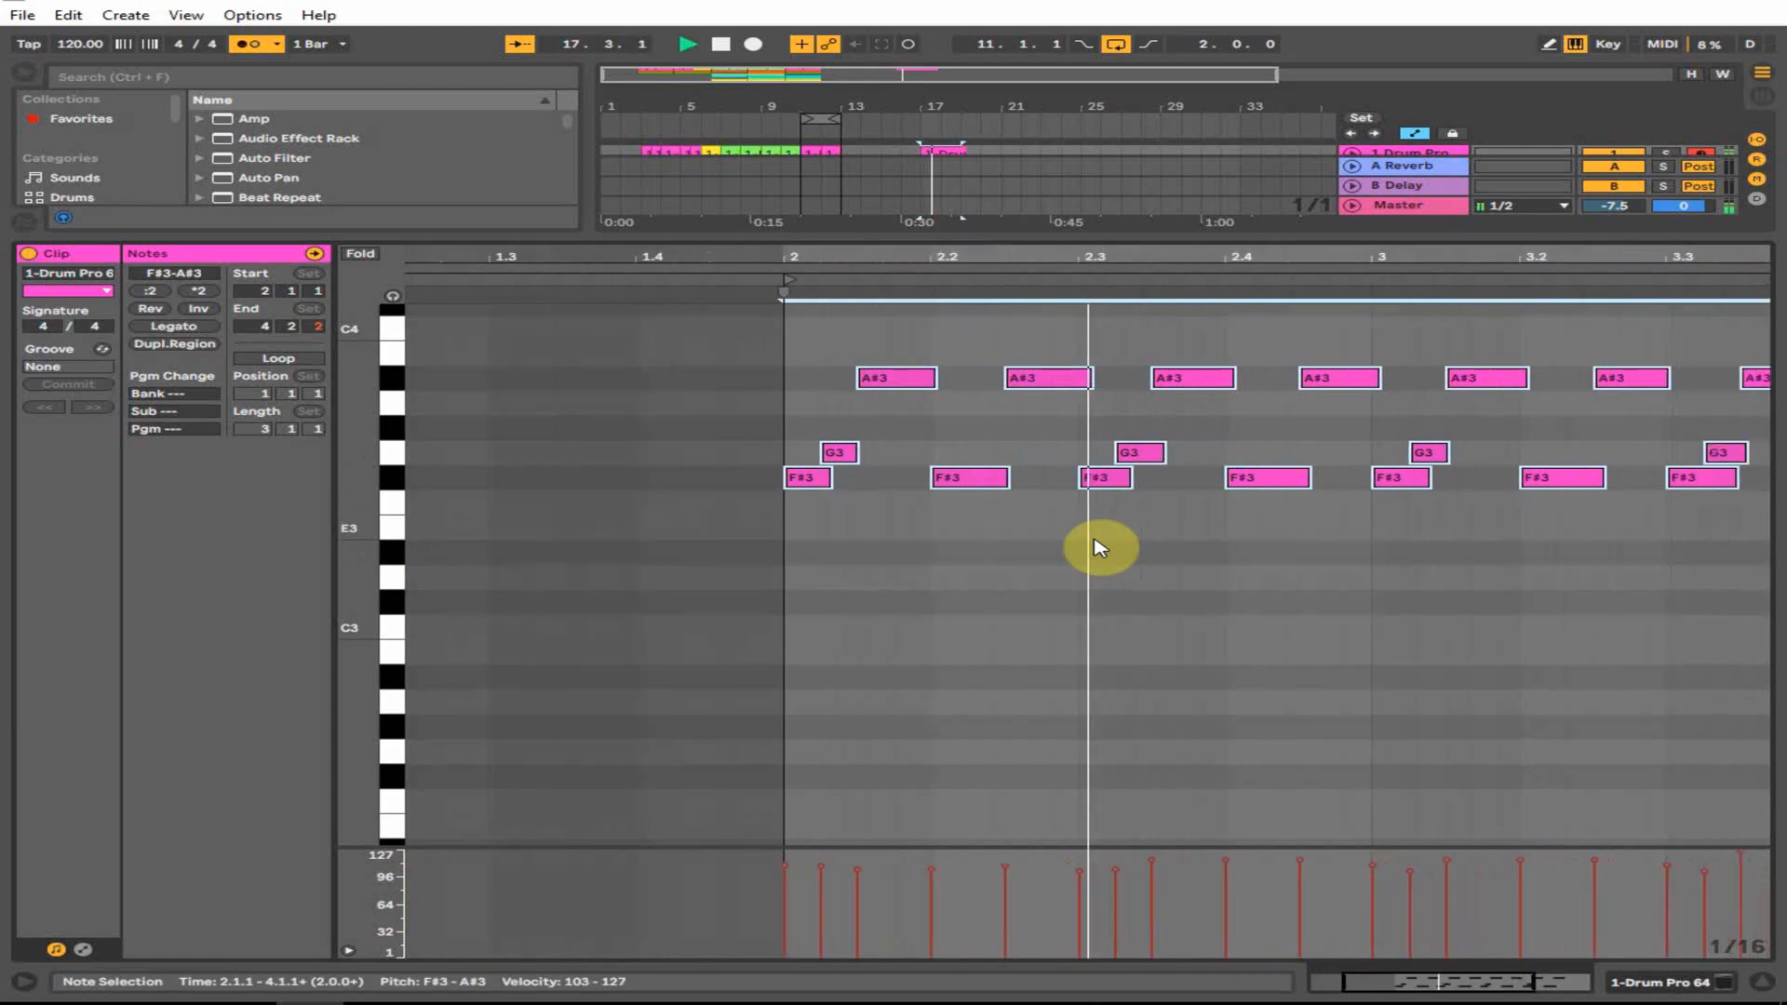
{"action": "left_click", "coordinate": [1253, 544]}
{"action": "key", "text": "space"}
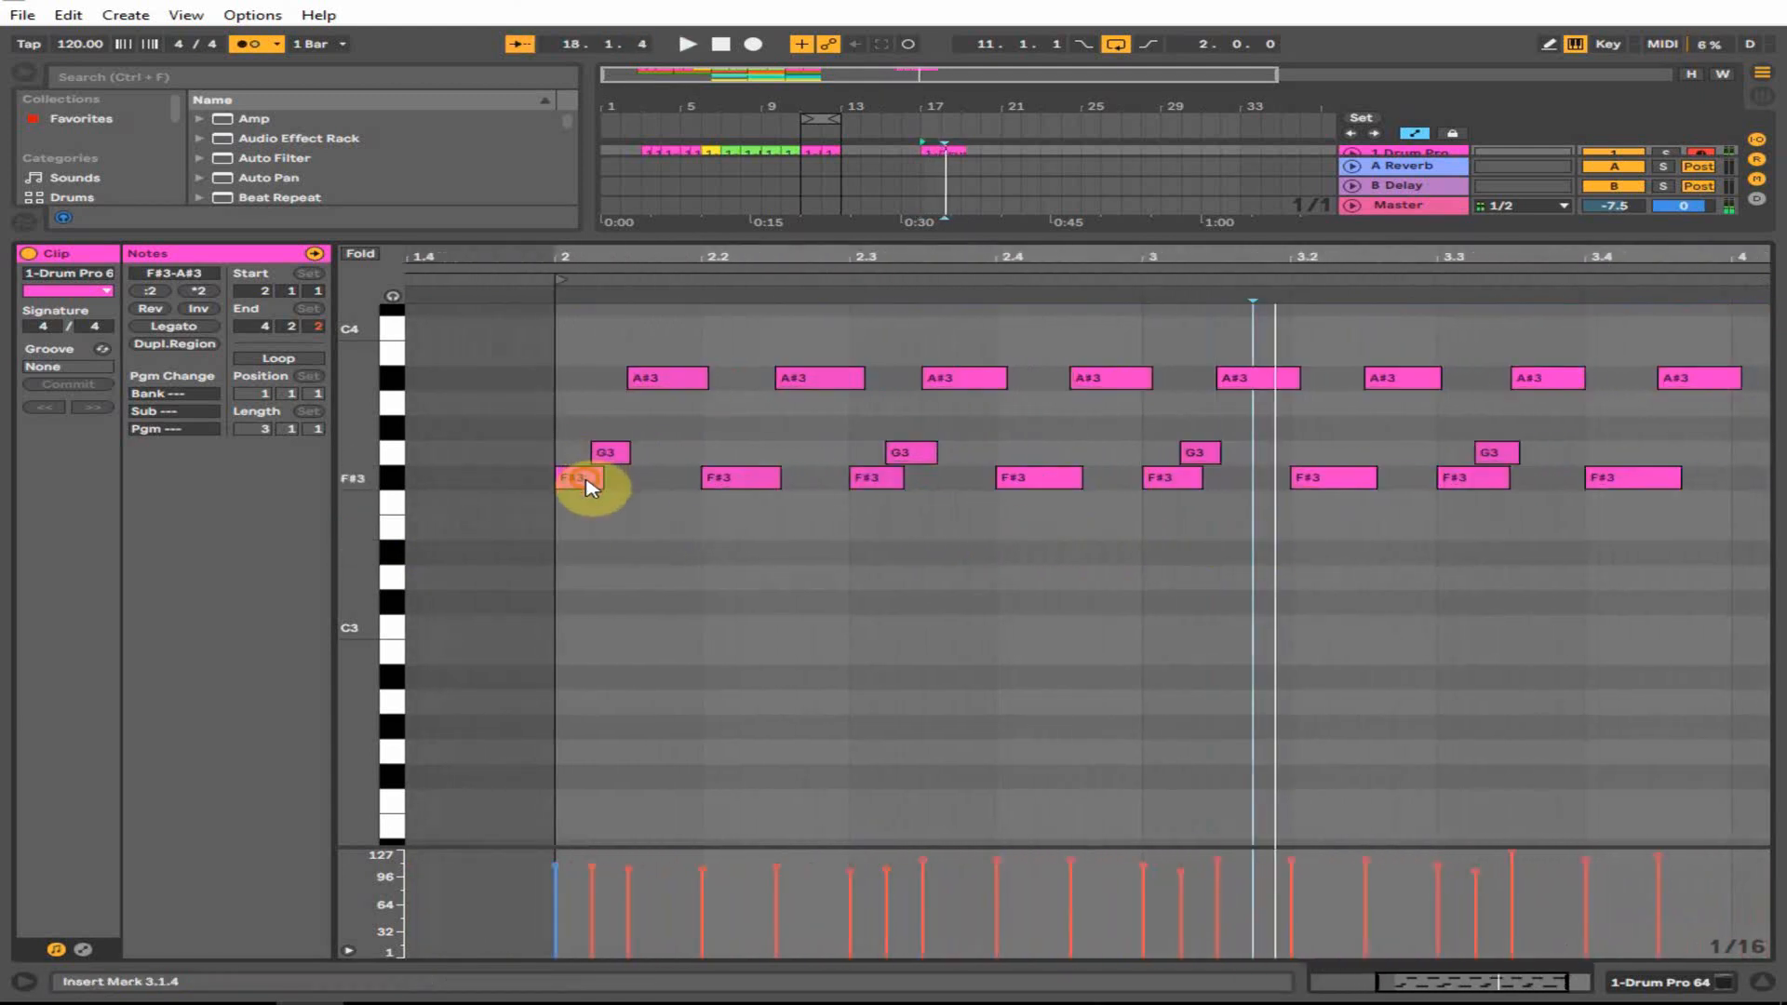
- Copy the F#3 hit down to build a steady row of C#3 hits, with the metronome off
{"action": "left_click_drag", "start_coordinate": [586, 485], "coordinate": [743, 605]}
{"action": "key", "text": "space"}
{"action": "key", "text": "space"}
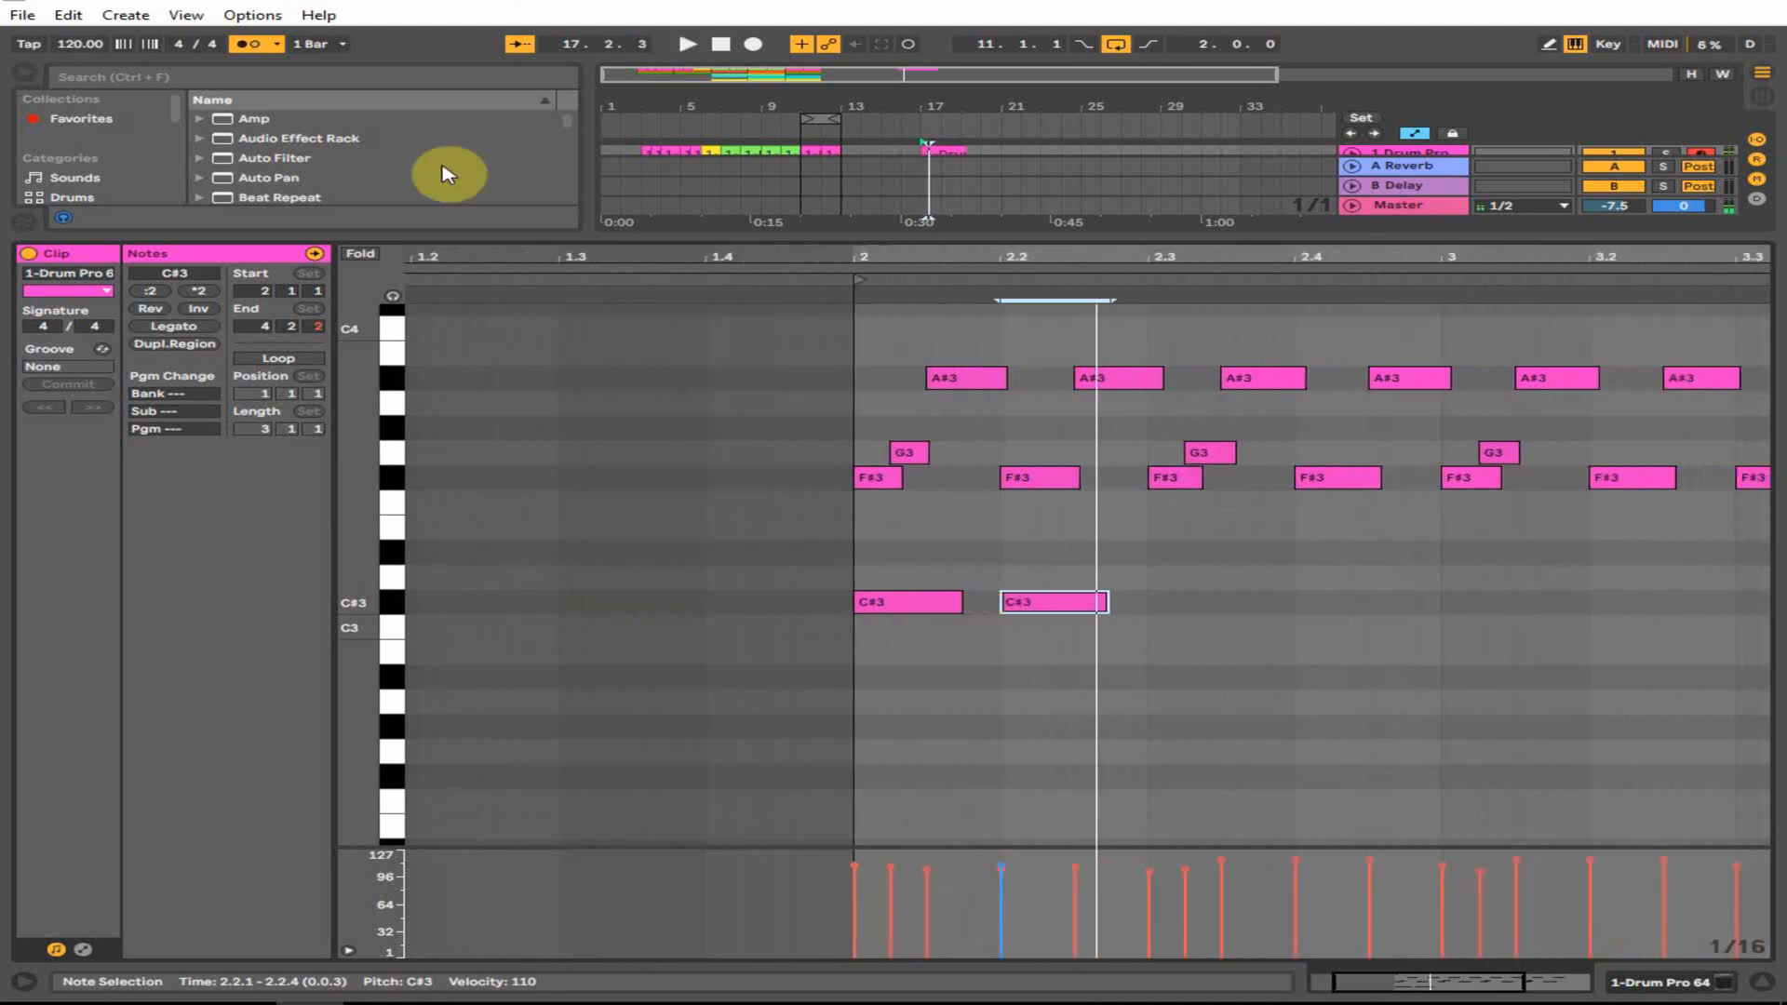
{"action": "left_click", "coordinate": [245, 44]}
{"action": "left_click_drag", "start_coordinate": [1235, 619], "coordinate": [641, 547]}
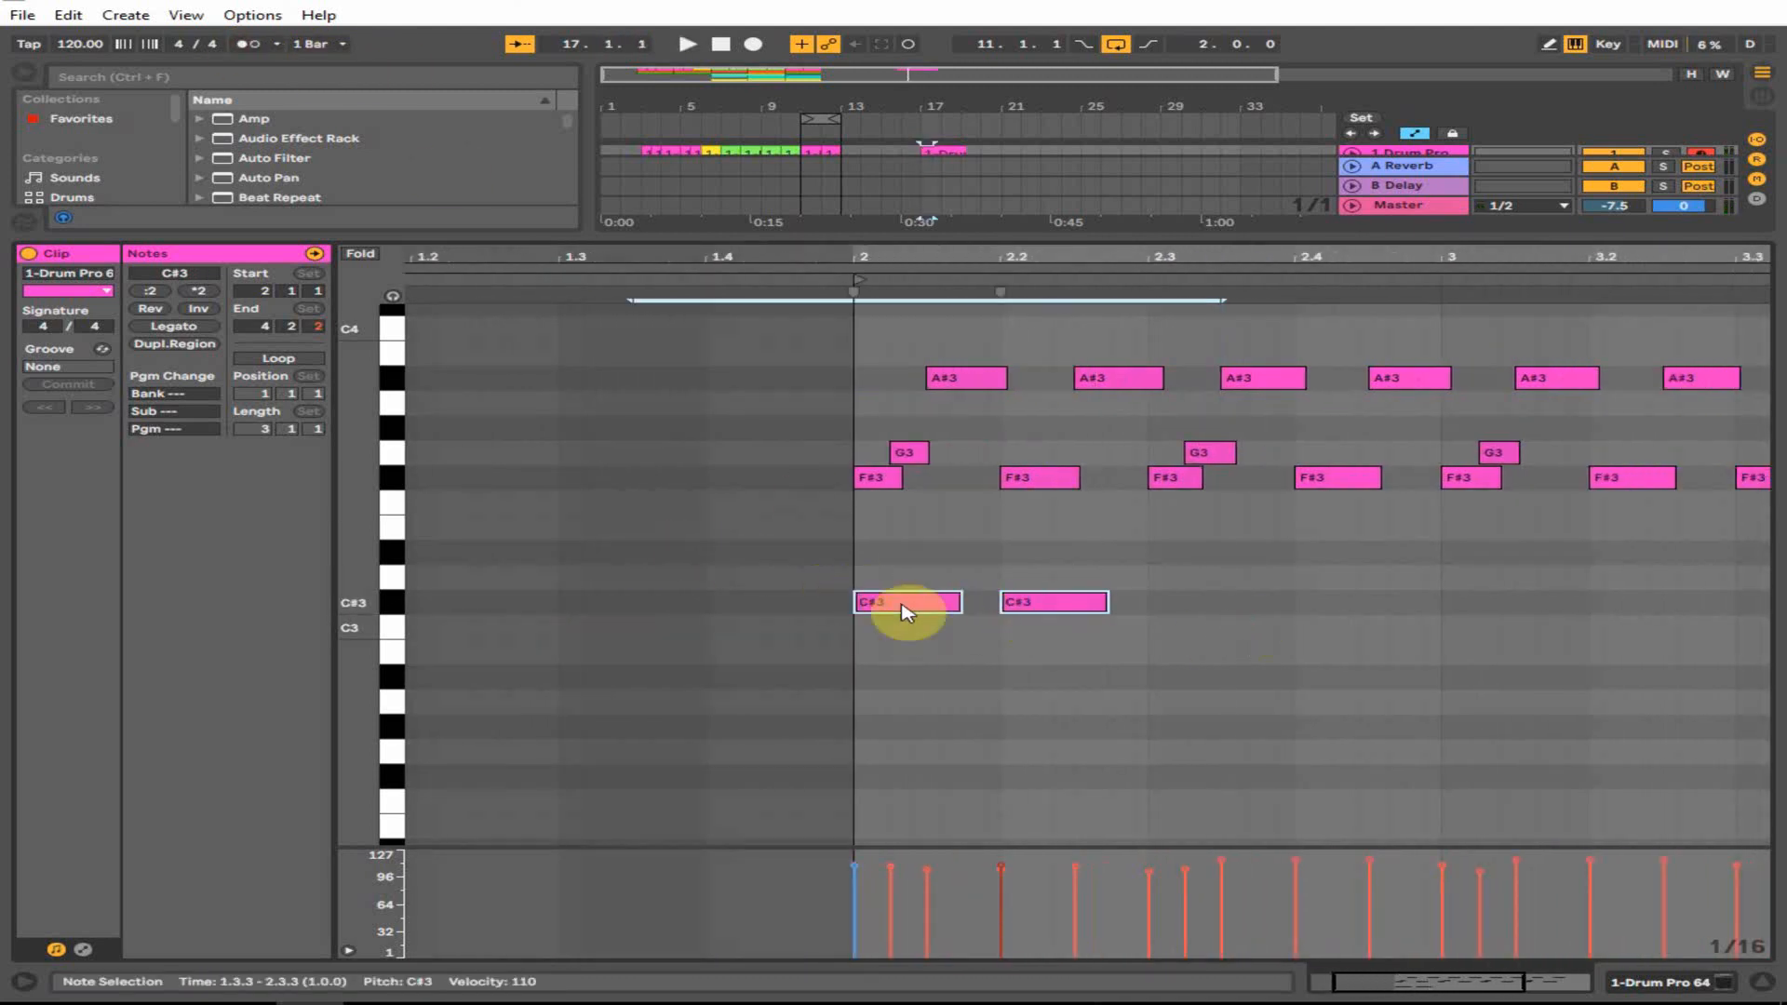
{"action": "left_click_drag", "start_coordinate": [902, 604], "coordinate": [1200, 608]}
{"action": "left_click_drag", "start_coordinate": [1201, 607], "coordinate": [1496, 611]}
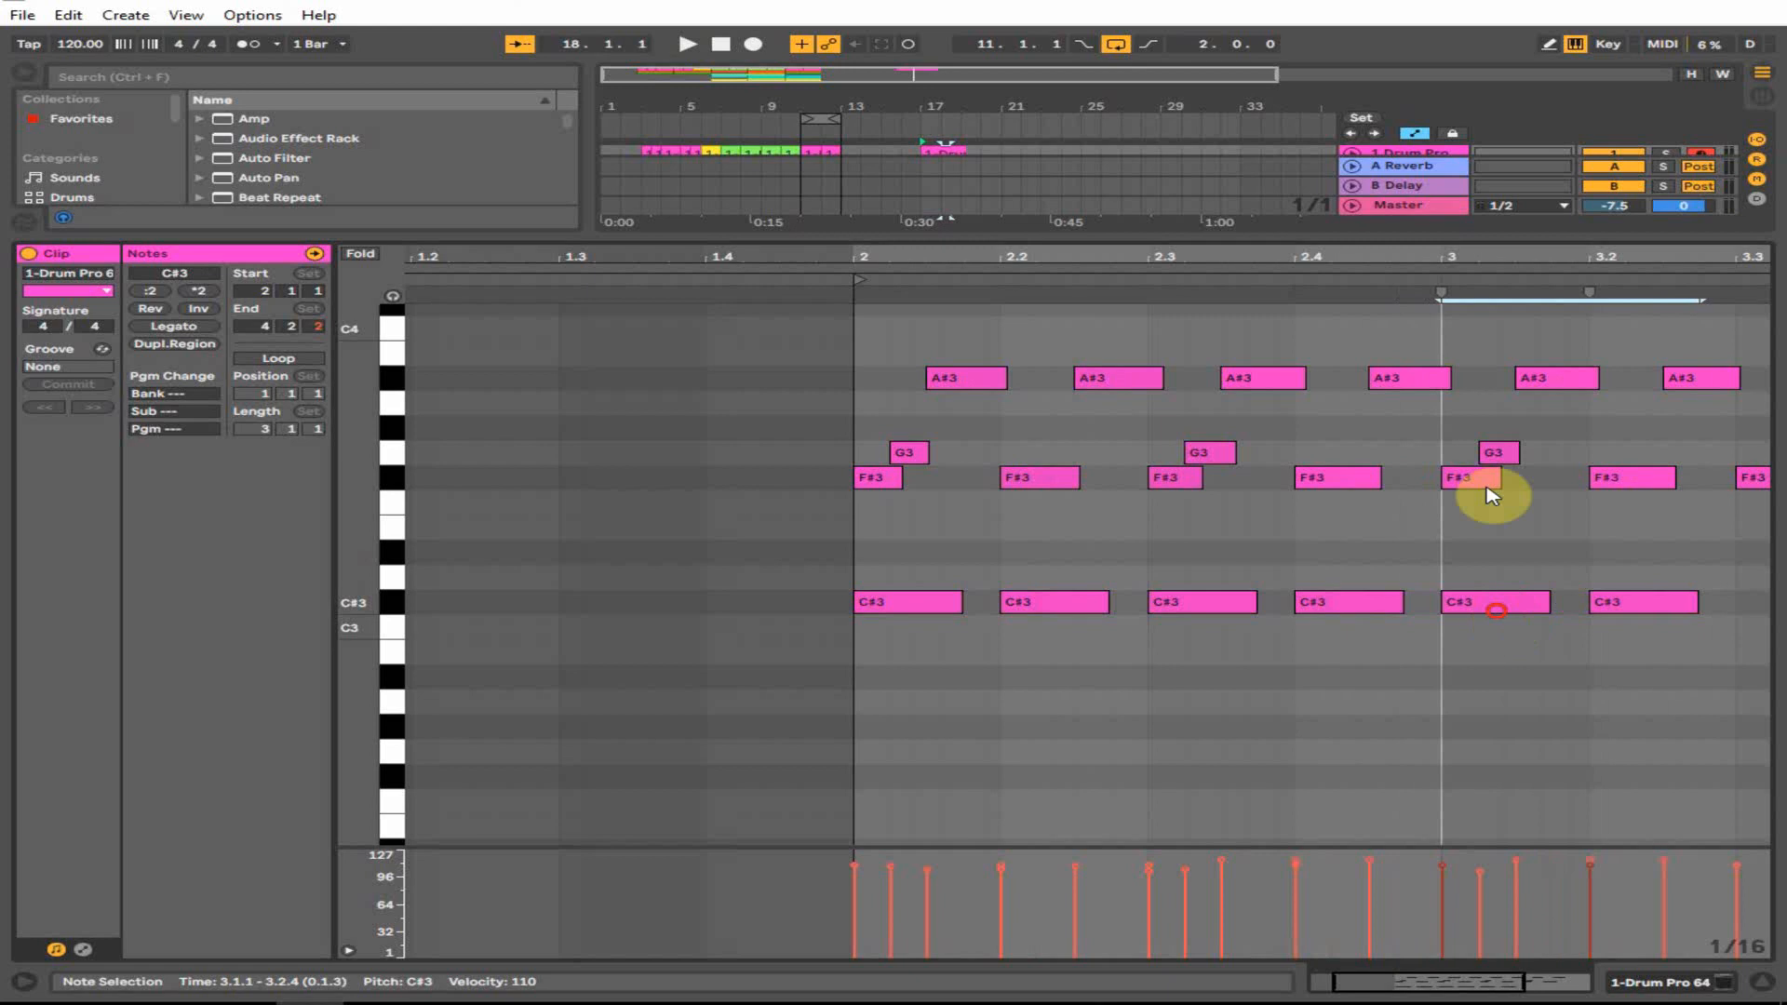
{"action": "left_click_drag", "start_coordinate": [1421, 240], "coordinate": [1135, 249]}
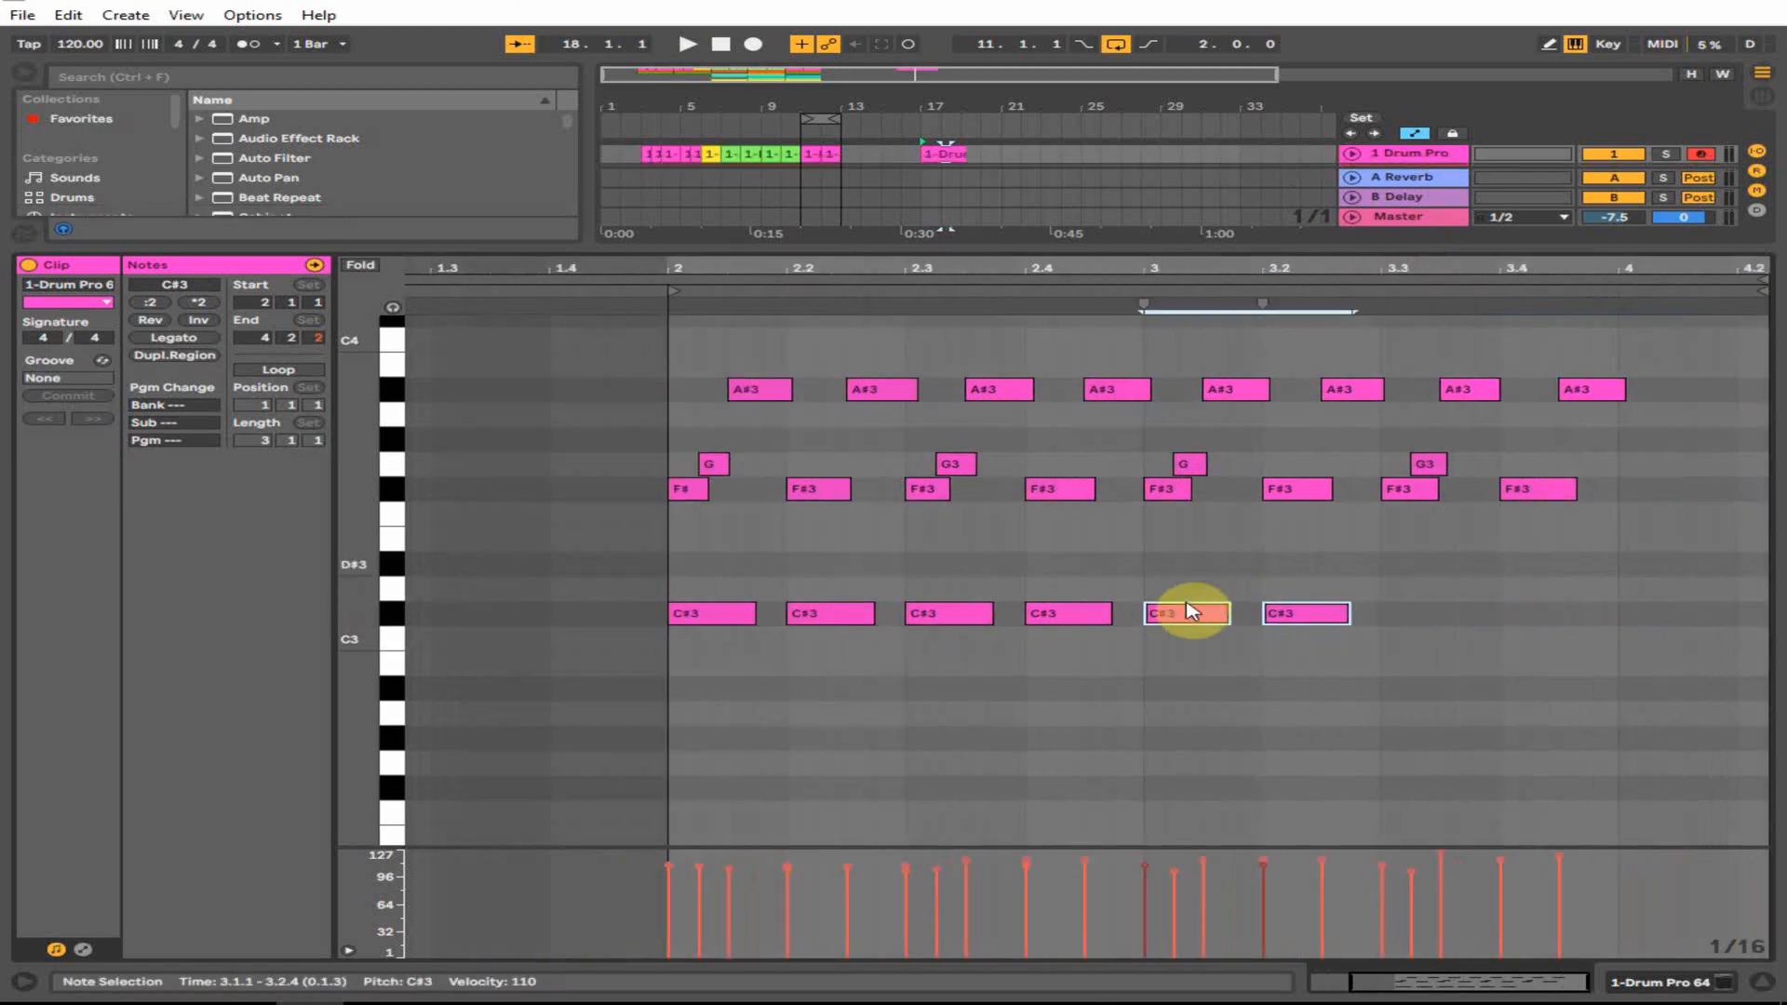
{"action": "left_click_drag", "start_coordinate": [1191, 612], "coordinate": [1424, 626]}
{"action": "key", "text": "space"}
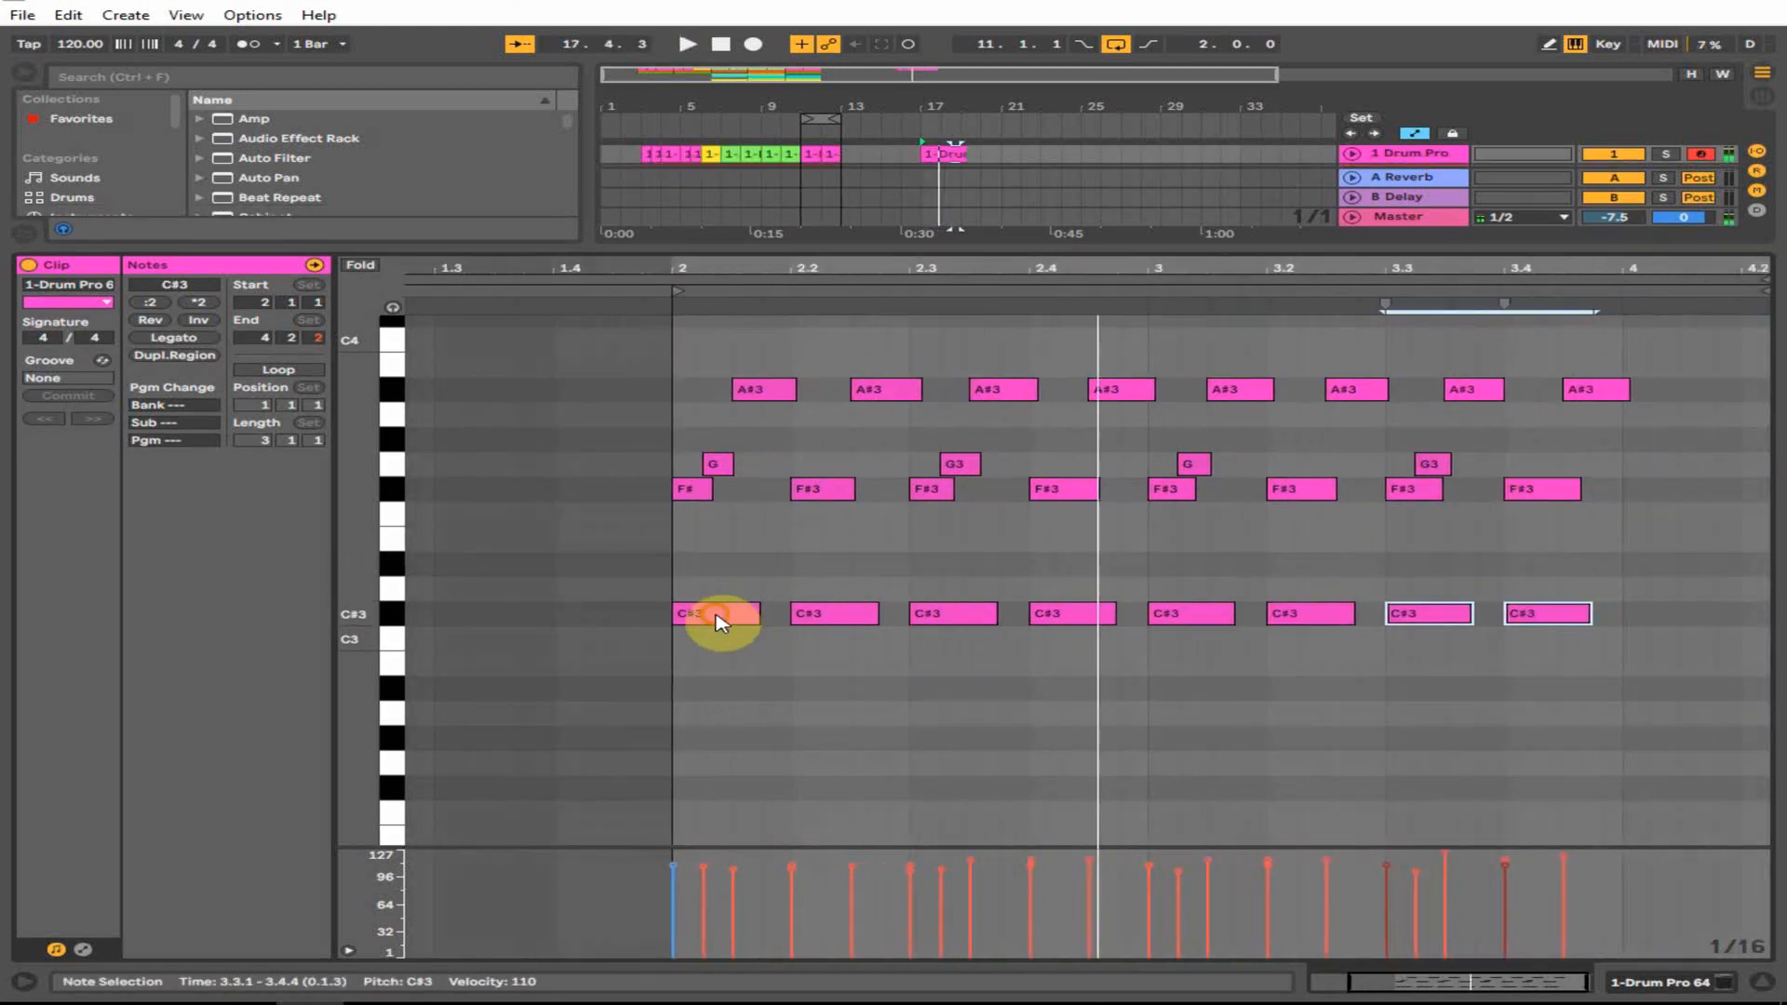
- Add D#3 hits at 2.2, 2.4 and 3.2, plus a short sixteenth D#3 after the last
{"action": "left_click_drag", "start_coordinate": [717, 622], "coordinate": [843, 570]}
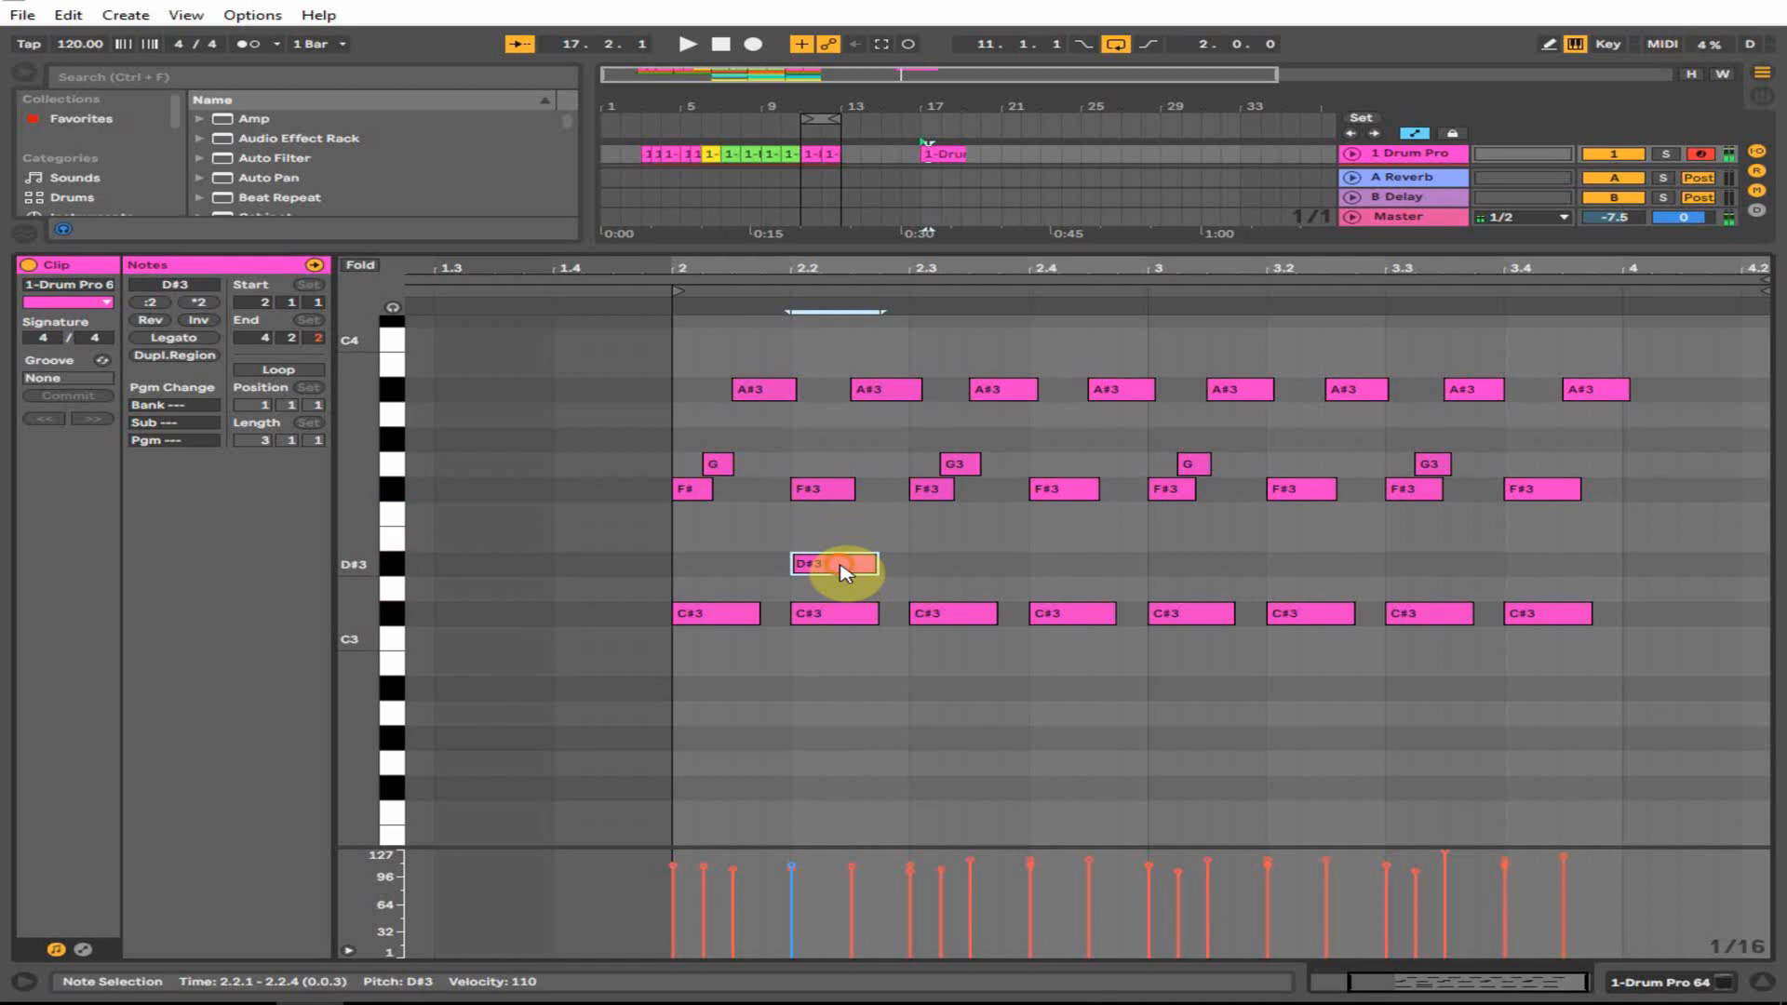
{"action": "left_click_drag", "start_coordinate": [843, 570], "coordinate": [1542, 571]}
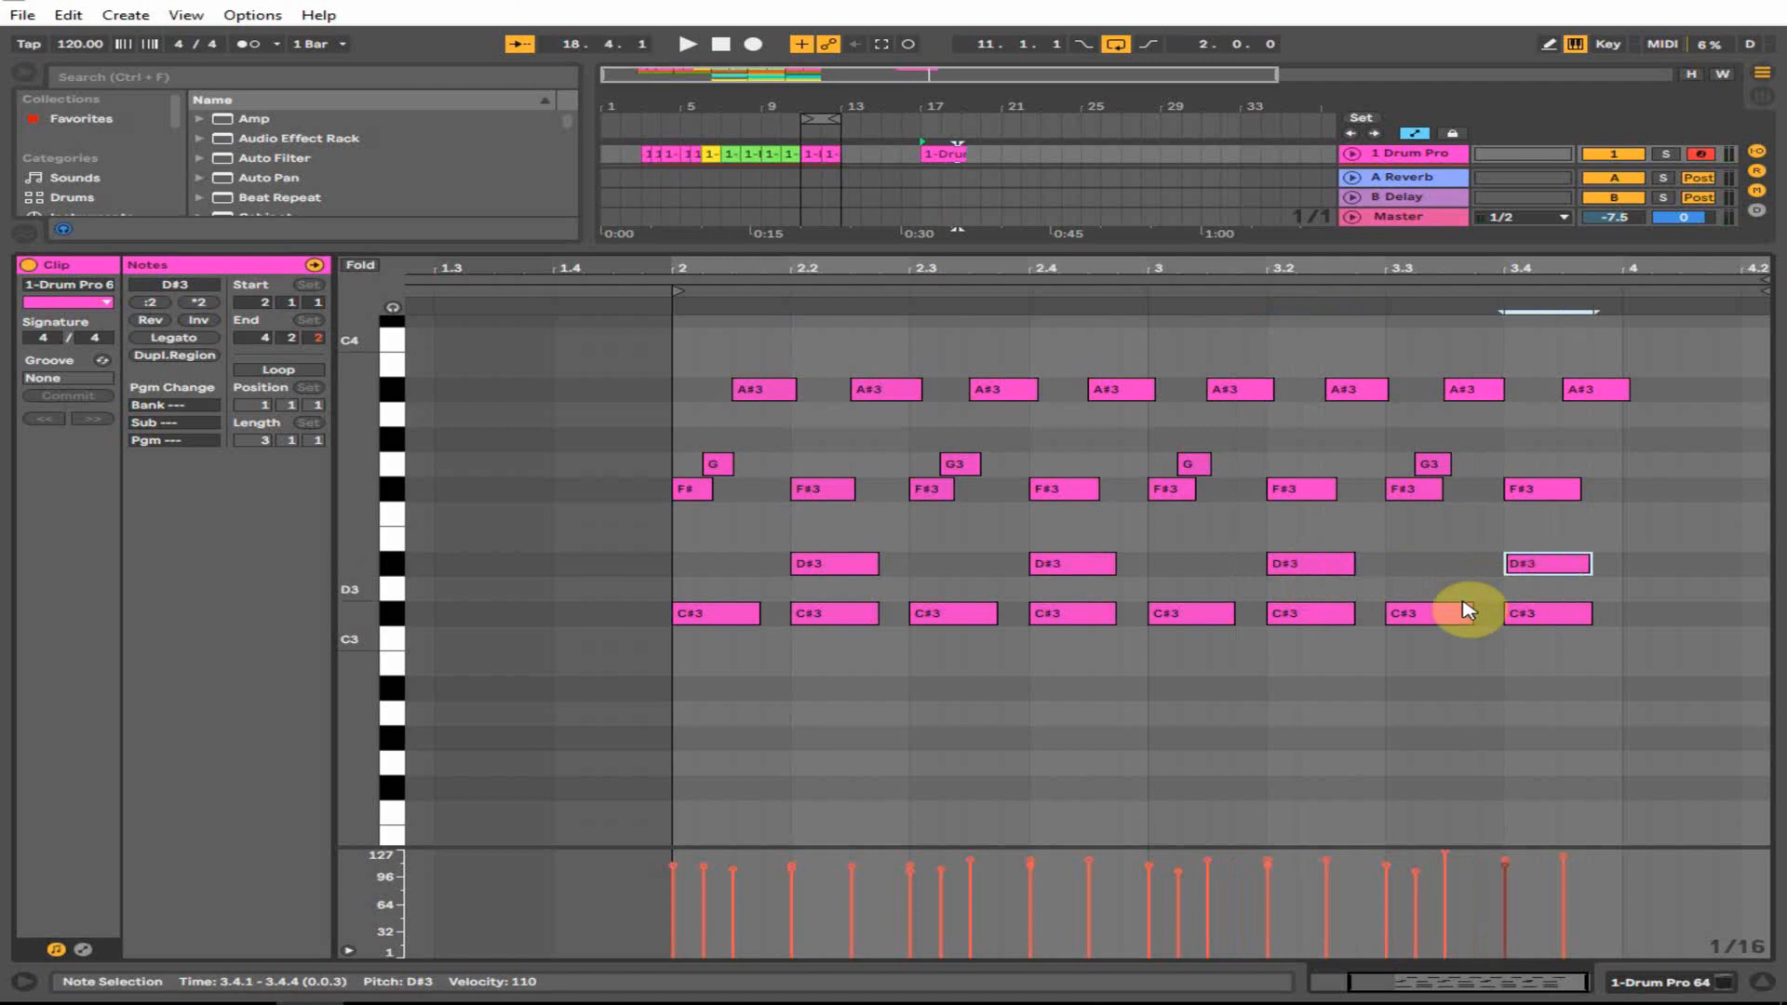
{"action": "key", "text": "space"}
{"action": "left_click_drag", "start_coordinate": [1489, 270], "coordinate": [1556, 256]}
{"action": "key", "text": "space"}
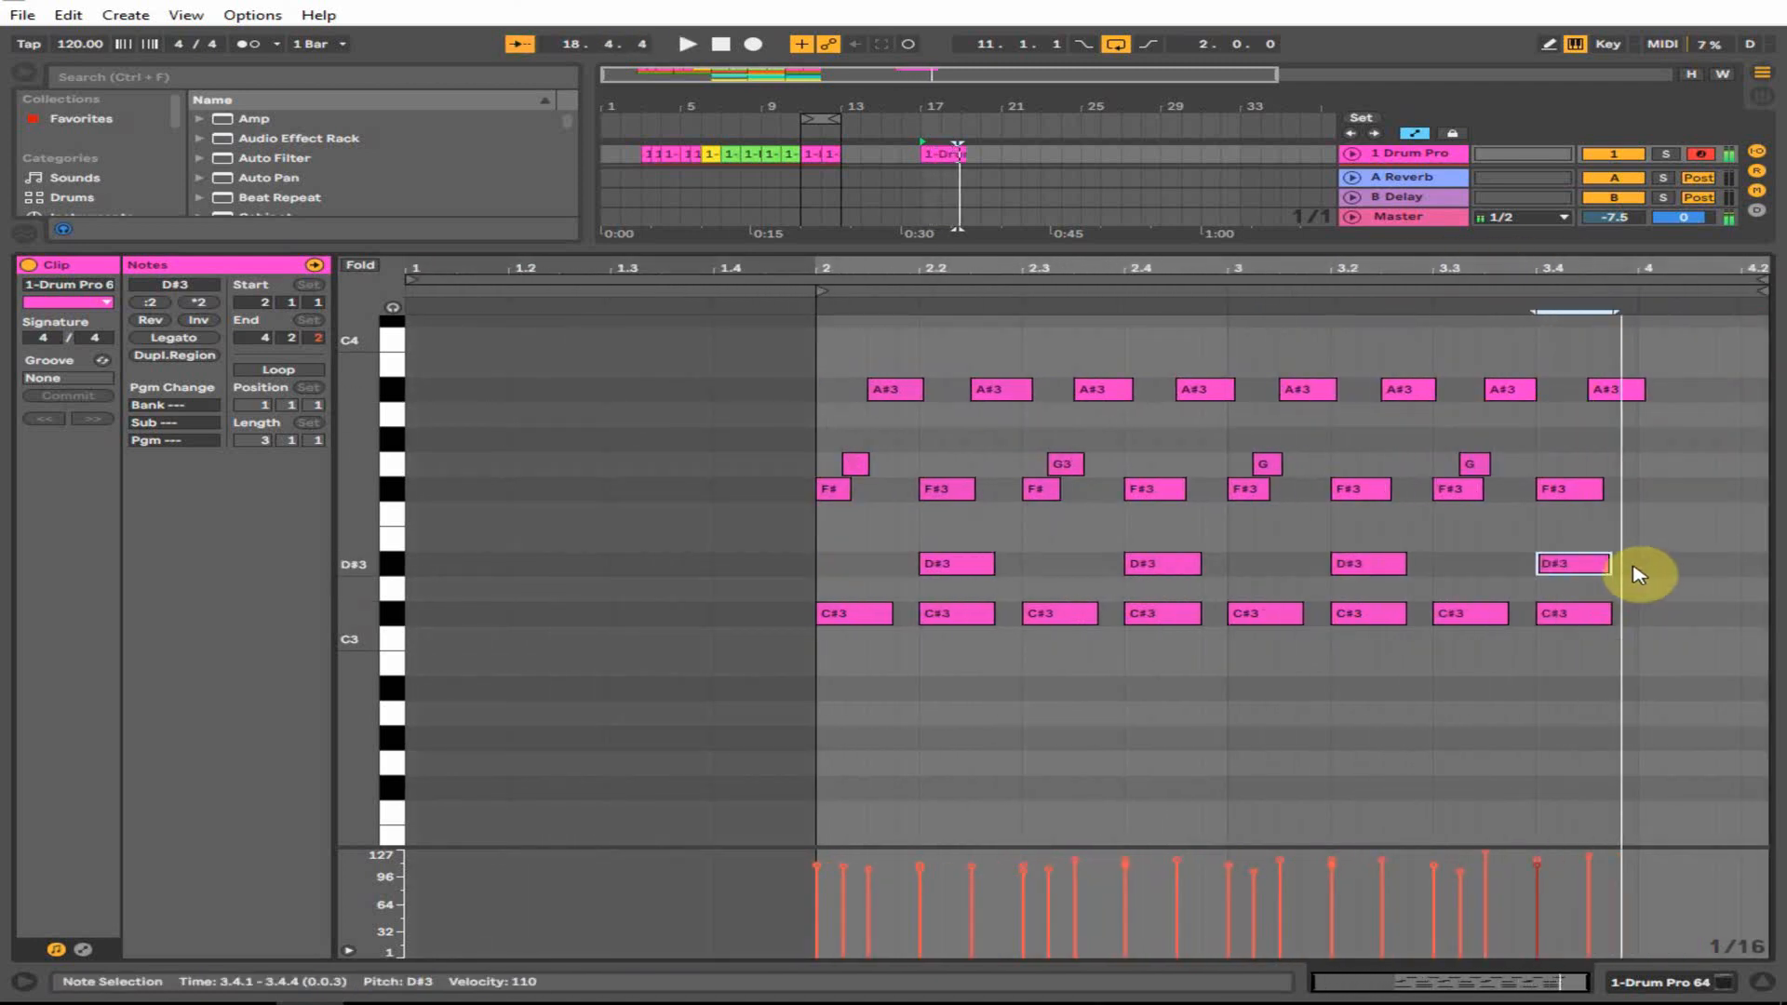
{"action": "left_click_drag", "start_coordinate": [1583, 566], "coordinate": [1640, 567]}
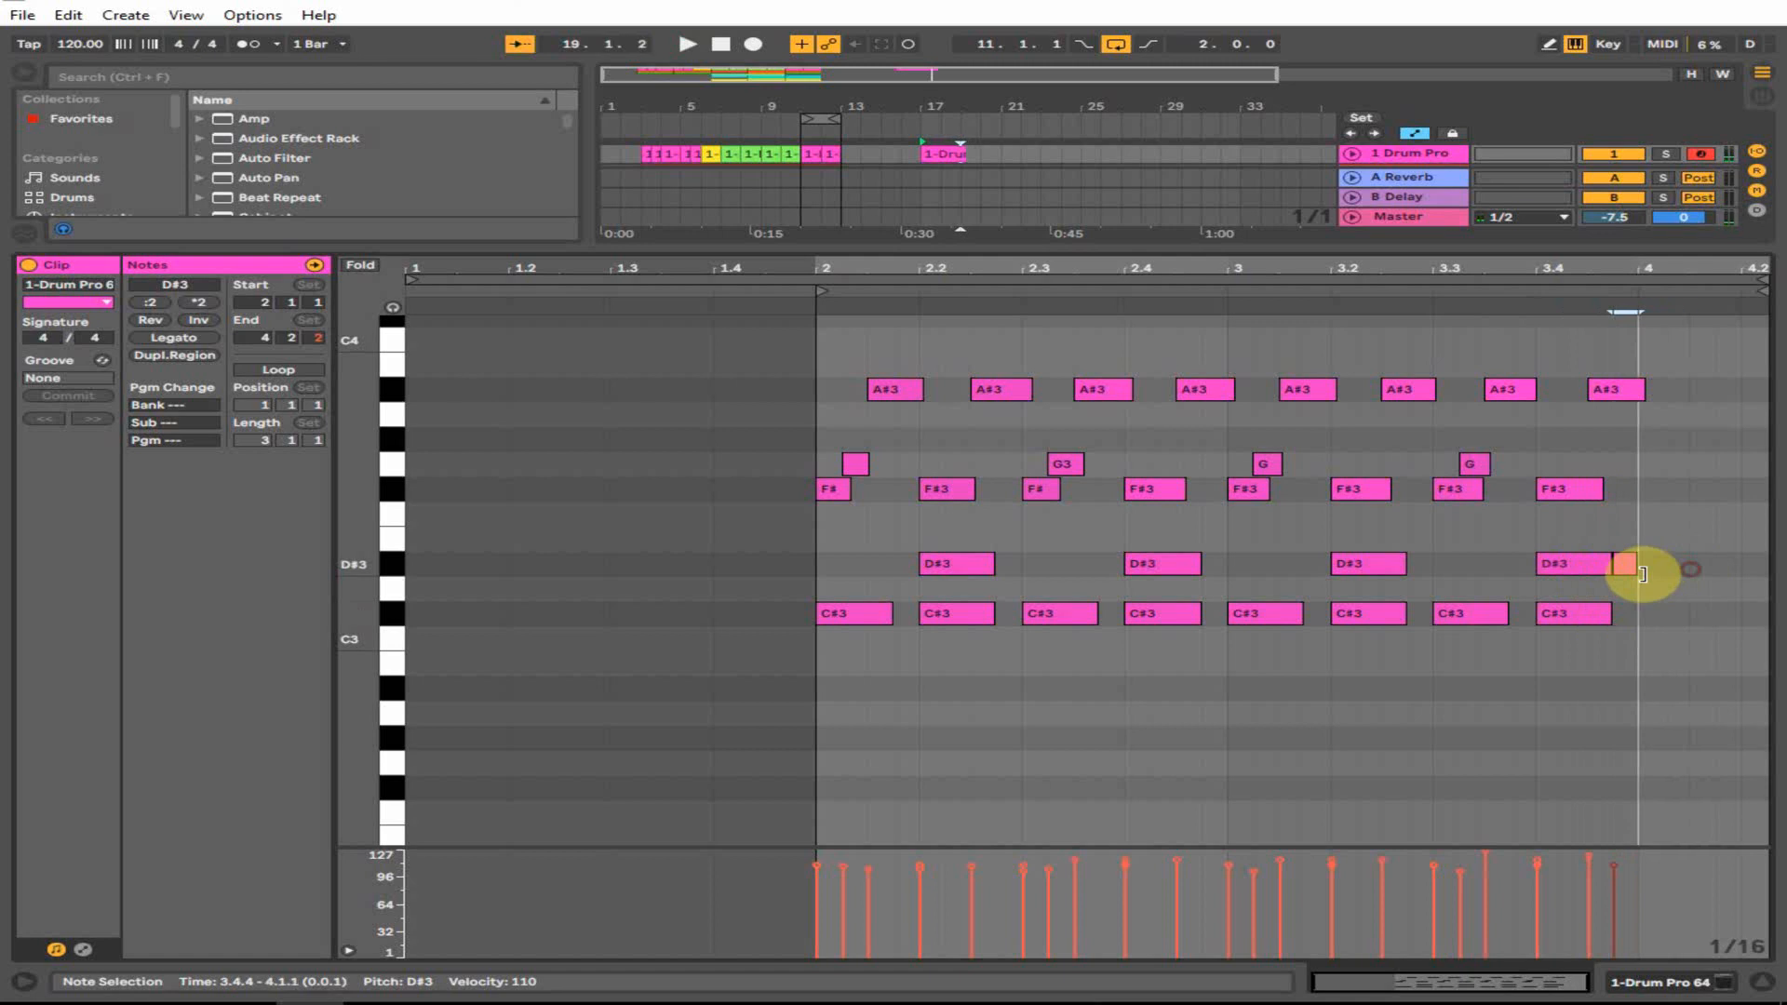
{"action": "left_click", "coordinate": [847, 152]}
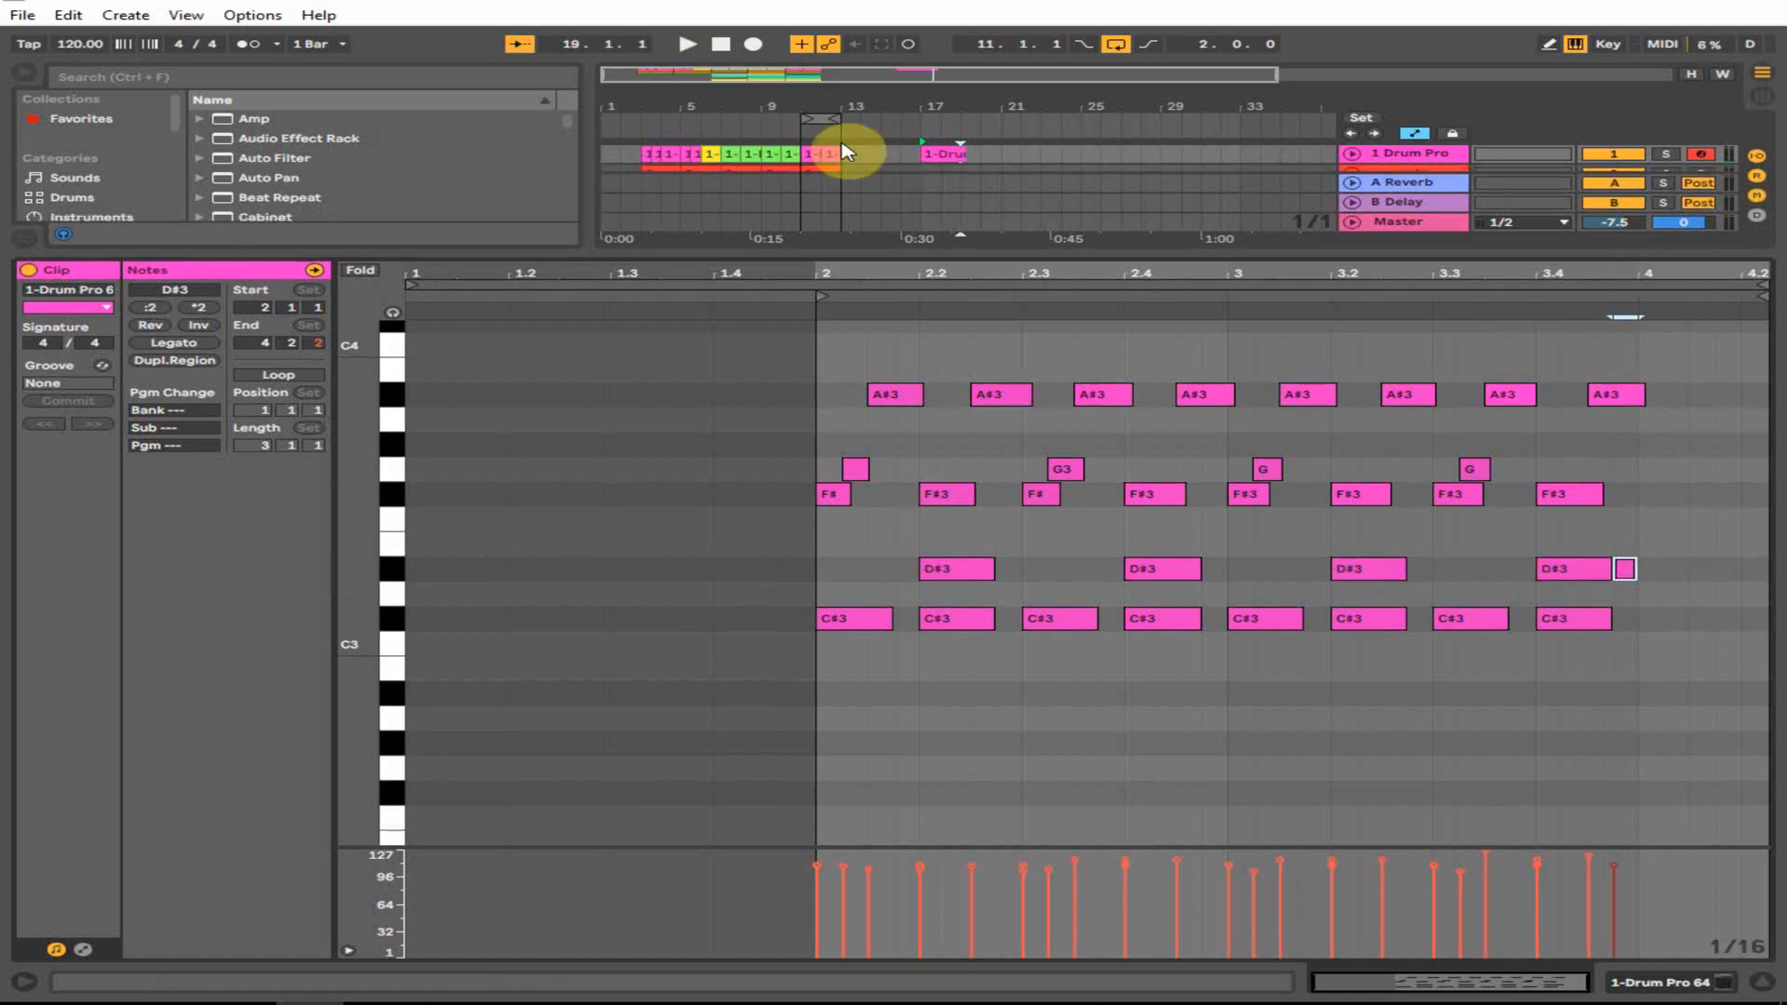
- Copy the D#3 hits up to F3 and add another F3 hit at 3.4.4
{"action": "left_click", "coordinate": [949, 153]}
{"action": "left_click_drag", "start_coordinate": [1152, 271], "coordinate": [1356, 271]}
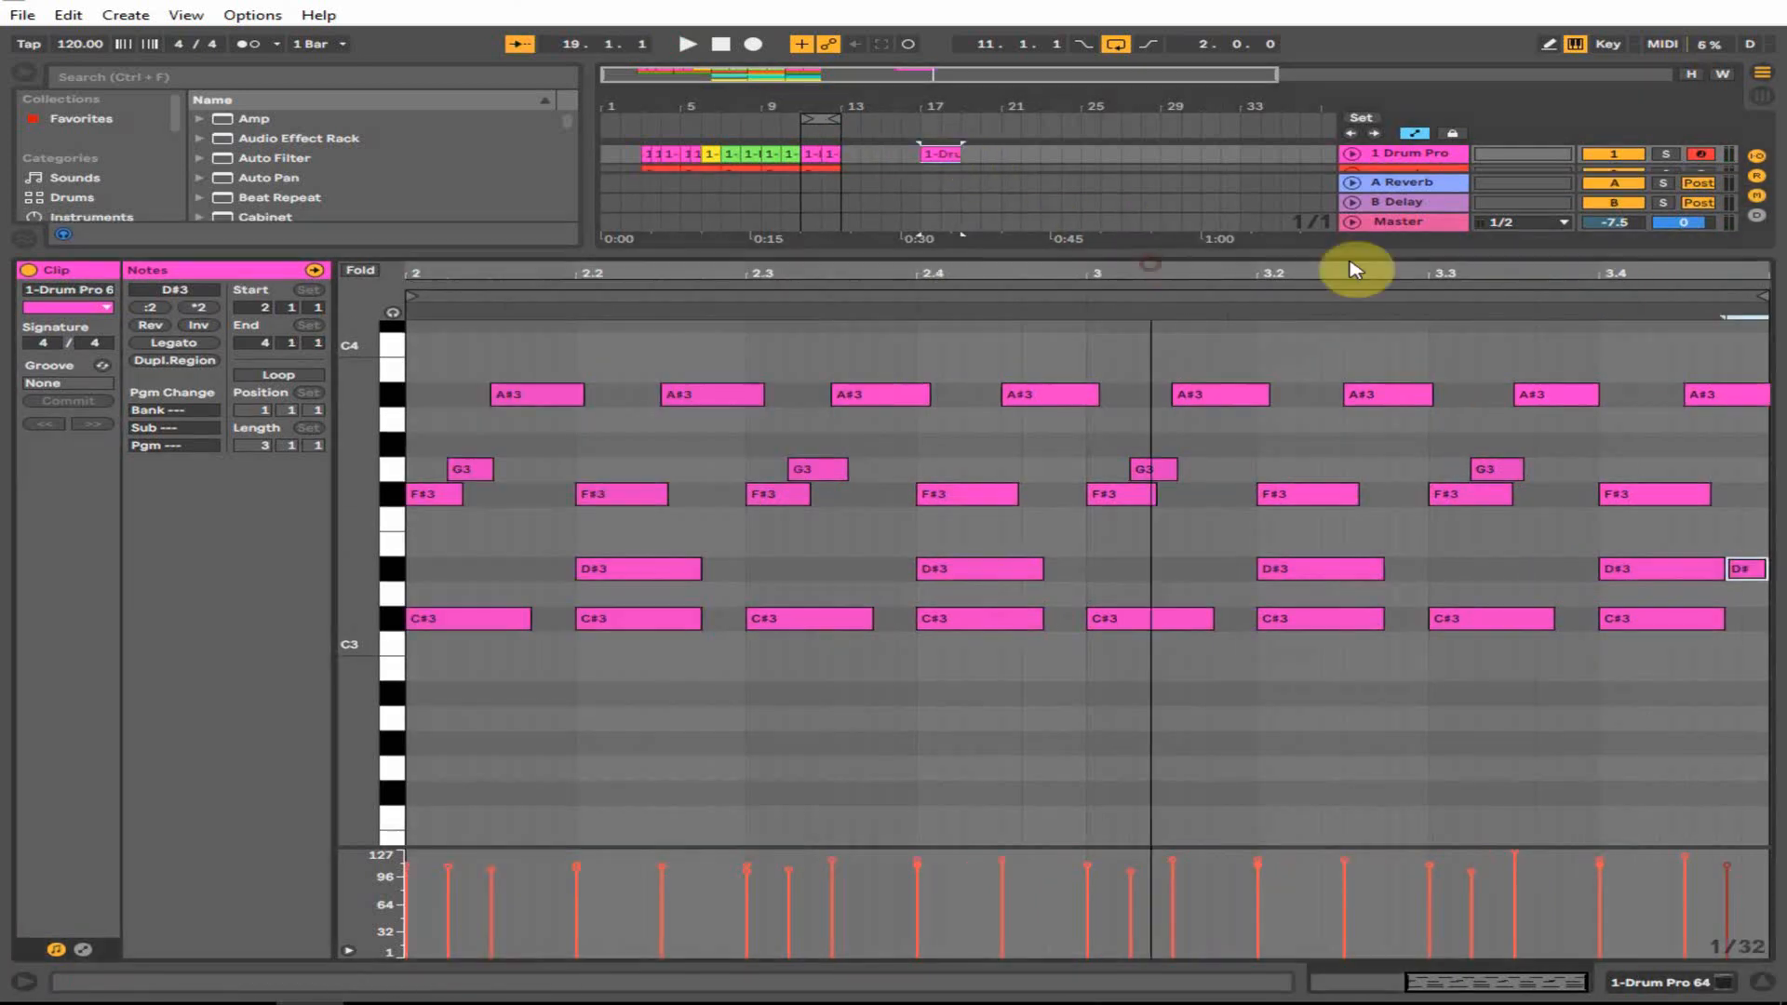
{"action": "left_click", "coordinate": [878, 700]}
{"action": "left_click", "coordinate": [1020, 571]}
{"action": "left_click_drag", "start_coordinate": [1020, 571], "coordinate": [1679, 537]}
{"action": "left_click_drag", "start_coordinate": [1720, 274], "coordinate": [1664, 271]}
{"action": "left_click_drag", "start_coordinate": [1543, 524], "coordinate": [1737, 524]}
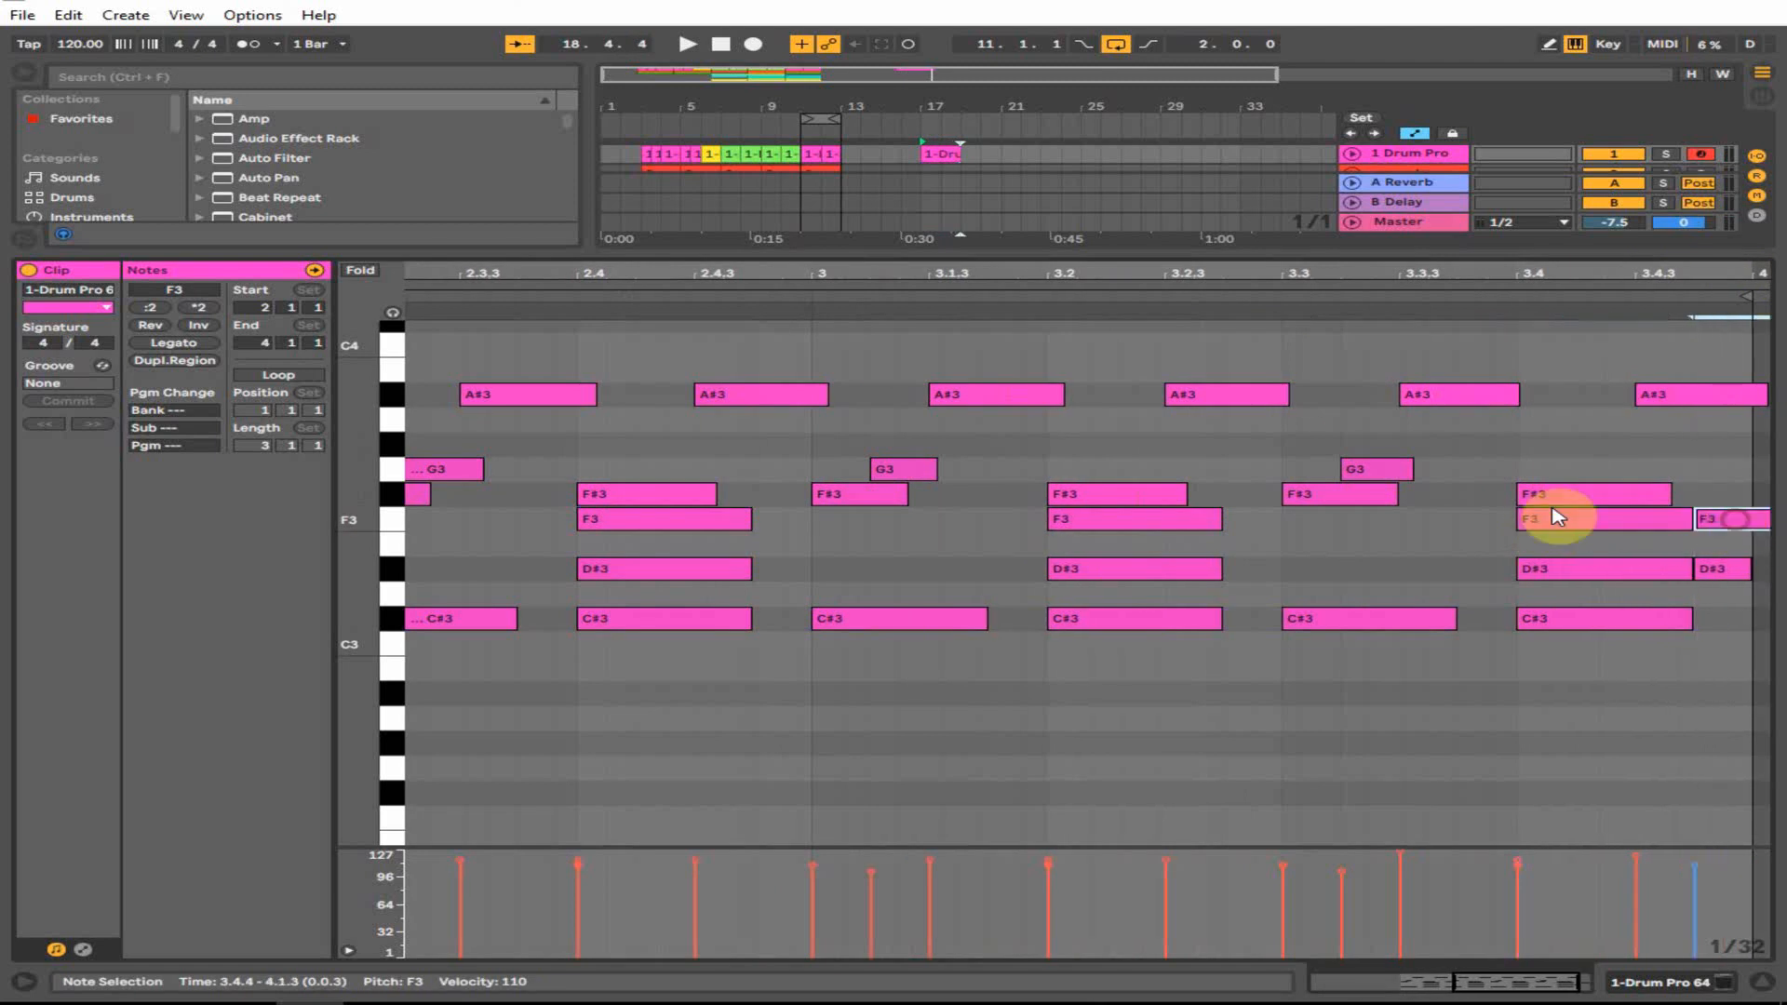
{"action": "key", "text": "space"}
{"action": "left_click_drag", "start_coordinate": [1105, 279], "coordinate": [1043, 273]}
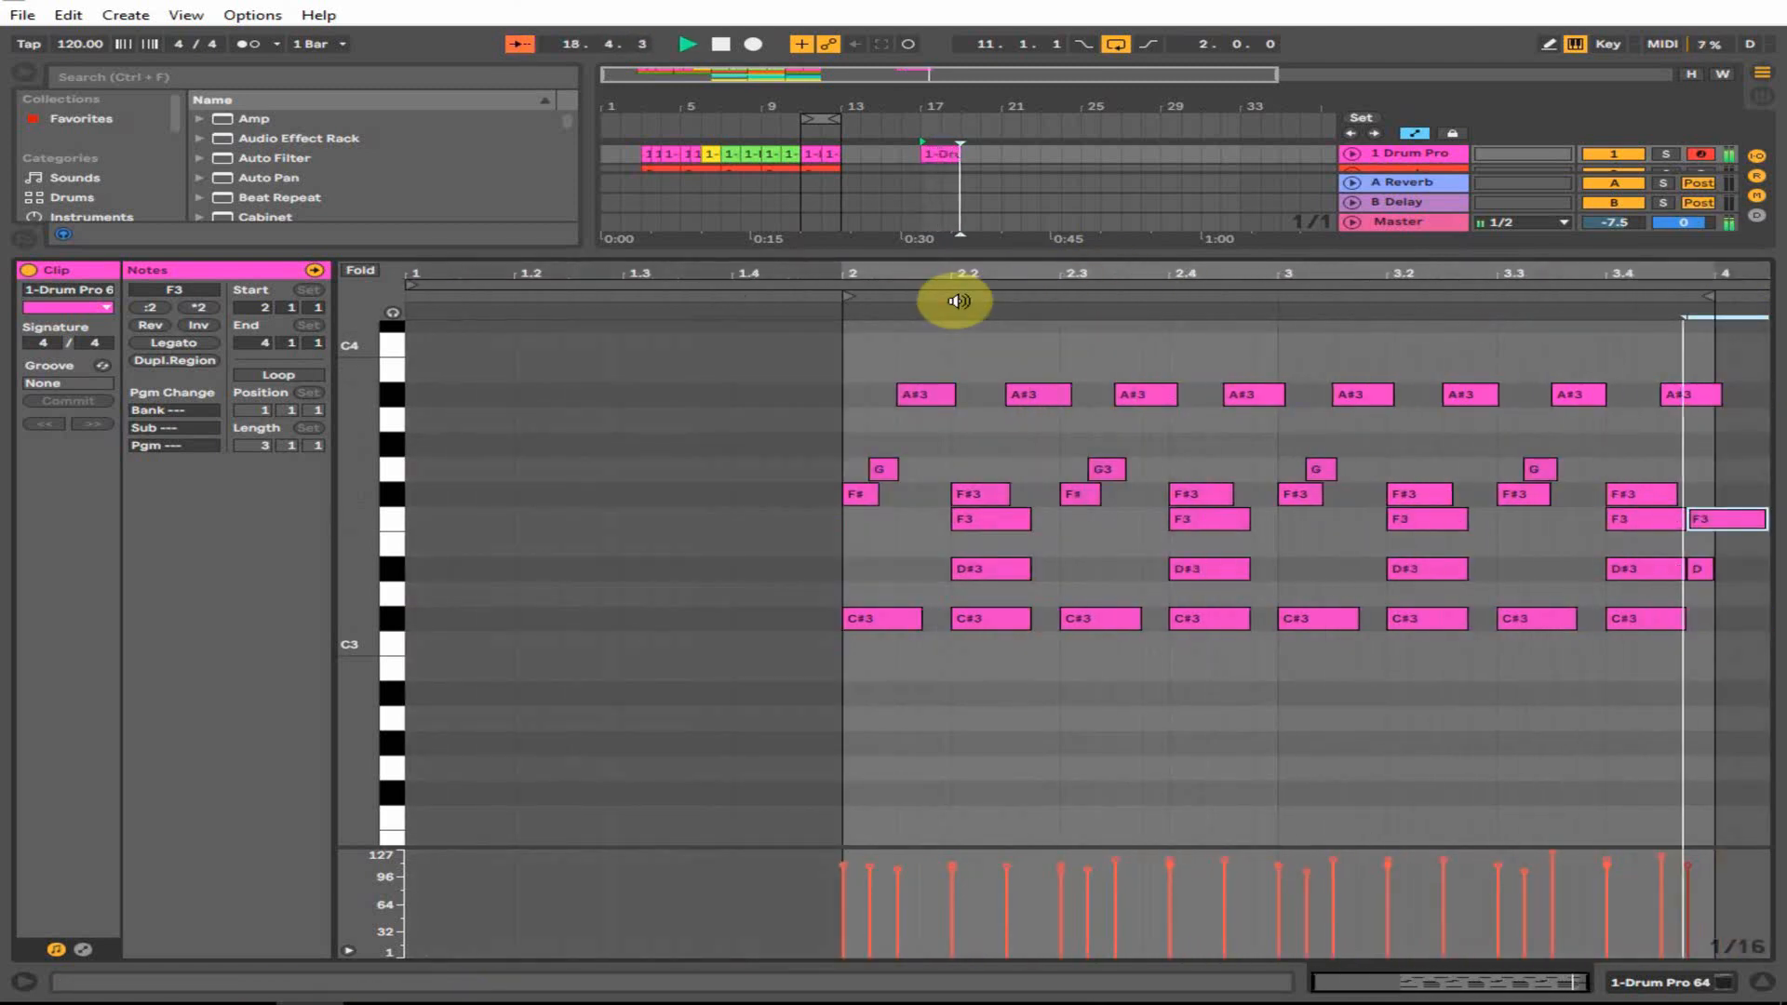
- Loop playback over the drum clip at bar 17
{"action": "left_click_drag", "start_coordinate": [828, 118], "coordinate": [938, 120]}
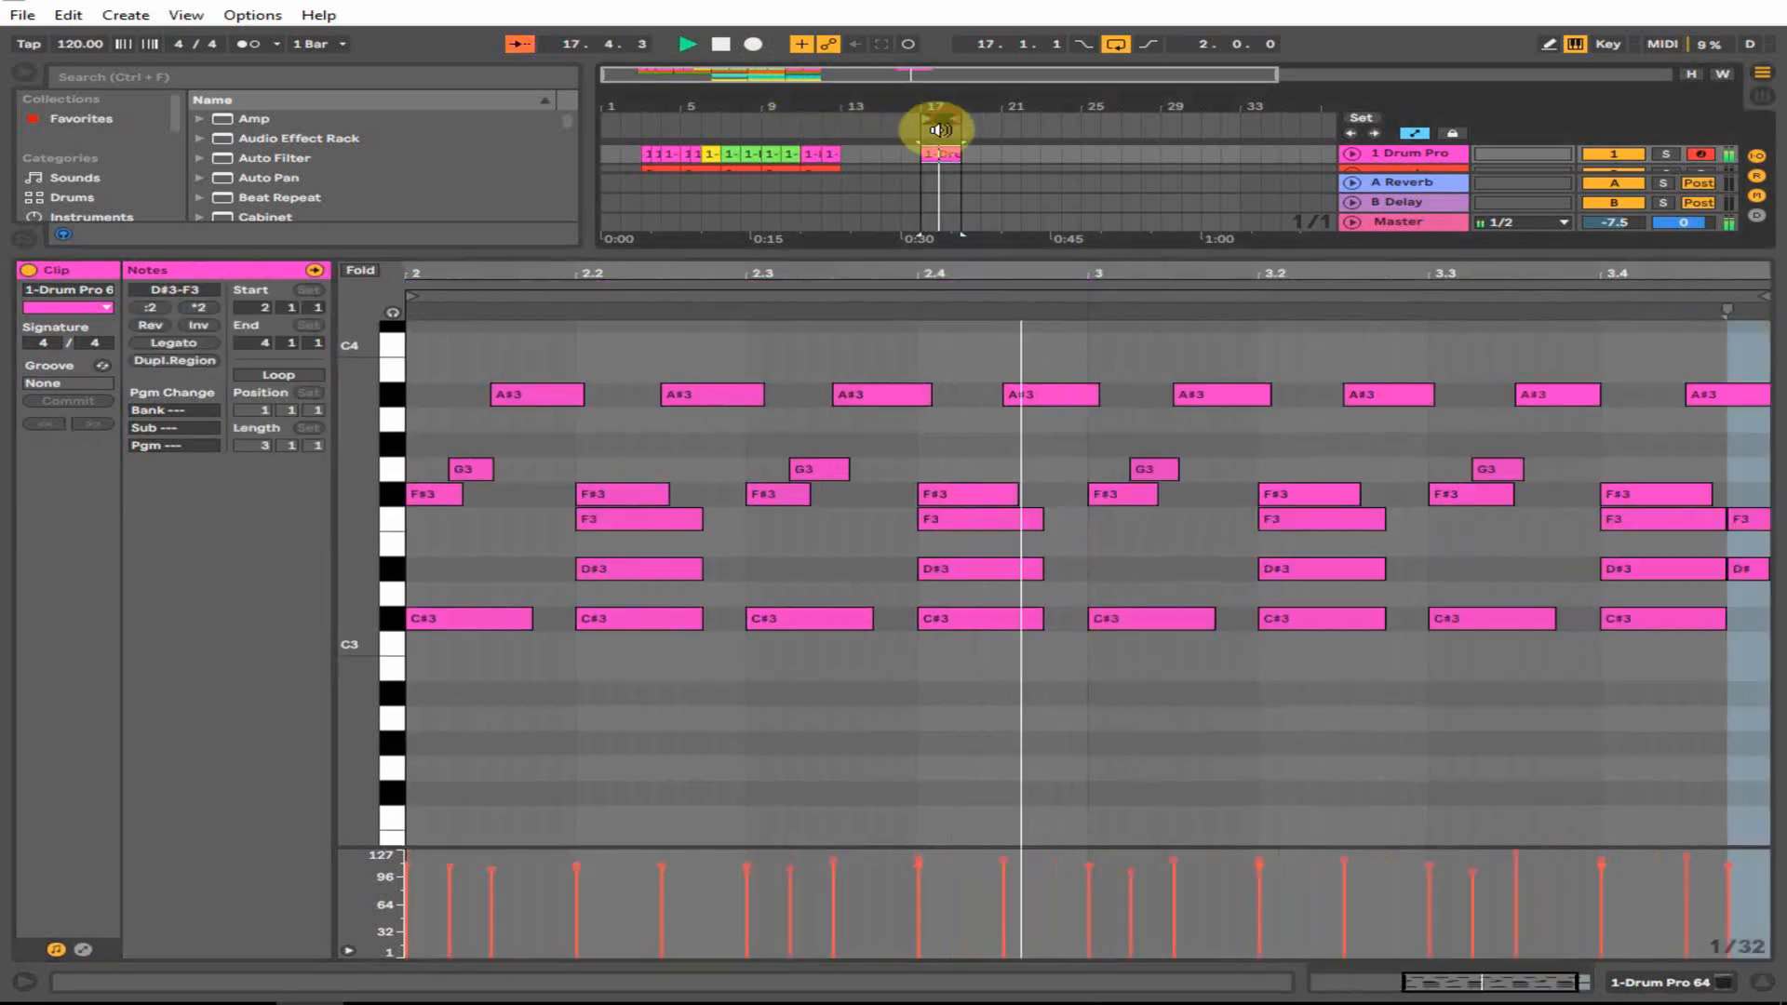
{"action": "left_click", "coordinate": [1424, 670]}
{"action": "left_click", "coordinate": [1761, 982]}
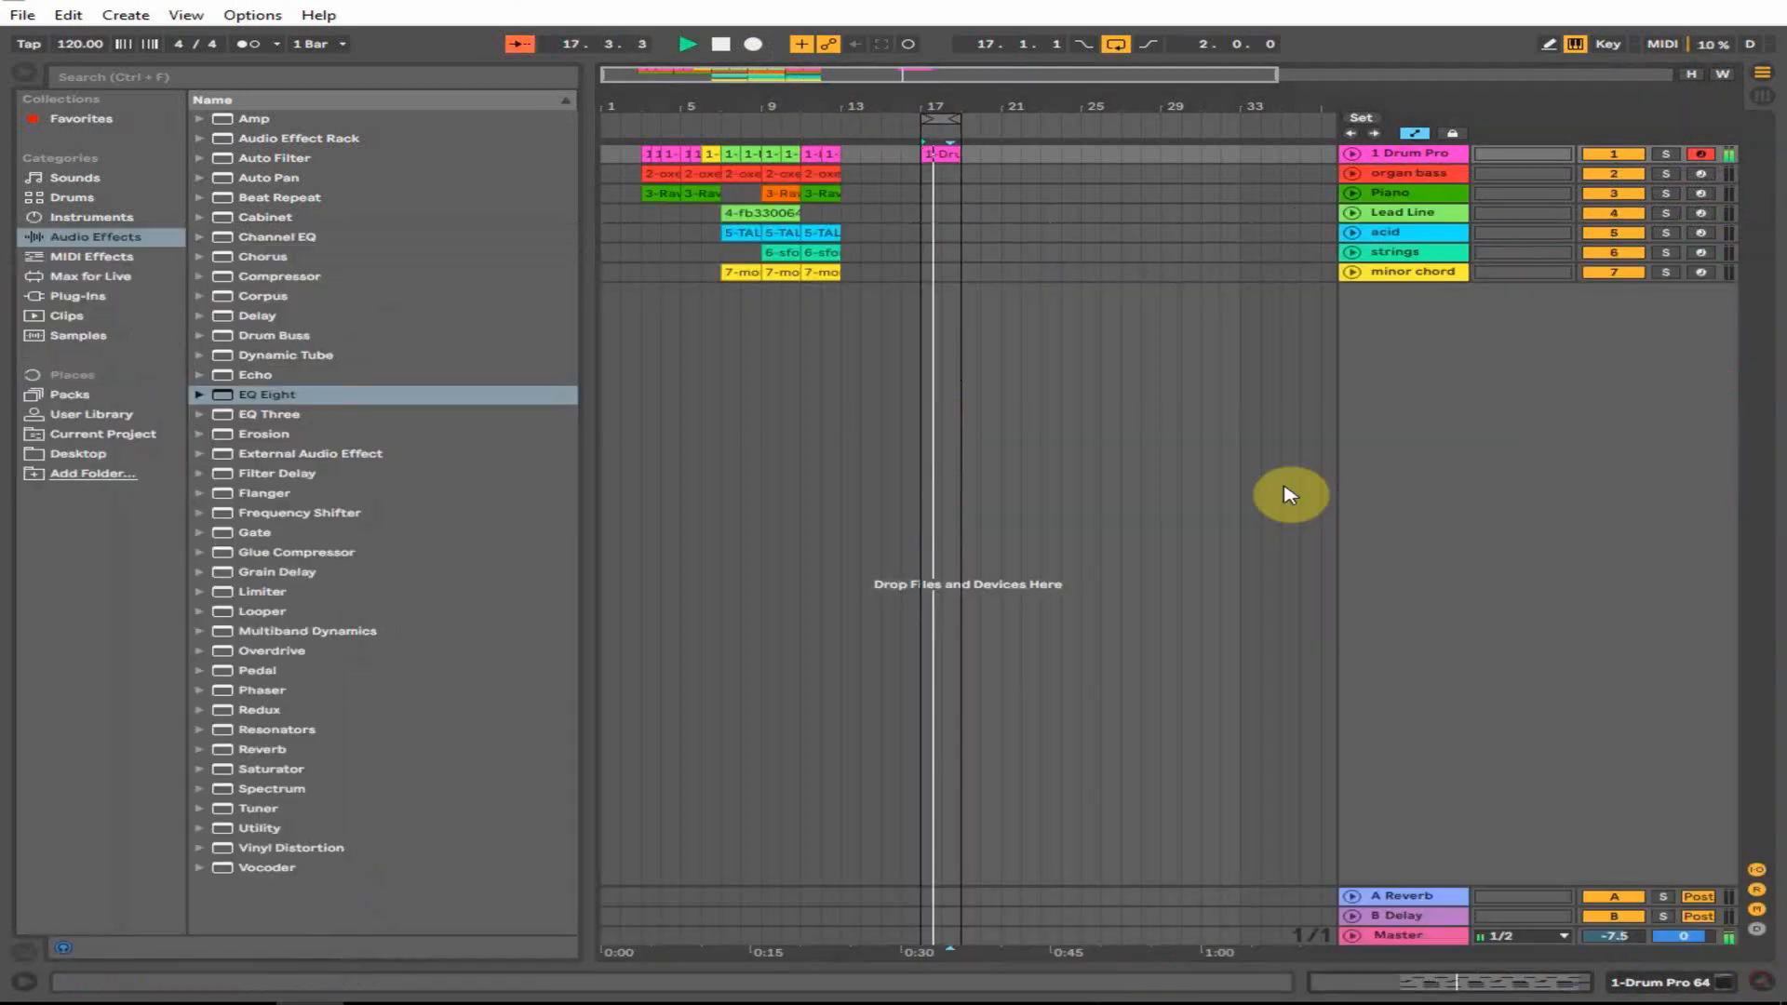
- Copy the drum clip to bars 21 and 23, then consolidate bars 17–25 into one clip
{"action": "left_click", "coordinate": [946, 192]}
{"action": "left_click_drag", "start_coordinate": [942, 153], "coordinate": [1028, 161]}
{"action": "left_click_drag", "start_coordinate": [1022, 156], "coordinate": [1059, 160]}
{"action": "left_click", "coordinate": [1089, 159]}
{"action": "key", "text": "space"}
{"action": "left_click", "coordinate": [940, 154], "text": "shift"}
{"action": "right_click", "coordinate": [939, 153]}
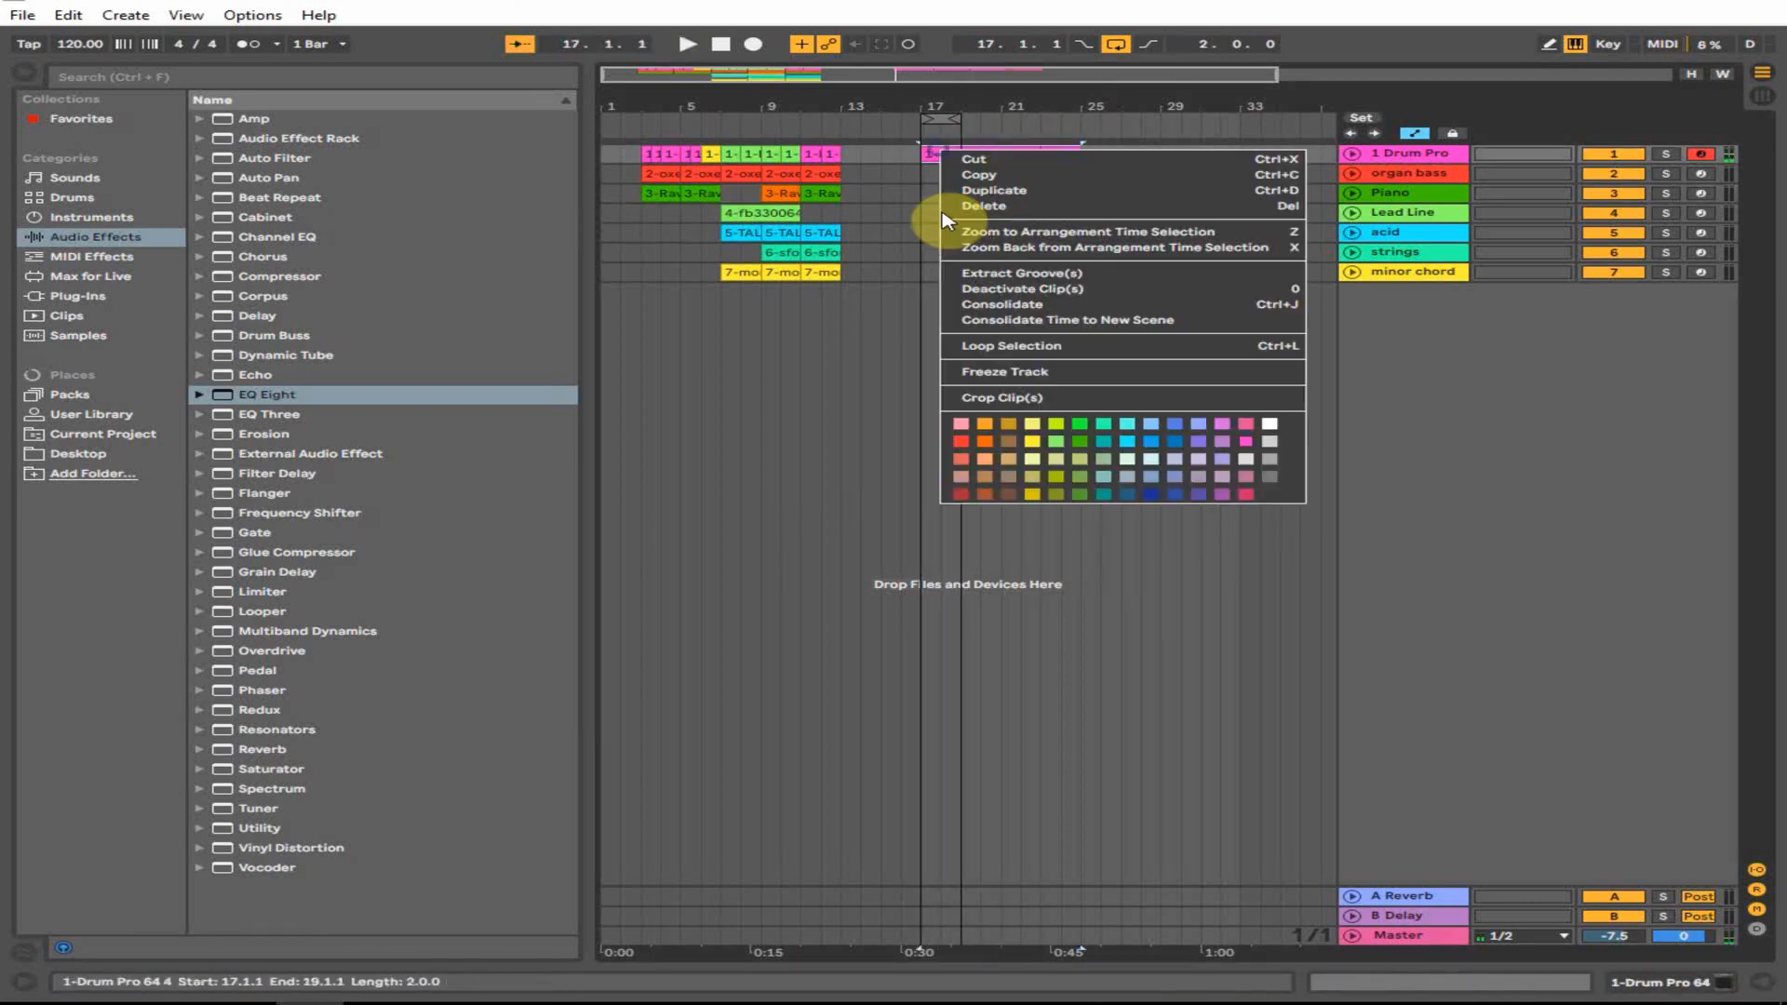
{"action": "left_click", "coordinate": [974, 303]}
- Duplicate the consolidated drum clip to bars 25–33 with Ctrl+D
{"action": "double_click", "coordinate": [985, 153]}
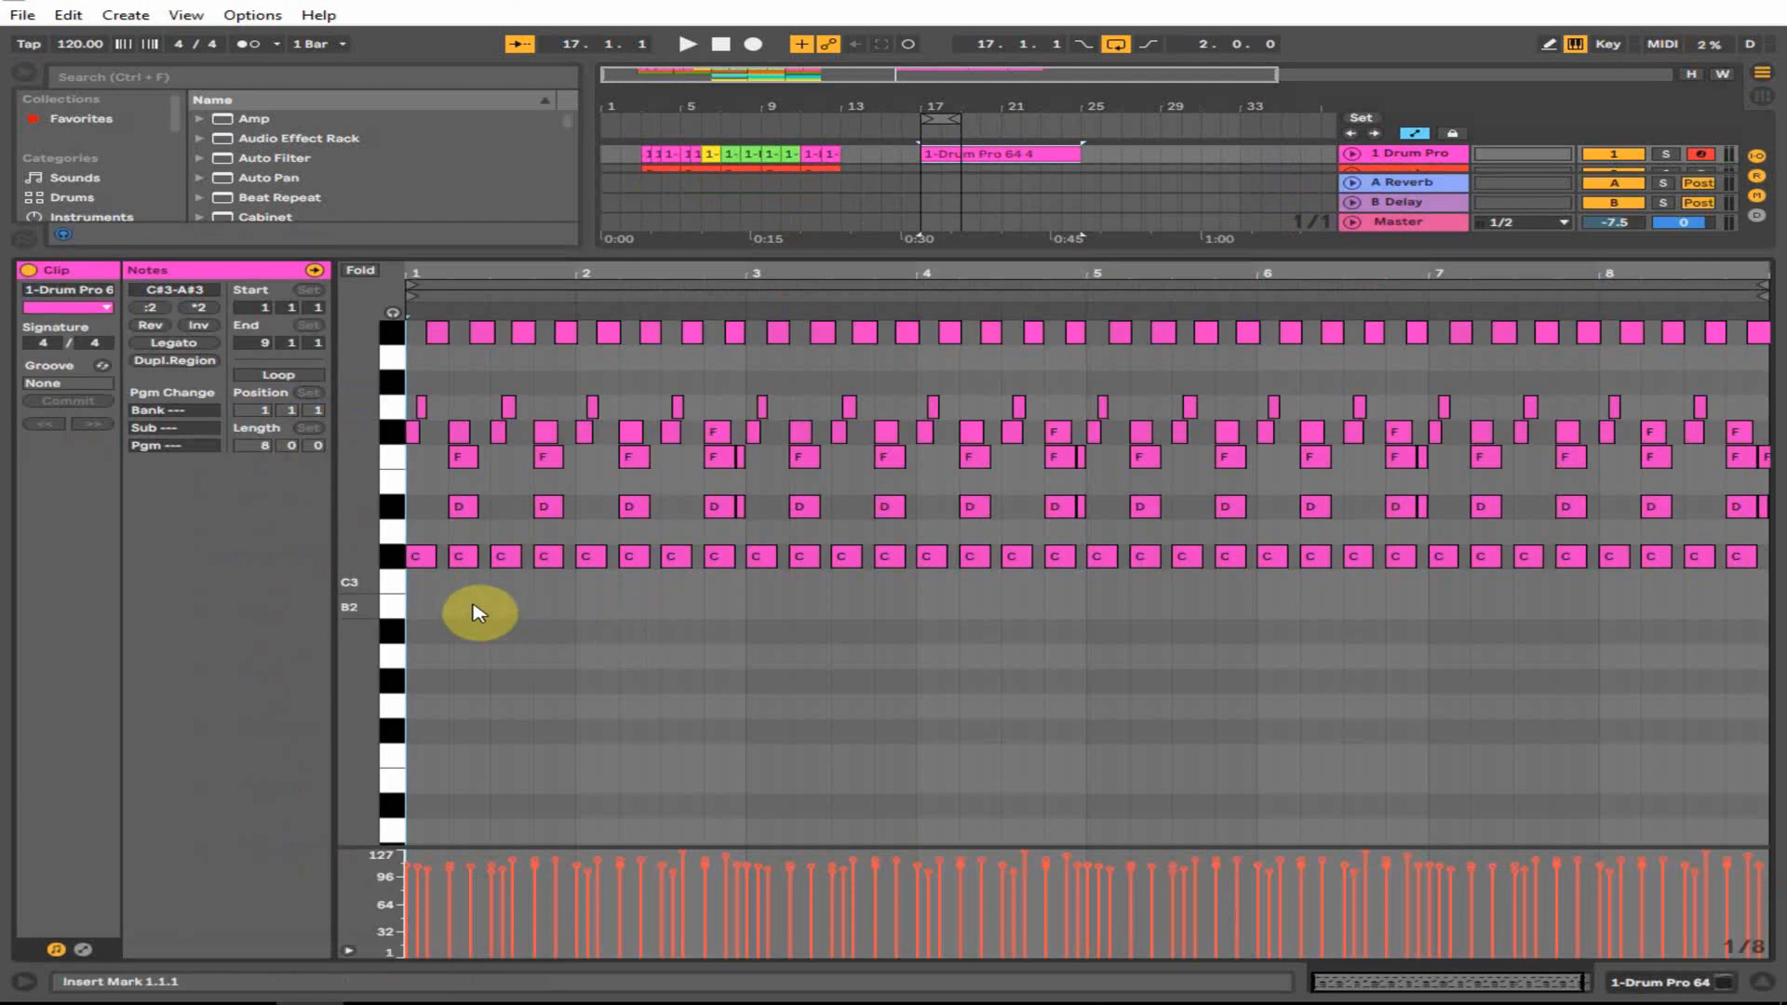
{"action": "left_click_drag", "start_coordinate": [424, 593], "coordinate": [1739, 562]}
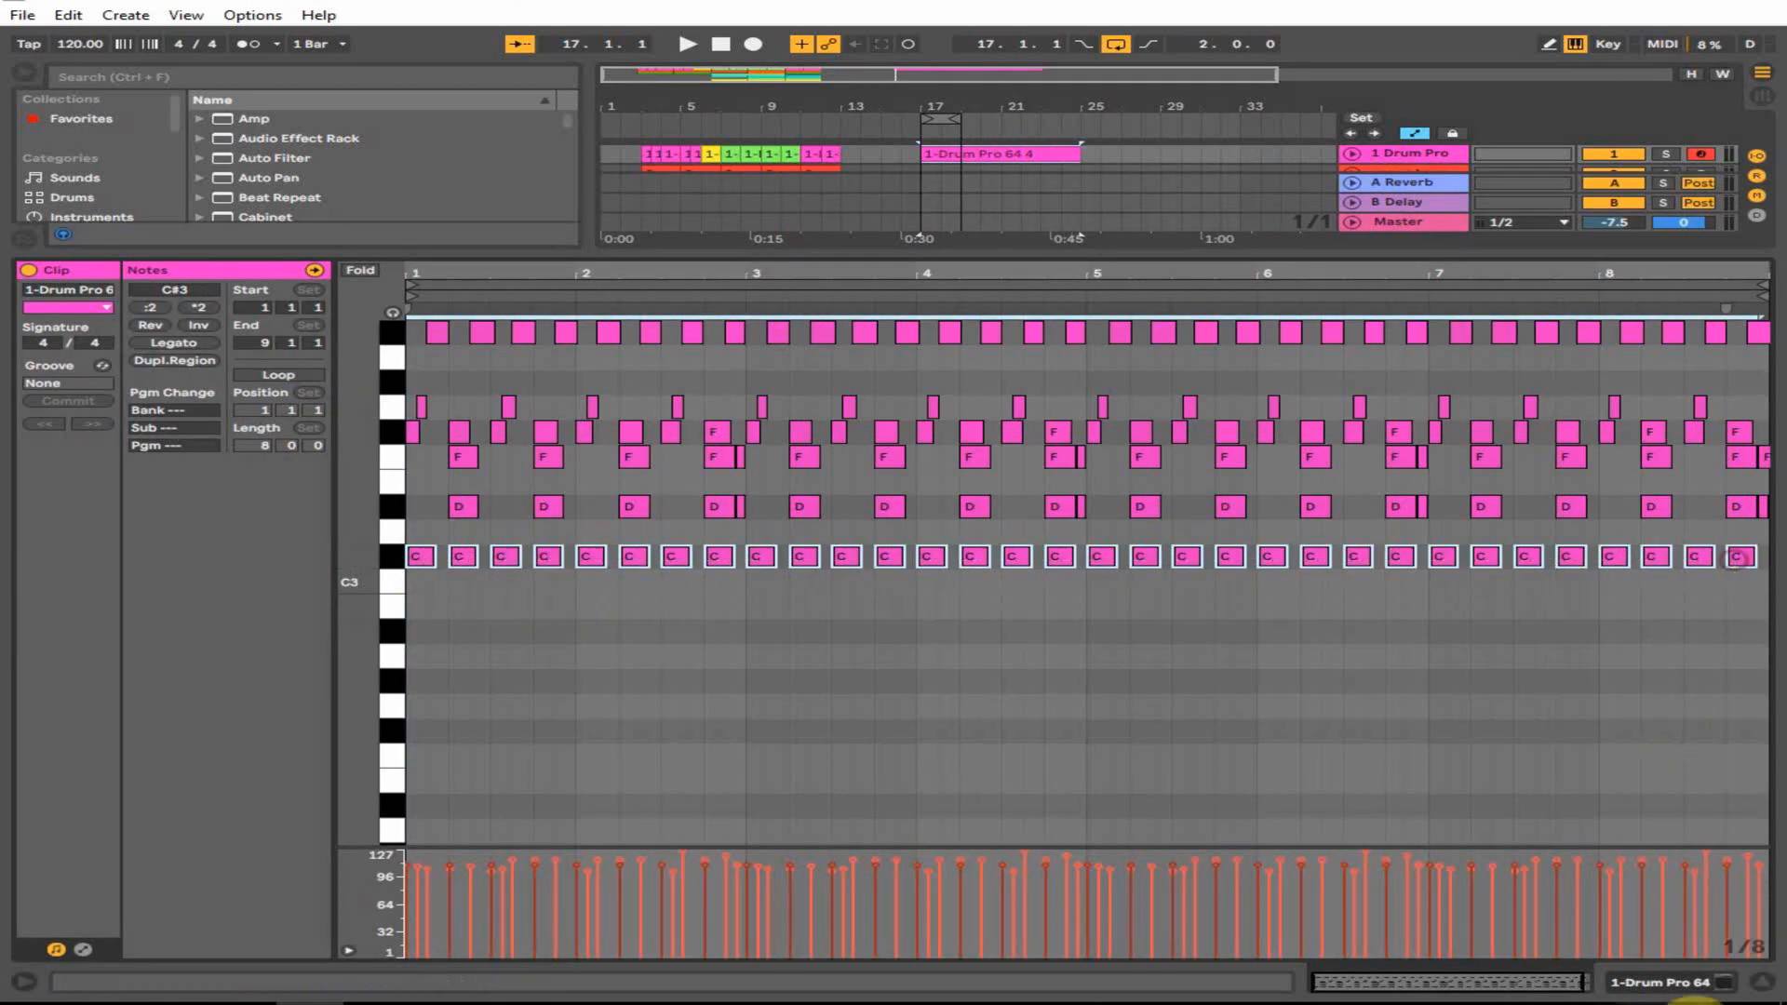
{"action": "left_click", "coordinate": [1764, 979]}
{"action": "left_click", "coordinate": [990, 151]}
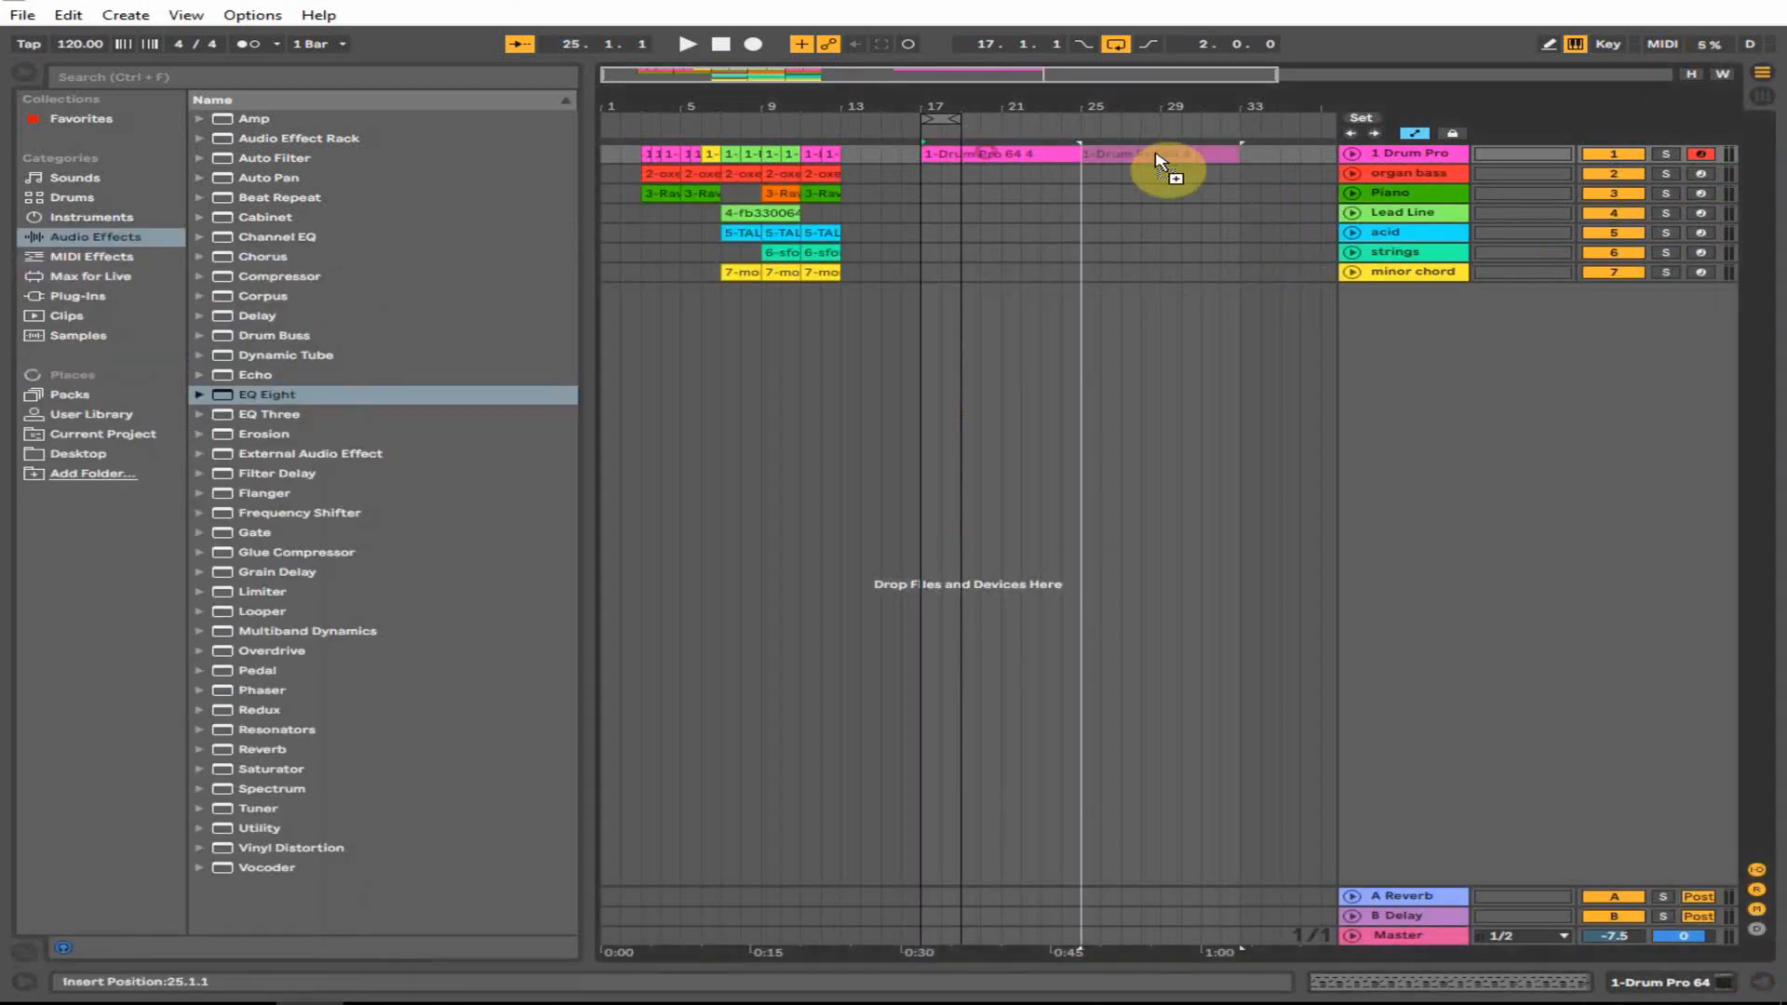
{"action": "key", "text": "ctrl+d"}
- Delete the C3 and D3 row notes from the bar-17 drum clip
{"action": "double_click", "coordinate": [990, 155]}
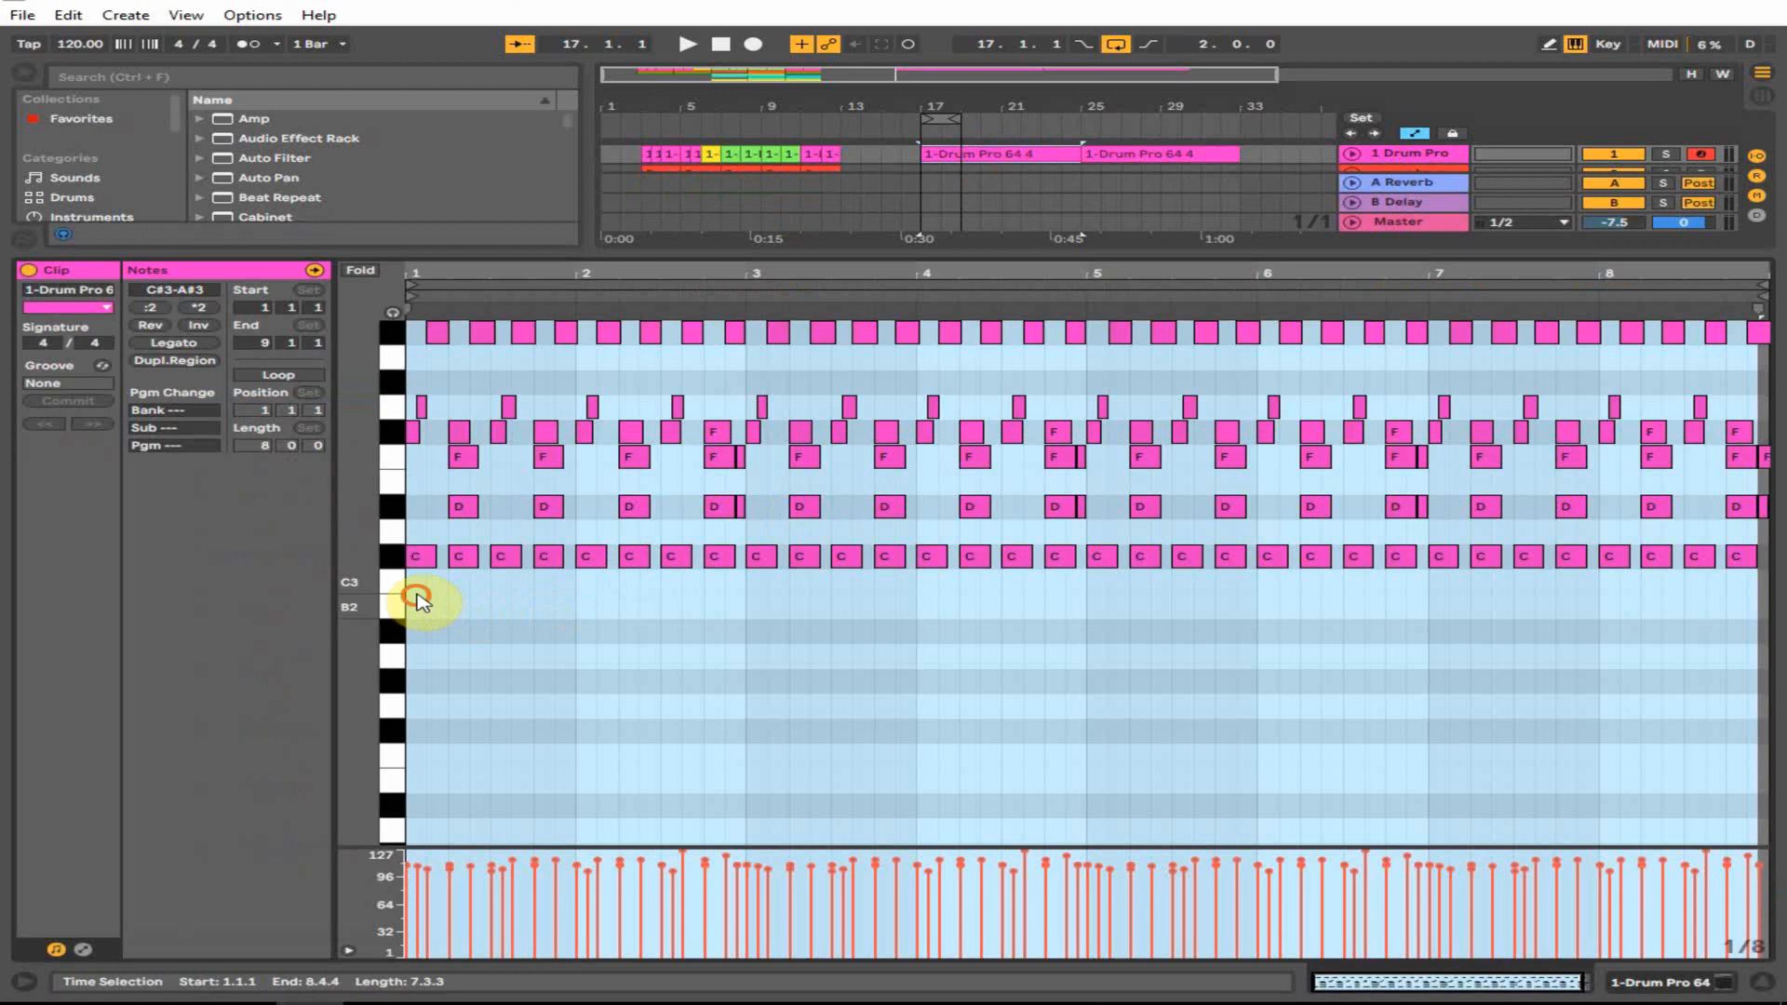
{"action": "left_click_drag", "start_coordinate": [417, 601], "coordinate": [1773, 494]}
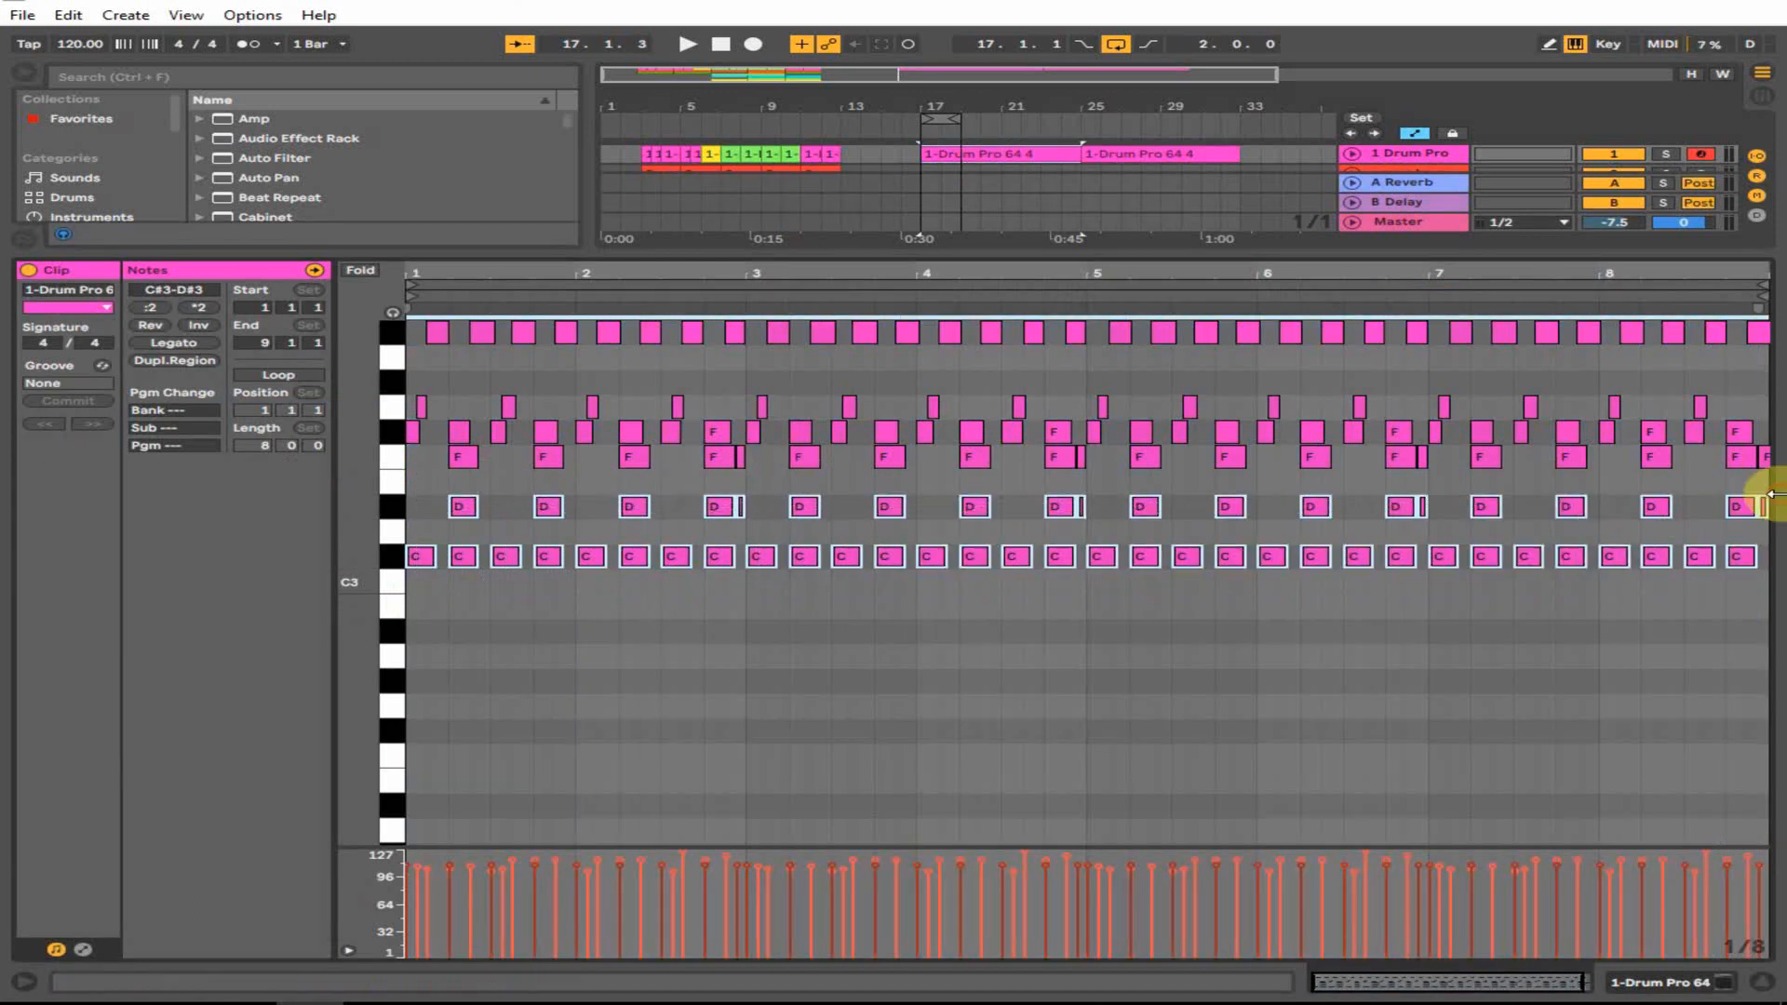
{"action": "key", "text": "Delete"}
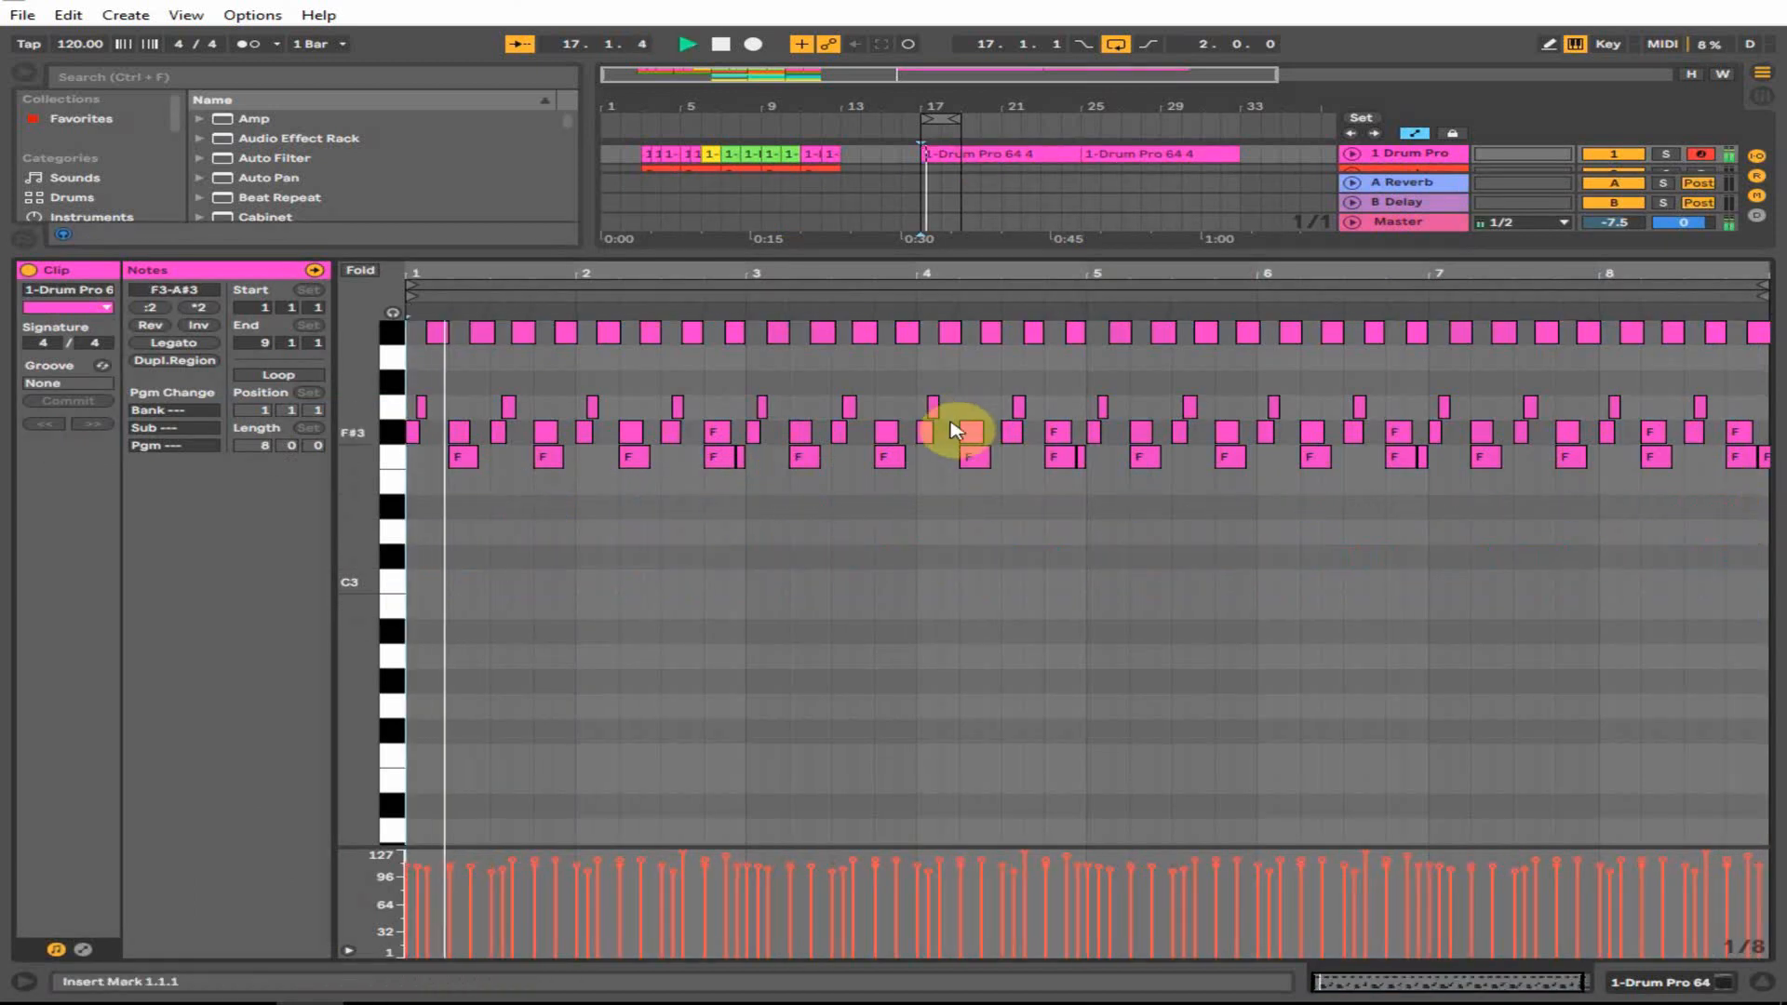
{"action": "left_click", "coordinate": [1718, 984]}
{"action": "left_click", "coordinate": [1655, 982]}
{"action": "key", "text": "space"}
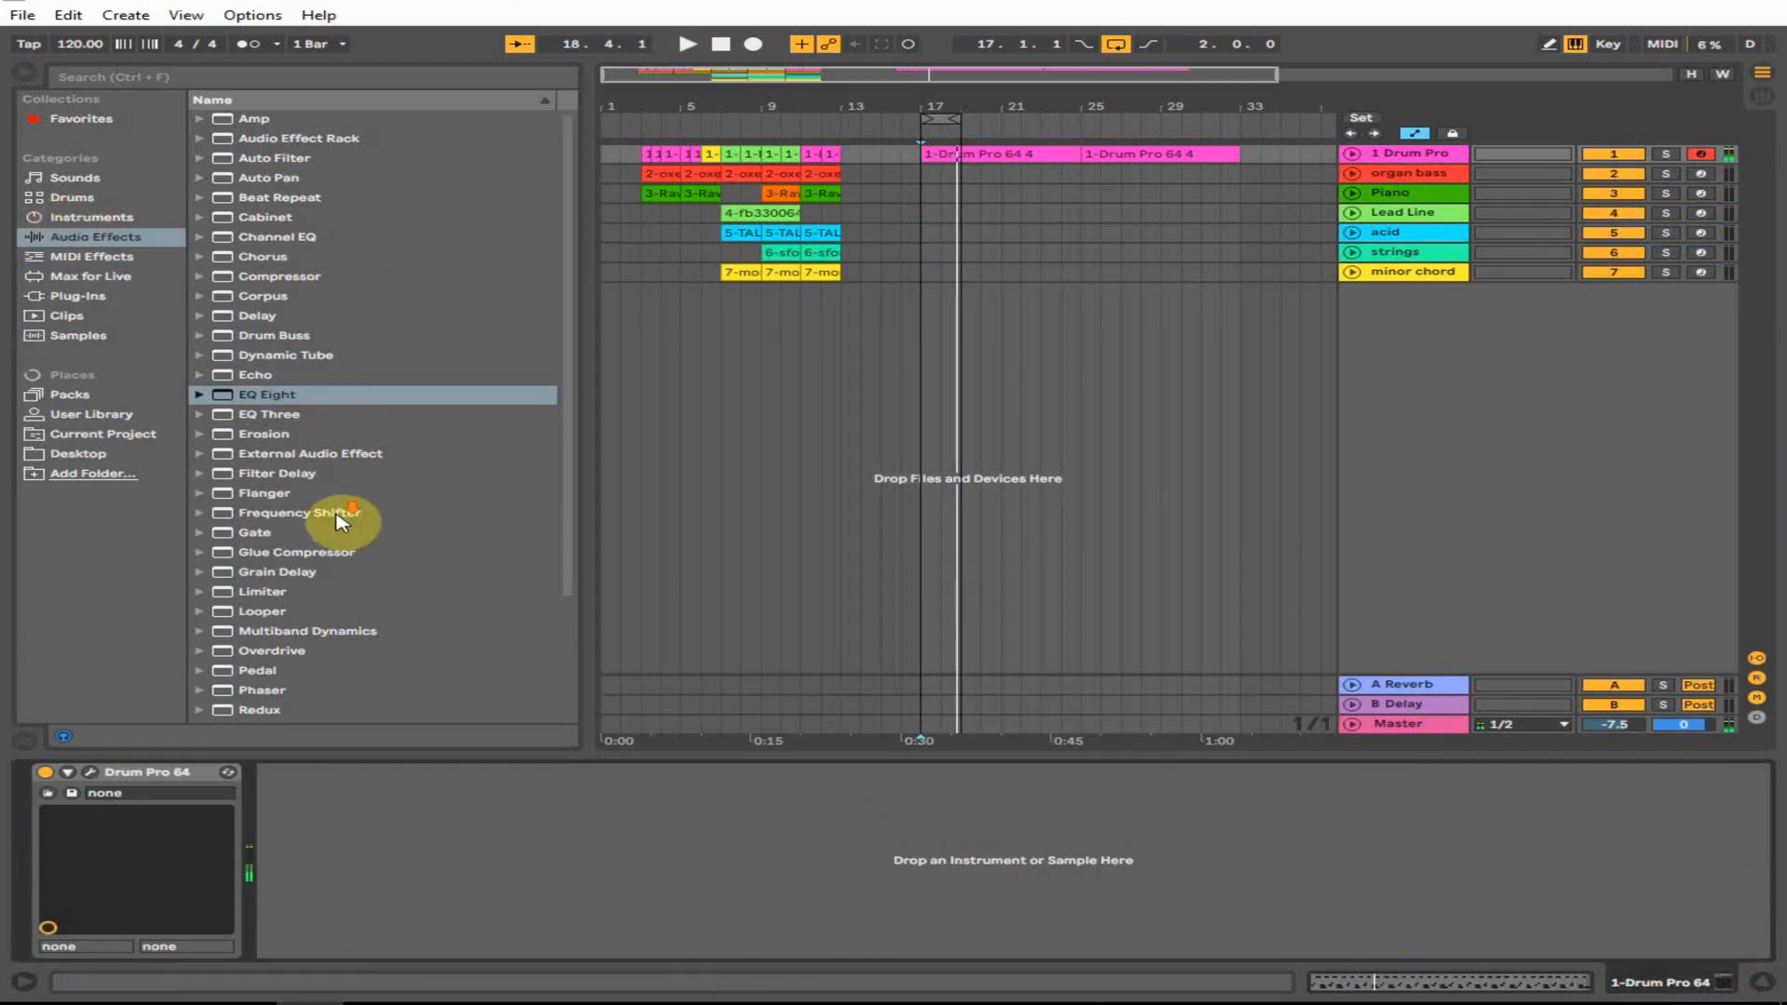
- Check the drum and organ bass channels in the Session mixer, then return to Arrangement
{"action": "scroll", "coordinate": [338, 521], "scroll_direction": "down", "scroll_amount": 3}
{"action": "left_click", "coordinate": [1761, 73]}
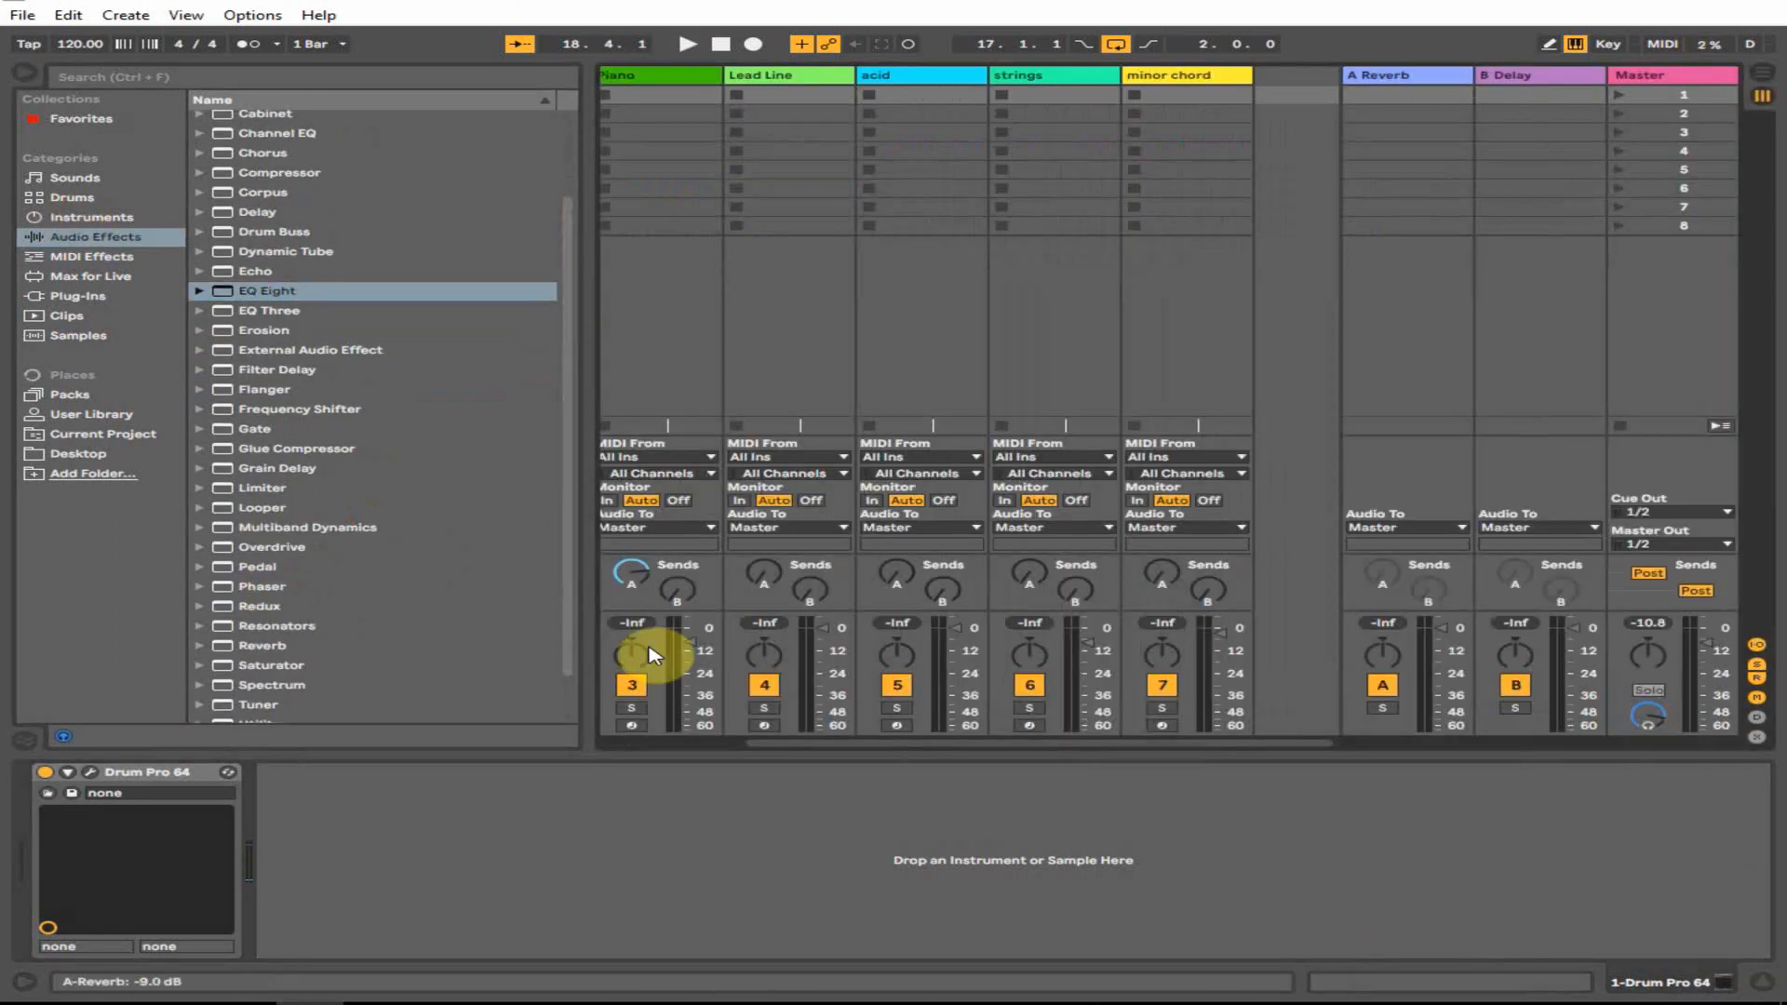
{"action": "left_click", "coordinate": [670, 743]}
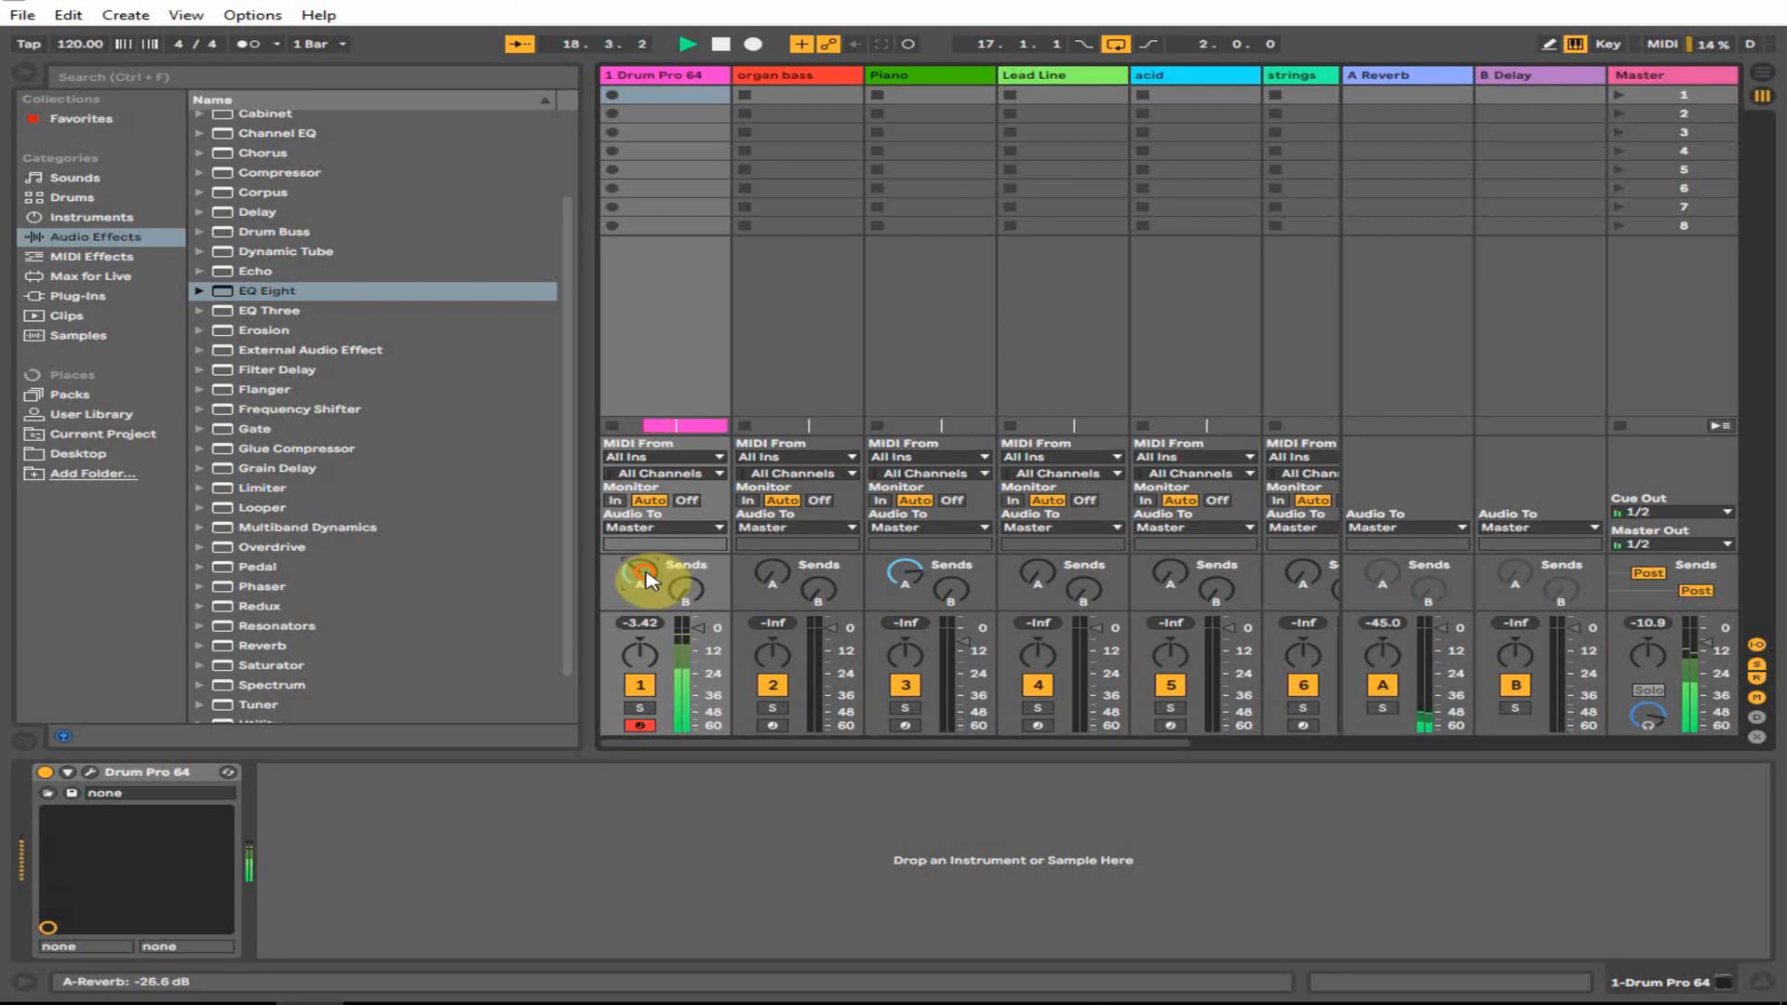
{"action": "left_click", "coordinate": [1762, 73]}
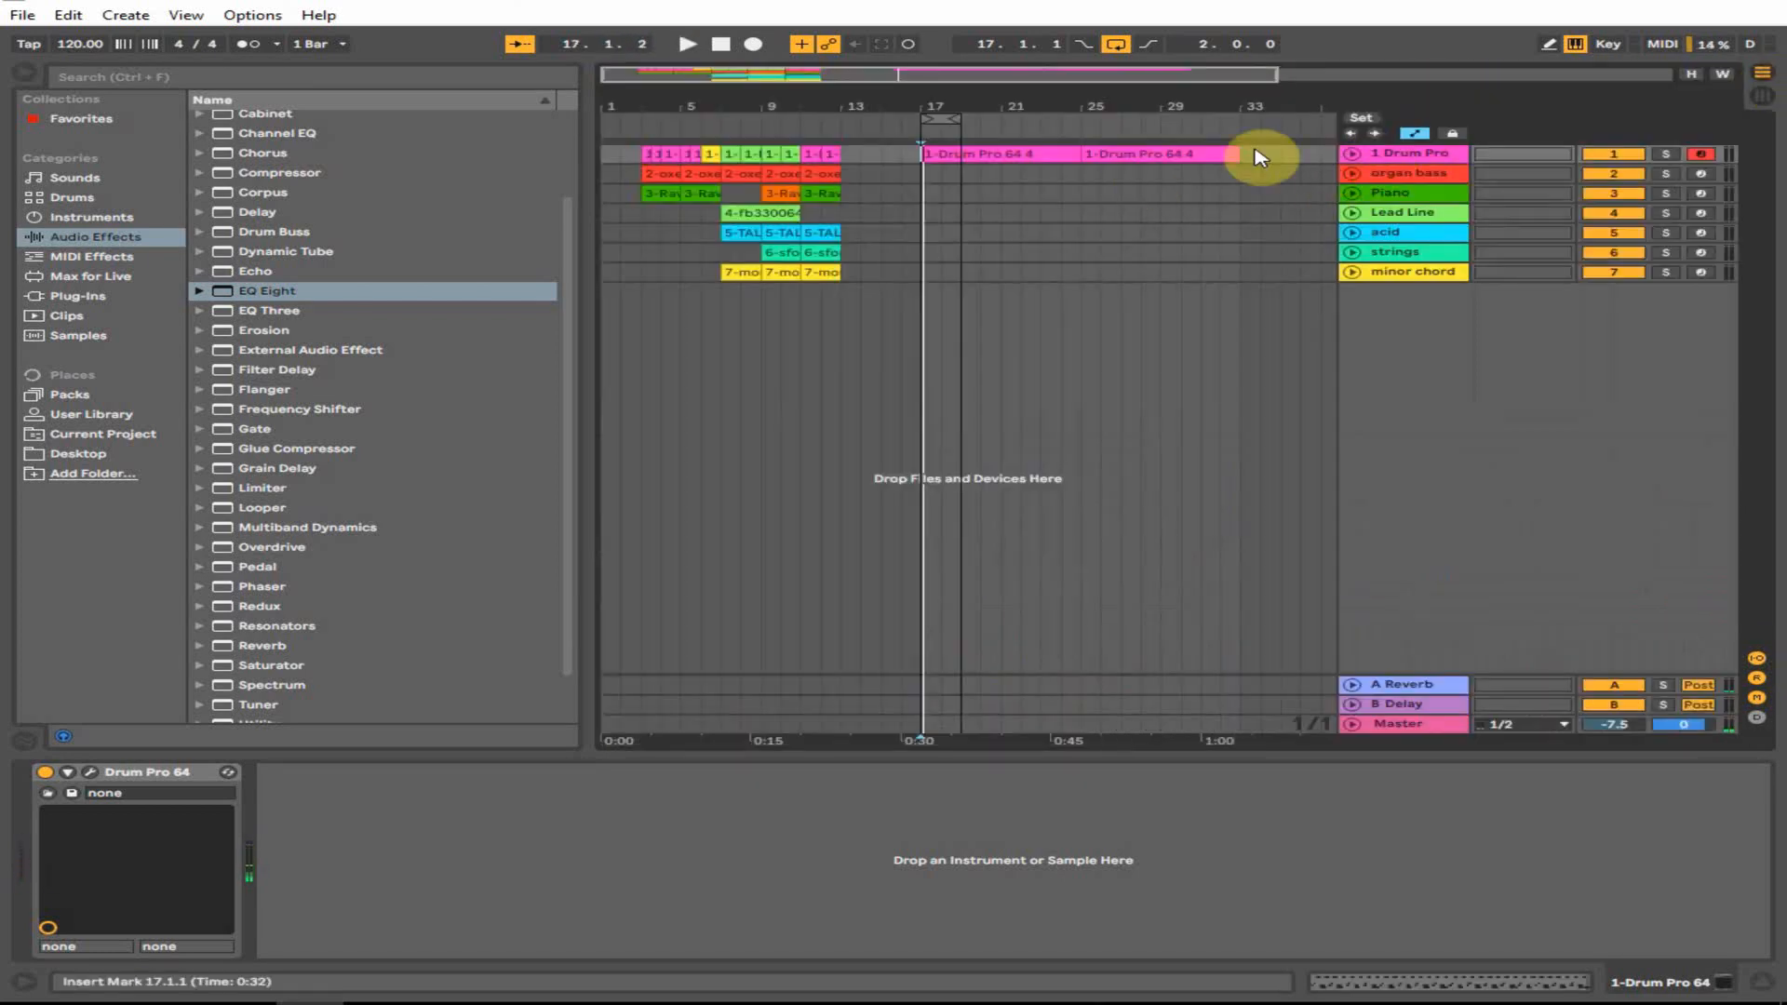
- Duplicate the Drum Pro track and delete the redundant clips so each track keeps one
{"action": "right_click", "coordinate": [1399, 154]}
{"action": "left_click", "coordinate": [1124, 172]}
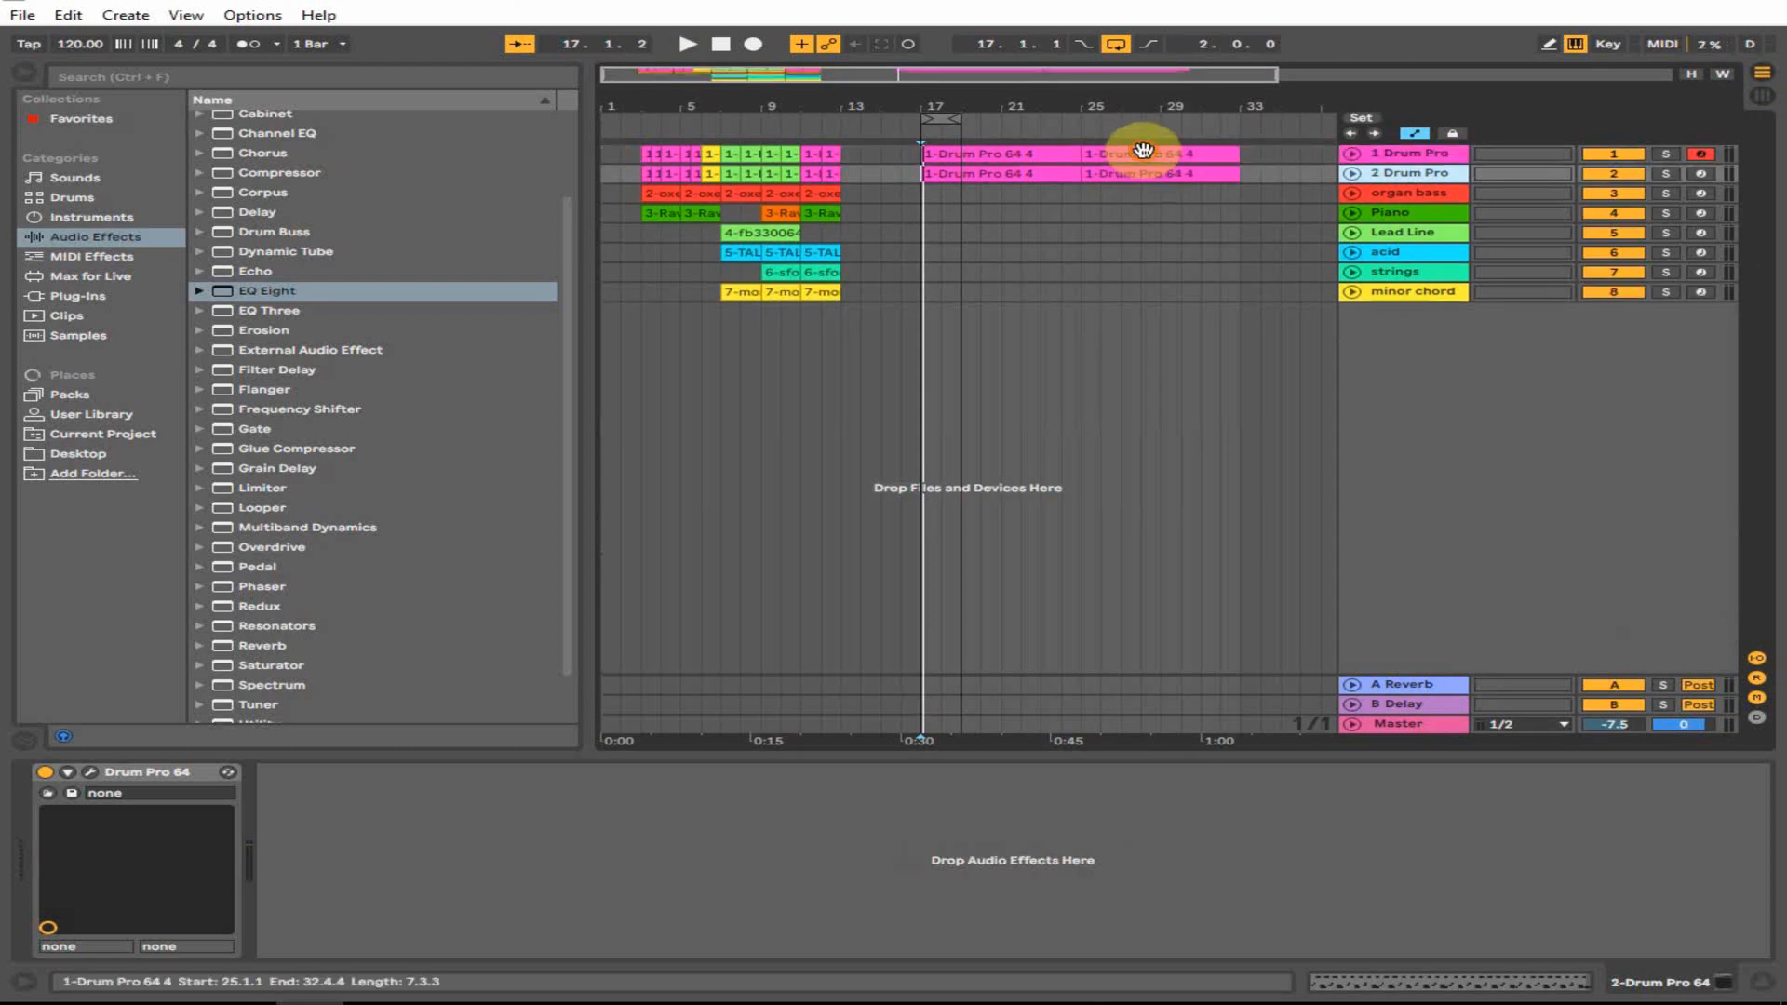
{"action": "left_click", "coordinate": [1144, 153]}
{"action": "key", "text": "Delete"}
{"action": "left_click", "coordinate": [1017, 174]}
{"action": "key", "text": "Delete"}
{"action": "left_click", "coordinate": [1098, 173]}
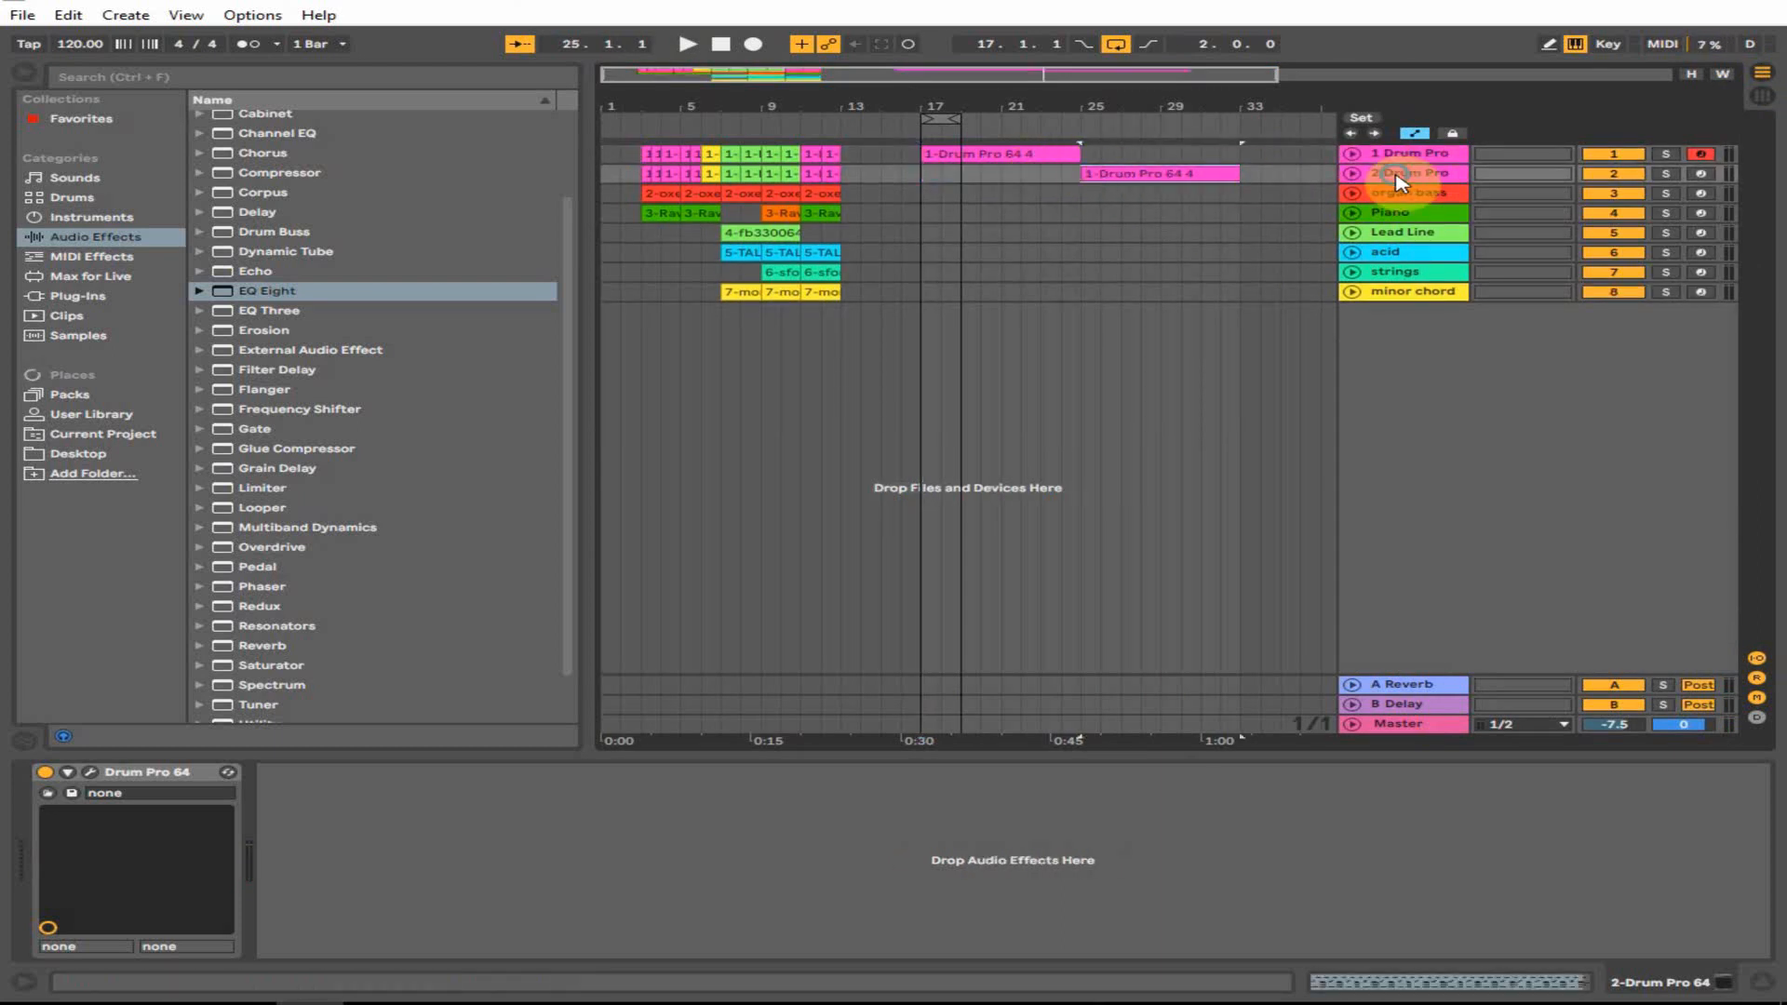
- Color the duplicated track orange and rename it kick
{"action": "right_click", "coordinate": [1399, 174]}
{"action": "left_click", "coordinate": [1448, 443]}
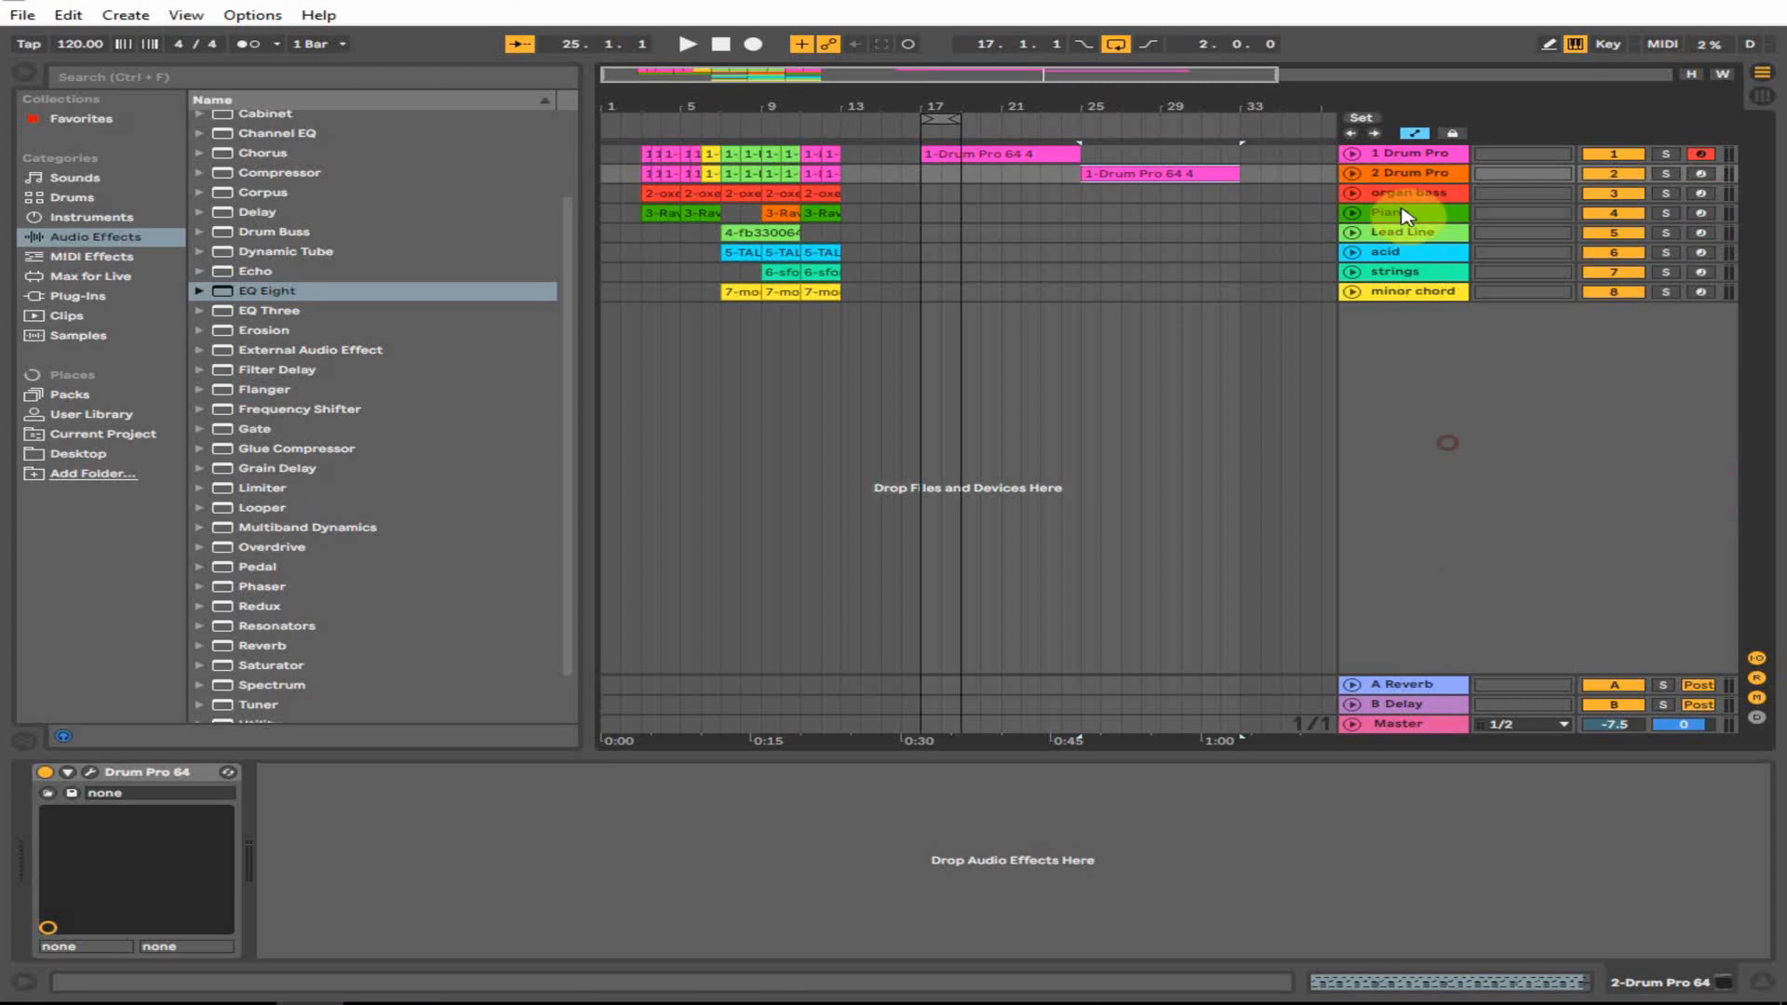
{"action": "right_click", "coordinate": [1413, 177]}
{"action": "left_click", "coordinate": [1459, 263]}
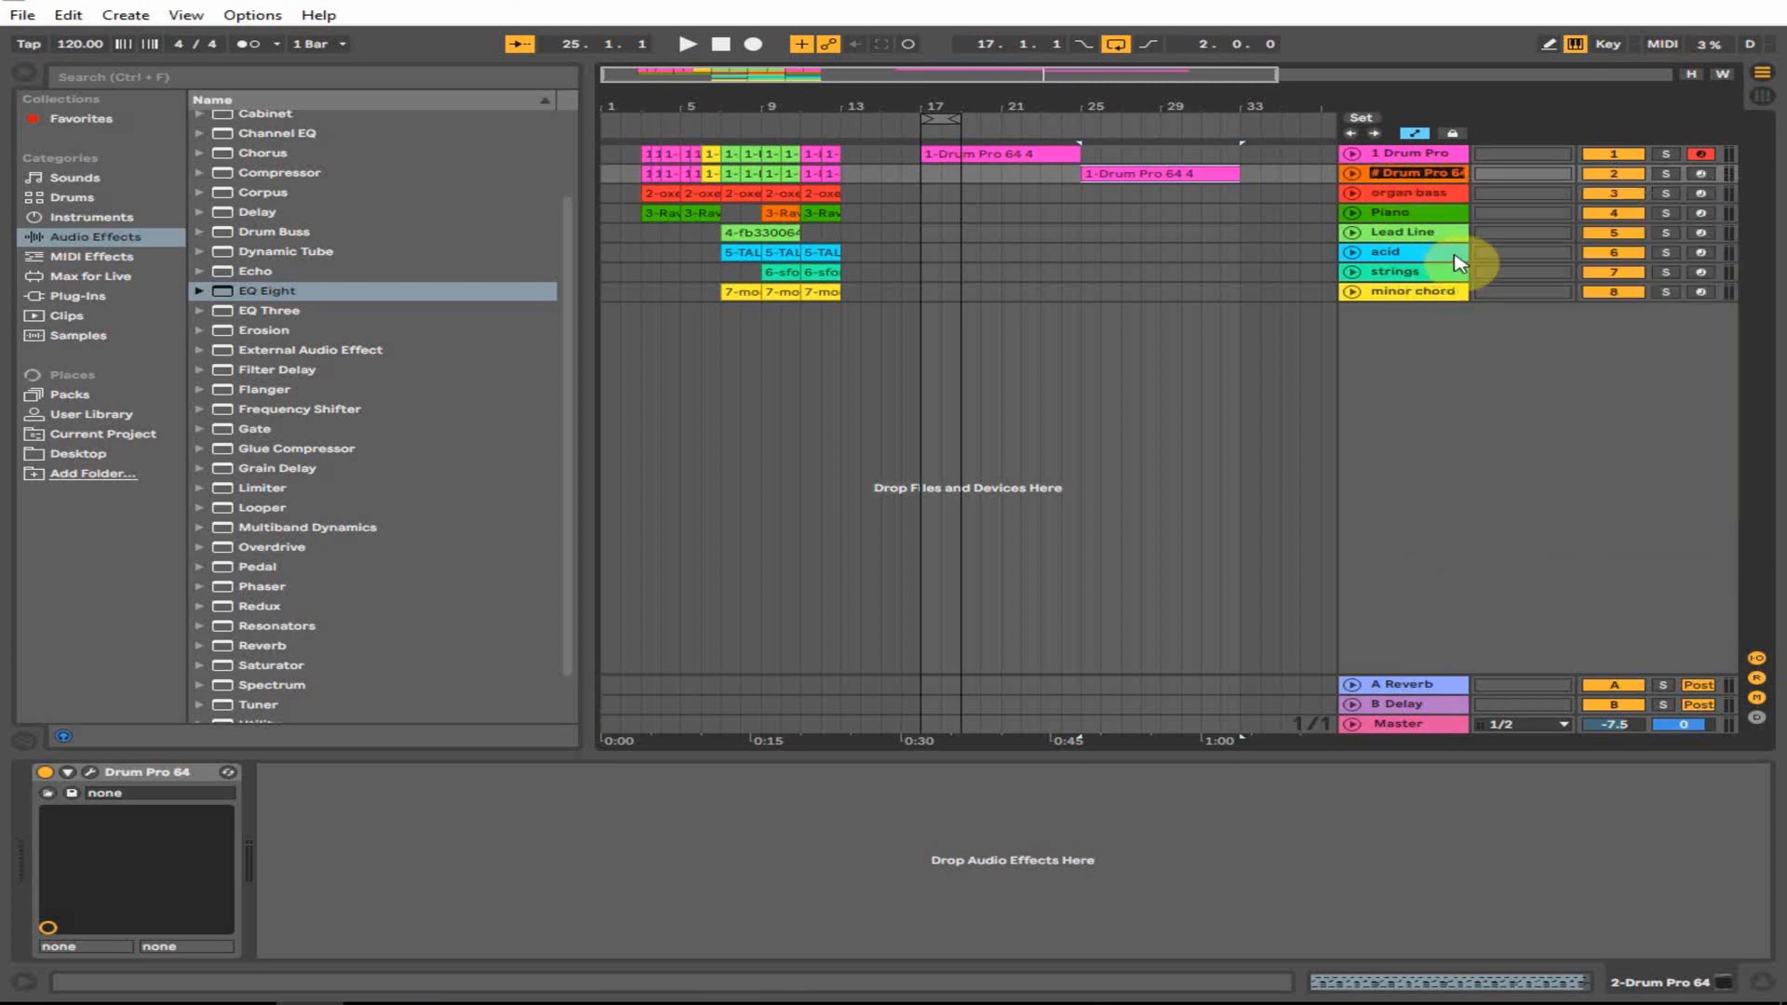
{"action": "left_click", "coordinate": [1120, 176]}
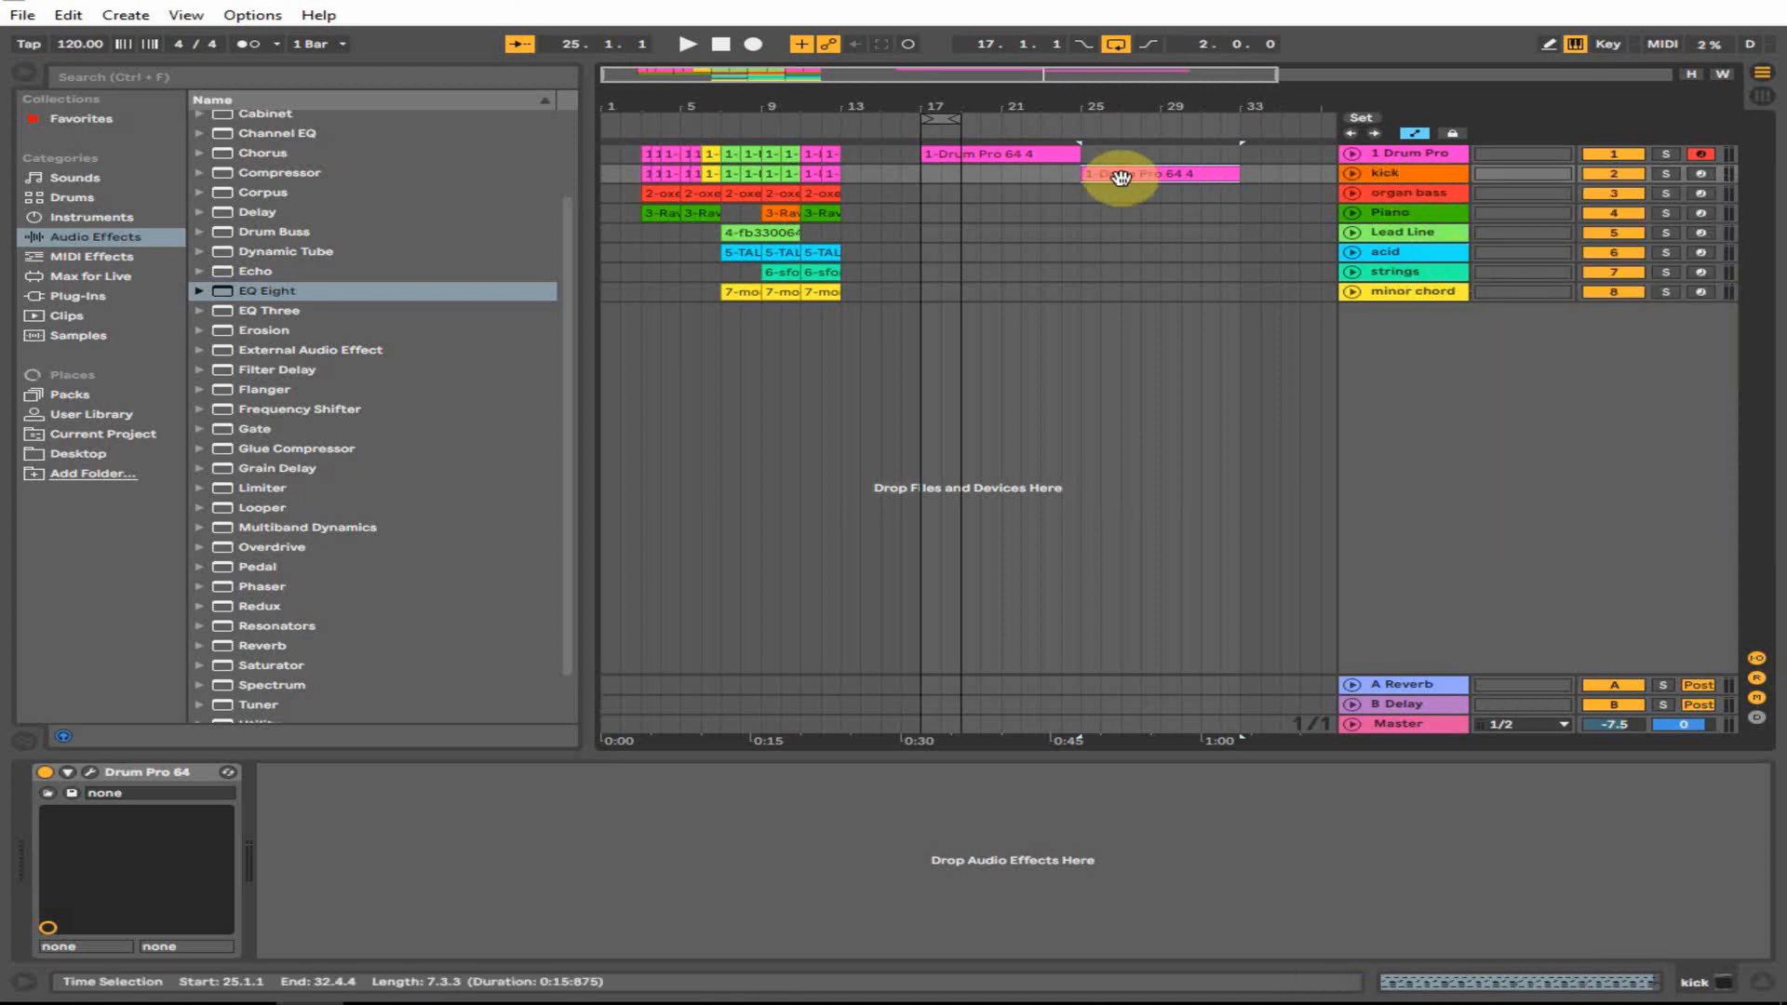
- Delete every kick-clip note above the lowest row and colour the clip orange
{"action": "double_click", "coordinate": [1119, 174]}
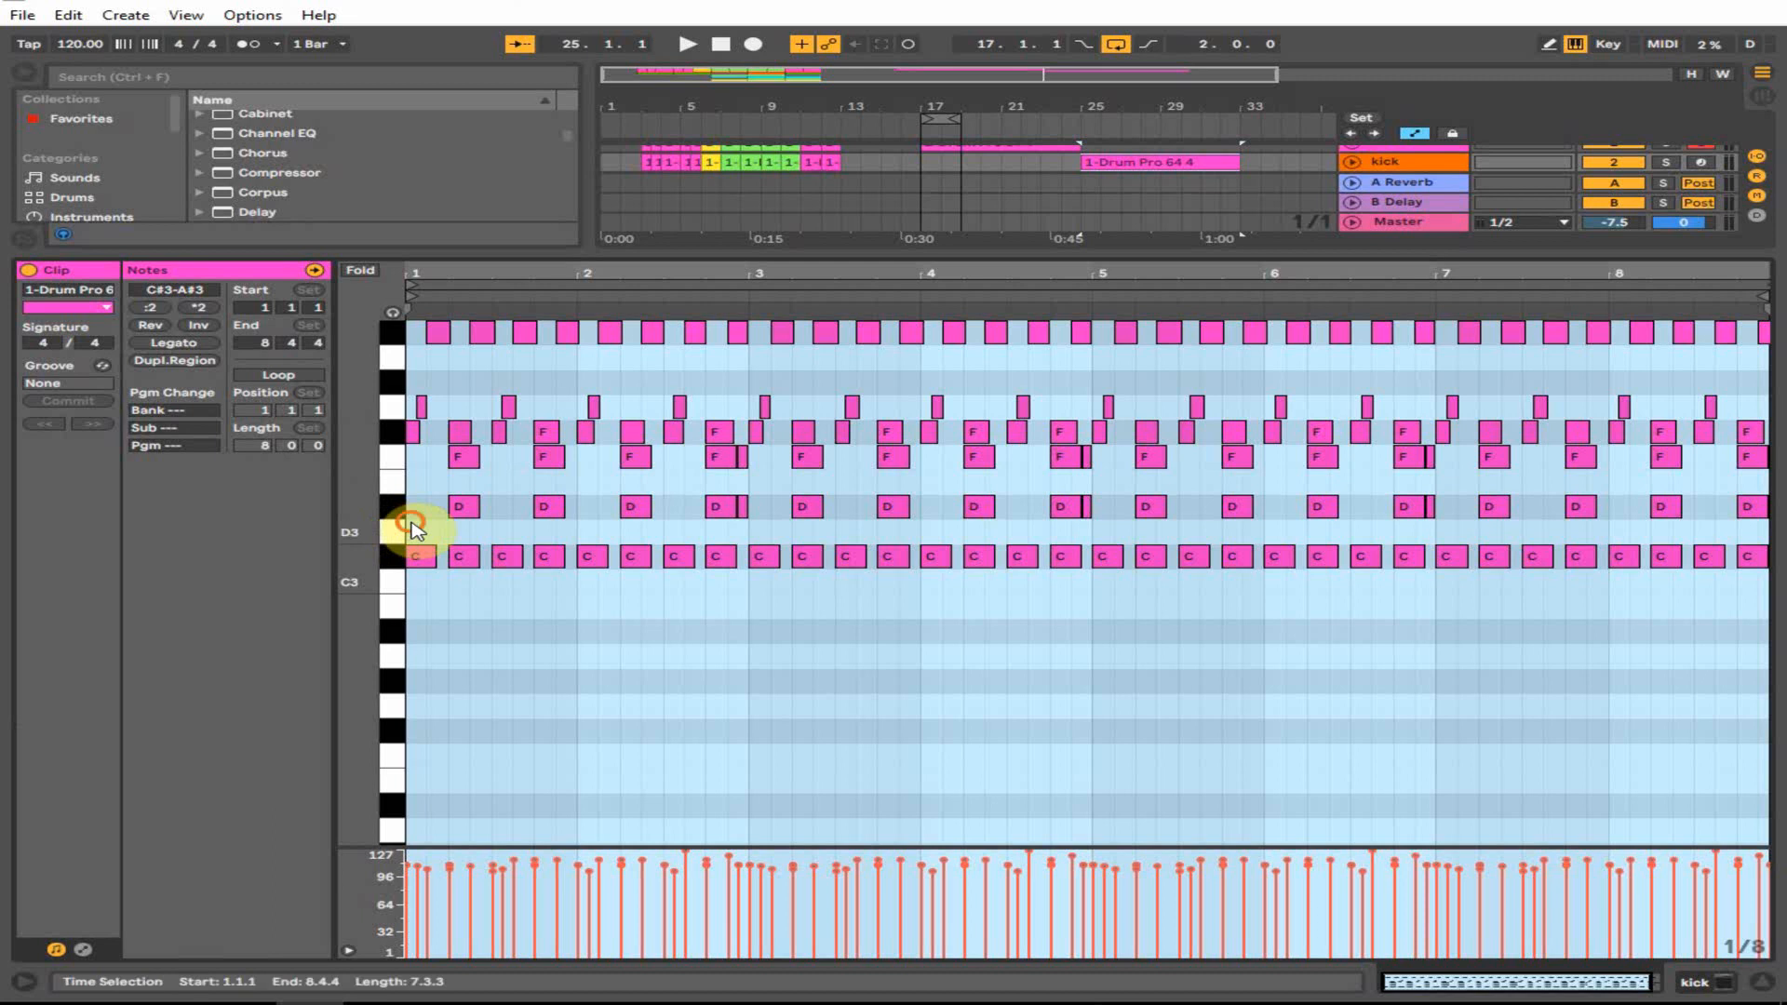
{"action": "left_click_drag", "start_coordinate": [412, 527], "coordinate": [1769, 279]}
{"action": "key", "text": "Delete"}
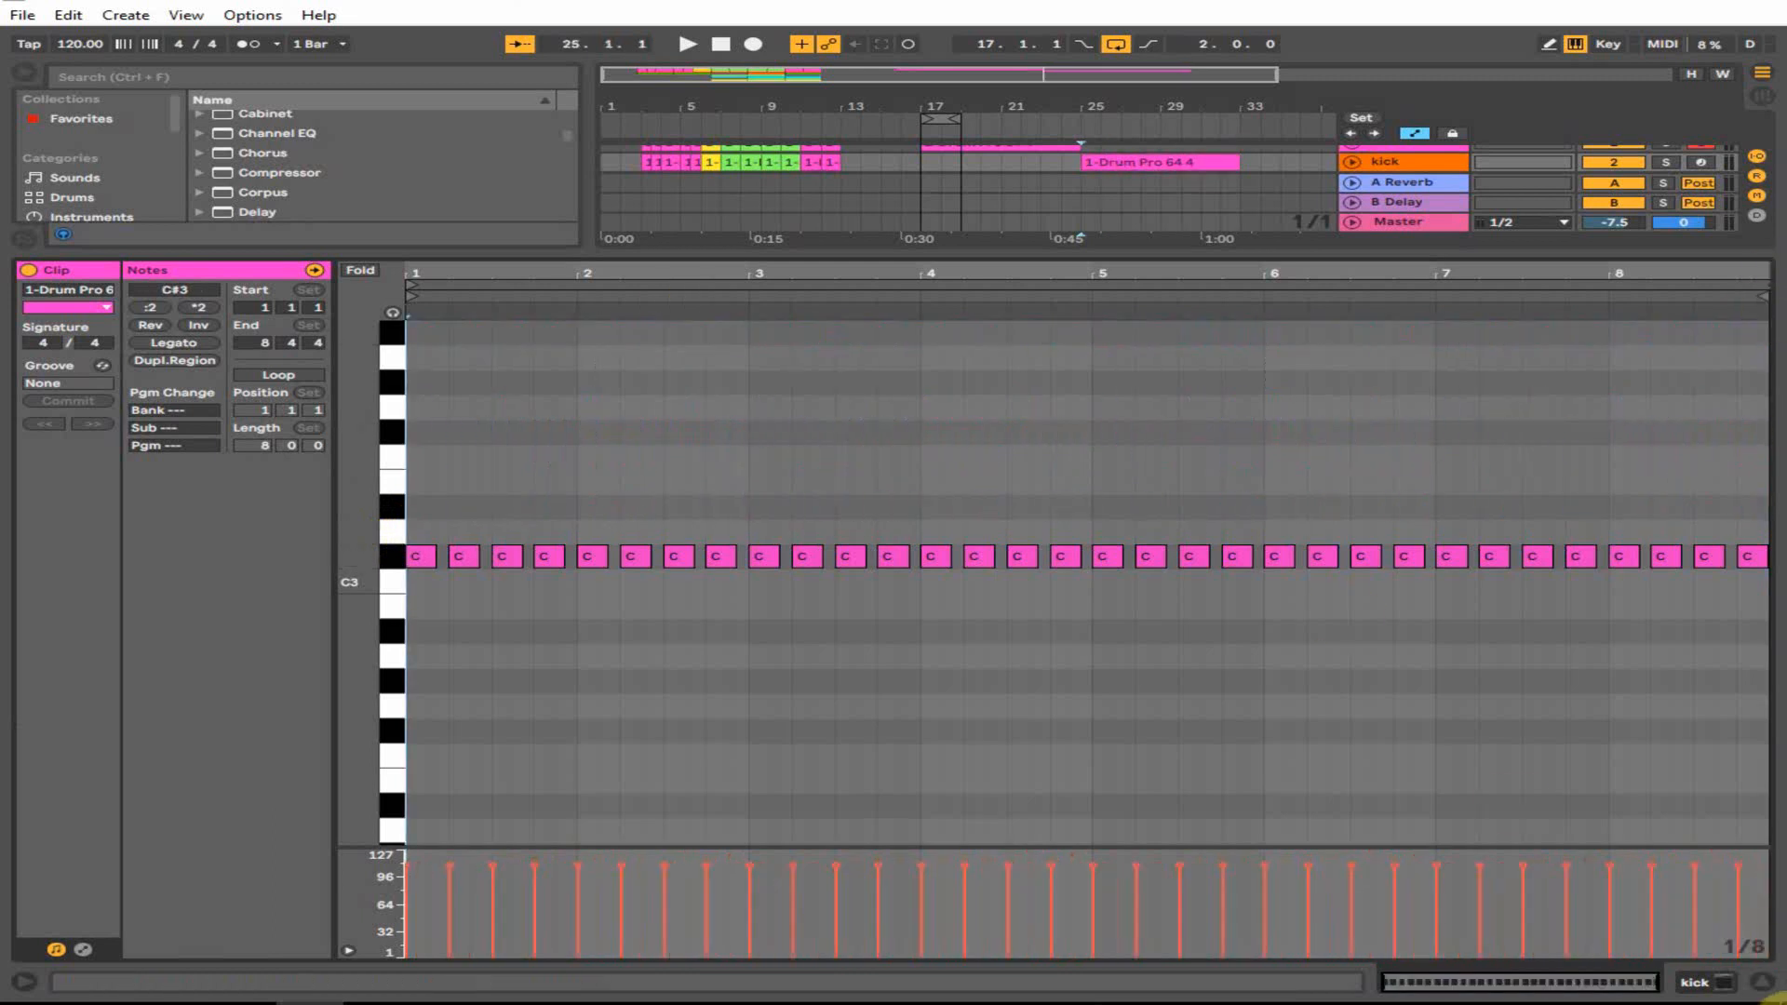
{"action": "left_click", "coordinate": [1762, 982]}
{"action": "right_click", "coordinate": [1178, 172]}
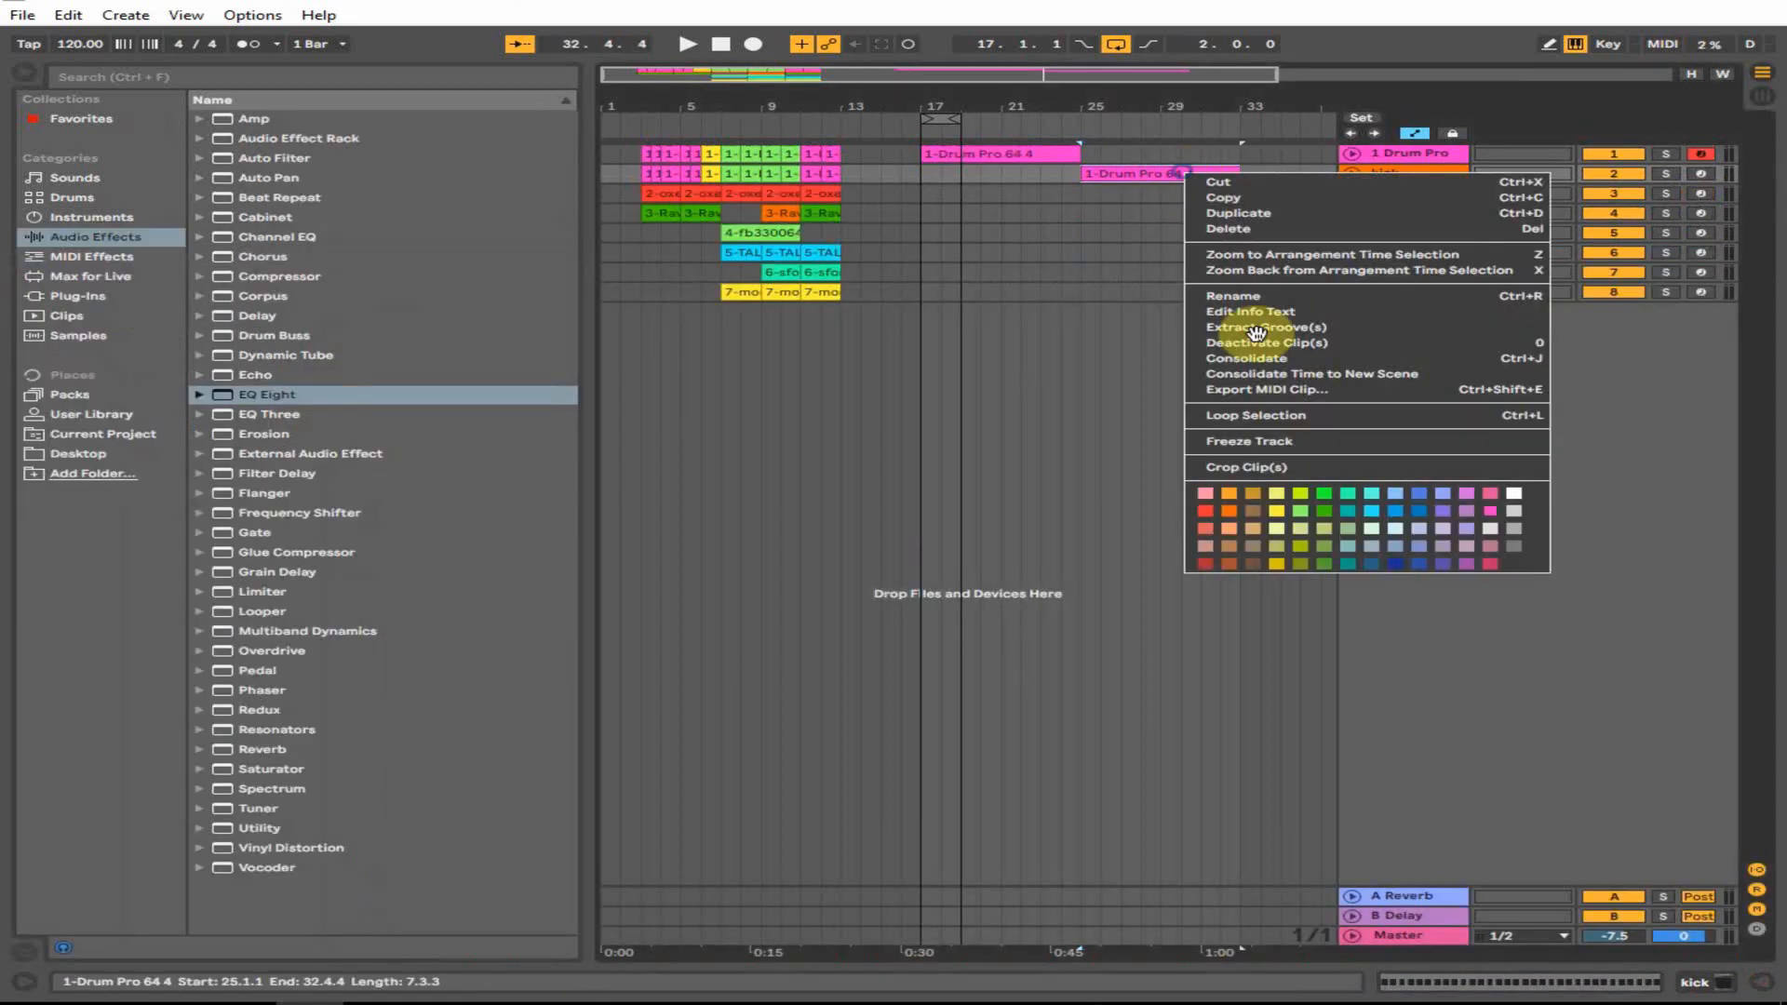
{"action": "left_click", "coordinate": [1228, 519]}
- Copy the bar-17 drum clip to bar 25 and play the arrangement from bar 17
{"action": "left_click", "coordinate": [1005, 156]}
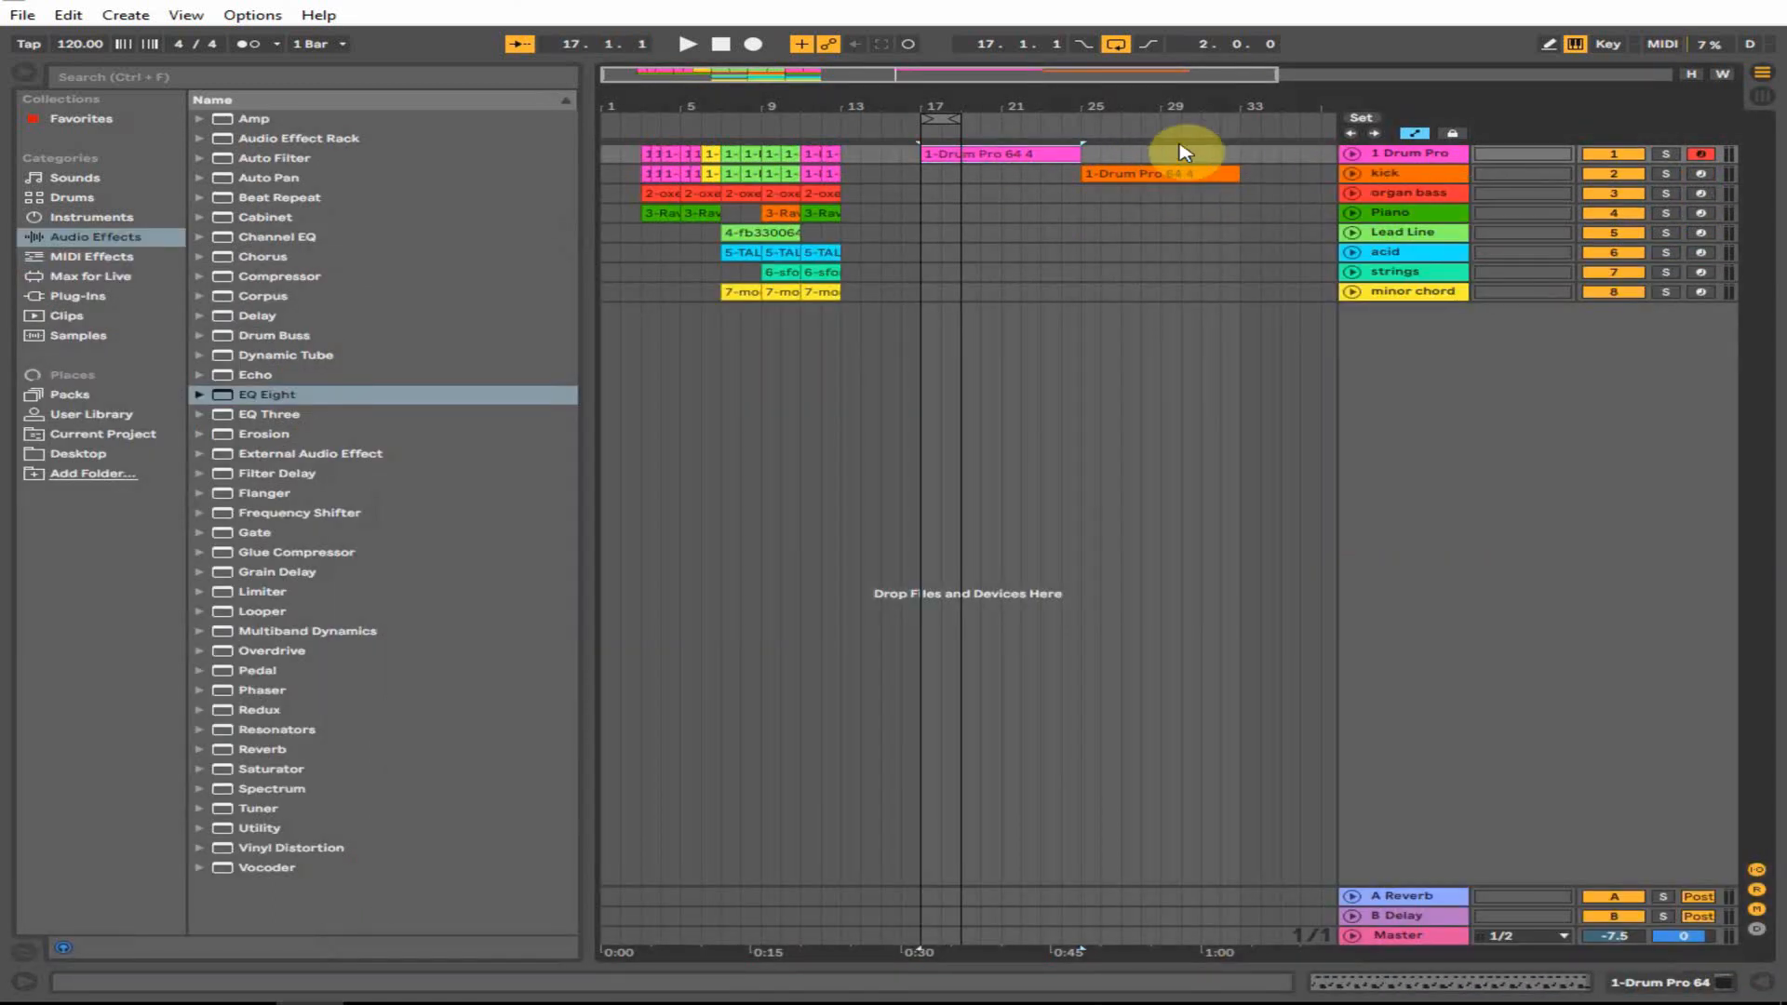
{"action": "left_click_drag", "start_coordinate": [1001, 150], "coordinate": [1144, 152]}
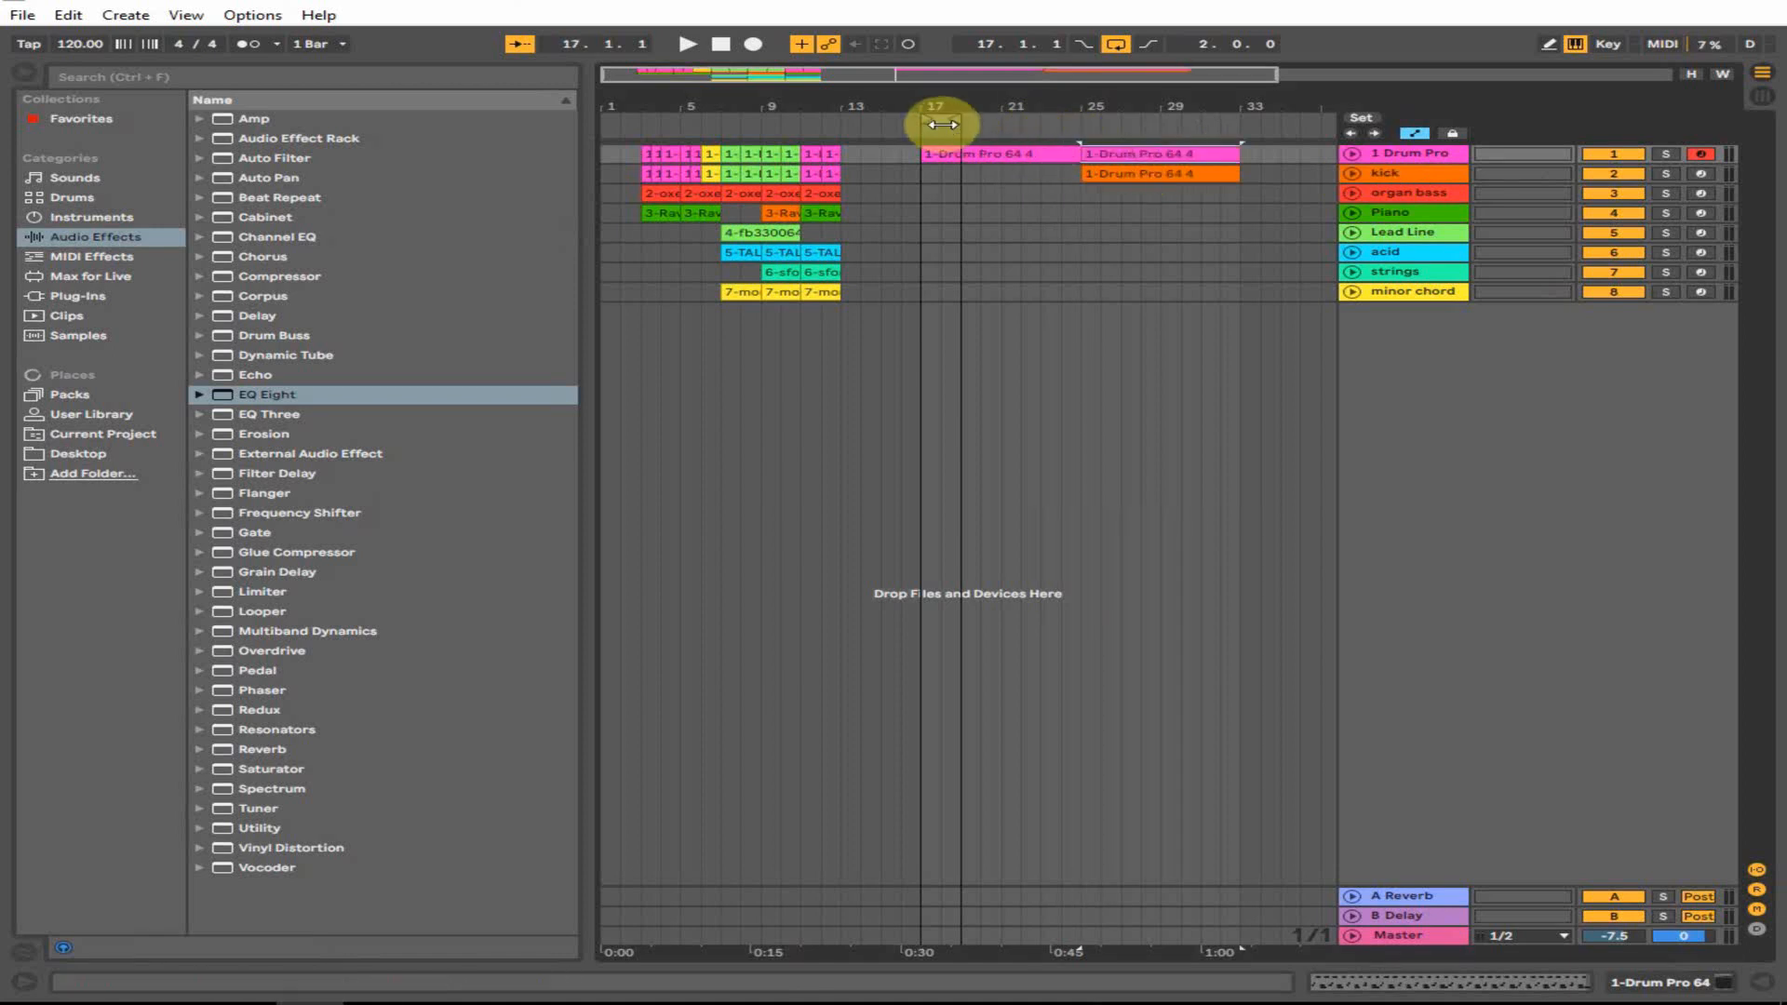
{"action": "left_click", "coordinate": [925, 194]}
{"action": "key", "text": "space"}
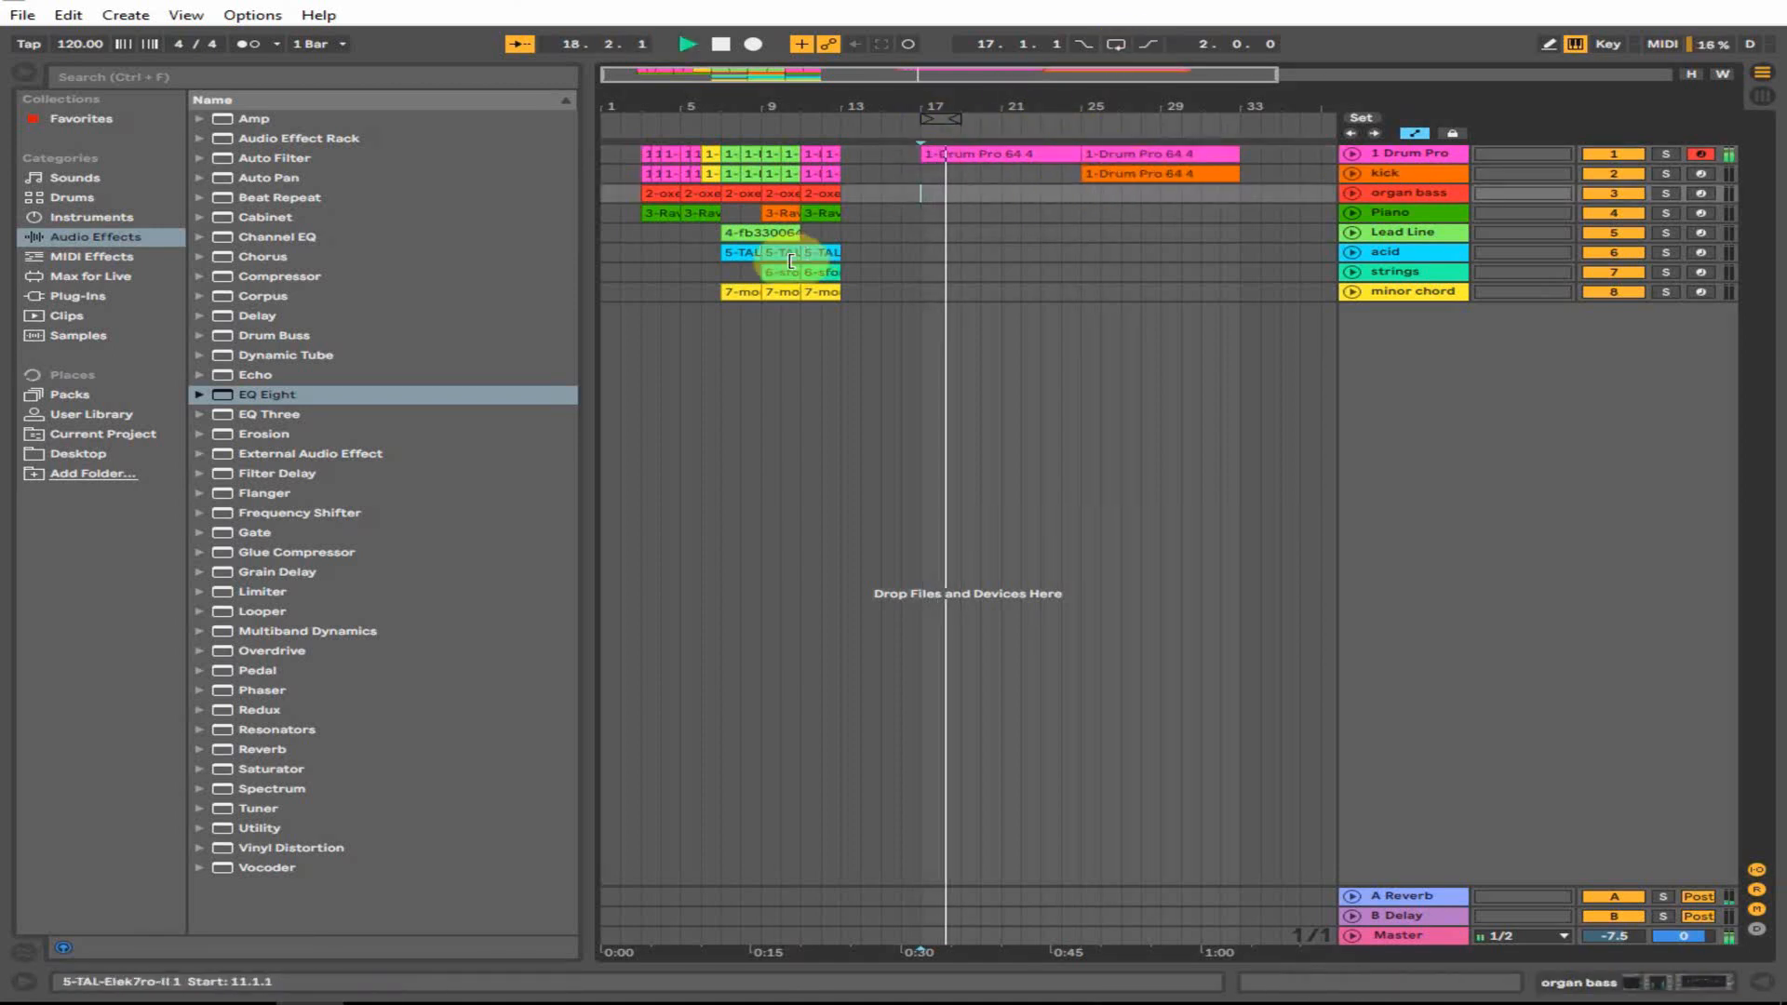
- Stop playback, zoom out to the whole song, and arm and select the organ bass track
{"action": "left_click", "coordinate": [742, 292]}
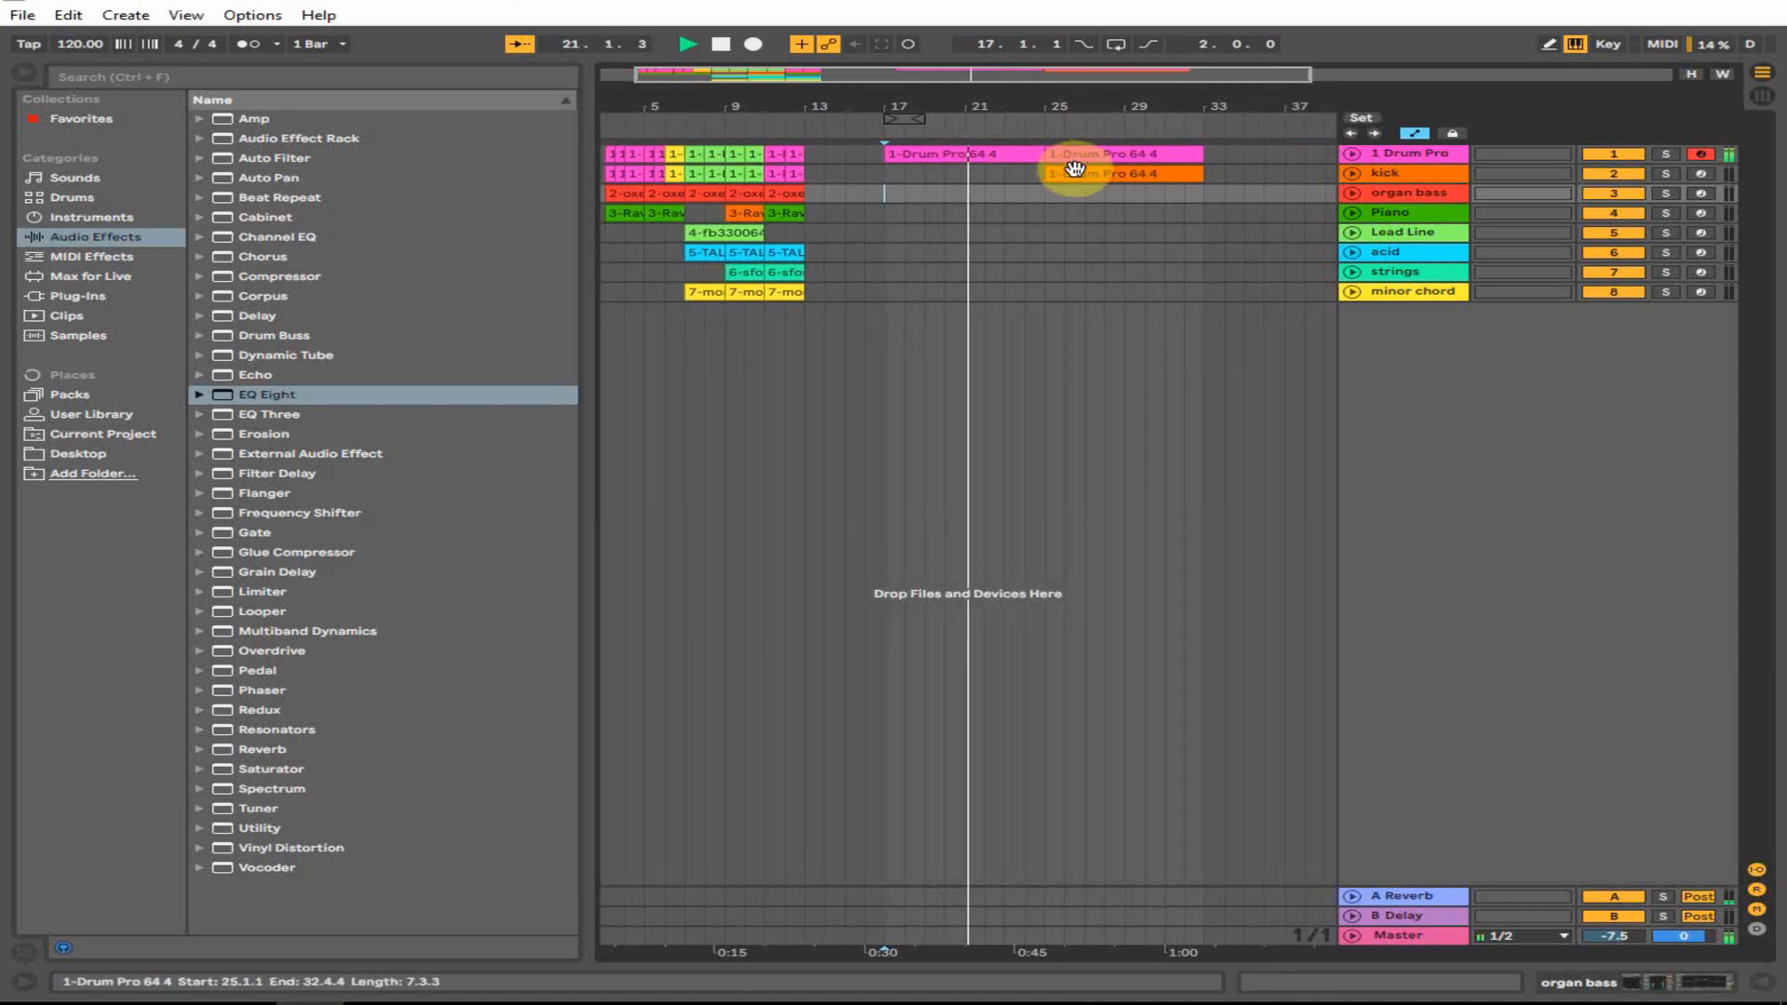
{"action": "left_click", "coordinate": [1044, 194]}
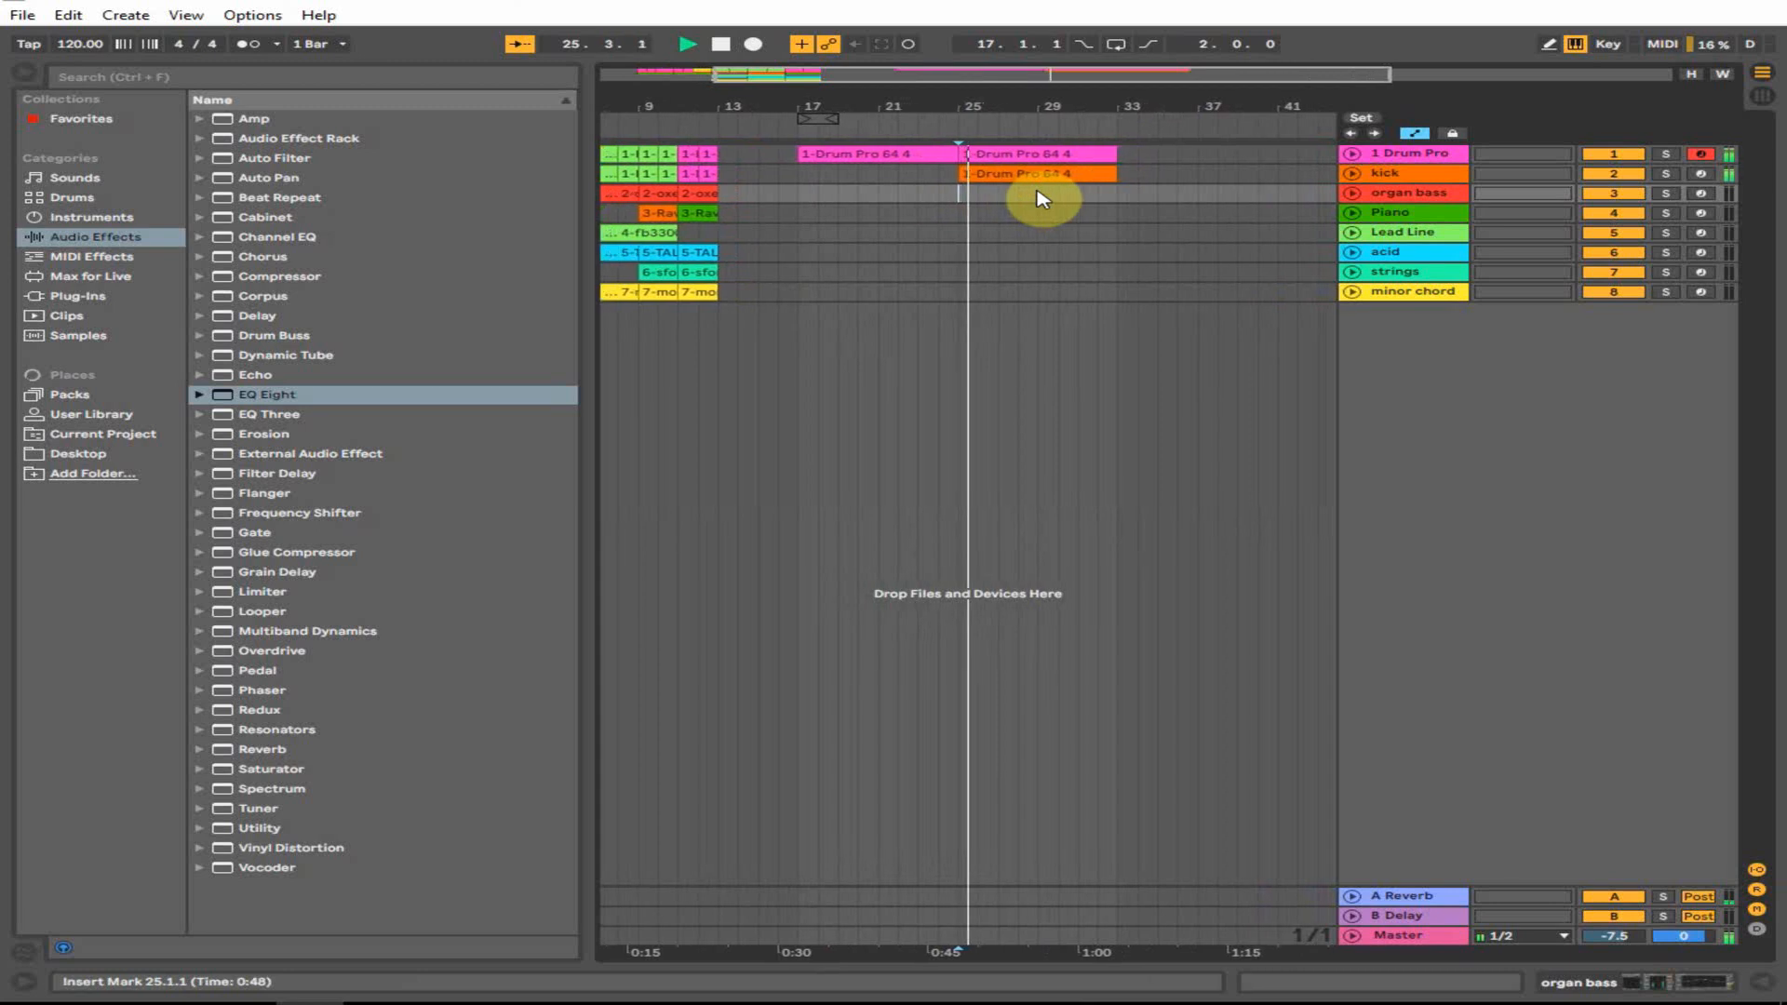
{"action": "key", "text": "space"}
{"action": "left_click_drag", "start_coordinate": [768, 100], "coordinate": [768, 73]}
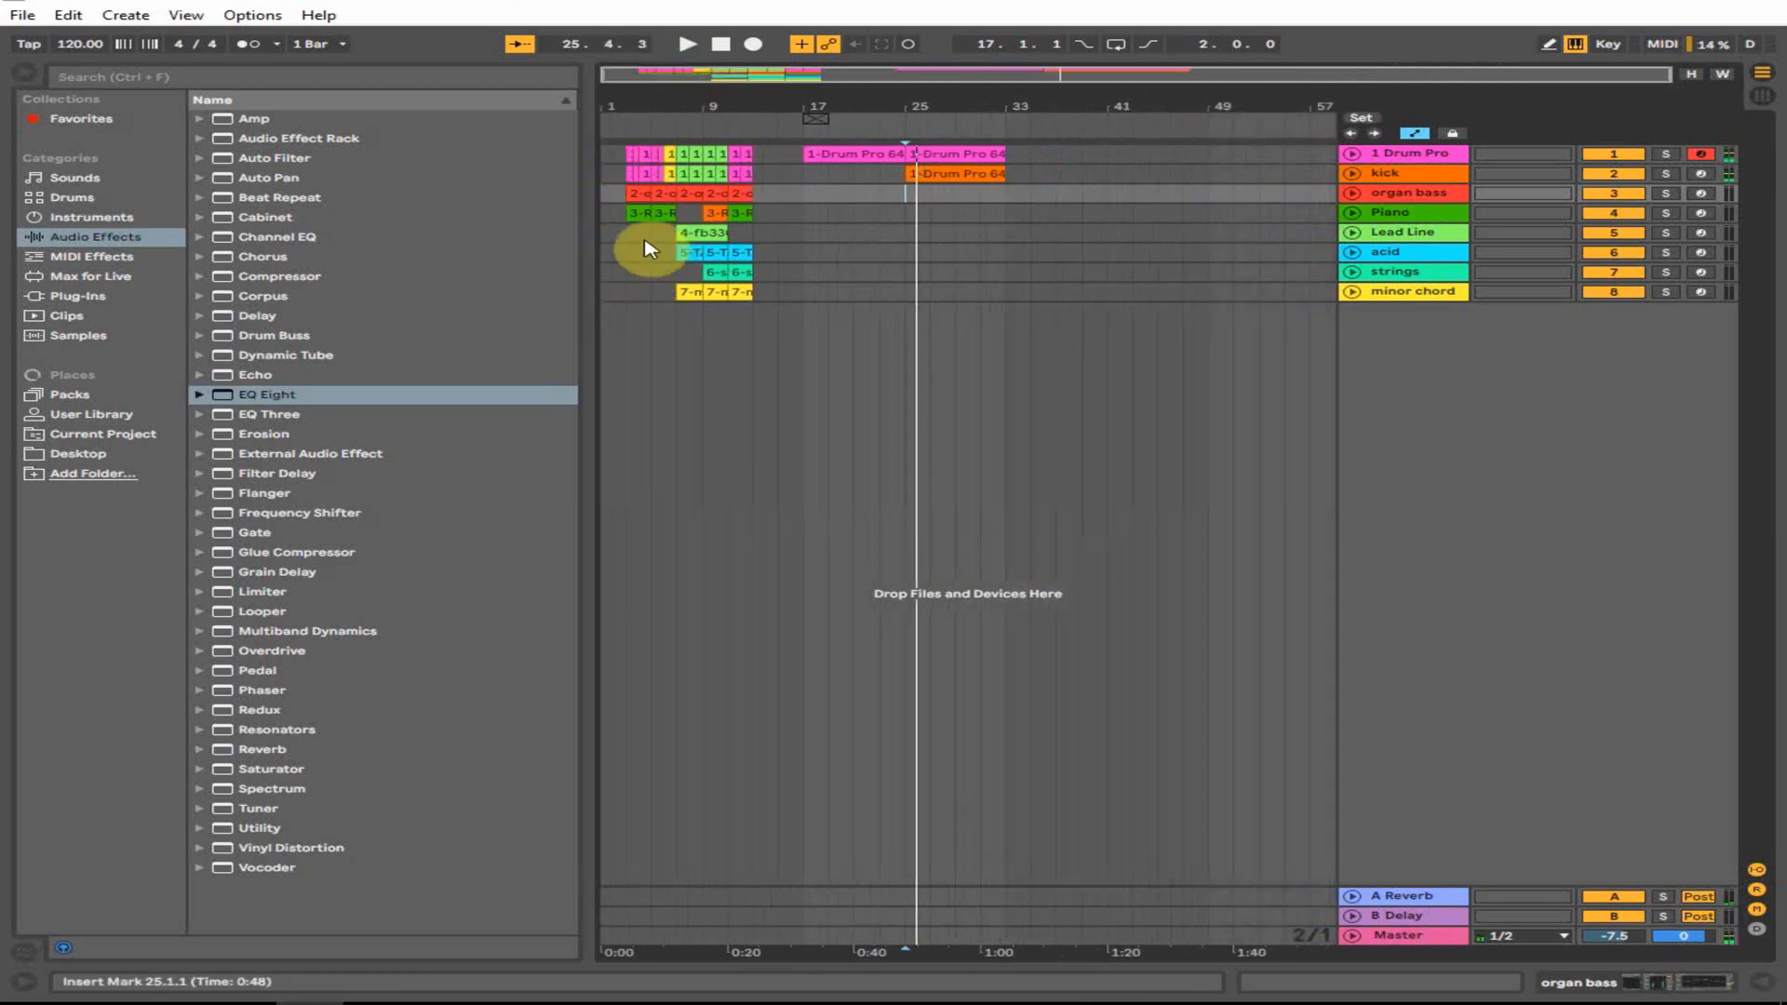
{"action": "left_click", "coordinate": [1702, 194]}
{"action": "left_click", "coordinate": [1448, 197]}
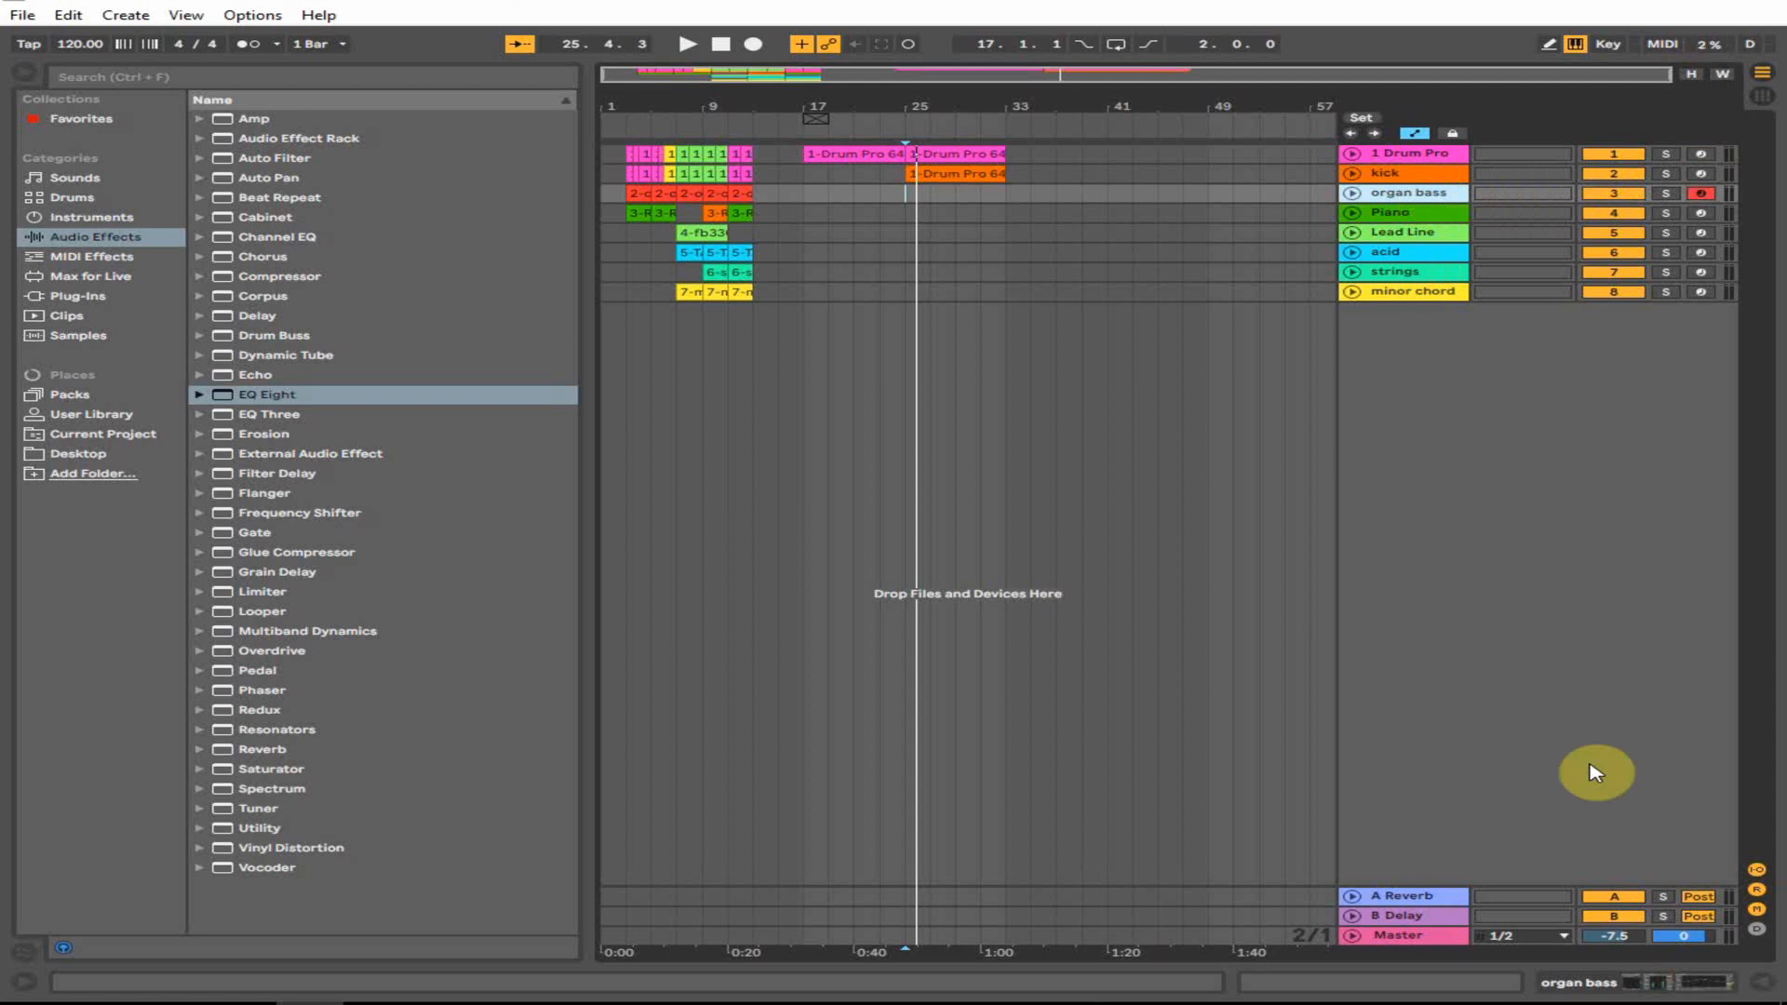
- Open organ bass's oxevst64 window, keep the Gypsy Organ program, test a note, then close it
{"action": "left_click", "coordinate": [1652, 983]}
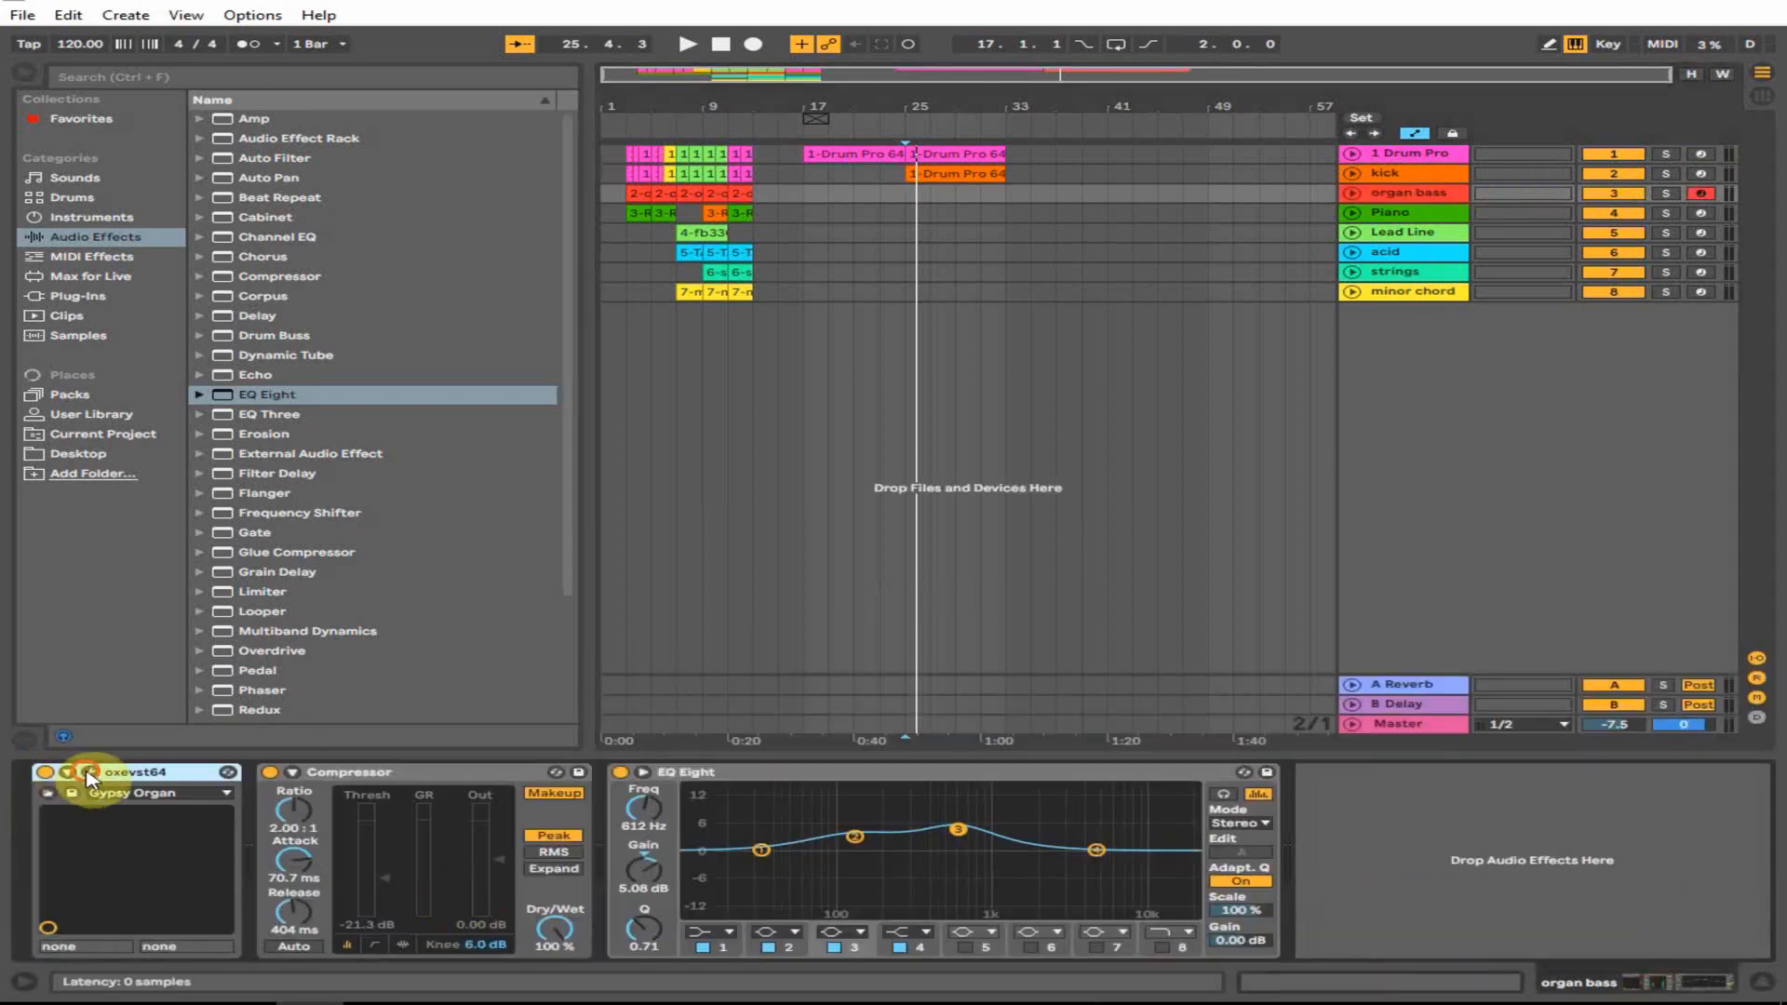
{"action": "left_click", "coordinate": [89, 773]}
{"action": "left_click", "coordinate": [485, 175]}
{"action": "left_click_drag", "start_coordinate": [518, 181], "coordinate": [713, 156]}
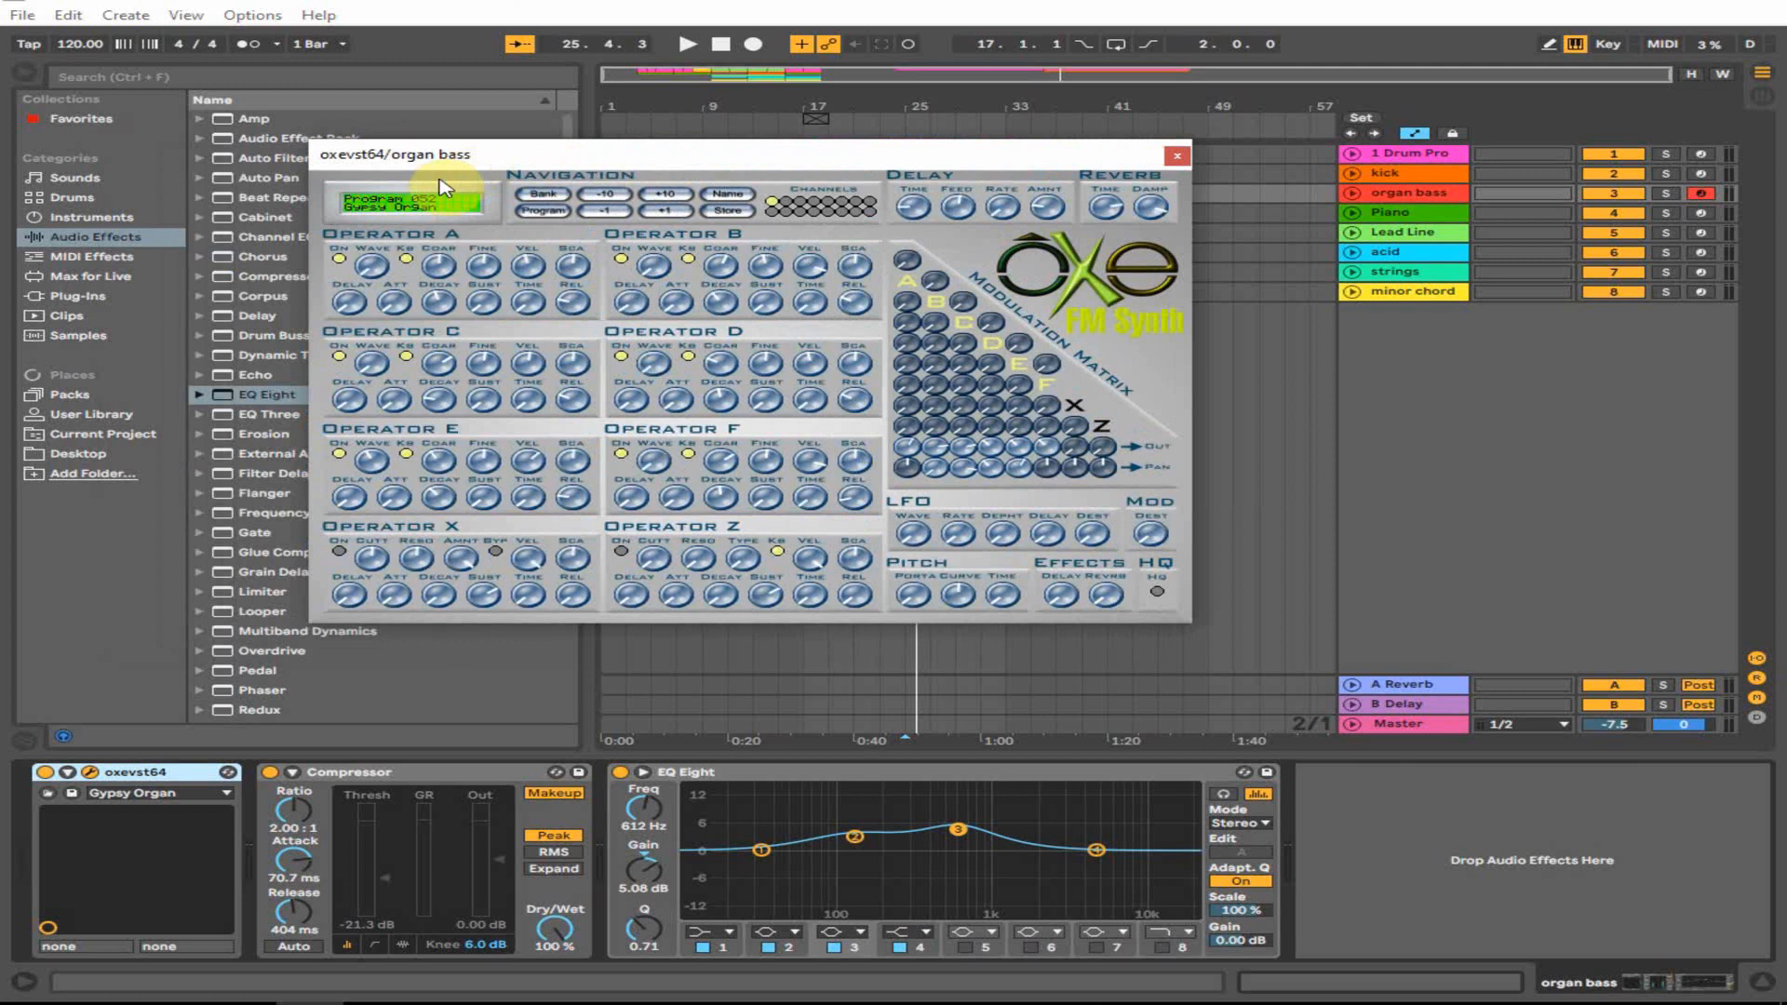
{"action": "left_click", "coordinate": [146, 795]}
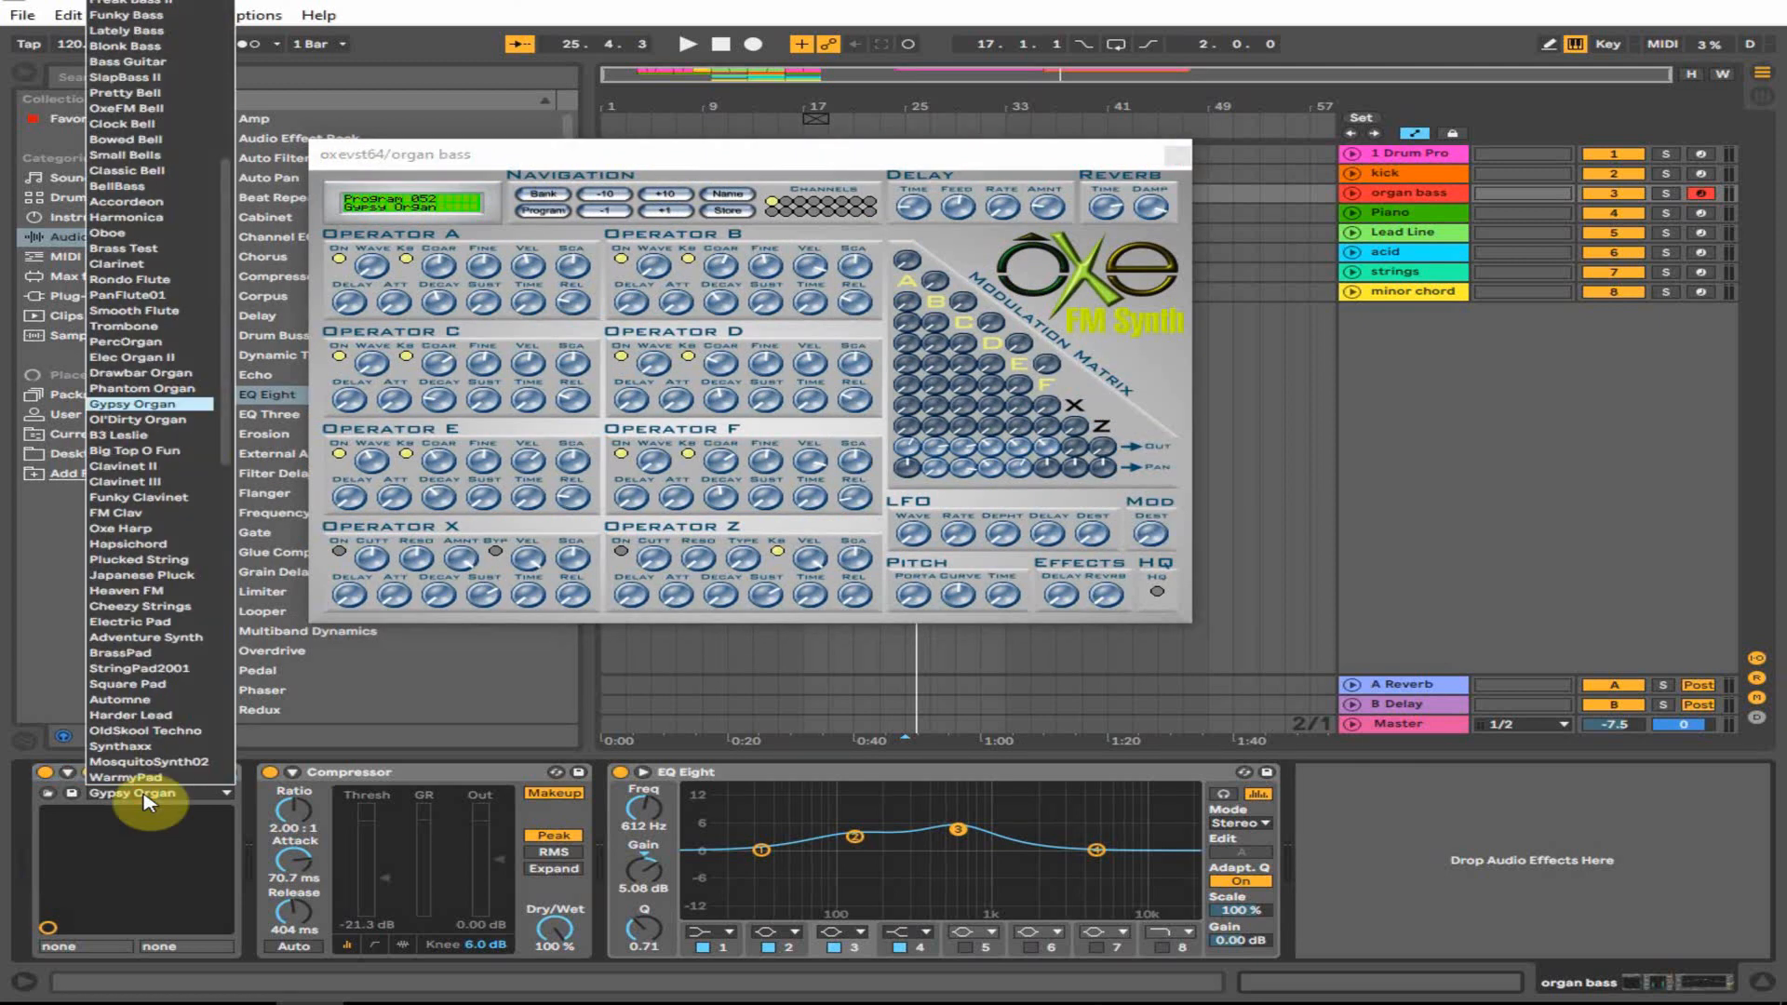
{"action": "left_click", "coordinate": [153, 403]}
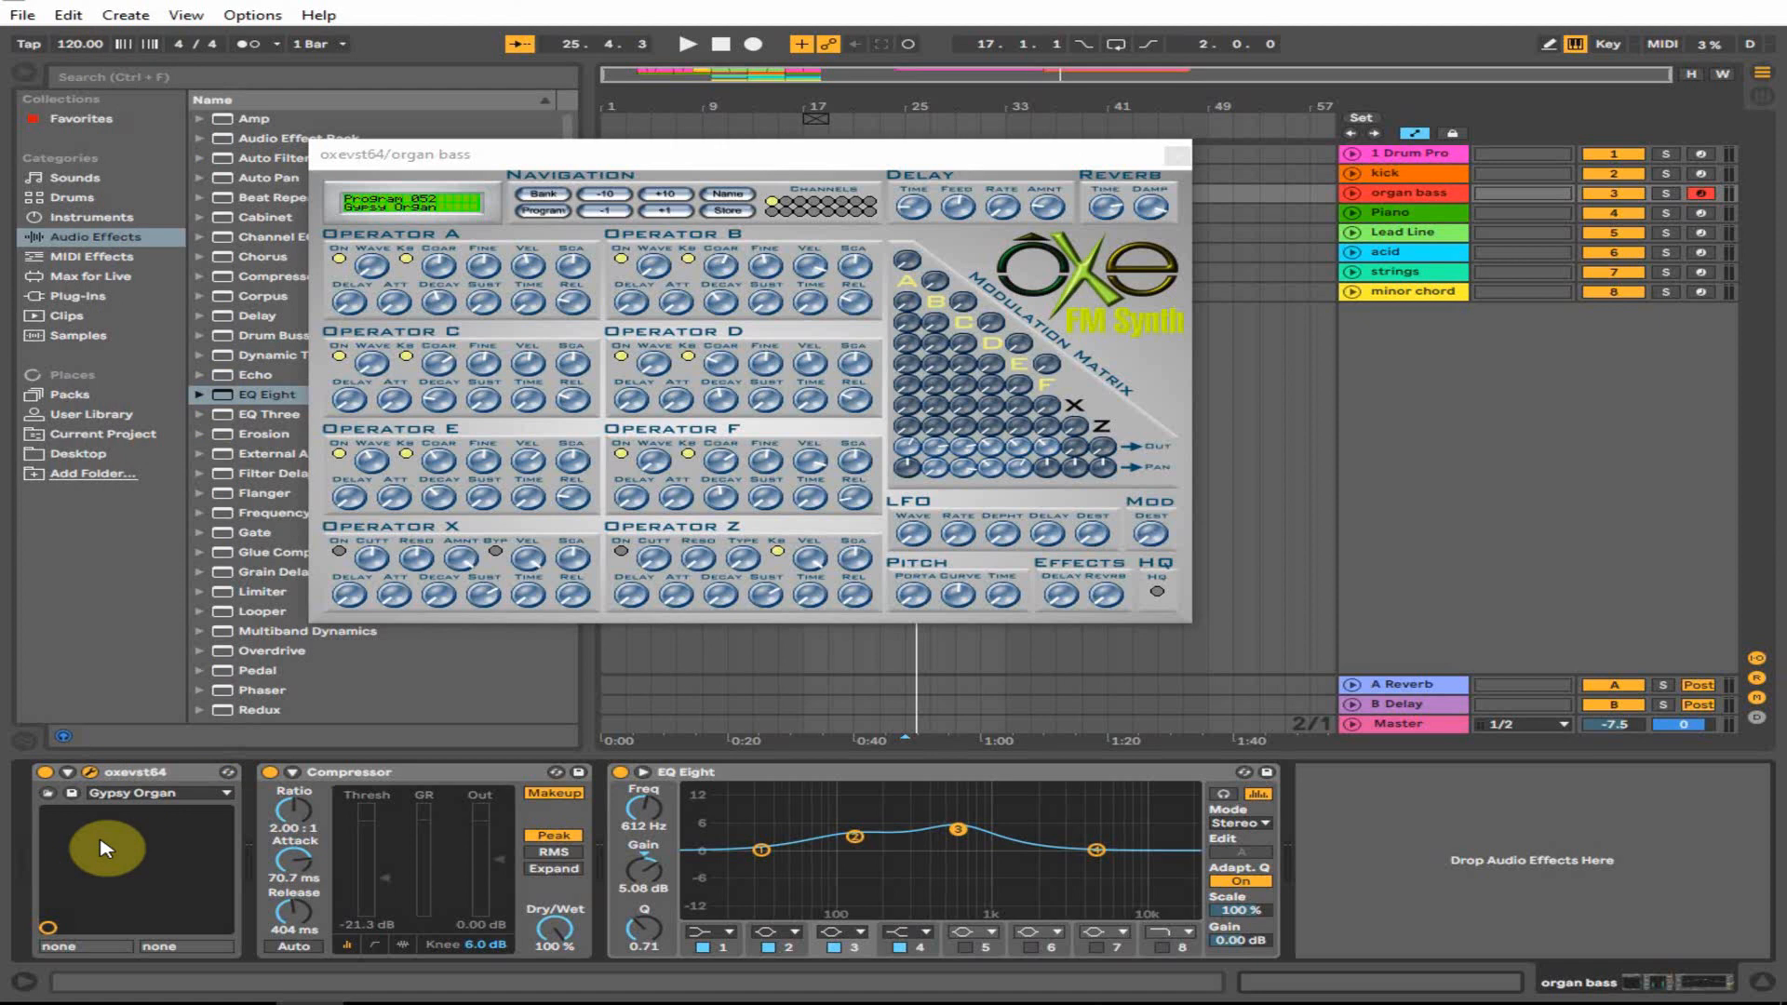
{"action": "key", "text": "a"}
{"action": "key", "text": "a"}
{"action": "key", "text": "a"}
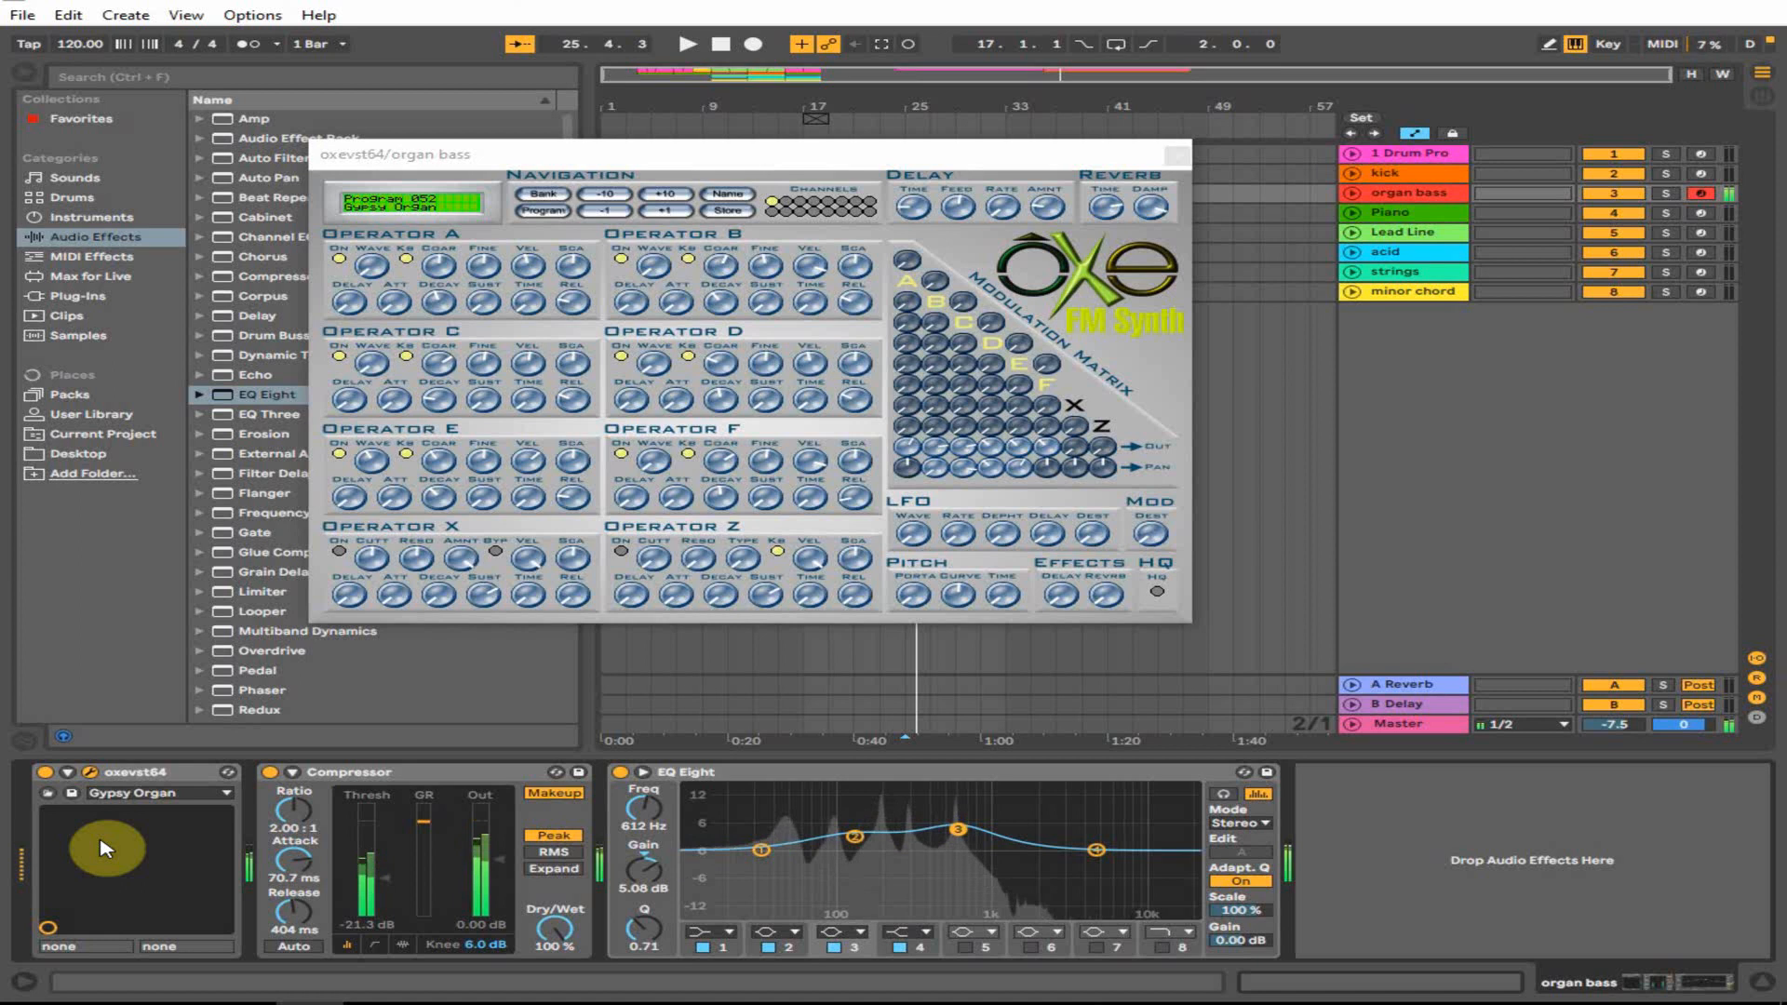
{"action": "left_click", "coordinate": [1174, 159]}
- Set the start point at bar 25 on organ bass, play briefly, and audition a note
{"action": "left_click", "coordinate": [899, 192]}
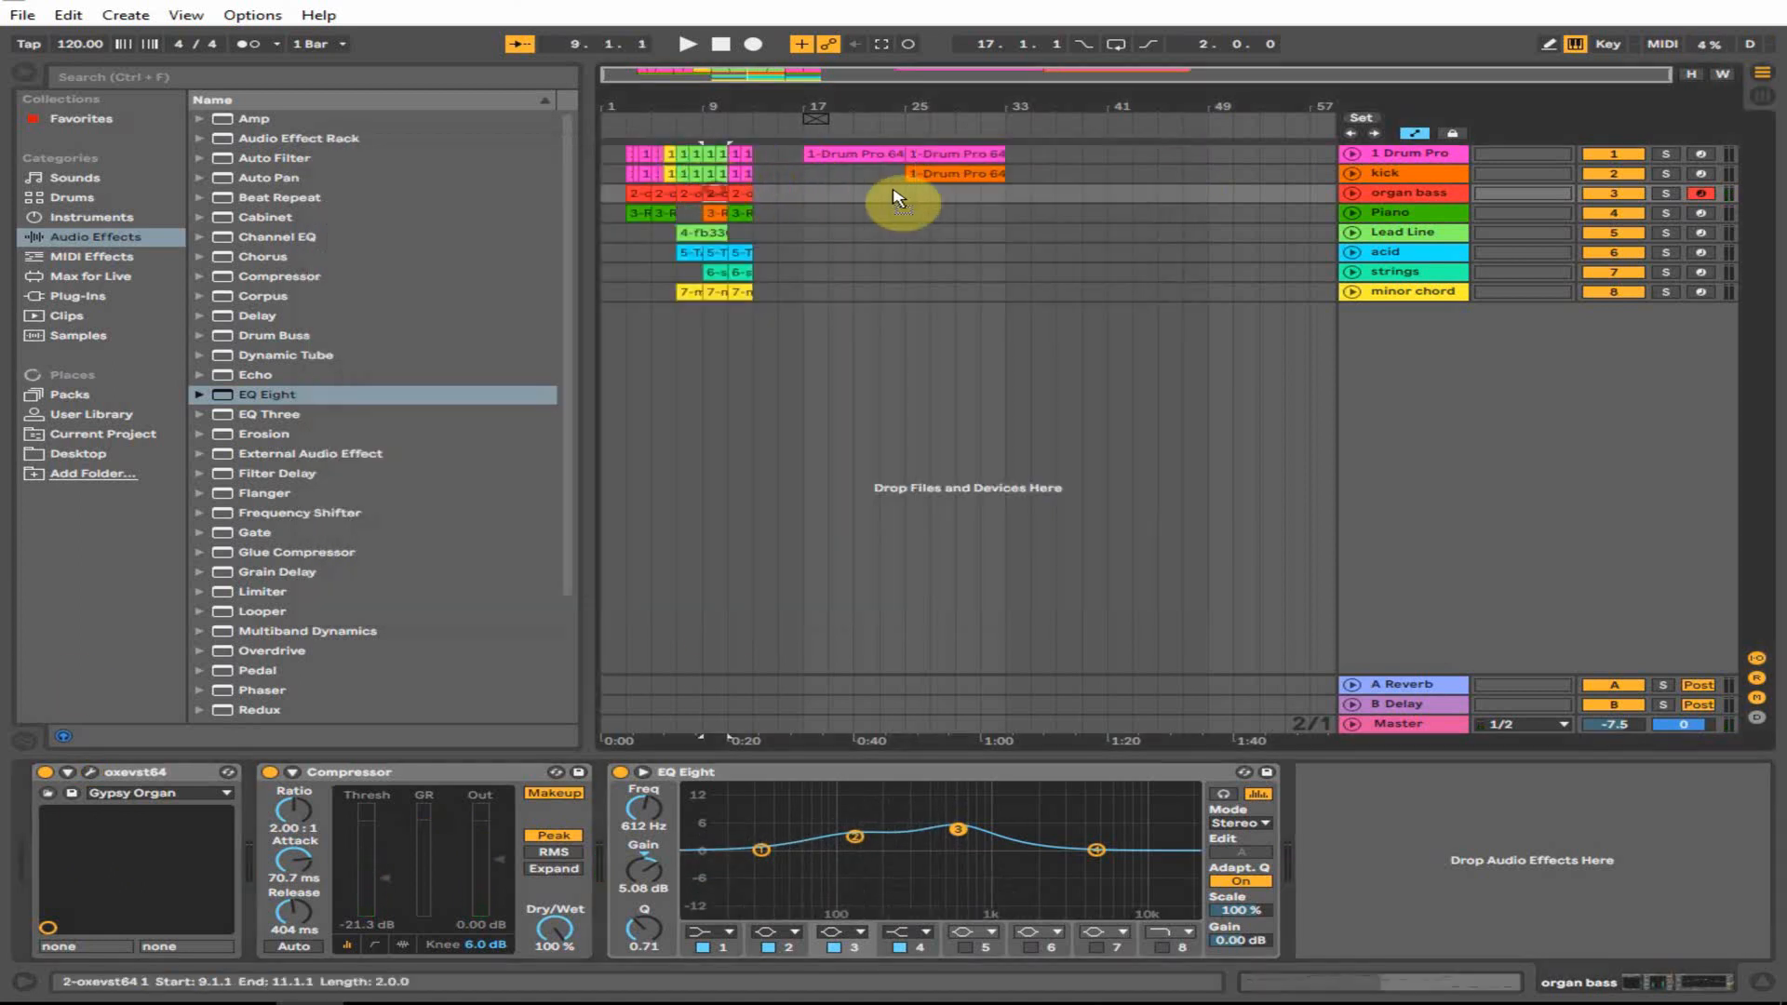
{"action": "key", "text": "space"}
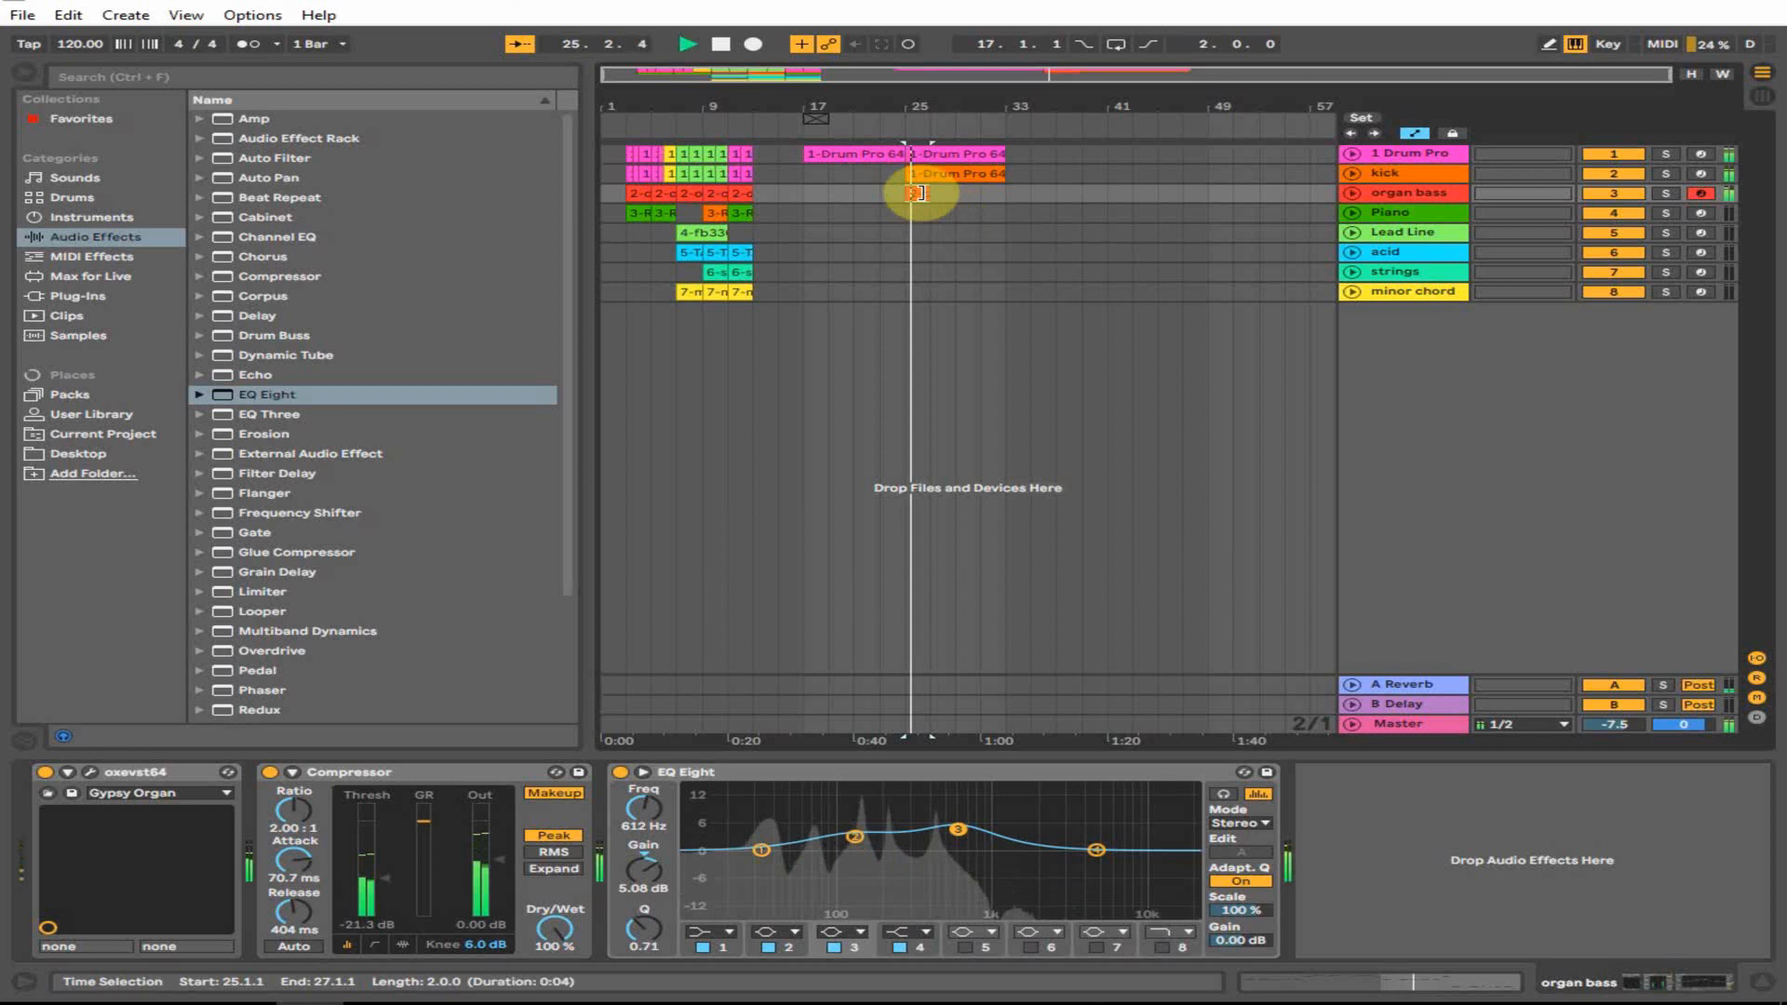
{"action": "key", "text": "space"}
{"action": "left_click", "coordinate": [923, 193]}
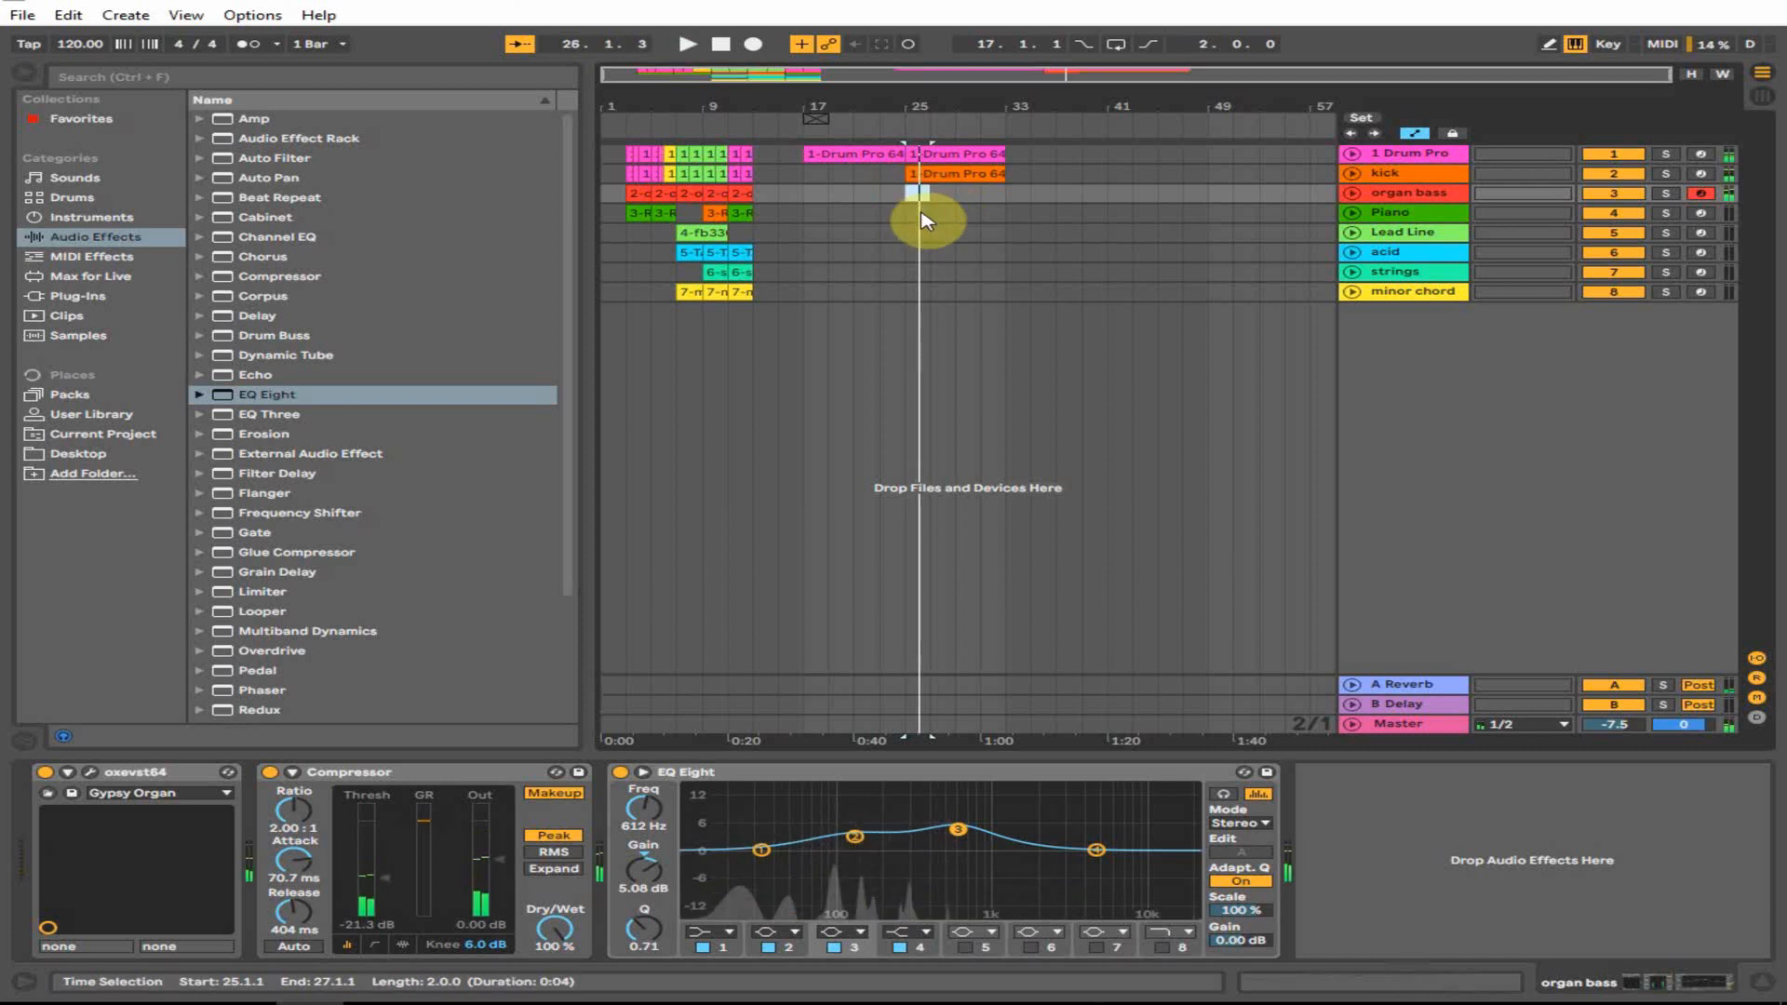
{"action": "key", "text": "s"}
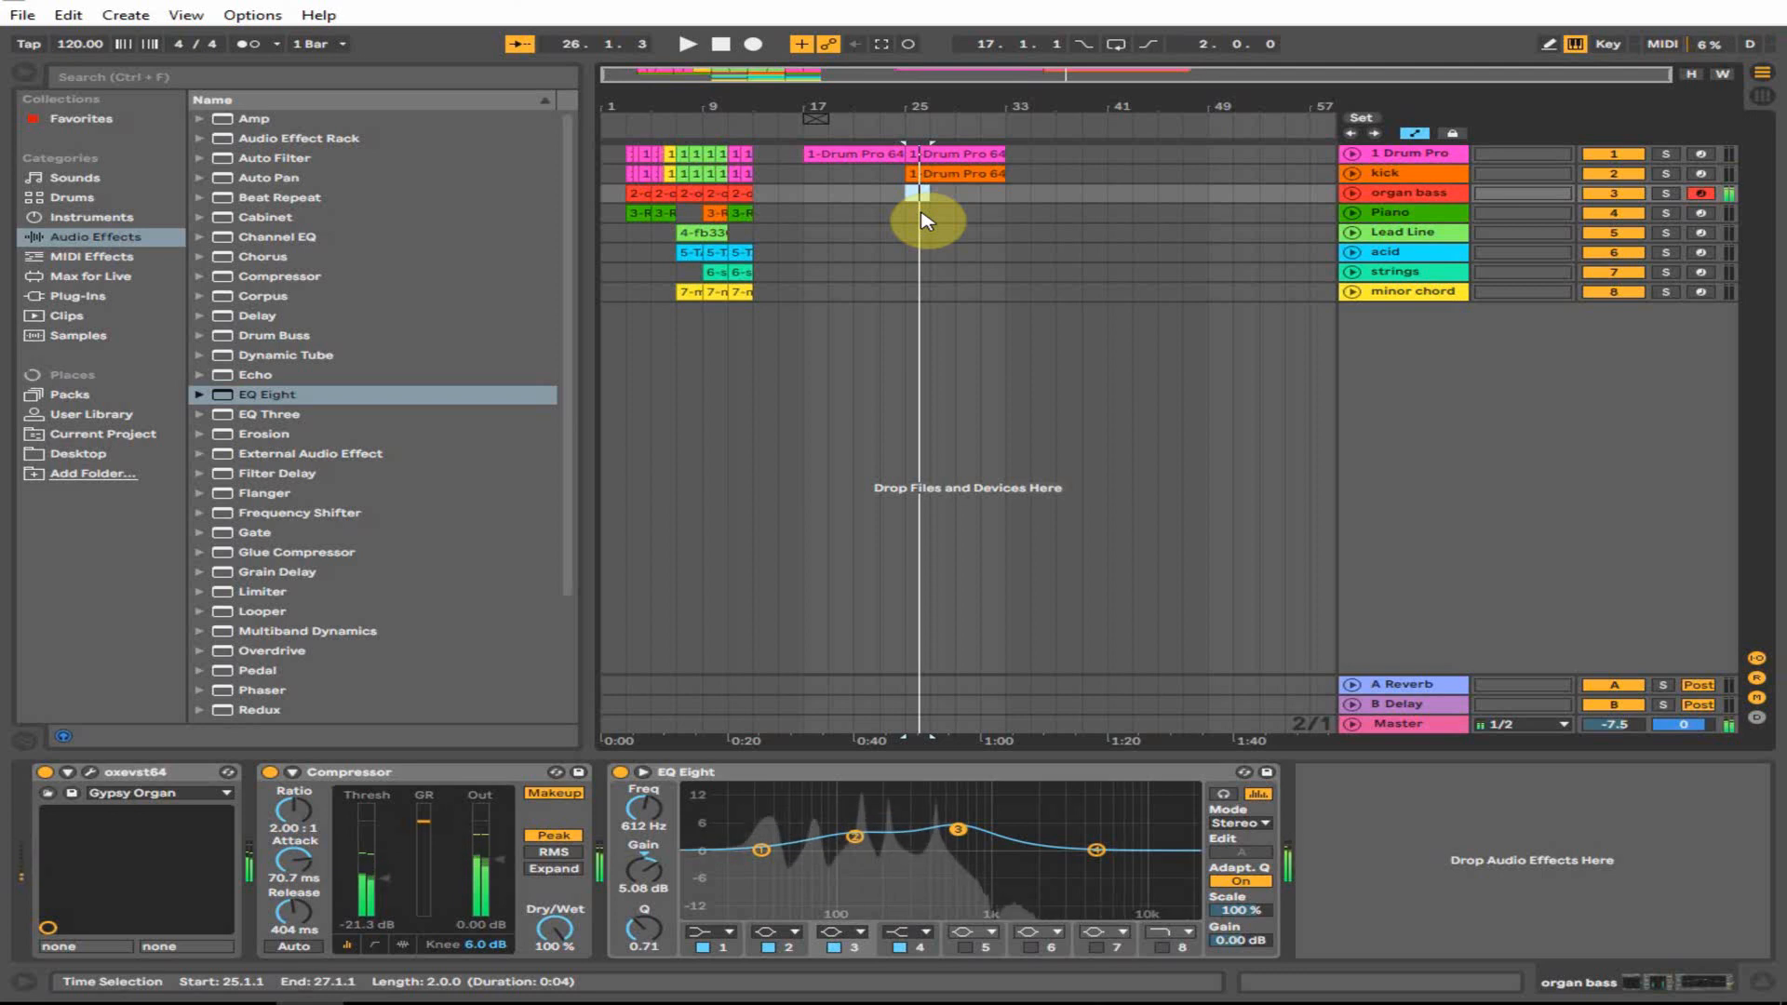
- Record the organ bass part from bar 25 and open the new clip's notes
{"action": "left_click", "coordinate": [752, 44]}
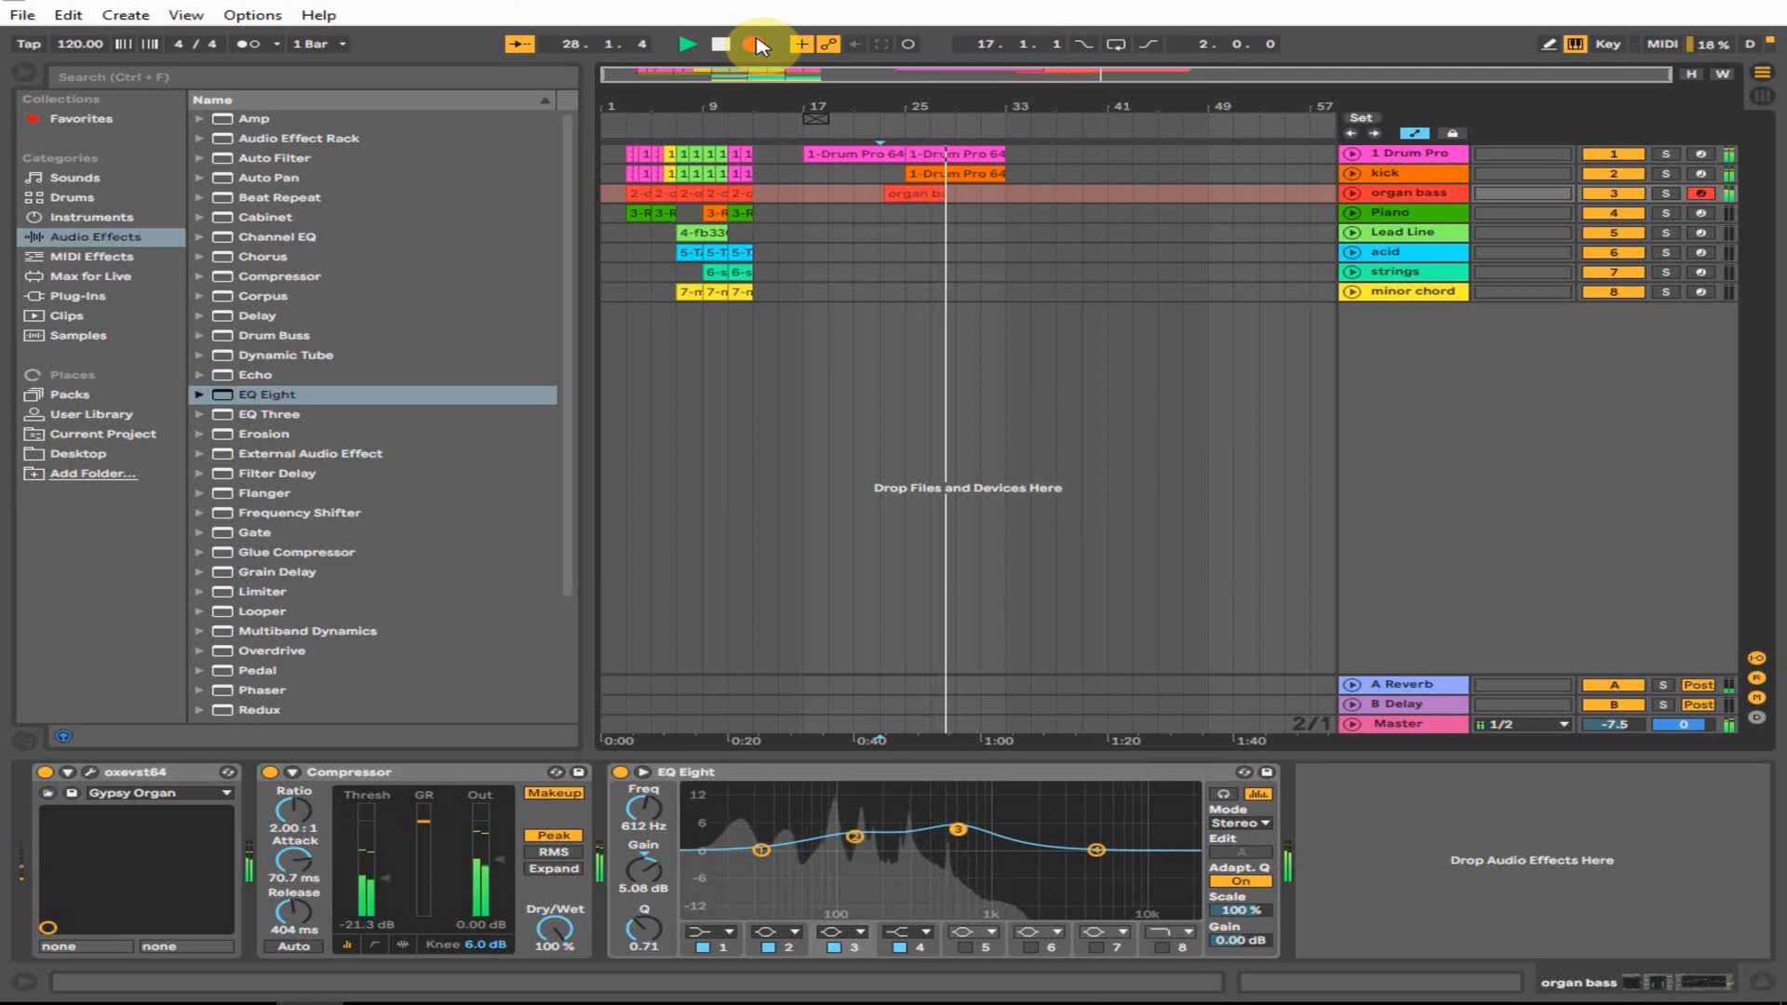
{"action": "key", "text": "space"}
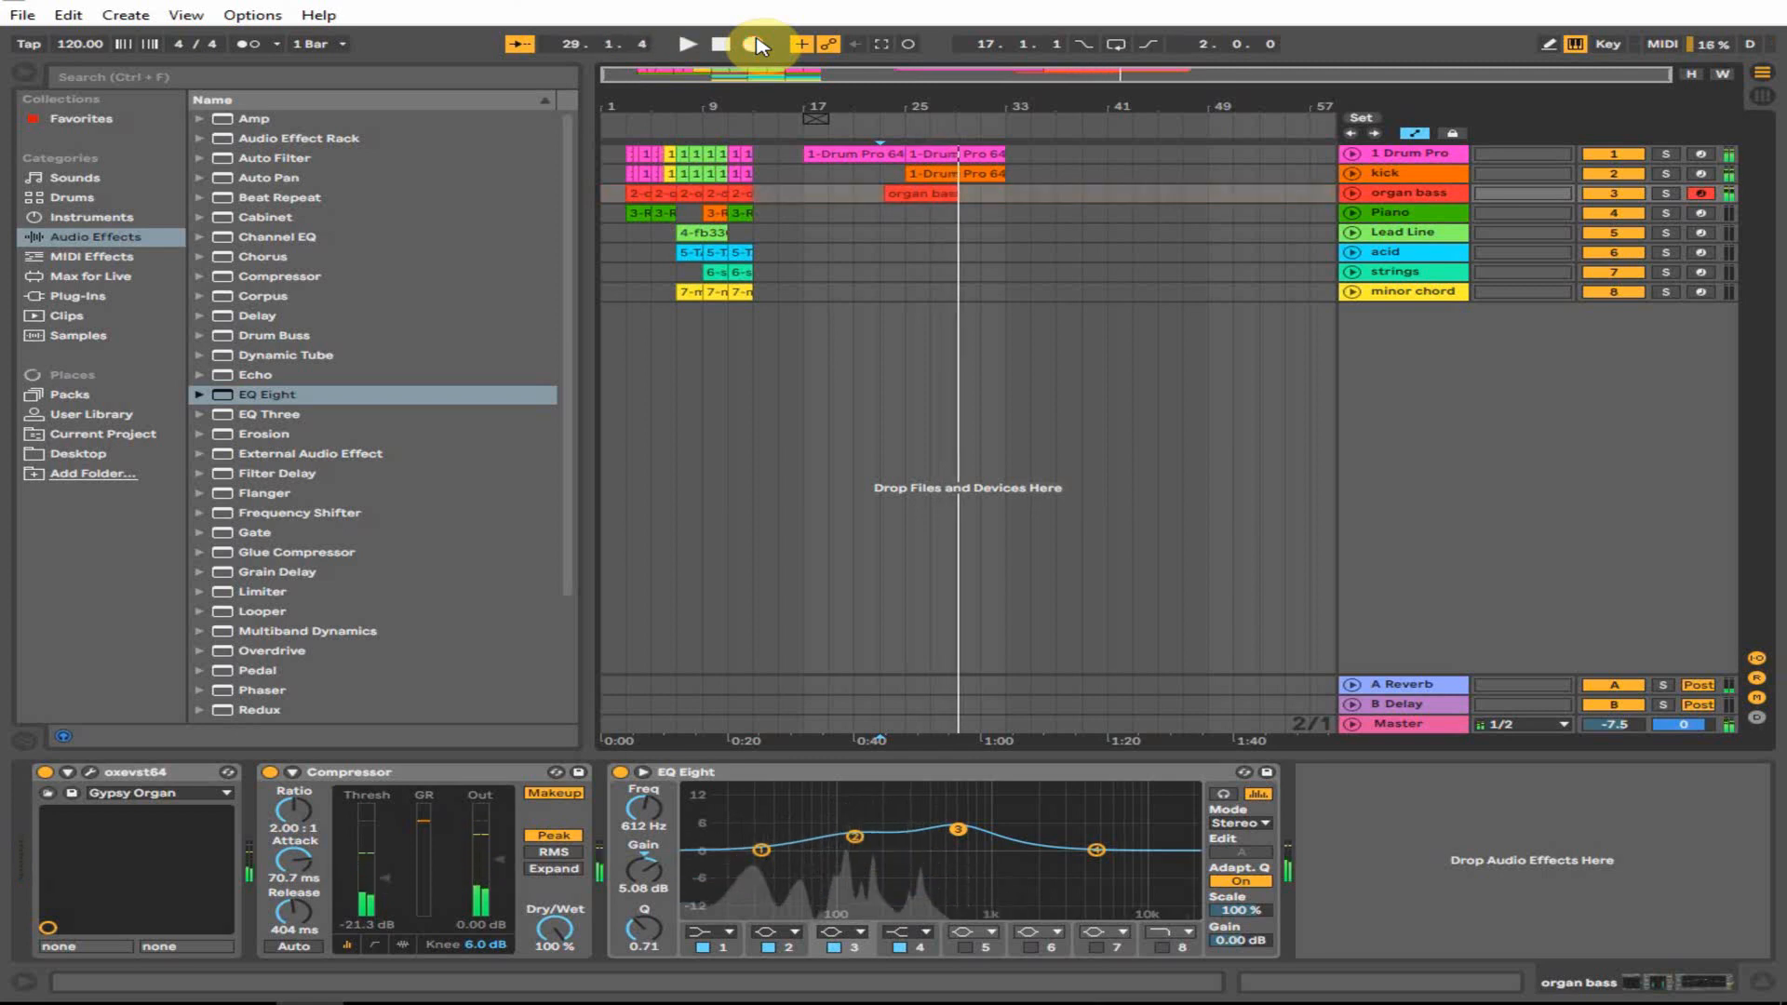
{"action": "left_click", "coordinate": [930, 191]}
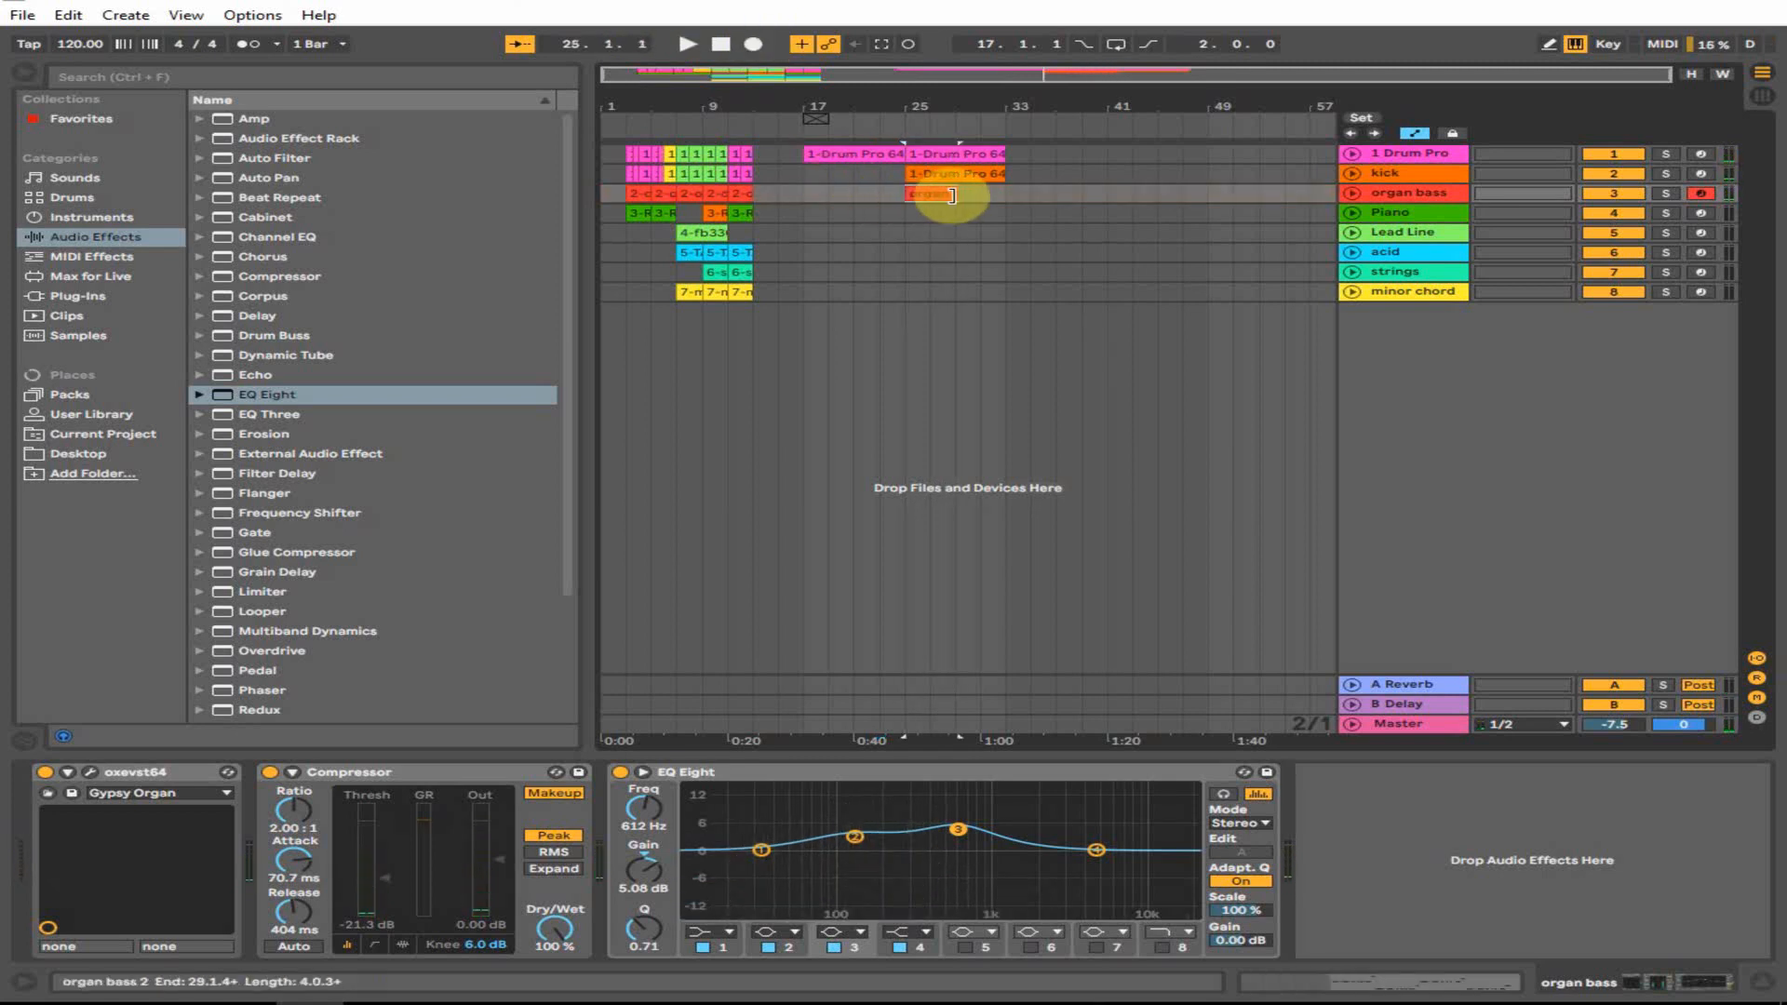
{"action": "double_click", "coordinate": [926, 191]}
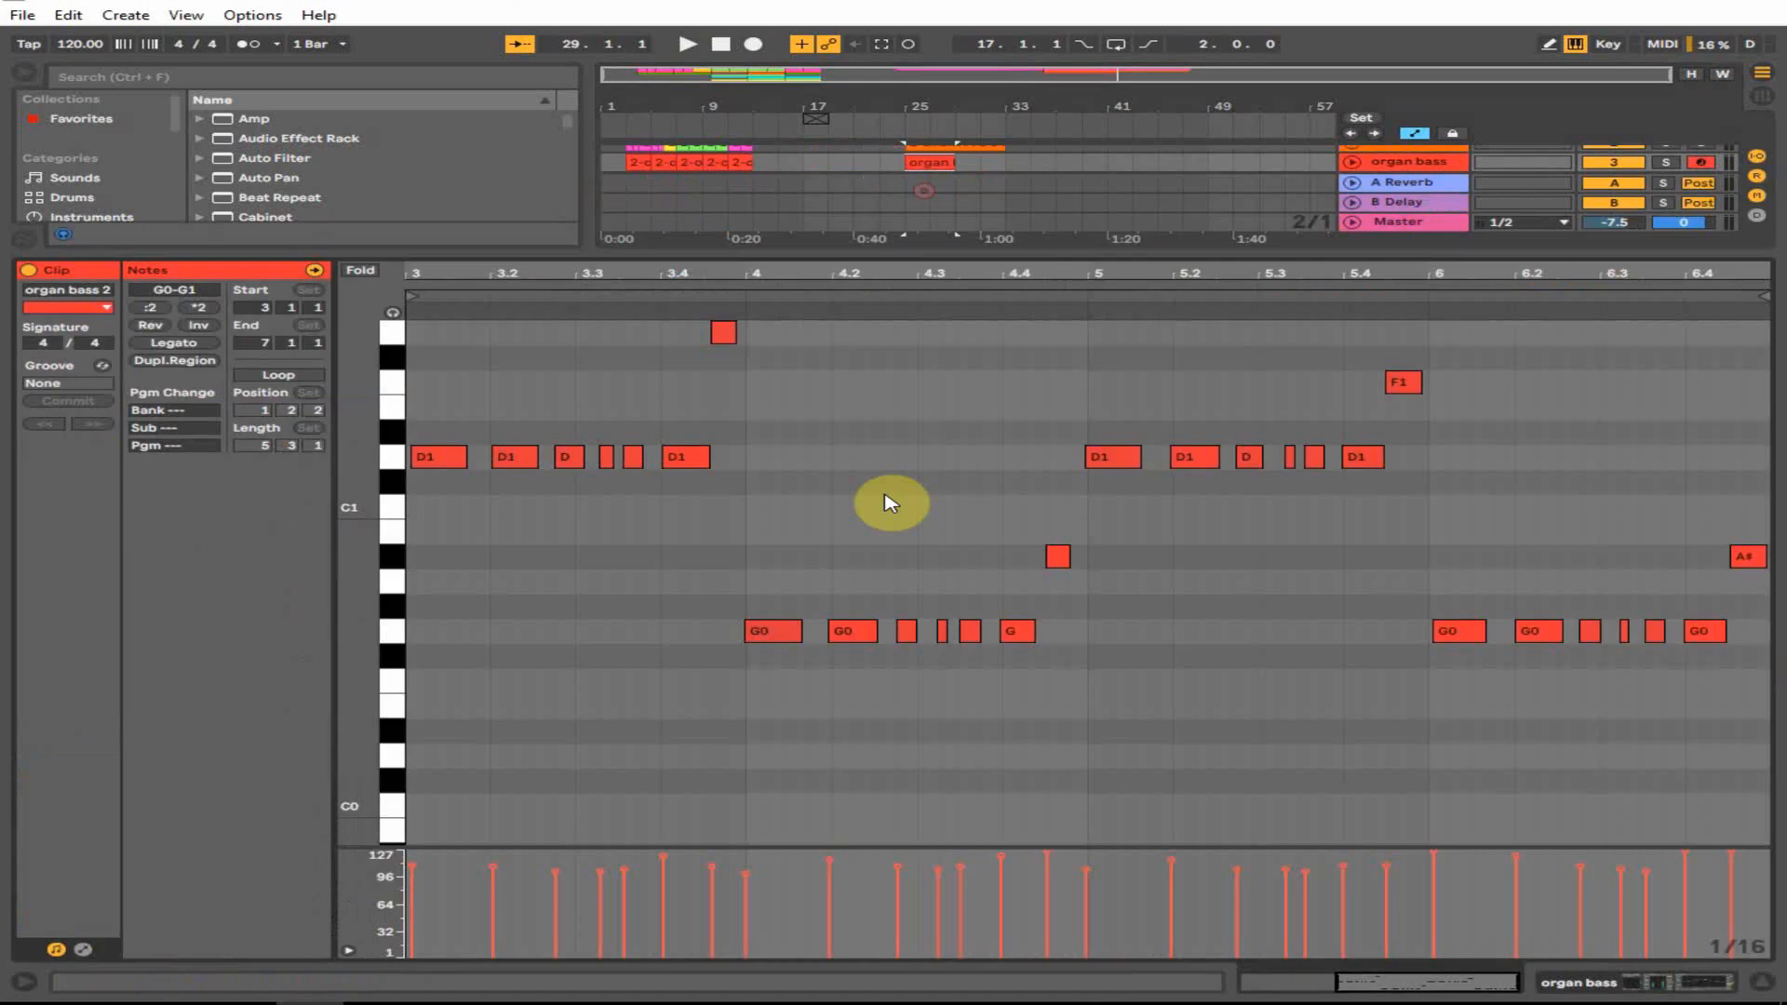
- Lower the high note to F1 and play the clip to check the F1 notes
{"action": "left_click", "coordinate": [725, 327]}
{"action": "left_click_drag", "start_coordinate": [727, 335], "coordinate": [731, 385]}
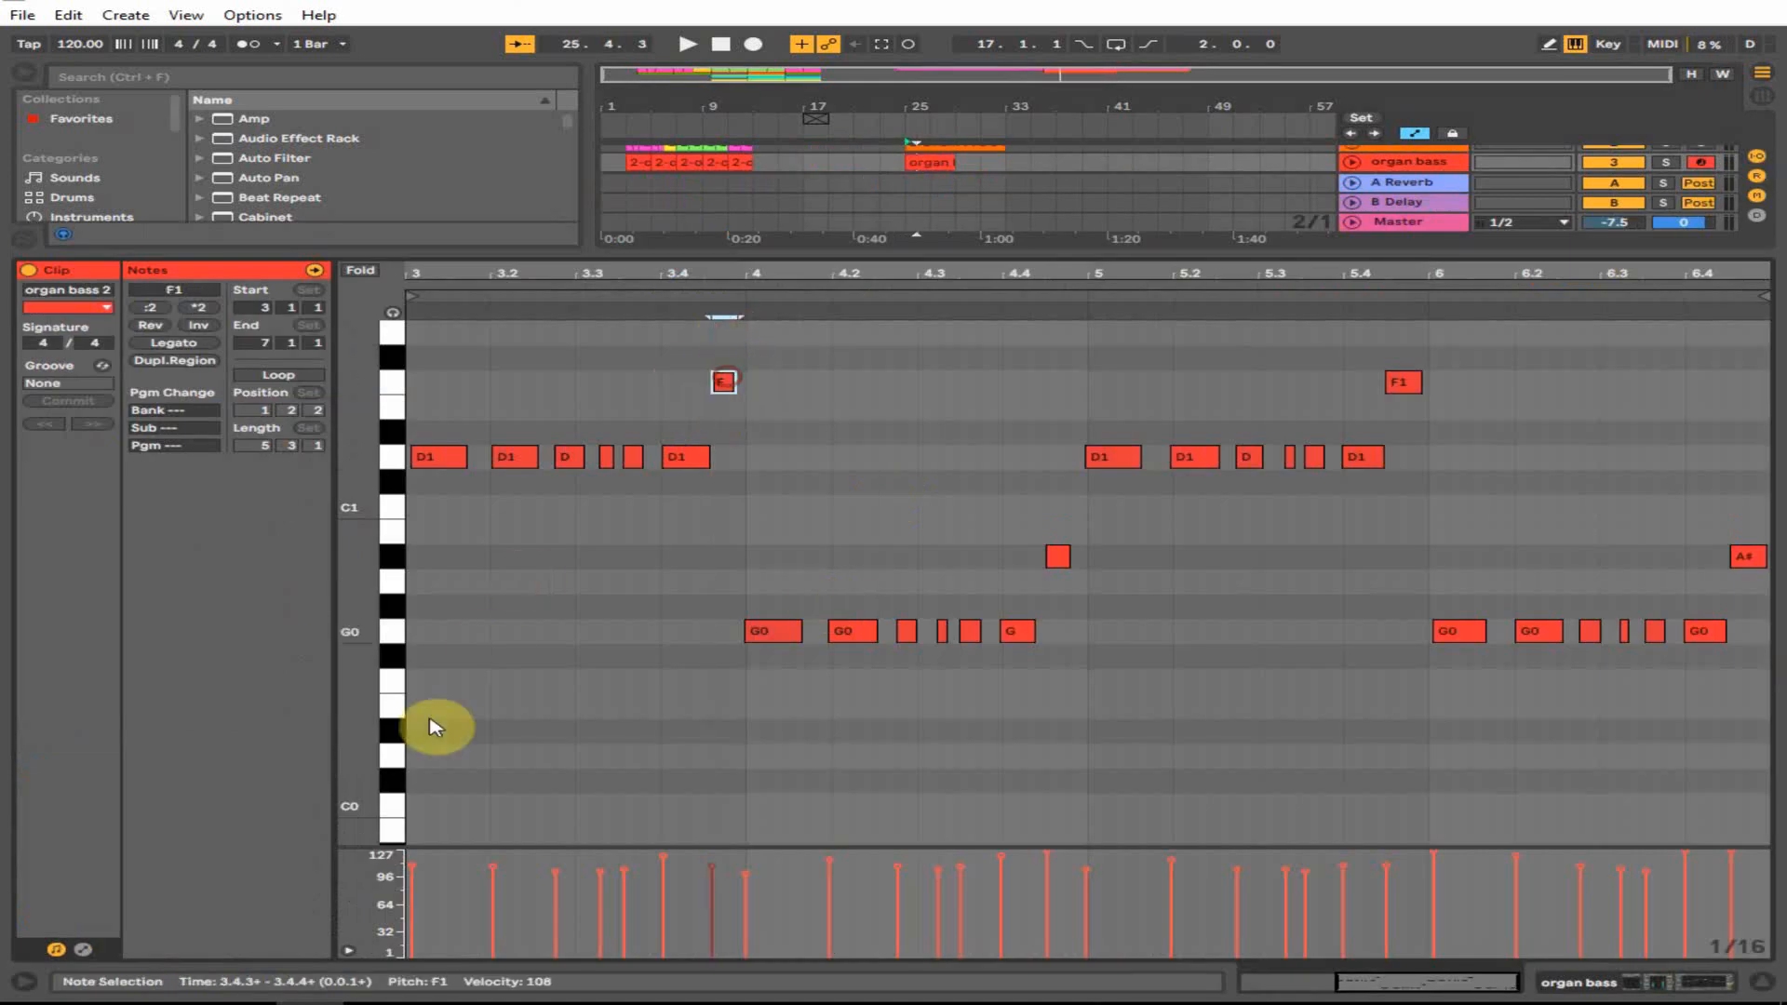
{"action": "left_click", "coordinate": [418, 780]}
{"action": "key", "text": "ctrl+a"}
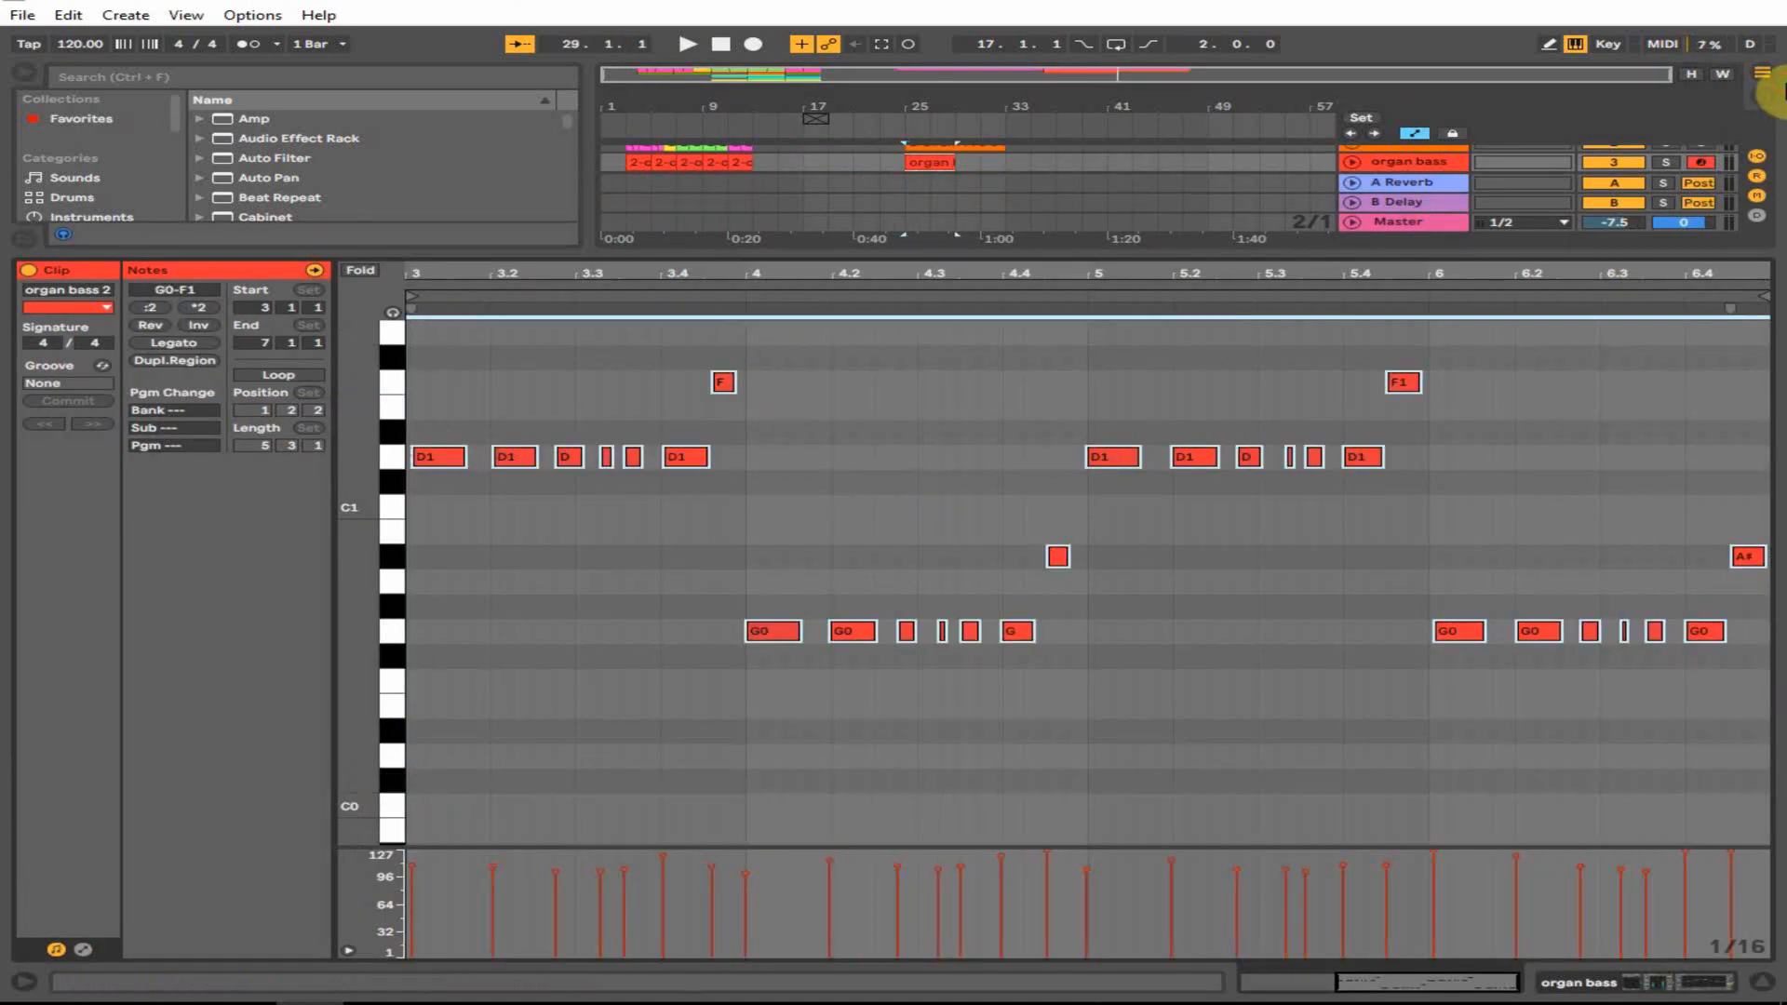
{"action": "key", "text": "space"}
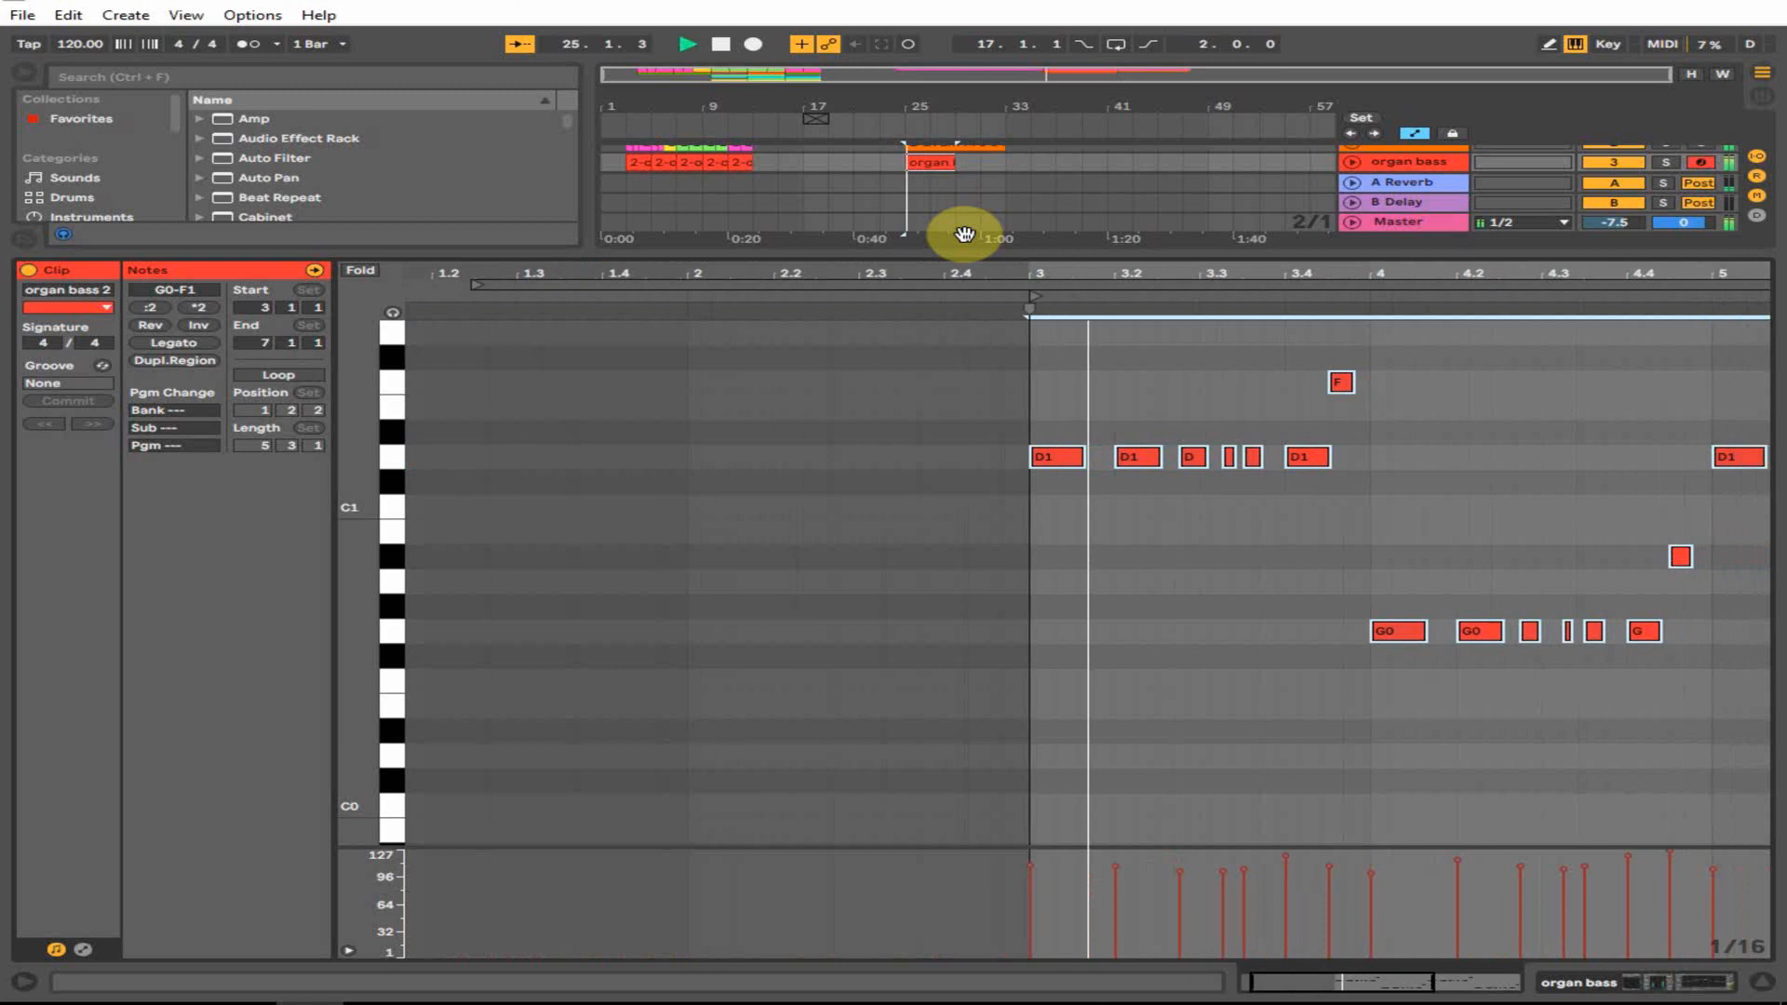
{"action": "left_click", "coordinate": [1125, 635]}
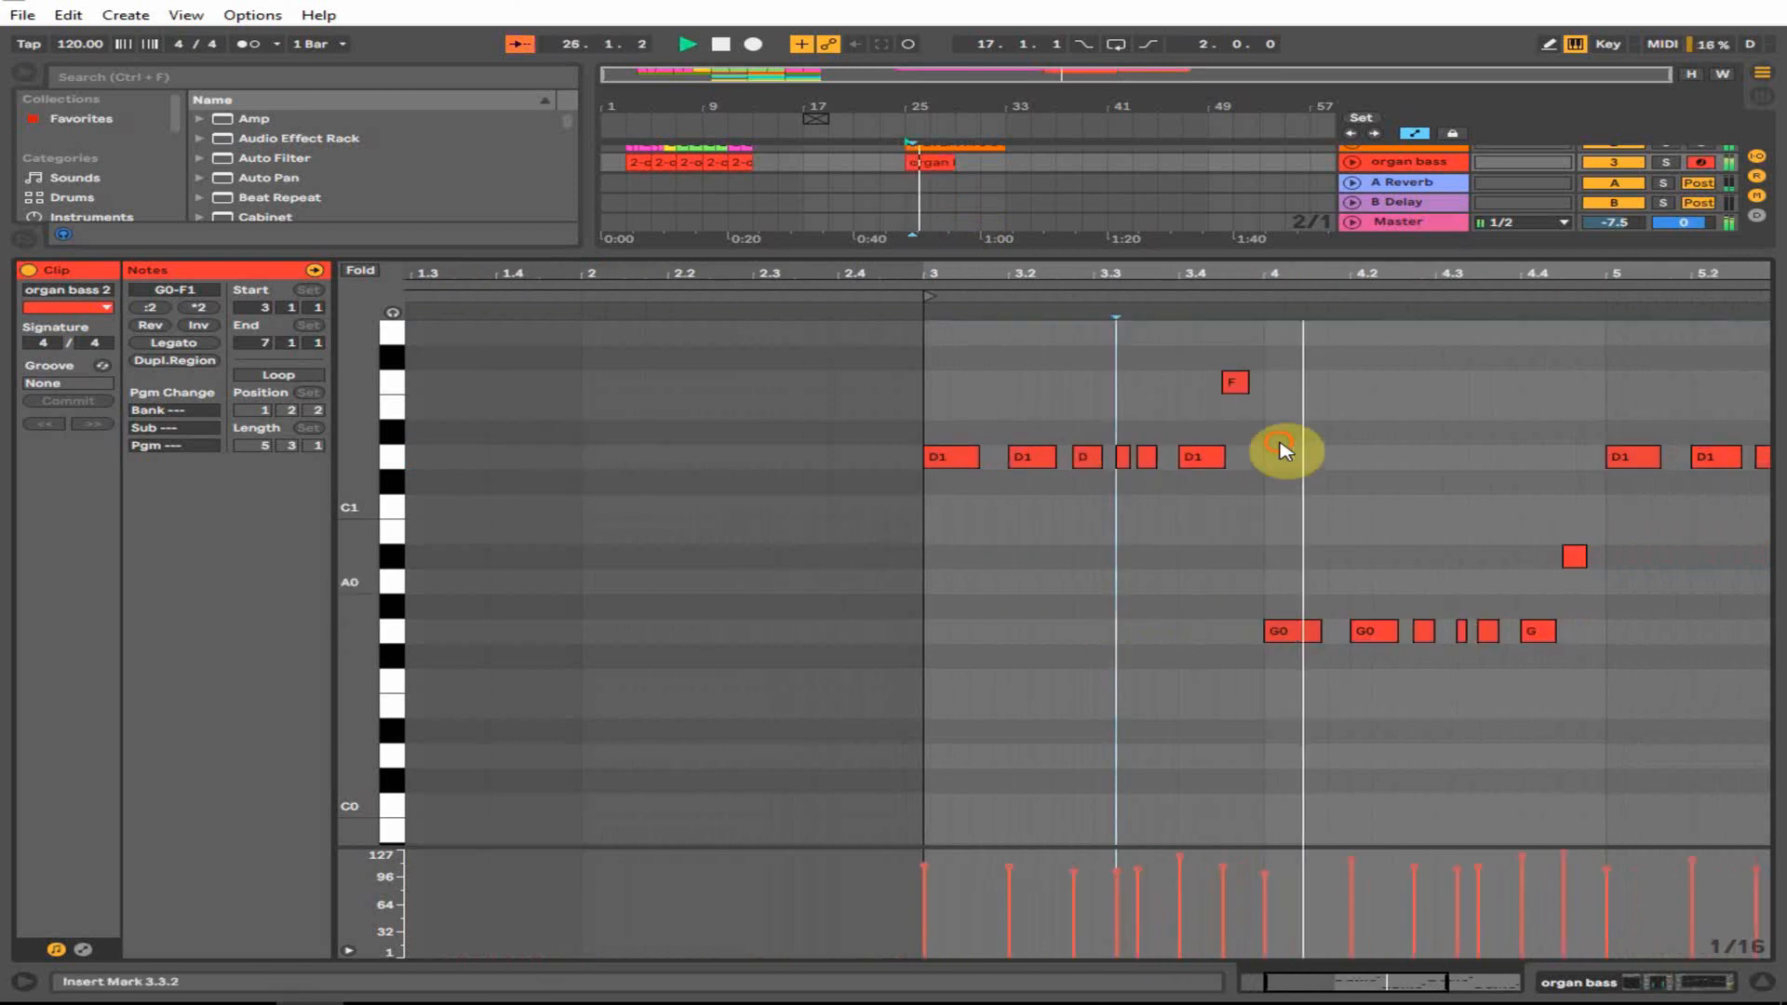
{"action": "left_click", "coordinate": [1236, 382]}
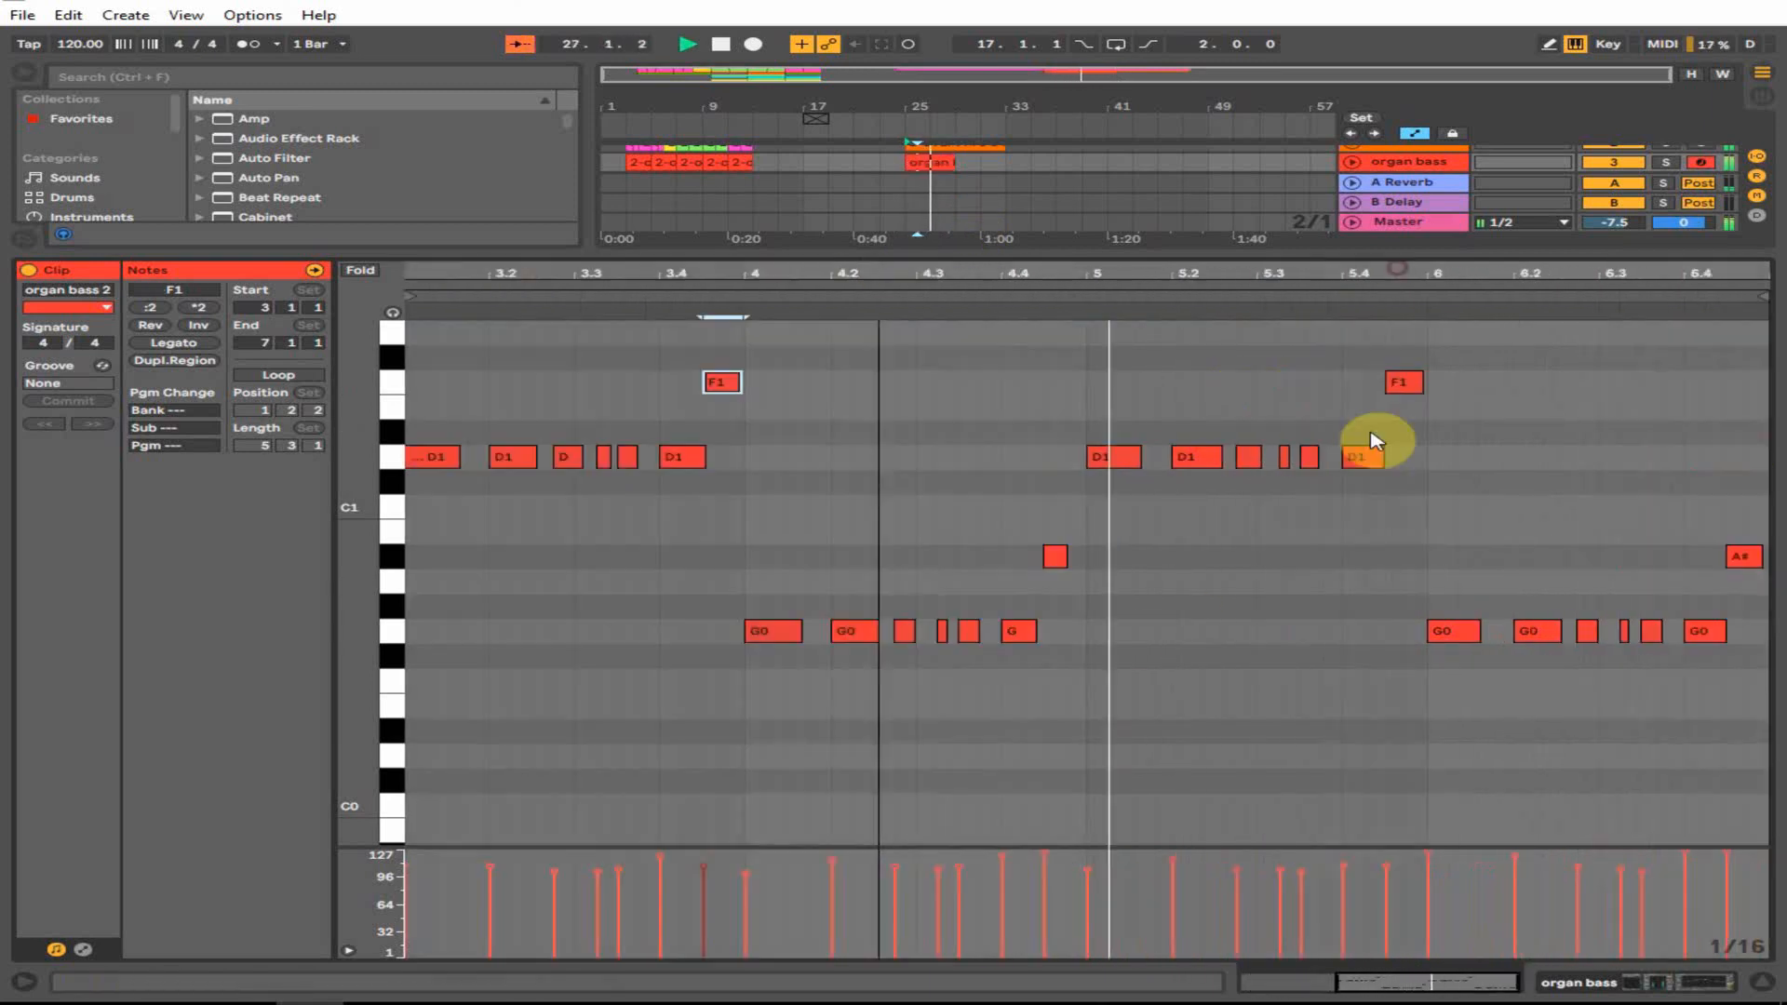
{"action": "left_click", "coordinate": [1405, 383]}
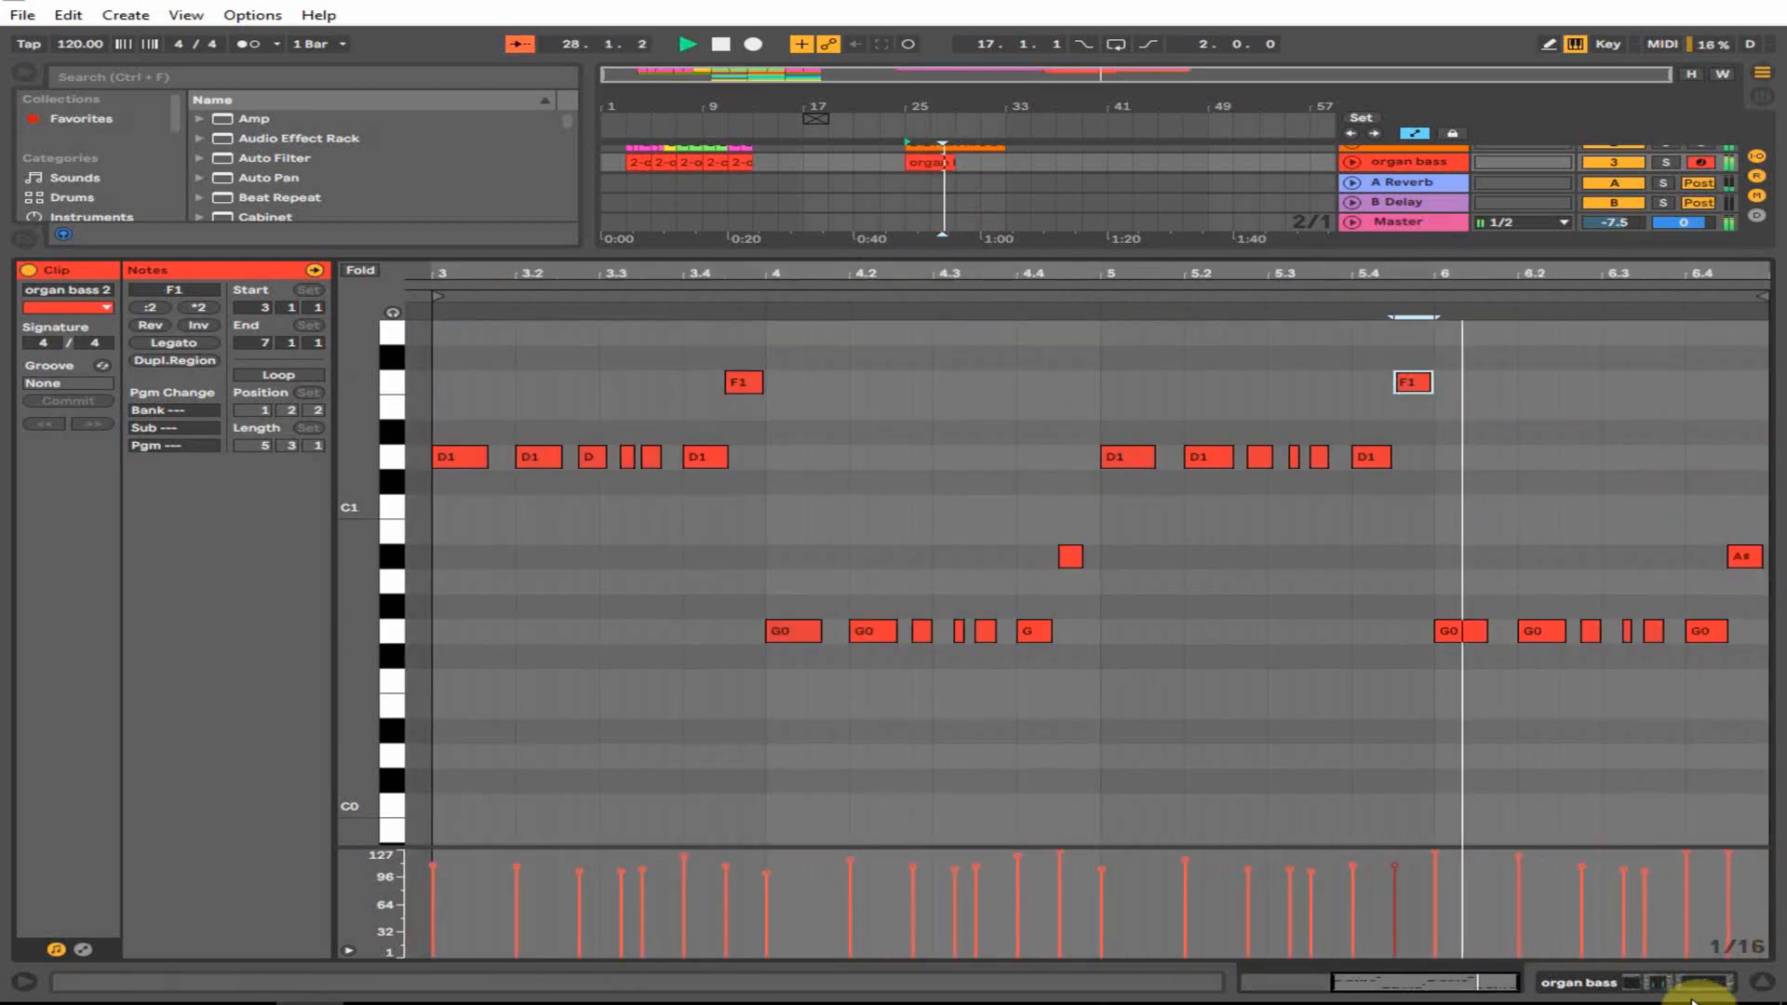
- Replay the organ bass 2 clip from bar 27 with its note editor reopened
{"action": "left_click", "coordinate": [1761, 983]}
{"action": "left_click", "coordinate": [929, 214]}
{"action": "left_click", "coordinate": [933, 192]}
{"action": "key", "text": "space"}
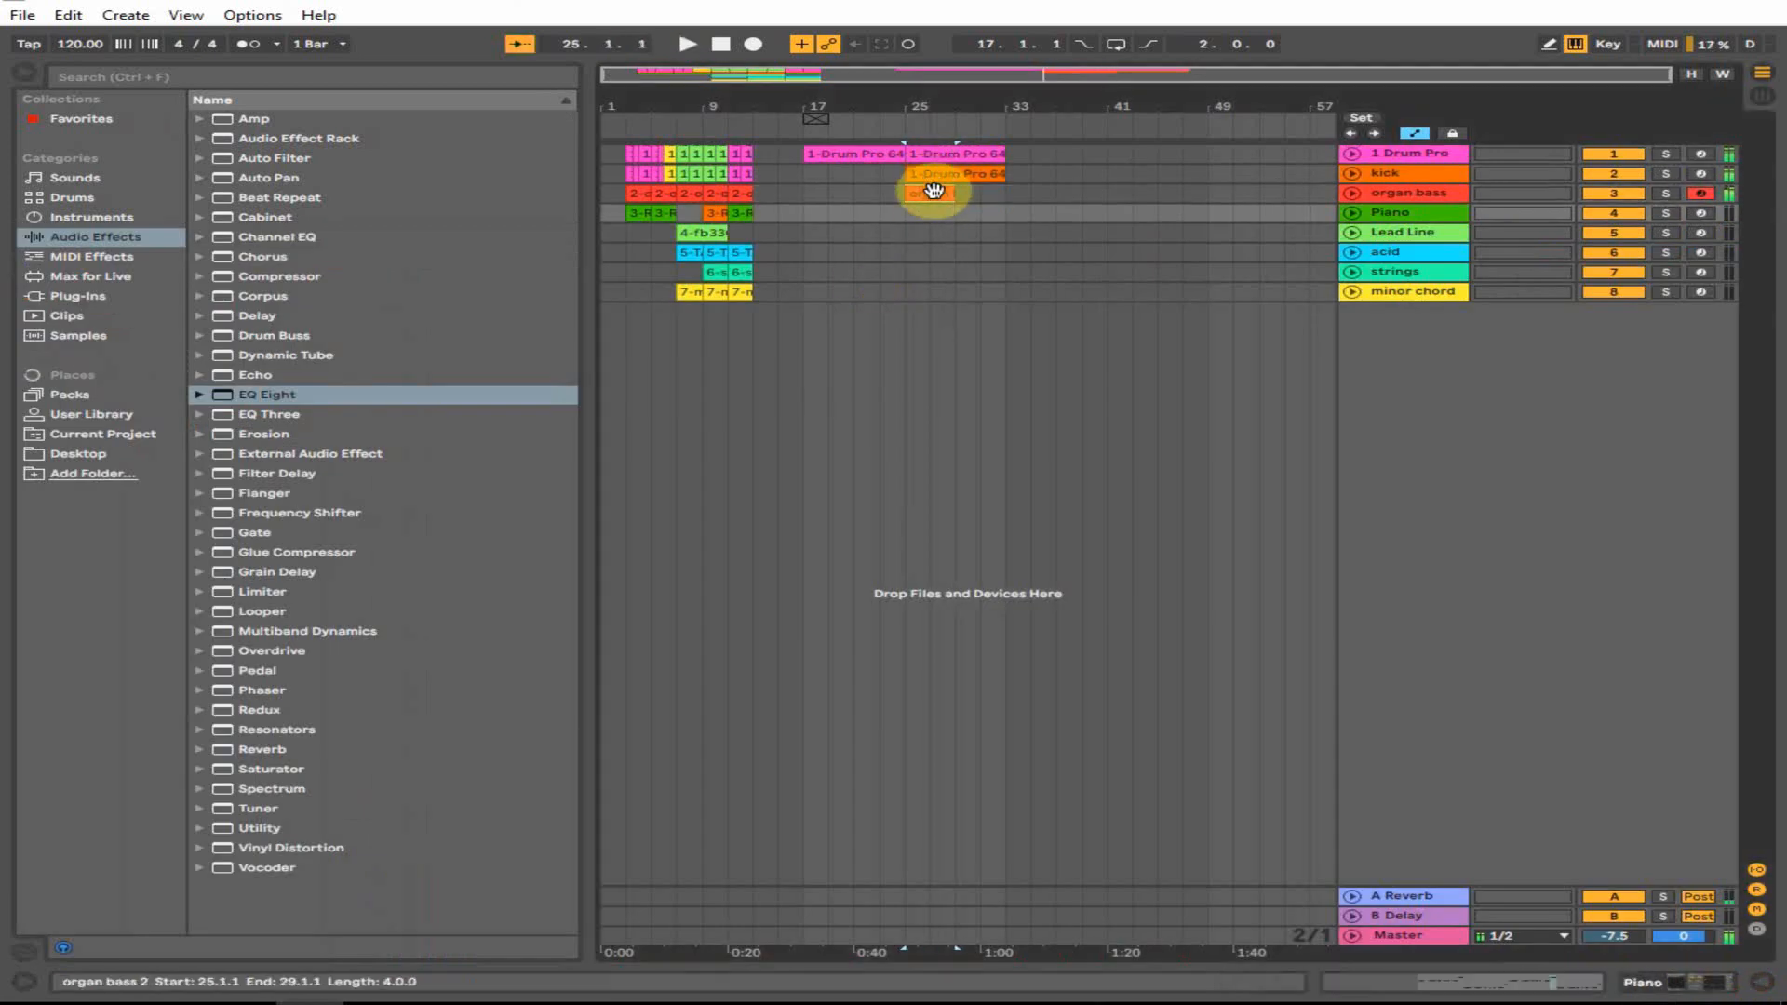
{"action": "left_click", "coordinate": [1538, 981]}
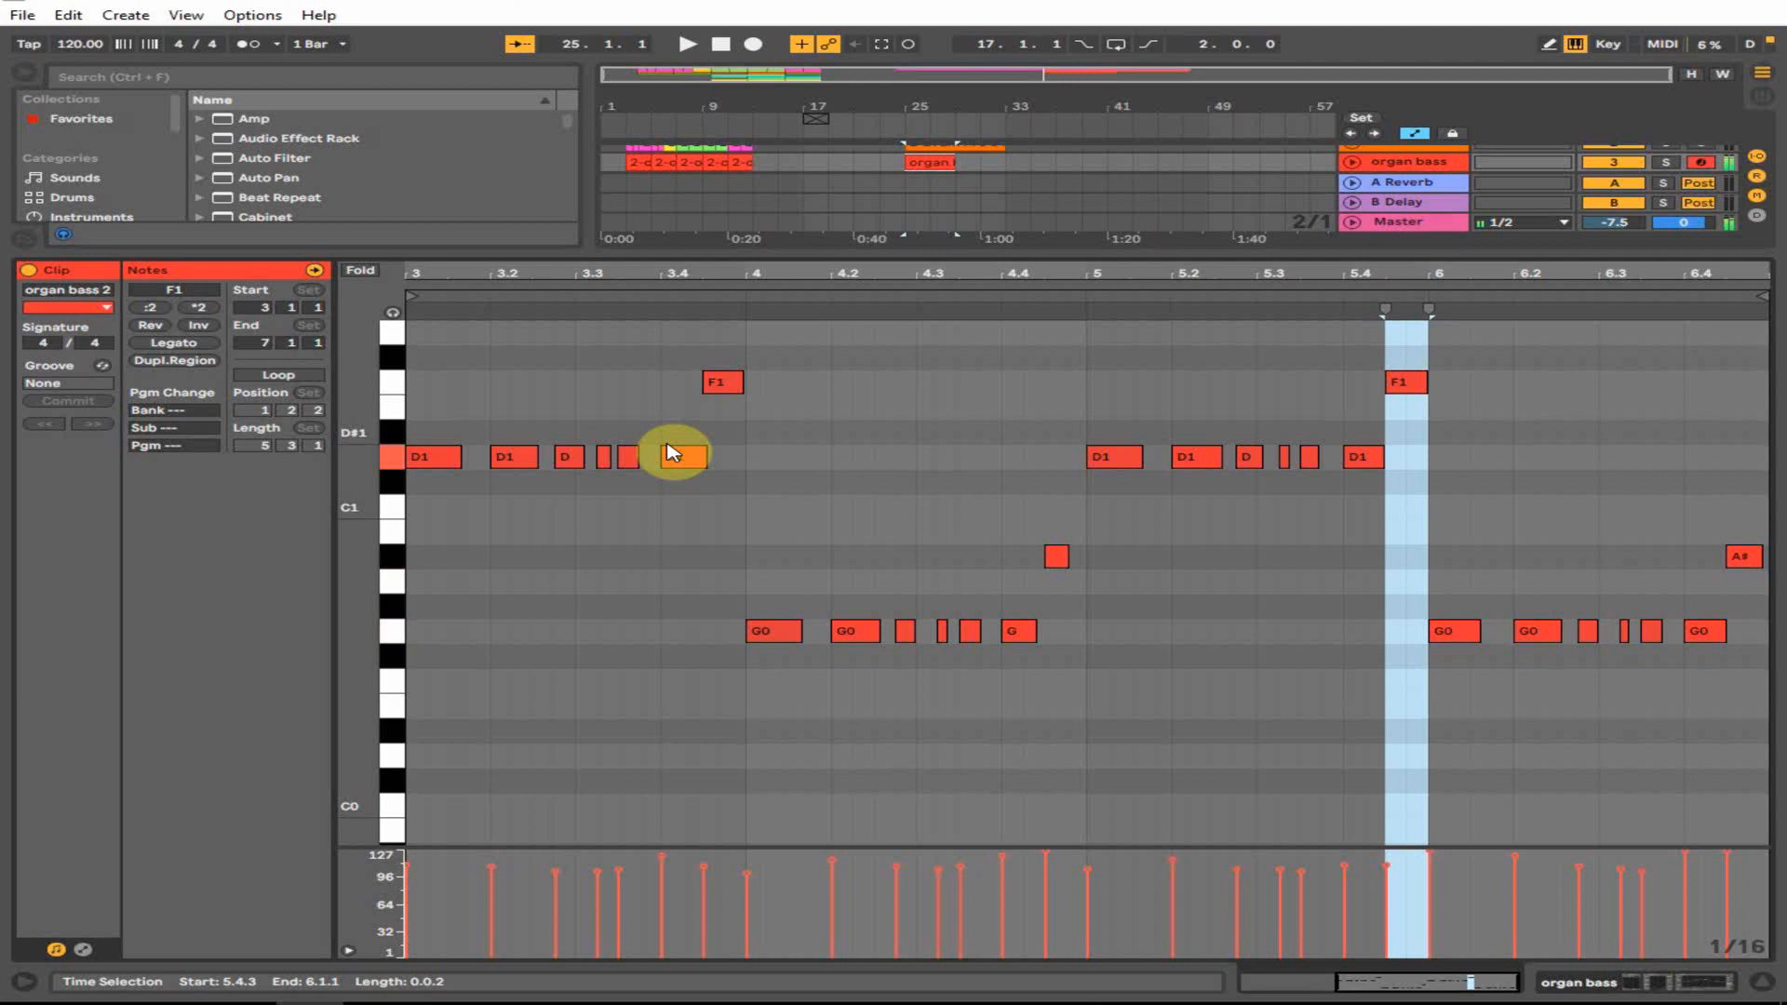
{"action": "key", "text": "space"}
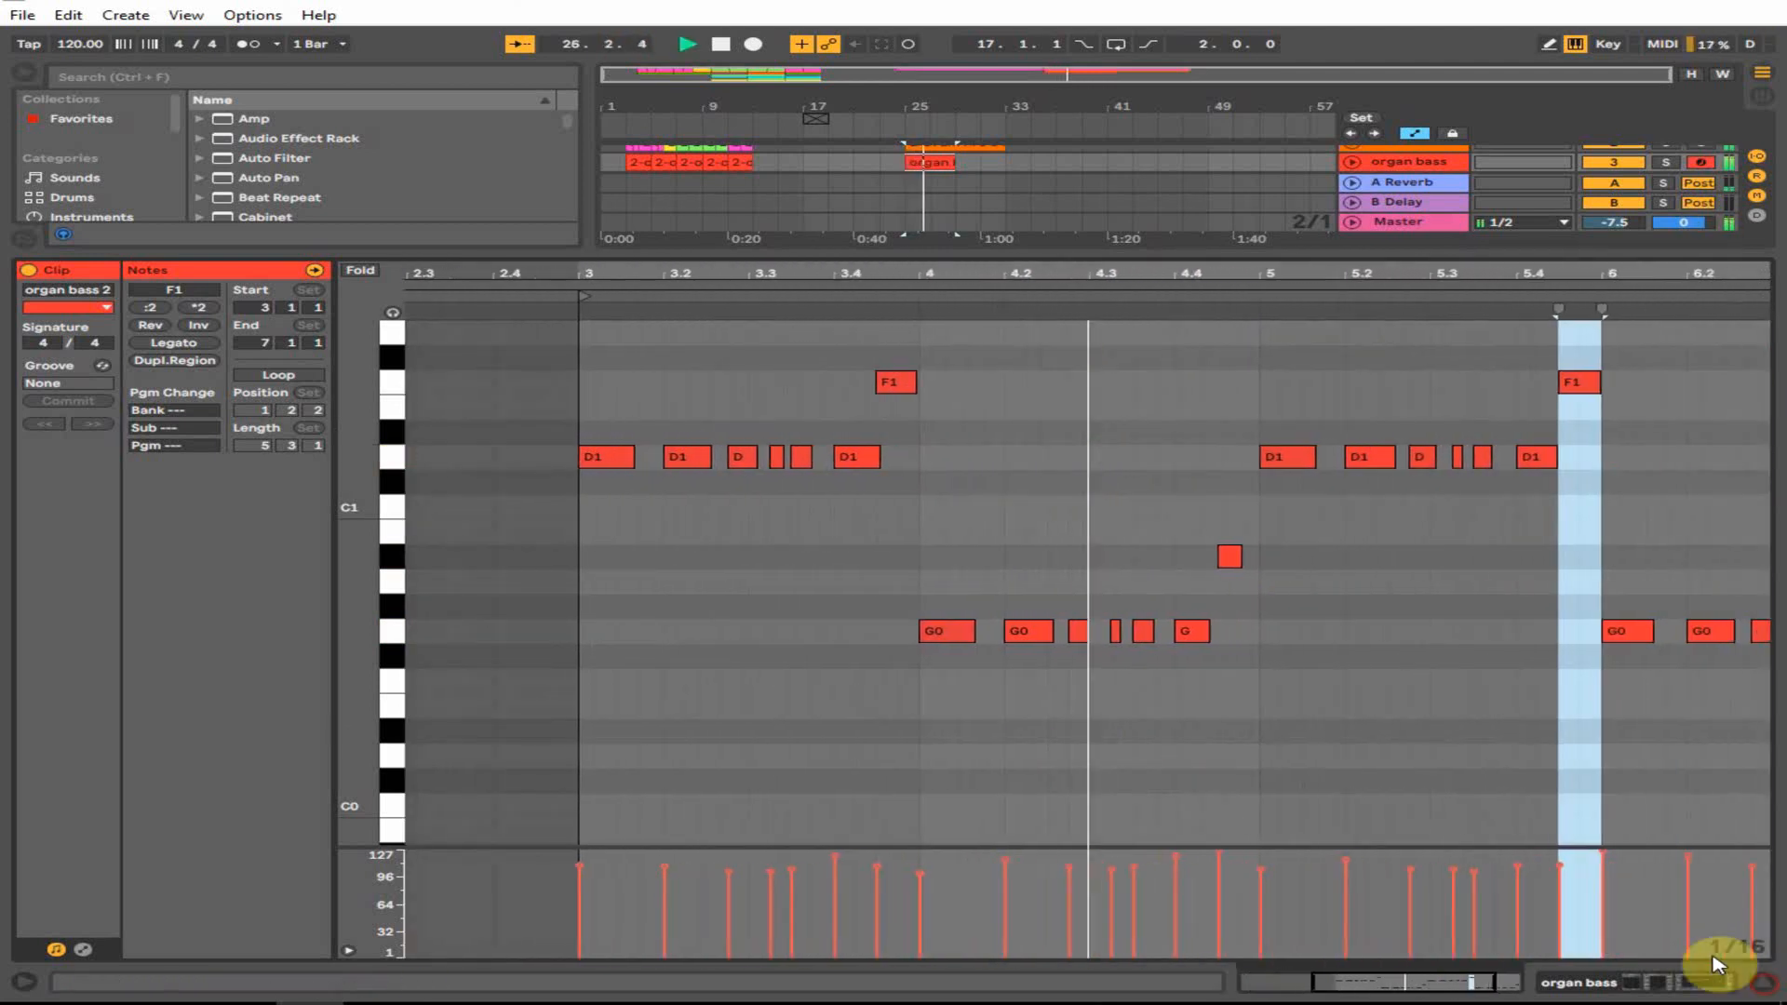
- Copy the organ bass 2 clip to bar 29 and reset the start point to bar 25
{"action": "left_click", "coordinate": [1761, 982]}
{"action": "left_click", "coordinate": [879, 261]}
{"action": "left_click_drag", "start_coordinate": [940, 191], "coordinate": [997, 196]}
{"action": "key", "text": "space"}
{"action": "left_click", "coordinate": [901, 193]}
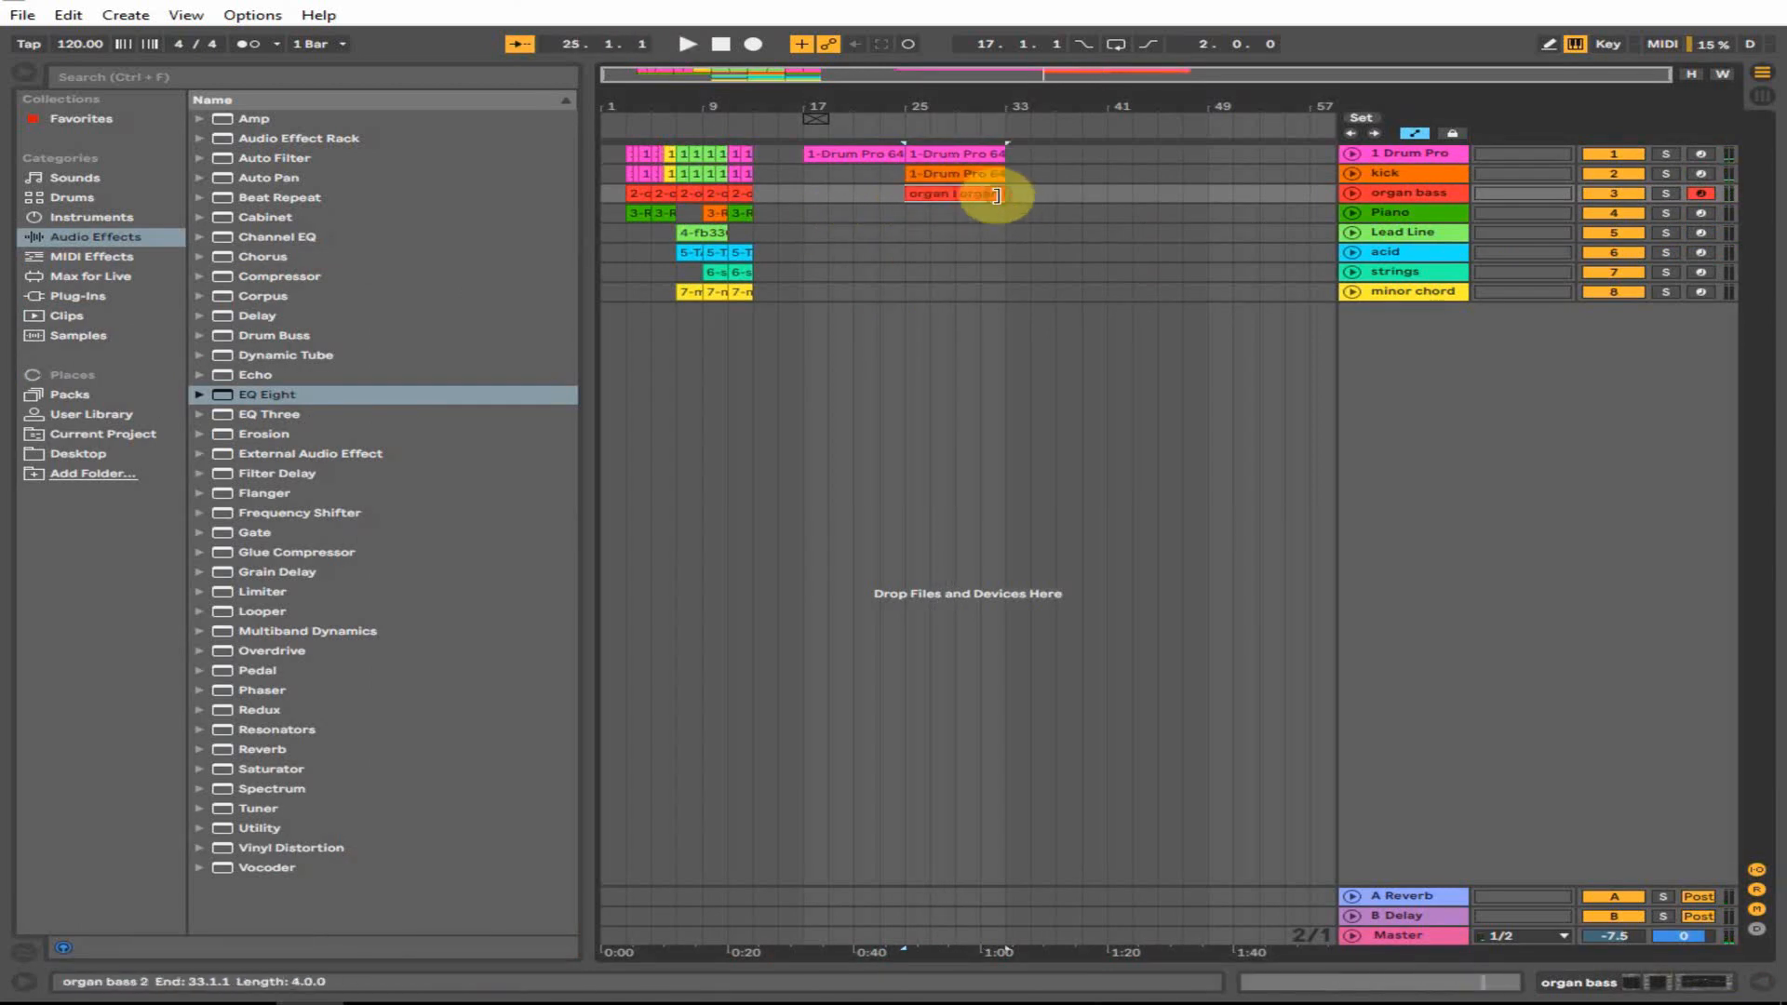
- Inspect clips across tracks, ending with the start point at bar 23 on Piano
{"action": "left_click", "coordinate": [828, 213]}
{"action": "left_click", "coordinate": [807, 159]}
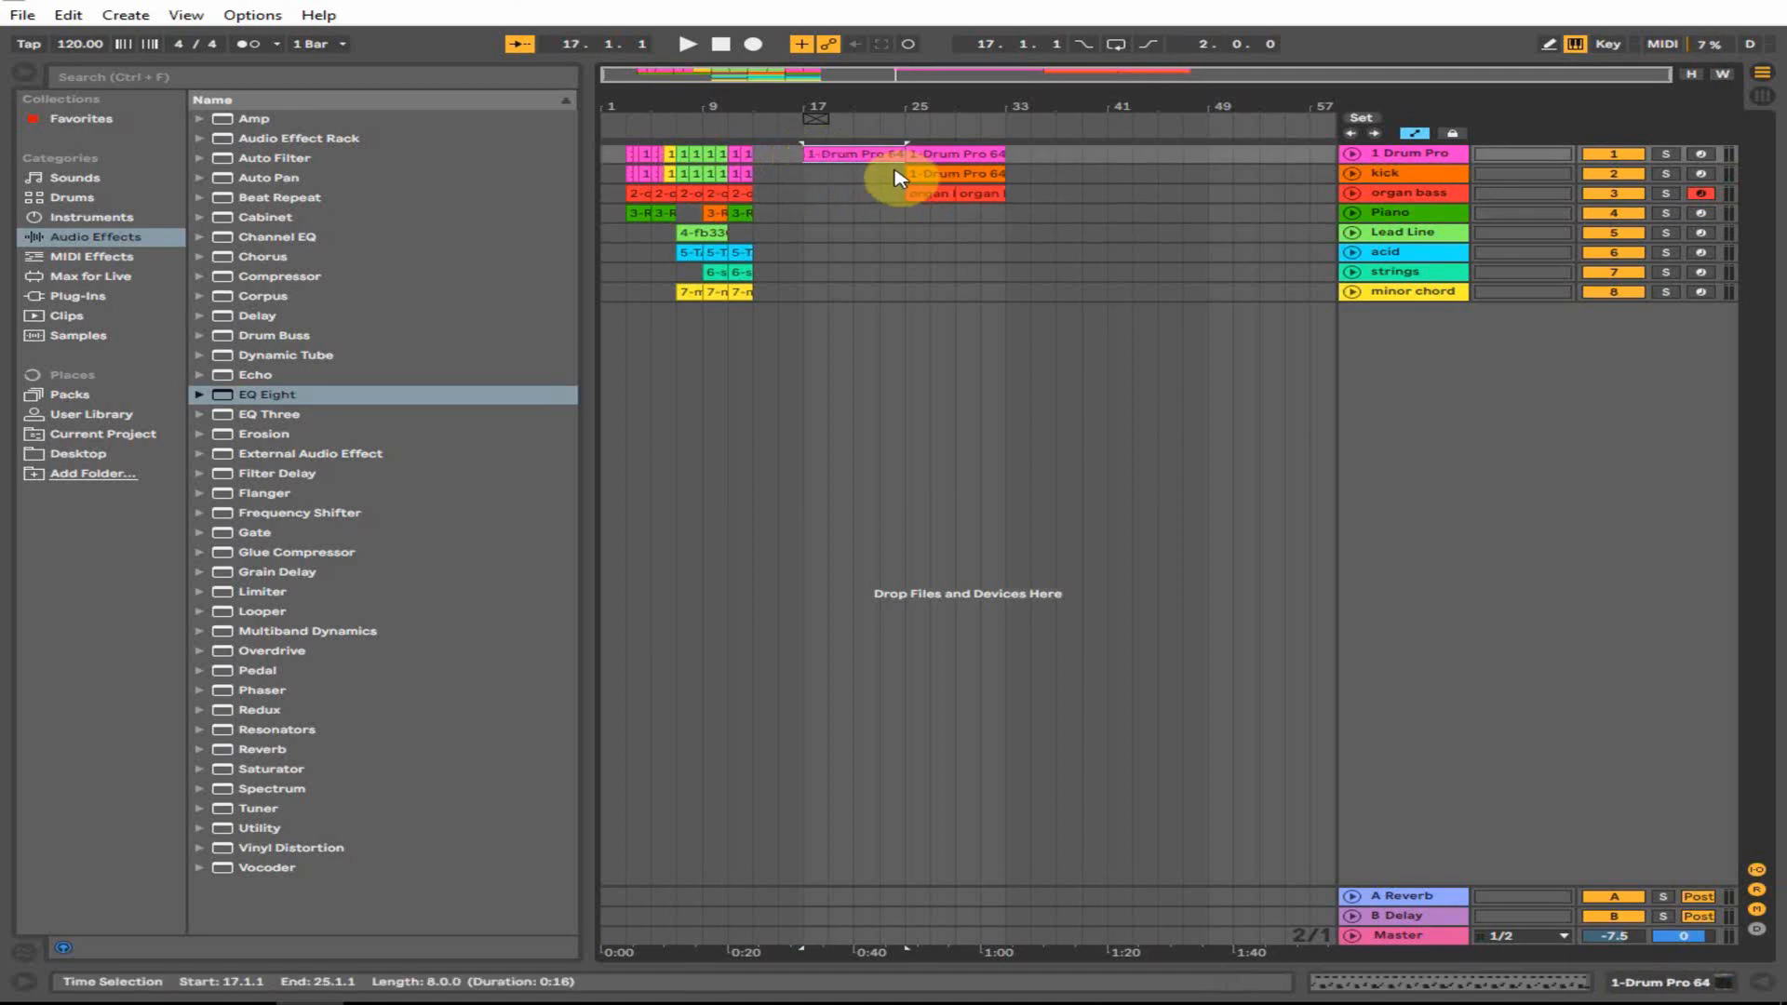
{"action": "left_click", "coordinate": [901, 214]}
{"action": "left_click_drag", "start_coordinate": [948, 192], "coordinate": [1024, 179]}
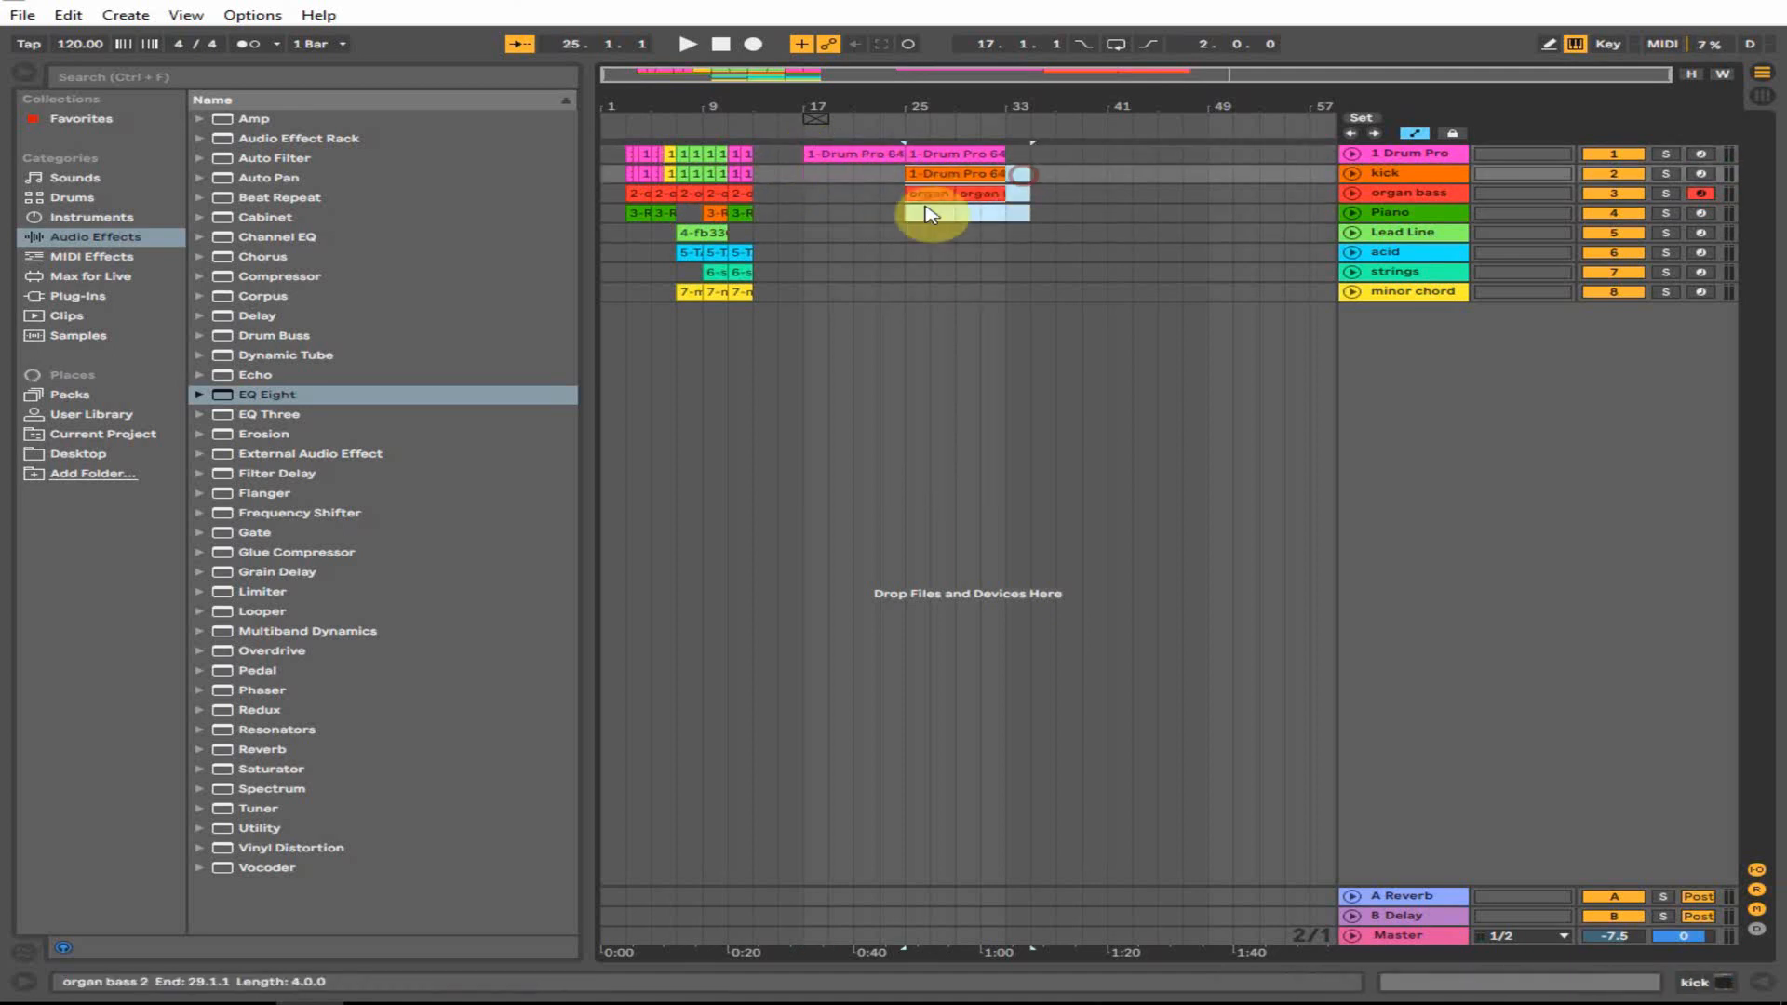
{"action": "left_click", "coordinate": [902, 215]}
{"action": "left_click", "coordinate": [689, 291]}
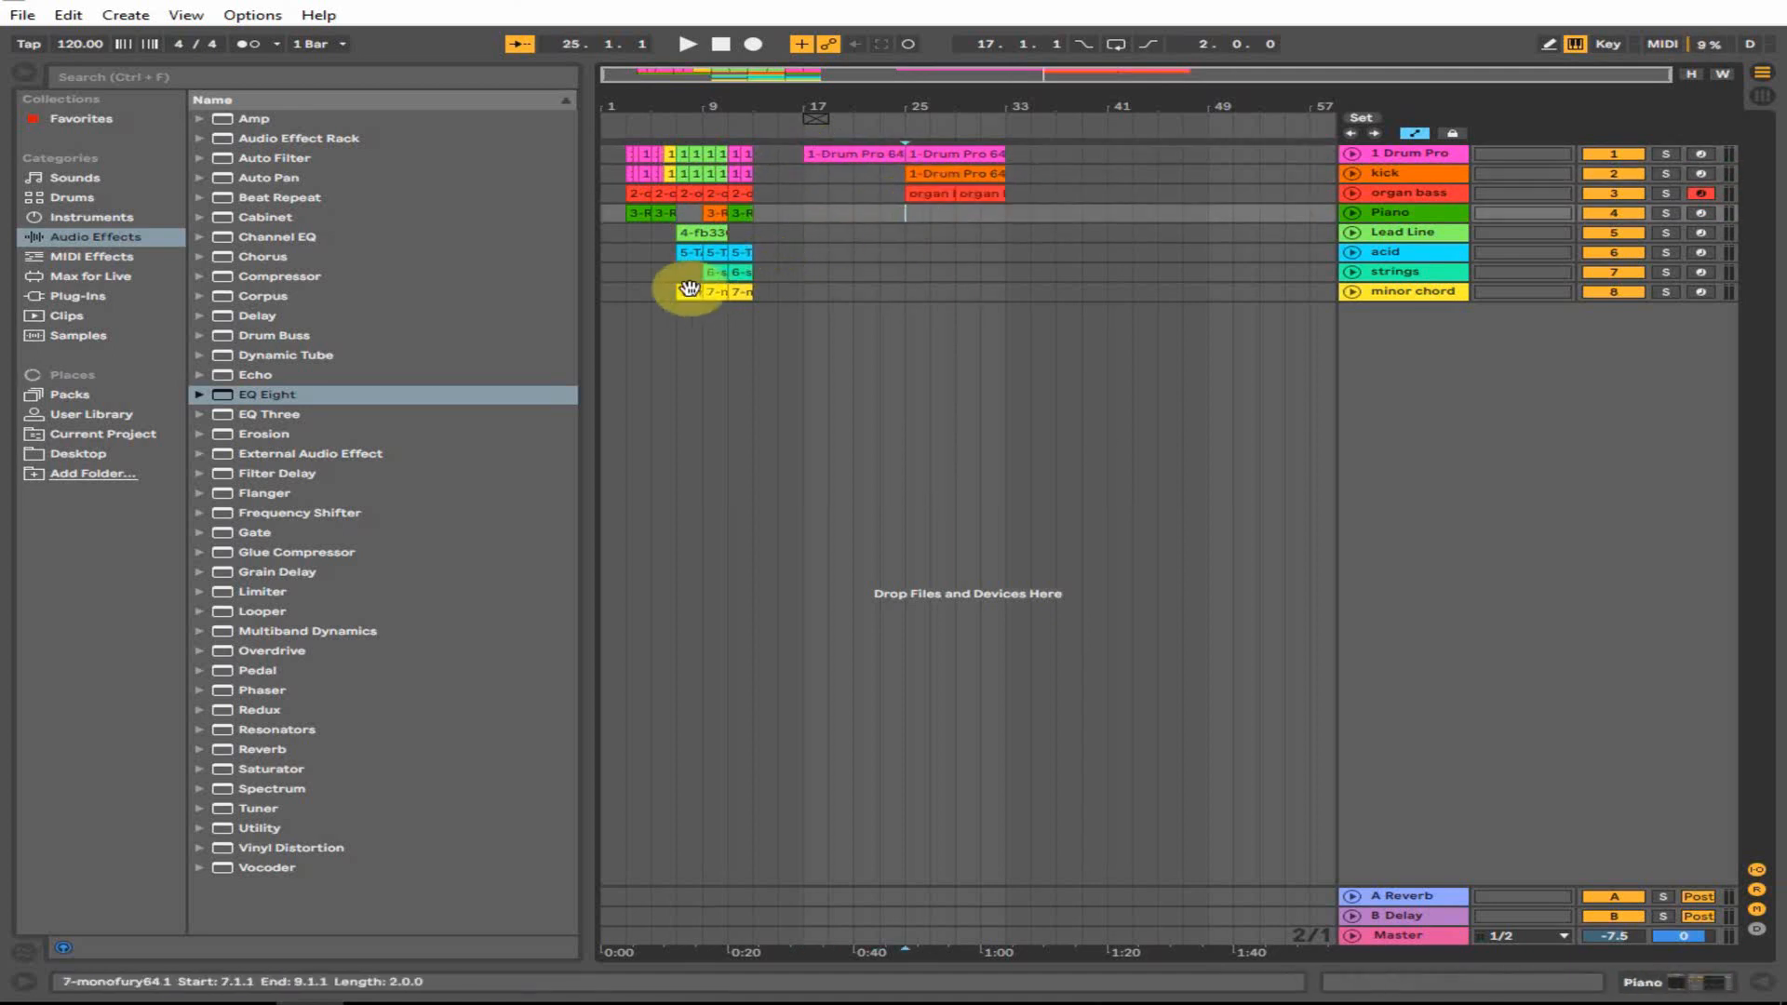
{"action": "left_click", "coordinate": [694, 195]}
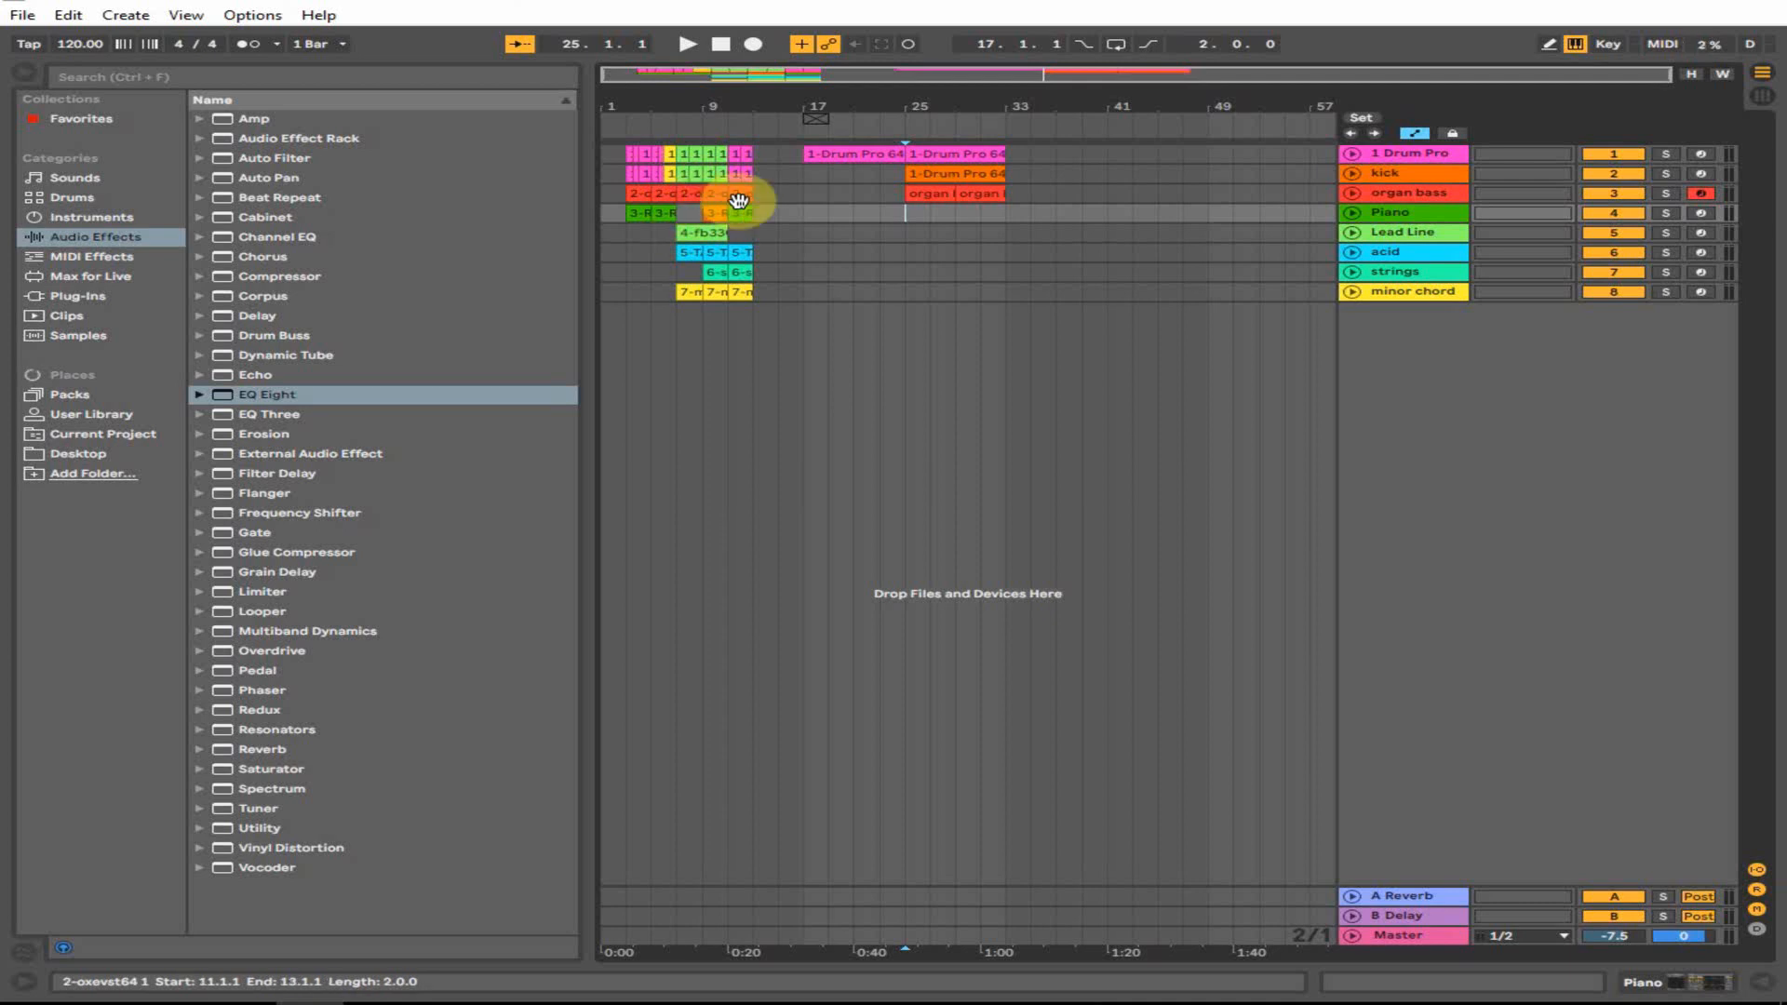
{"action": "left_click", "coordinate": [880, 212]}
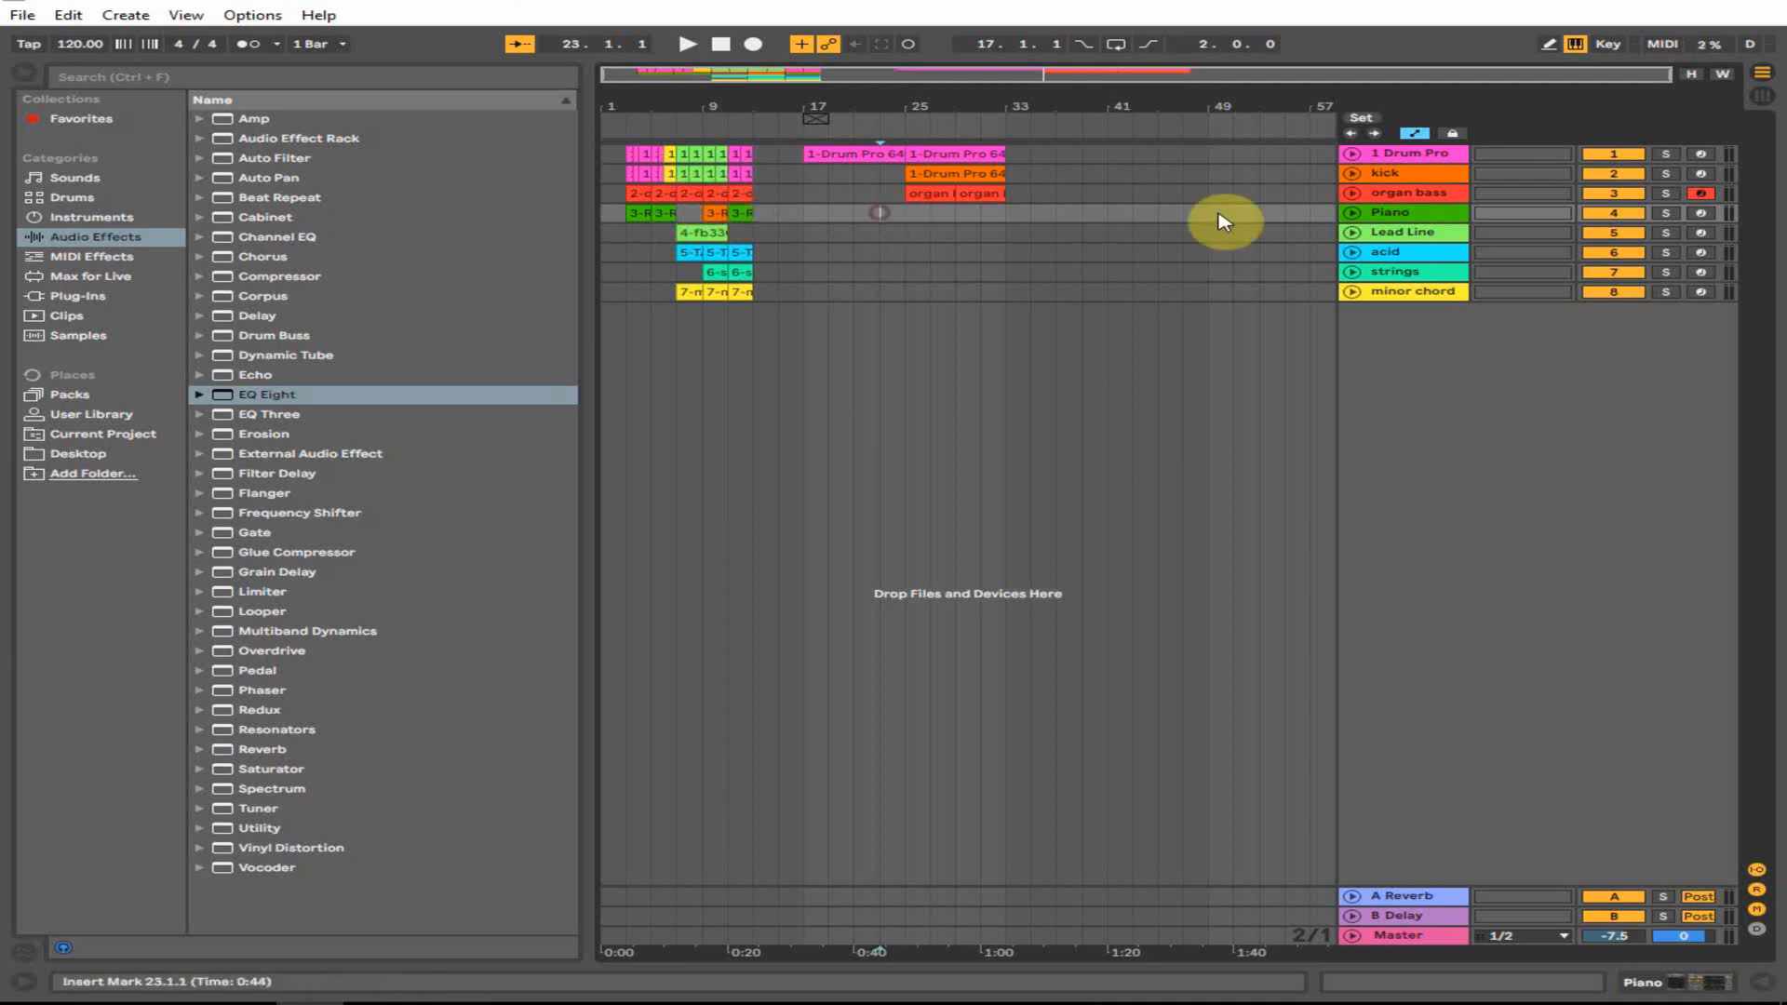
- Arm the Piano track and show its devices with the Delay selected
{"action": "left_click", "coordinate": [1702, 216]}
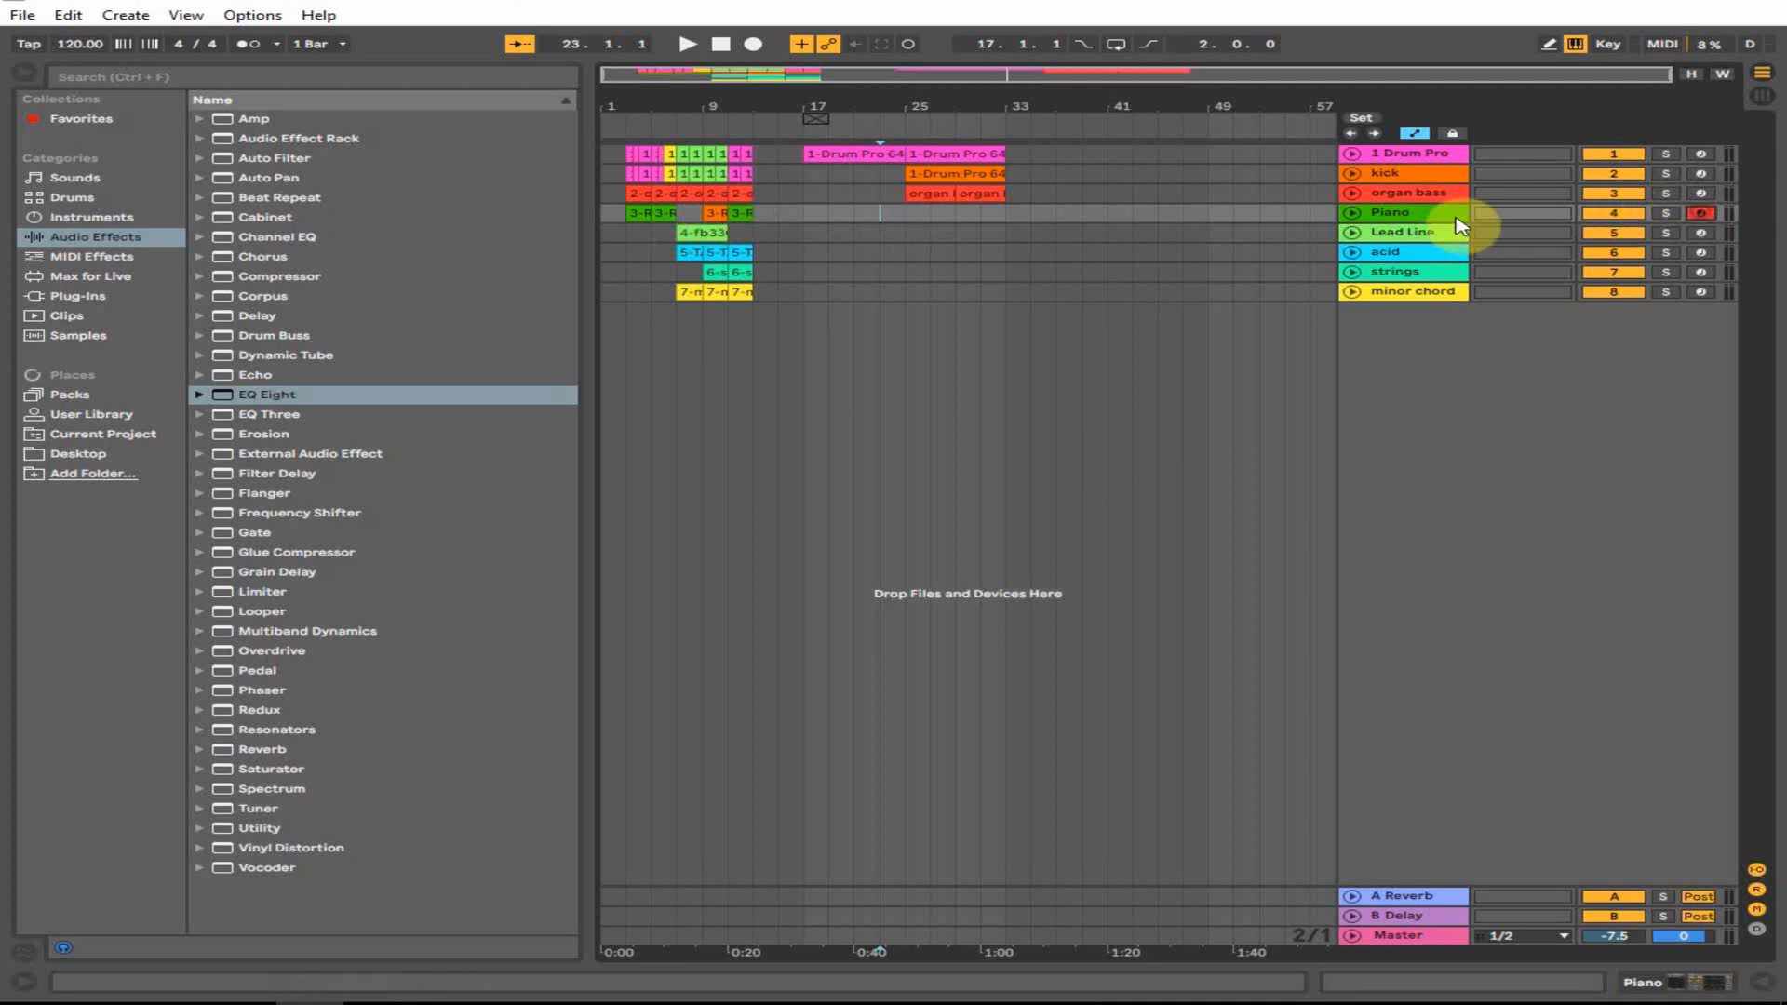
{"action": "left_click", "coordinate": [1650, 992]}
{"action": "left_click", "coordinate": [486, 771]}
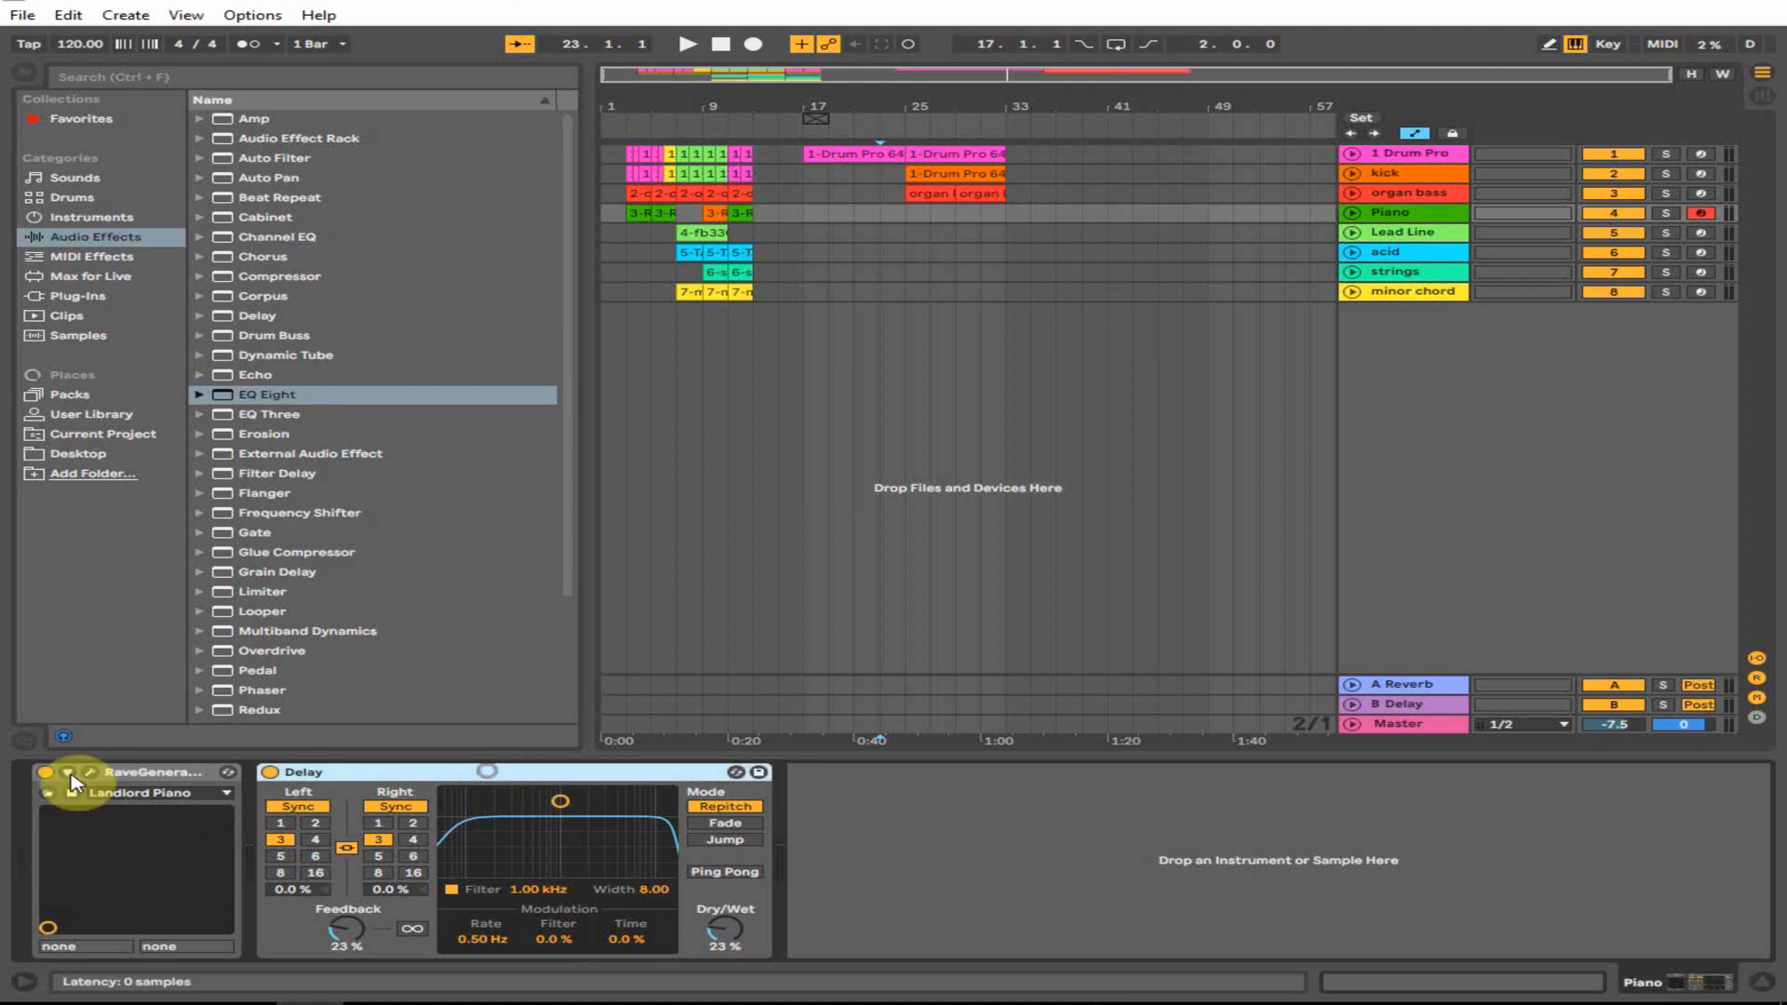
{"action": "left_click", "coordinate": [90, 776]}
{"action": "left_click", "coordinate": [180, 291]}
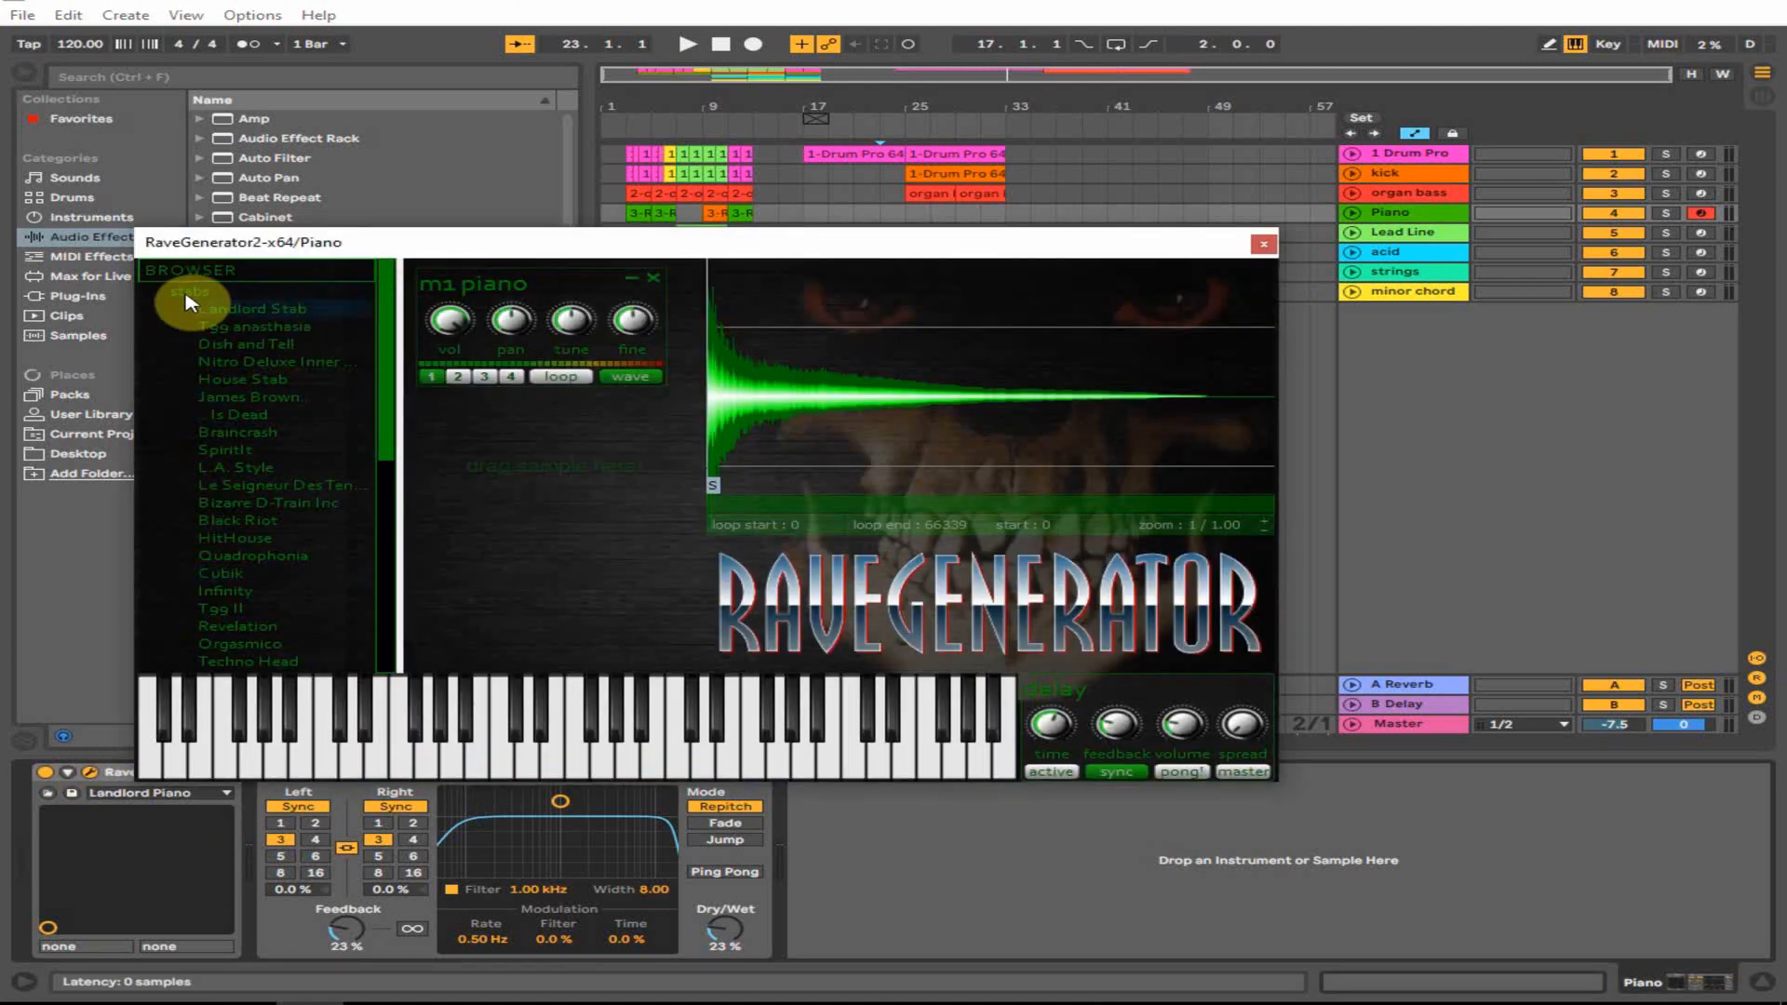
{"action": "left_click", "coordinate": [233, 470]}
{"action": "scroll", "coordinate": [233, 470], "scroll_direction": "down", "scroll_amount": 10}
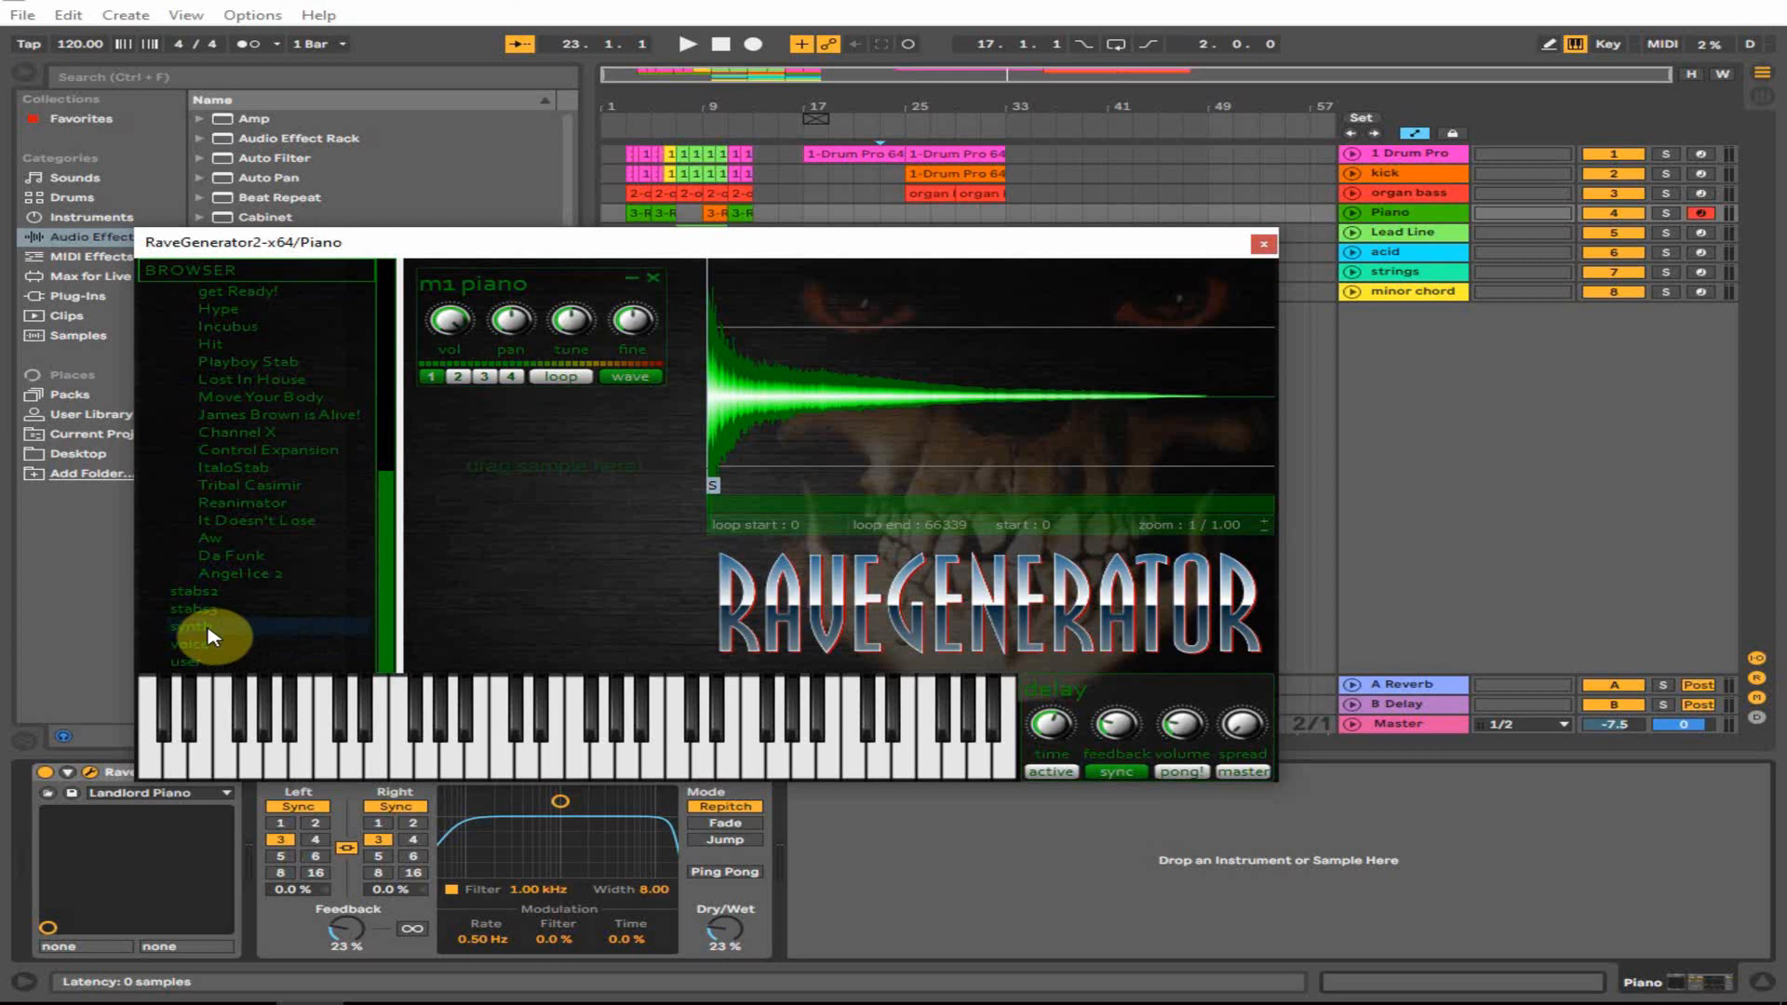
{"action": "scroll", "coordinate": [284, 474], "scroll_direction": "up", "scroll_amount": 3}
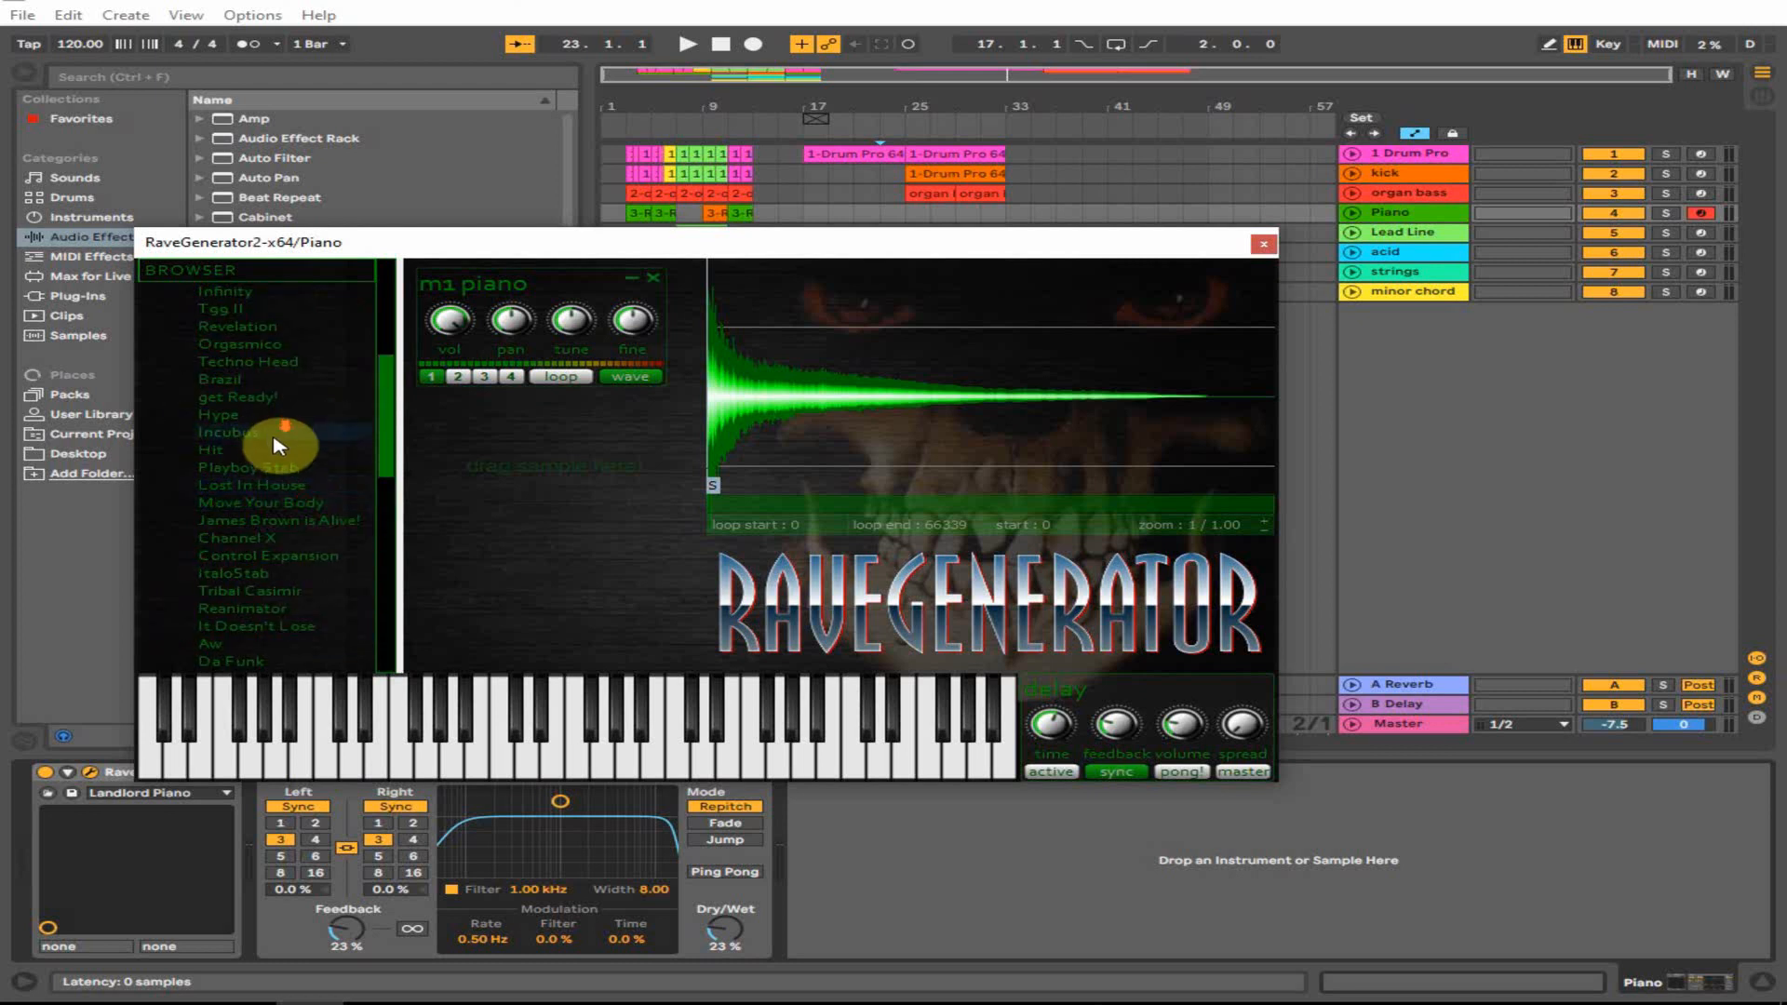
{"action": "scroll", "coordinate": [275, 445], "scroll_direction": "down", "scroll_amount": 5}
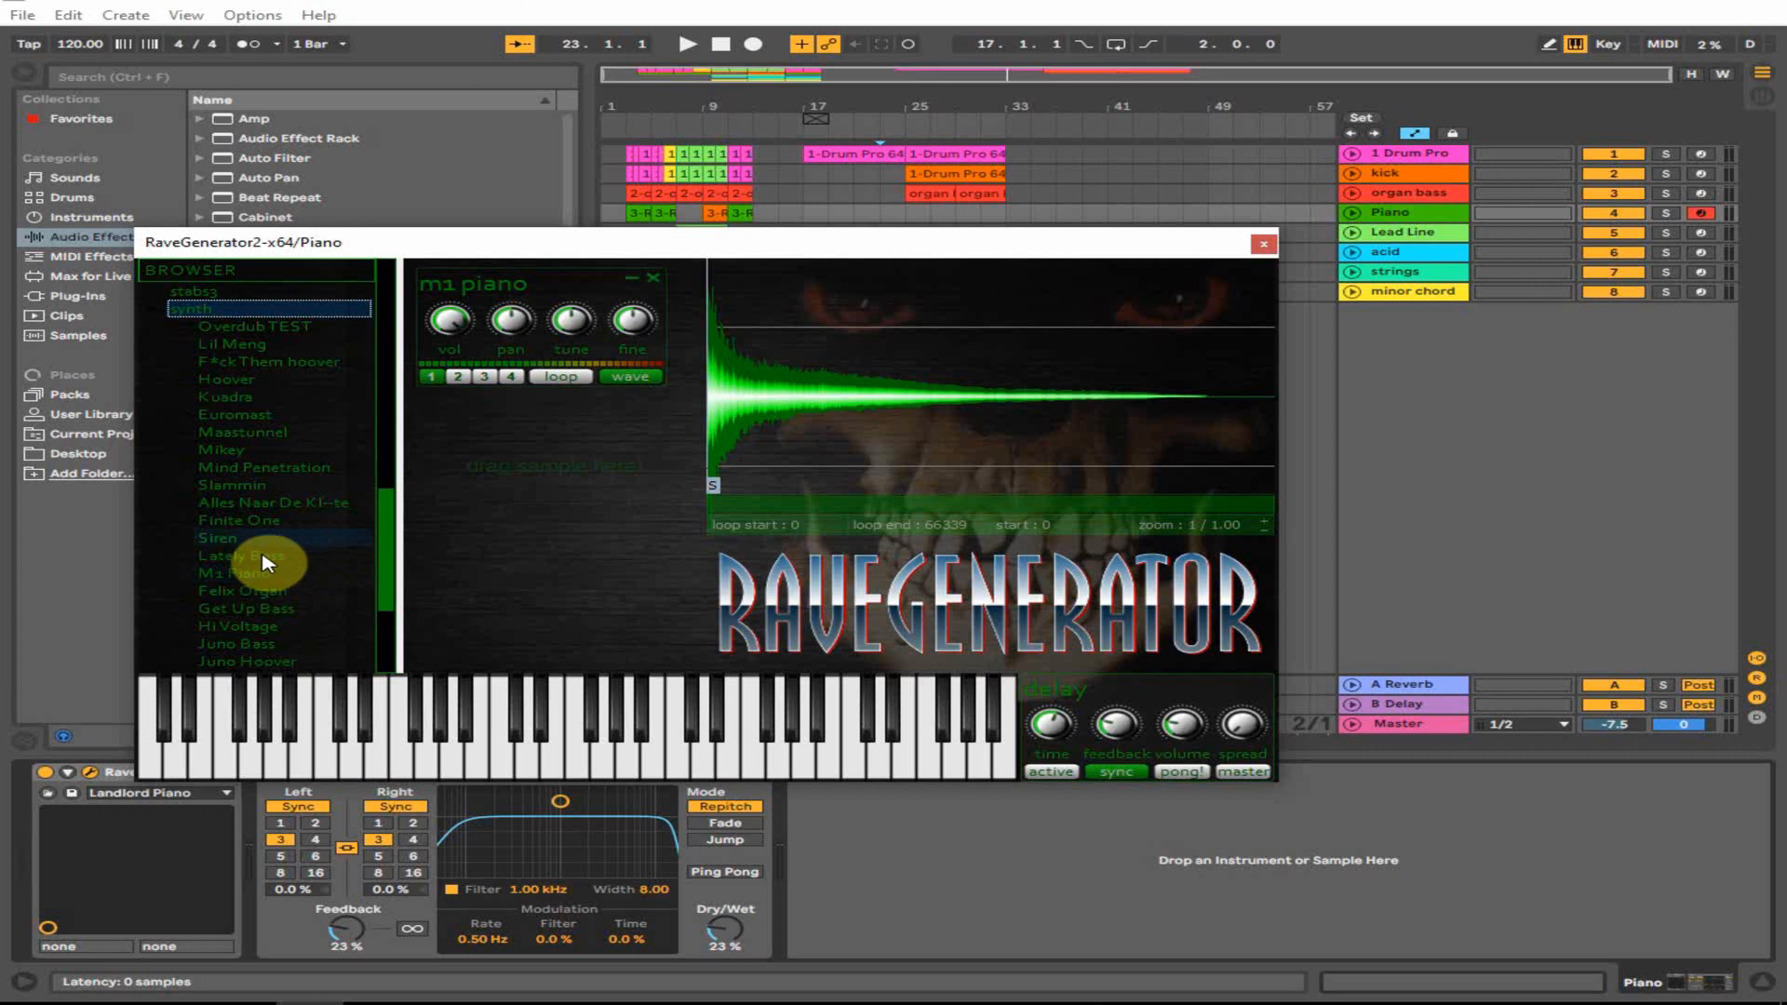
{"action": "left_click", "coordinate": [1264, 245]}
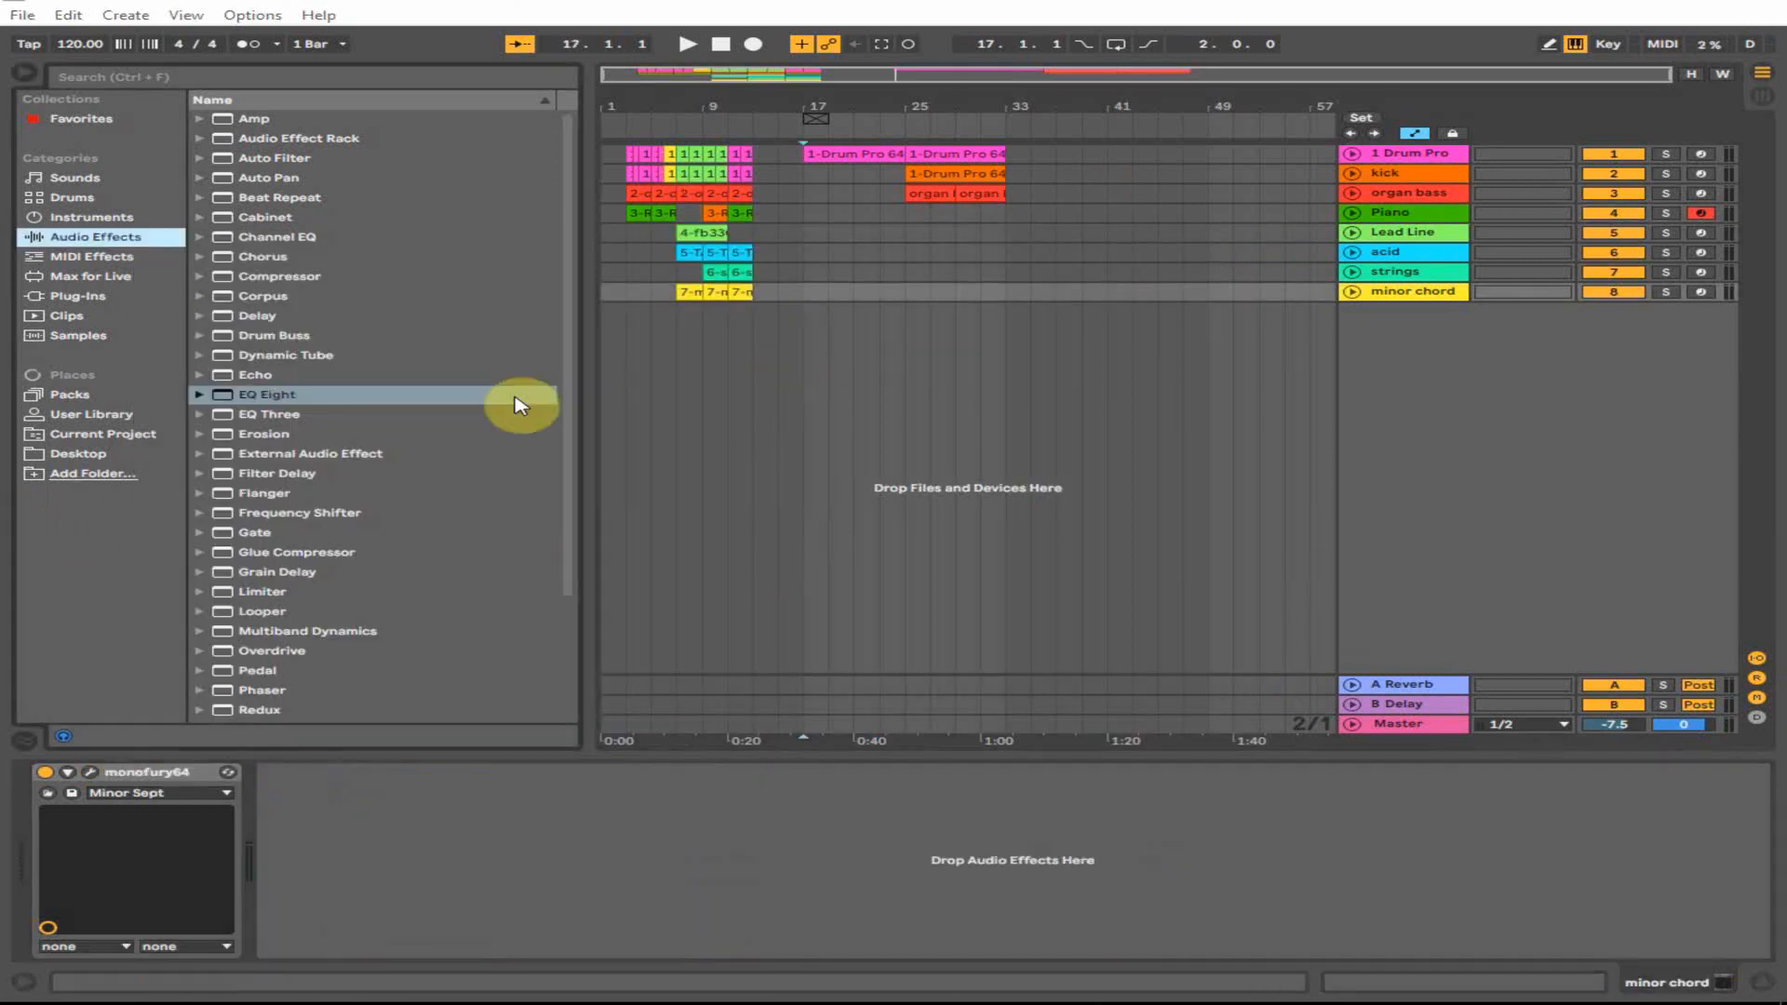
- Select the minor chord track and preview M1 piano samples from the Desktop
{"action": "left_click", "coordinate": [854, 289]}
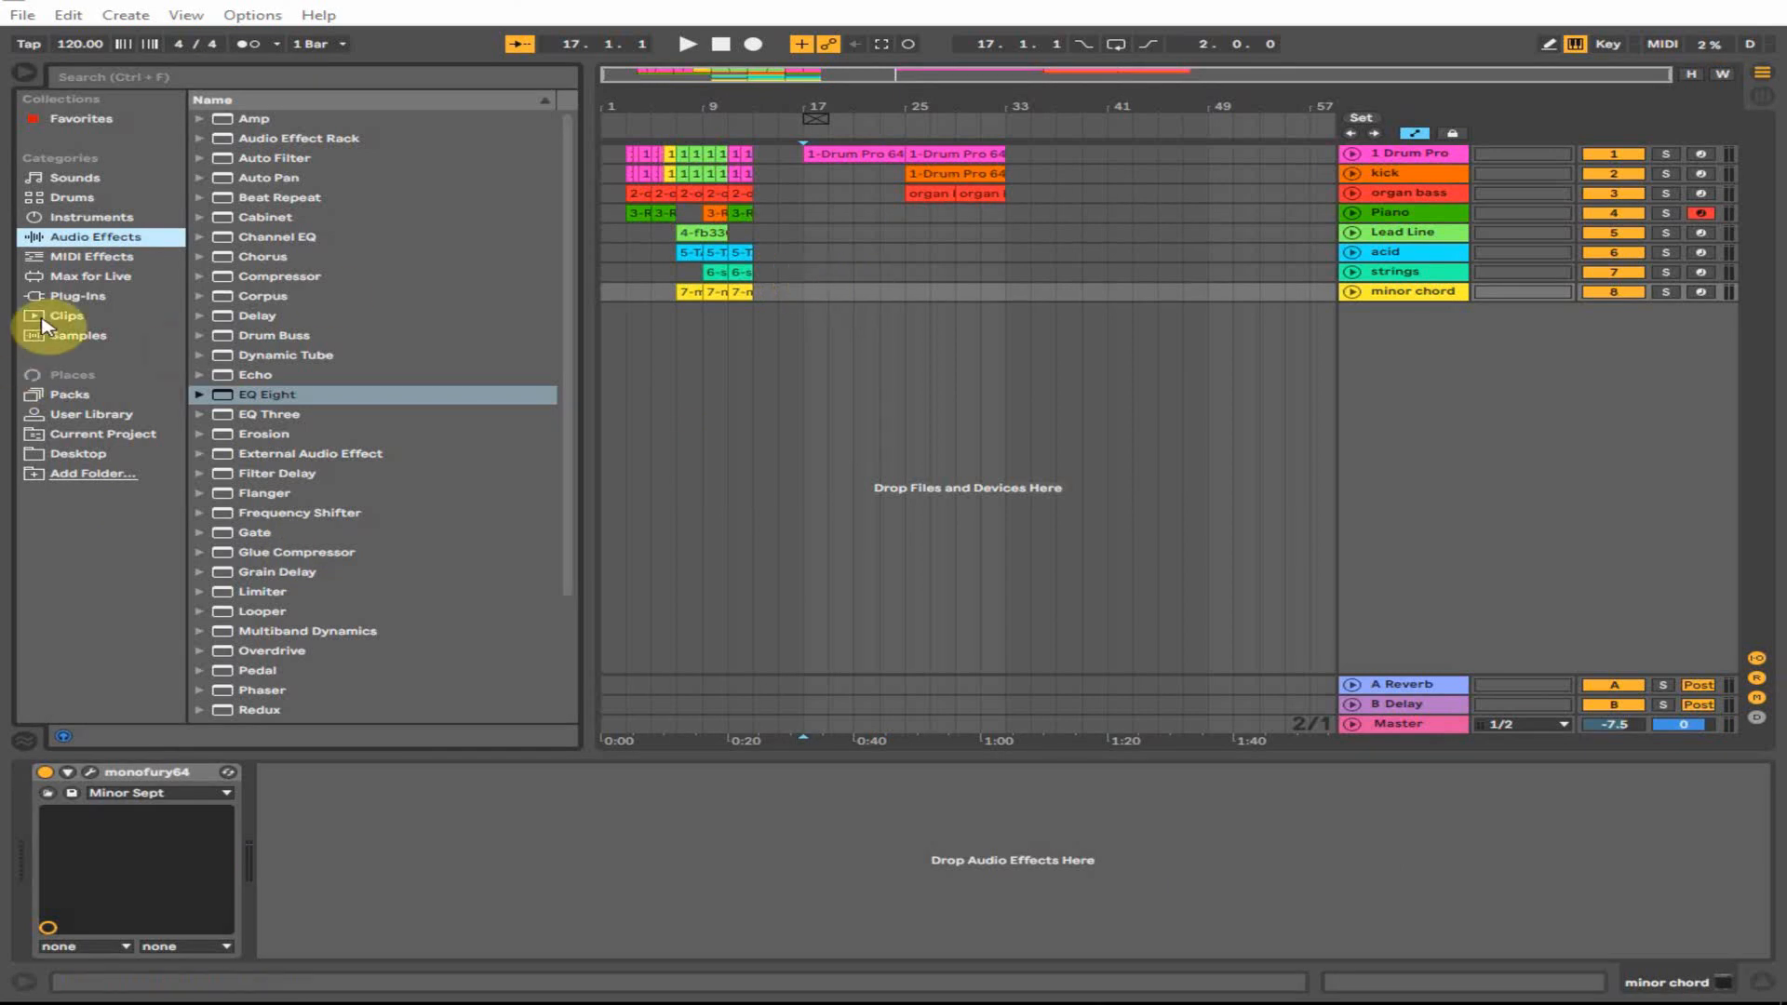
{"action": "left_click", "coordinate": [82, 456]}
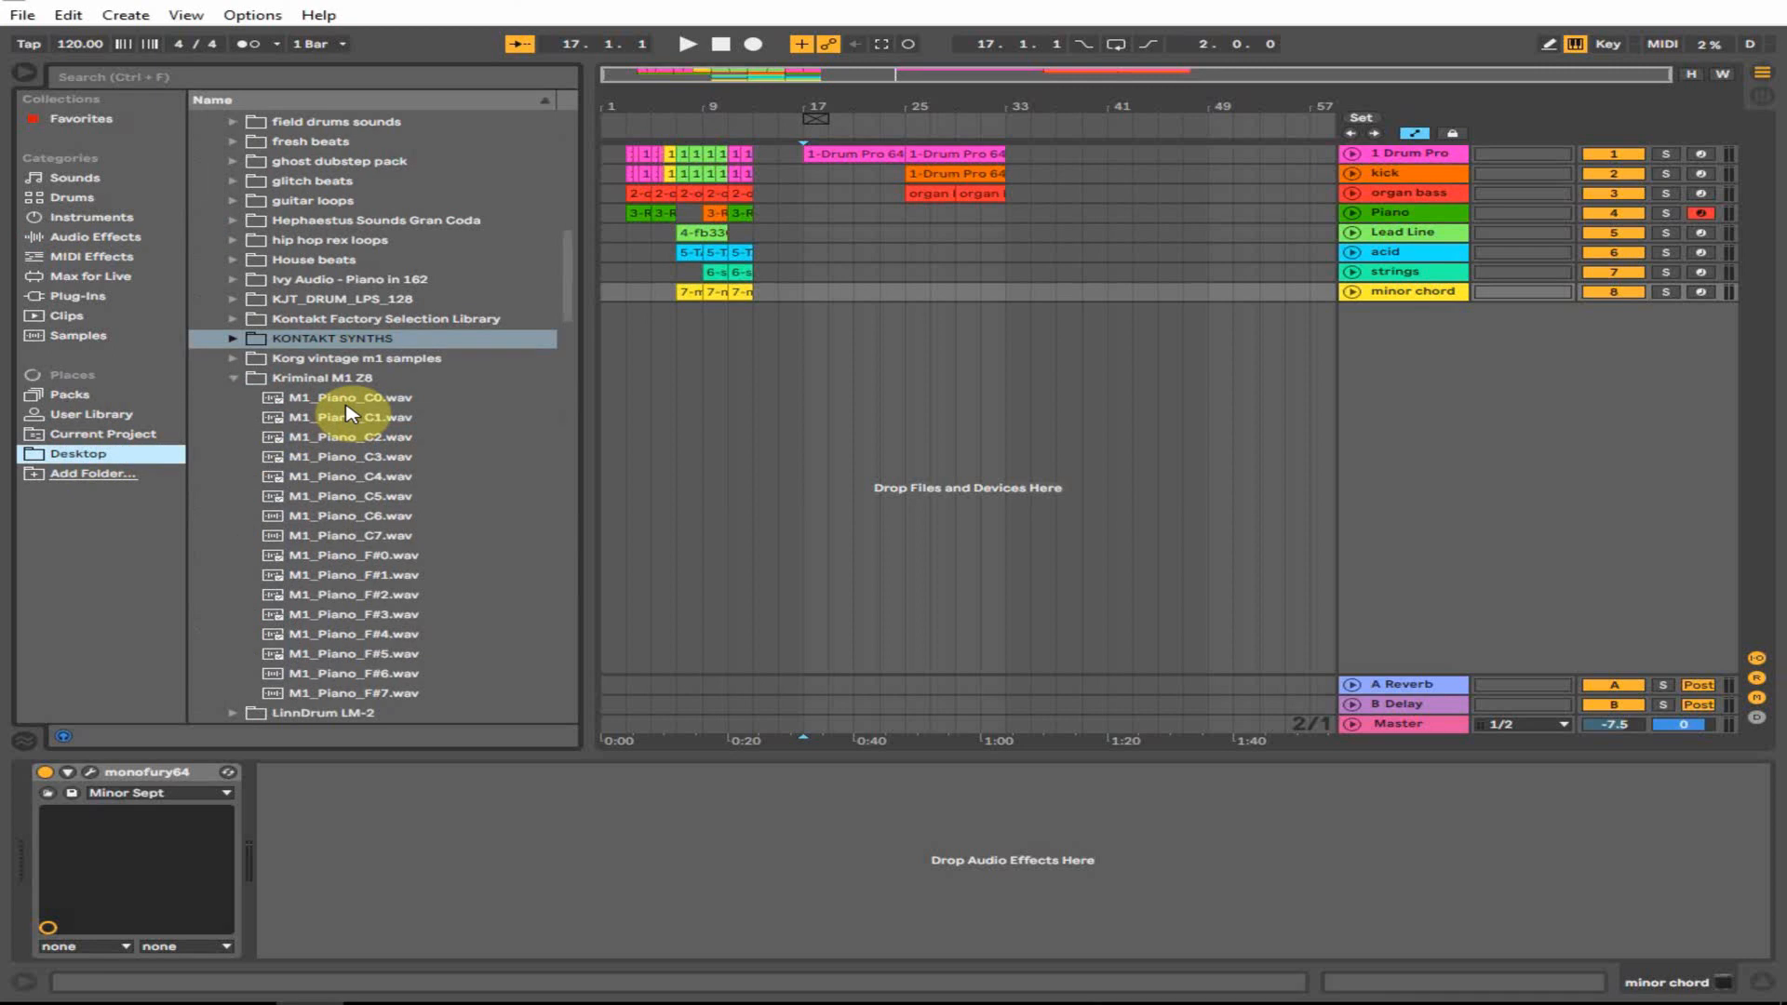
{"action": "left_click", "coordinate": [376, 575]}
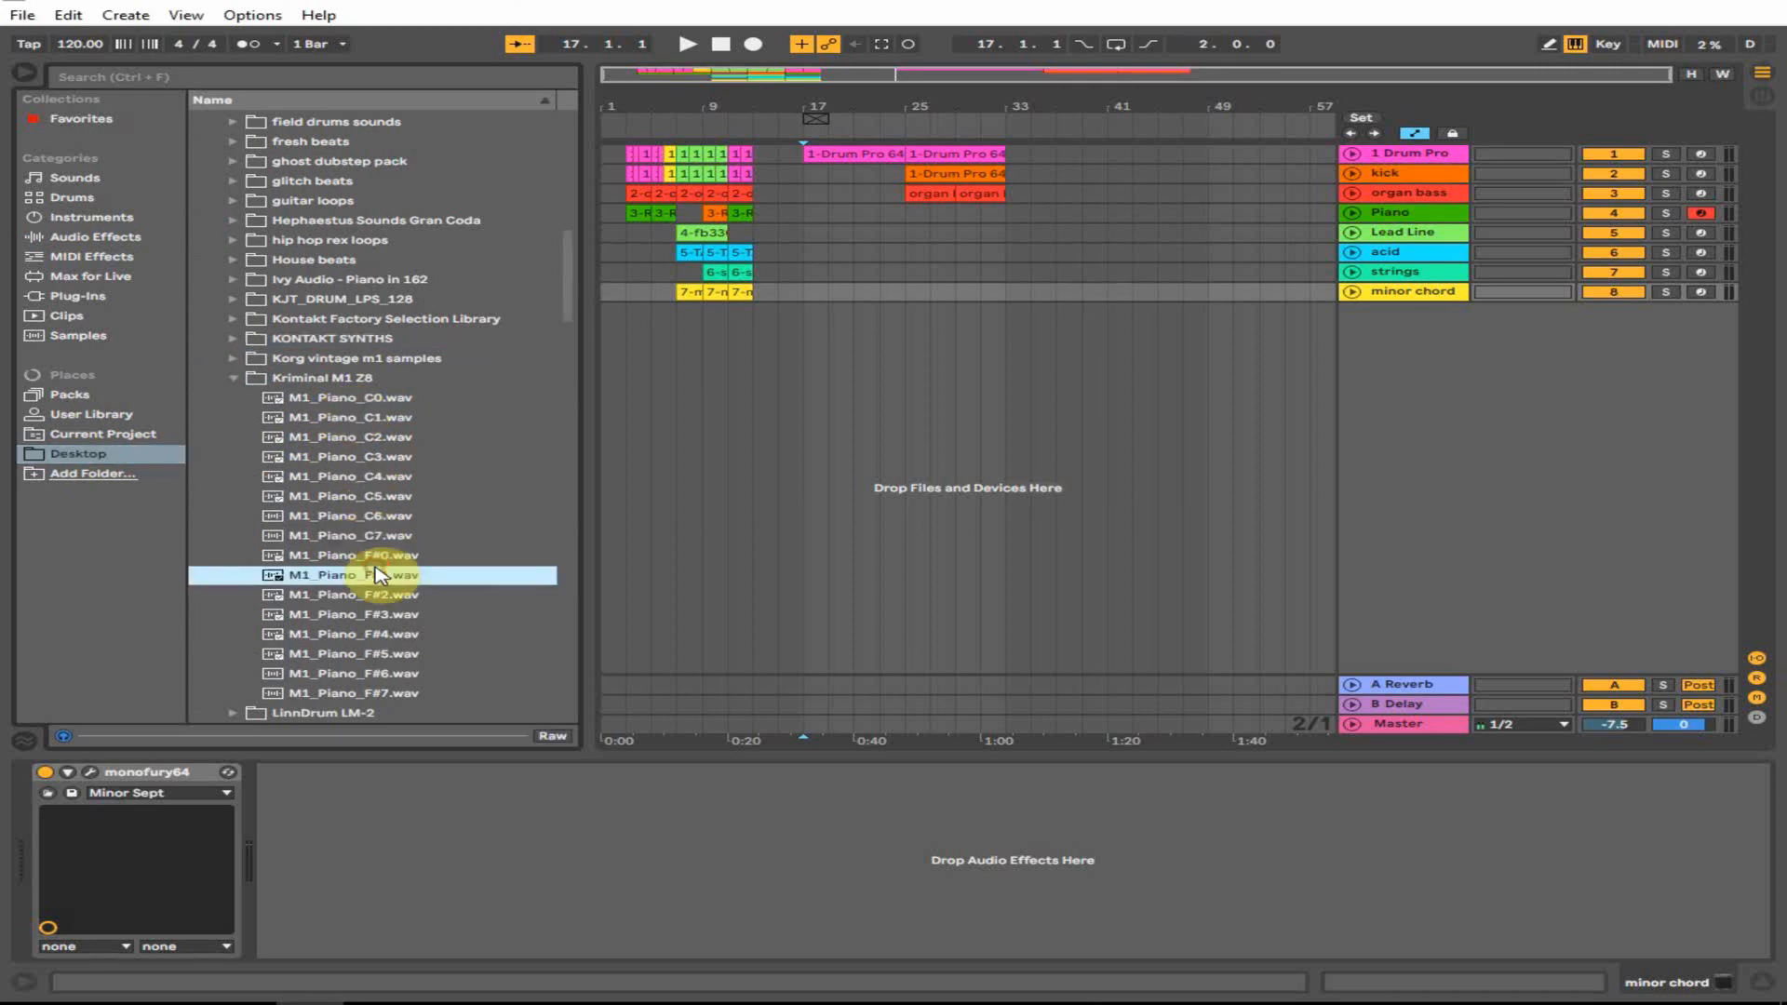
{"action": "left_click", "coordinate": [382, 536]}
{"action": "left_click", "coordinate": [377, 496]}
{"action": "left_click", "coordinate": [377, 456]}
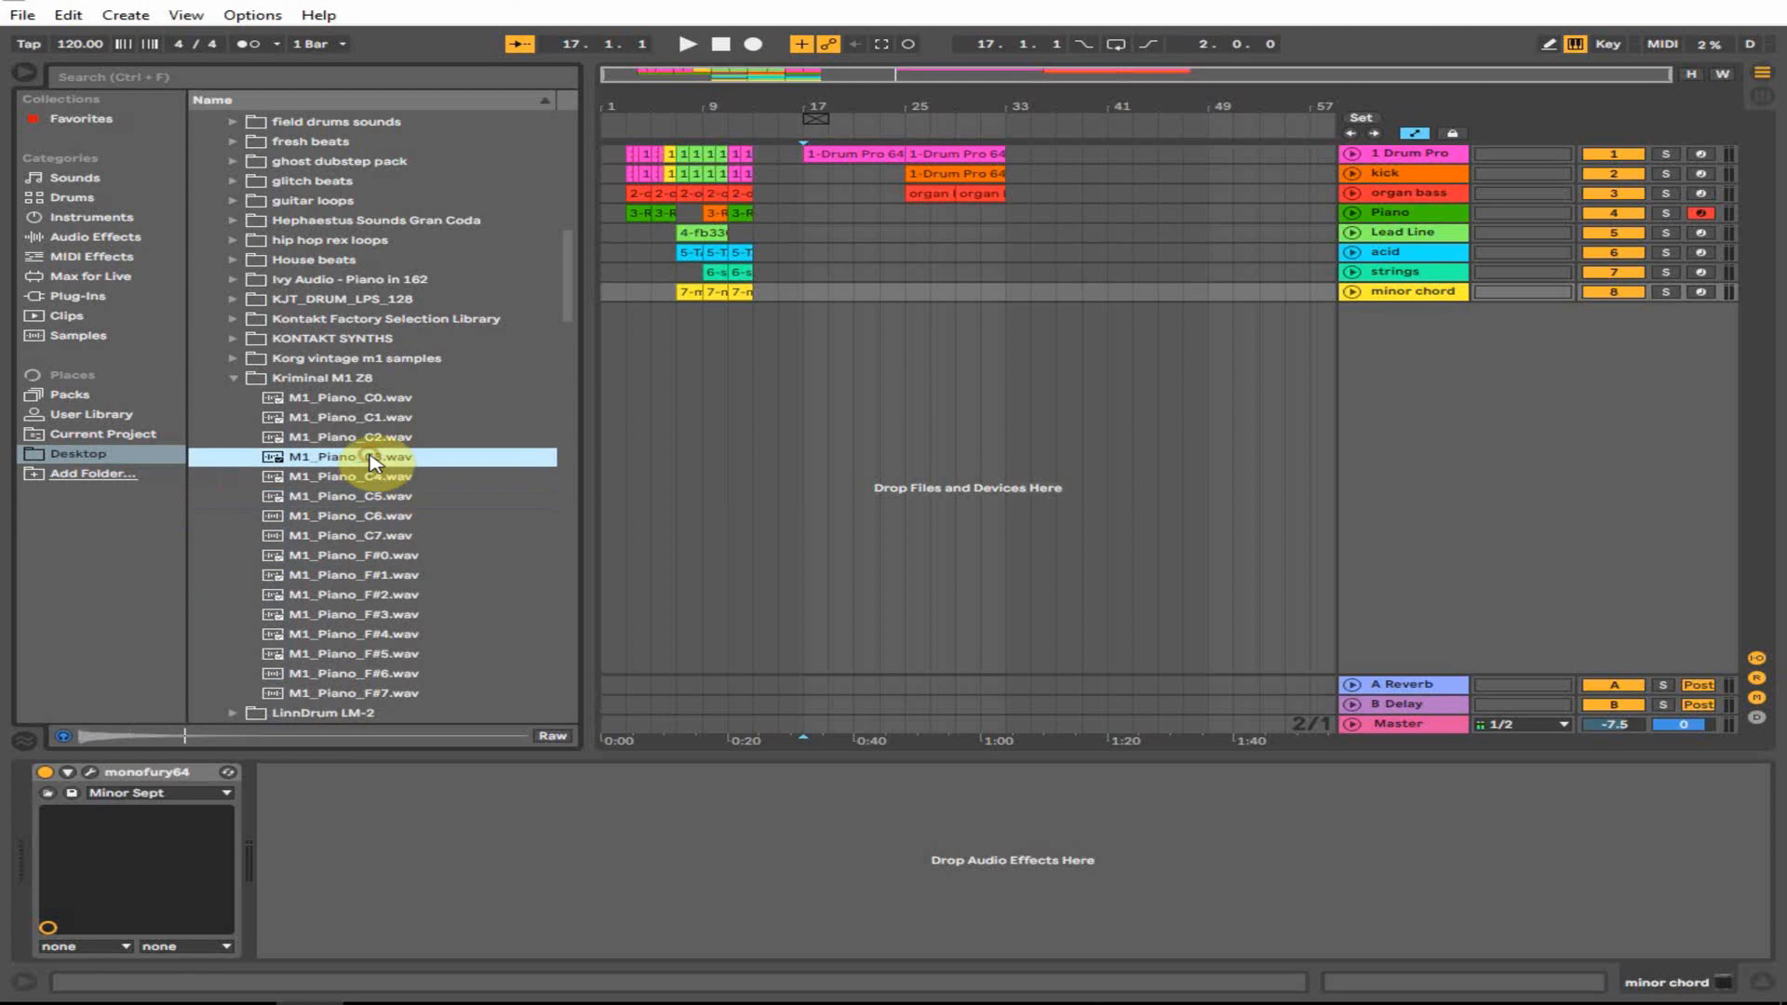
{"action": "left_click", "coordinate": [376, 436]}
- Preview M1_Piano_C1, F#6 and C5 samples, then list the Audio Effects
{"action": "left_click", "coordinate": [377, 417]}
{"action": "left_click", "coordinate": [377, 397]}
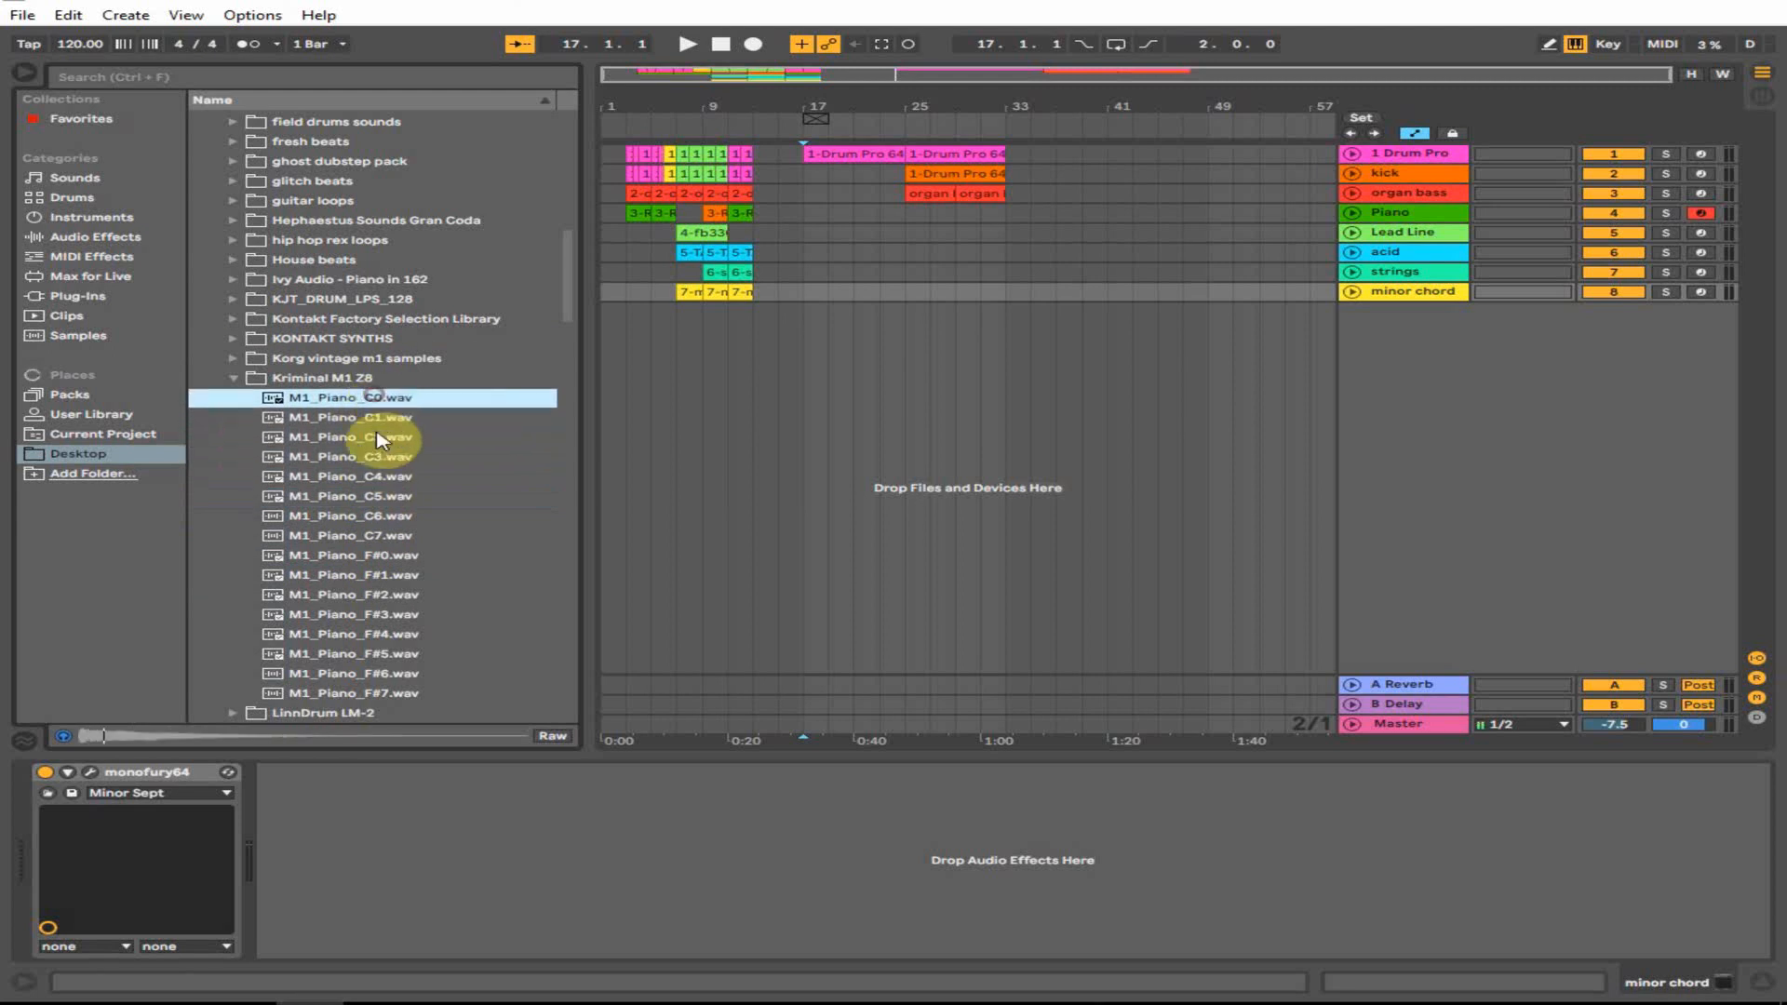
{"action": "left_click", "coordinate": [377, 594]}
{"action": "left_click", "coordinate": [377, 653]}
{"action": "left_click", "coordinate": [370, 676]}
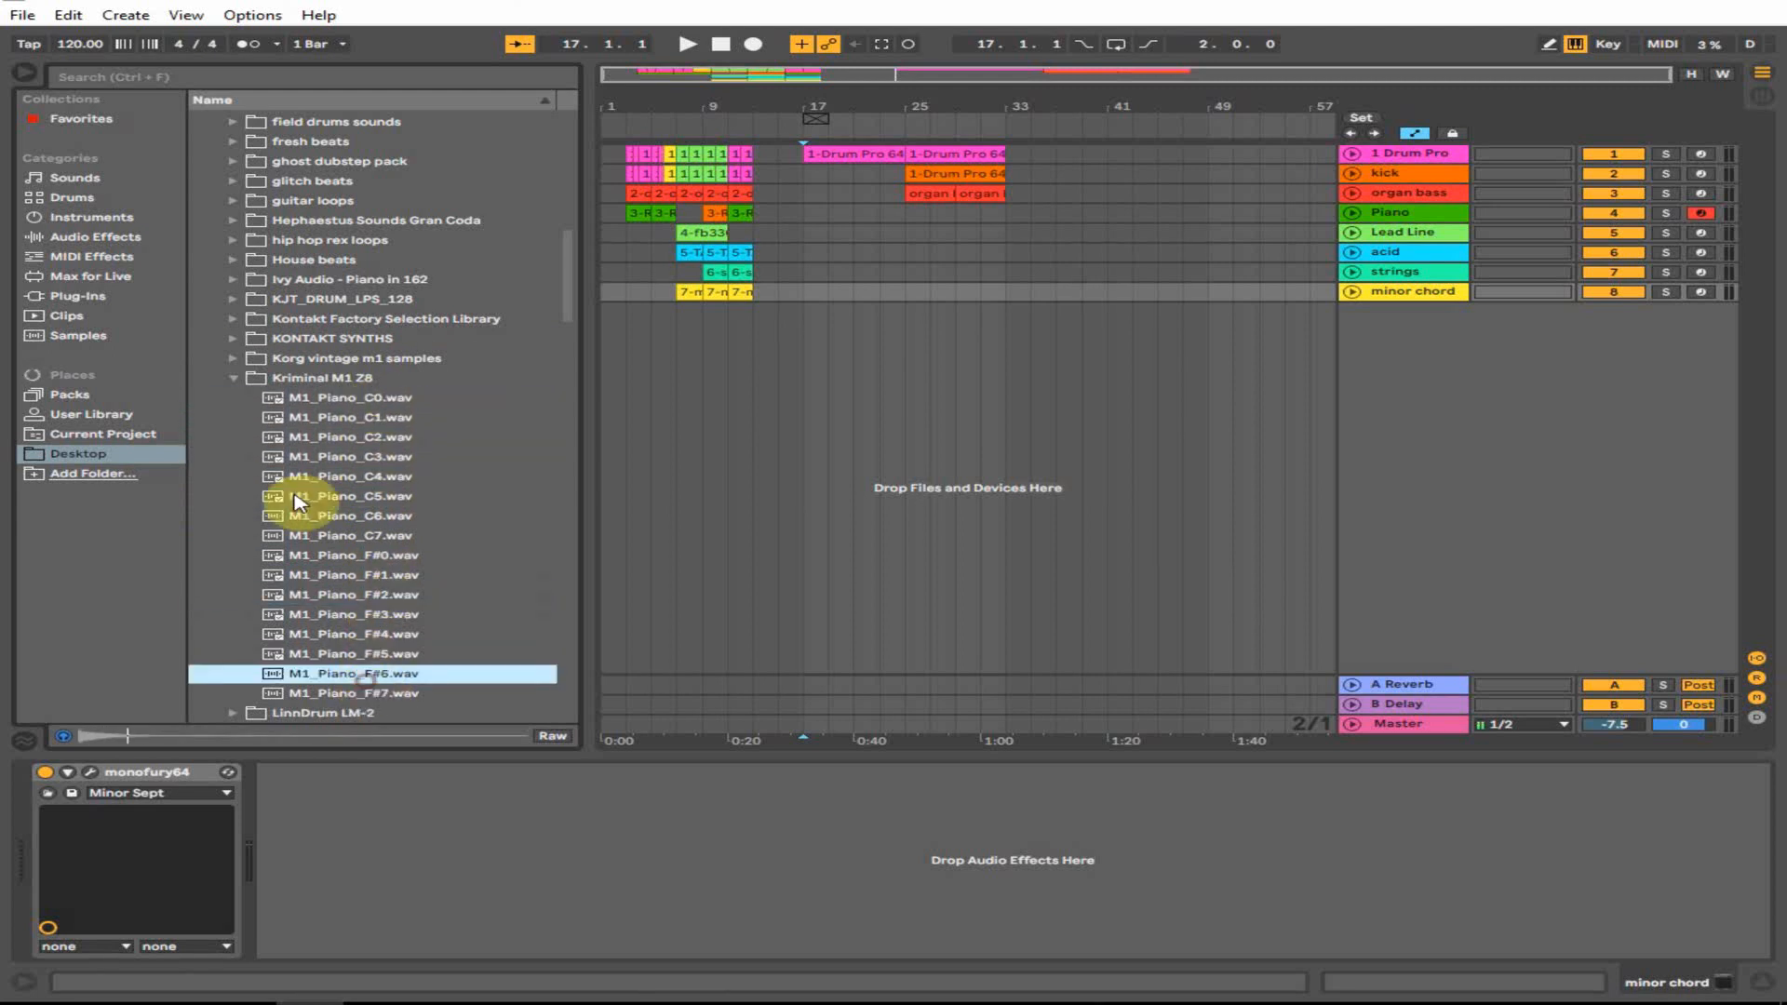
{"action": "left_click", "coordinate": [299, 496]}
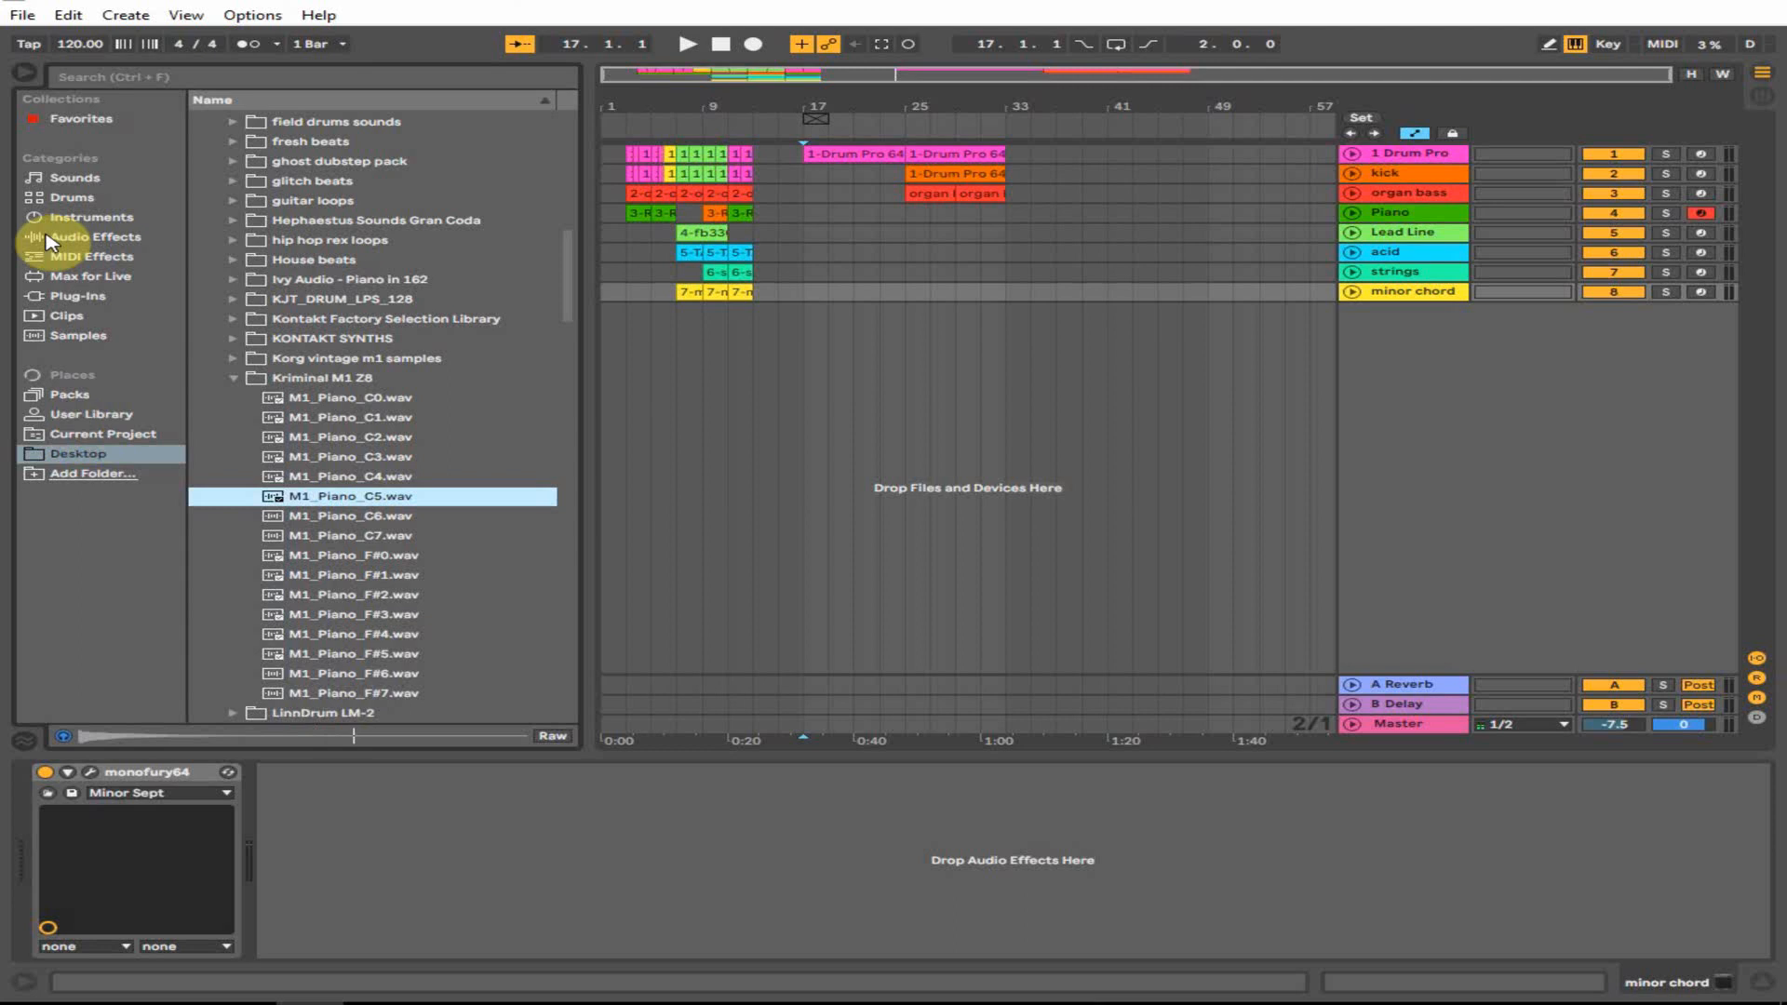
{"action": "left_click", "coordinate": [93, 237]}
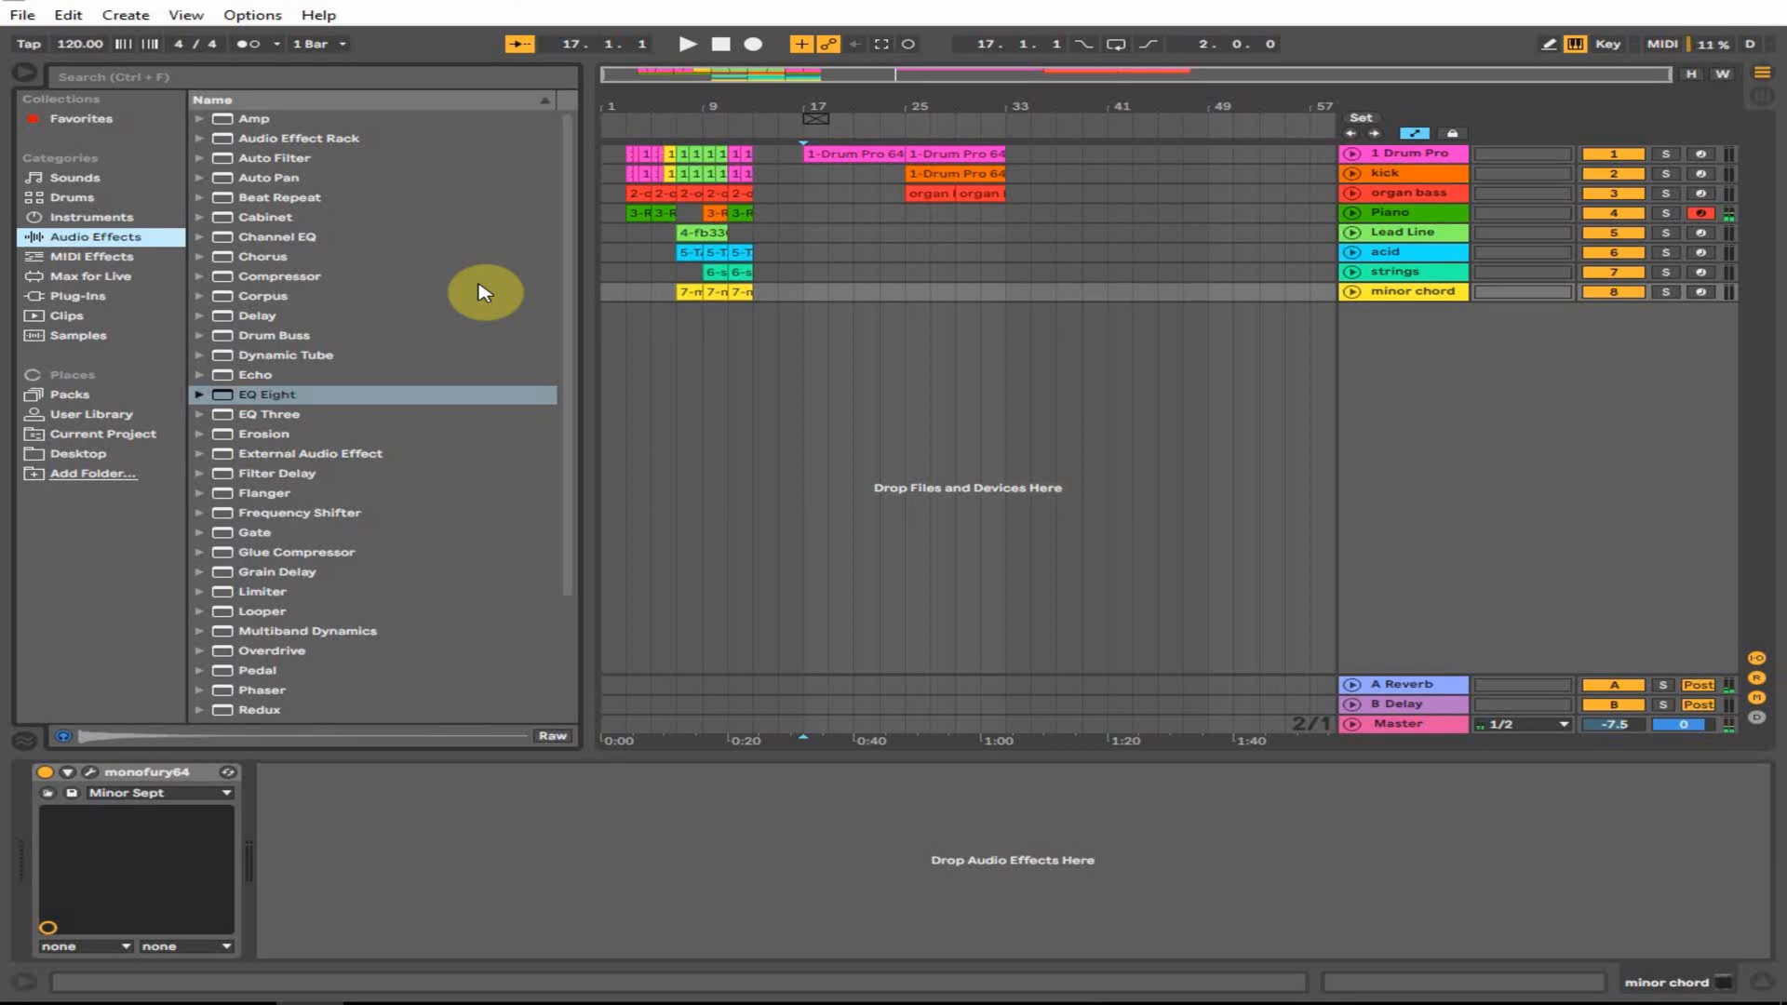
- Set the Piano track's Delay to time 4 with 21% dry/wet
{"action": "left_click", "coordinate": [1455, 216]}
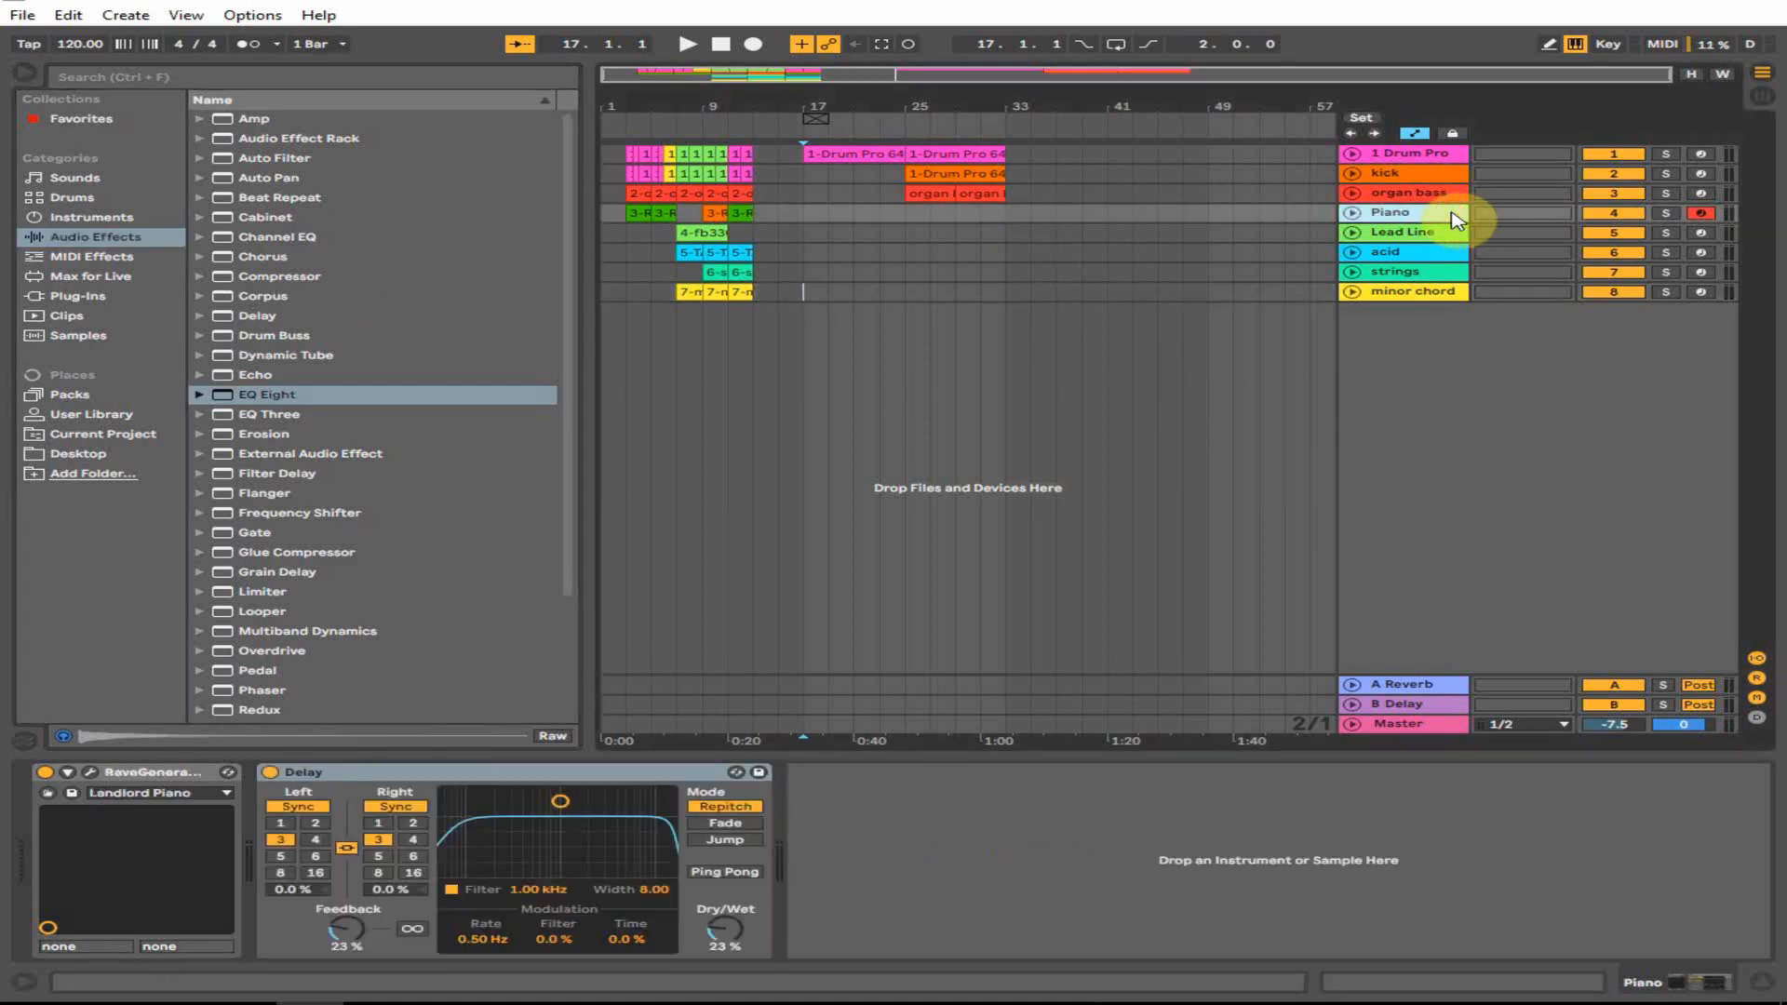
{"action": "left_click", "coordinate": [879, 214]}
{"action": "left_click", "coordinate": [881, 217]}
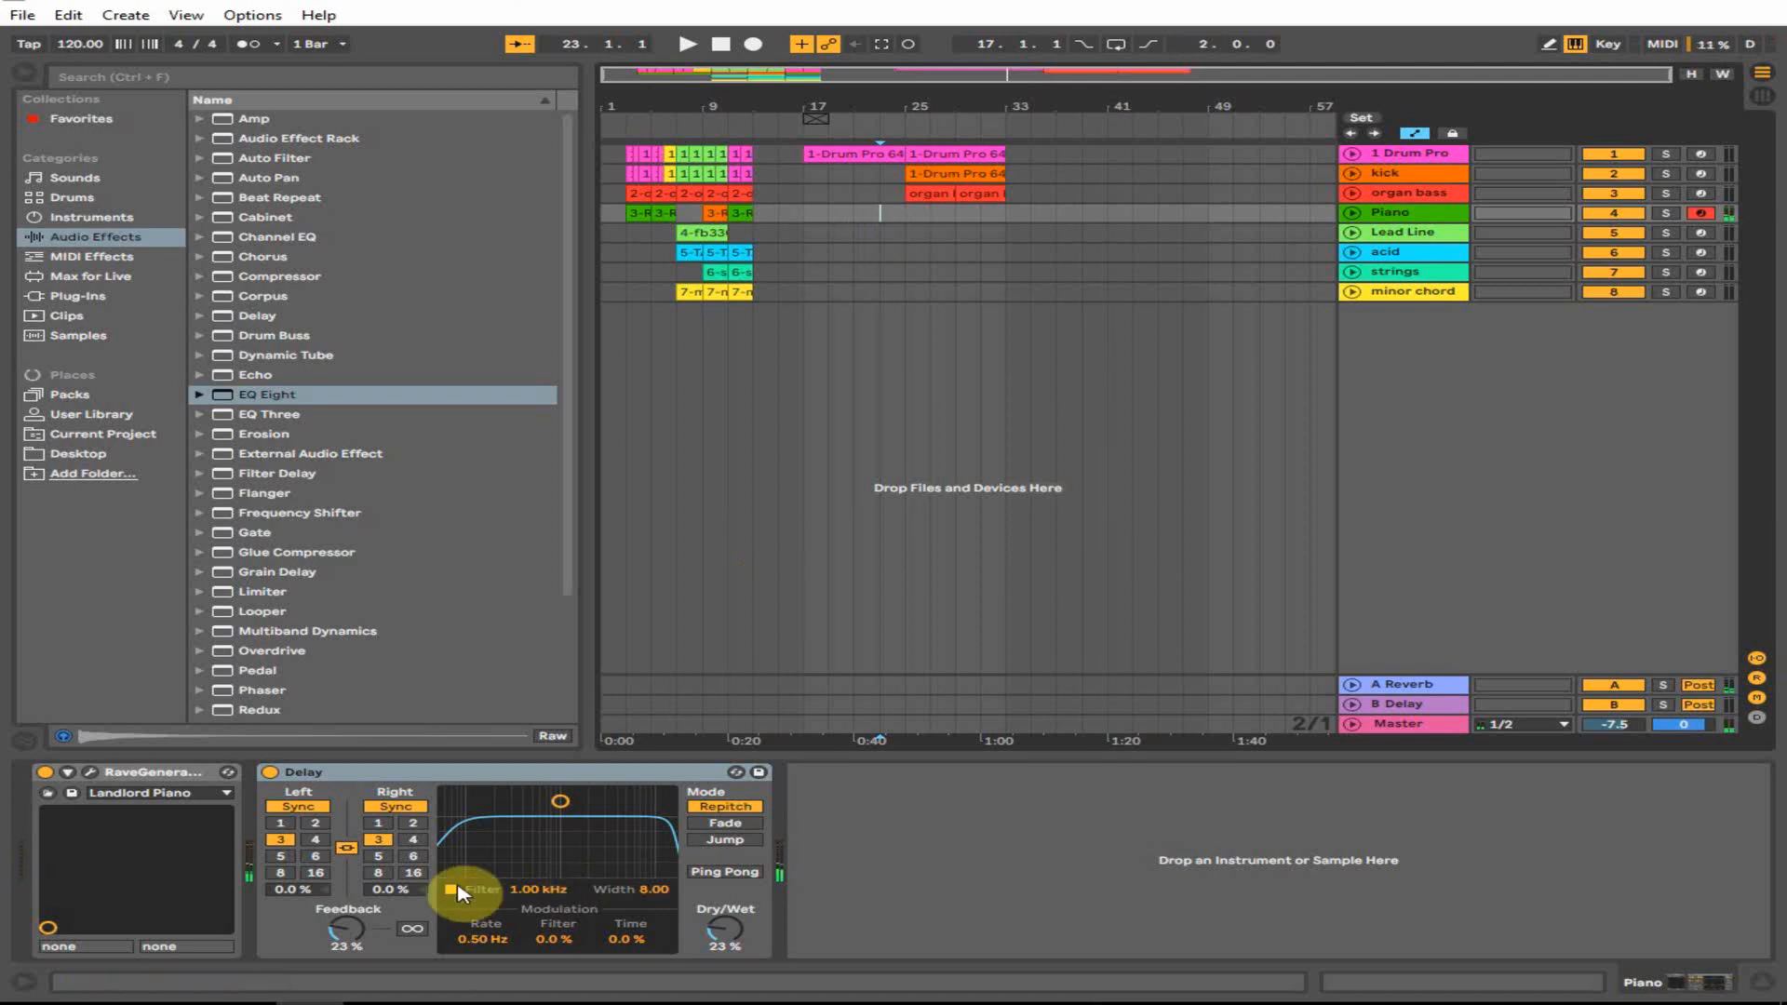
{"action": "left_click_drag", "start_coordinate": [725, 929], "coordinate": [738, 938]}
{"action": "left_click", "coordinate": [413, 839]}
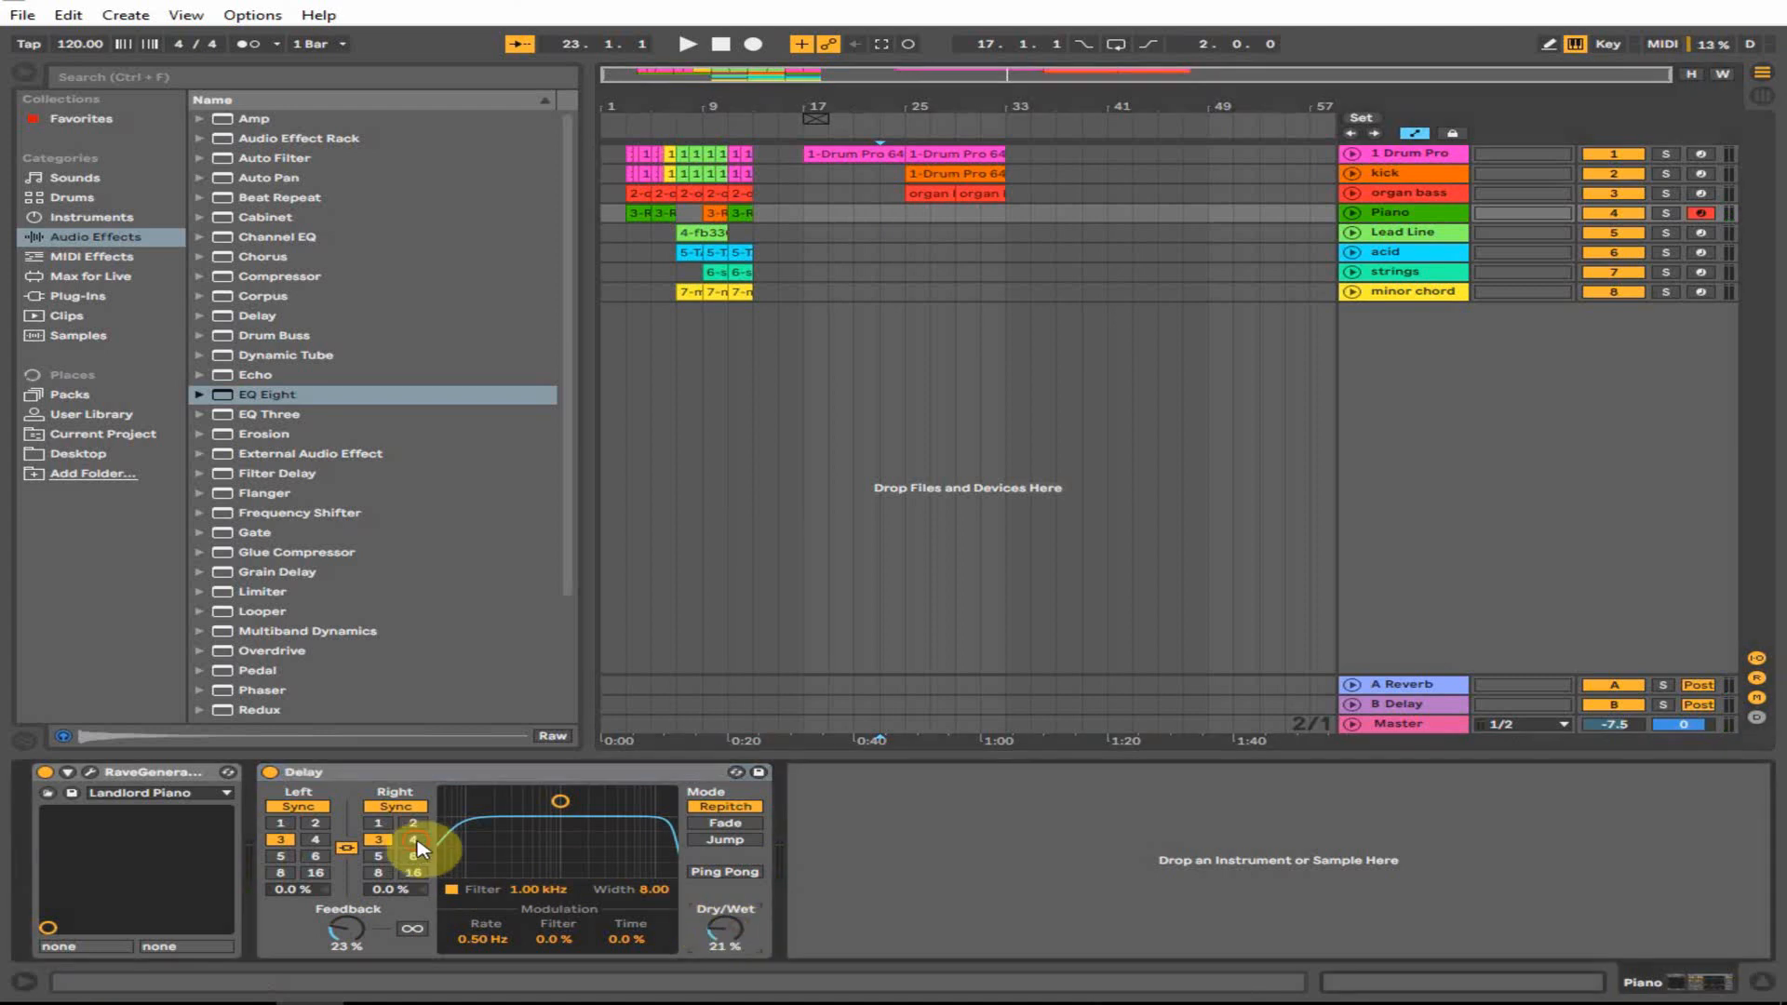
{"action": "left_click", "coordinate": [880, 213]}
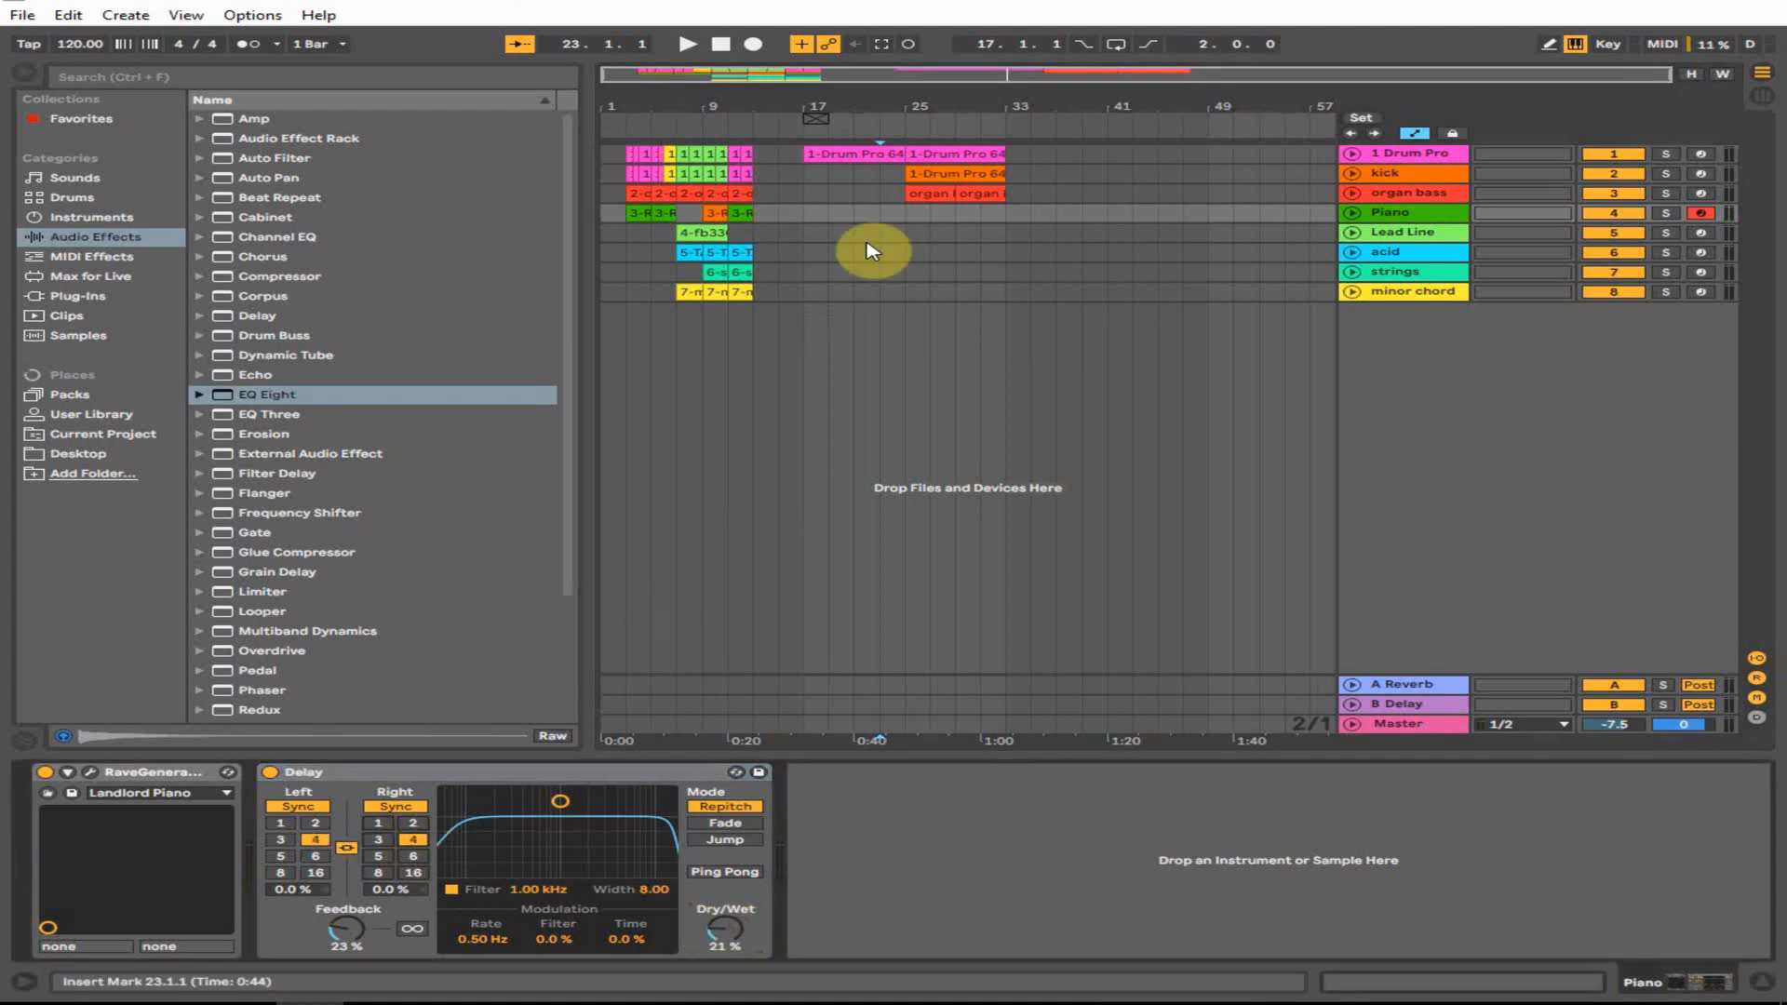
- Record a new Piano 4 clip from bar 25 and select it
{"action": "left_click", "coordinate": [907, 216]}
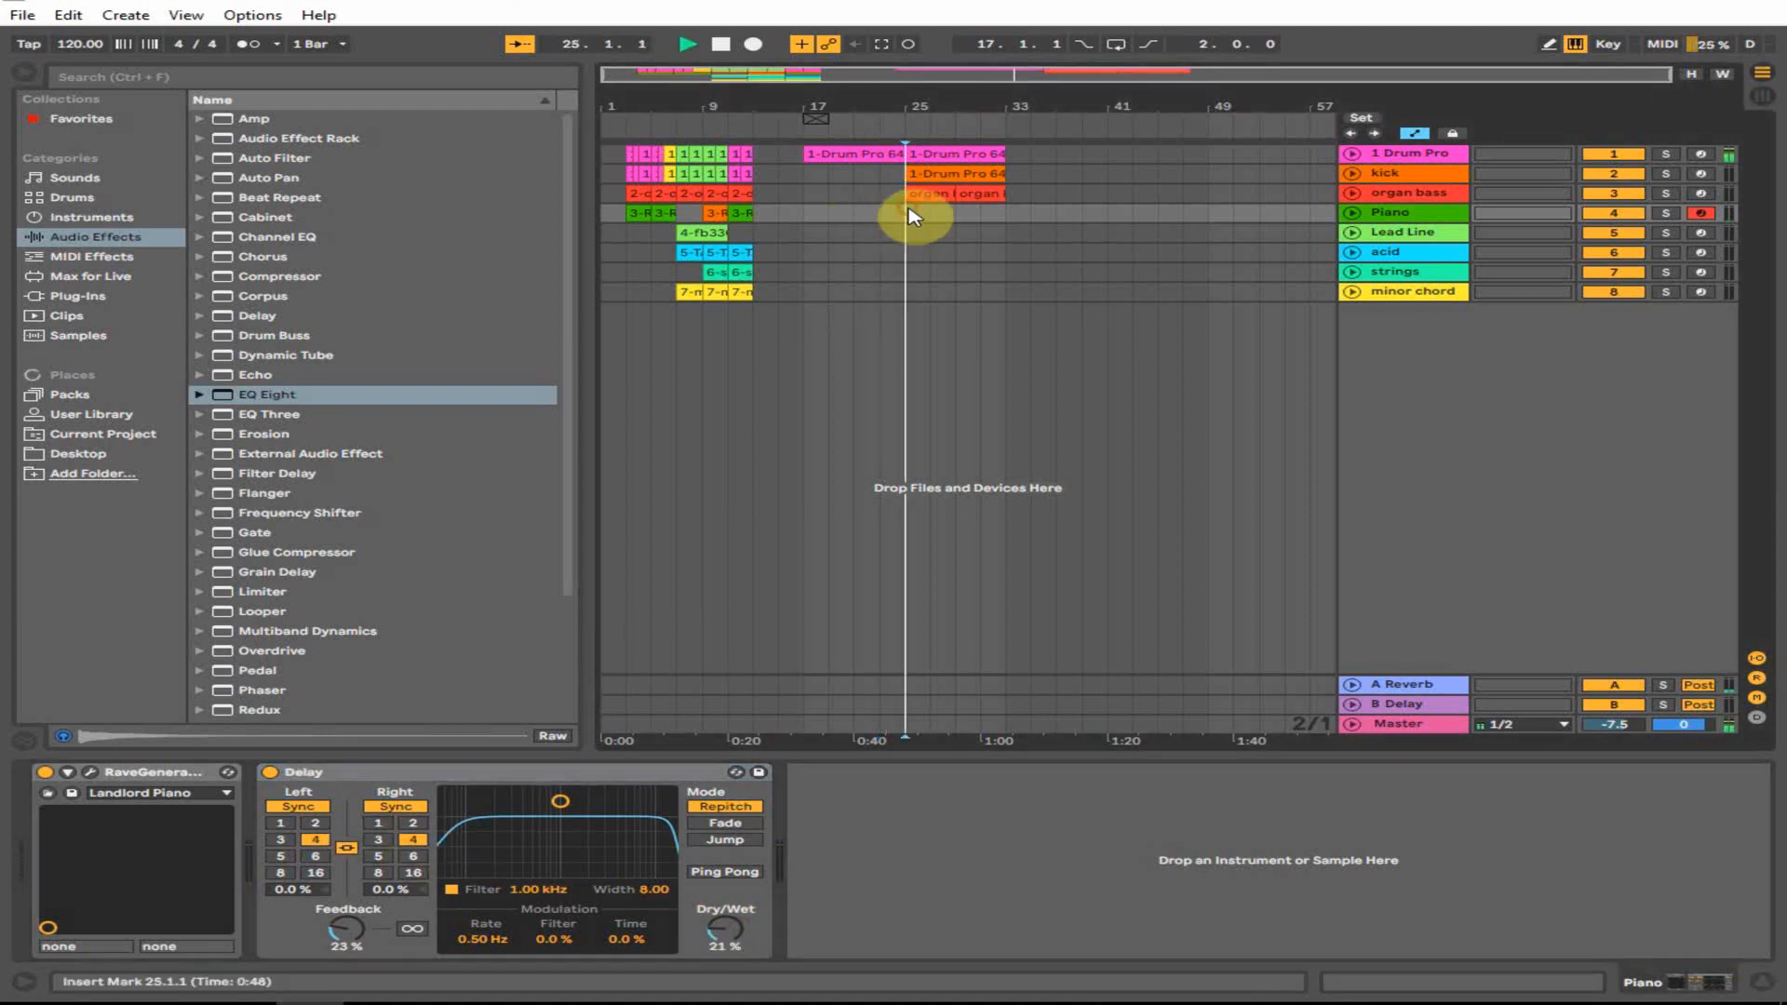
{"action": "key", "text": "space"}
{"action": "left_click", "coordinate": [752, 44]}
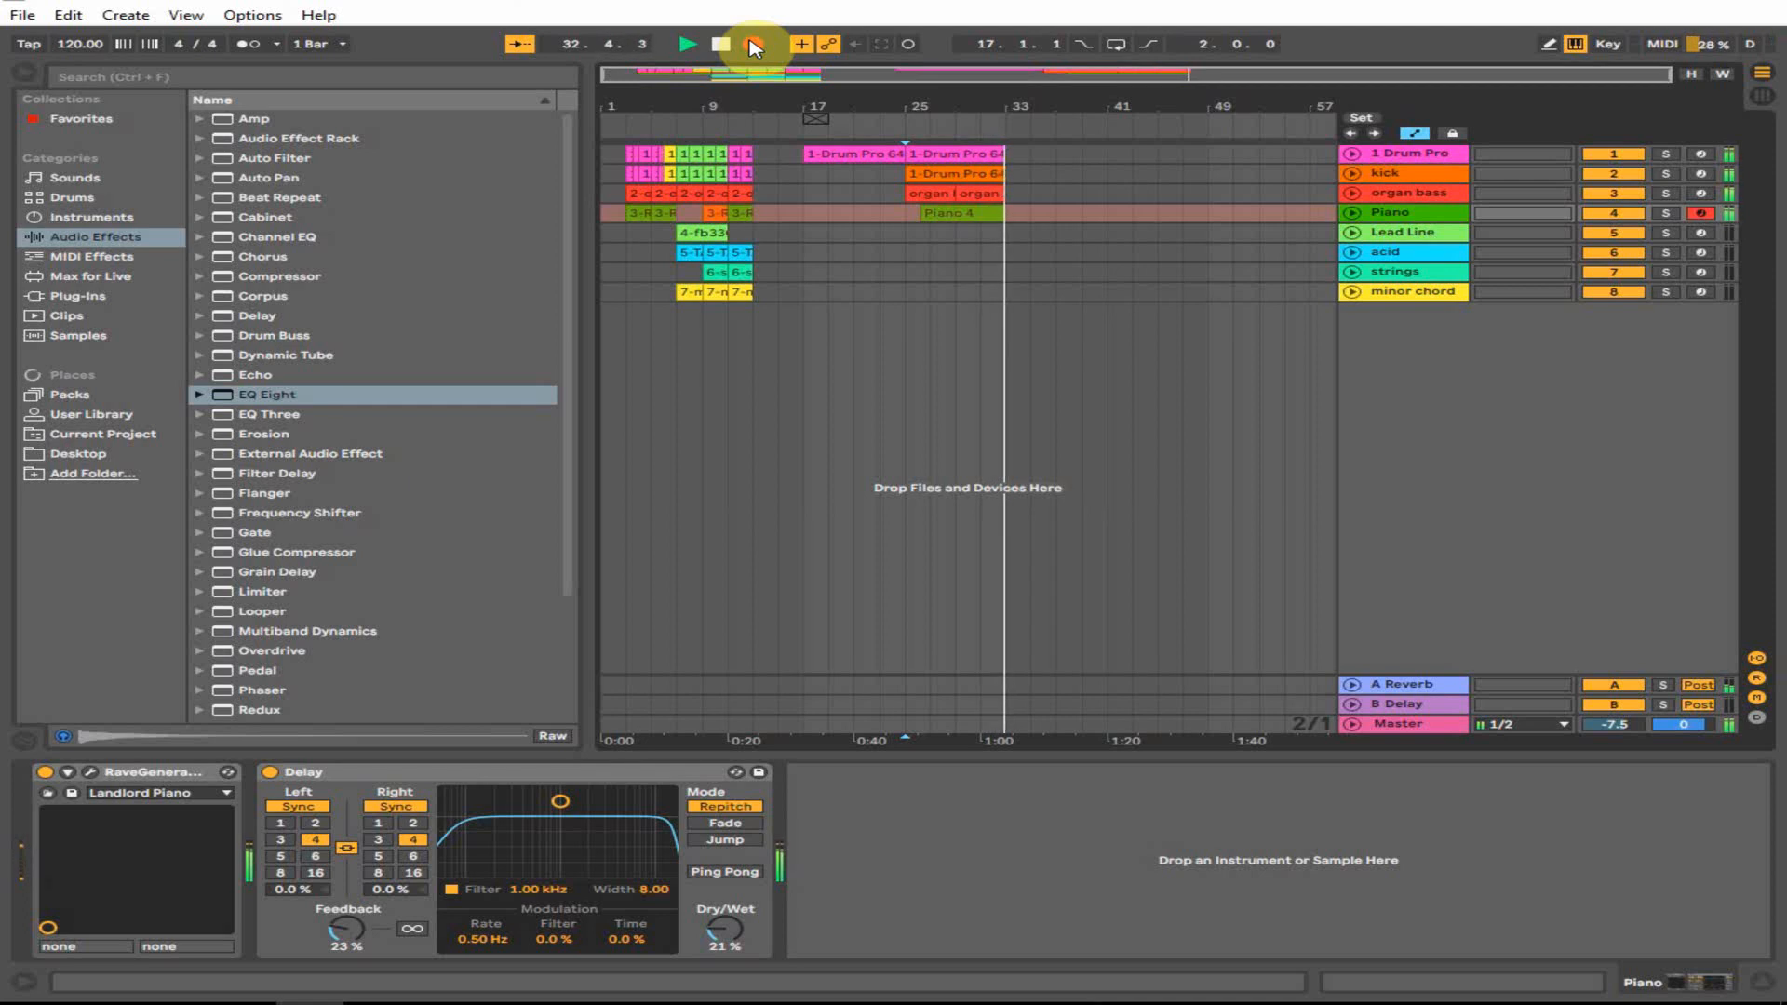
{"action": "left_click", "coordinate": [720, 44]}
{"action": "left_click", "coordinate": [959, 213]}
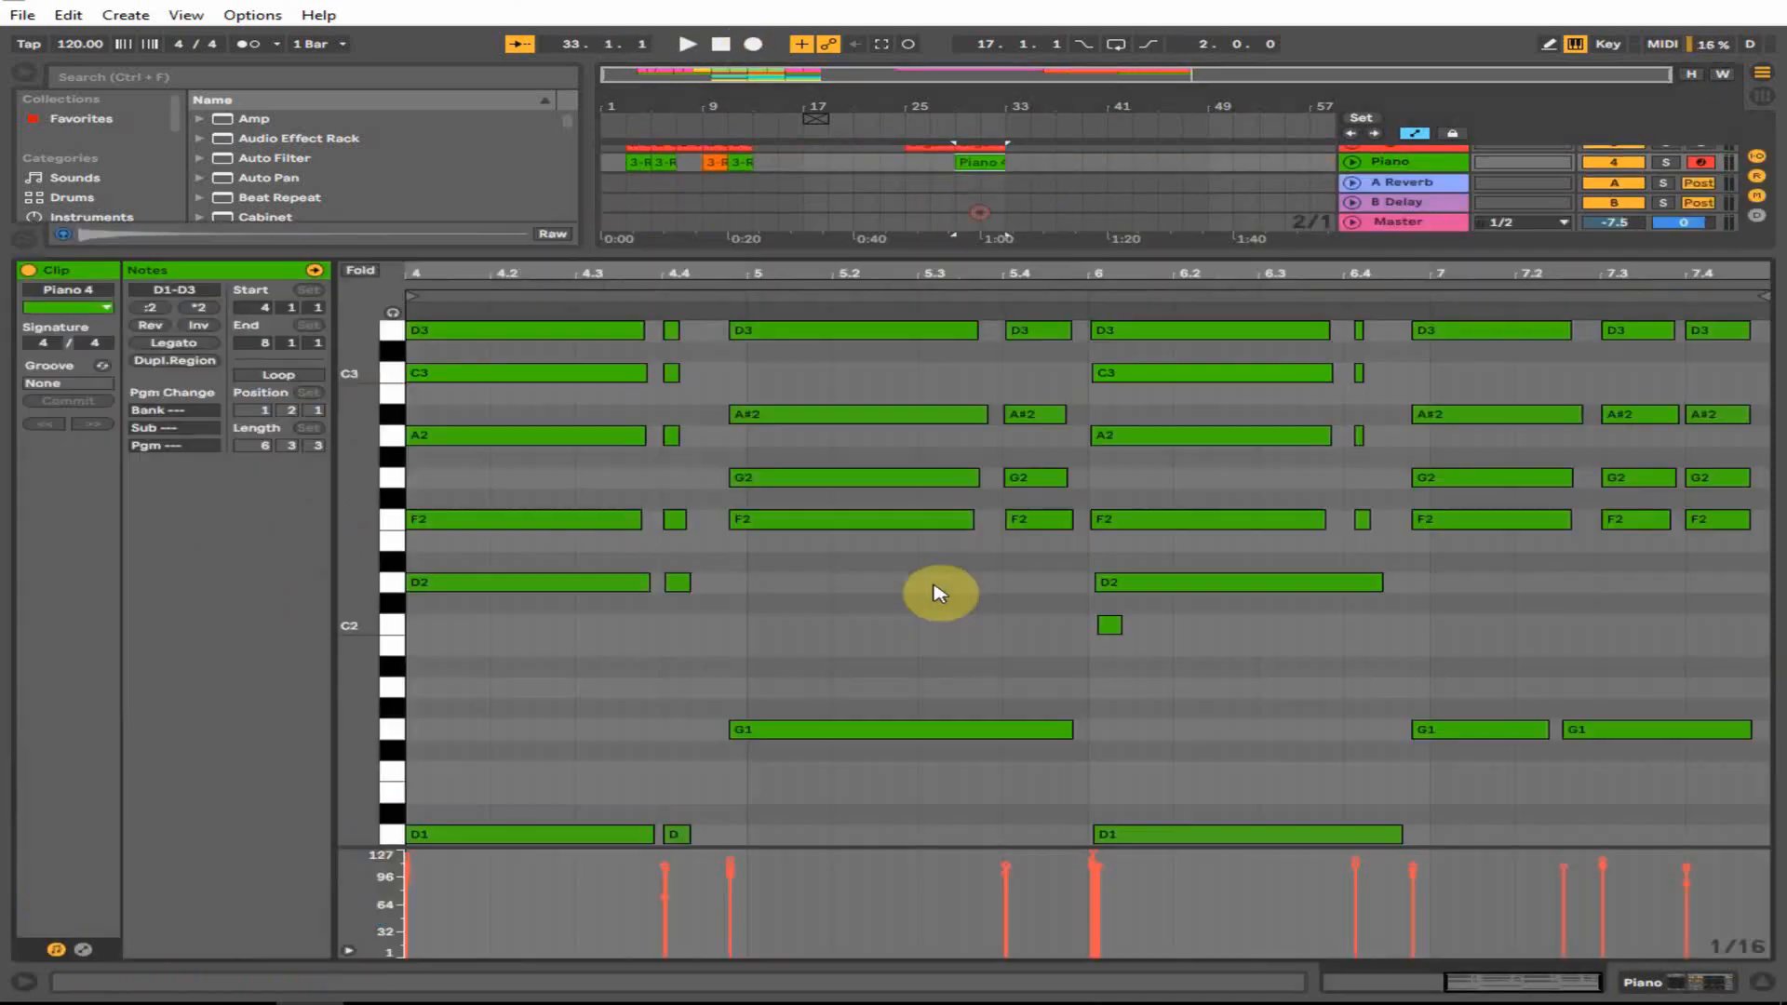
- Delete the stray short C2 note from the Piano 4 clip
{"action": "double_click", "coordinate": [977, 209]}
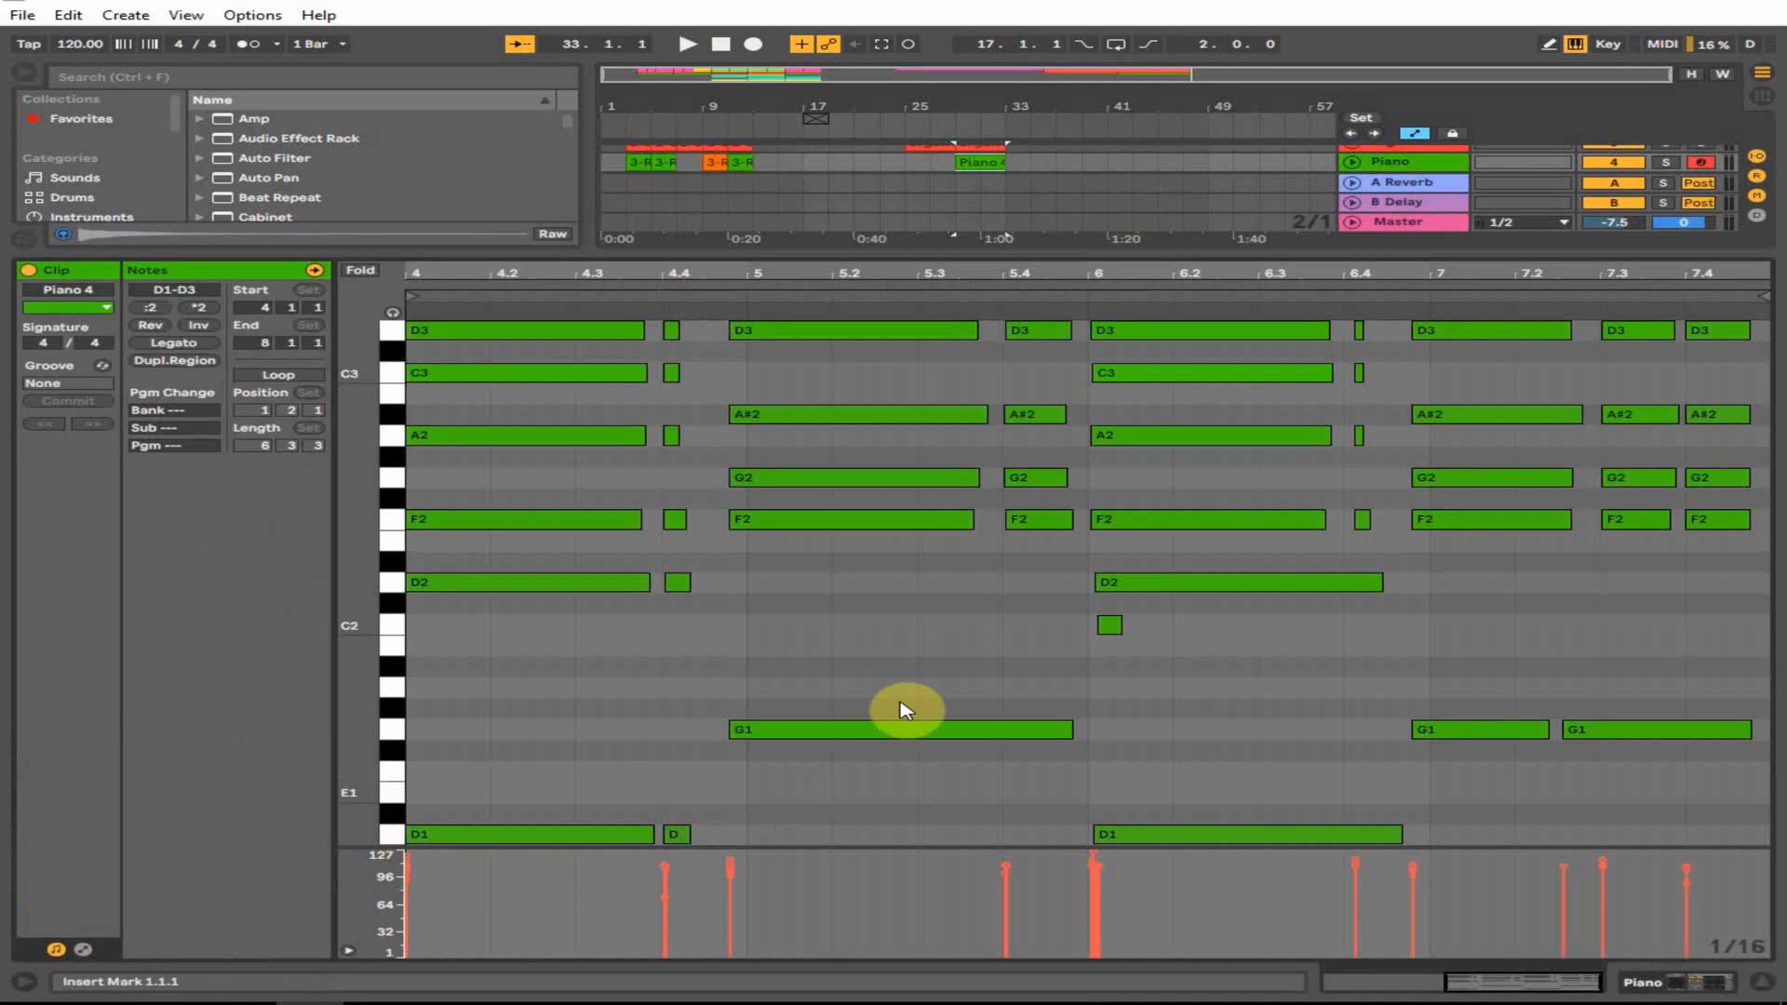
{"action": "left_click_drag", "start_coordinate": [917, 682], "coordinate": [1217, 611]}
{"action": "key", "text": "Delete"}
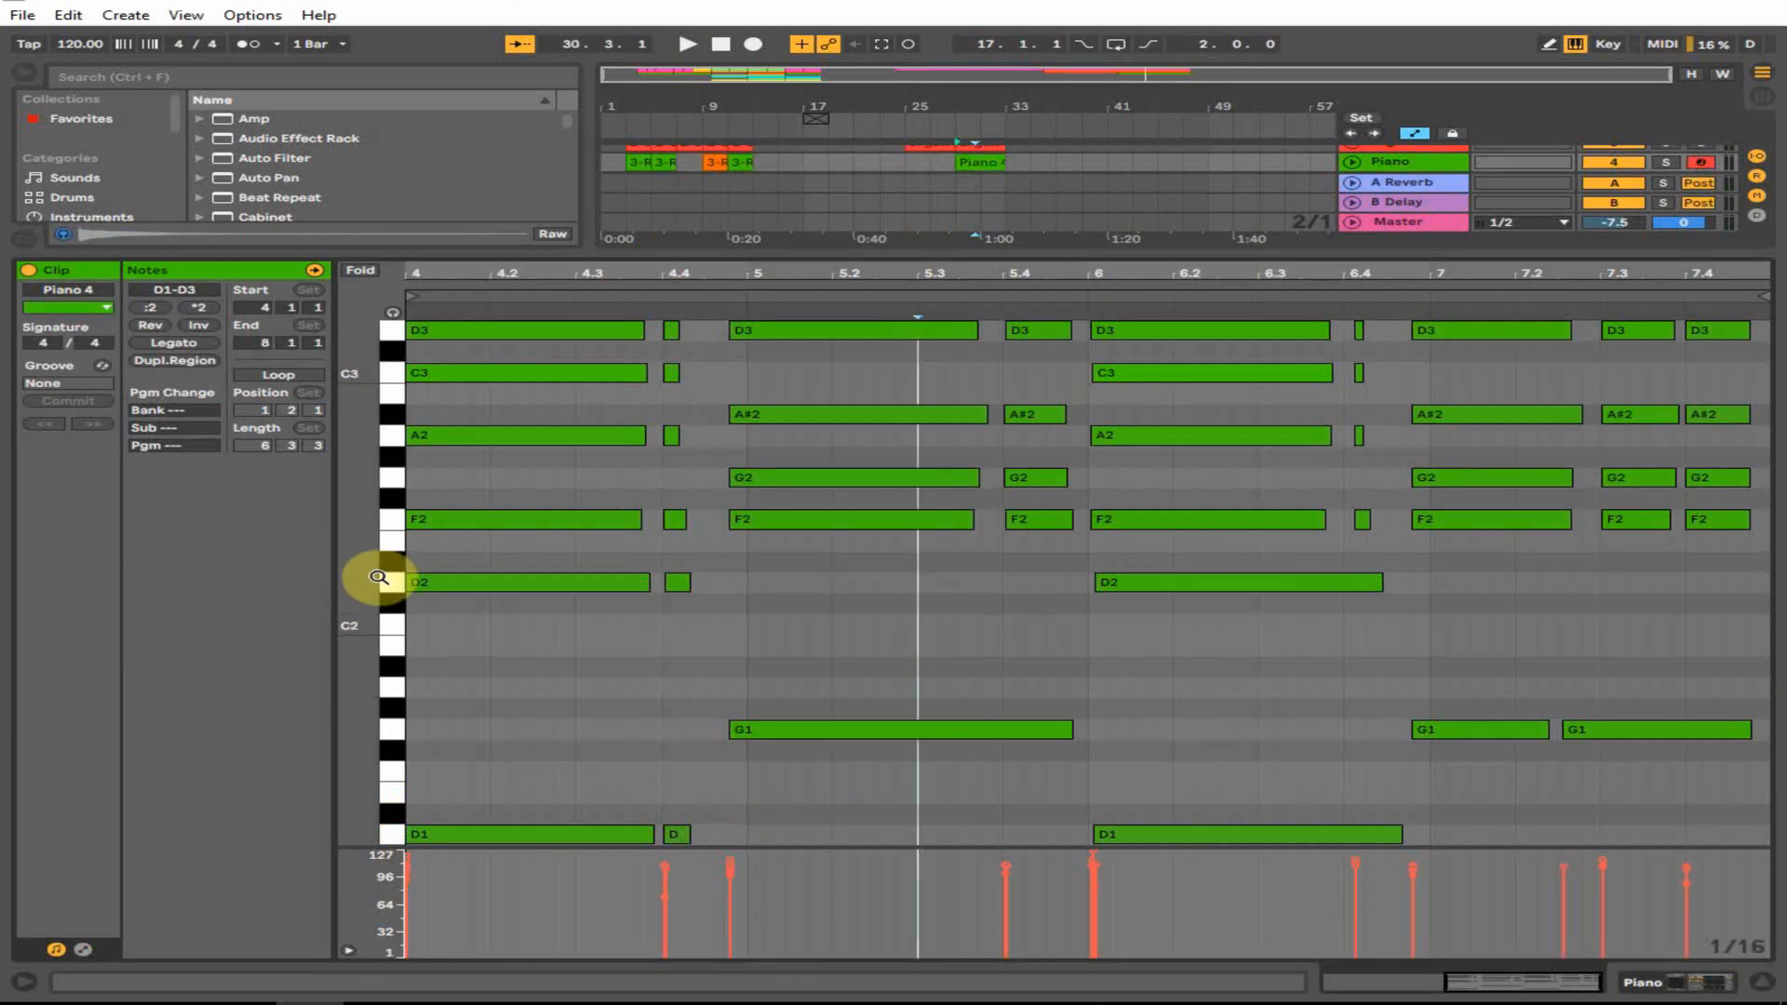
- Zoom the piano roll, select the chord and the short notes at 6.4, and play to review
{"action": "left_click_drag", "start_coordinate": [358, 577], "coordinate": [279, 582]}
{"action": "left_click_drag", "start_coordinate": [459, 714], "coordinate": [1762, 361]}
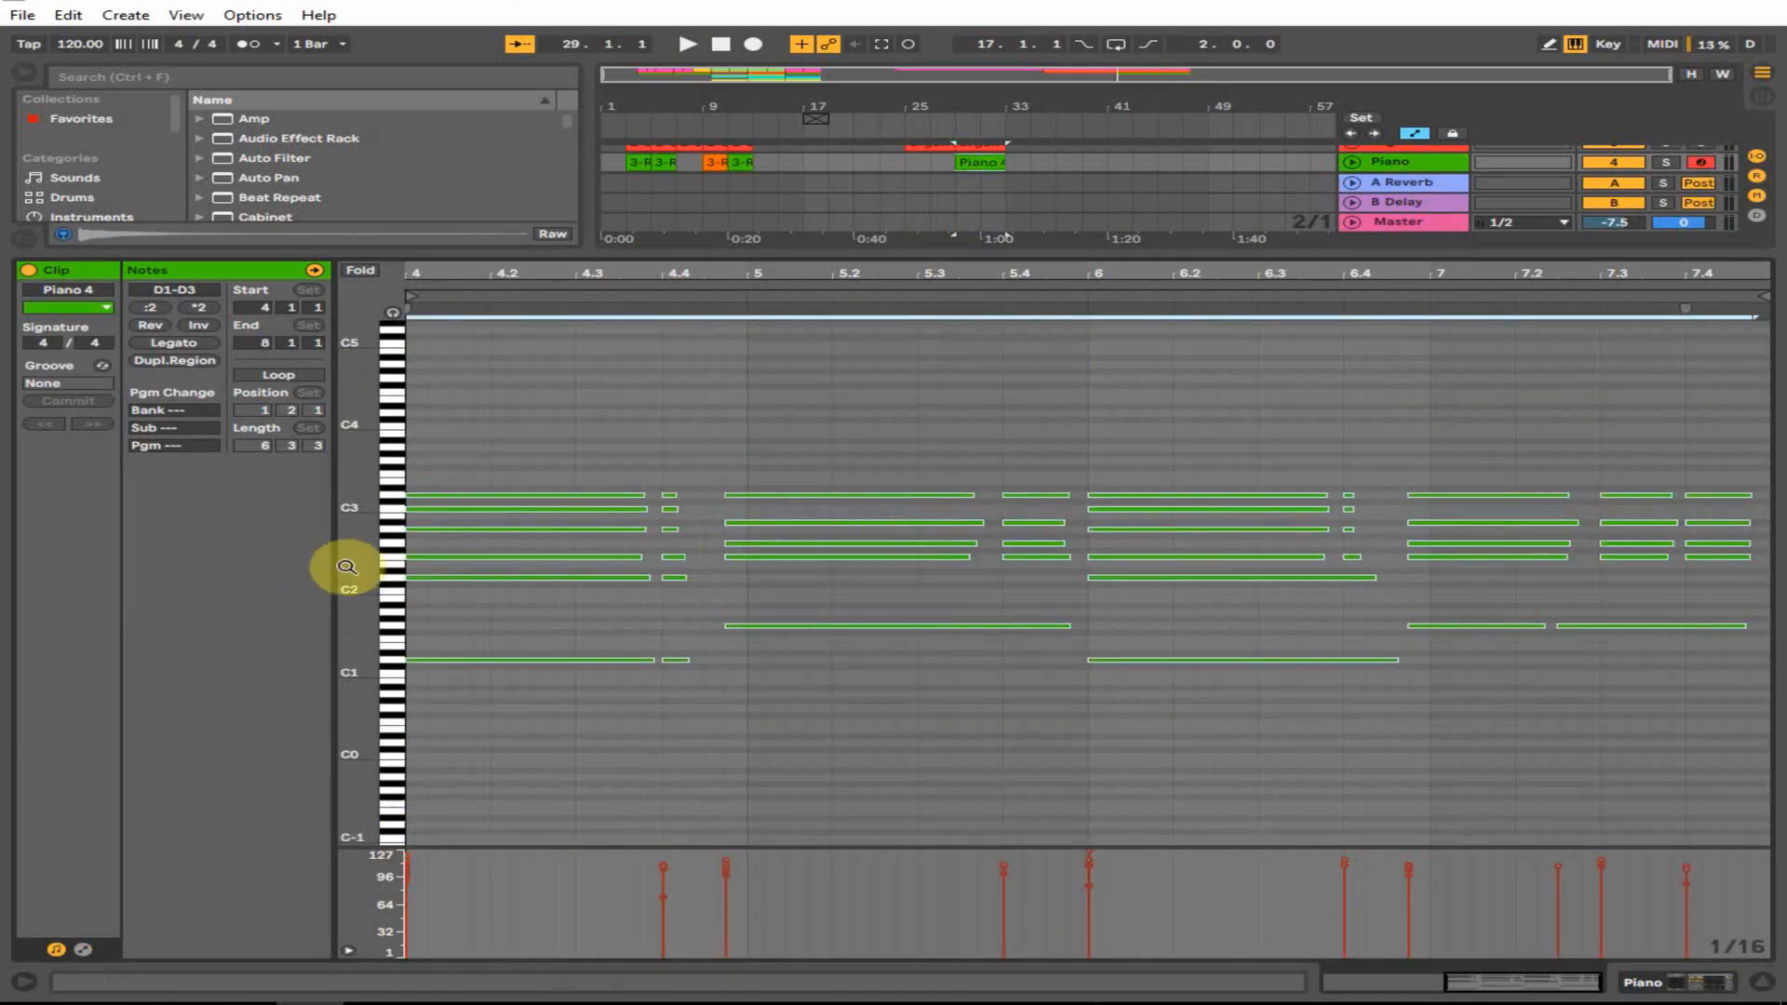
{"action": "left_click_drag", "start_coordinate": [346, 567], "coordinate": [351, 568]}
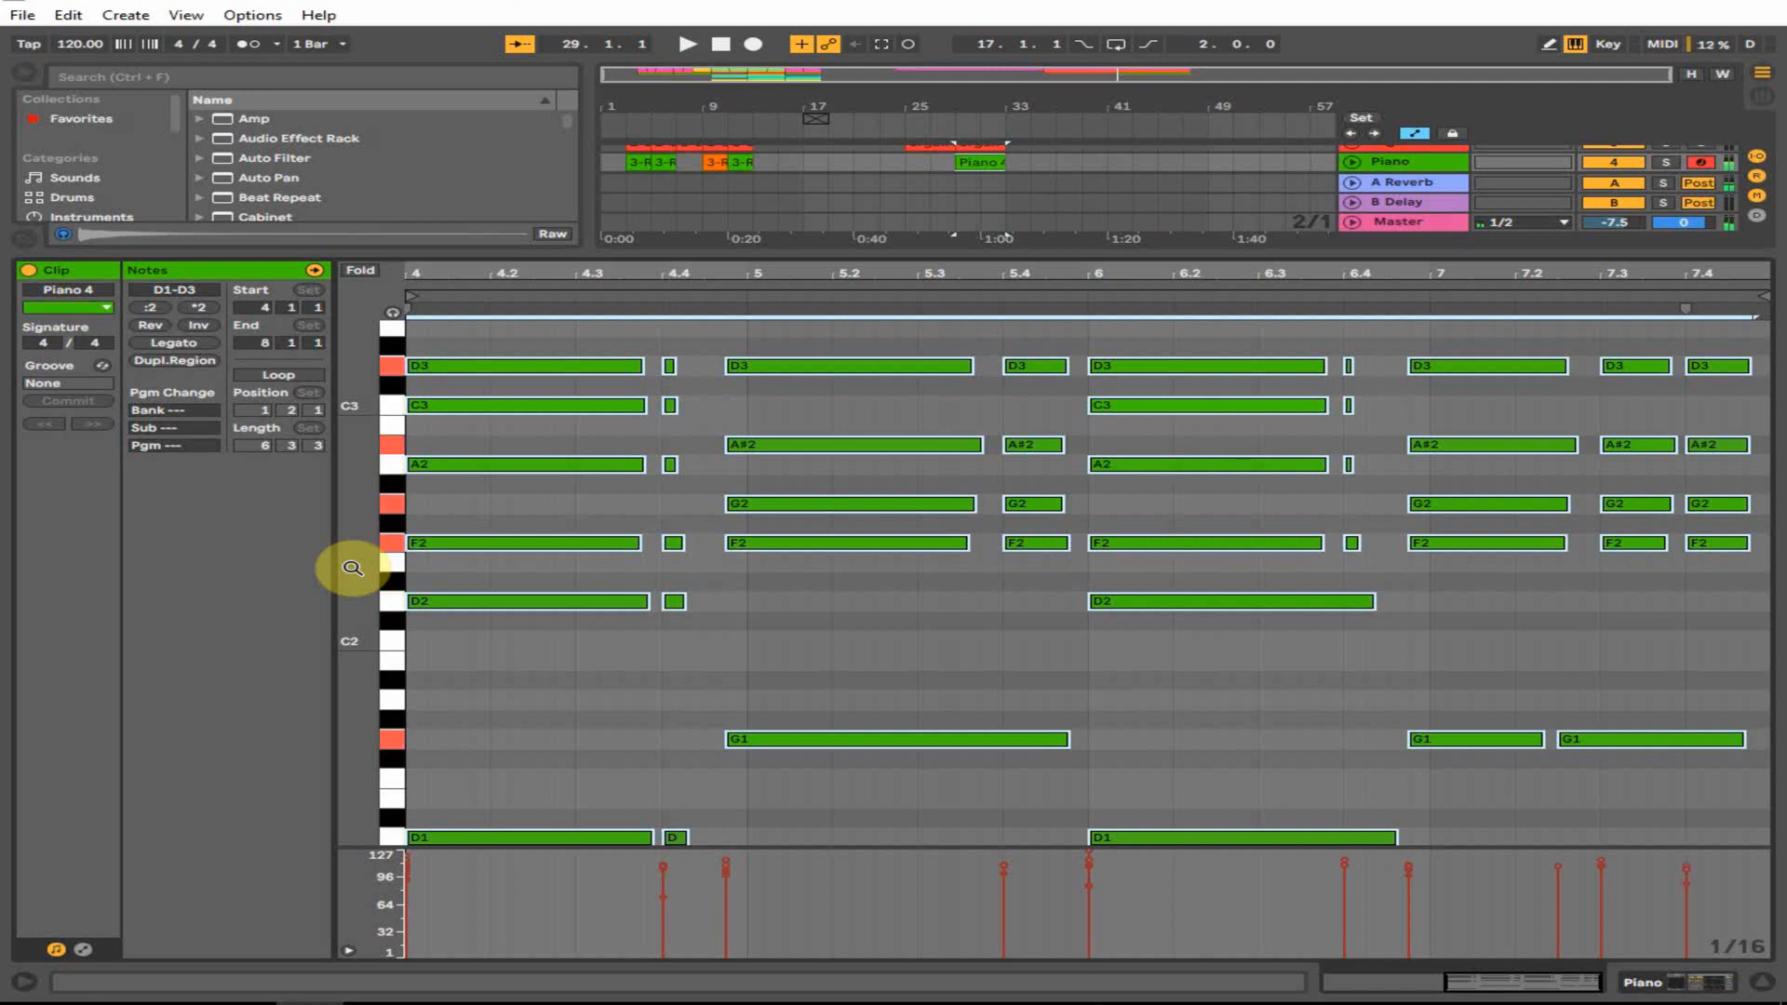
{"action": "key", "text": "space"}
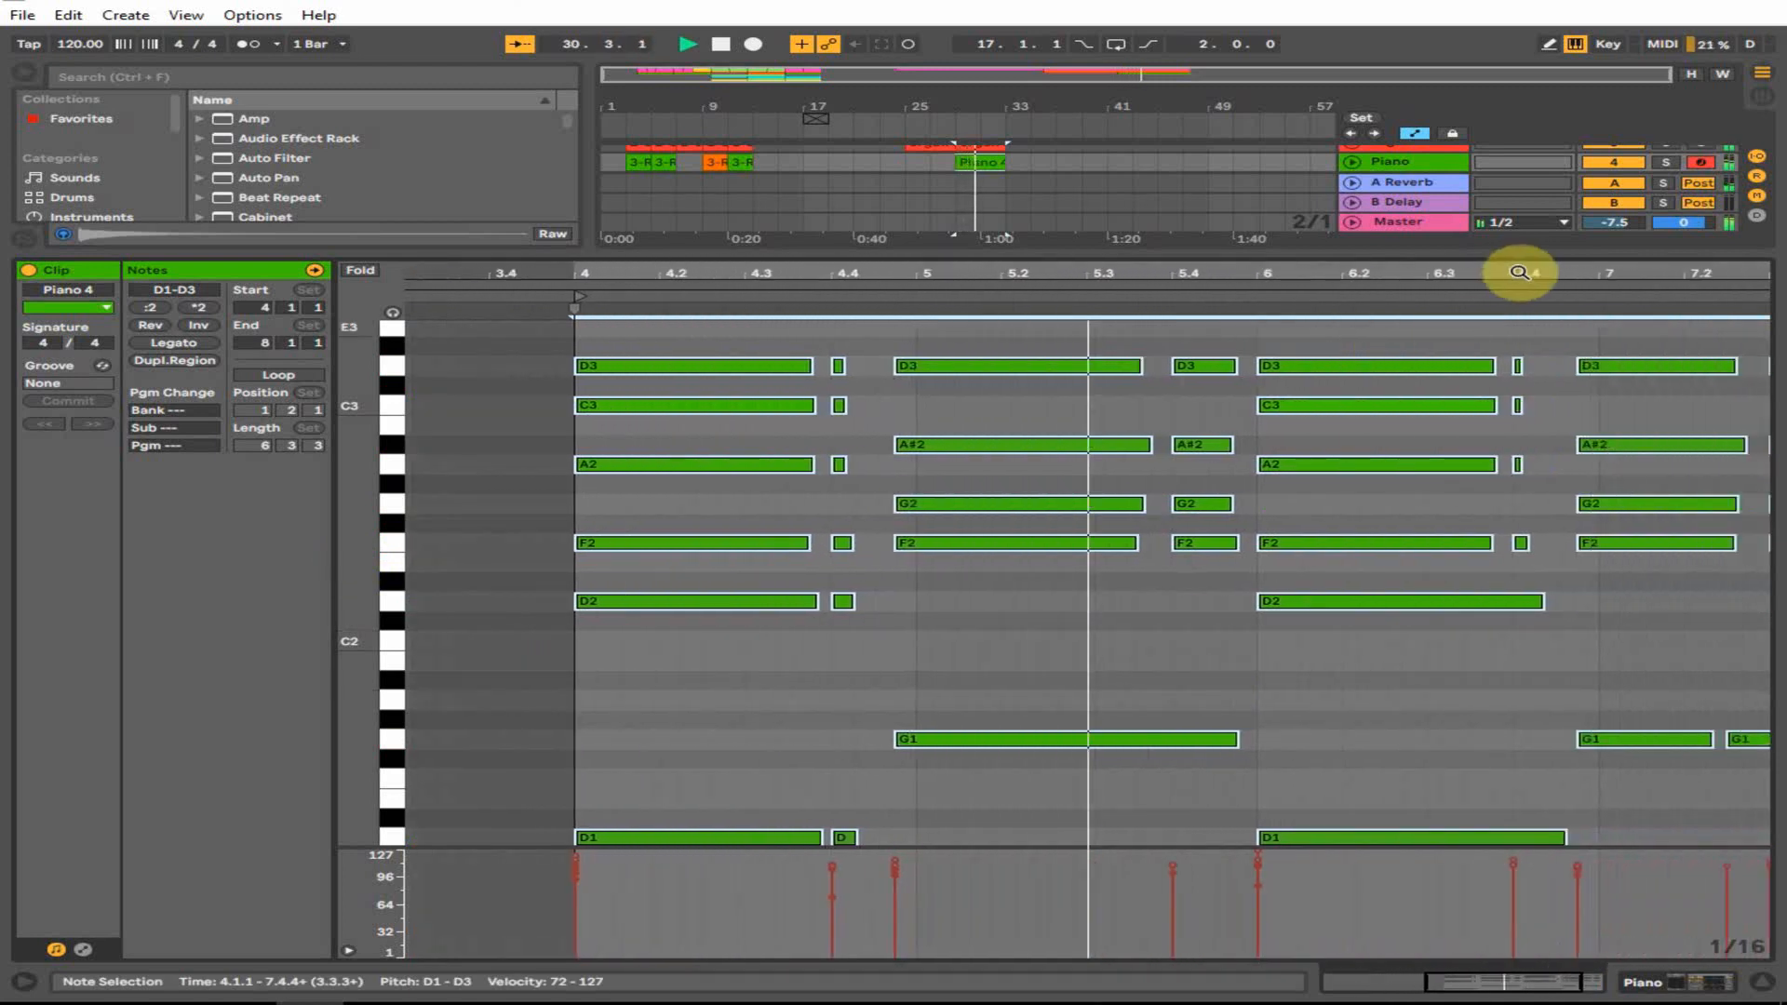
{"action": "left_click_drag", "start_coordinate": [1465, 272], "coordinate": [1466, 272]}
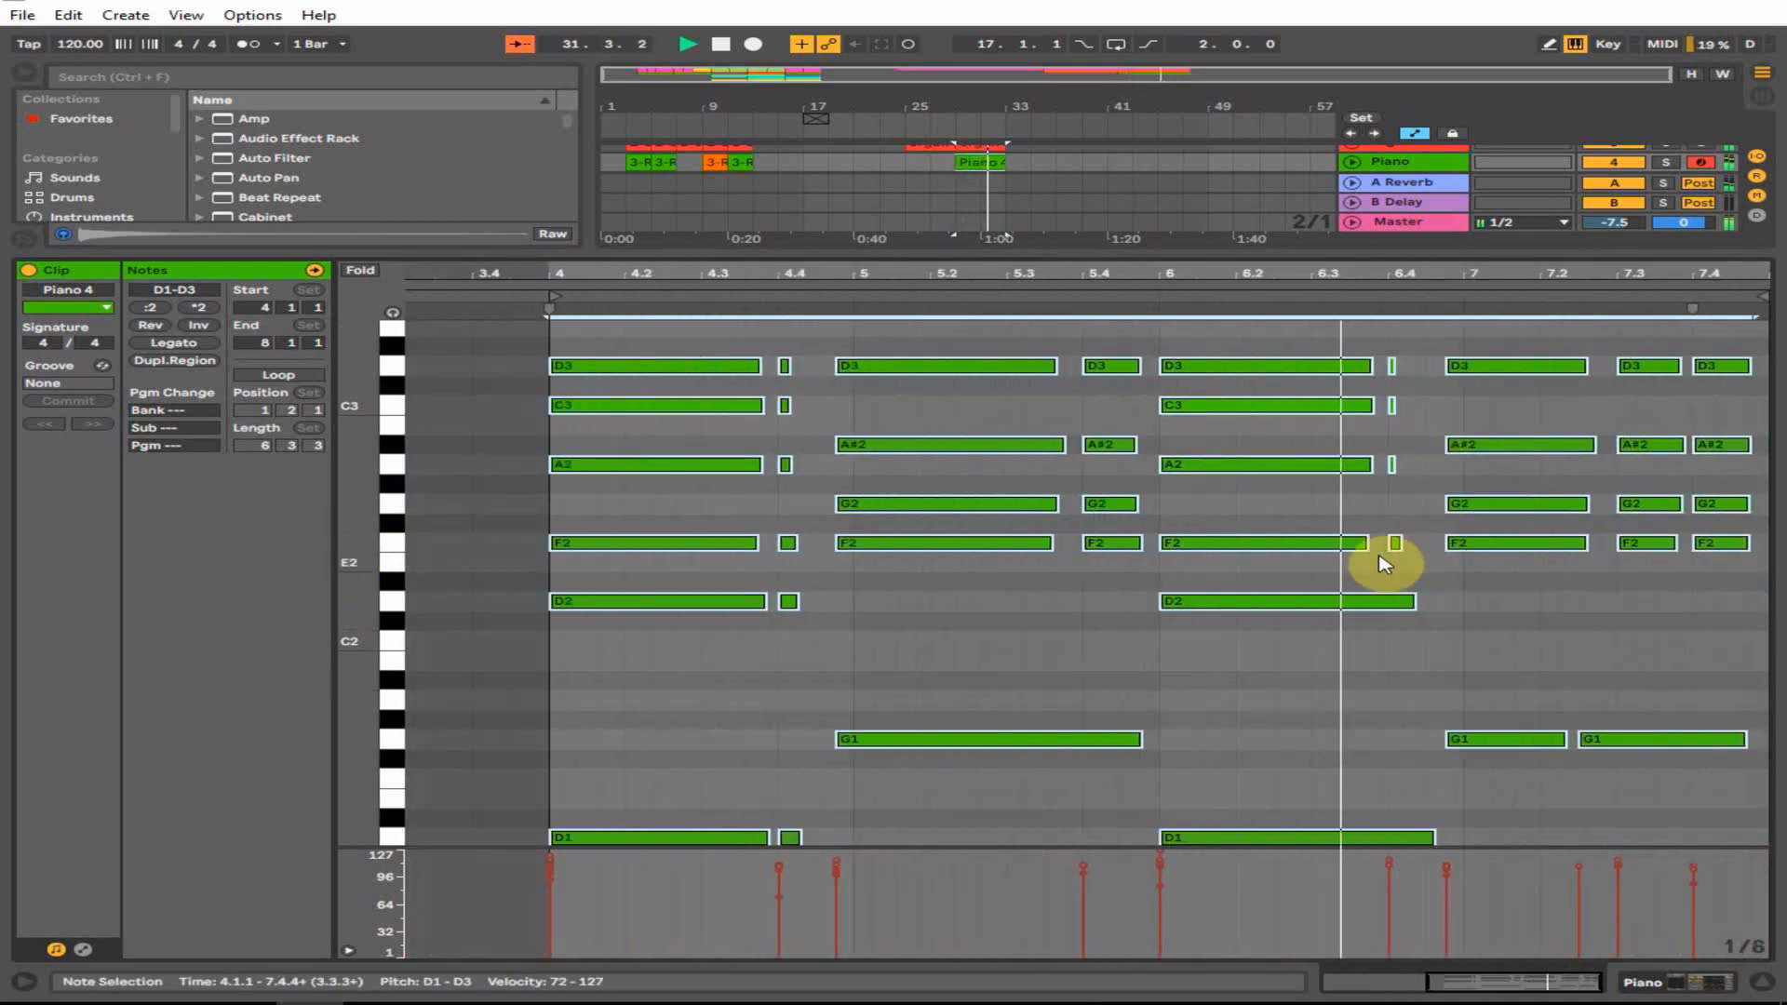
{"action": "key", "text": "space"}
{"action": "left_click_drag", "start_coordinate": [1400, 558], "coordinate": [1401, 372]}
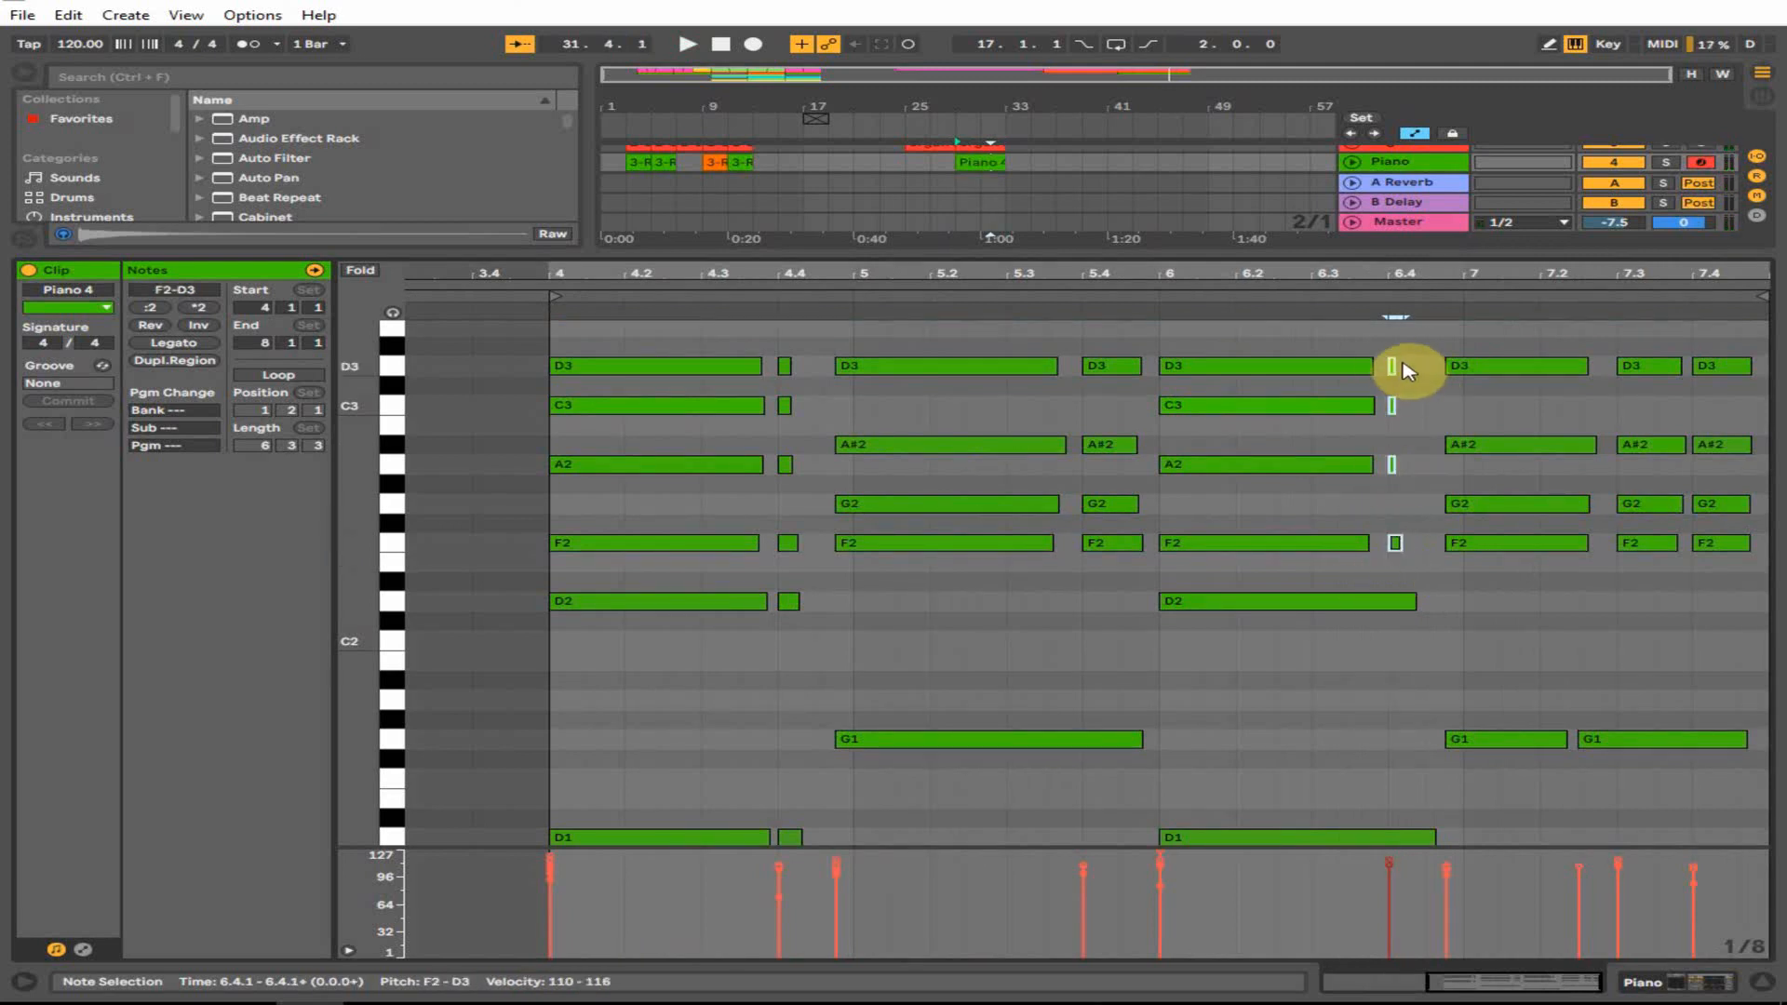
{"action": "key", "text": "space"}
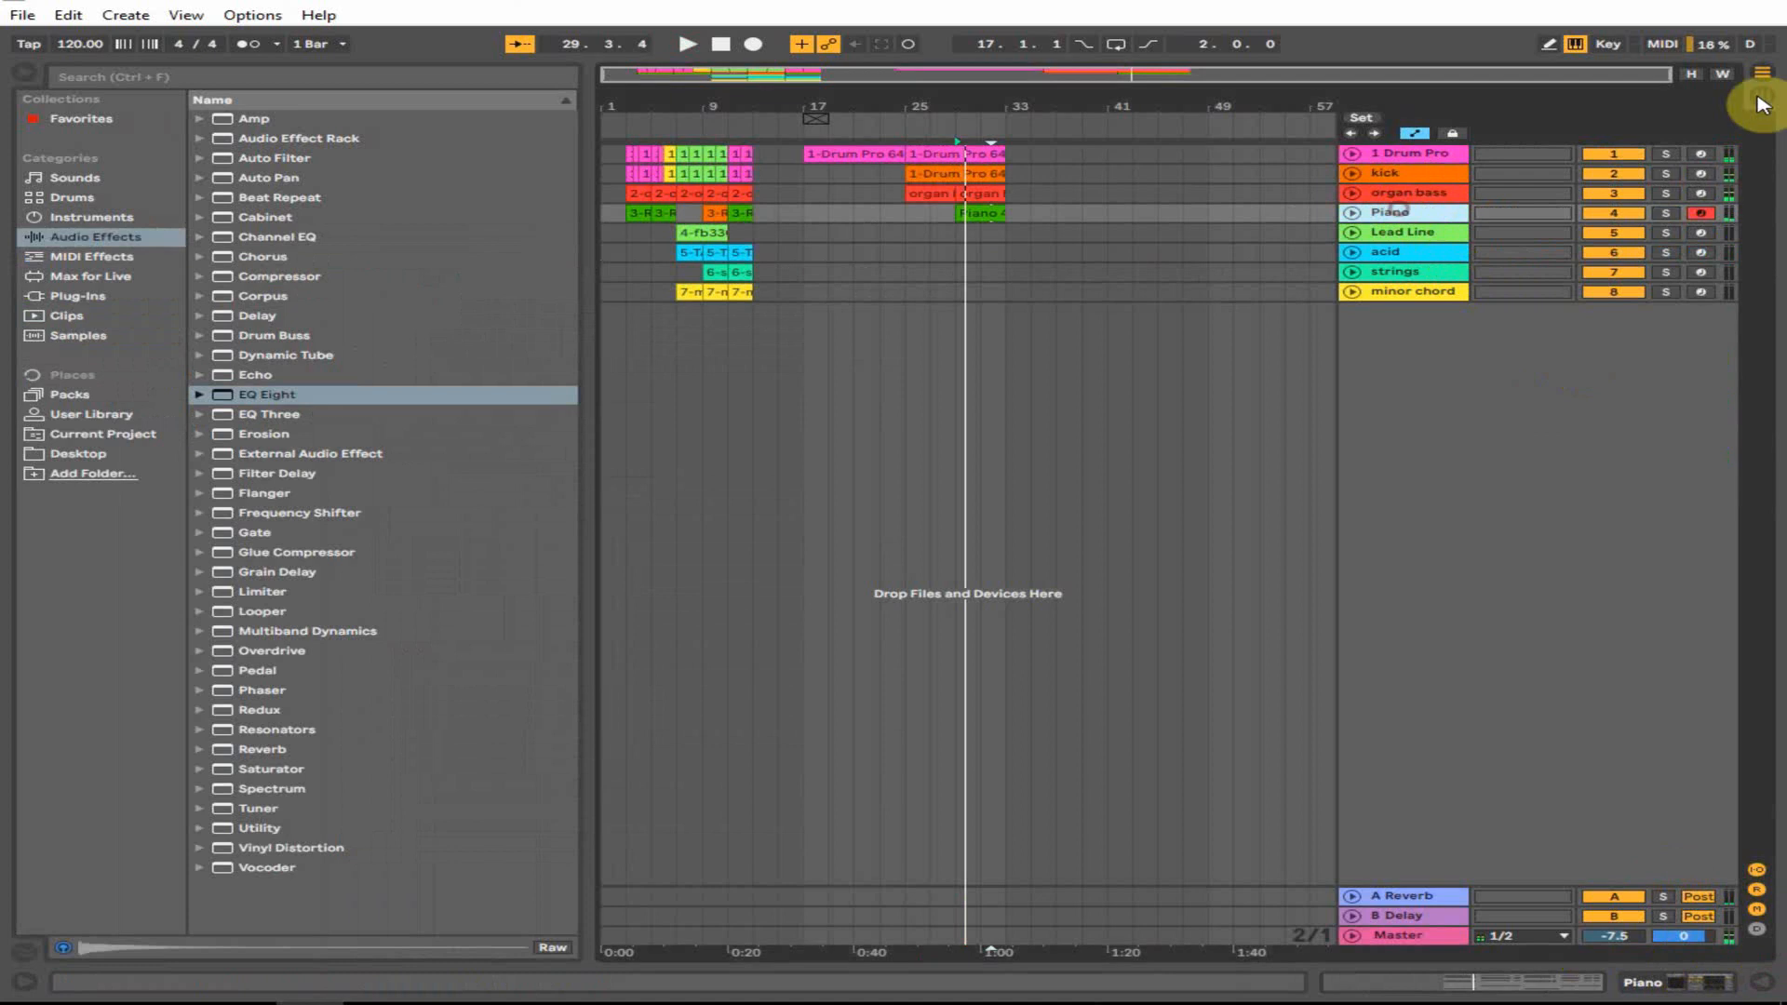
- Check the mix in Session View with an enlarged mixer and the Piano track selected
{"action": "left_click", "coordinate": [1768, 97]}
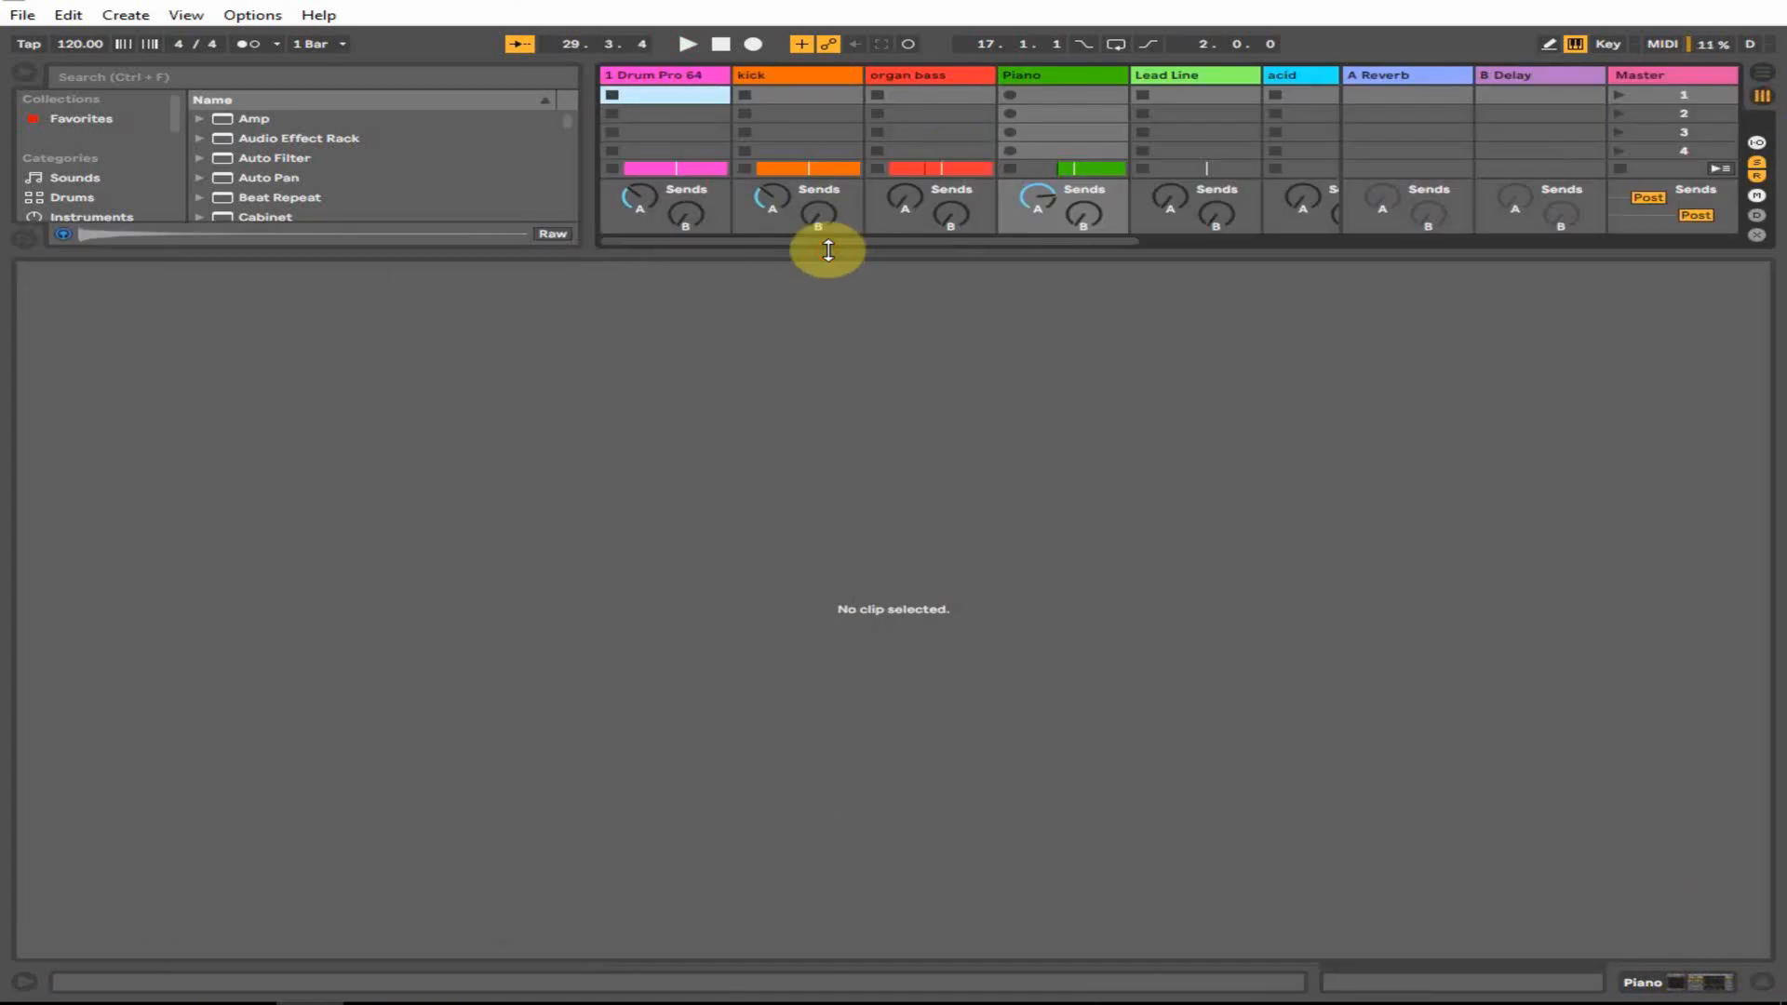
{"action": "left_click_drag", "start_coordinate": [828, 249], "coordinate": [841, 750]}
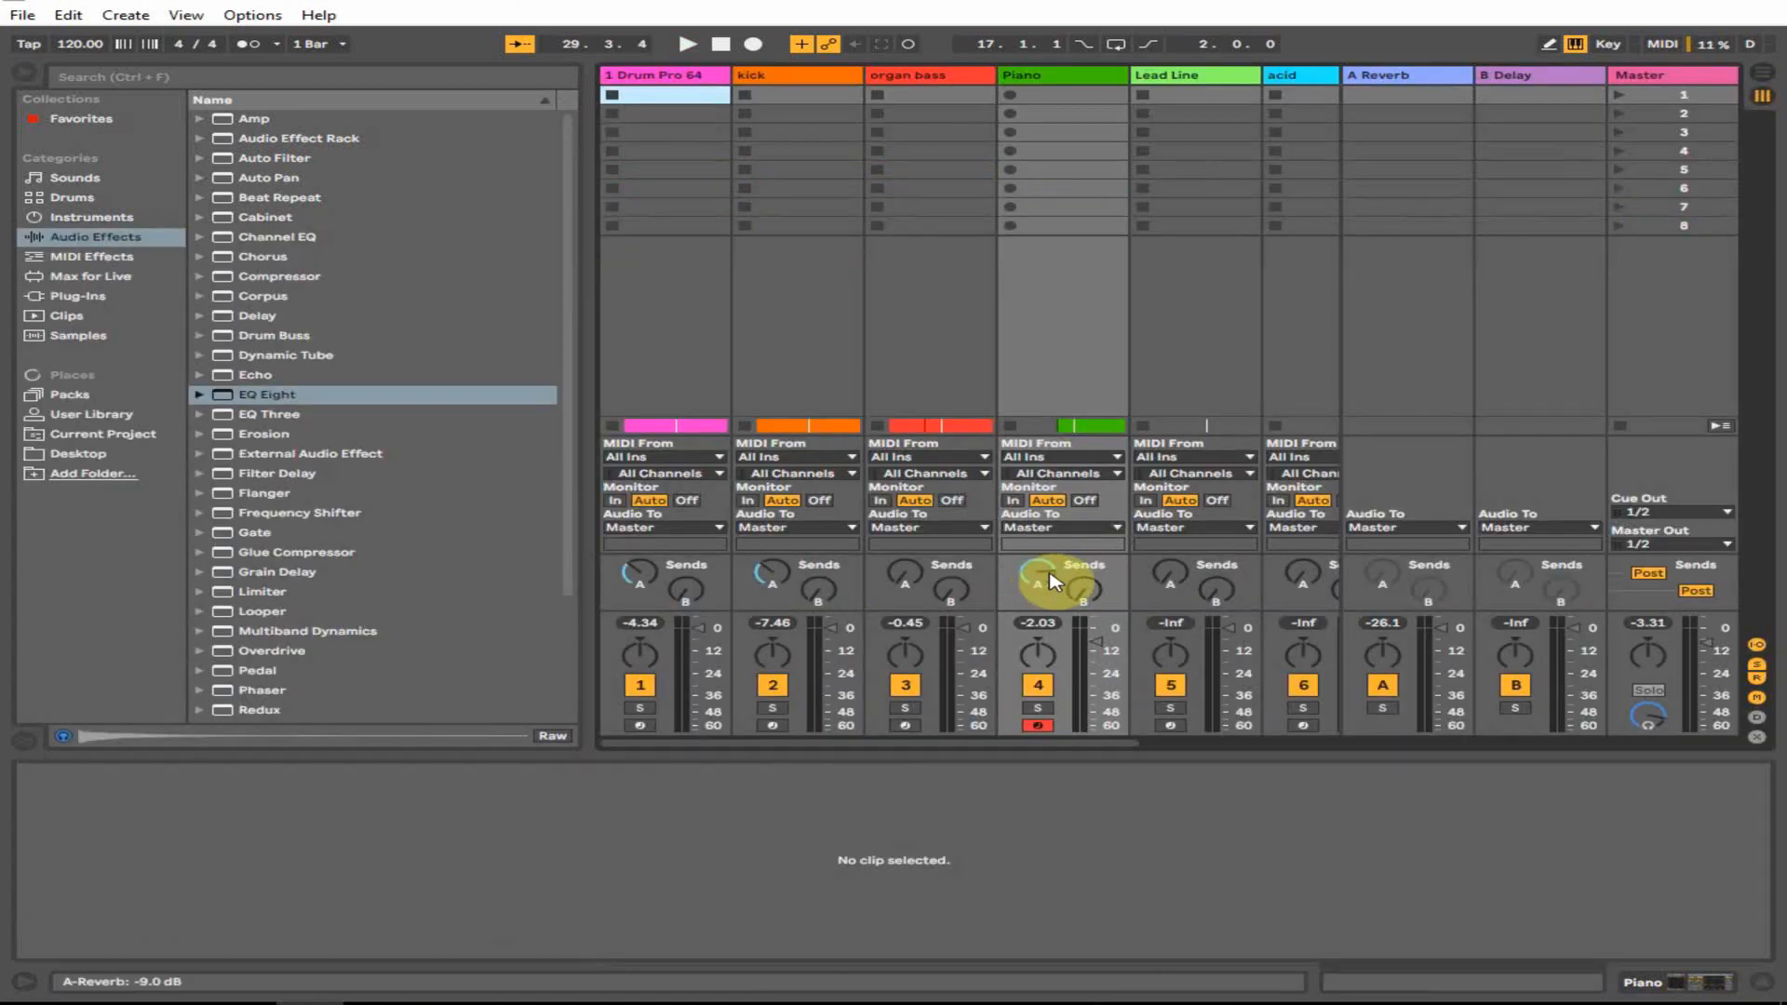
{"action": "left_click", "coordinate": [1052, 582]}
{"action": "left_click", "coordinate": [1715, 984]}
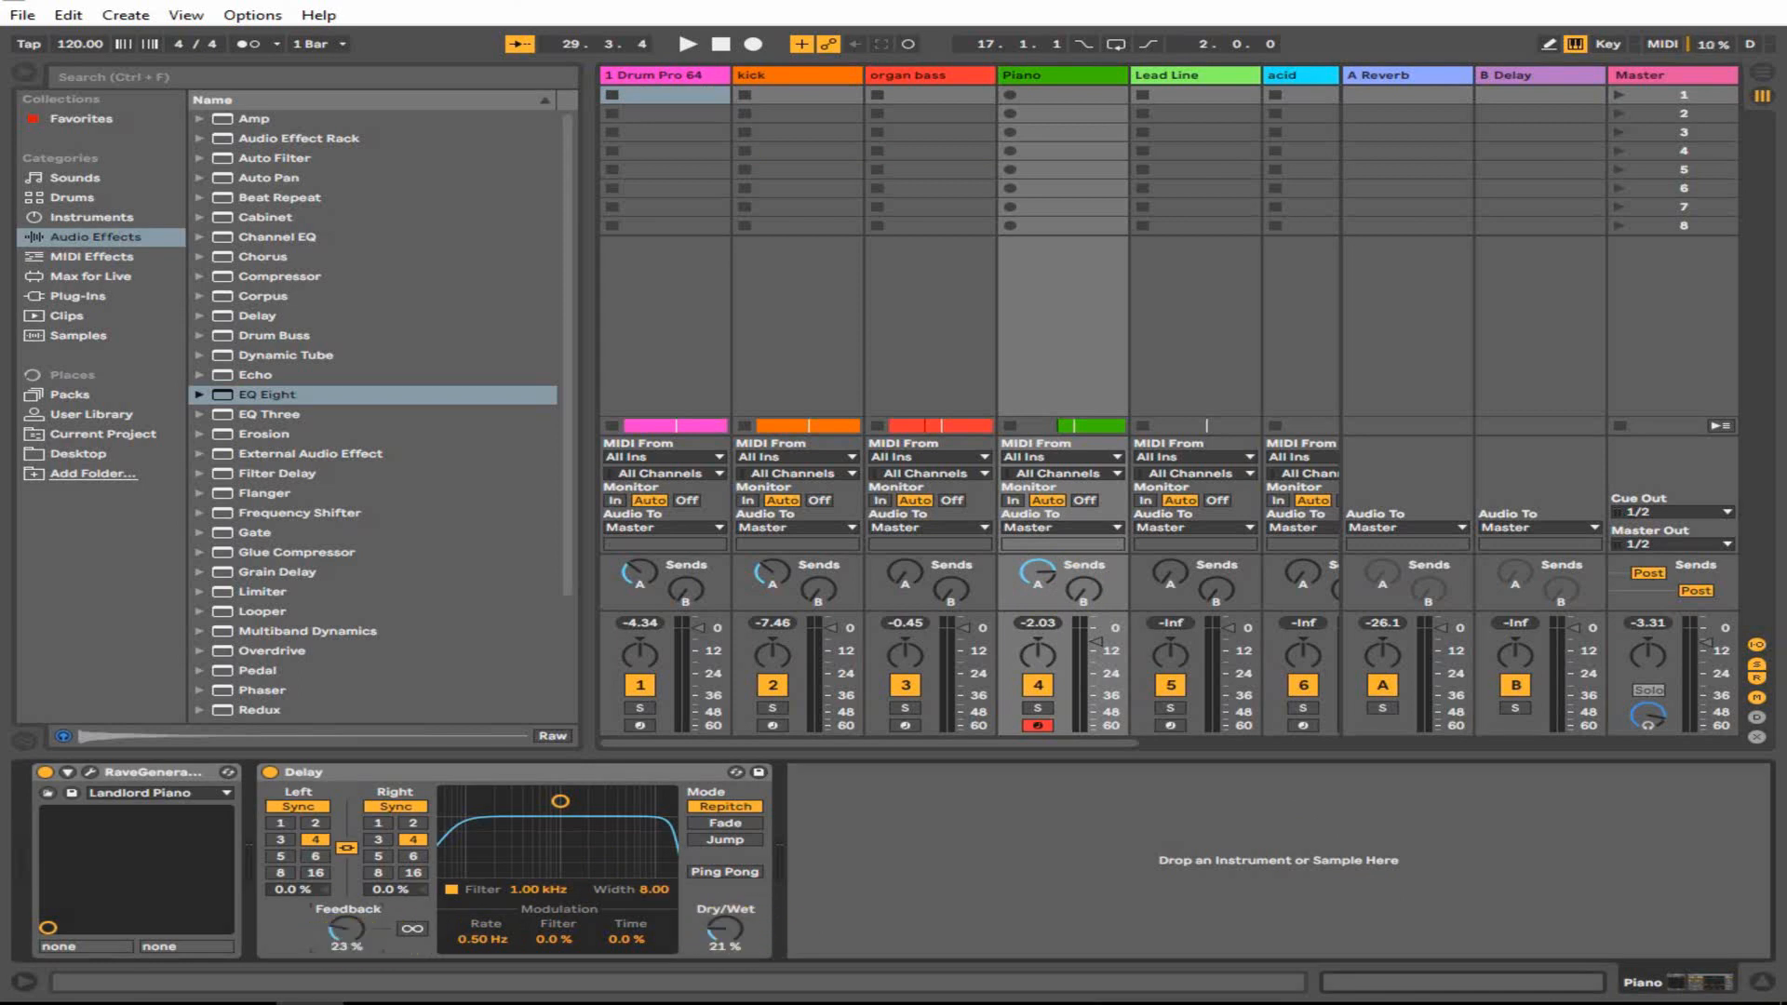
{"action": "key", "text": "space"}
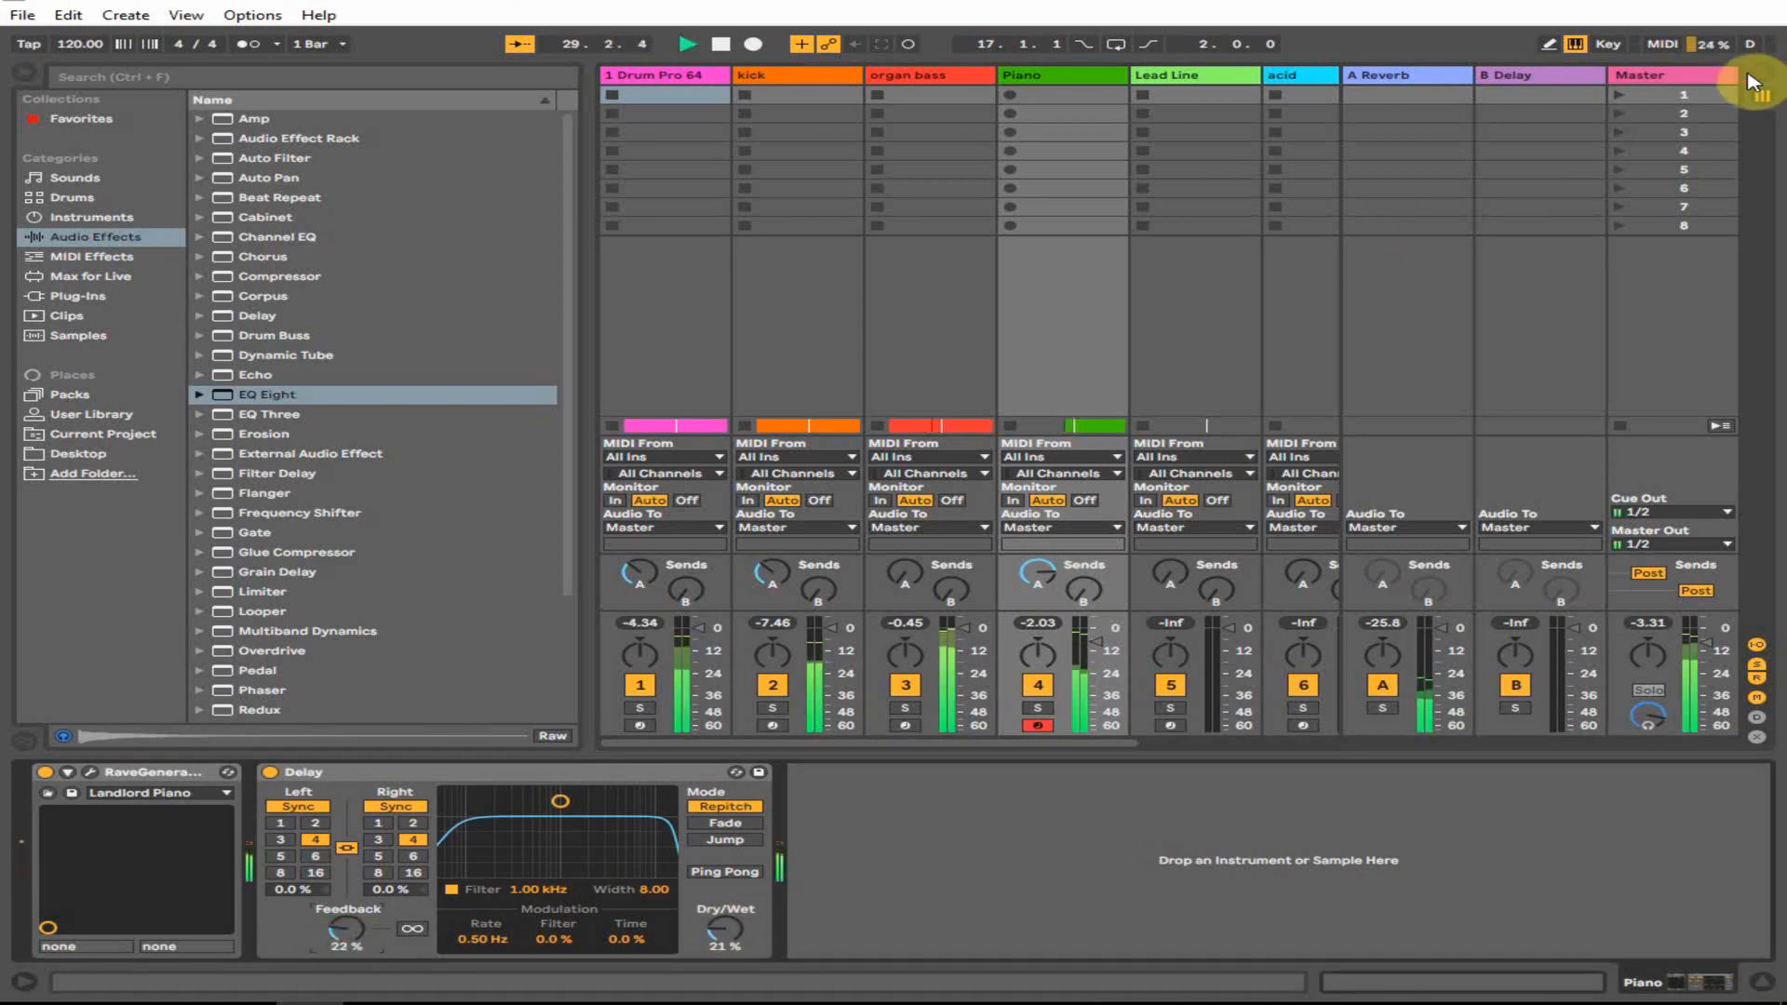
- Back in the arrangement, copy the Piano 4 clip to start at bar 33
{"action": "left_click", "coordinate": [1763, 75]}
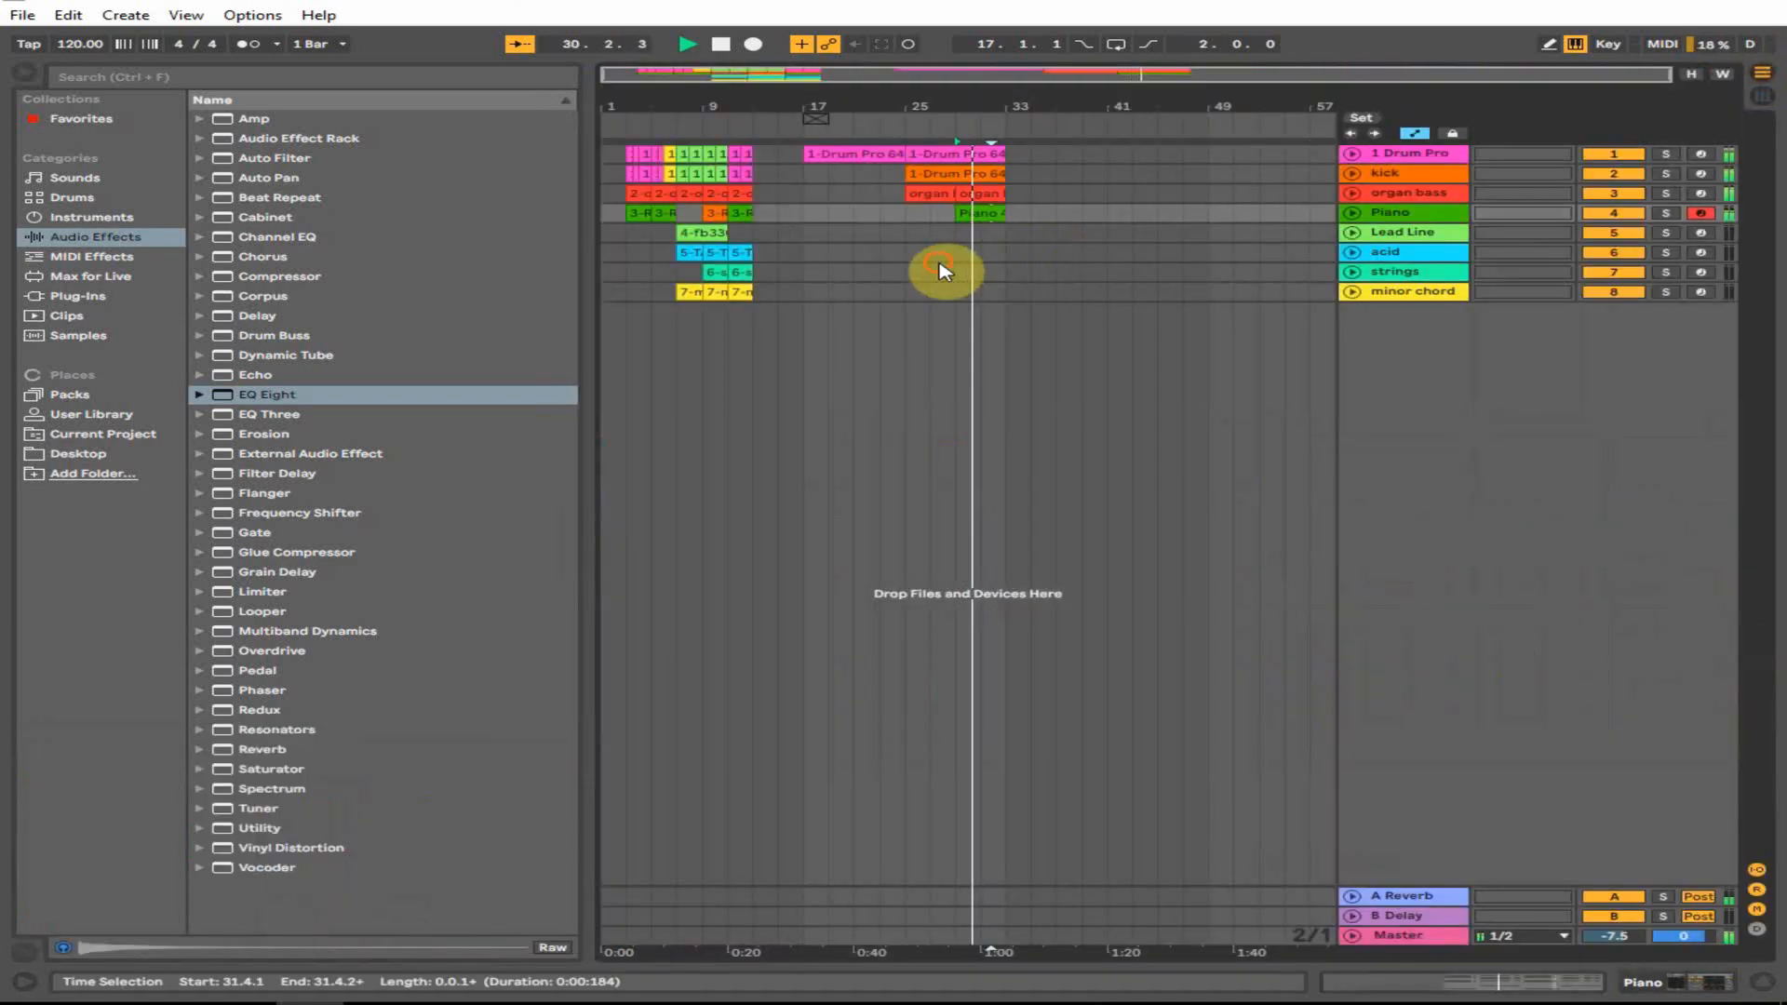
{"action": "left_click", "coordinate": [942, 268]}
{"action": "key", "text": "space"}
{"action": "left_click", "coordinate": [1004, 231]}
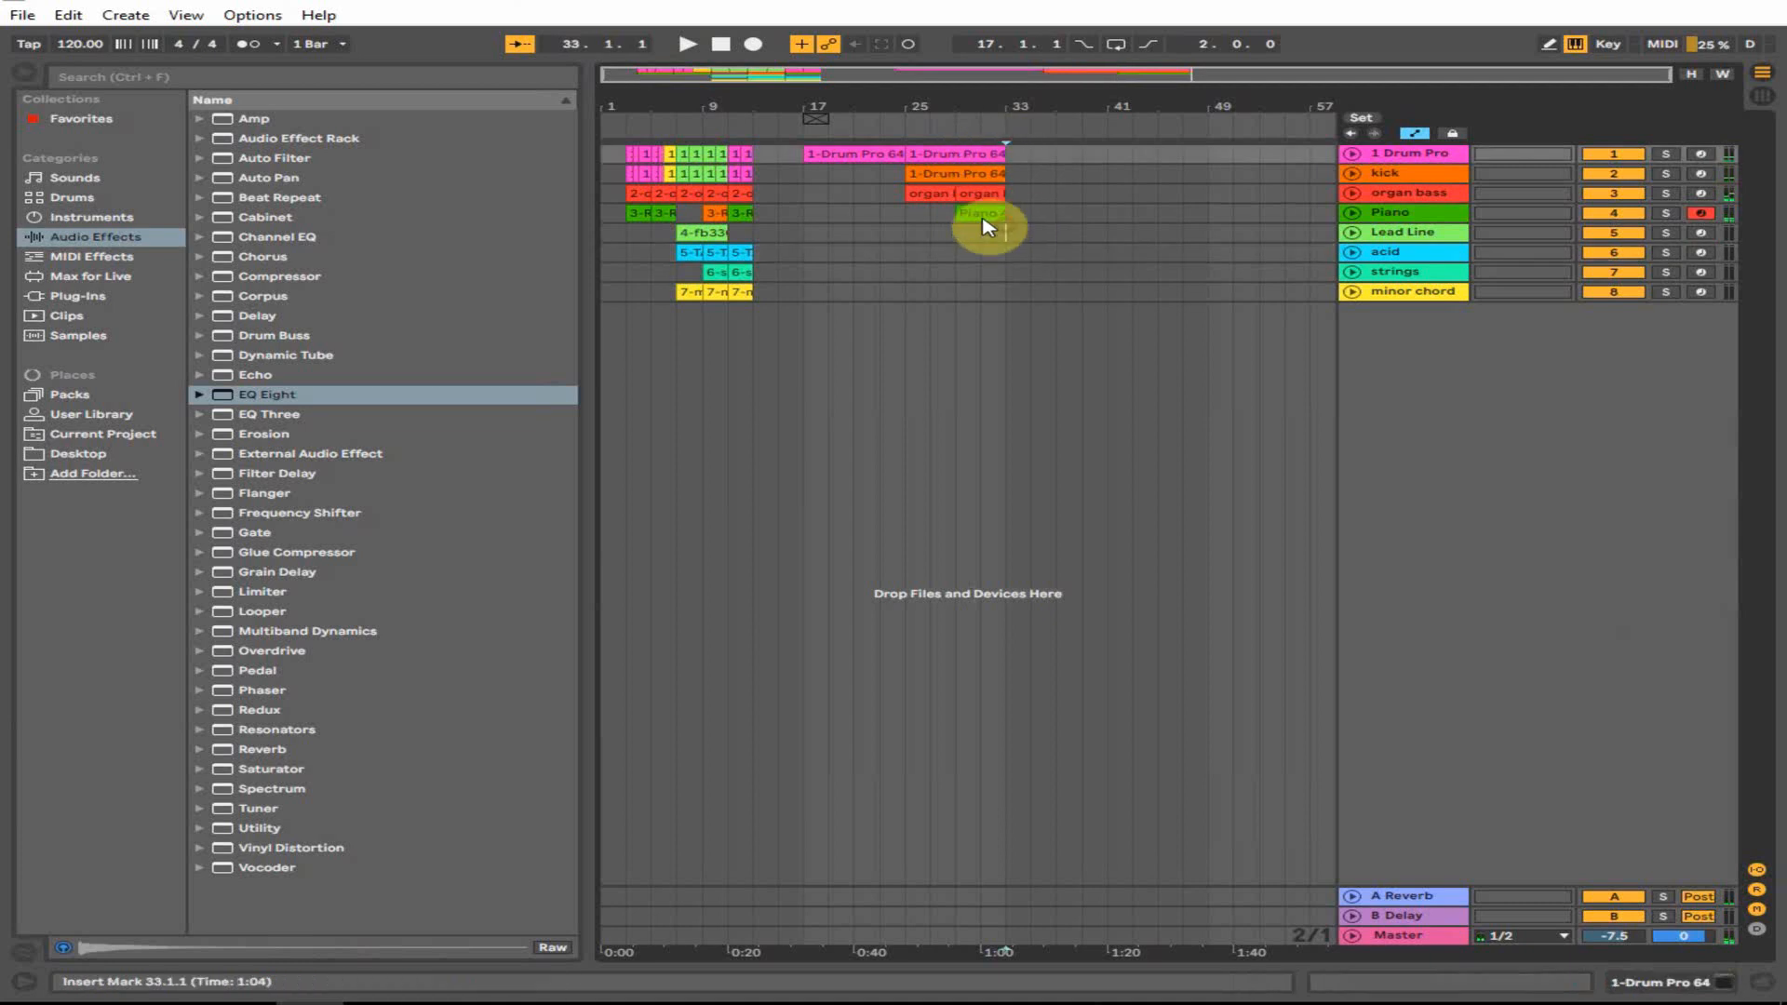
{"action": "left_click_drag", "start_coordinate": [972, 214], "coordinate": [1056, 146]}
- Open the bar-33 Drum Pro clip, enlarge its note grid and play it
{"action": "double_click", "coordinate": [1045, 151]}
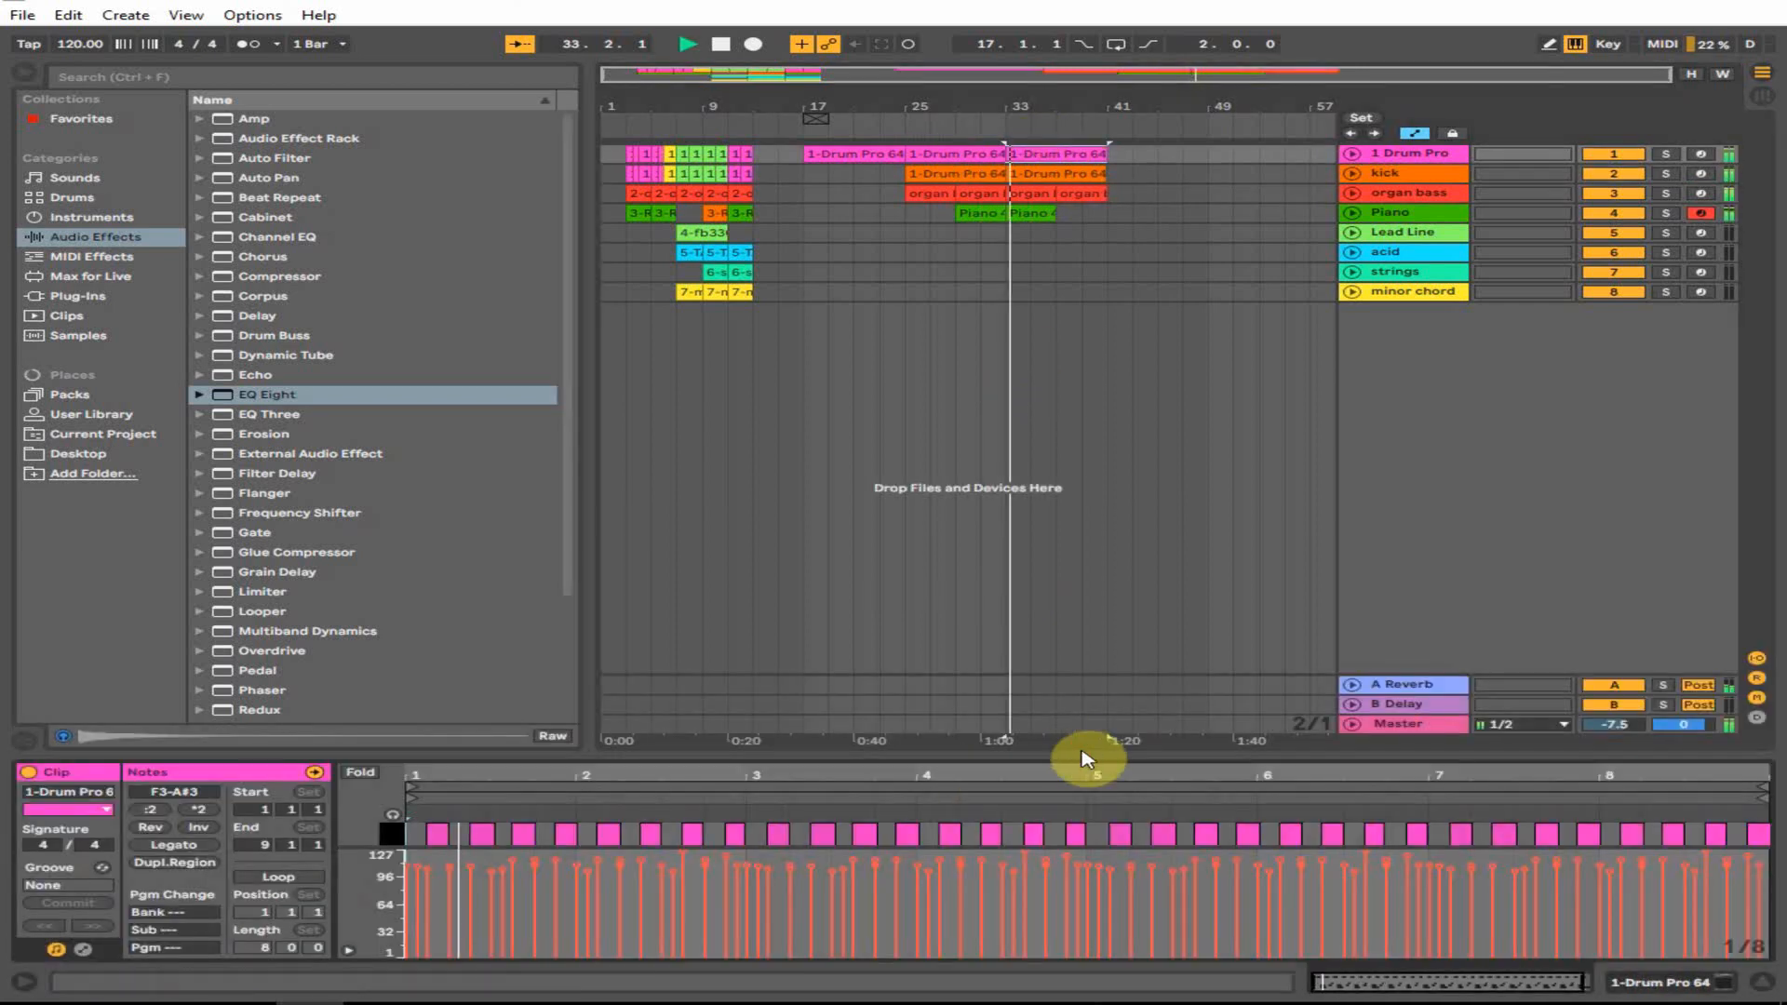
{"action": "key", "text": "space"}
{"action": "left_click_drag", "start_coordinate": [1080, 753], "coordinate": [1109, 346]}
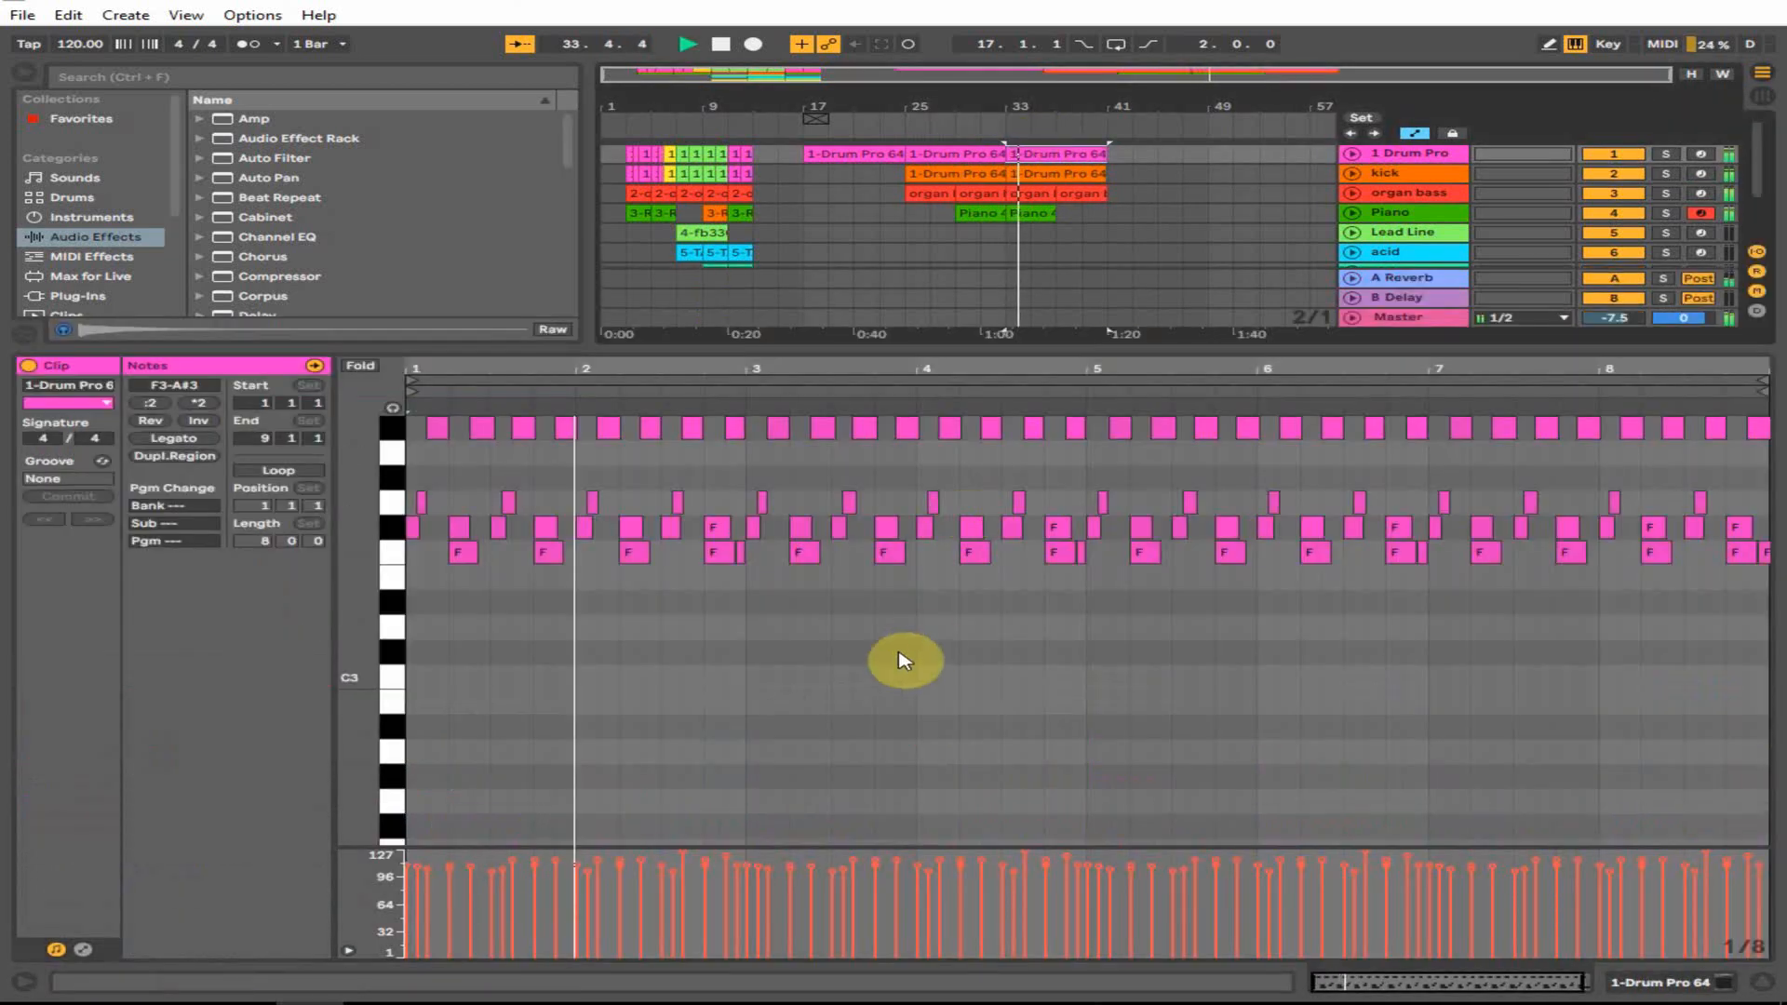
{"action": "scroll", "coordinate": [931, 619], "scroll_direction": "up", "scroll_amount": 3}
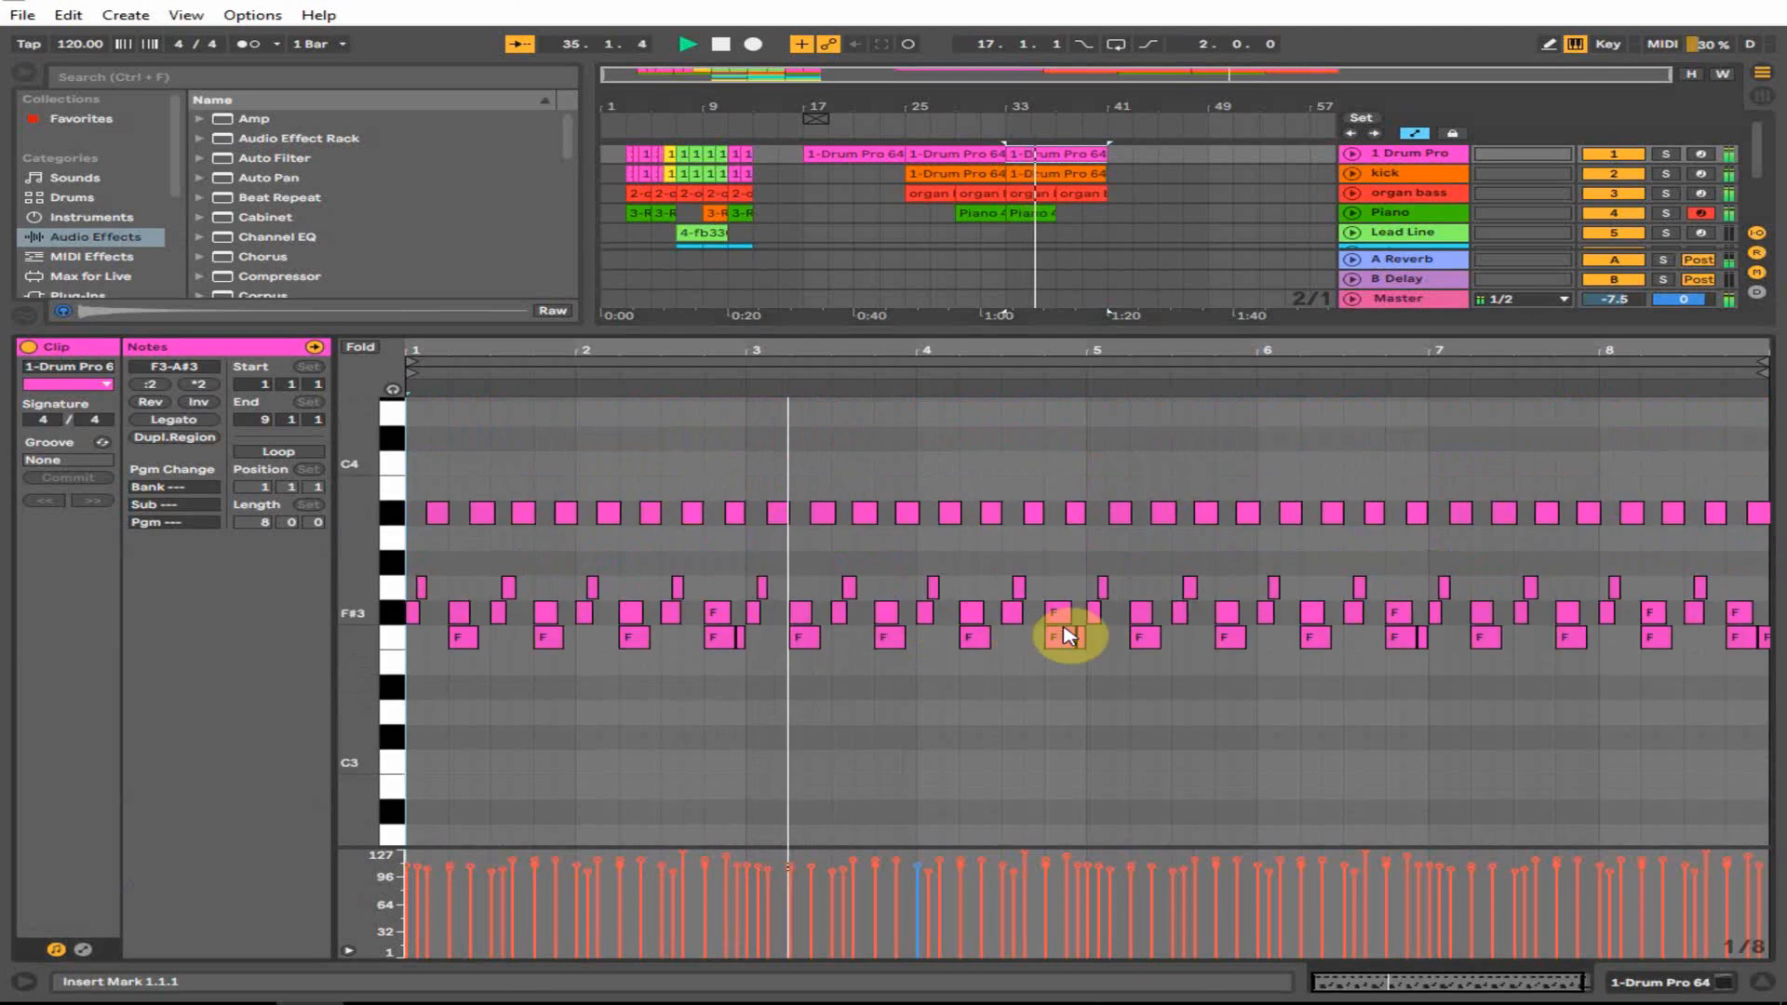
{"action": "key", "text": "space"}
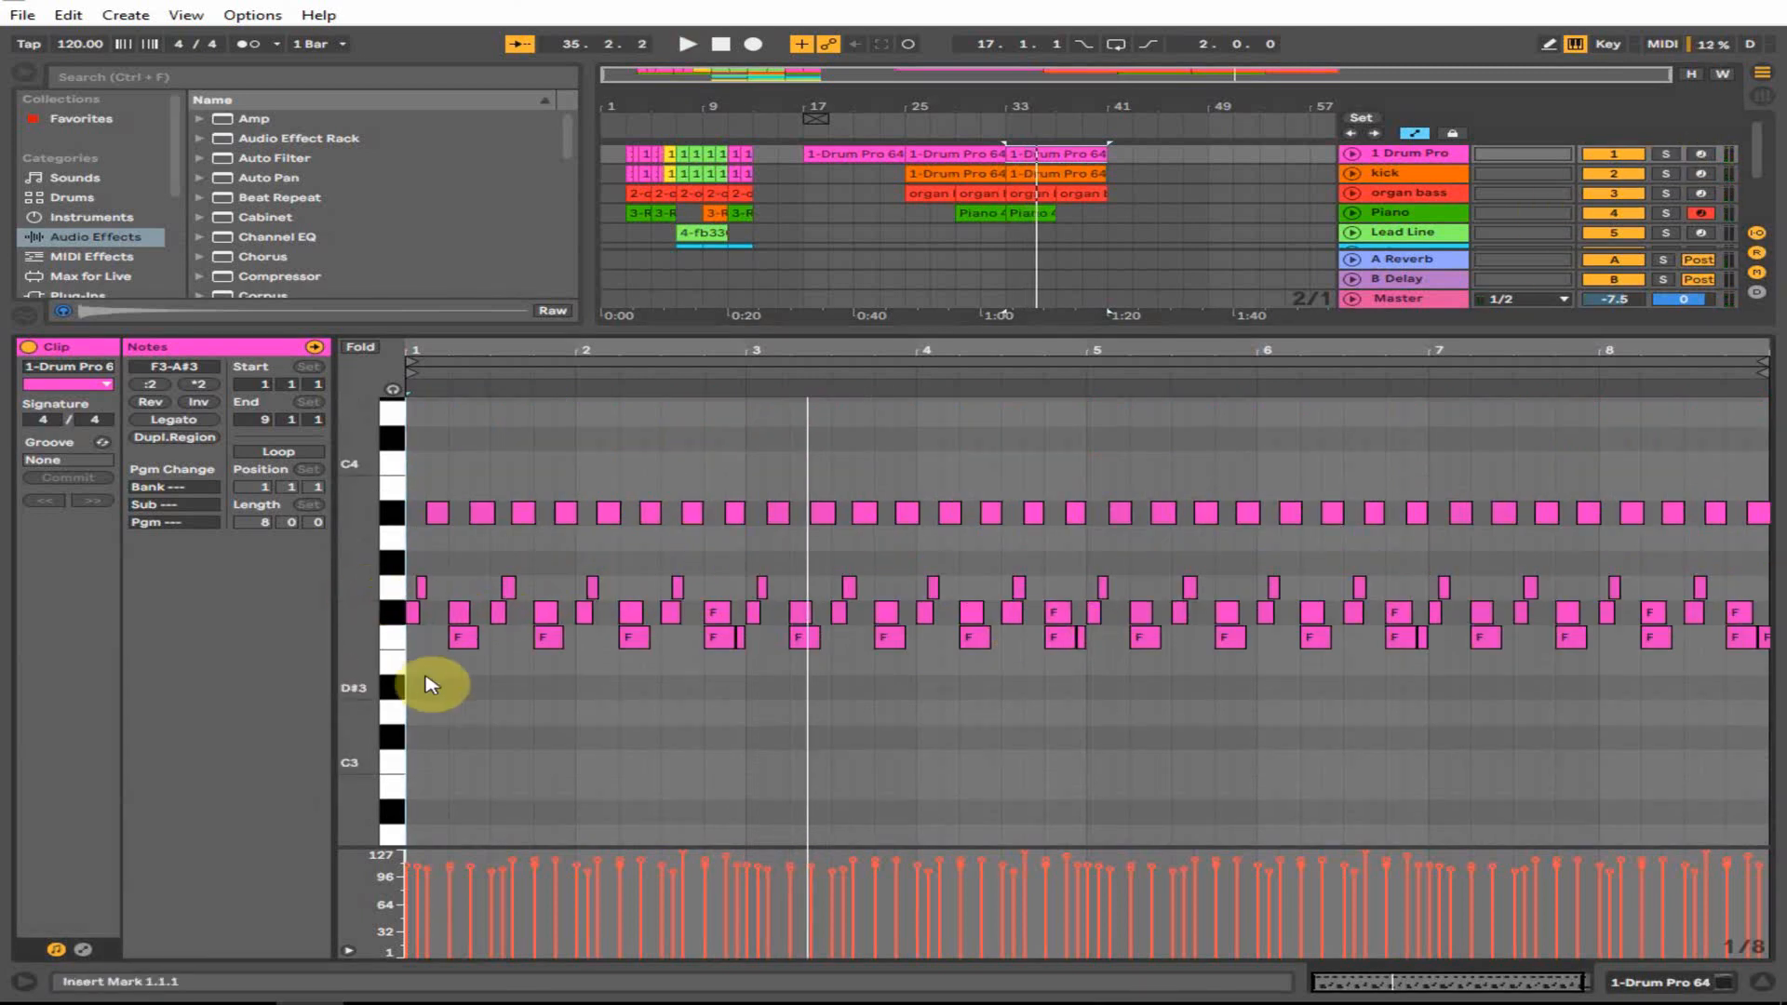
- Copy the F3 drum hits onto D#3, play them, and expand the 1 Drum Pro lane
{"action": "left_click_drag", "start_coordinate": [430, 684], "coordinate": [1743, 630]}
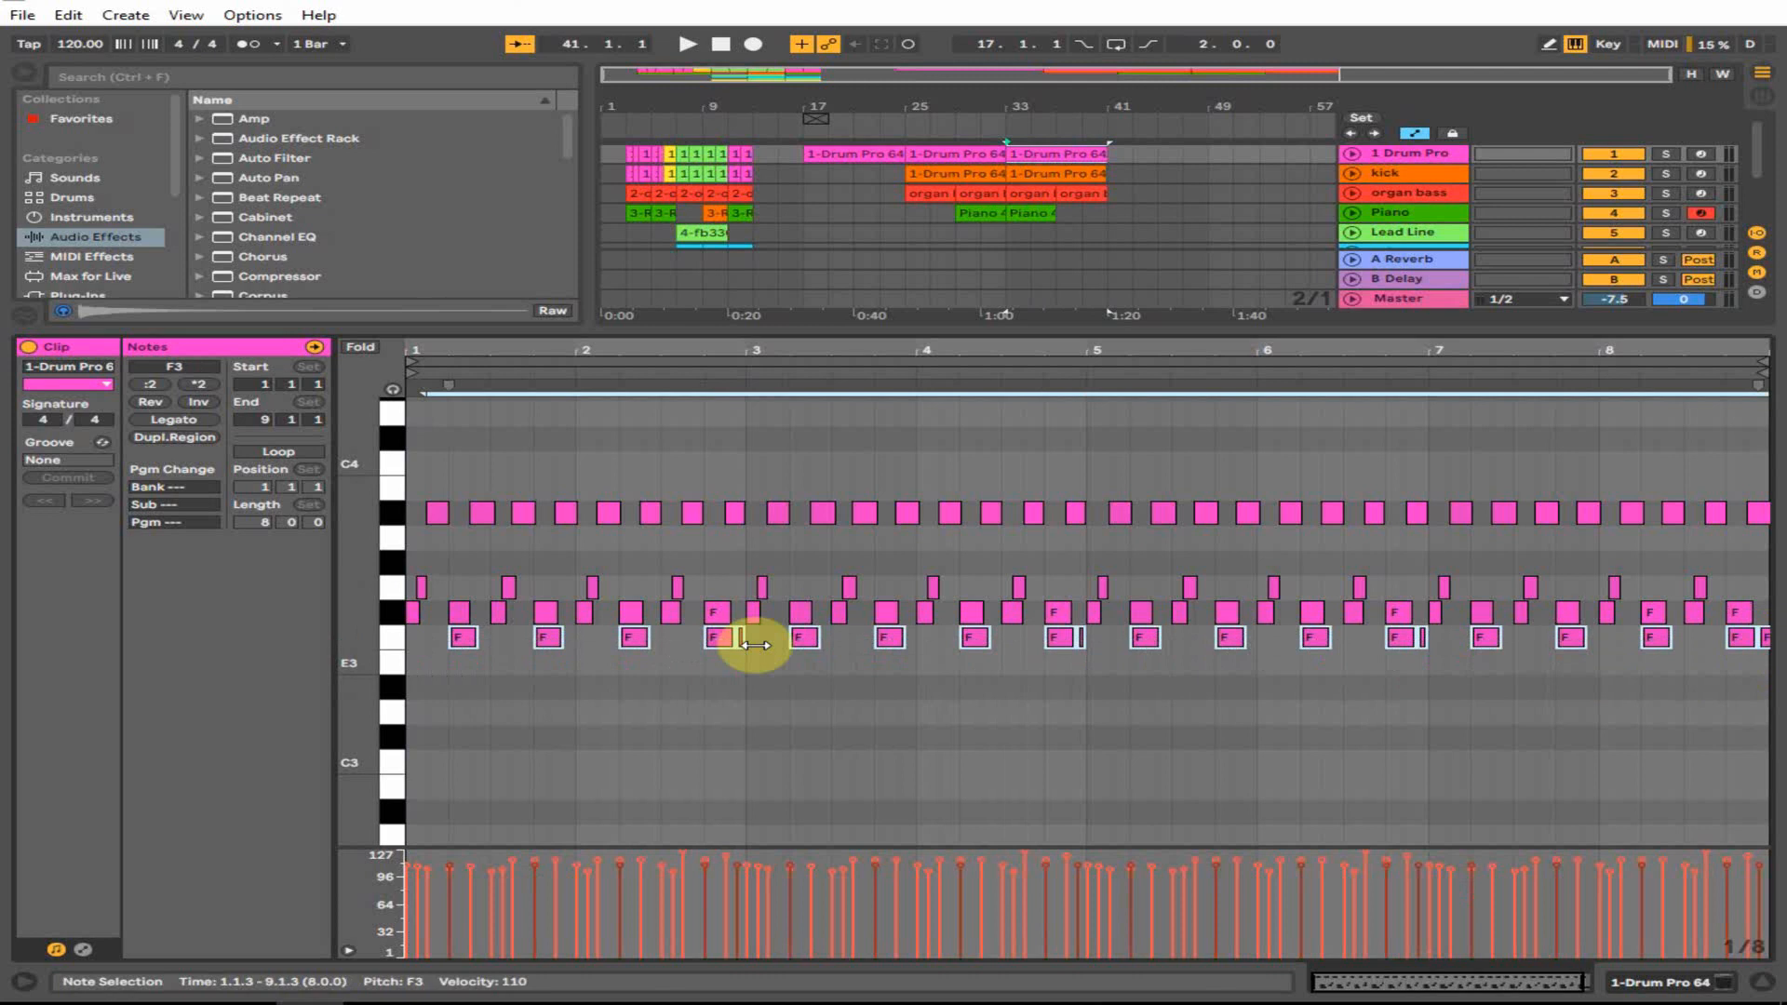
{"action": "left_click_drag", "start_coordinate": [717, 638], "coordinate": [719, 695]}
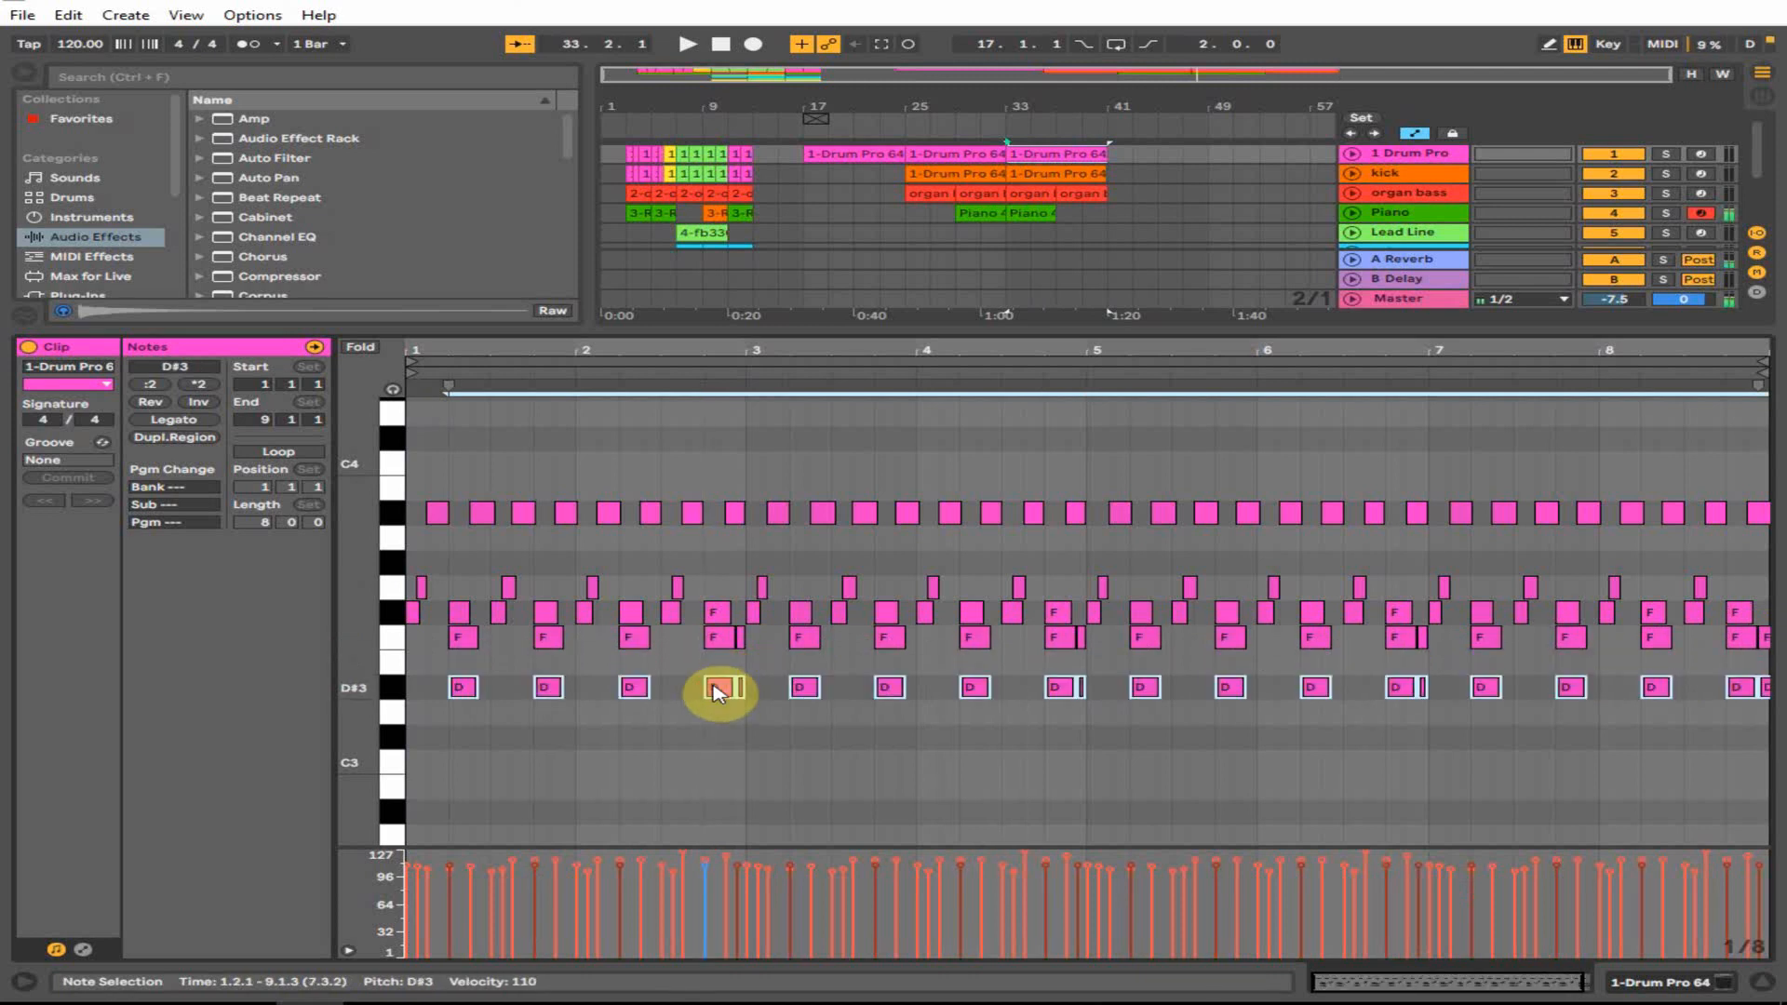
{"action": "key", "text": "space"}
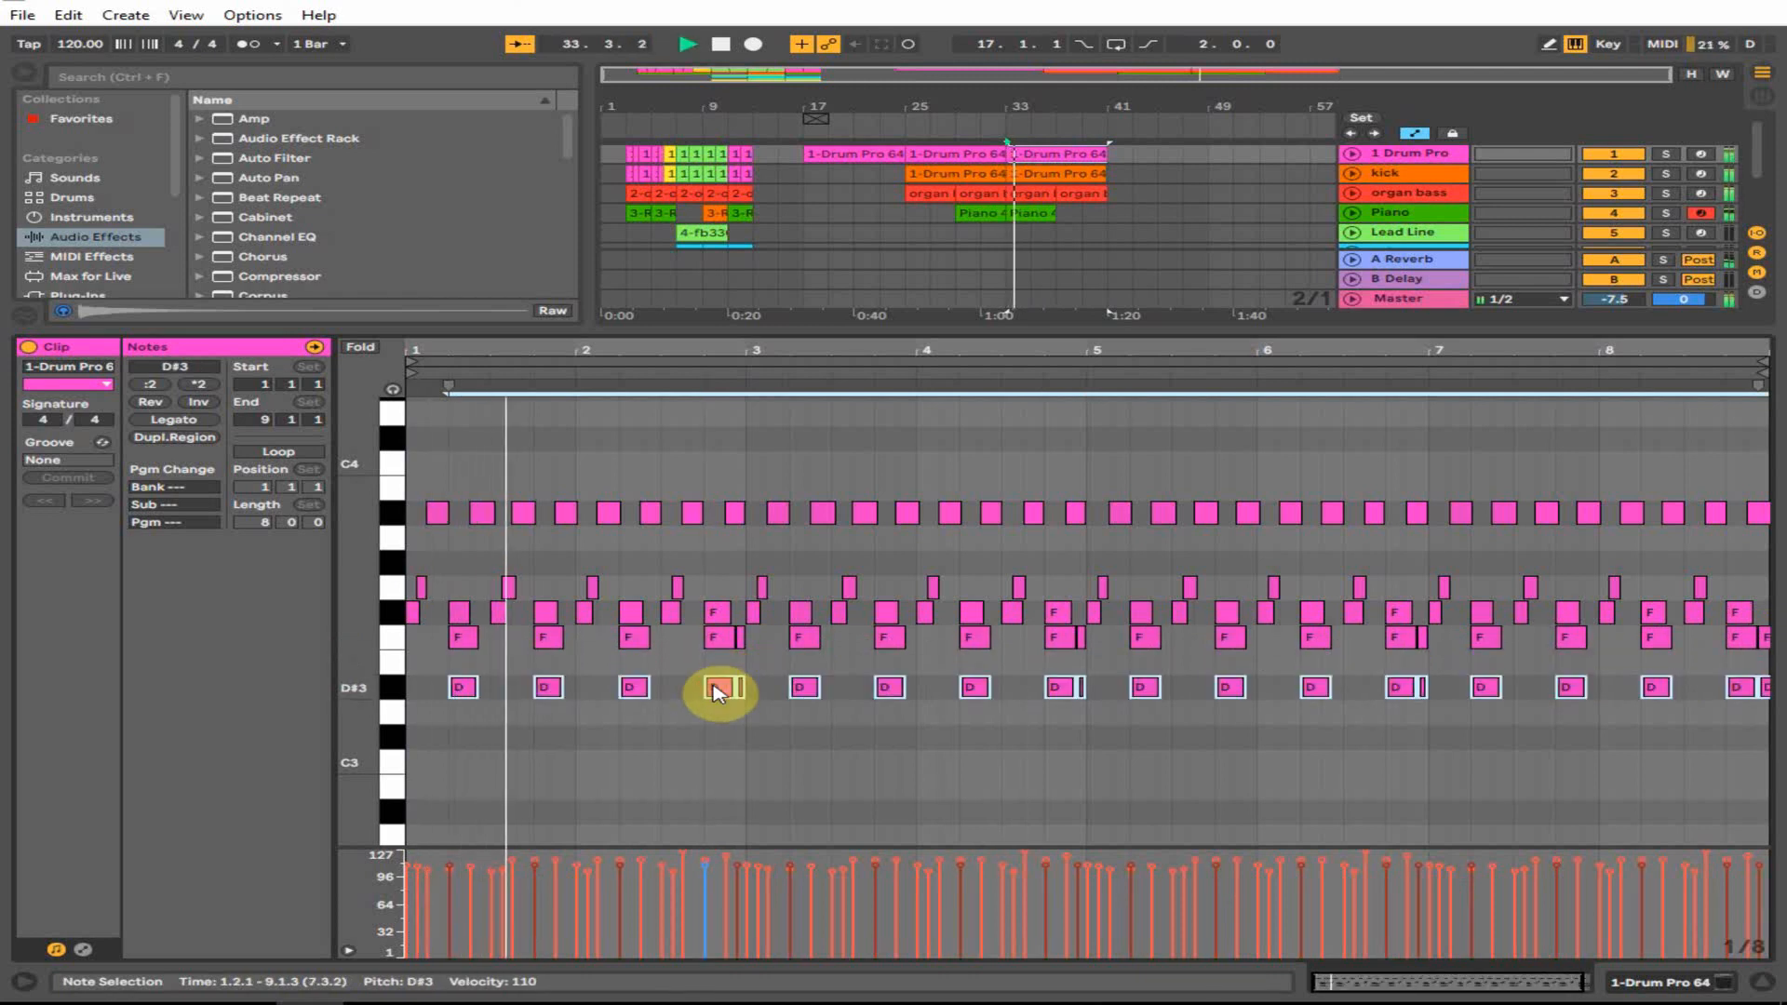
{"action": "left_click", "coordinate": [1761, 982]}
{"action": "left_click", "coordinate": [1352, 155]}
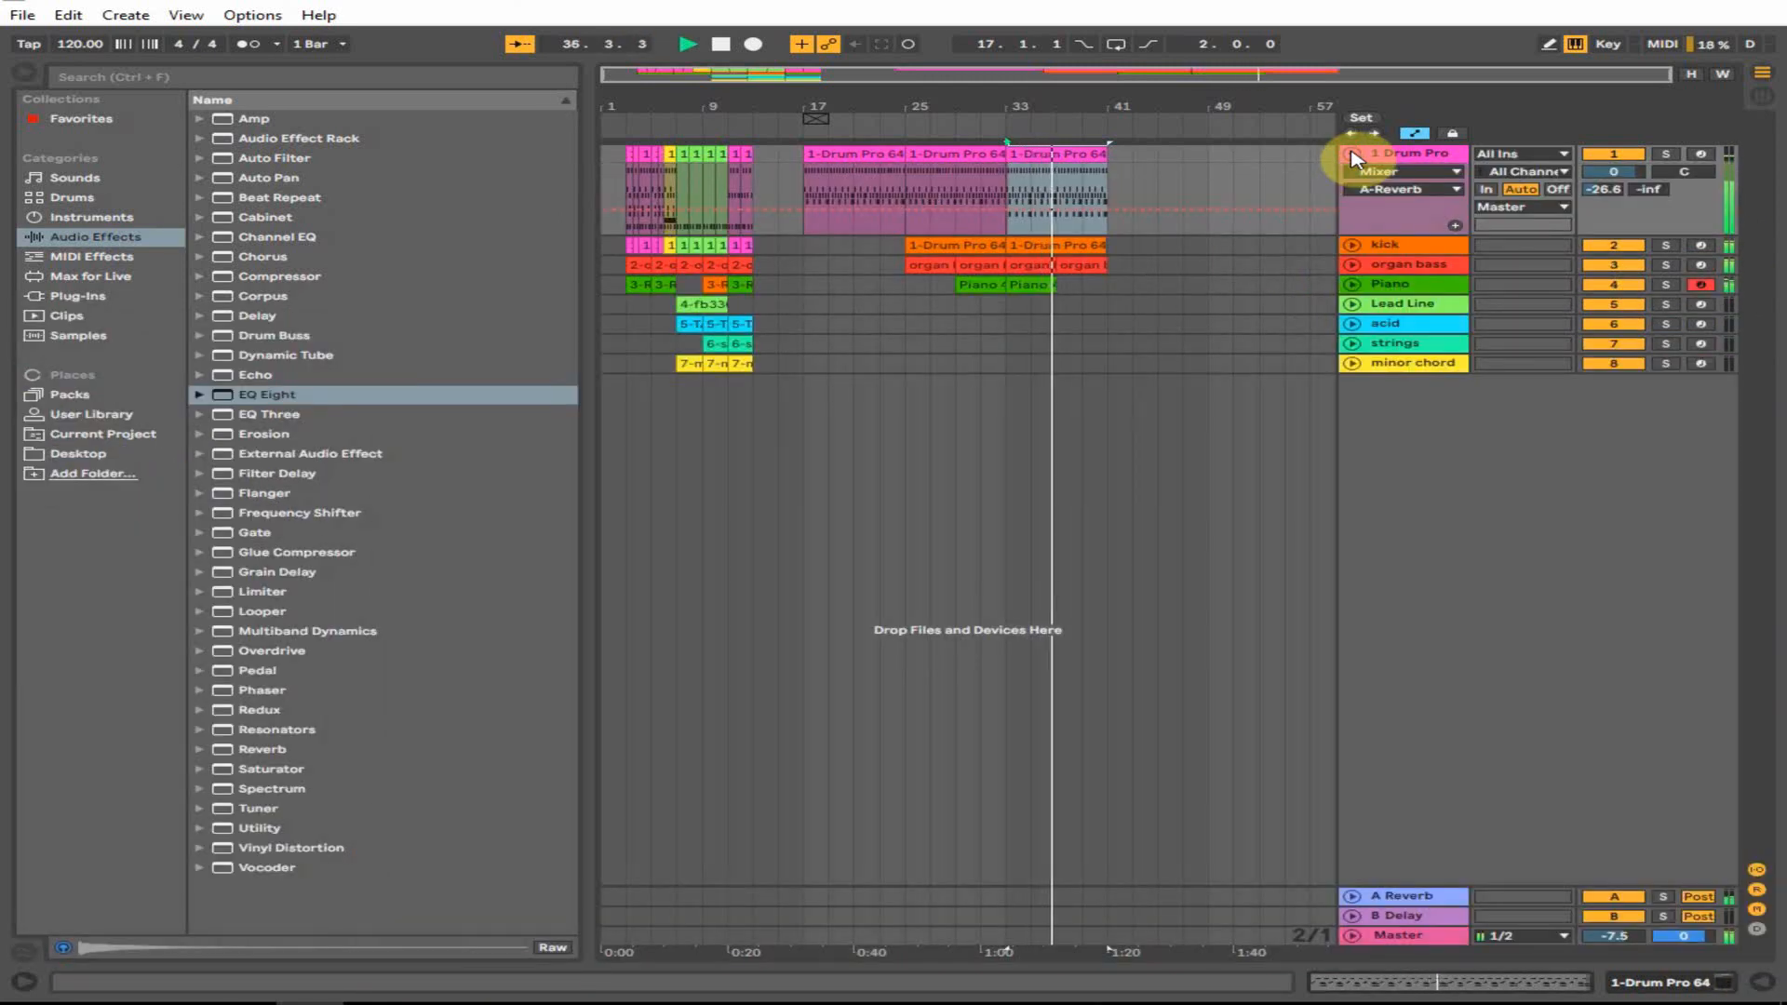
- Fold the drum track and copy the Piano clip to bar 37
{"action": "left_click", "coordinate": [1352, 155]}
{"action": "left_click", "coordinate": [1004, 232]}
{"action": "key", "text": "space"}
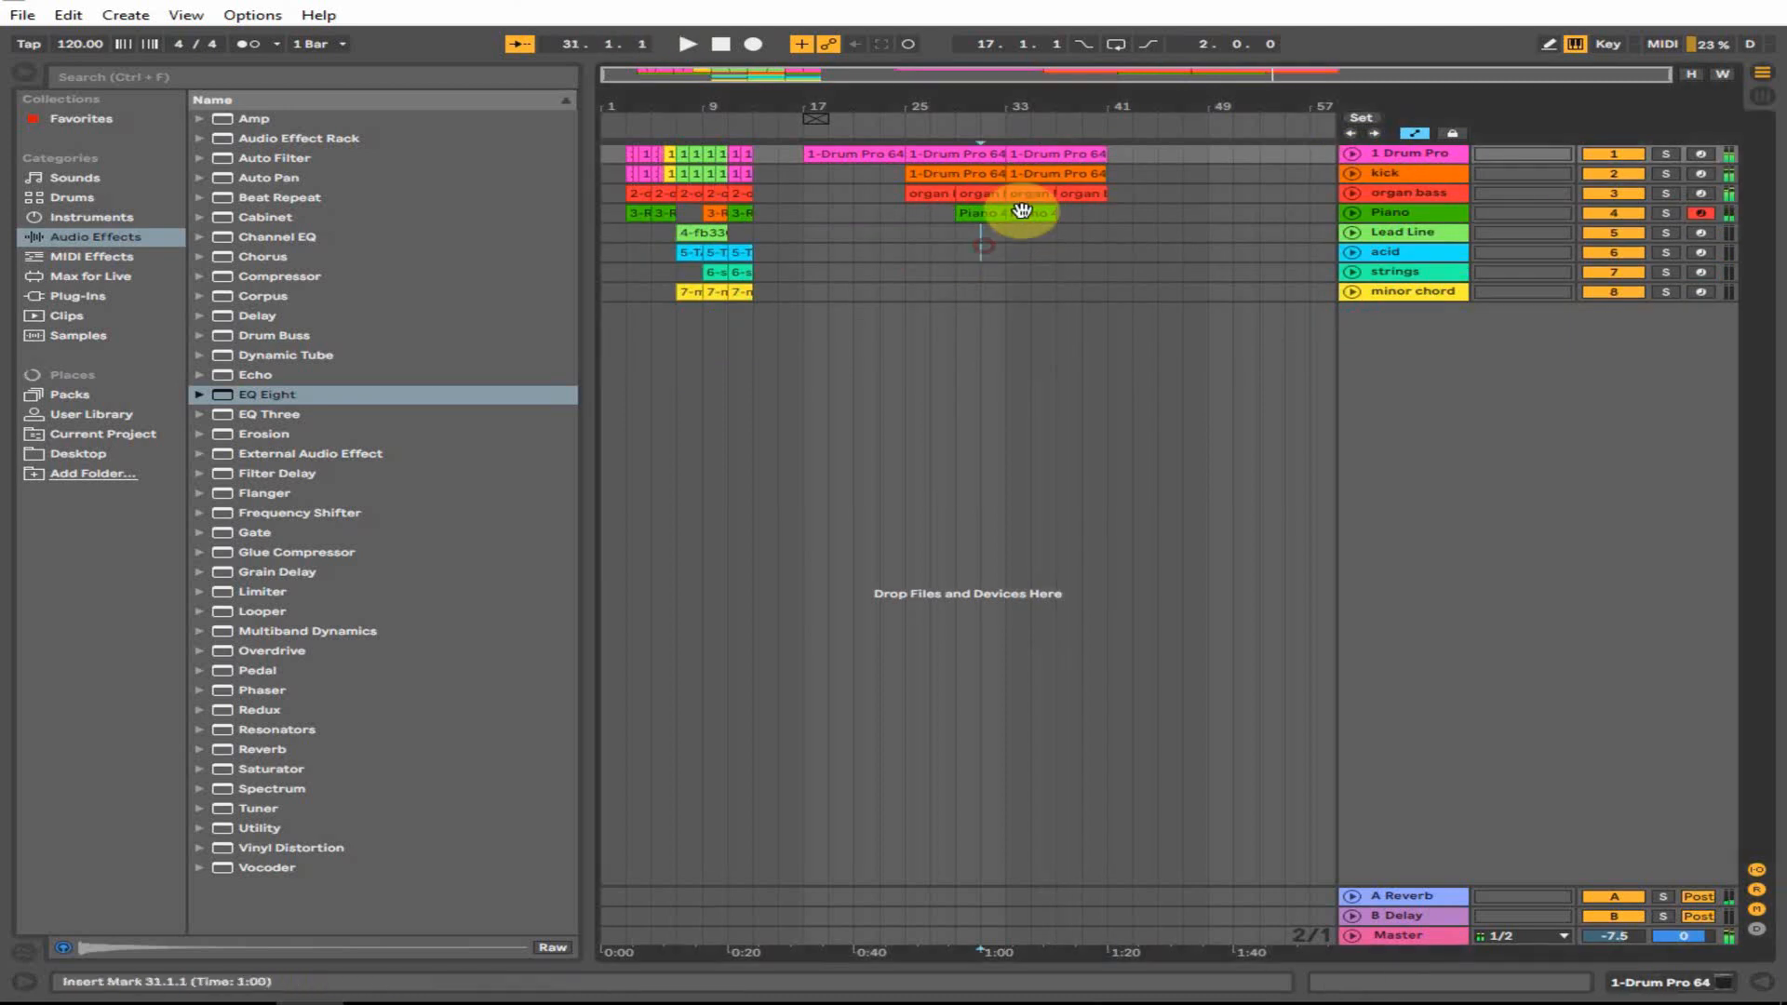
{"action": "left_click_drag", "start_coordinate": [1036, 213], "coordinate": [1073, 212]}
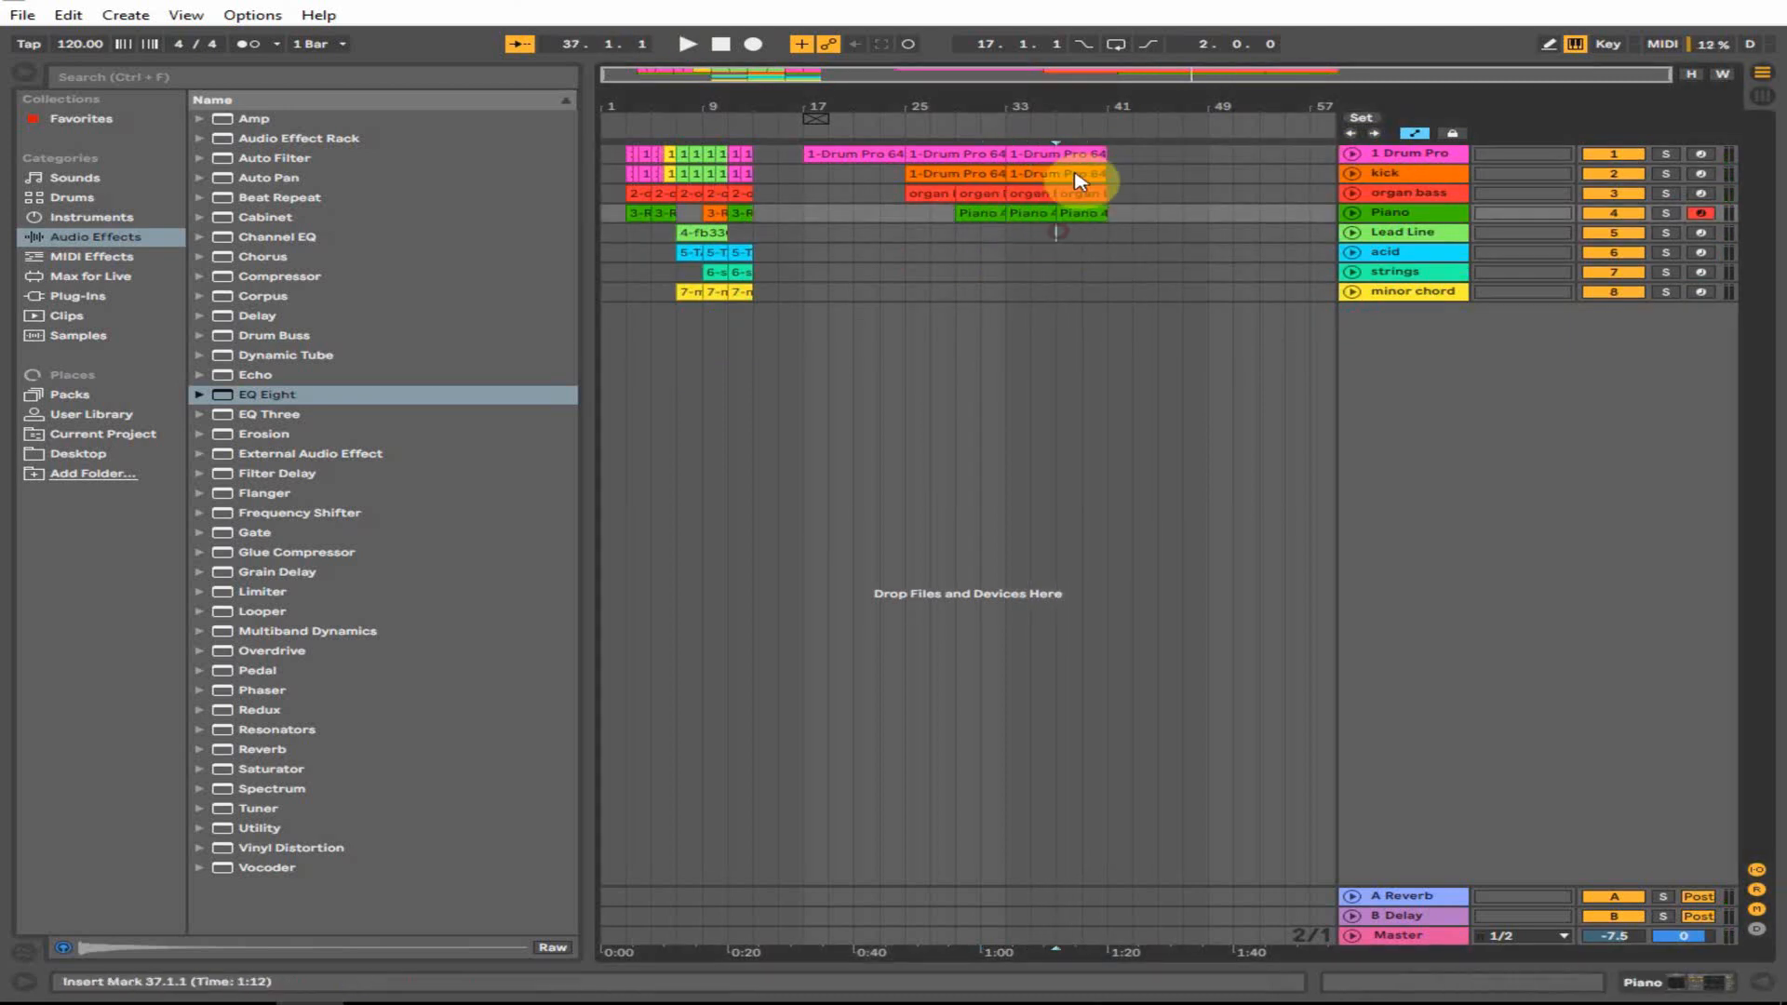
- Copy the drum clip to bars 41–49 and listen back from bar 41
{"action": "left_click", "coordinate": [1105, 230]}
{"action": "left_click", "coordinate": [1082, 232]}
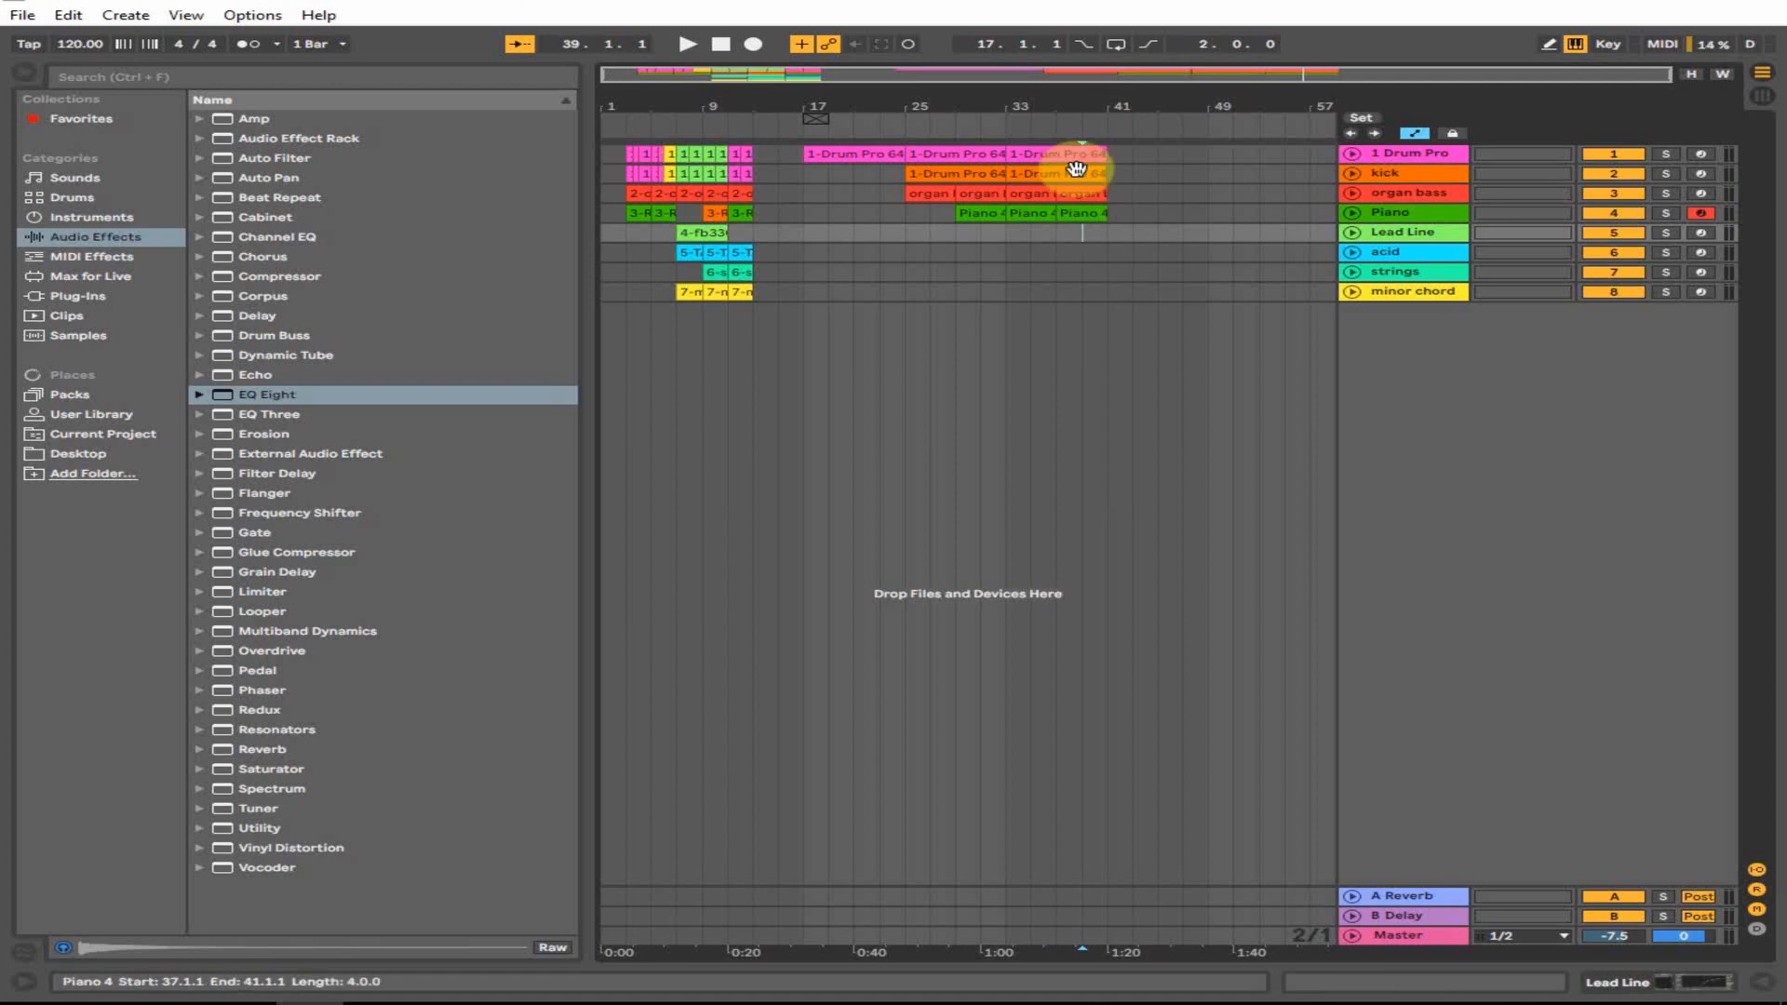
{"action": "left_click_drag", "start_coordinate": [852, 153], "coordinate": [1157, 153]}
{"action": "key", "text": "space"}
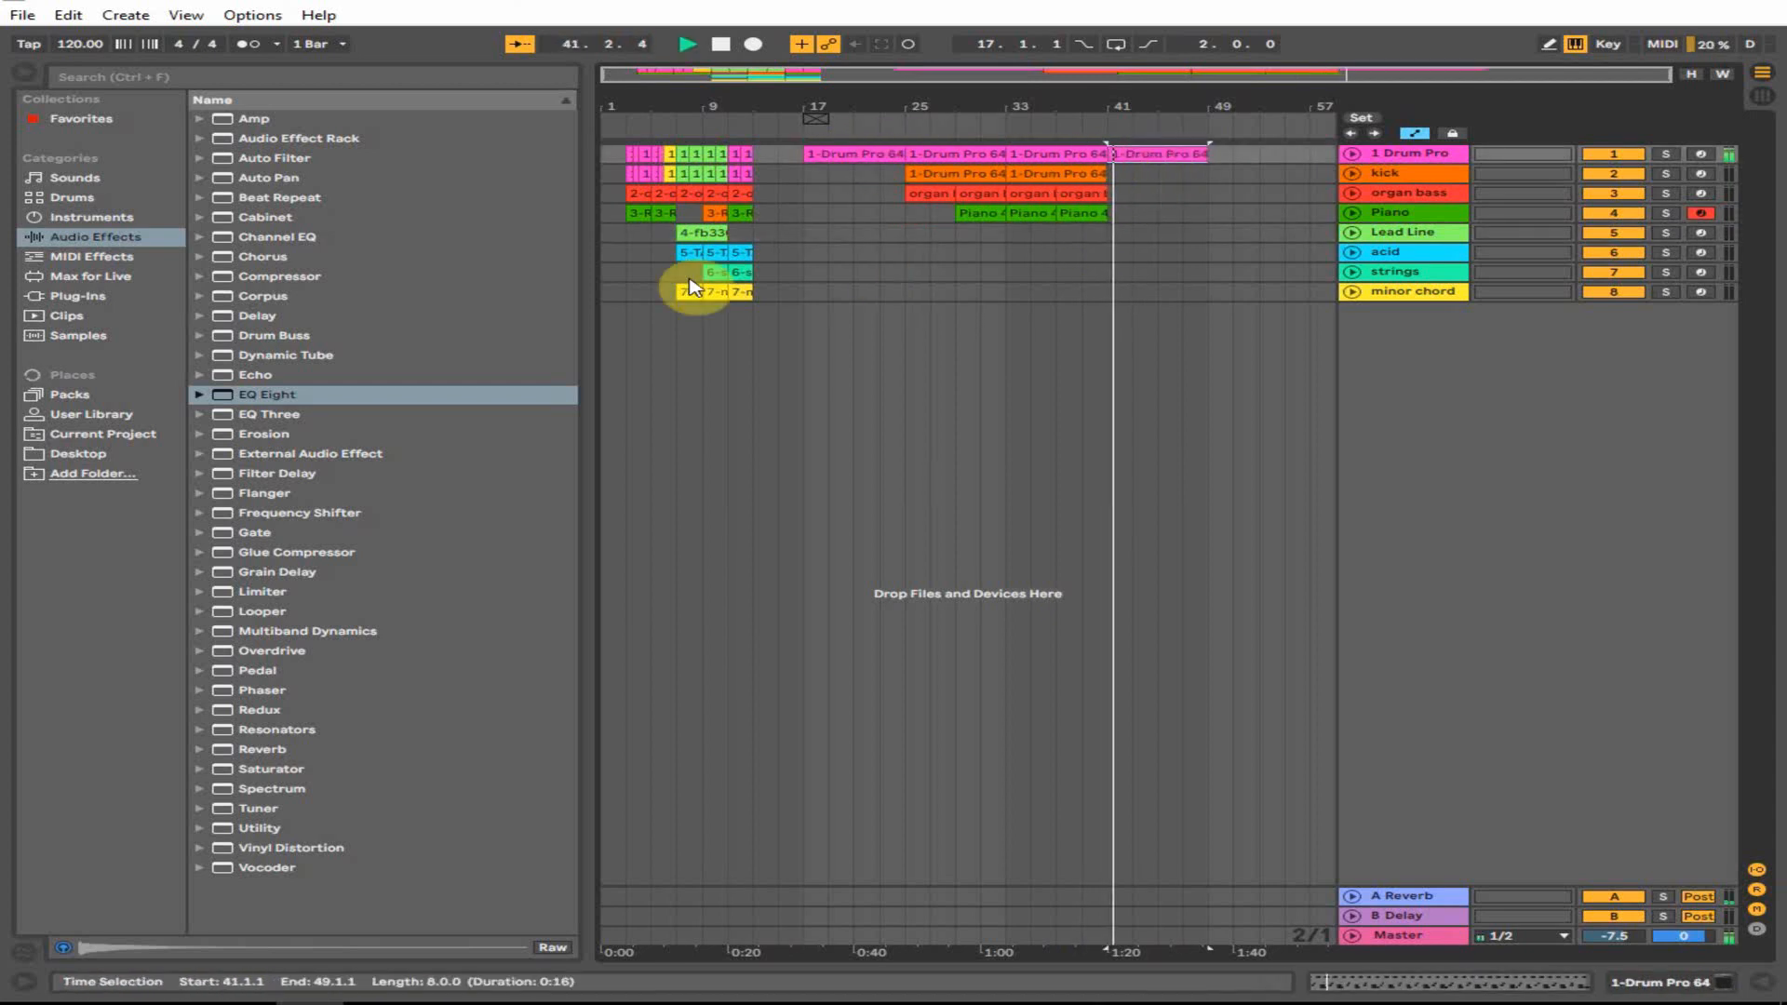
{"action": "key", "text": "space"}
- Record a new Piano 5 clip on the armed Piano track, playing from bar 39
{"action": "left_click", "coordinate": [1083, 235]}
{"action": "left_click", "coordinate": [1431, 214]}
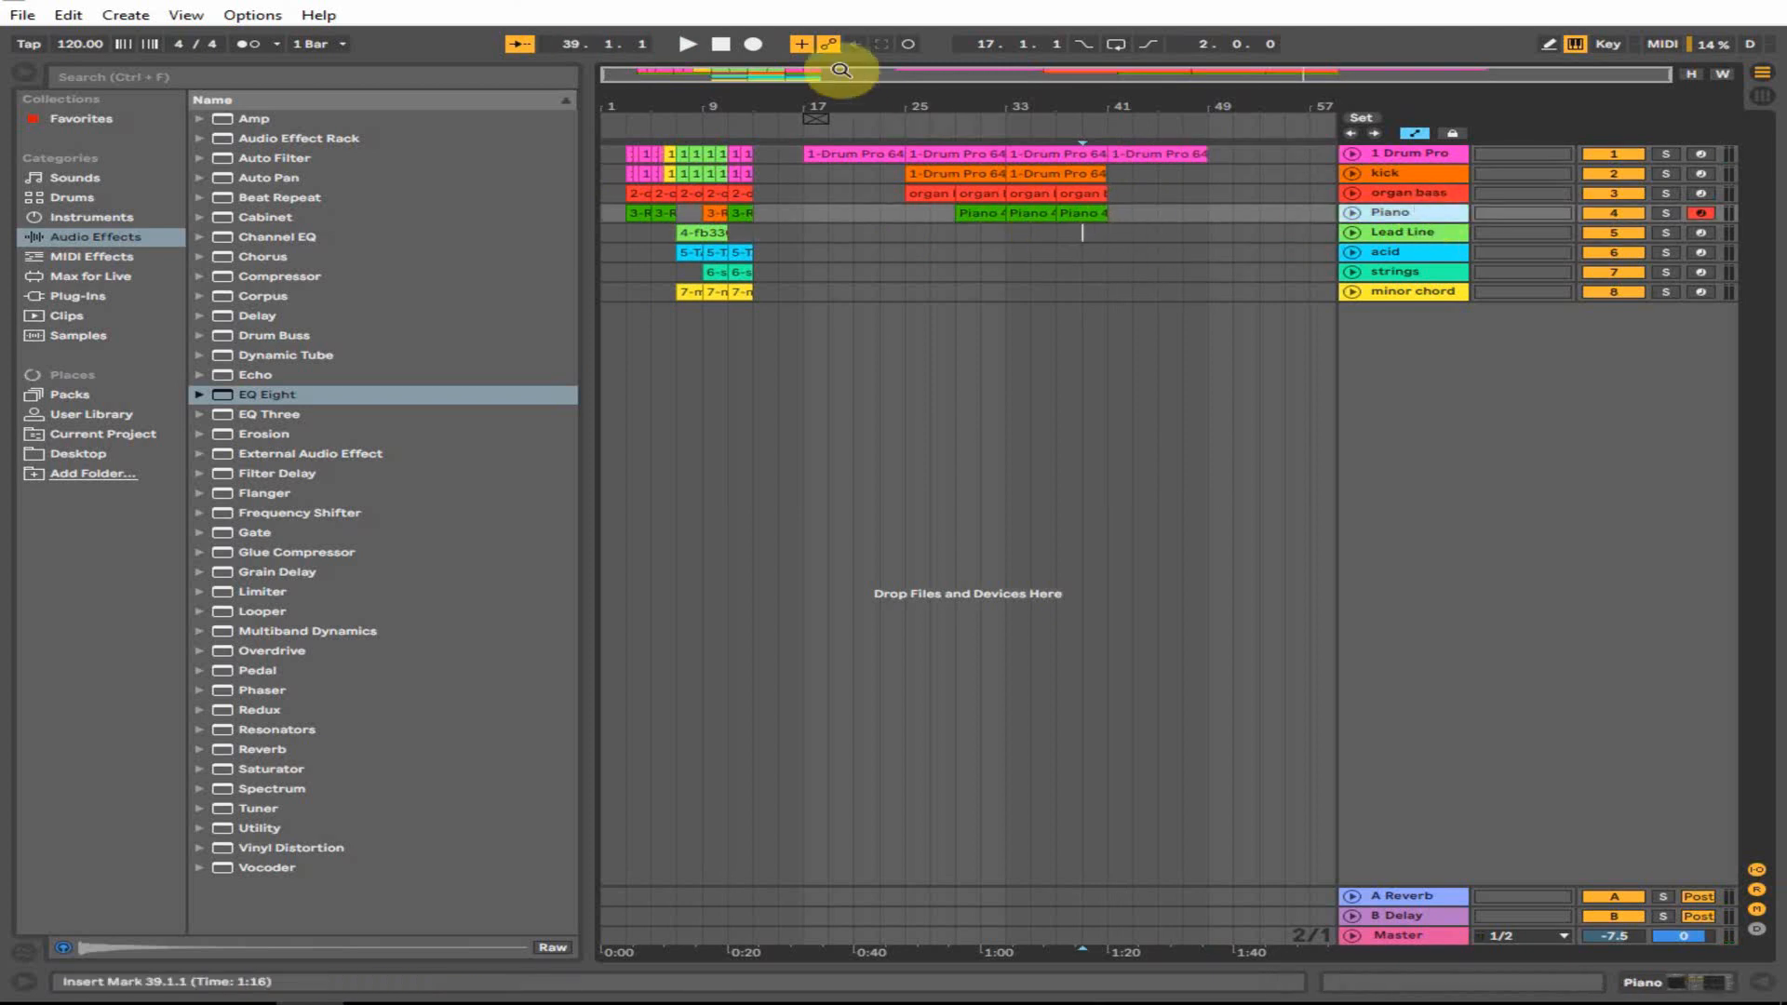
{"action": "left_click", "coordinate": [687, 43]}
{"action": "left_click", "coordinate": [752, 44]}
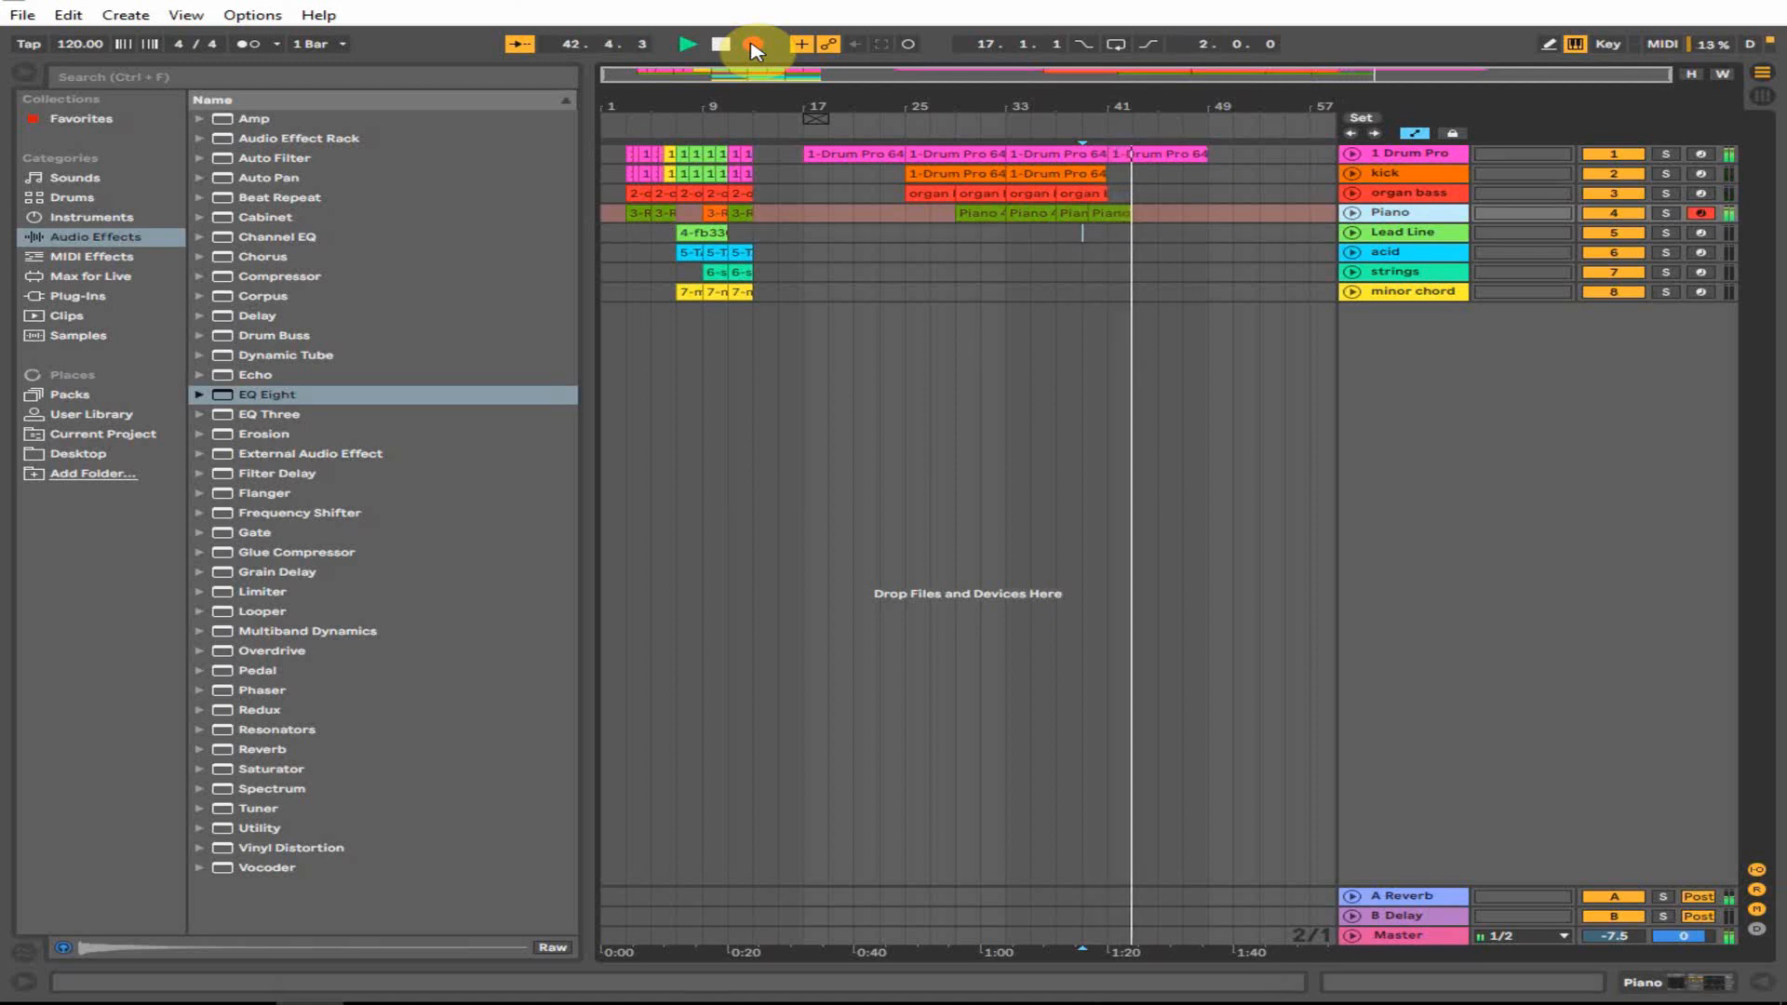
{"action": "key", "text": "space"}
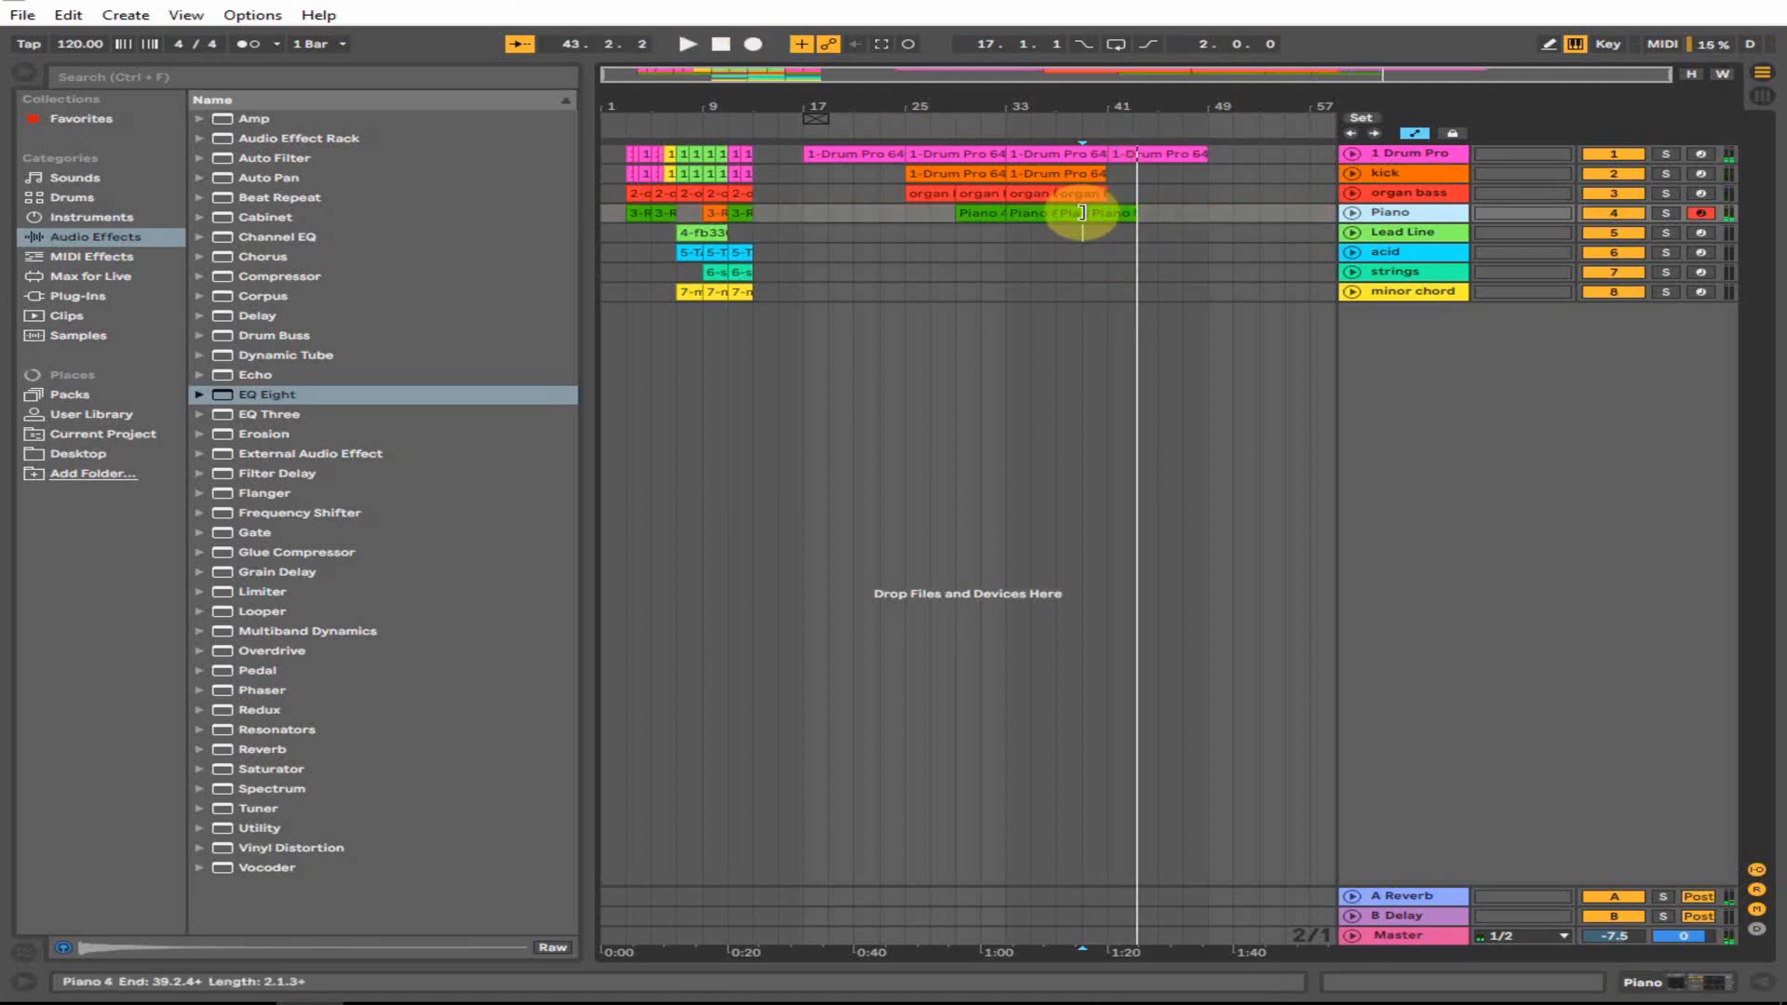
{"action": "left_click", "coordinate": [1117, 211]}
{"action": "right_click", "coordinate": [1120, 204]}
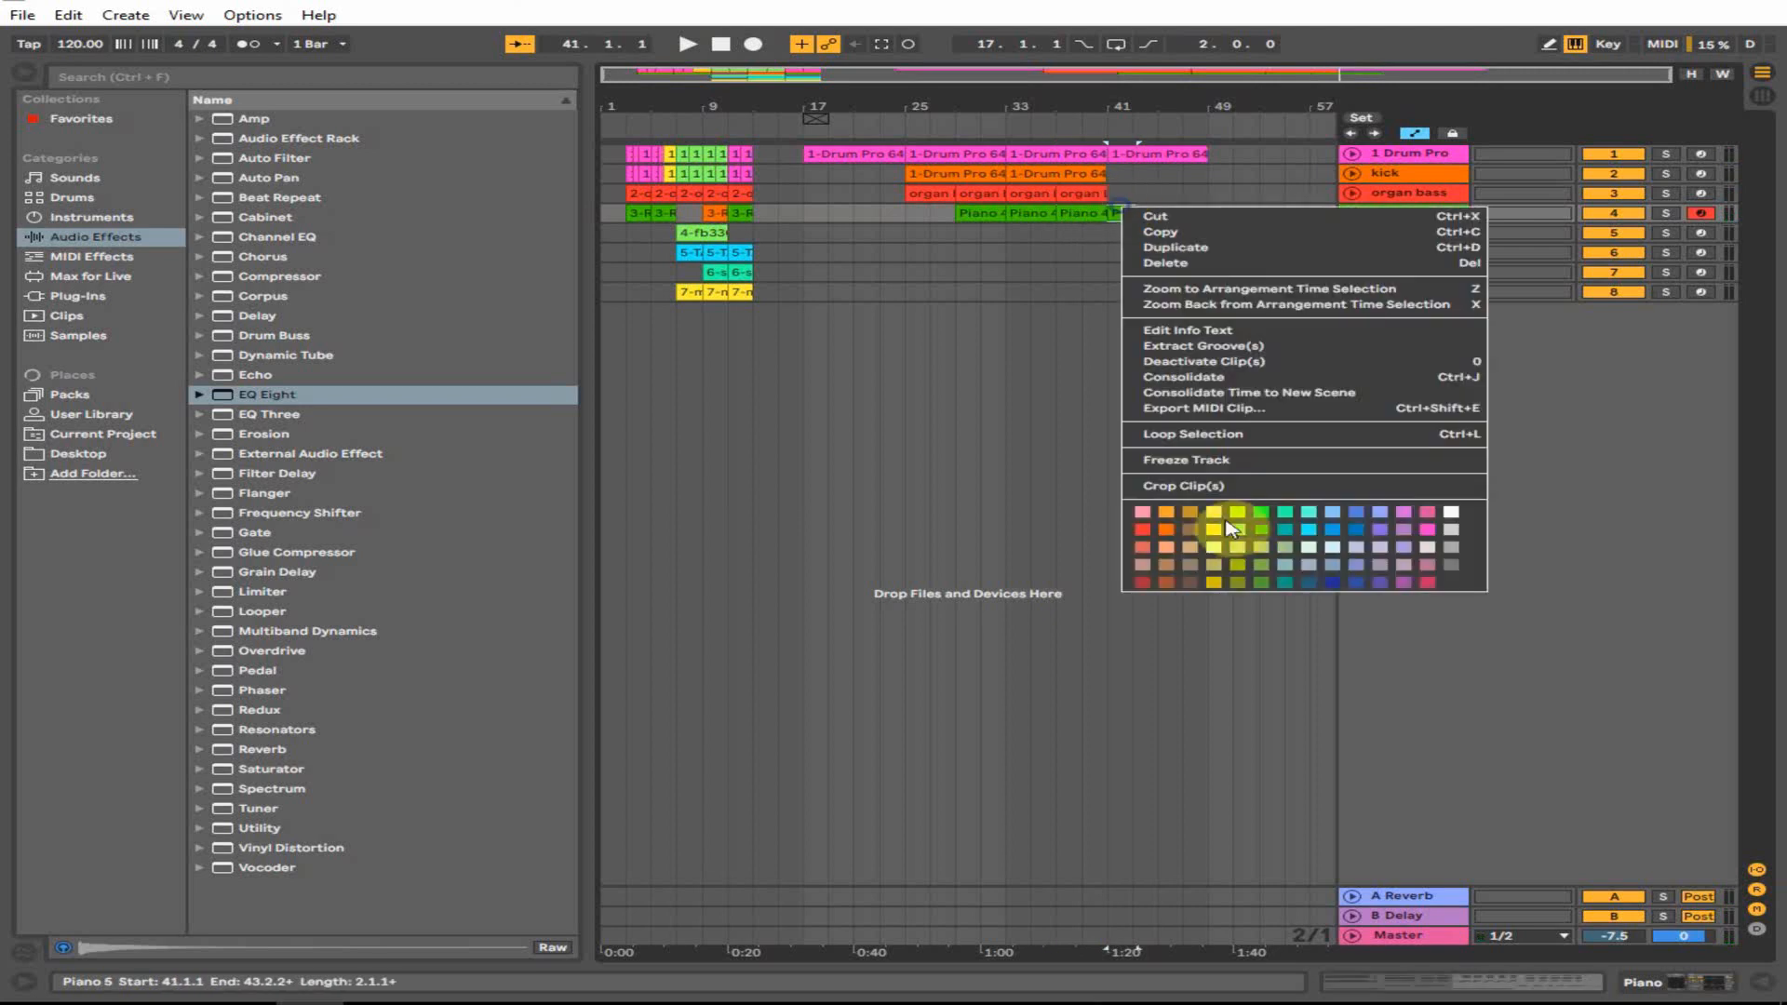
- Colour the Piano 5 clip yellow and delete its stray C#3 note
{"action": "left_click", "coordinate": [1213, 517]}
{"action": "double_click", "coordinate": [1128, 214]}
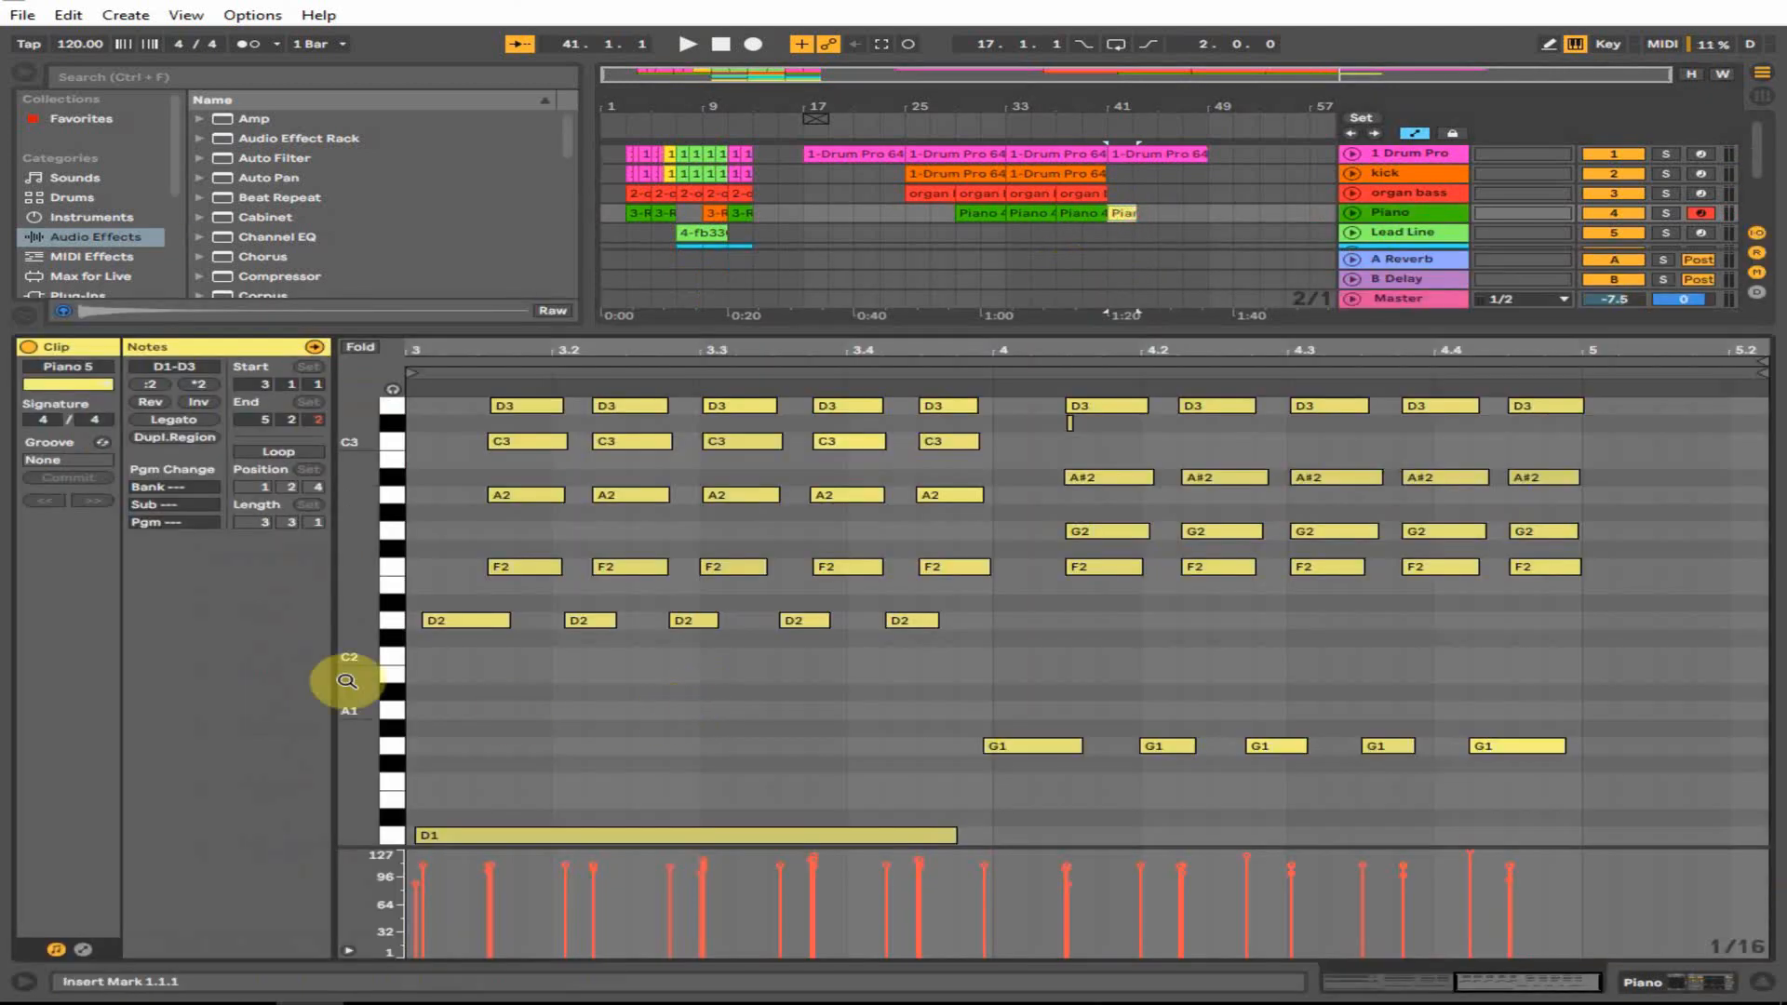
{"action": "left_click_drag", "start_coordinate": [372, 663], "coordinate": [348, 662]}
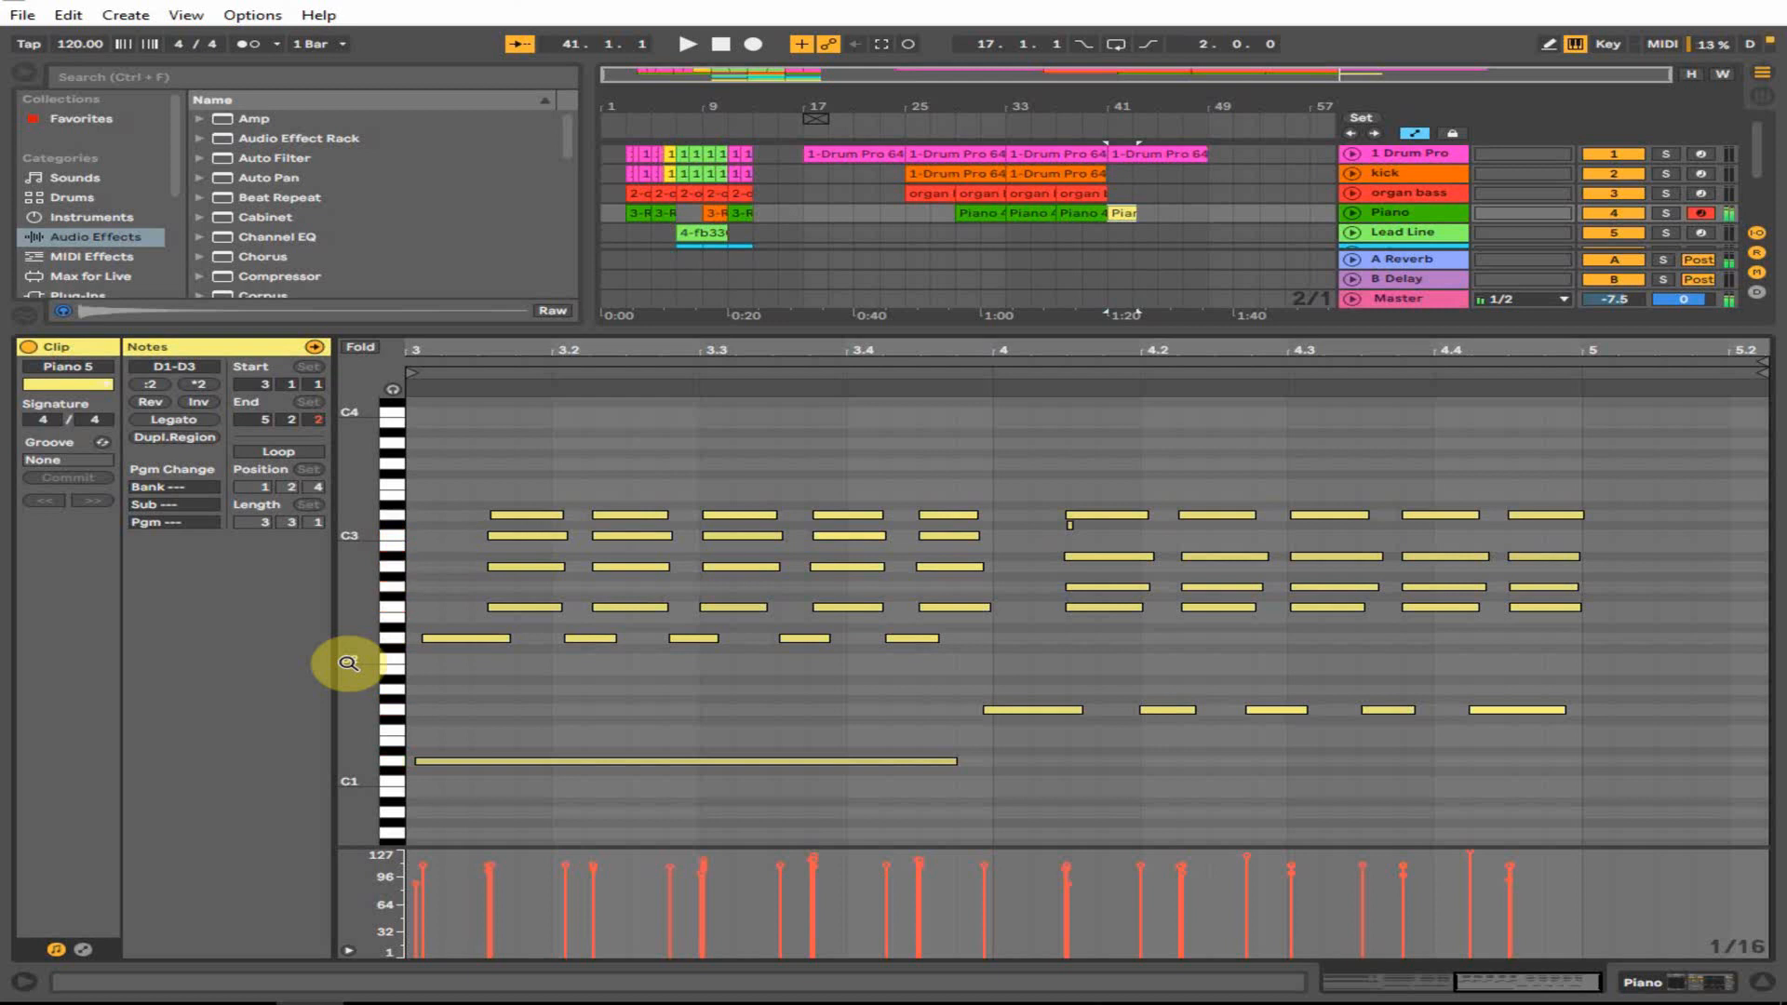
{"action": "left_click_drag", "start_coordinate": [1045, 540], "coordinate": [1077, 528]}
{"action": "left_click", "coordinate": [1070, 525]}
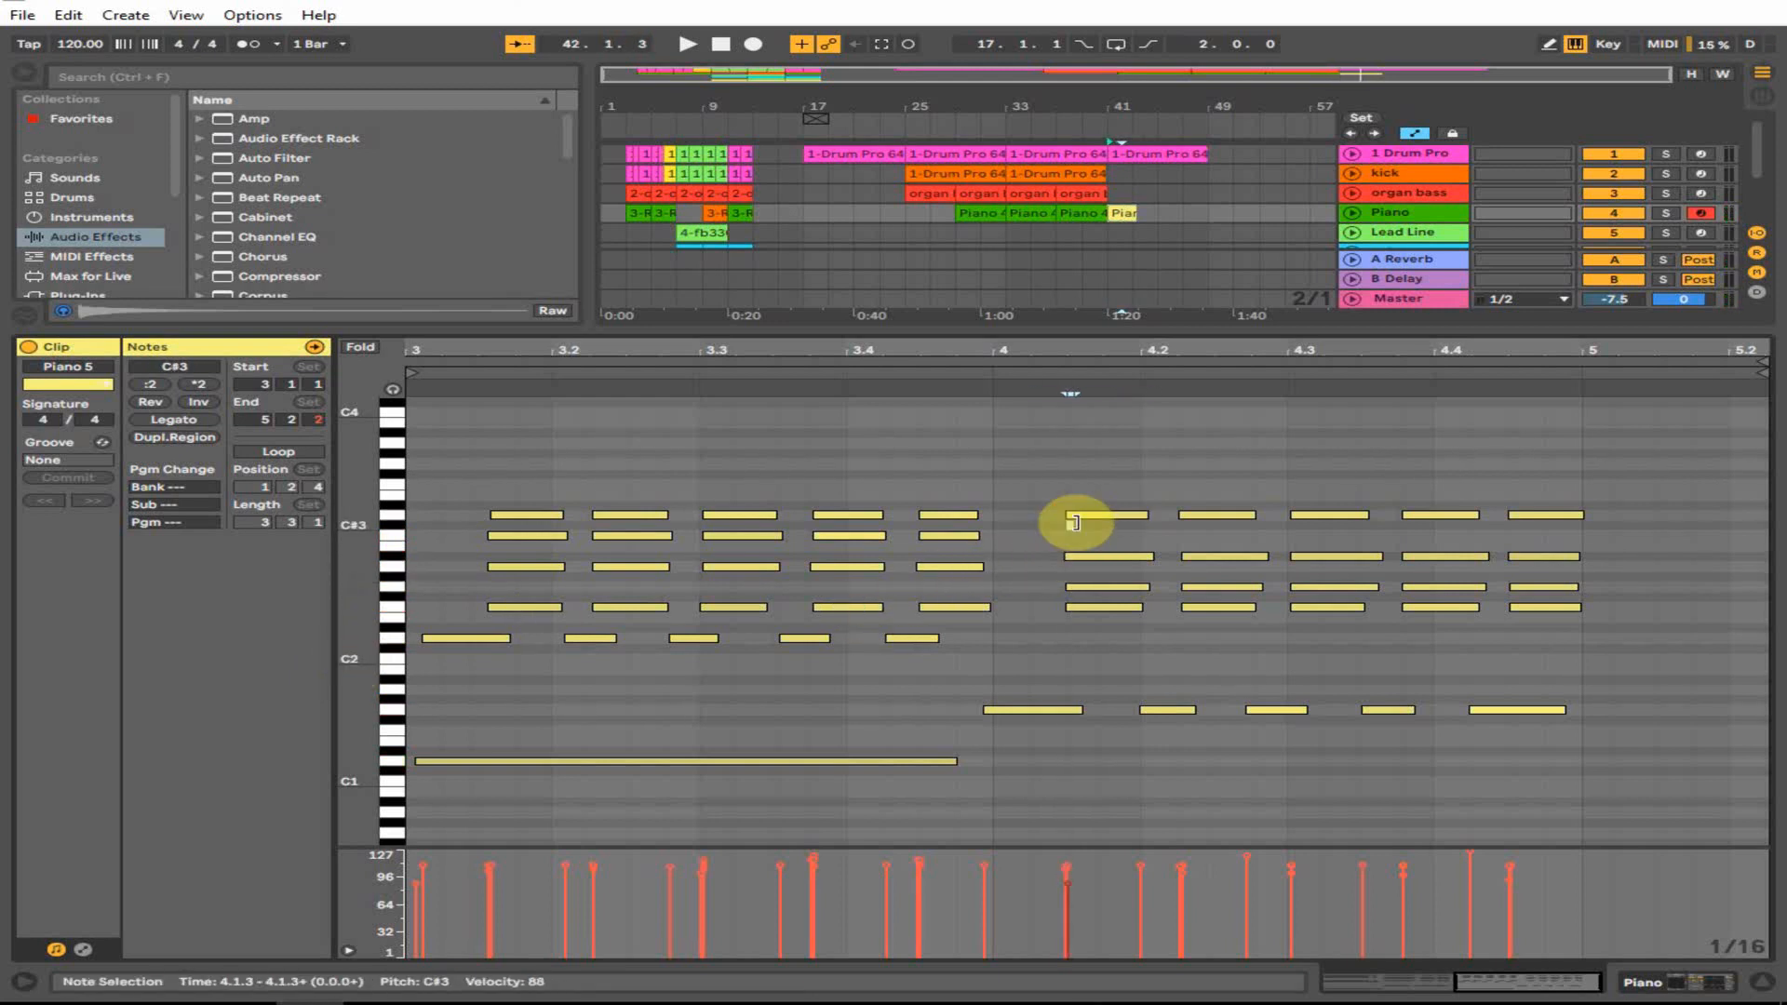
{"action": "key", "text": "Delete"}
- Check the edited clip, then duplicate it twice to fill bars 41–49
{"action": "key", "text": "ctrl+a"}
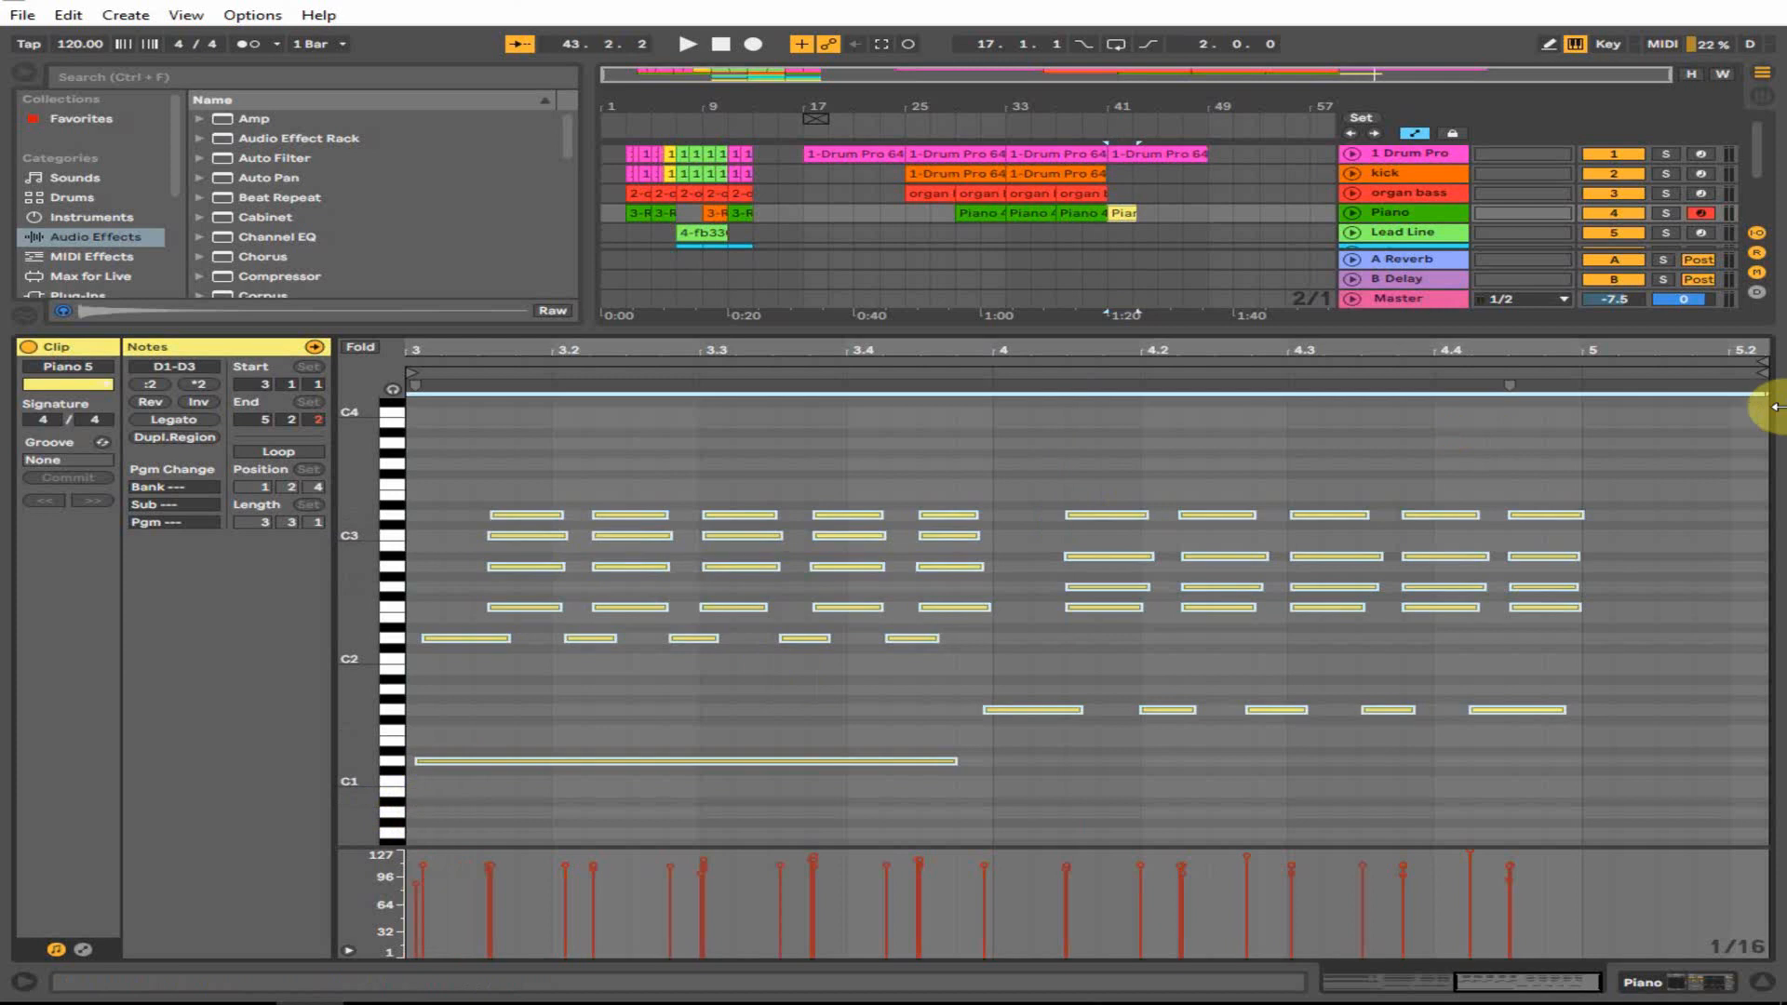
{"action": "key", "text": "space"}
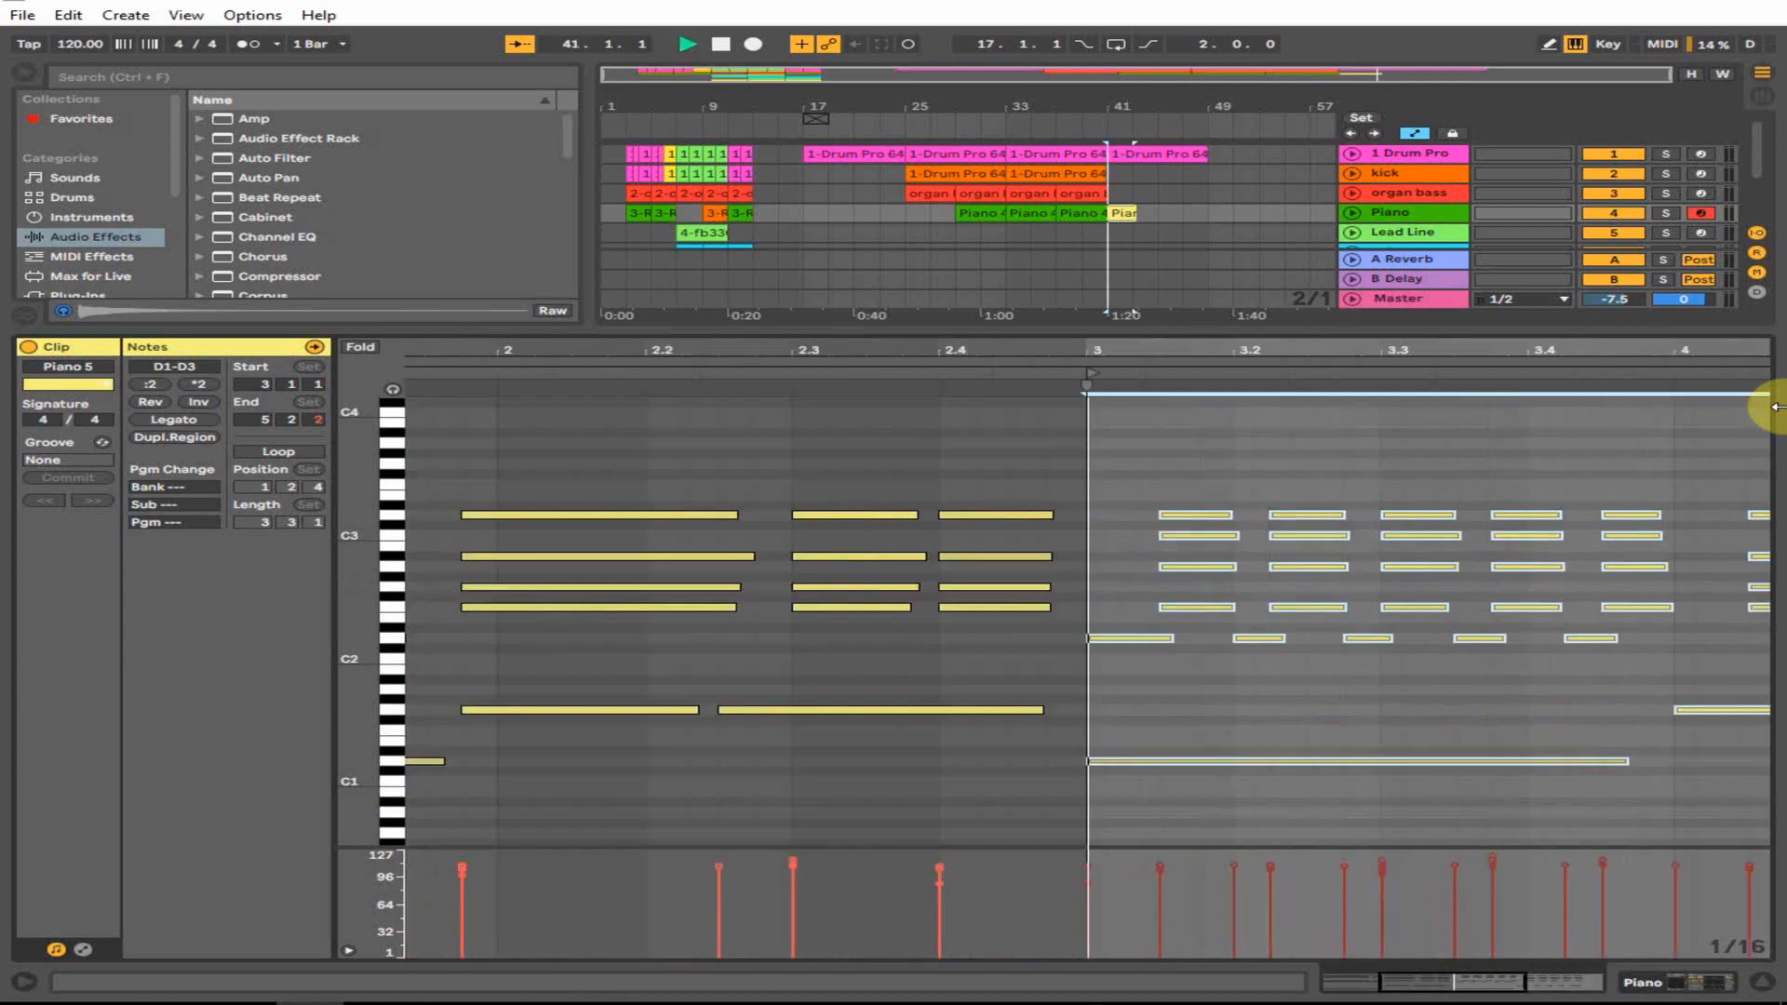
{"action": "left_click", "coordinate": [1763, 983]}
{"action": "double_click", "coordinate": [1121, 213]}
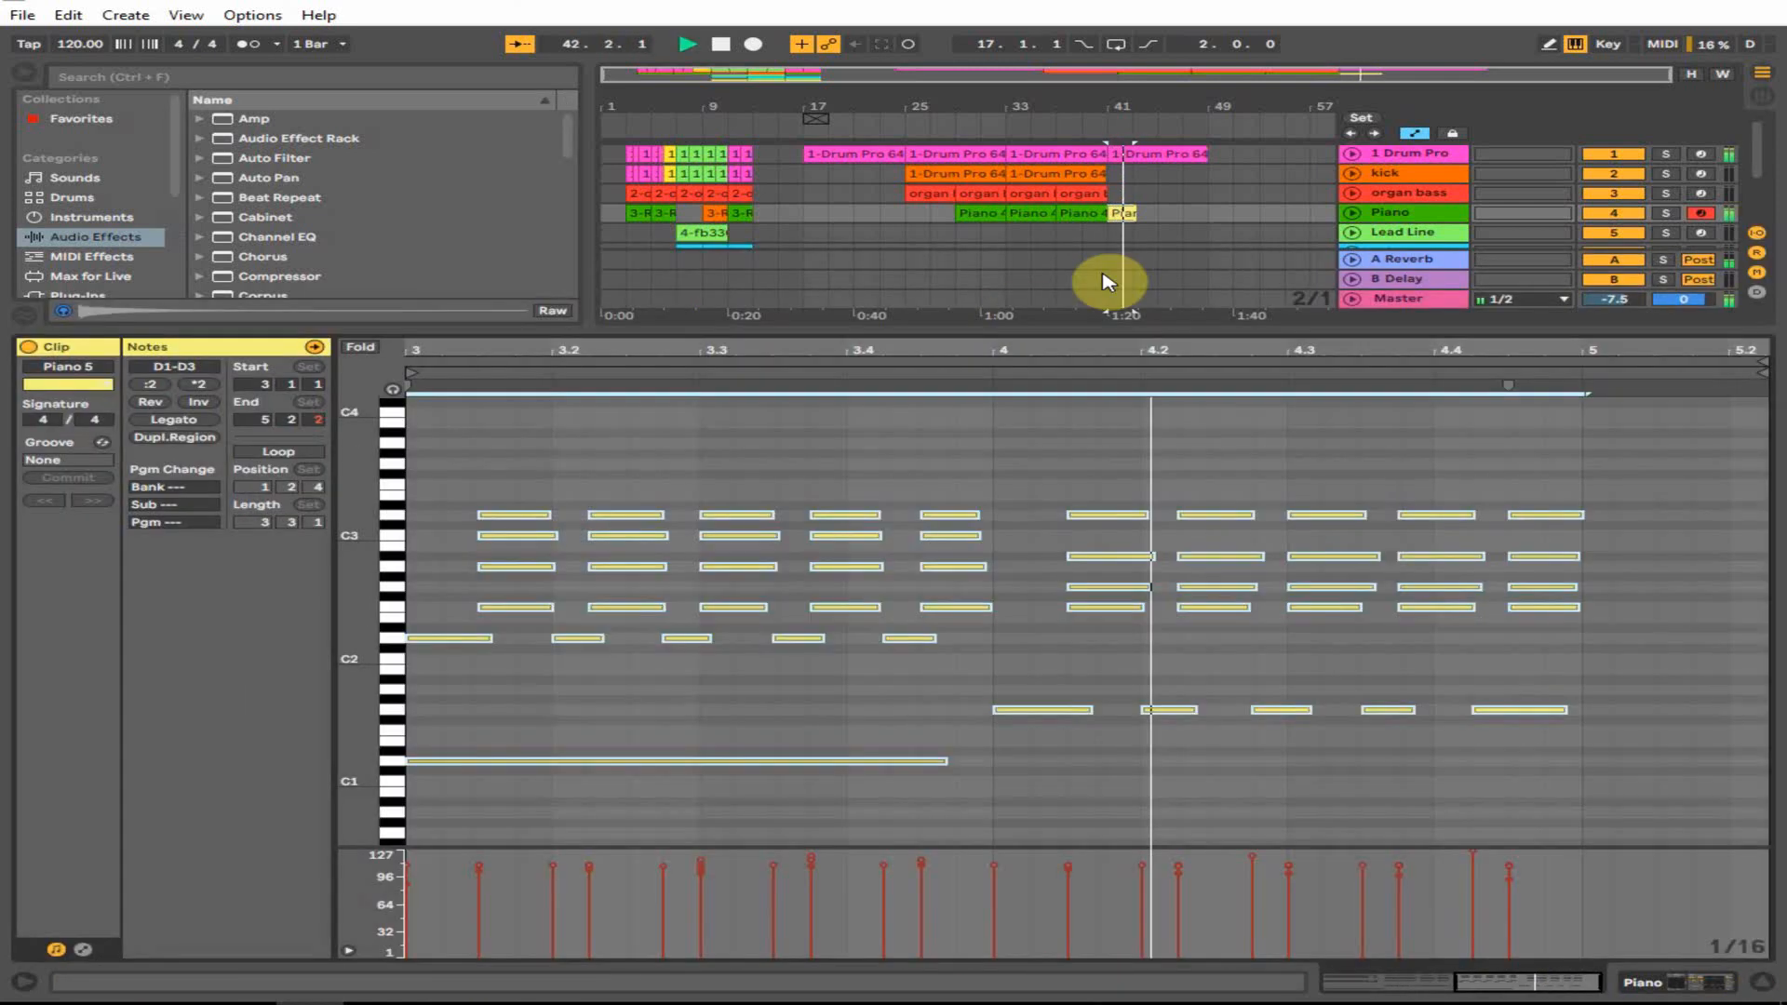
{"action": "left_click", "coordinate": [1131, 211]}
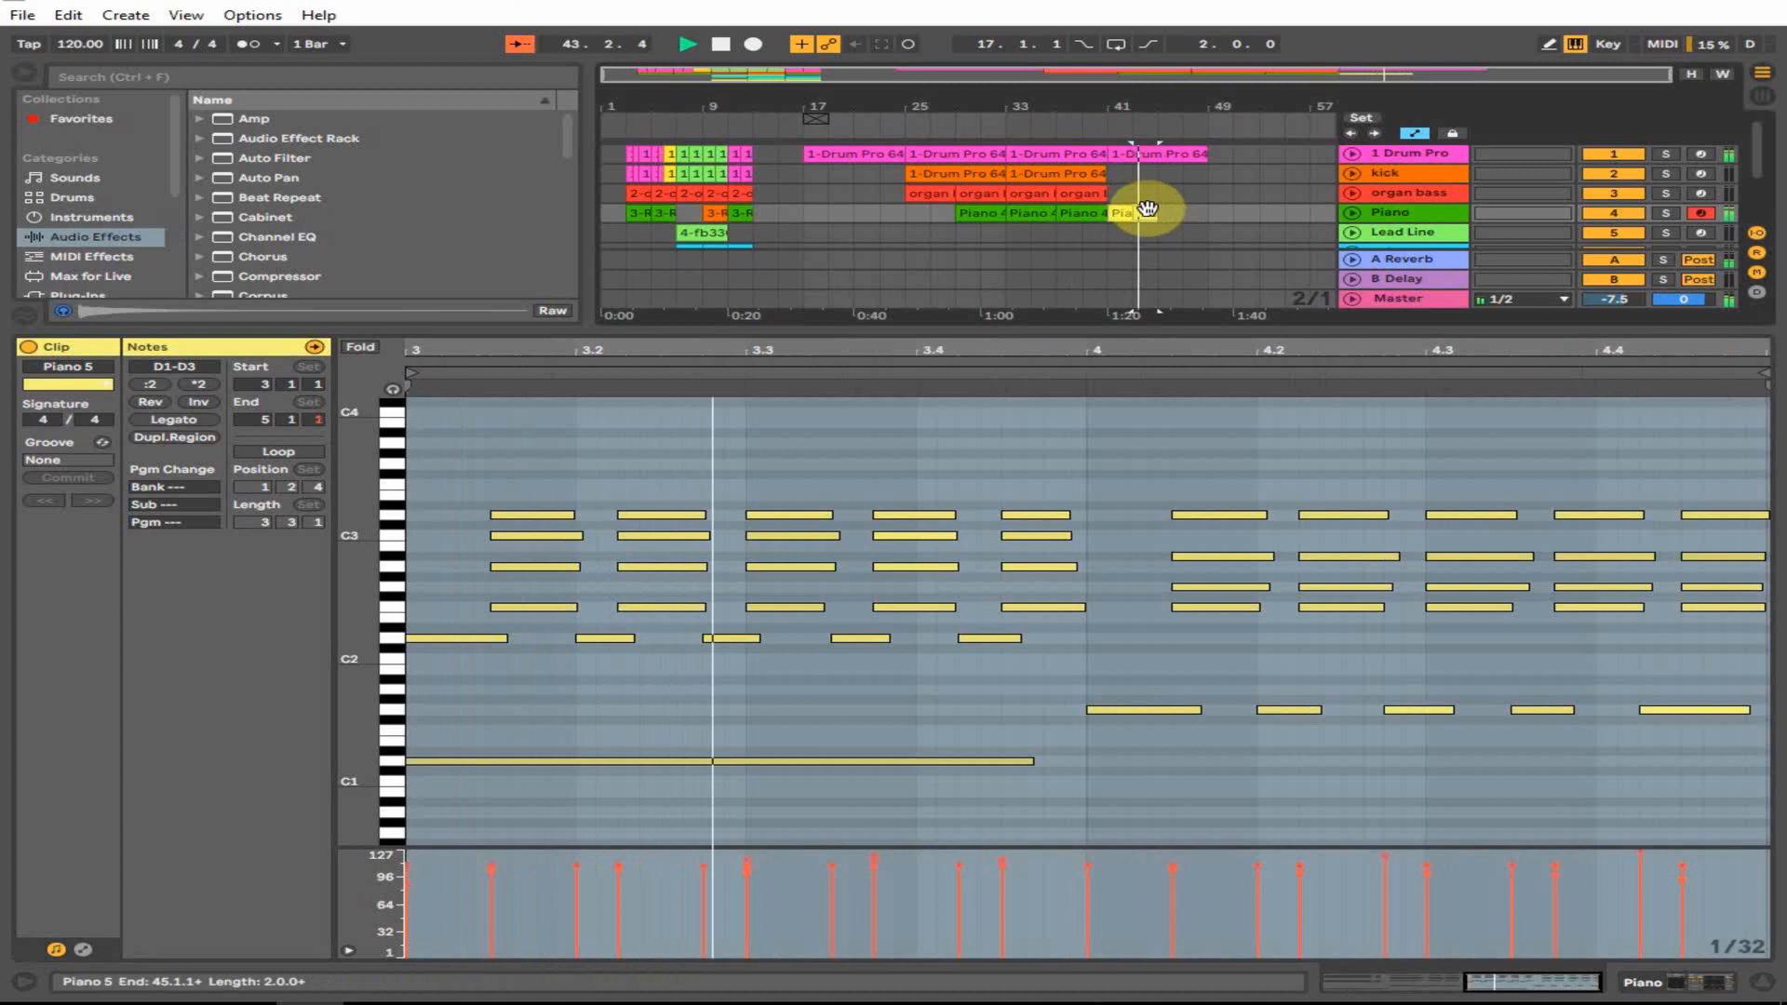
{"action": "key", "text": "ctrl+d"}
{"action": "key", "text": "ctrl+d"}
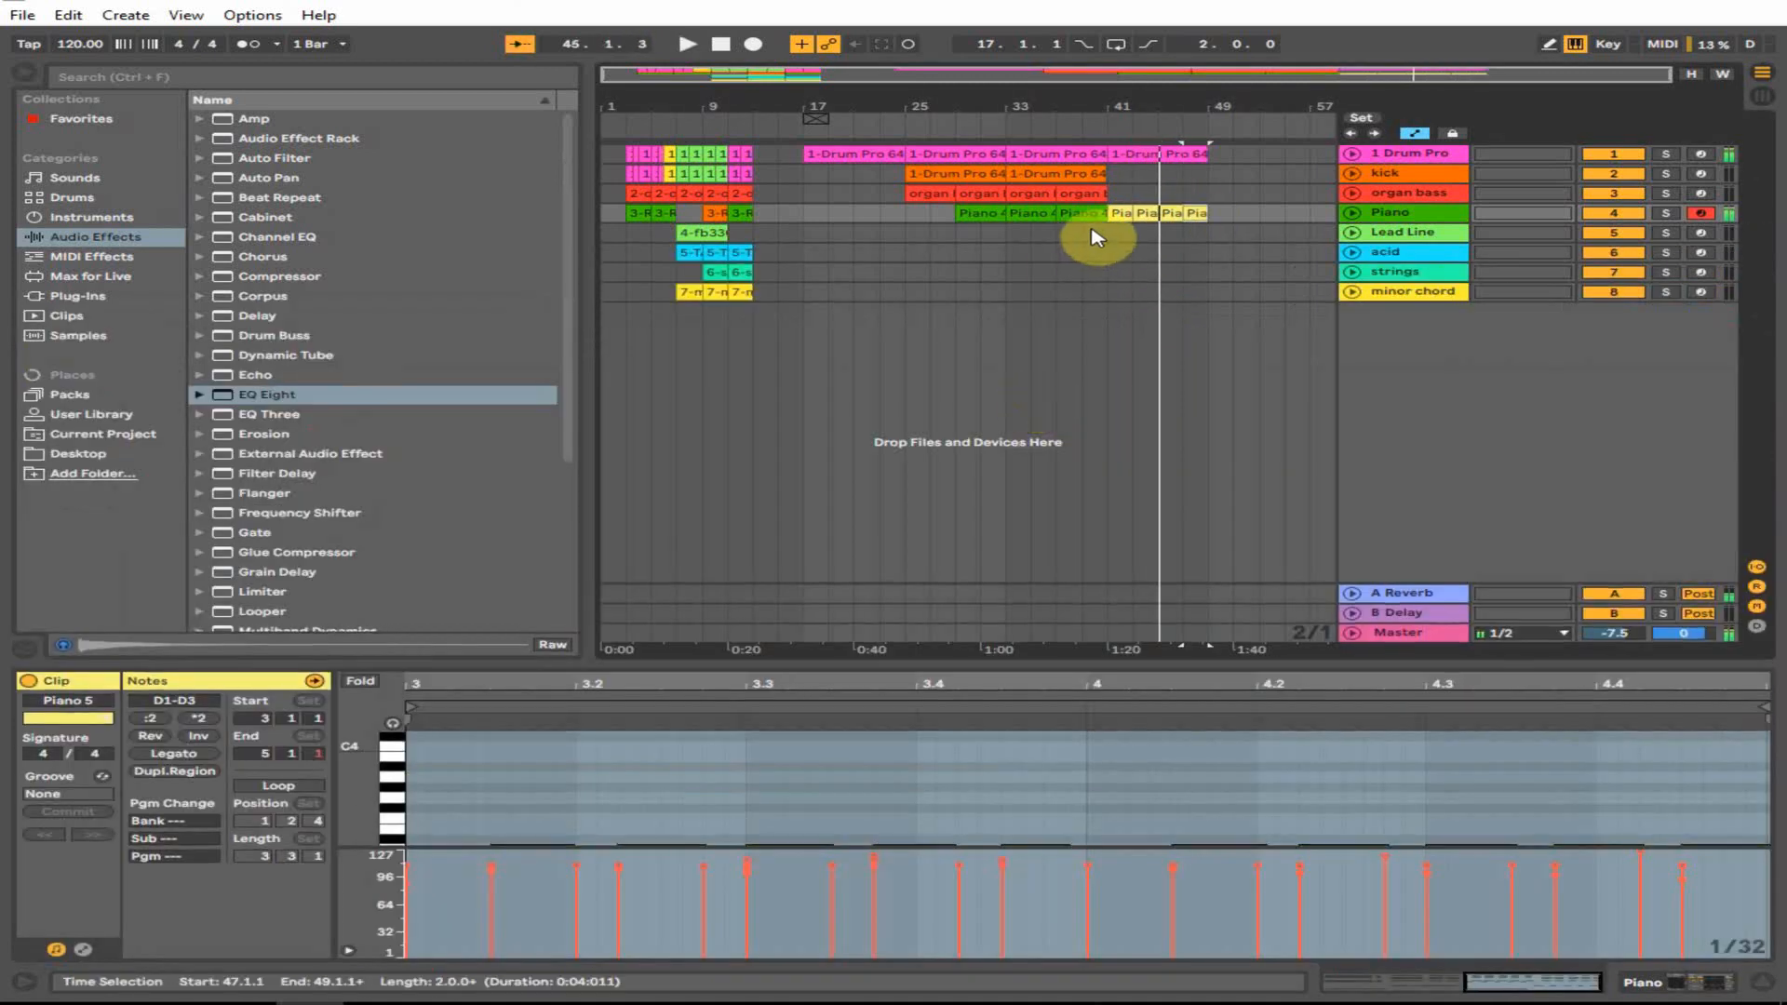
{"action": "left_click", "coordinate": [1084, 231]}
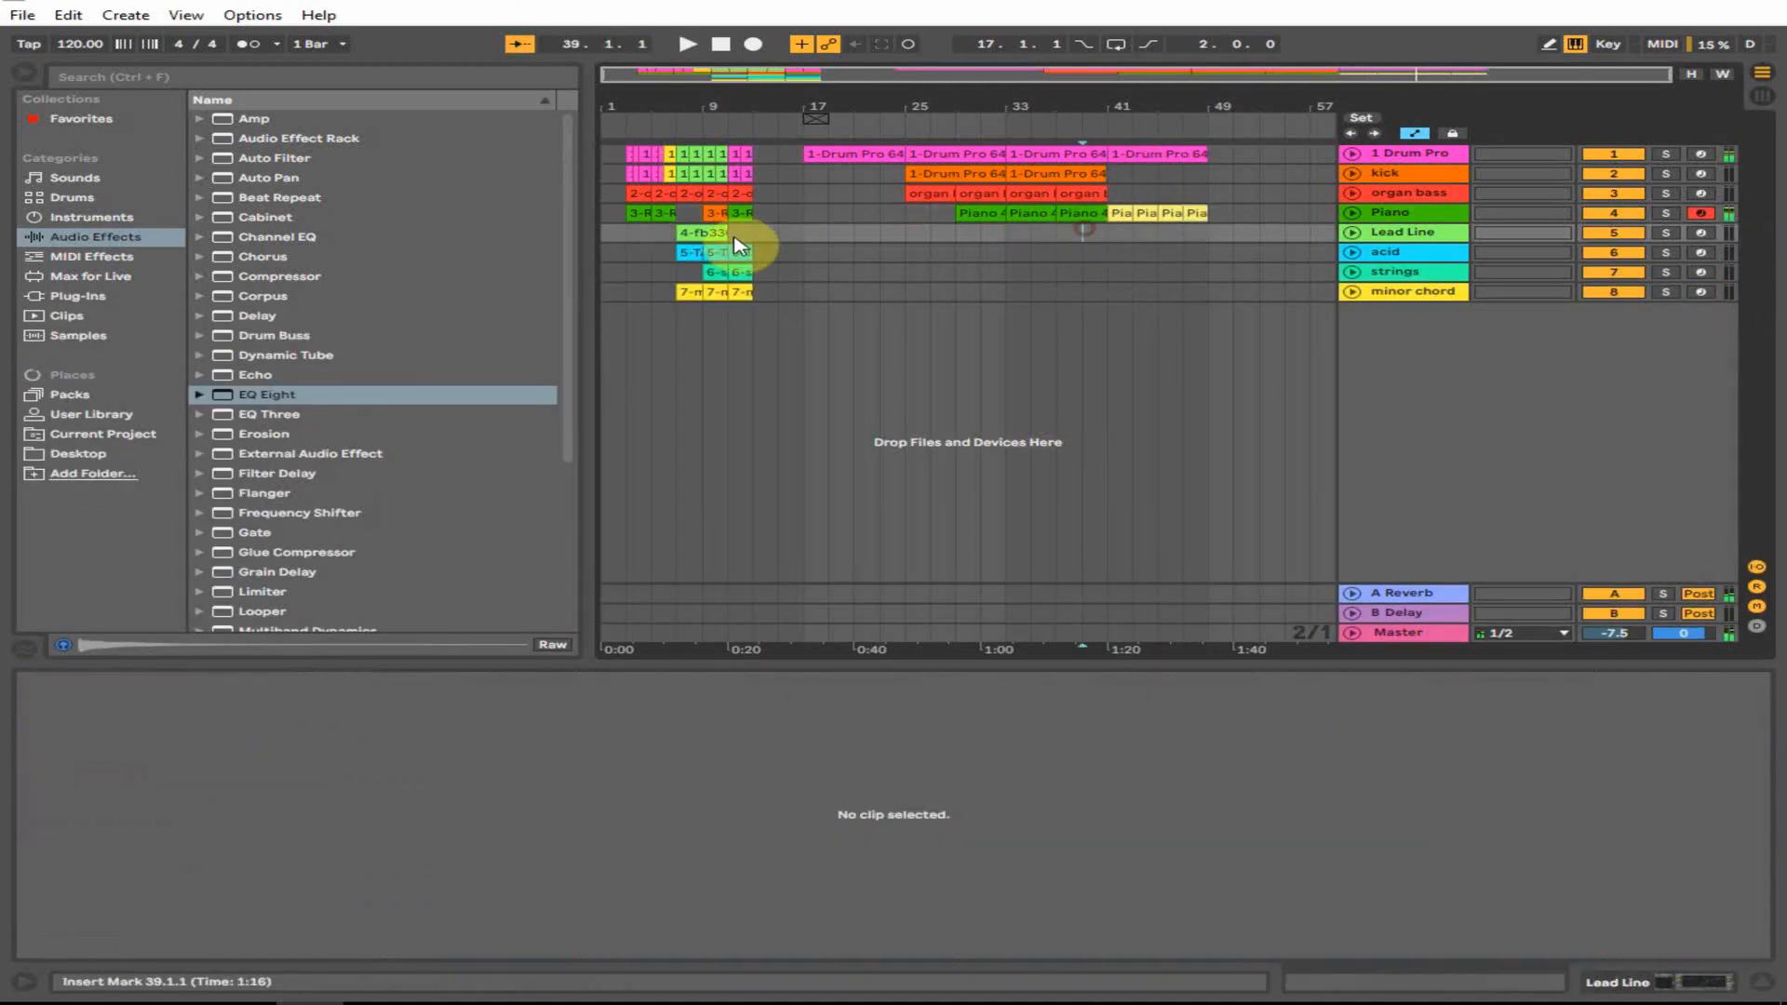
- Arm the Lead Line track, check its FB-3300 synth, and set the start point at bar 39
{"action": "left_click", "coordinate": [730, 233]}
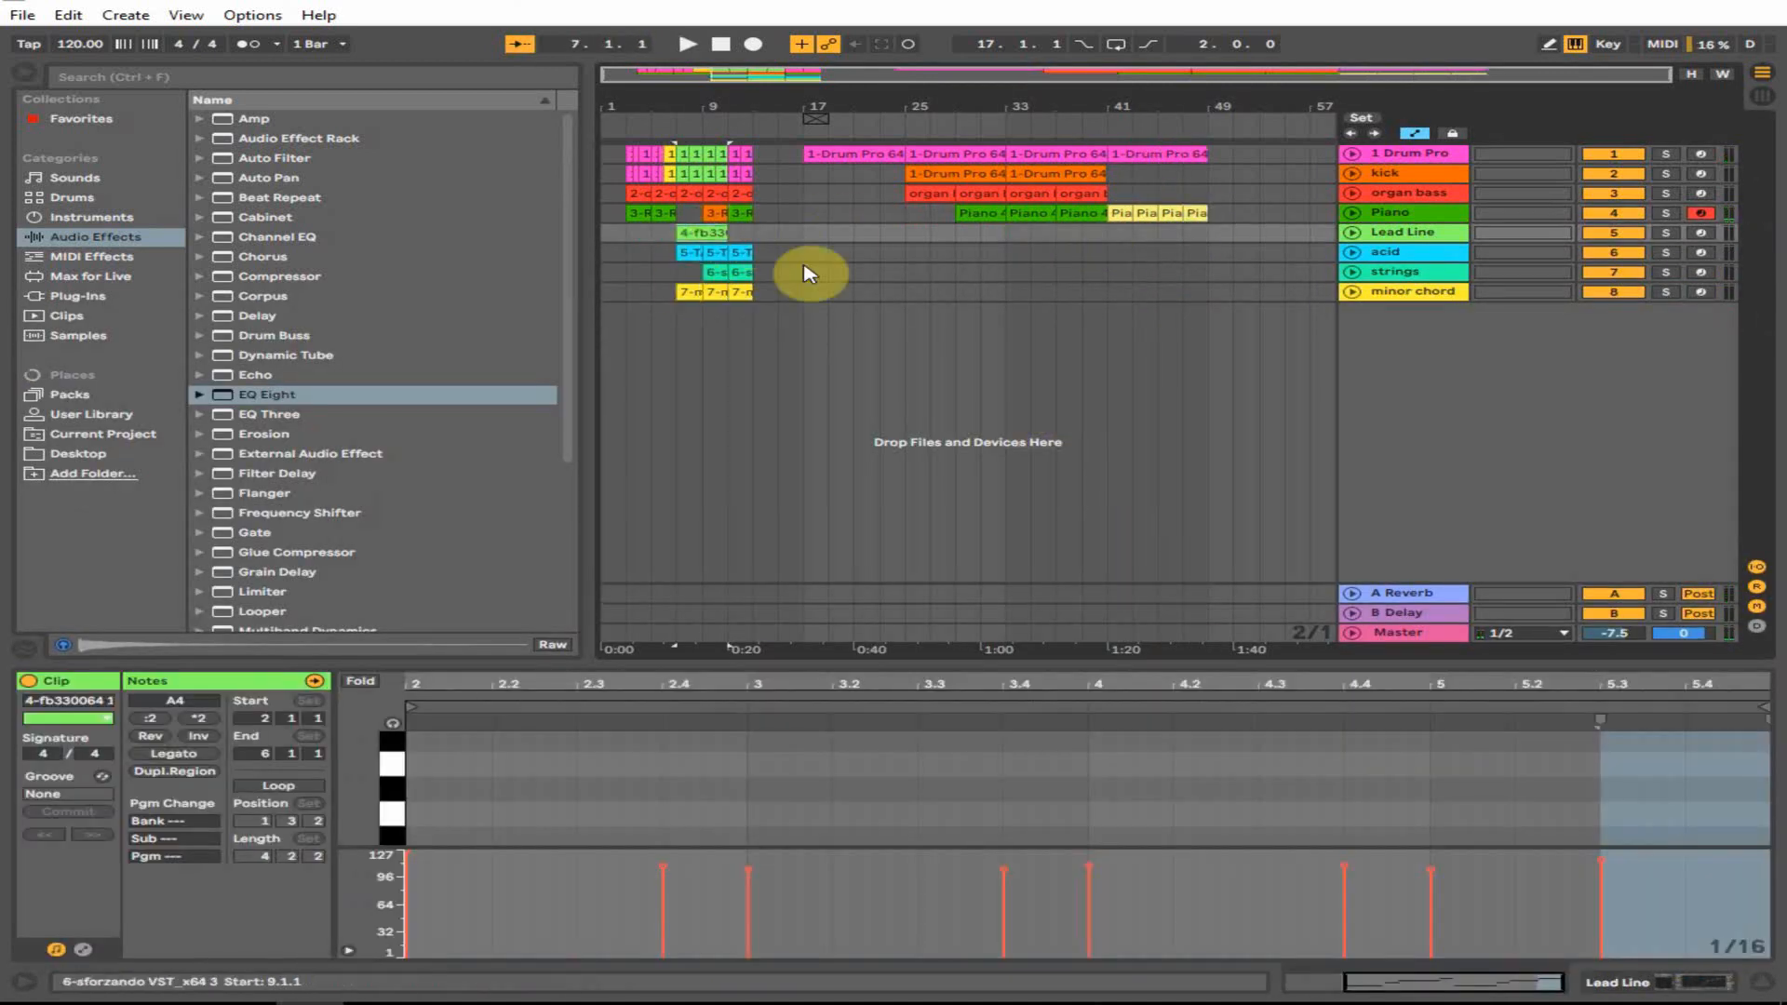
{"action": "left_click", "coordinate": [1079, 234]}
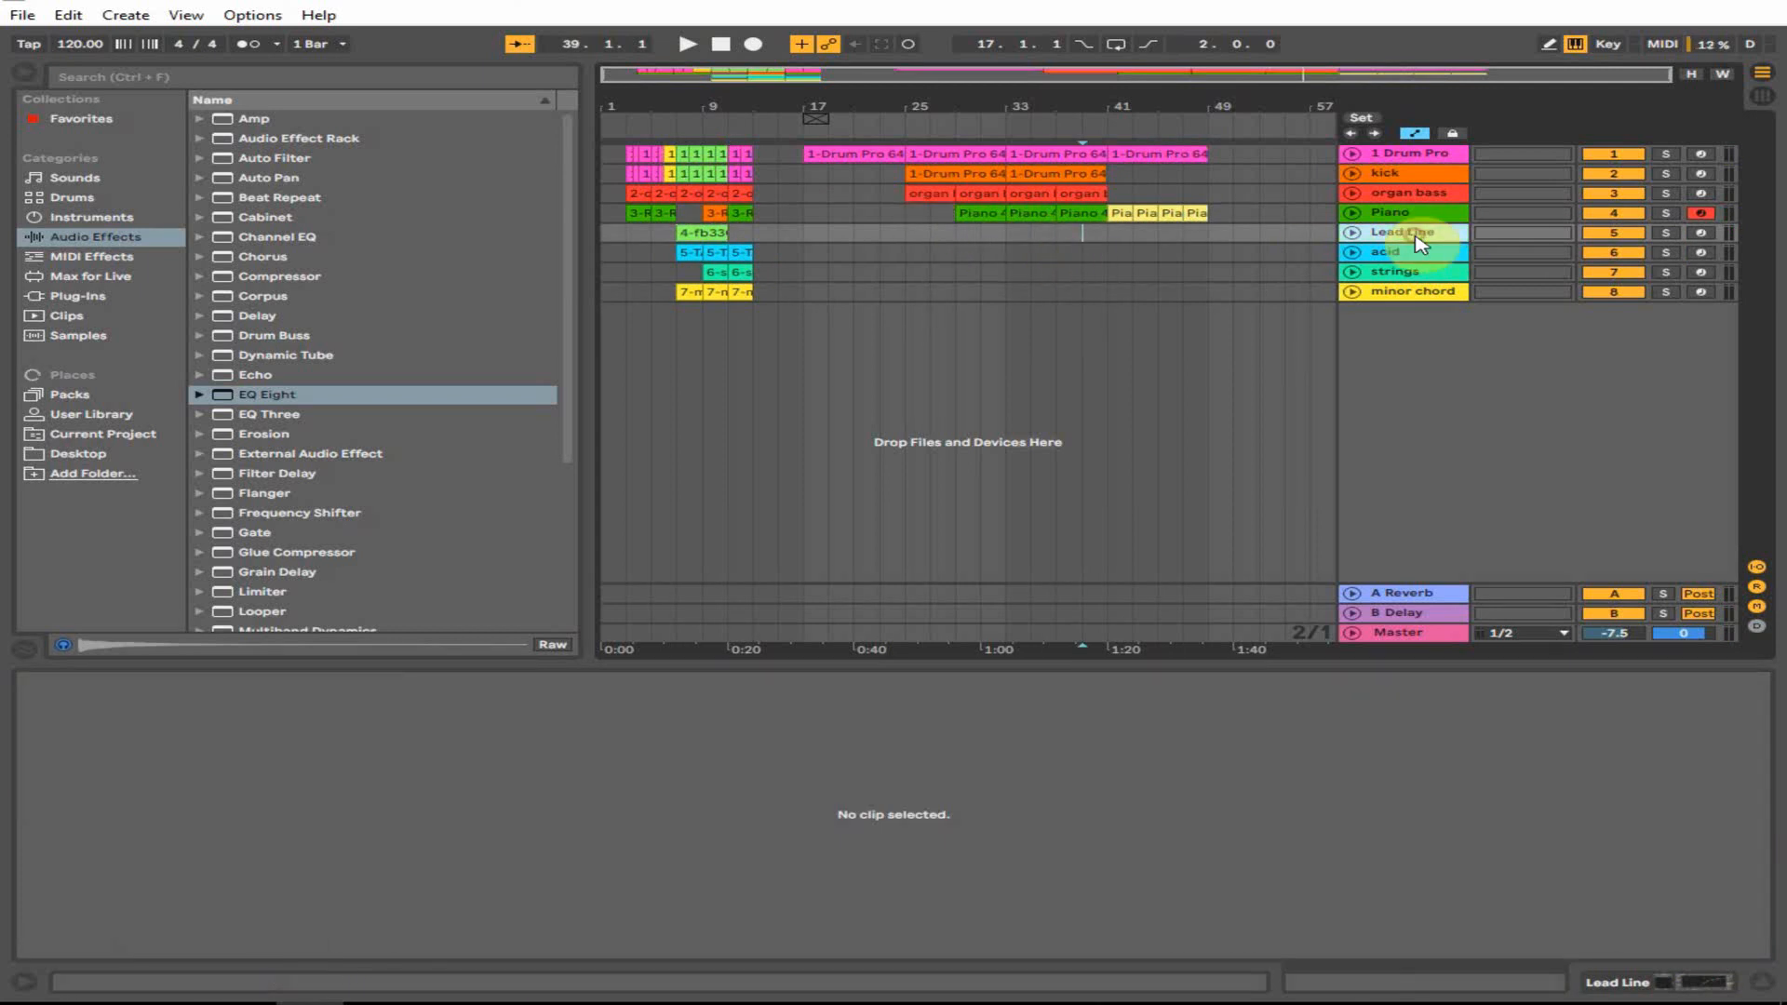
{"action": "left_click", "coordinate": [1709, 234]}
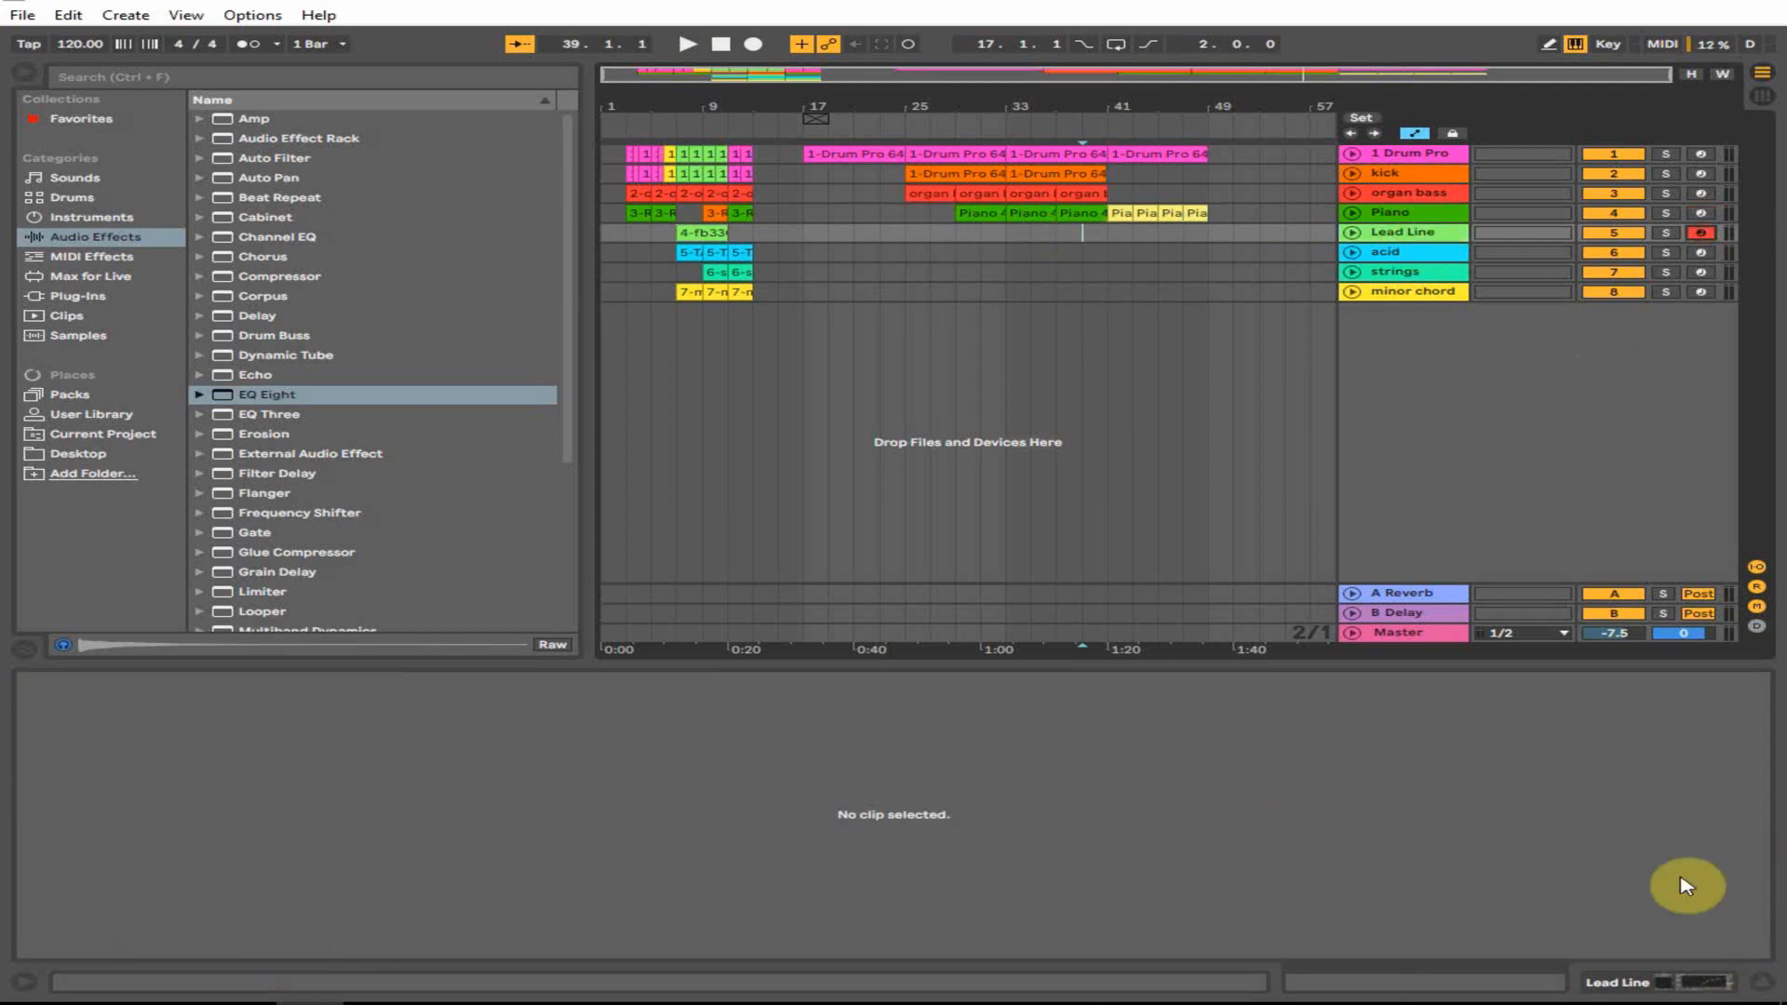
{"action": "left_click", "coordinate": [1705, 981]}
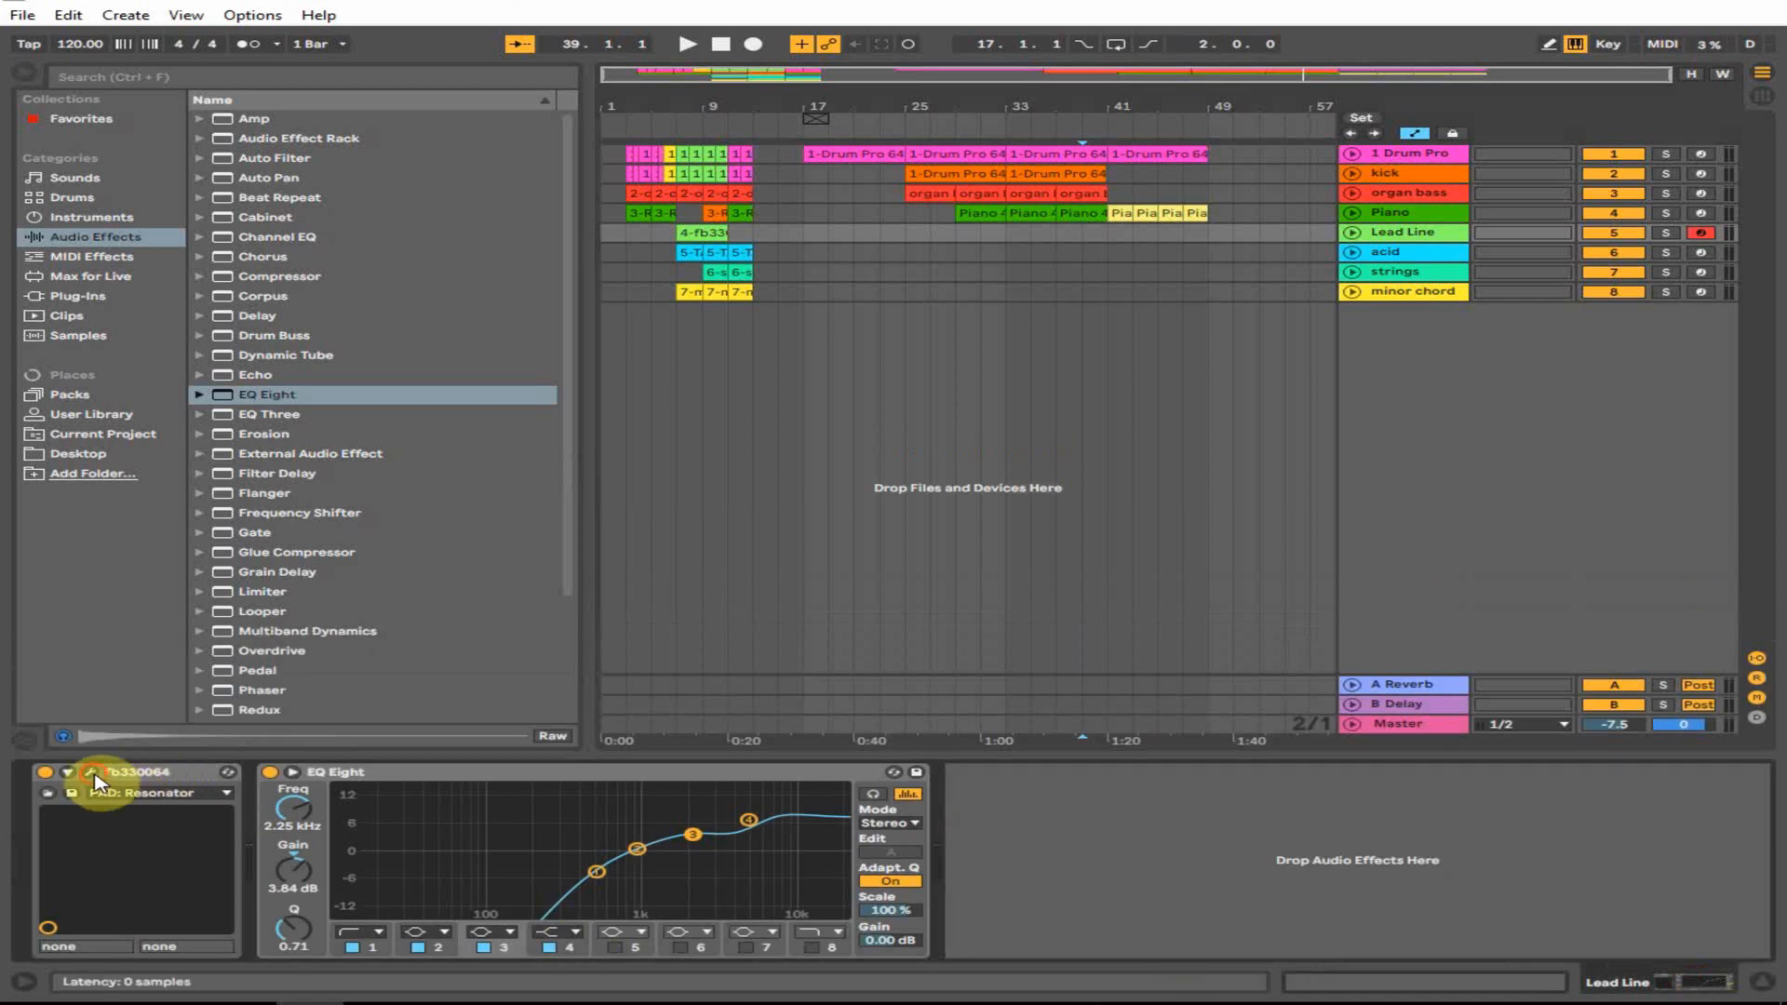
{"action": "left_click", "coordinate": [93, 773]}
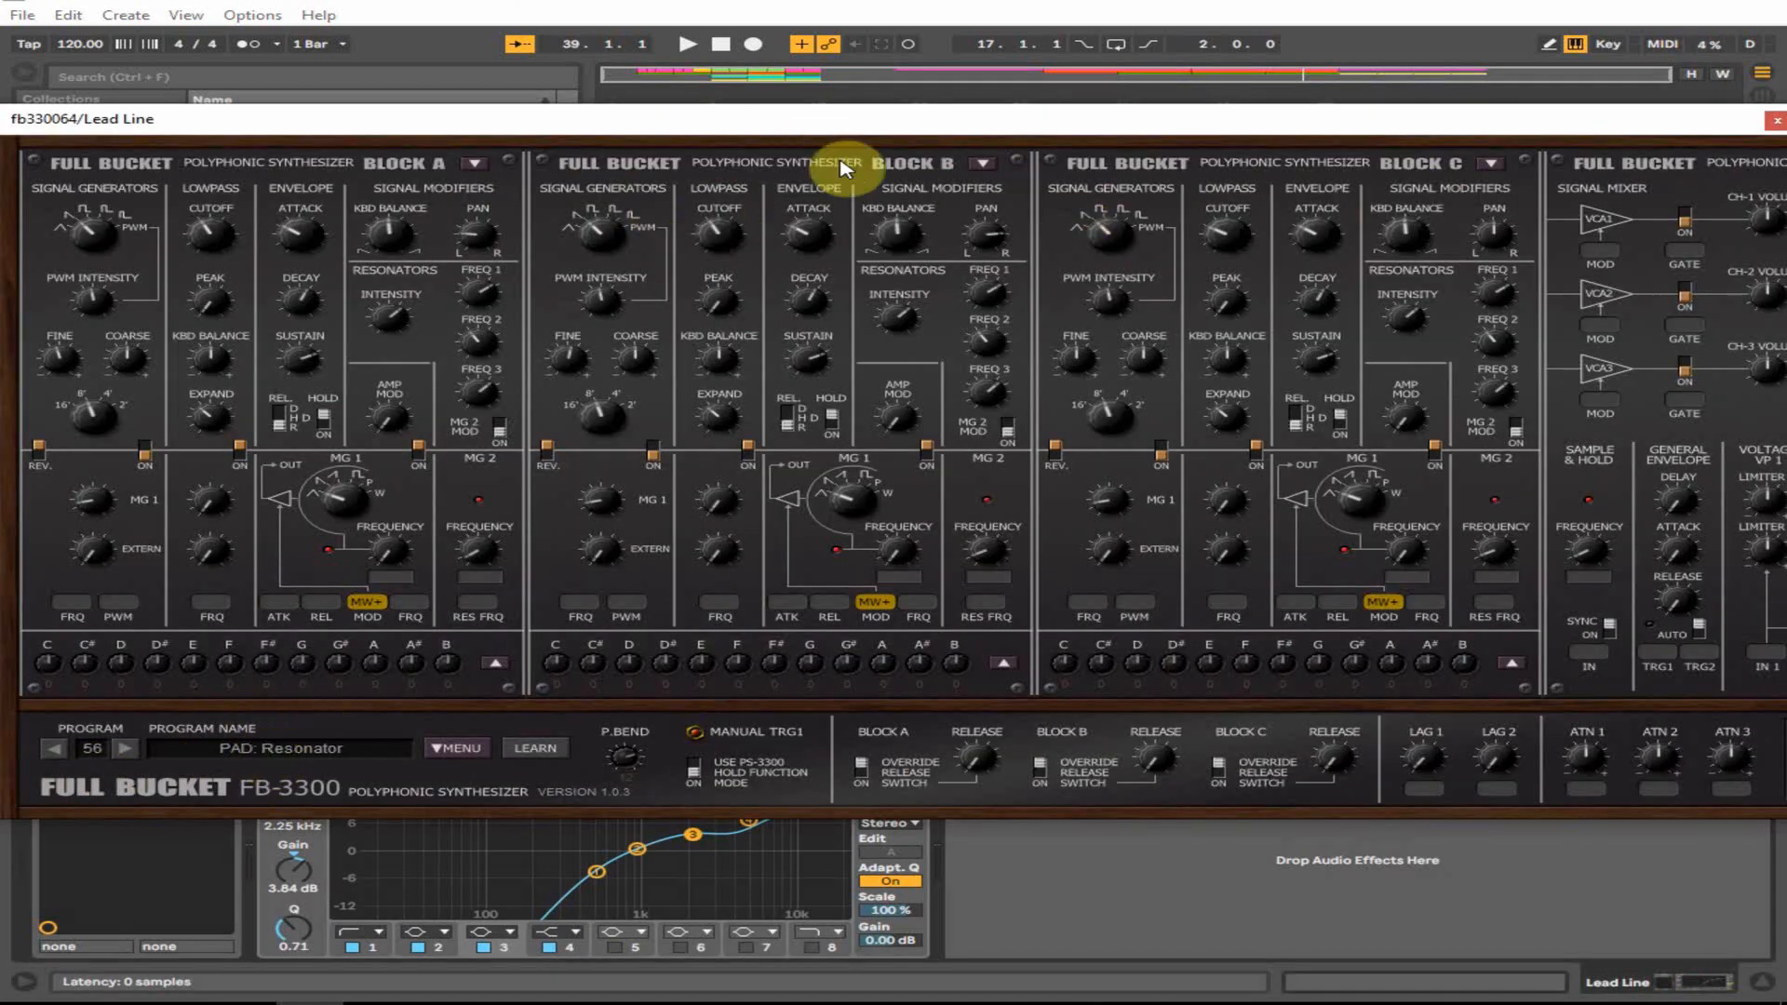
{"action": "left_click_drag", "start_coordinate": [1563, 119], "coordinate": [1451, 124]}
{"action": "left_click", "coordinate": [1664, 124]}
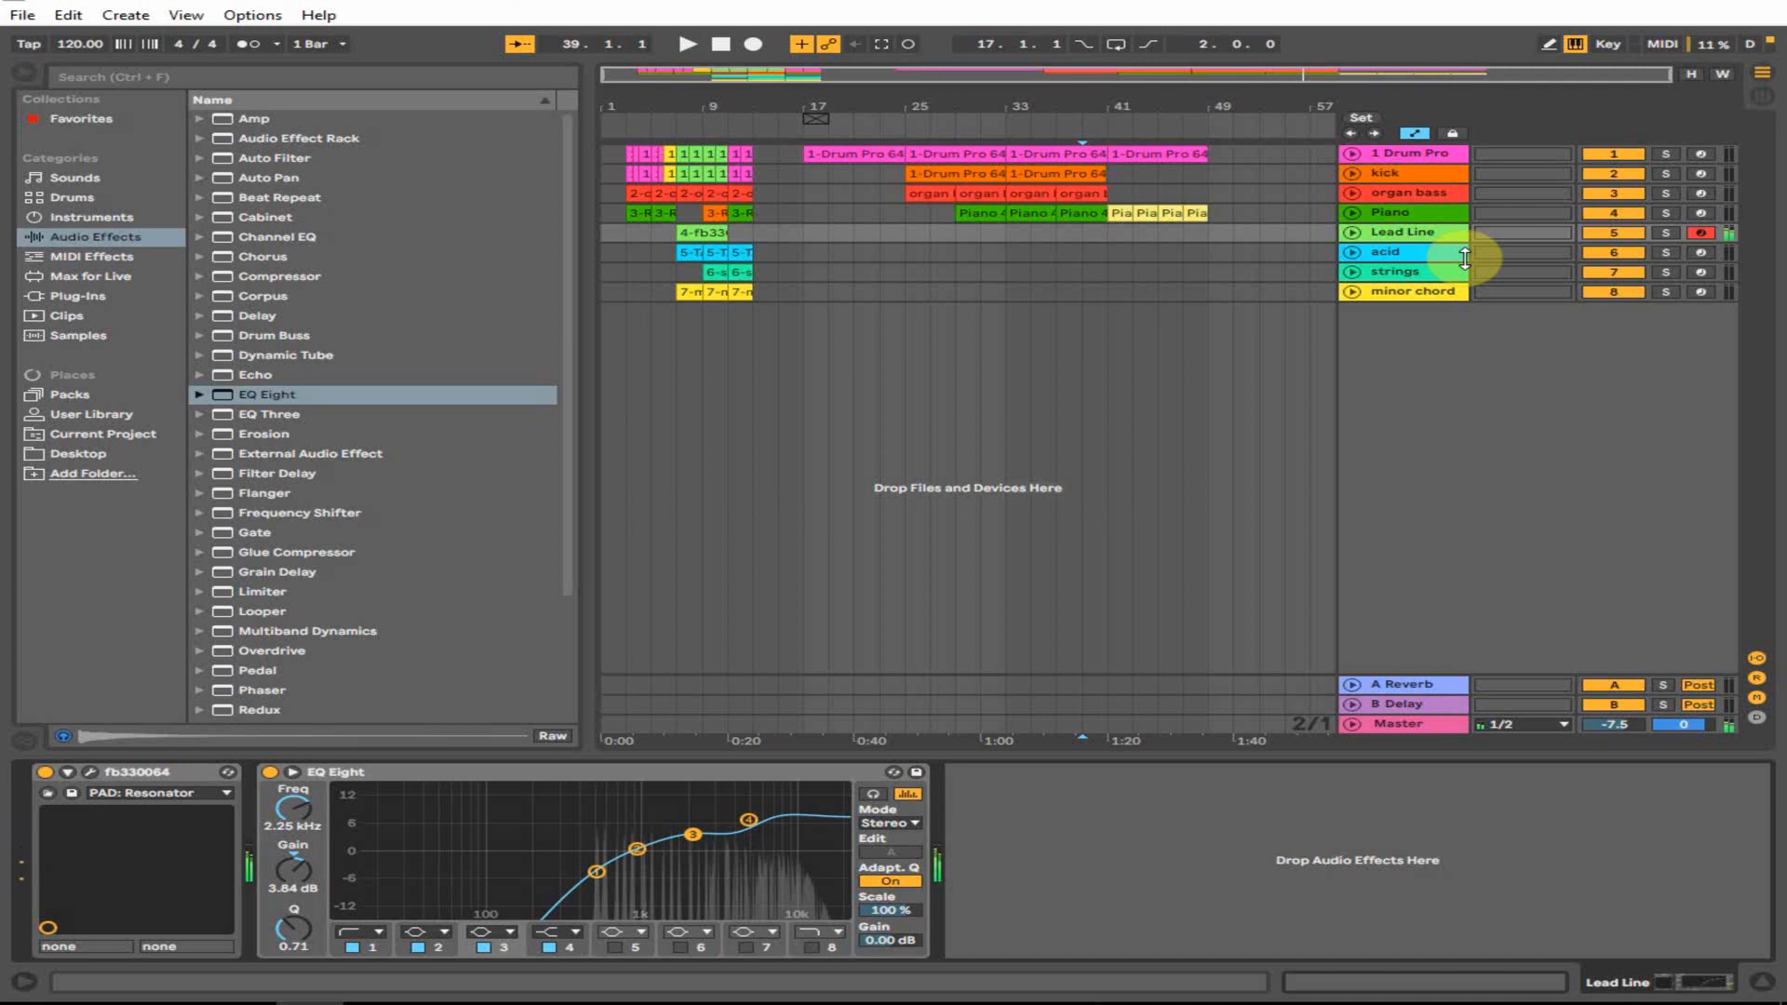
{"action": "left_click", "coordinate": [1083, 235]}
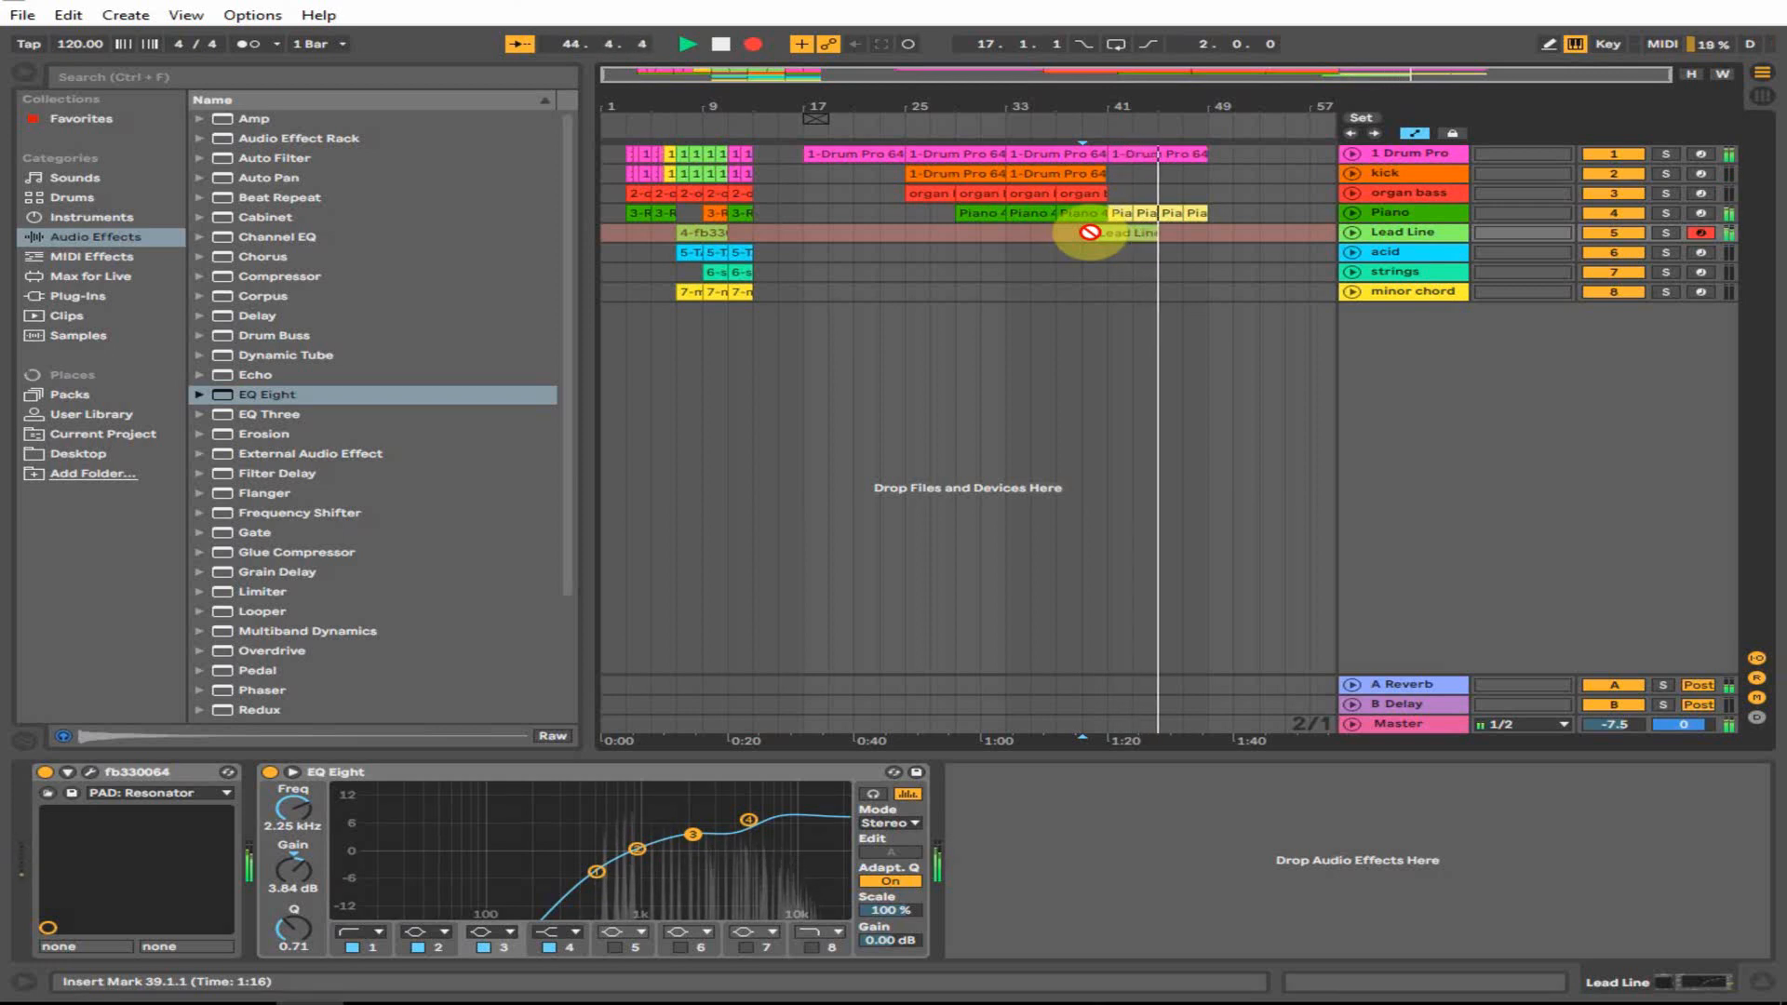
- Stop recording and extend the new Lead Line 2 clip to bar 45
{"action": "key", "text": "space"}
{"action": "left_click", "coordinate": [1101, 233]}
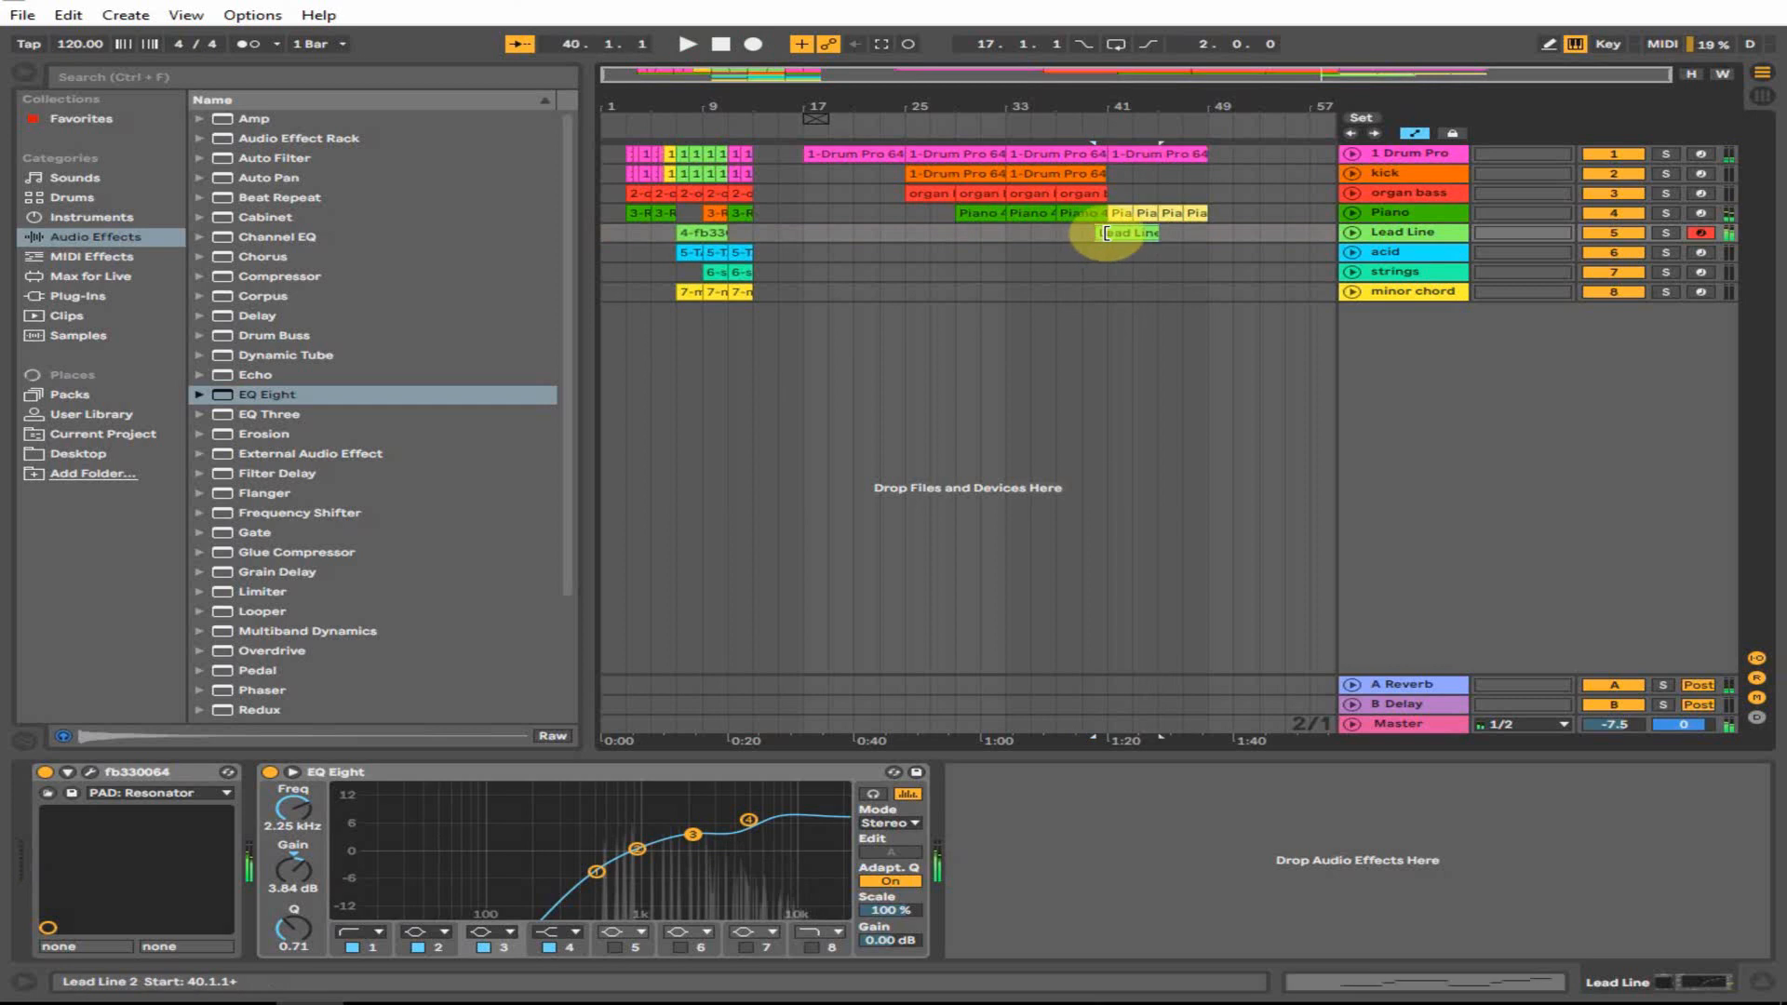
{"action": "left_click_drag", "start_coordinate": [1161, 232], "coordinate": [1161, 233]}
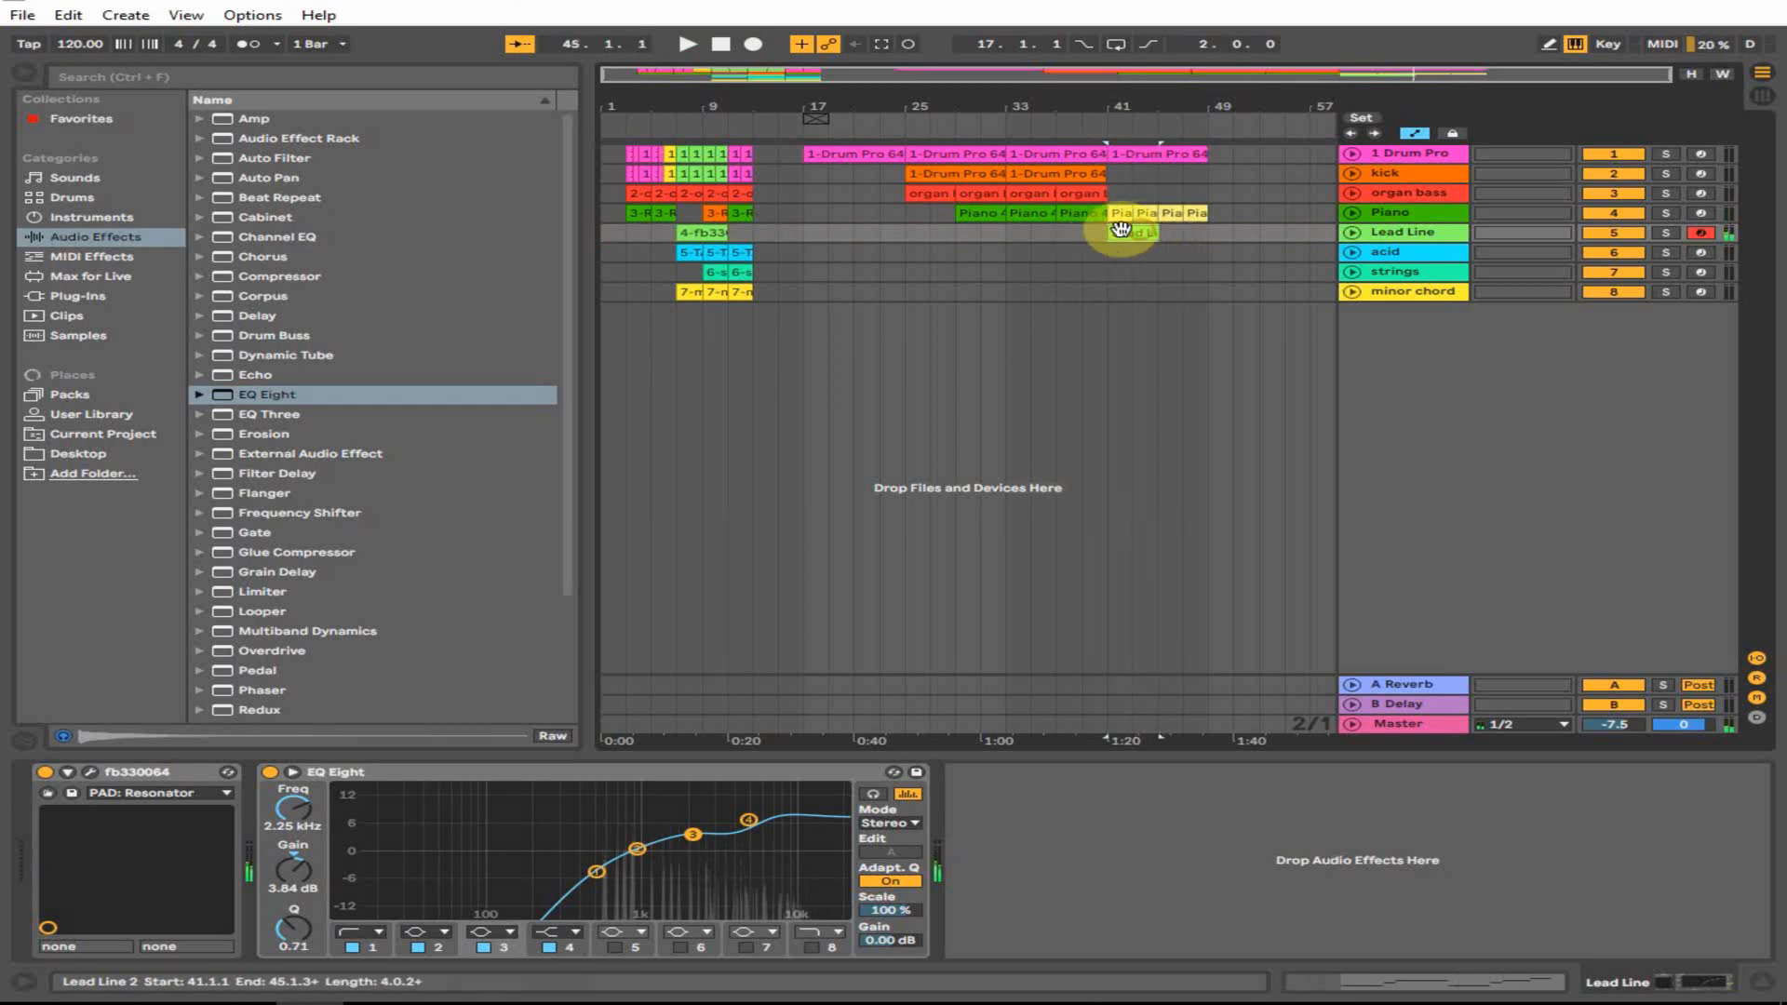
- Open the Lead Line 2 clip's notes and audition its D4–A4 melody
{"action": "double_click", "coordinate": [1120, 231]}
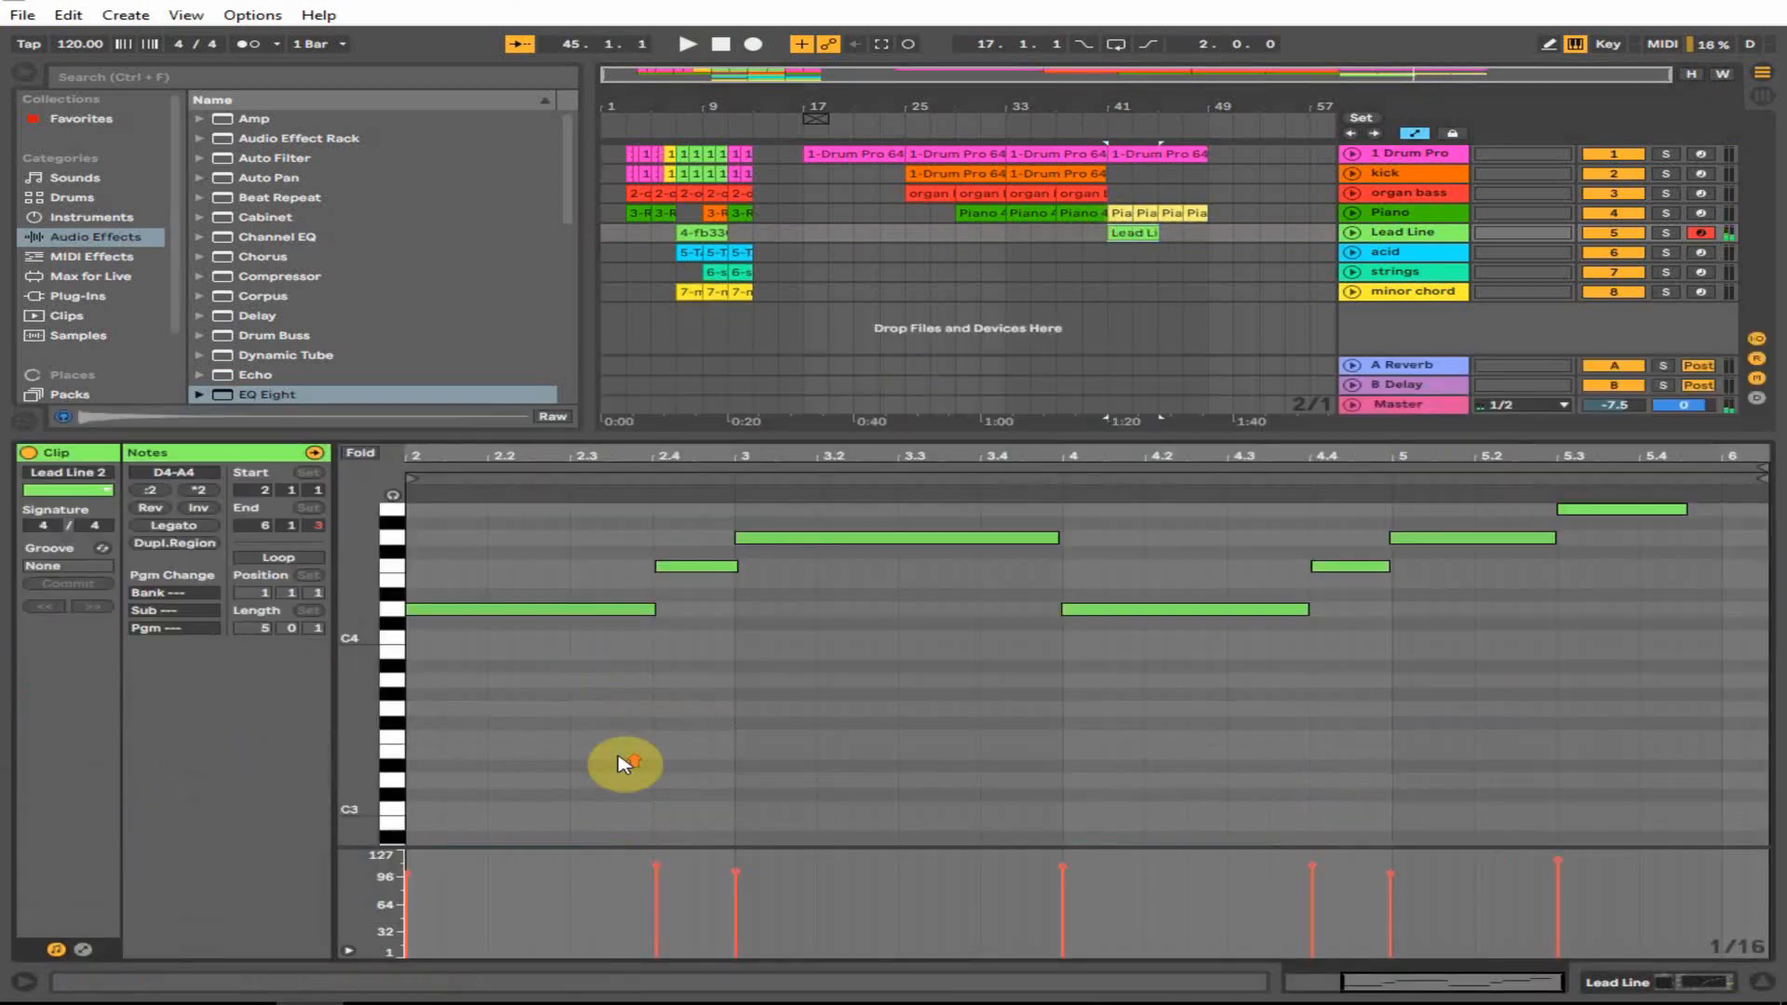
{"action": "scroll", "coordinate": [623, 763], "scroll_direction": "up", "scroll_amount": 2}
{"action": "left_click", "coordinate": [562, 760]}
{"action": "key", "text": "ctrl+a"}
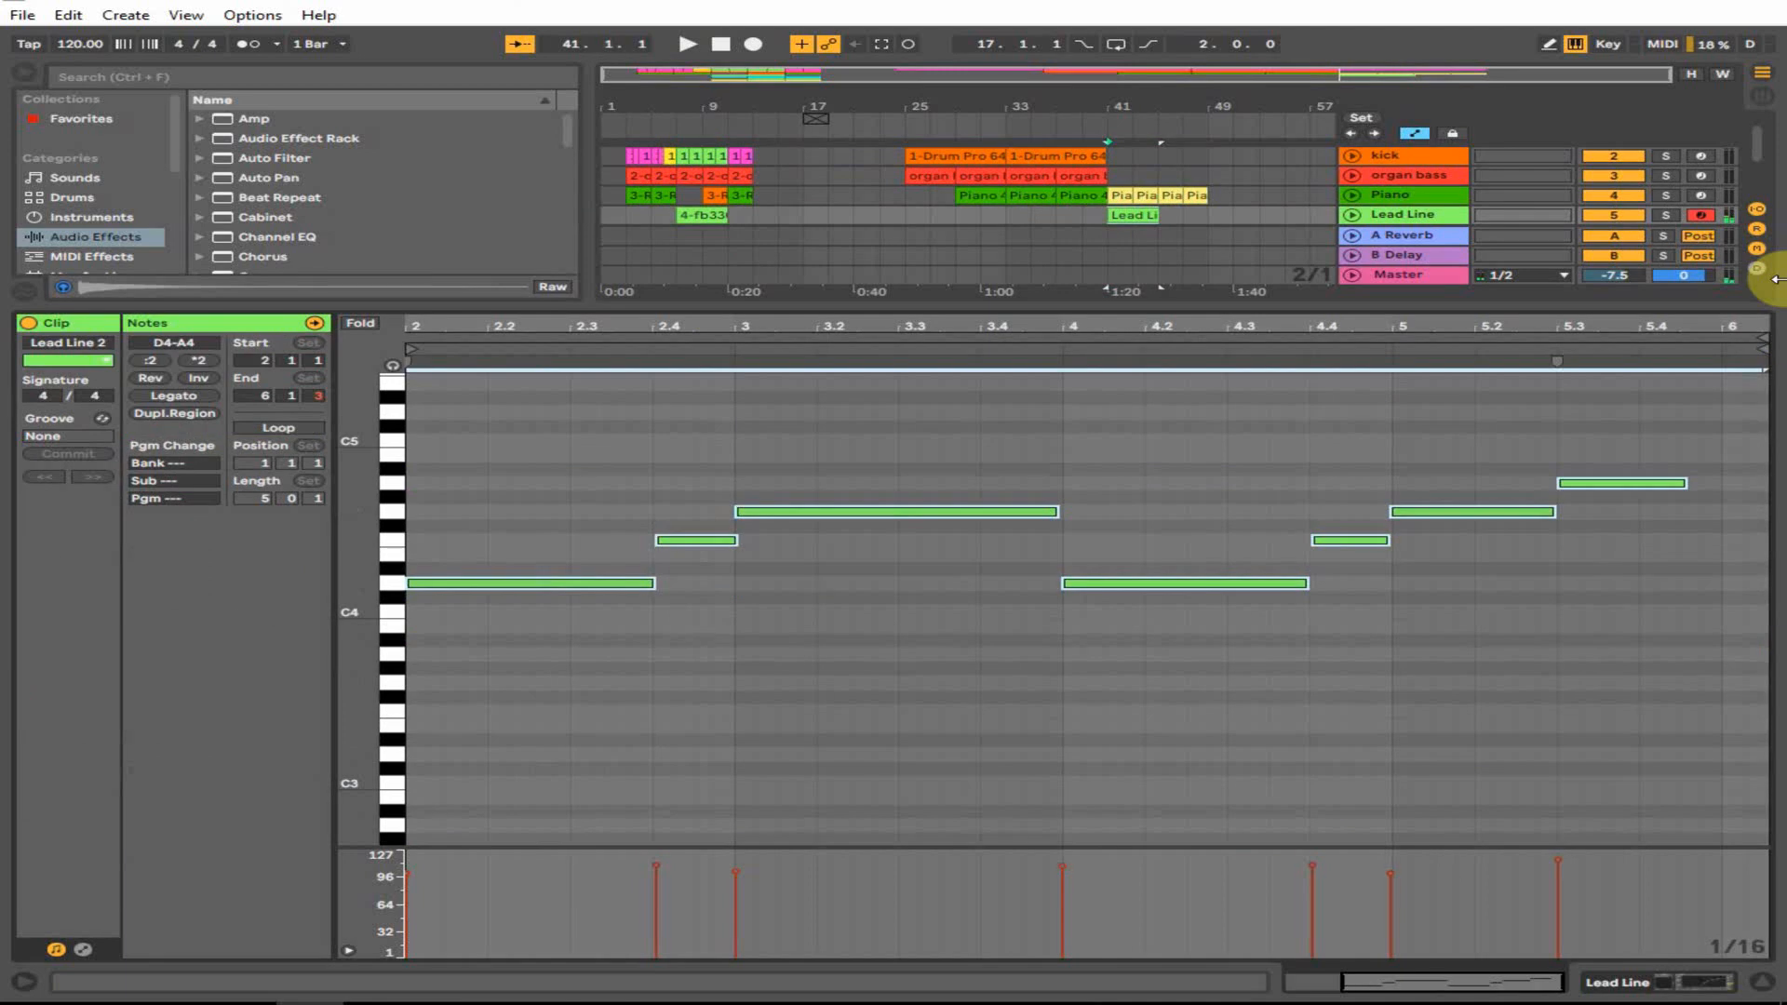
{"action": "left_click_drag", "start_coordinate": [363, 534], "coordinate": [414, 558]}
{"action": "left_click", "coordinate": [690, 579]}
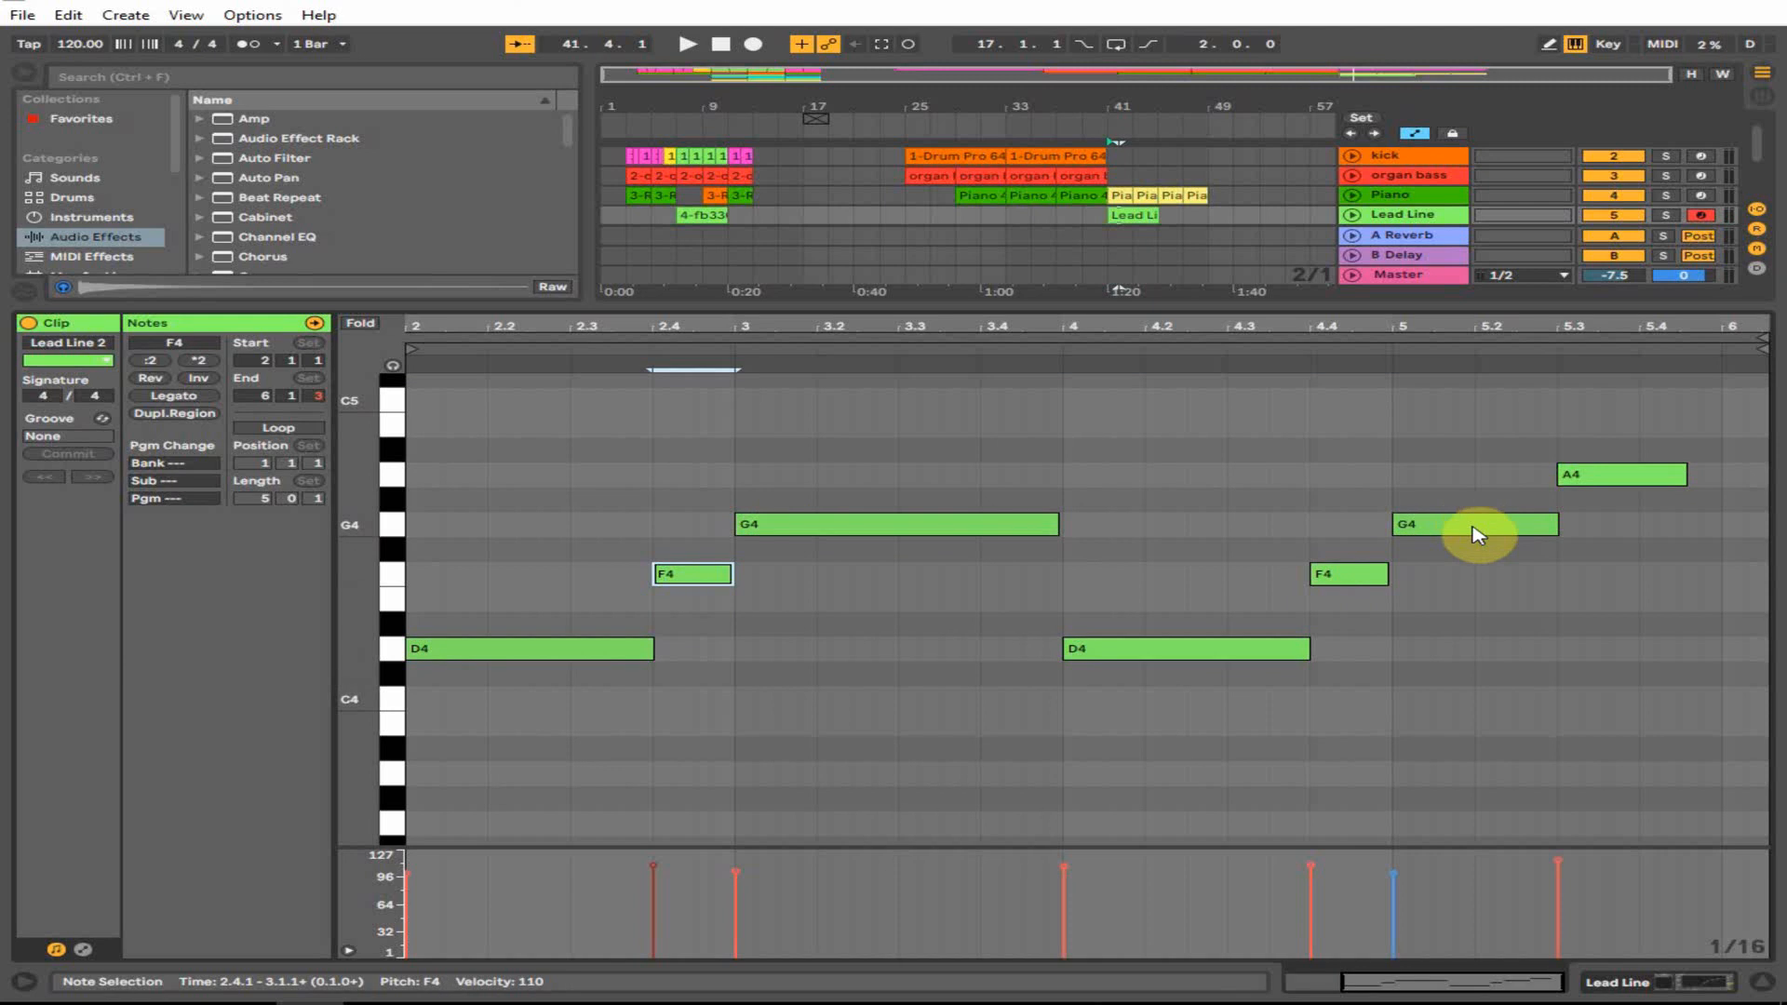
{"action": "left_click", "coordinate": [1675, 474]}
{"action": "key", "text": "space"}
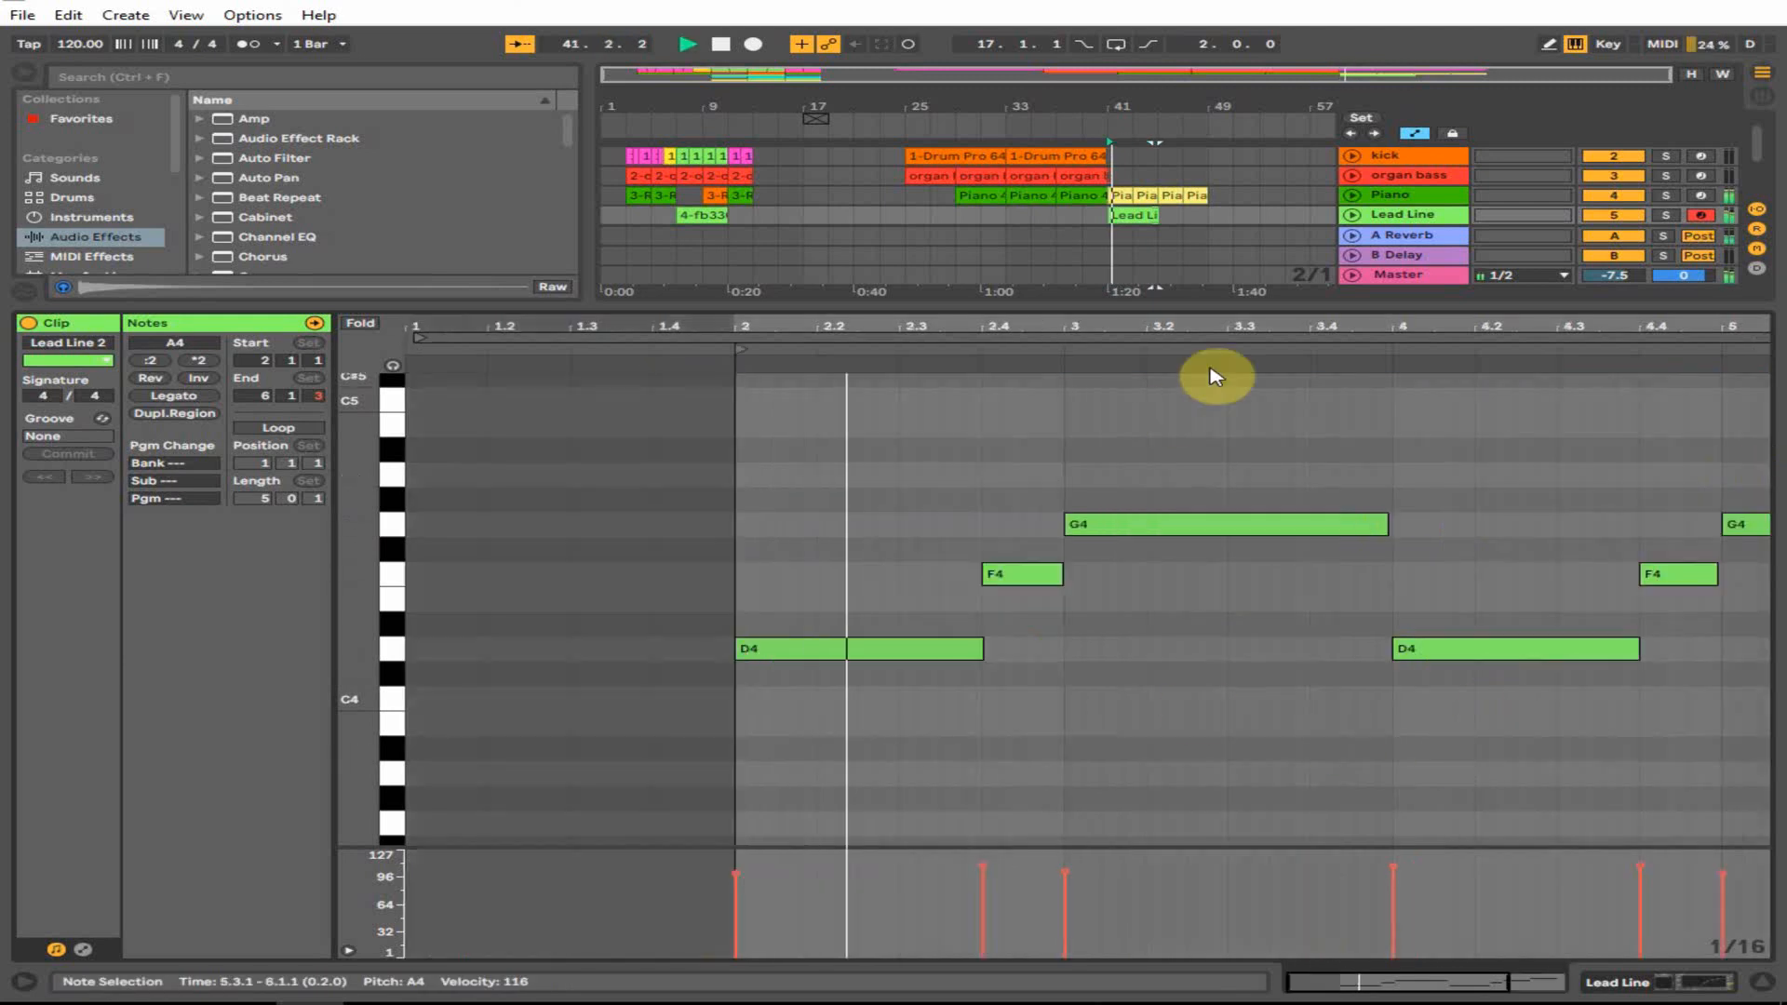
- Set all Lead Line 2 notes to velocity 80 and close the note editor
{"action": "left_click_drag", "start_coordinate": [1267, 321], "coordinate": [1268, 256]}
{"action": "left_click", "coordinate": [765, 789]}
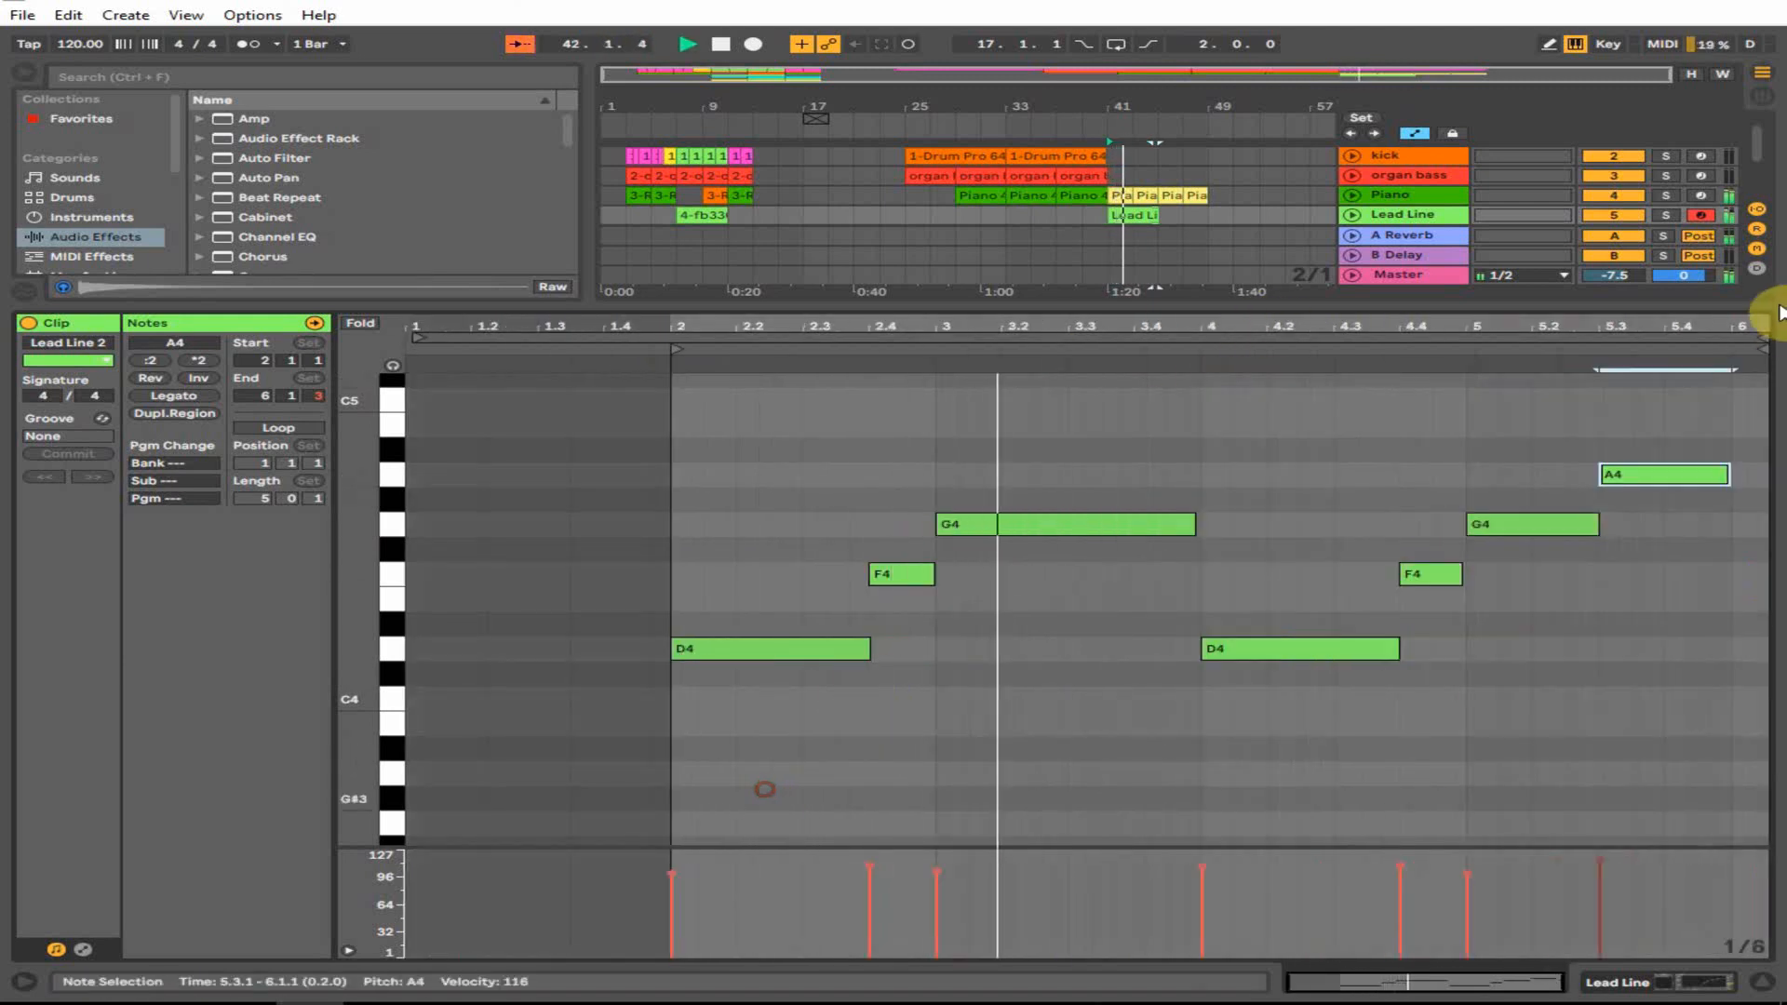
{"action": "key", "text": "ctrl+a"}
{"action": "left_click_drag", "start_coordinate": [1400, 868], "coordinate": [1400, 890]}
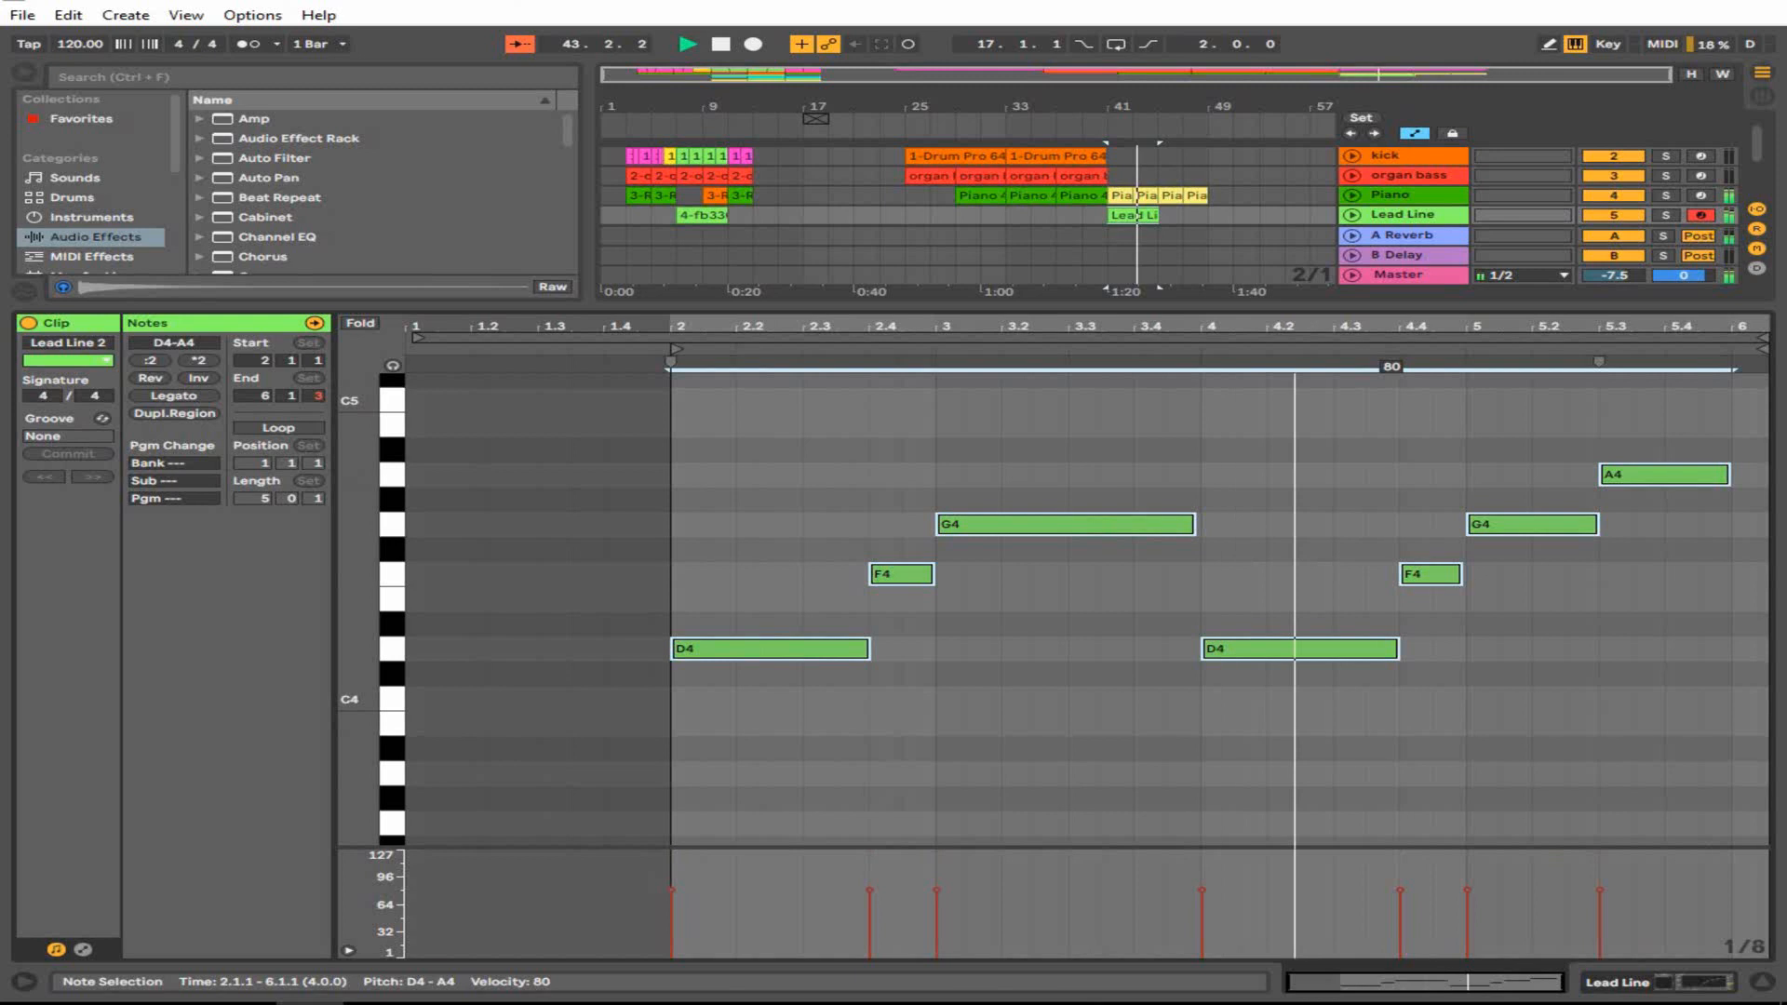
{"action": "left_click", "coordinate": [1760, 982]}
{"action": "left_click", "coordinate": [1143, 319]}
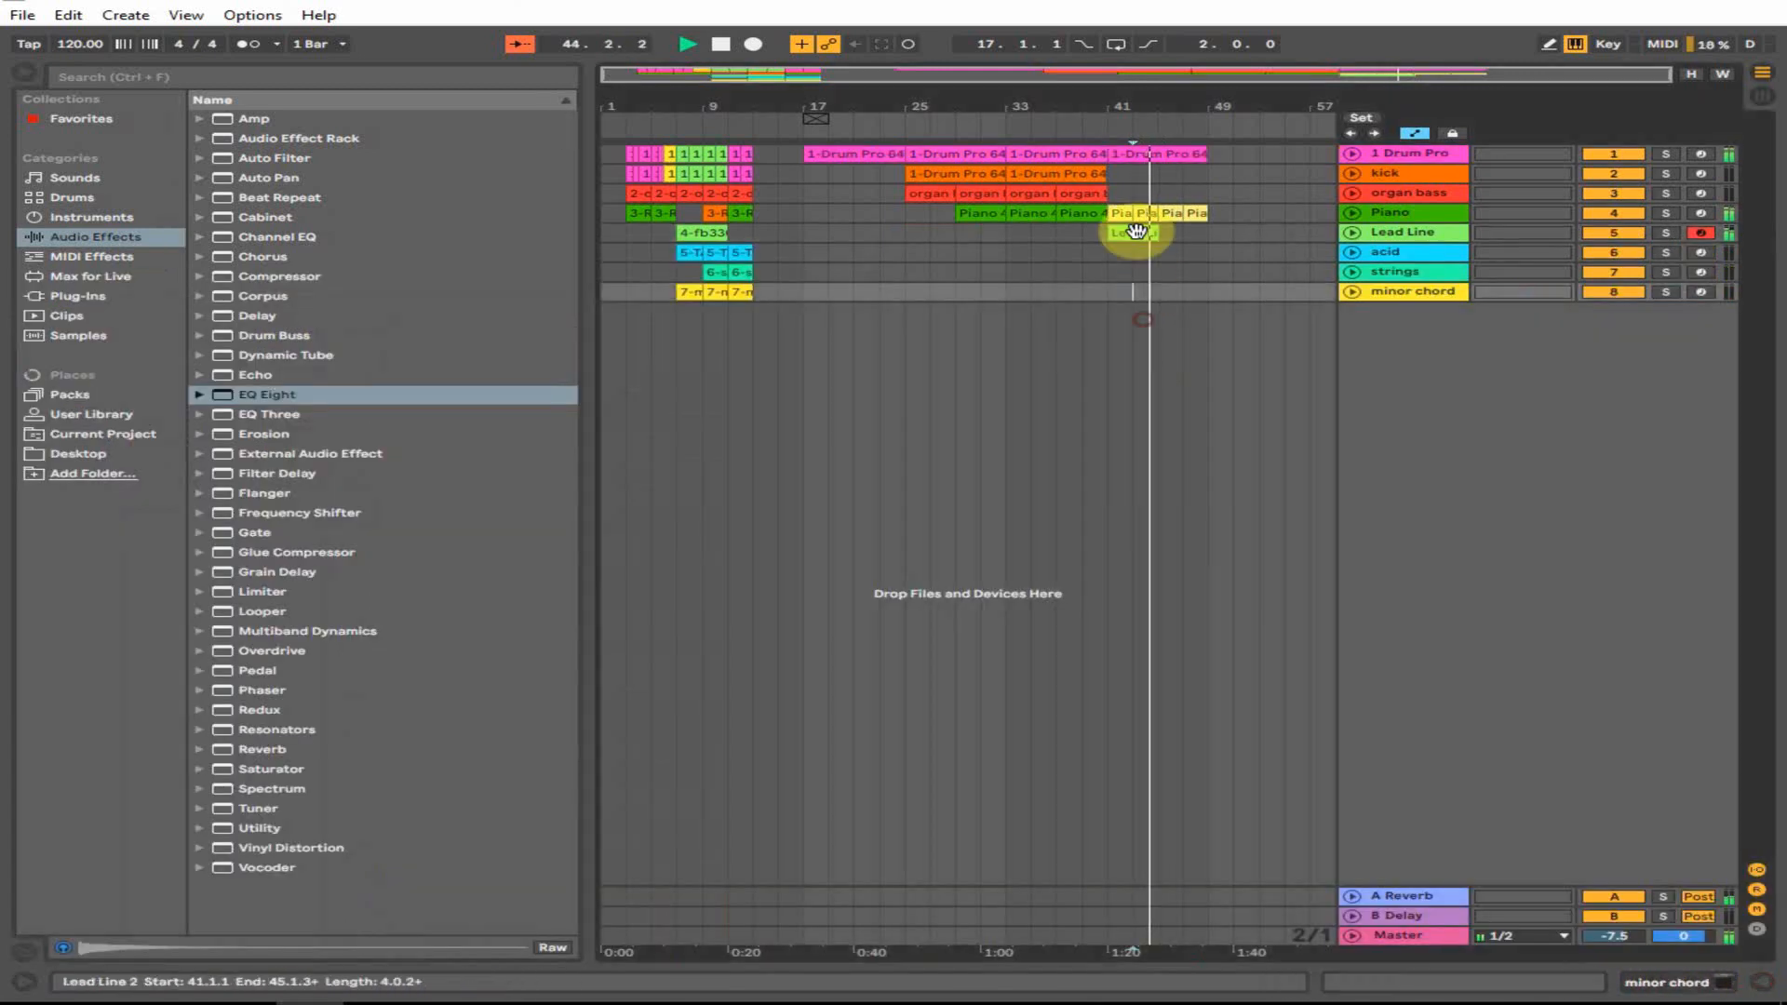
- Copy the Lead Line clip from bar 41 to bar 45, so the lead spans bars 41–49
{"action": "left_click_drag", "start_coordinate": [1137, 232], "coordinate": [1181, 233]}
{"action": "left_click", "coordinate": [1183, 253]}
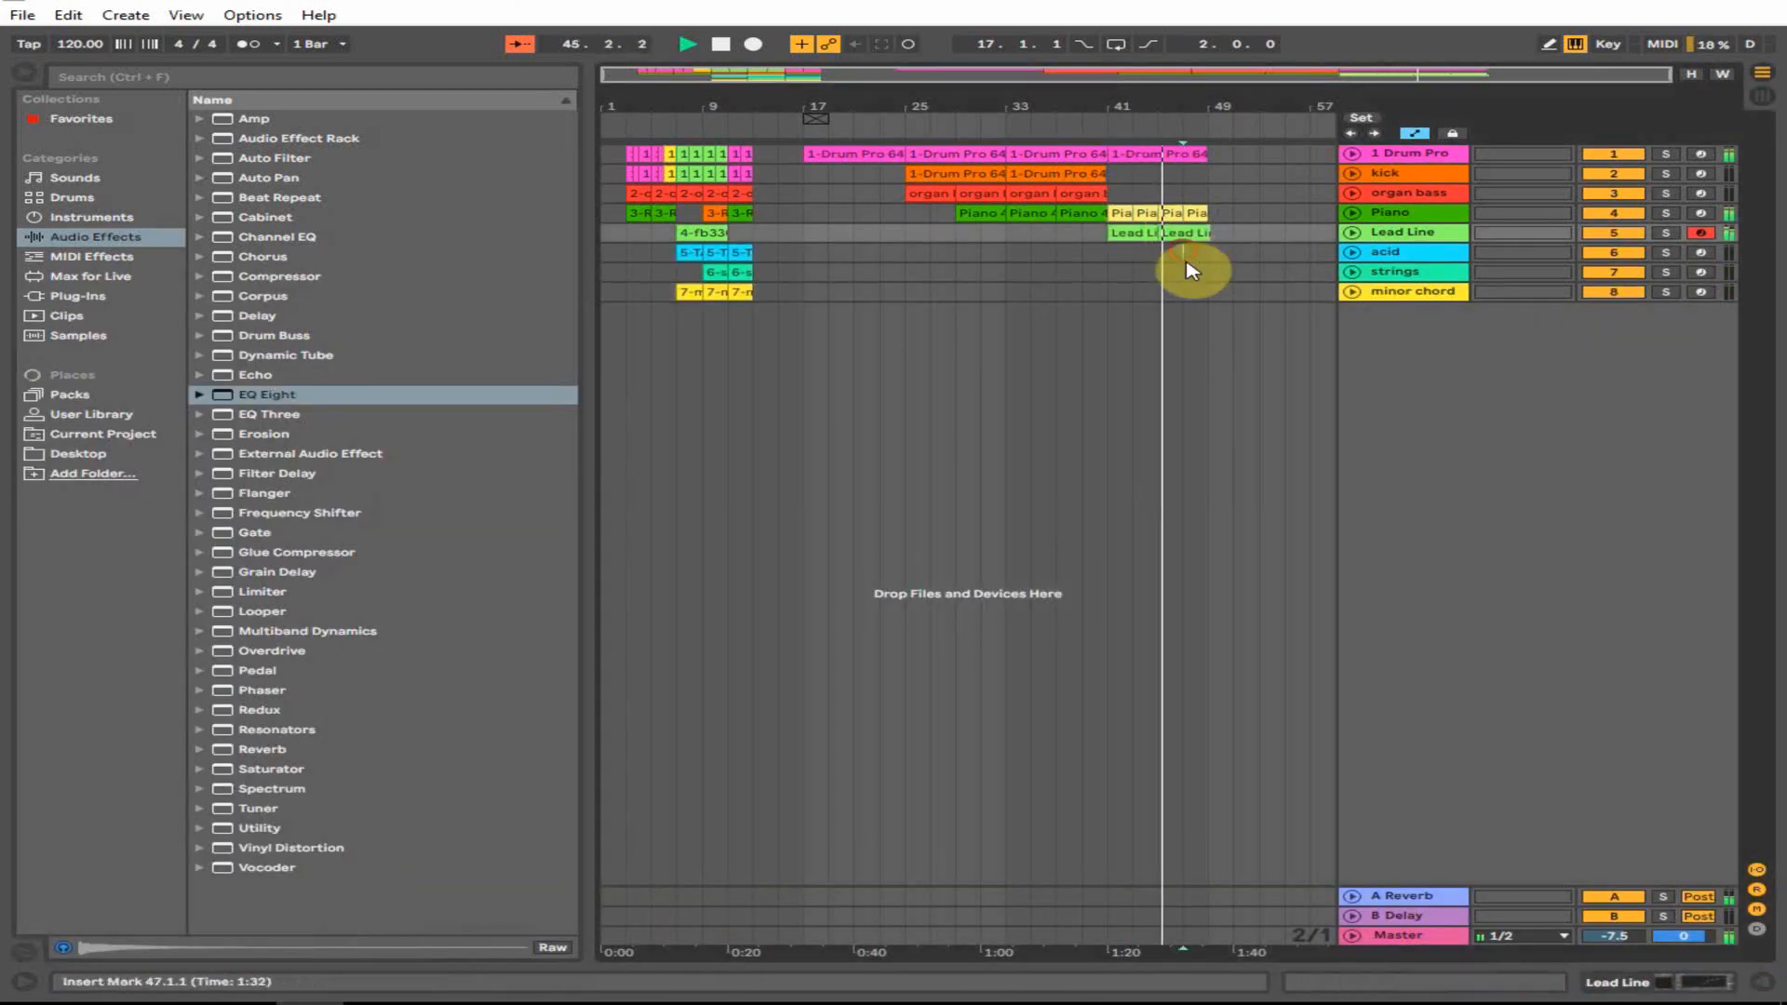
{"action": "left_click", "coordinate": [1190, 151]}
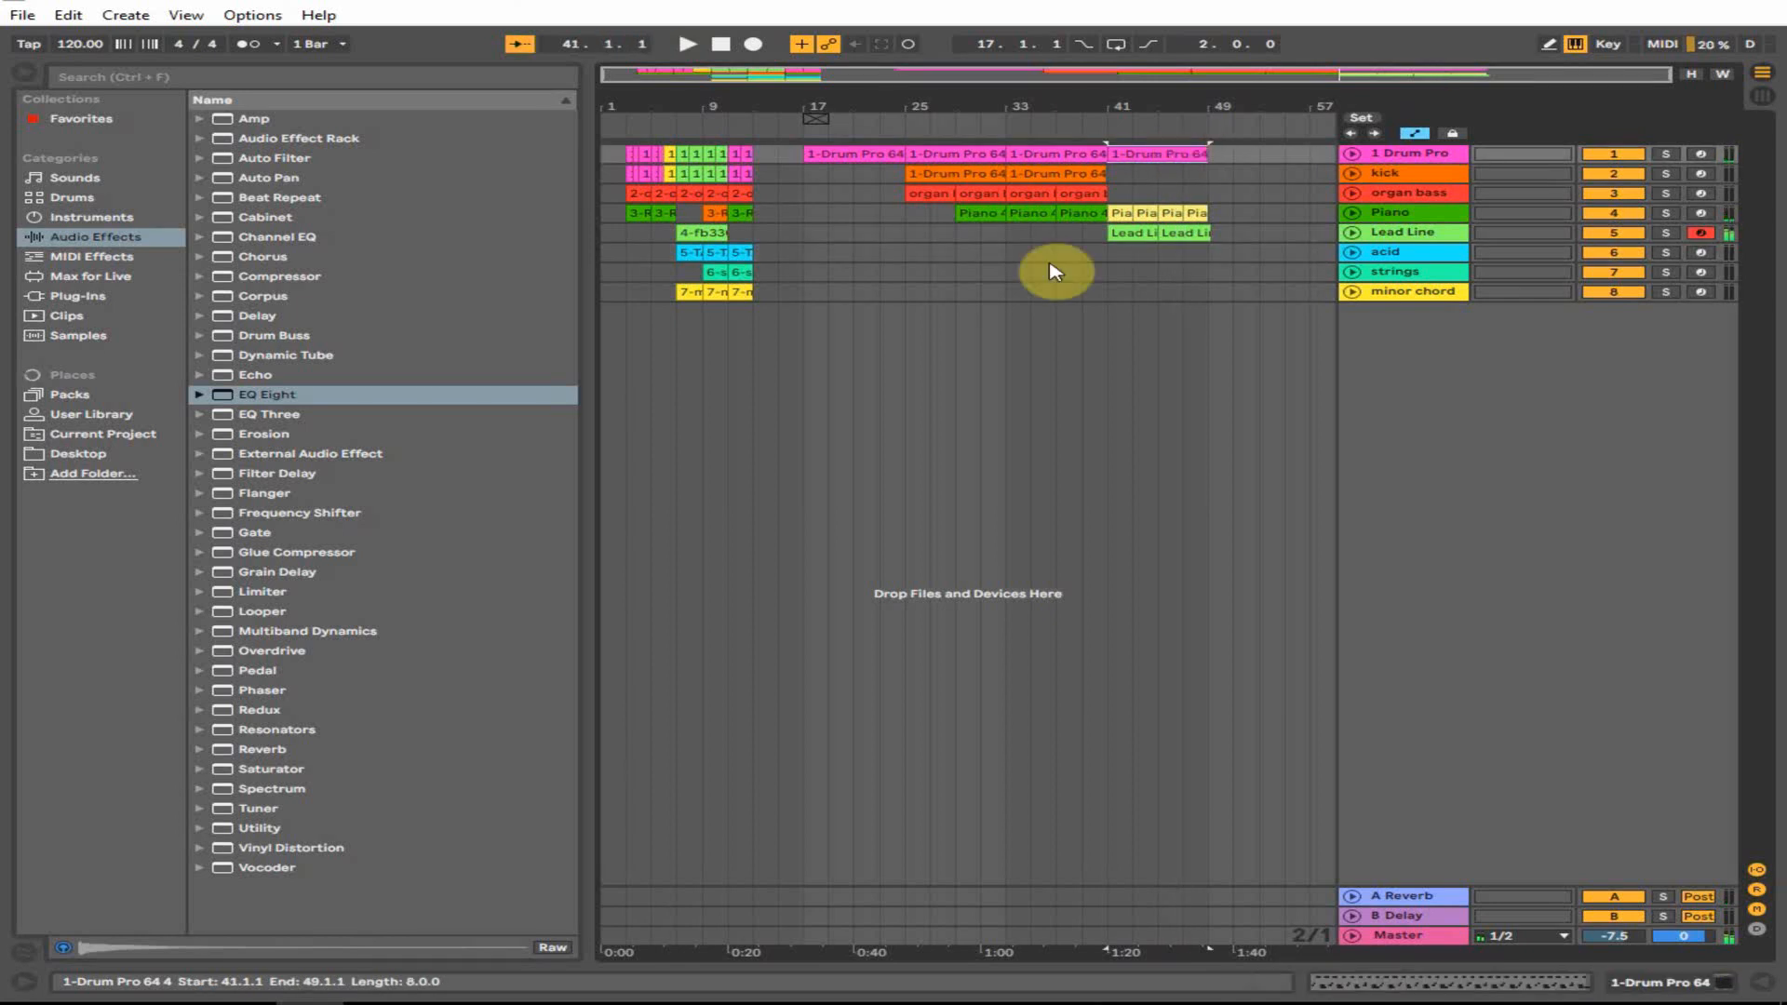
{"action": "left_click", "coordinate": [1104, 236]}
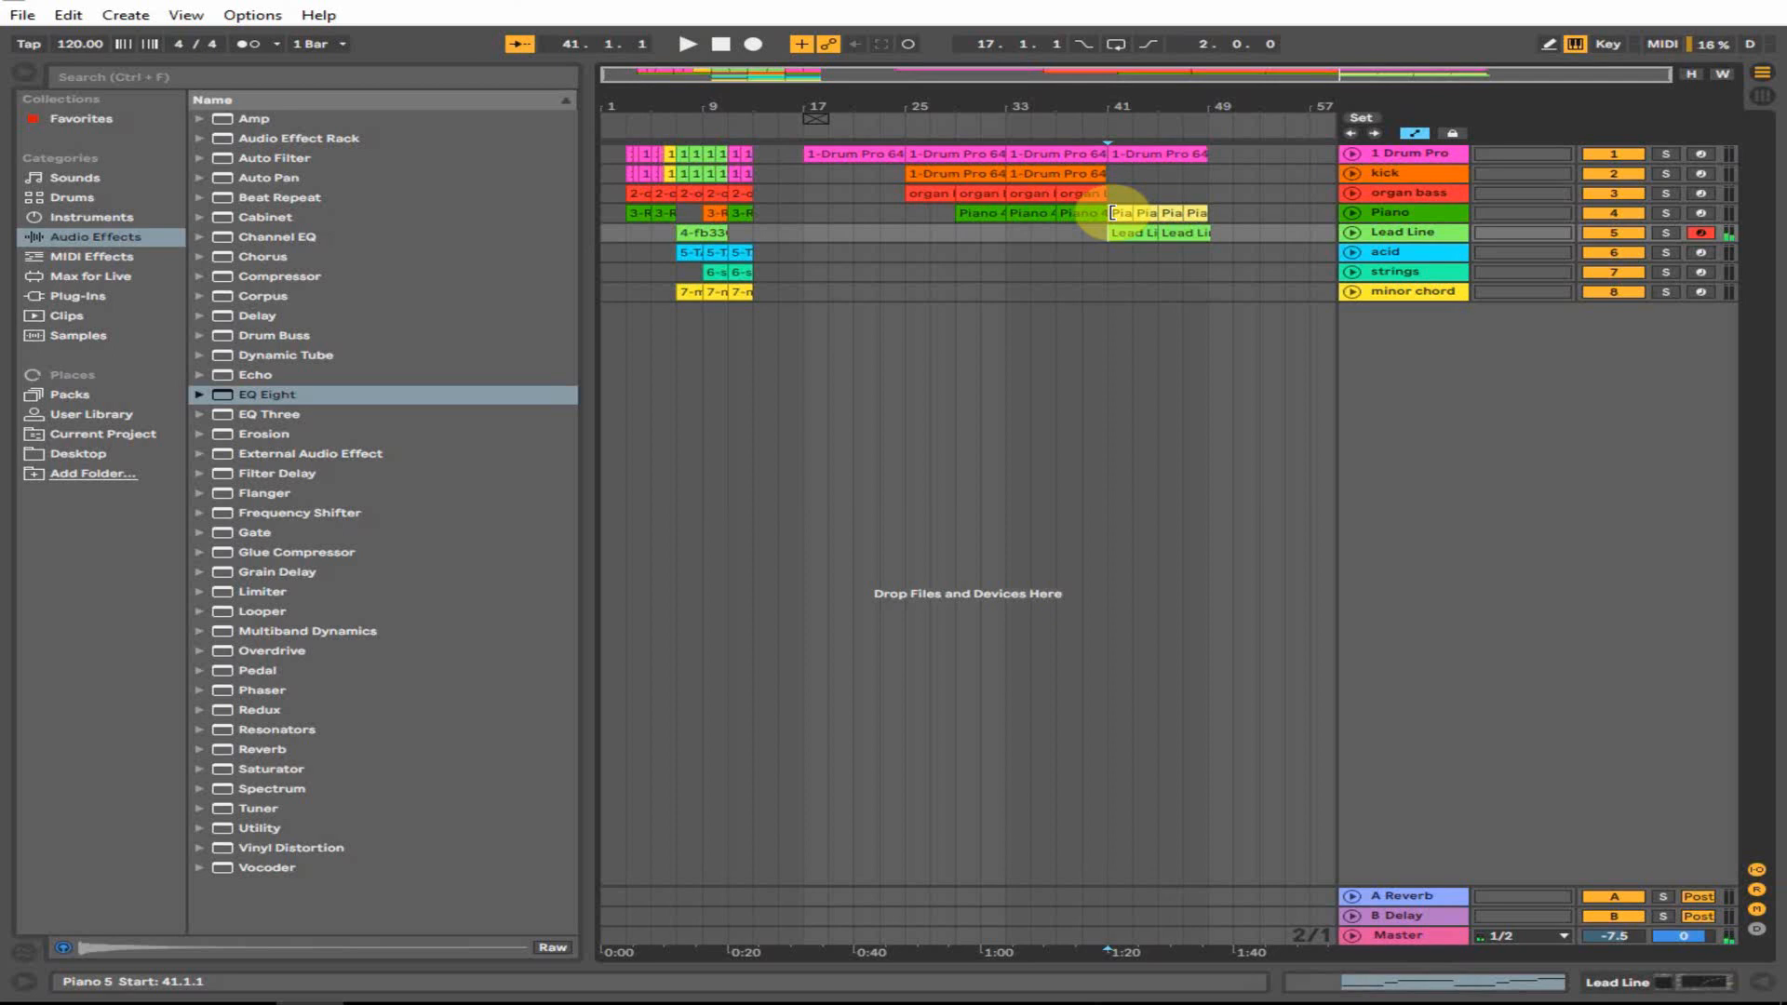
- Open the last drum clip and place a D#3 note at the start of bar 7
{"action": "double_click", "coordinate": [1193, 156]}
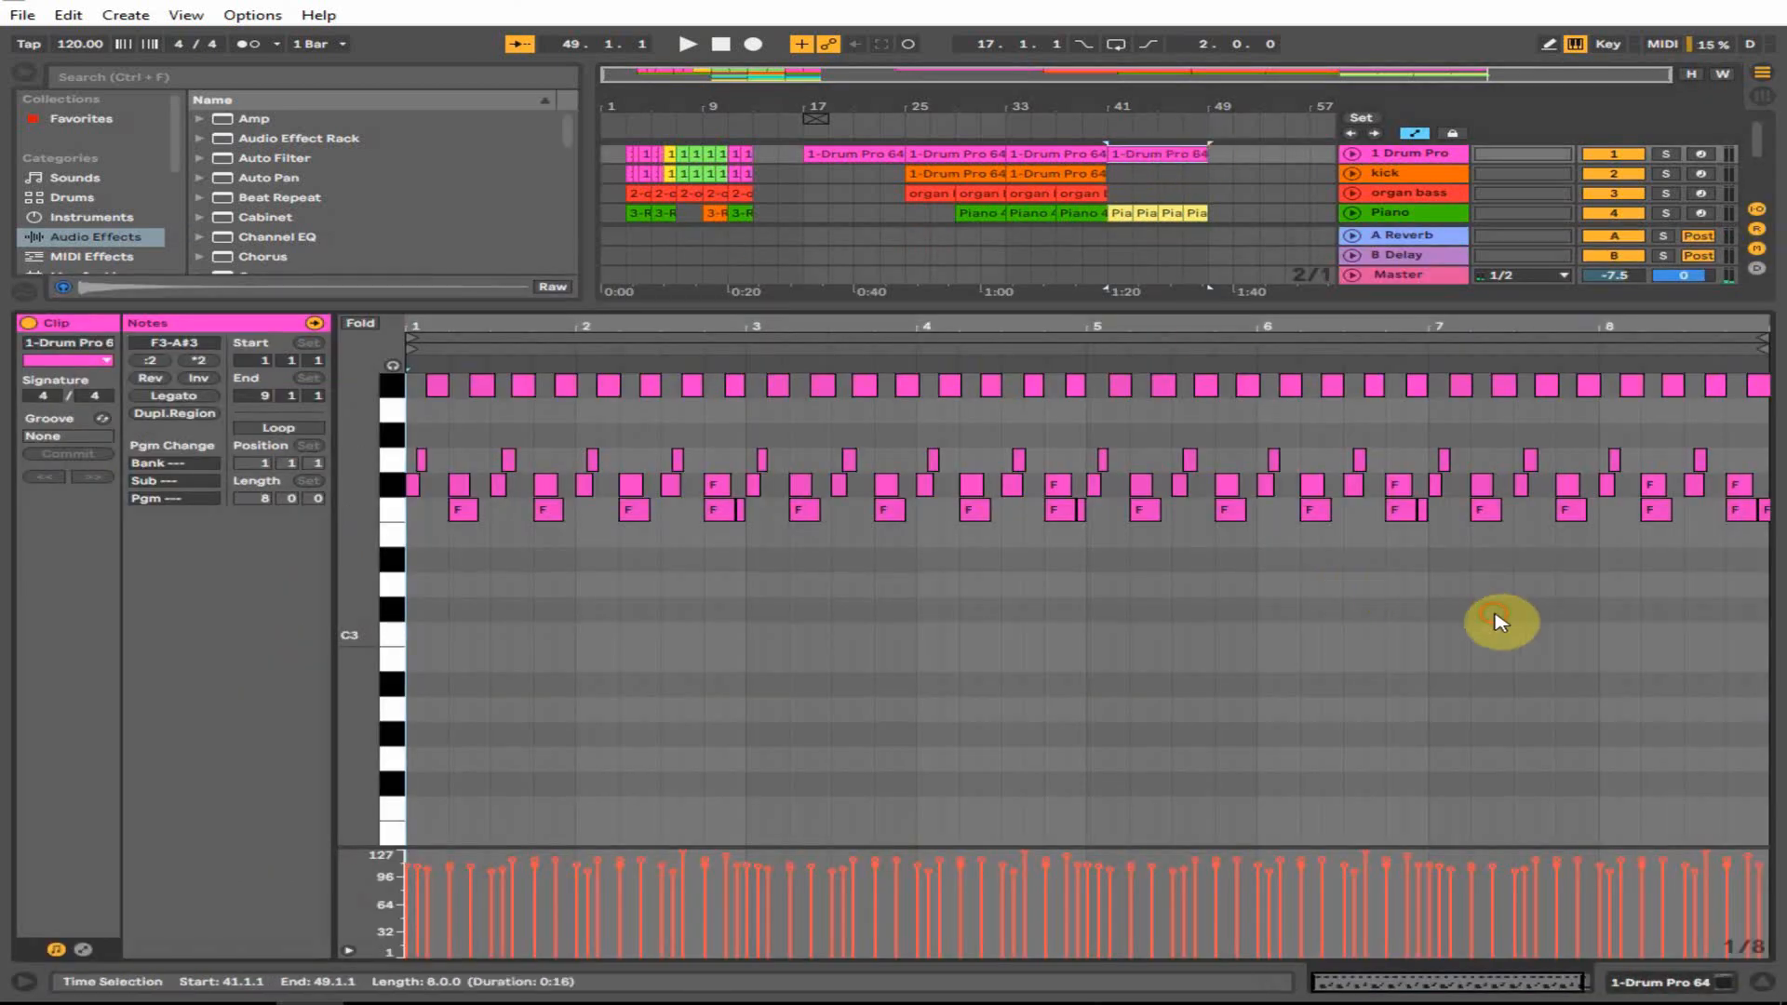
{"action": "left_click_drag", "start_coordinate": [1396, 326], "coordinate": [1204, 401]}
{"action": "left_click", "coordinate": [1238, 560]}
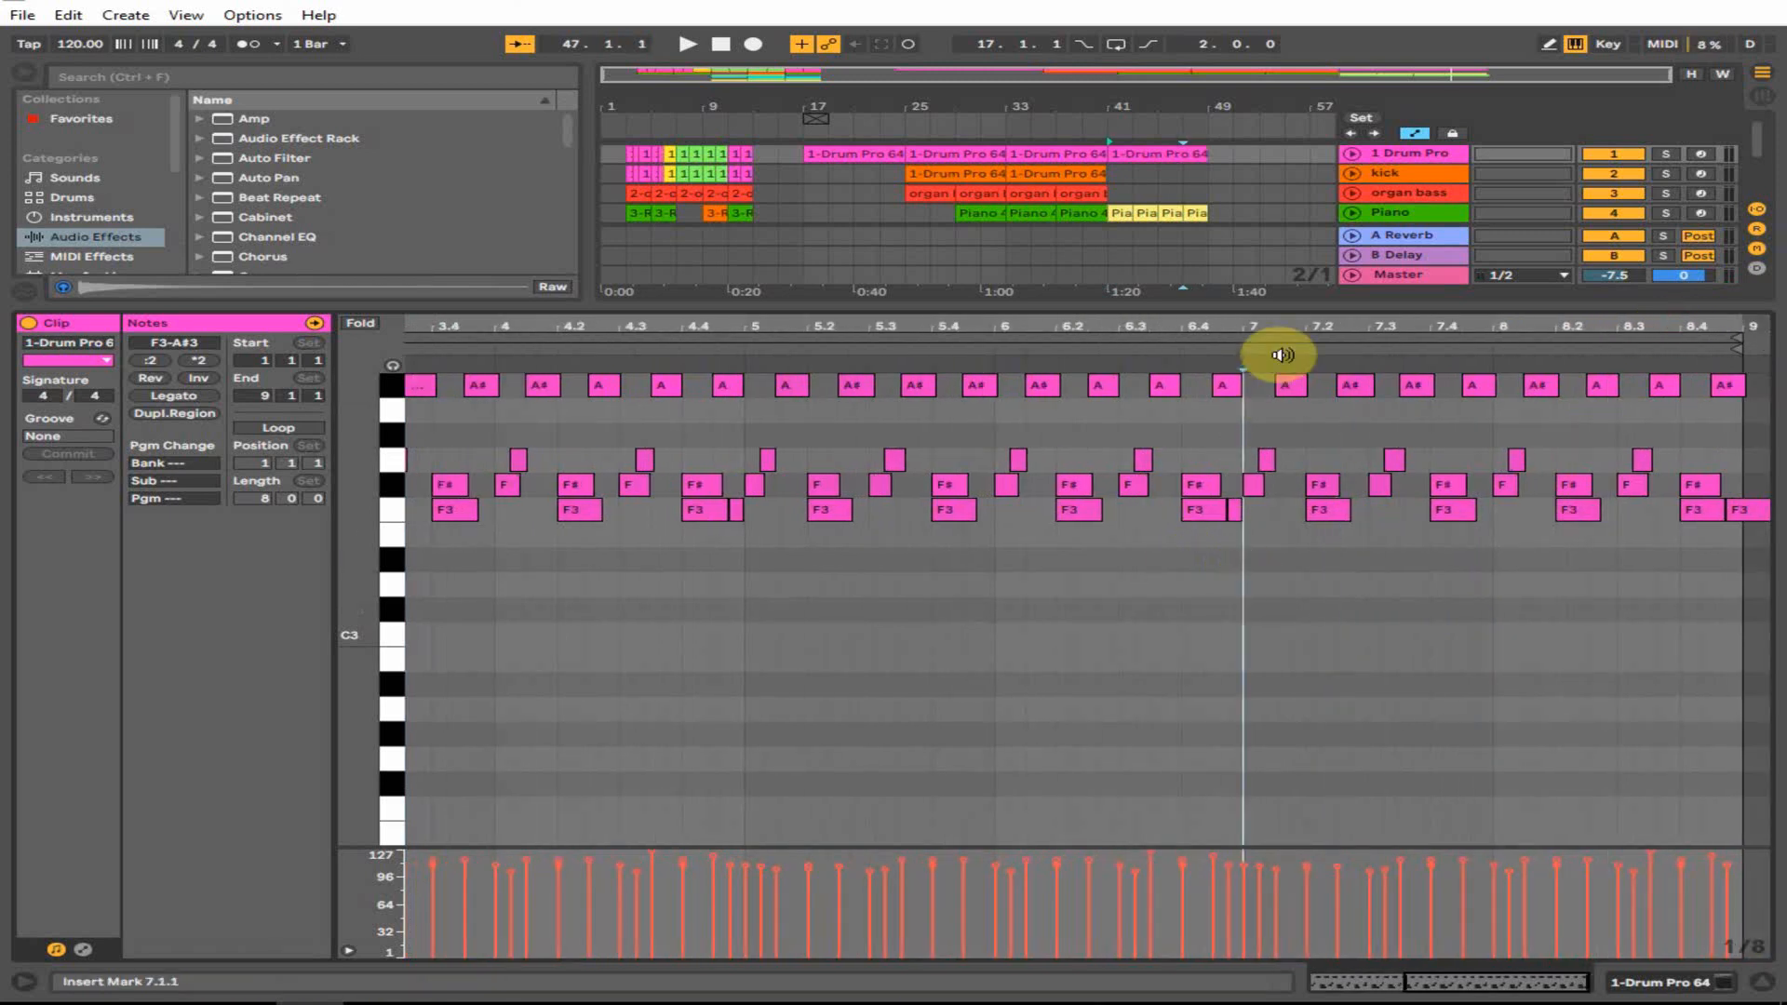
{"action": "left_click", "coordinate": [1237, 514]}
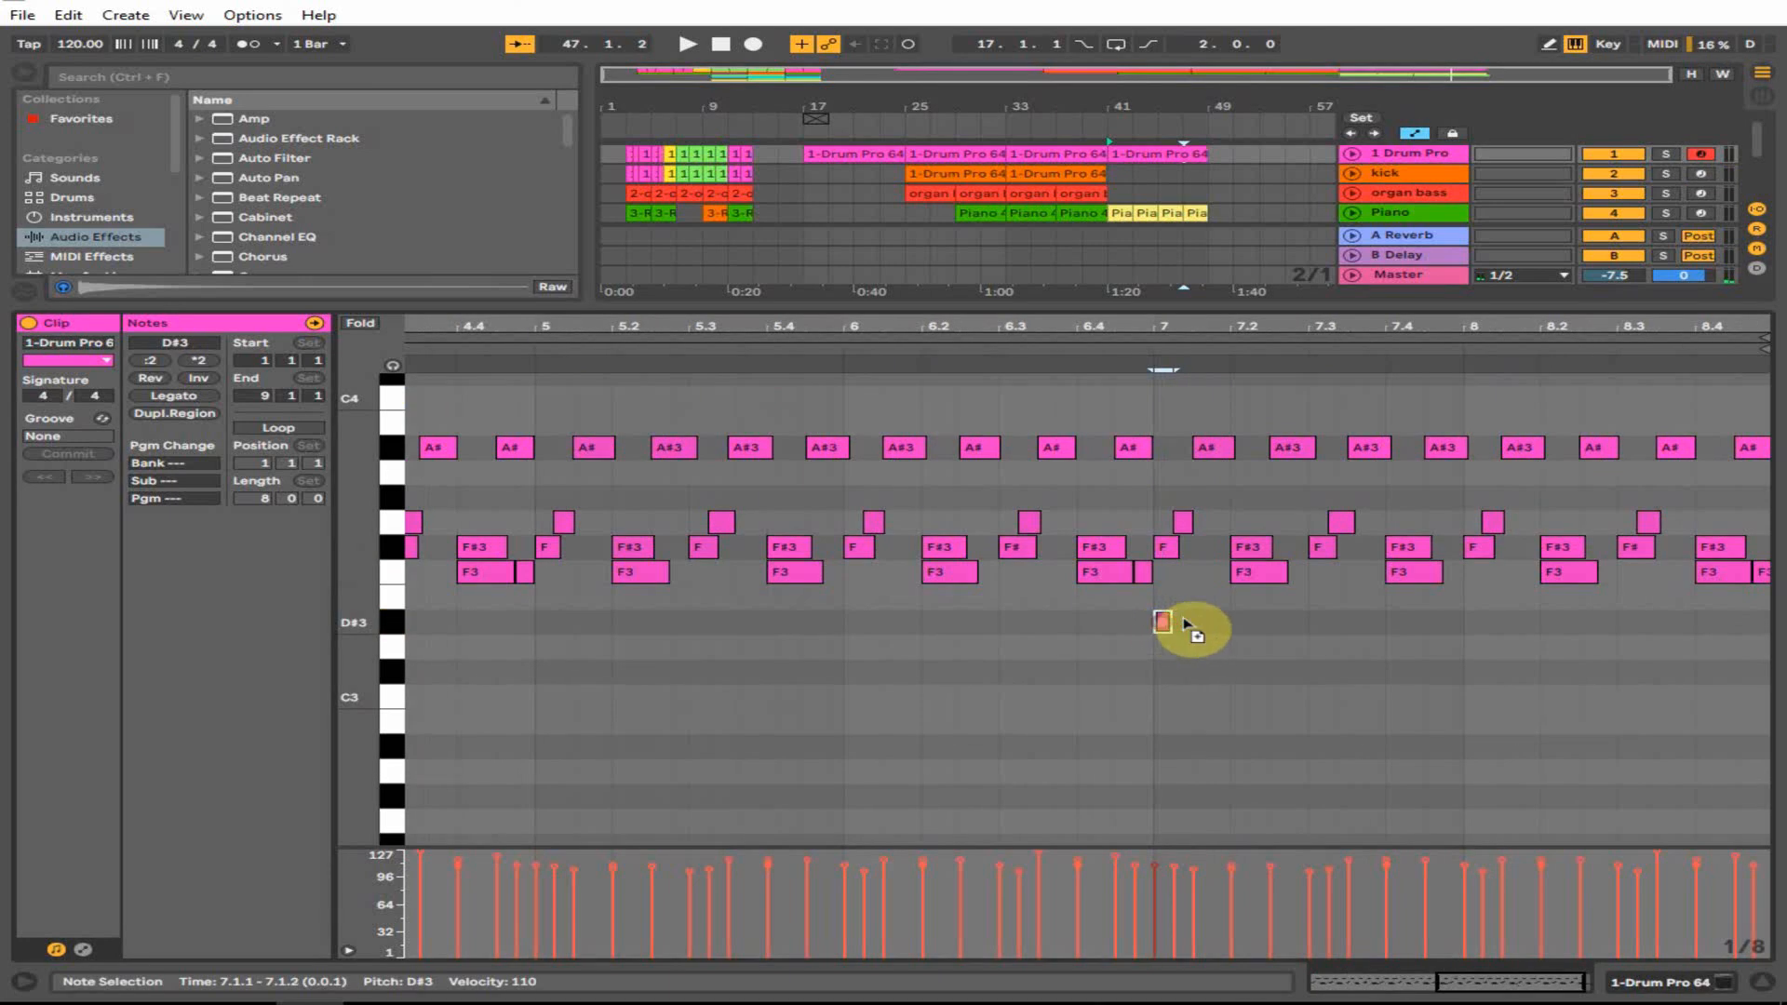
{"action": "left_click_drag", "start_coordinate": [1187, 624], "coordinate": [1180, 630]}
{"action": "mouse_move", "coordinate": [1148, 367]}
{"action": "left_mouse_down"}
{"action": "mouse_move", "coordinate": [921, 618]}
{"action": "mouse_move", "coordinate": [1064, 623]}
{"action": "mouse_move", "coordinate": [1043, 628]}
{"action": "left_mouse_up"}
{"action": "key", "text": "space"}
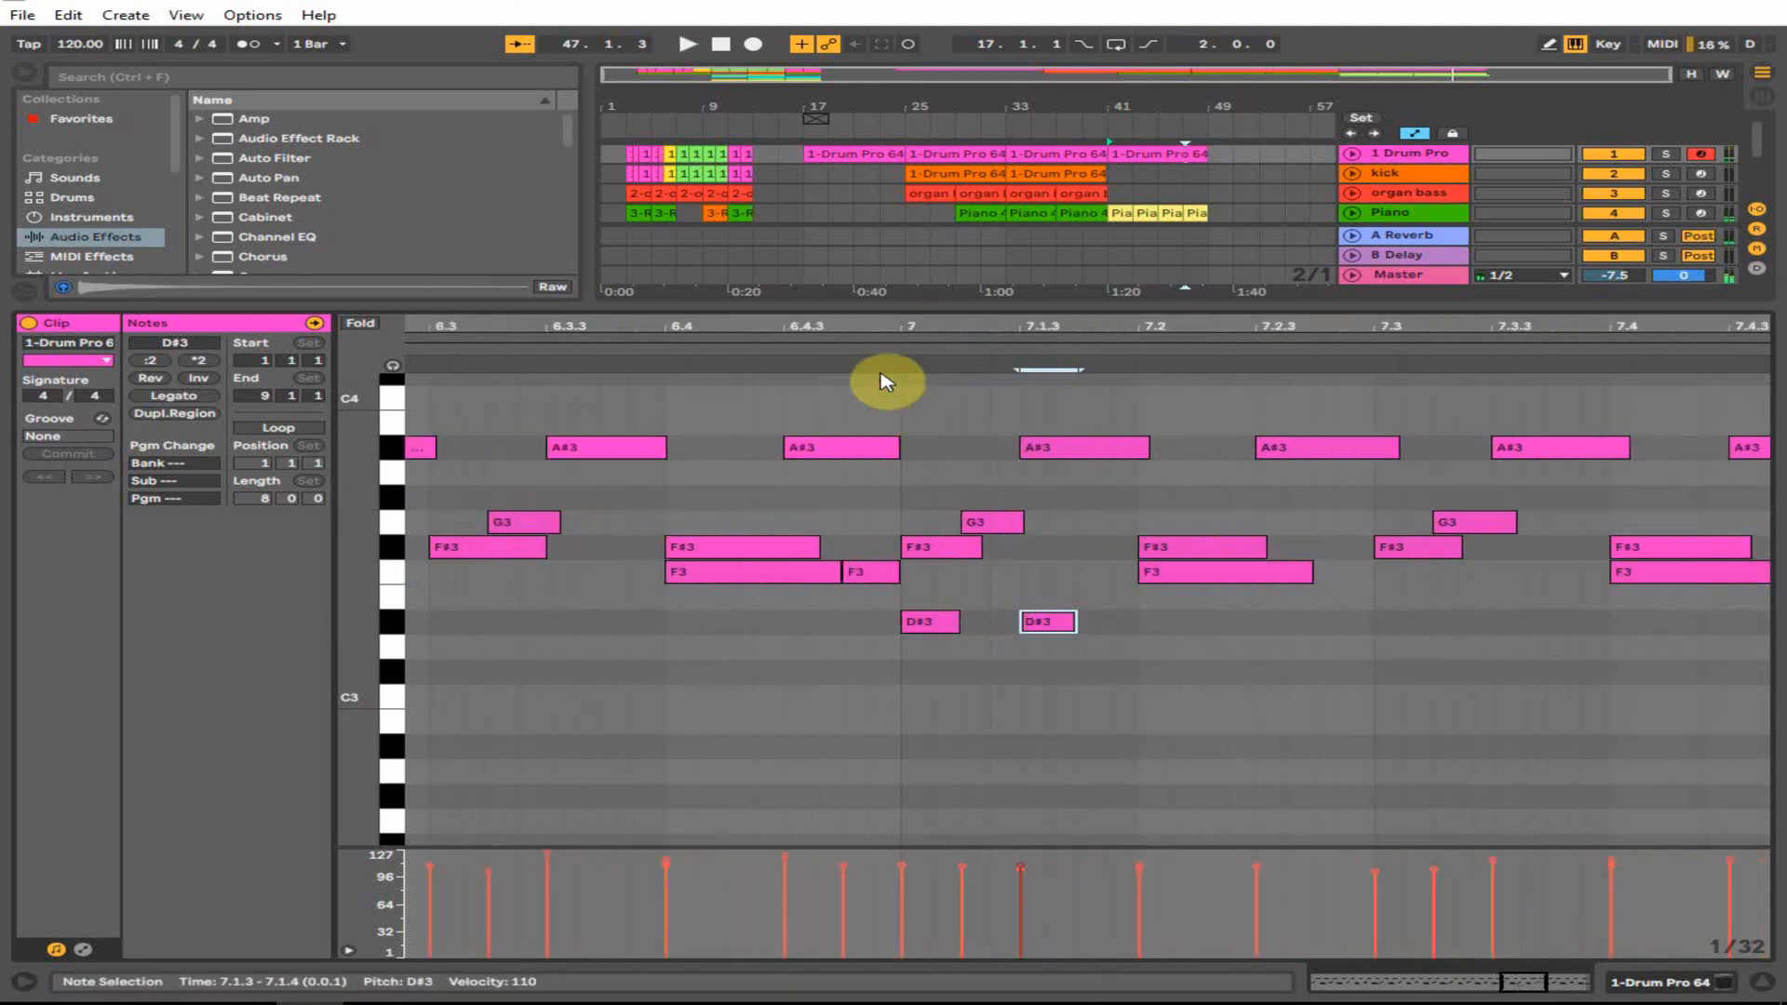
{"action": "left_click", "coordinate": [899, 368]}
{"action": "key", "text": "space"}
{"action": "left_click_drag", "start_coordinate": [910, 323], "coordinate": [822, 228]}
- Repeat the D#3 notes through bar 9, then remove the last three to tighten the roll
{"action": "left_click_drag", "start_coordinate": [1258, 625], "coordinate": [1515, 627]}
{"action": "left_click_drag", "start_coordinate": [1502, 626], "coordinate": [1621, 627]}
{"action": "left_click_drag", "start_coordinate": [1719, 324], "coordinate": [1587, 437]}
{"action": "left_click", "coordinate": [1478, 689]}
{"action": "left_click", "coordinate": [1595, 621]}
{"action": "key", "text": "Delete"}
{"action": "mouse_move", "coordinate": [1544, 631]}
{"action": "left_mouse_down"}
{"action": "mouse_move", "coordinate": [1214, 640]}
{"action": "mouse_move", "coordinate": [1121, 621]}
{"action": "mouse_move", "coordinate": [1576, 624]}
{"action": "left_mouse_up"}
{"action": "key", "text": "Delete"}
- Audition the D#3 fill from bars 7–8 and close the note editor
{"action": "left_click", "coordinate": [1033, 346]}
{"action": "key", "text": "space"}
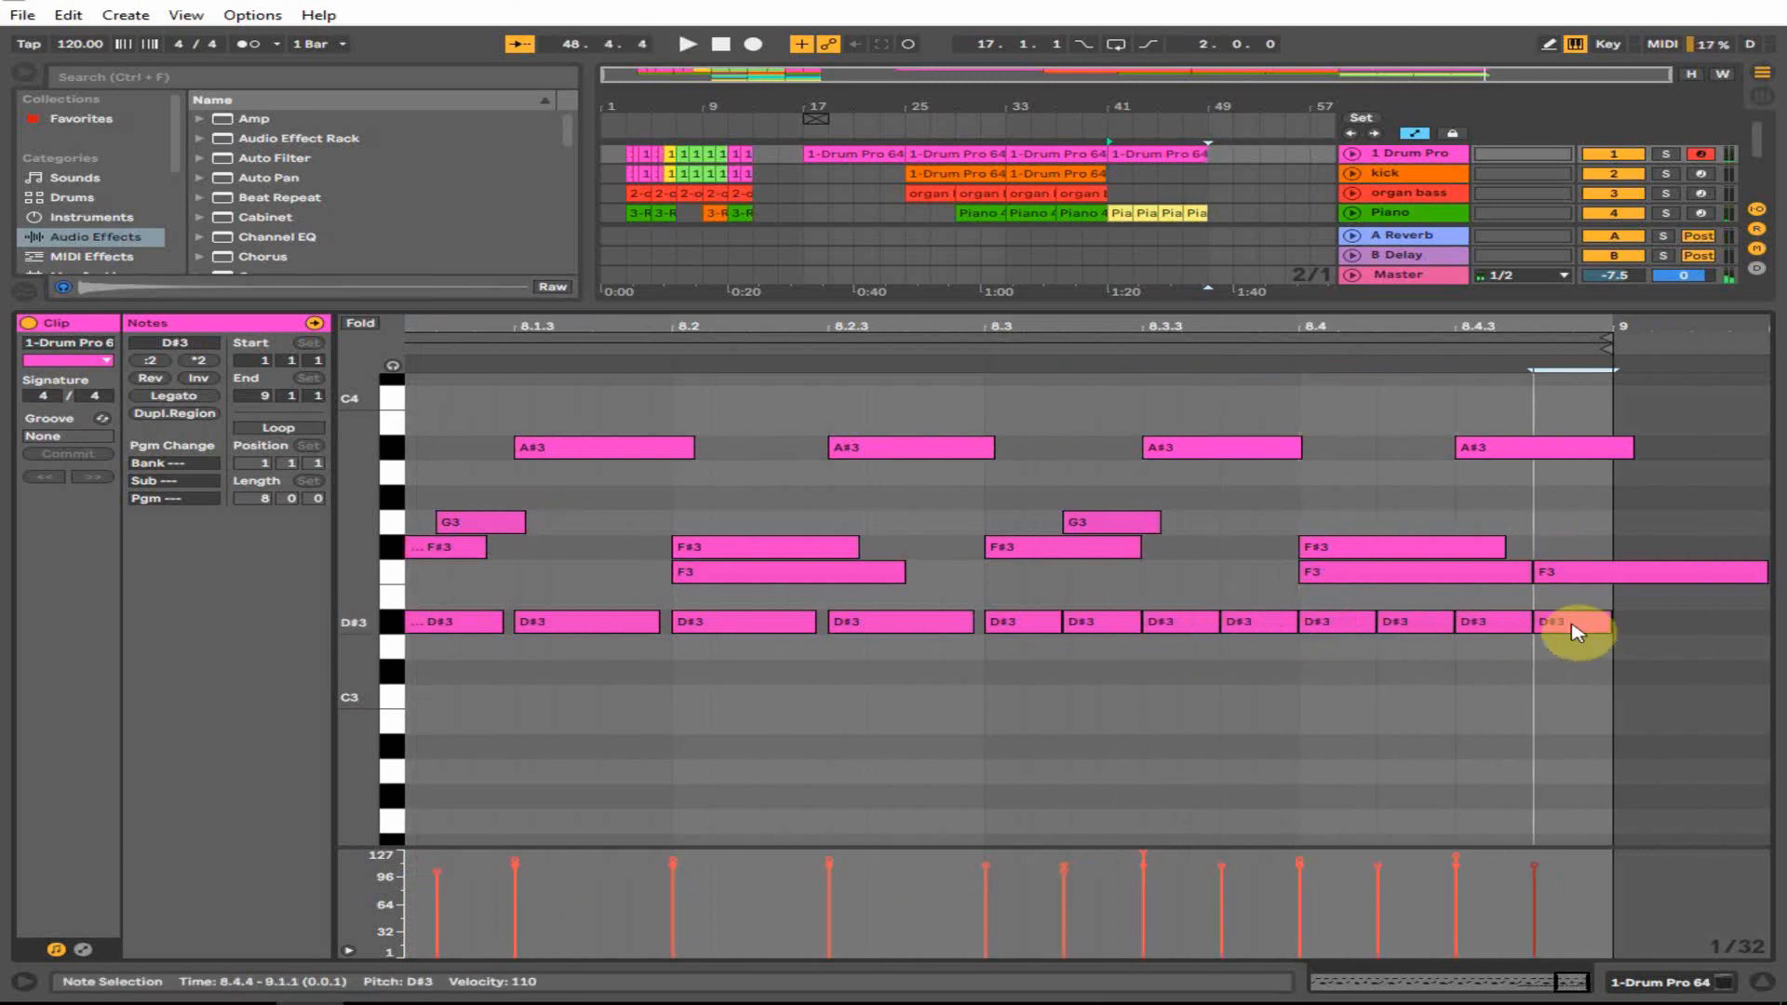
{"action": "left_click_drag", "start_coordinate": [1592, 345], "coordinate": [1157, 471]}
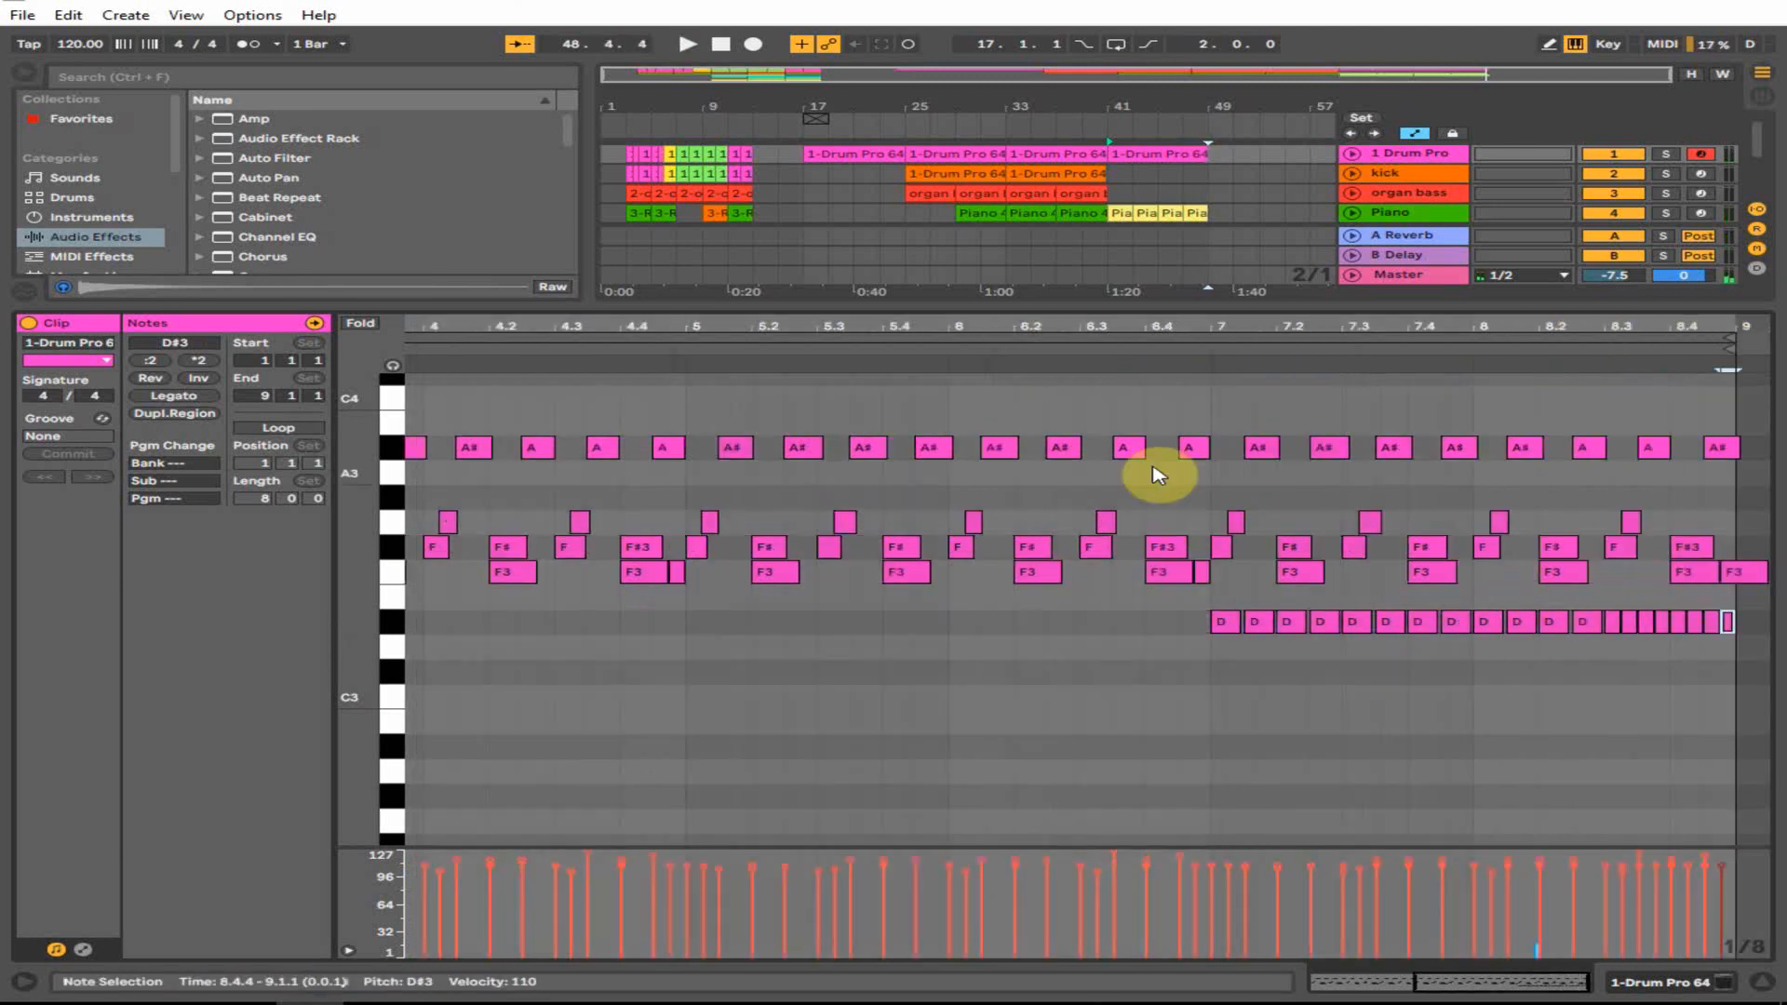
{"action": "left_click", "coordinate": [1187, 351]}
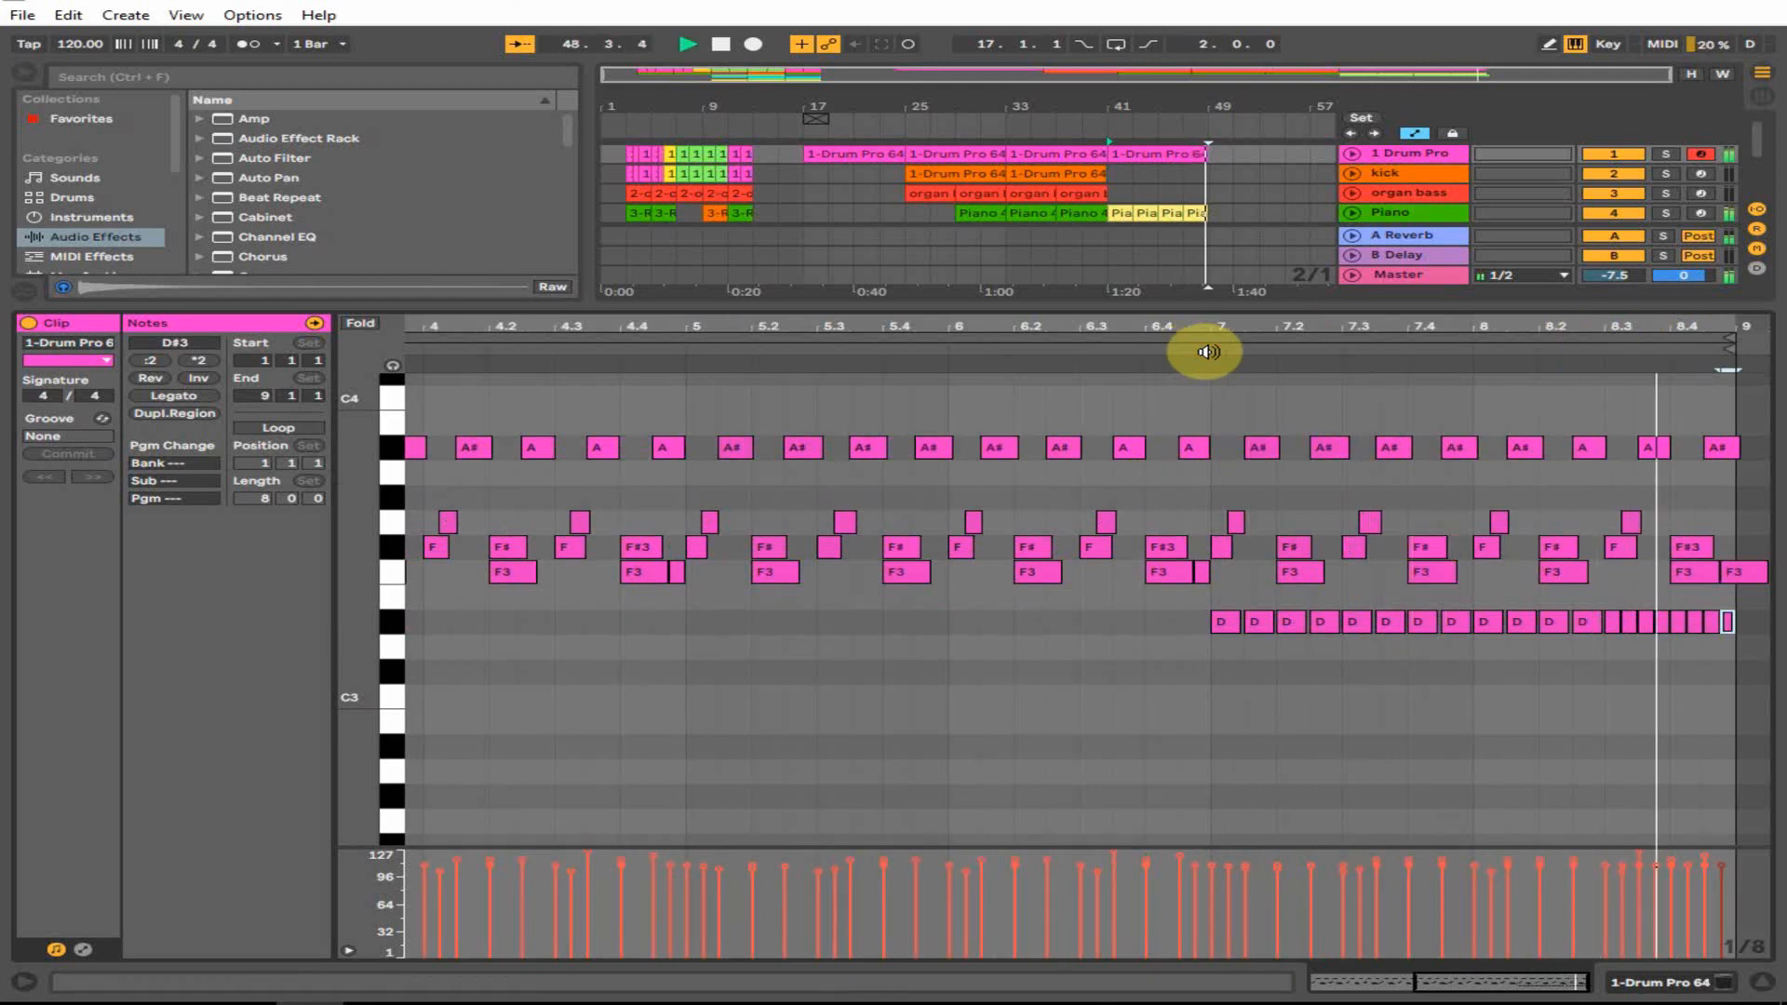
{"action": "left_click", "coordinate": [1762, 982]}
{"action": "left_click", "coordinate": [1137, 156]}
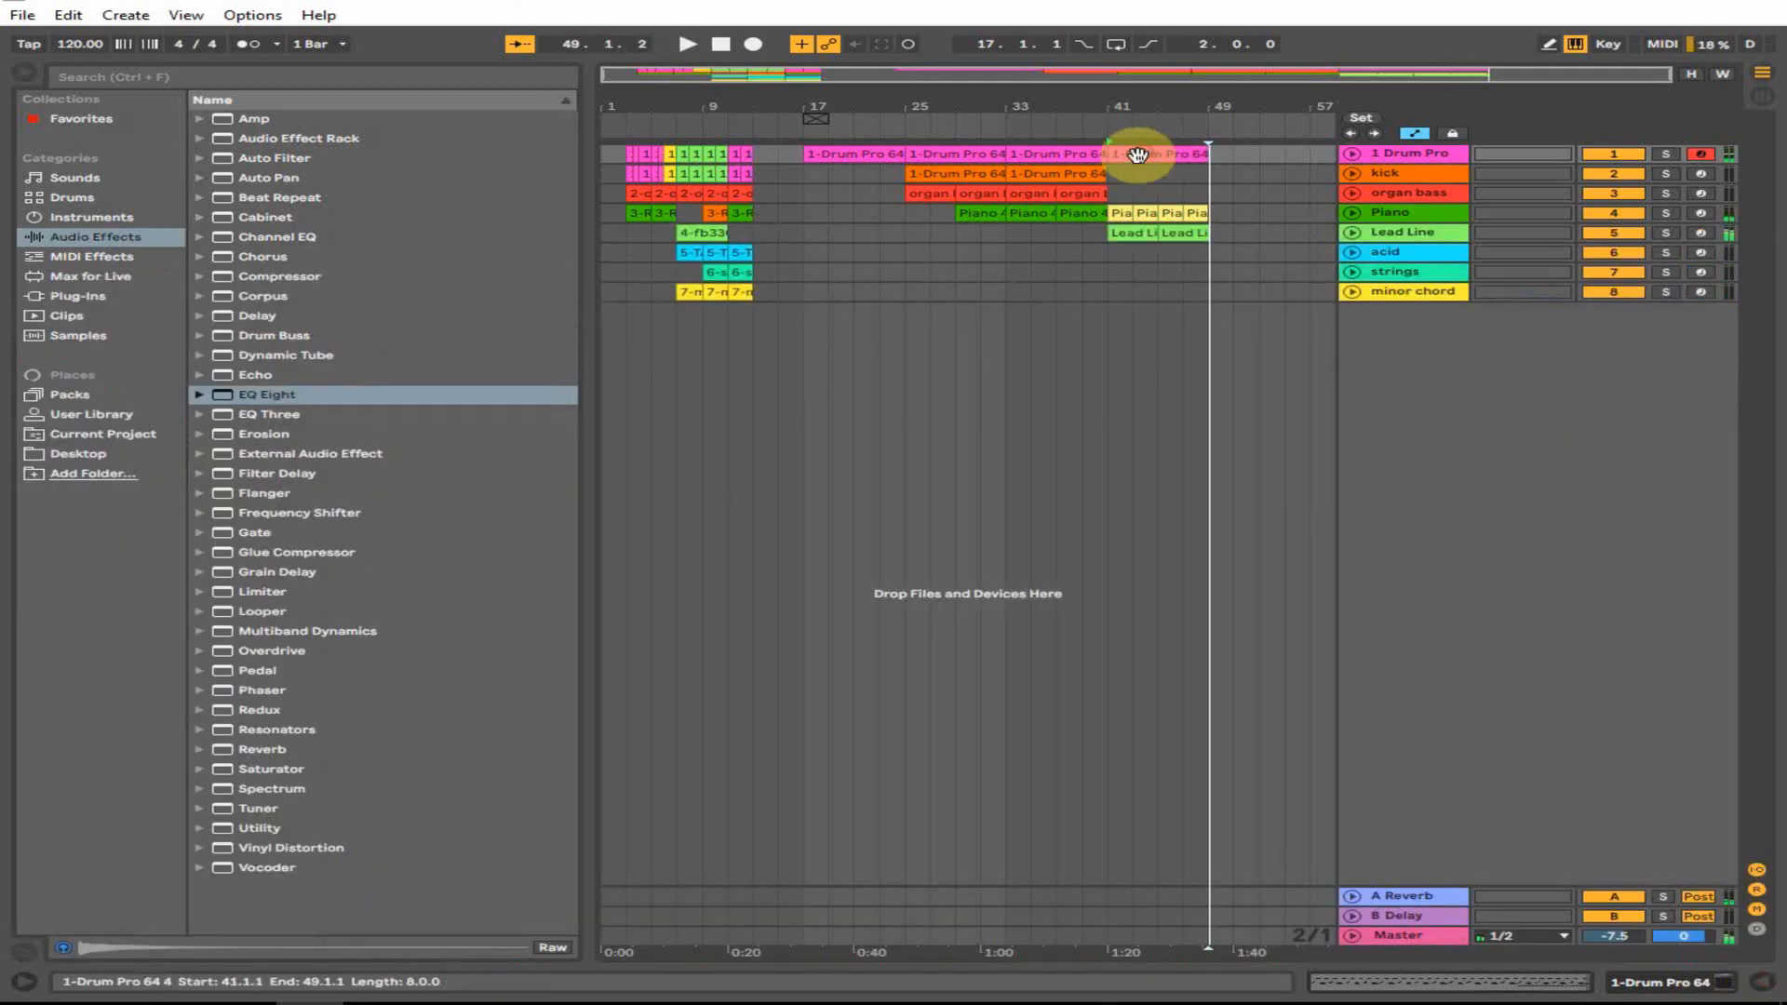
- Copy the bar-33 drum clip to bar 49 and colour the bar-41 drum clip yellow
{"action": "key", "text": "space"}
{"action": "left_click", "coordinate": [1049, 154]}
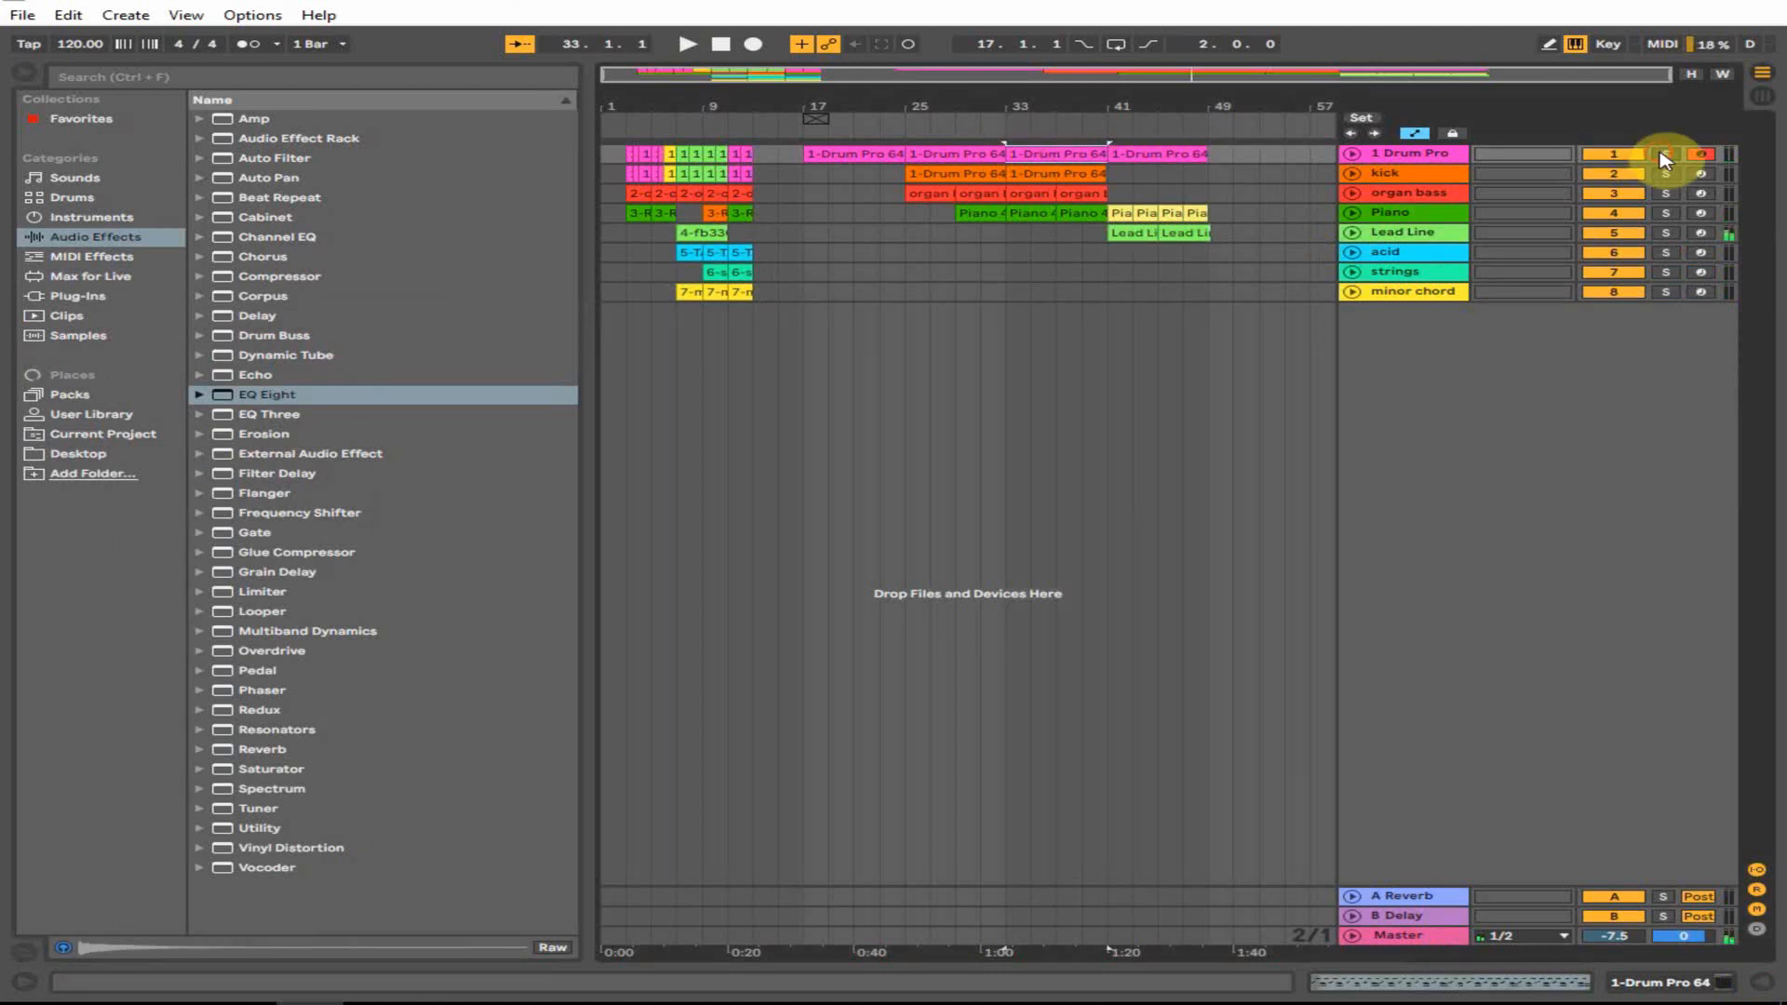
{"action": "left_click", "coordinate": [1665, 154]}
{"action": "left_click_drag", "start_coordinate": [1025, 151], "coordinate": [1225, 167]}
{"action": "right_click", "coordinate": [1173, 158]}
{"action": "left_click", "coordinate": [1266, 495]}
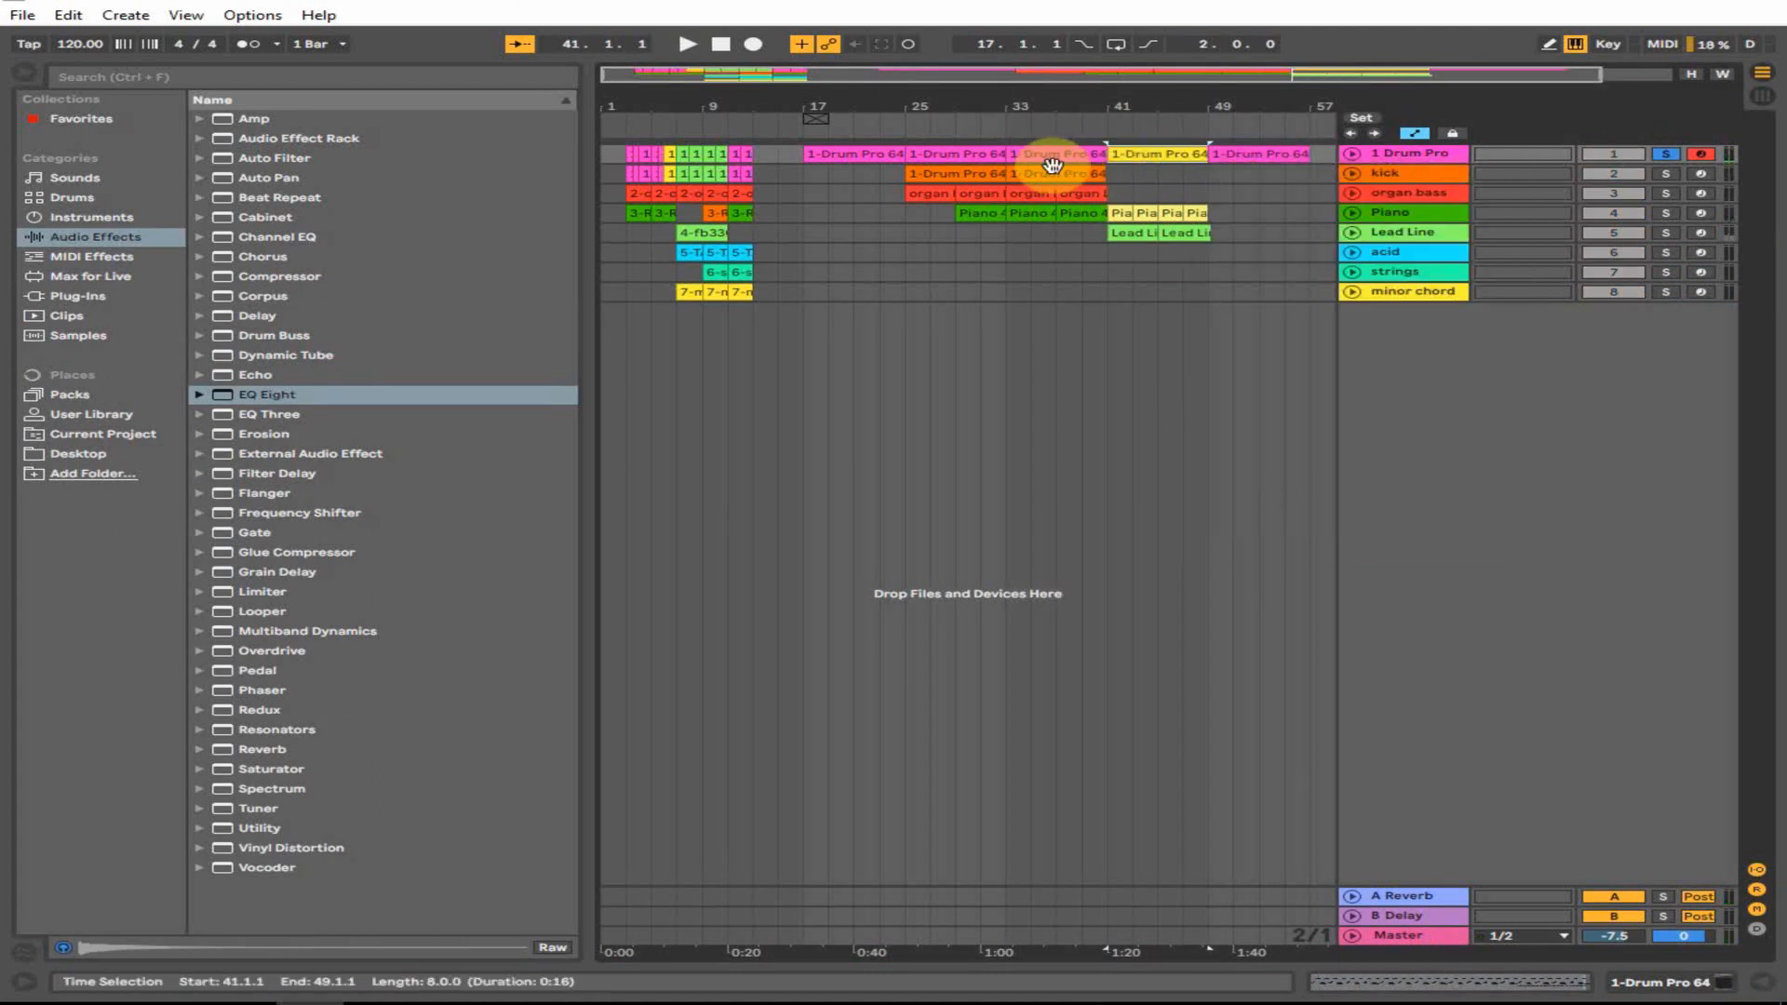
- Copy the bar-33 kick clip to bar 49 and unsolo the drum track
{"action": "left_click_drag", "start_coordinate": [1042, 171], "coordinate": [1241, 176]}
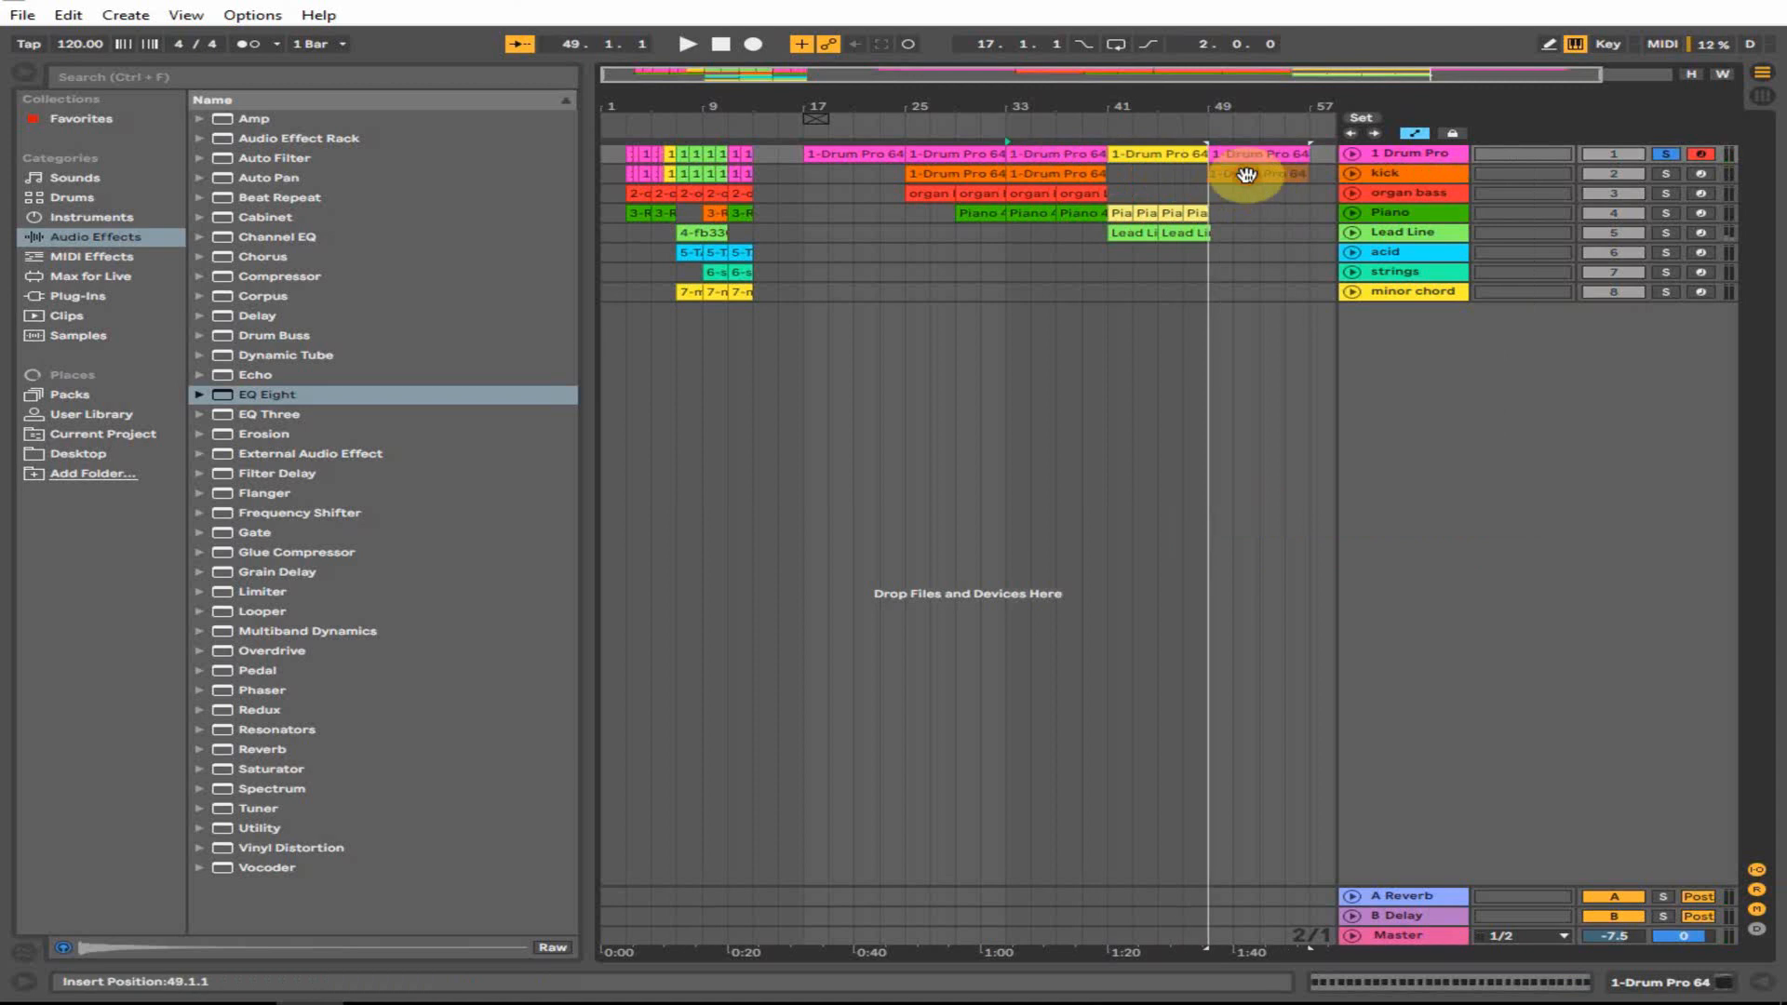
{"action": "left_click", "coordinate": [1164, 274]}
{"action": "left_click", "coordinate": [1236, 172]}
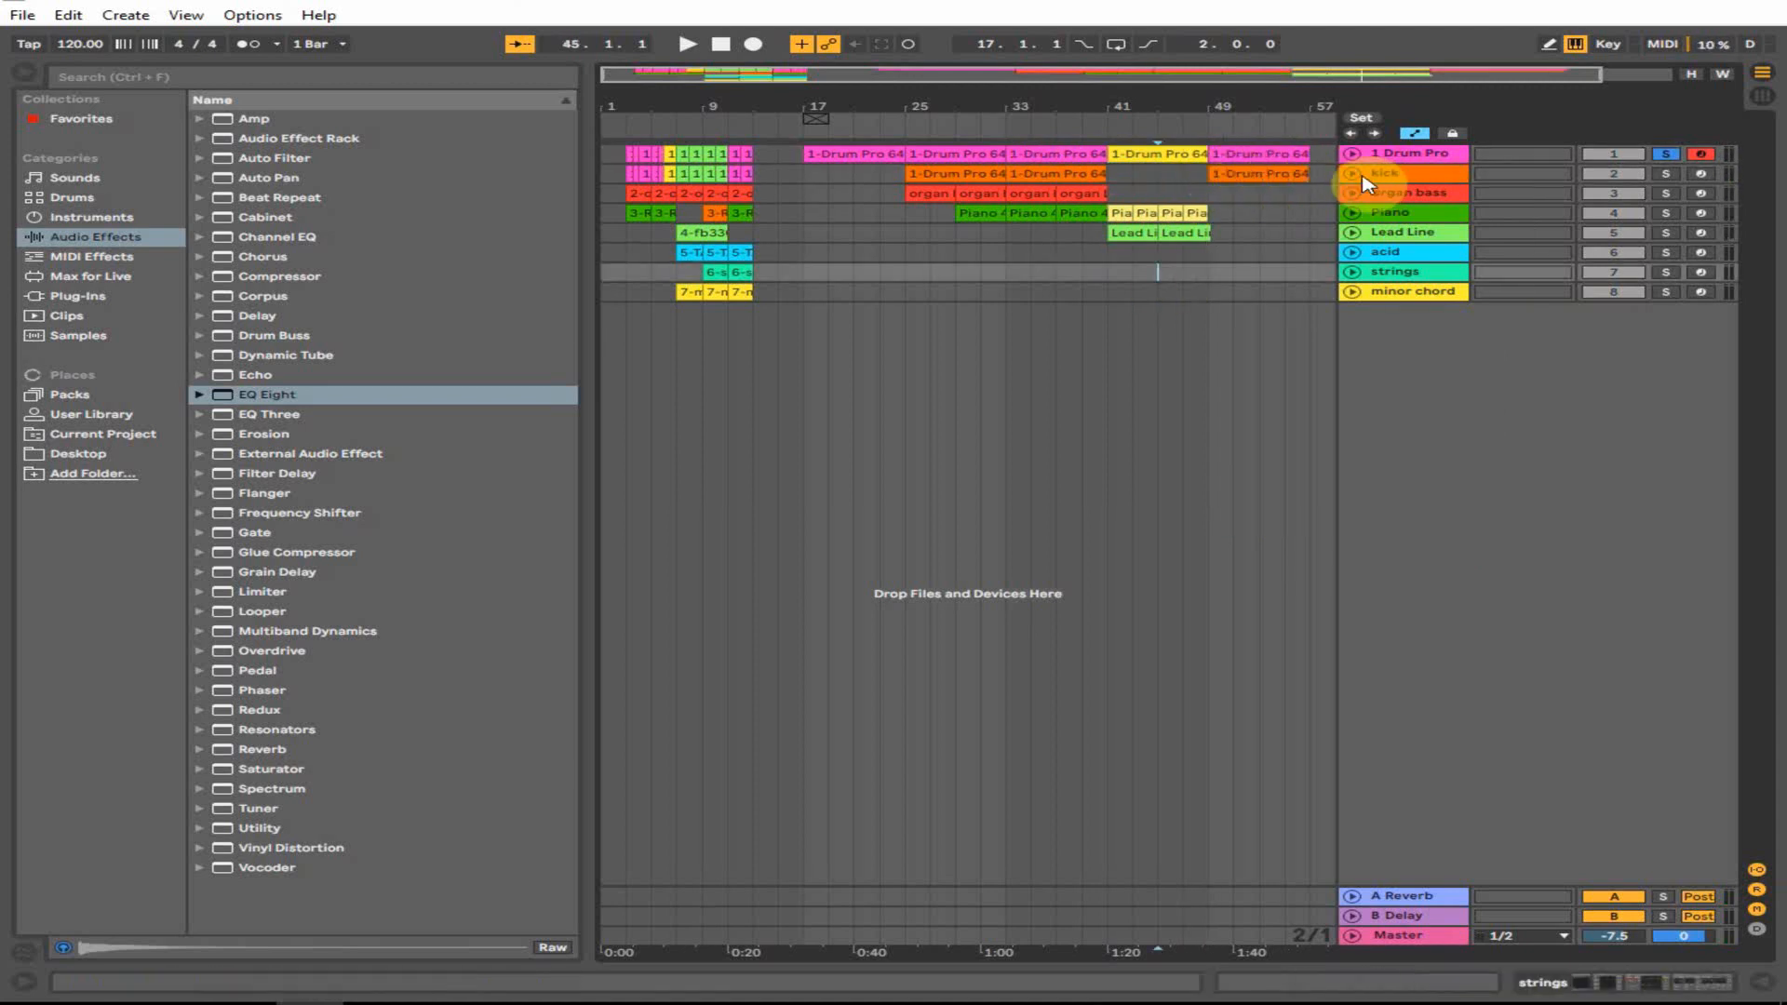
{"action": "left_click", "coordinate": [1666, 154]}
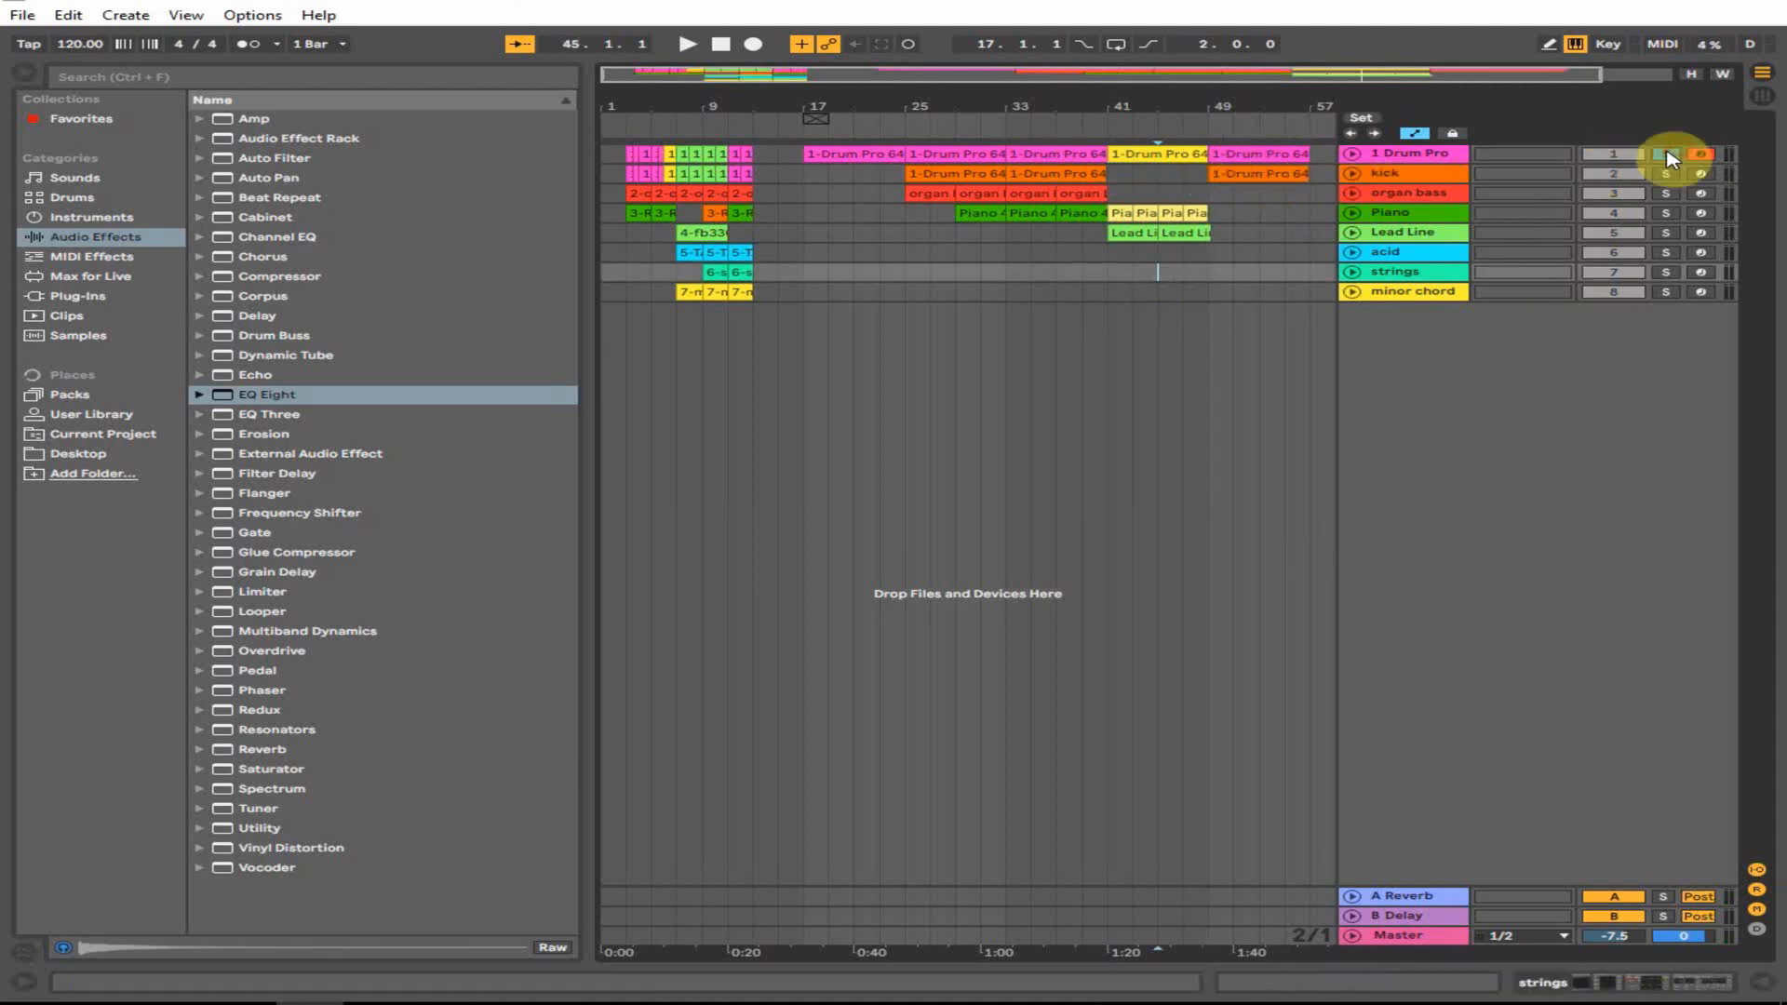
- Copy the Piano clips further along toward bar 57 and play back the extended arrangement
{"action": "left_click", "coordinate": [1129, 214]}
{"action": "left_click_drag", "start_coordinate": [1129, 214], "coordinate": [1284, 240]}
{"action": "left_click", "coordinate": [1154, 265]}
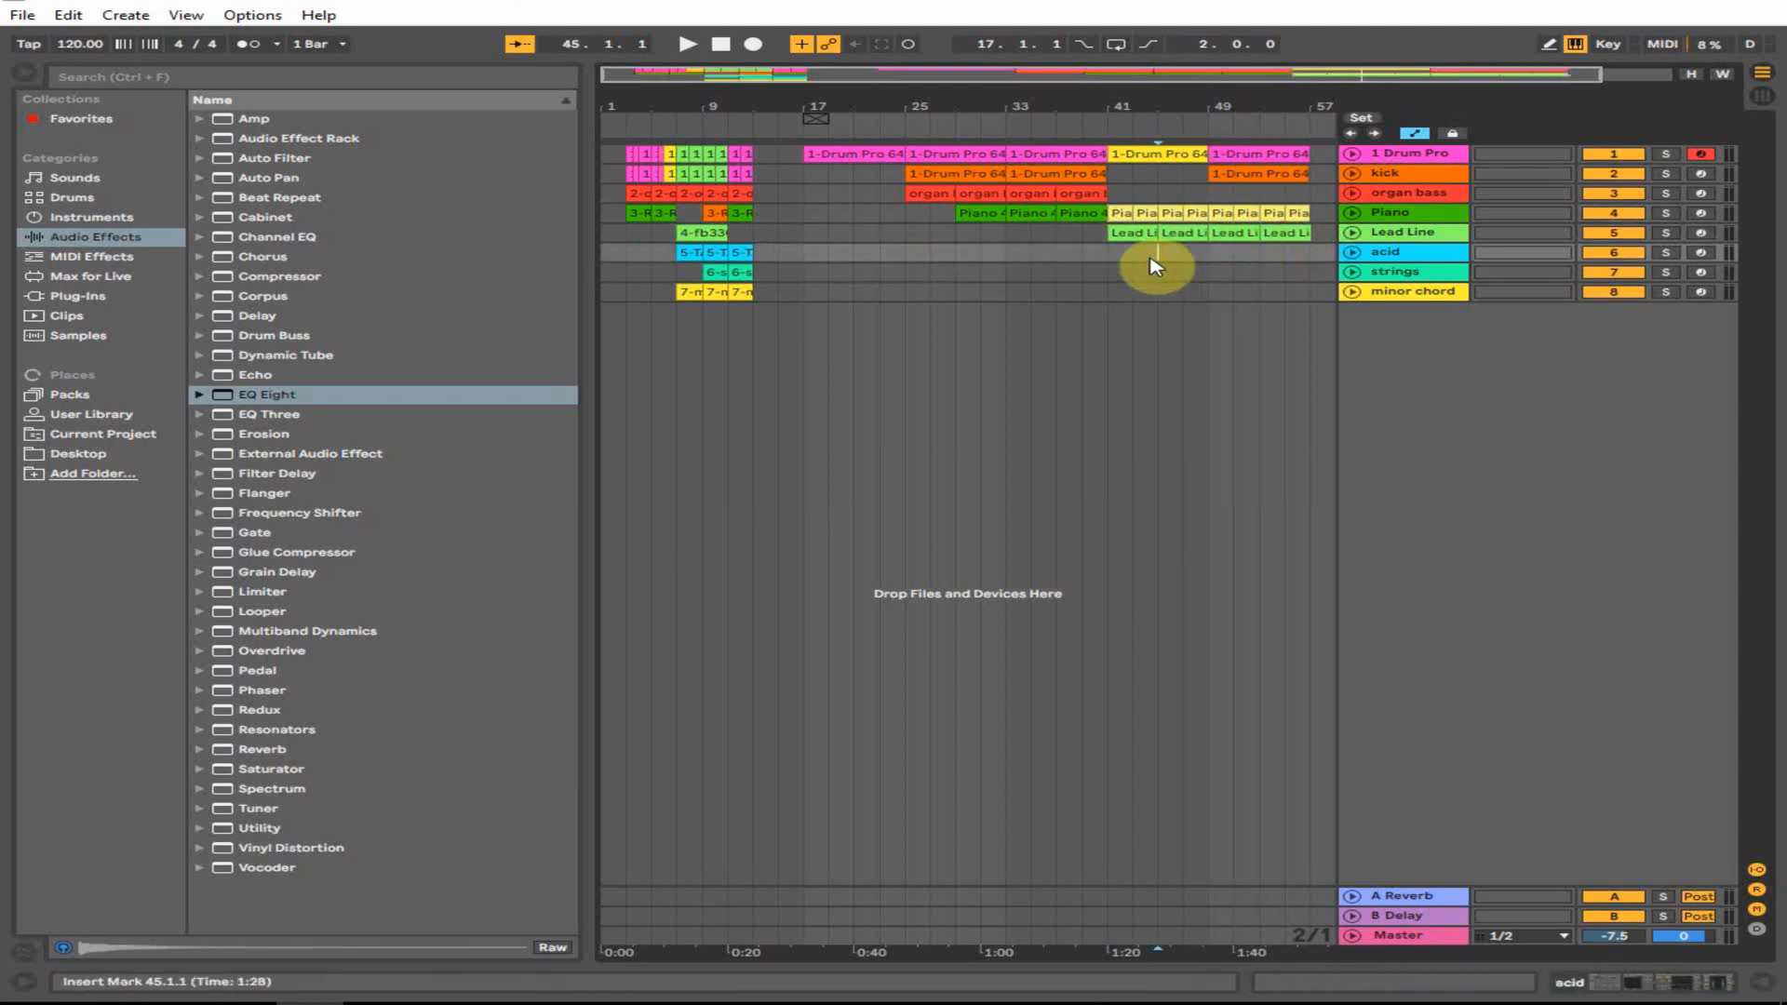
{"action": "key", "text": "space"}
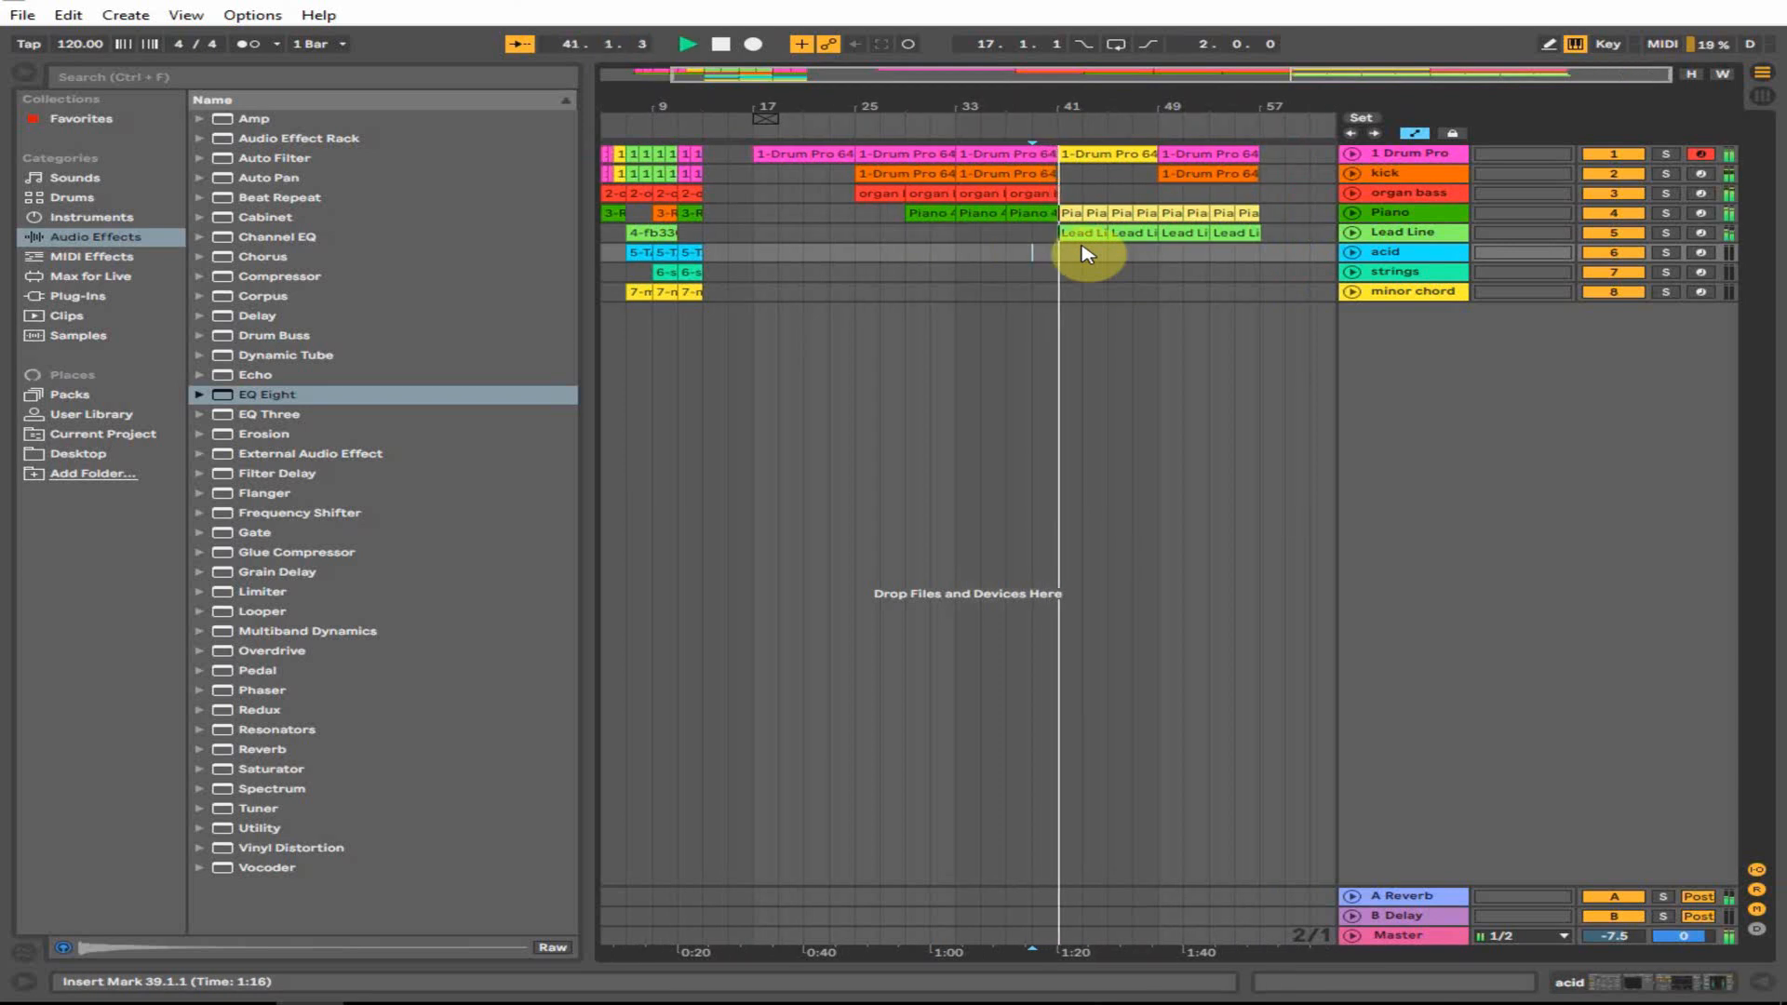
{"action": "left_click_drag", "start_coordinate": [1103, 105], "coordinate": [1120, 99]}
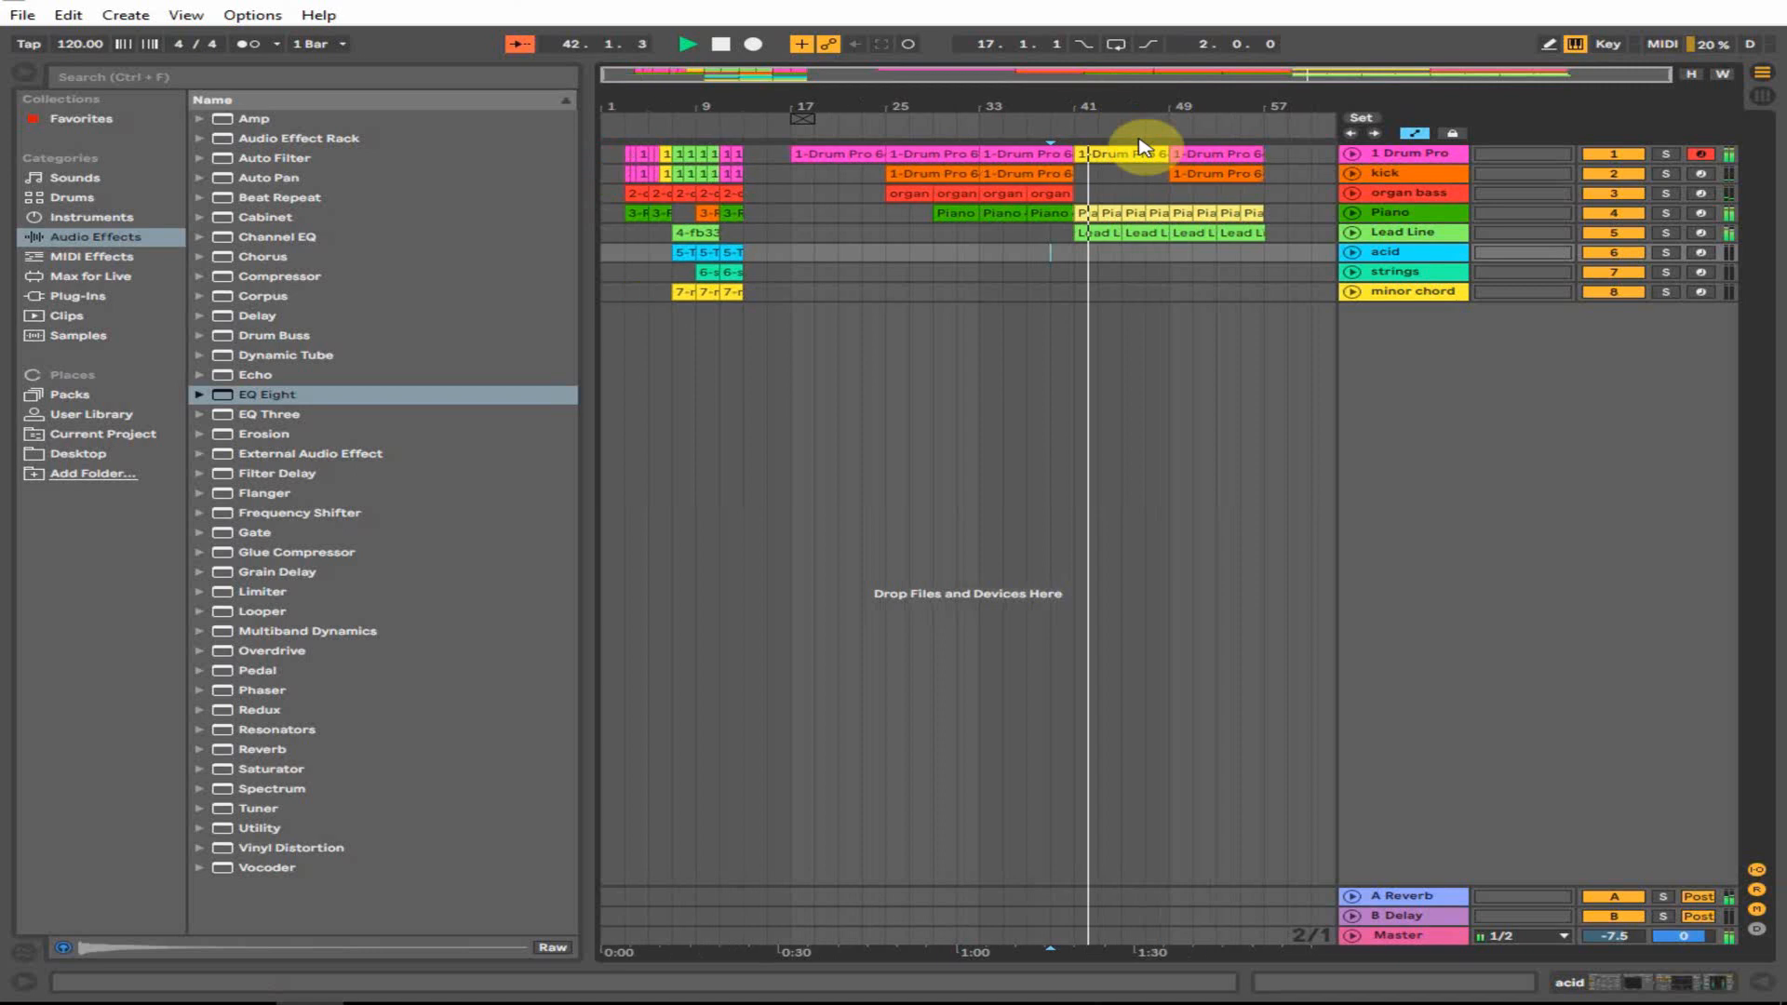
{"action": "left_click", "coordinate": [1417, 231]}
{"action": "left_click", "coordinate": [1758, 98]}
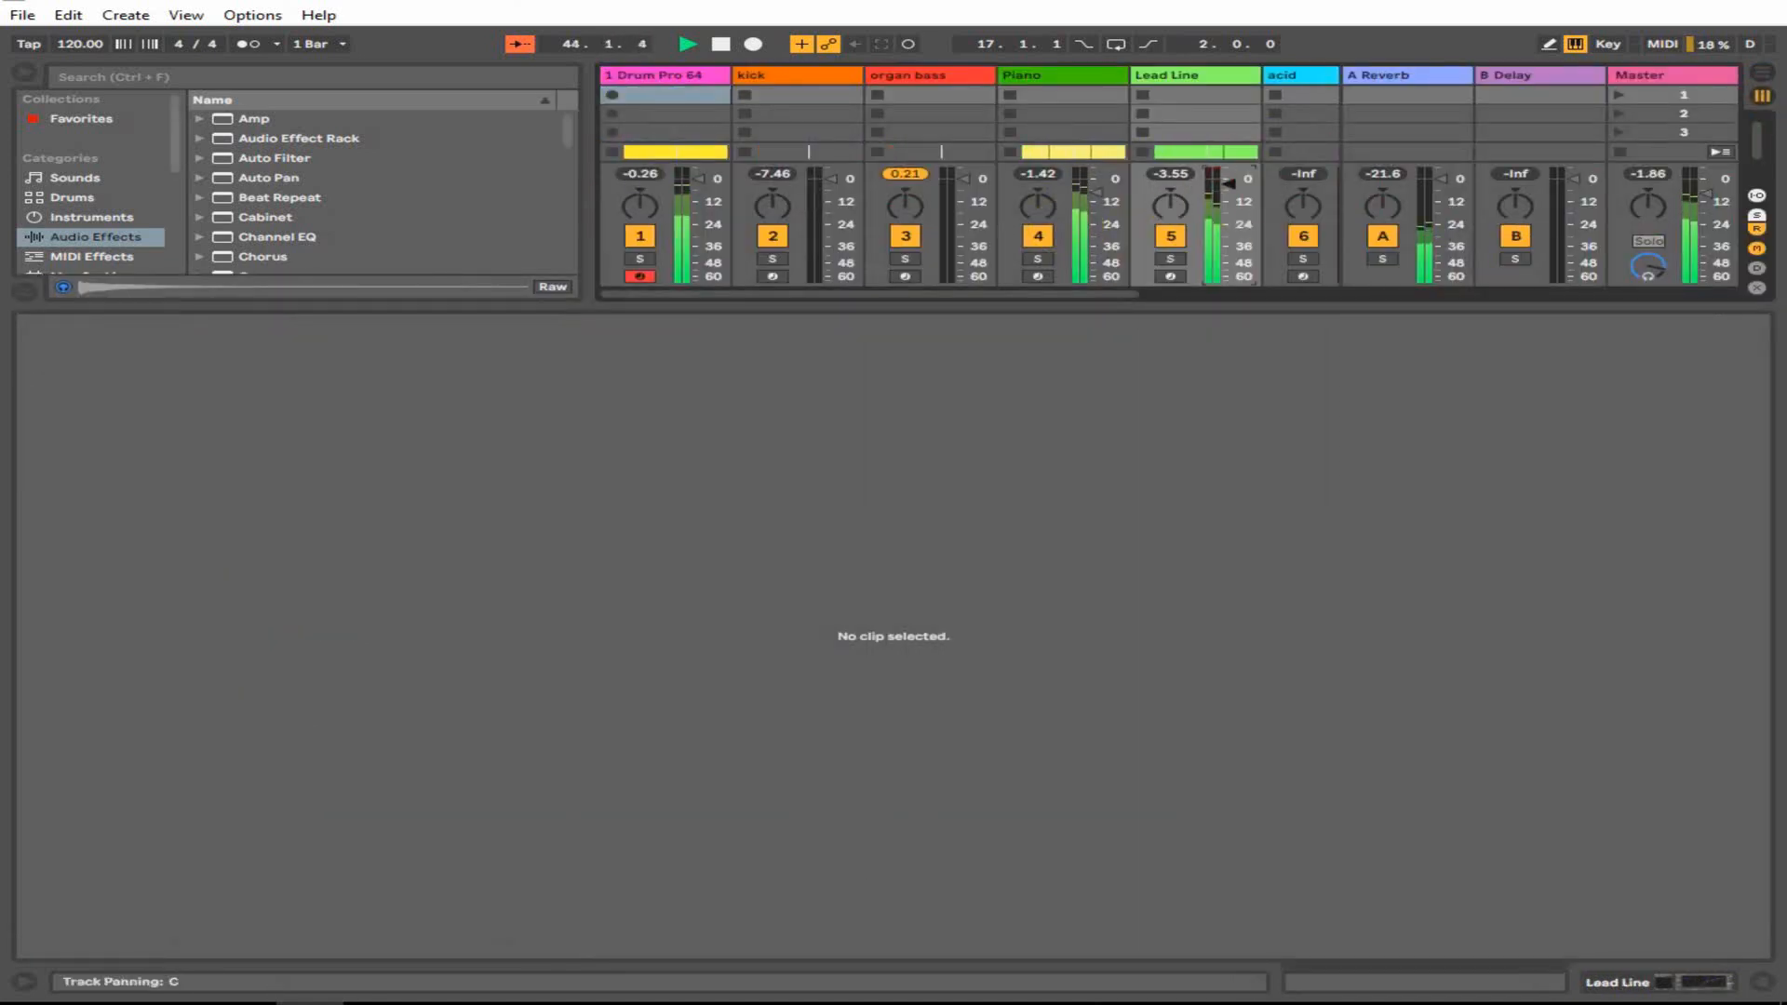
- Pan the Lead Line track off centre in the mixer
{"action": "left_click", "coordinate": [1762, 73]}
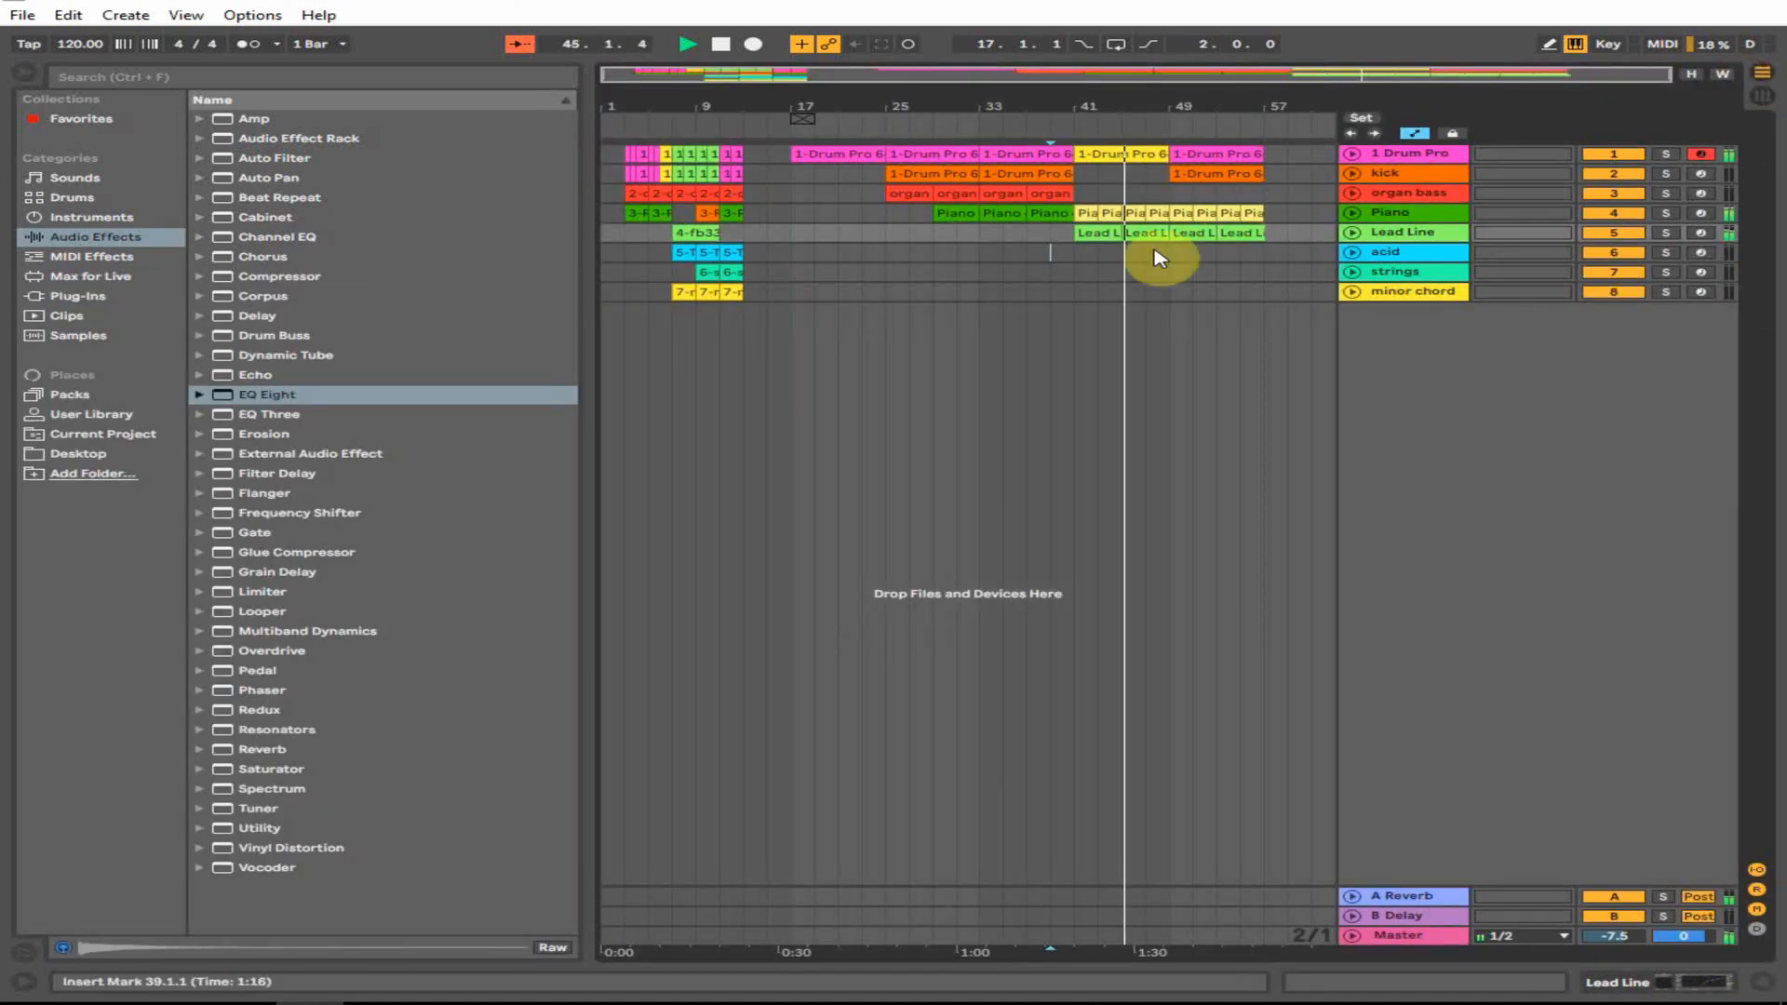
{"action": "left_click", "coordinate": [1760, 98]}
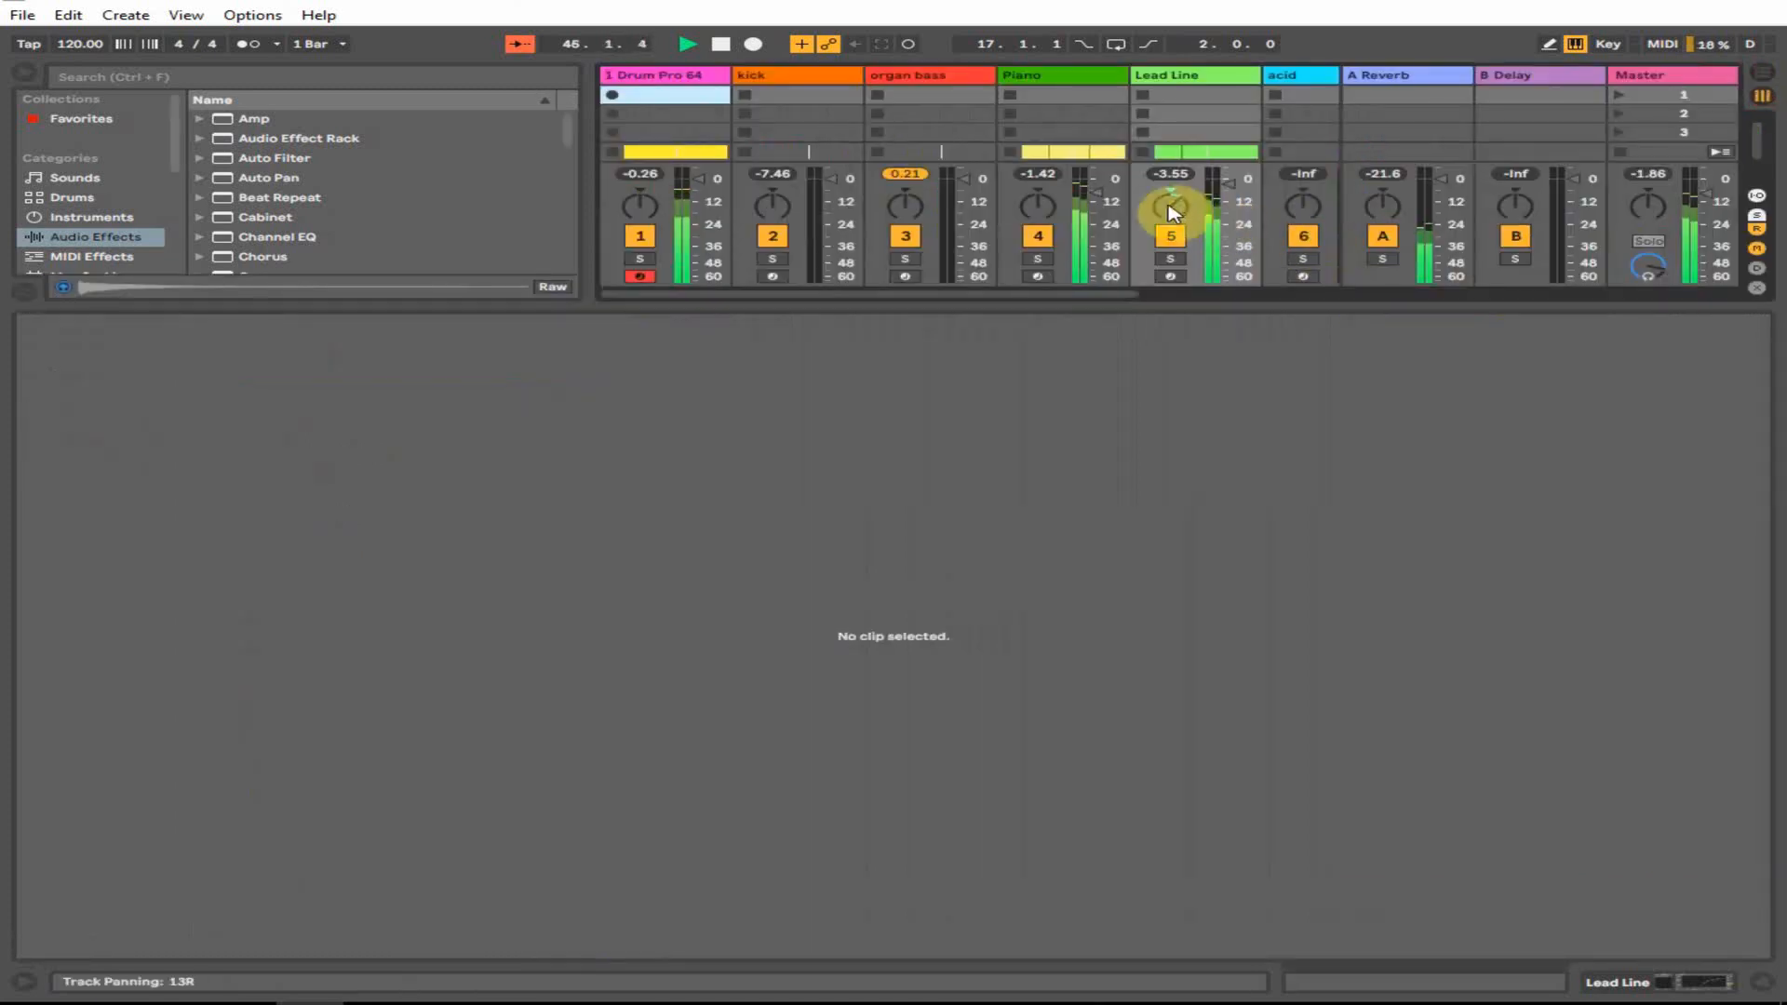
{"action": "left_click_drag", "start_coordinate": [1170, 205], "coordinate": [1238, 200]}
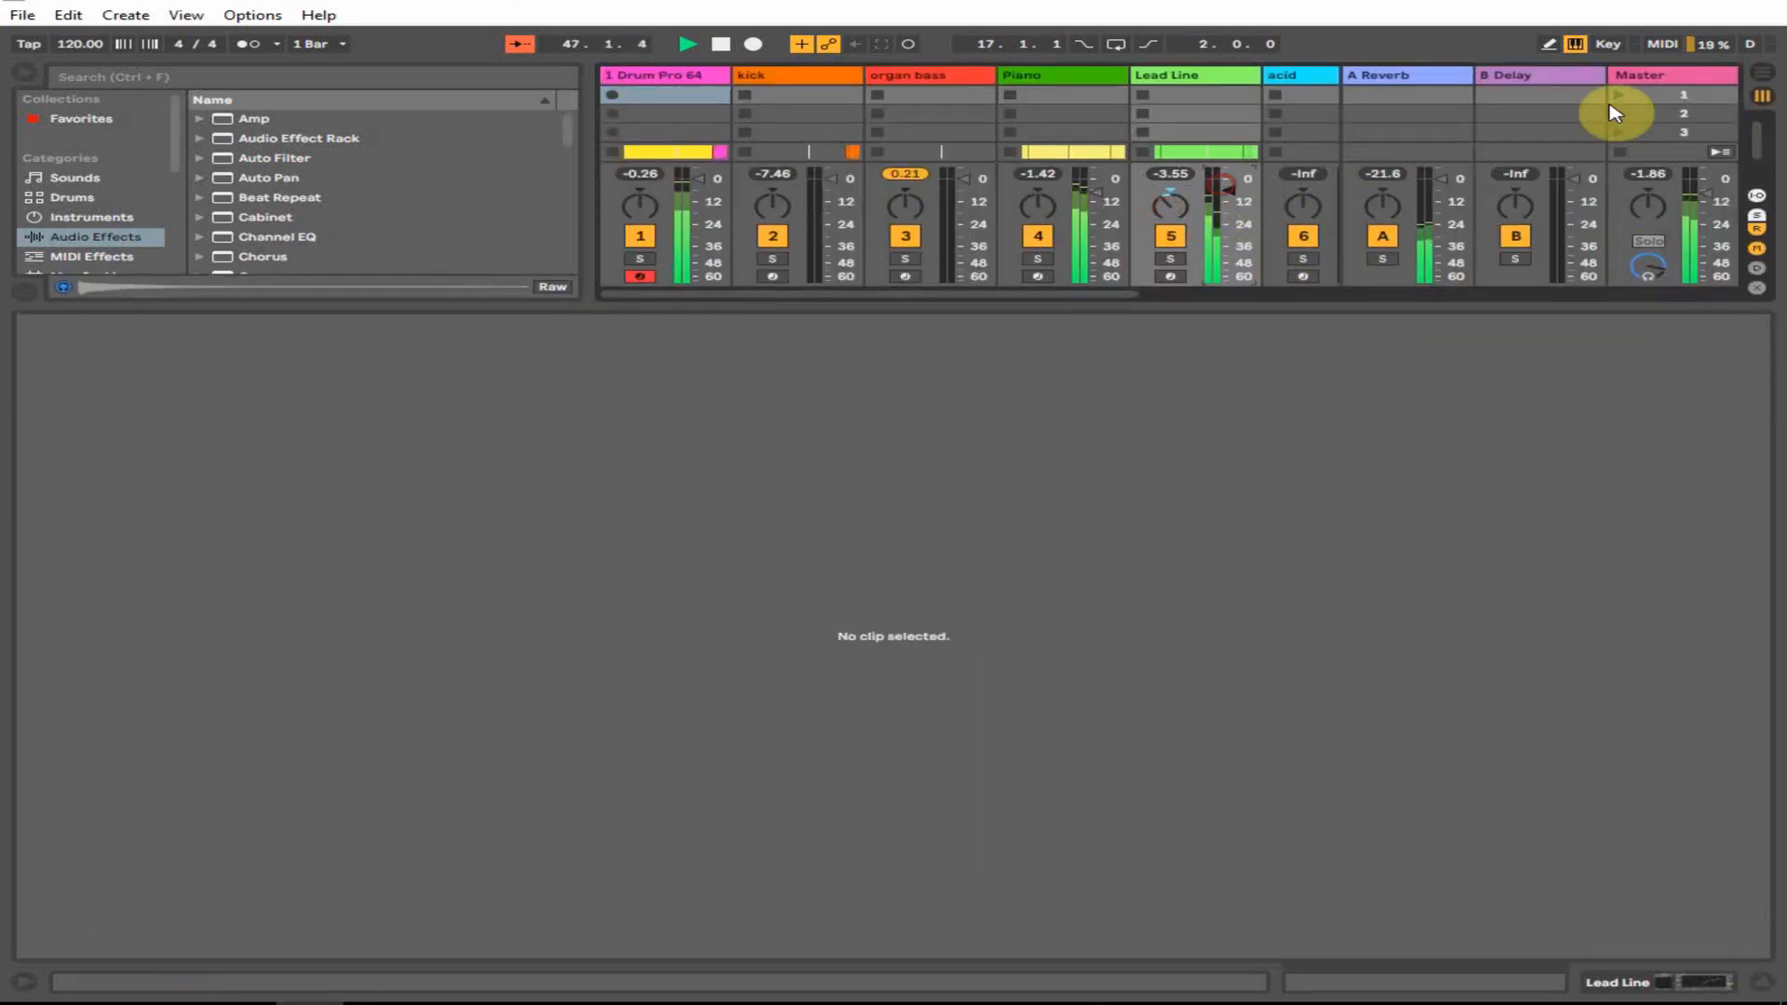
{"action": "left_click", "coordinate": [1762, 73]}
- Play back the arrangement around bars 49–57 and zoom to bars 37–61
{"action": "left_click", "coordinate": [1193, 272]}
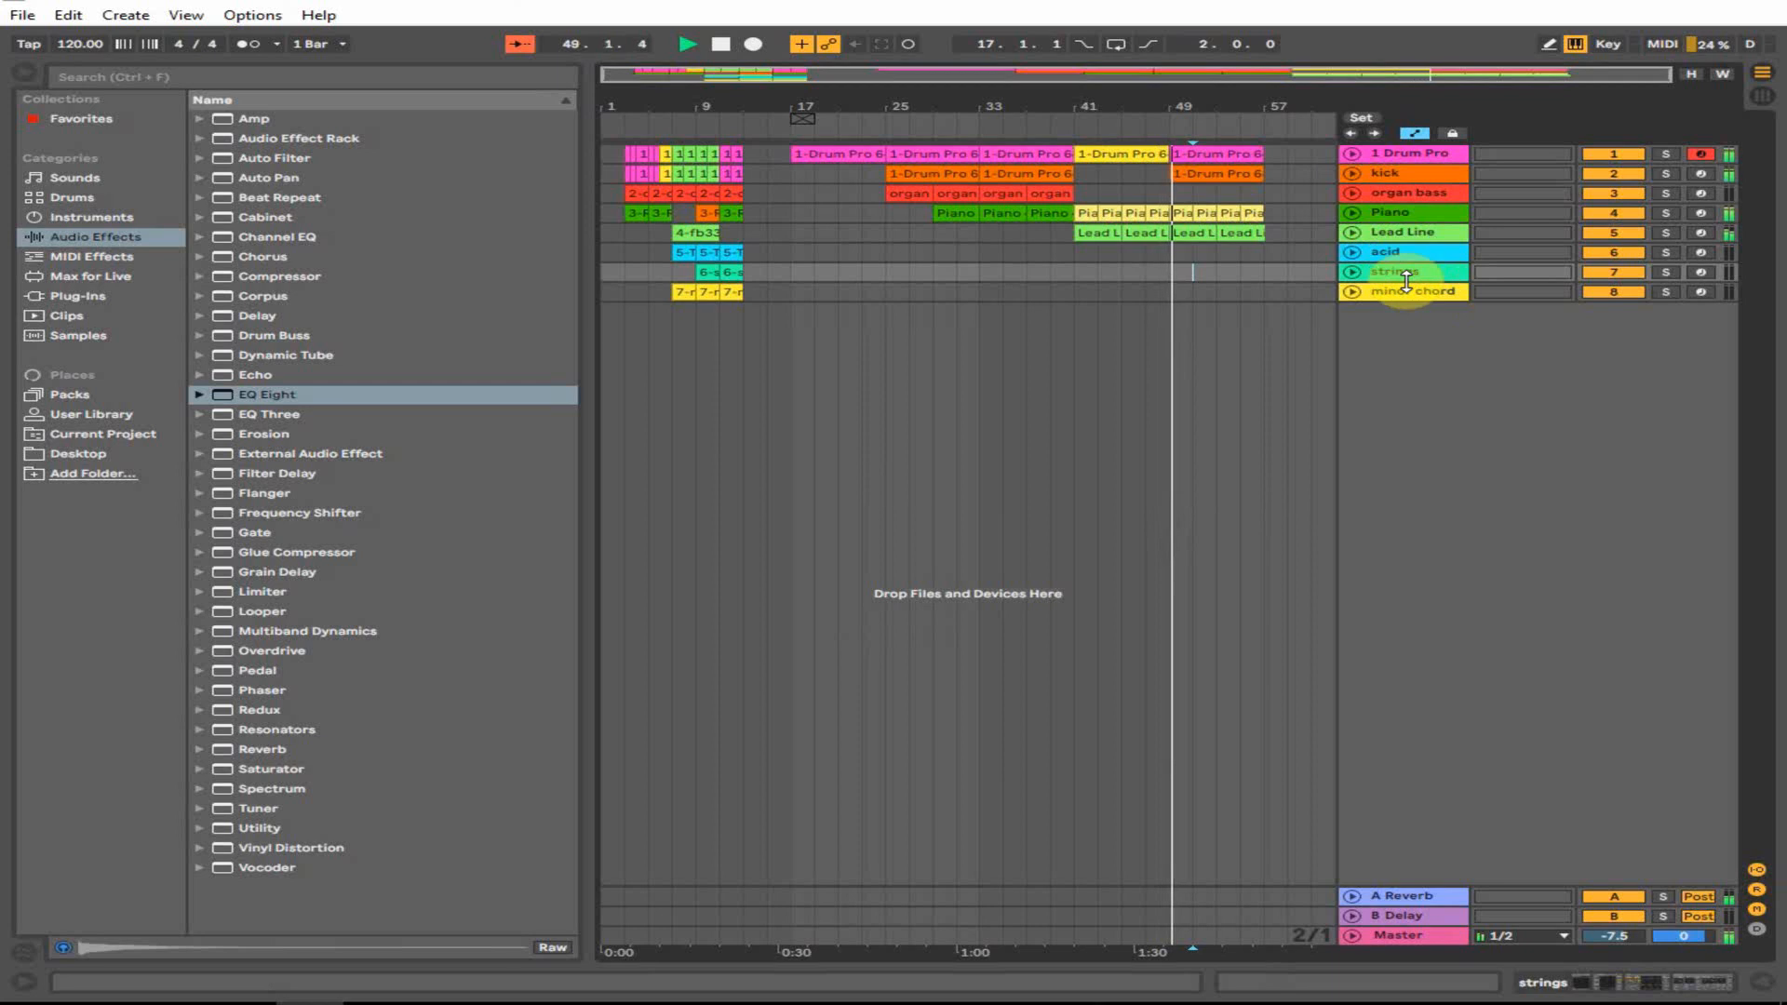
{"action": "key", "text": "space"}
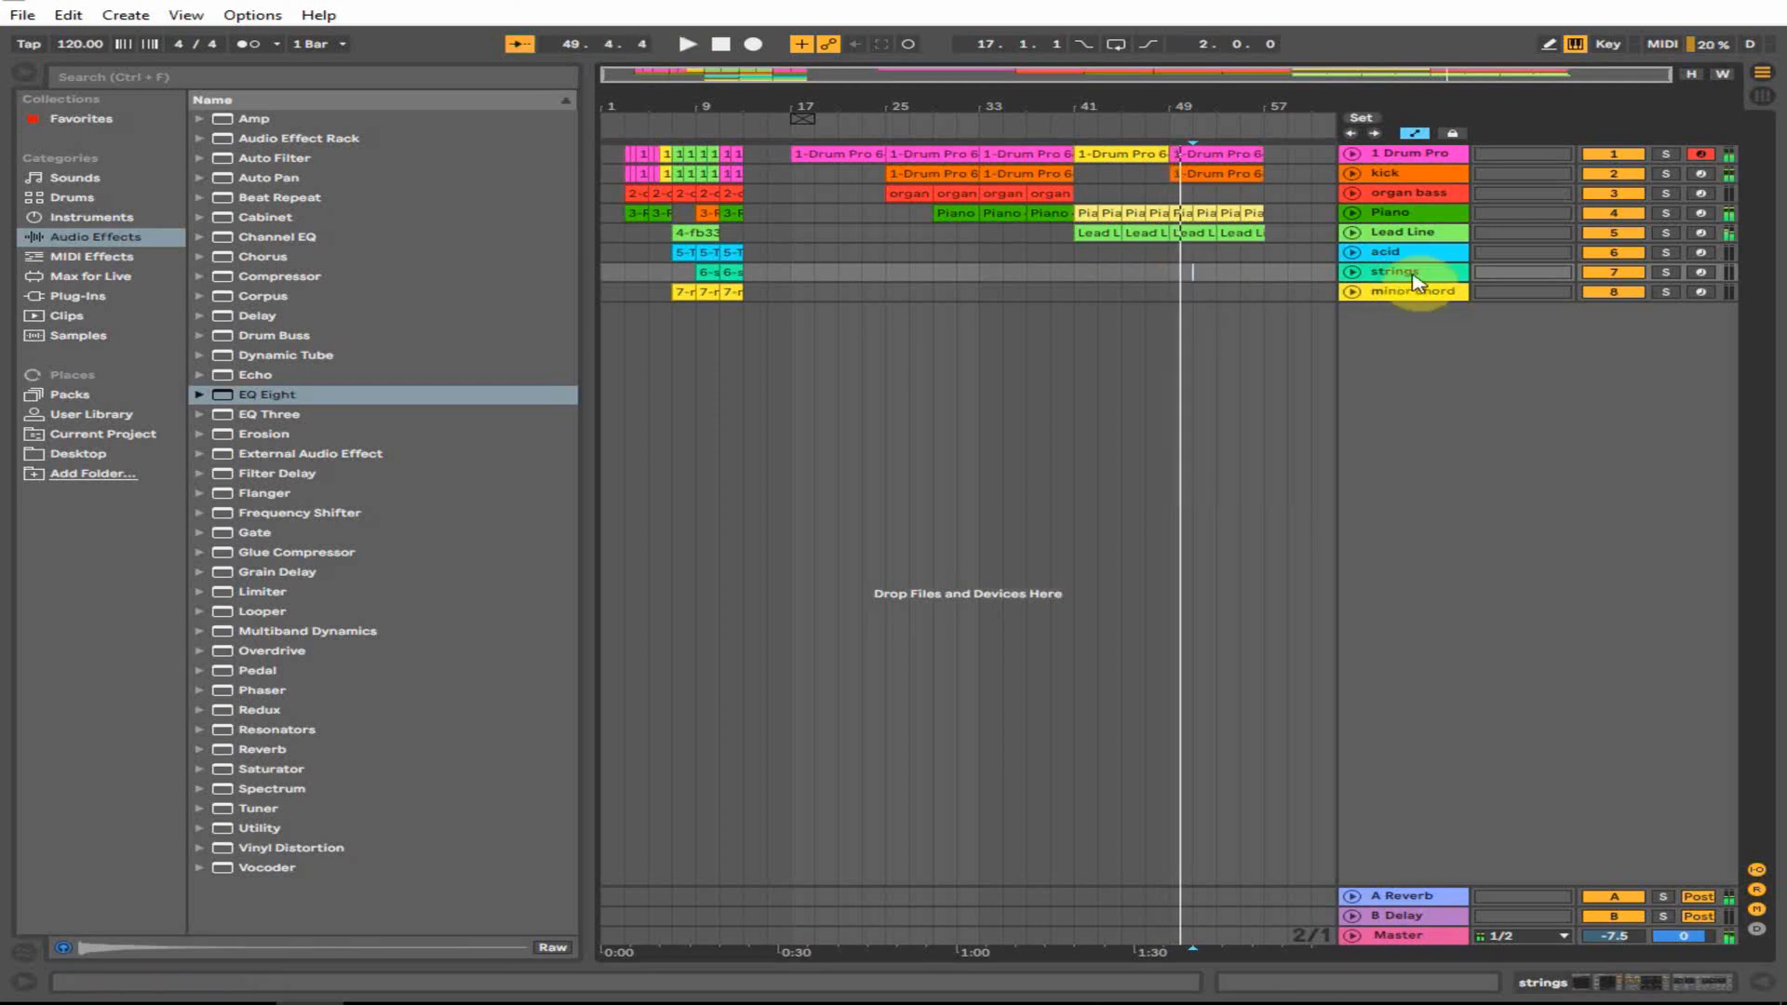
{"action": "left_click", "coordinate": [1243, 262]}
{"action": "key", "text": "space"}
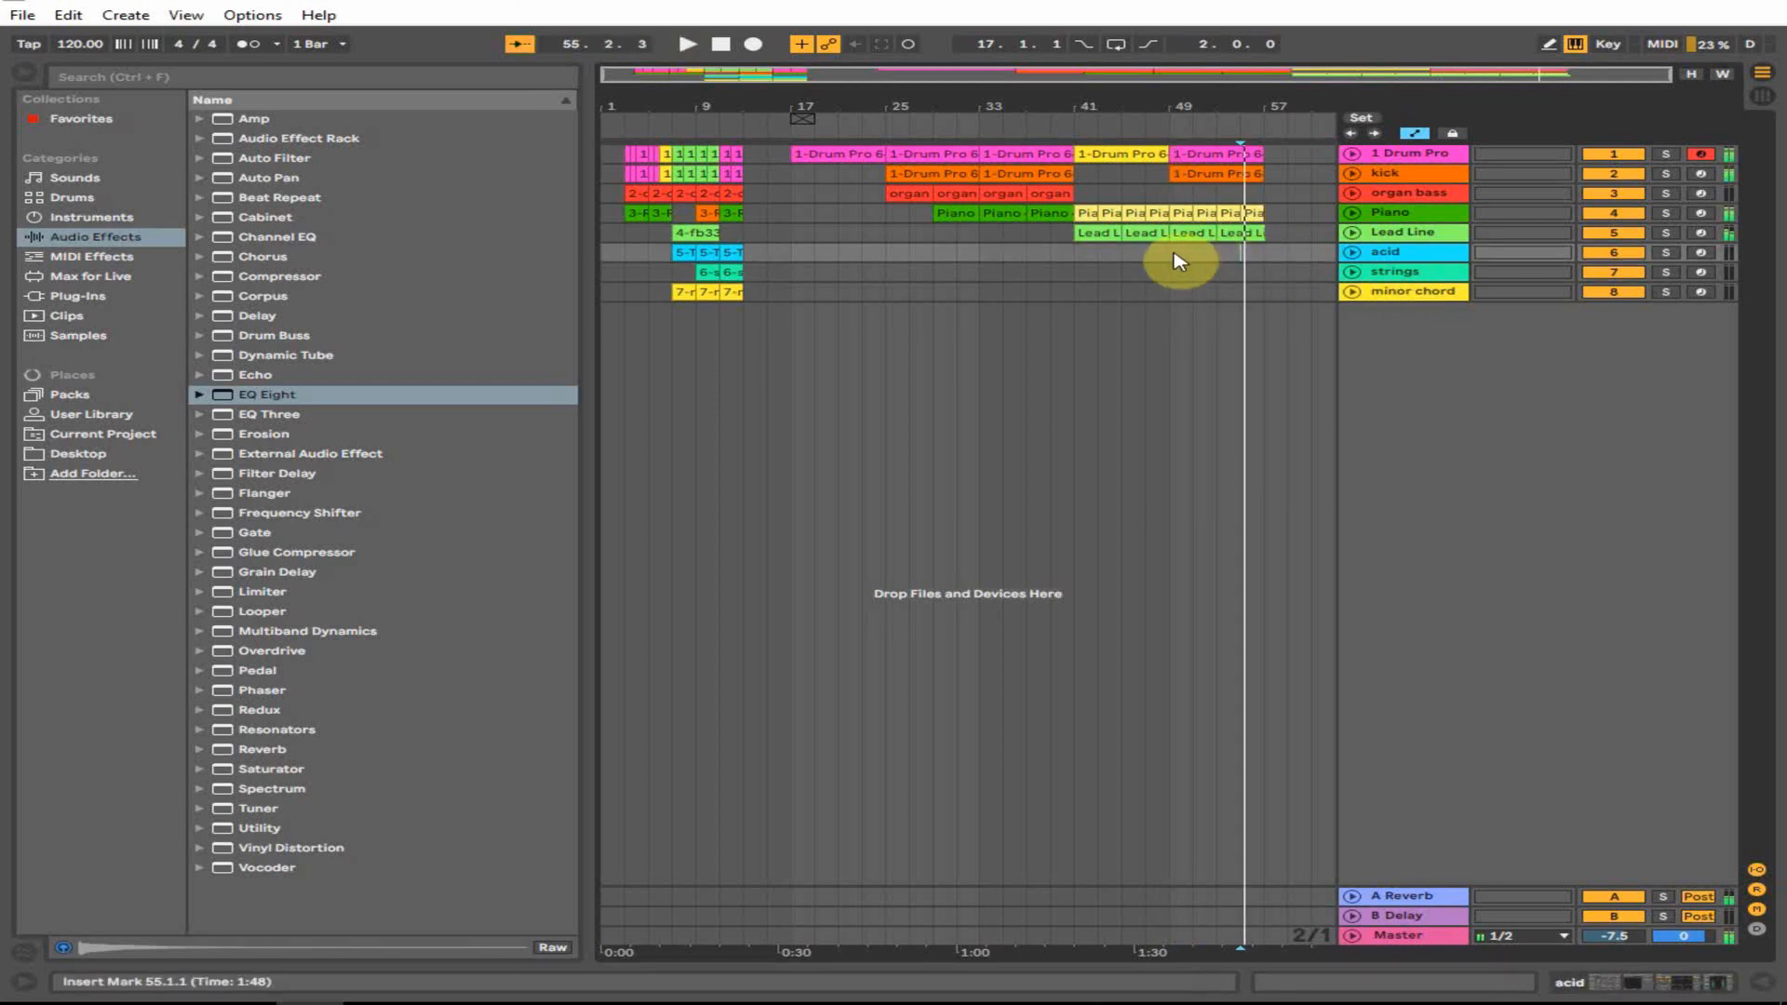
{"action": "left_click", "coordinate": [1175, 254]}
{"action": "left_click_drag", "start_coordinate": [1268, 105], "coordinate": [1185, 100]}
{"action": "left_click", "coordinate": [1163, 158]}
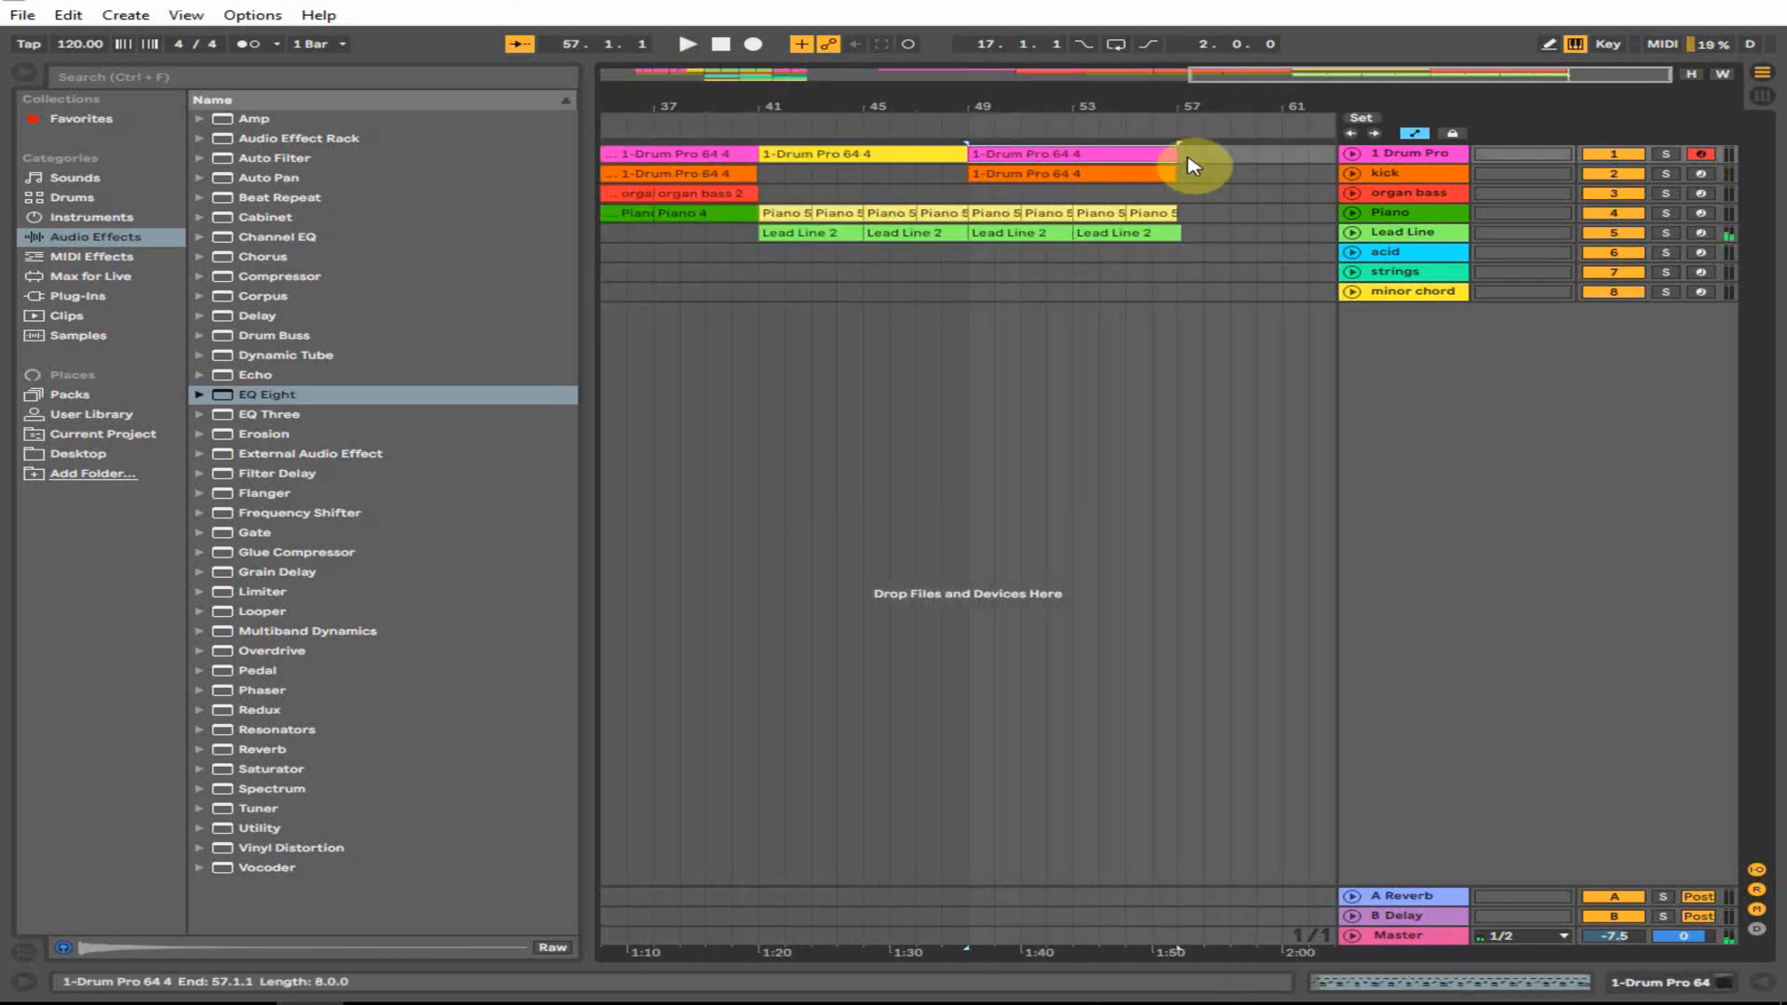
- In the last drum clip, move the D#3 note from 7.3 to 7.1.3 and audition it
{"action": "double_click", "coordinate": [1144, 152]}
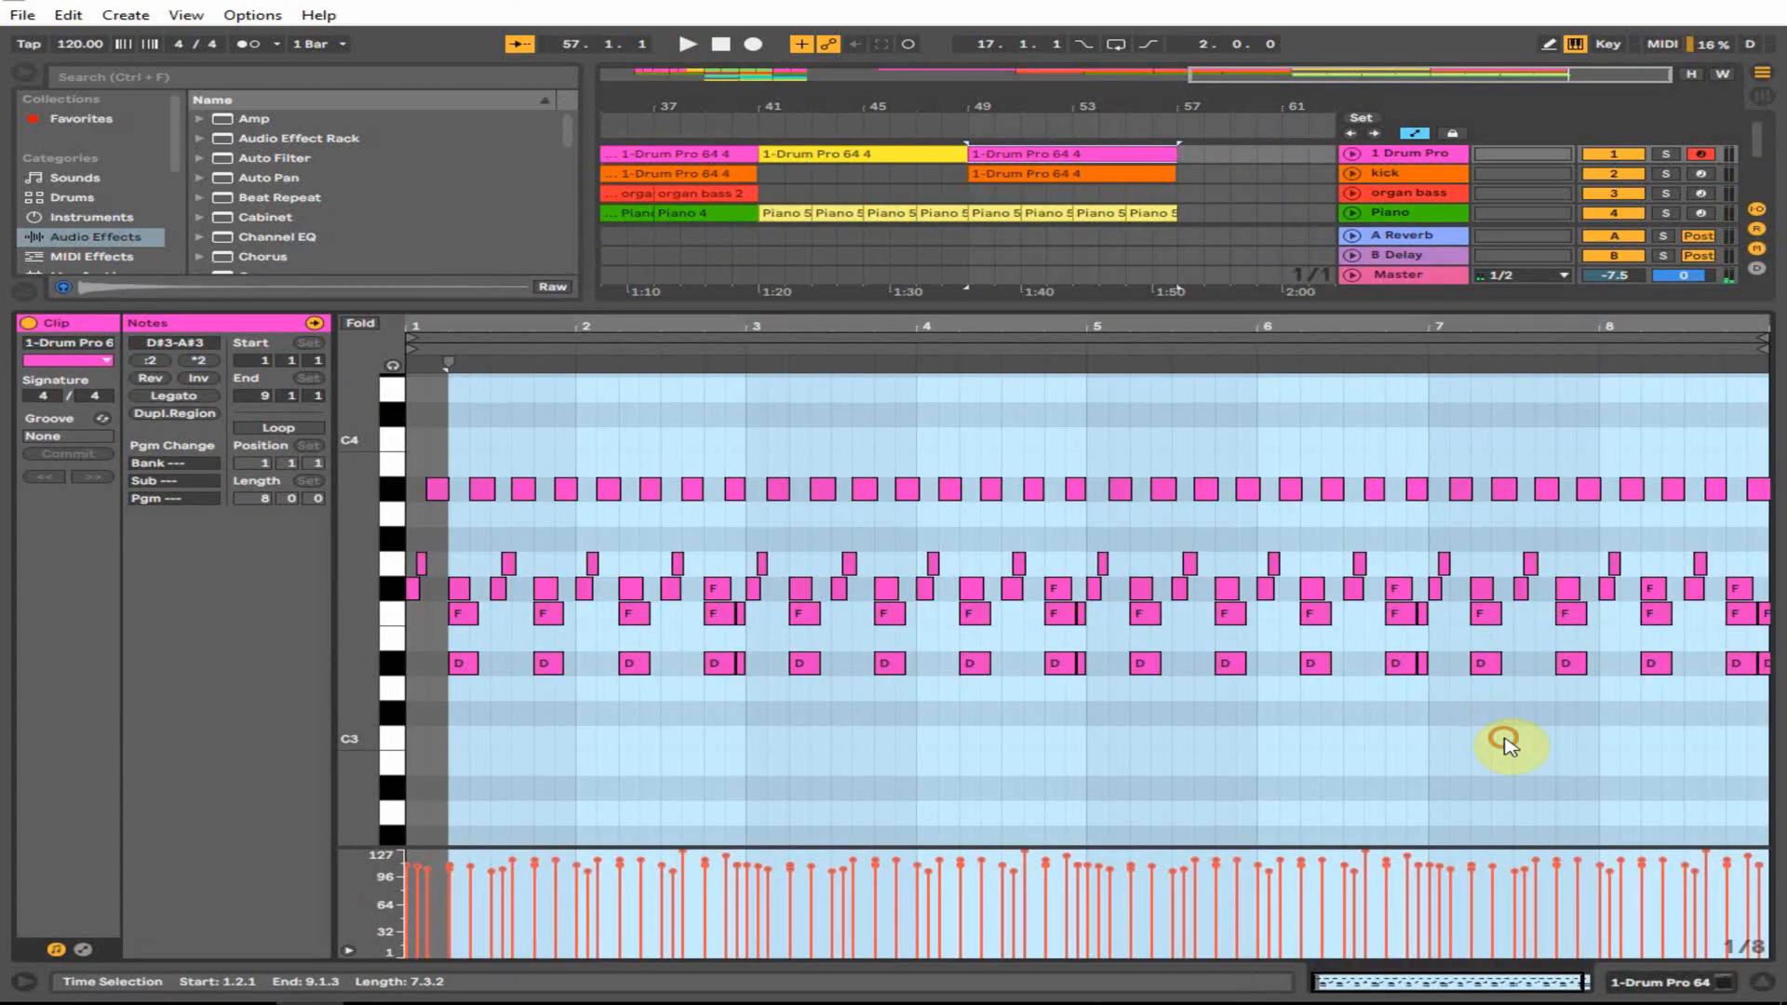
{"action": "left_click", "coordinate": [1508, 745]}
{"action": "left_click", "coordinate": [1486, 664]}
{"action": "left_click_drag", "start_coordinate": [1458, 668], "coordinate": [1513, 662]}
{"action": "key", "text": "space"}
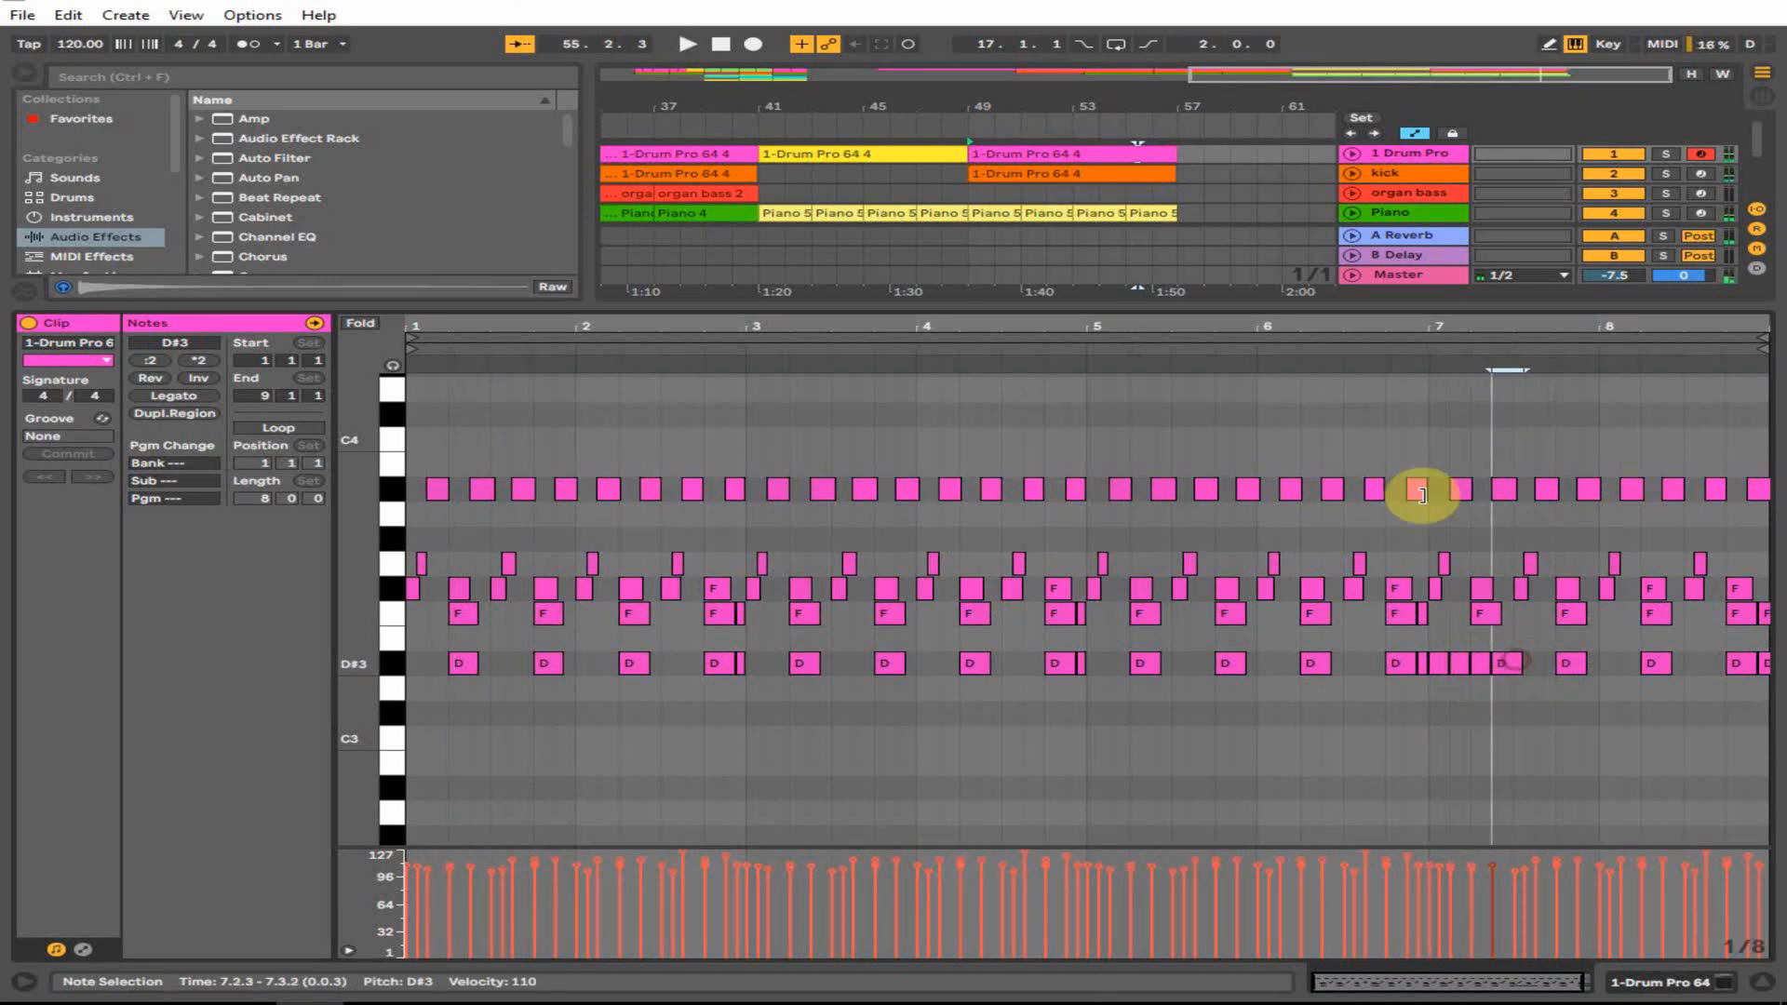
{"action": "left_click", "coordinate": [1424, 350]}
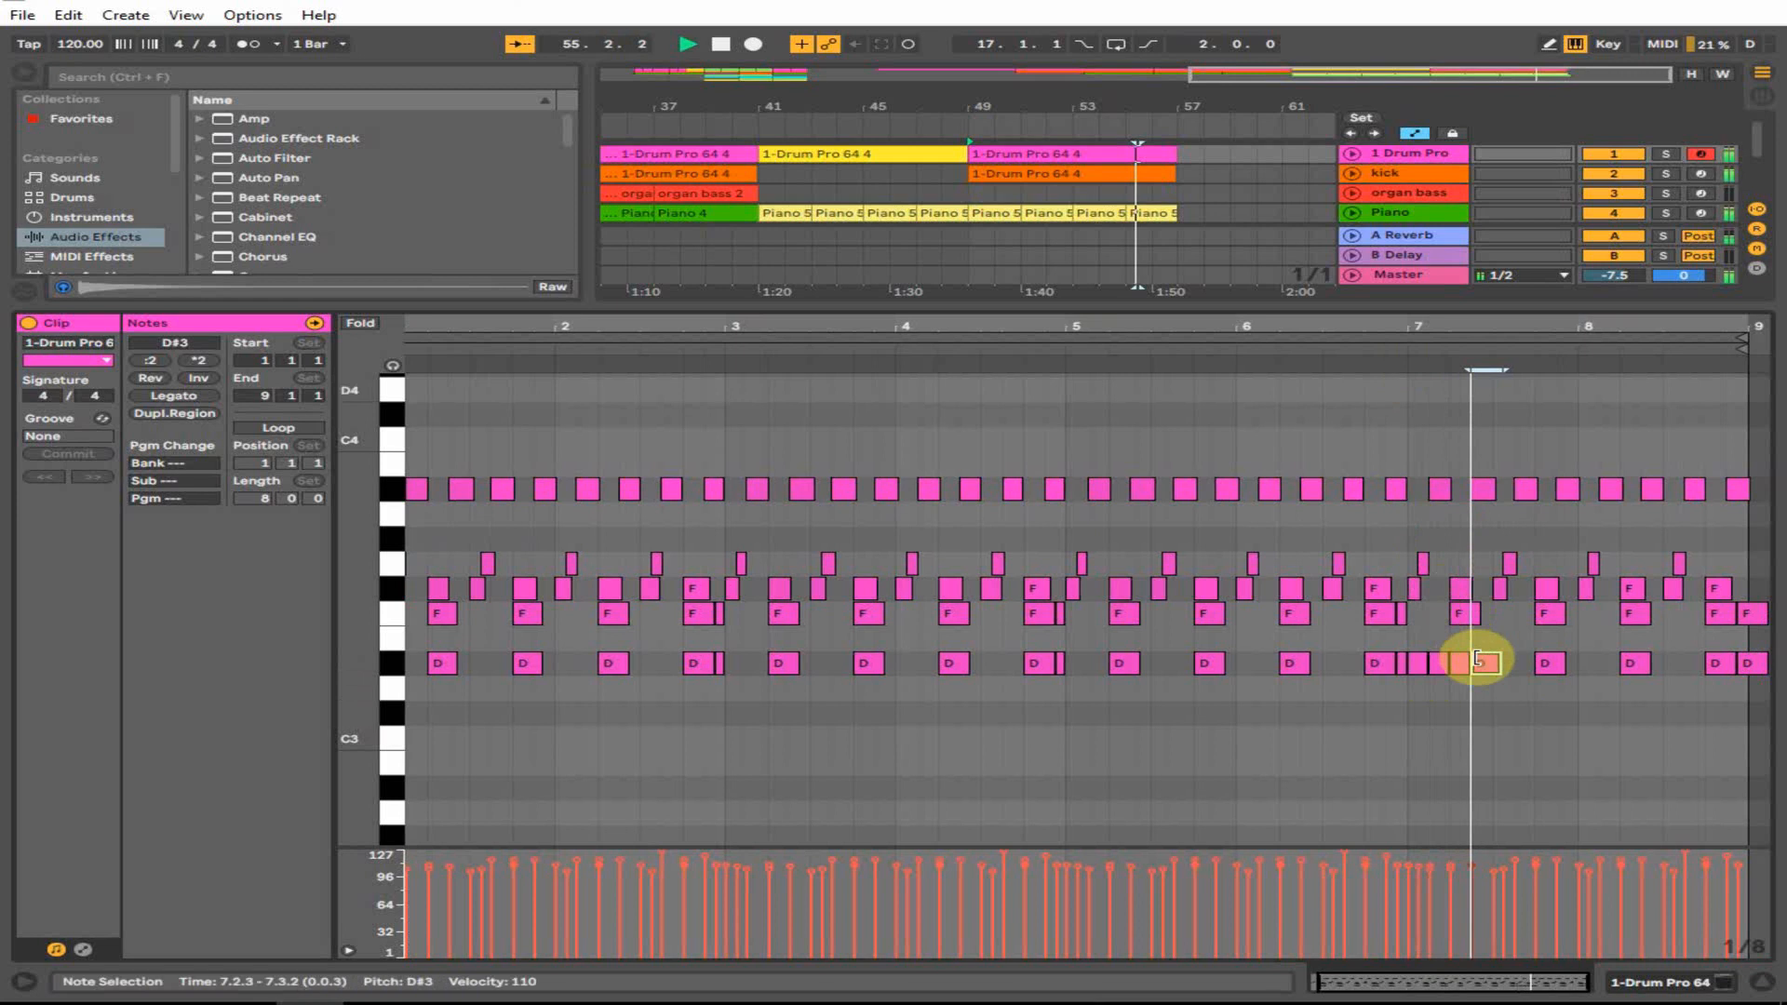
{"action": "key", "text": "space"}
- Delete the unwanted D#3 notes in bar 7 and shorten the last remaining one
{"action": "left_click_drag", "start_coordinate": [1519, 321], "coordinate": [1225, 665]}
{"action": "key", "text": "Delete"}
{"action": "left_click", "coordinate": [1599, 670]}
{"action": "key", "text": "Delete"}
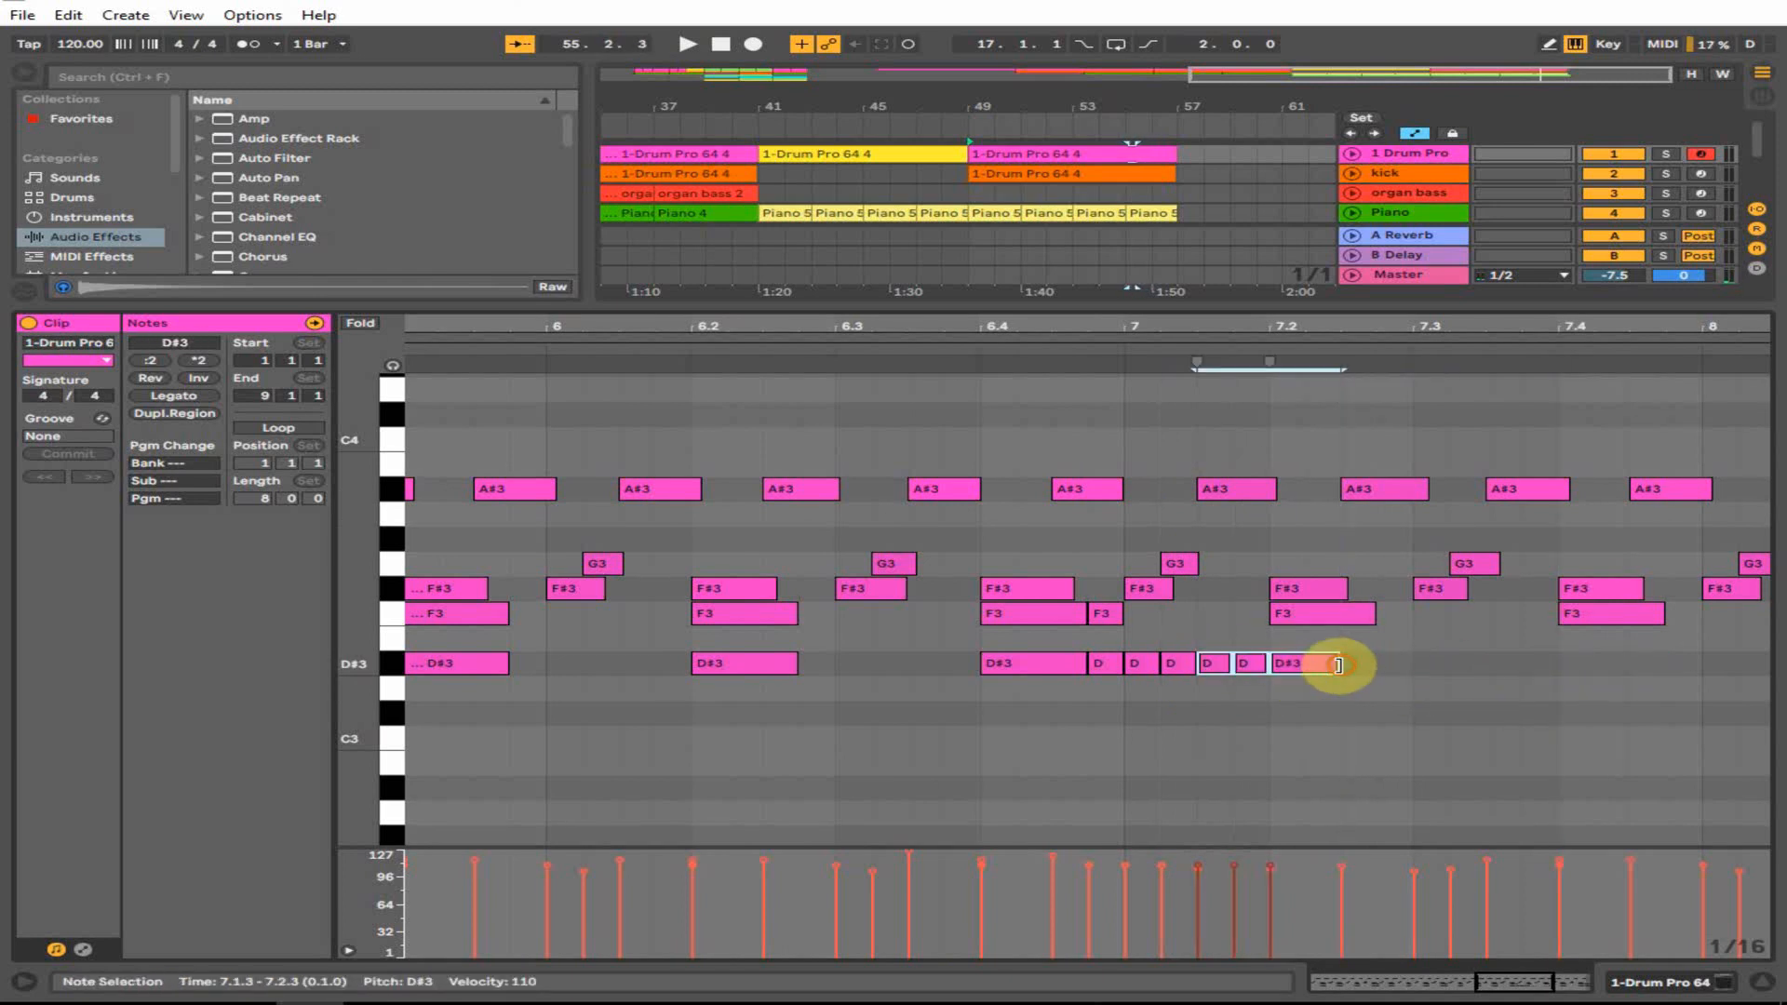
{"action": "left_click", "coordinate": [1430, 682]}
{"action": "mouse_move", "coordinate": [1338, 666]}
{"action": "left_mouse_down"}
{"action": "mouse_move", "coordinate": [1302, 672]}
{"action": "mouse_move", "coordinate": [1326, 670]}
{"action": "left_mouse_up"}
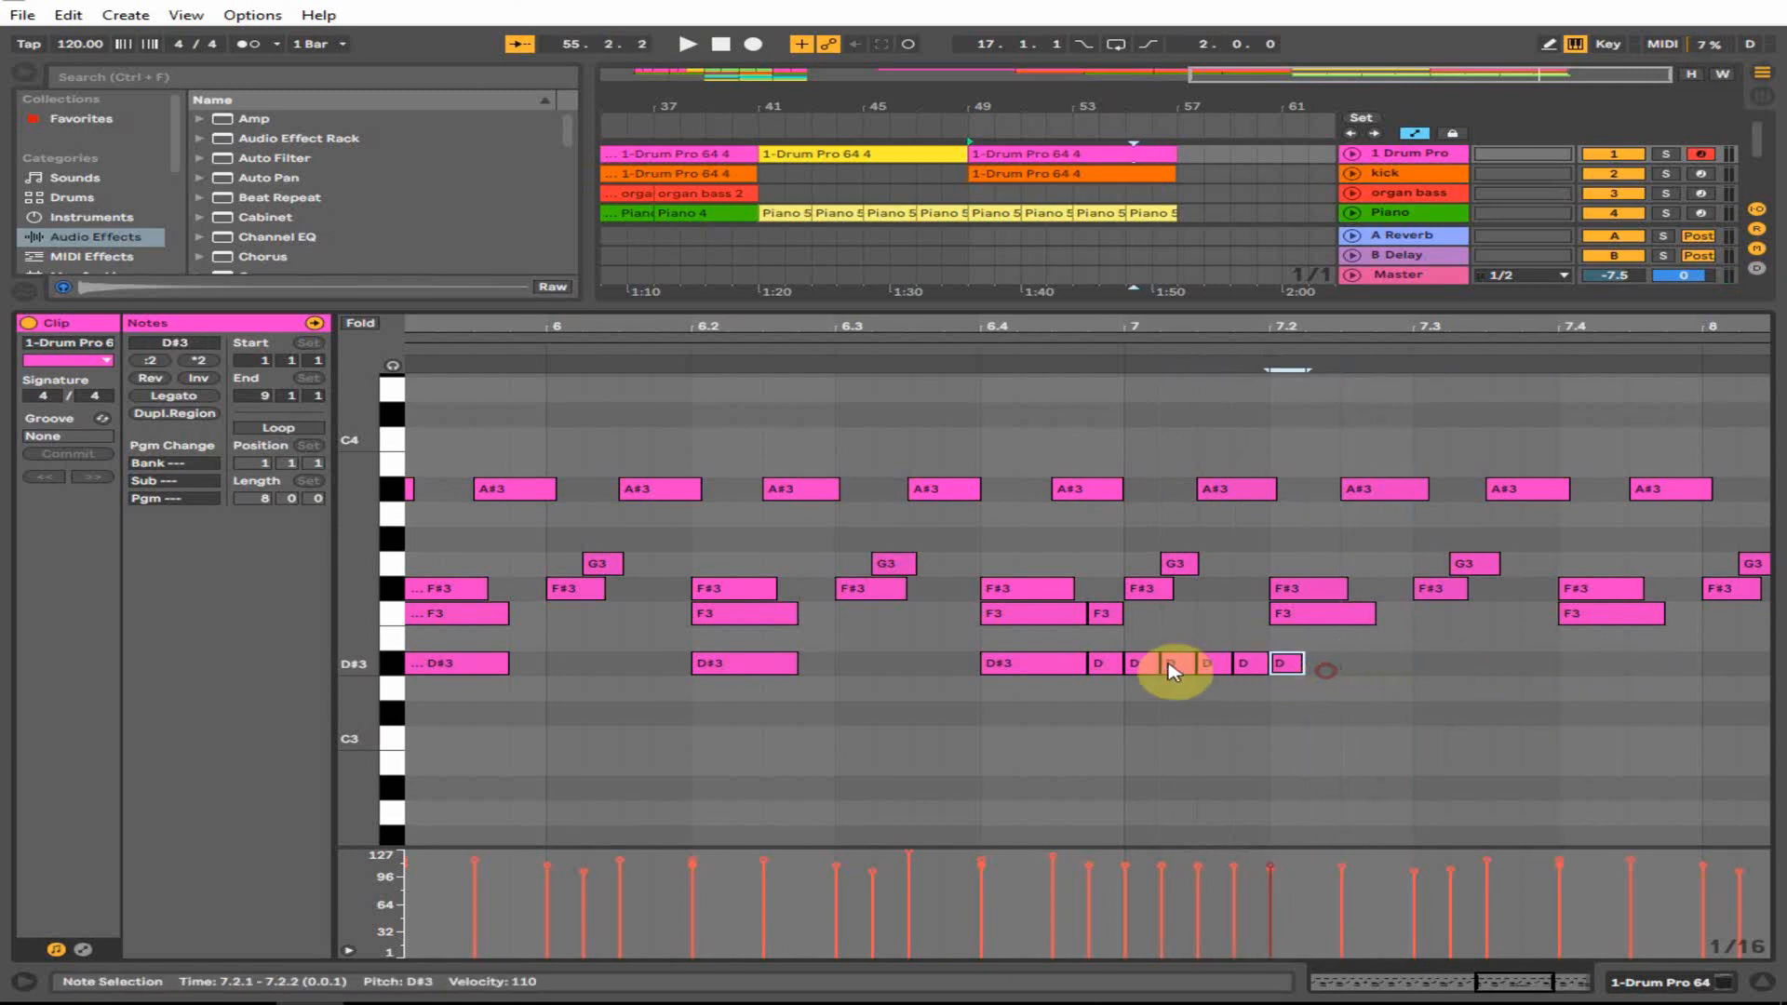
- Copy the five D#3 notes further right, then one beat later, and audition from 7.3.3
{"action": "left_click_drag", "start_coordinate": [1169, 664], "coordinate": [1509, 669]}
{"action": "left_click", "coordinate": [1112, 351]}
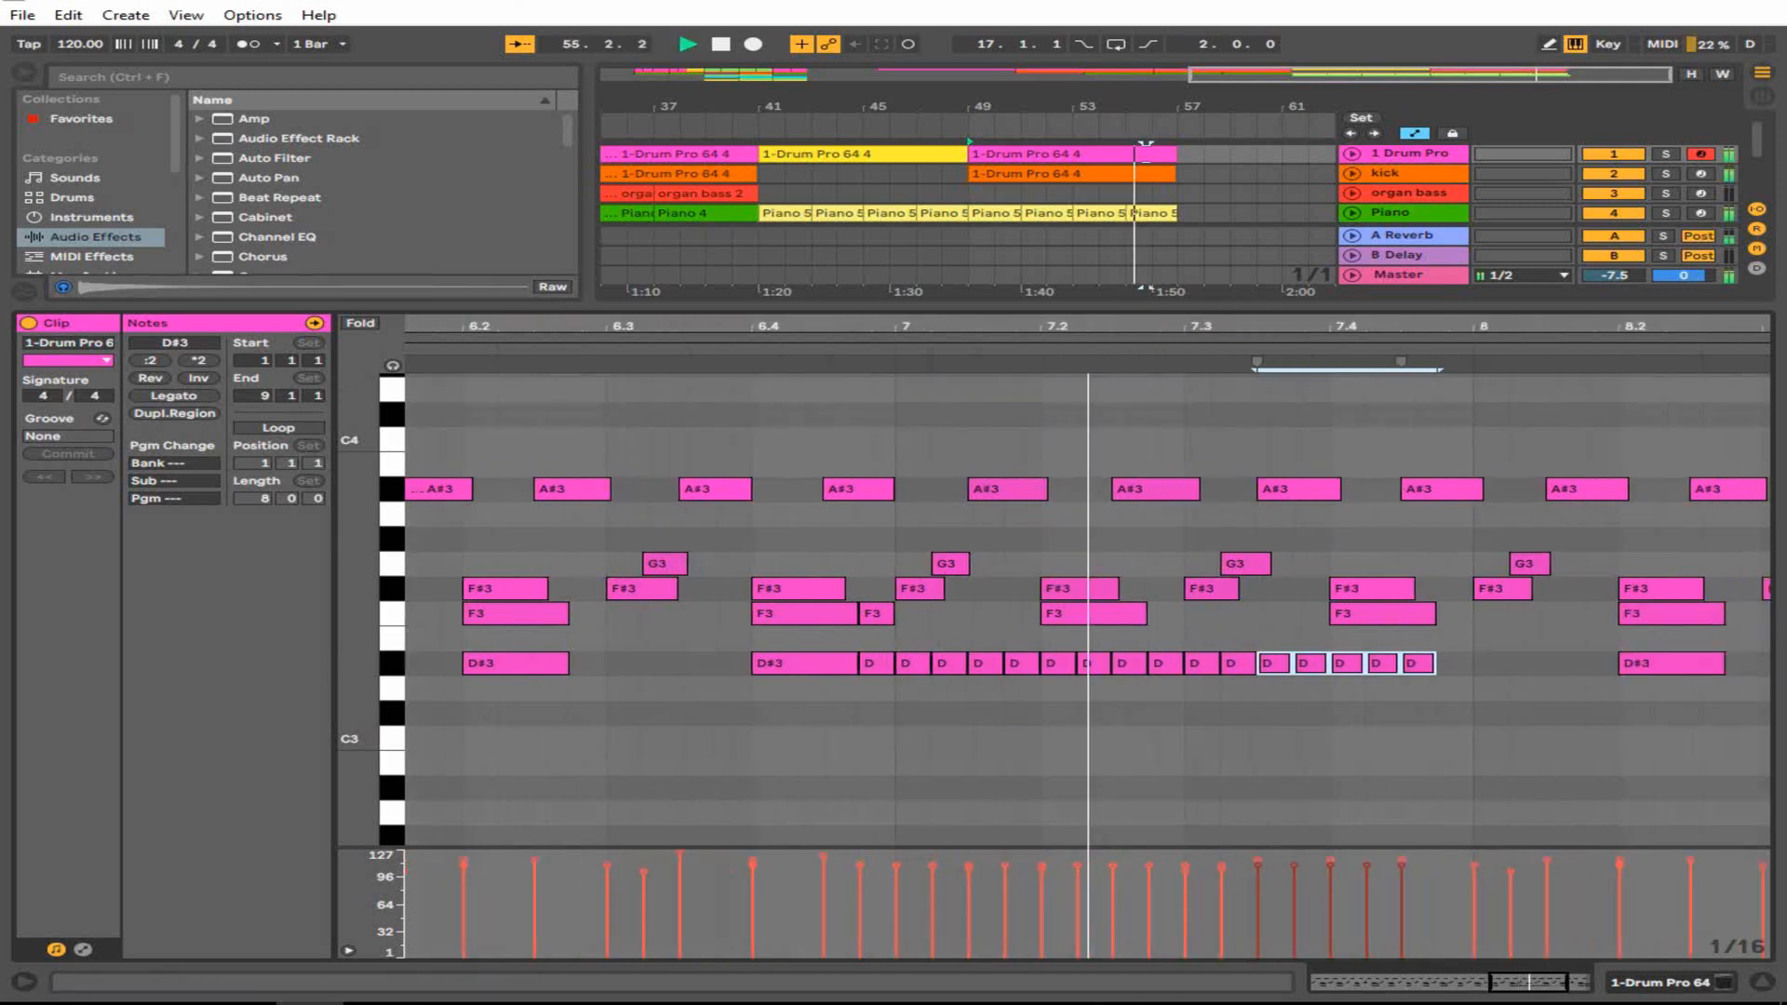
{"action": "double_click", "coordinate": [1519, 324]}
{"action": "key", "text": "space"}
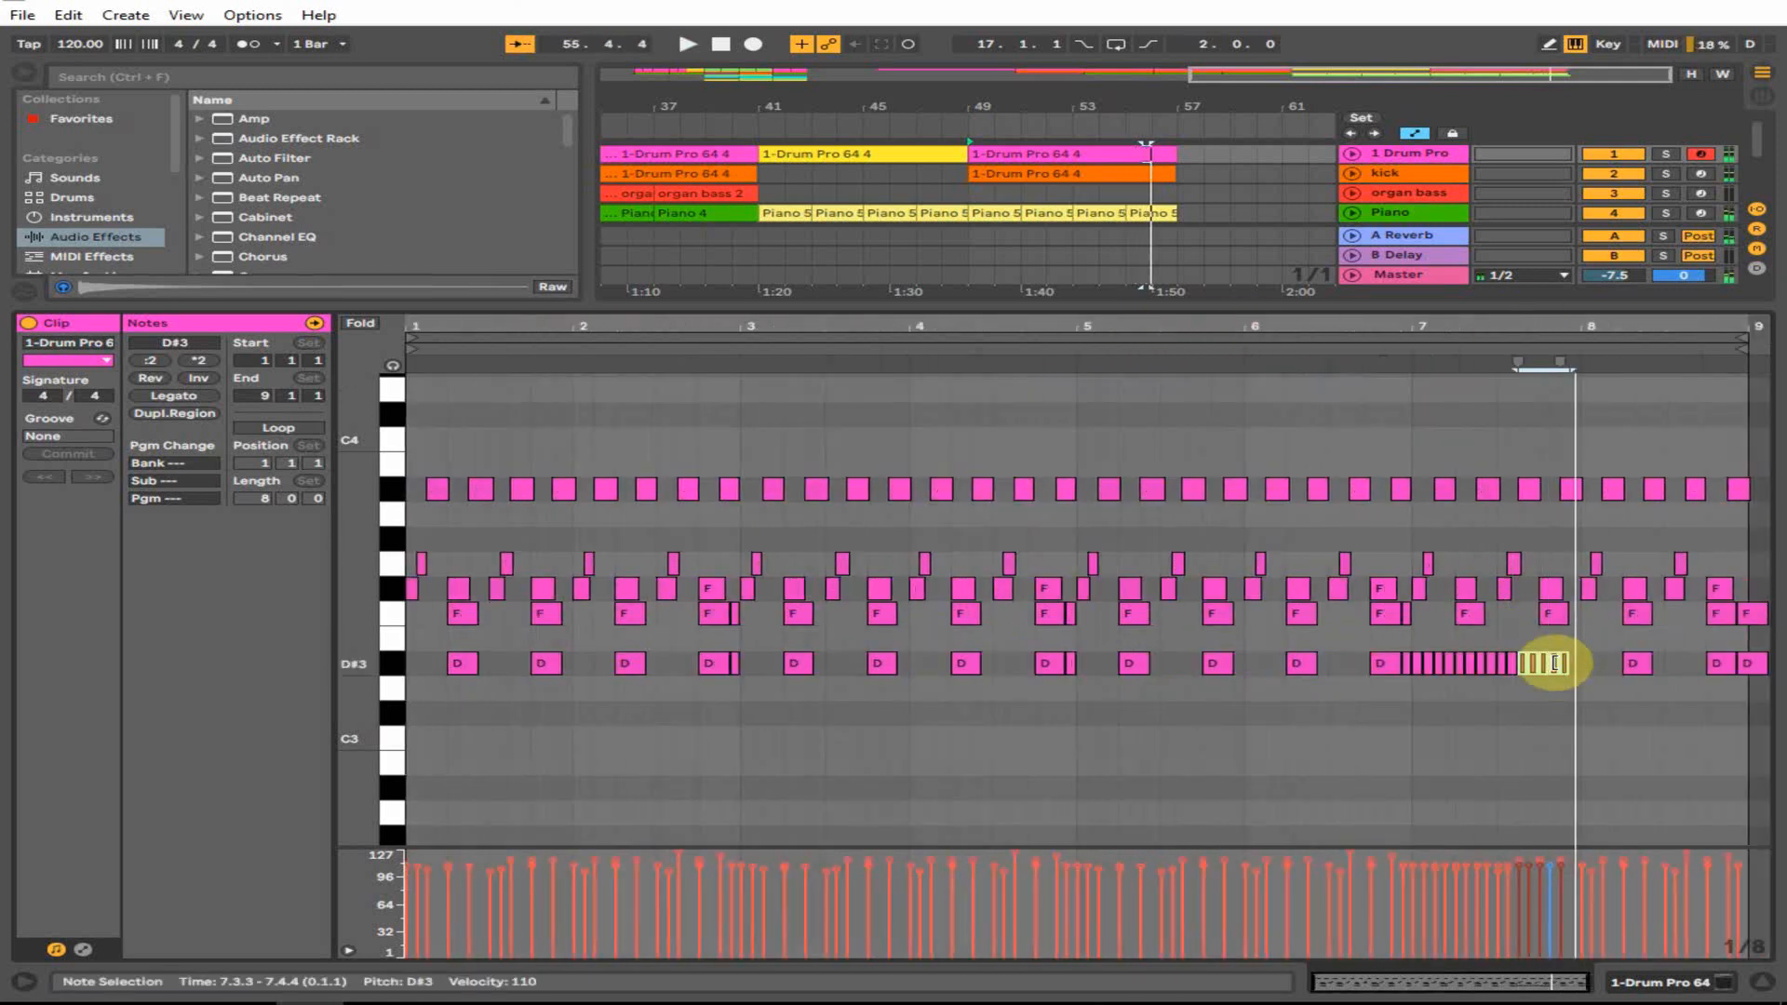
{"action": "left_click_drag", "start_coordinate": [1553, 668], "coordinate": [1649, 676]}
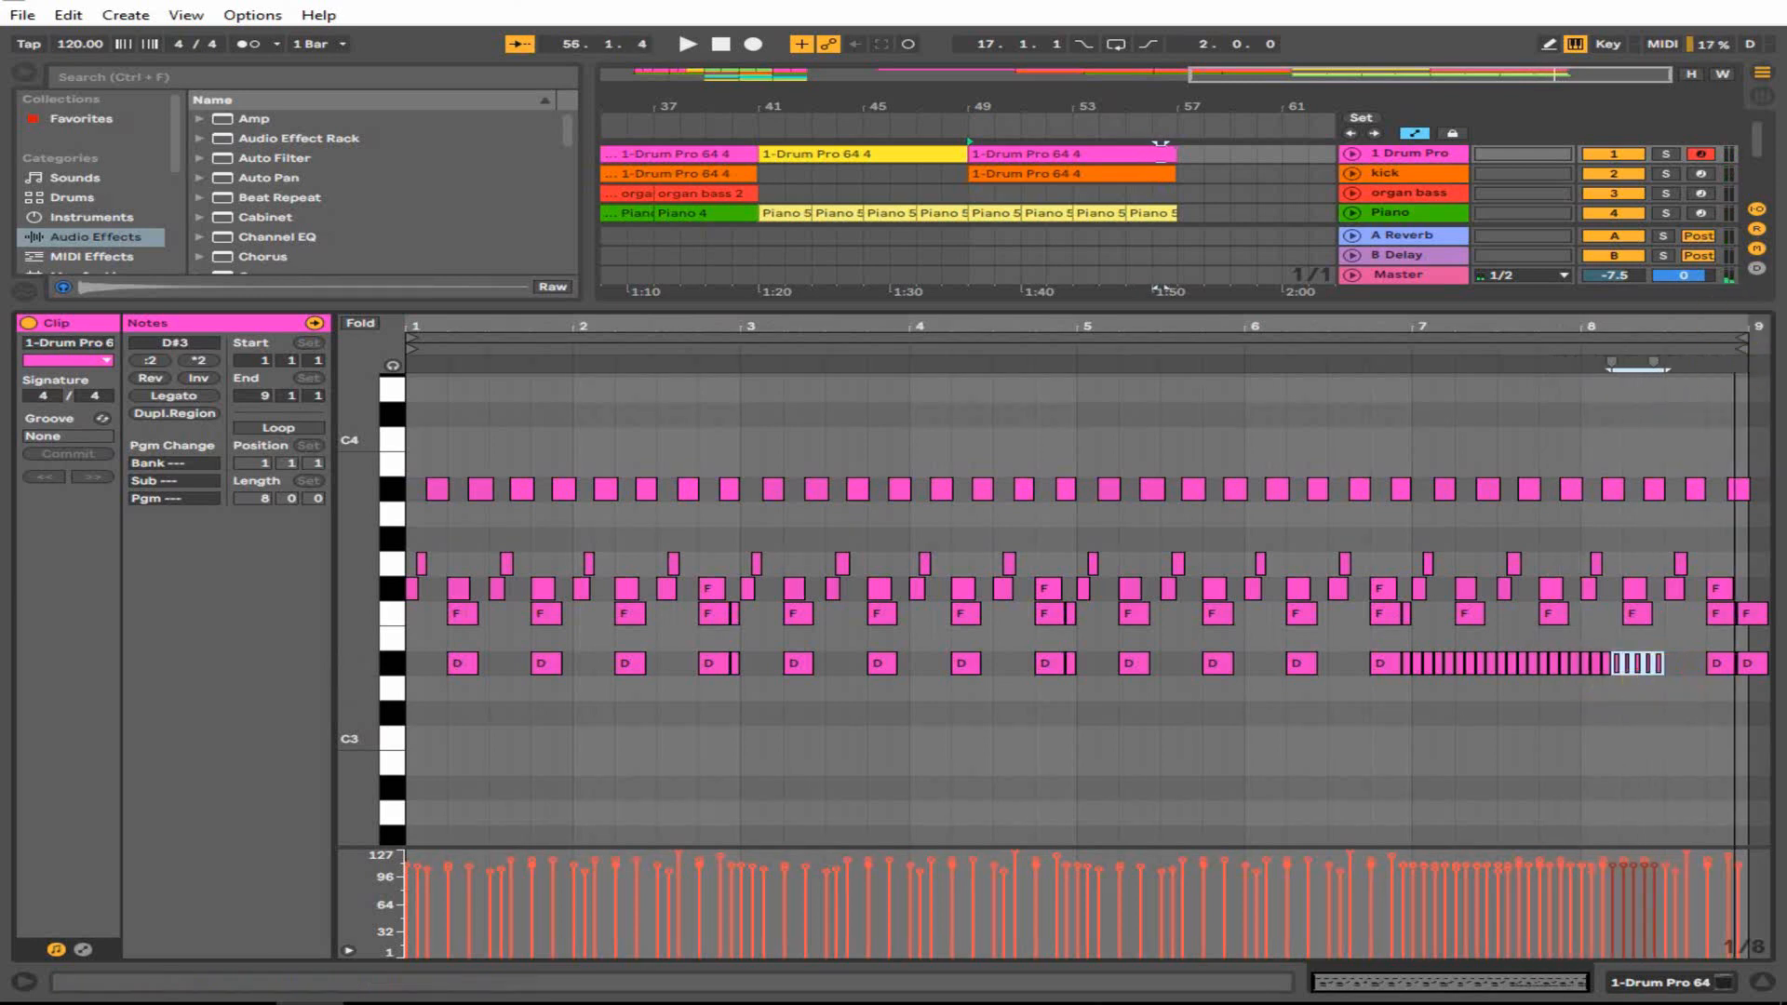
- Copy a D#3 note to 8.3.1 and shift the last two D#3 notes one step later
{"action": "left_click_drag", "start_coordinate": [1731, 325], "coordinate": [1289, 739]}
{"action": "left_click_drag", "start_coordinate": [1323, 668], "coordinate": [1667, 671]}
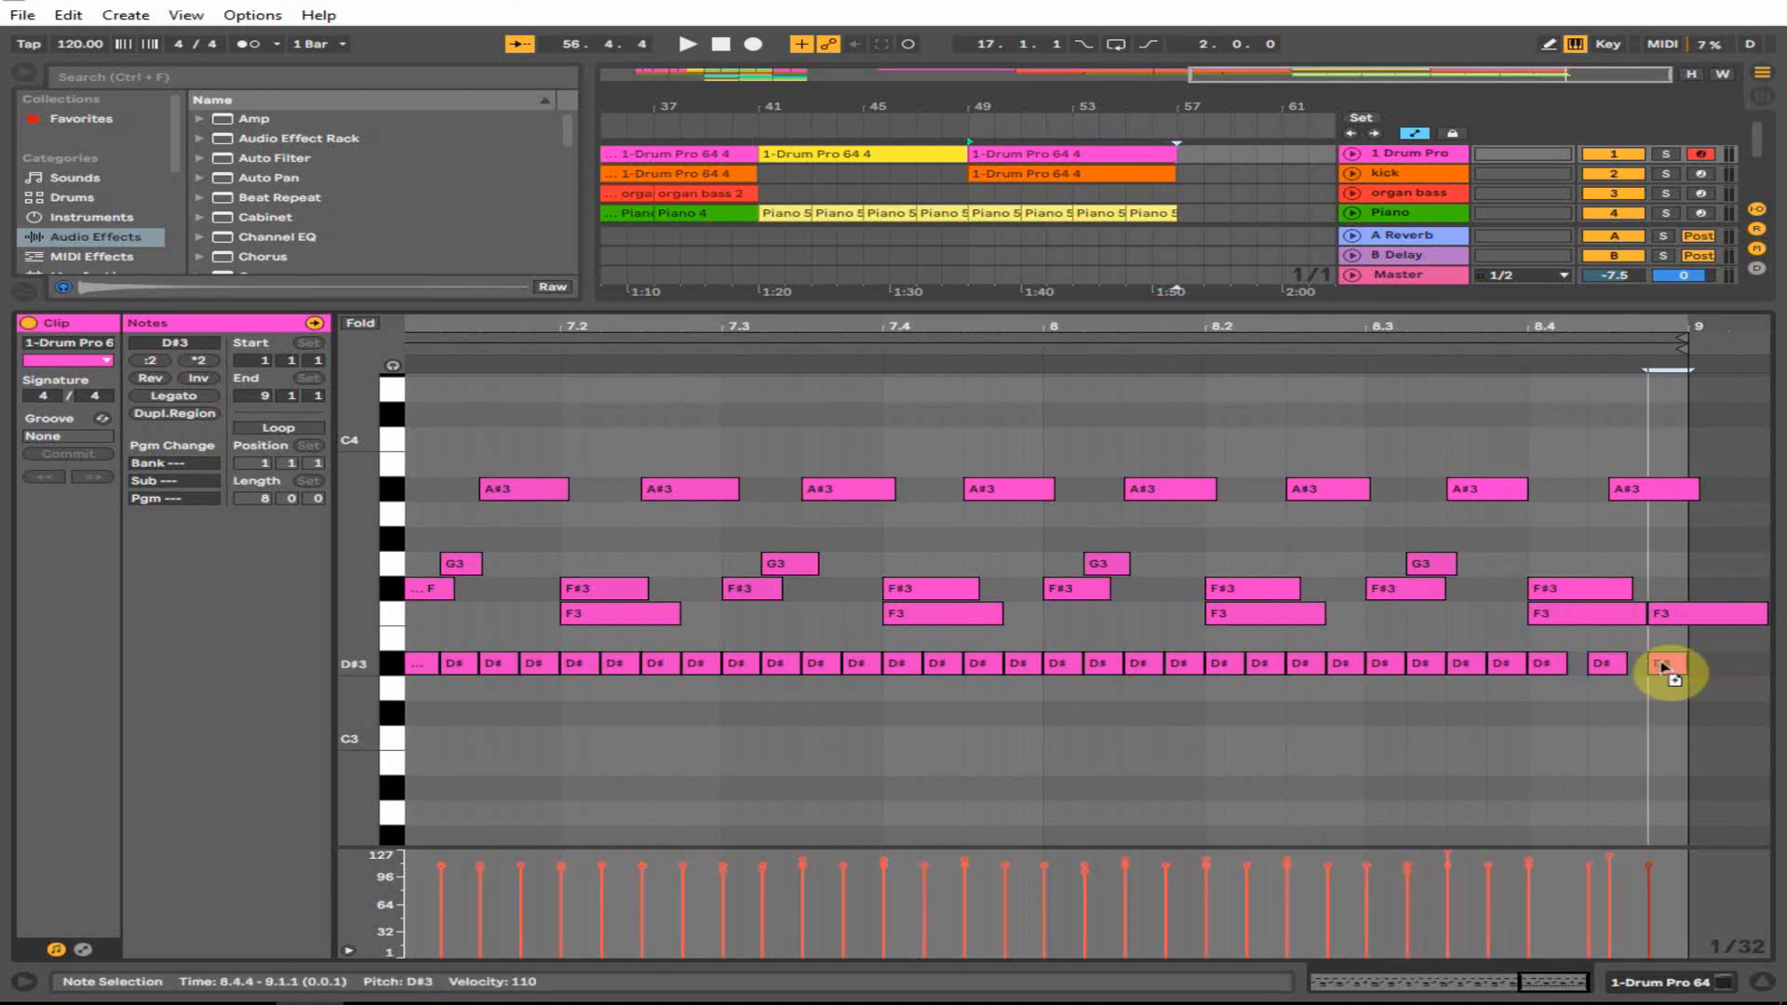
{"action": "left_click", "coordinate": [1196, 362]}
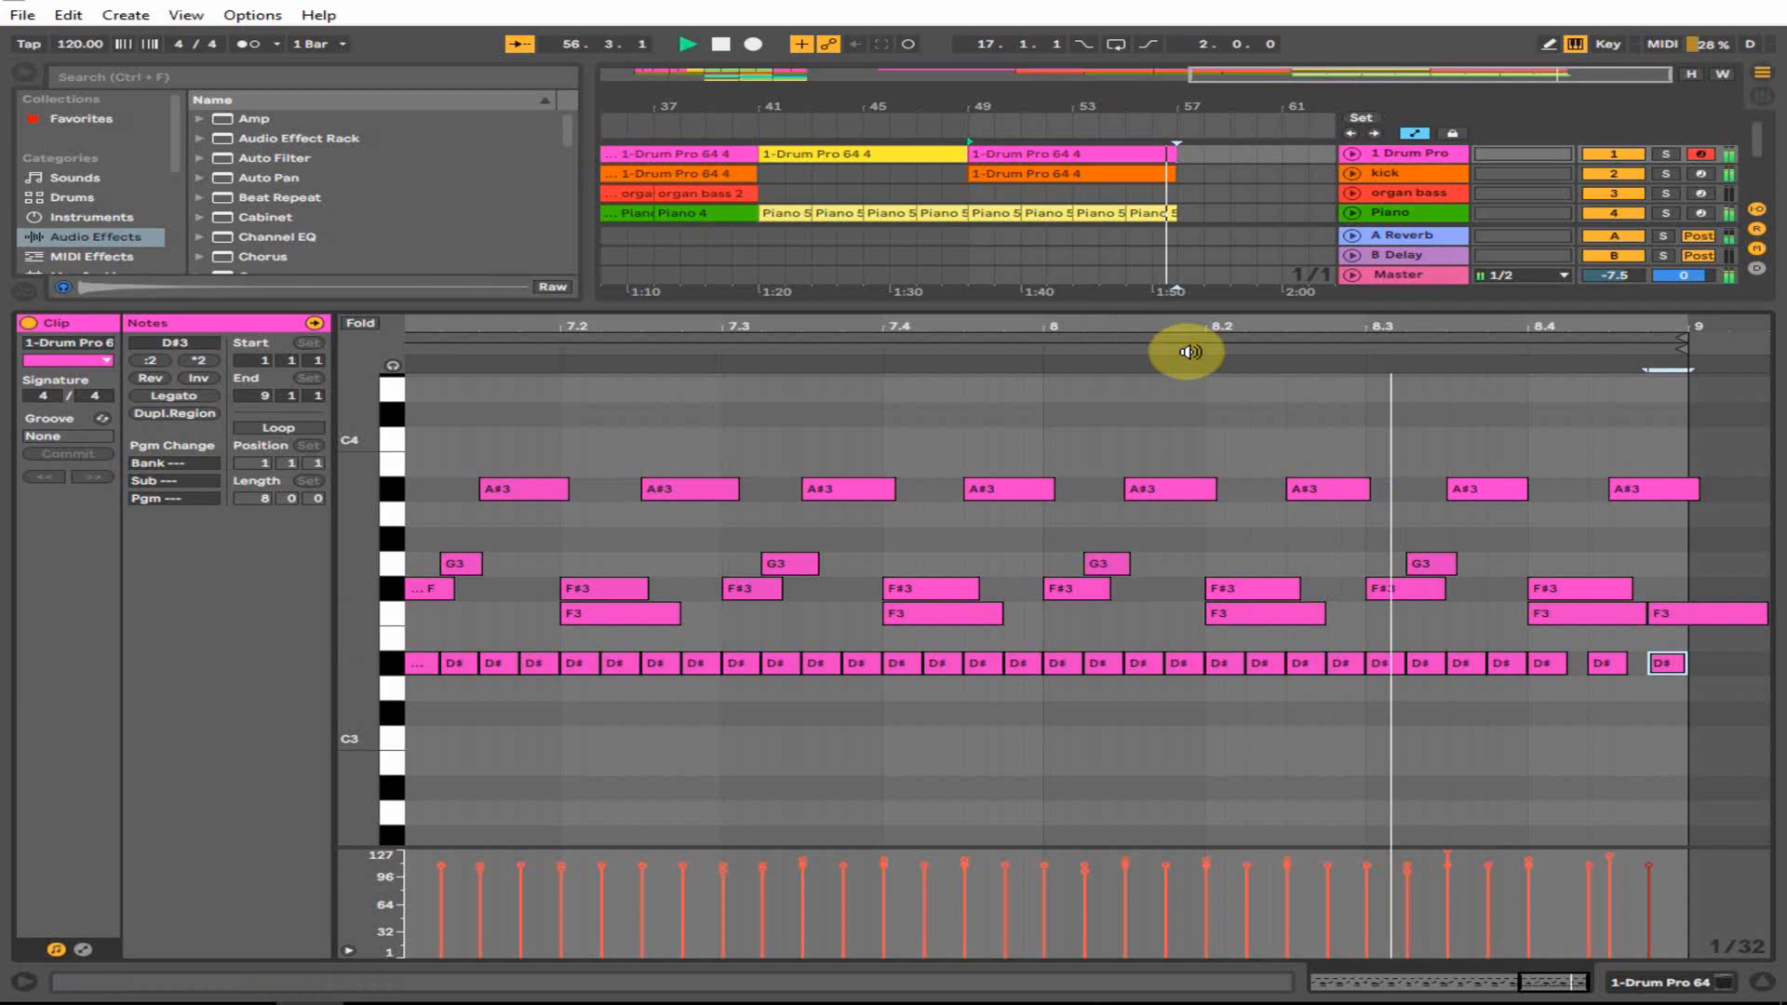
{"action": "key", "text": "space"}
{"action": "left_click_drag", "start_coordinate": [1599, 668], "coordinate": [1689, 672]}
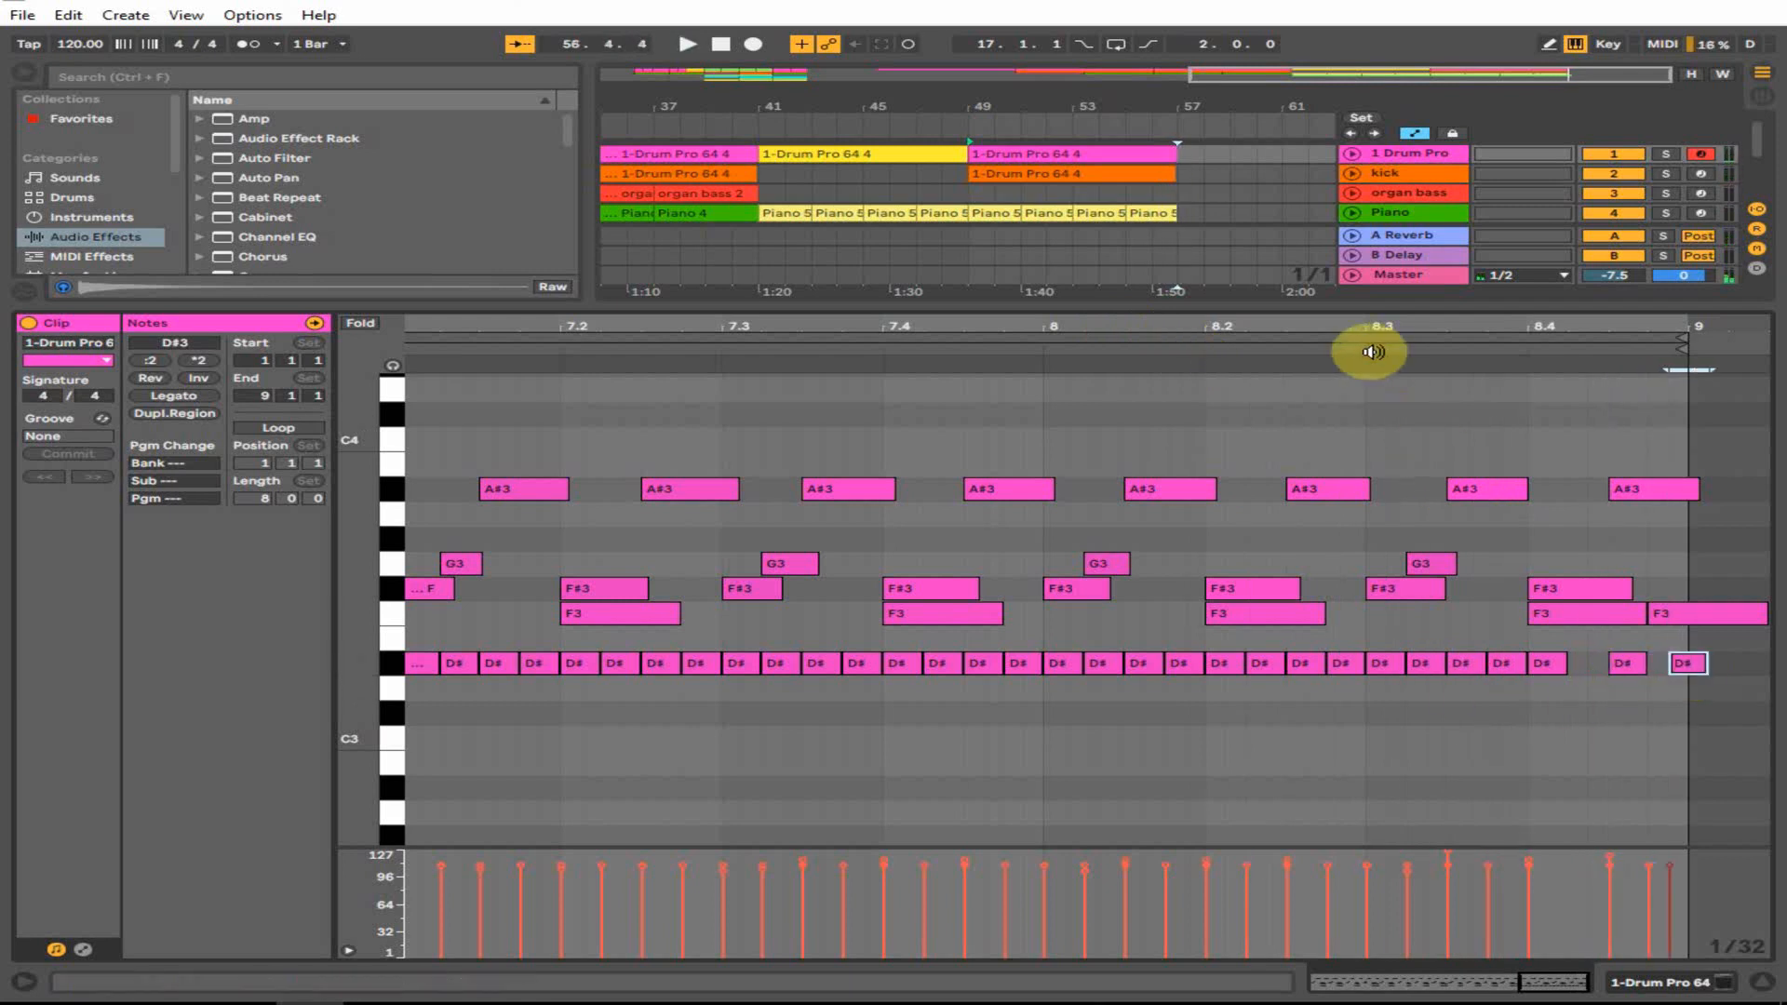
{"action": "key", "text": "space"}
- Replace the last D#3 note with a hit at 8.4.4, audition the fill, and return to the arrangement
{"action": "left_click", "coordinate": [1690, 665]}
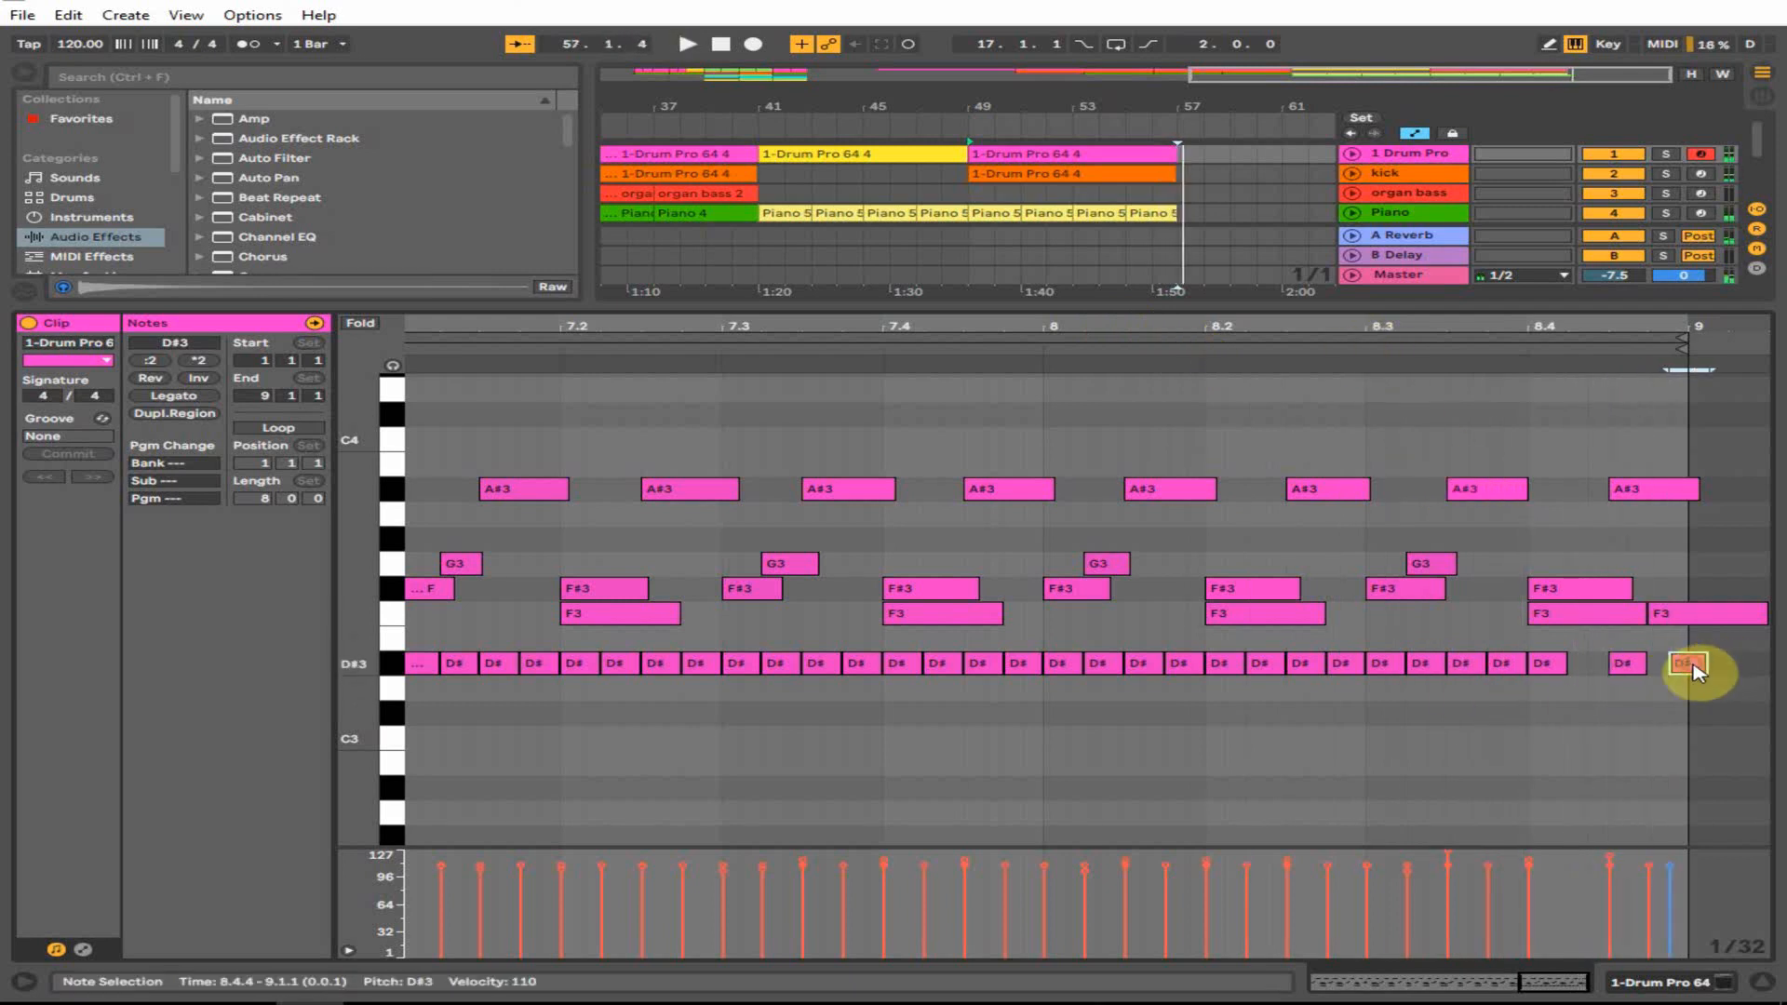
{"action": "key", "text": "Delete"}
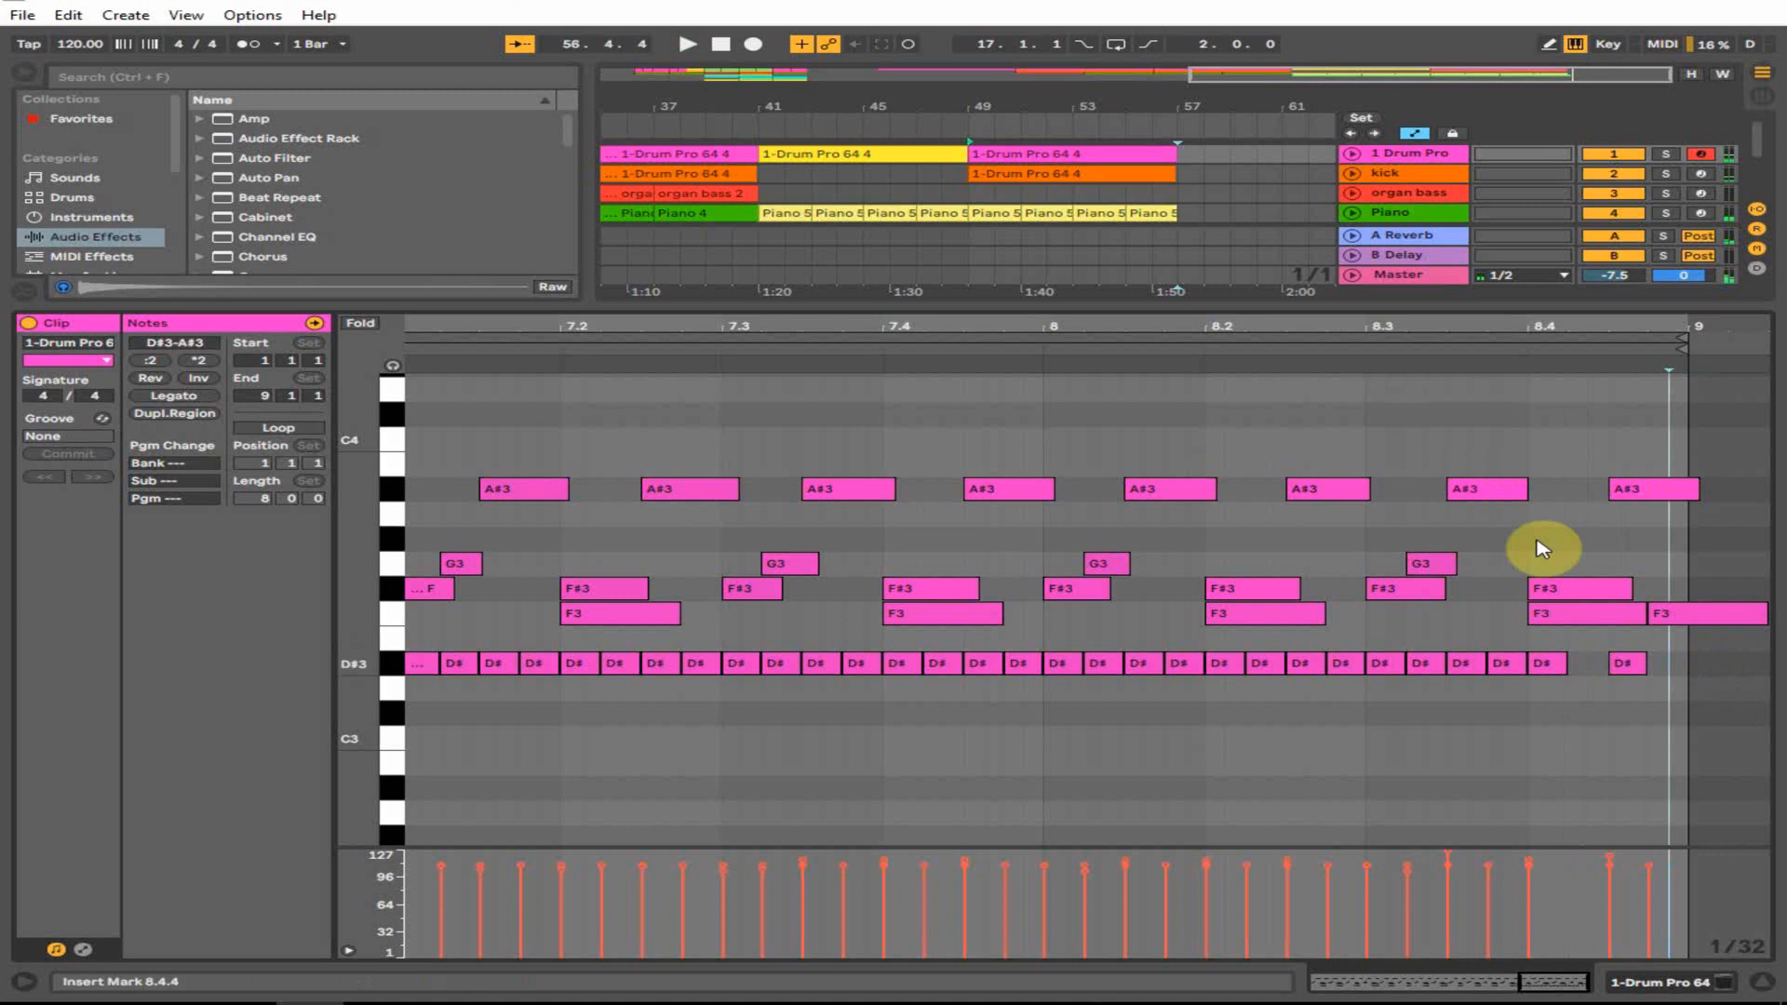
{"action": "left_click", "coordinate": [1040, 350]}
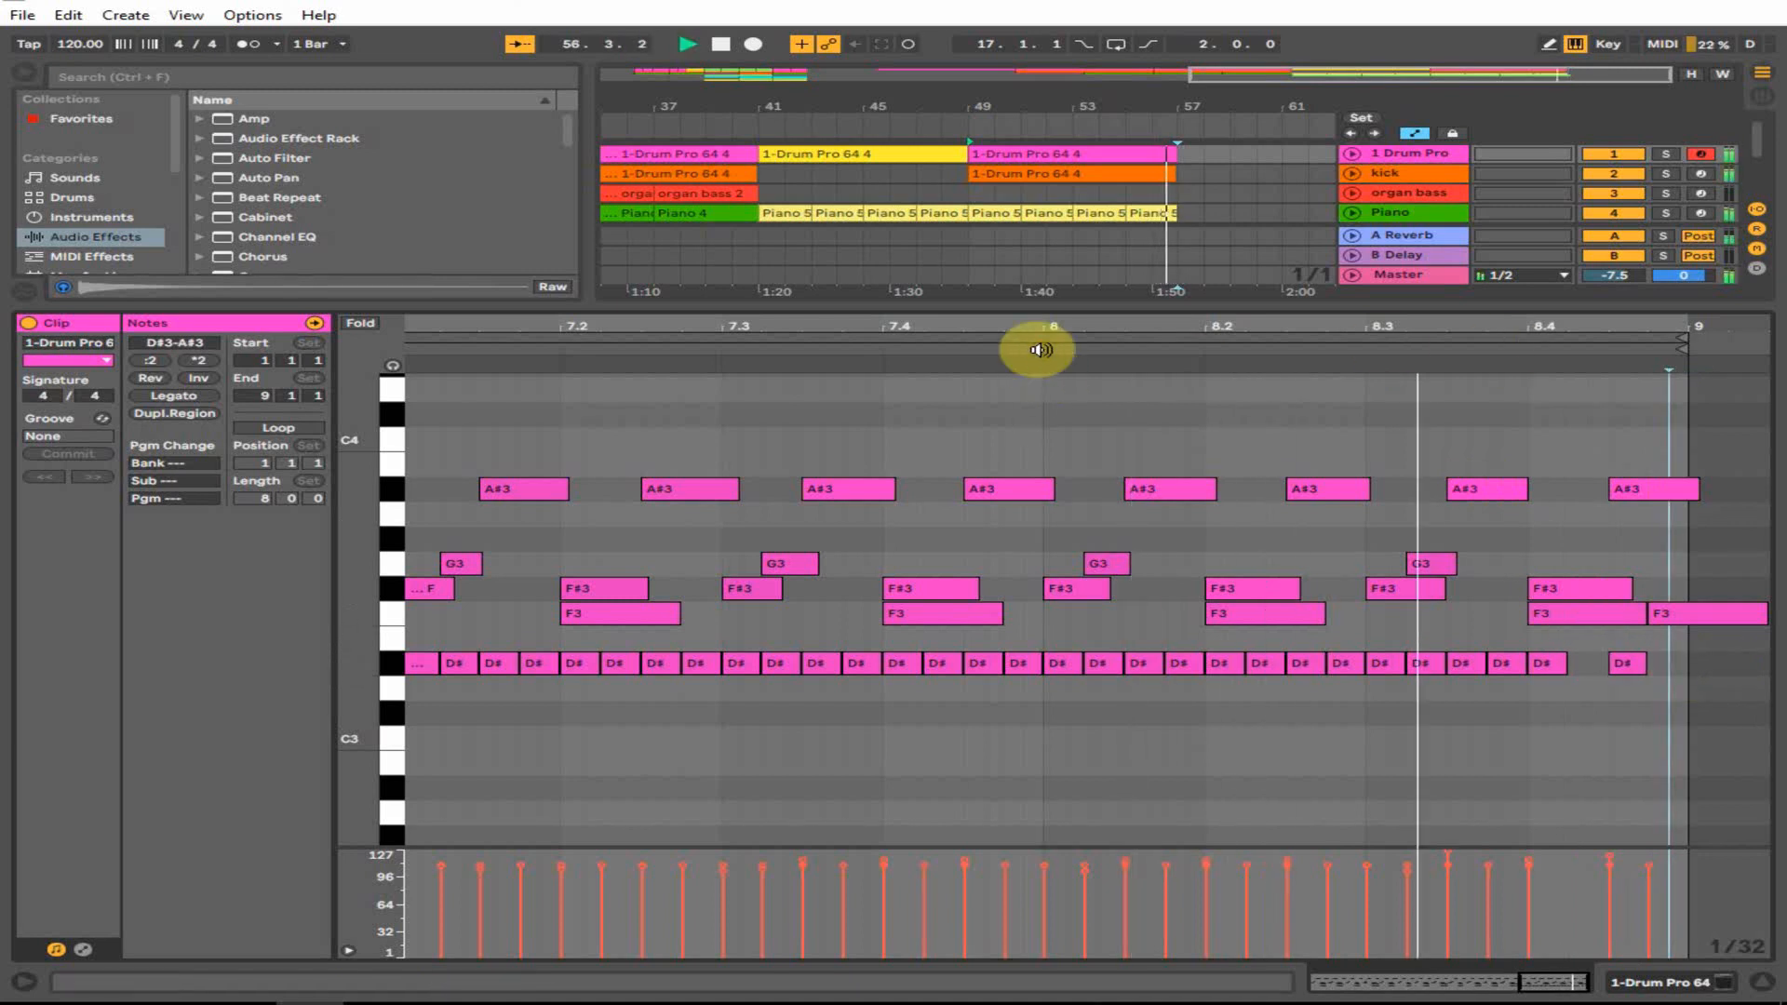
{"action": "key", "text": "space"}
{"action": "double_click", "coordinate": [1666, 662]}
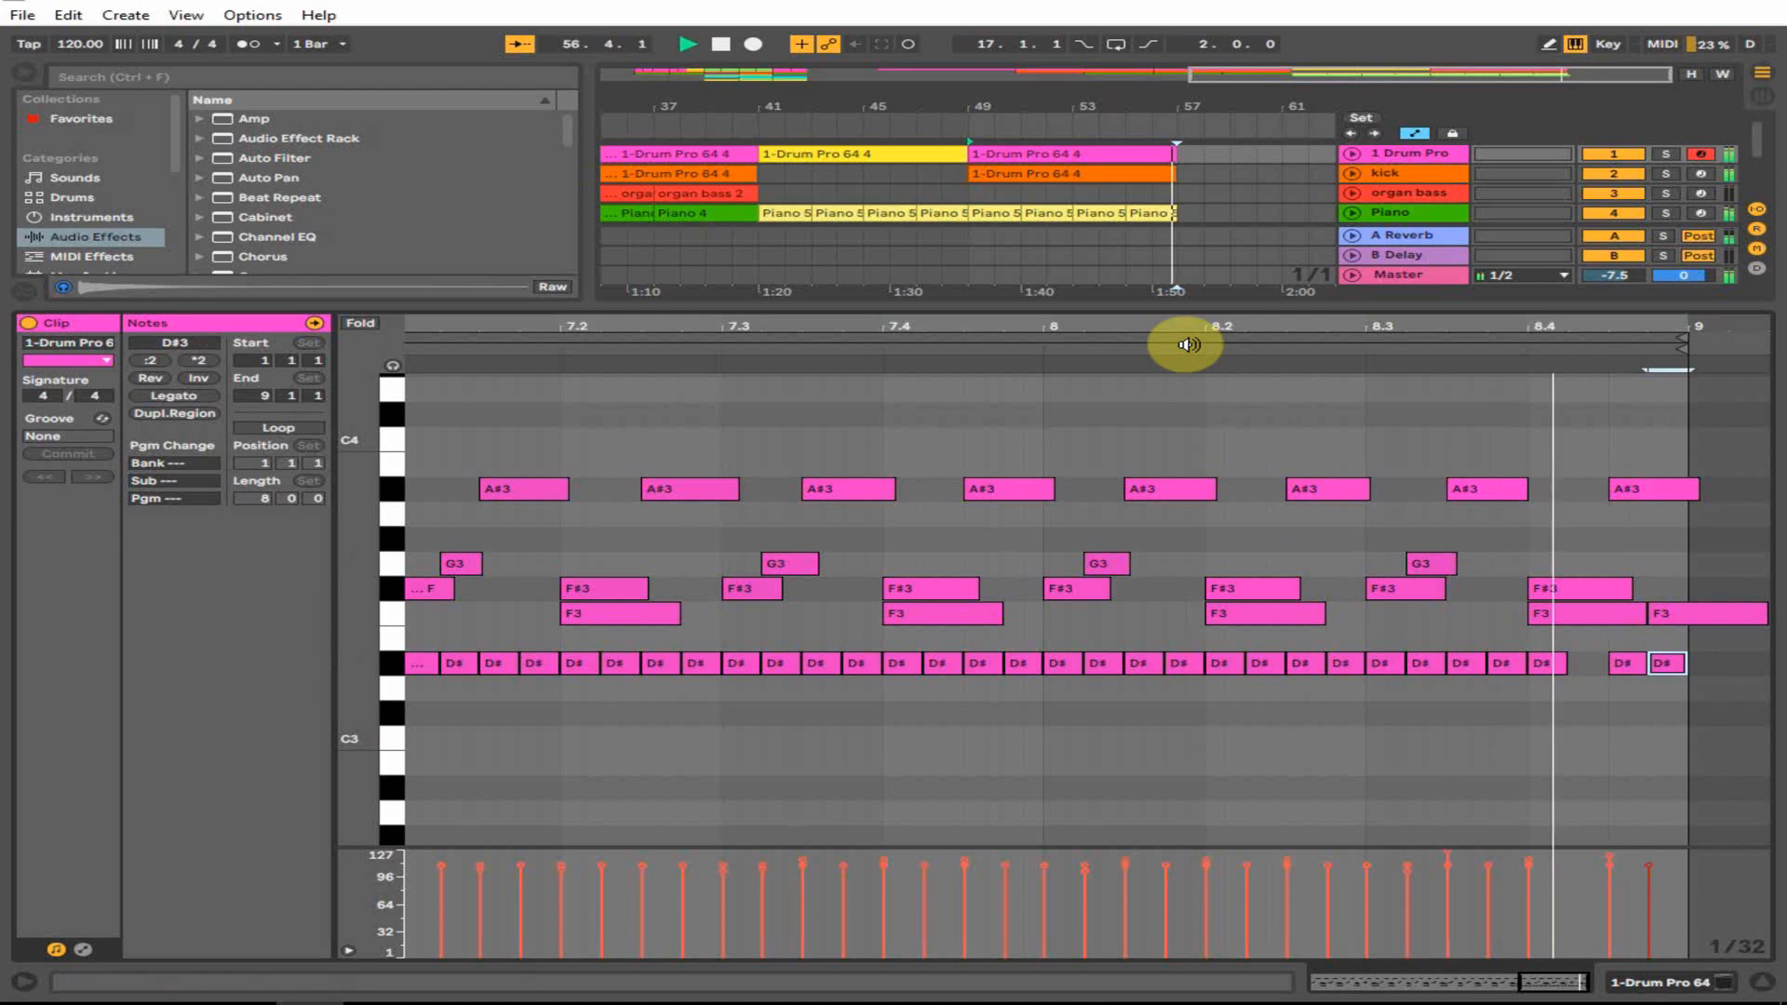
{"action": "left_click", "coordinate": [1760, 982]}
{"action": "left_click", "coordinate": [1151, 204]}
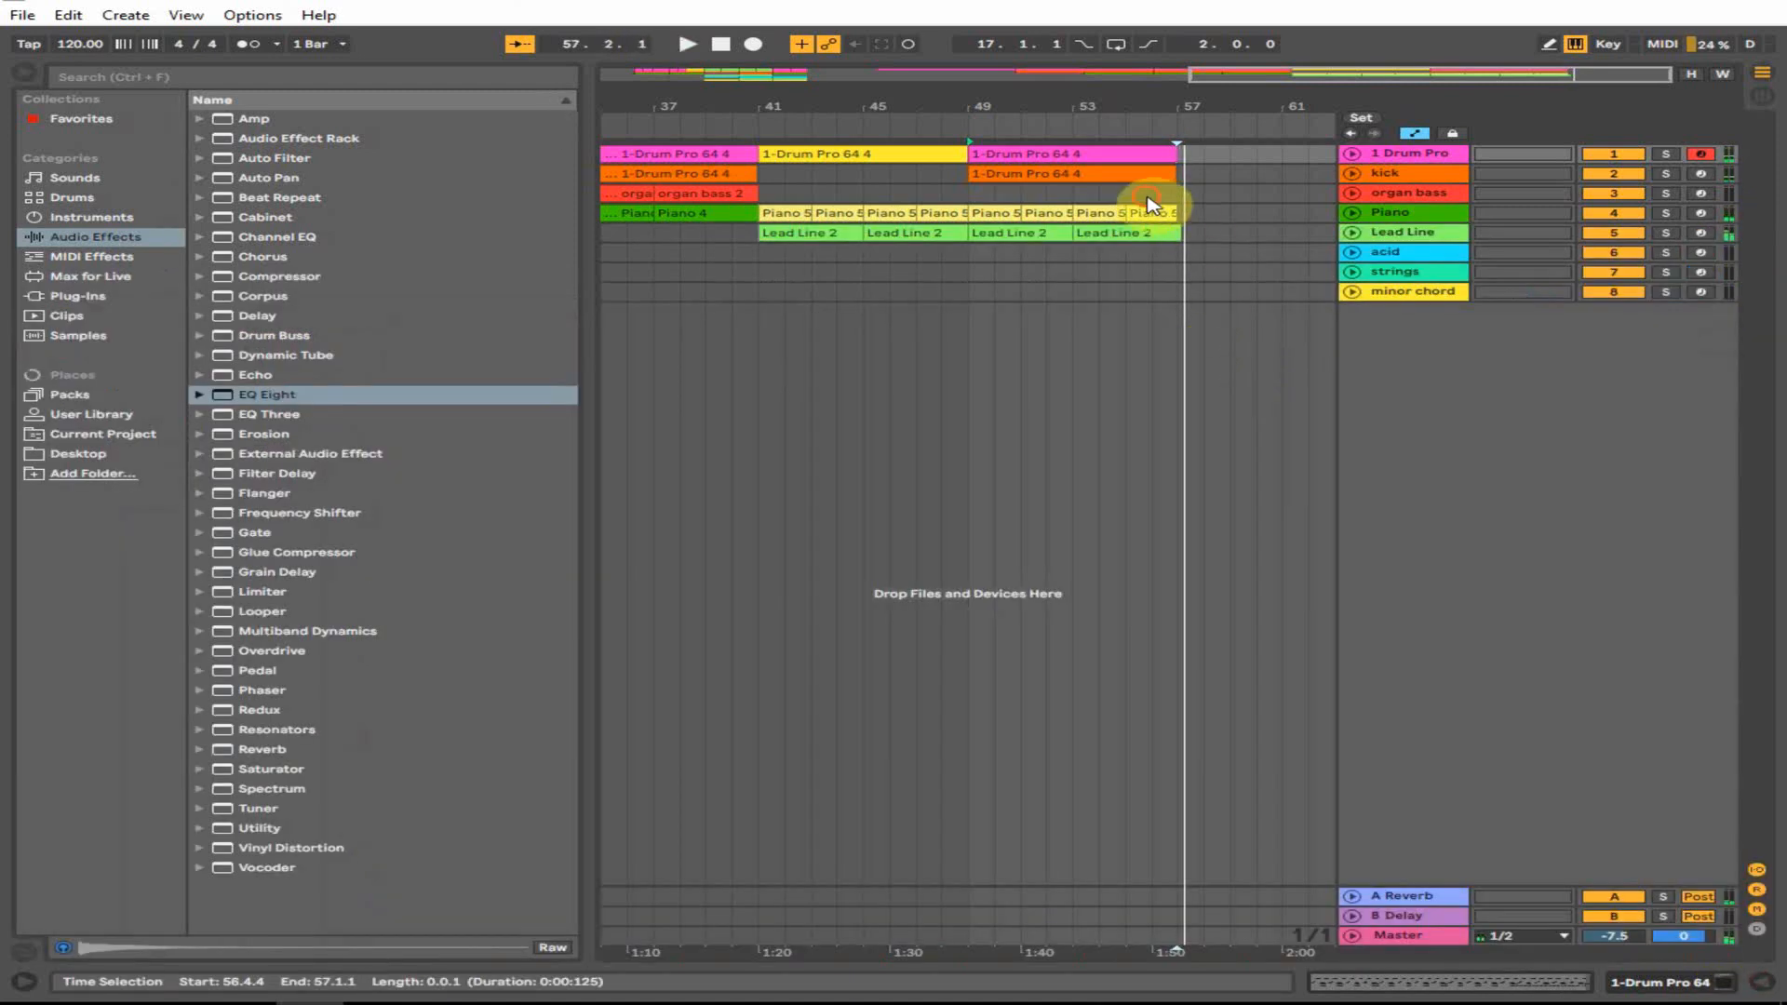
- Copy the kick clip so the kick part extends to bar 57
{"action": "left_click_drag", "start_coordinate": [1058, 115], "coordinate": [1209, 119]}
{"action": "left_click_drag", "start_coordinate": [1023, 174], "coordinate": [1301, 171]}
{"action": "left_click_drag", "start_coordinate": [965, 91], "coordinate": [917, 75]}
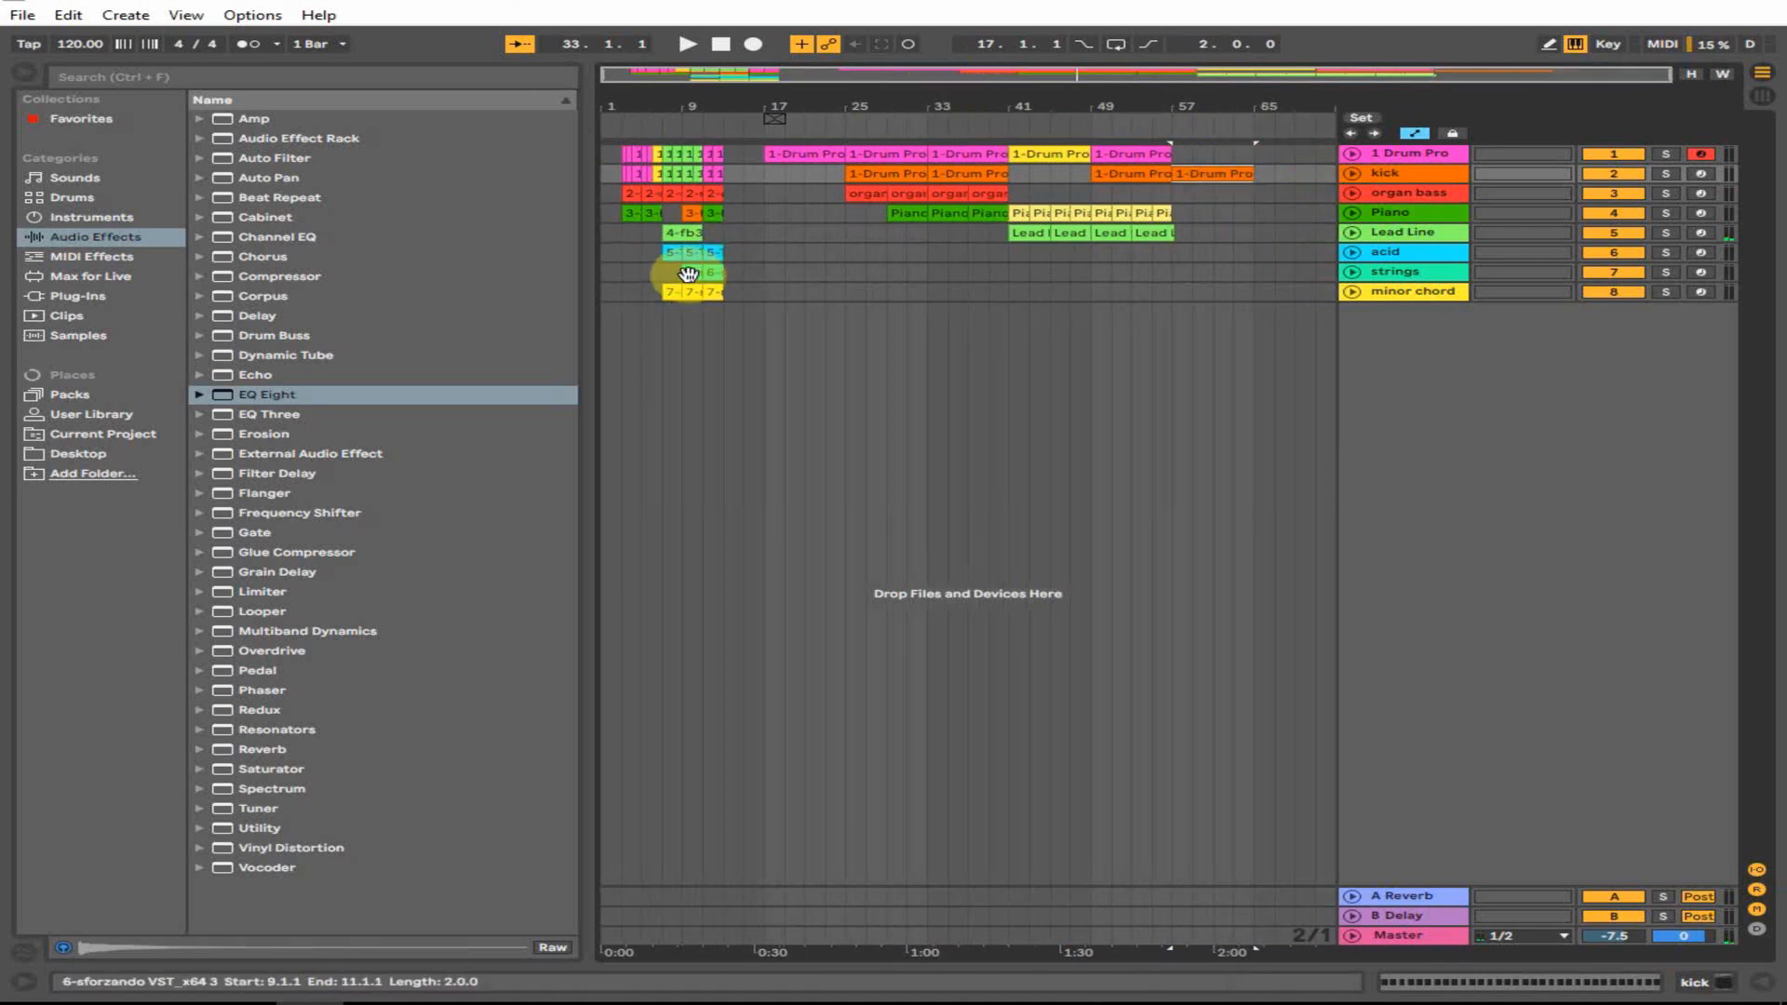
- Copy the acid clip to bar 57, arm the acid track and show its devices
{"action": "left_click", "coordinate": [673, 253]}
{"action": "left_click_drag", "start_coordinate": [689, 271], "coordinate": [1179, 249]}
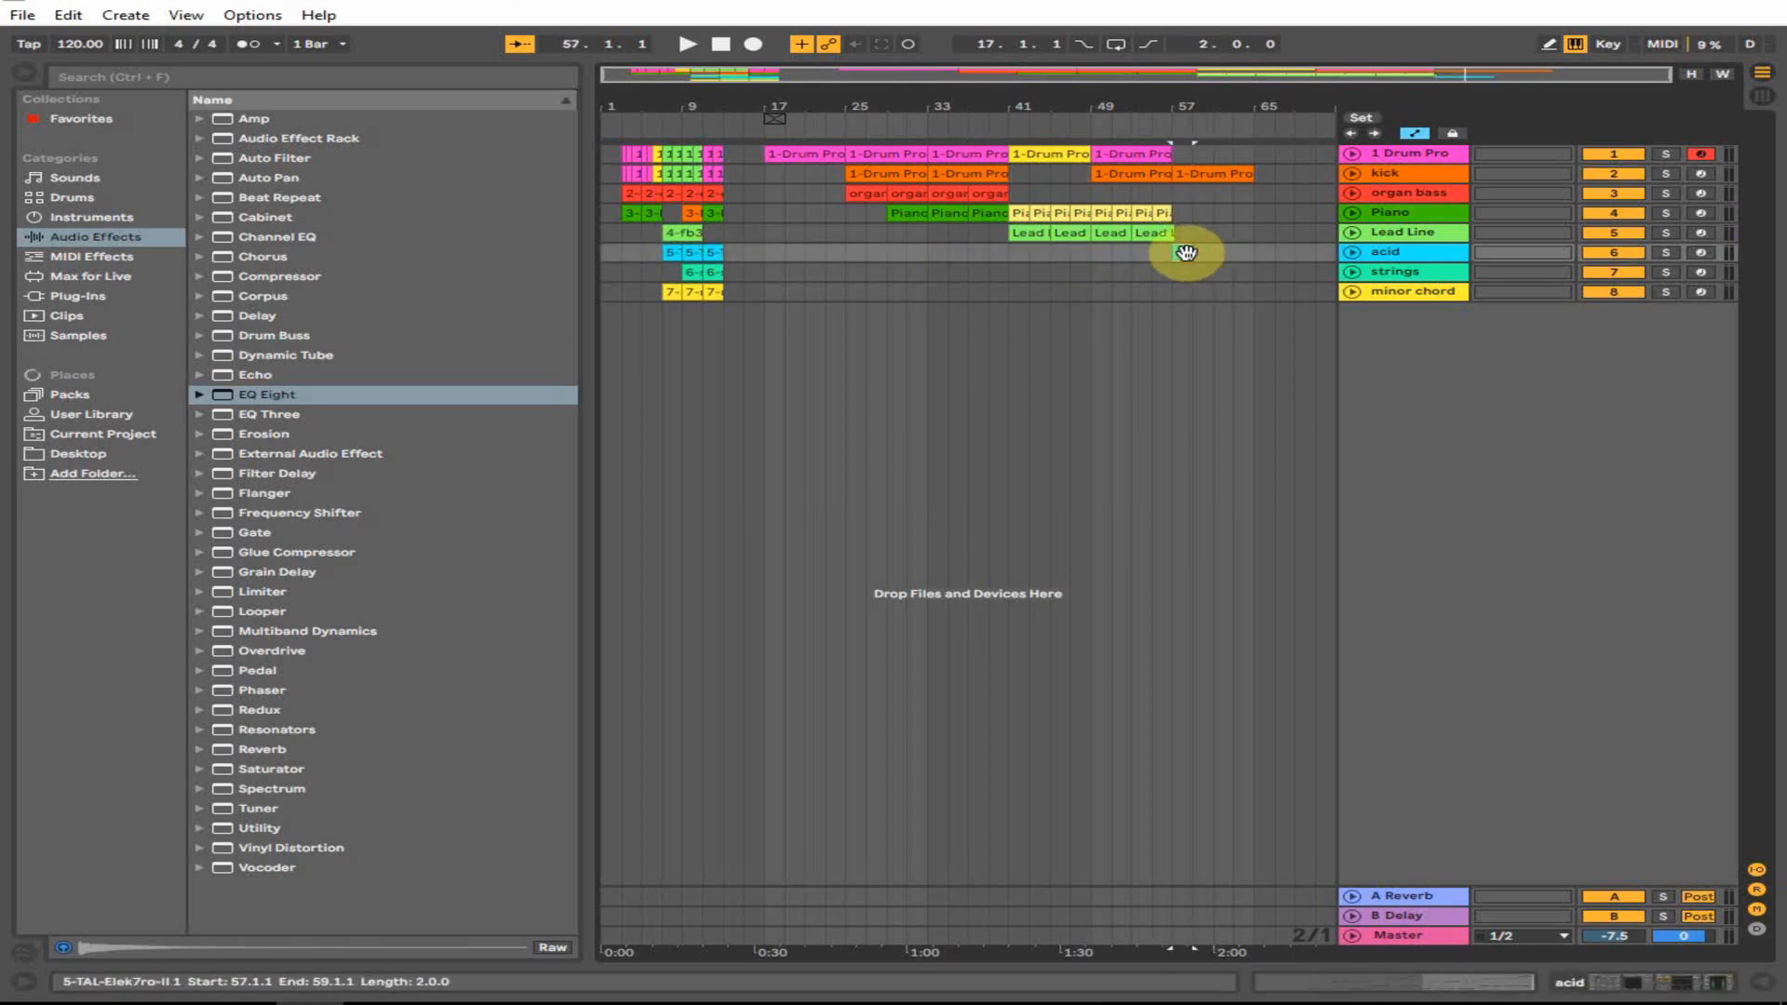
{"action": "double_click", "coordinate": [1186, 252]}
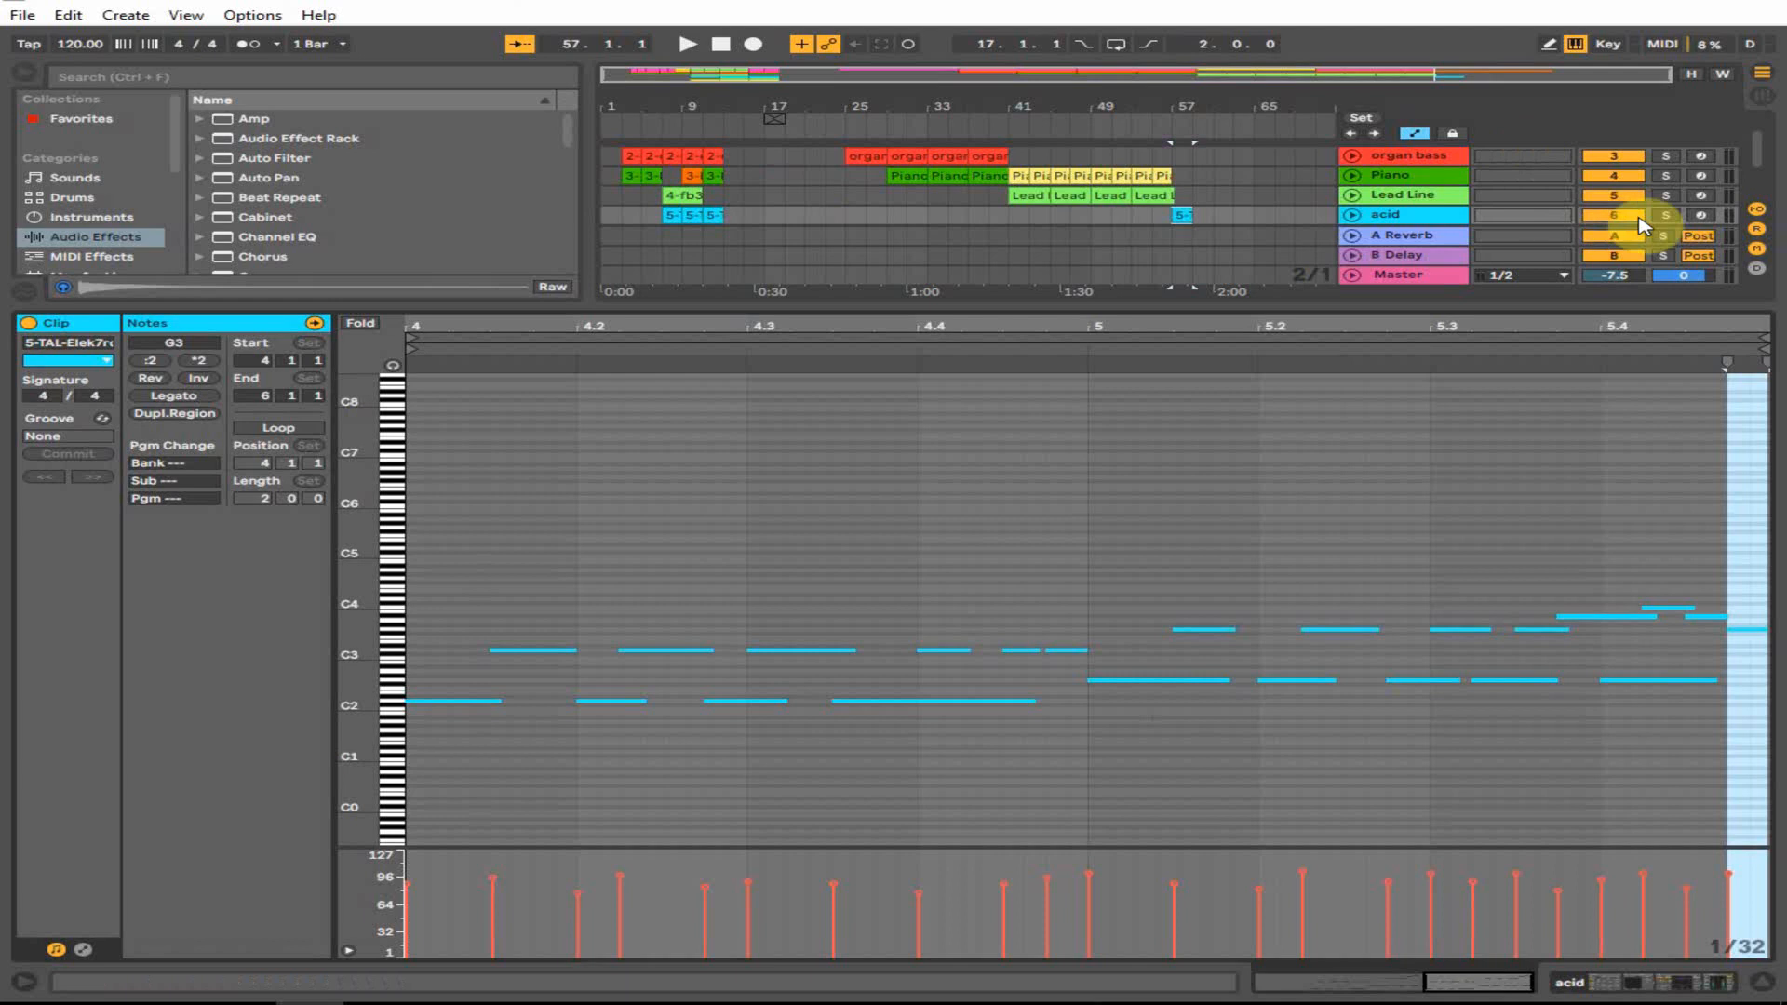
{"action": "left_click", "coordinate": [1699, 220]}
{"action": "left_click", "coordinate": [1708, 992]}
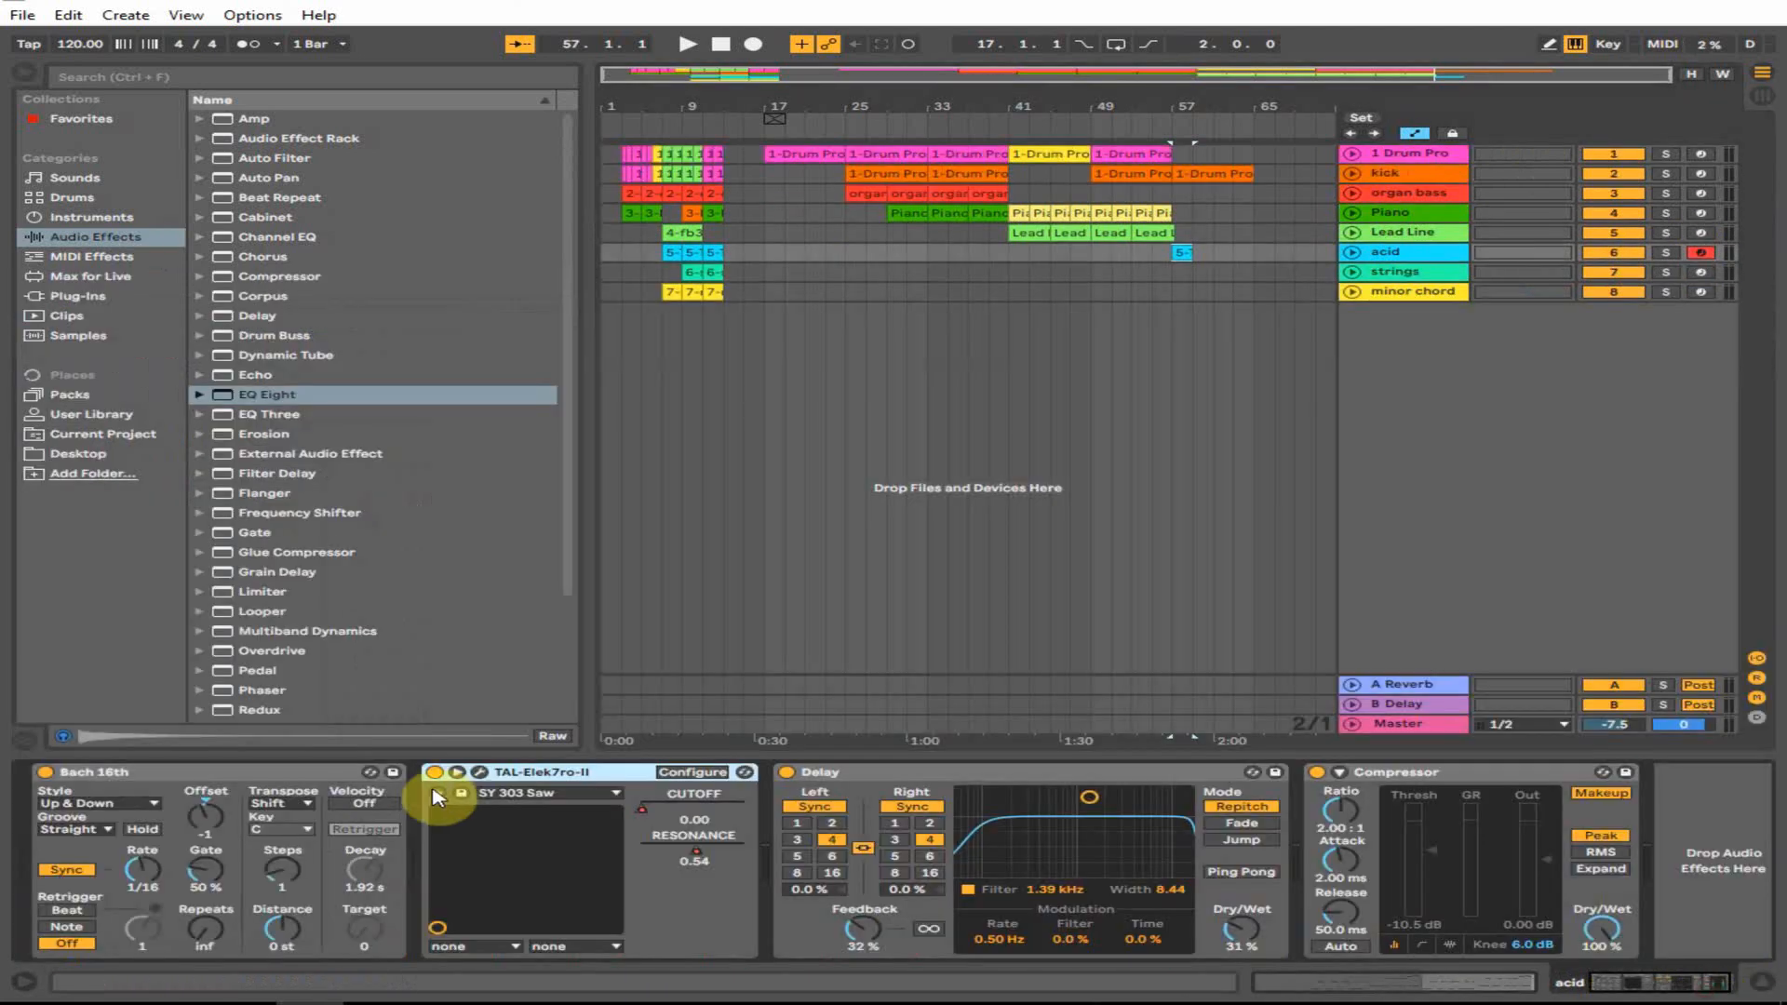
{"action": "left_click", "coordinate": [476, 771]}
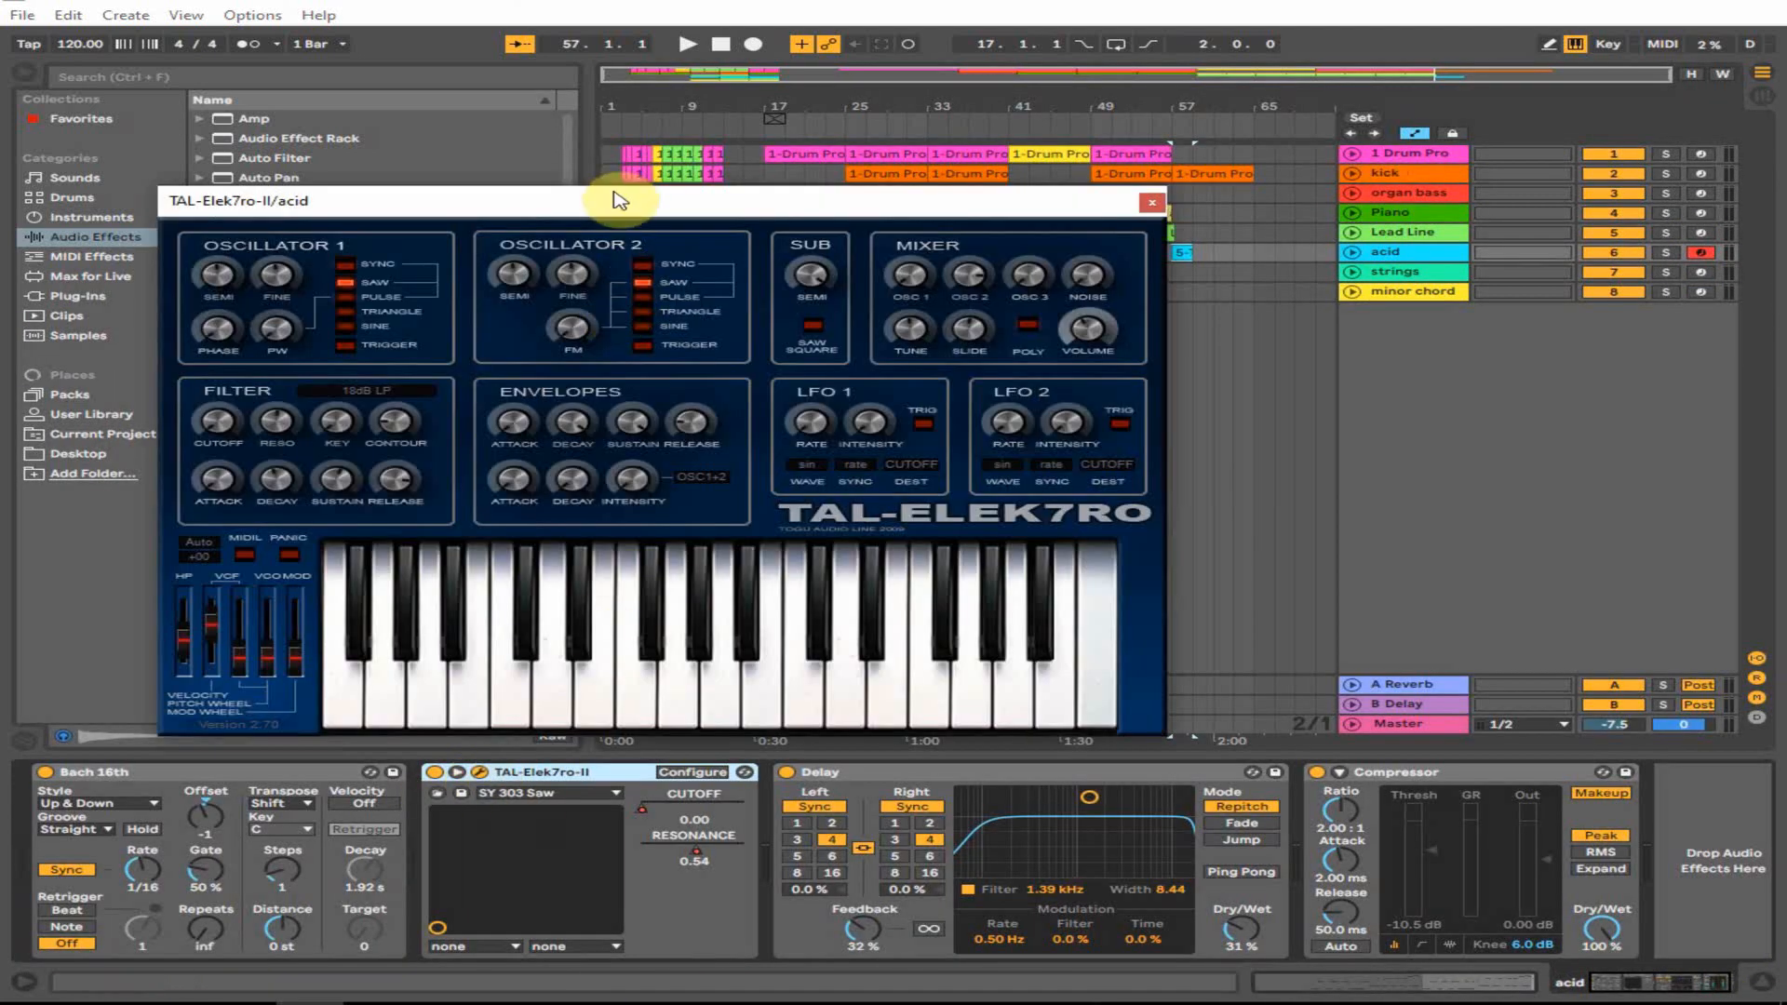
{"action": "left_click_drag", "start_coordinate": [618, 195], "coordinate": [688, 184]}
{"action": "left_click", "coordinate": [551, 796]}
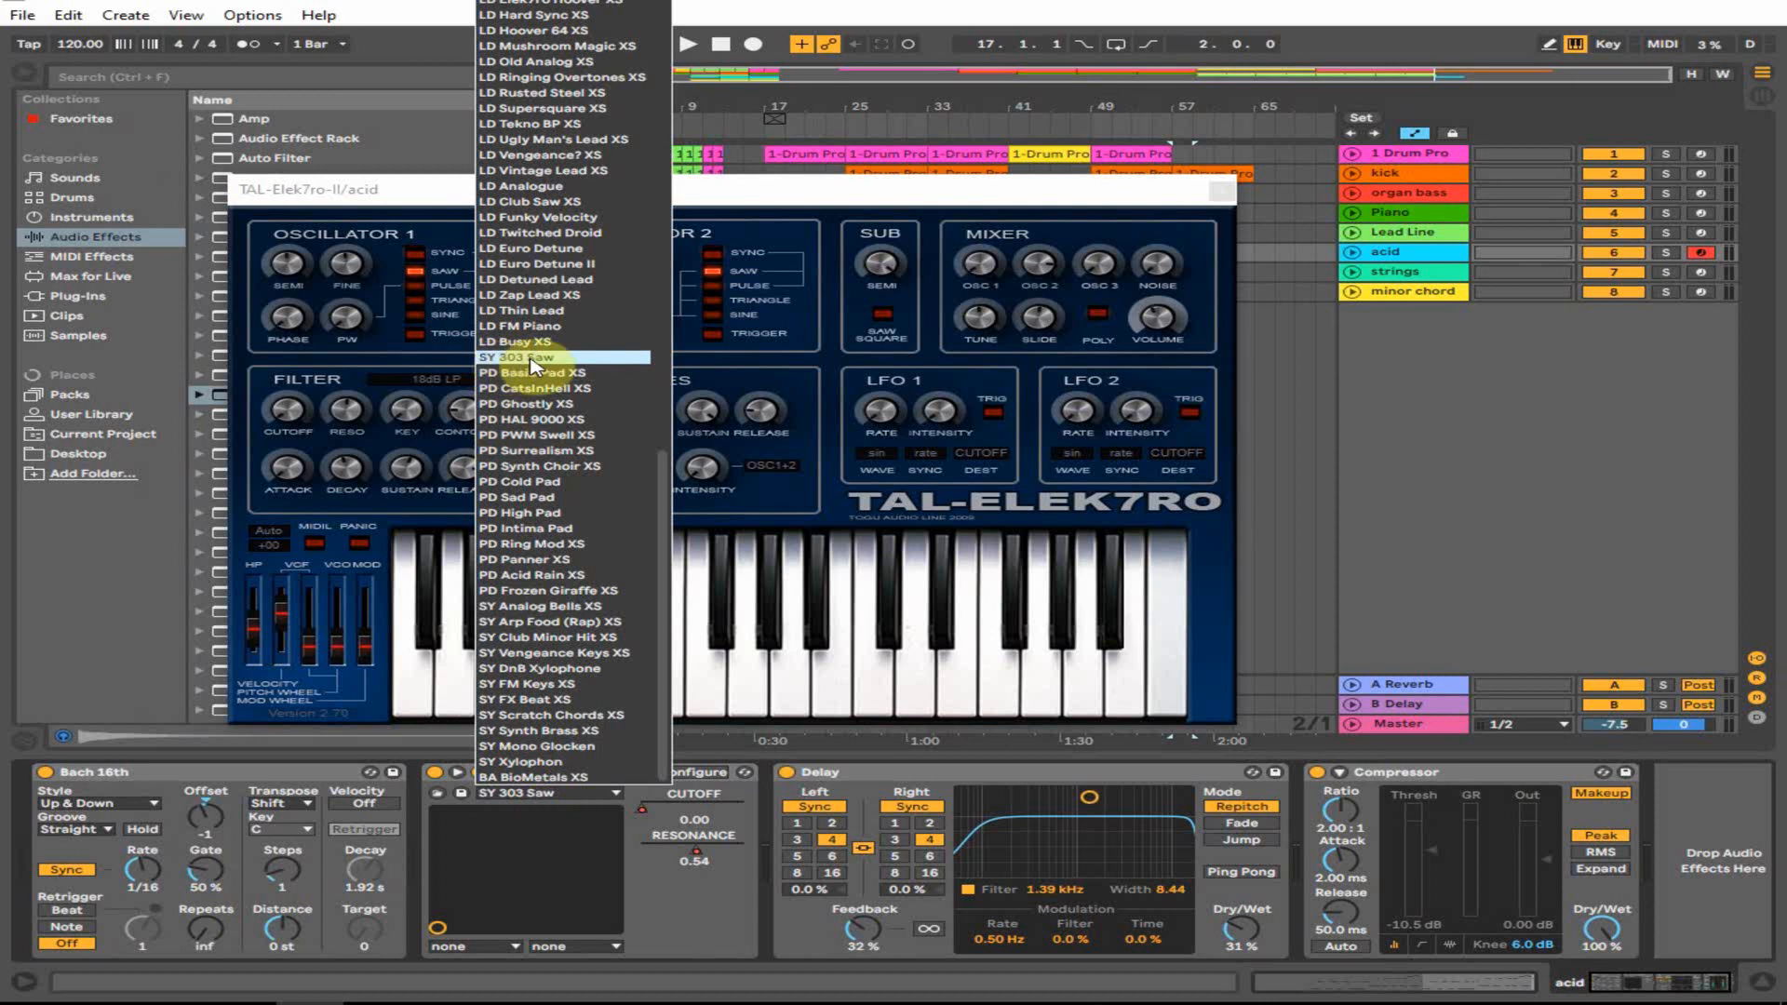
{"action": "left_click", "coordinate": [1125, 212]}
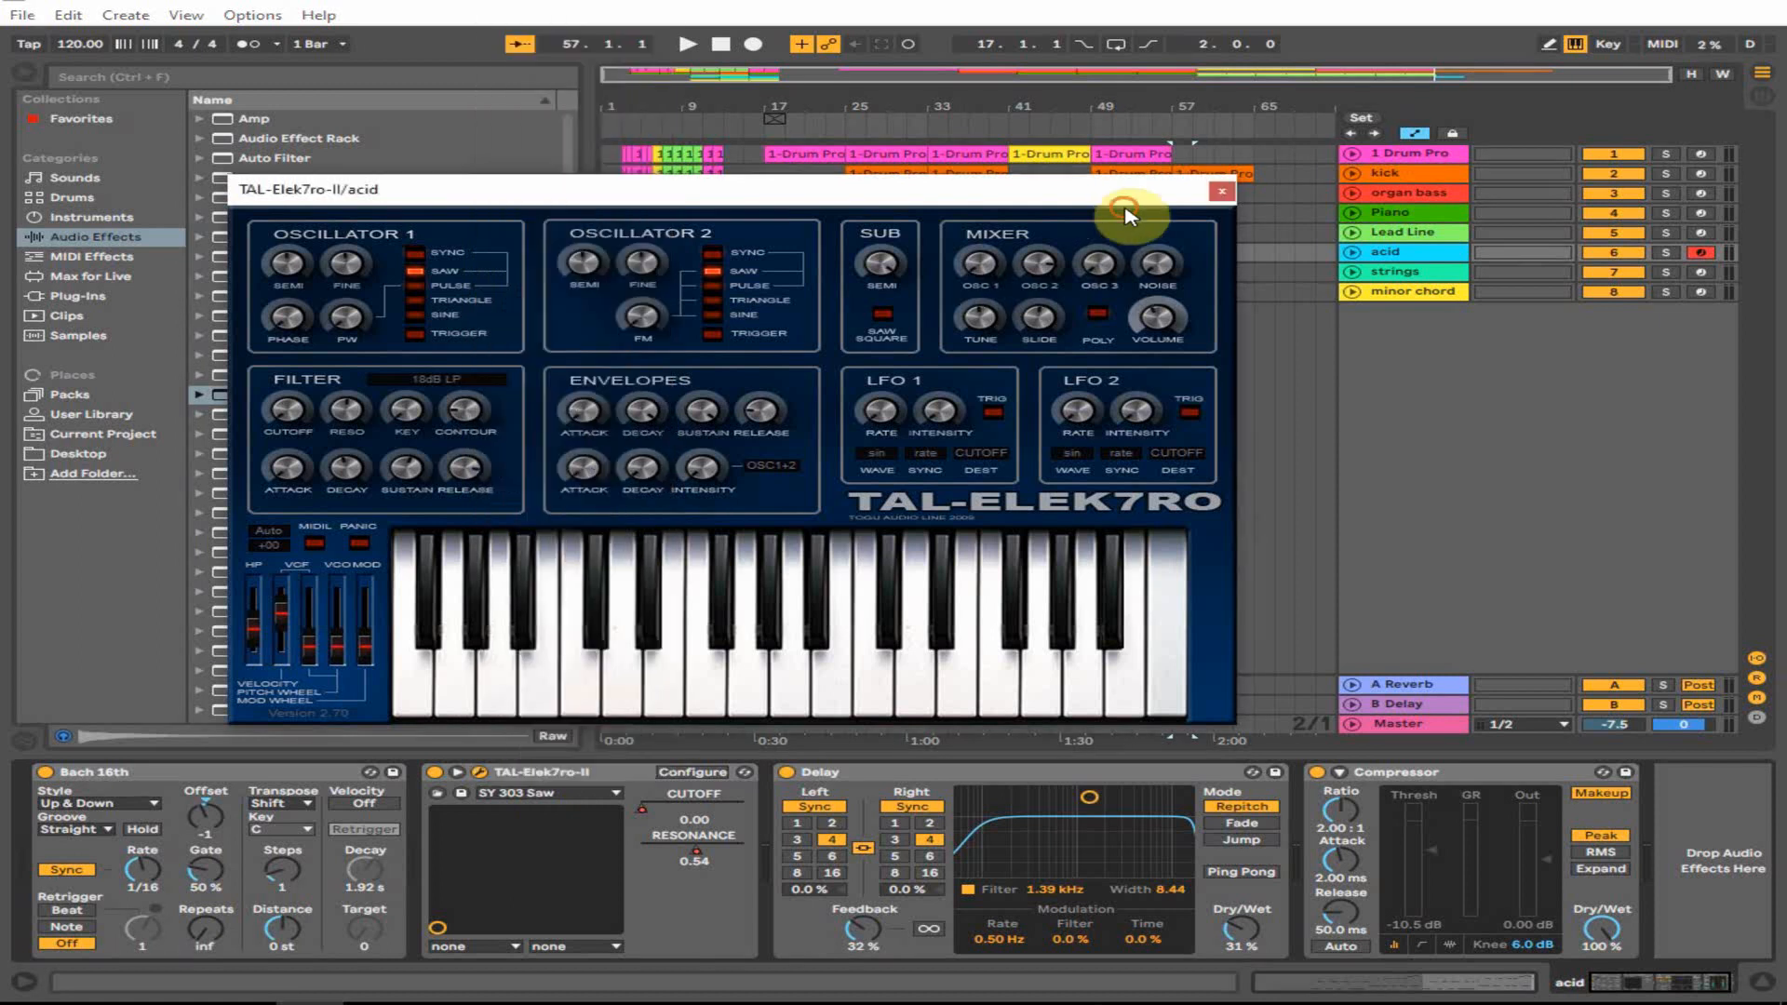
{"action": "left_click", "coordinate": [690, 780]}
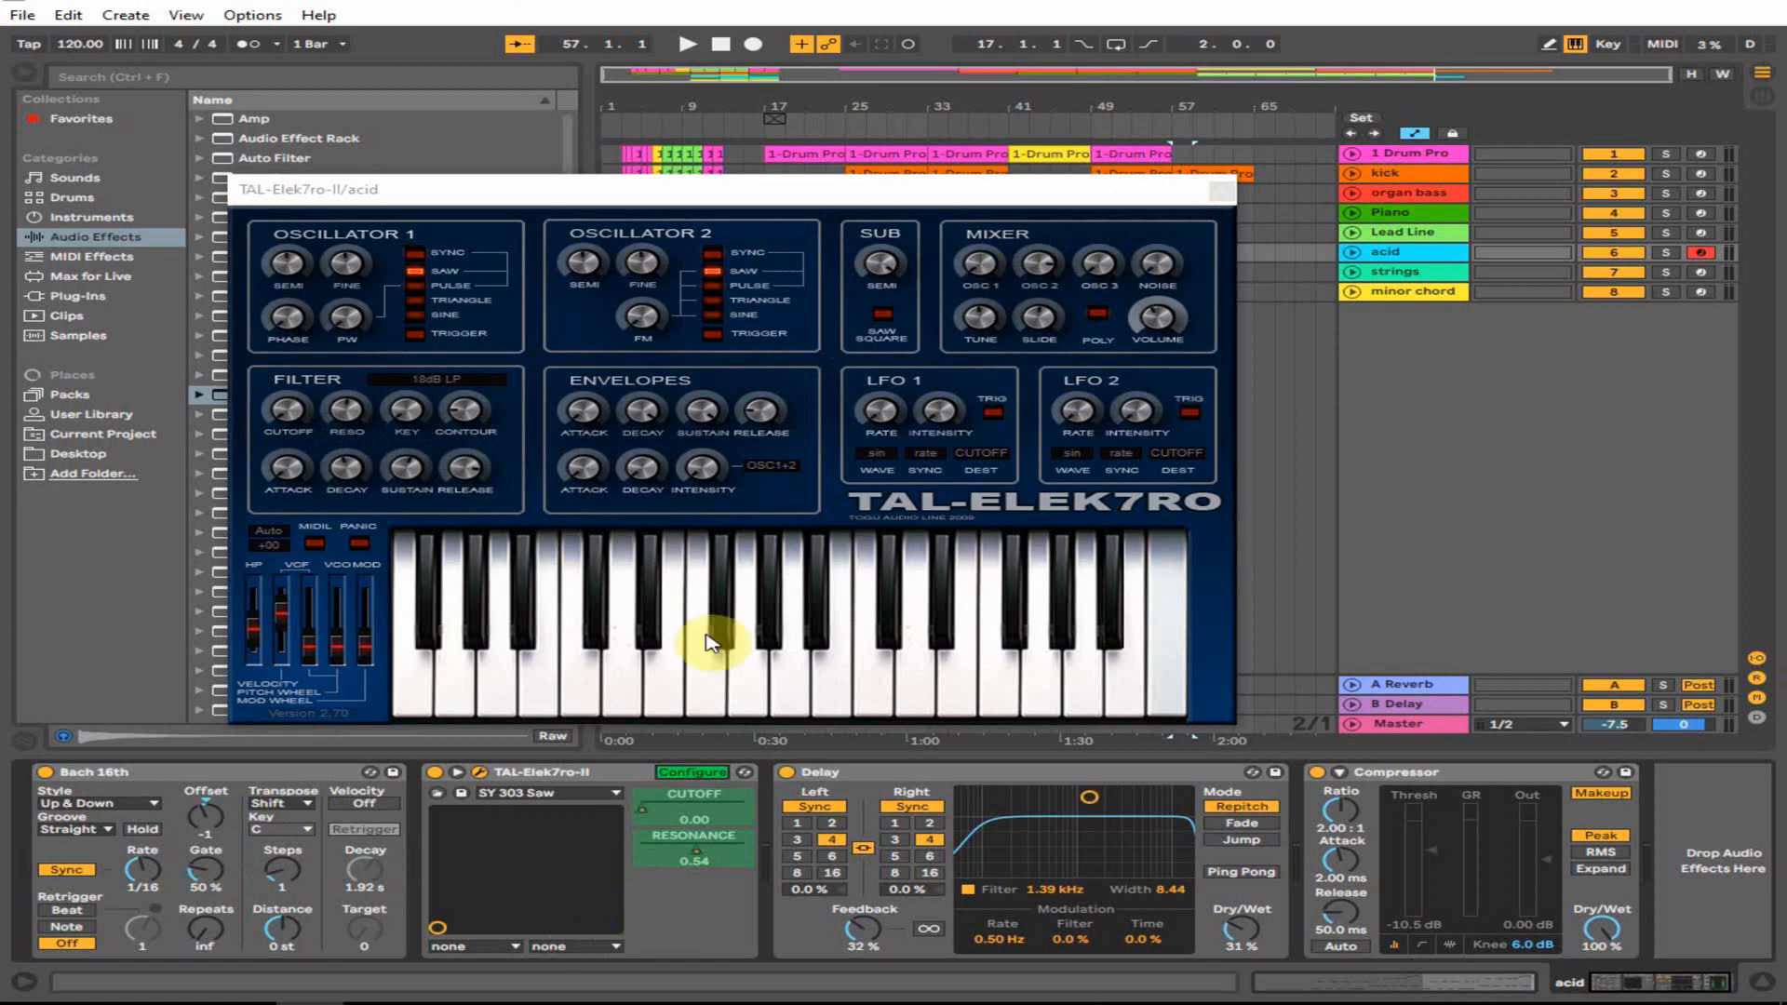
{"action": "left_click", "coordinate": [1224, 191]}
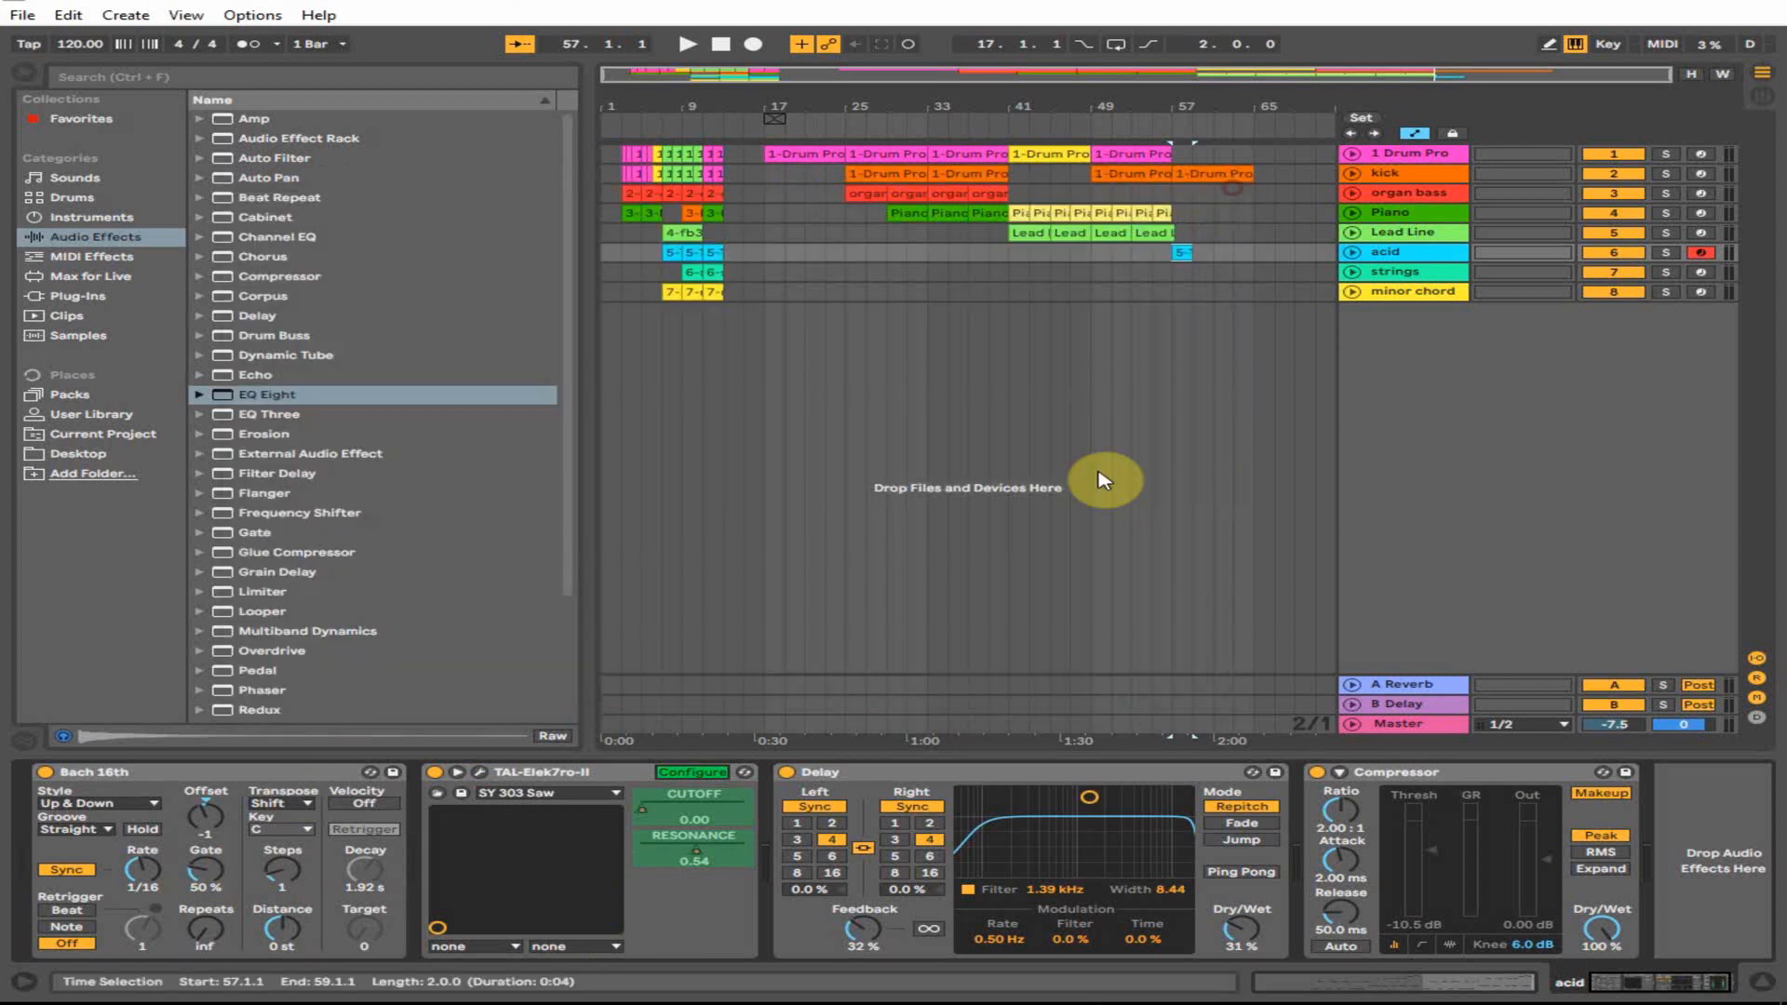
{"action": "left_click", "coordinate": [696, 773]}
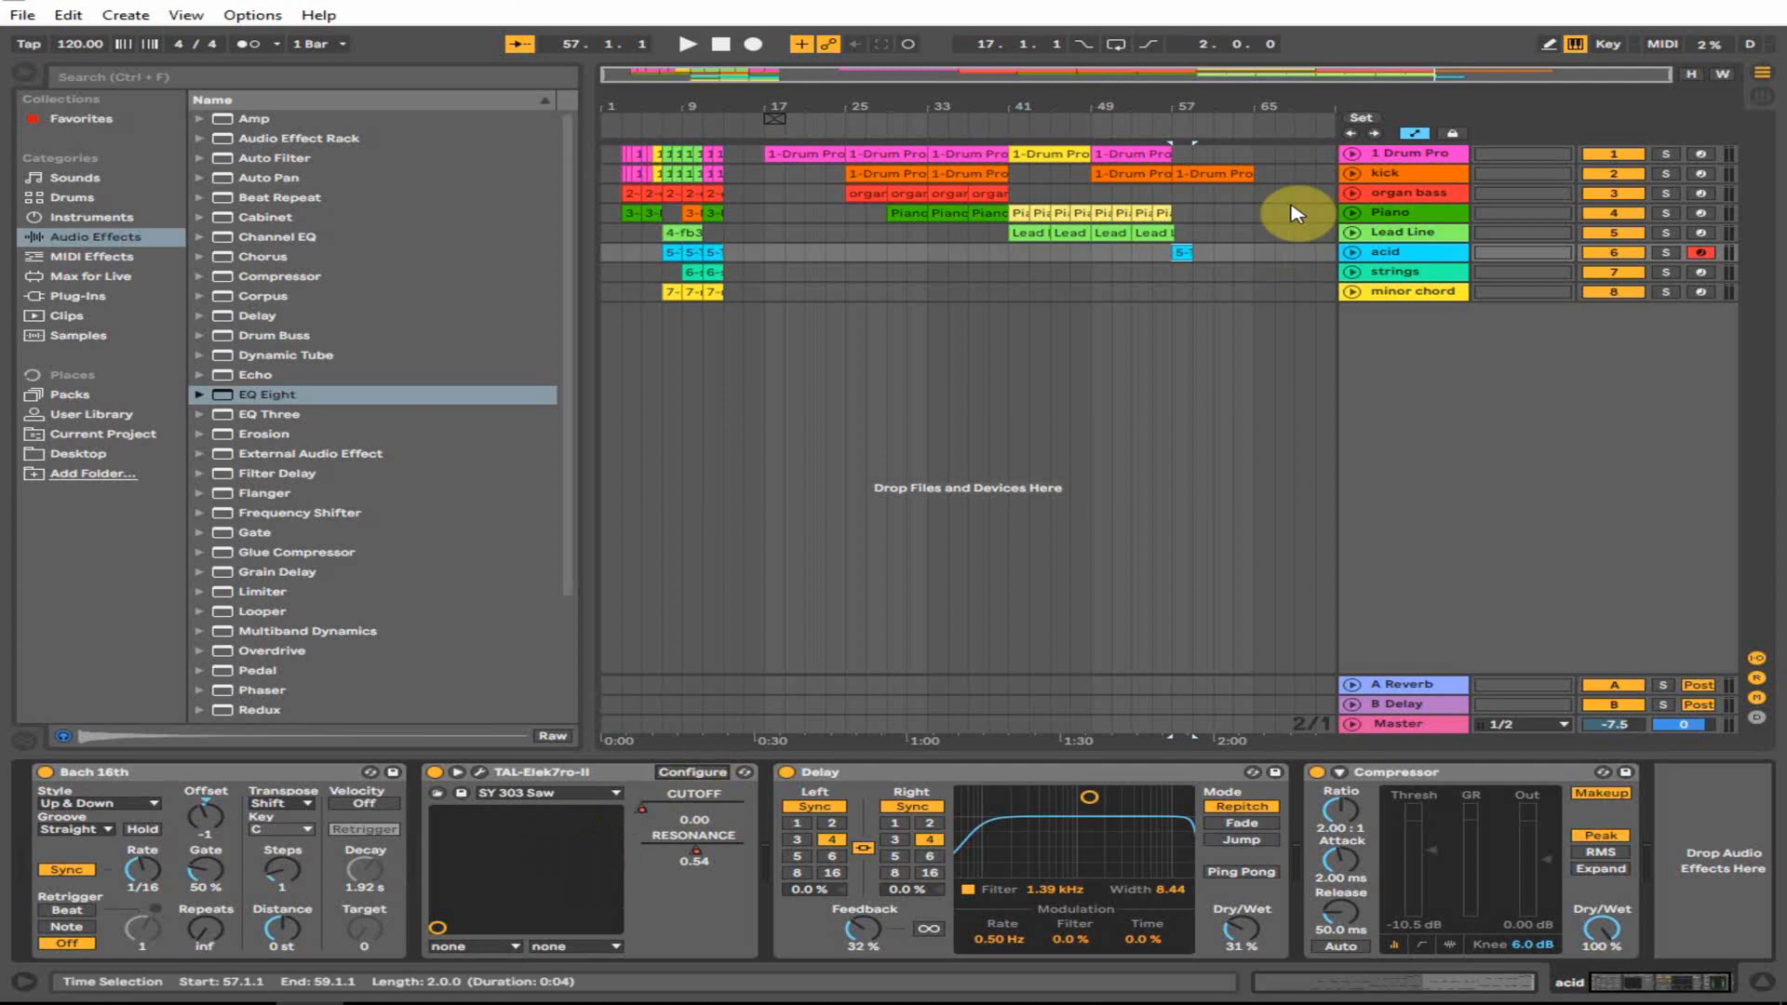
- Open the bar-57 acid clip, solo the acid track, play its notes, then return to its devices
{"action": "left_click", "coordinate": [1184, 253]}
{"action": "double_click", "coordinate": [1181, 252]}
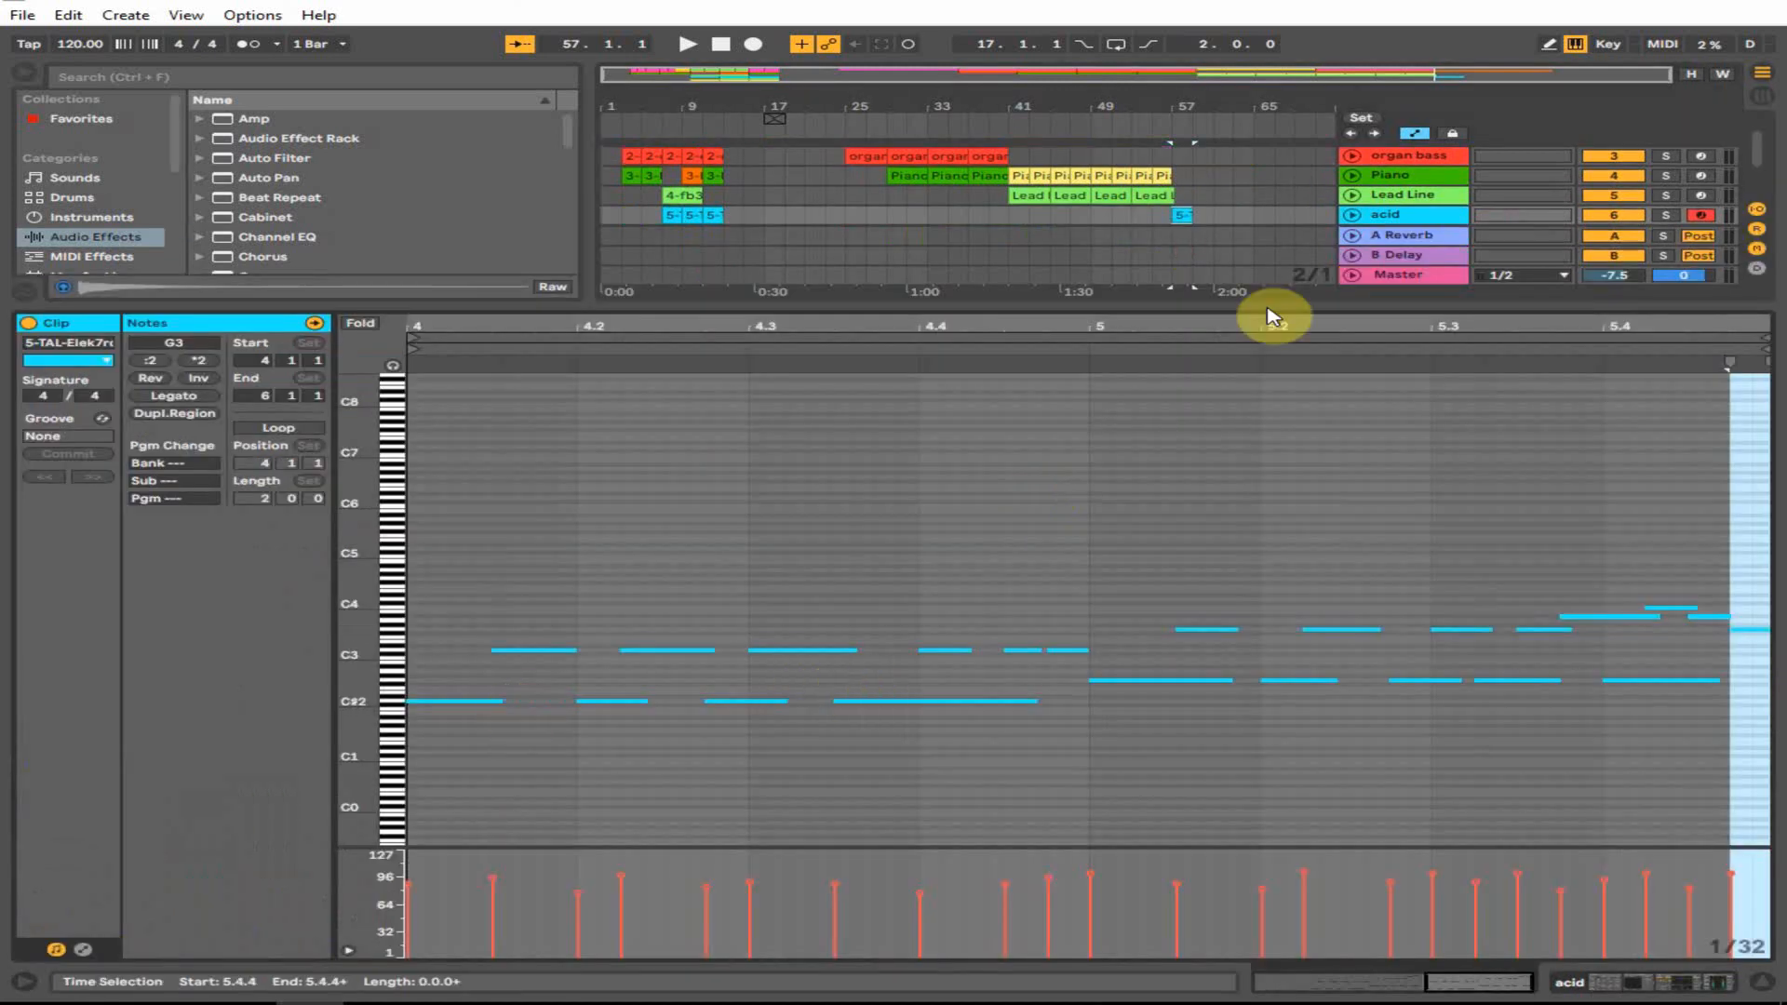
{"action": "left_click", "coordinate": [1665, 216]}
{"action": "left_click_drag", "start_coordinate": [379, 611], "coordinate": [375, 612]}
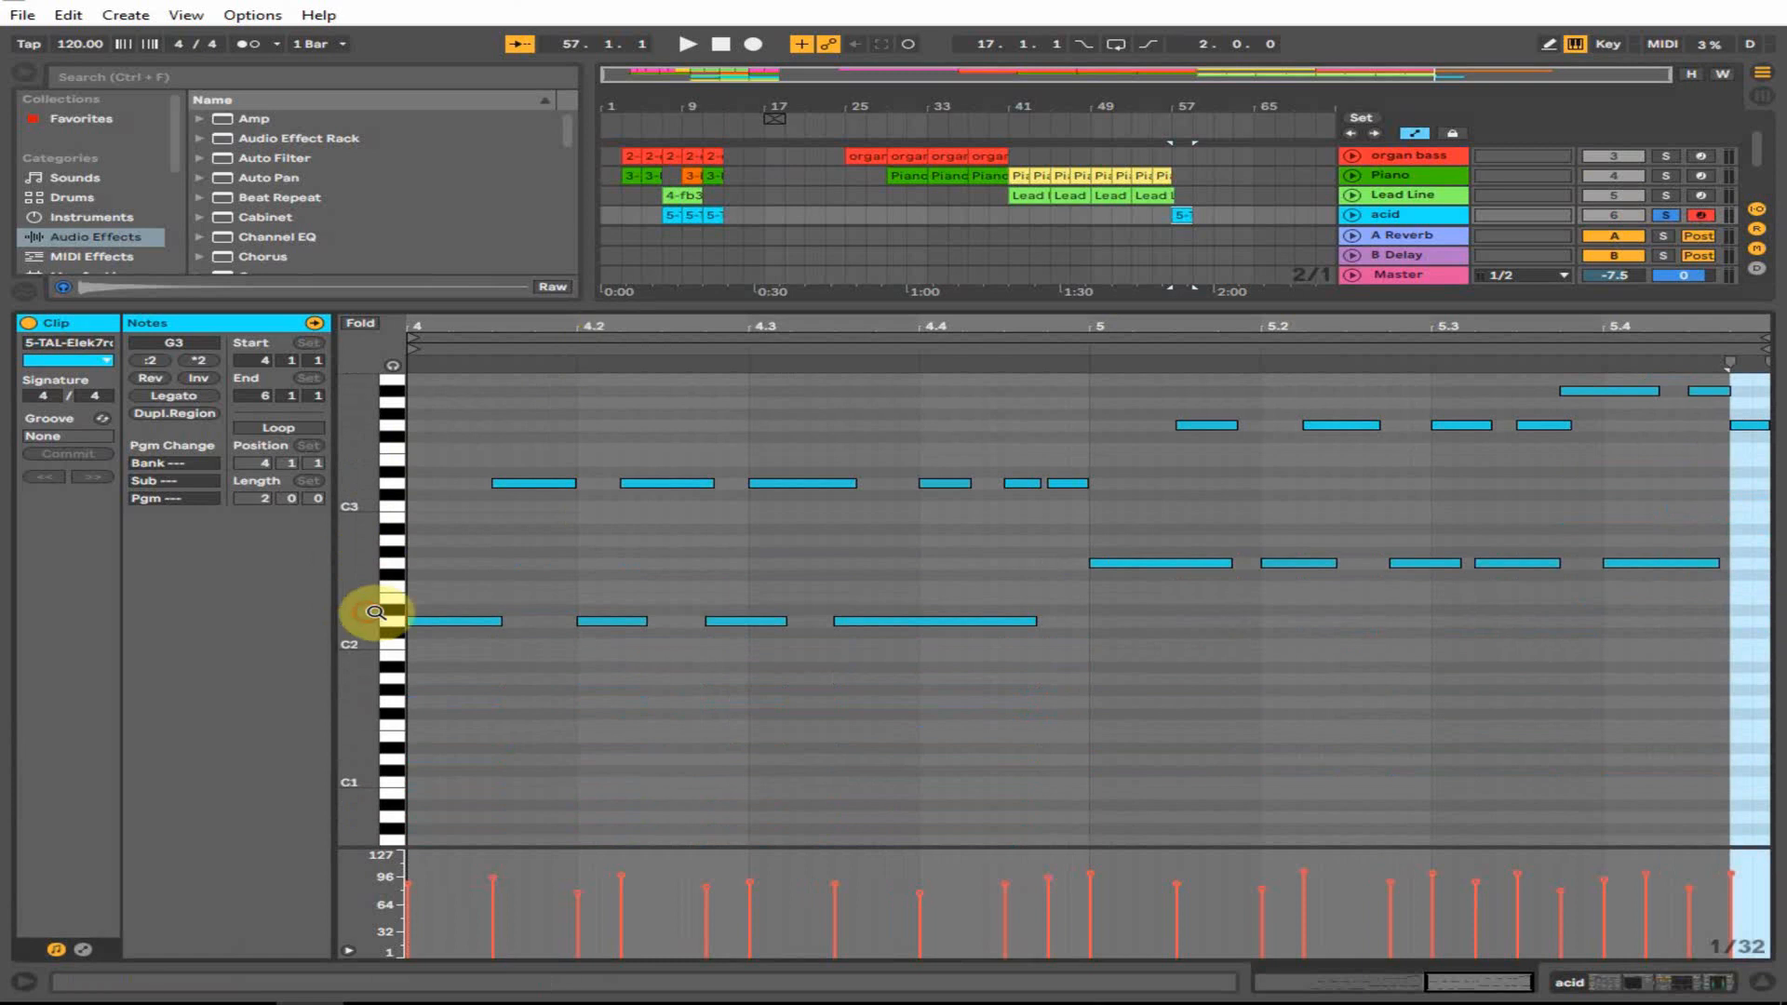
{"action": "key", "text": "space"}
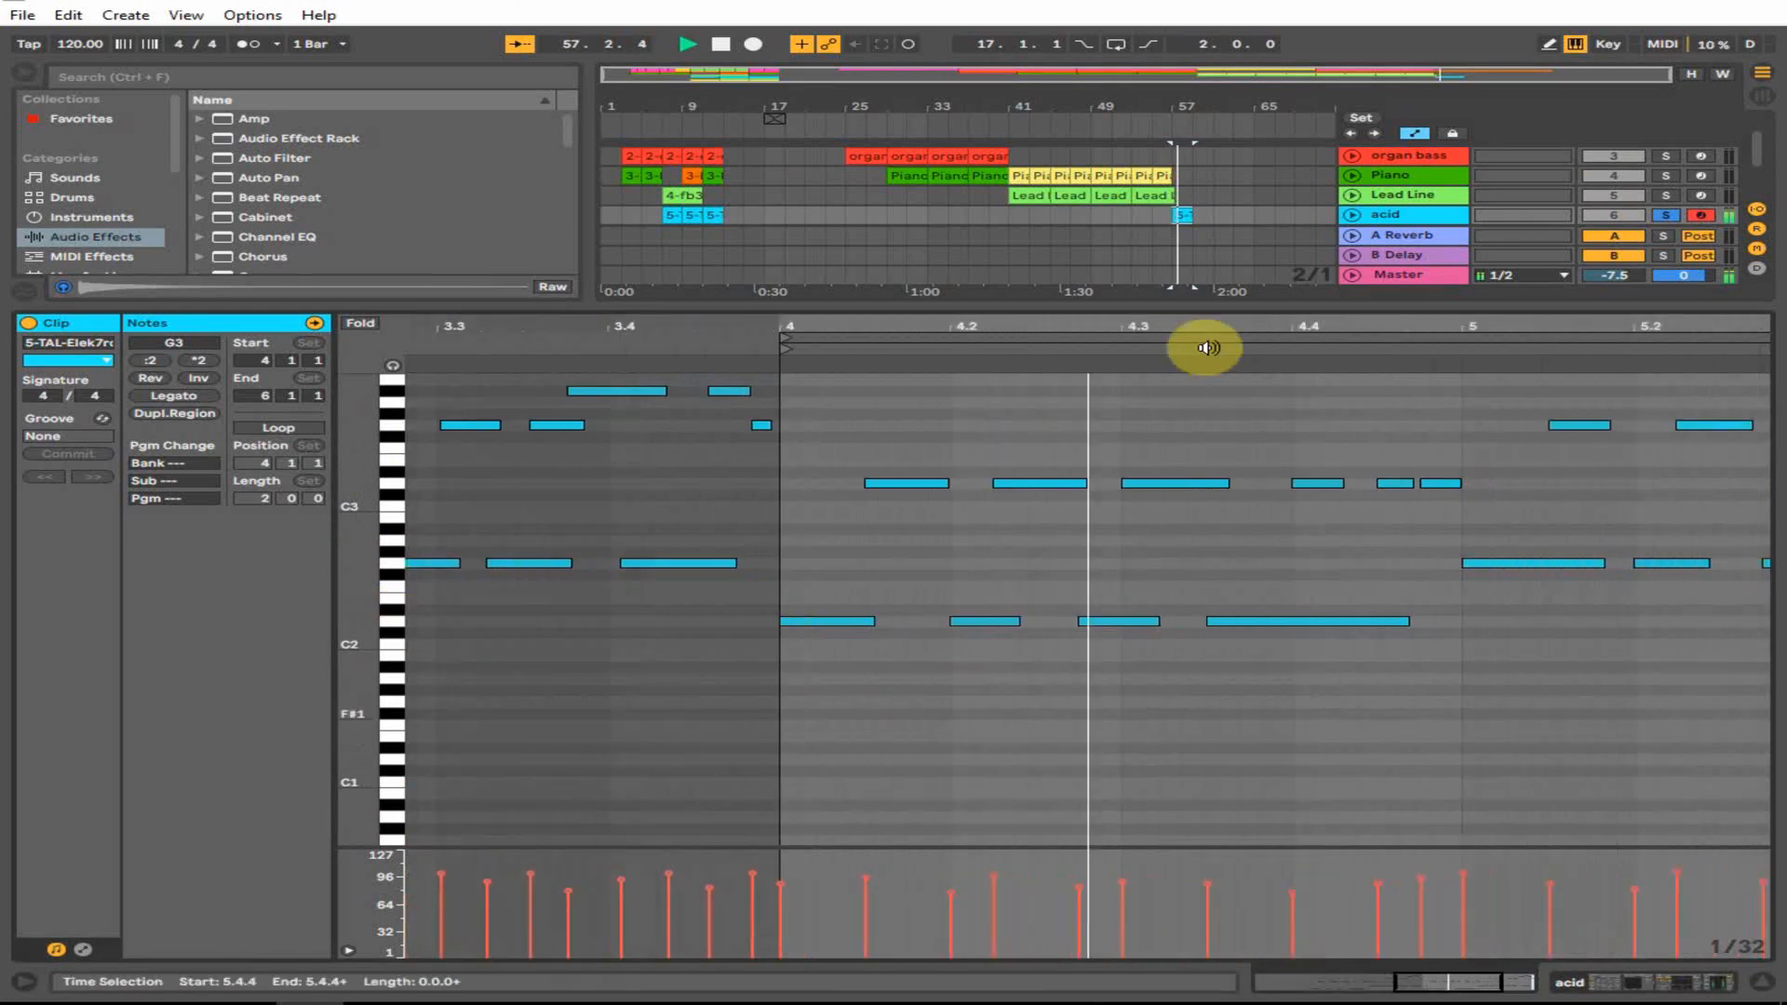
{"action": "left_click_drag", "start_coordinate": [1512, 335], "coordinate": [1511, 332]}
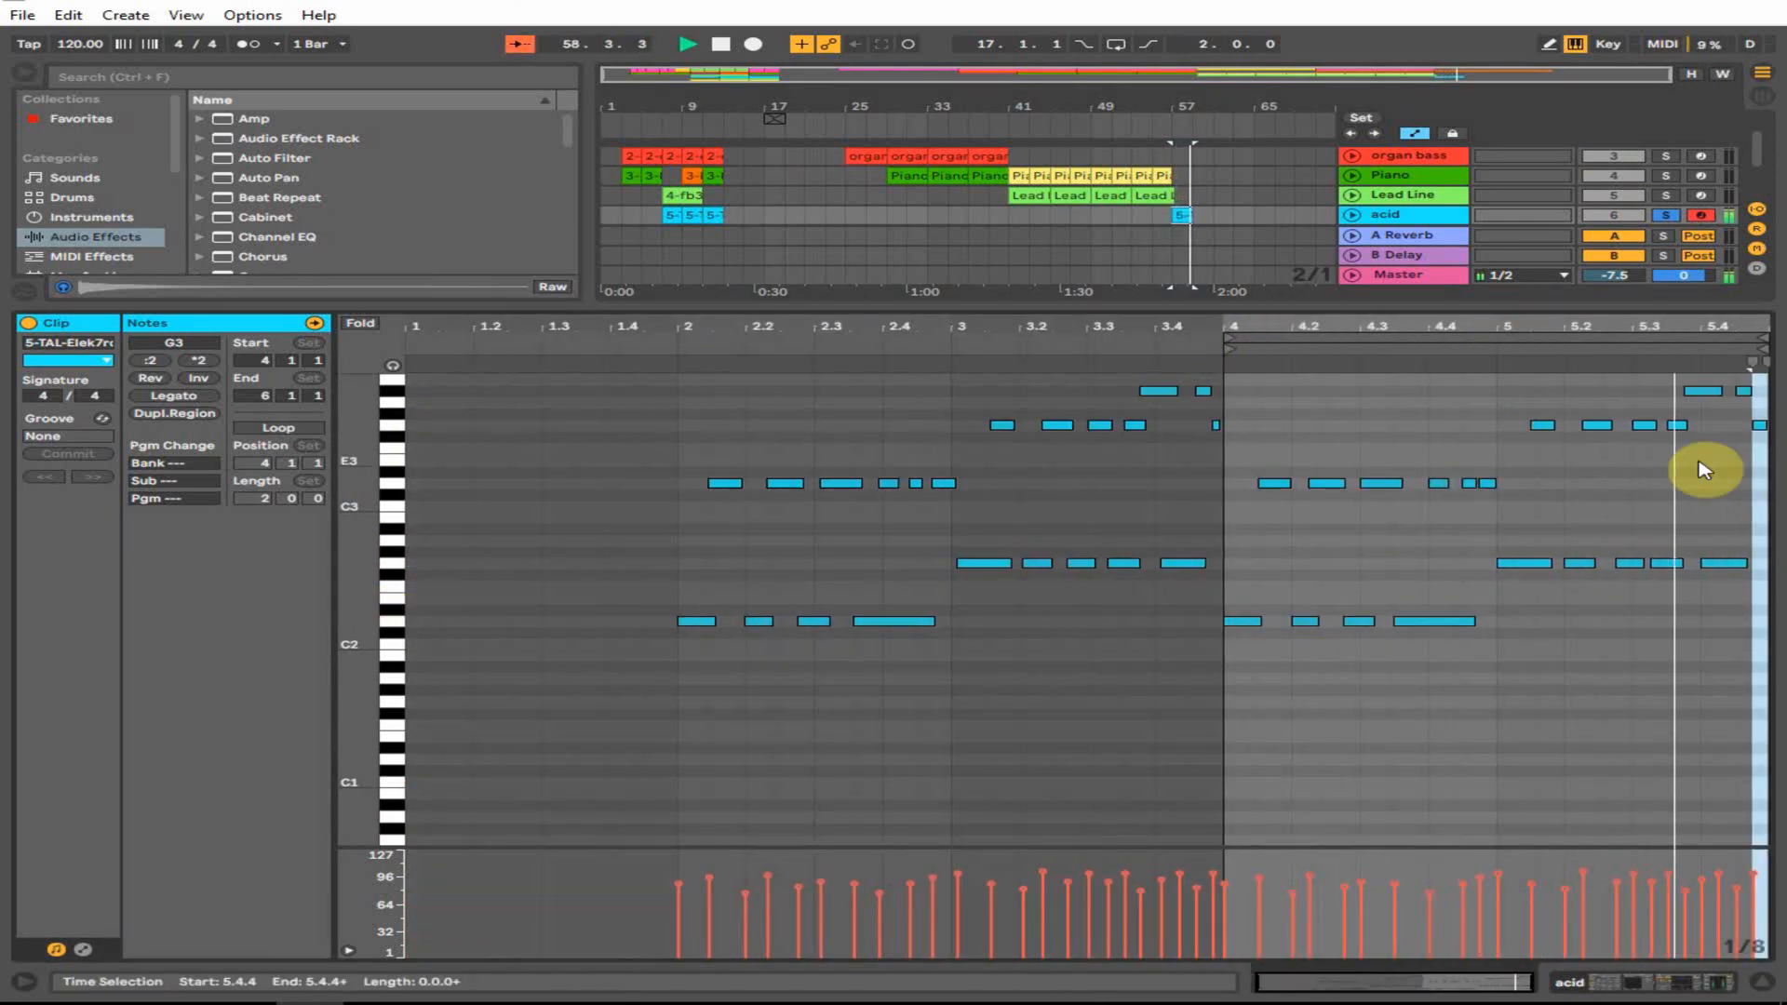
{"action": "left_click", "coordinate": [1761, 982]}
{"action": "left_click", "coordinate": [1682, 982]}
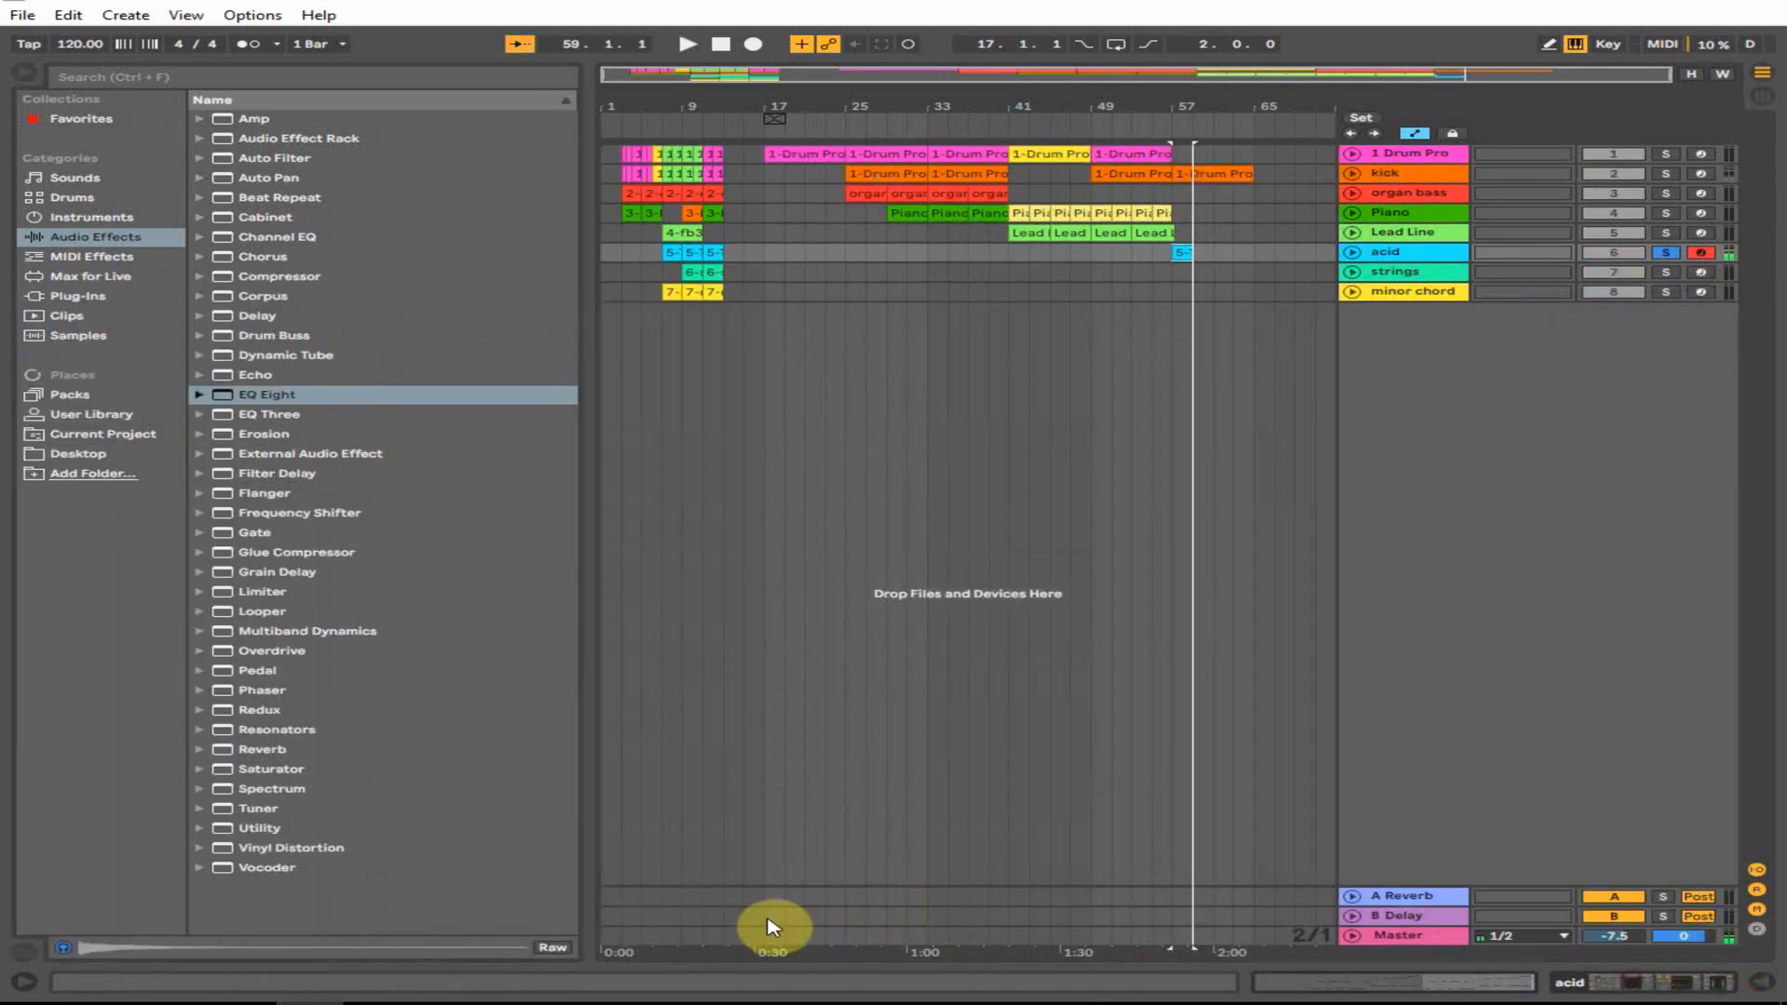
- Browse the Arpeggiator presets among the MIDI effects
{"action": "left_click", "coordinate": [160, 782]}
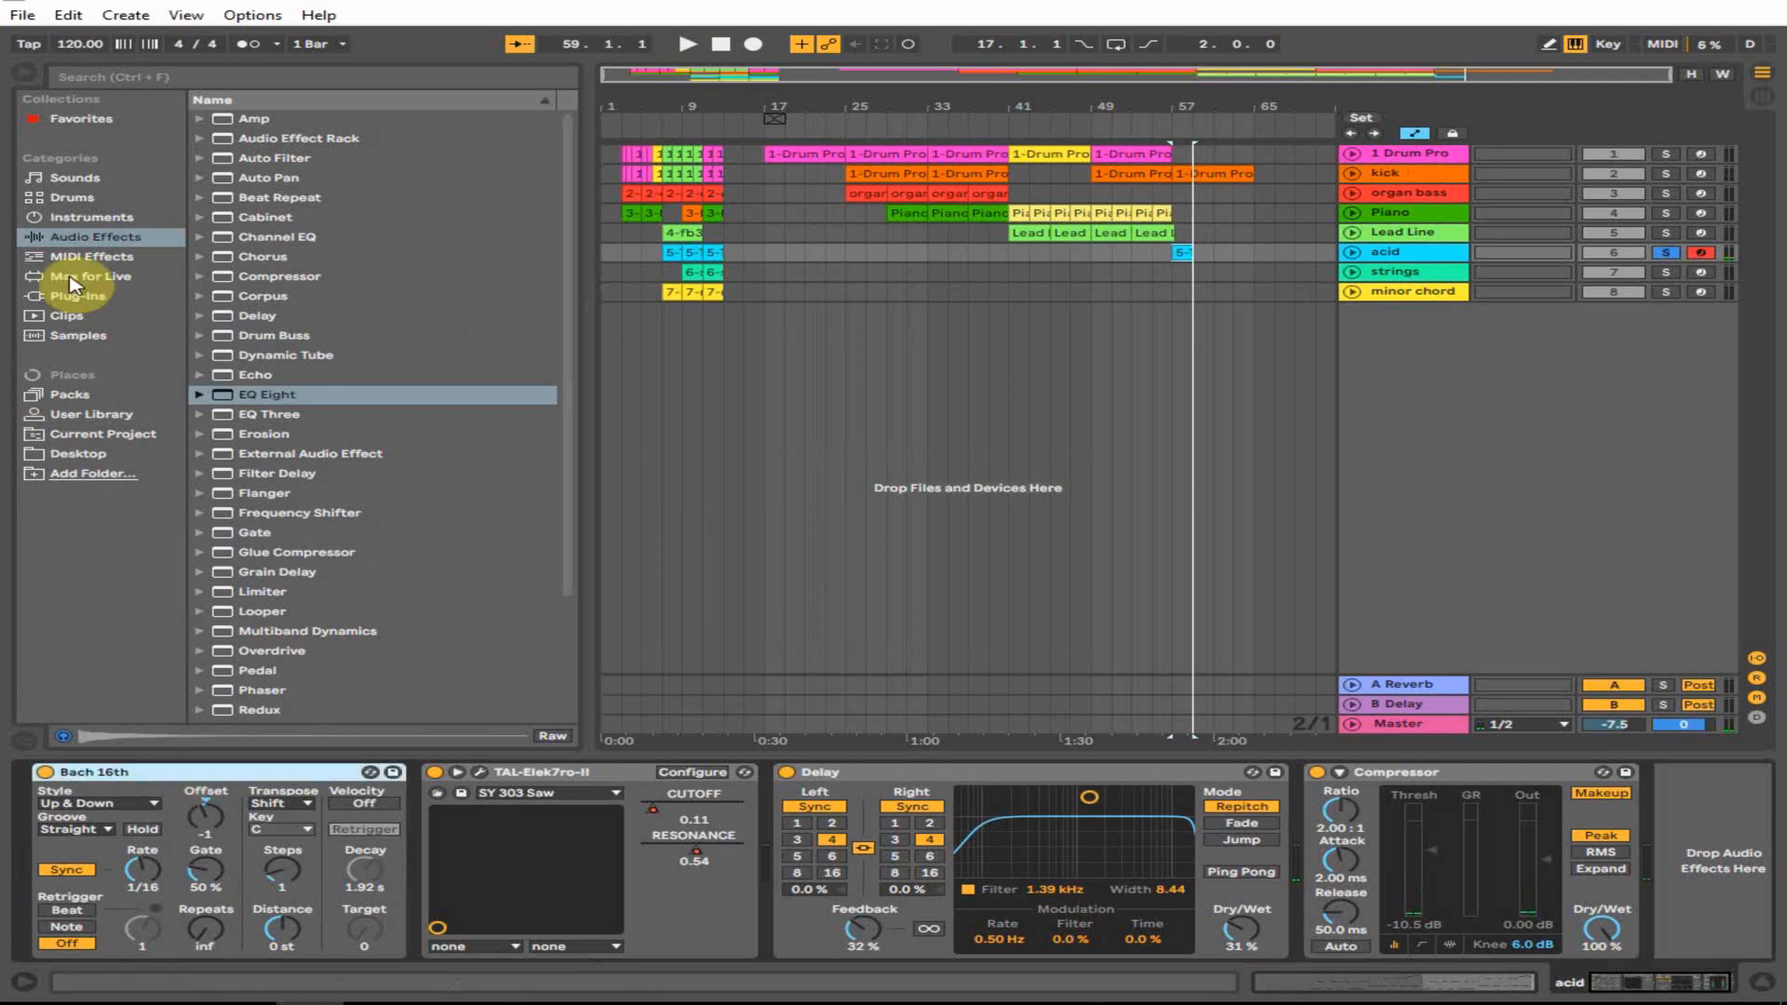
{"action": "left_click", "coordinate": [90, 256]}
{"action": "left_click", "coordinate": [261, 119]}
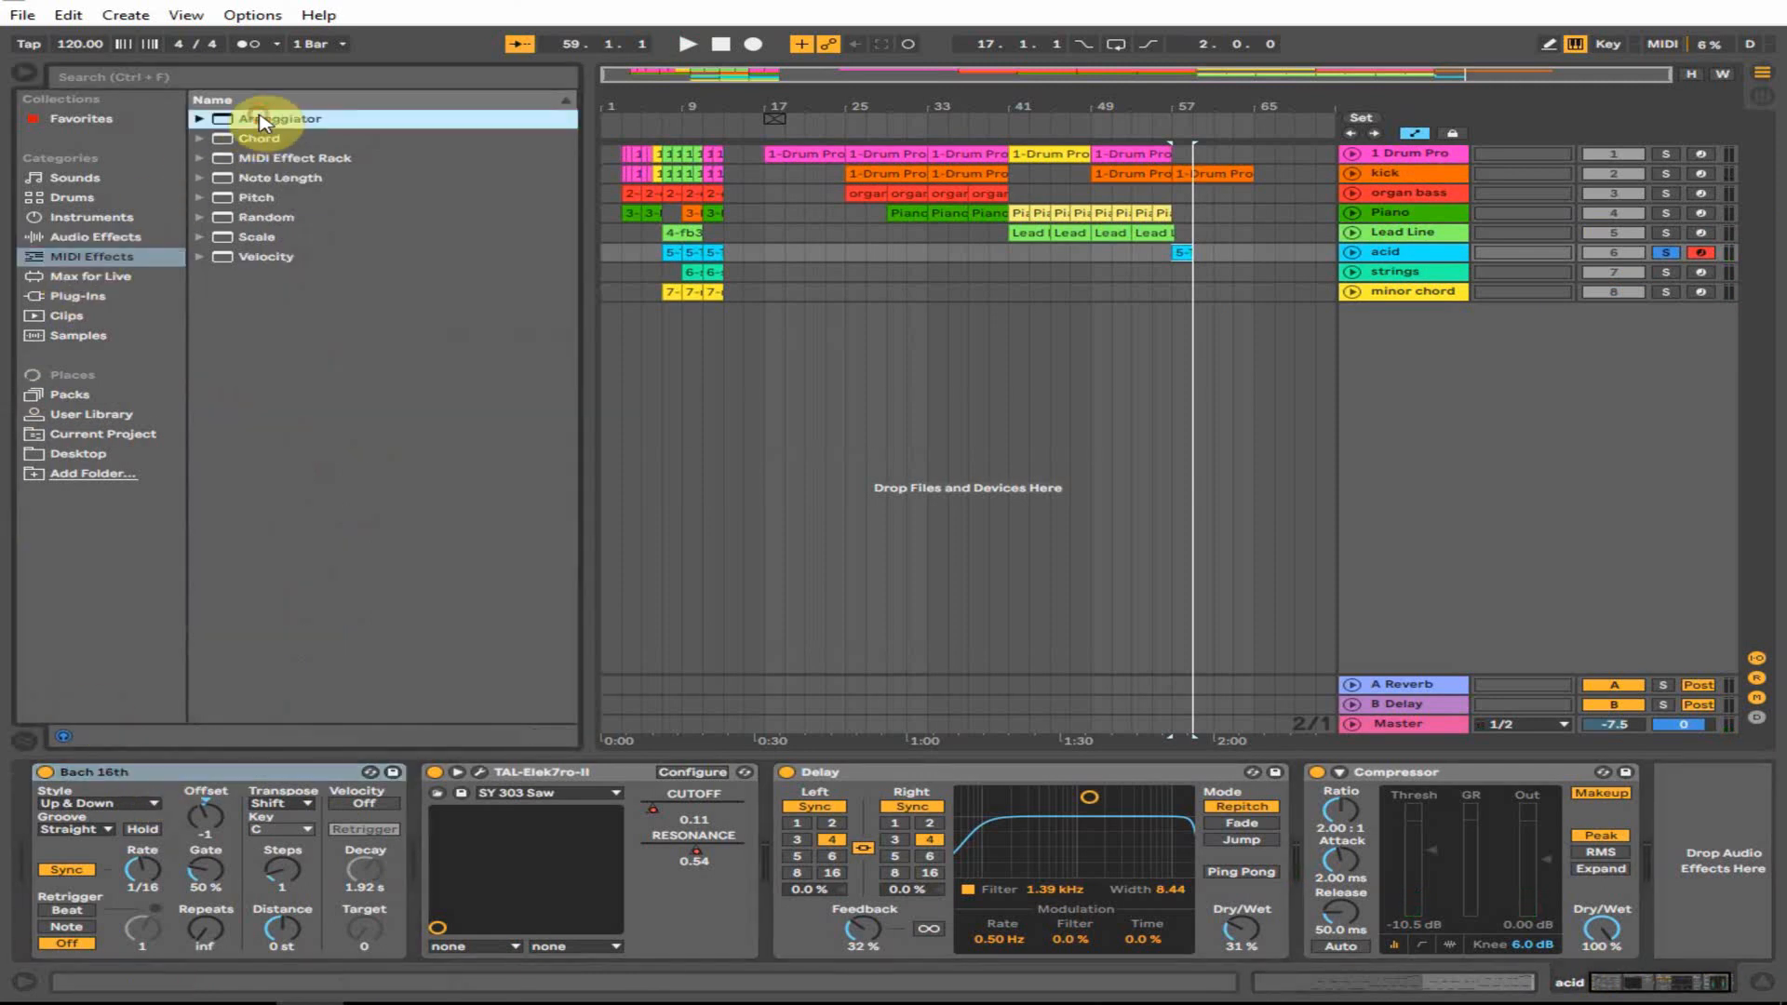
{"action": "left_click", "coordinate": [199, 118]}
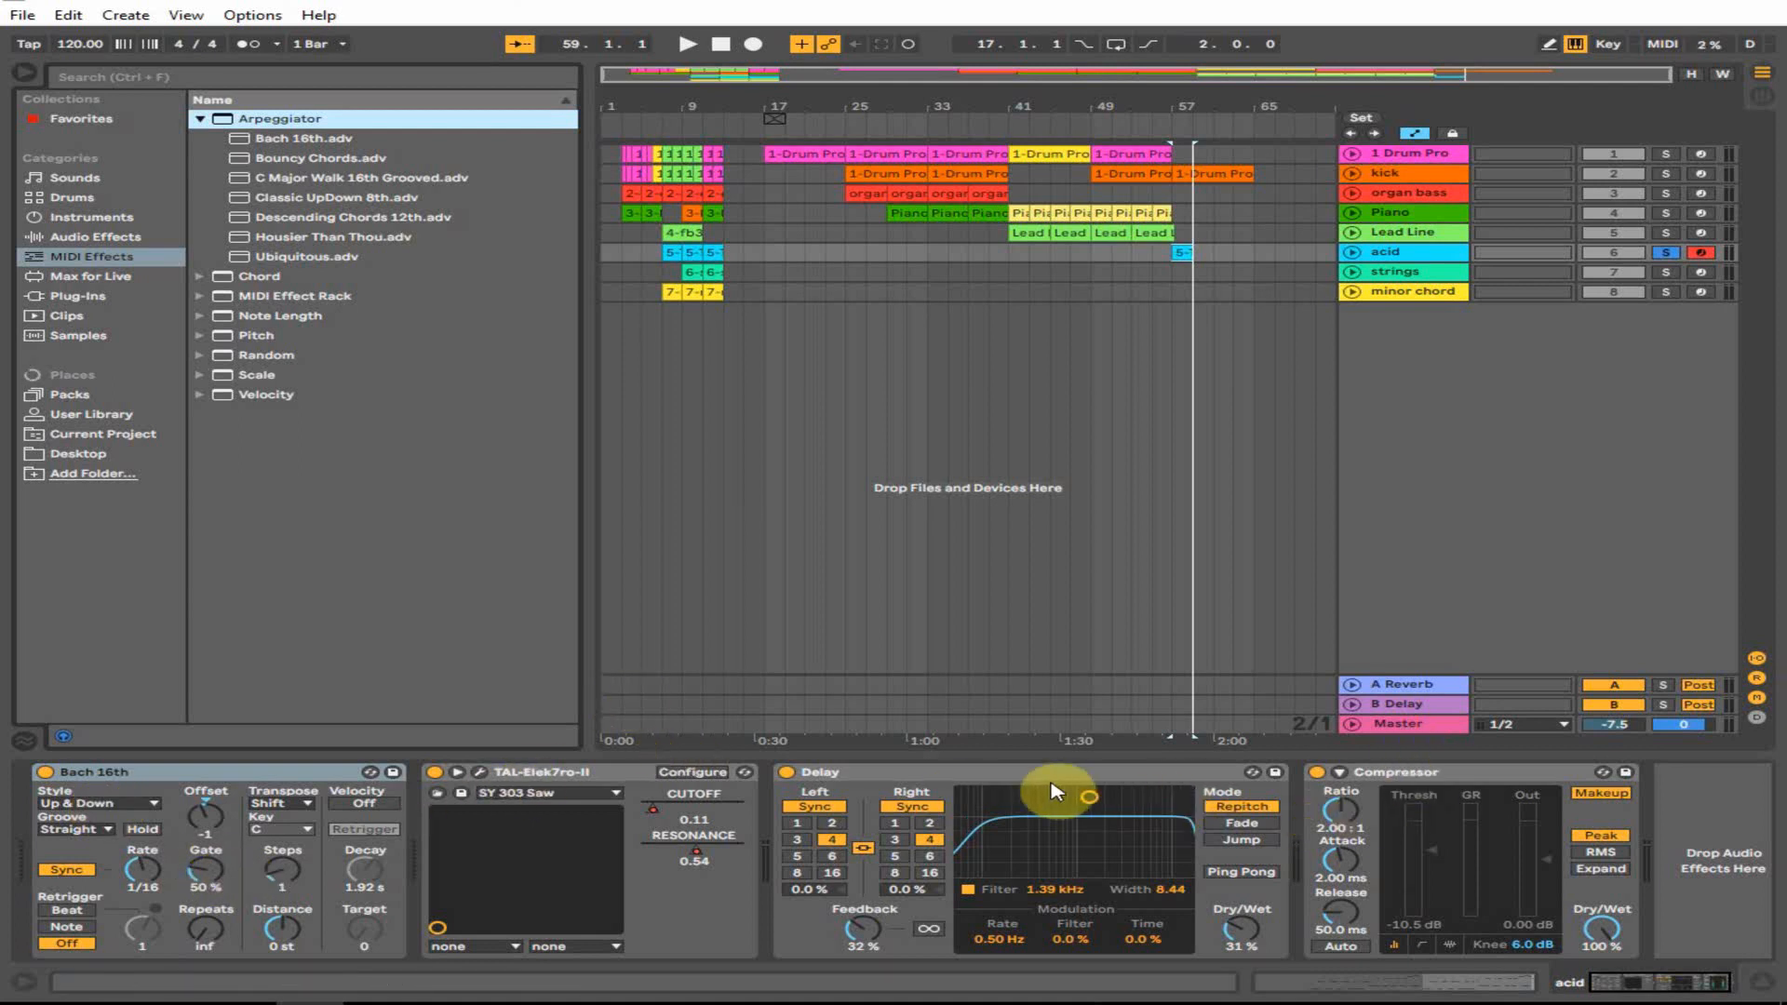
- Sync the Delay's right channel to tempo and unfold the acid track's automation lane
{"action": "left_click", "coordinate": [907, 807]}
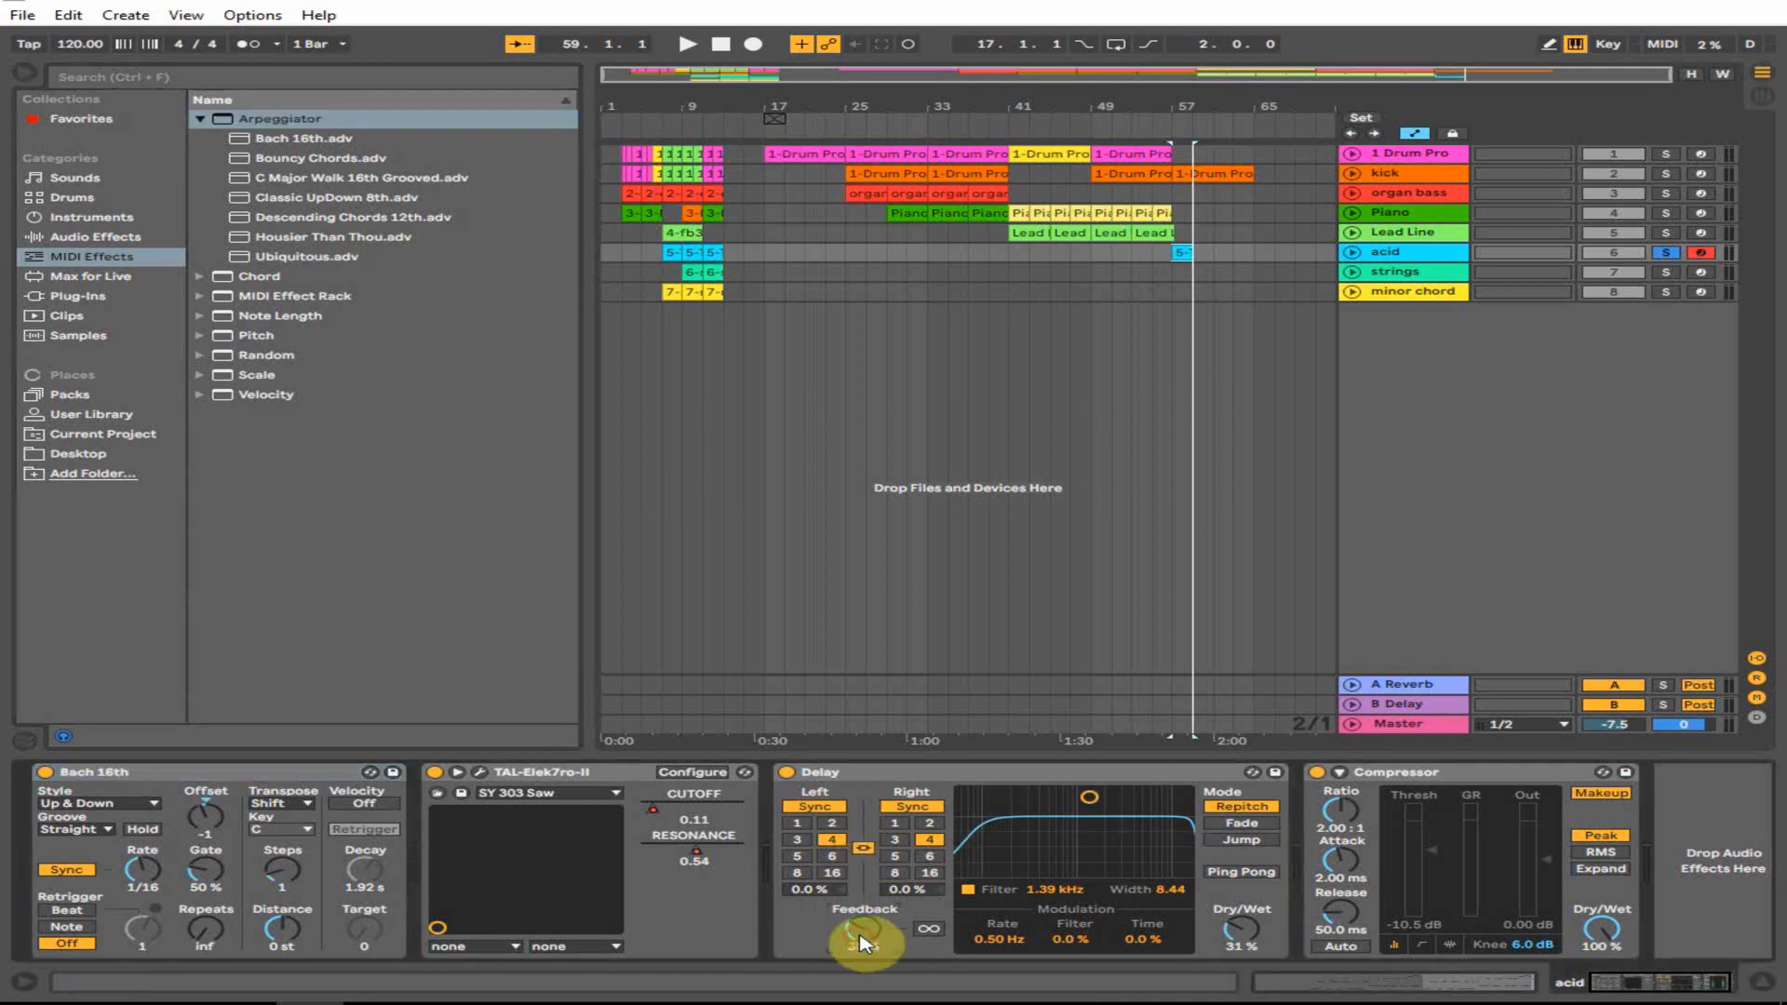
{"action": "left_click", "coordinate": [1144, 256]}
{"action": "left_click", "coordinate": [1352, 253]}
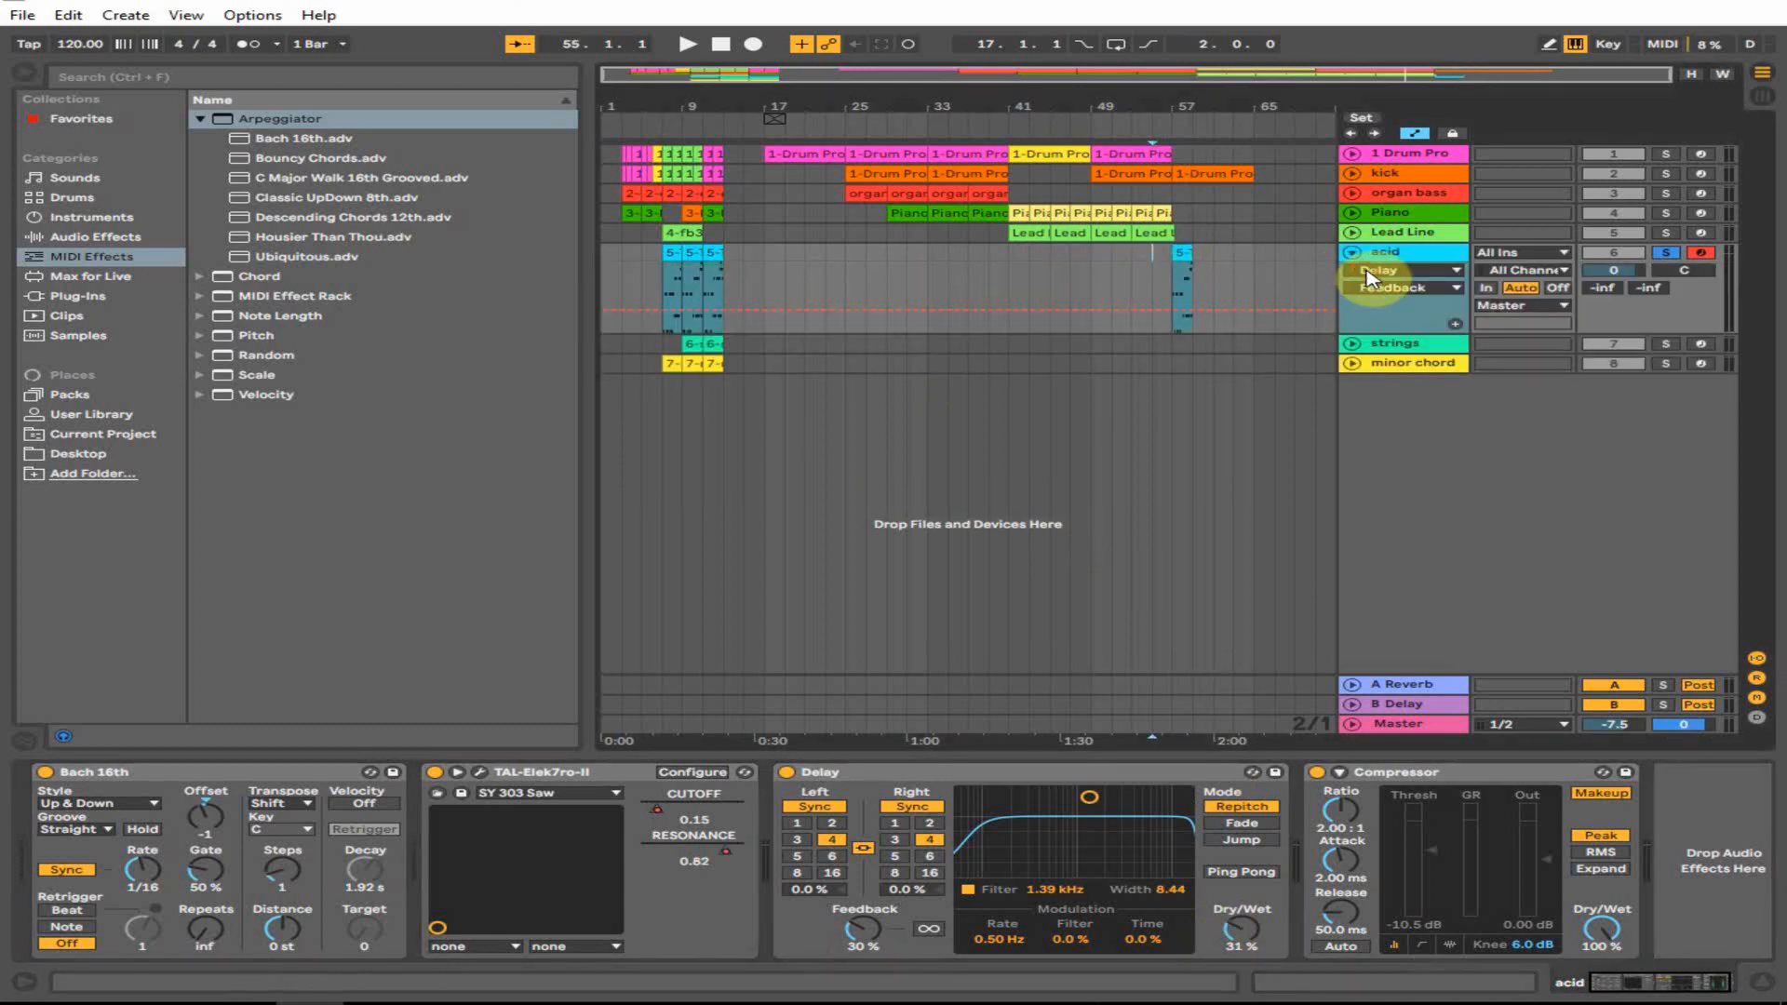
- Show TAL-Elek7ro-II cutoff automation and play the acid clip at bar 57
{"action": "left_click", "coordinate": [1368, 272]}
{"action": "left_click", "coordinate": [1385, 318]}
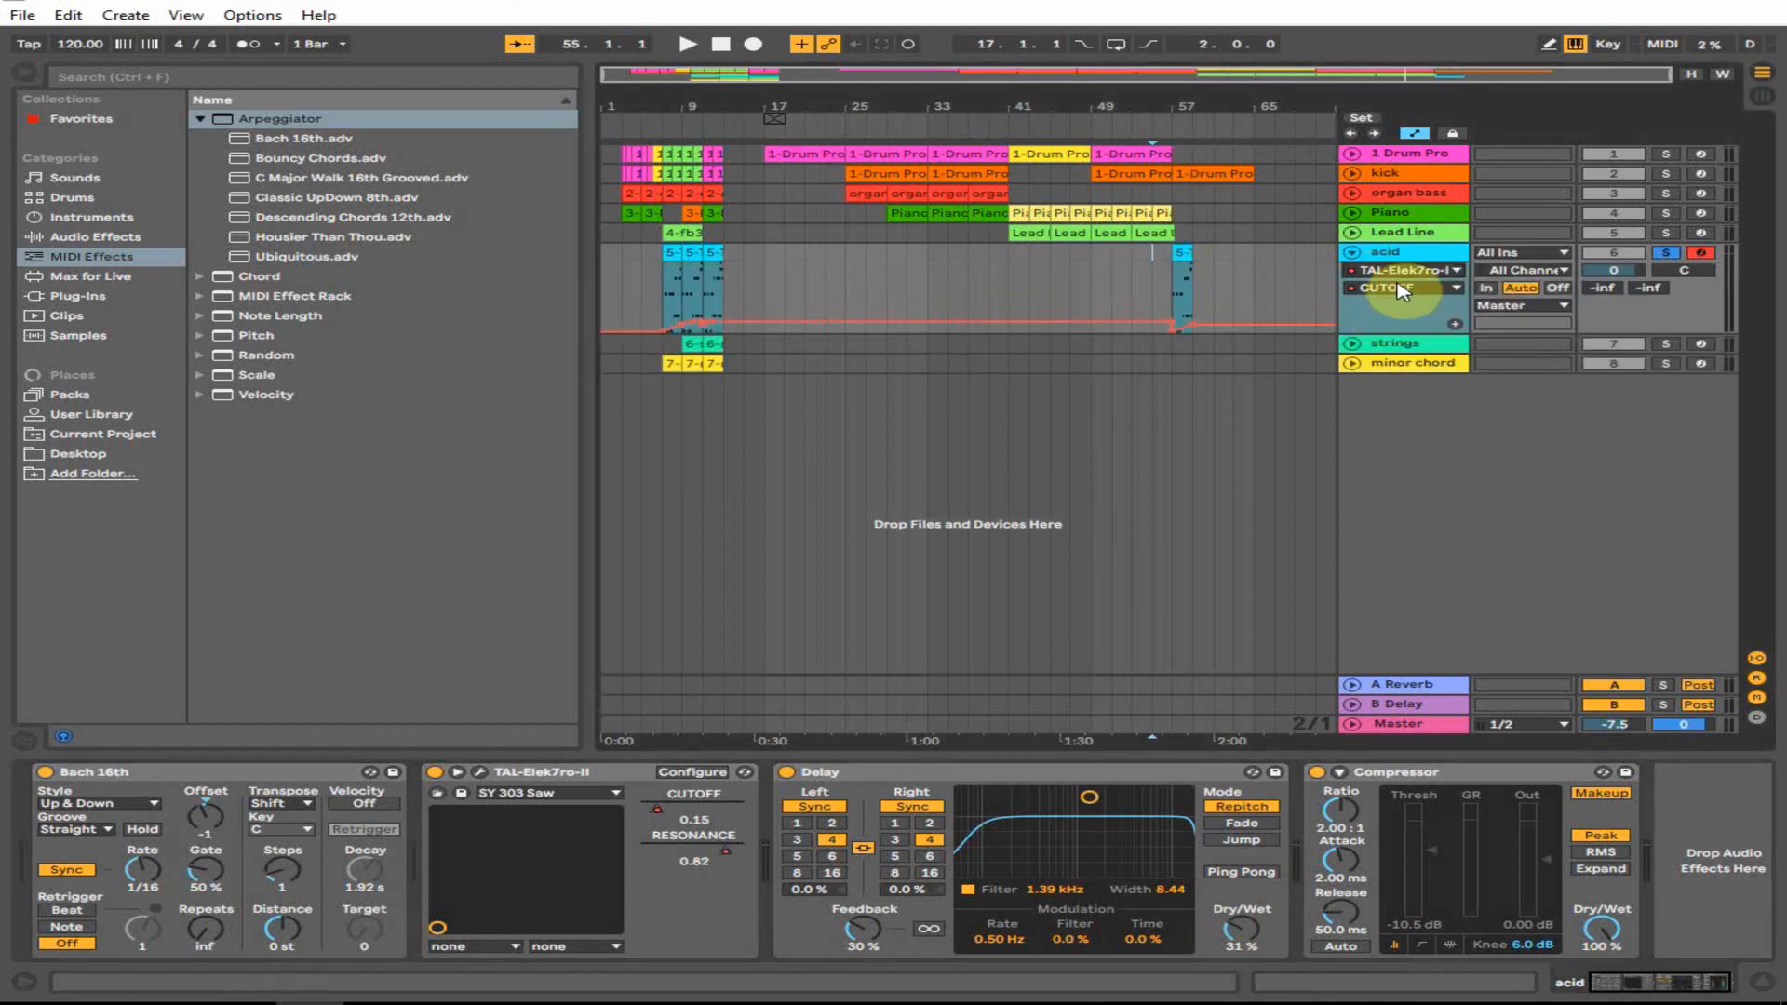
{"action": "left_click_drag", "start_coordinate": [1434, 74], "coordinate": [1434, 223]}
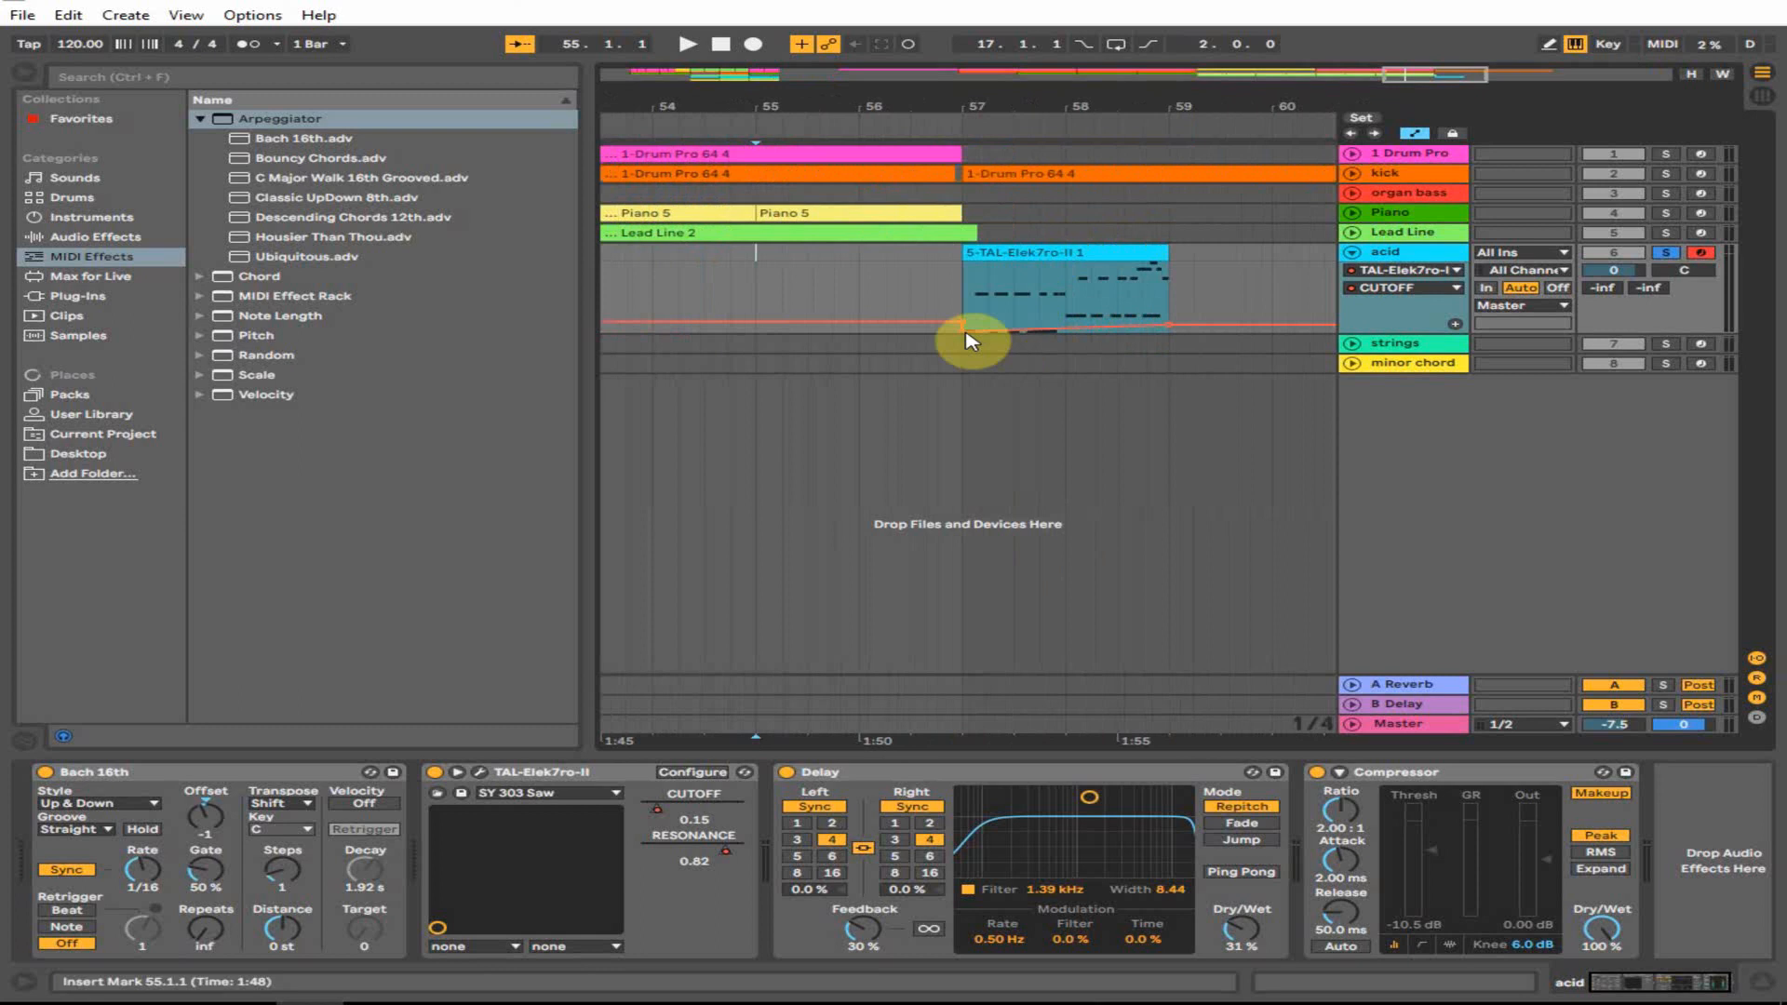
{"action": "left_click", "coordinate": [914, 282]}
{"action": "left_click_drag", "start_coordinate": [894, 108], "coordinate": [1069, 120]}
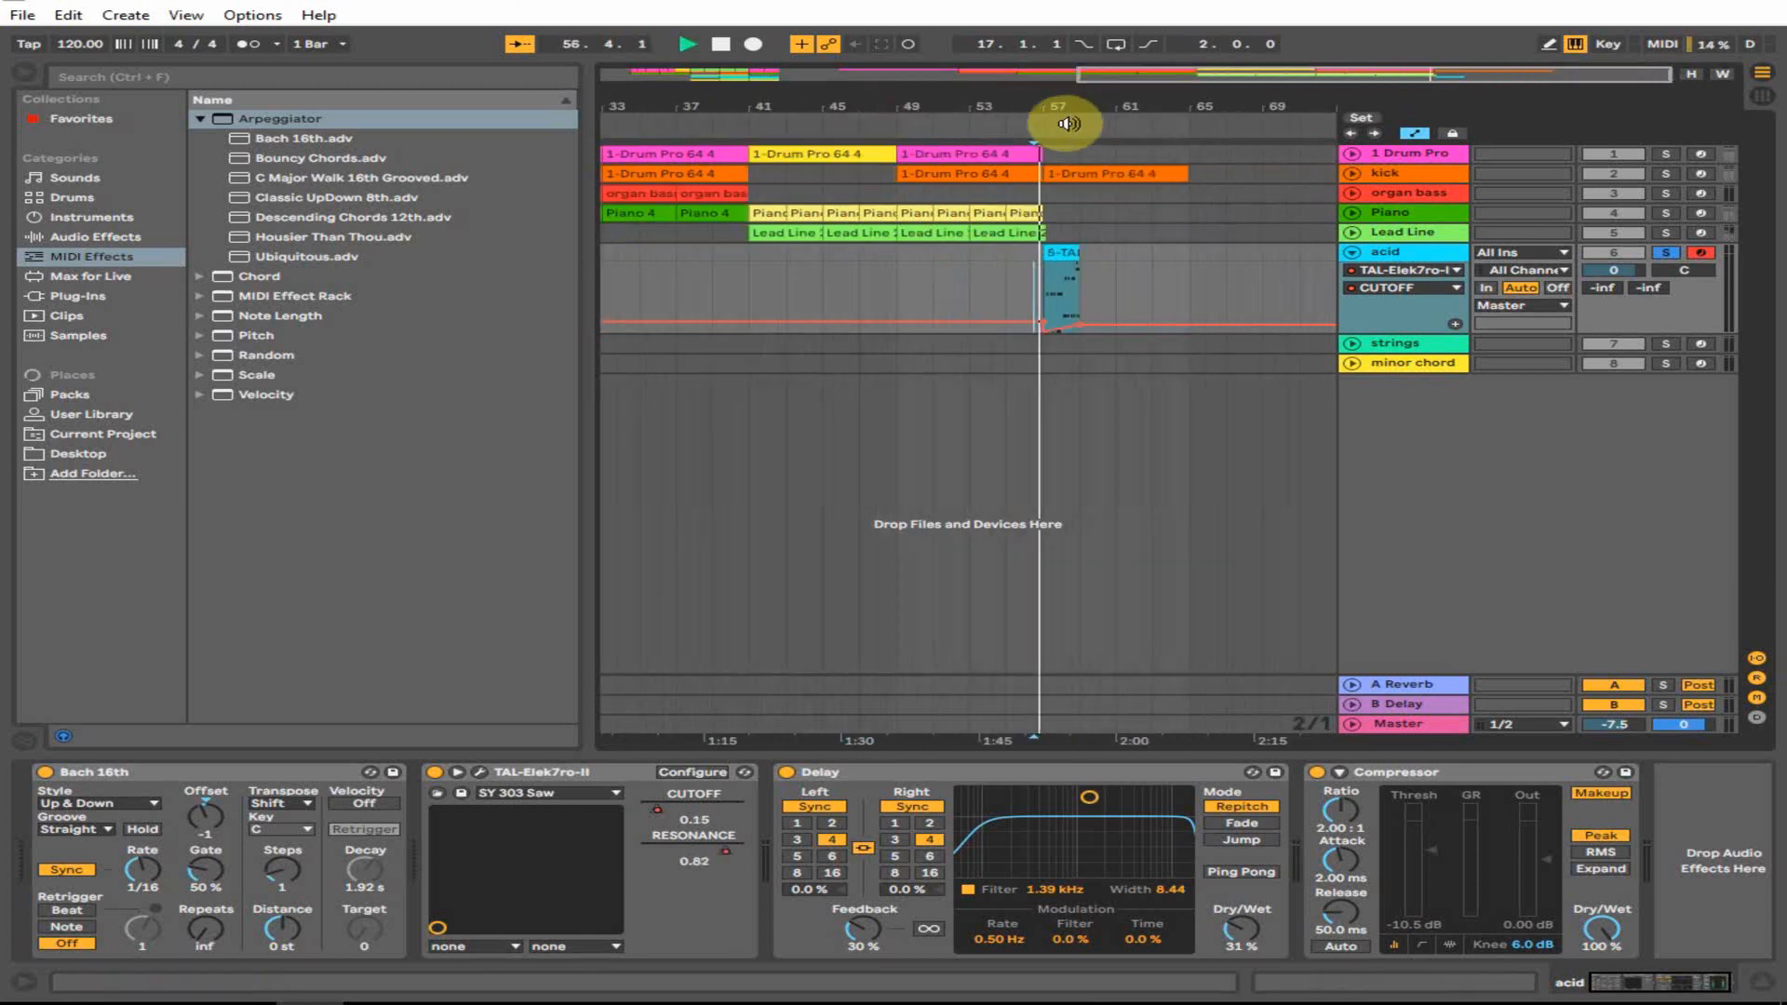
{"action": "left_click", "coordinate": [1668, 253]}
{"action": "key", "text": "space"}
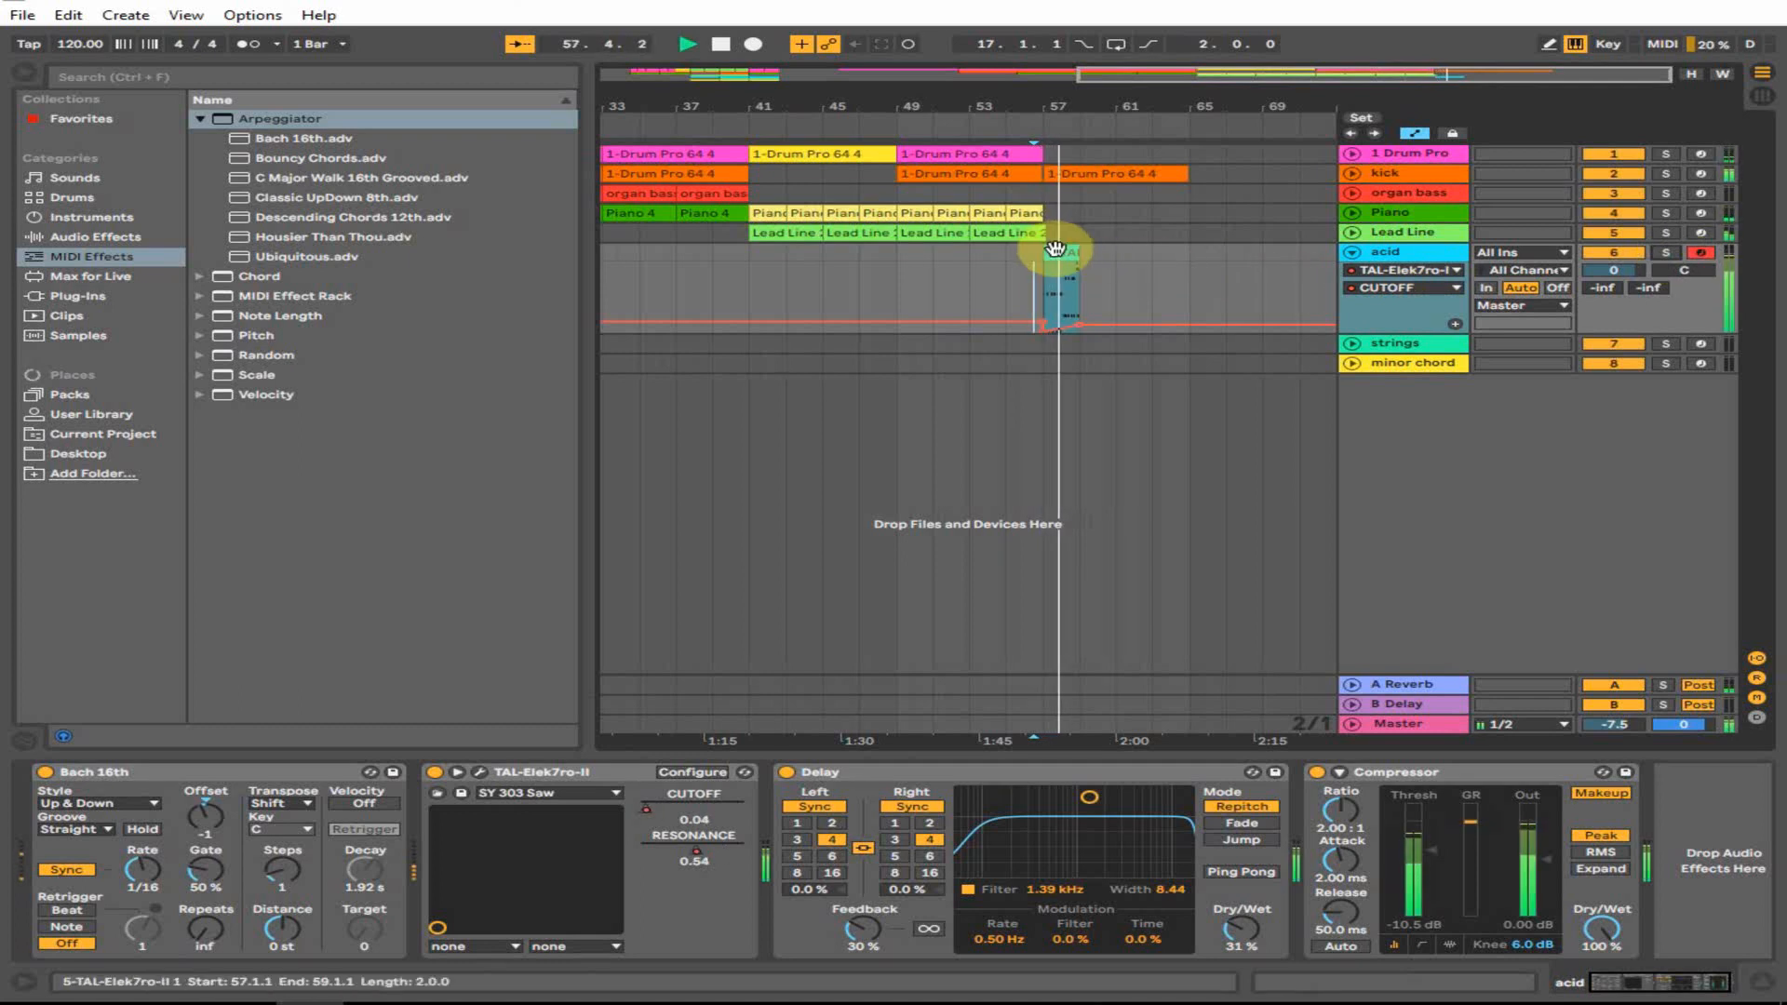
- Duplicate the acid clip with Ctrl+D and copy it twice more toward bar 65
{"action": "key", "text": "ctrl+d"}
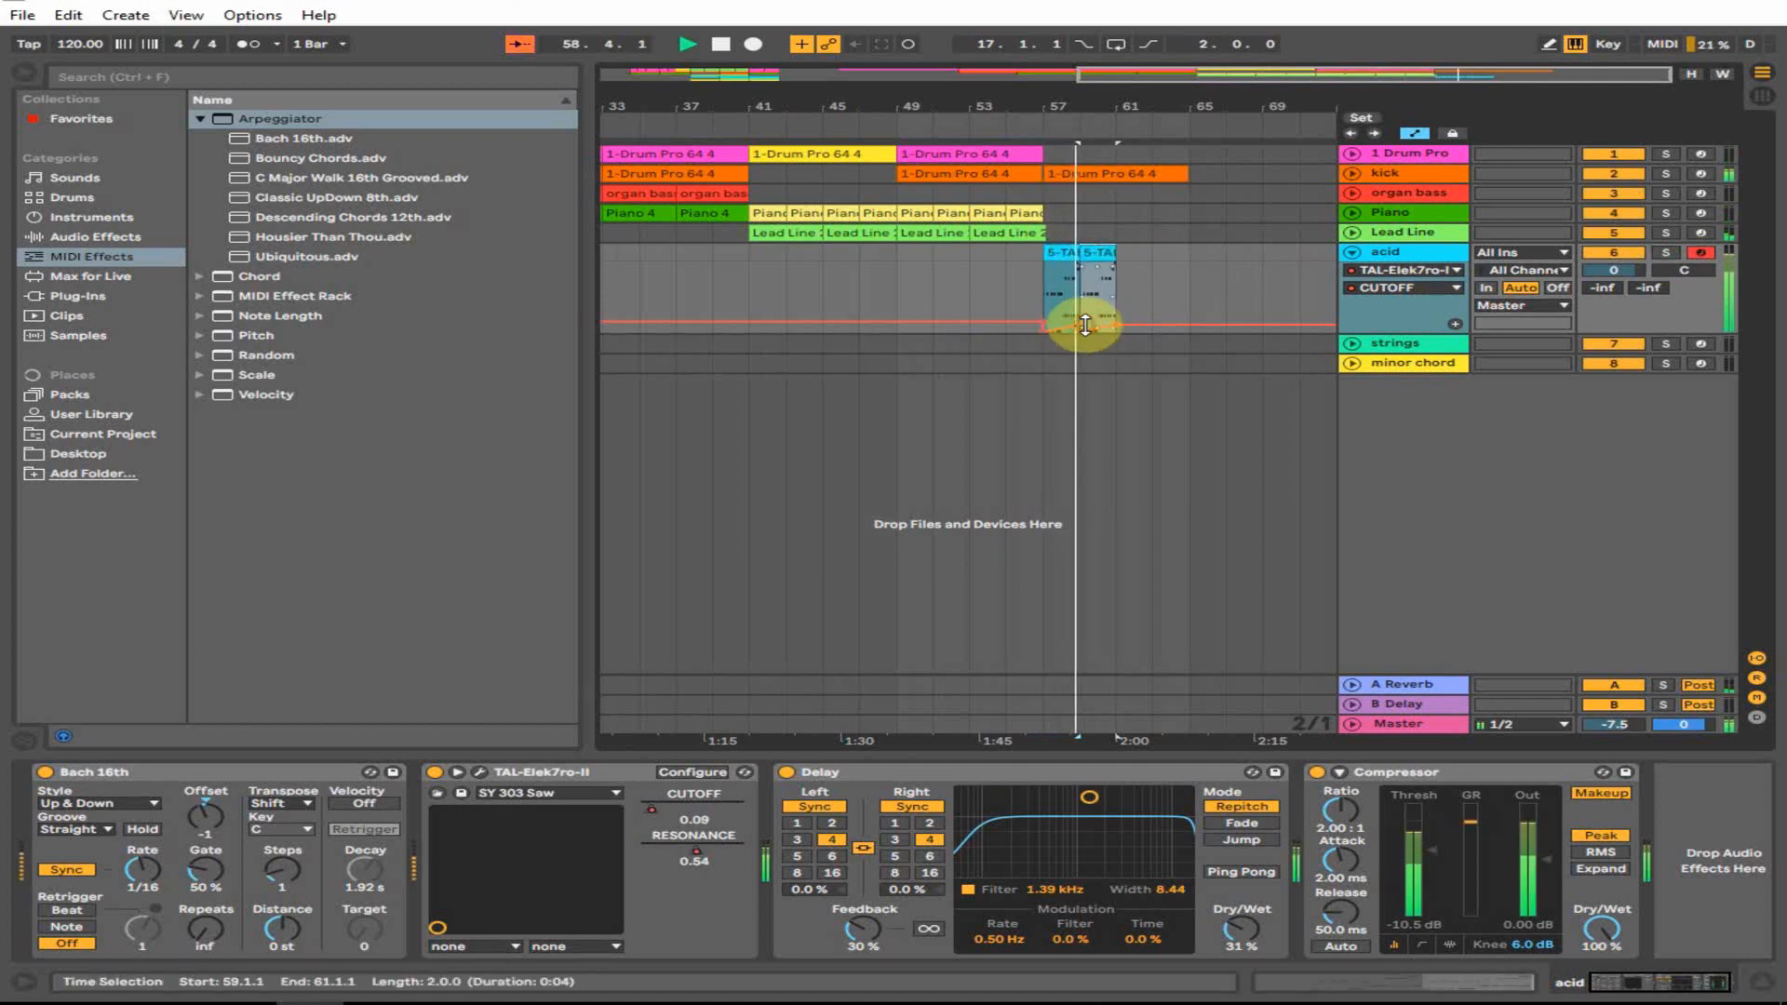
{"action": "left_click", "coordinate": [1098, 247]}
{"action": "key", "text": "space"}
{"action": "left_click_drag", "start_coordinate": [1120, 252], "coordinate": [1064, 274]}
- Consolidate the four acid clips across bars 57–65 into one clip, undoing an accidental deletion
{"action": "right_click", "coordinate": [1066, 252]}
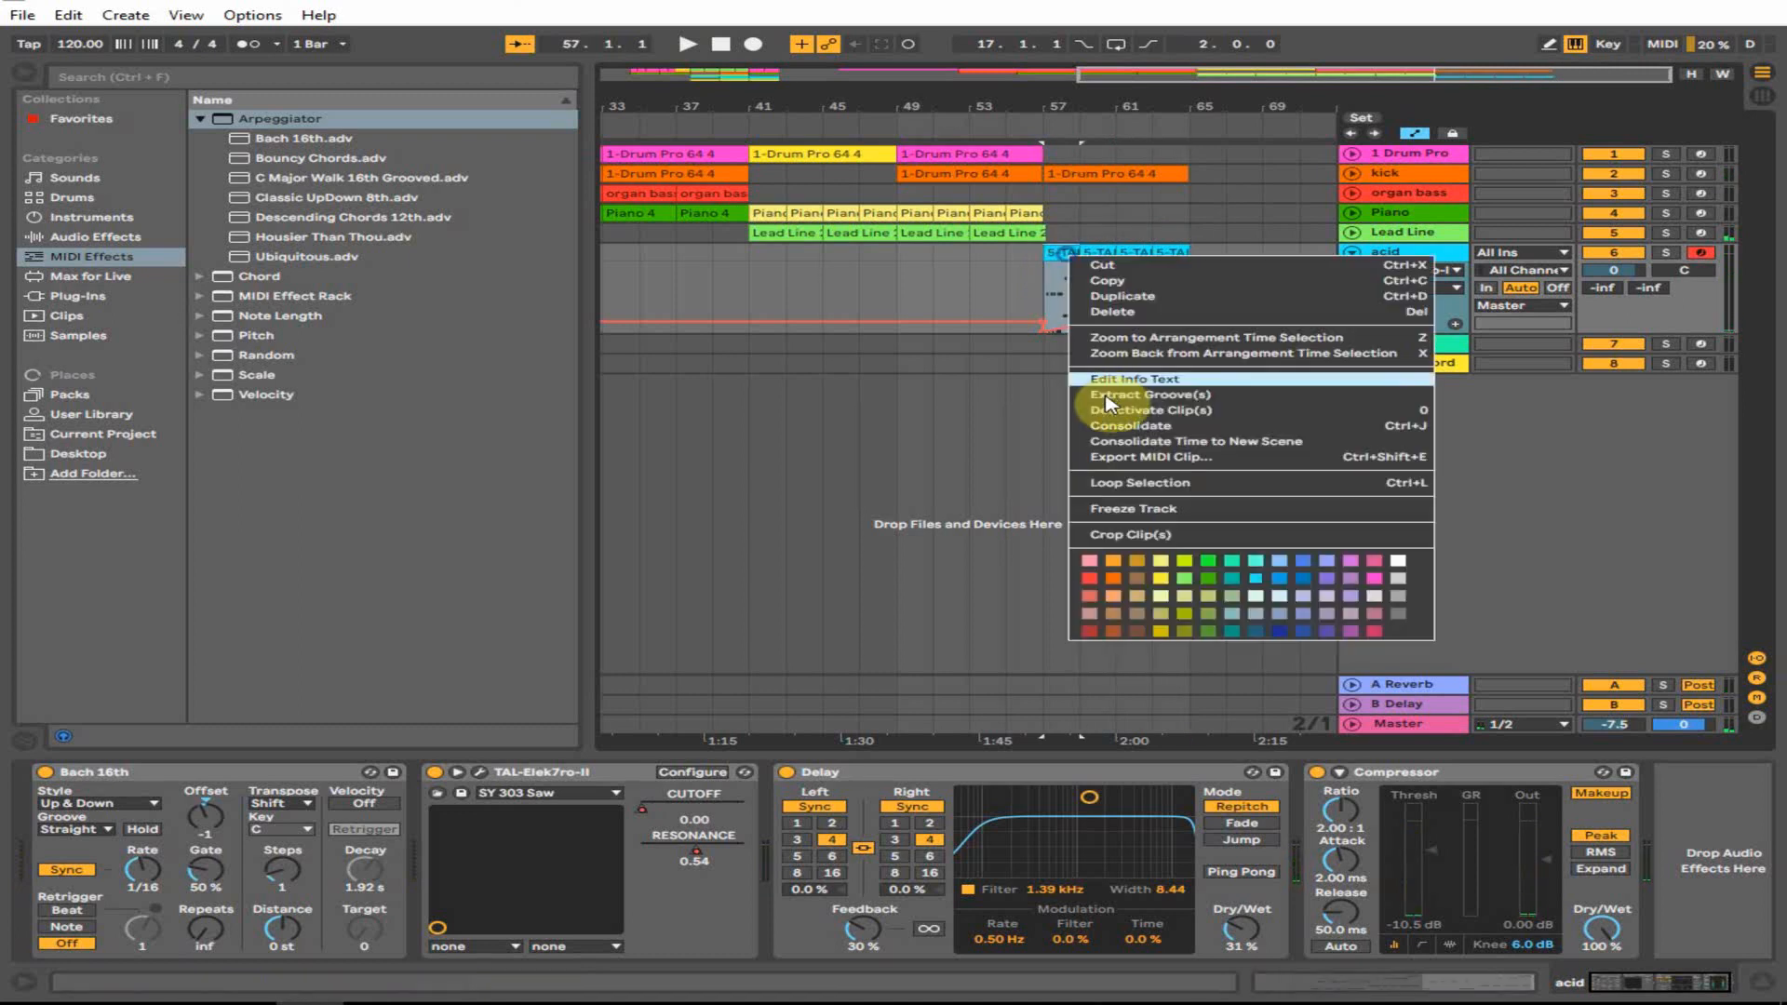
{"action": "left_click", "coordinate": [1041, 272]}
{"action": "left_click_drag", "start_coordinate": [1101, 272], "coordinate": [1189, 270]}
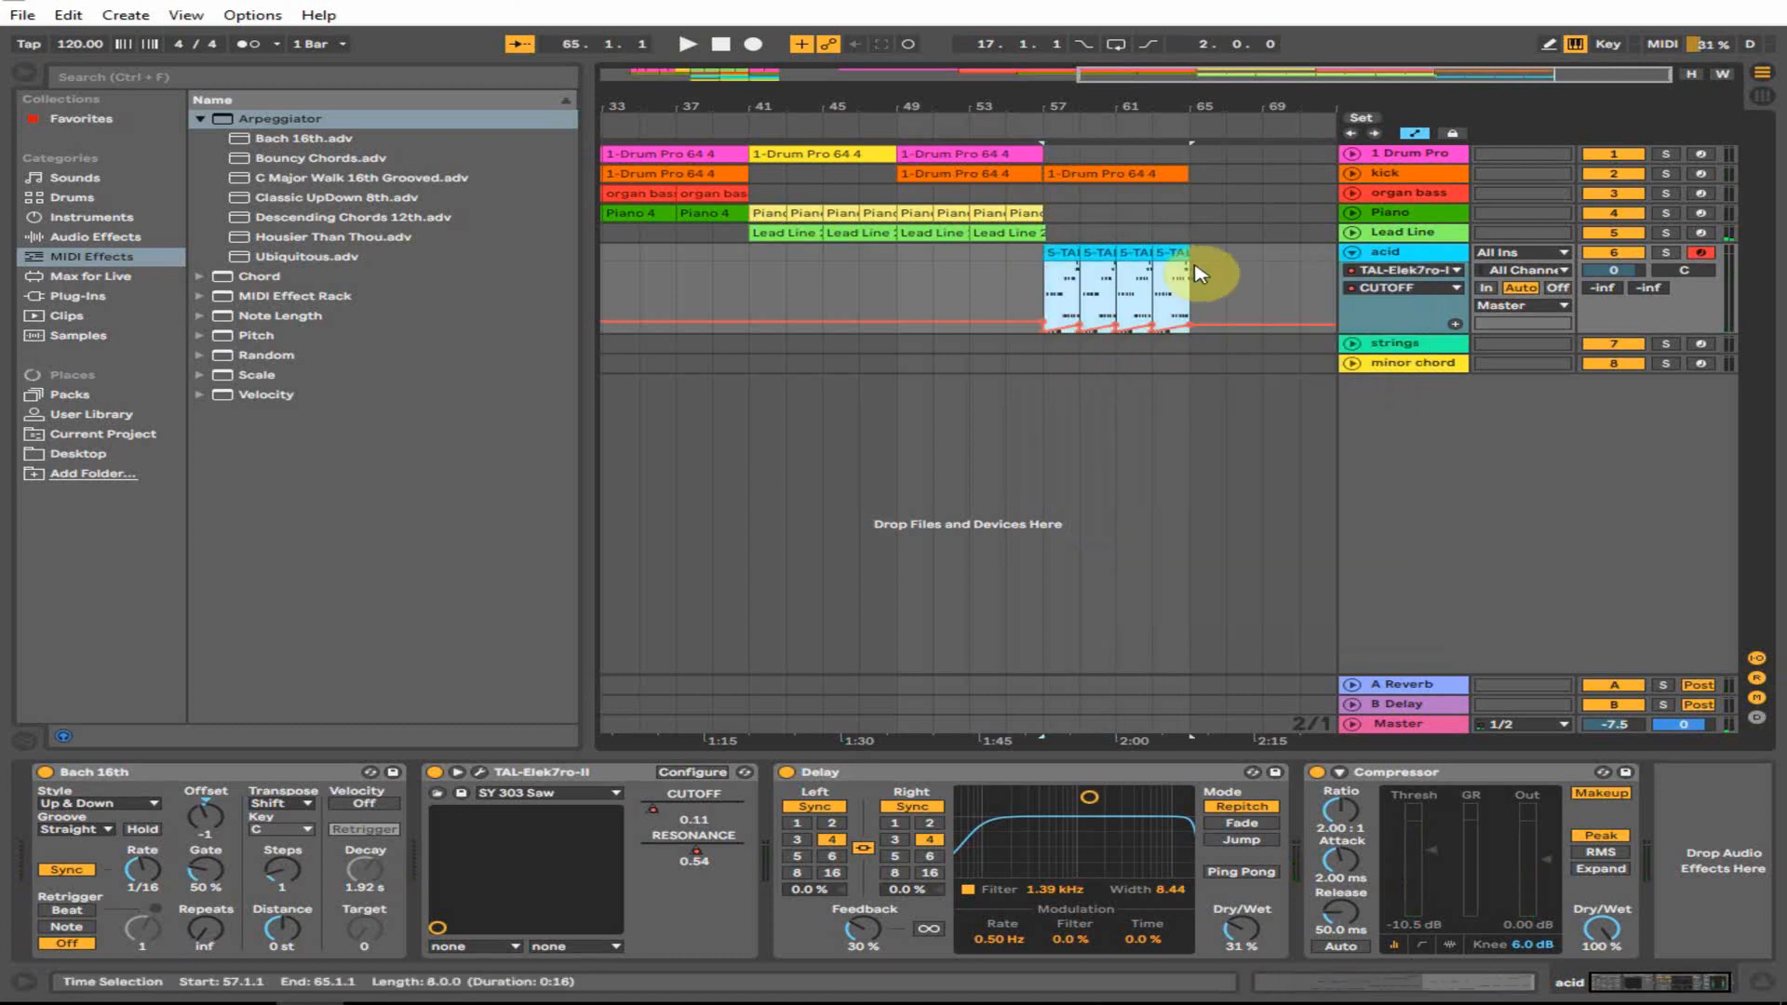
{"action": "right_click", "coordinate": [1171, 257]}
{"action": "left_click", "coordinate": [1238, 411]}
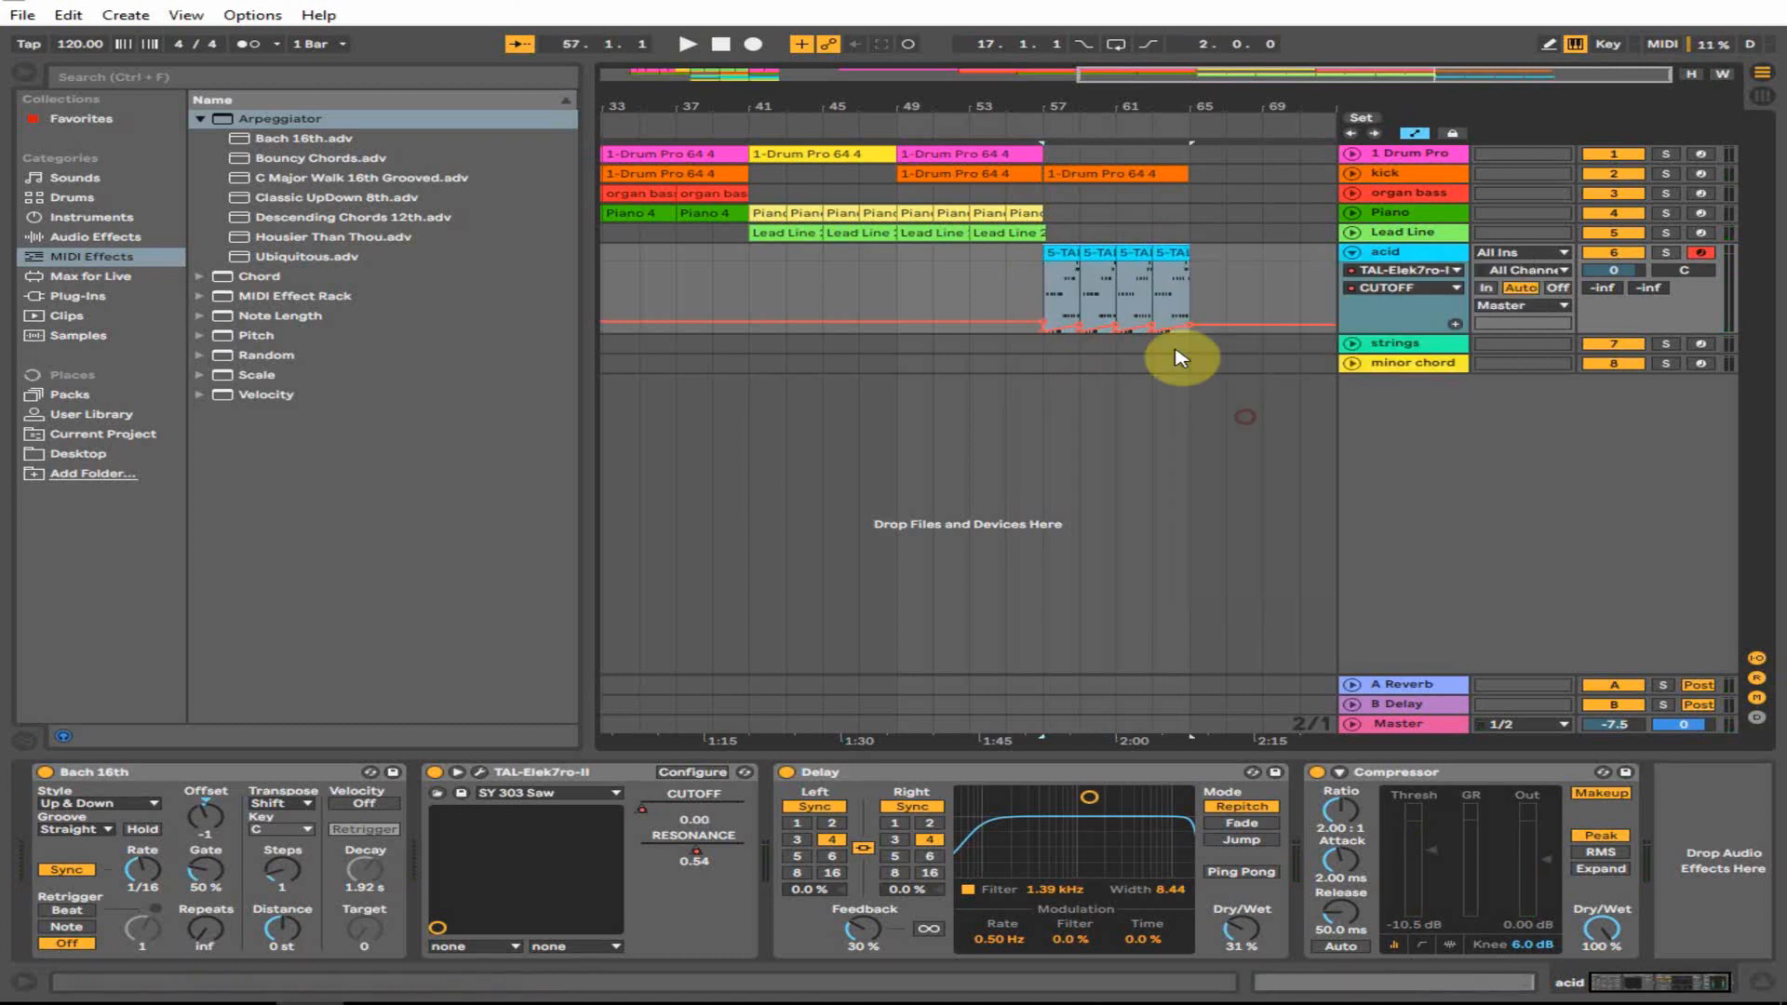
{"action": "right_click", "coordinate": [1128, 294]}
{"action": "left_click", "coordinate": [1182, 375]}
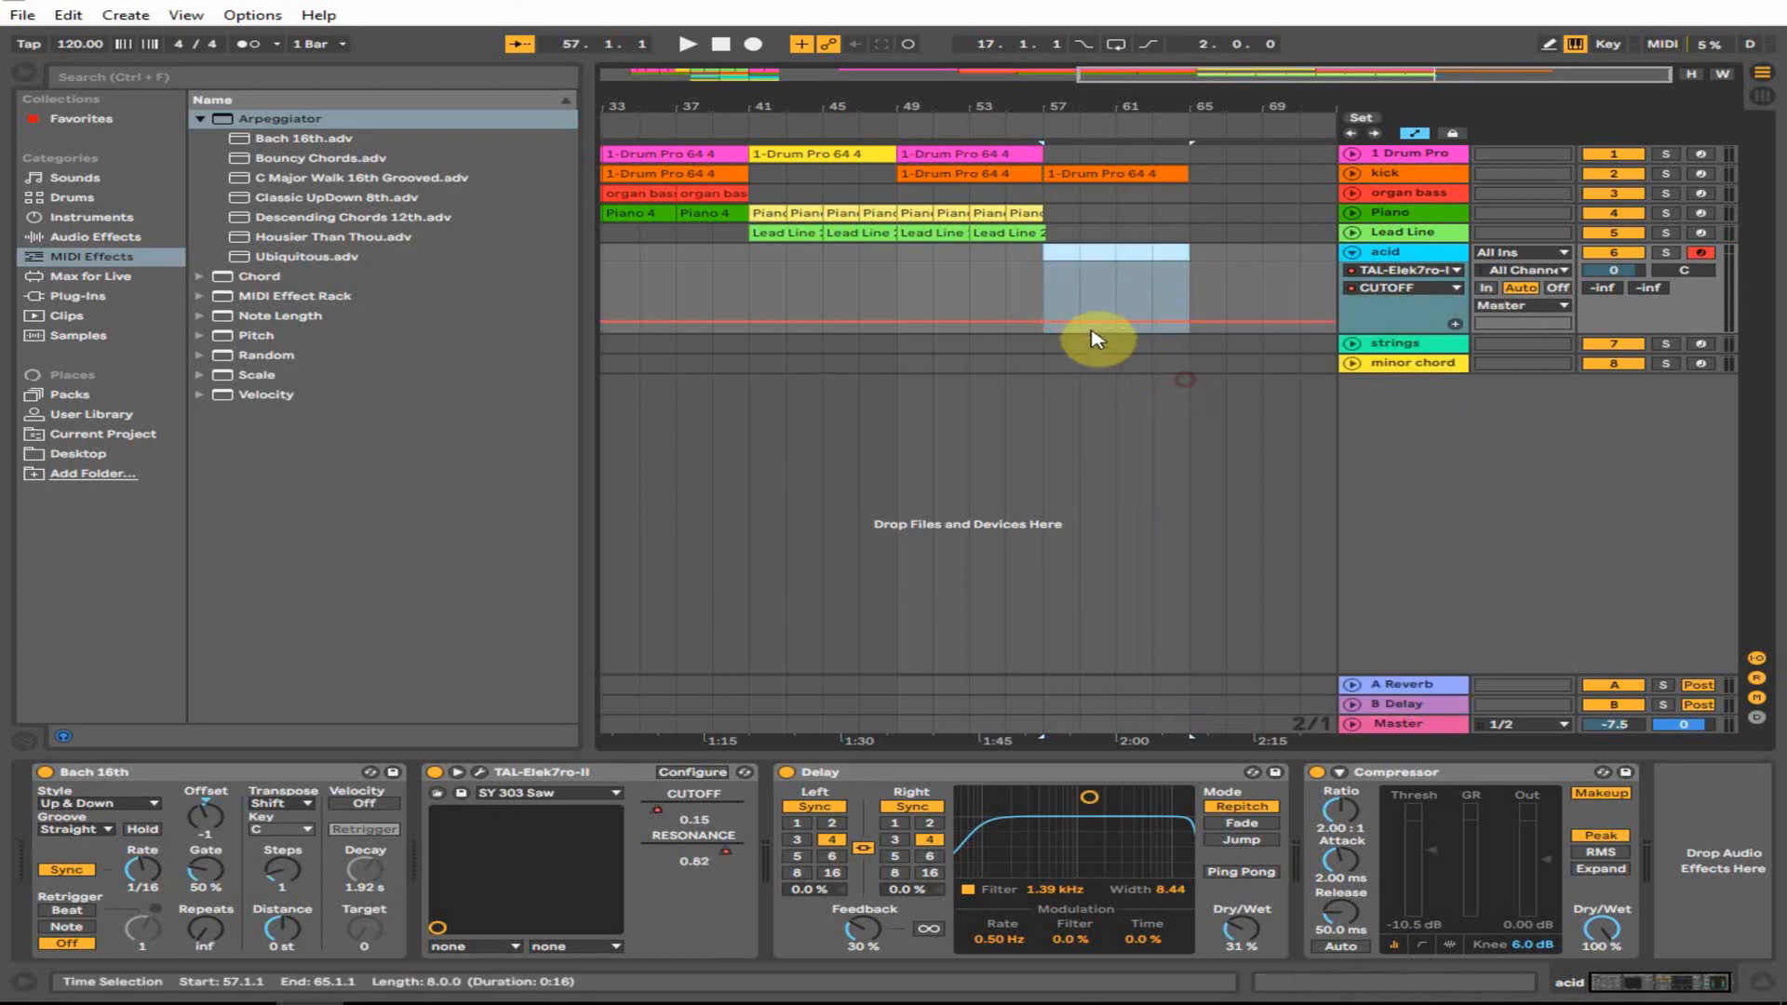
{"action": "left_click", "coordinate": [1080, 321]}
{"action": "key", "text": "ctrl+z"}
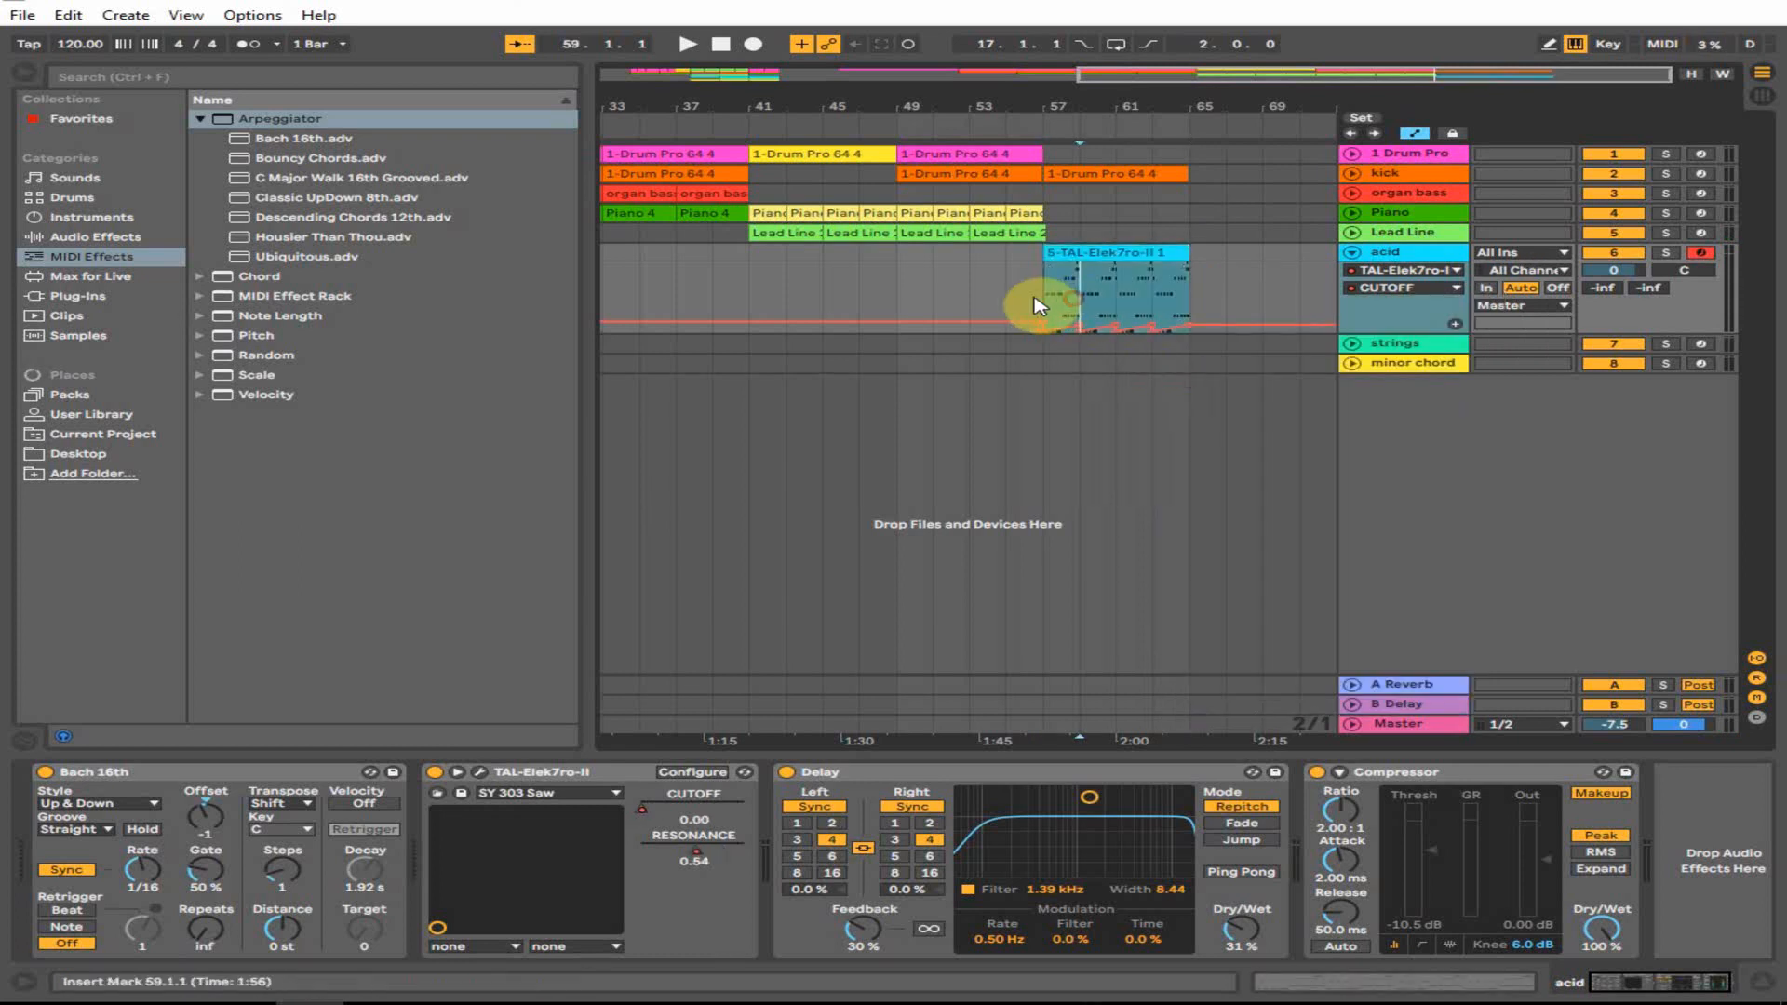
- Clear the merged clip's cutoff envelope and draw a cutoff ramp rising across the clip
{"action": "left_click", "coordinate": [1180, 307]}
{"action": "right_click", "coordinate": [1152, 305]}
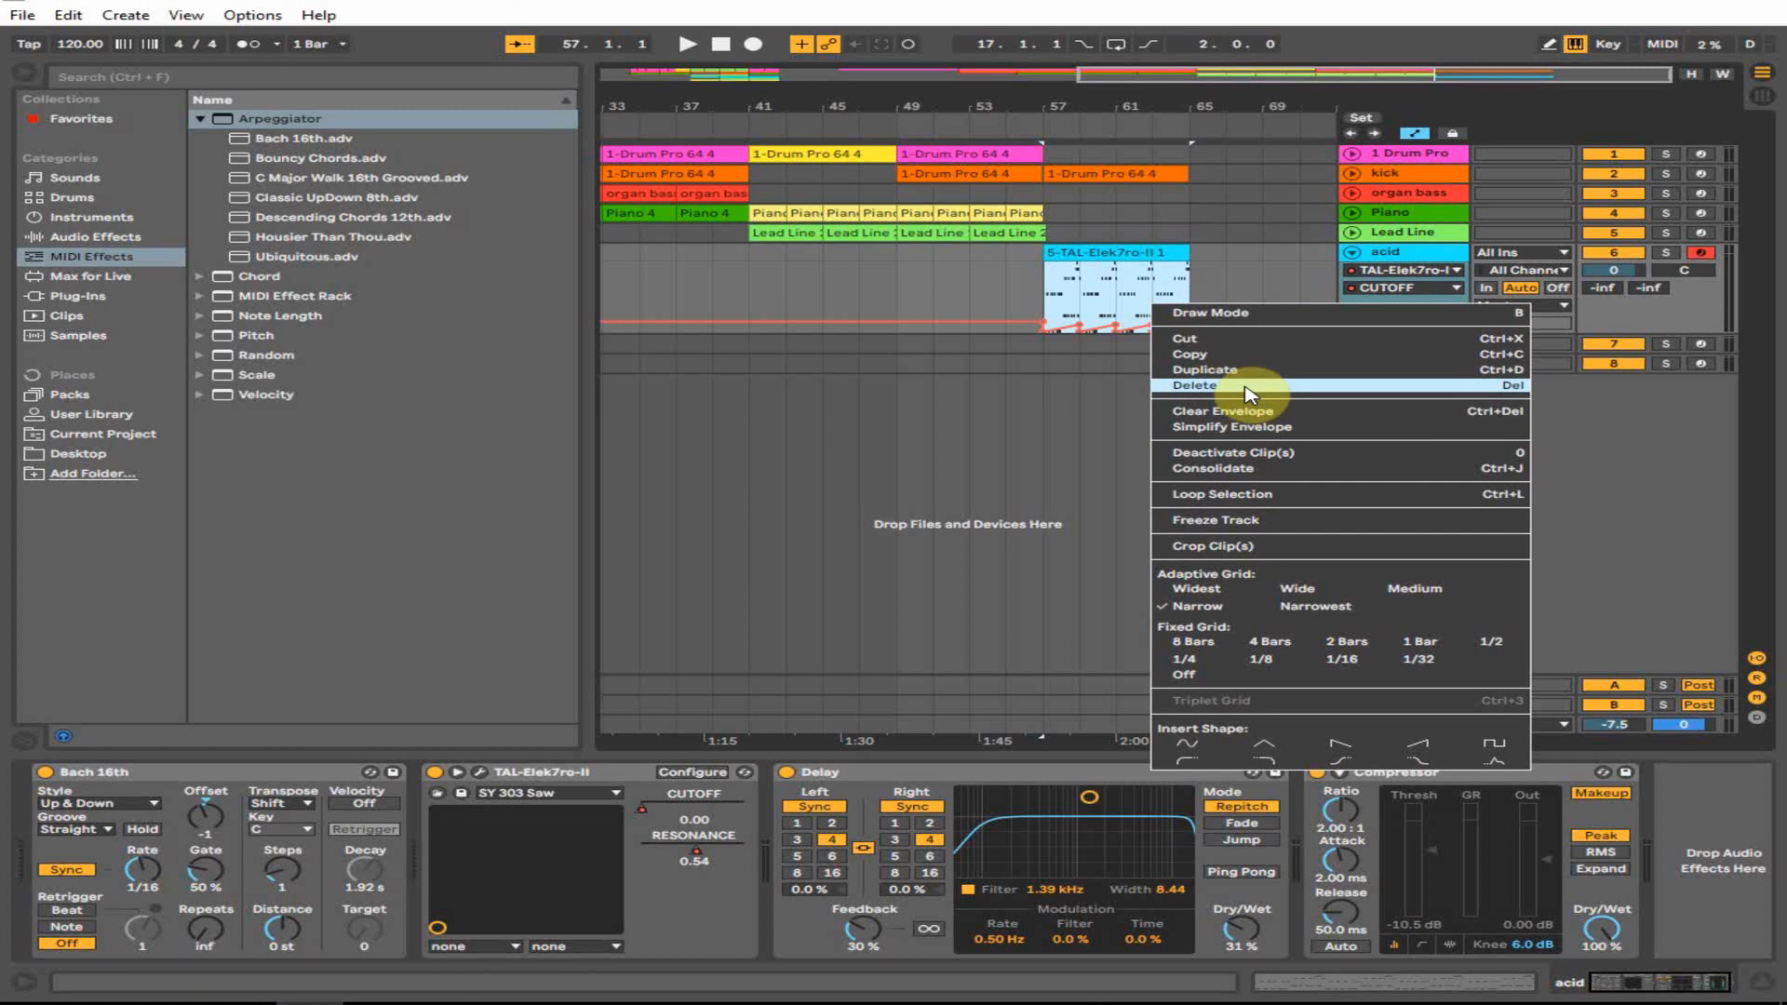
{"action": "left_click", "coordinate": [1251, 410]}
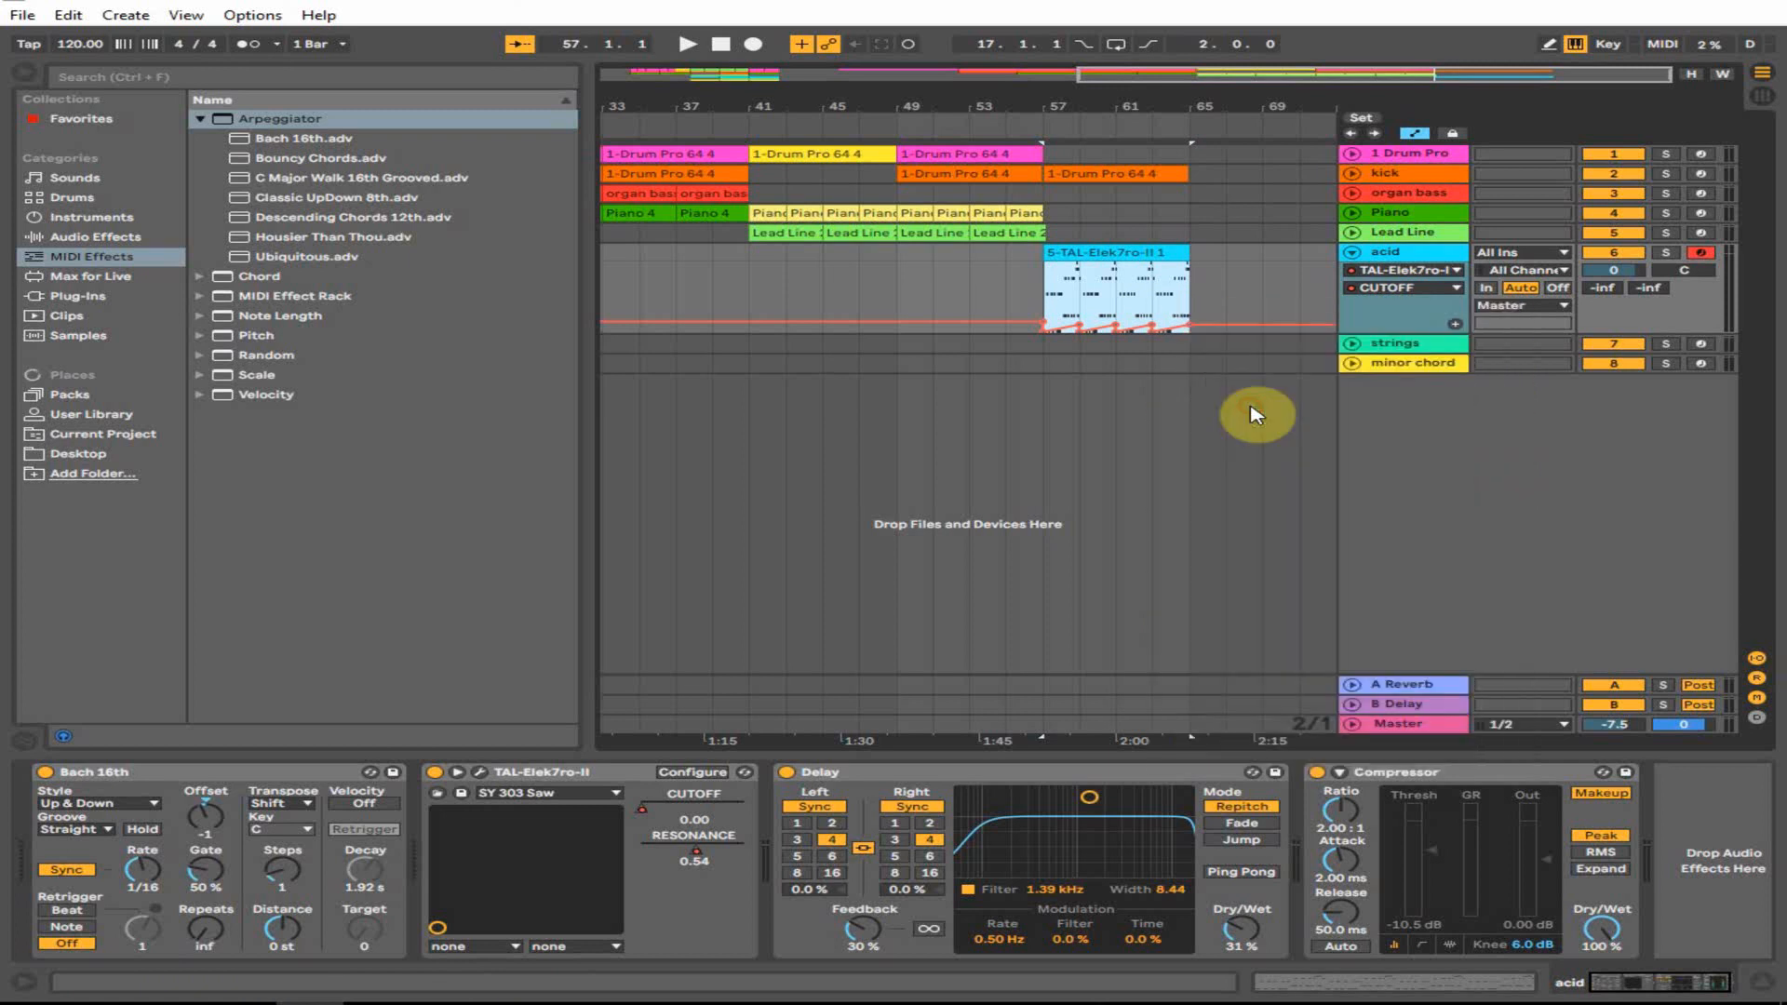
{"action": "left_click", "coordinate": [1039, 334]}
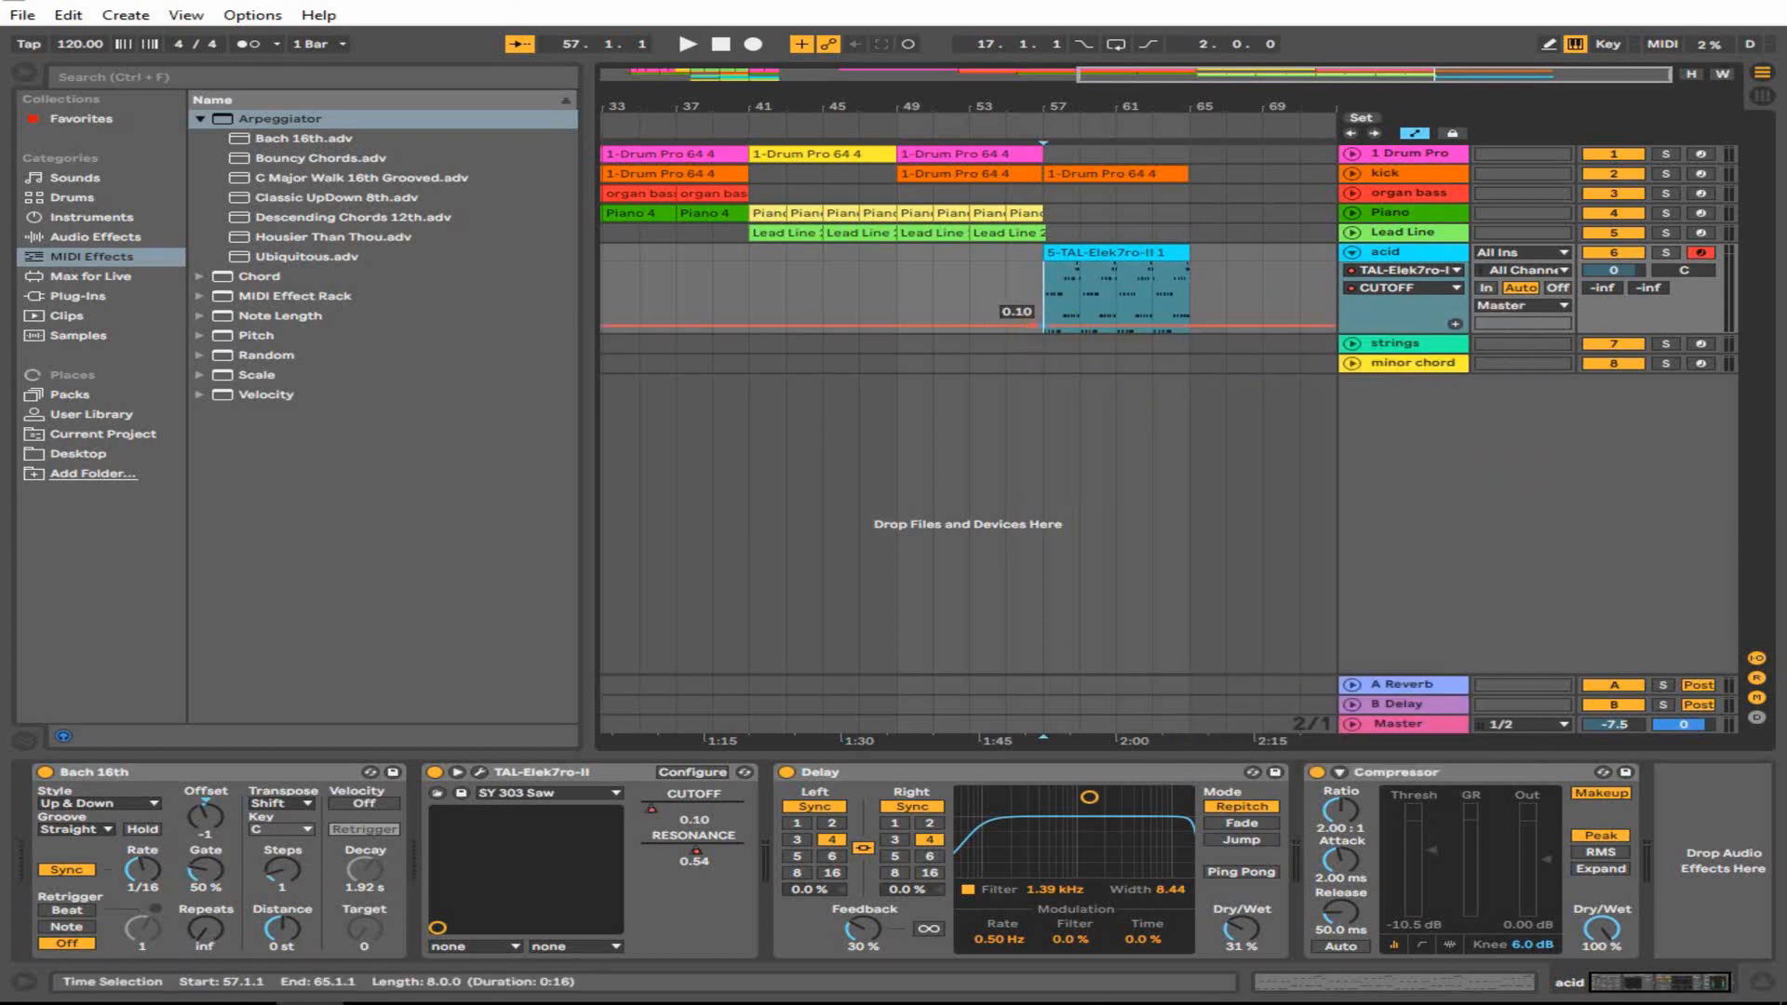
{"action": "left_click_drag", "start_coordinate": [1164, 340], "coordinate": [1167, 307]}
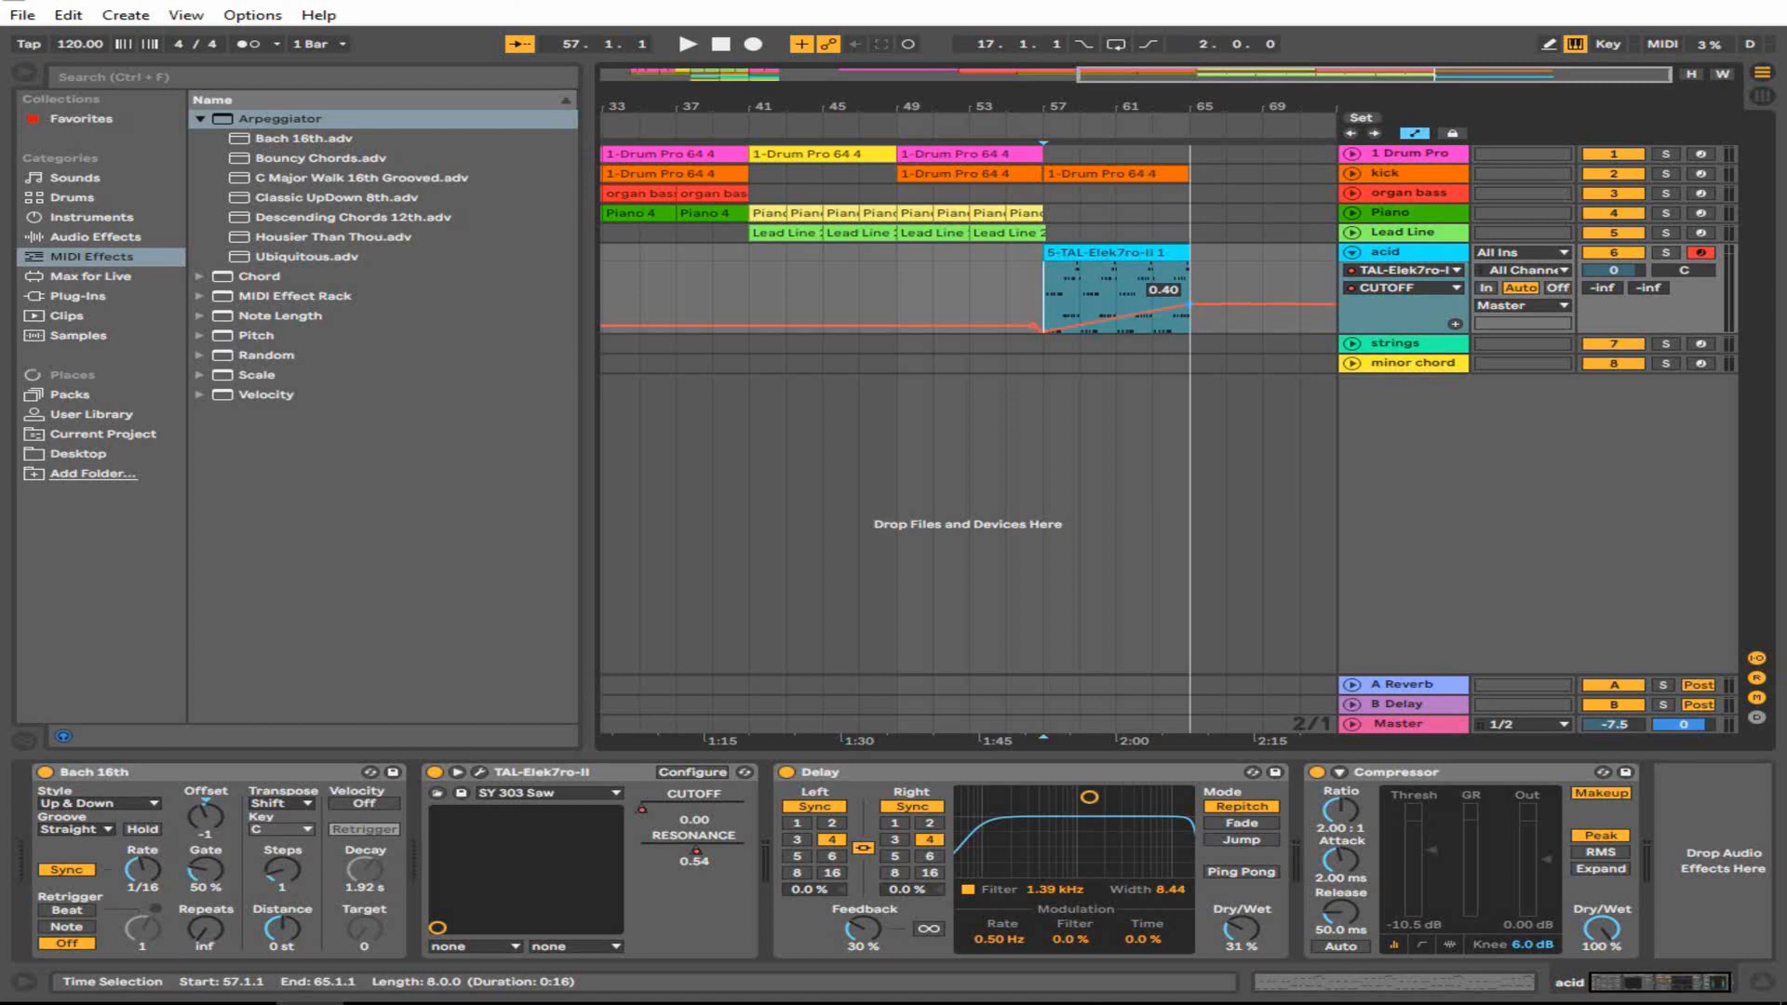
- Clear the RESONANCE automation and draw a curve that peaks then drops toward bar 65
{"action": "left_click", "coordinate": [1393, 296]}
{"action": "left_click", "coordinate": [1396, 359]}
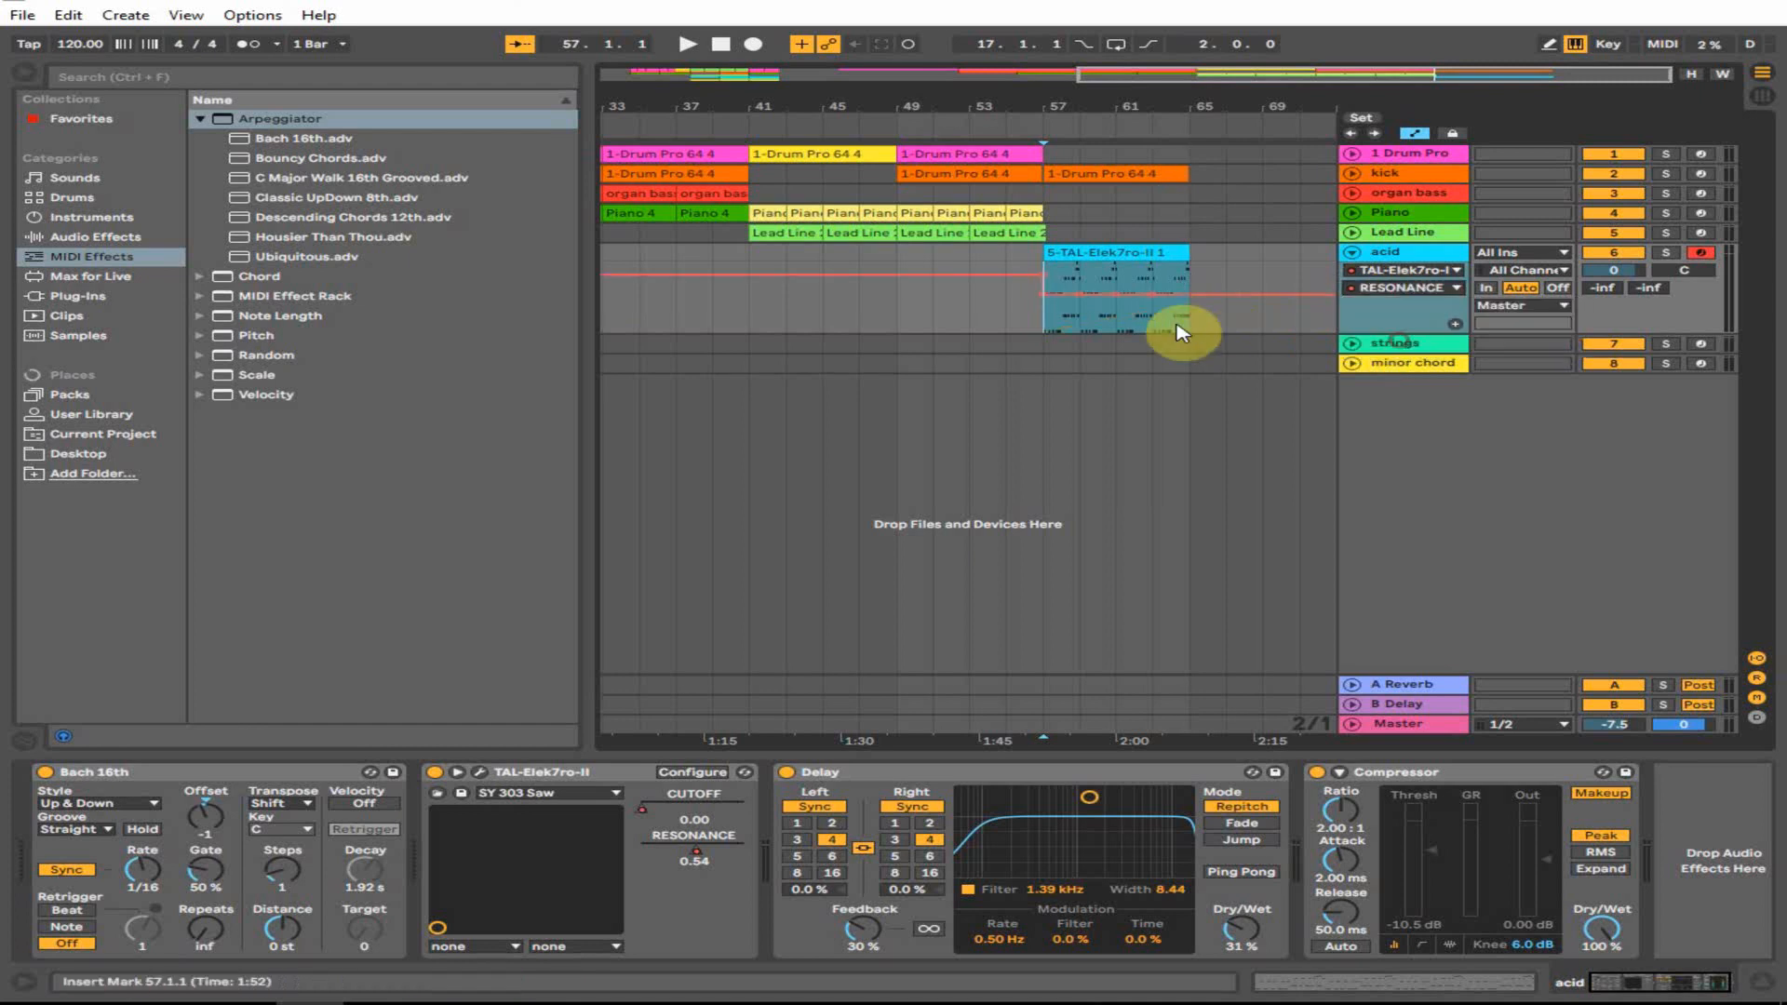
{"action": "left_click_drag", "start_coordinate": [1046, 310], "coordinate": [1189, 292]}
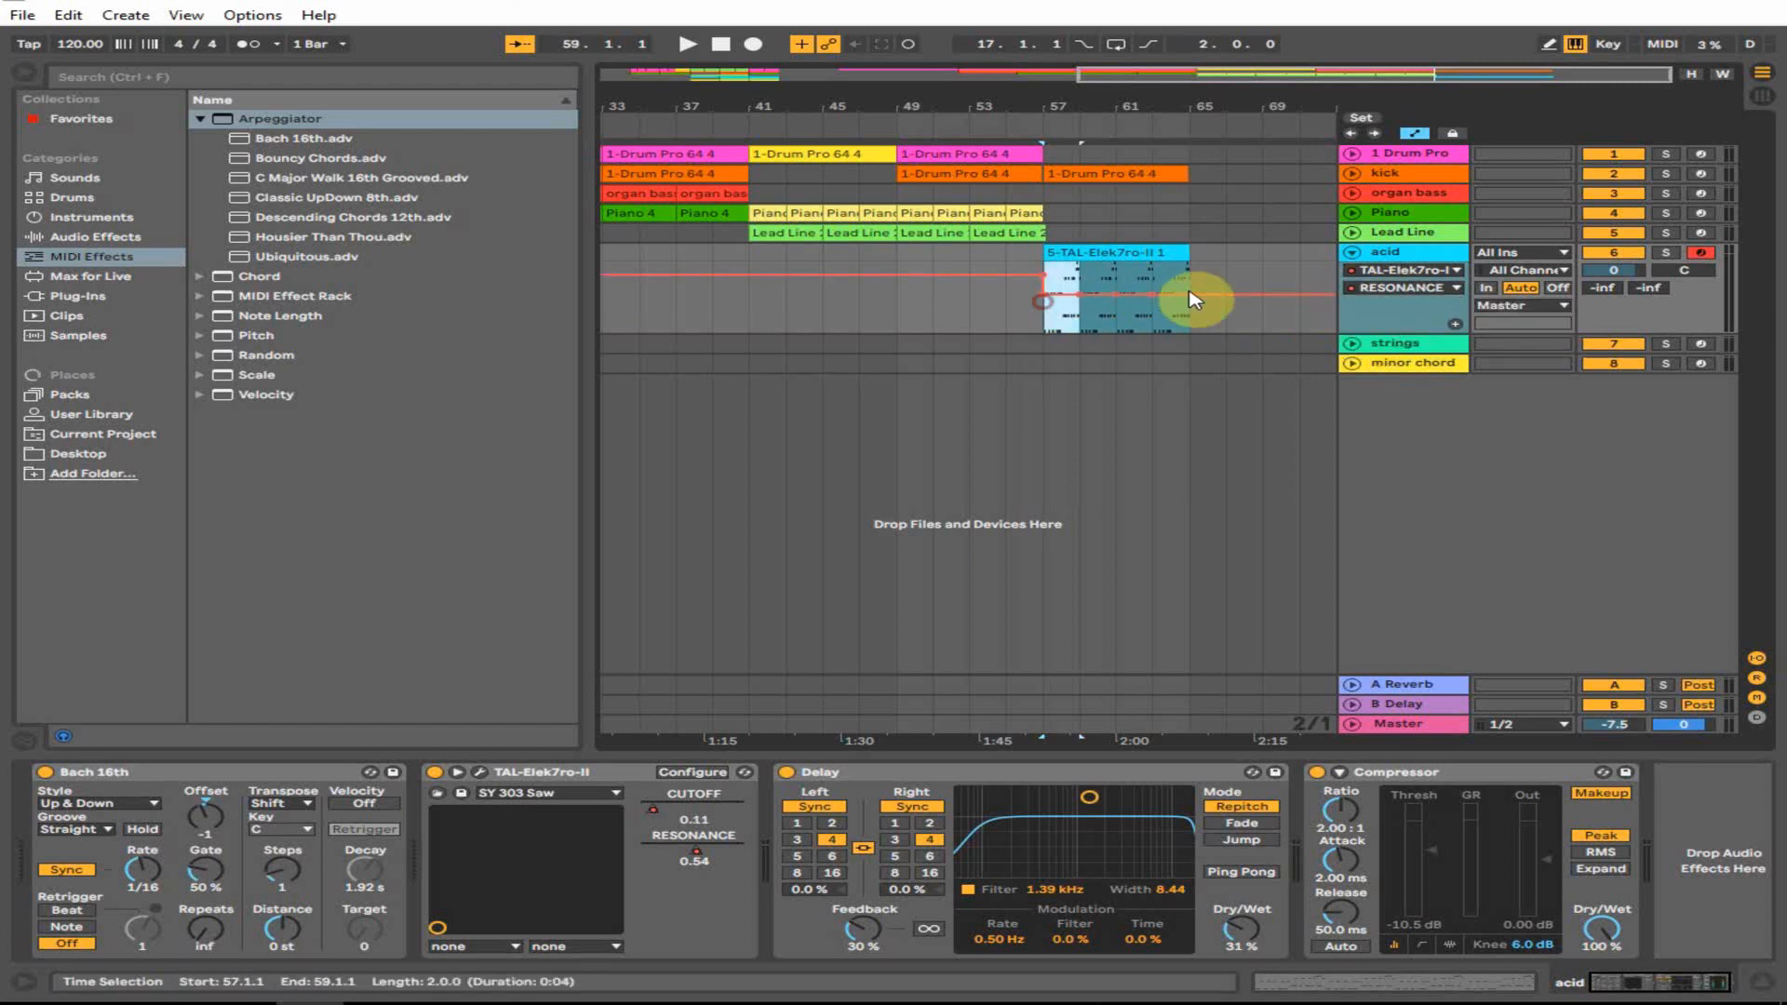
{"action": "right_click", "coordinate": [1144, 296]}
{"action": "left_click", "coordinate": [1210, 429]}
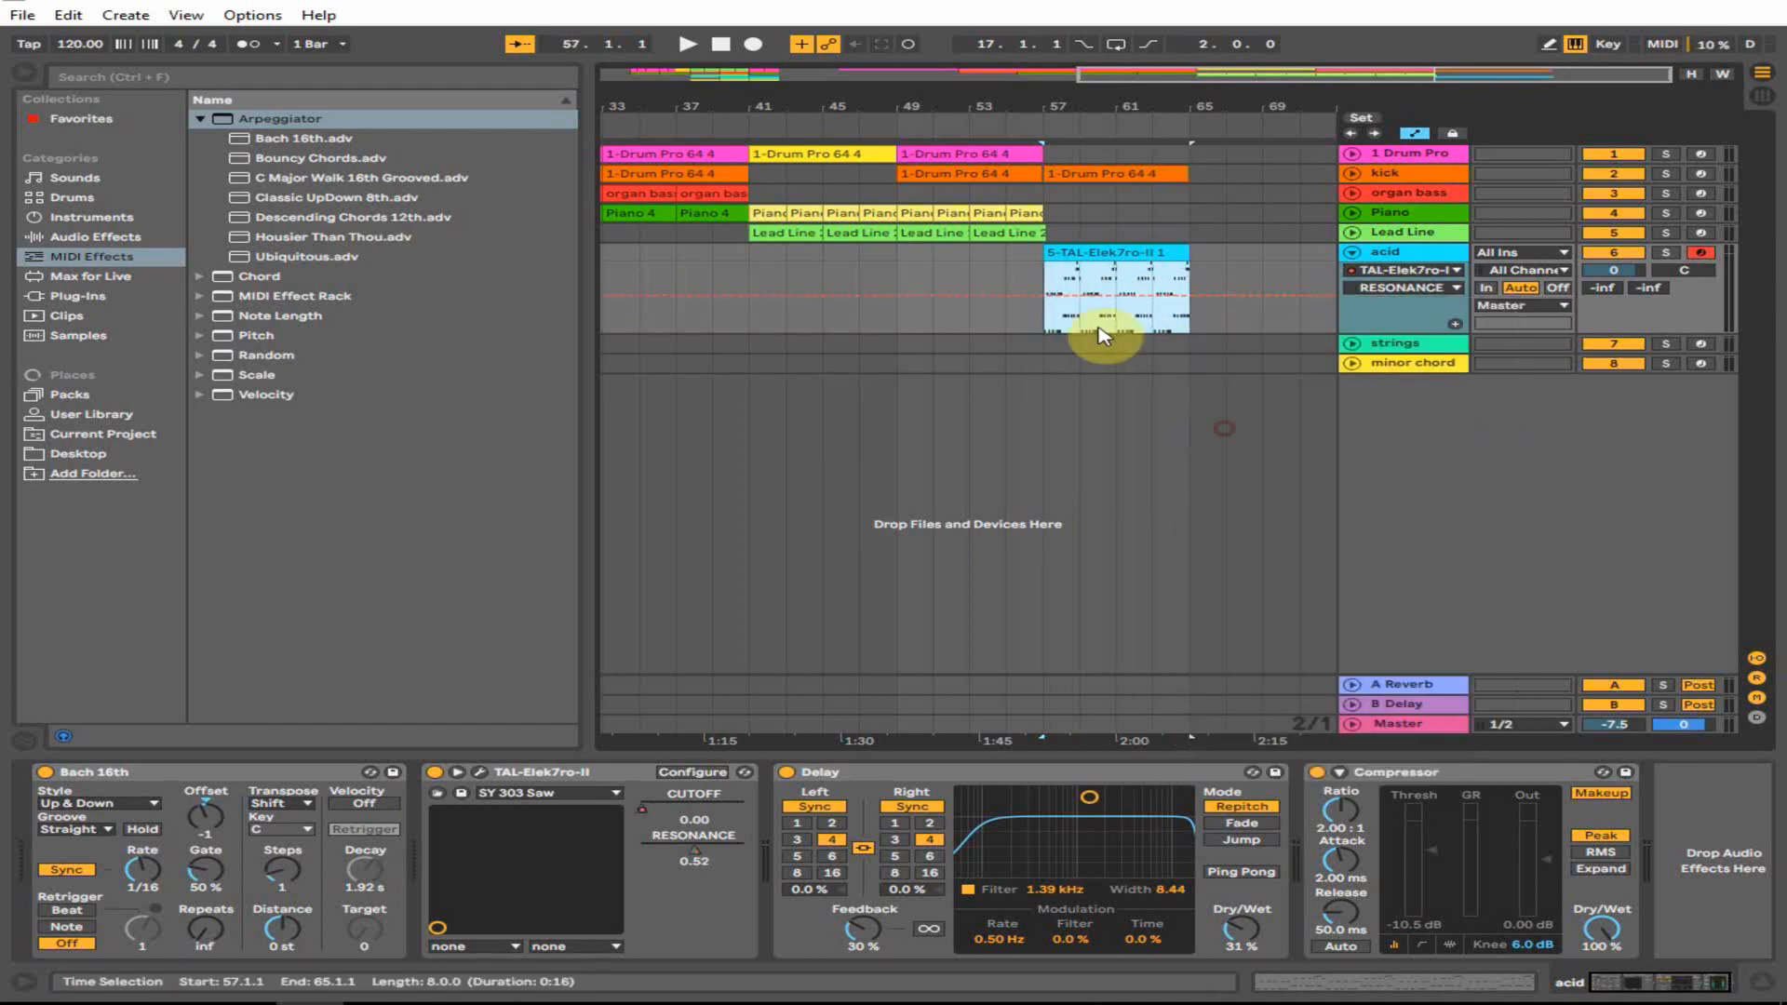
{"action": "left_click", "coordinate": [1048, 296]}
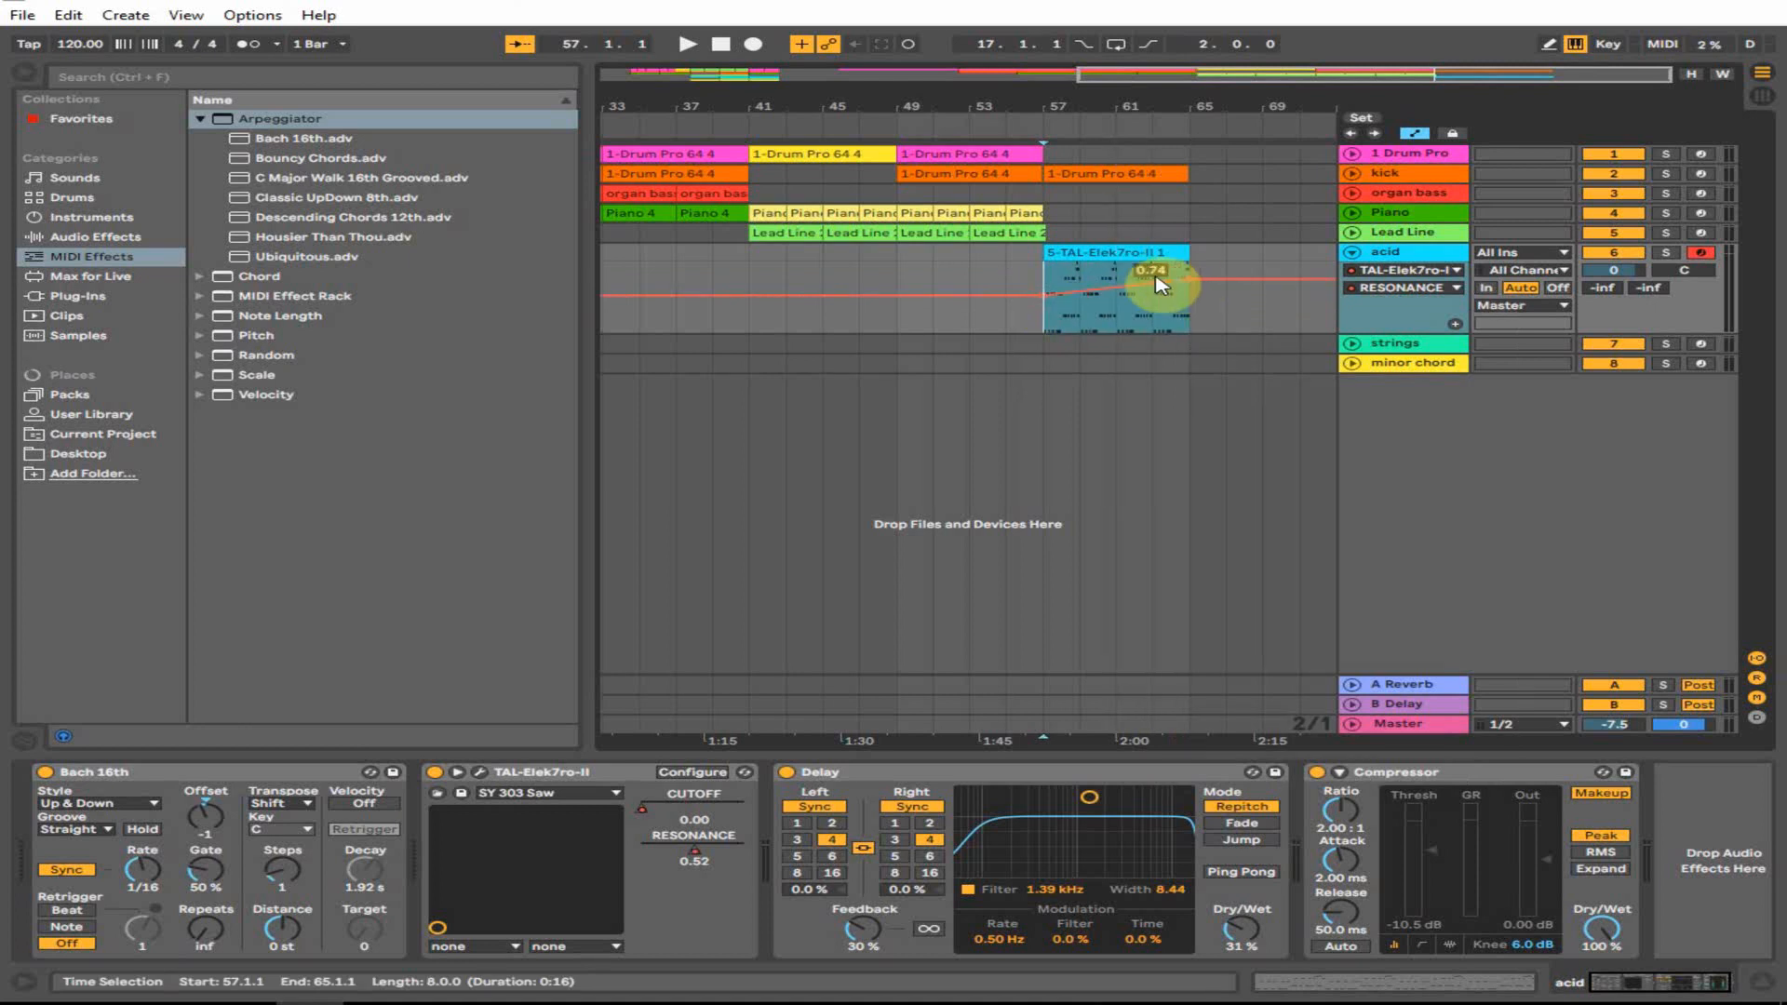
{"action": "left_click_drag", "start_coordinate": [1150, 284], "coordinate": [1190, 304]}
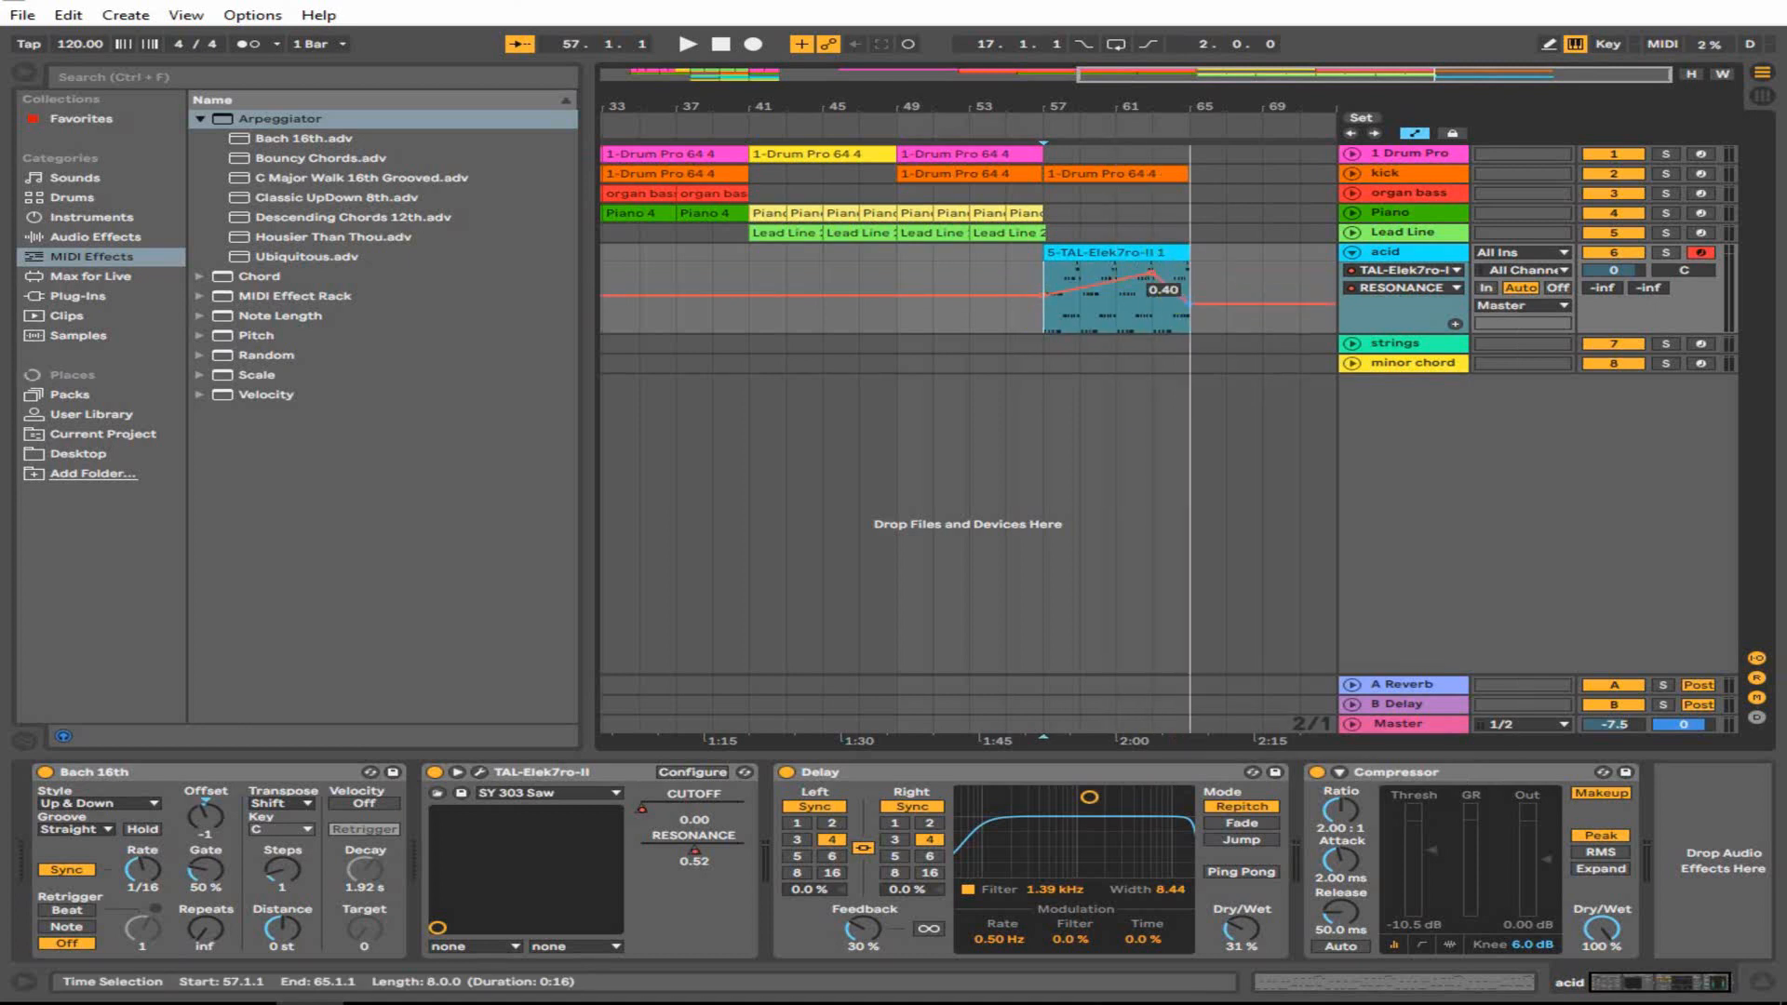
- Set the start point to bar 53, show the whole song and fold the automation lane
{"action": "left_click", "coordinate": [968, 284]}
{"action": "double_click", "coordinate": [1130, 91]}
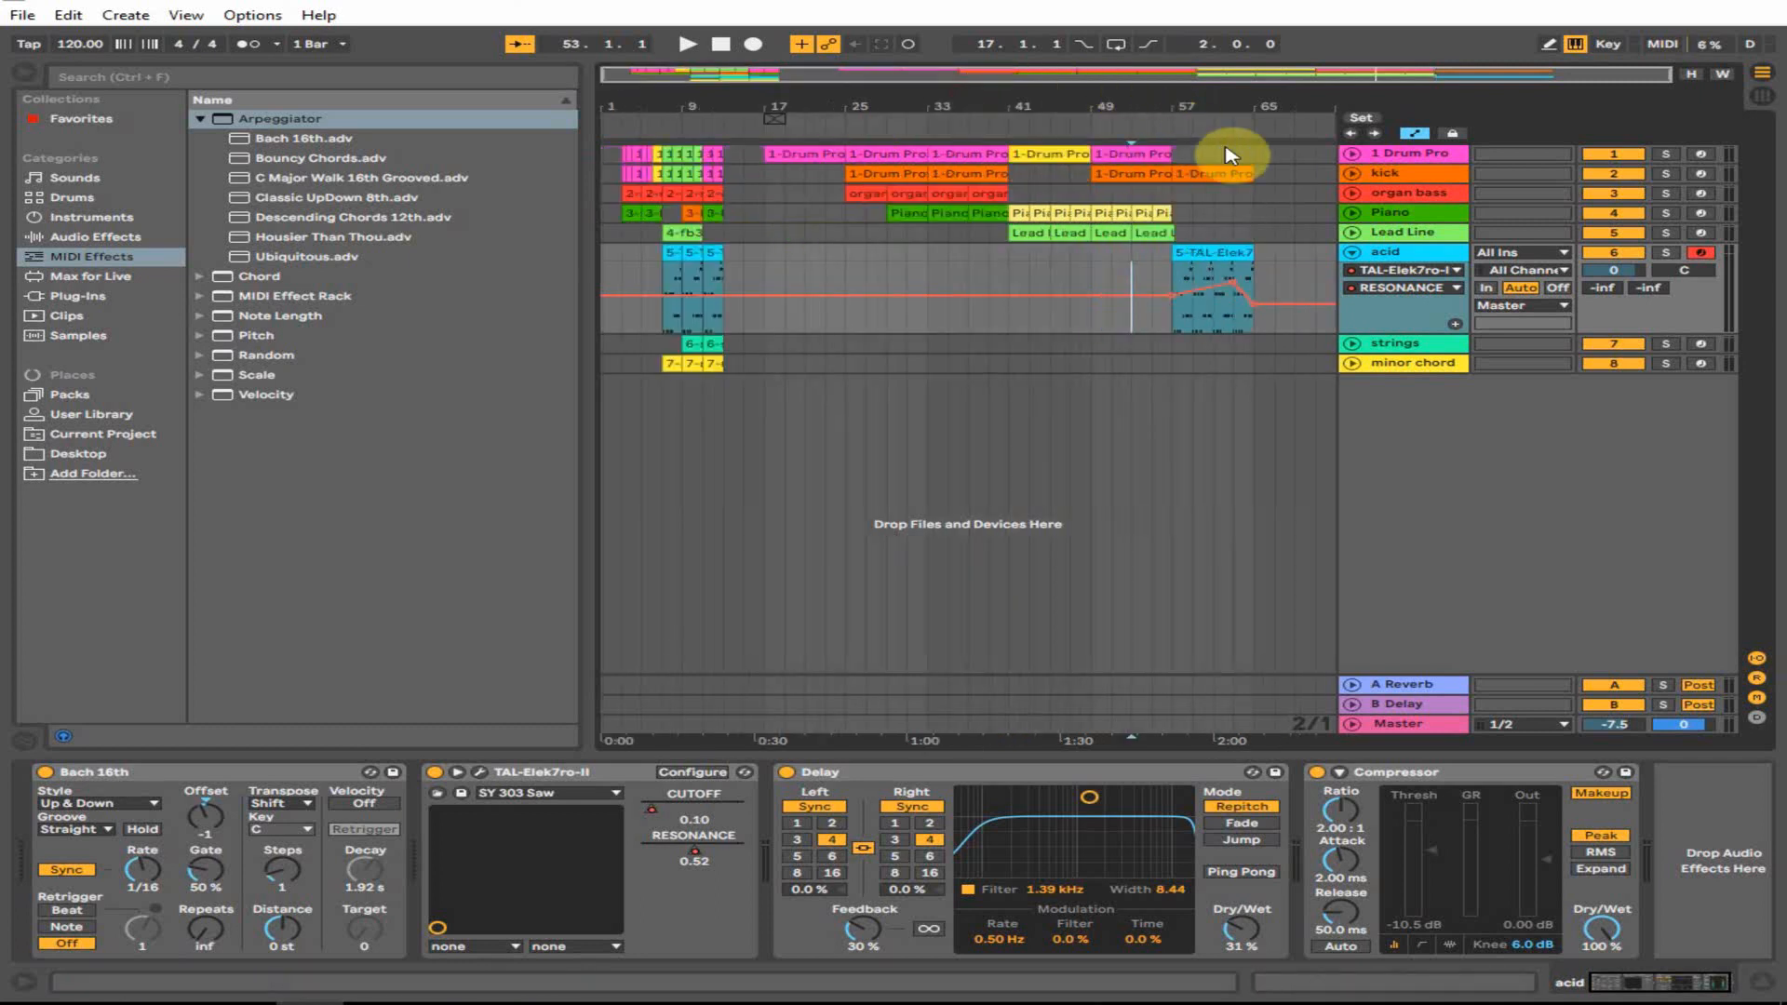
{"action": "left_click", "coordinate": [1351, 253]}
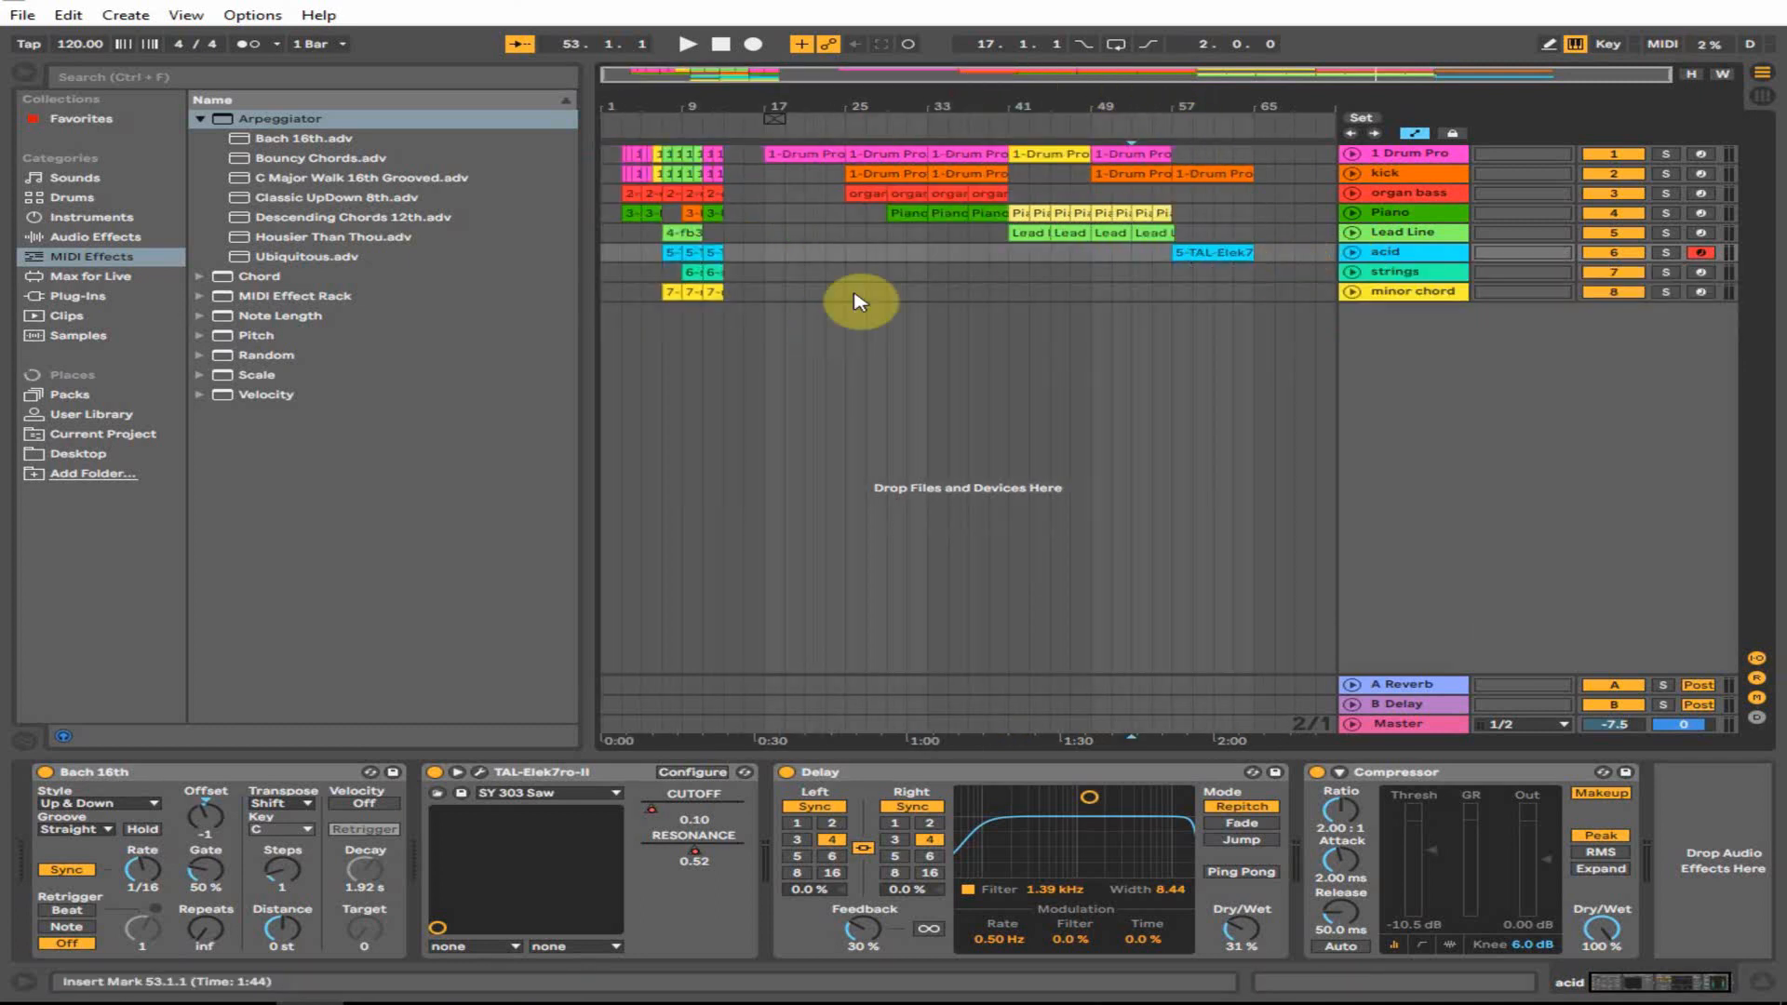
- Arm the minor chord track and open its MonoFury synth window
{"action": "left_click", "coordinate": [1422, 291]}
{"action": "left_click", "coordinate": [1704, 294]}
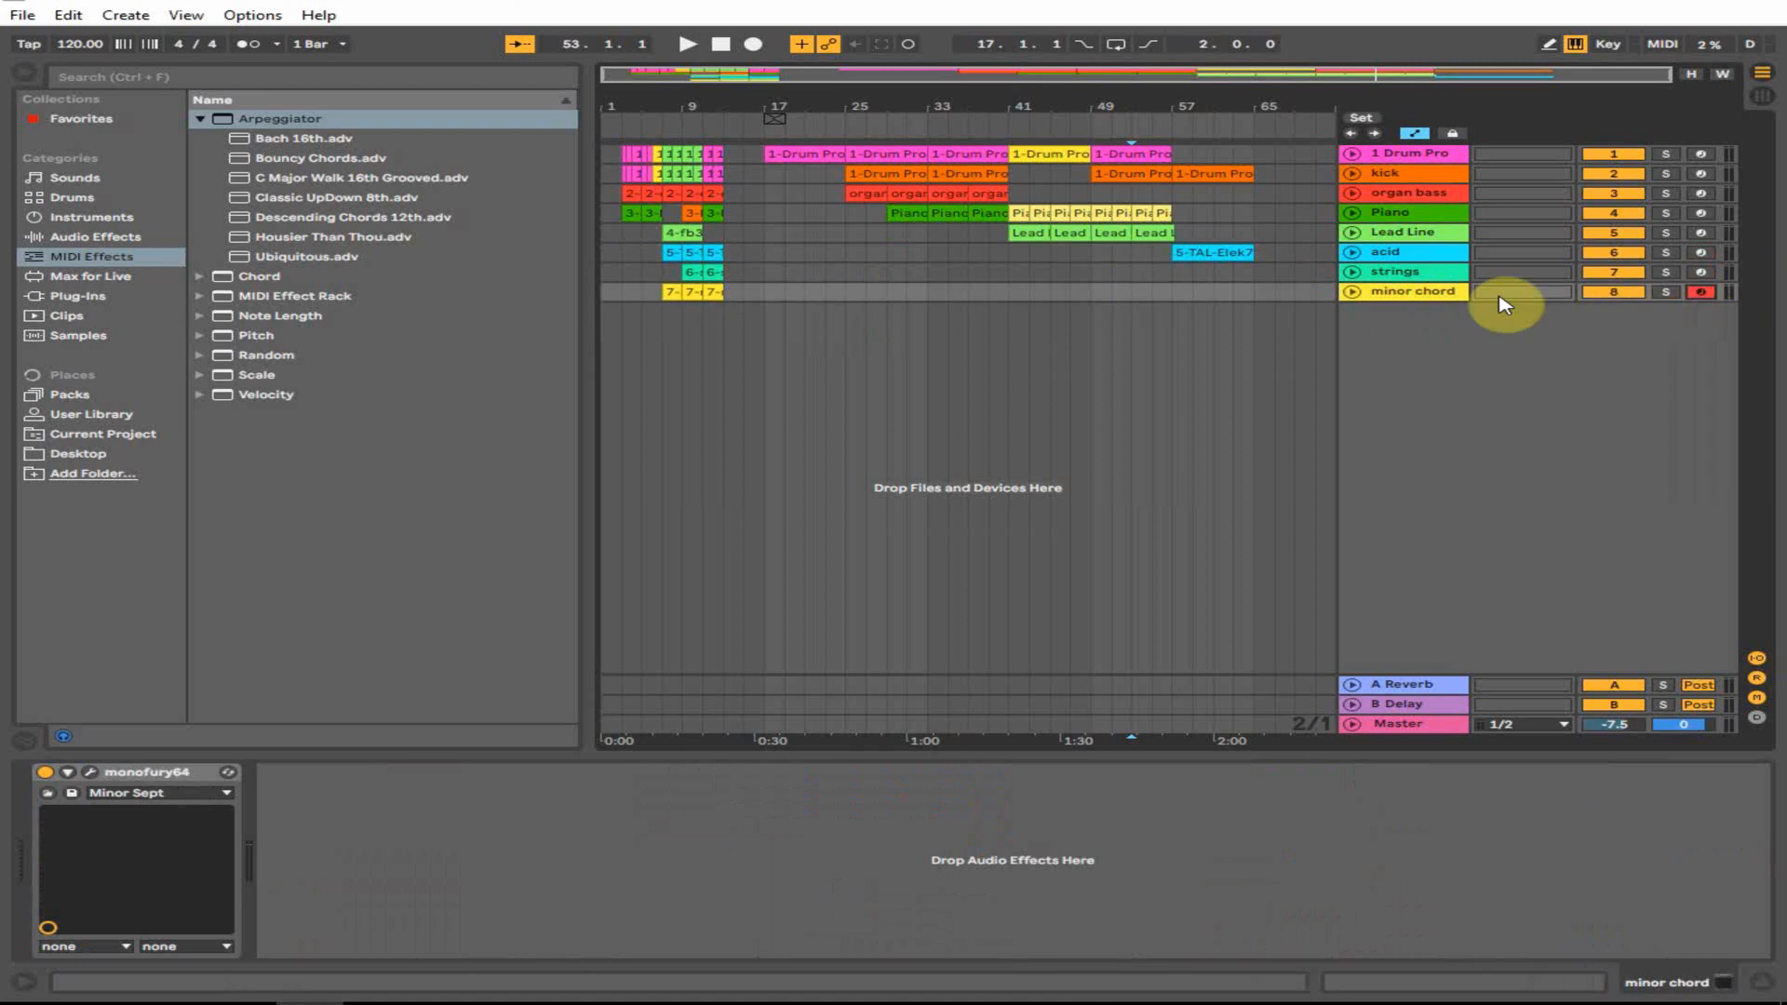
{"action": "left_click", "coordinate": [90, 772]}
{"action": "left_click_drag", "start_coordinate": [730, 223], "coordinate": [629, 215]}
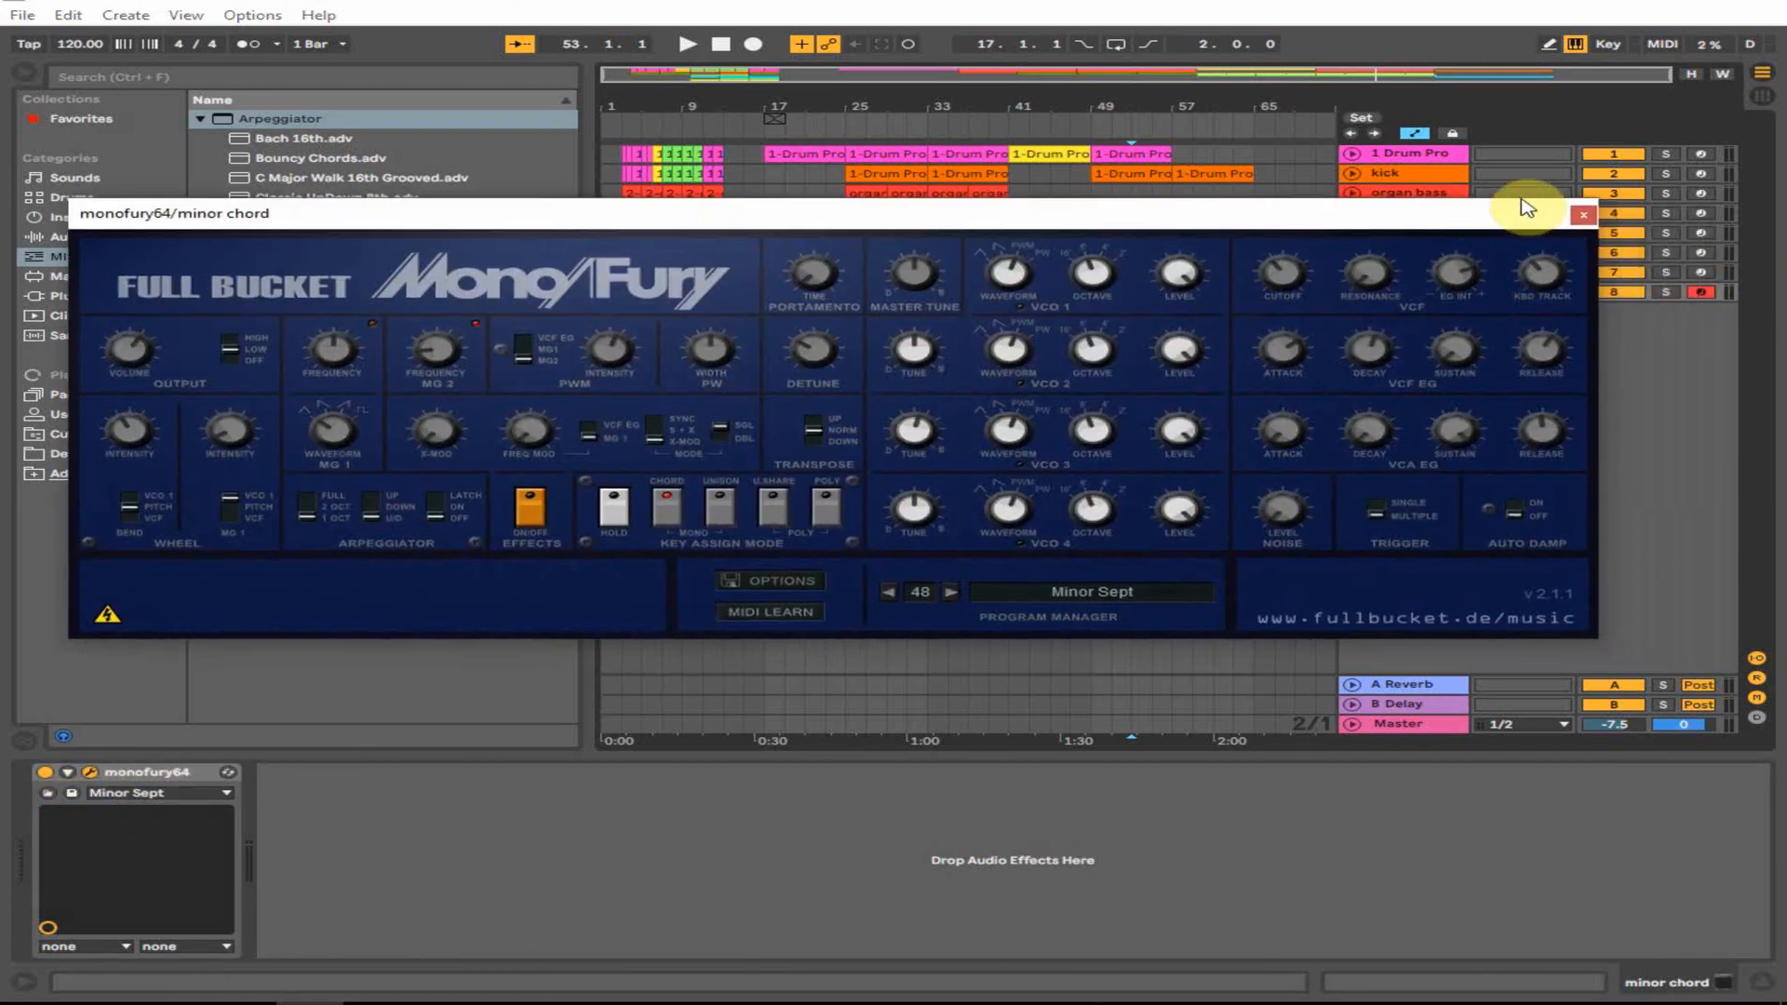
- Keep the Minor Sept preset in MonoFury and adjust its filter cutoff
{"action": "left_click", "coordinate": [125, 794]}
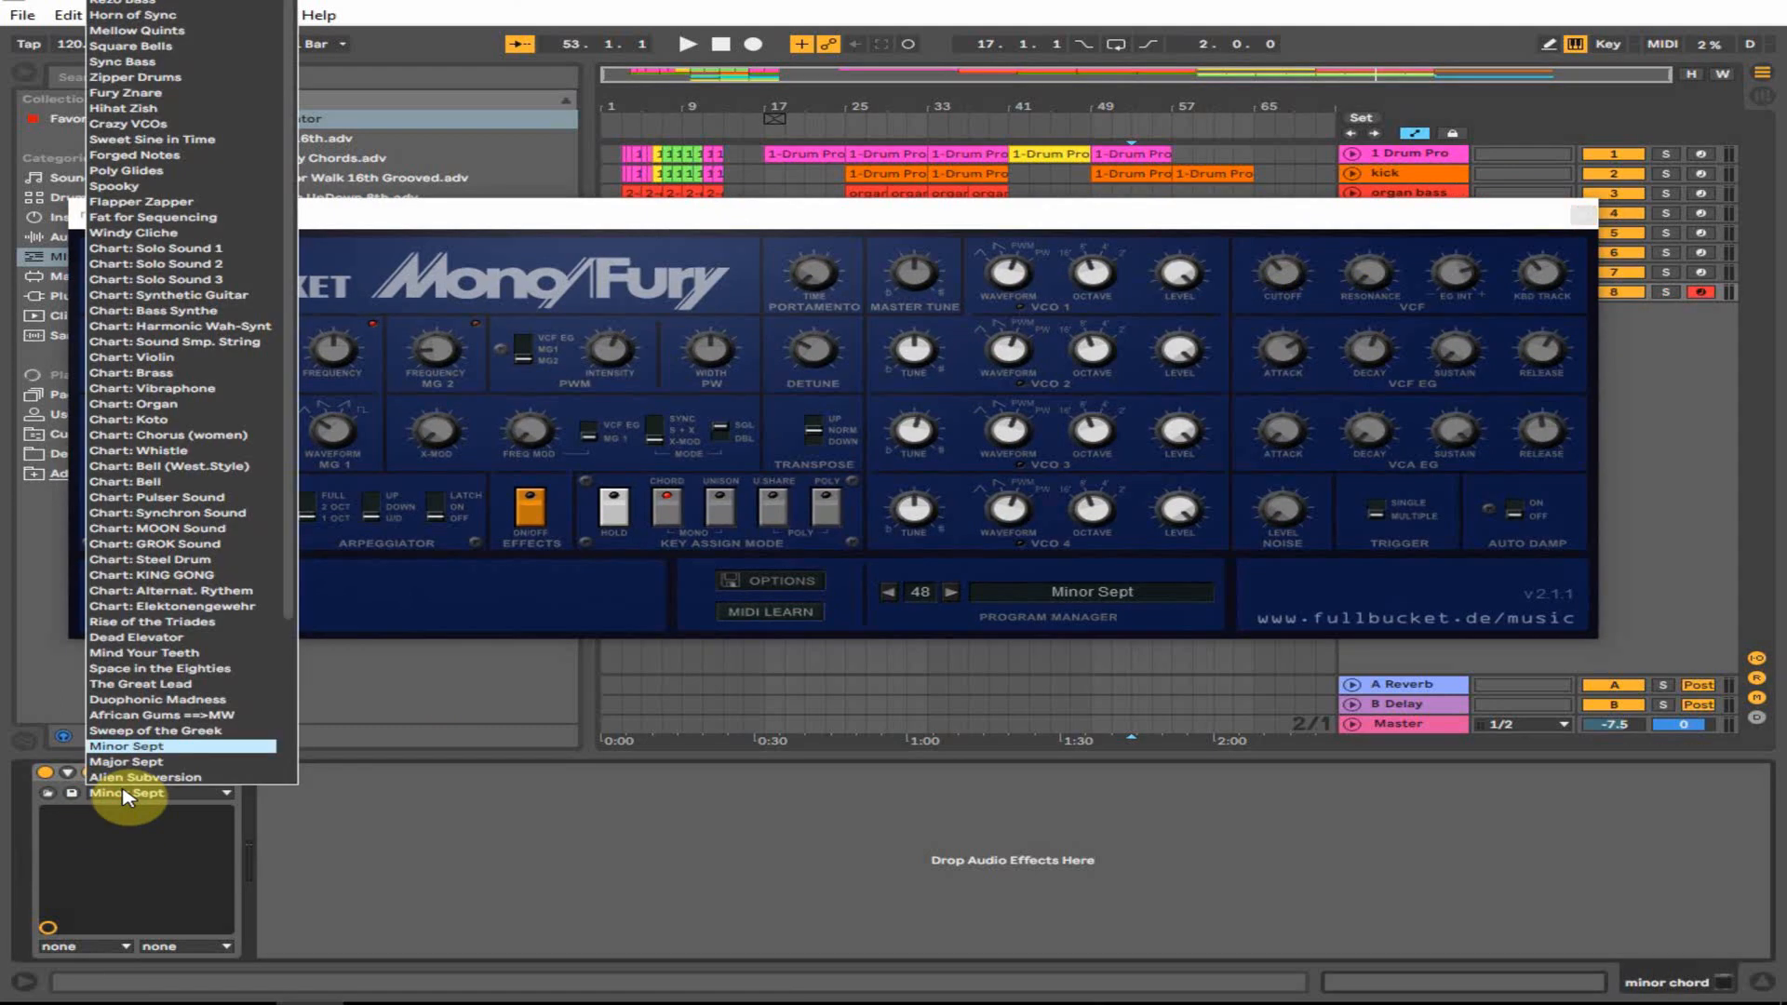
{"action": "scroll", "coordinate": [153, 773], "scroll_direction": "down", "scroll_amount": 4}
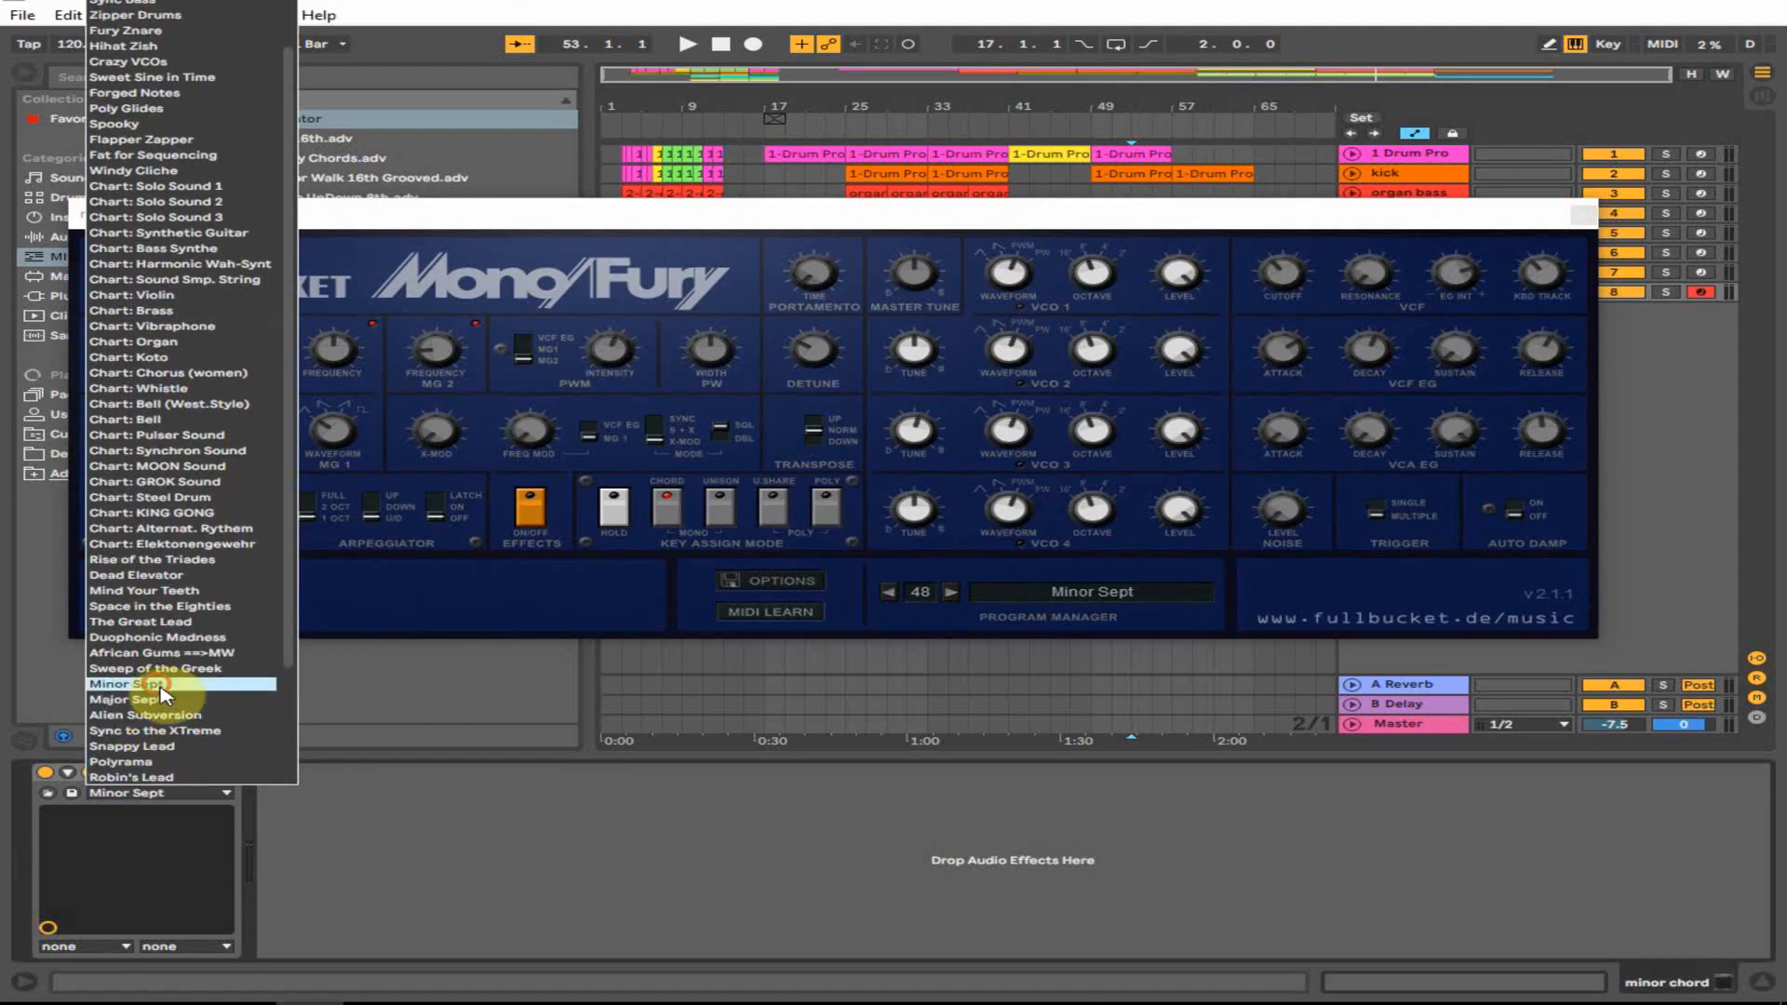
{"action": "left_click", "coordinate": [161, 687]}
{"action": "left_click_drag", "start_coordinate": [1288, 360], "coordinate": [1292, 368]}
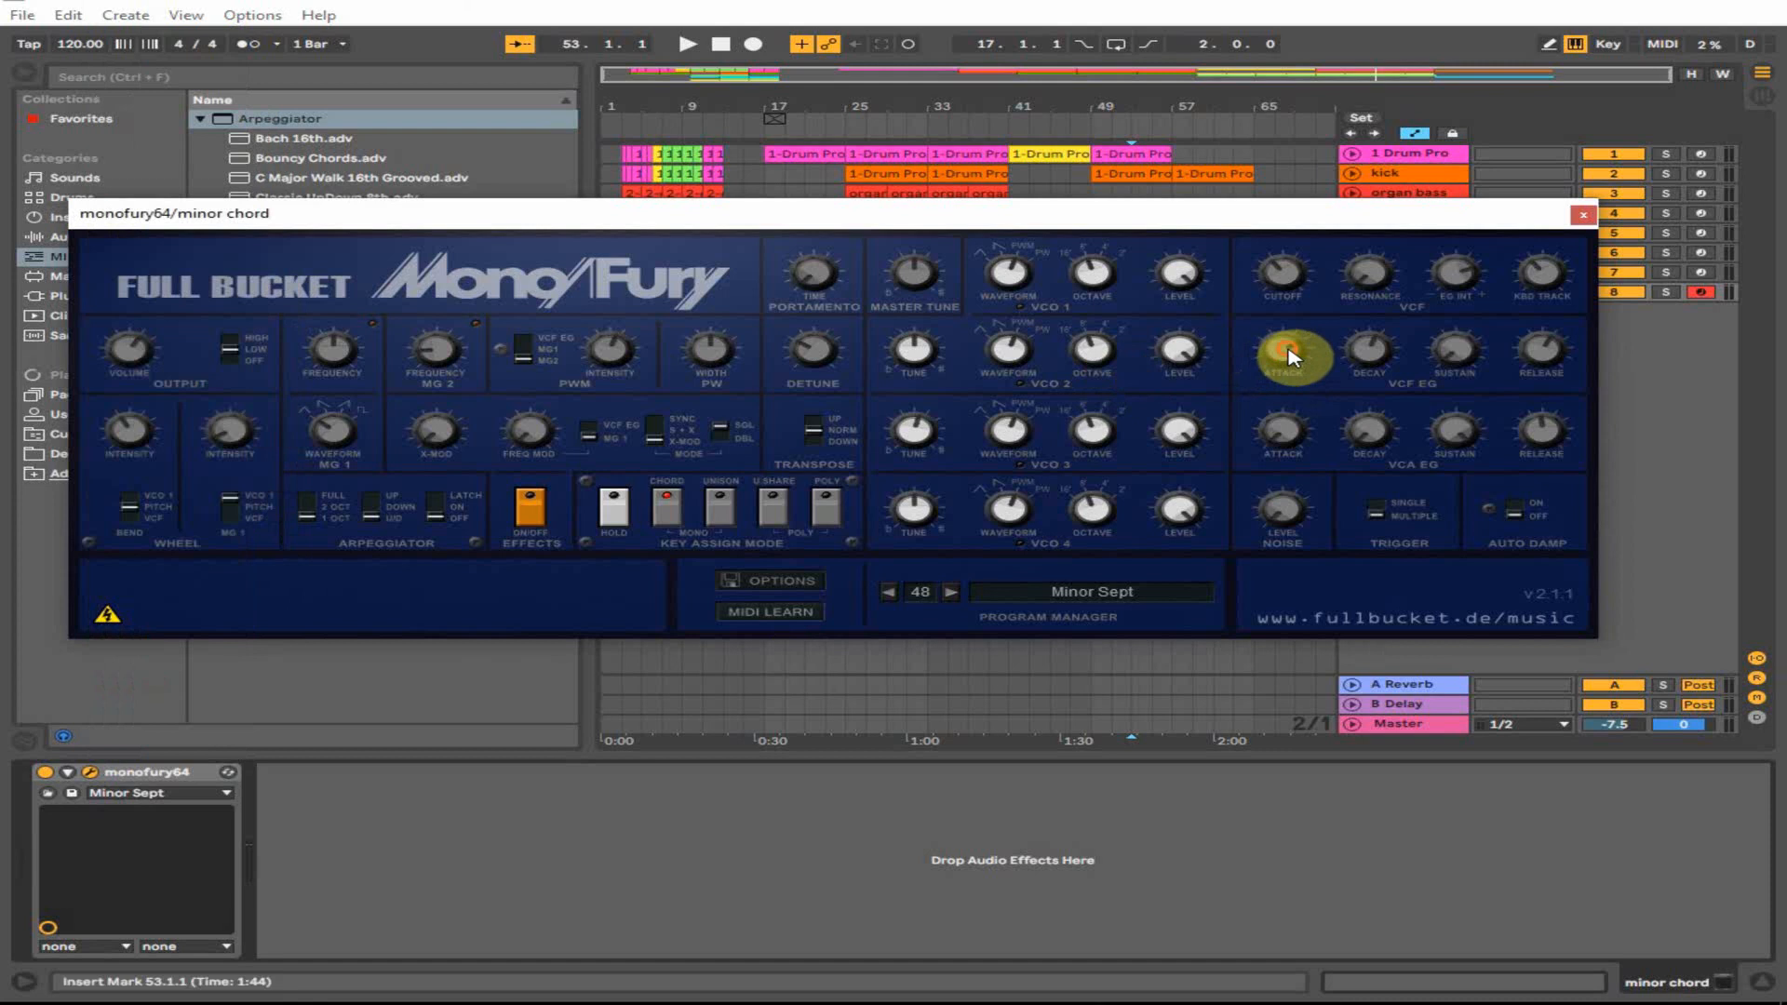
{"action": "left_click", "coordinate": [1288, 273]}
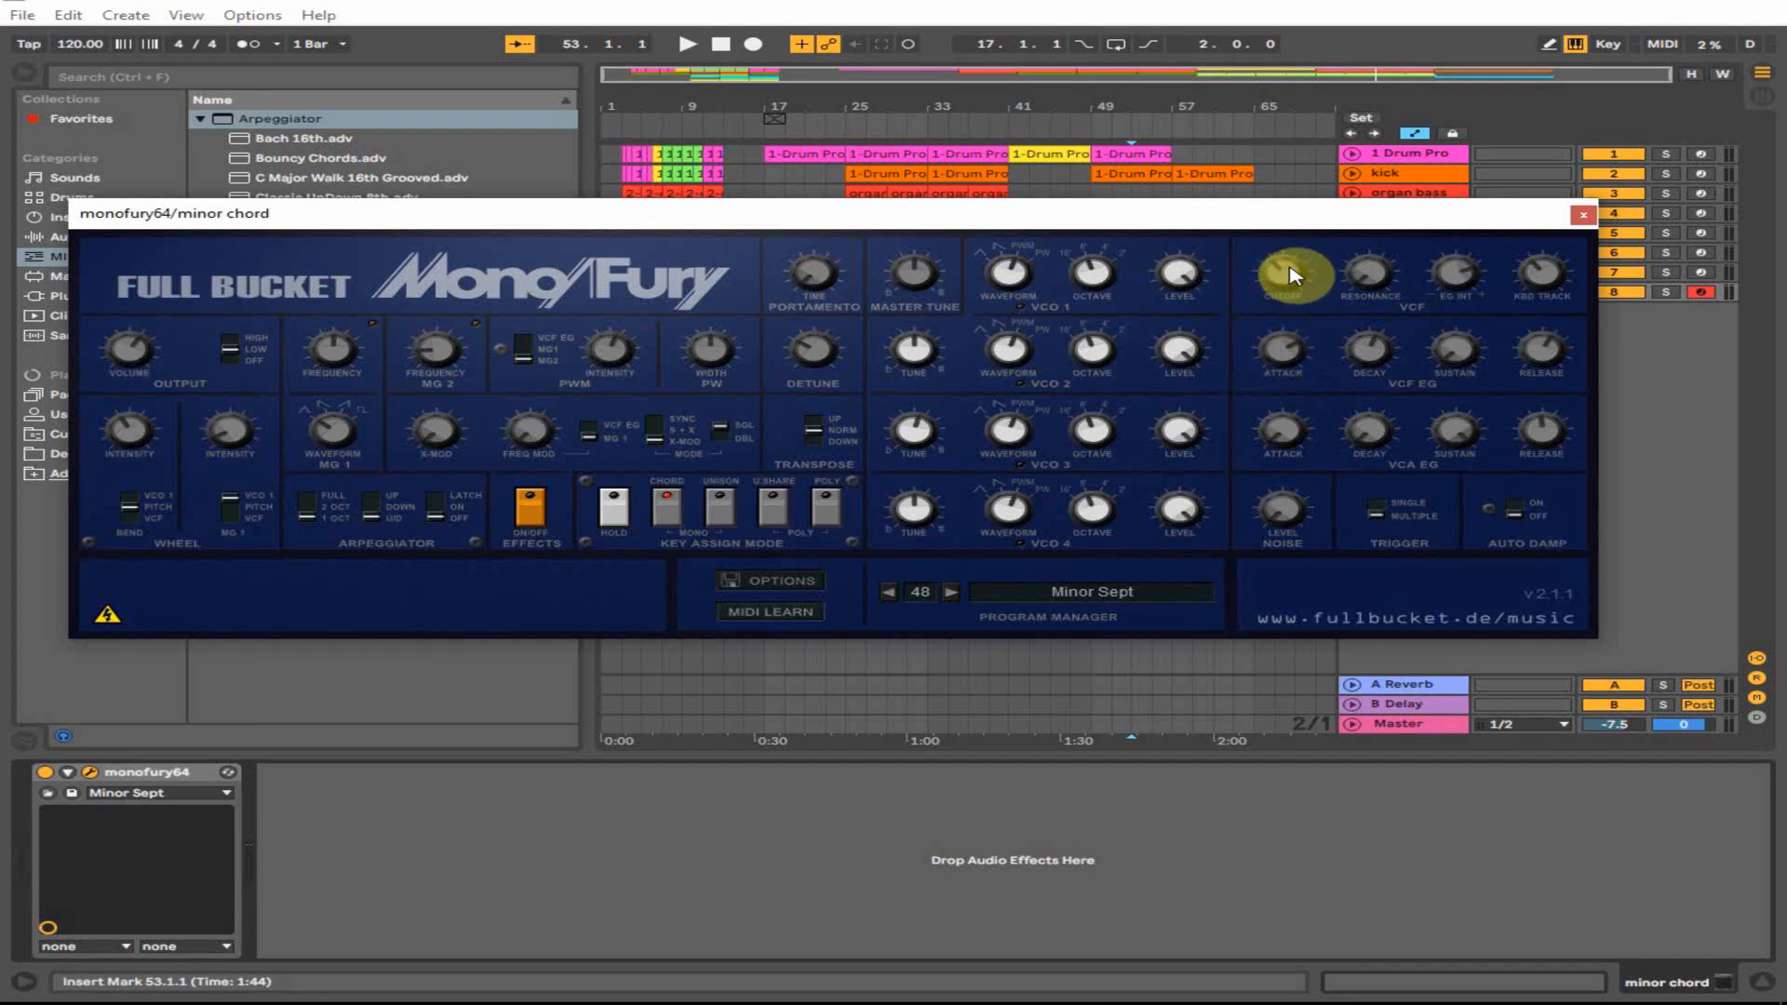
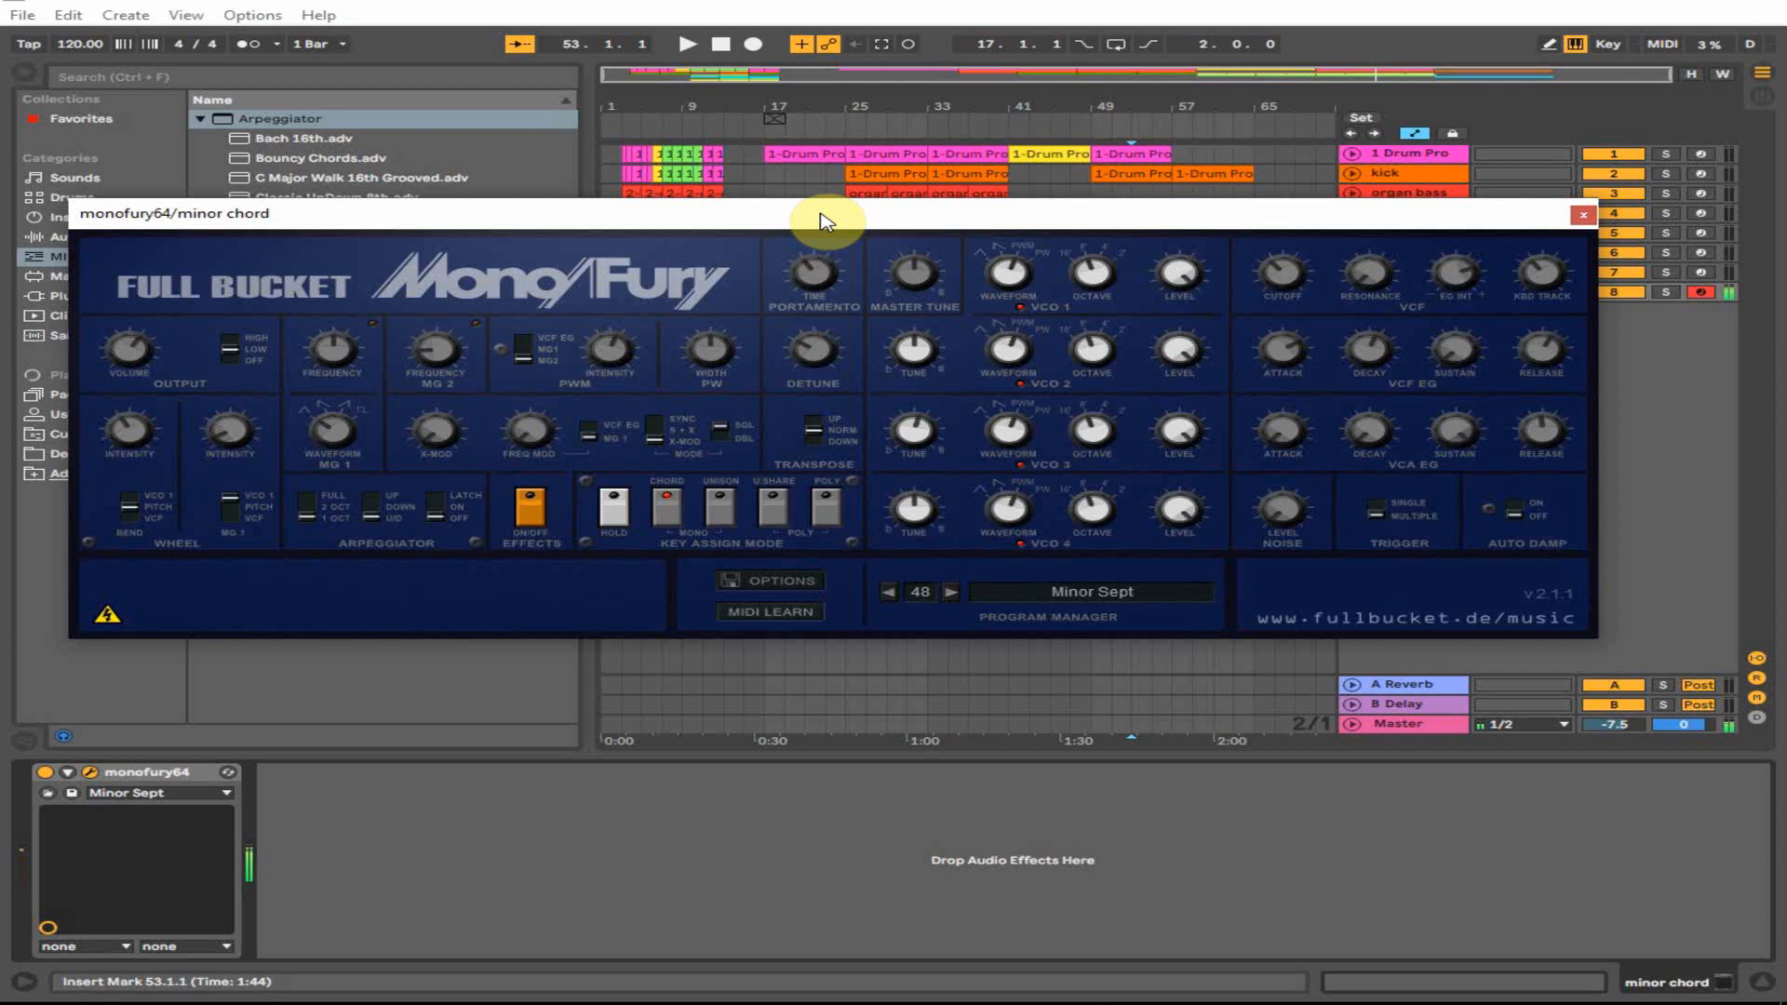
- Close the MonoFury window, copy the minor chord clip to bar 57 and check its notes
{"action": "left_click_drag", "start_coordinate": [1568, 220], "coordinate": [1578, 214]}
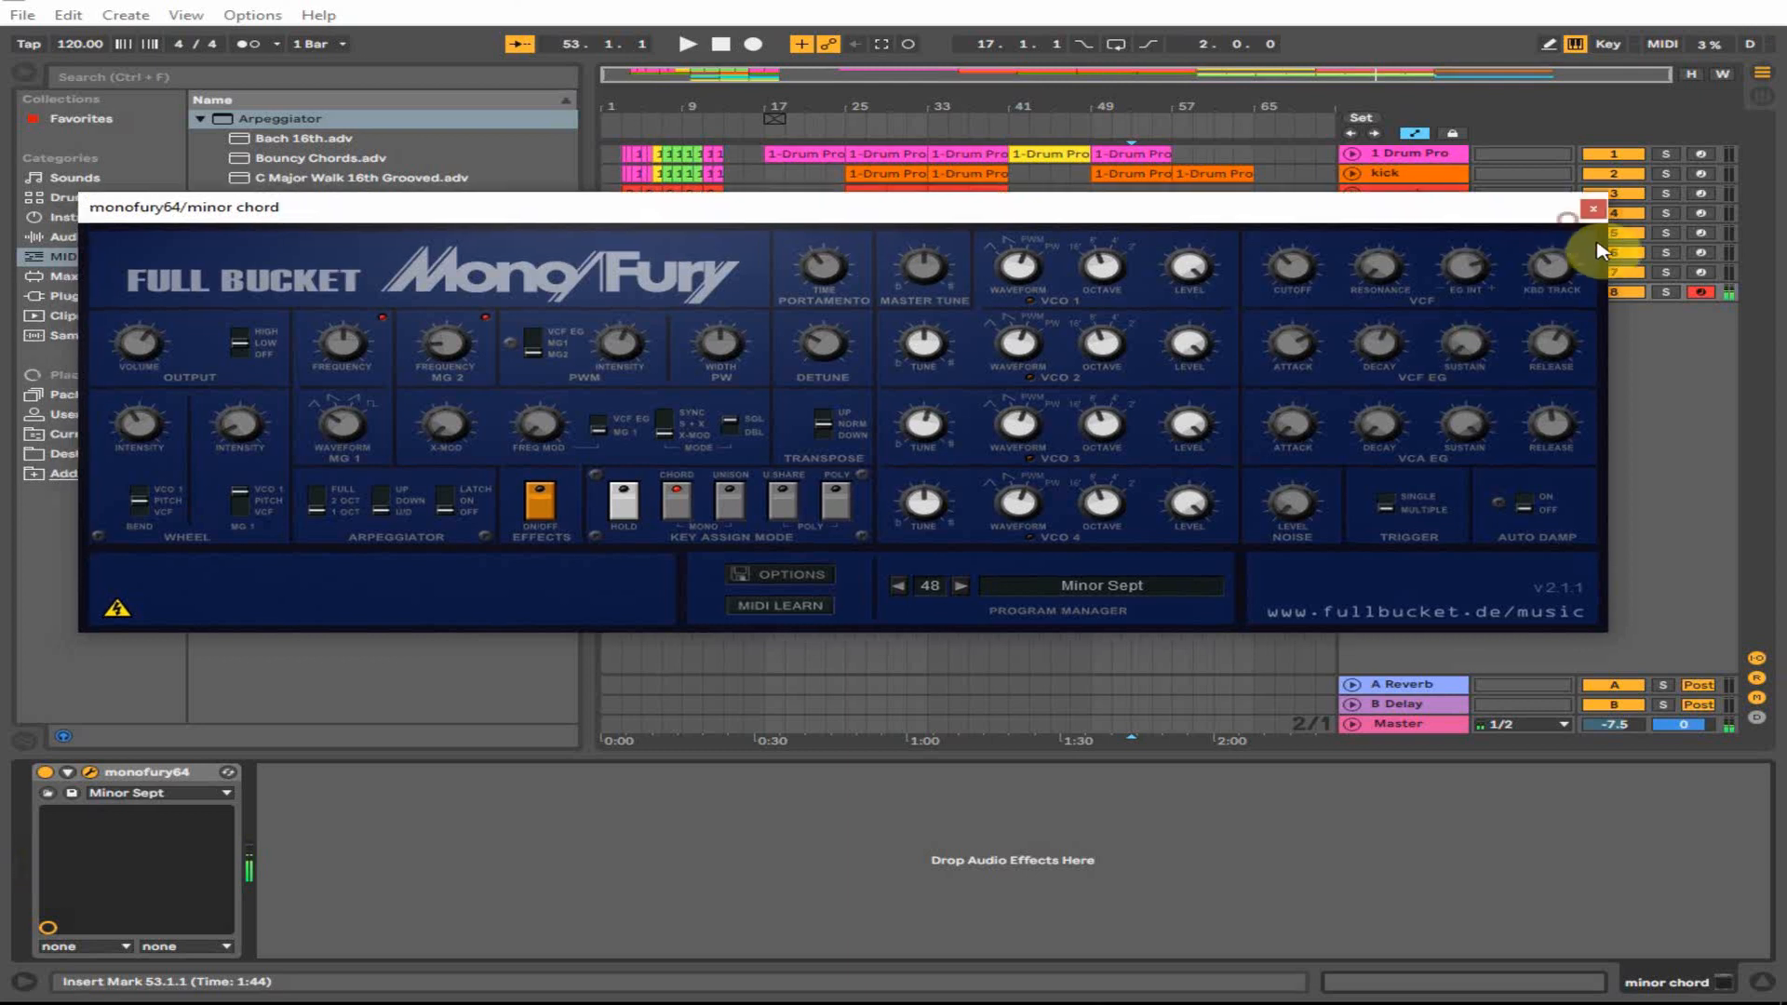
{"action": "left_click", "coordinate": [1593, 210]}
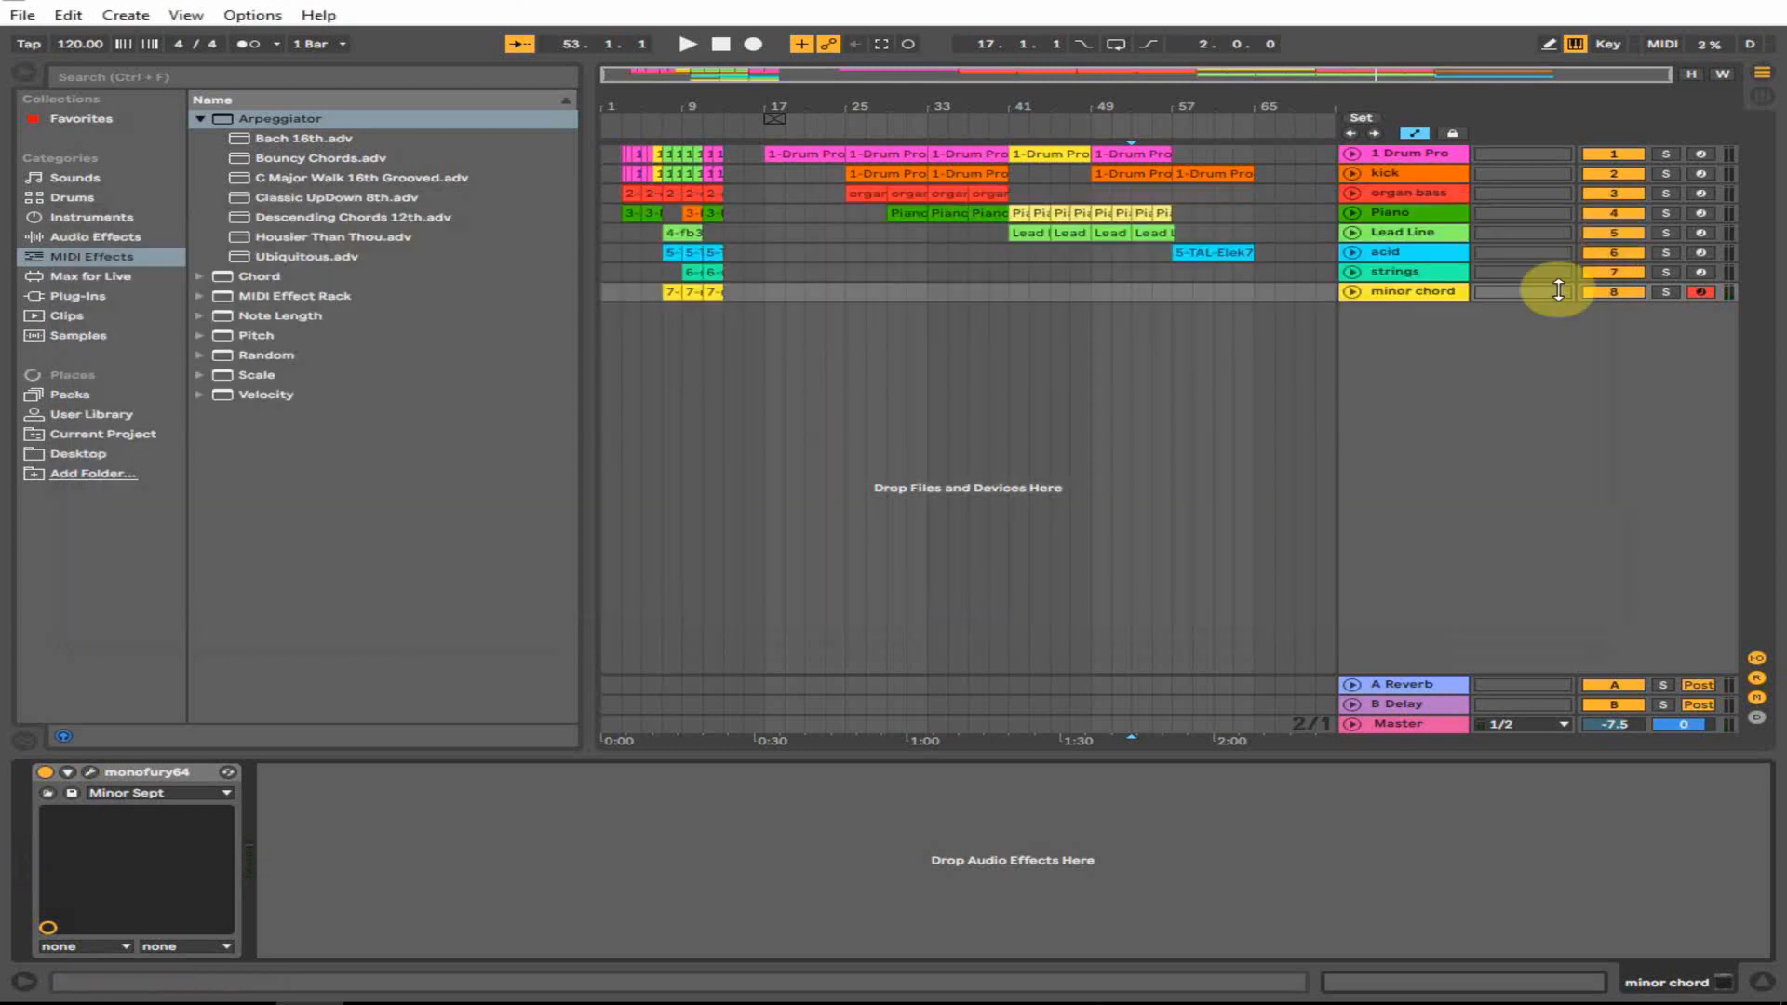
{"action": "left_click", "coordinate": [1149, 293]}
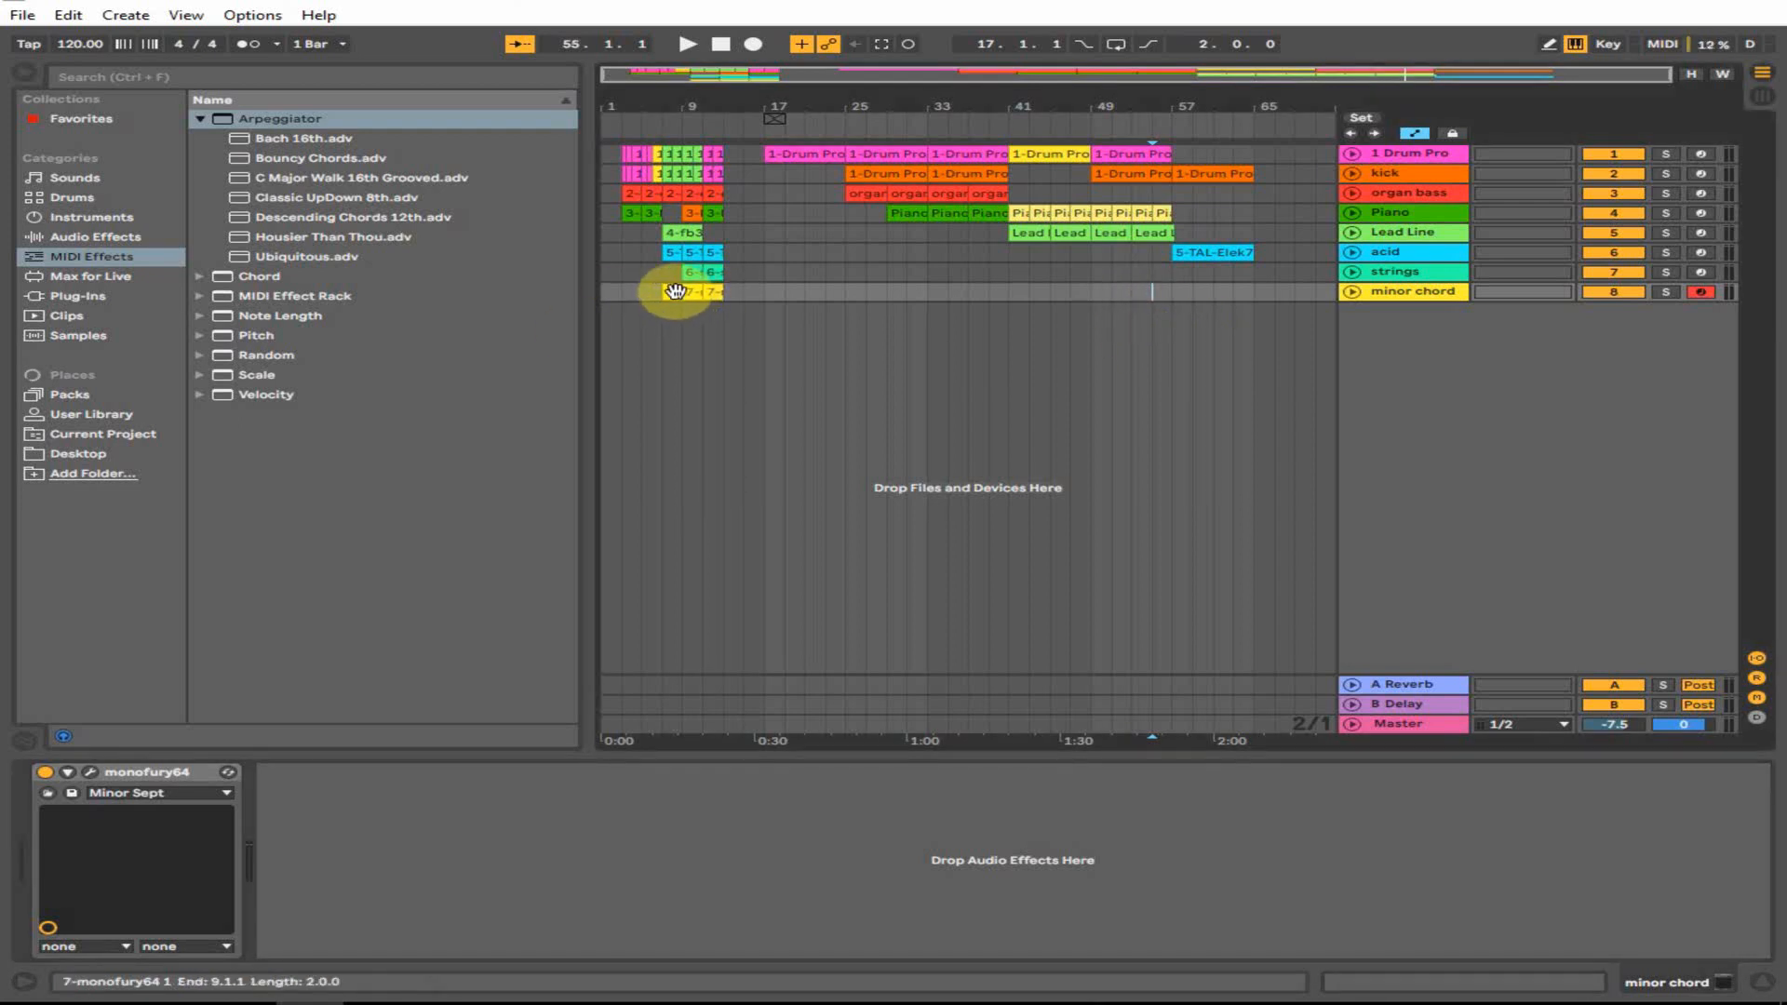
{"action": "left_click_drag", "start_coordinate": [675, 292], "coordinate": [1201, 292]}
{"action": "double_click", "coordinate": [1204, 291]}
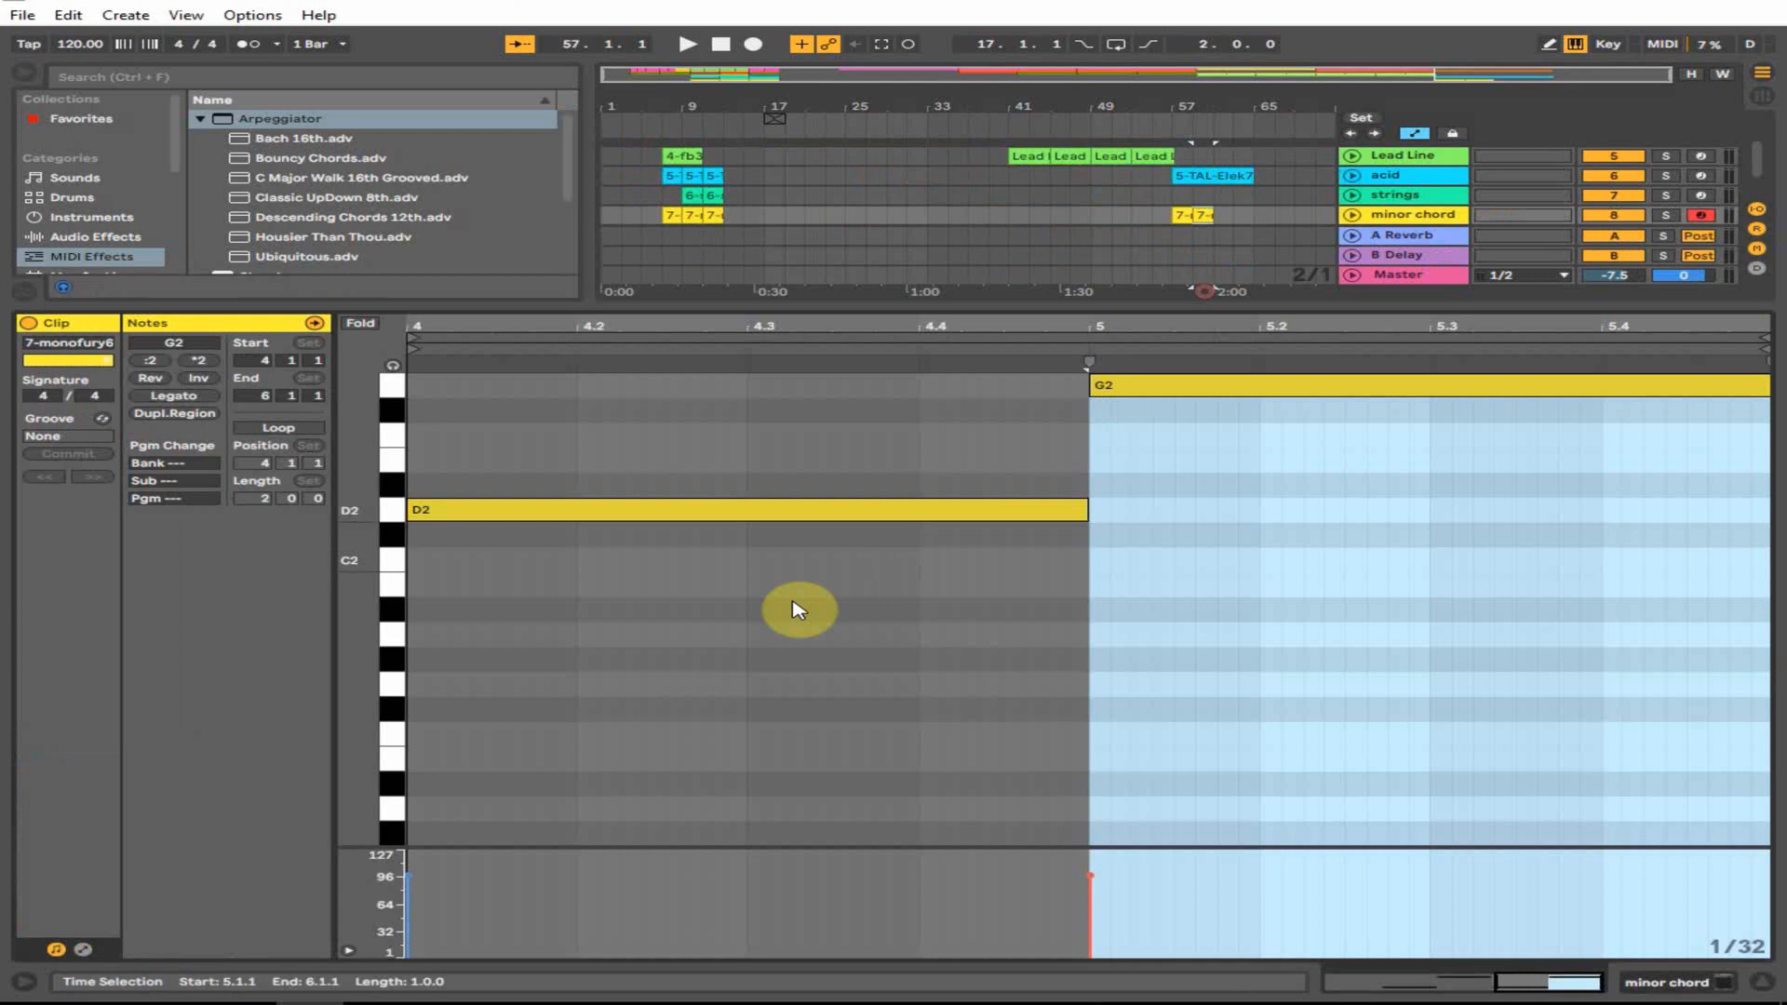
{"action": "scroll", "coordinate": [745, 651], "scroll_direction": "up", "scroll_amount": 1}
{"action": "left_click", "coordinate": [687, 686]}
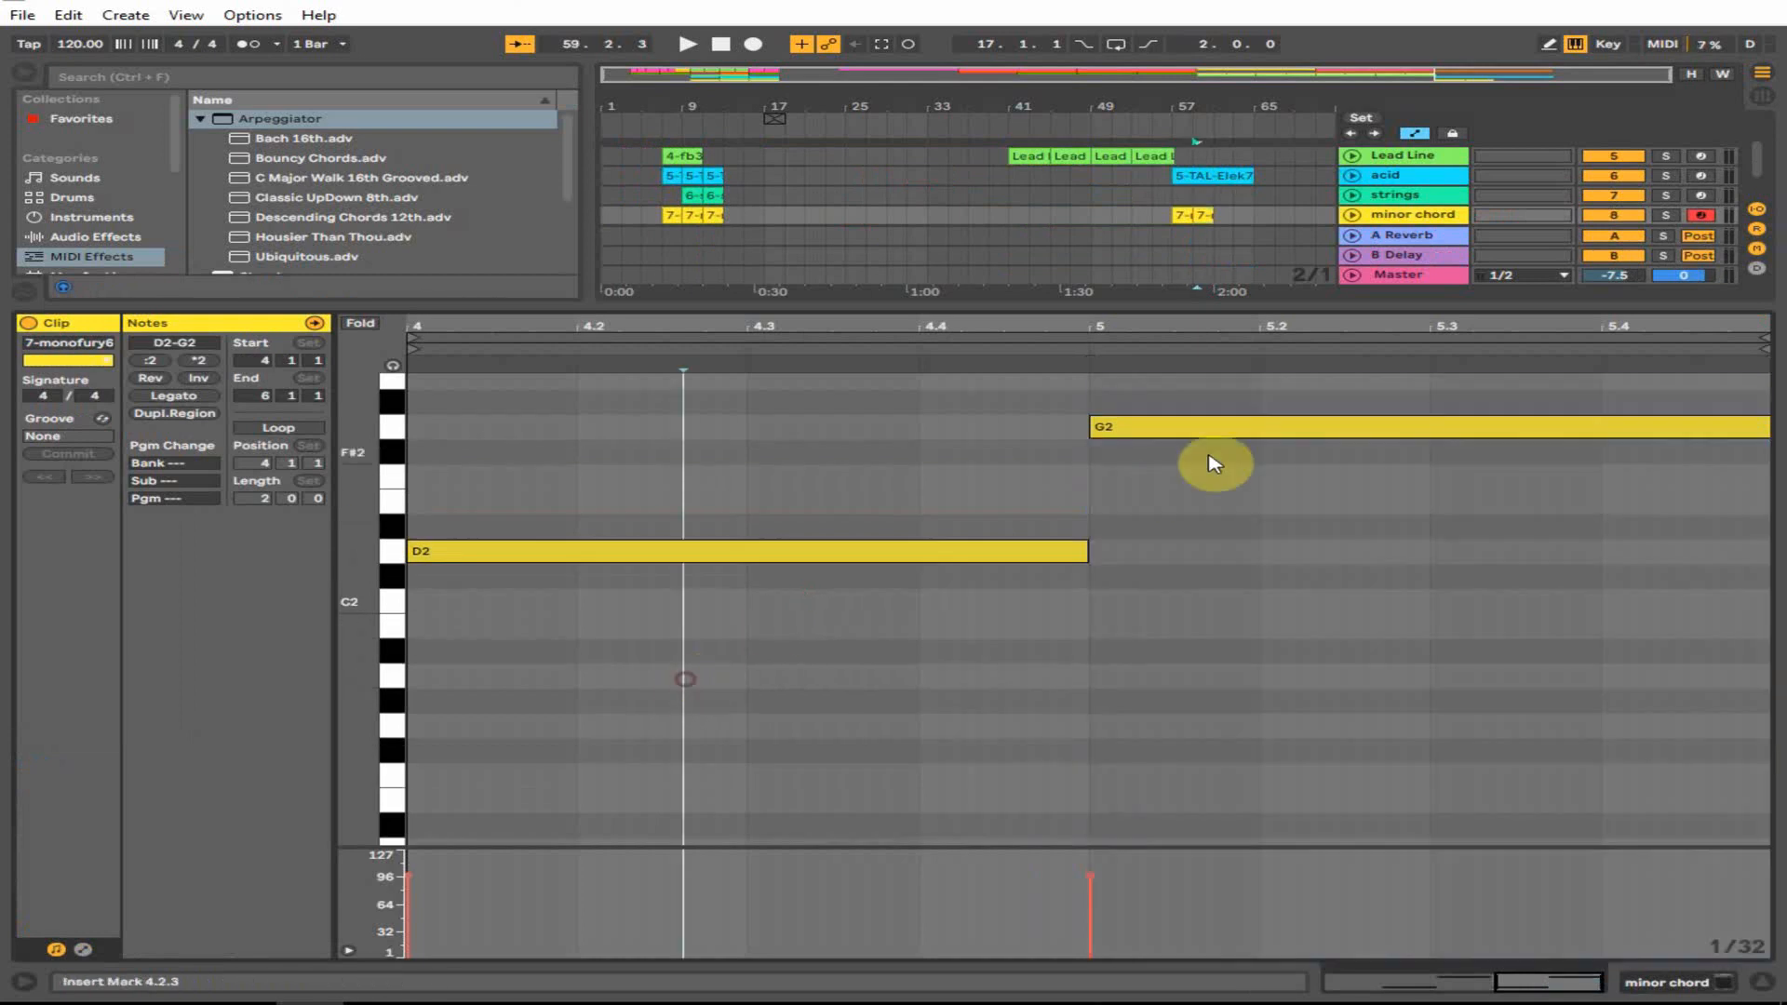
{"action": "left_click", "coordinate": [1762, 982]}
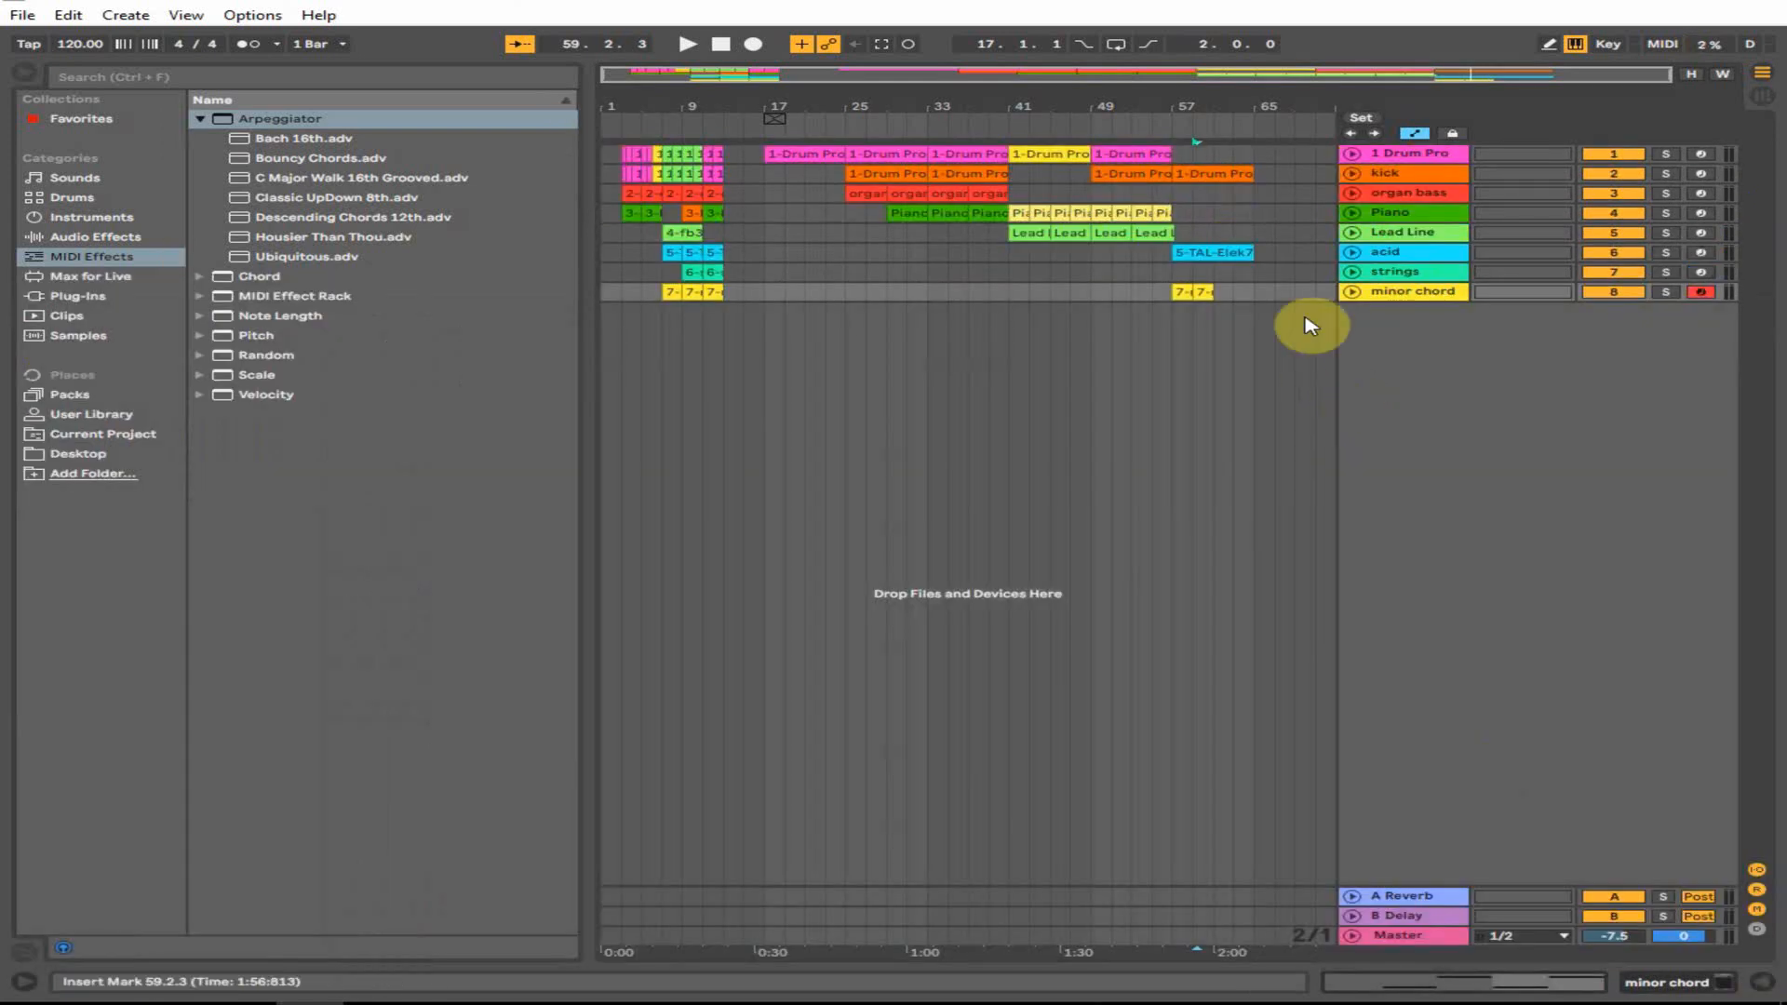
- Copy the chord clip again so copies fill bars 57–65
{"action": "left_click_drag", "start_coordinate": [1214, 291], "coordinate": [1244, 311]}
{"action": "left_click", "coordinate": [1177, 297]}
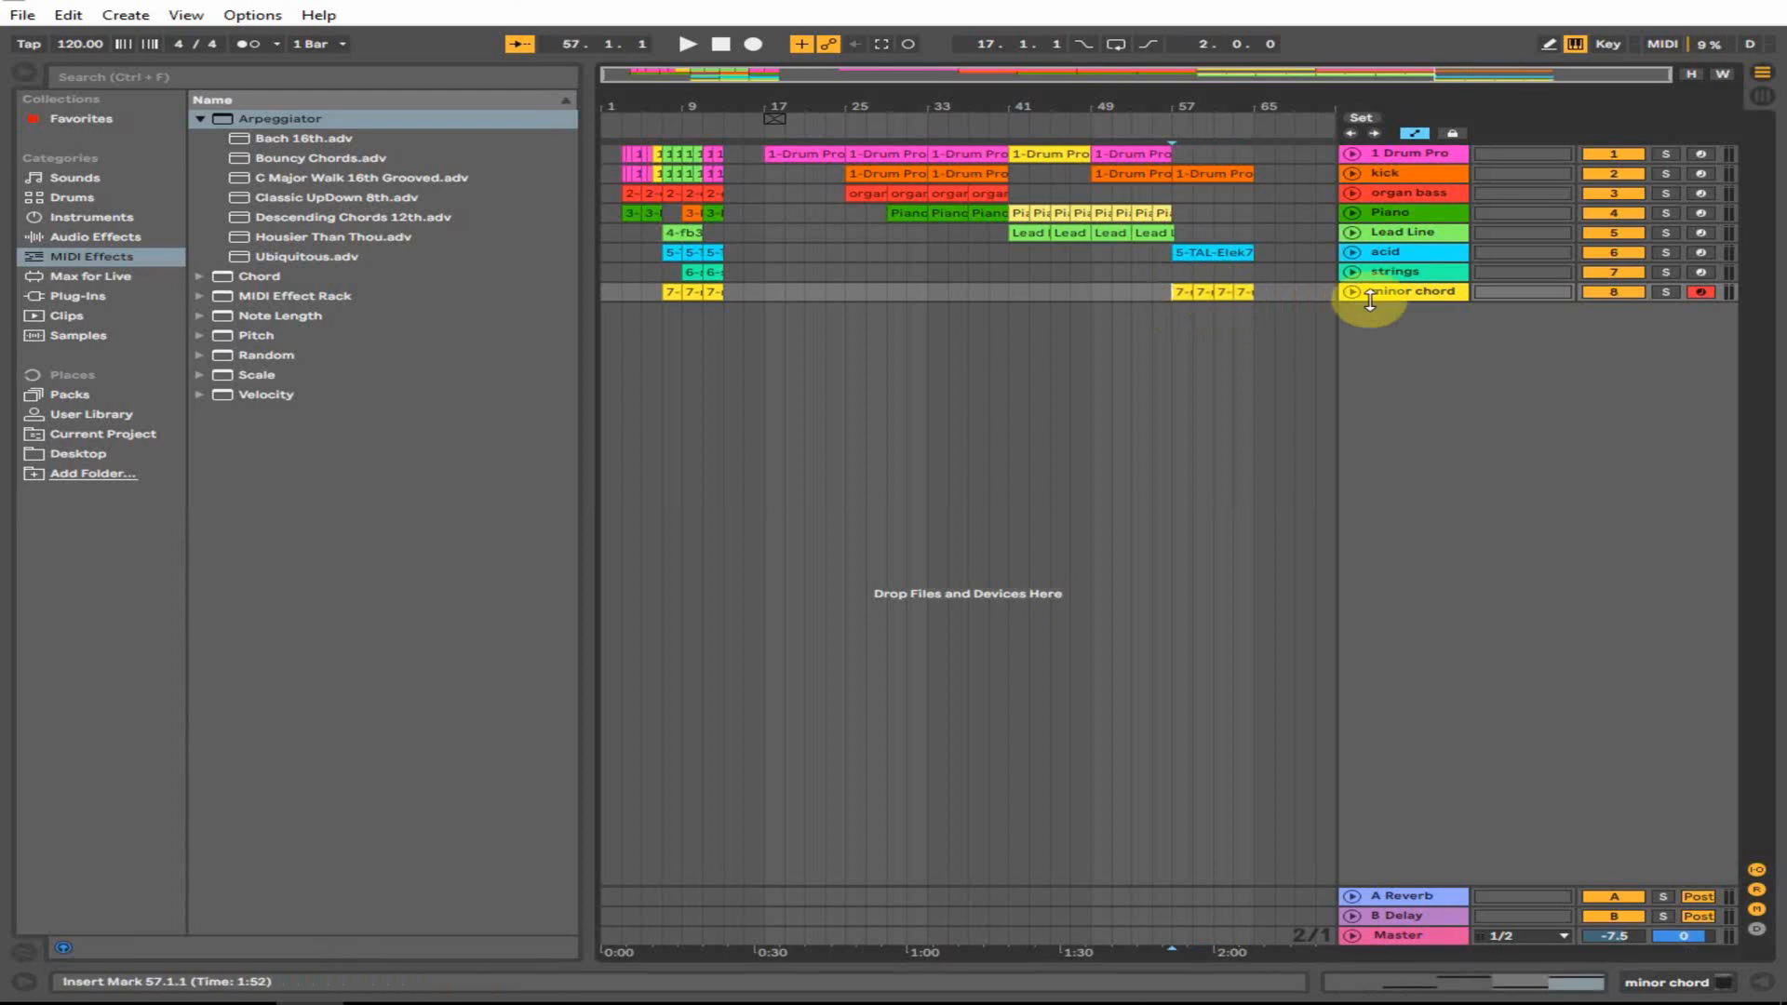
{"action": "left_click", "coordinate": [1689, 984]}
- Expose MonoFury's Cutoff as an automatable parameter using Configure
{"action": "left_click", "coordinate": [90, 772]}
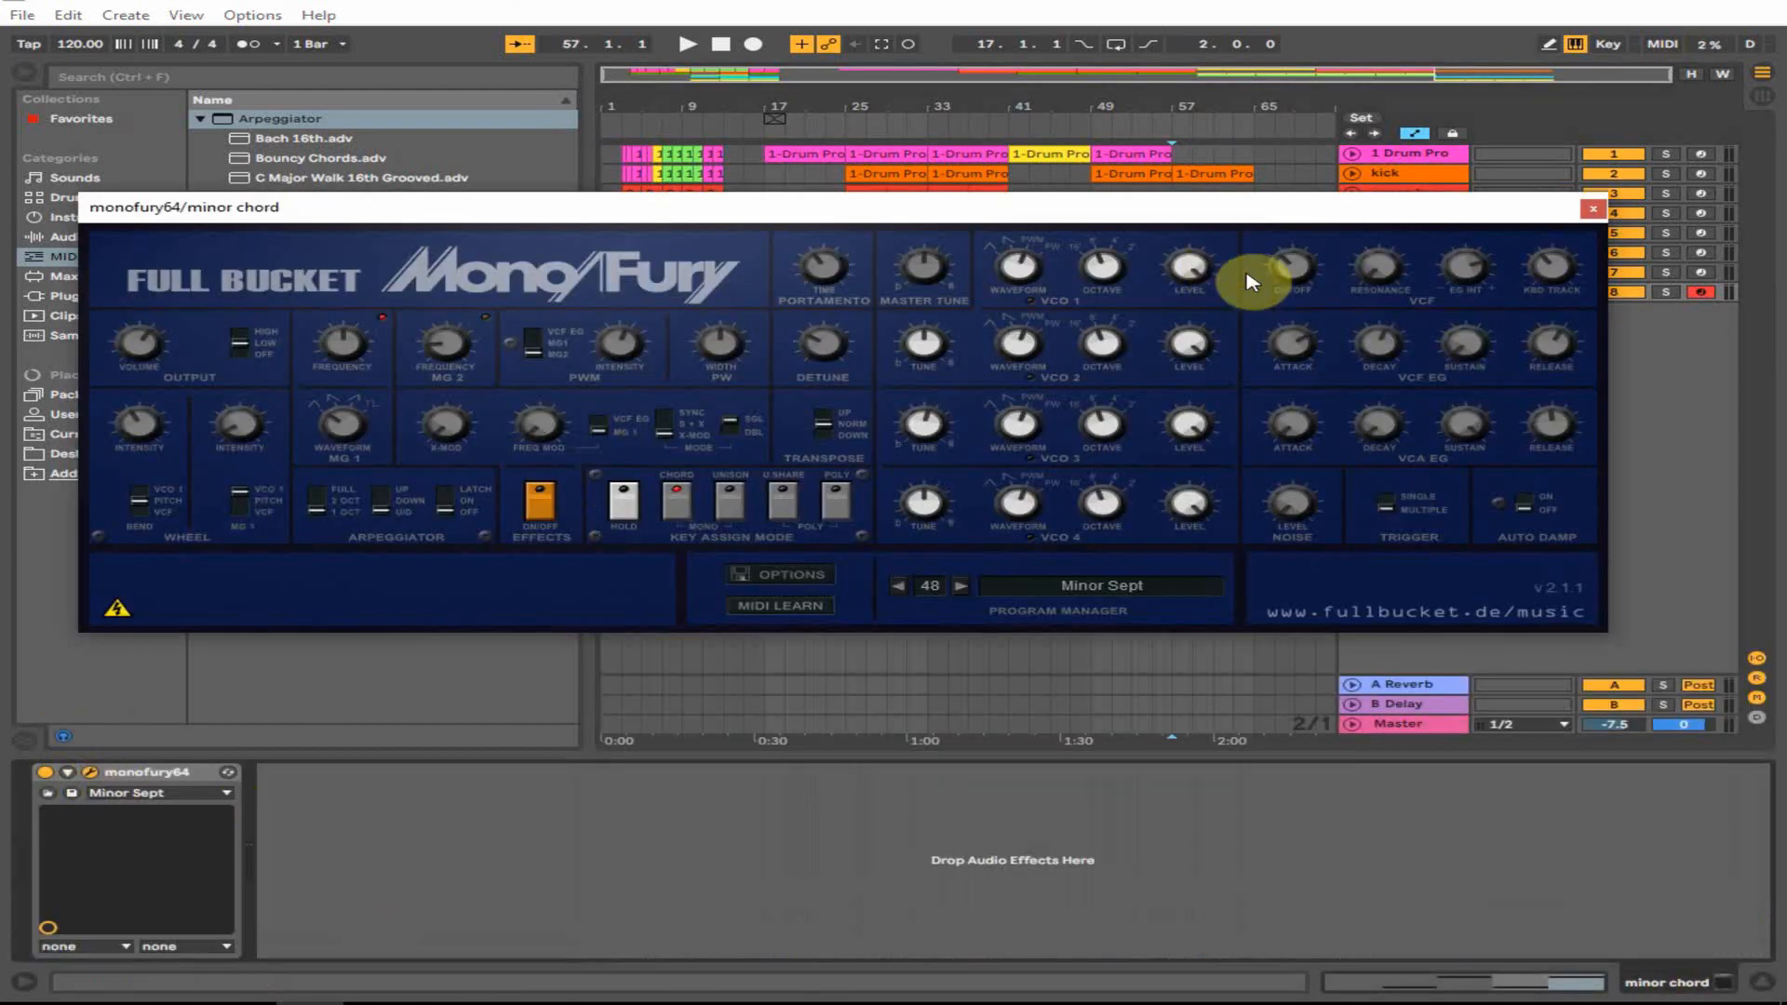
{"action": "left_click", "coordinate": [67, 771]}
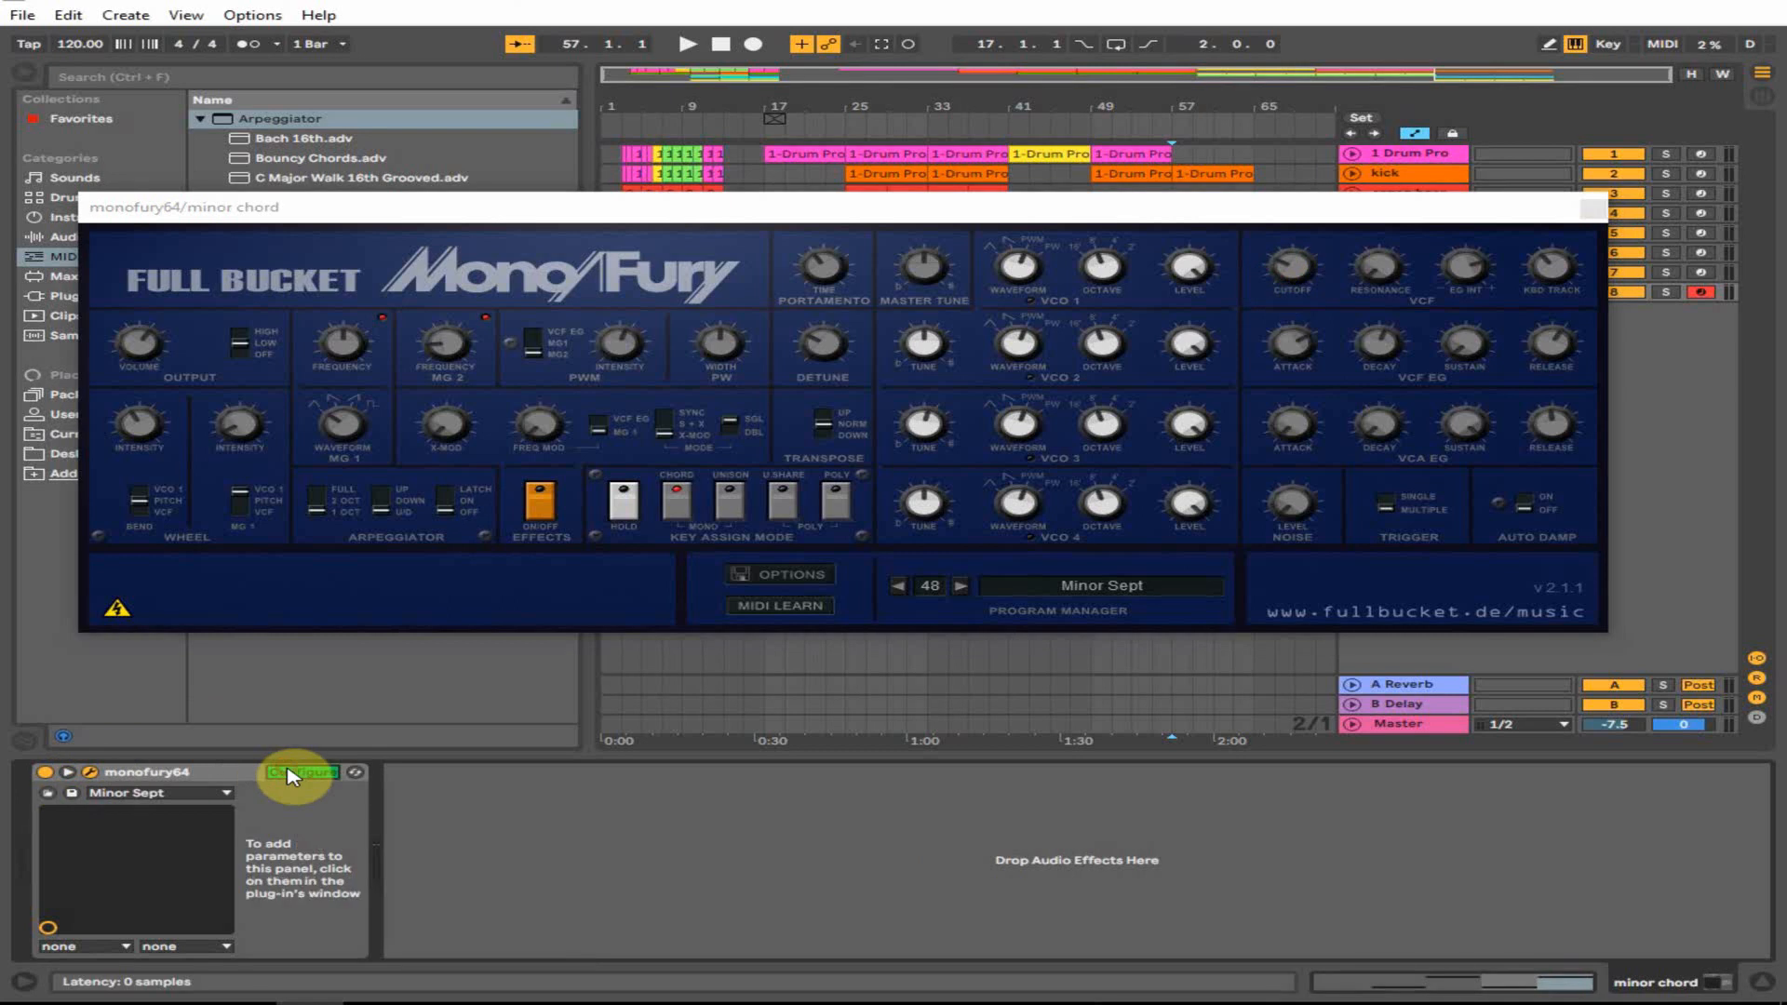
{"action": "left_click", "coordinate": [1290, 268]}
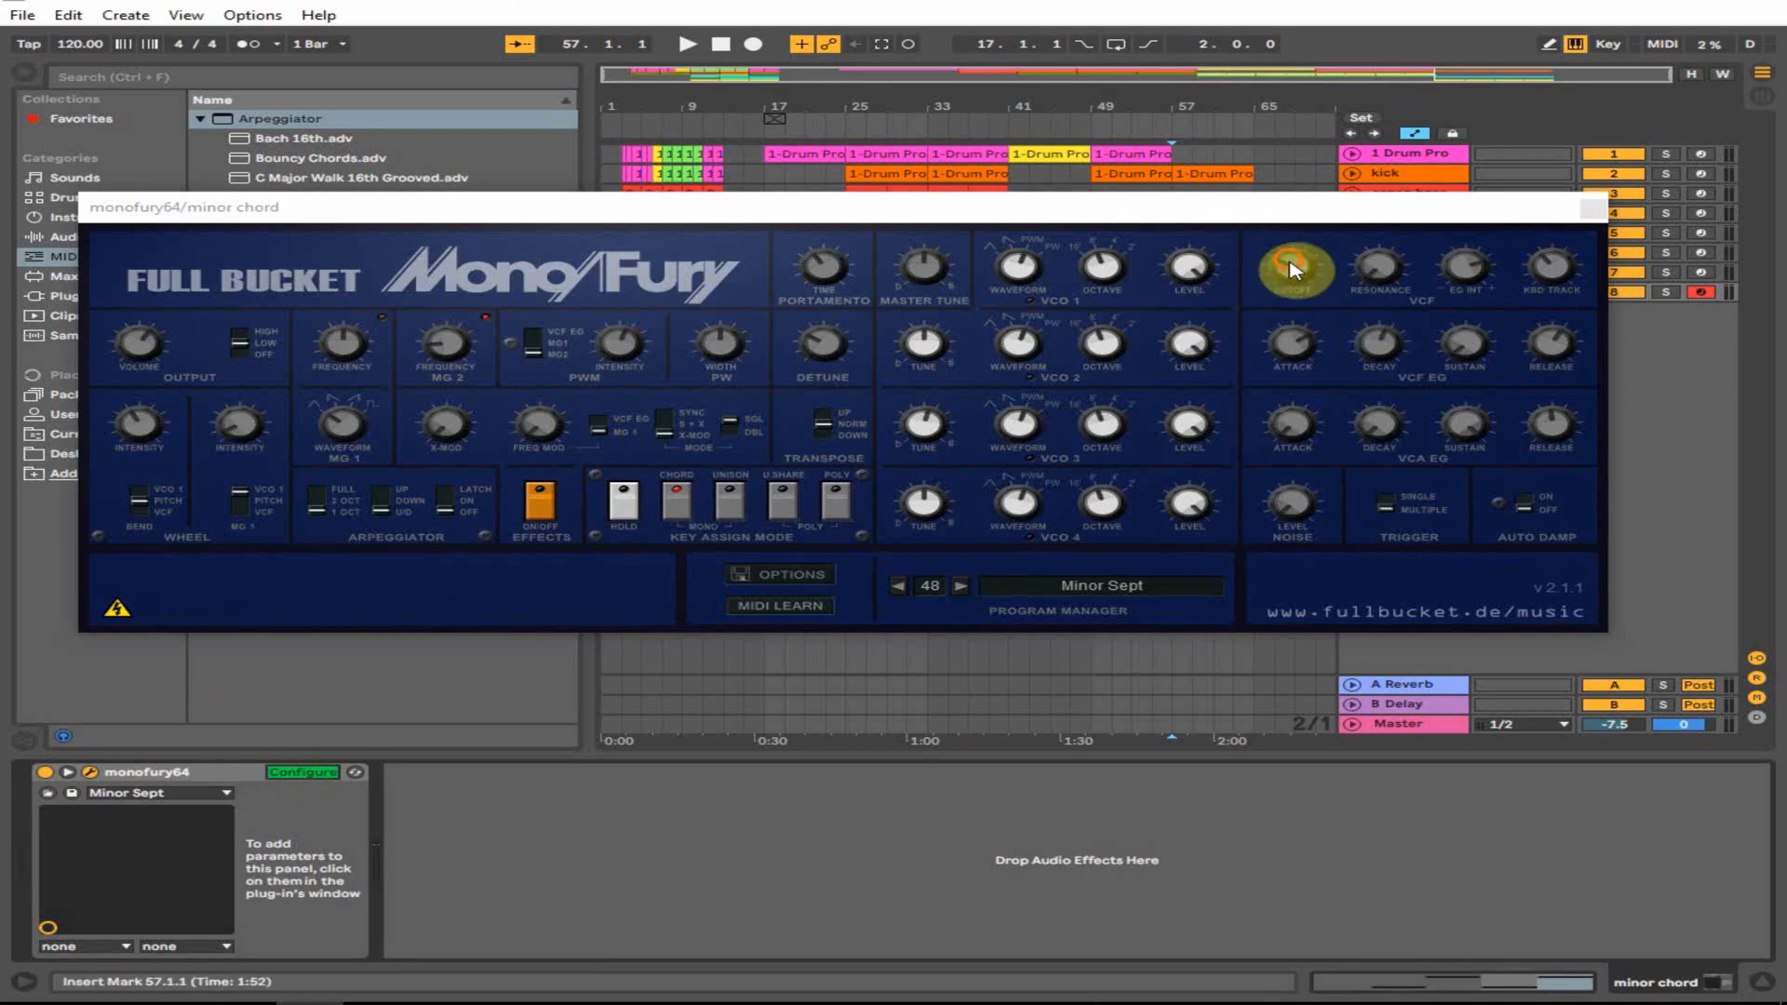
{"action": "left_click", "coordinate": [1594, 214]}
{"action": "left_click", "coordinate": [302, 772]}
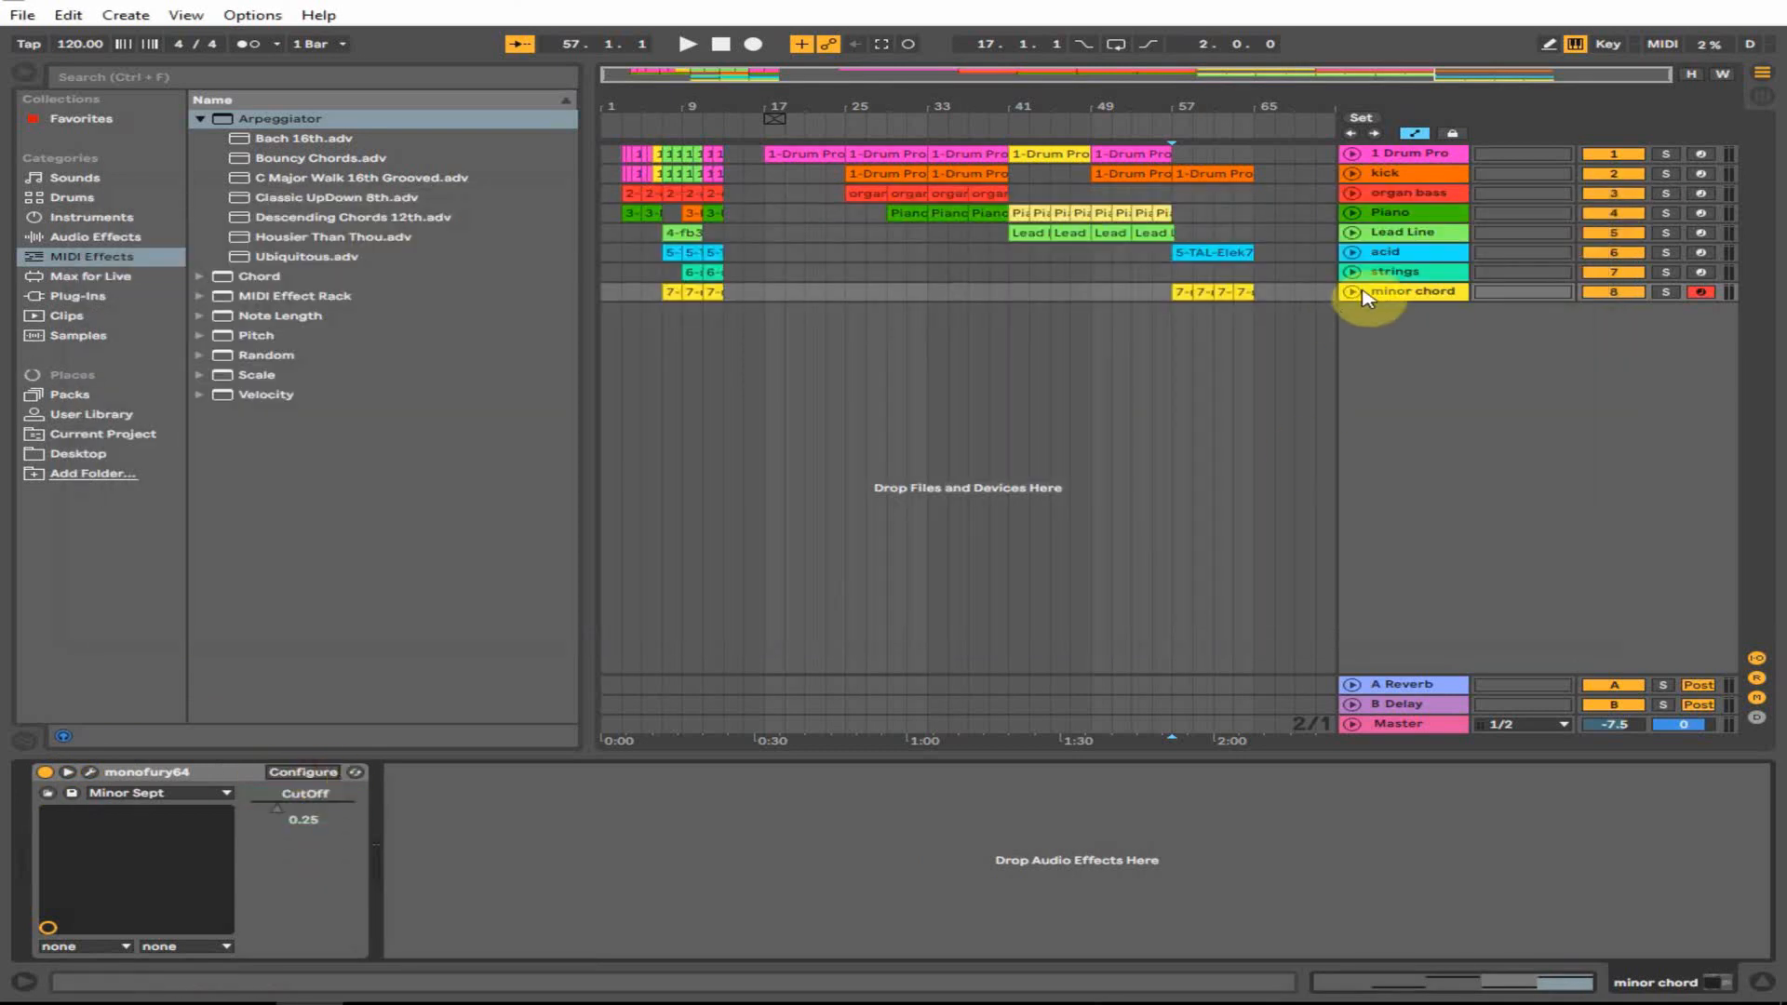
- Draw minor chord CutOff breakpoints, low near bar 57 and raised at bar 65, then play from bar 53
{"action": "left_click", "coordinate": [1362, 294]}
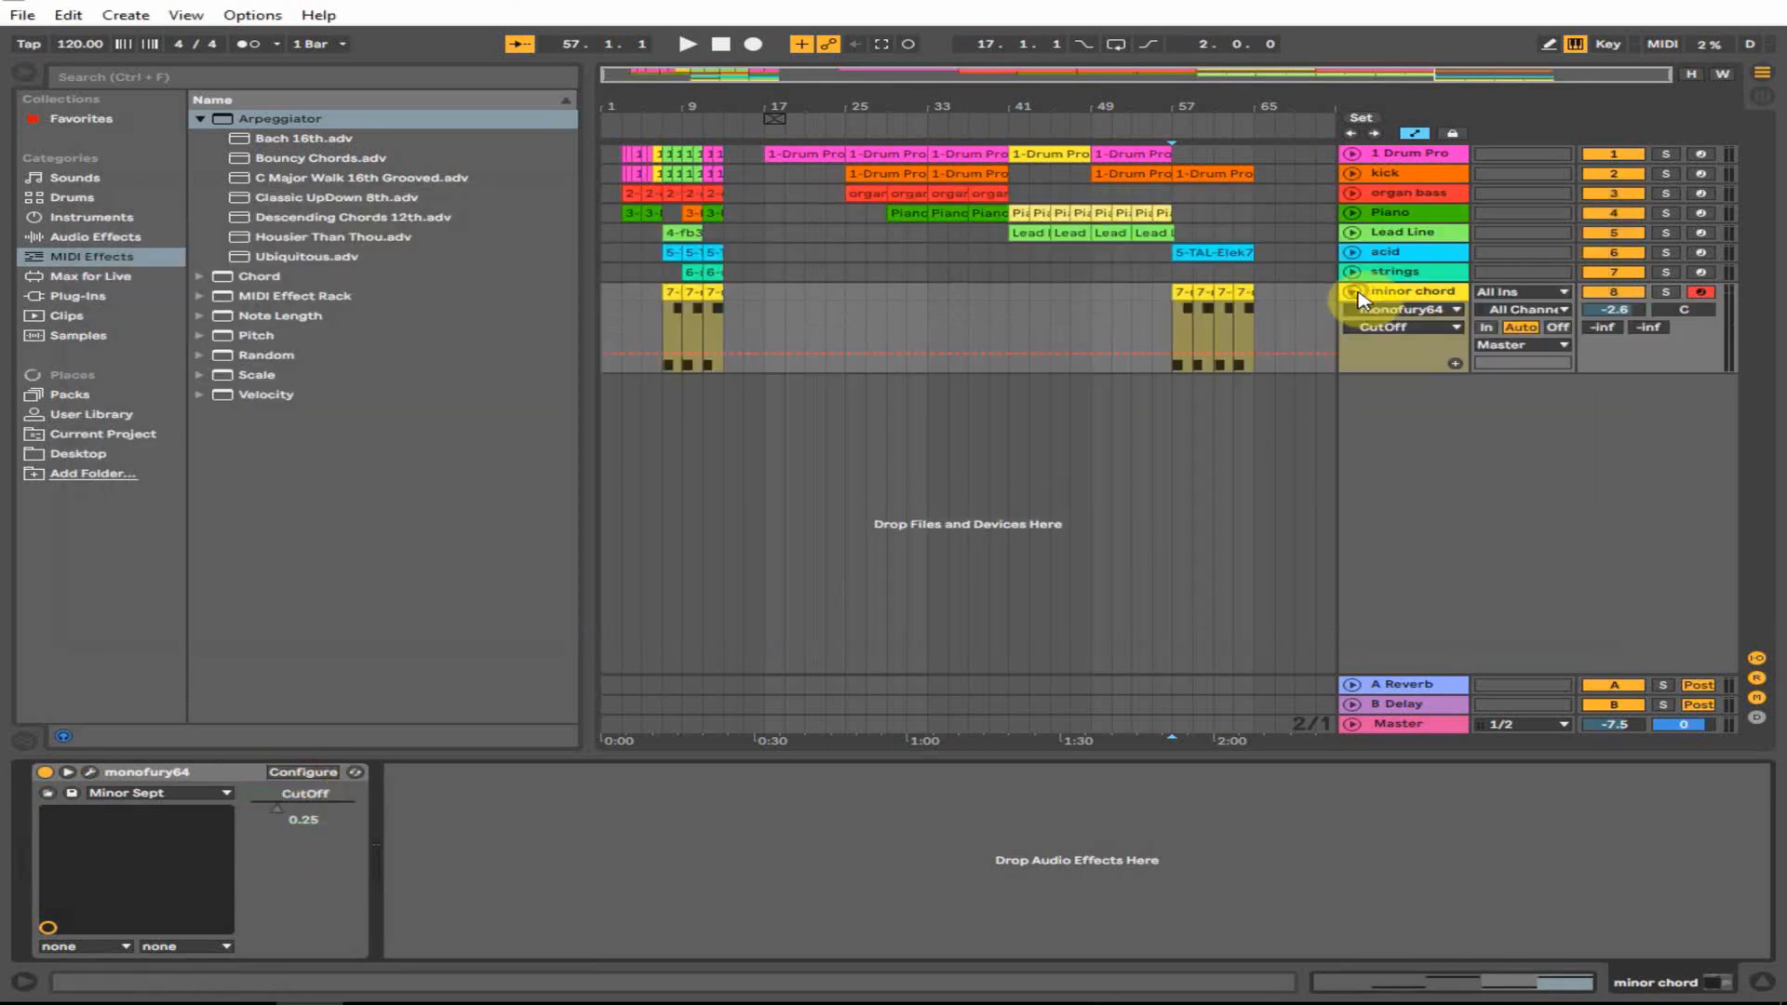
{"action": "left_click", "coordinate": [1171, 363]}
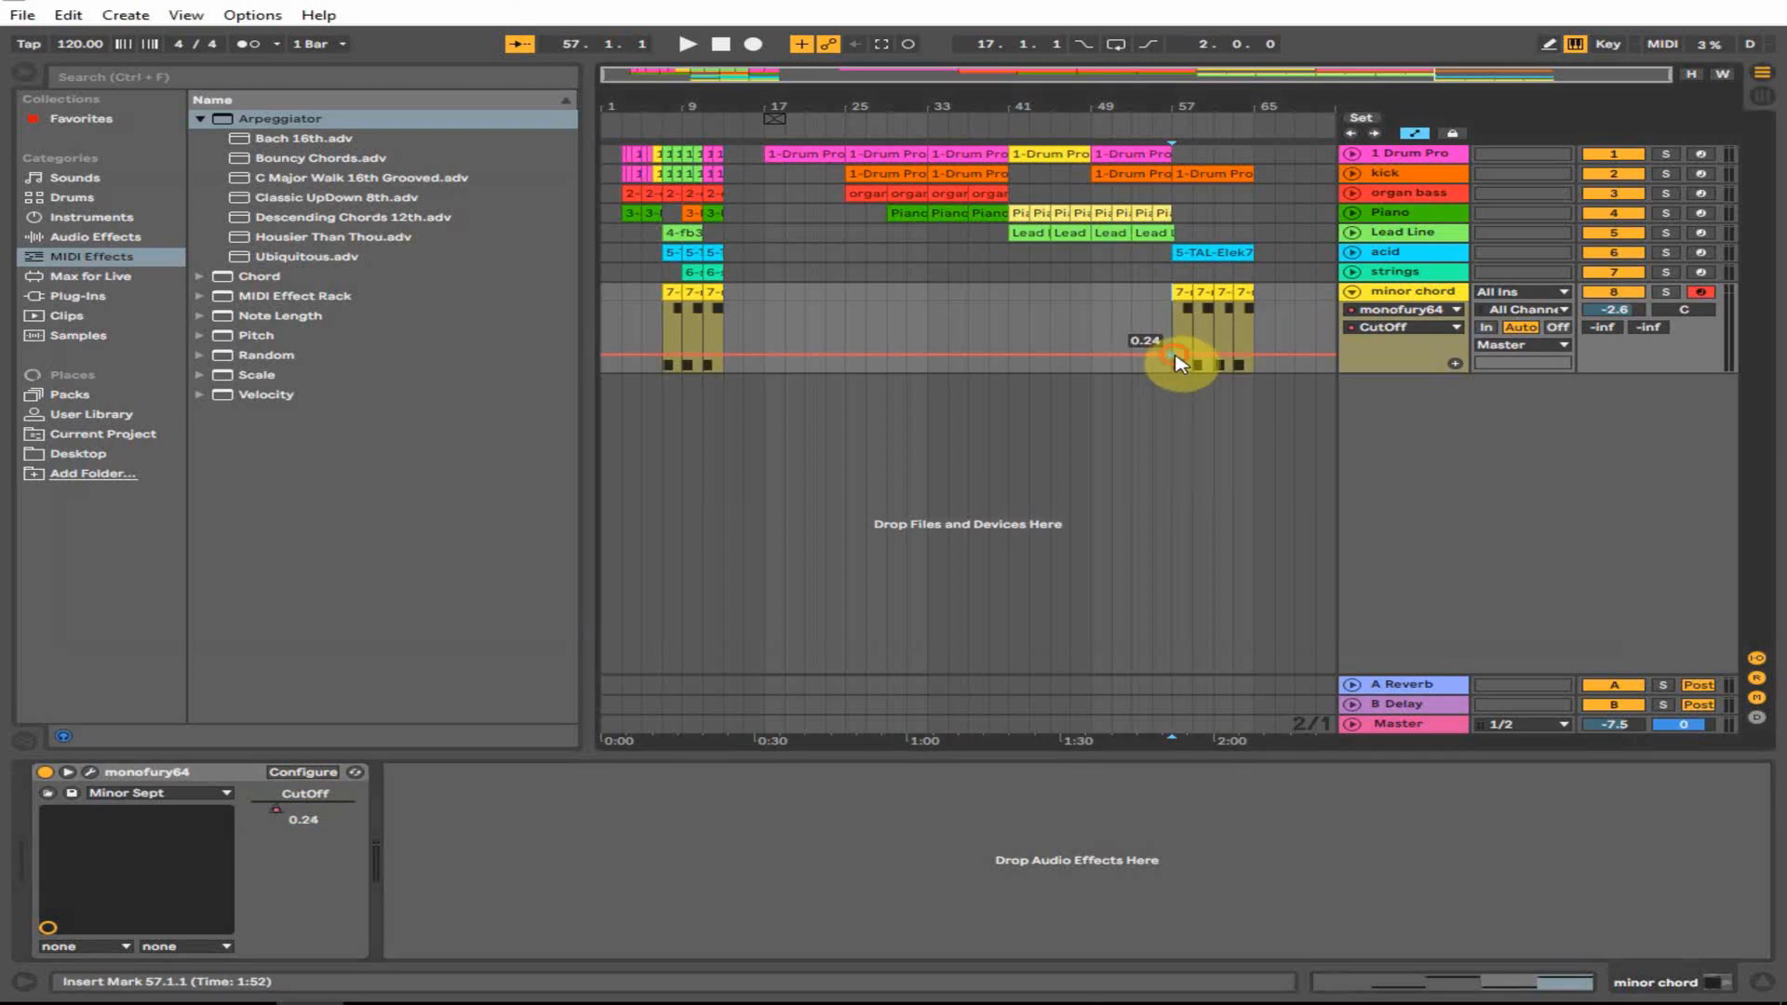
{"action": "left_click", "coordinate": [1253, 363]}
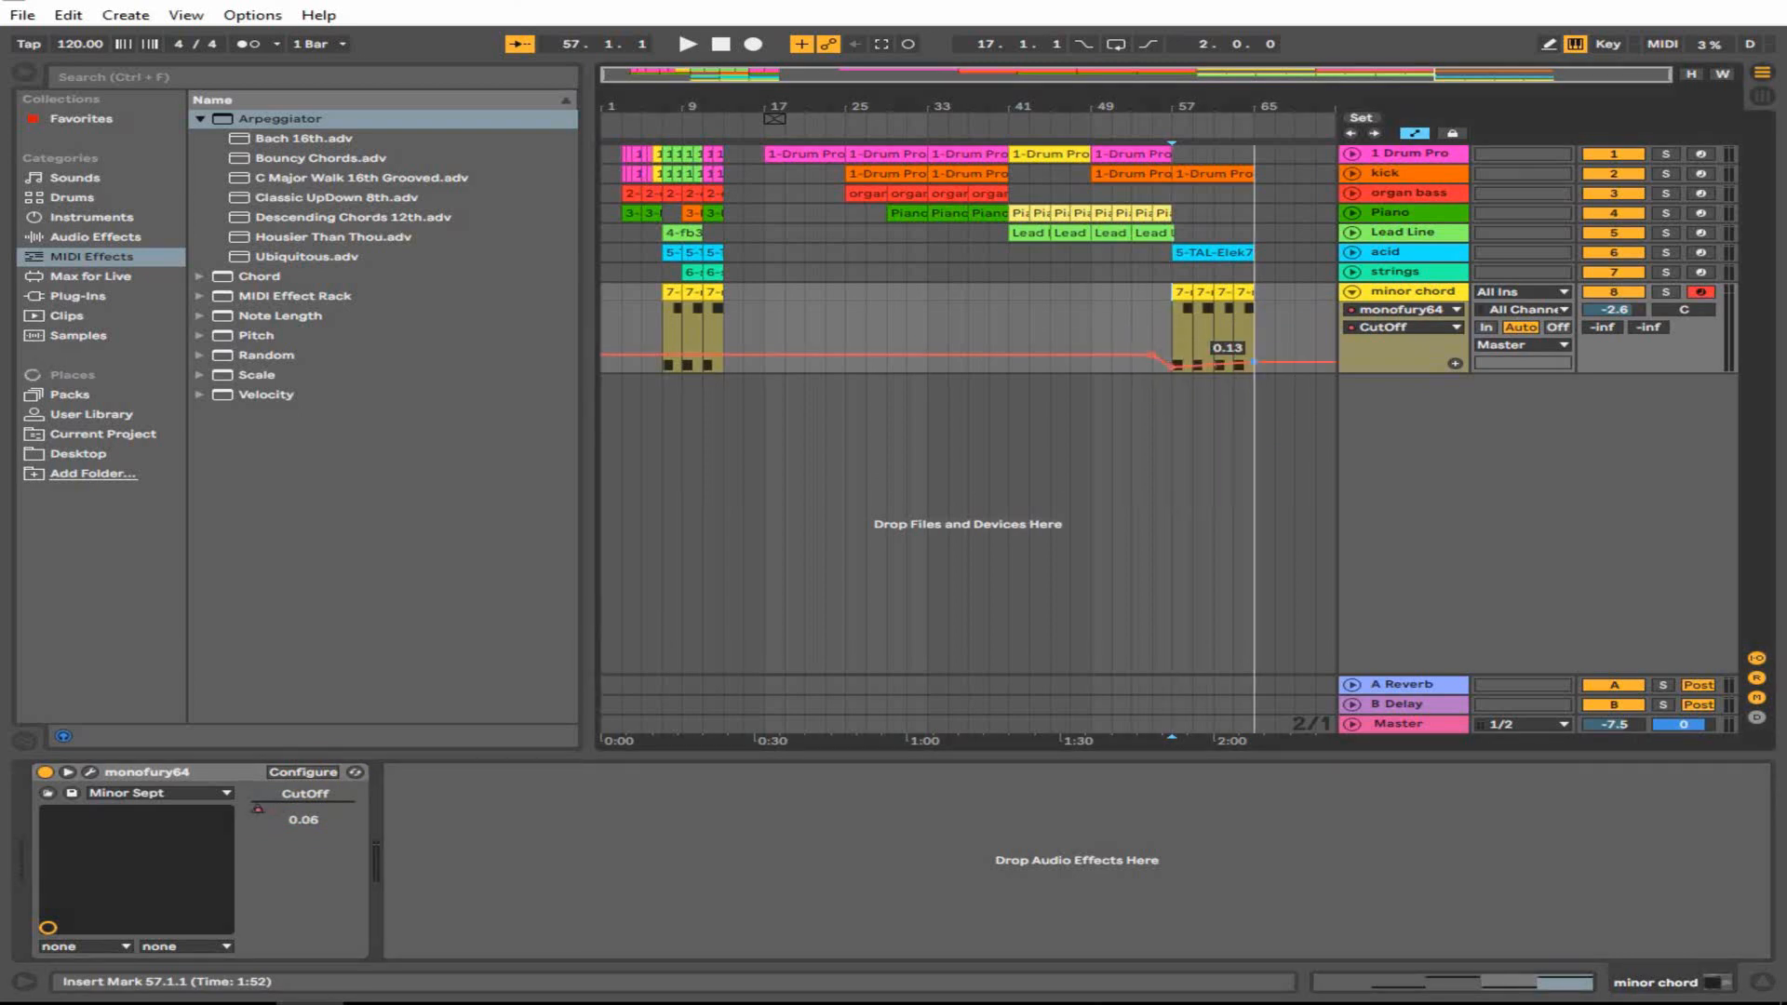
{"action": "left_click_drag", "start_coordinate": [1253, 348], "coordinate": [1254, 333]}
{"action": "left_click", "coordinate": [1091, 303]}
{"action": "left_click", "coordinate": [1166, 305]}
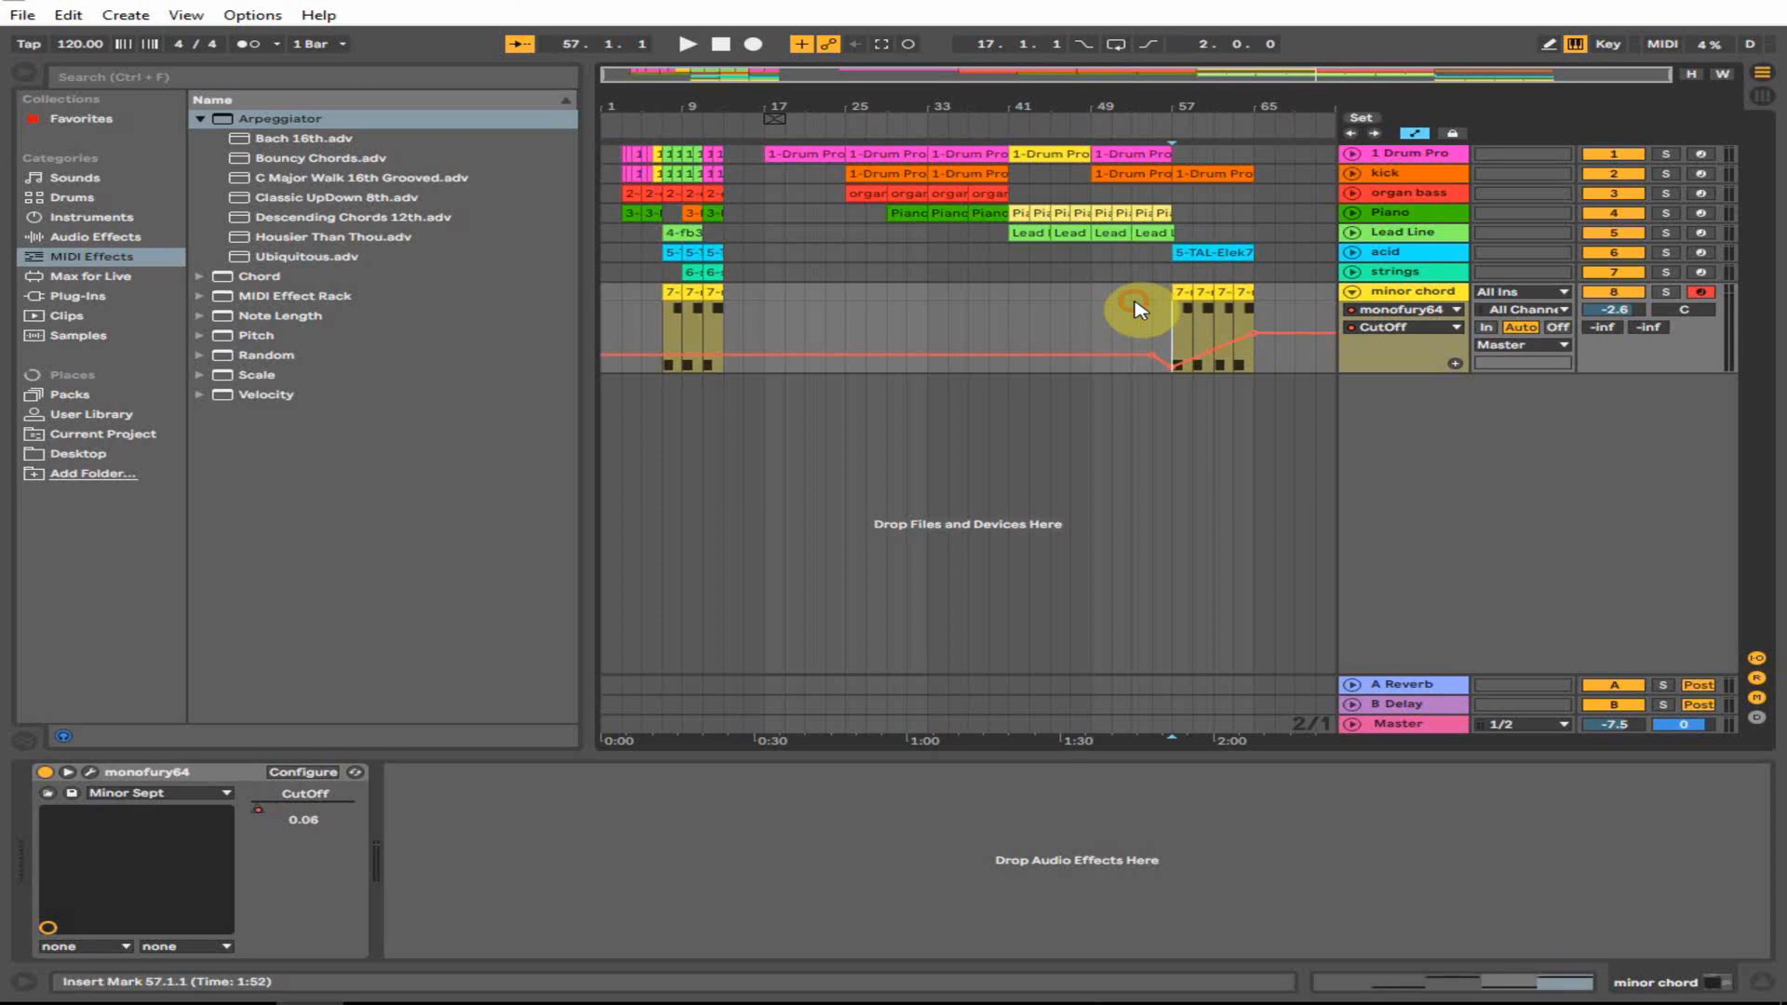
{"action": "left_click", "coordinate": [1134, 303]}
{"action": "key", "text": "space"}
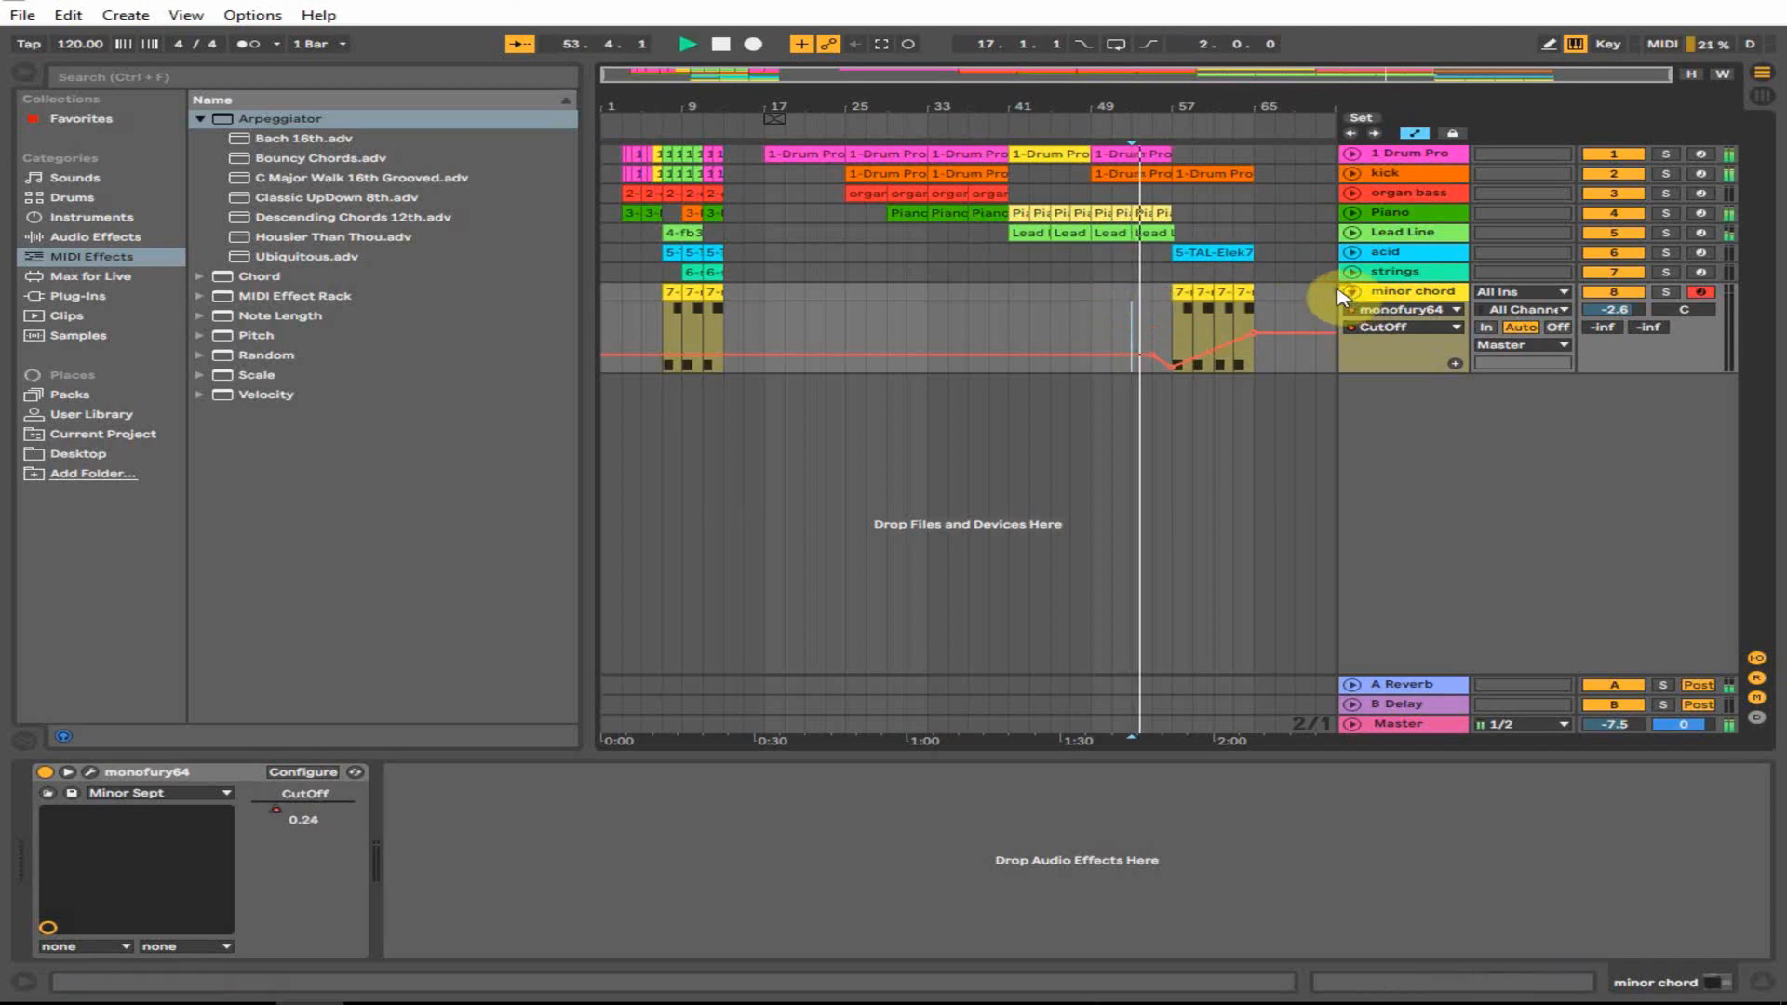
- Fold the minor chord track, copy the organ bass clip to bar 49 and replay from bar 53
{"action": "left_click", "coordinate": [1351, 292]}
{"action": "left_click_drag", "start_coordinate": [989, 197], "coordinate": [1149, 200]}
{"action": "key", "text": "space"}
{"action": "left_click", "coordinate": [1132, 291]}
{"action": "key", "text": "space"}
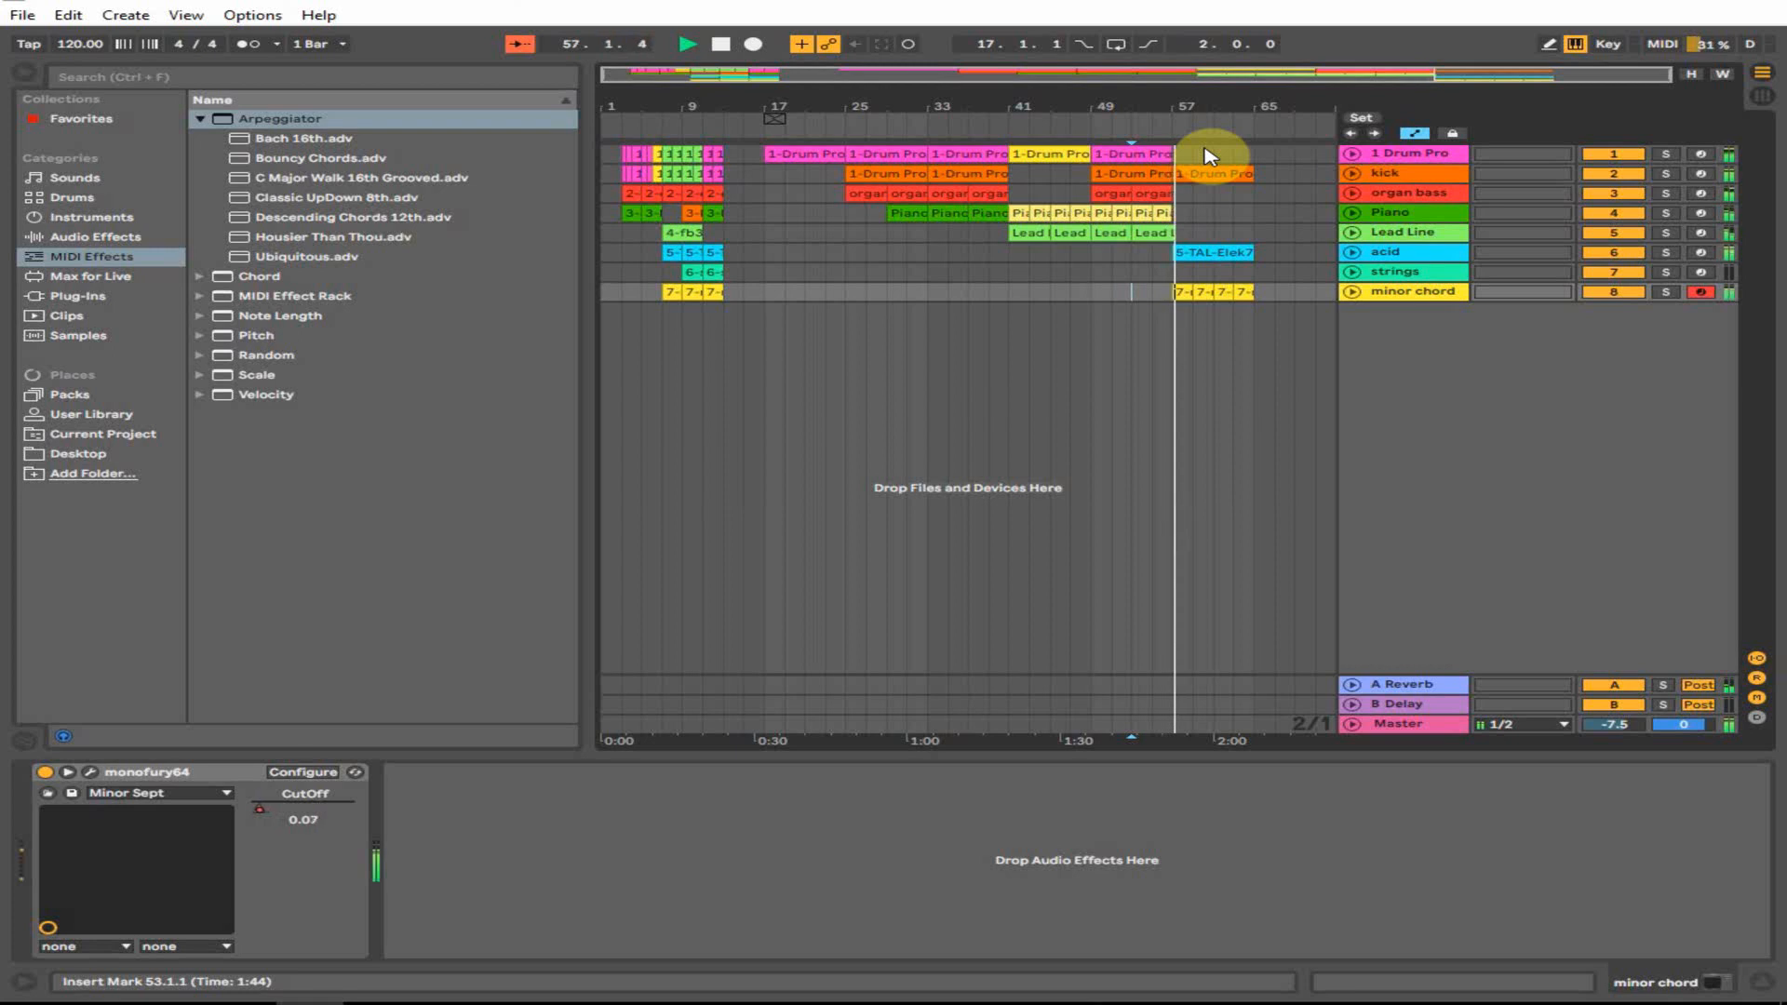
- Keep the CutOff envelope low across the ending chord clips, then fold the track
{"action": "left_click", "coordinate": [1350, 293]}
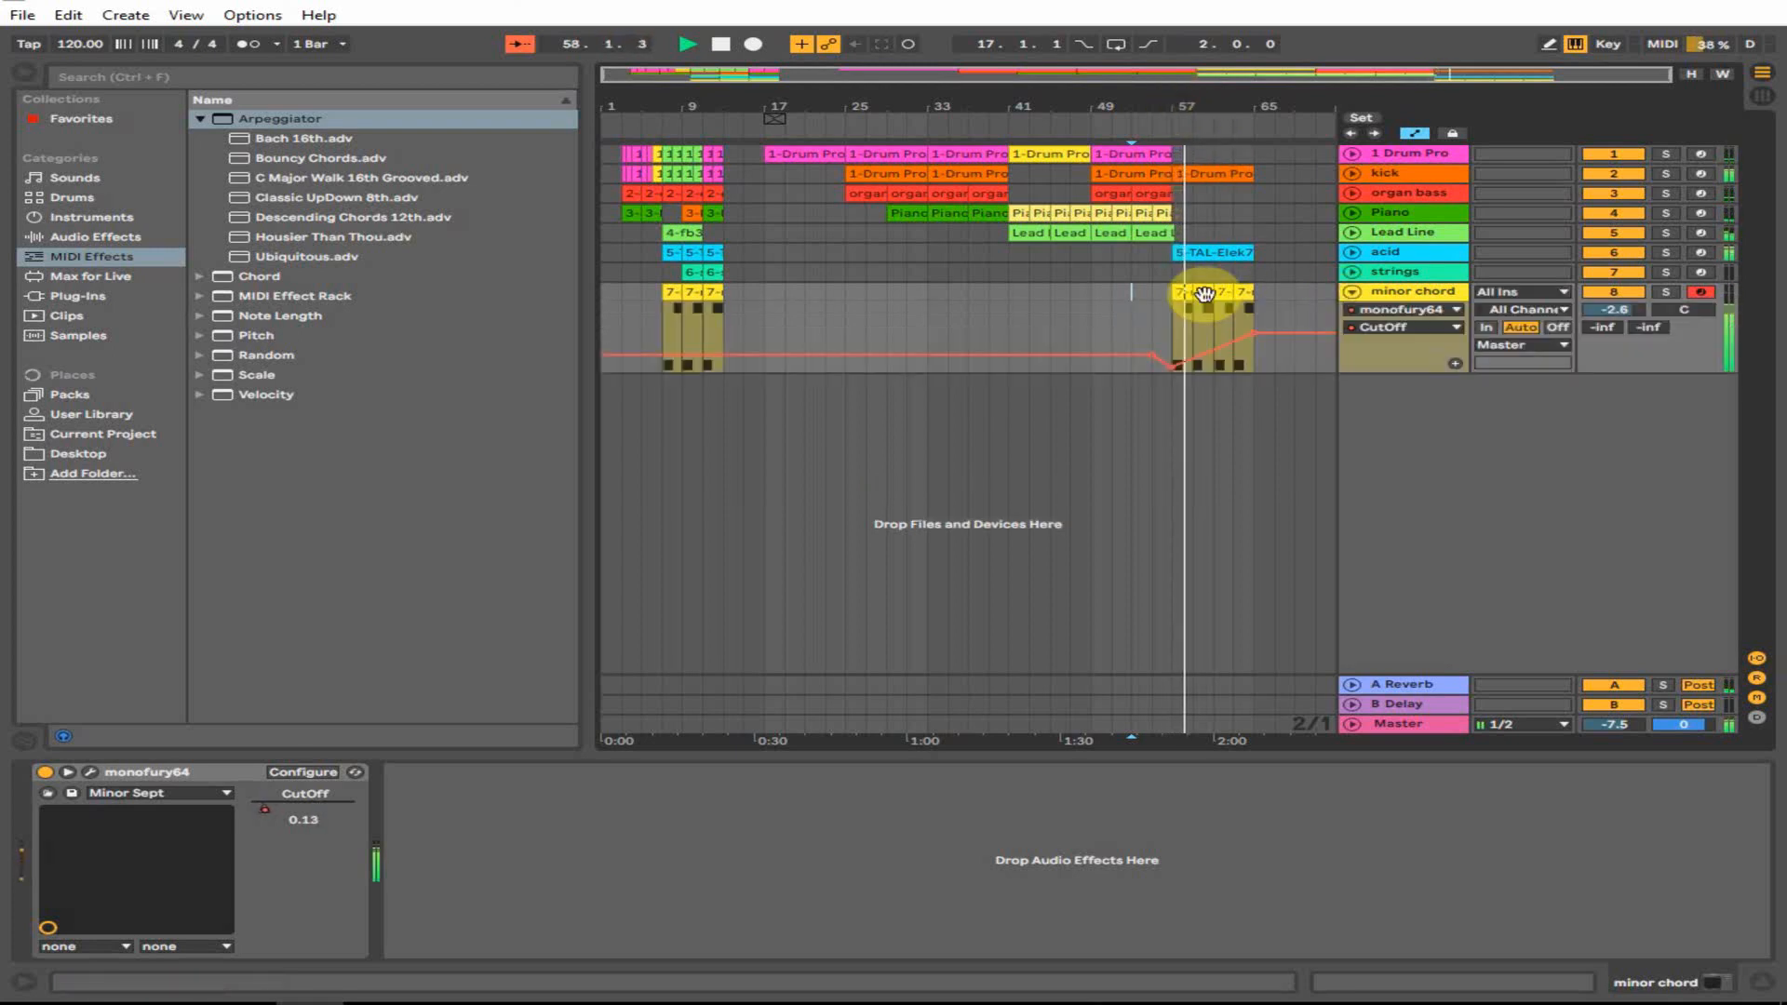
{"action": "left_click_drag", "start_coordinate": [1247, 348], "coordinate": [1253, 348]}
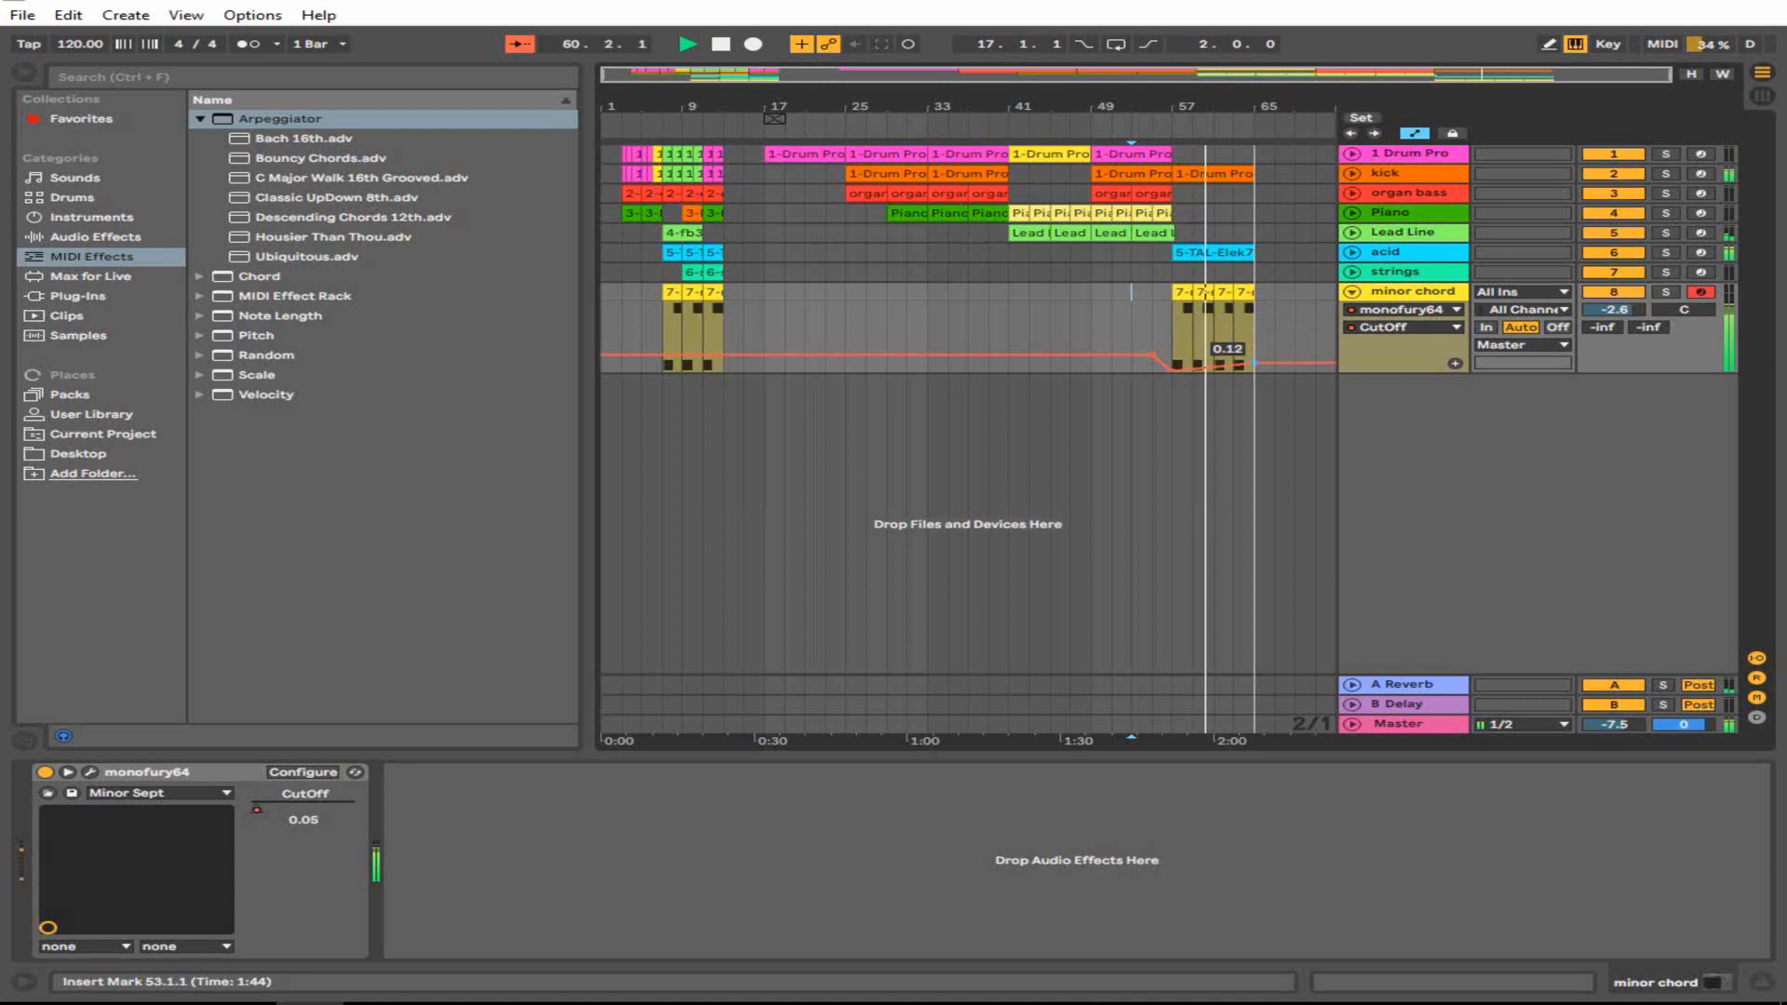
{"action": "key", "text": "space"}
{"action": "left_click", "coordinate": [1182, 309]}
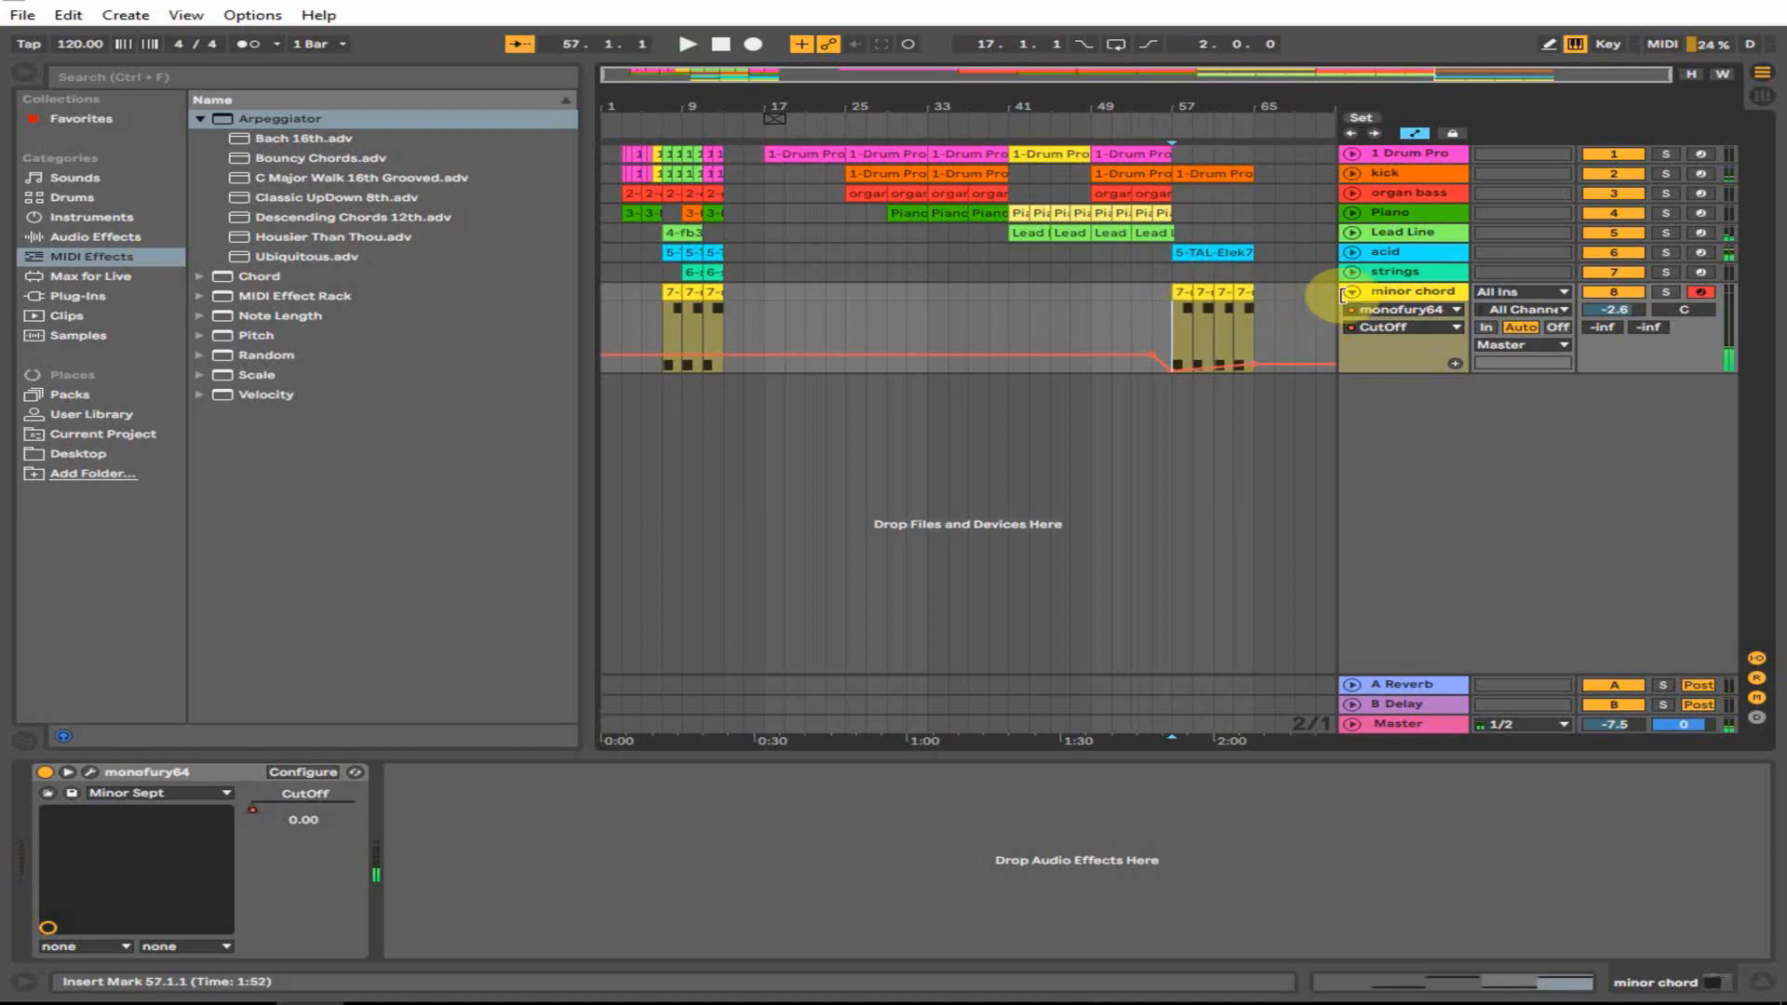
{"action": "left_click", "coordinate": [1351, 291]}
{"action": "left_click", "coordinate": [1171, 253]}
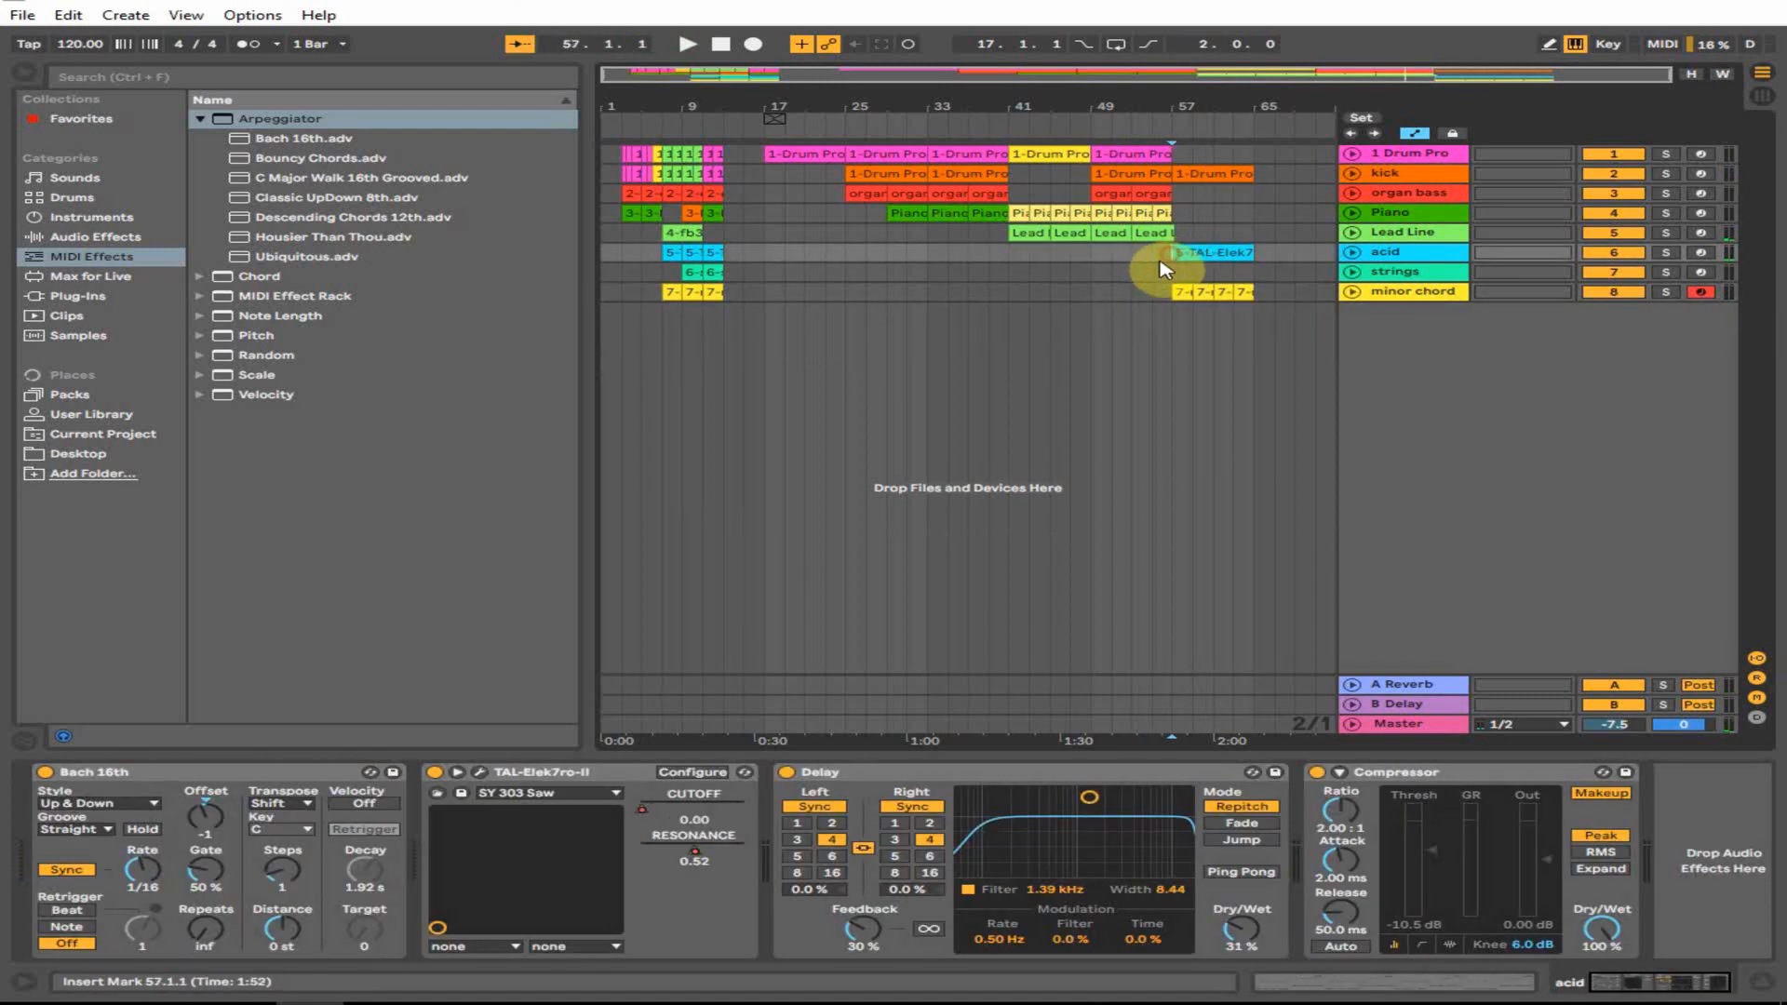
- Shift the ending minor chord clips later and copy the last Lead Line clip further right
{"action": "left_click", "coordinate": [1211, 251]}
{"action": "left_click", "coordinate": [1231, 291]}
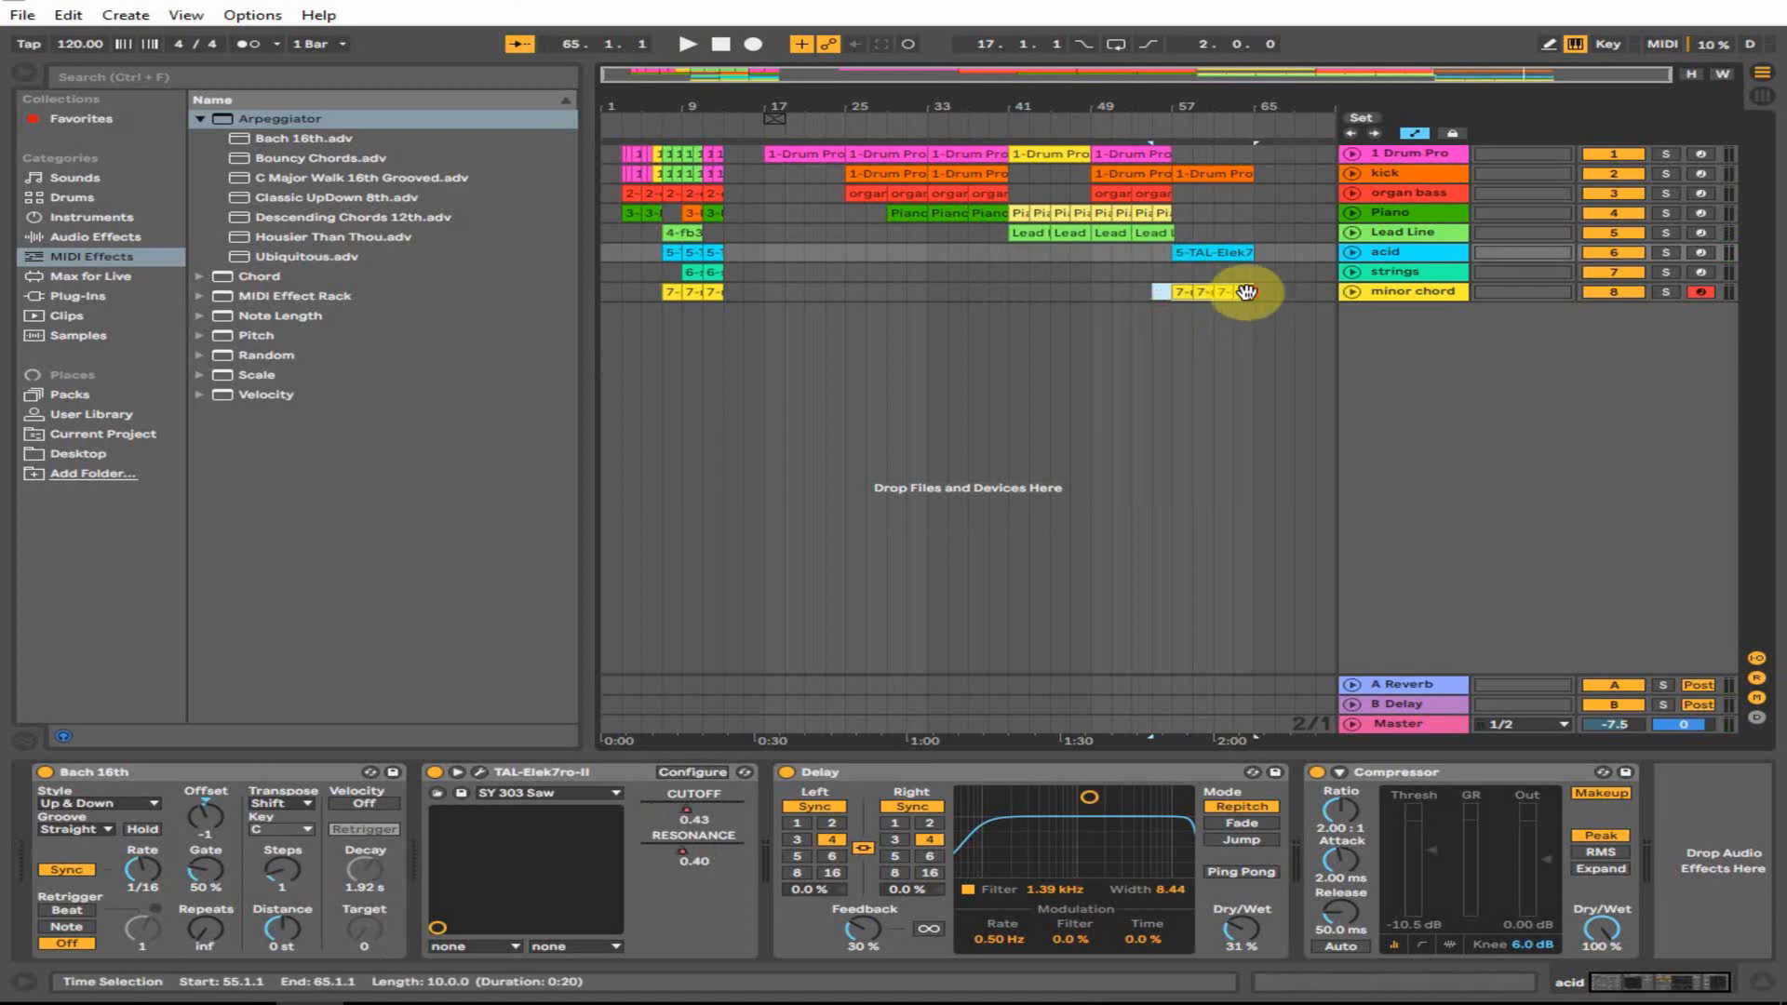
{"action": "left_click", "coordinate": [1175, 291]}
{"action": "left_click_drag", "start_coordinate": [1210, 291], "coordinate": [1222, 290]}
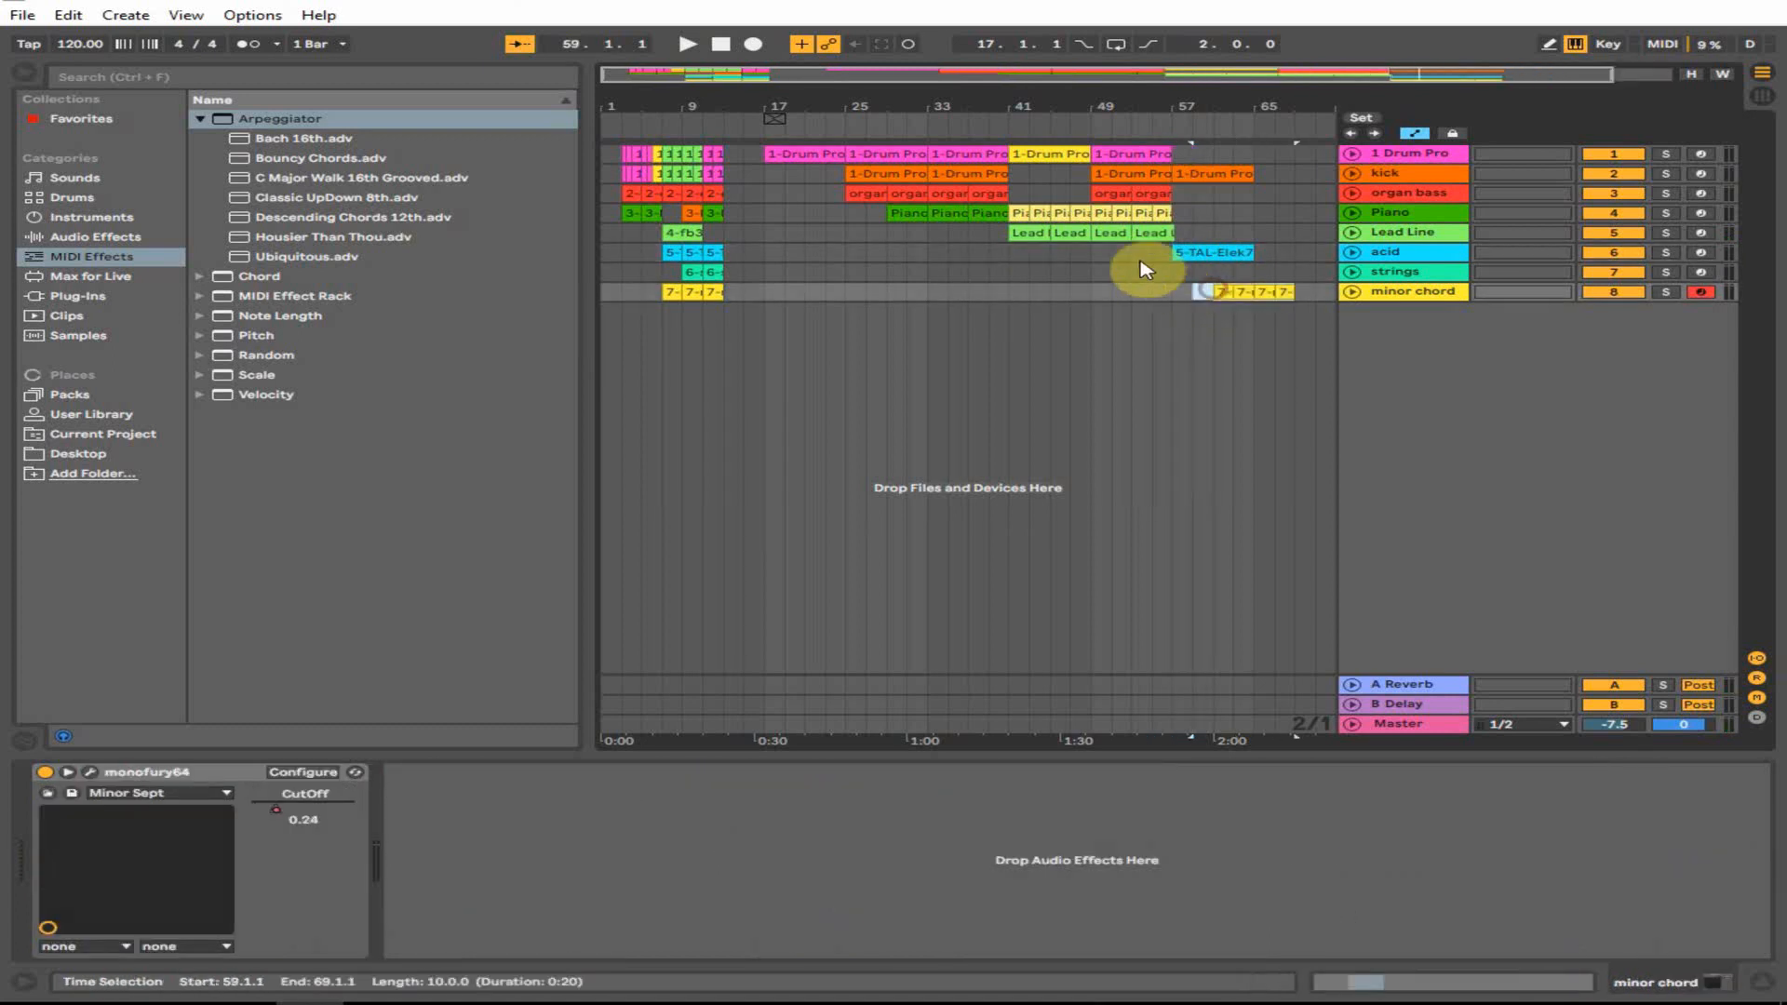
{"action": "left_click", "coordinate": [1145, 257]}
{"action": "key", "text": "space"}
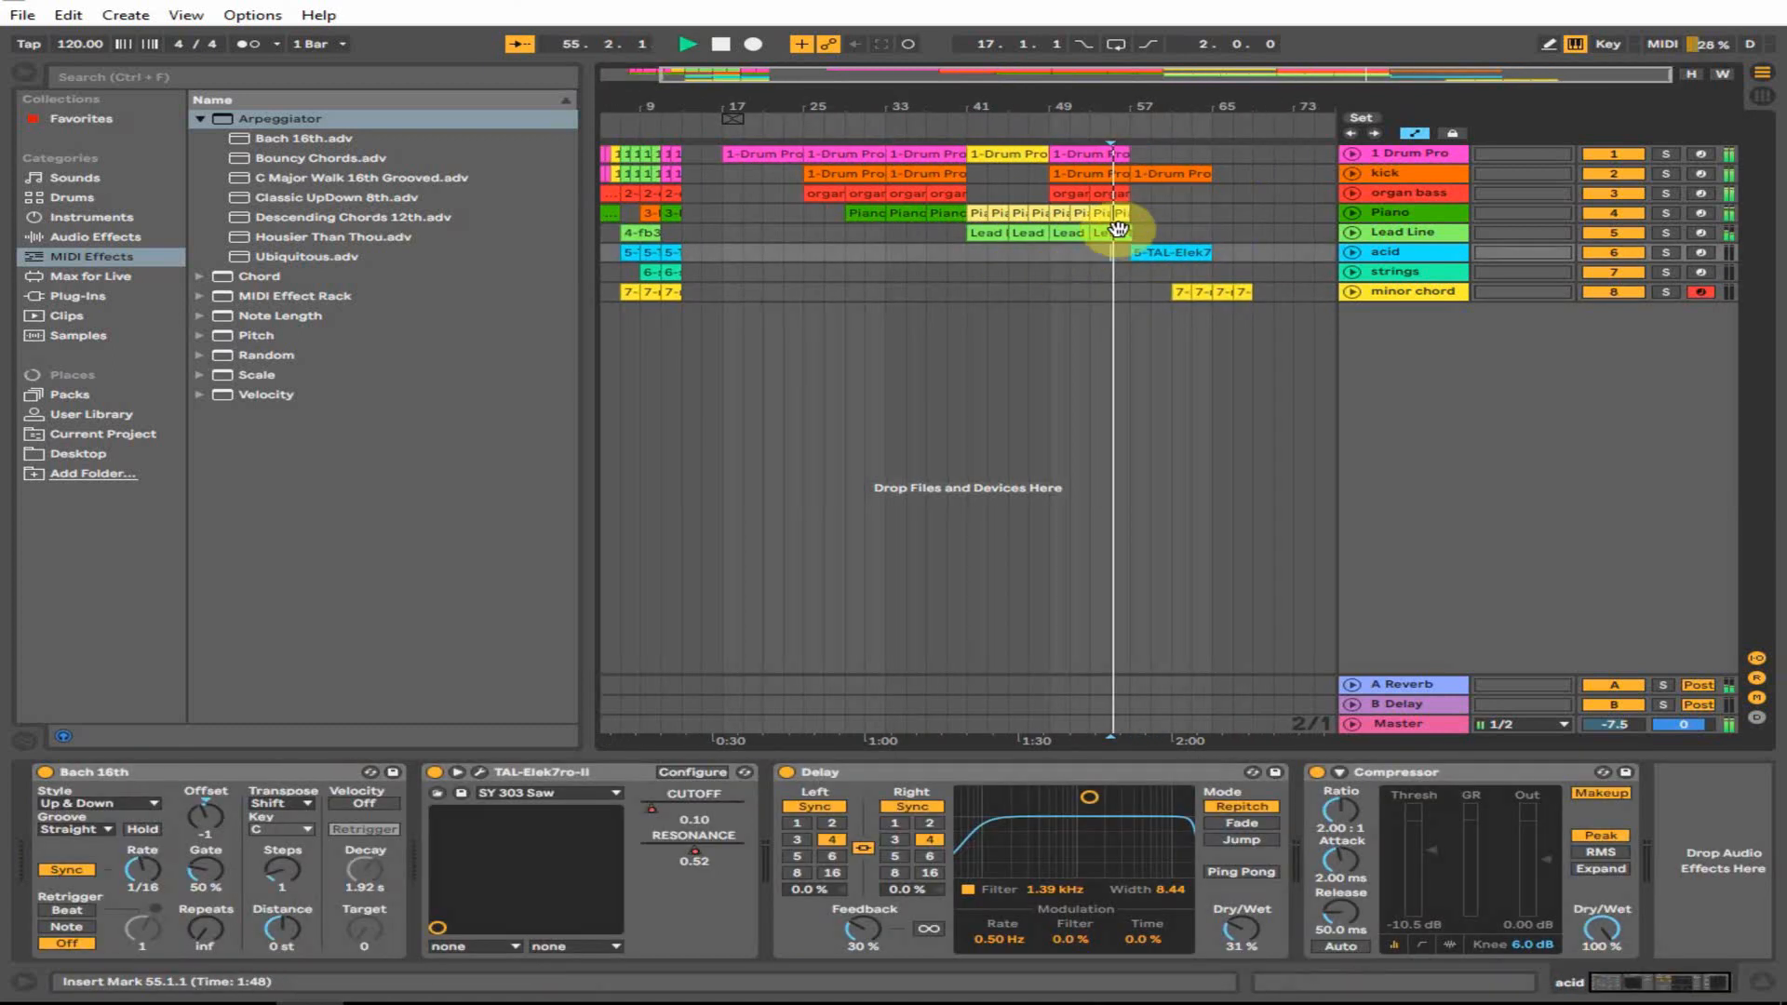
{"action": "left_click_drag", "start_coordinate": [1111, 231], "coordinate": [1188, 227]}
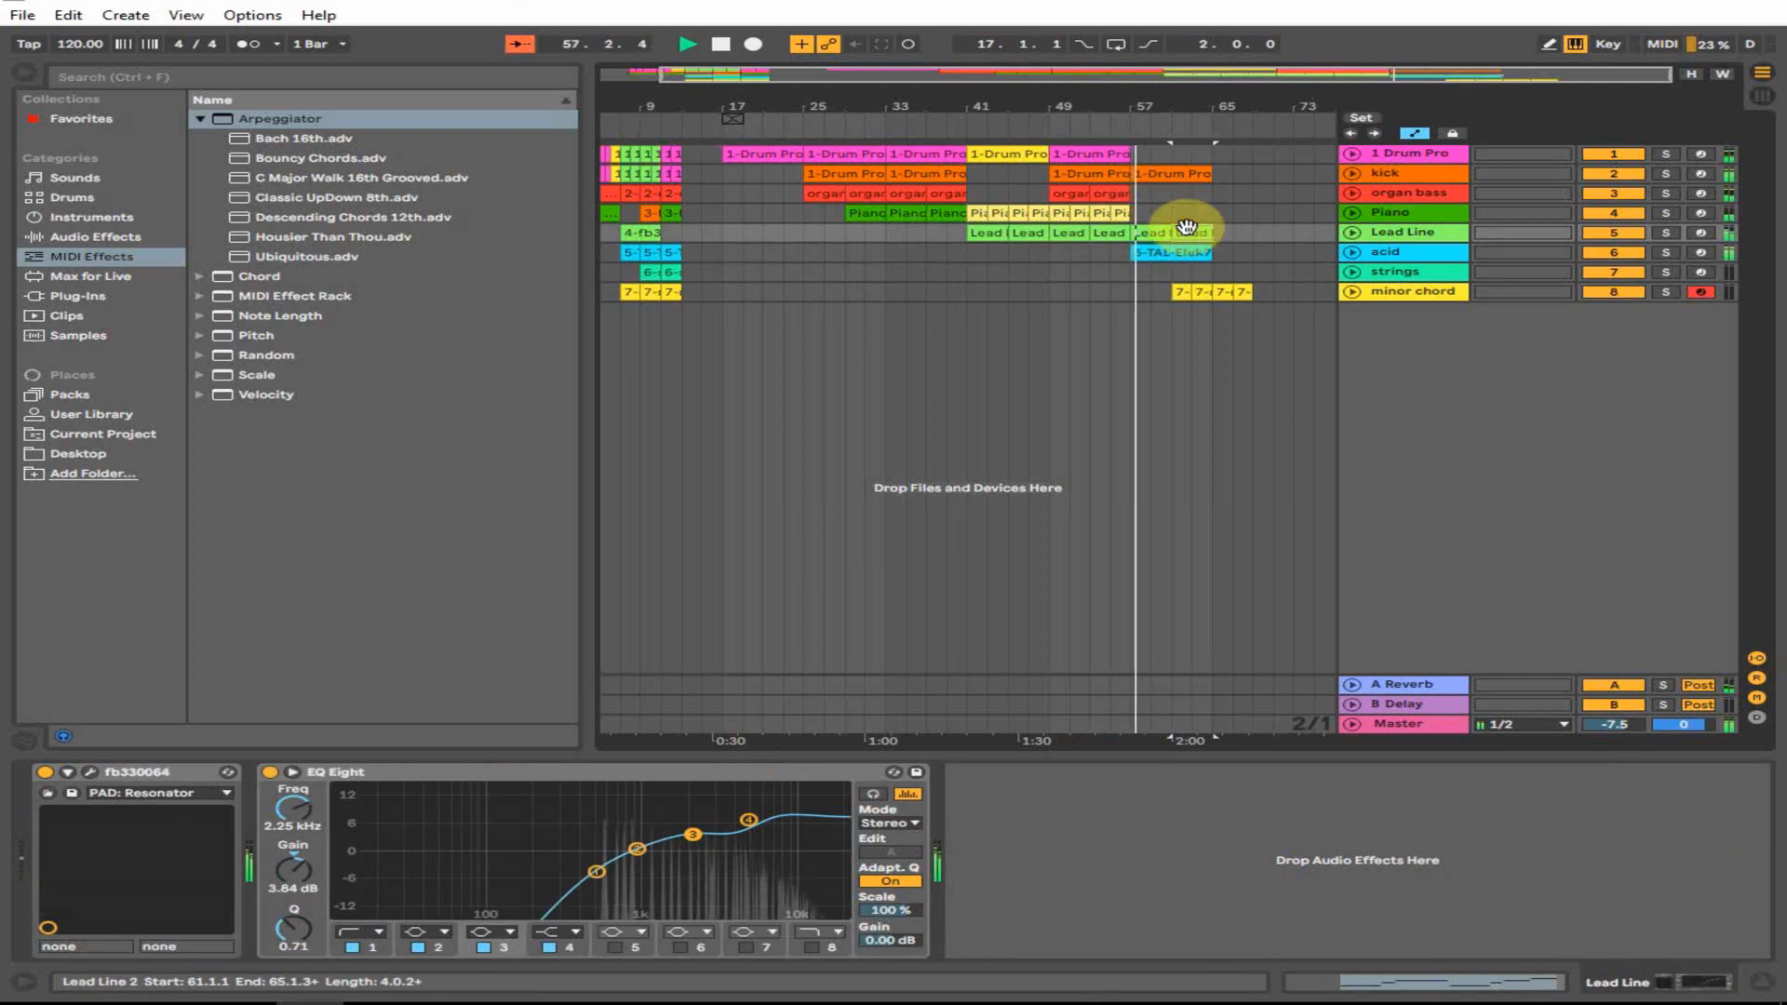
- Add an Auto Filter effect to the acid track
{"action": "left_click", "coordinate": [1145, 253]}
{"action": "left_click", "coordinate": [1380, 260]}
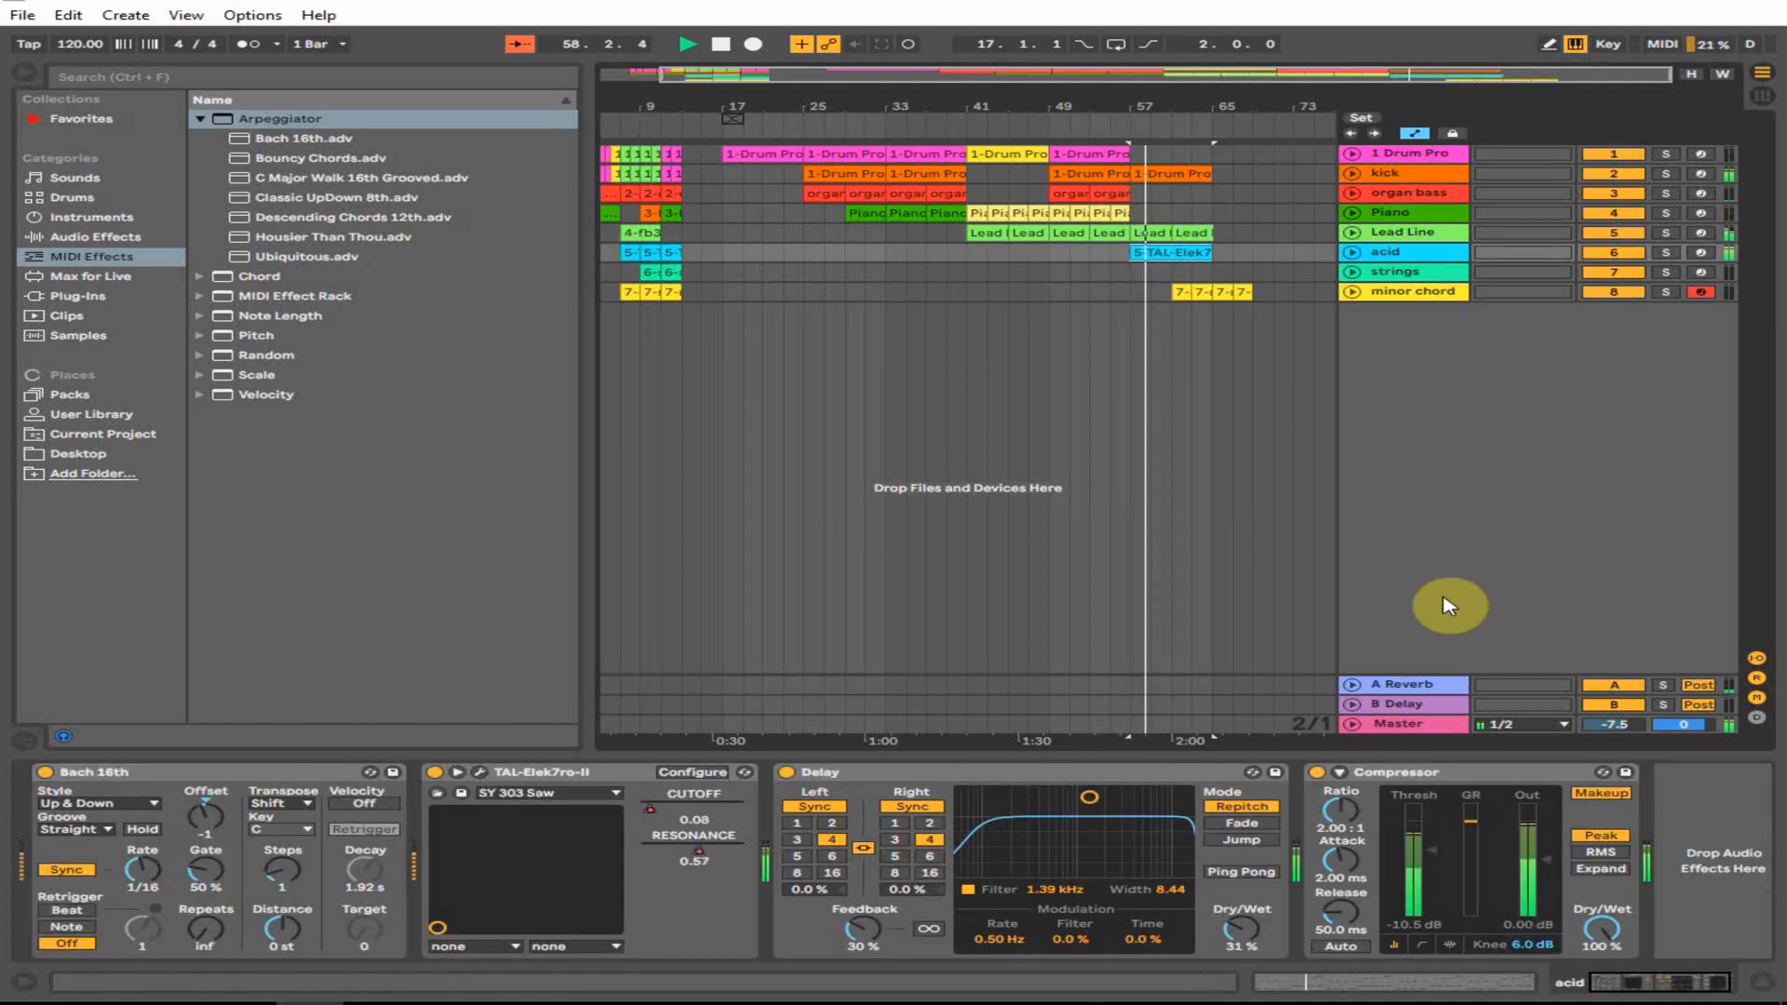
{"action": "left_click", "coordinate": [93, 236]}
{"action": "left_click_drag", "start_coordinate": [269, 158], "coordinate": [1613, 831]}
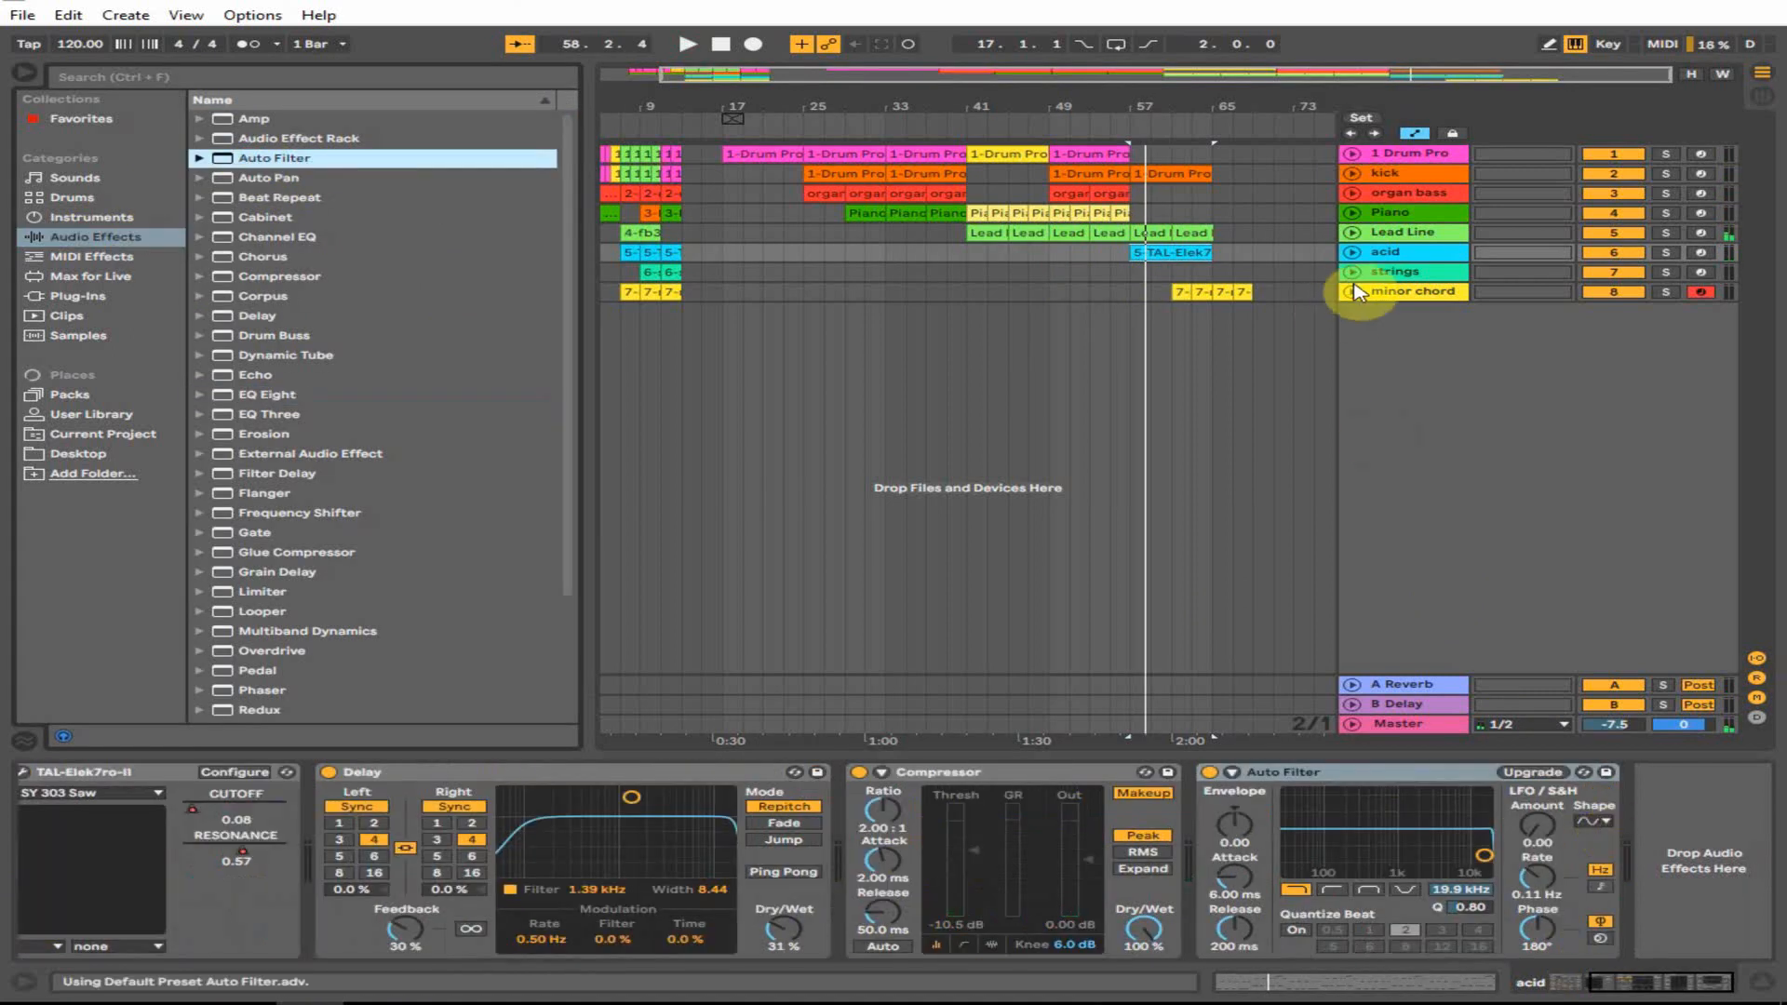
- Automate Auto Filter Frequency with a dip at bar 57 and play from bar 55
{"action": "left_click", "coordinate": [1354, 252]}
{"action": "left_click", "coordinate": [1408, 270]}
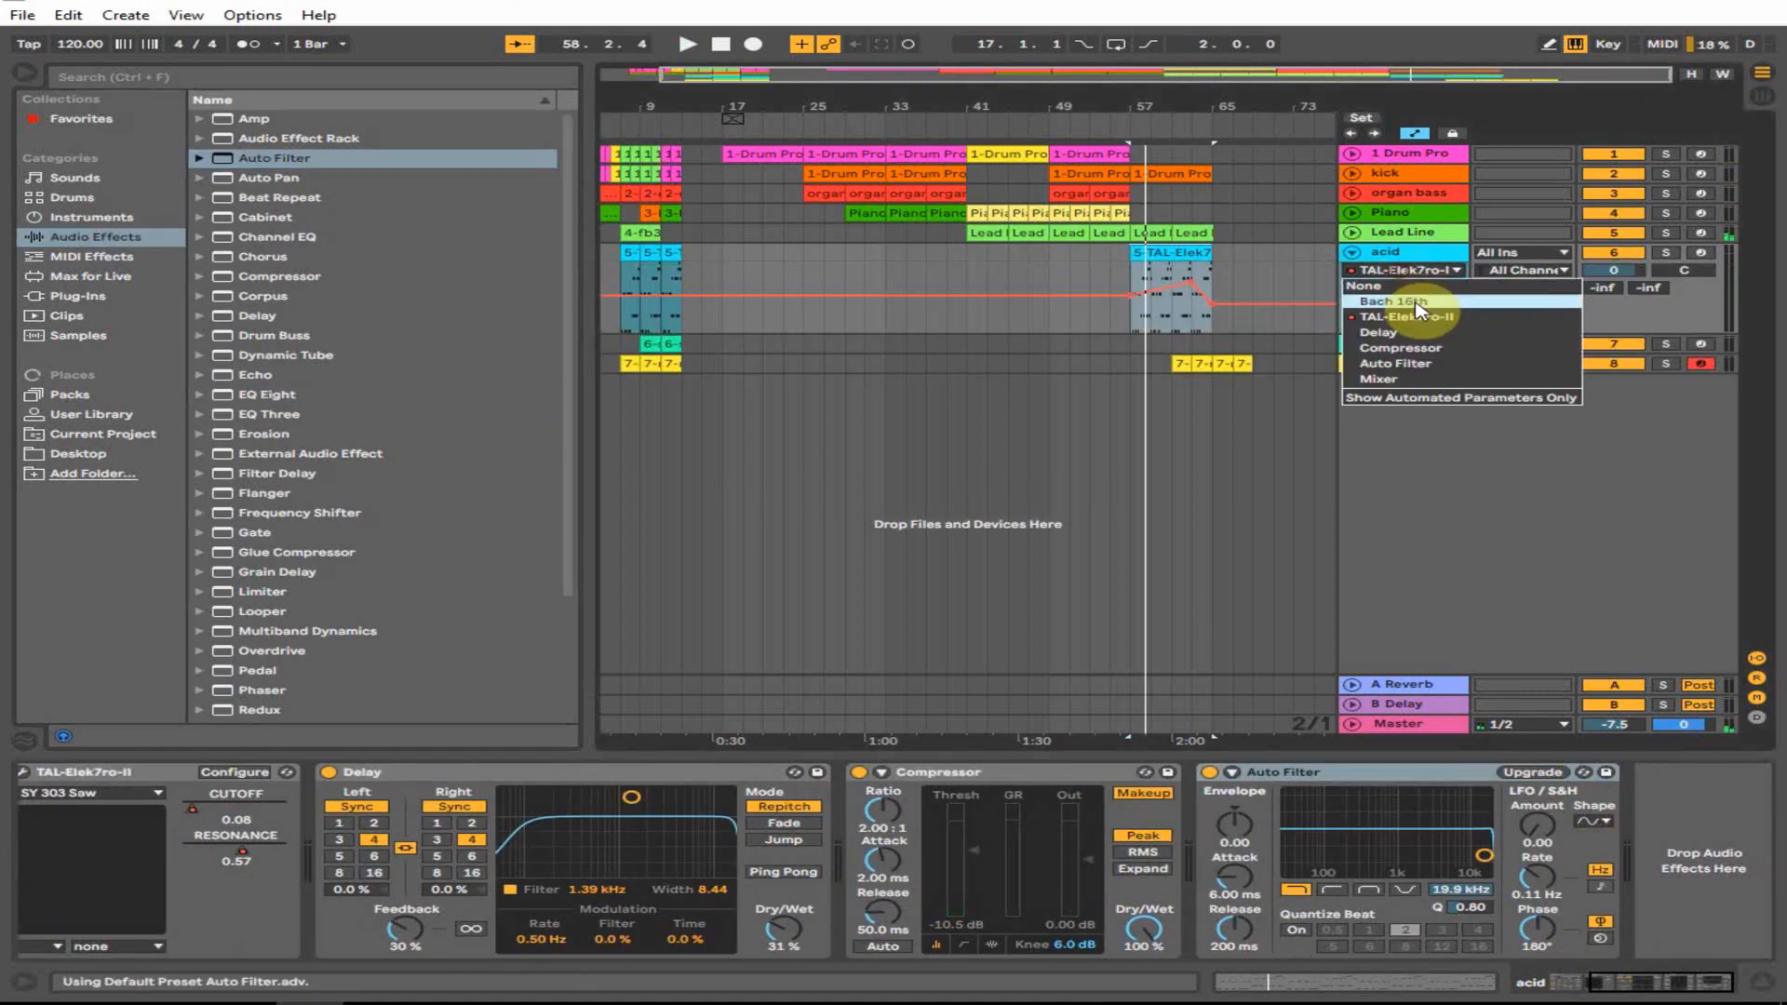
{"action": "left_click", "coordinate": [1391, 363]}
{"action": "left_click", "coordinate": [1401, 288]}
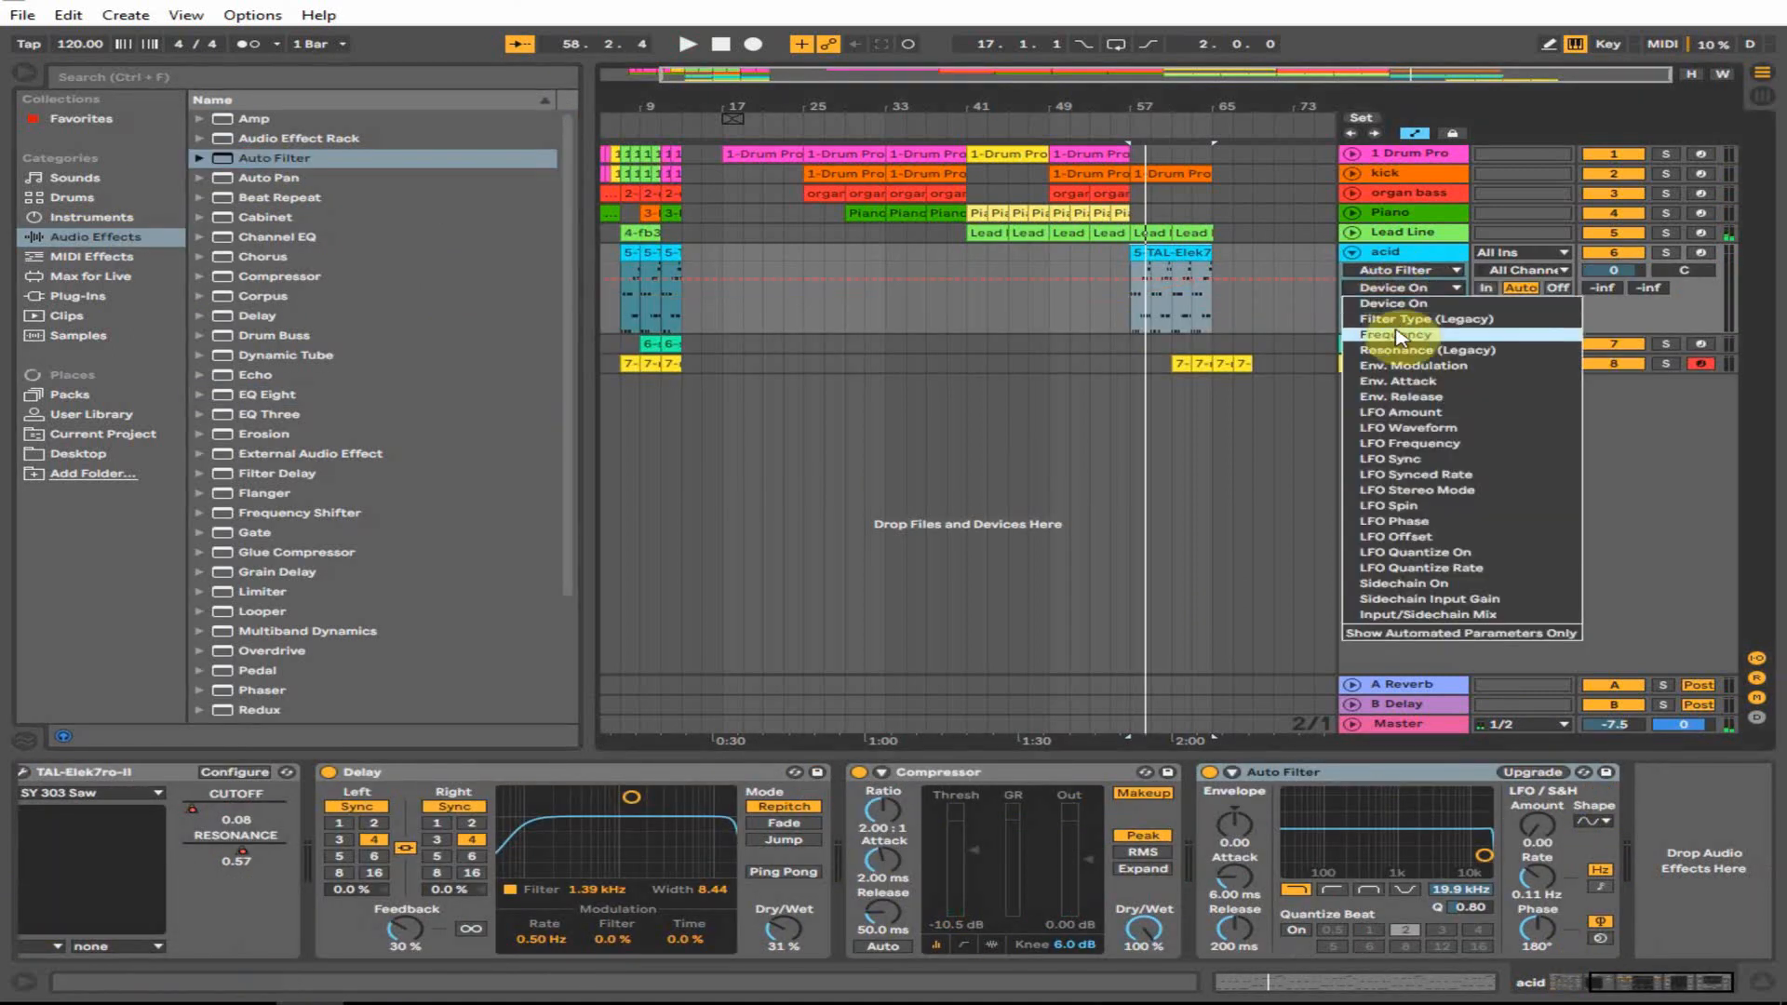
{"action": "left_click", "coordinate": [1387, 354]}
{"action": "left_click", "coordinate": [1120, 271]}
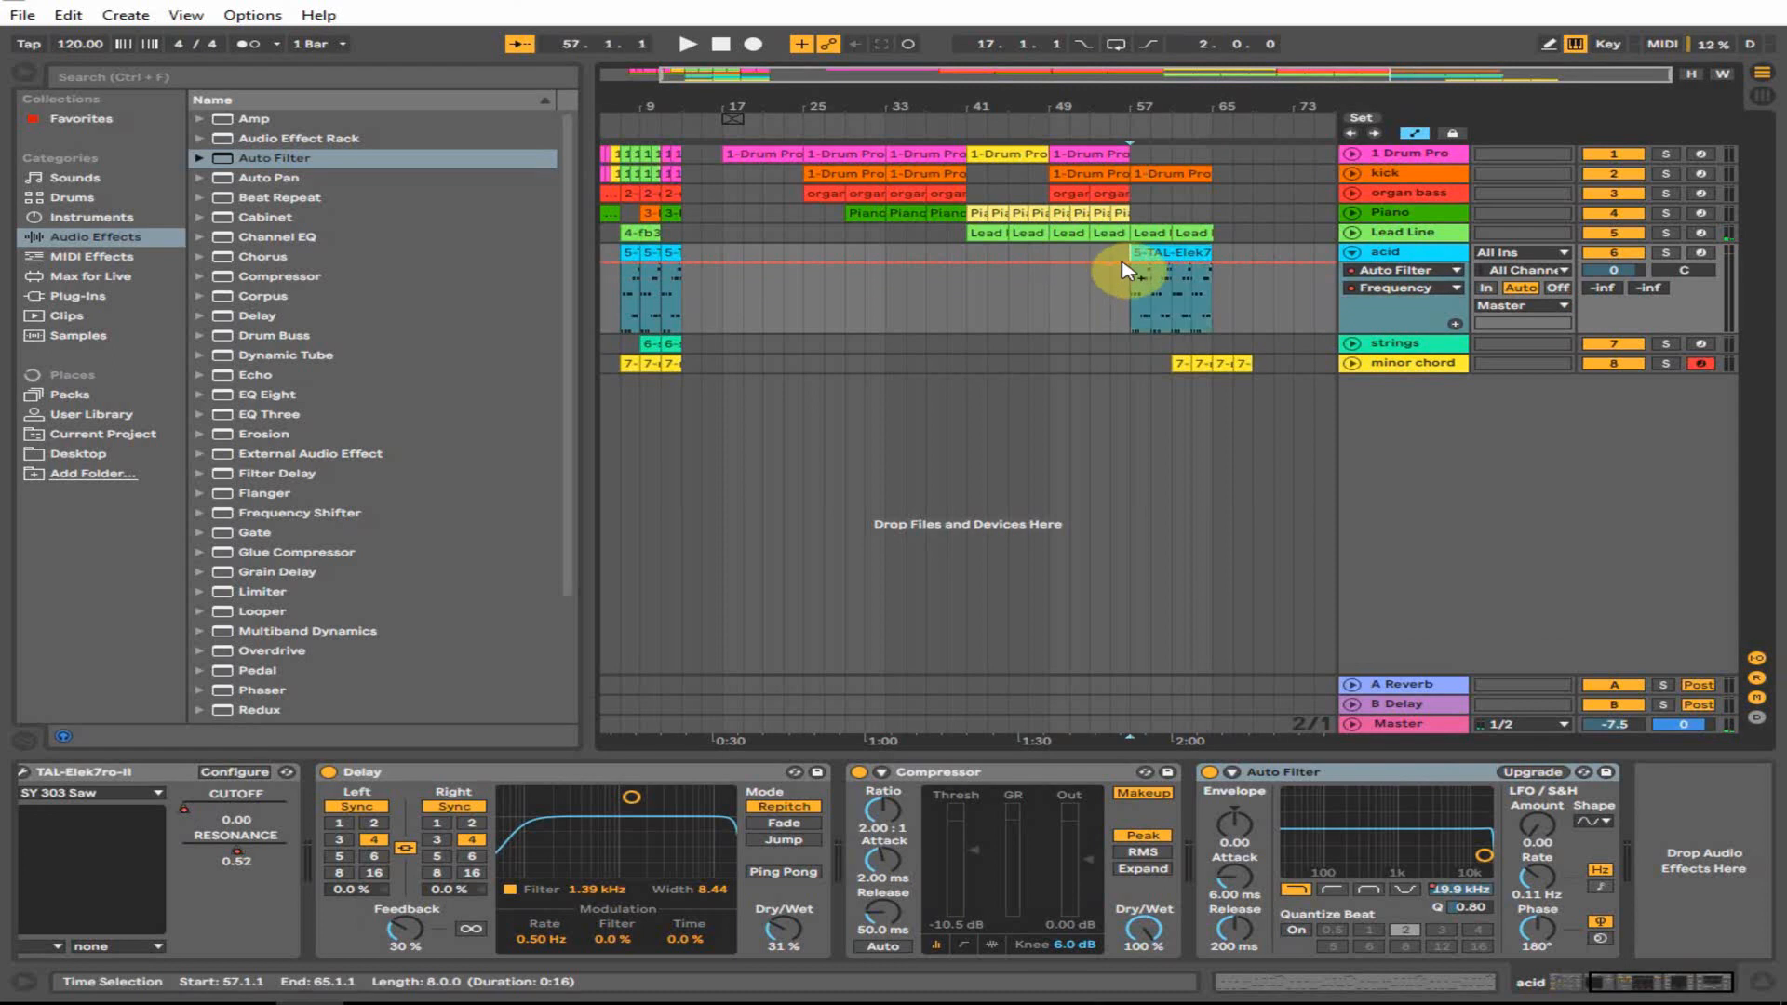
{"action": "left_click_drag", "start_coordinate": [1126, 270], "coordinate": [1130, 314]}
{"action": "key", "text": "space"}
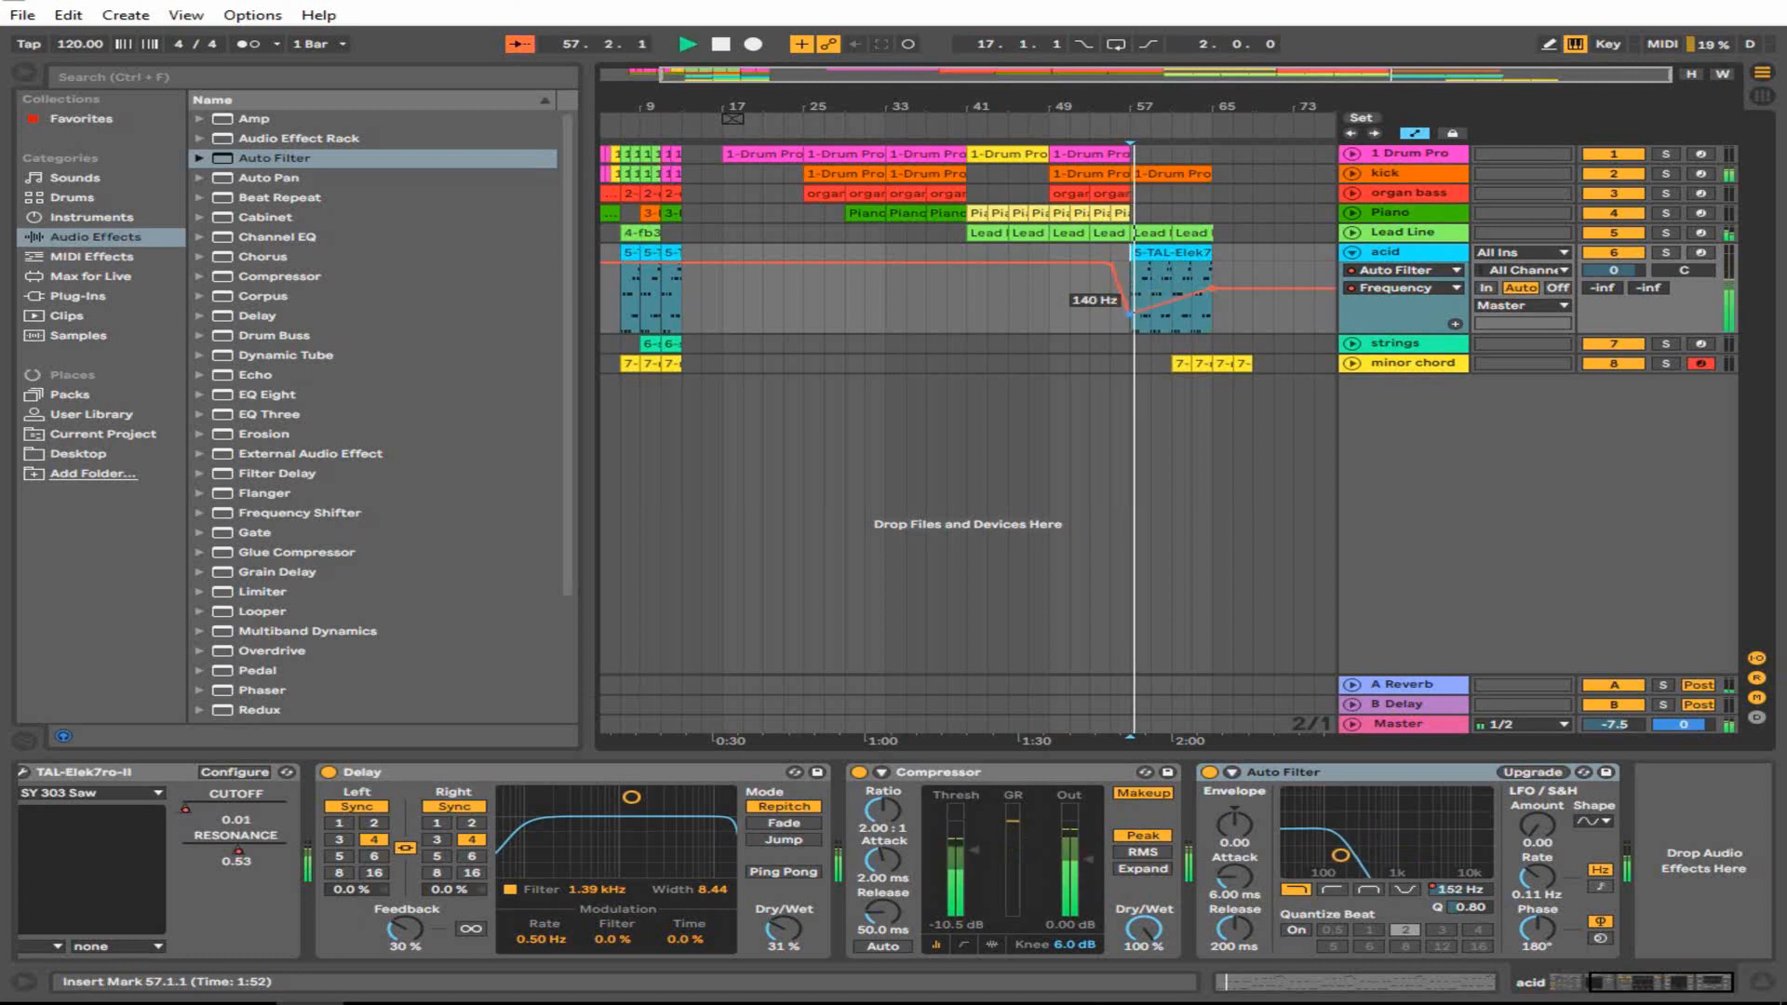
{"action": "left_click", "coordinate": [1104, 311]}
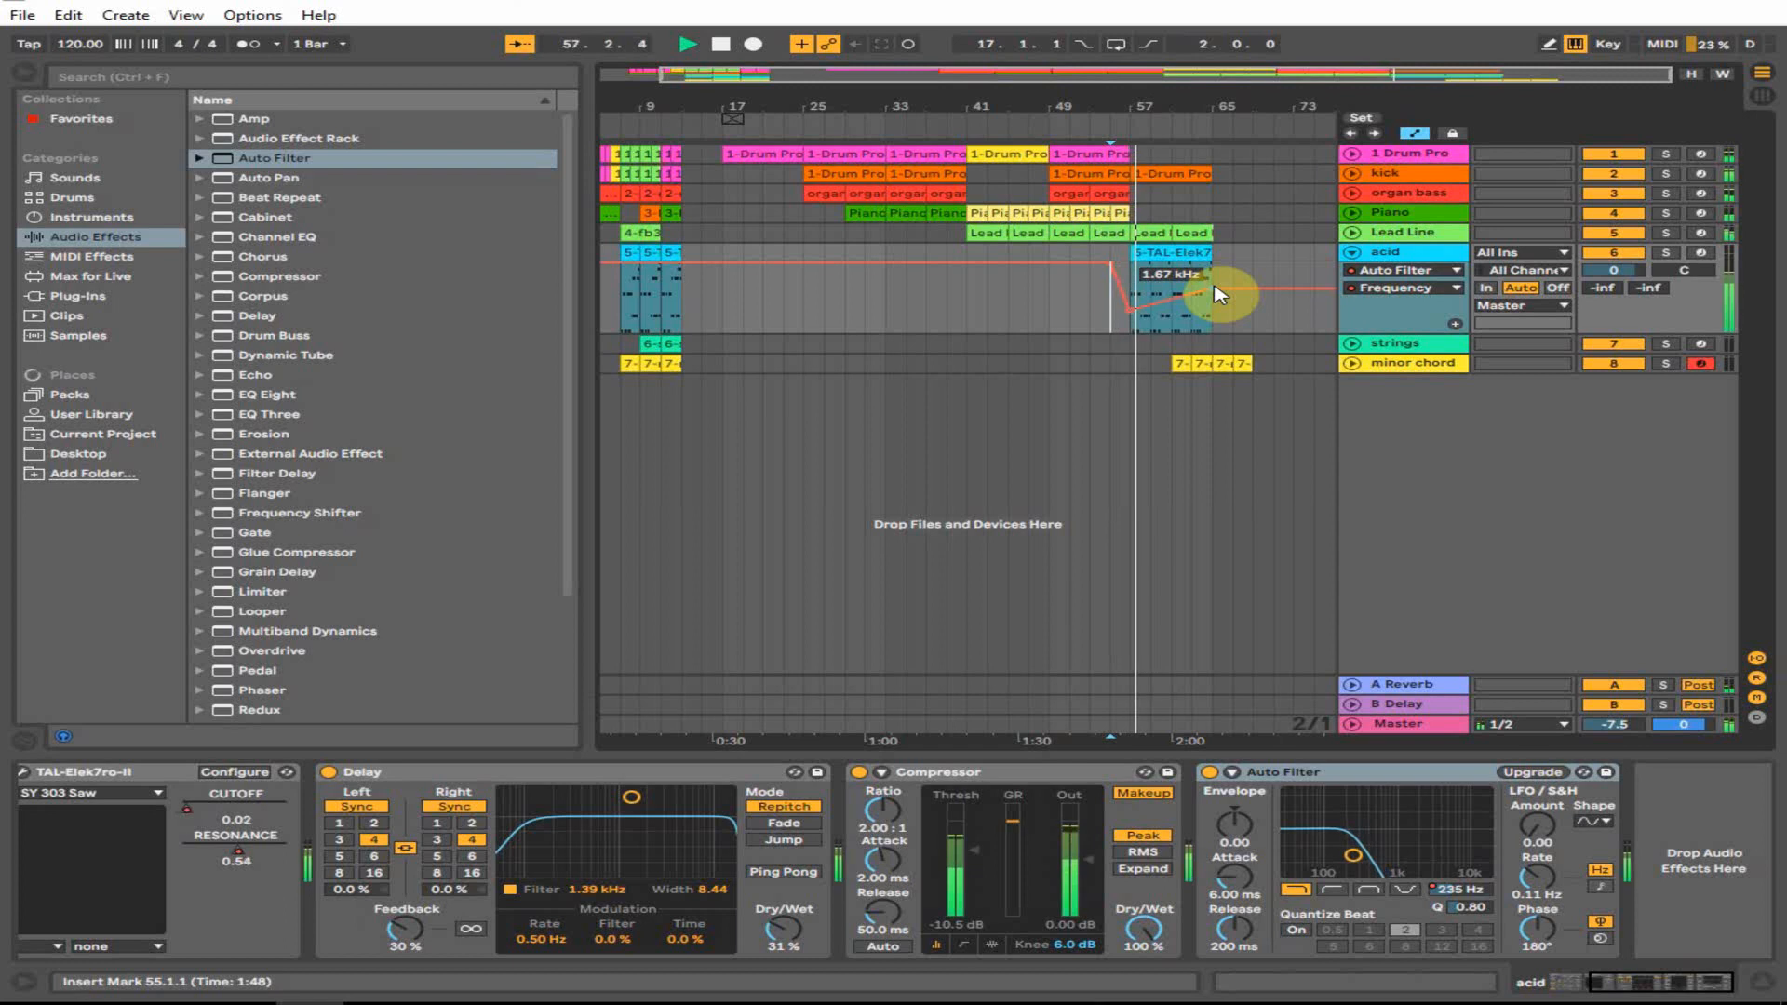
- Repeat the acid section into bars 67–69
{"action": "left_click", "coordinate": [1189, 230]}
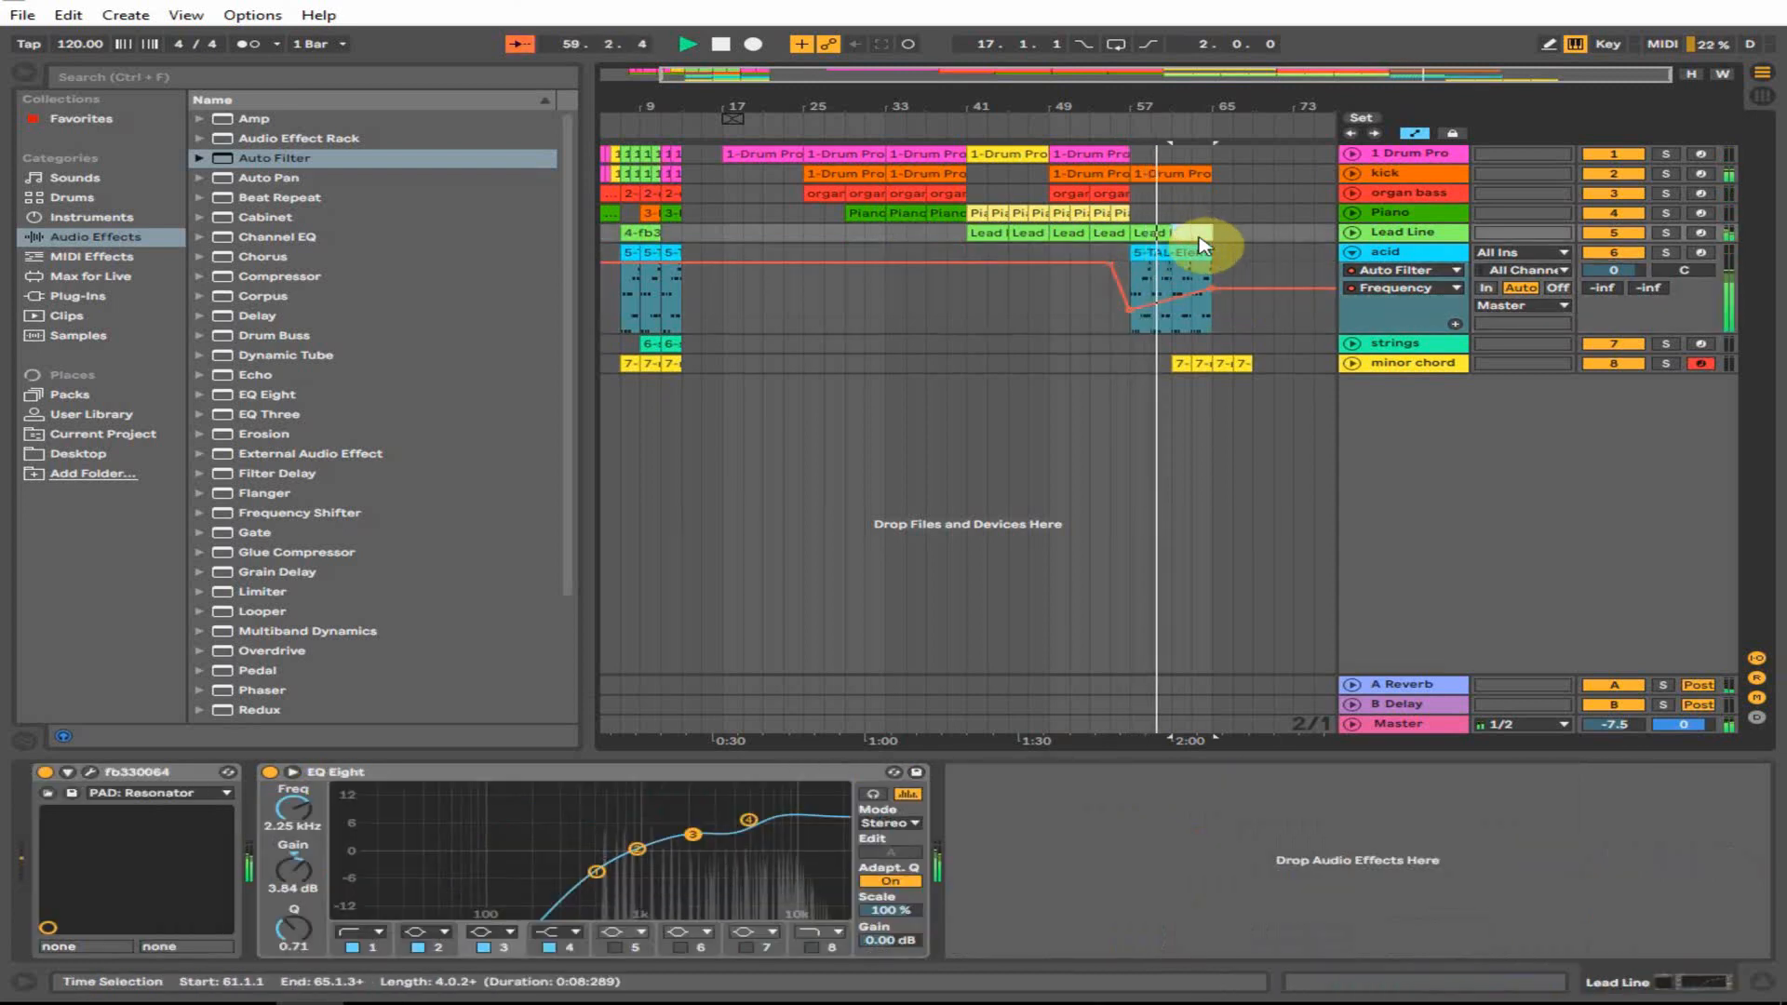
{"action": "left_click", "coordinate": [1201, 248]}
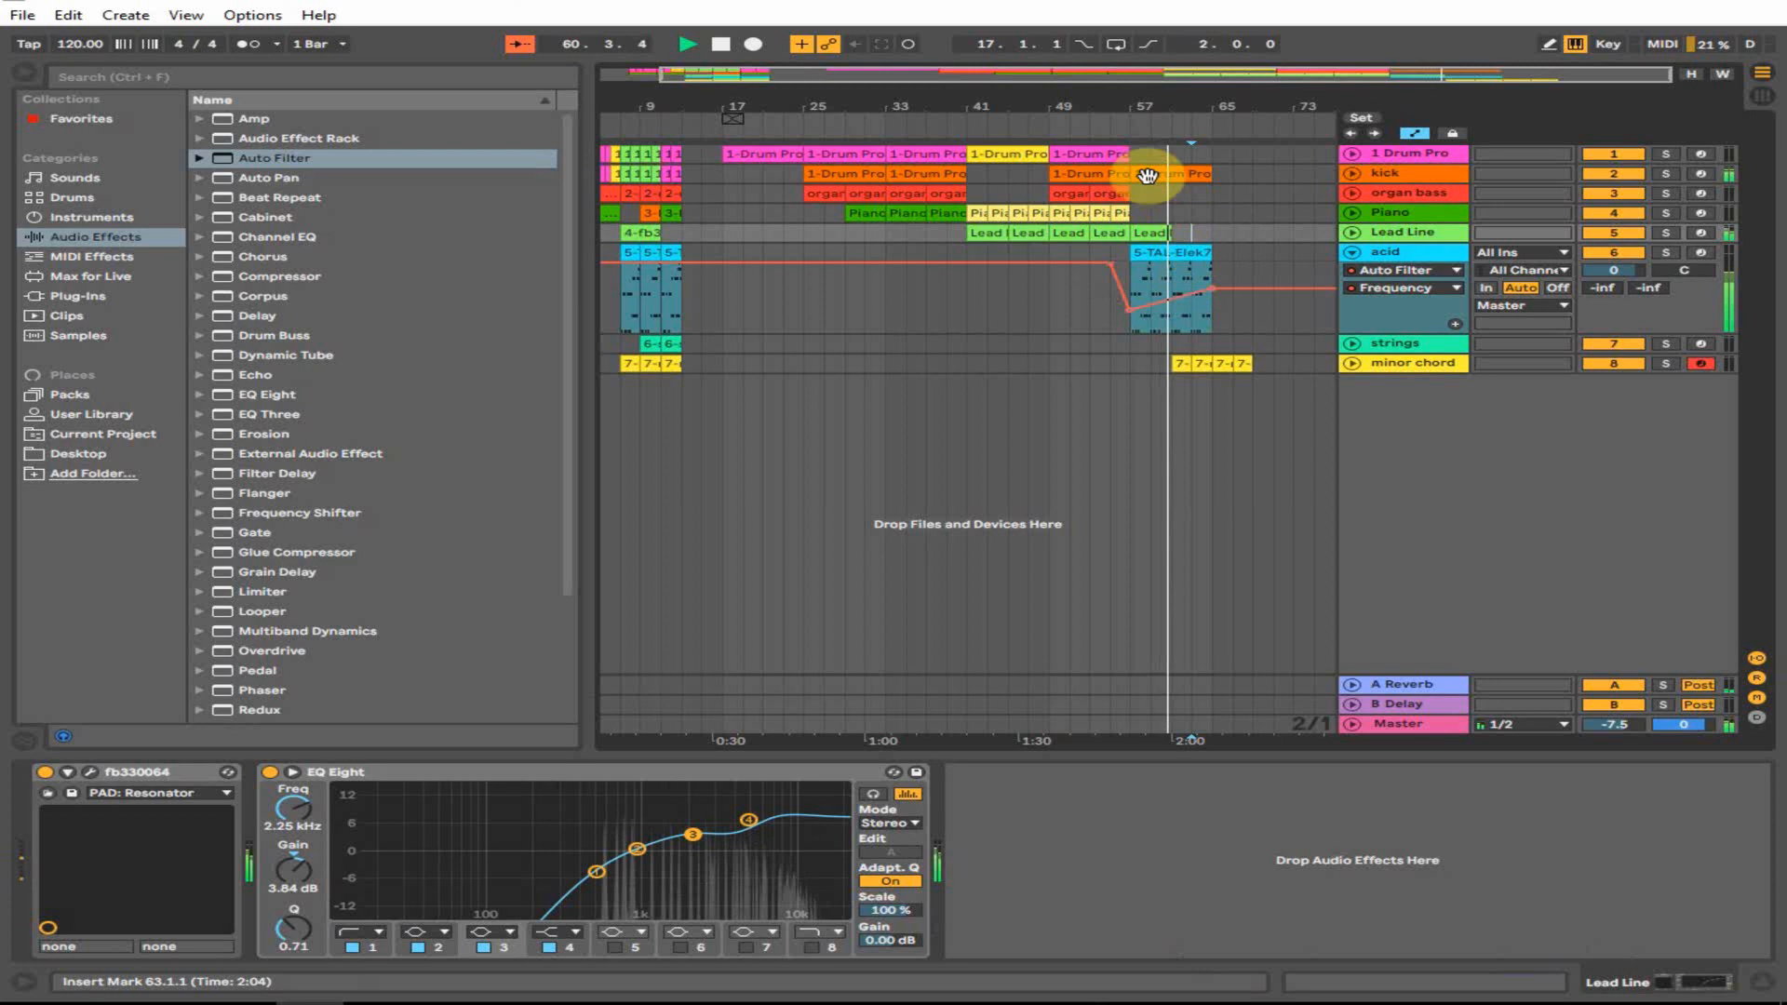
{"action": "left_click_drag", "start_coordinate": [1195, 105], "coordinate": [1195, 89]}
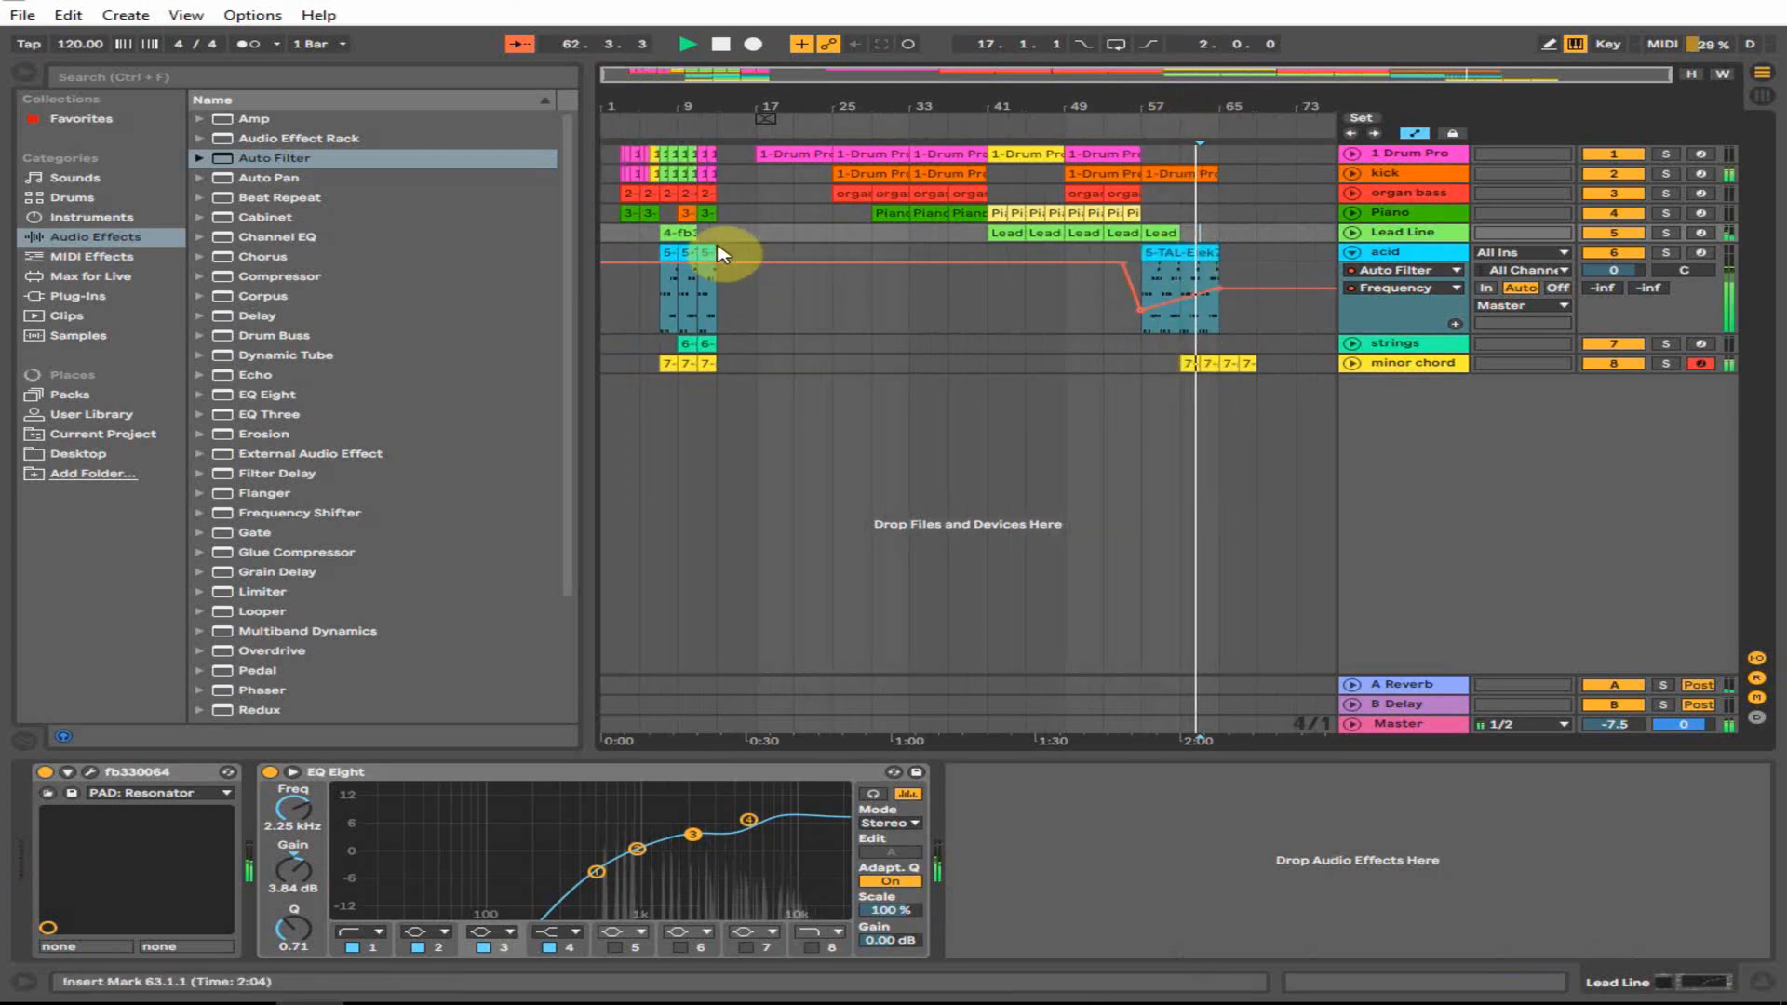
{"action": "left_click", "coordinate": [1227, 261]}
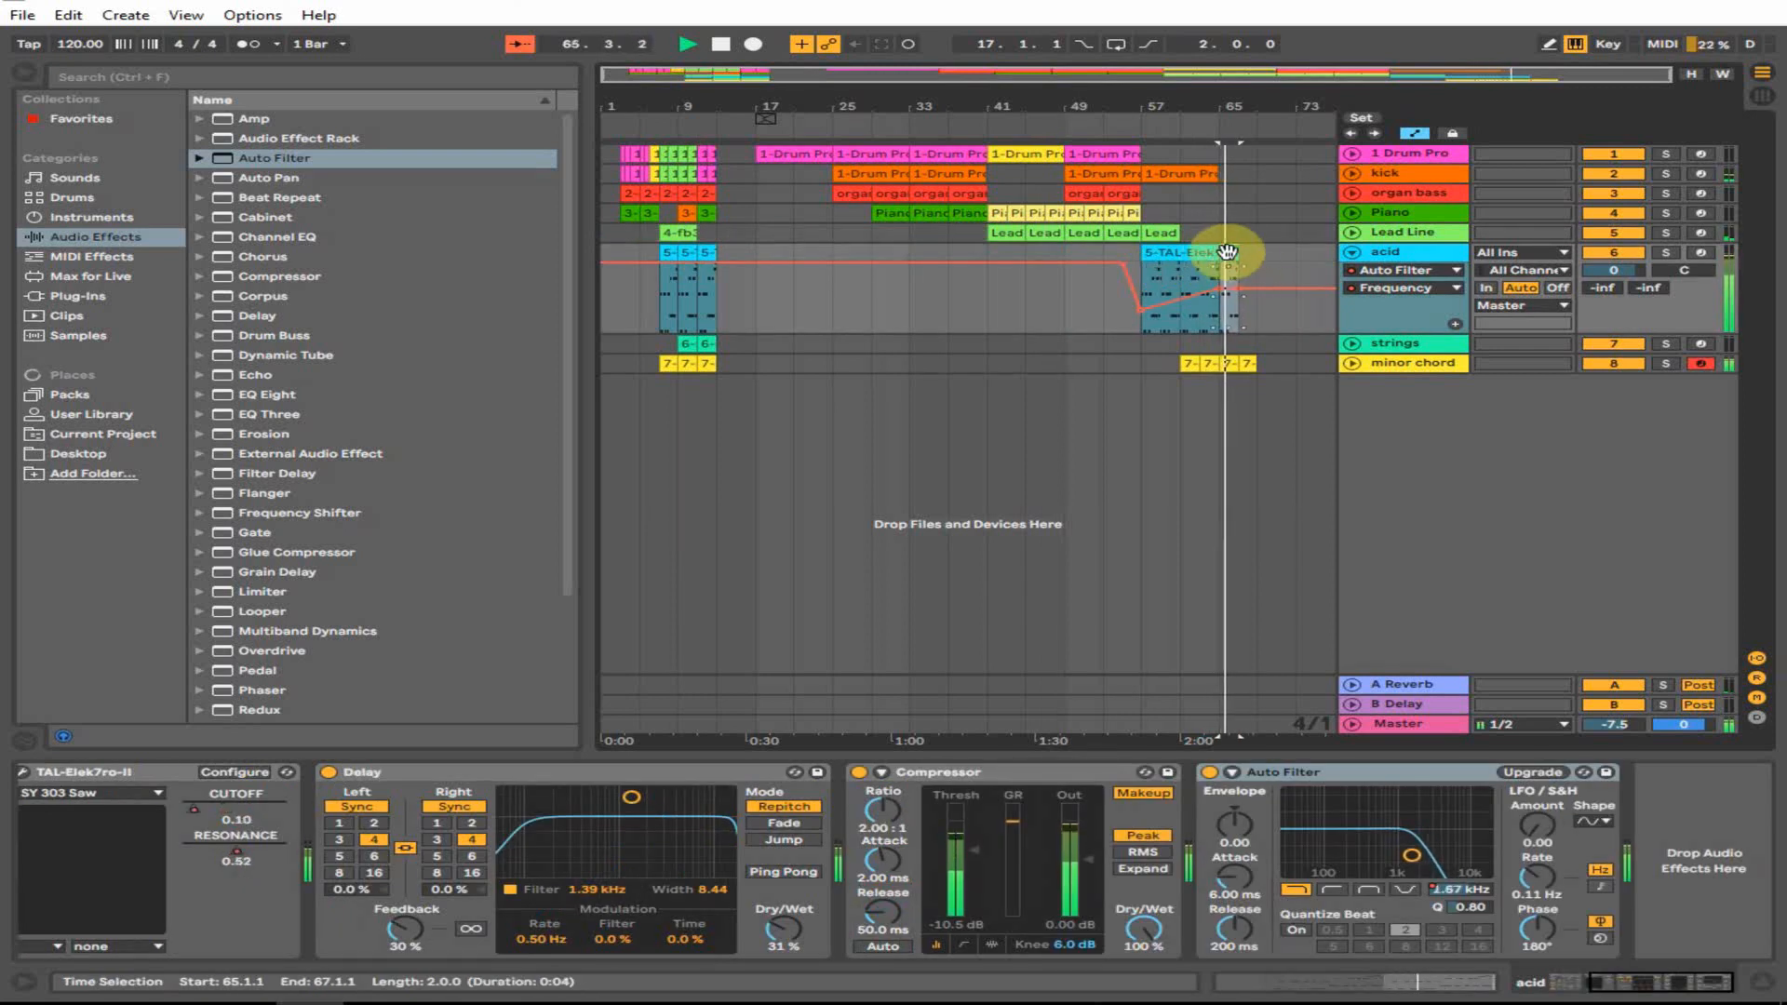
{"action": "left_click", "coordinate": [1249, 260]}
{"action": "key", "text": "ctrl+v"}
- Raise the minor chord CutOff breakpoint near bar 69 and listen to the change
{"action": "left_click", "coordinate": [1351, 363]}
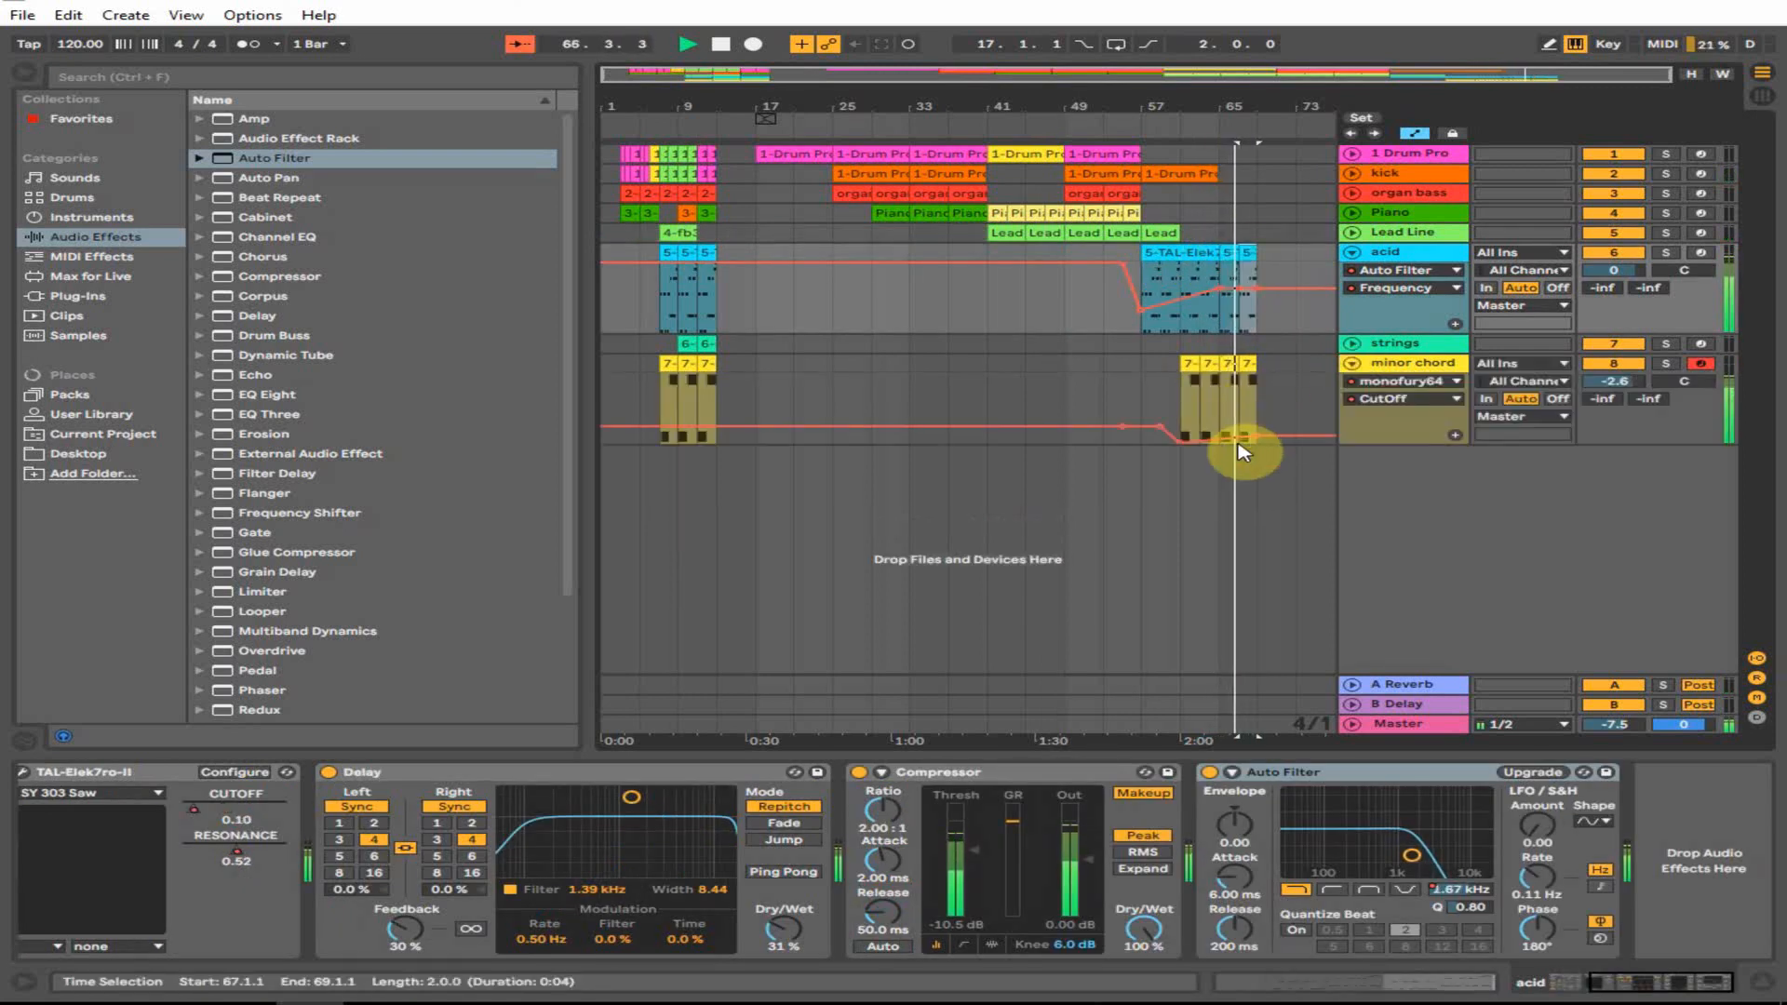
{"action": "key", "text": "space"}
{"action": "left_click_drag", "start_coordinate": [1256, 434], "coordinate": [1250, 400]}
{"action": "key", "text": "space"}
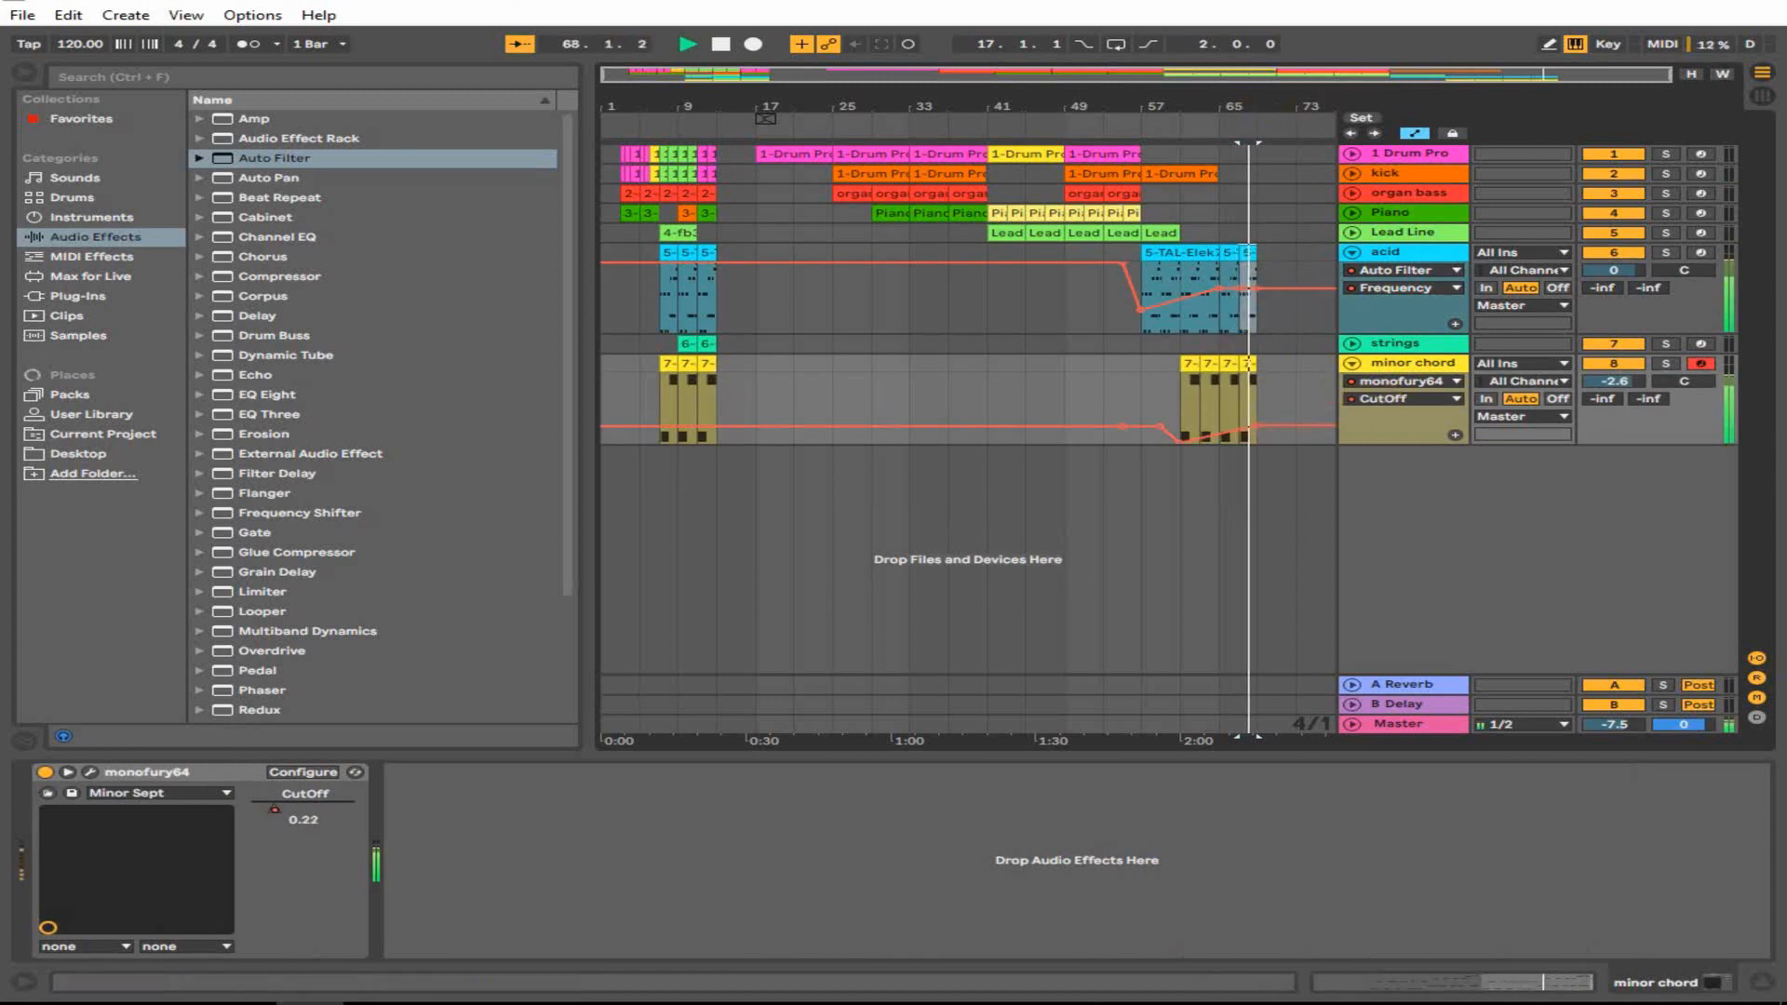
{"action": "key", "text": "space"}
- Audition the strings clip from bar 9, then place the insert point at bar 69 on strings
{"action": "left_click", "coordinate": [680, 345]}
{"action": "key", "text": "space"}
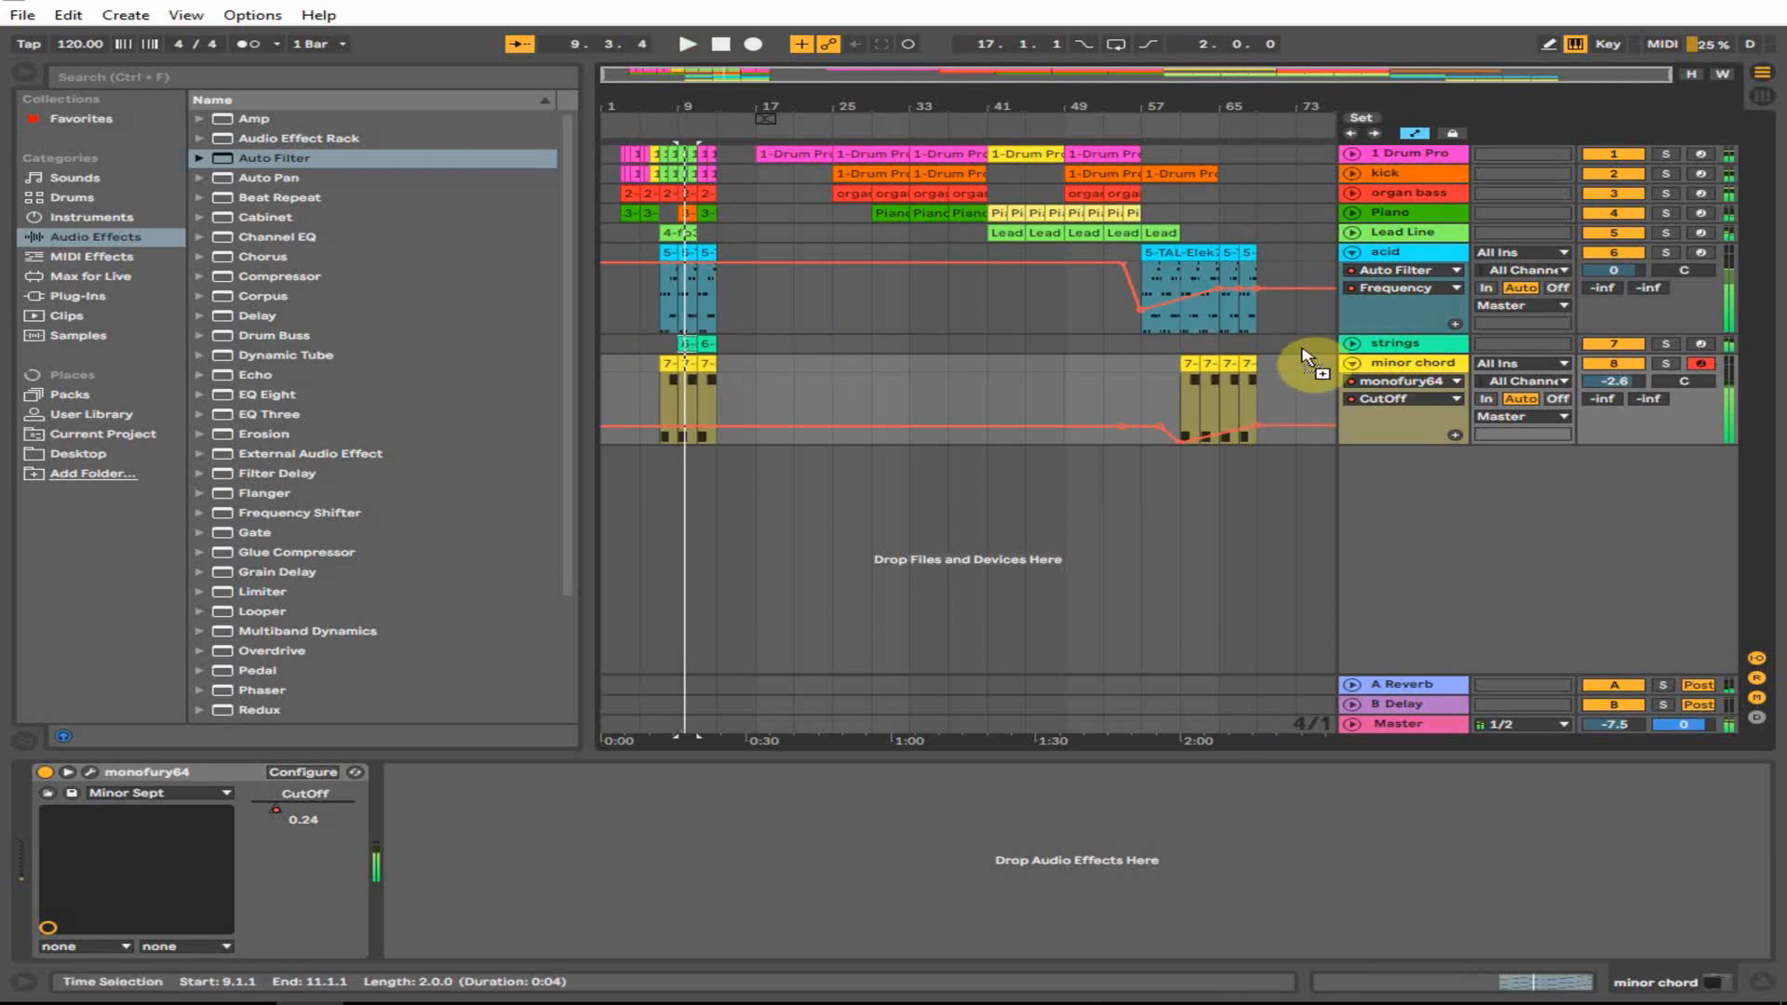
{"action": "key", "text": "space"}
{"action": "left_click", "coordinate": [1267, 345]}
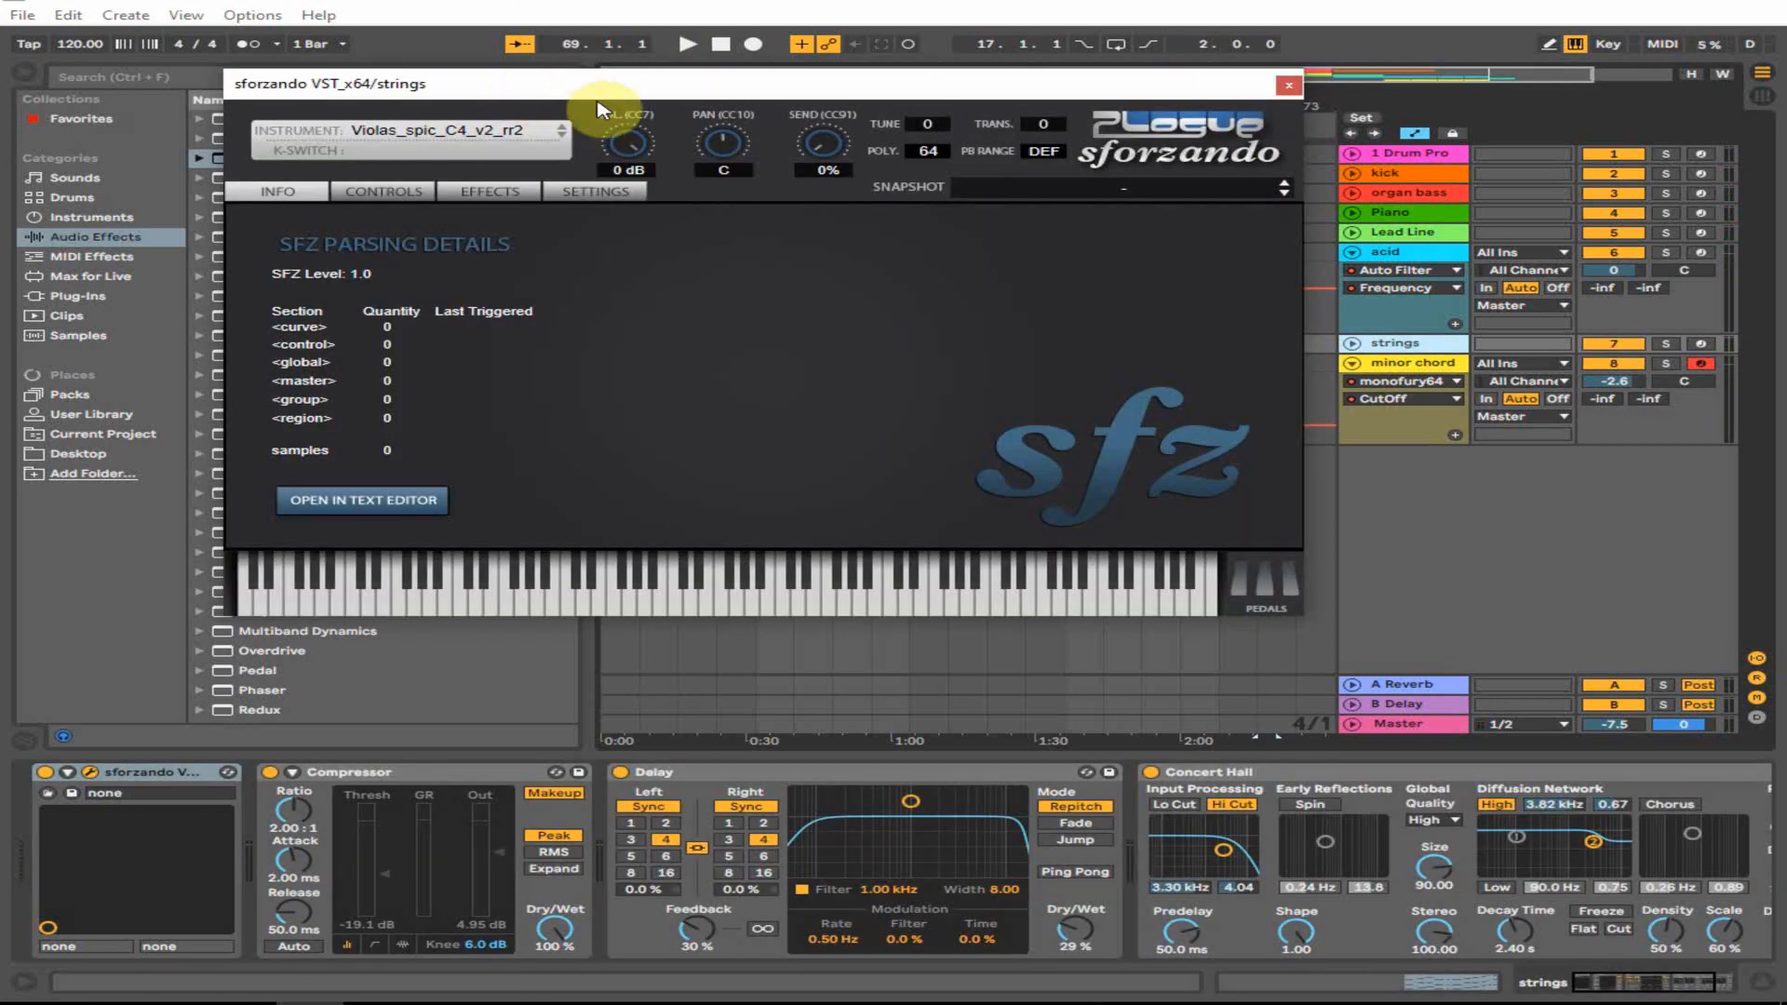
{"action": "left_click", "coordinate": [416, 138]}
{"action": "mouse_move", "coordinate": [519, 223]}
{"action": "mouse_move", "coordinate": [698, 223]}
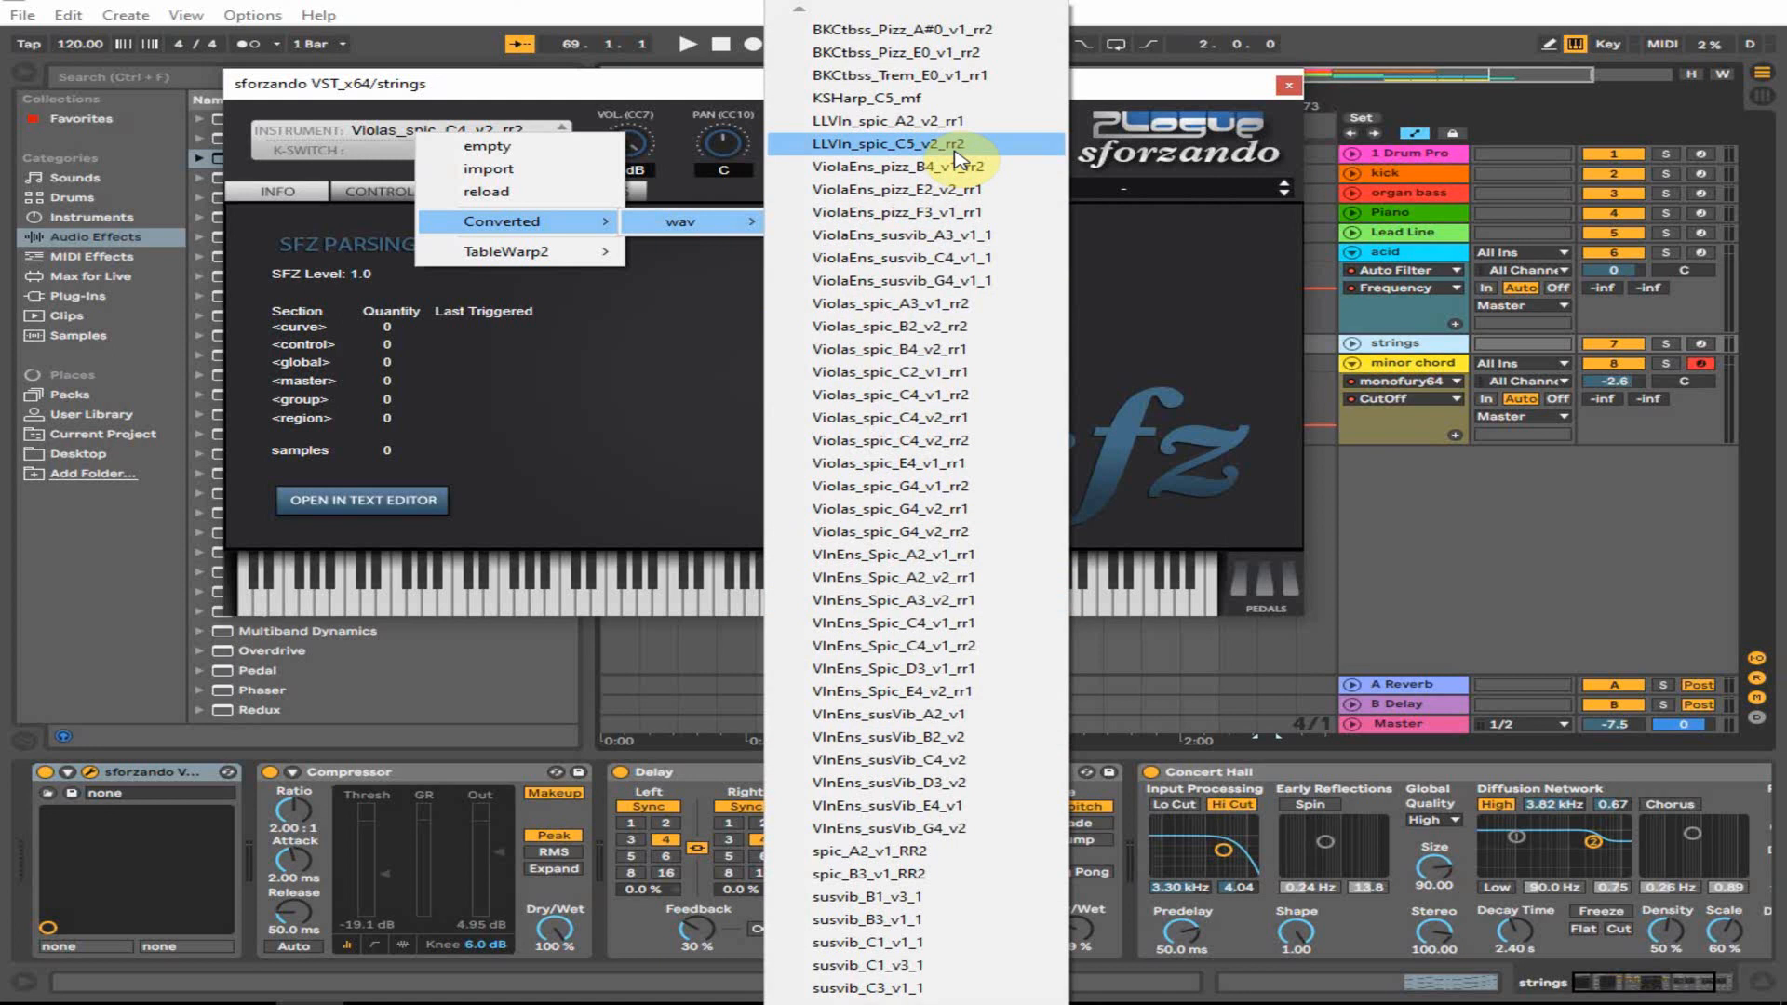
{"action": "left_click", "coordinate": [1248, 260]}
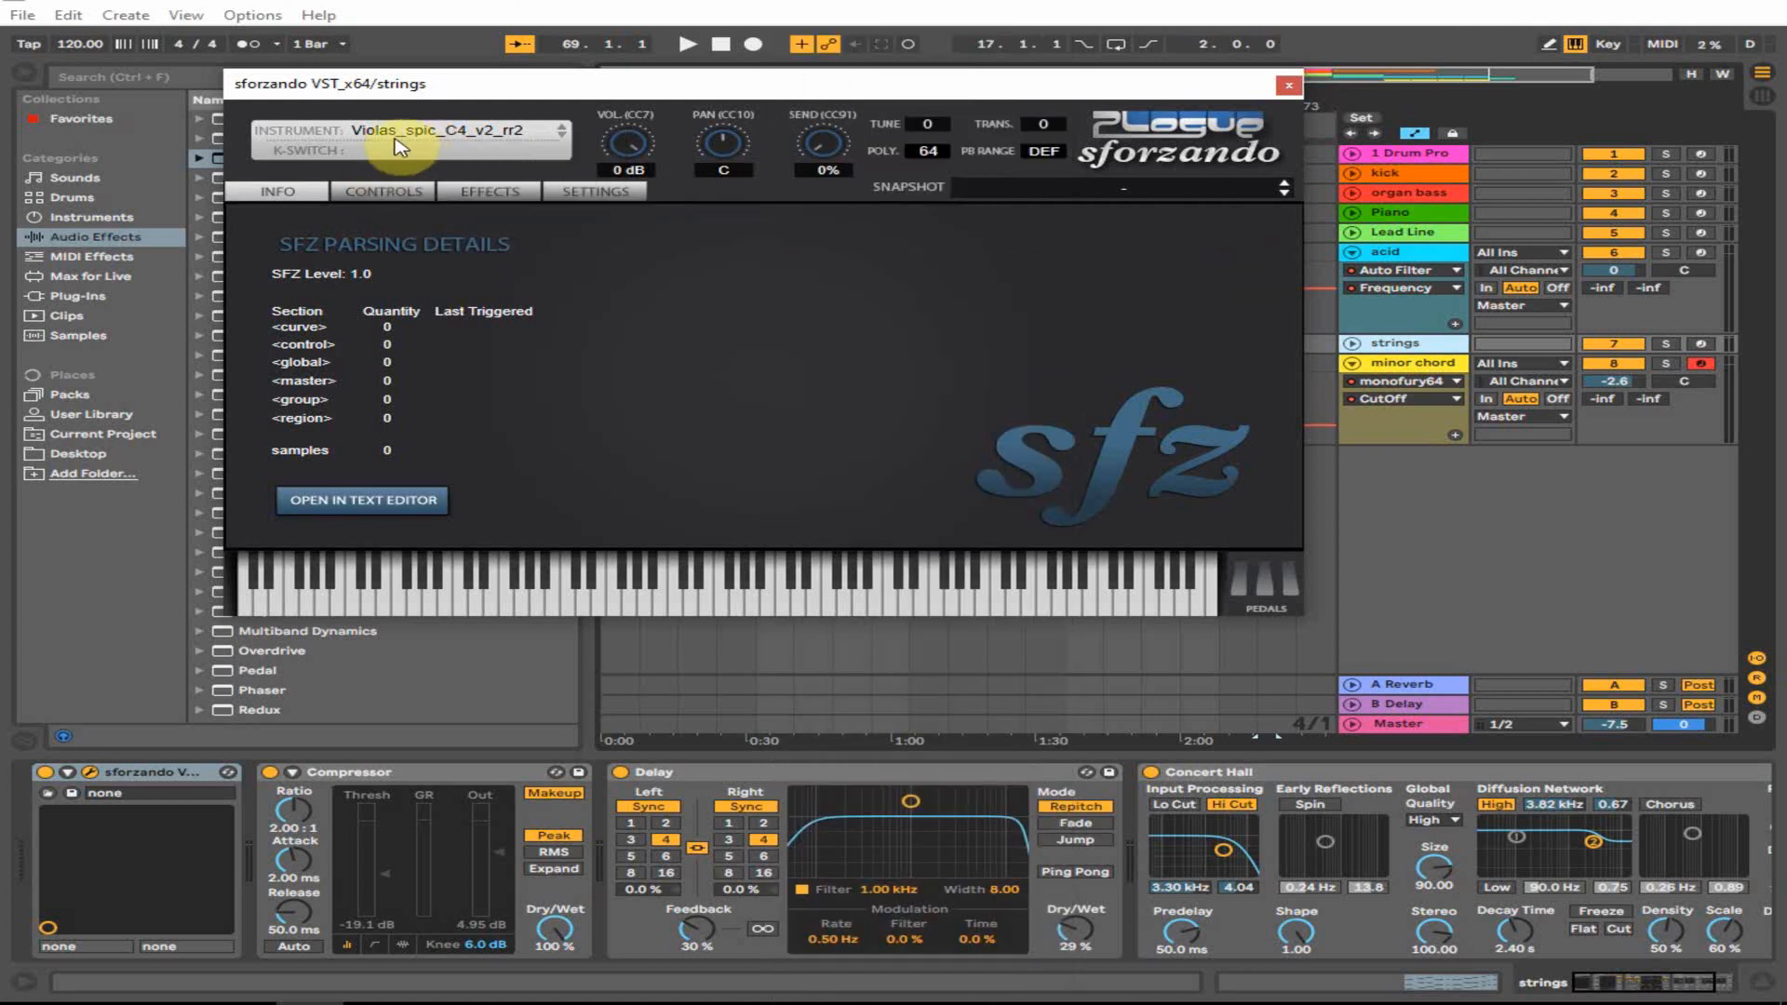
{"action": "left_click", "coordinate": [1288, 84]}
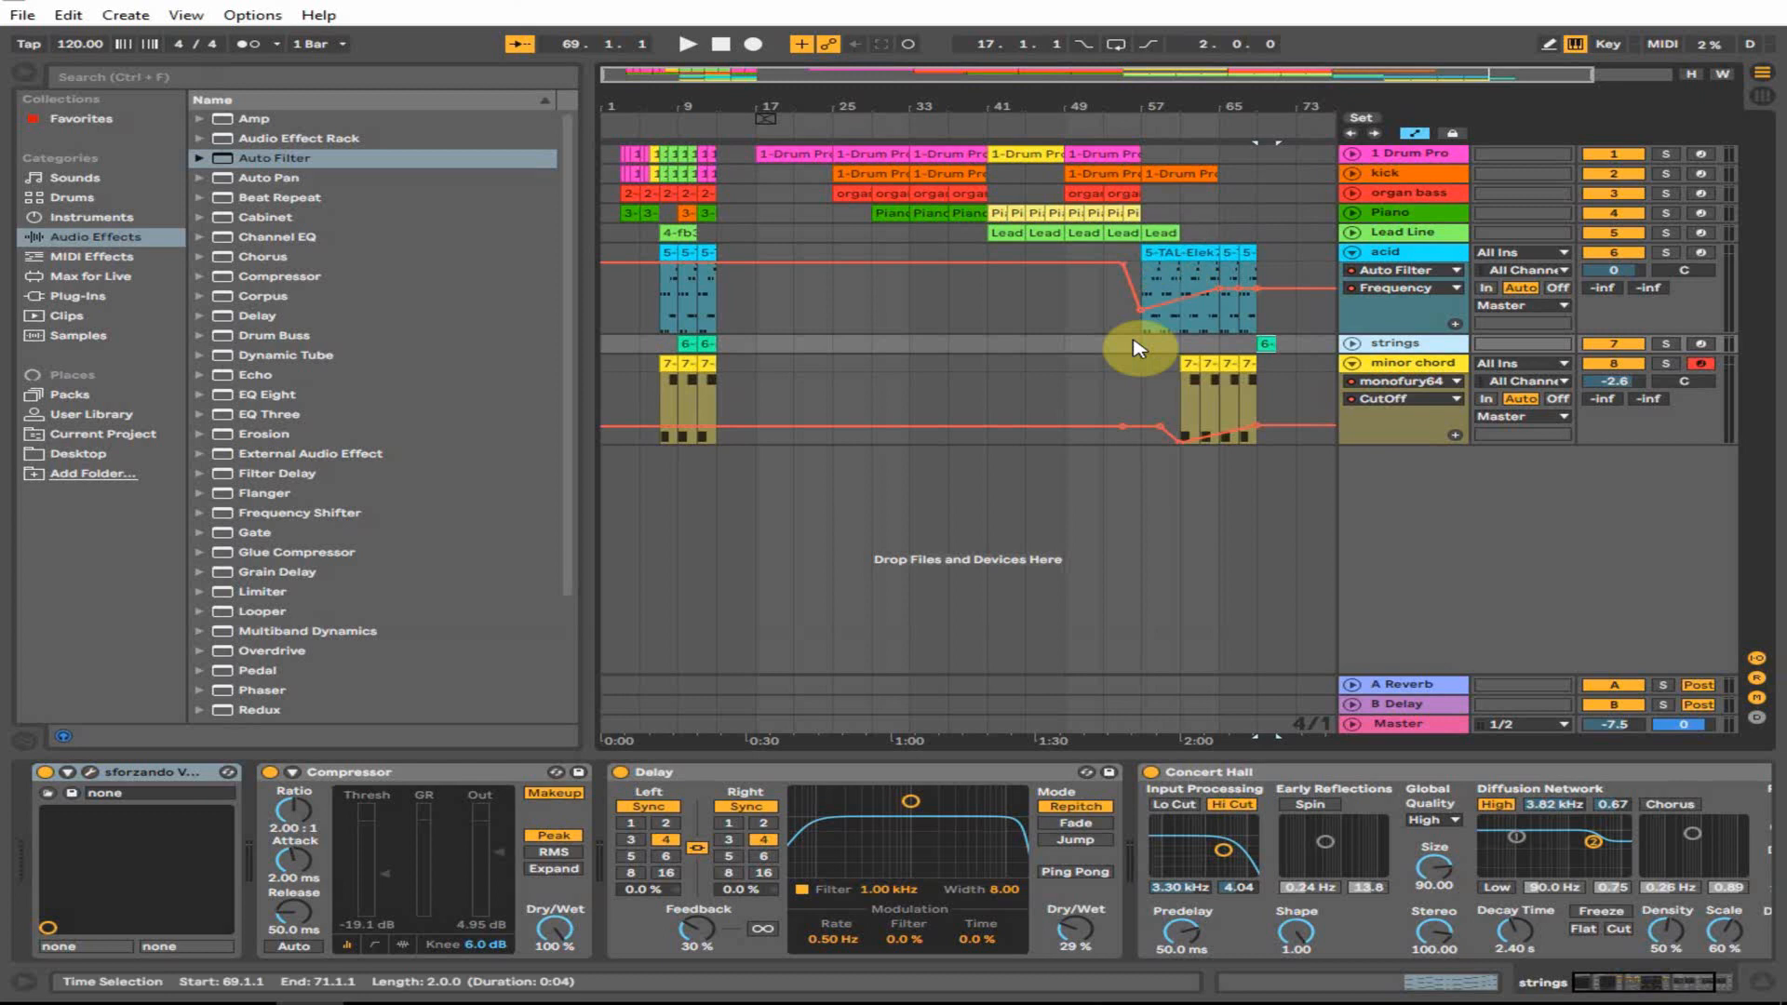
- Arm the strings track, loop bars 69–71 around its clip, and open and play it
{"action": "left_click", "coordinate": [1180, 391]}
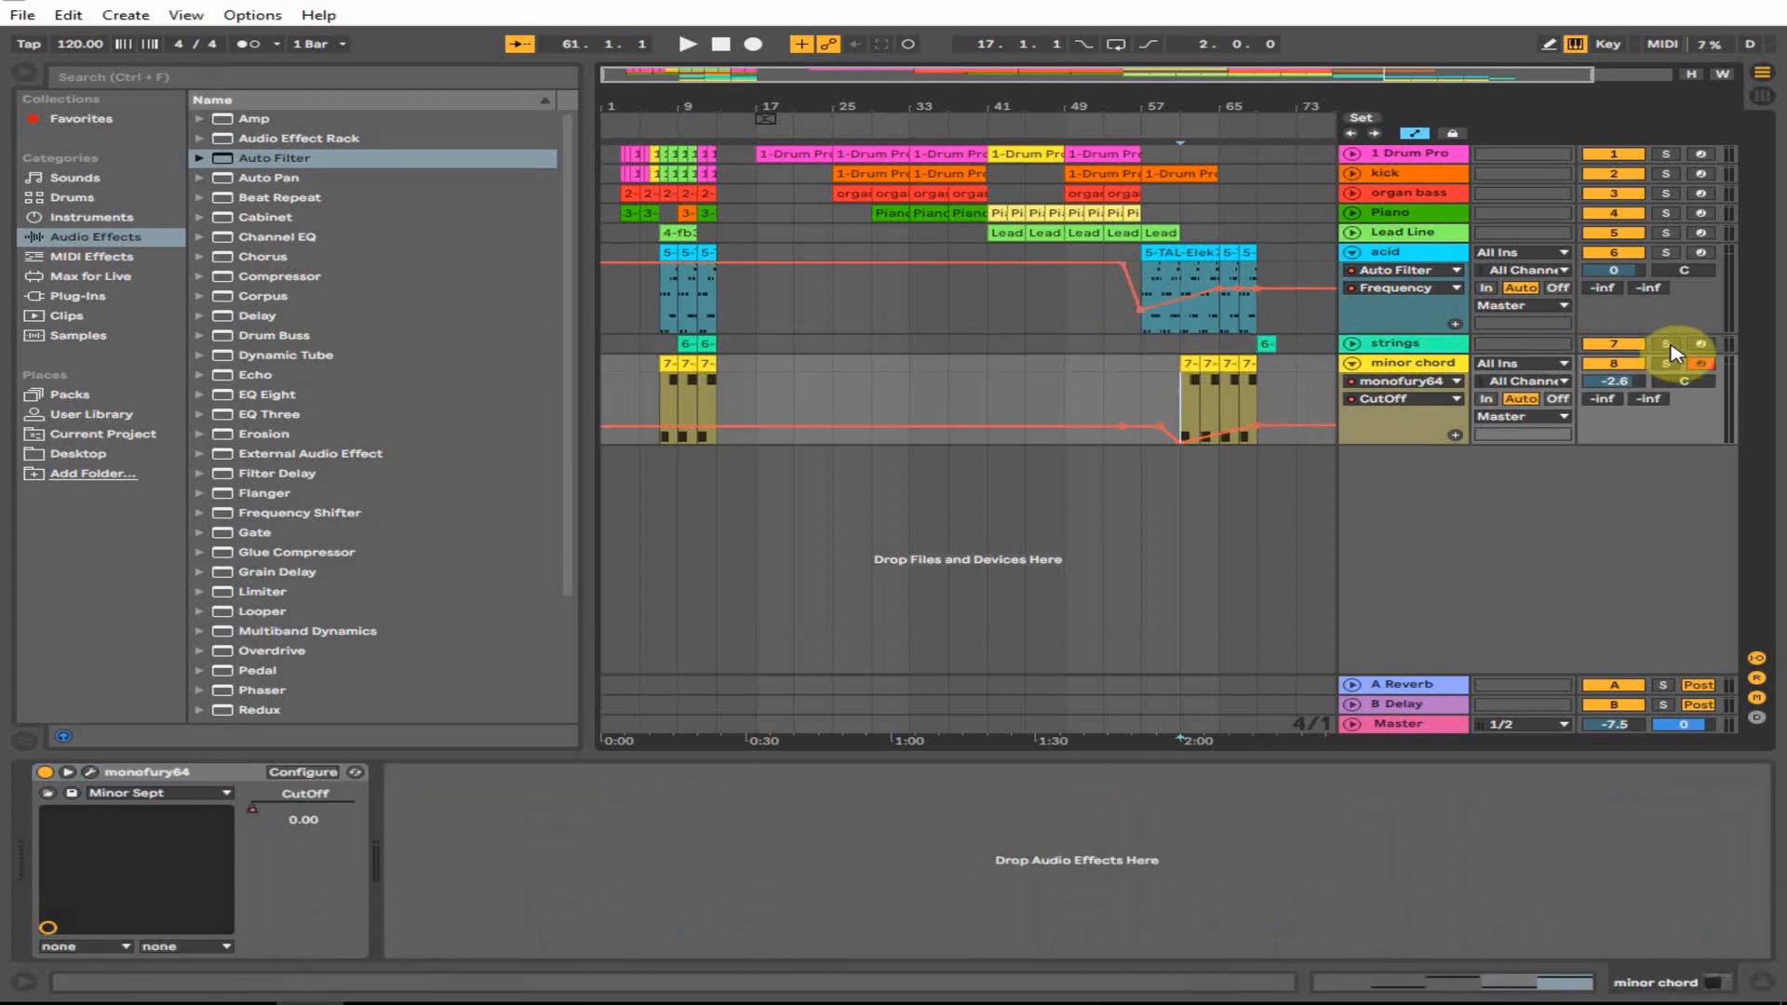
{"action": "left_click", "coordinate": [1701, 344]}
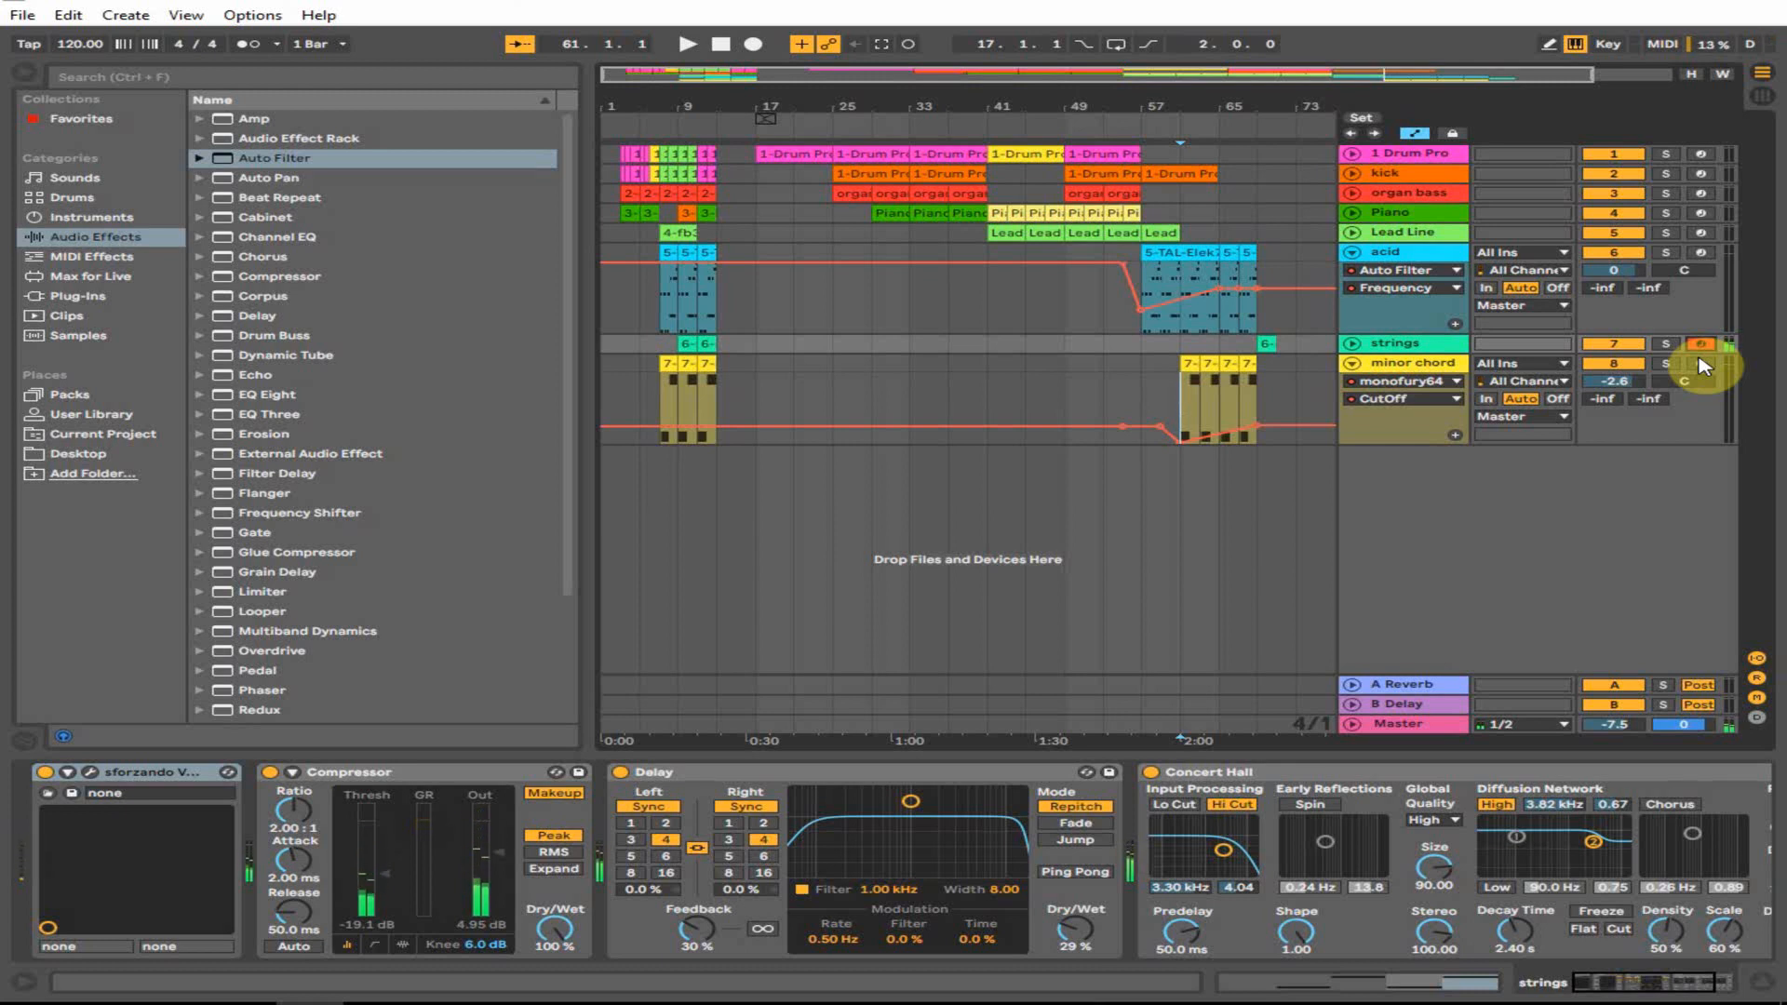
{"action": "right_click", "coordinate": [1265, 345]}
{"action": "left_click", "coordinate": [1335, 573]}
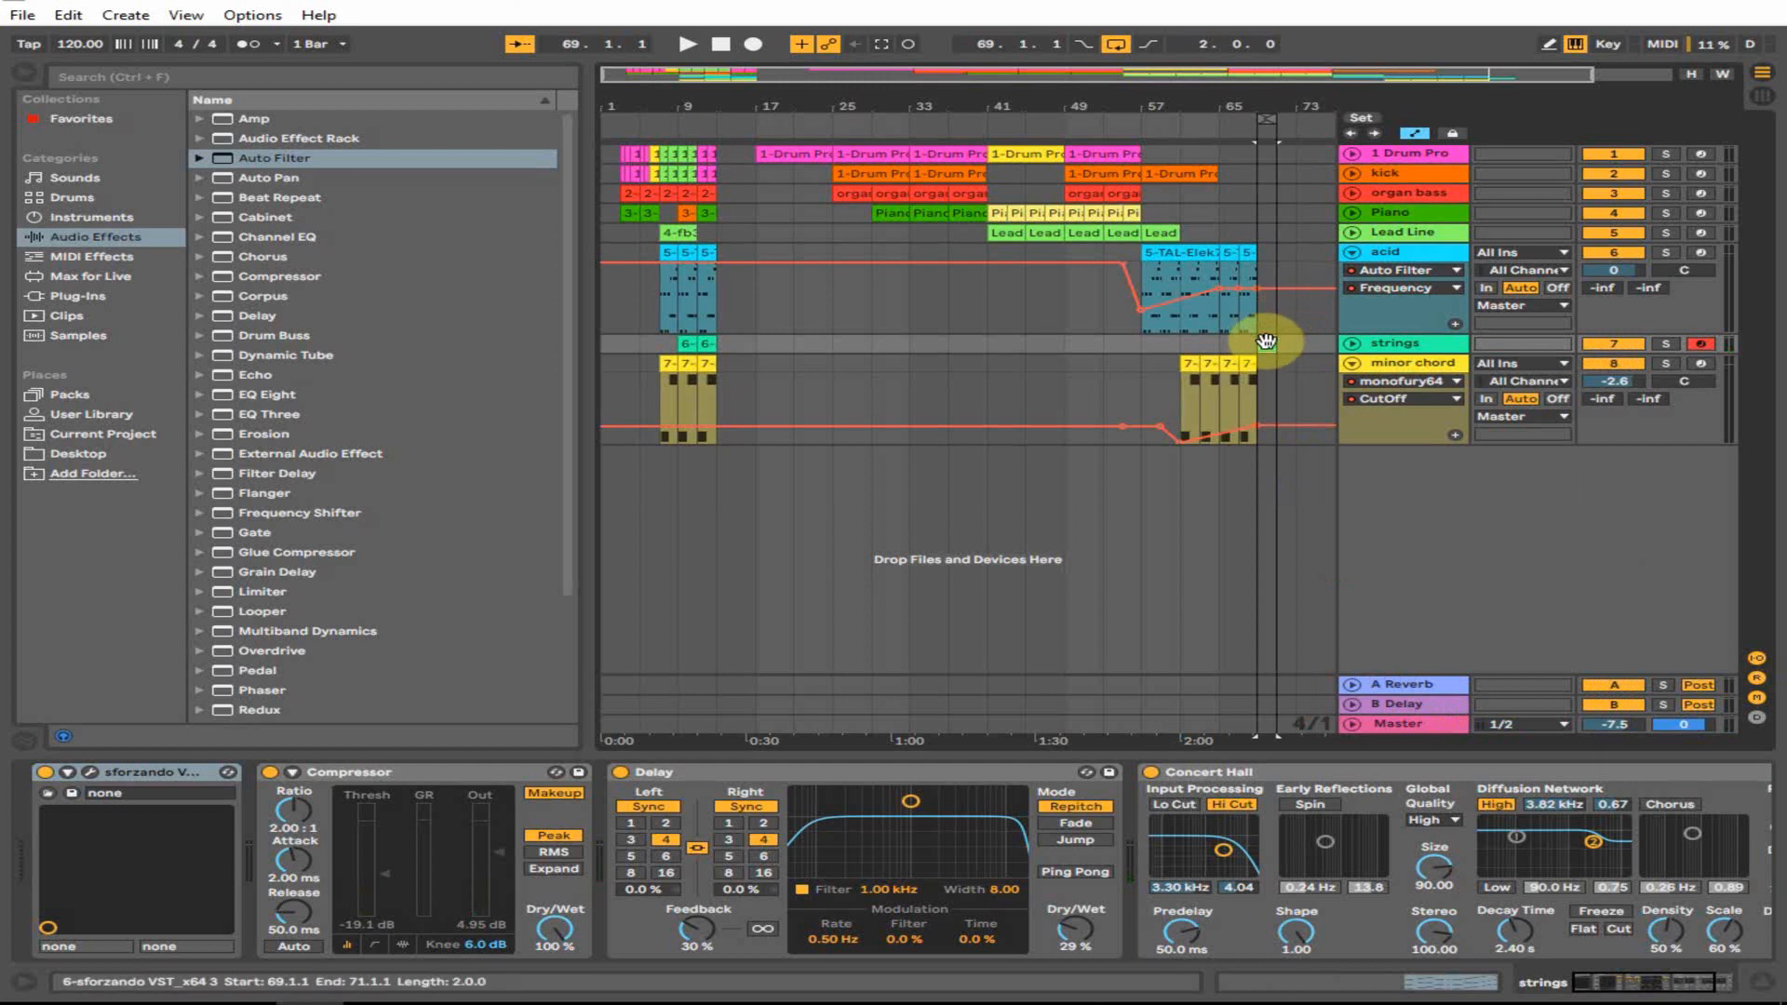
{"action": "double_click", "coordinate": [1265, 342]}
{"action": "key", "text": "space"}
- Enlarge the strings clip's note rows around C3 to read the chord, then hide the note editor
{"action": "left_click", "coordinate": [909, 759]}
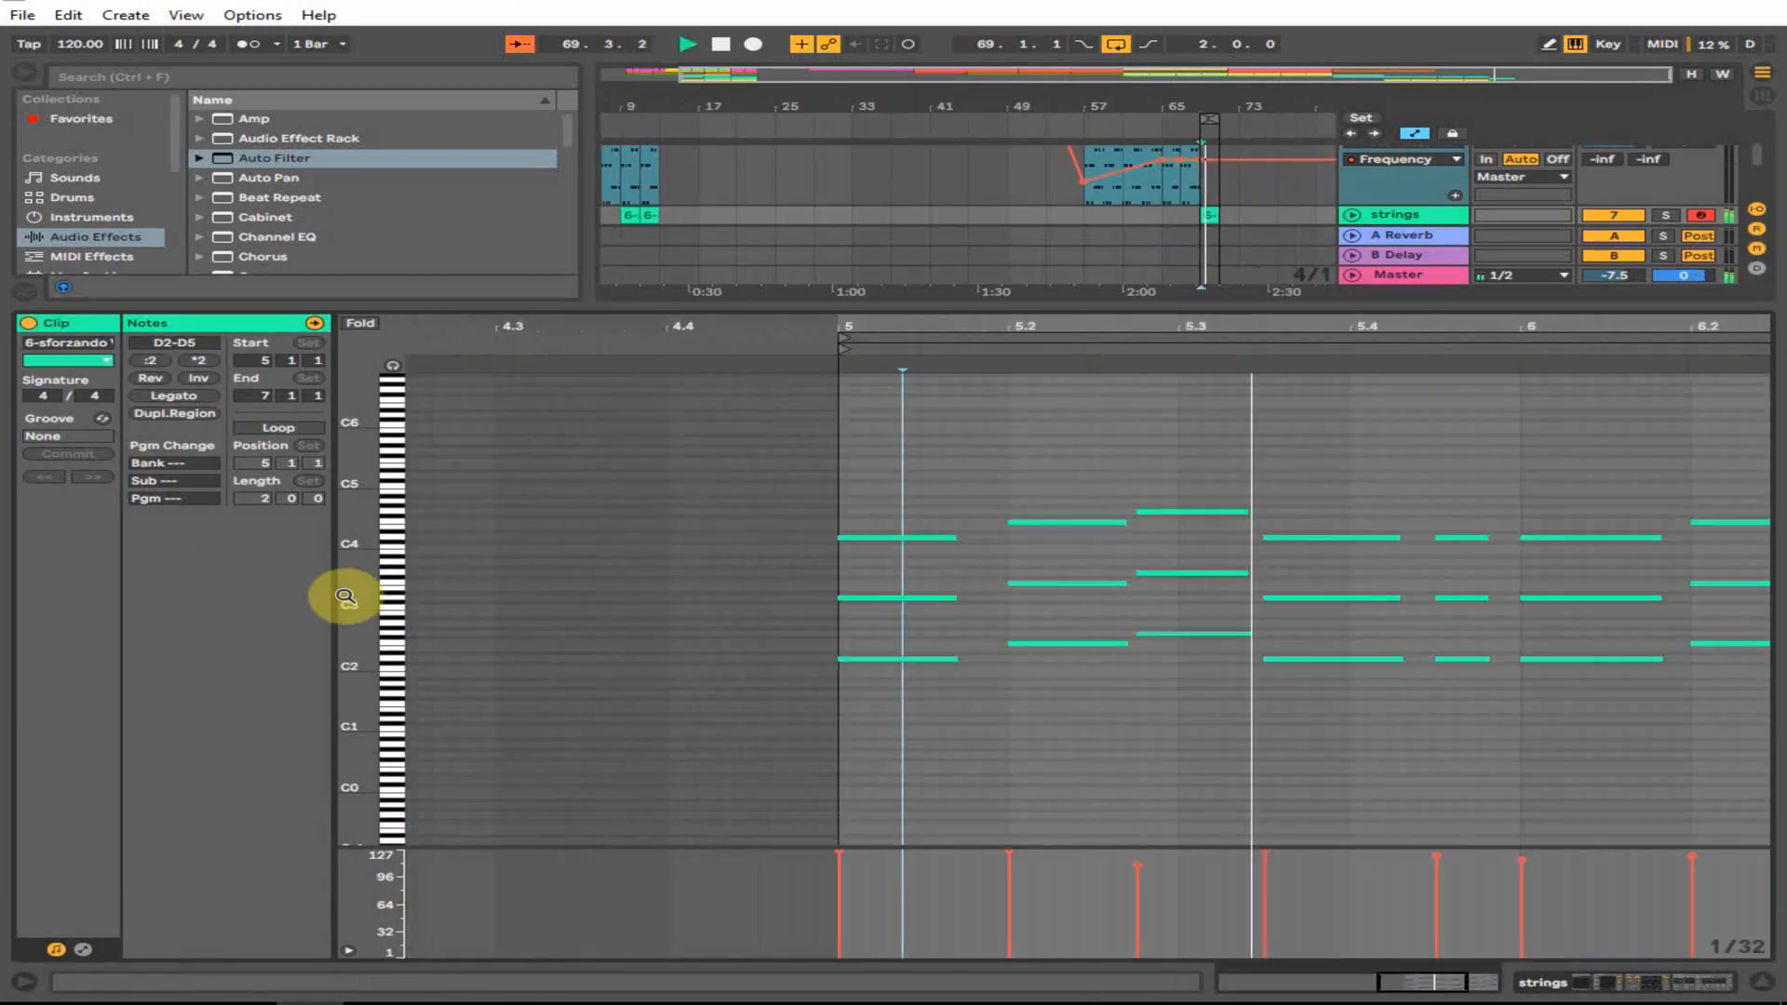
{"action": "left_click_drag", "start_coordinate": [351, 598], "coordinate": [418, 599]}
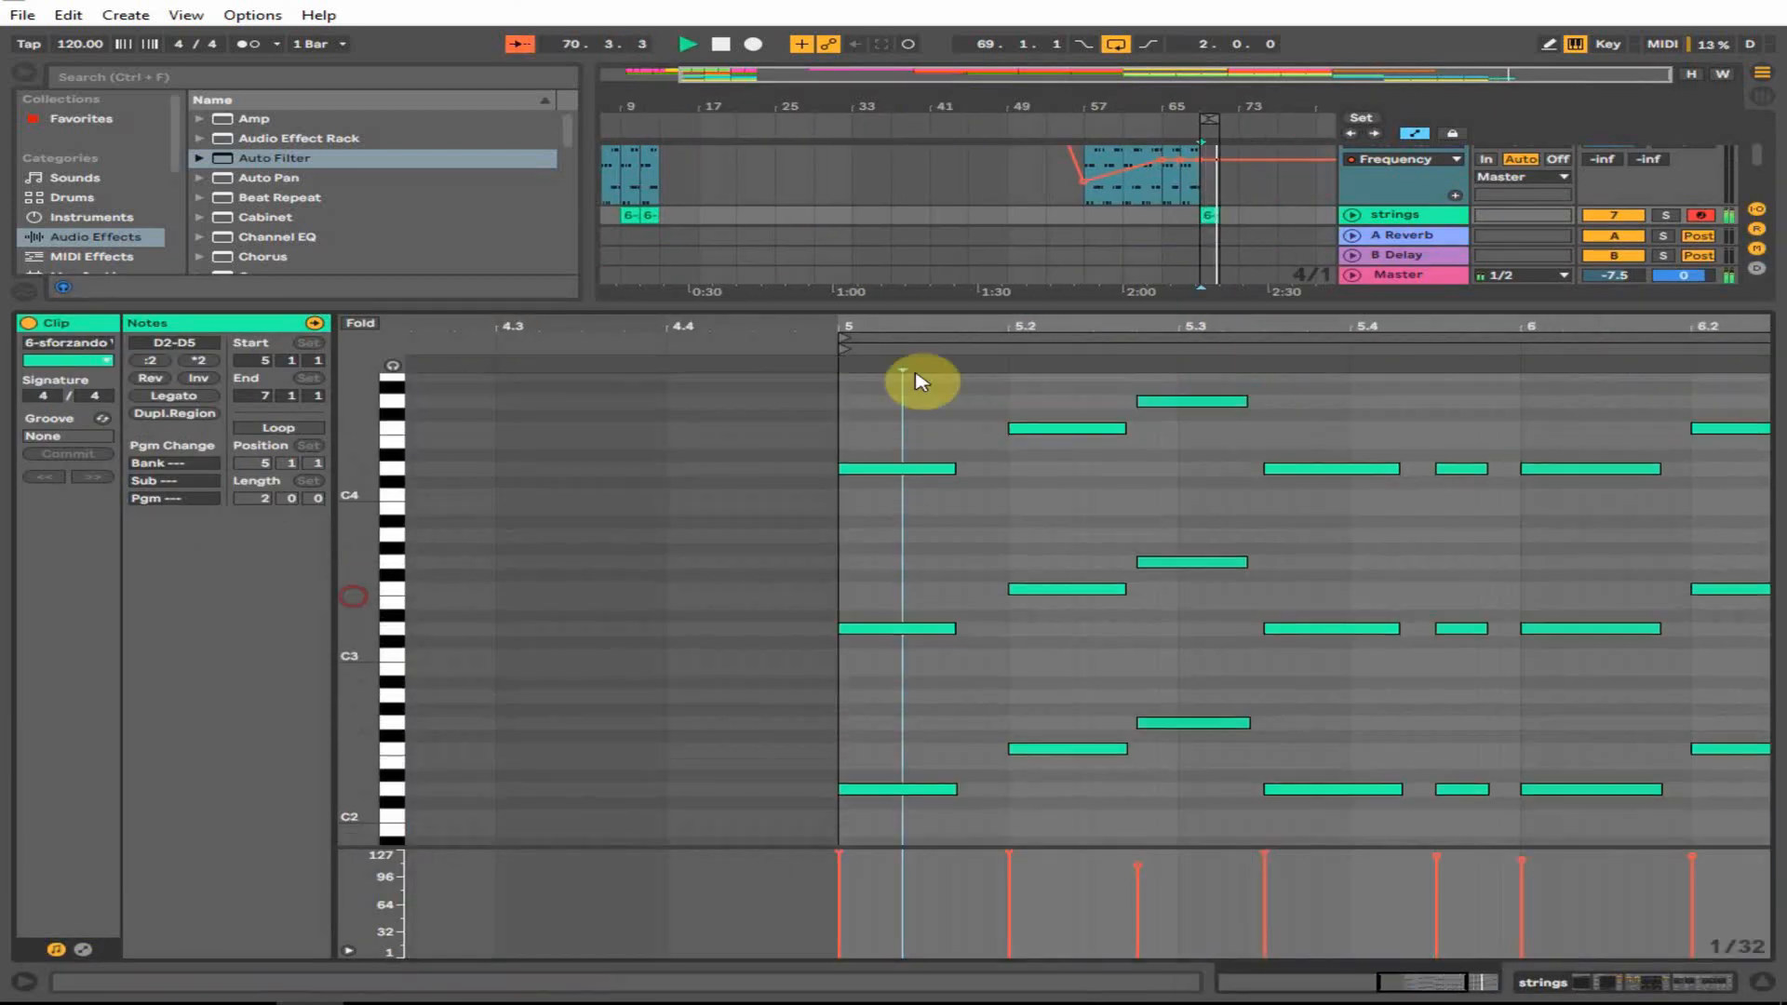
{"action": "left_click_drag", "start_coordinate": [1083, 307], "coordinate": [1145, 80]}
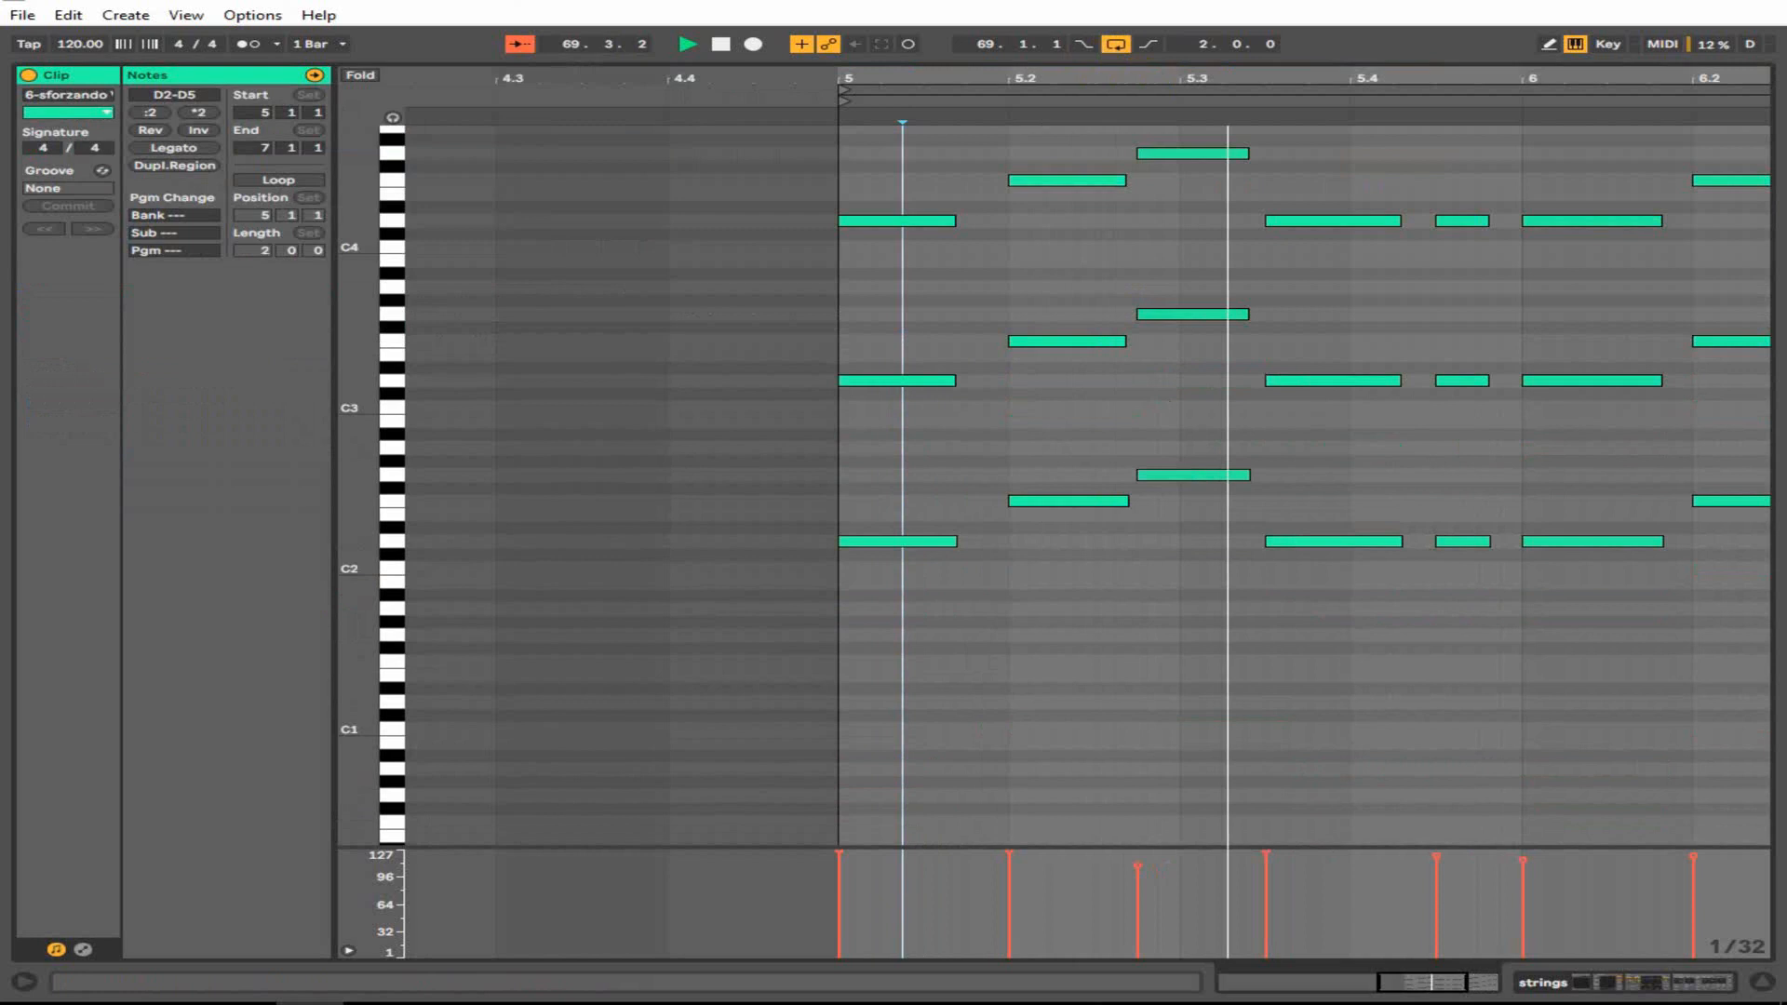
{"action": "key", "text": "minus"}
{"action": "scroll", "coordinate": [1335, 521], "scroll_direction": "up", "scroll_amount": 3}
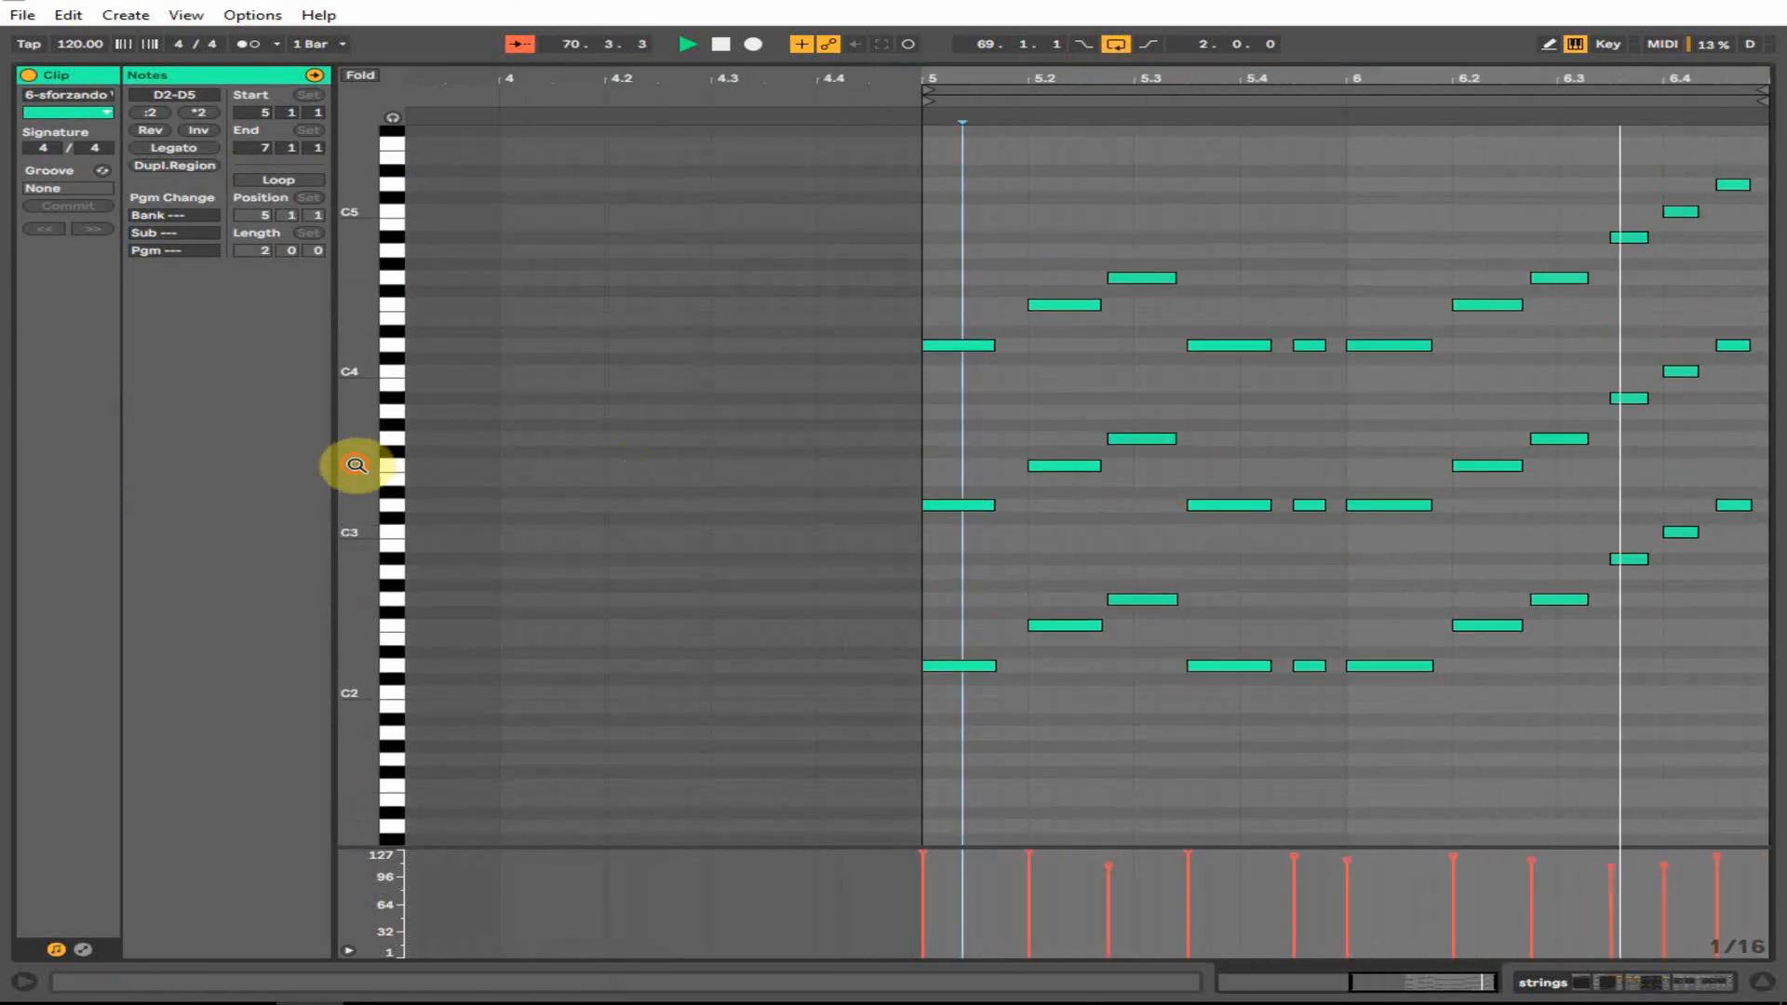
{"action": "mouse_move", "coordinate": [358, 467]}
{"action": "left_mouse_down"}
{"action": "mouse_move", "coordinate": [395, 467]}
{"action": "mouse_move", "coordinate": [368, 484]}
{"action": "left_mouse_up"}
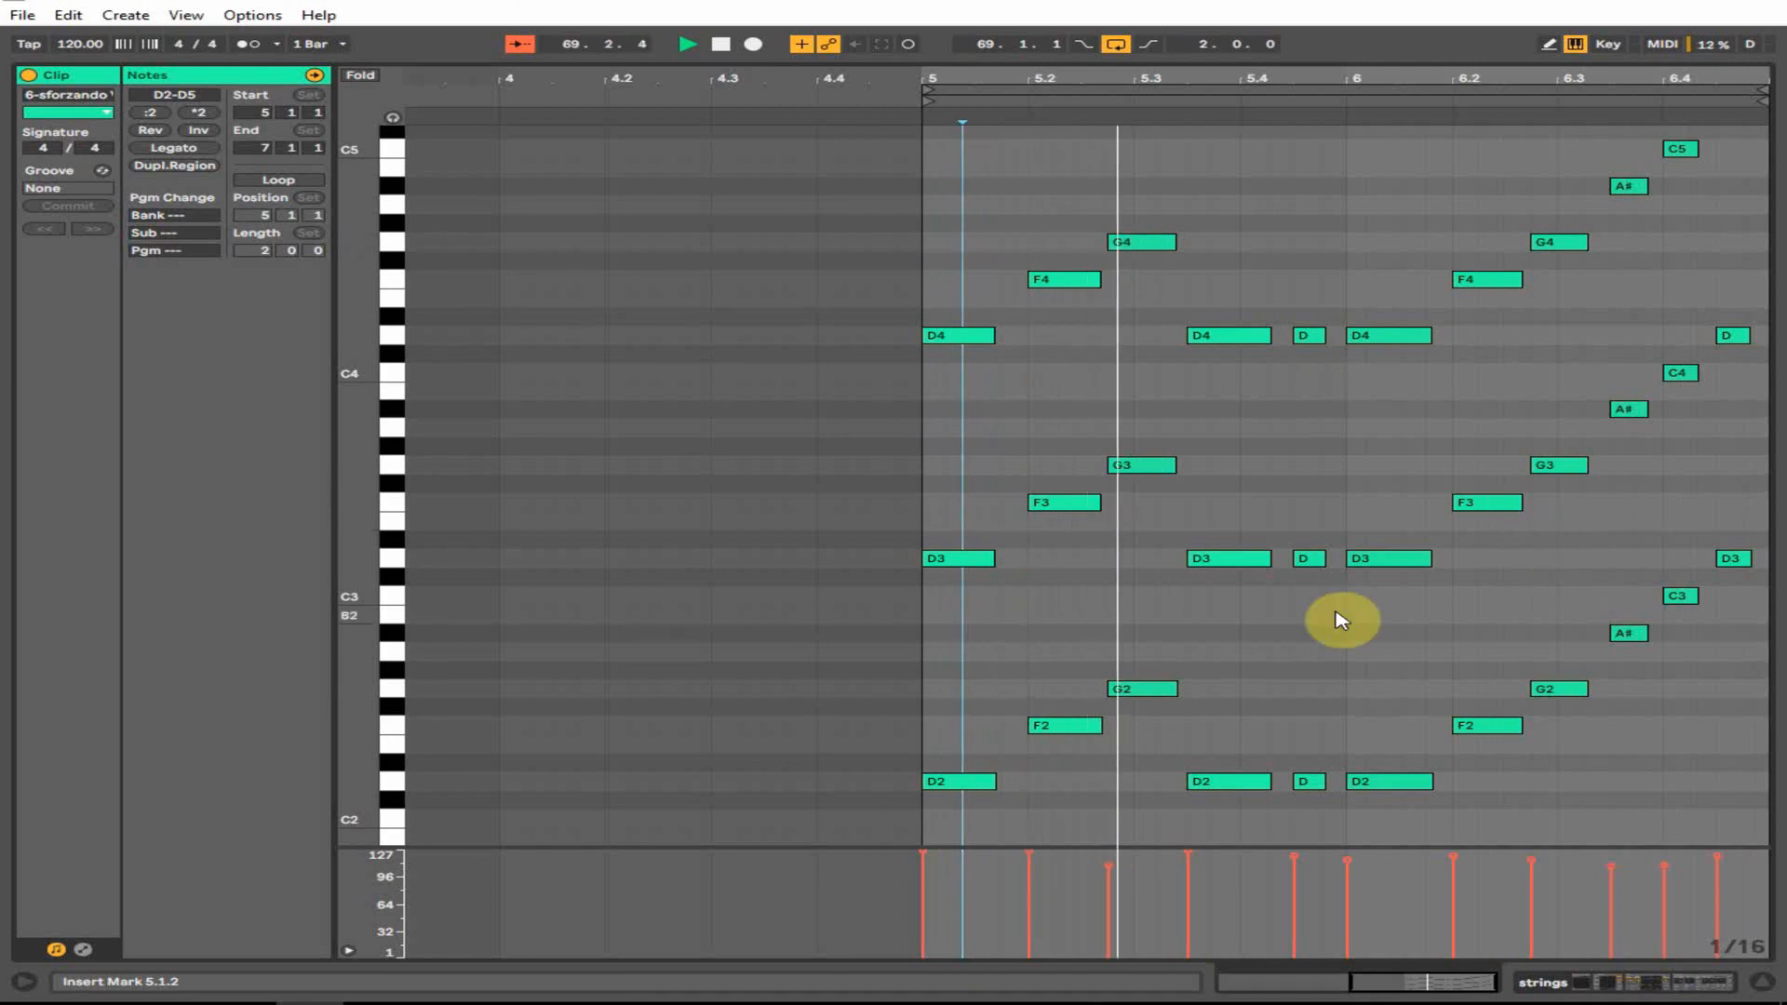
{"action": "left_click", "coordinate": [1763, 981]}
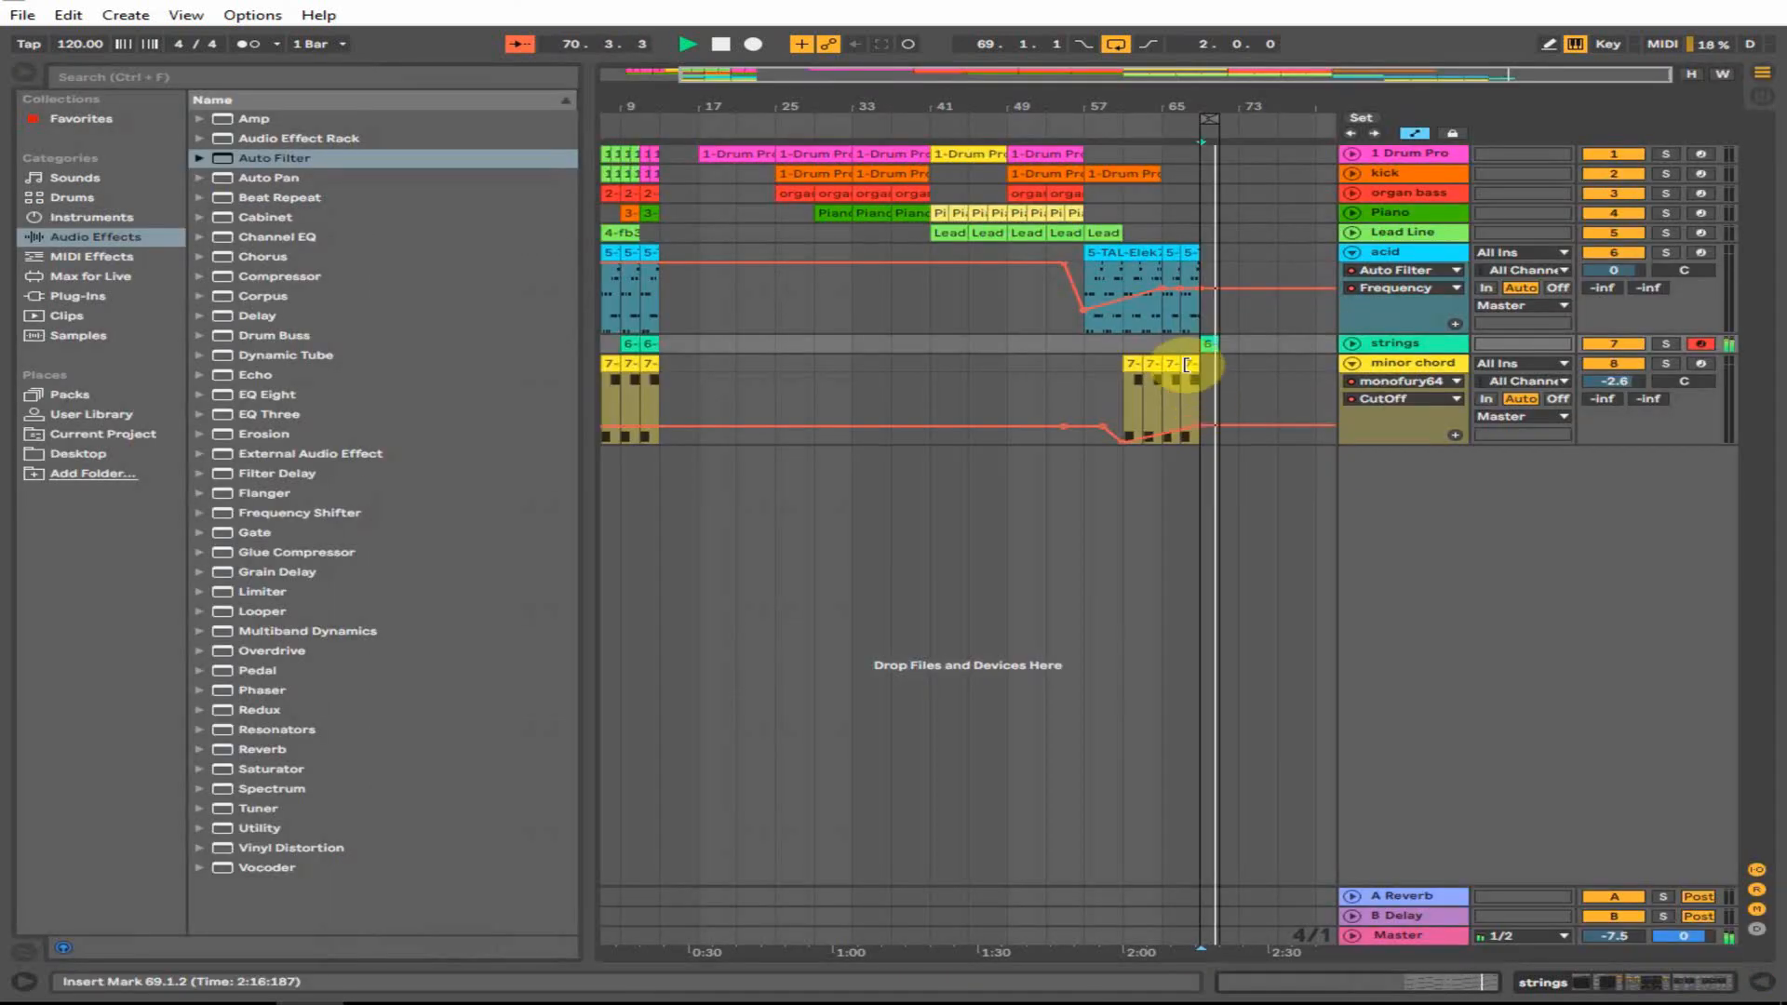
- Place a minor chord clip at bar 69 and copy the strings and chord clips to bars 71–73
{"action": "left_click", "coordinate": [1208, 377]}
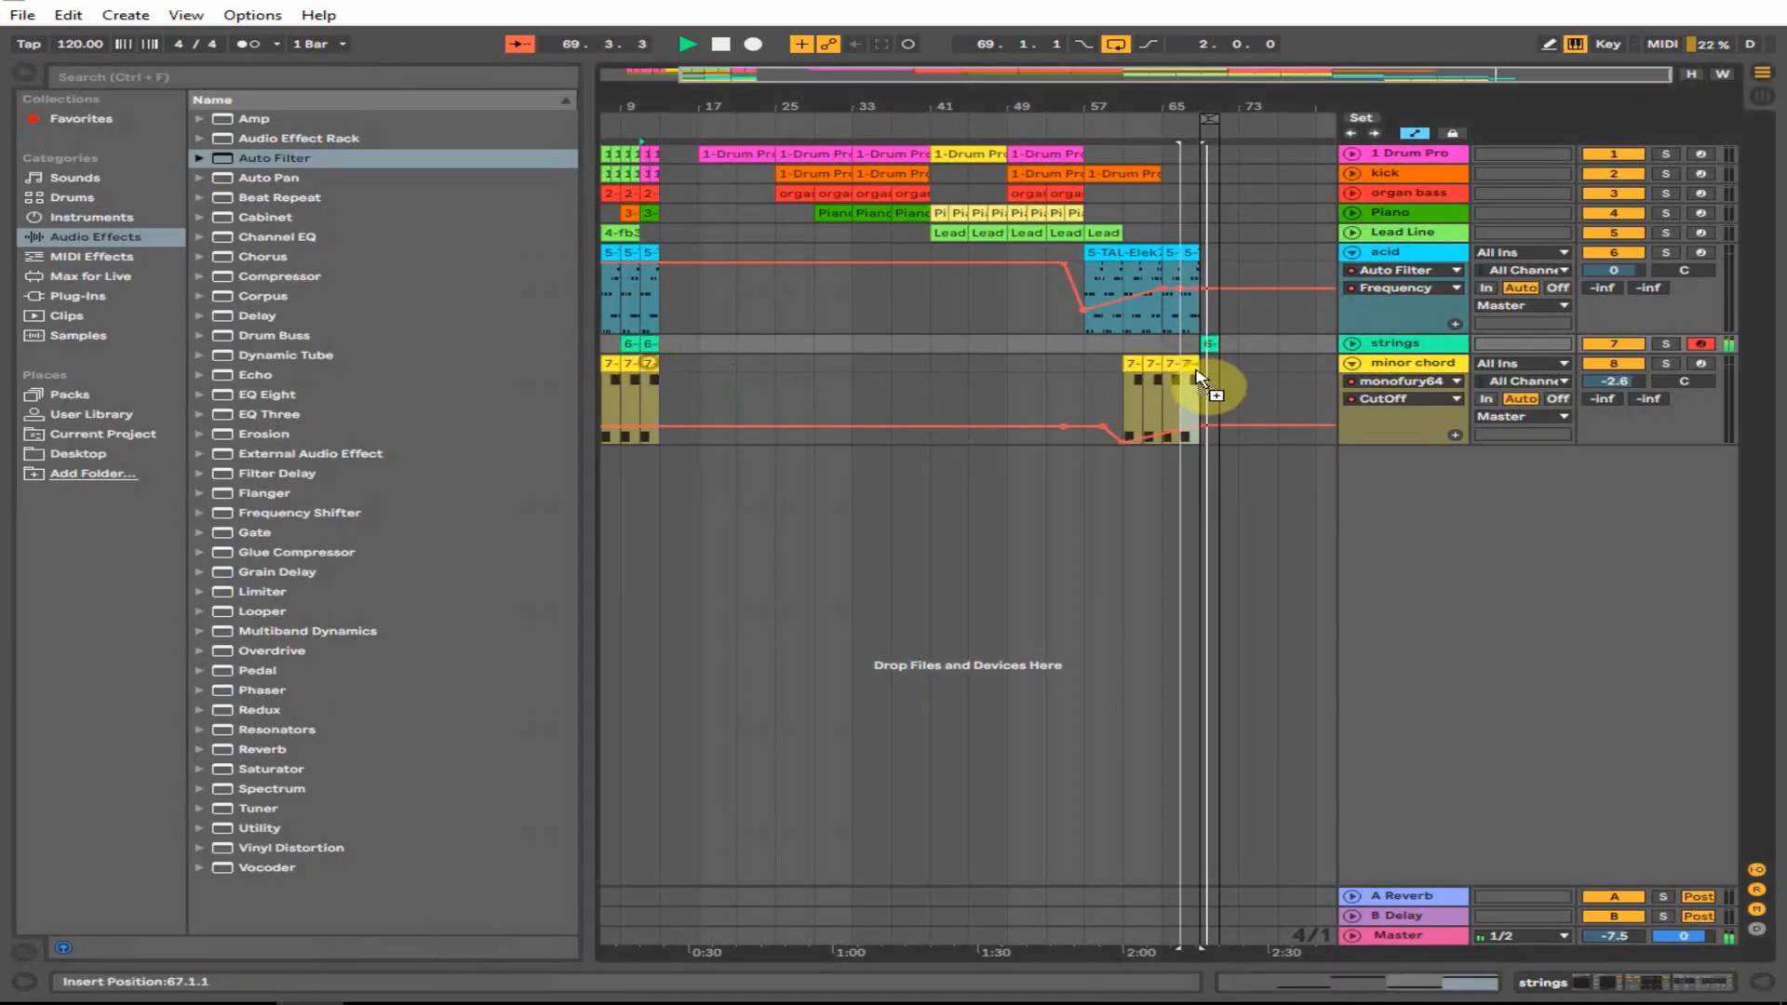
{"action": "left_click_drag", "start_coordinate": [1212, 369], "coordinate": [1214, 370]}
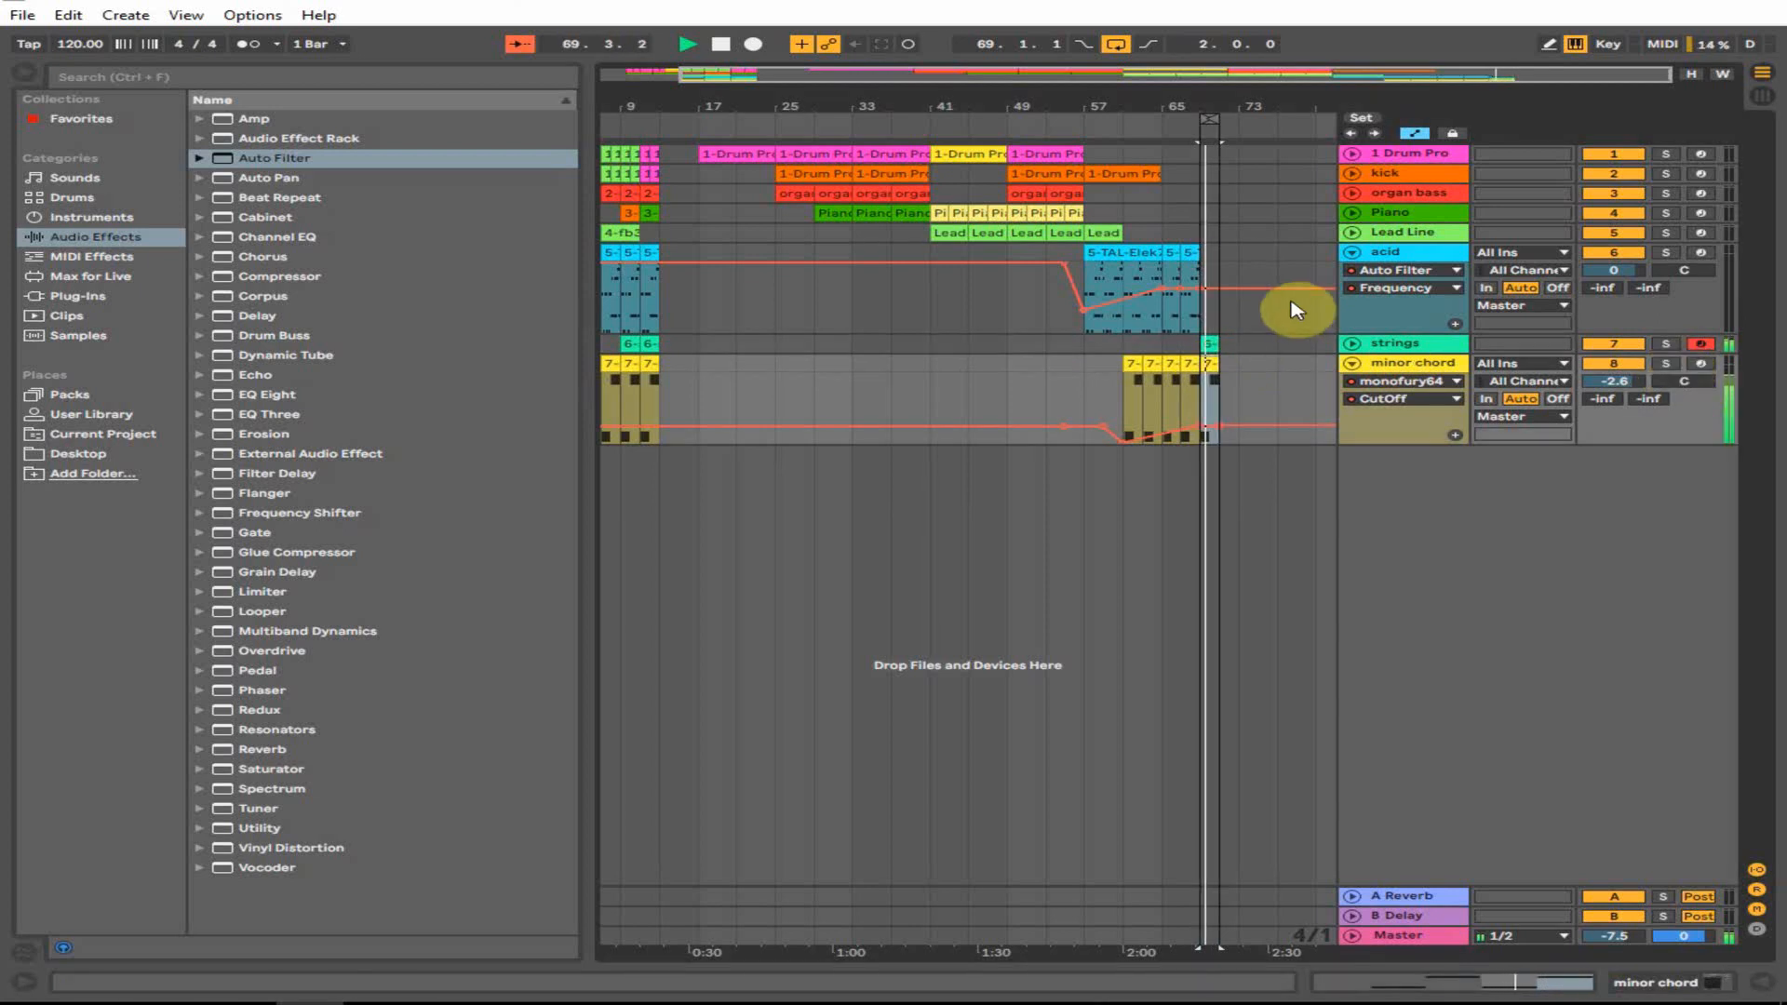
{"action": "left_click", "coordinate": [1272, 122]}
{"action": "left_click_drag", "start_coordinate": [1027, 349], "coordinate": [1117, 377]}
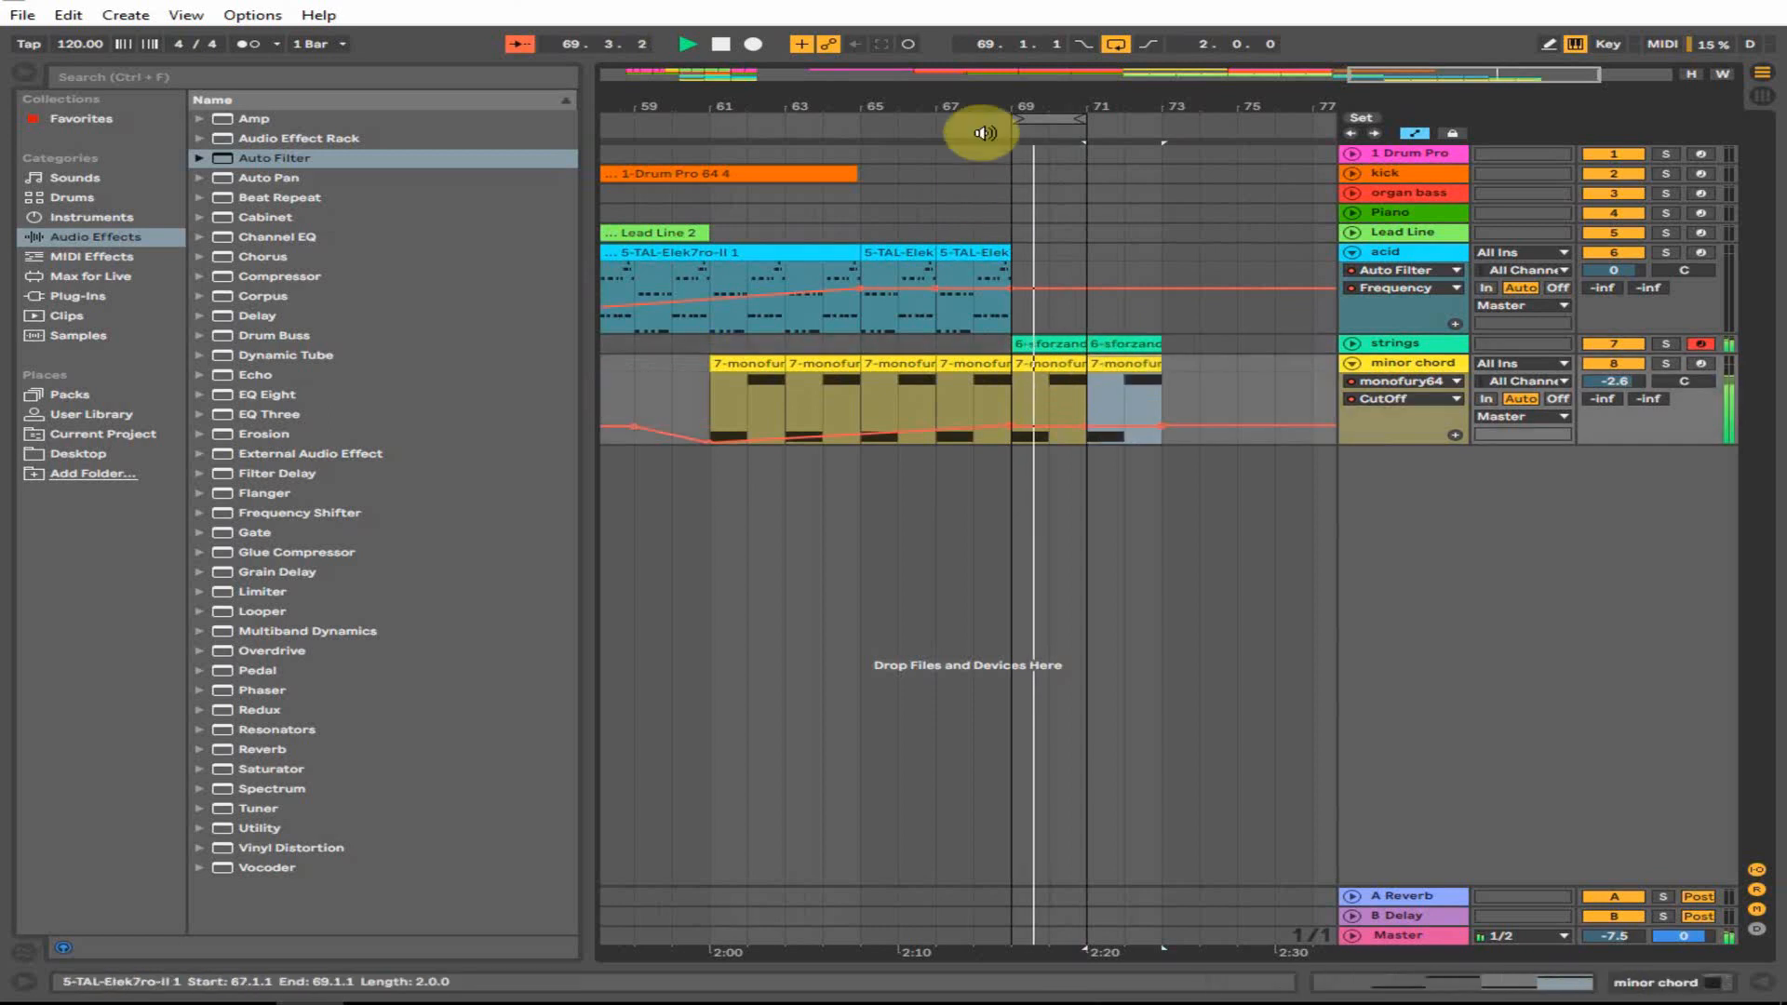
{"action": "key", "text": "space"}
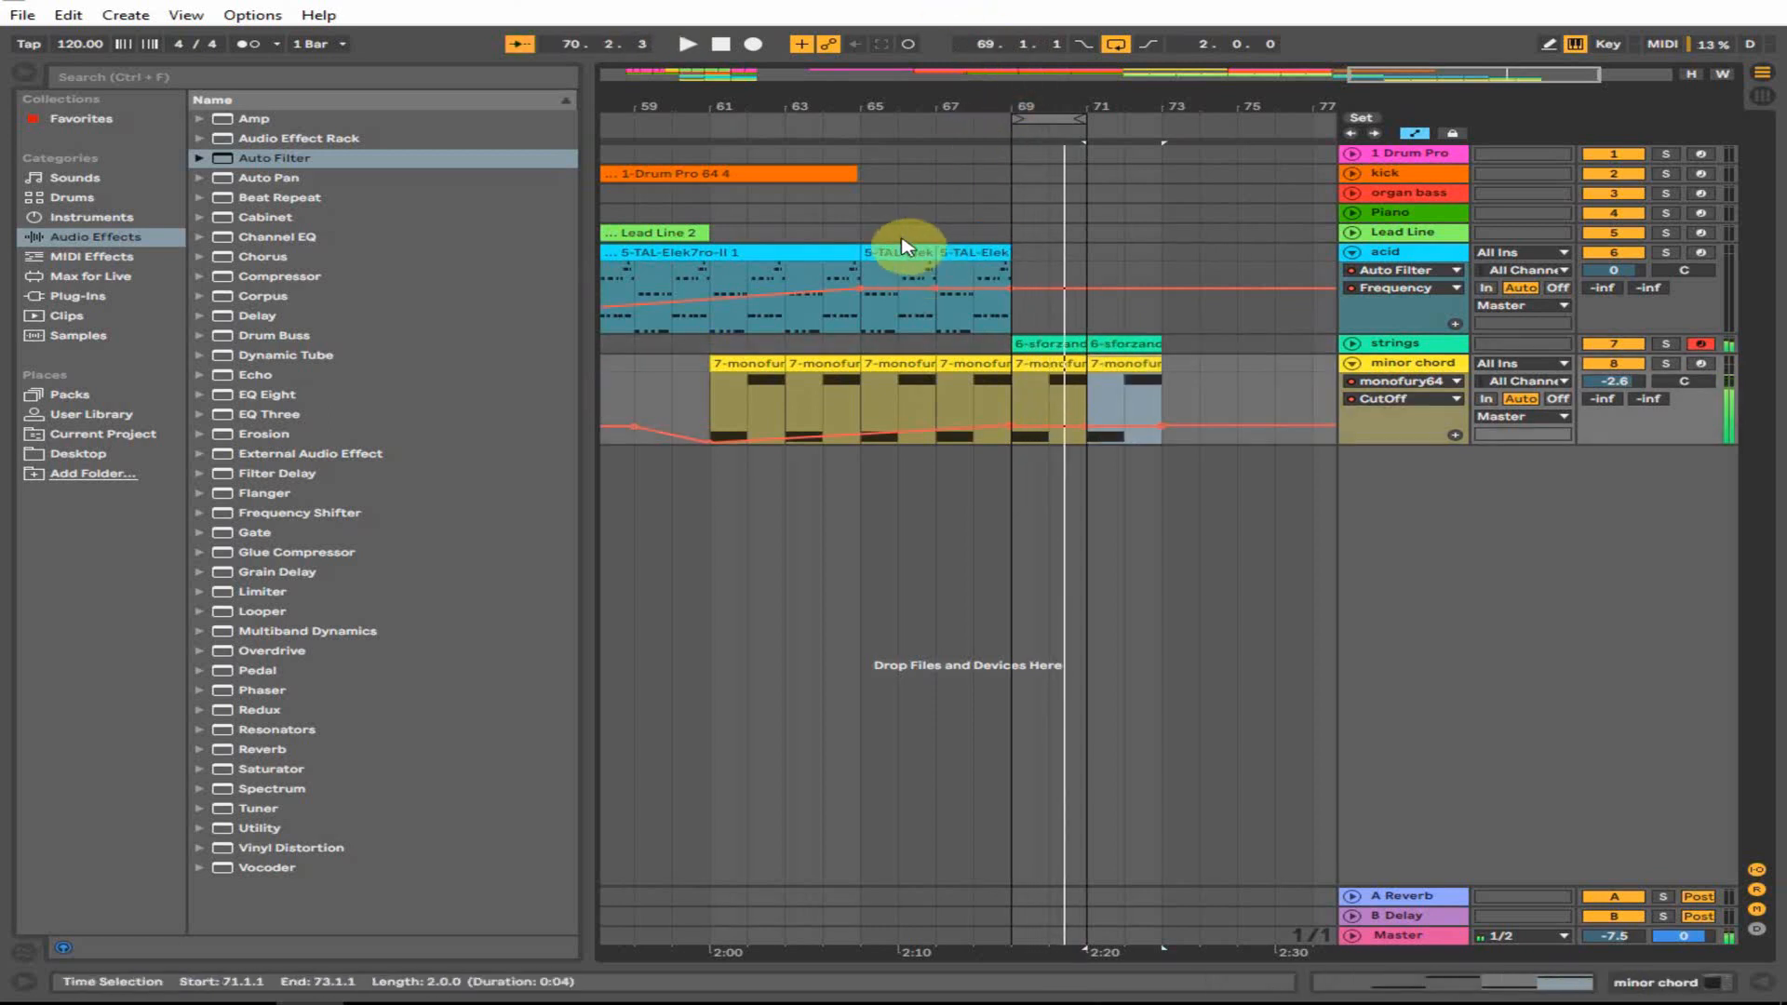
- Copy the acid clip to bars 69–71, duplicate it, and copy both clips to bars 73–77
{"action": "left_click_drag", "start_coordinate": [891, 247], "coordinate": [1037, 259], "text": "ctrl"}
{"action": "key", "text": "ctrl+d"}
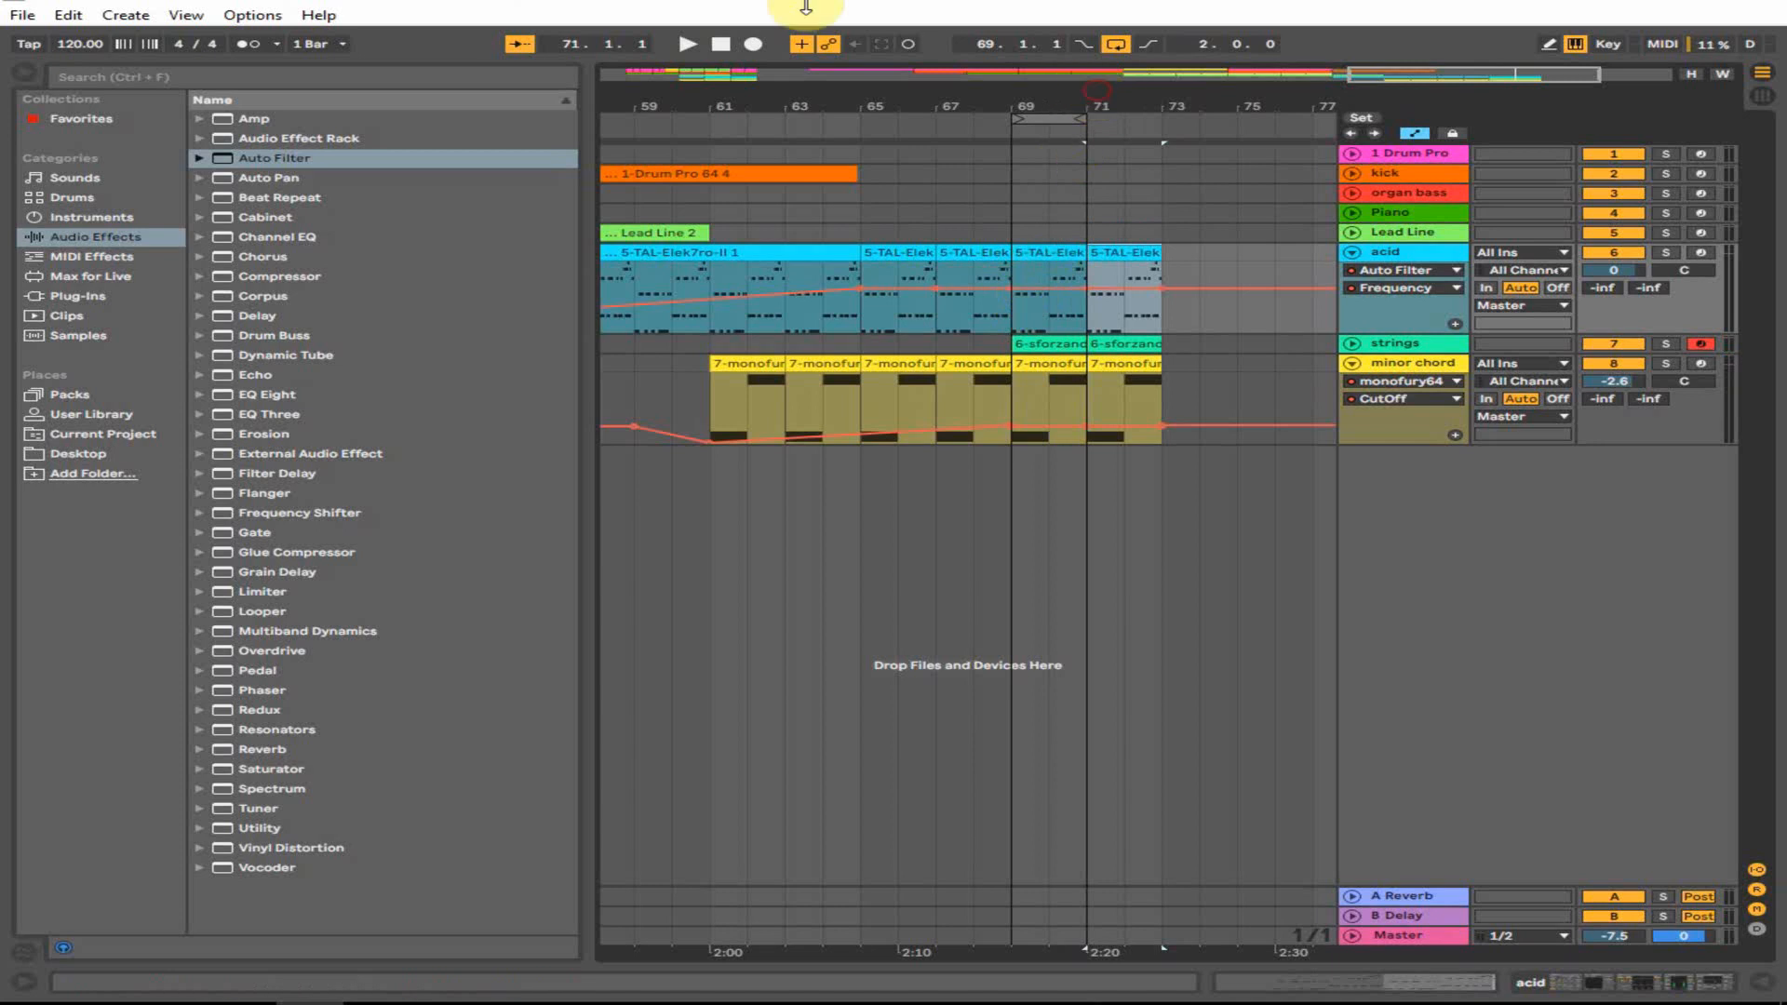
{"action": "left_click", "coordinate": [1165, 314]}
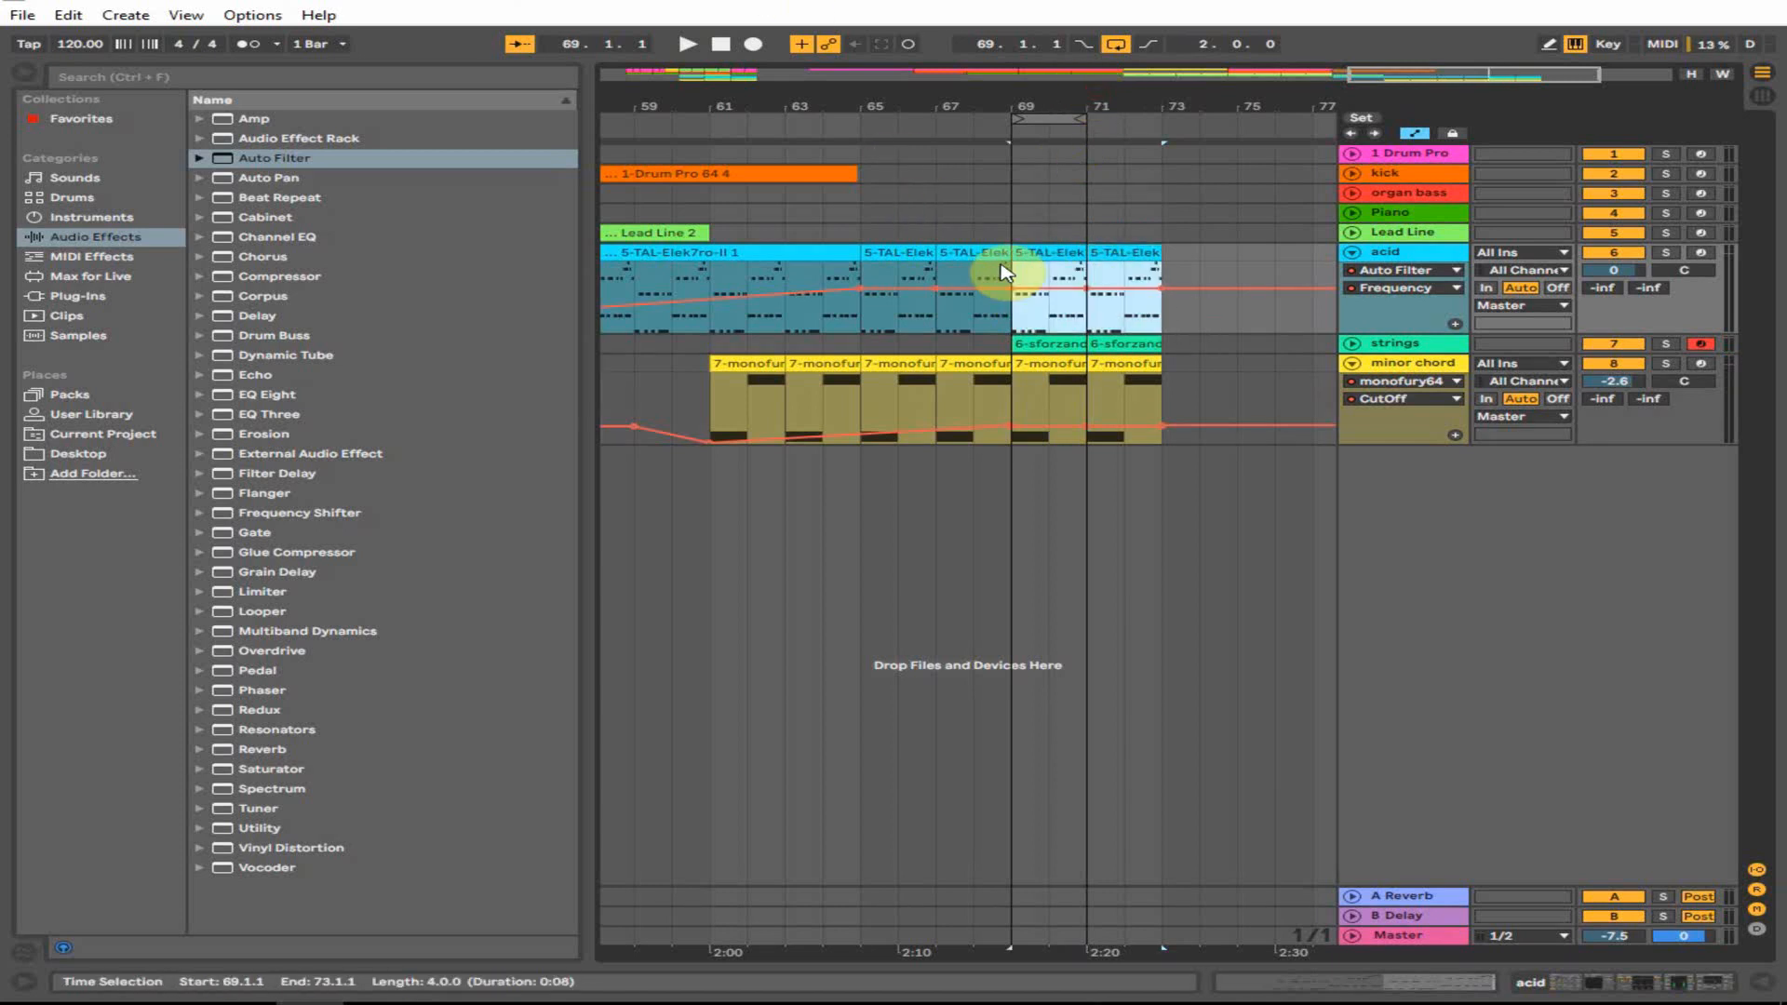
{"action": "left_click_drag", "start_coordinate": [1042, 250], "coordinate": [1202, 254], "text": "ctrl"}
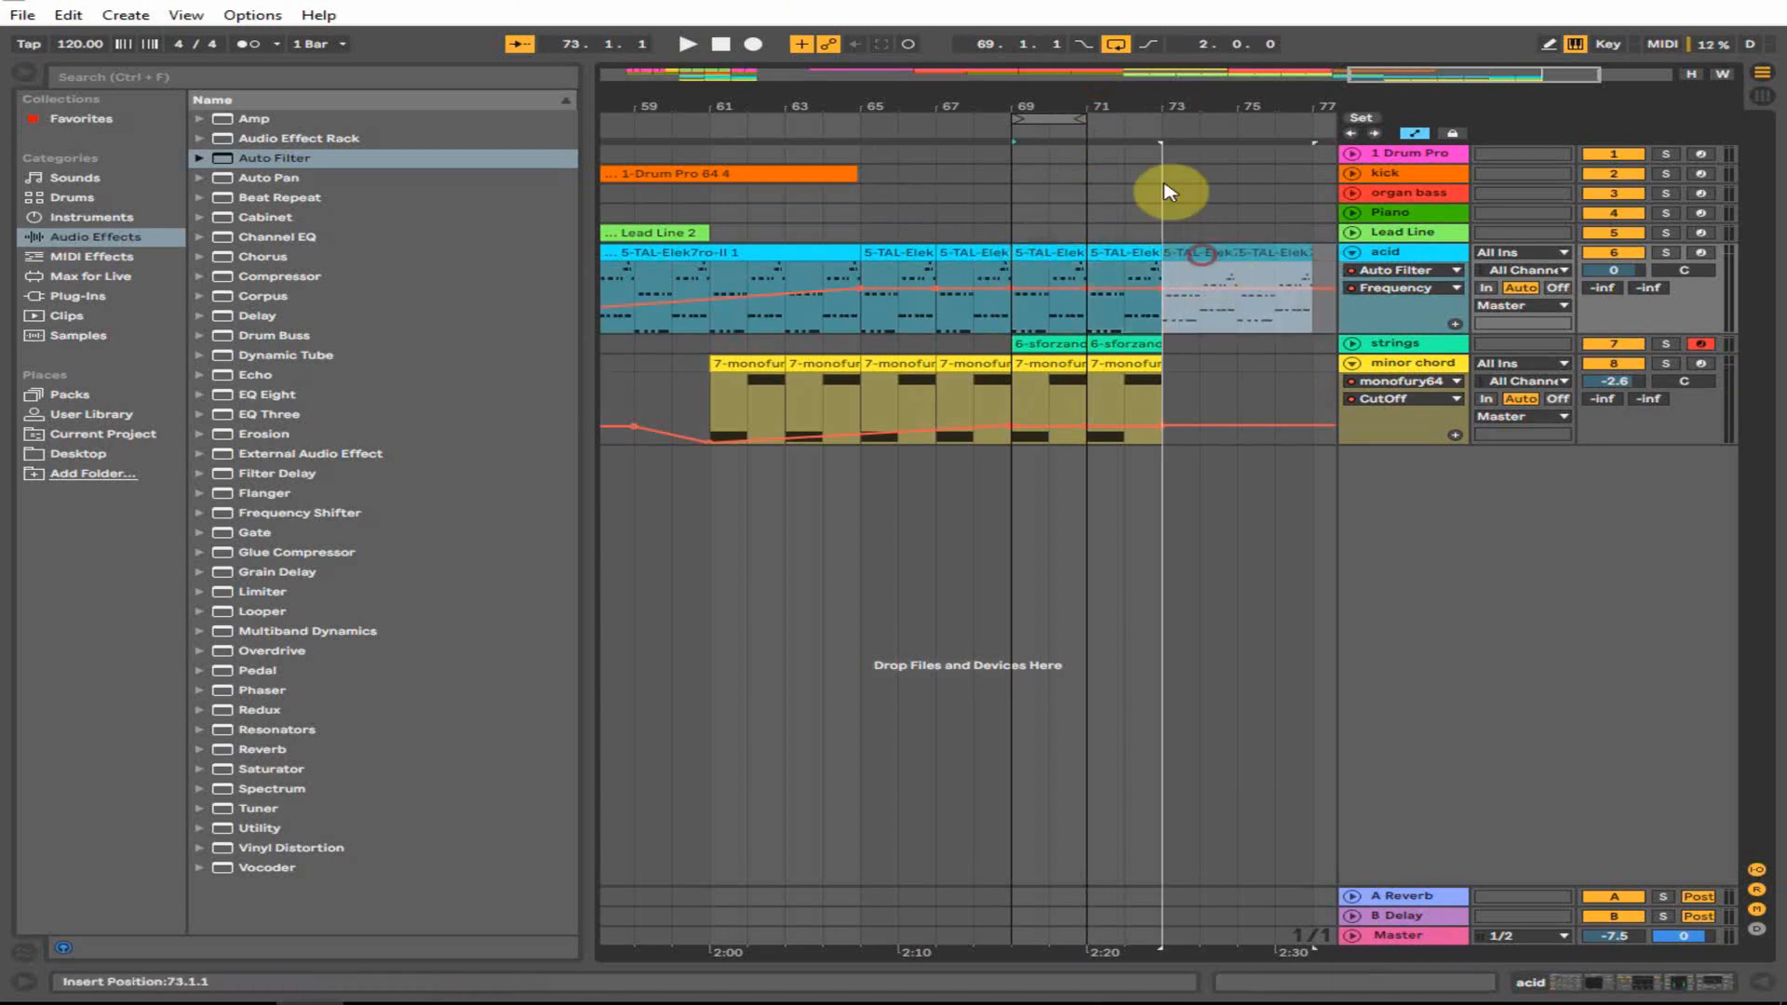
{"action": "scroll", "coordinate": [1210, 256], "scroll_direction": "down", "scroll_amount": 3}
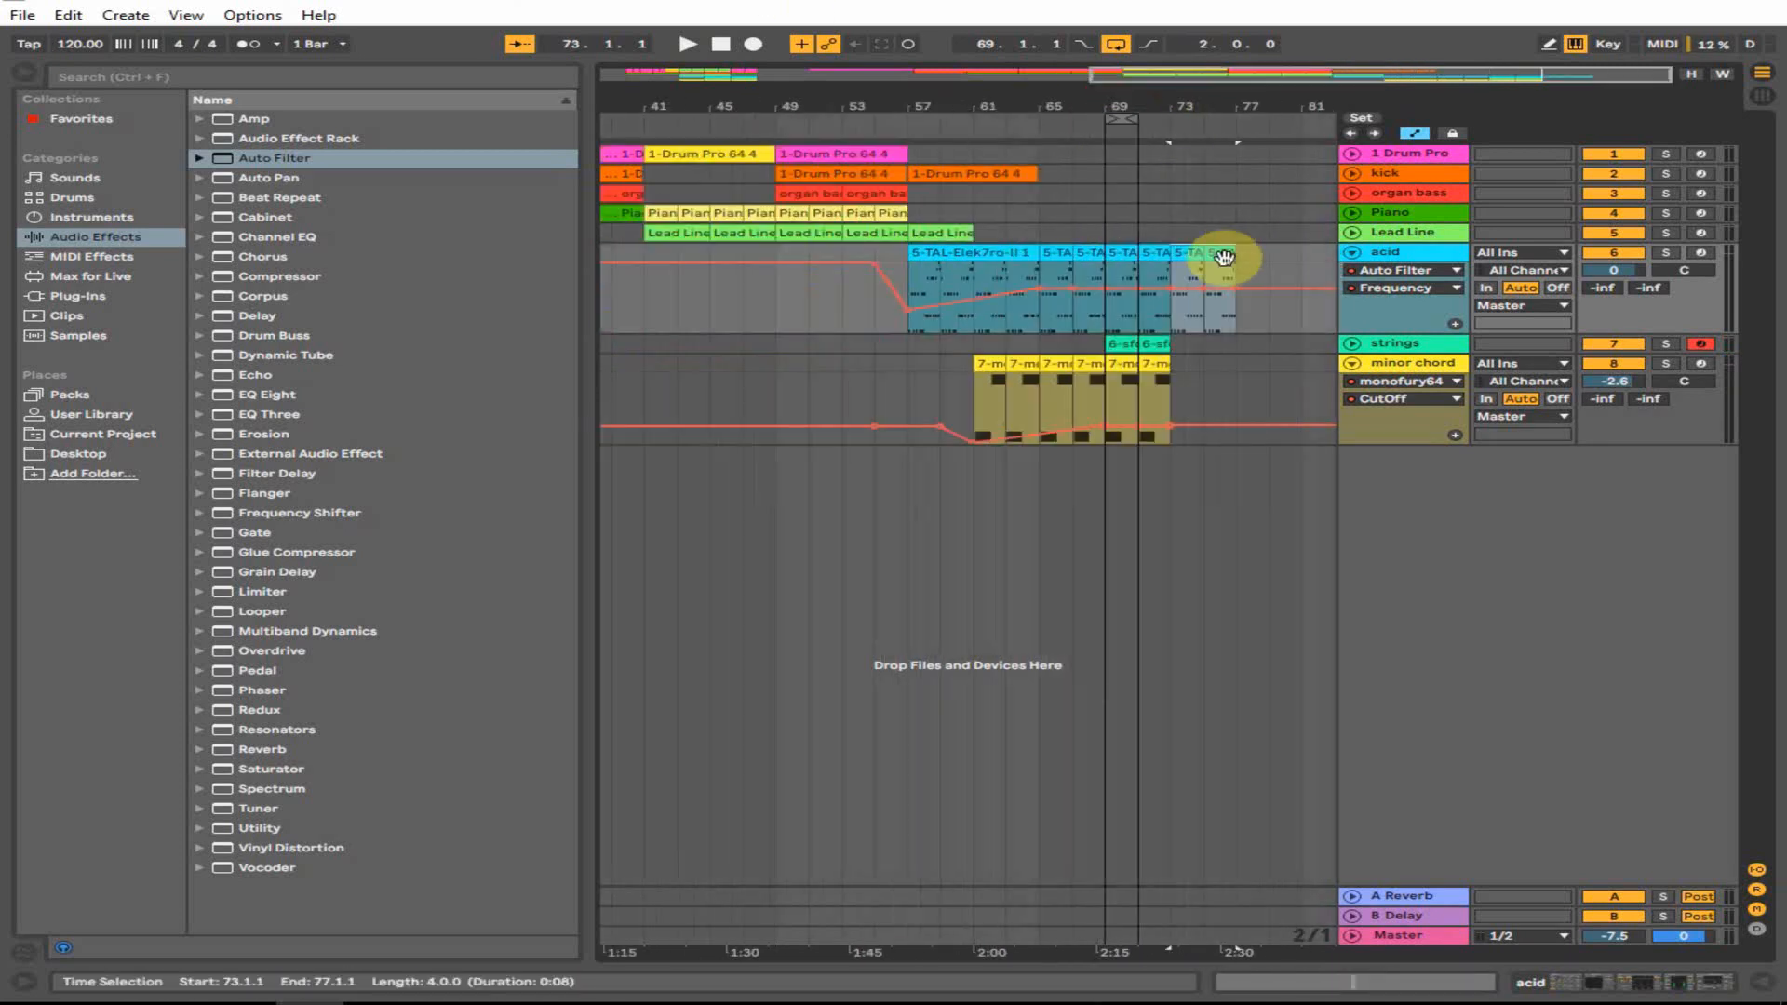
- Replace the bar 69 acid clip and consolidate the acid clips into one
{"action": "left_click", "coordinate": [1119, 271]}
{"action": "right_click", "coordinate": [1121, 272]}
{"action": "left_click", "coordinate": [1157, 278]}
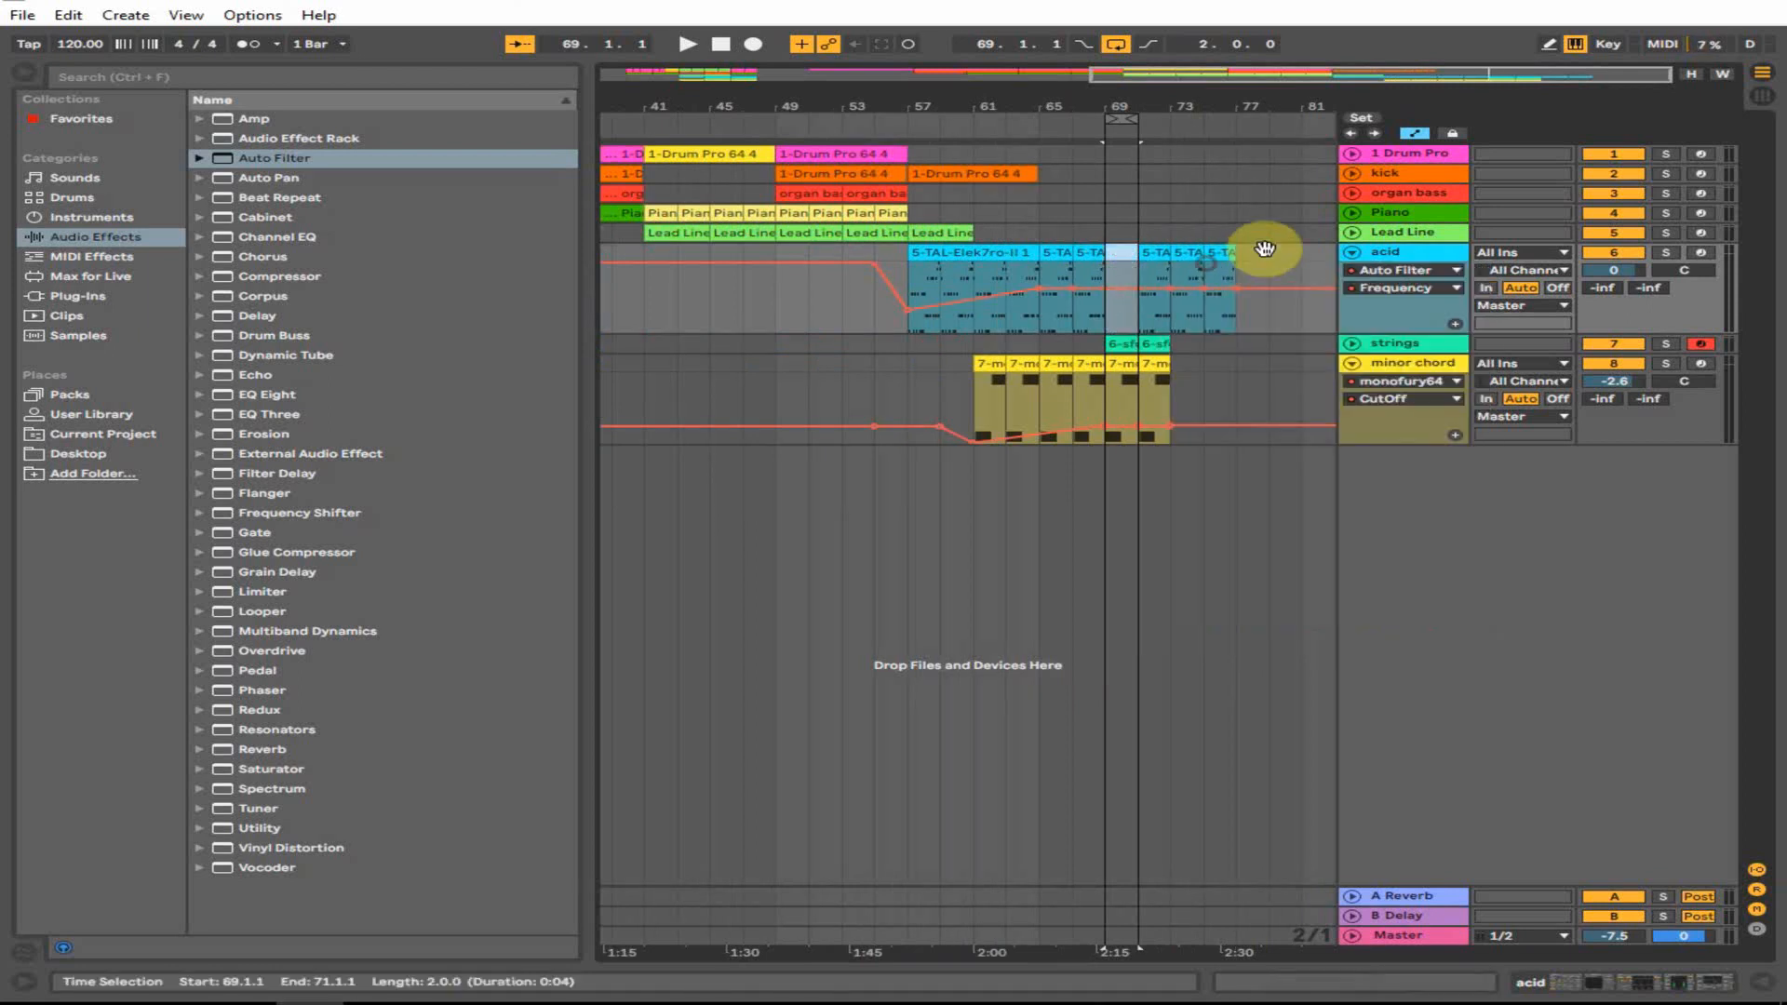
{"action": "left_click", "coordinate": [1159, 254]}
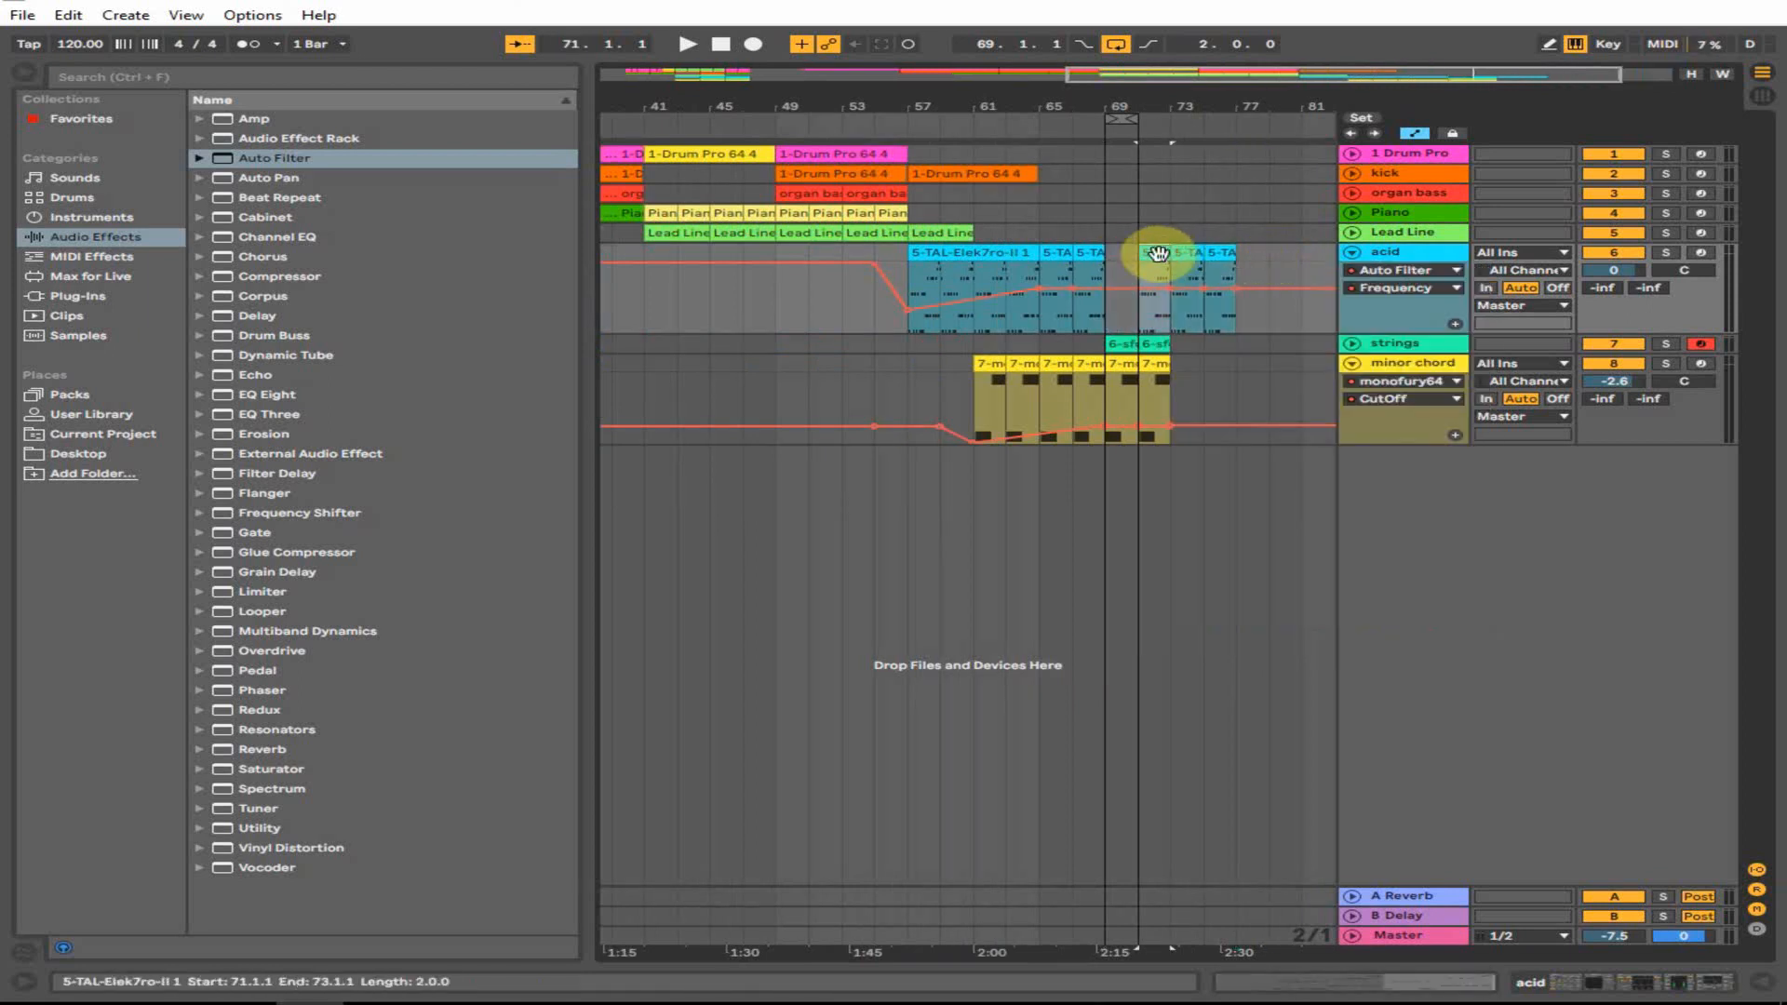
{"action": "mouse_move", "coordinate": [1159, 253]}
{"action": "left_mouse_down"}
{"action": "mouse_move", "coordinate": [1129, 267]}
{"action": "mouse_move", "coordinate": [1249, 280]}
{"action": "mouse_move", "coordinate": [1126, 265]}
{"action": "left_mouse_up"}
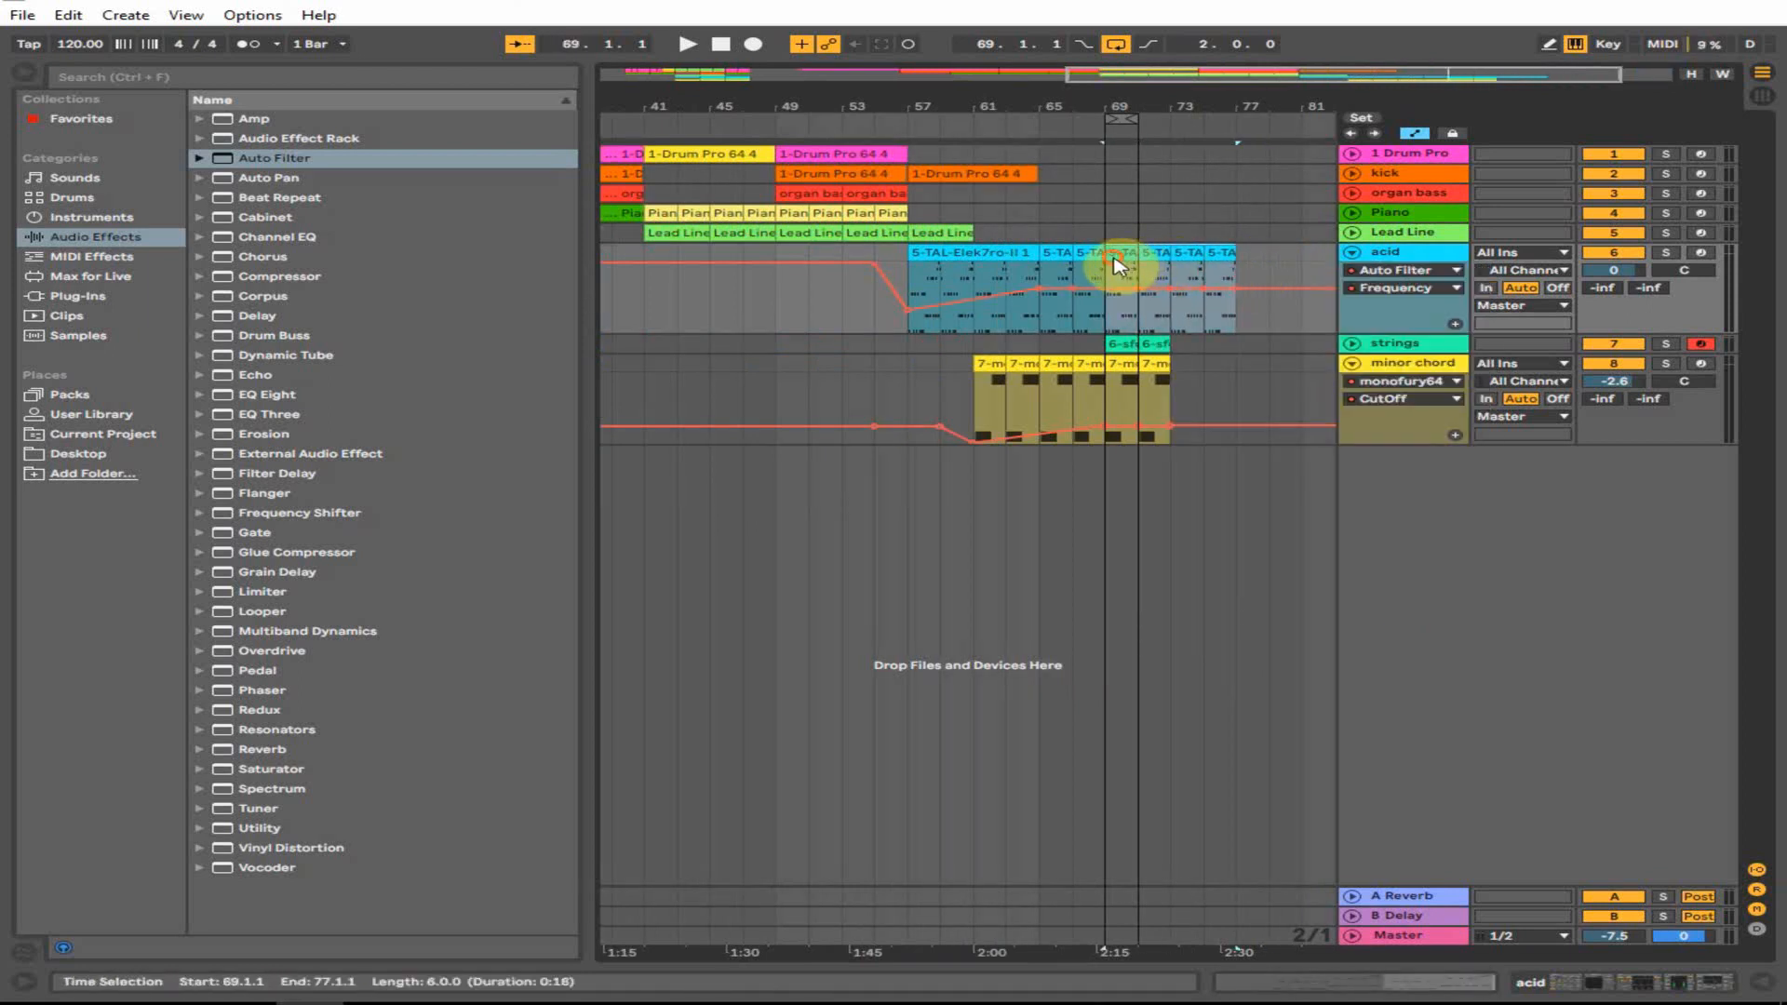
{"action": "right_click", "coordinate": [1116, 265]}
{"action": "left_click", "coordinate": [1187, 426]}
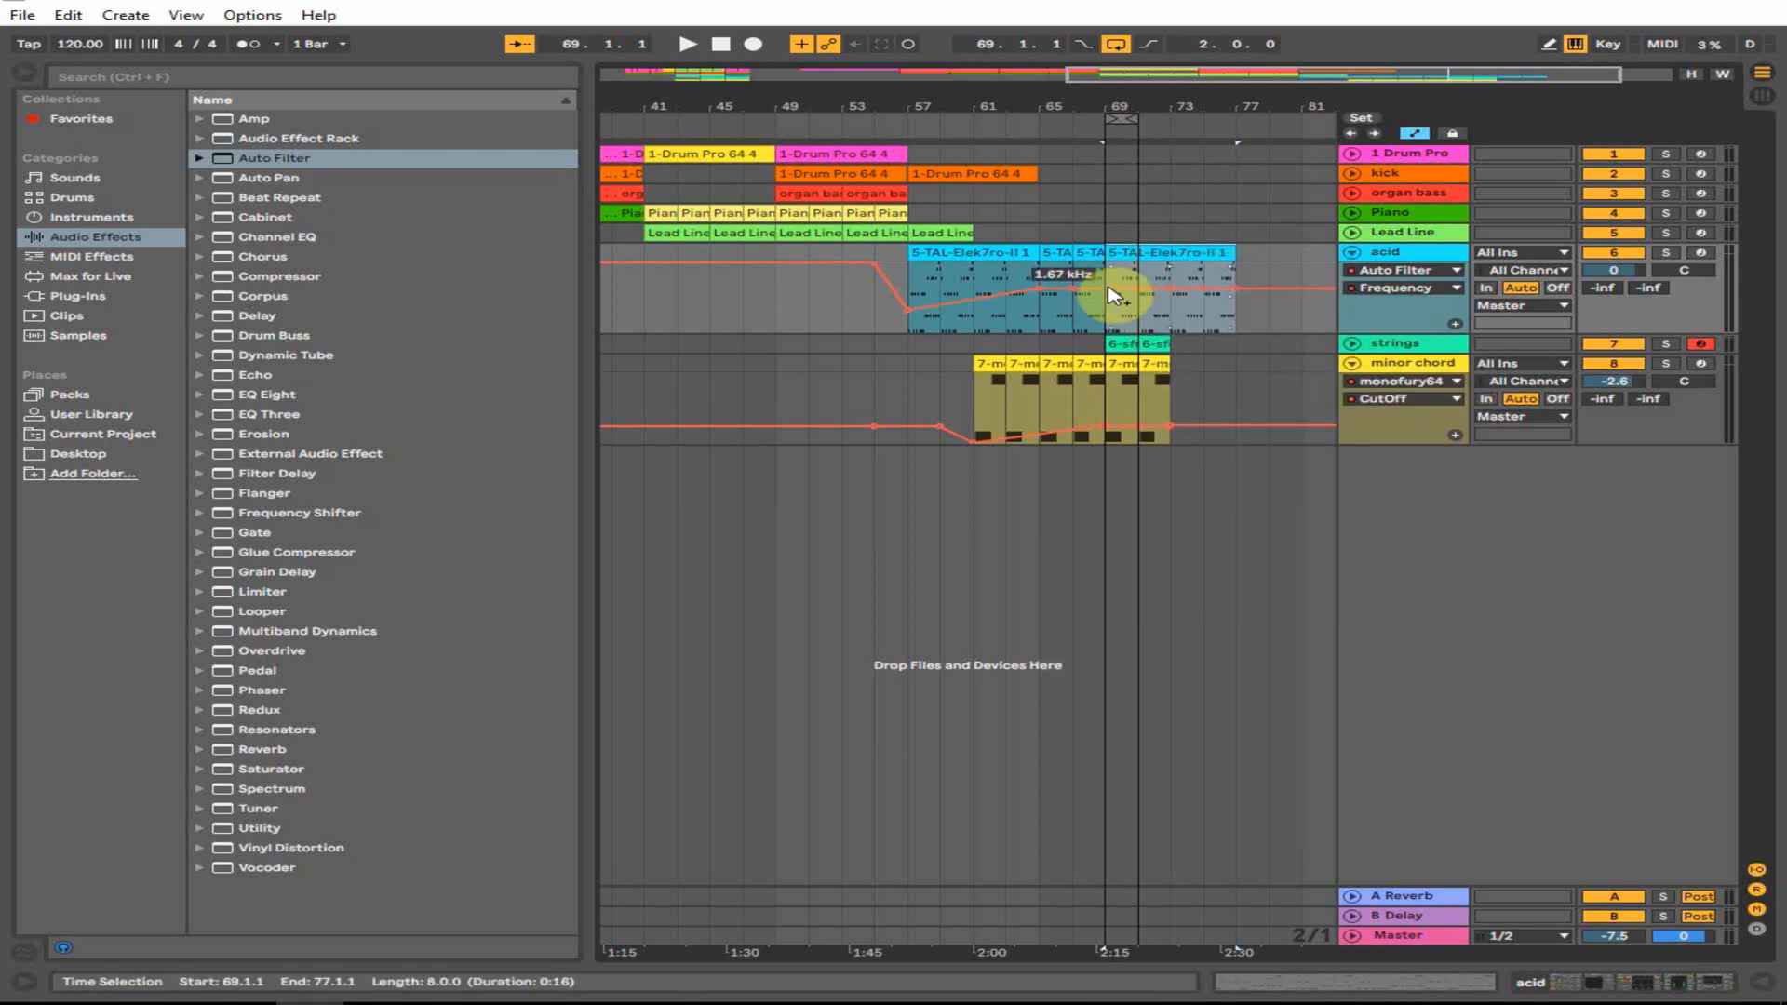
- Add Auto Filter frequency breakpoints sloping down from bar 73 toward bar 81
{"action": "left_click_drag", "start_coordinate": [1109, 296], "coordinate": [1307, 291]}
{"action": "right_click", "coordinate": [1281, 294]}
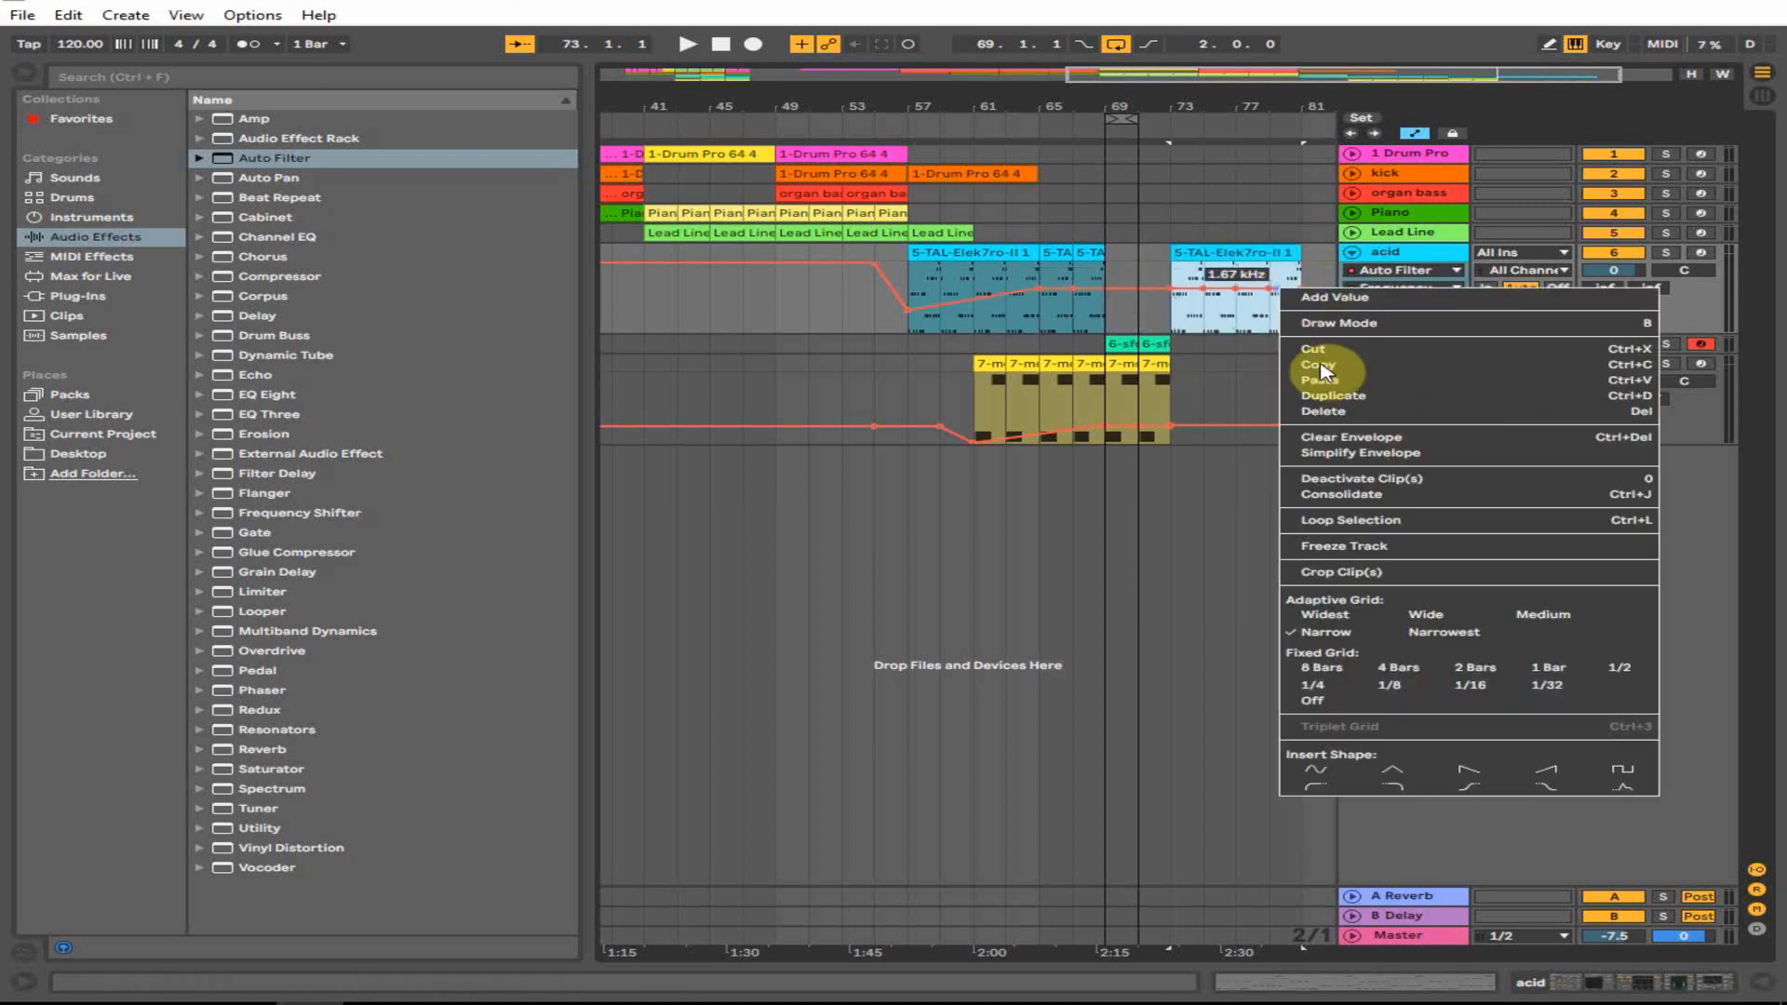
{"action": "left_click", "coordinate": [1349, 402]}
{"action": "left_click", "coordinate": [1171, 294]}
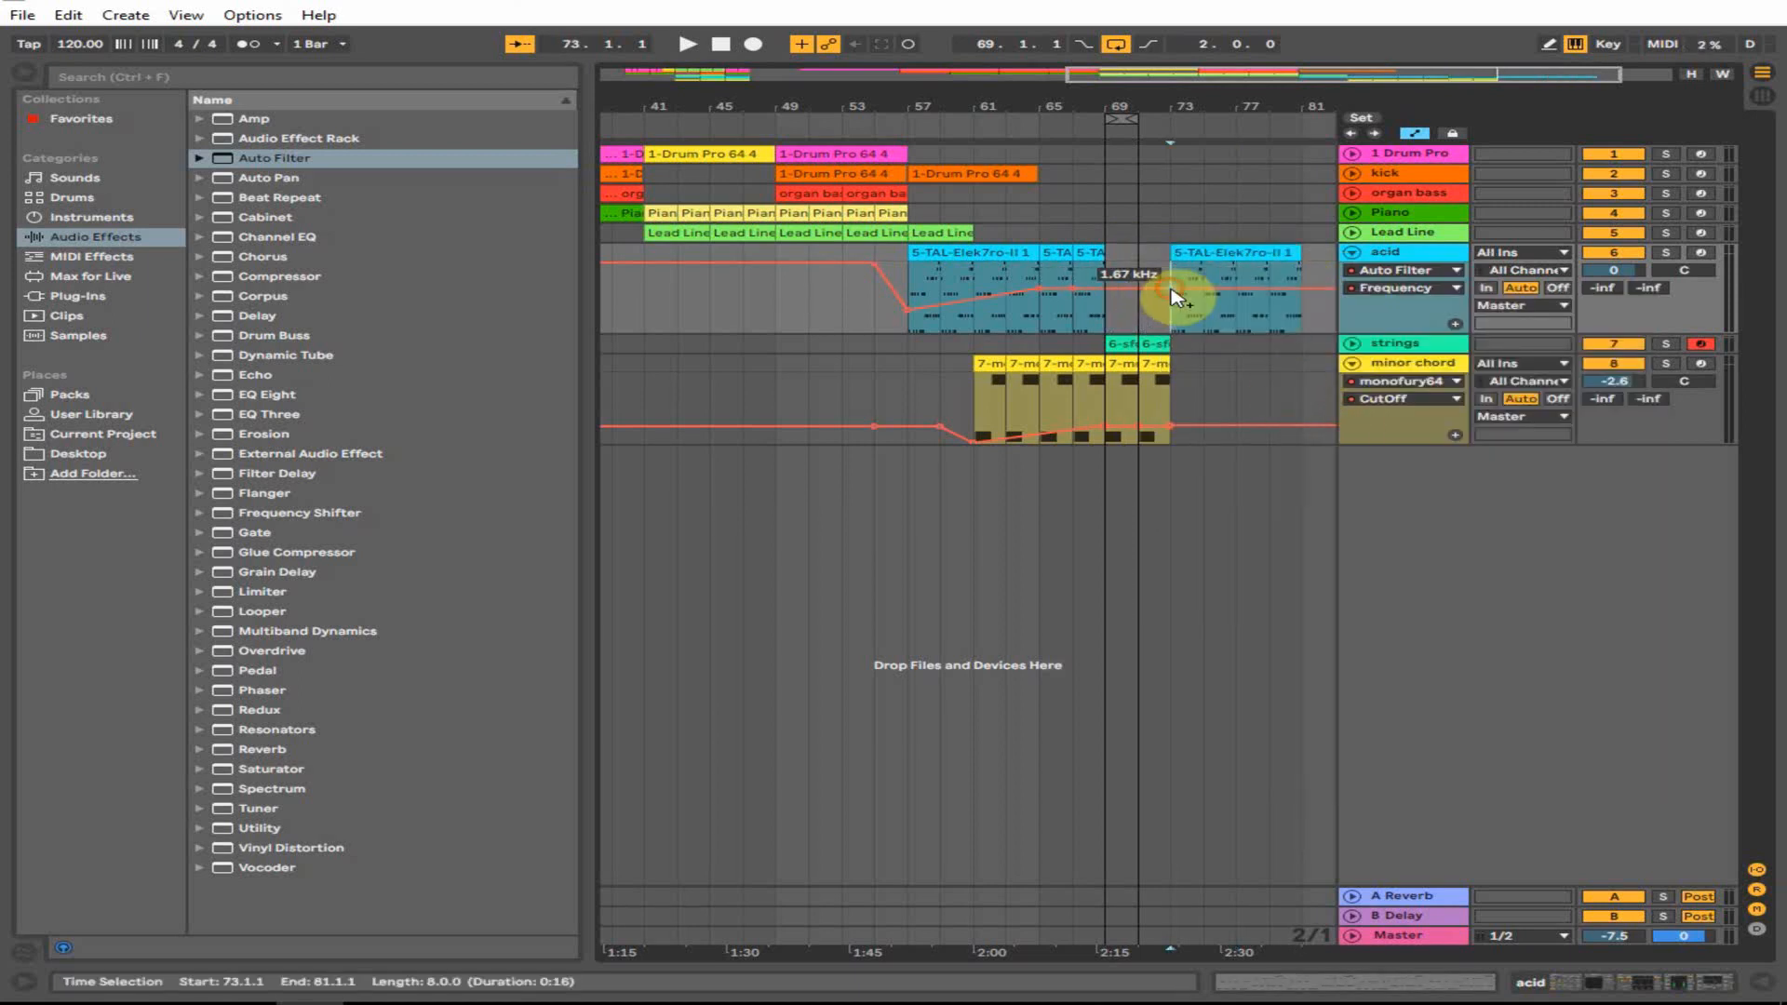
{"action": "left_click_drag", "start_coordinate": [1242, 293], "coordinate": [1301, 315]}
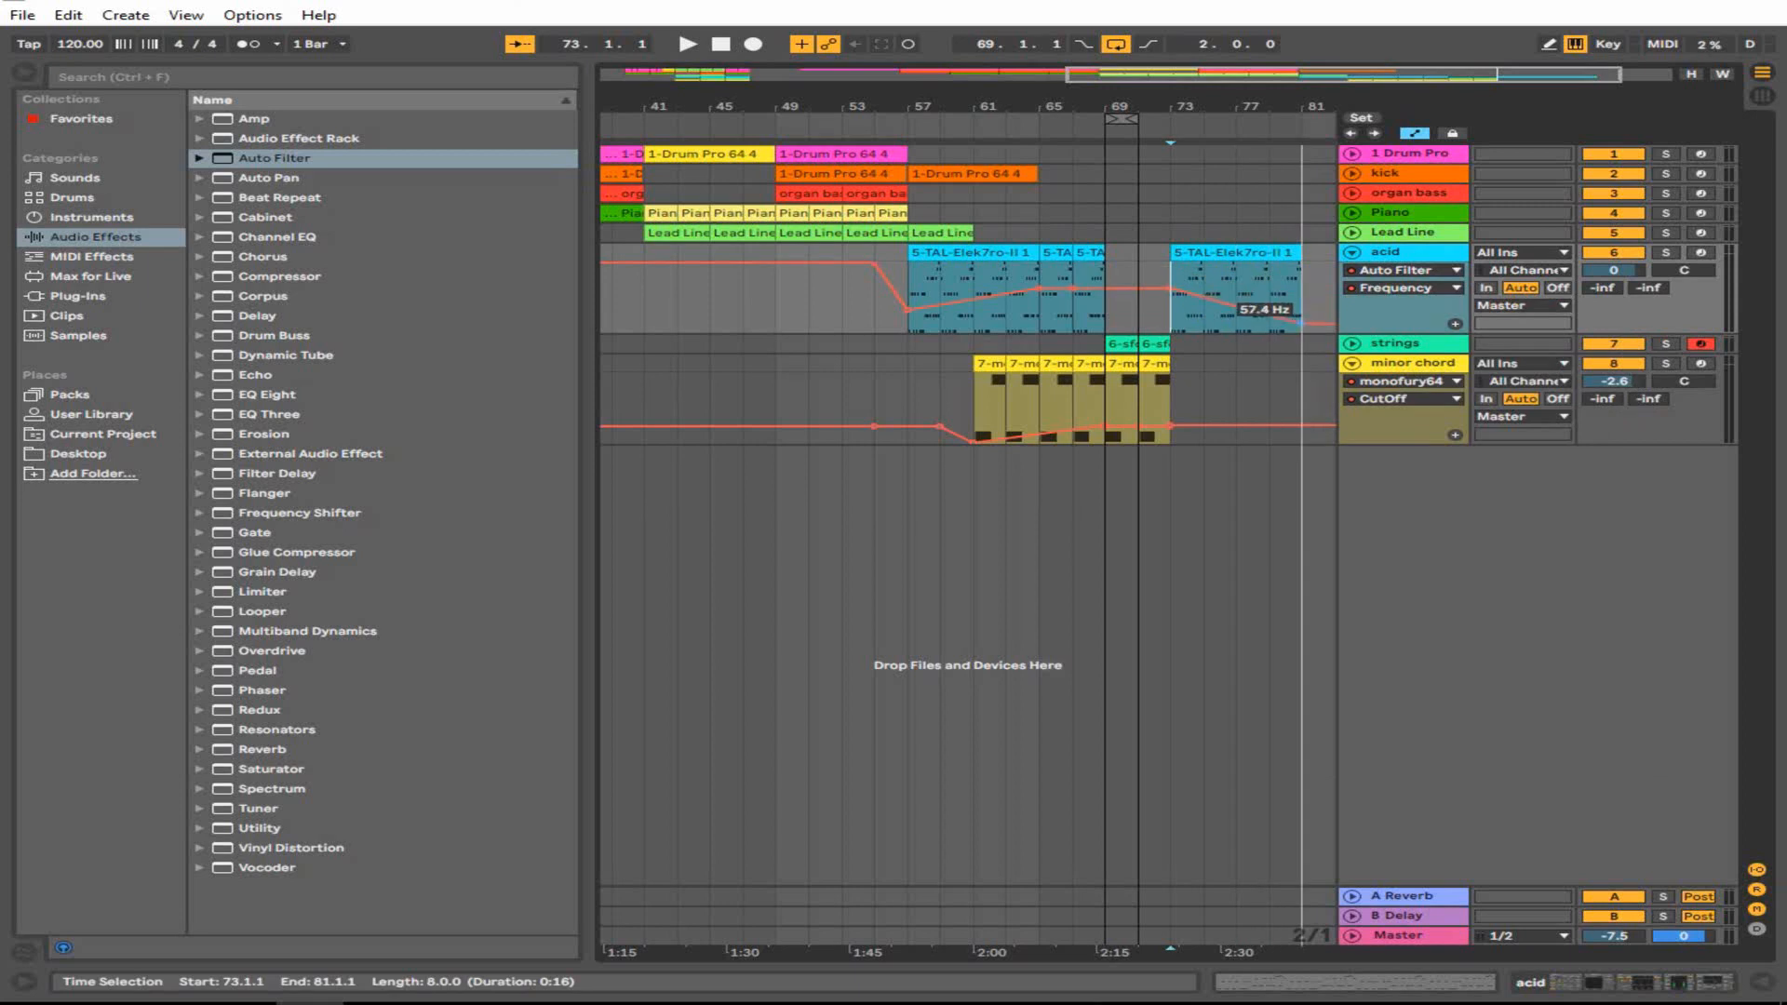
- Move the merged acid clip back to bars 69–77, start playback and turn looping off
{"action": "left_click_drag", "start_coordinate": [1244, 247], "coordinate": [1182, 279]}
{"action": "left_click", "coordinate": [1077, 351]}
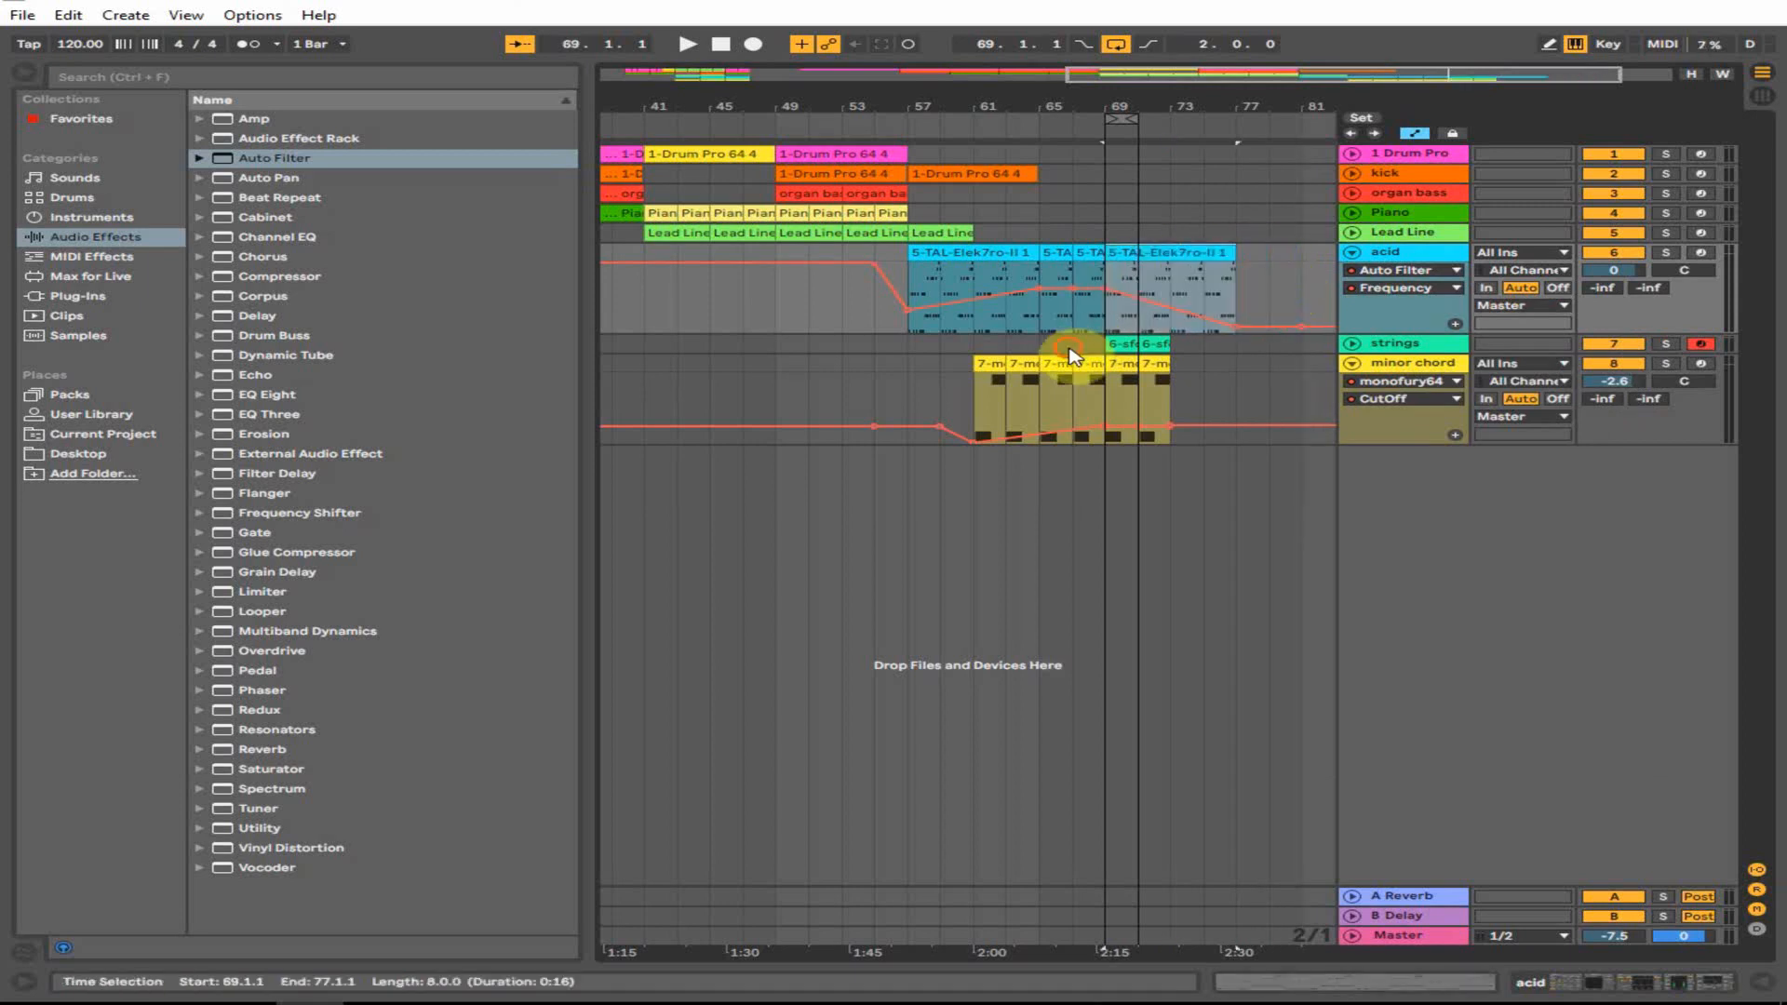
{"action": "key", "text": "space"}
{"action": "left_click", "coordinate": [1116, 44]}
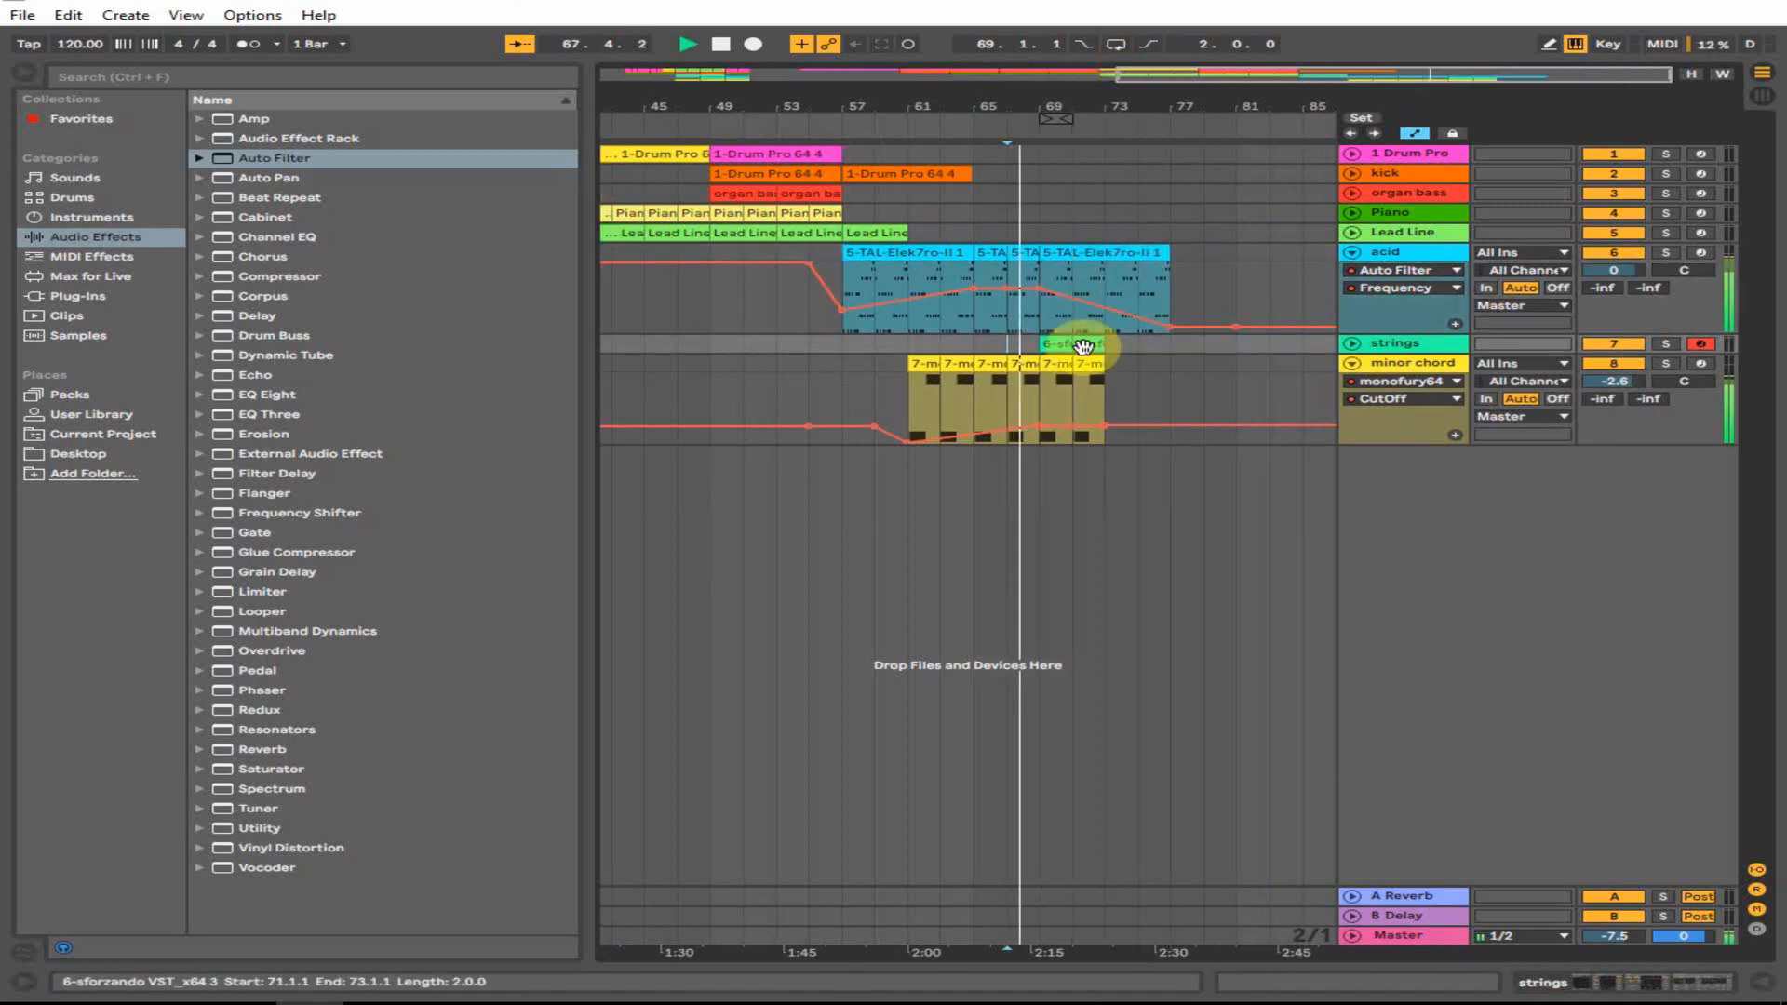
- Copy the strings clip to bars 73 and 75 and a kick clip toward the song's end
{"action": "left_click_drag", "start_coordinate": [1104, 345], "coordinate": [1128, 343]}
{"action": "left_click_drag", "start_coordinate": [1126, 343], "coordinate": [1159, 364]}
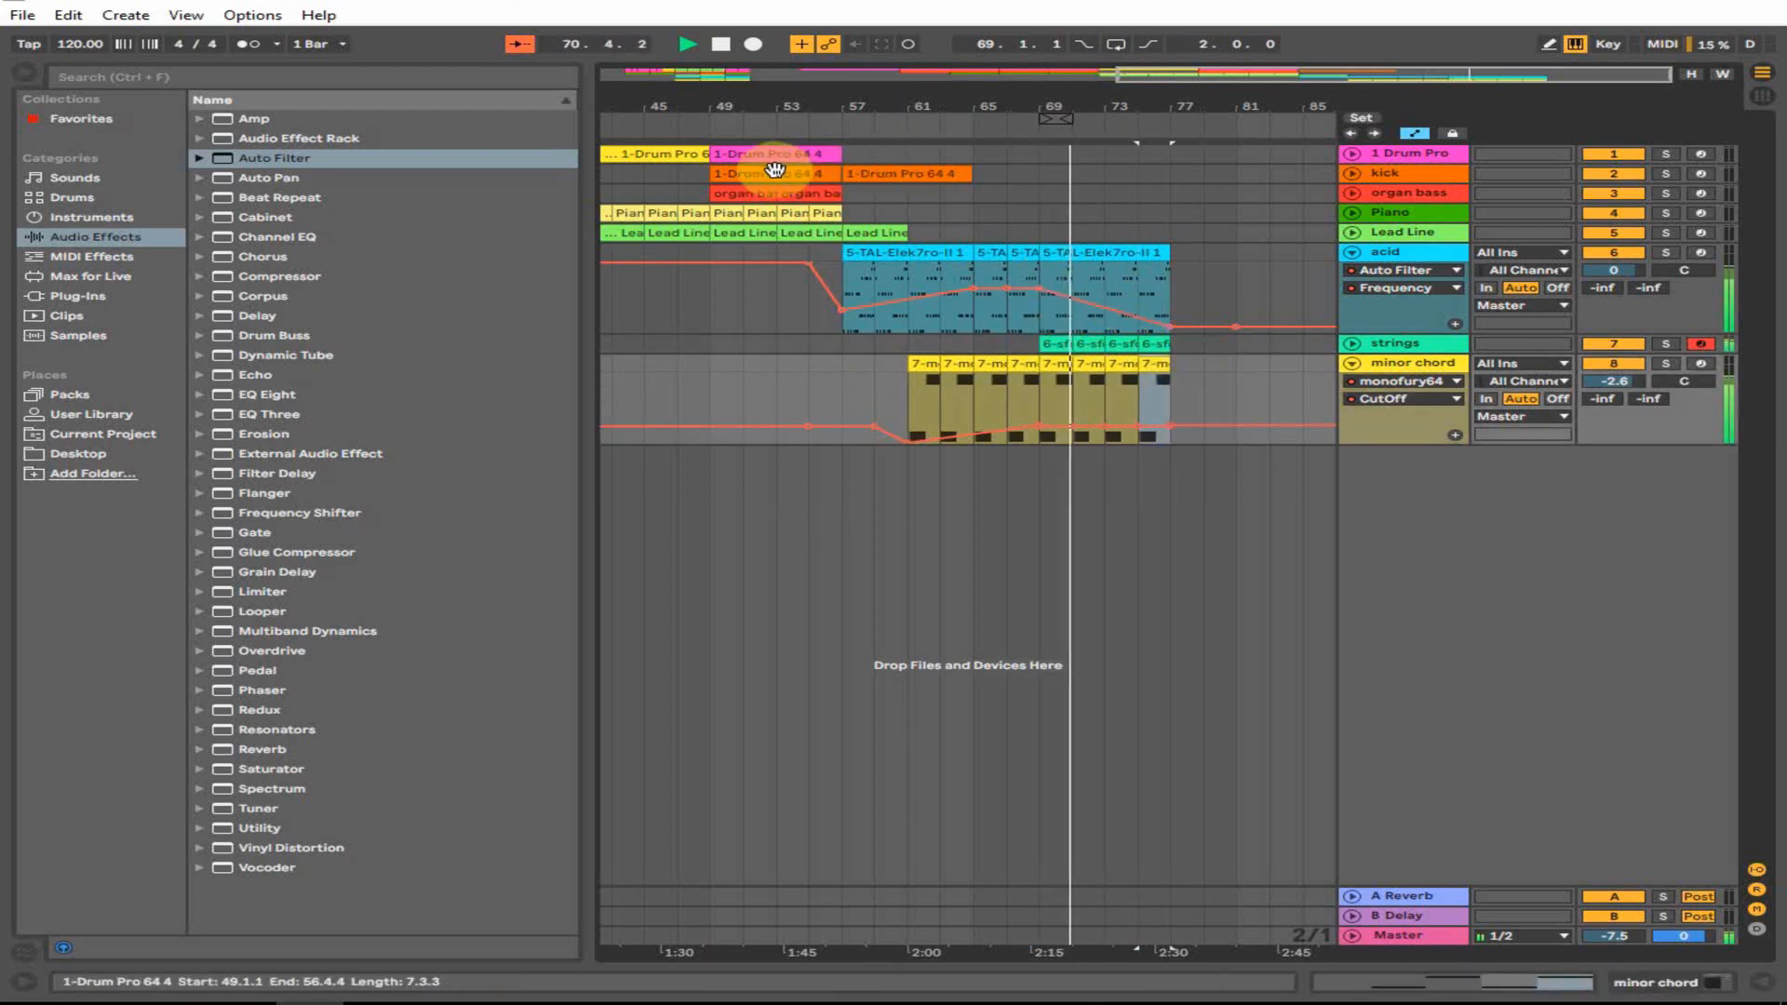
{"action": "left_click_drag", "start_coordinate": [878, 173], "coordinate": [1227, 174]}
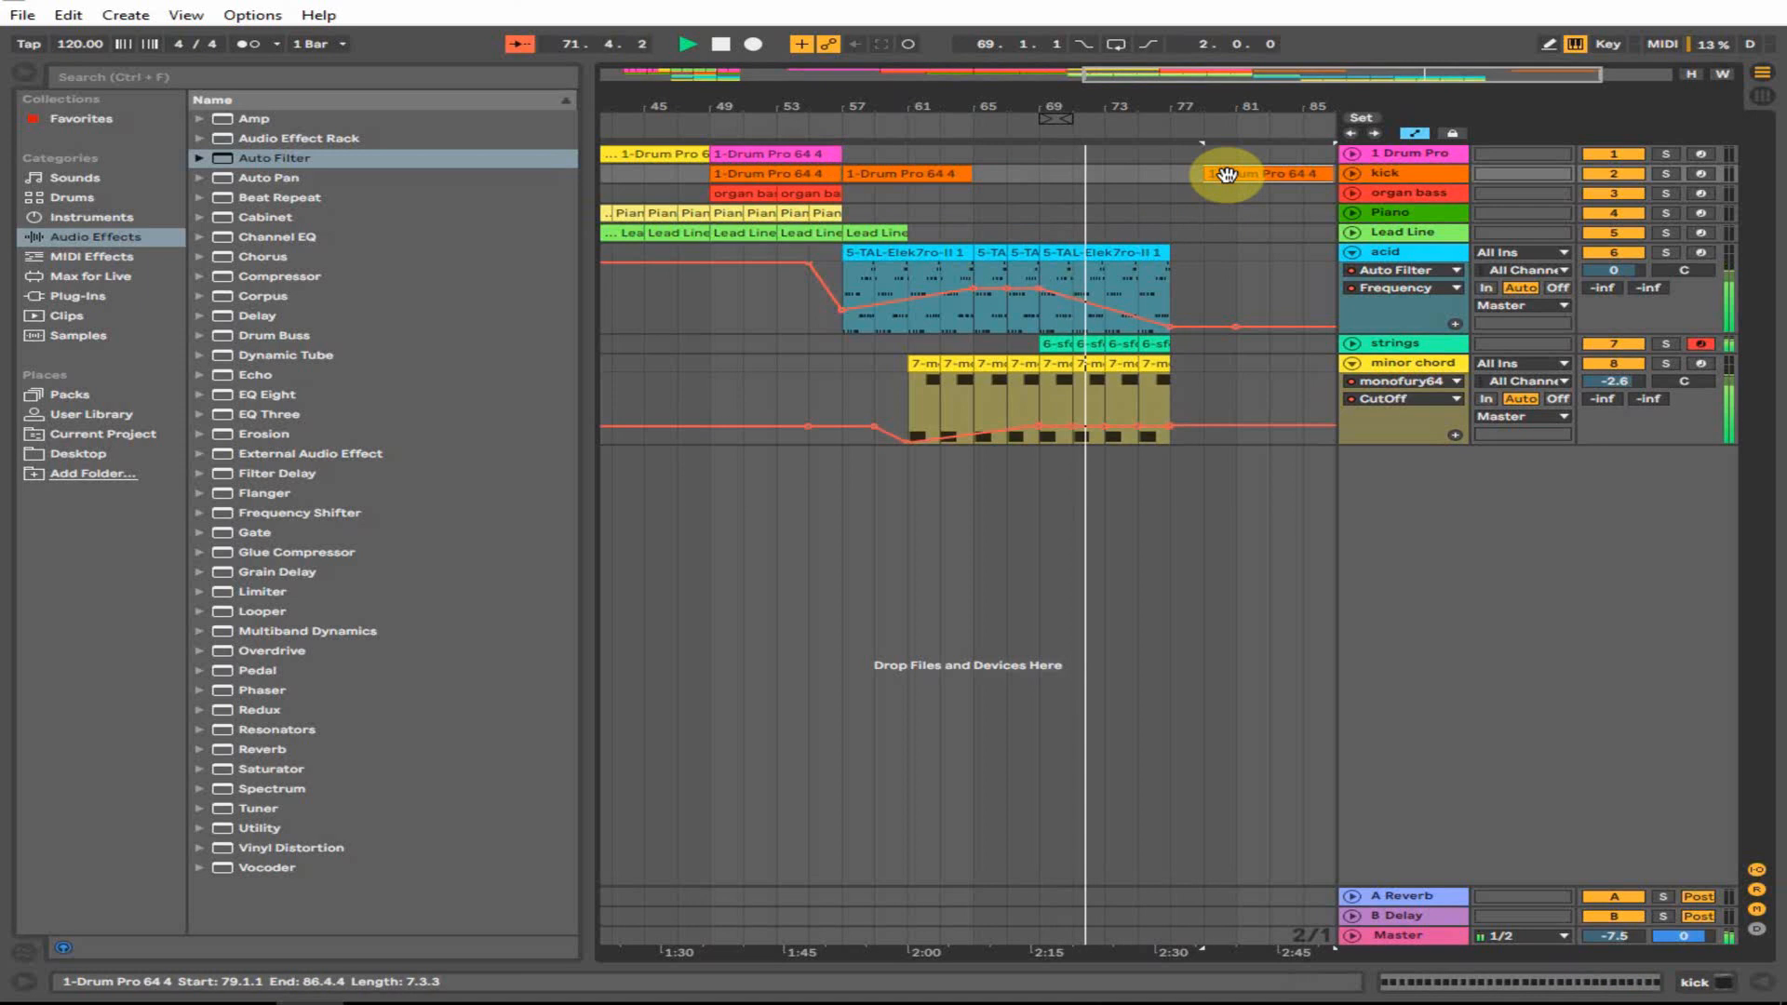
{"action": "left_click_drag", "start_coordinate": [1161, 106], "coordinate": [1221, 111]}
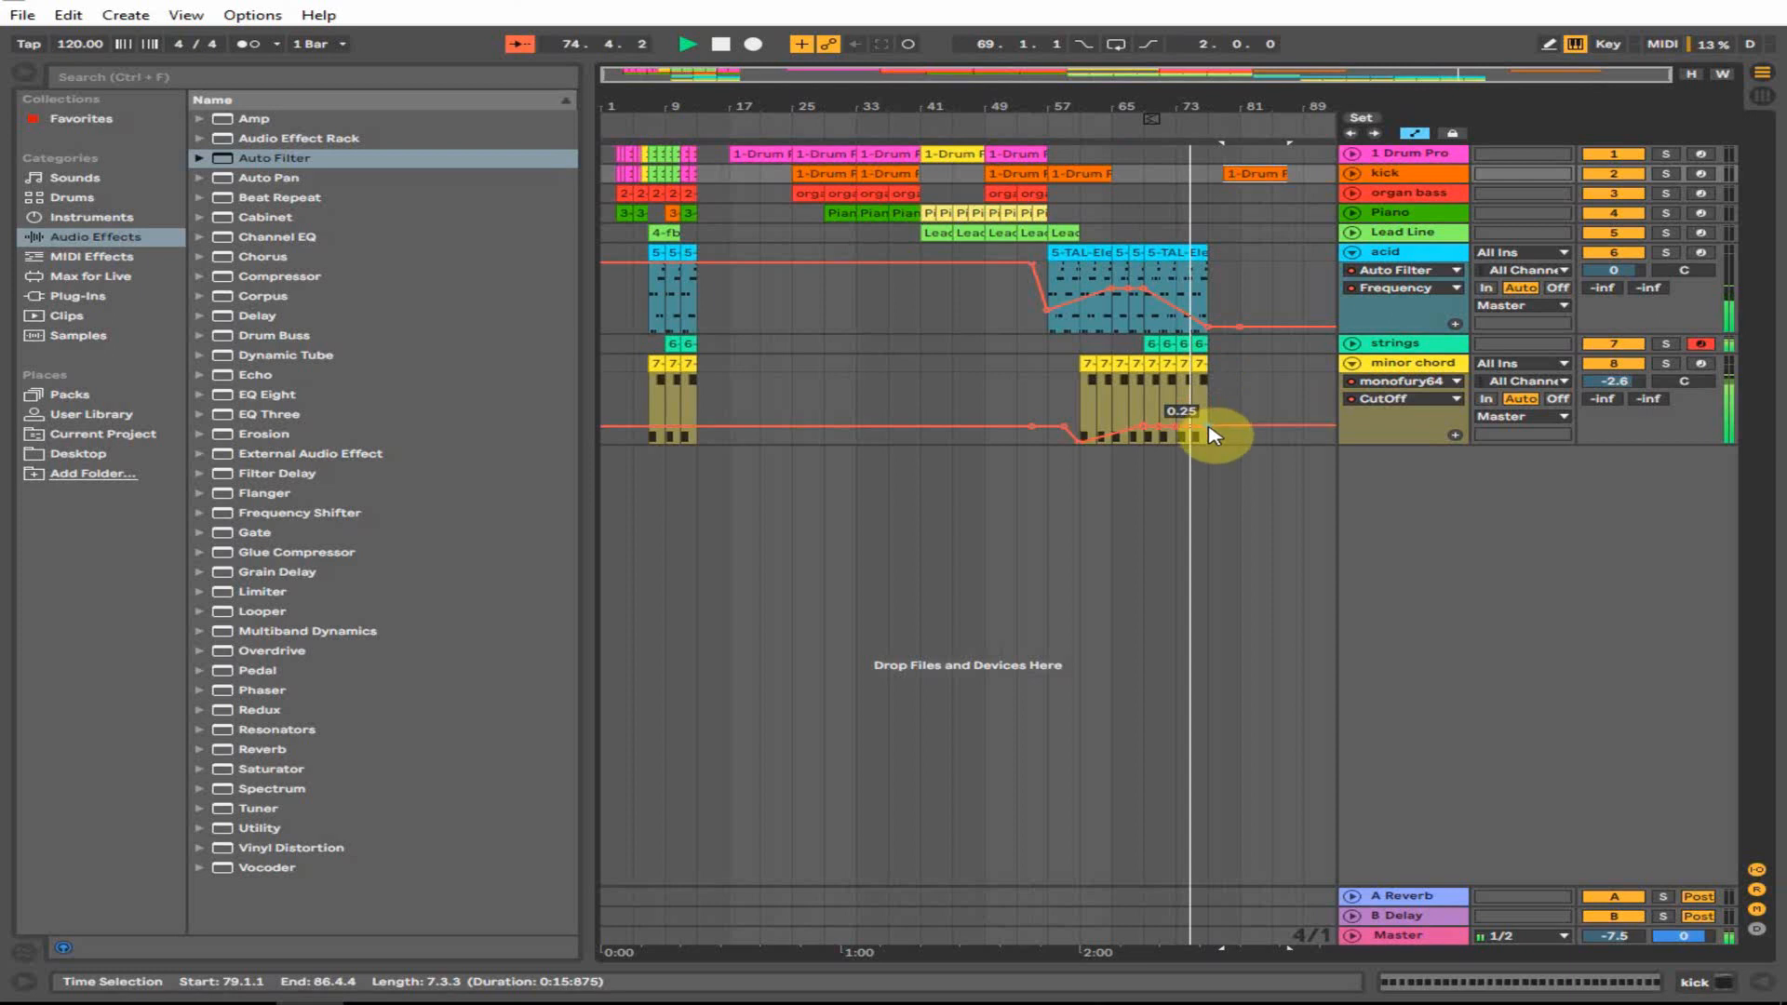
- Drop the minor chord CutOff to 0.00 at the end and move the kick clip to bar 77
{"action": "left_click_drag", "start_coordinate": [1200, 433], "coordinate": [1213, 451]}
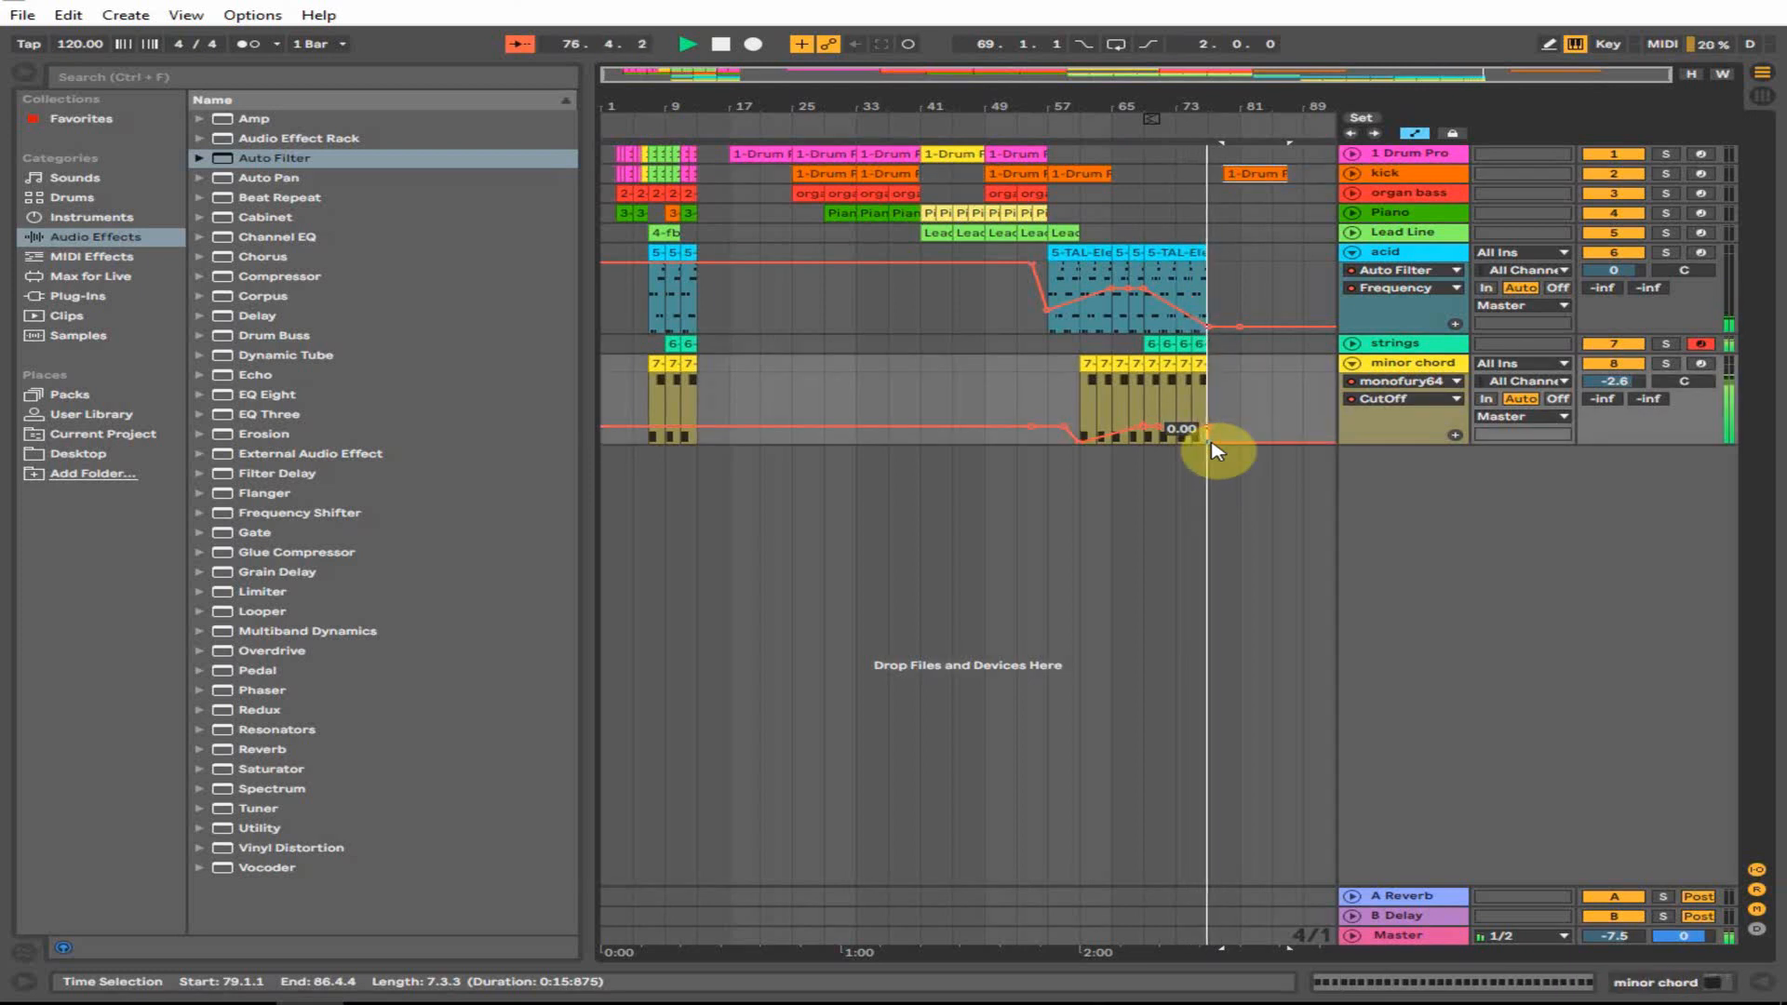
{"action": "key", "text": "space"}
{"action": "left_click_drag", "start_coordinate": [1248, 174], "coordinate": [1233, 174]}
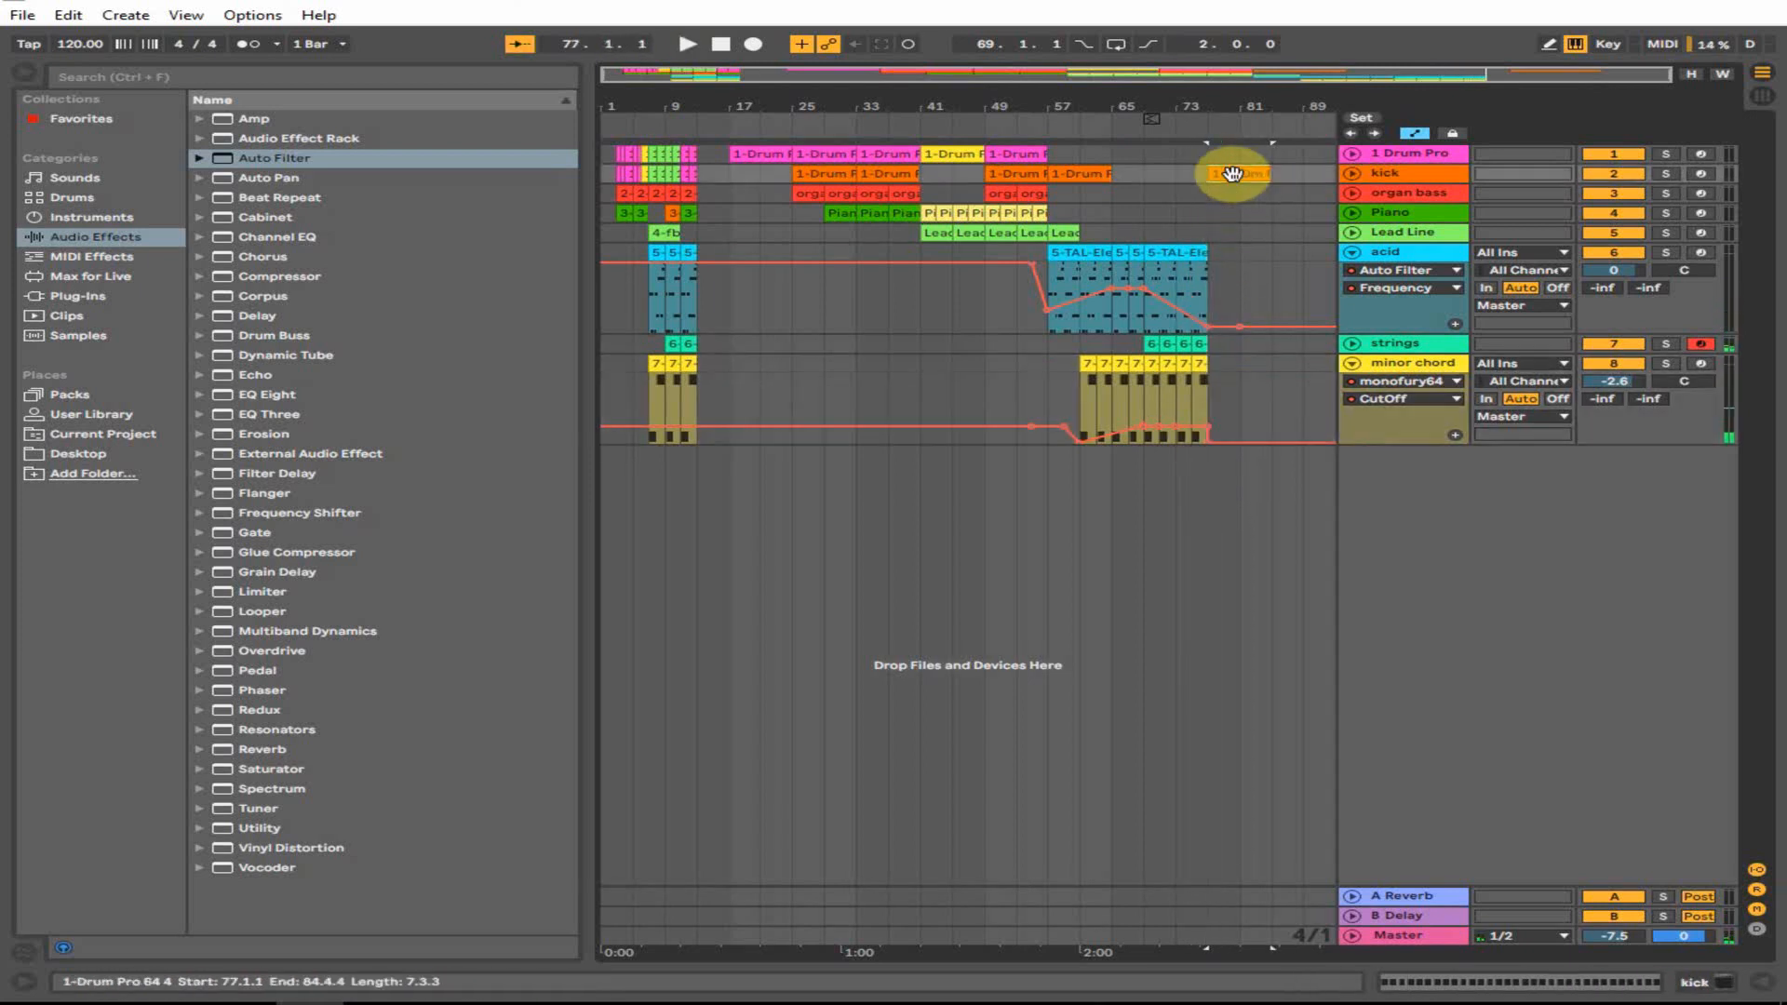
{"action": "left_click_drag", "start_coordinate": [1215, 100], "coordinate": [968, 263]}
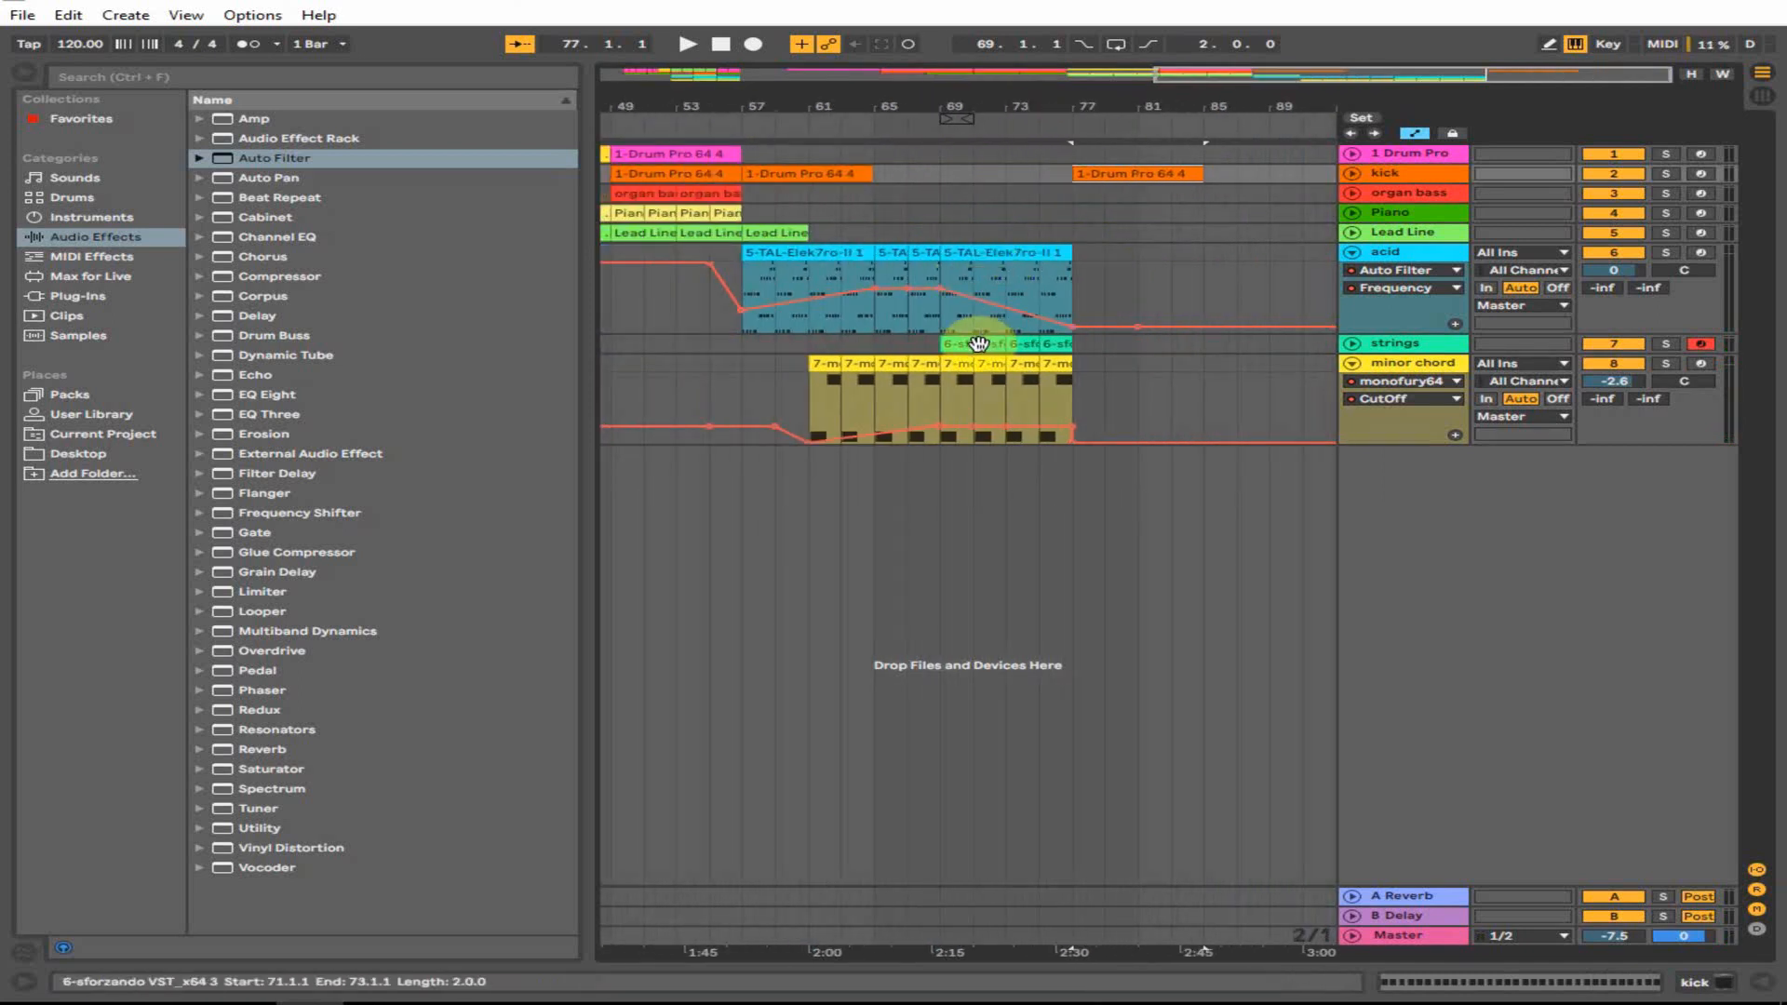
- Add strings copies reaching bar 85 and arm the Drum Pro track
{"action": "left_click_drag", "start_coordinate": [965, 343], "coordinate": [1195, 346]}
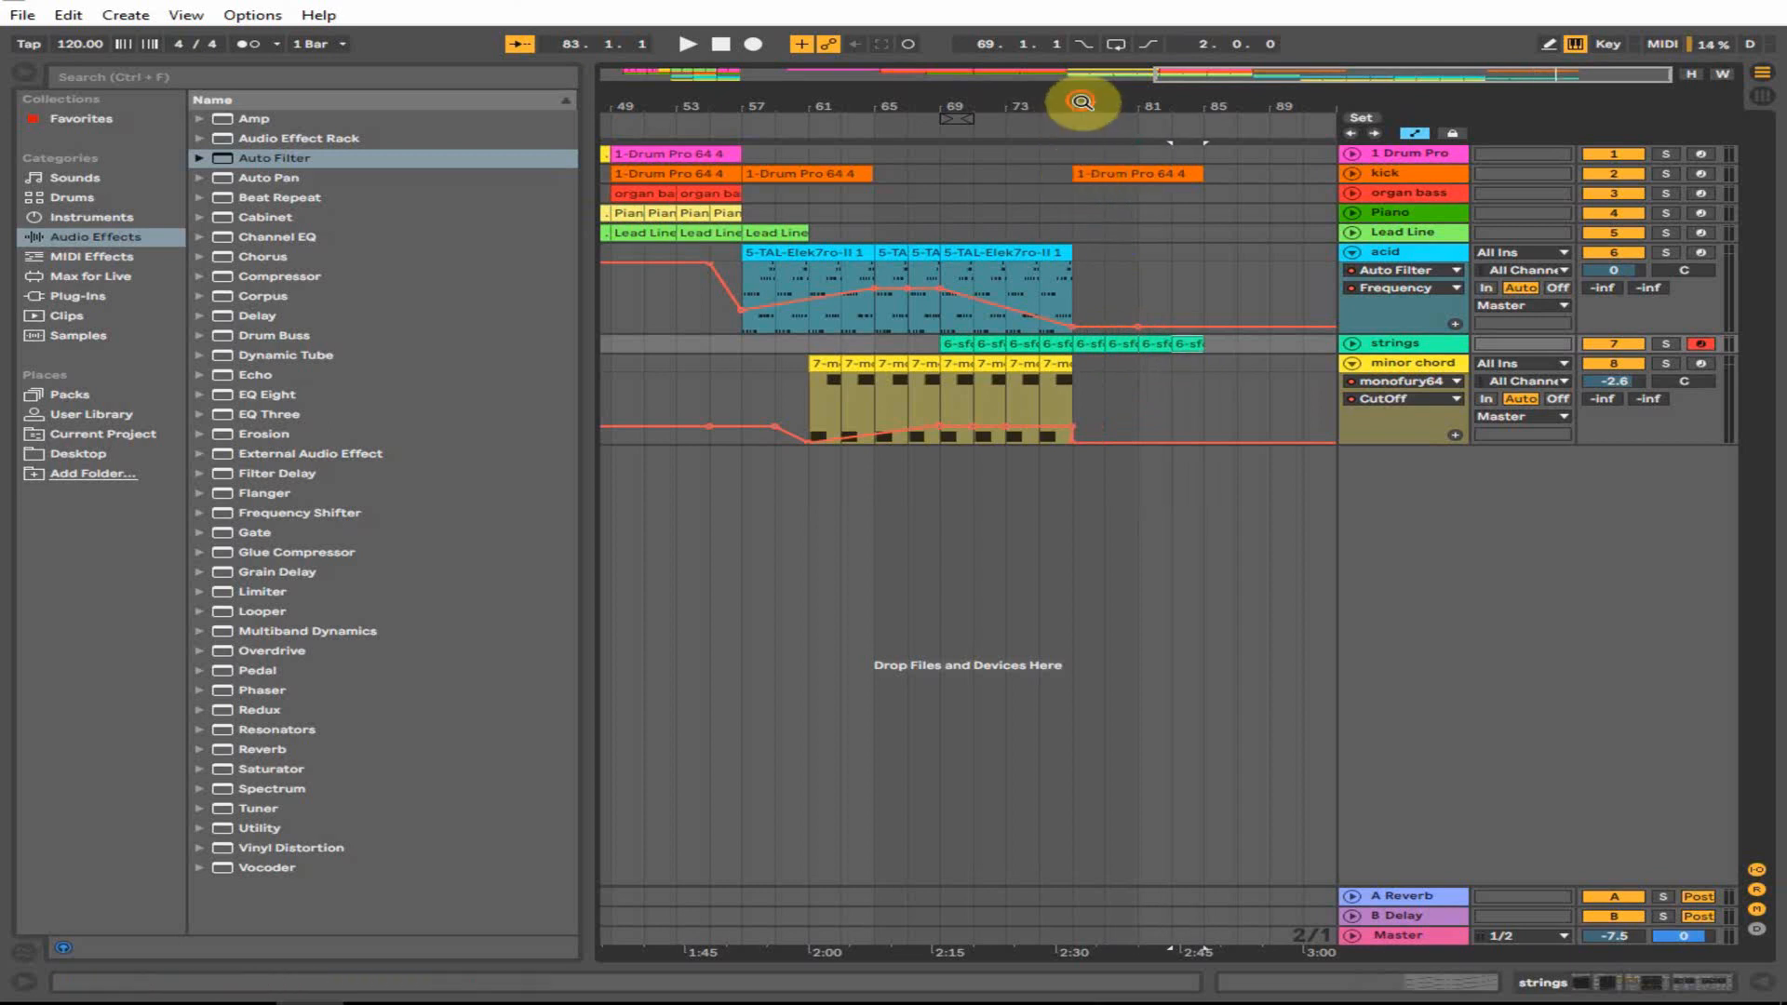
{"action": "left_click_drag", "start_coordinate": [1083, 104], "coordinate": [1252, 124]}
{"action": "left_click", "coordinate": [1700, 156]}
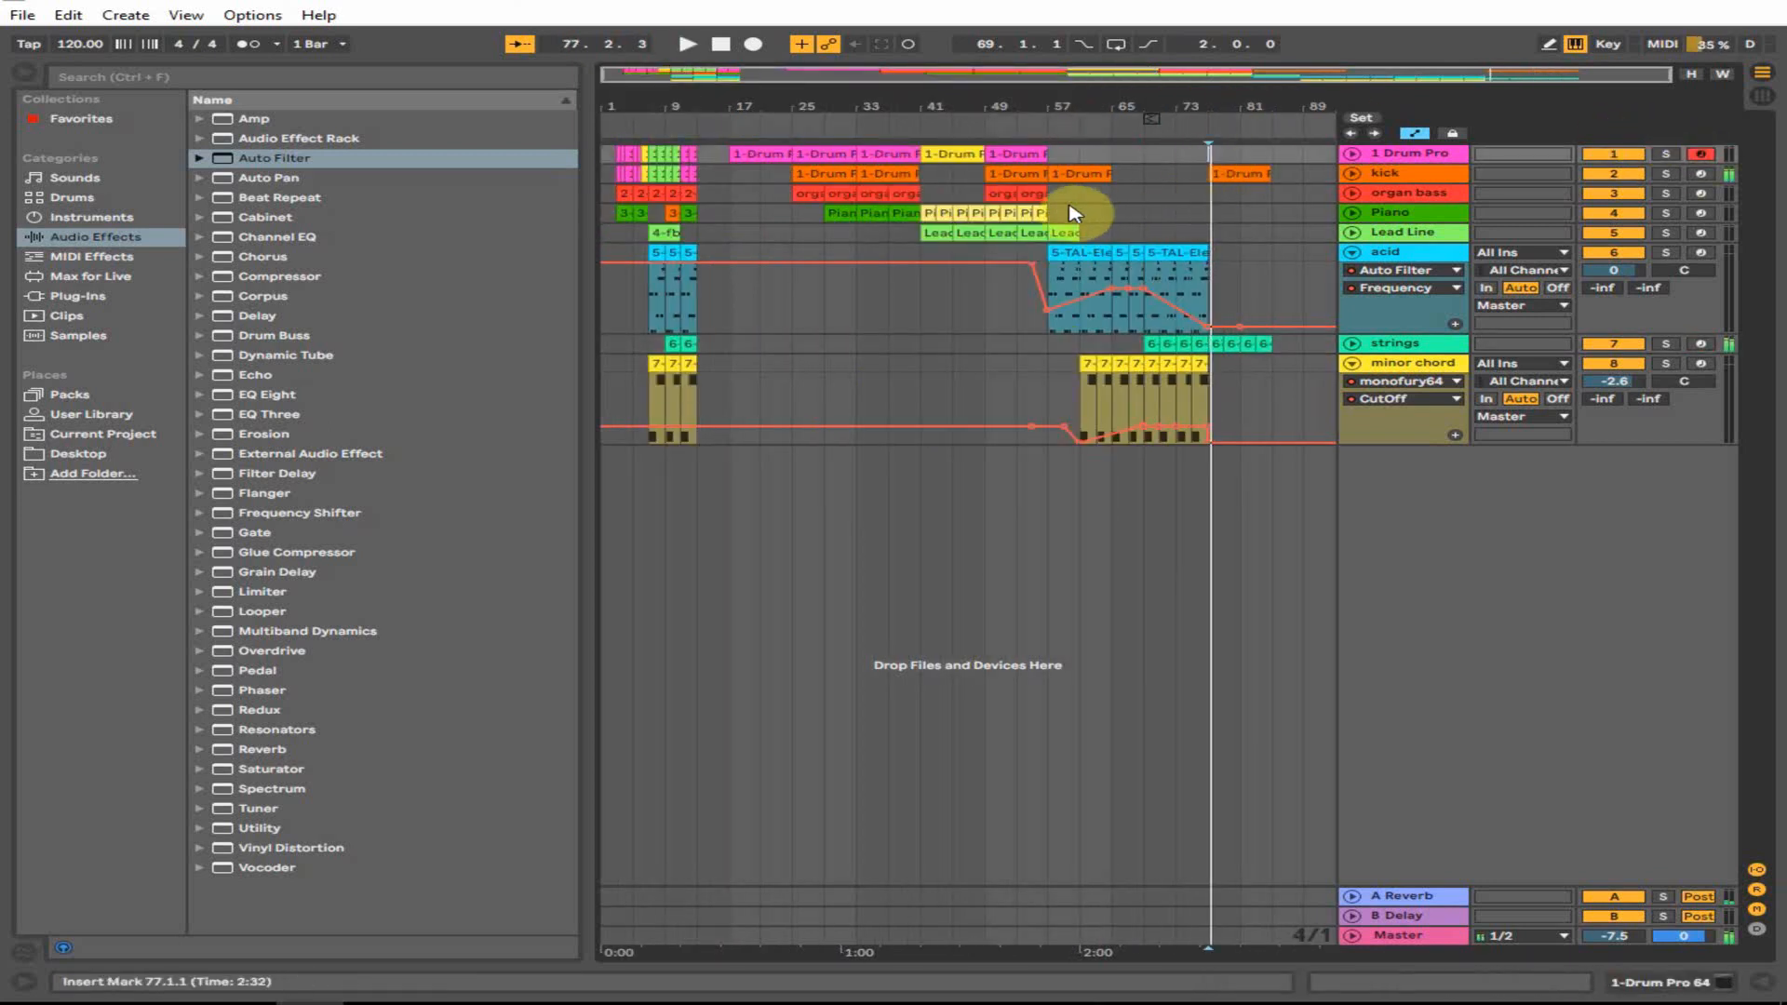
- Copy the organ bass clip to bar 77, play from bar 73 and fold the acid track
{"action": "key", "text": "space"}
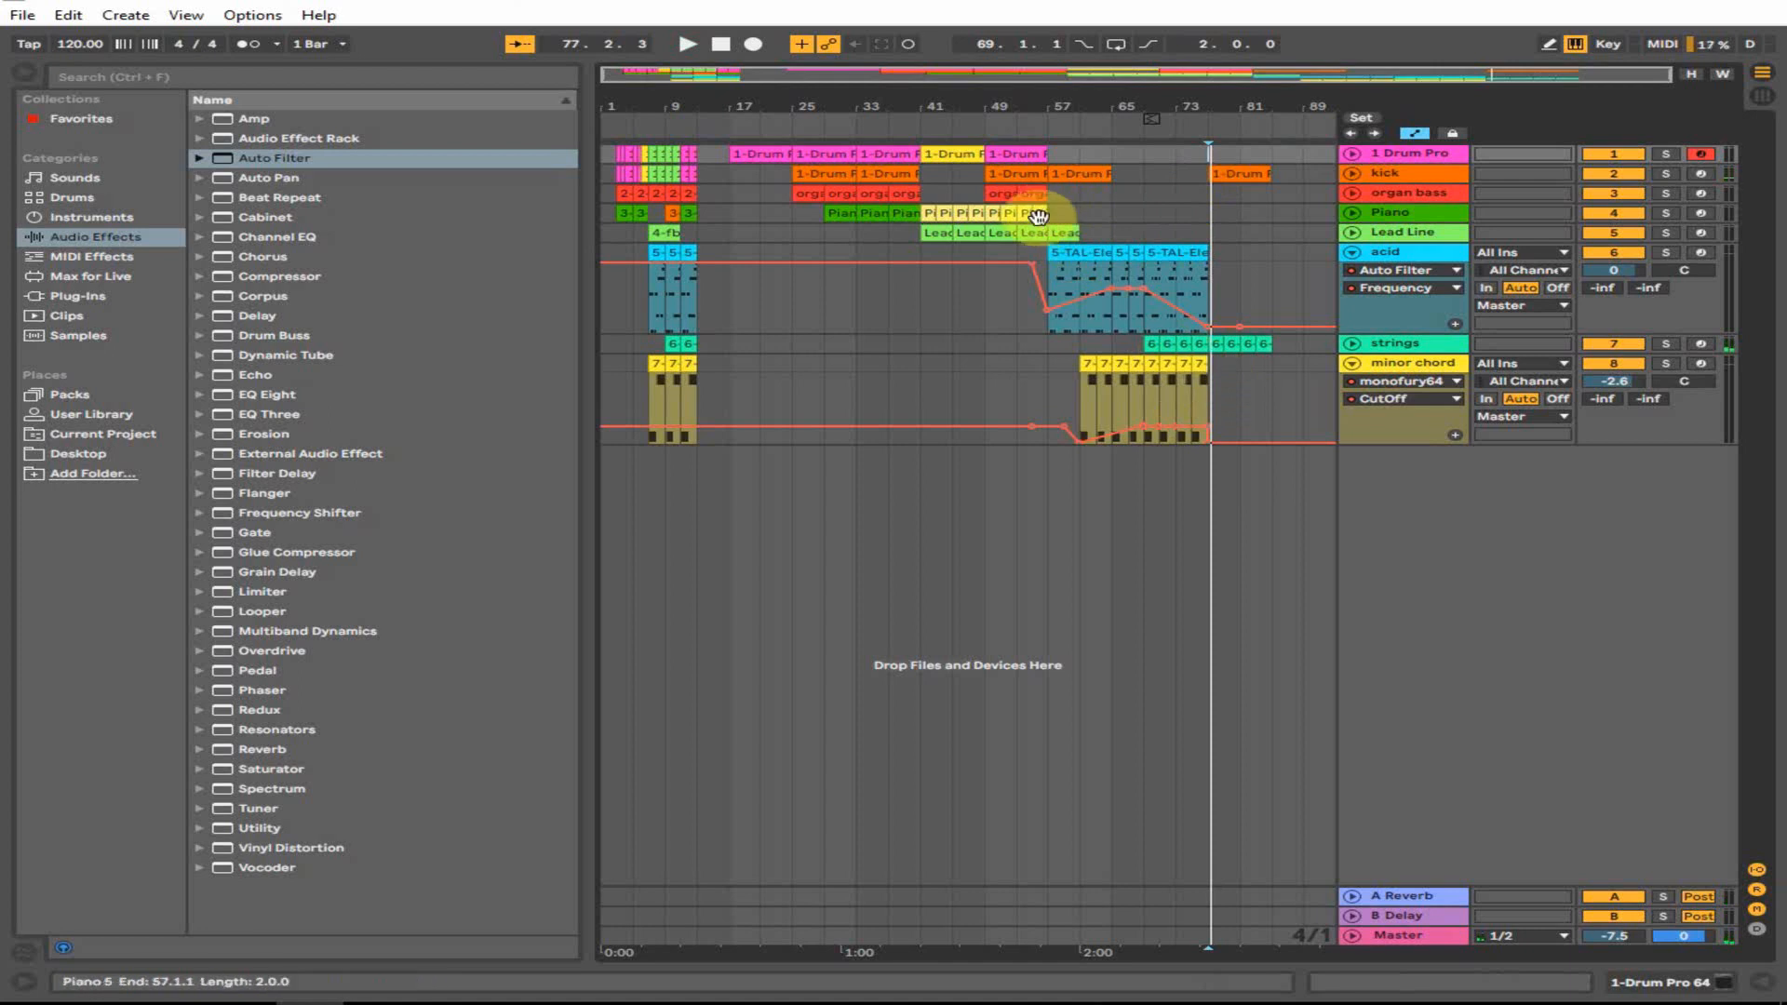
{"action": "left_click_drag", "start_coordinate": [1028, 191], "coordinate": [1252, 189]}
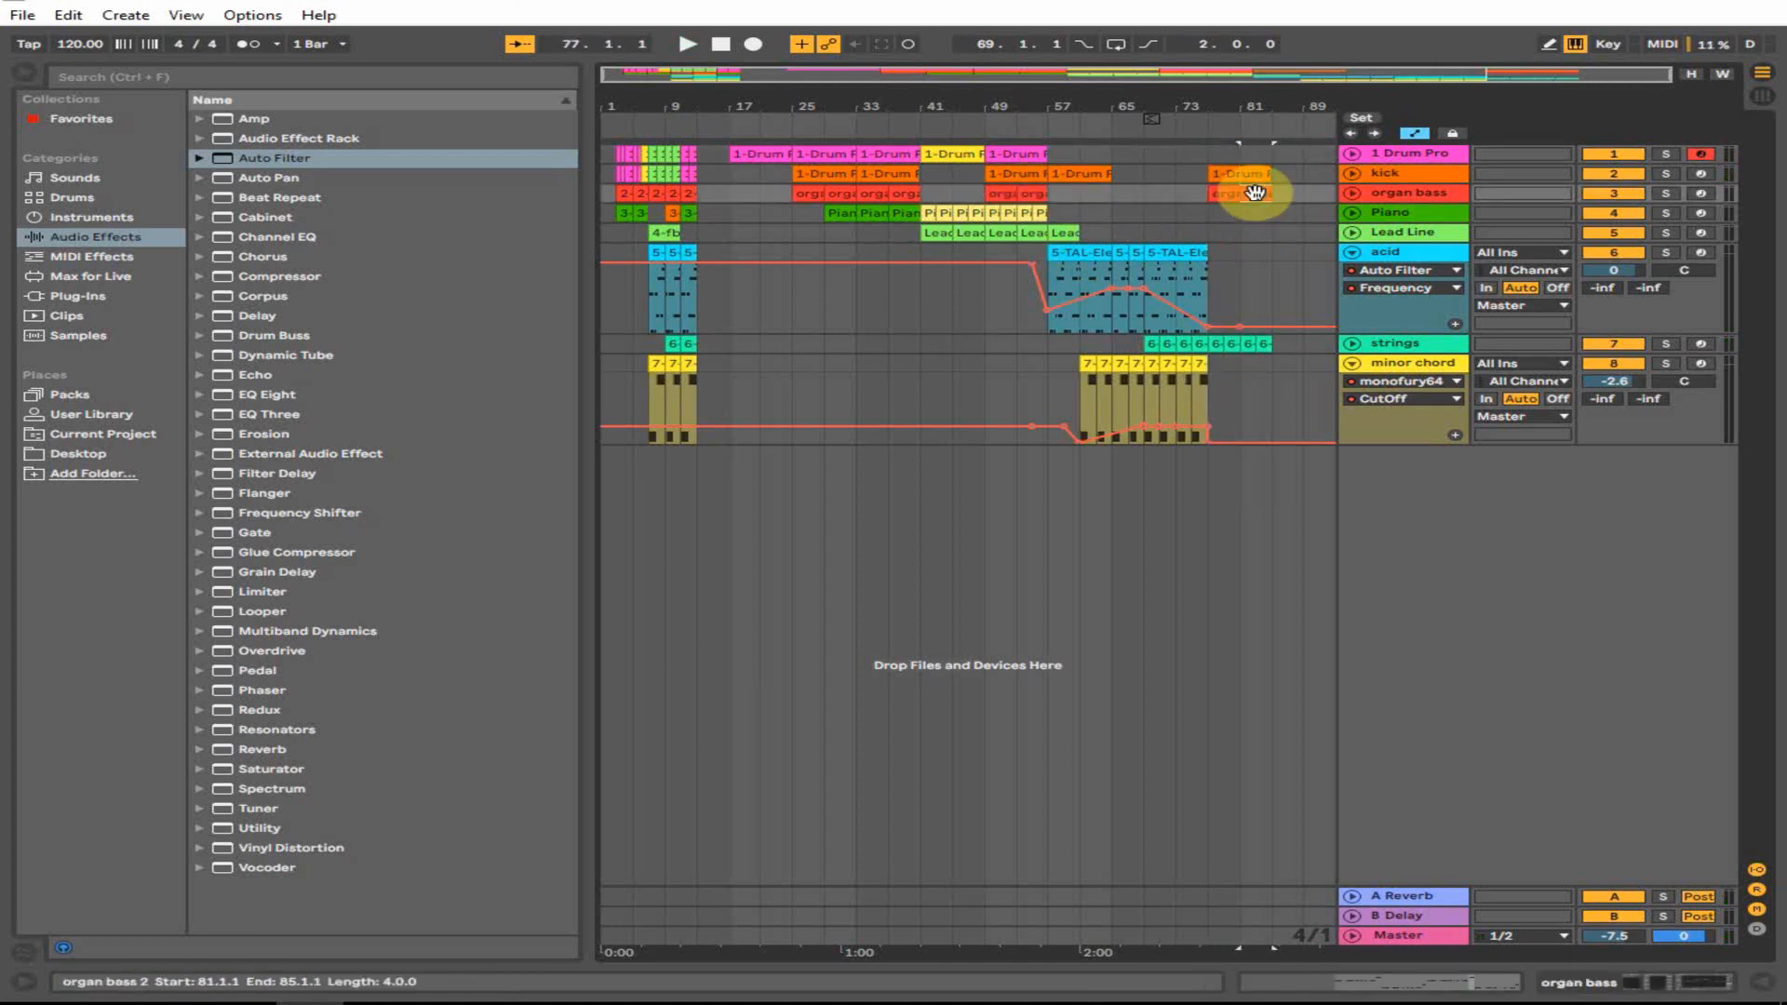
{"action": "left_click", "coordinate": [1178, 203]}
{"action": "key", "text": "space"}
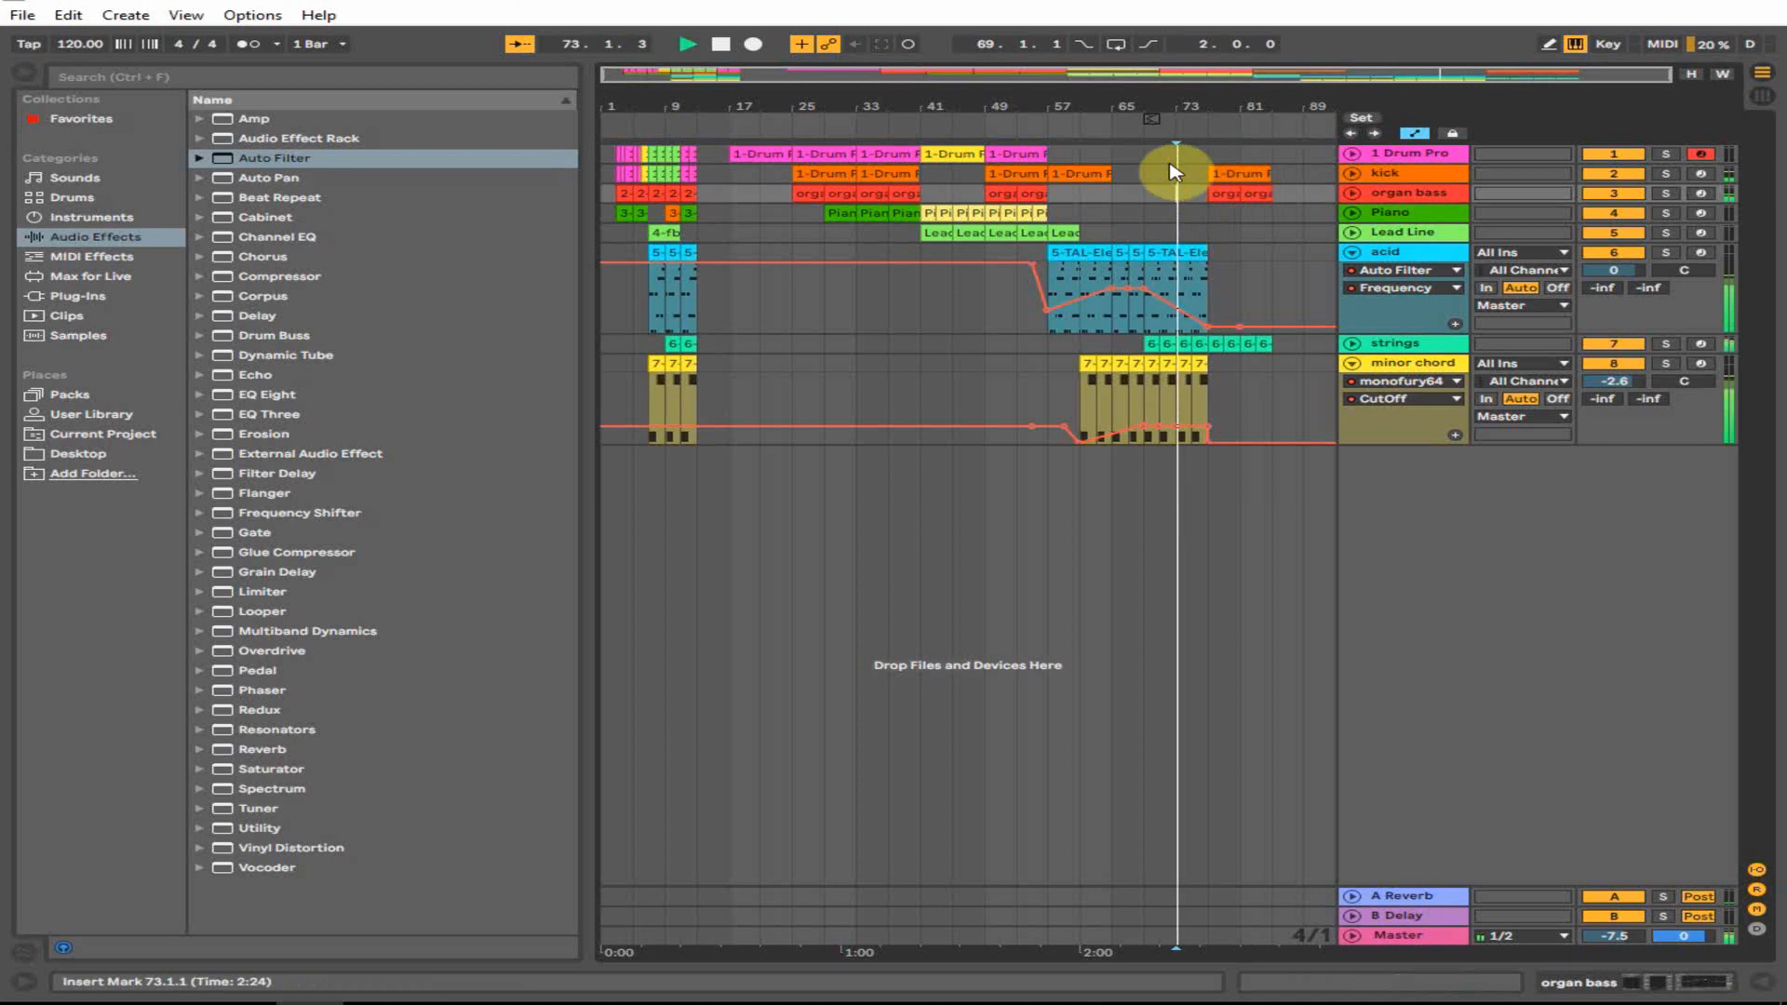
{"action": "left_click", "coordinate": [1351, 251]}
{"action": "left_click", "coordinate": [1419, 156]}
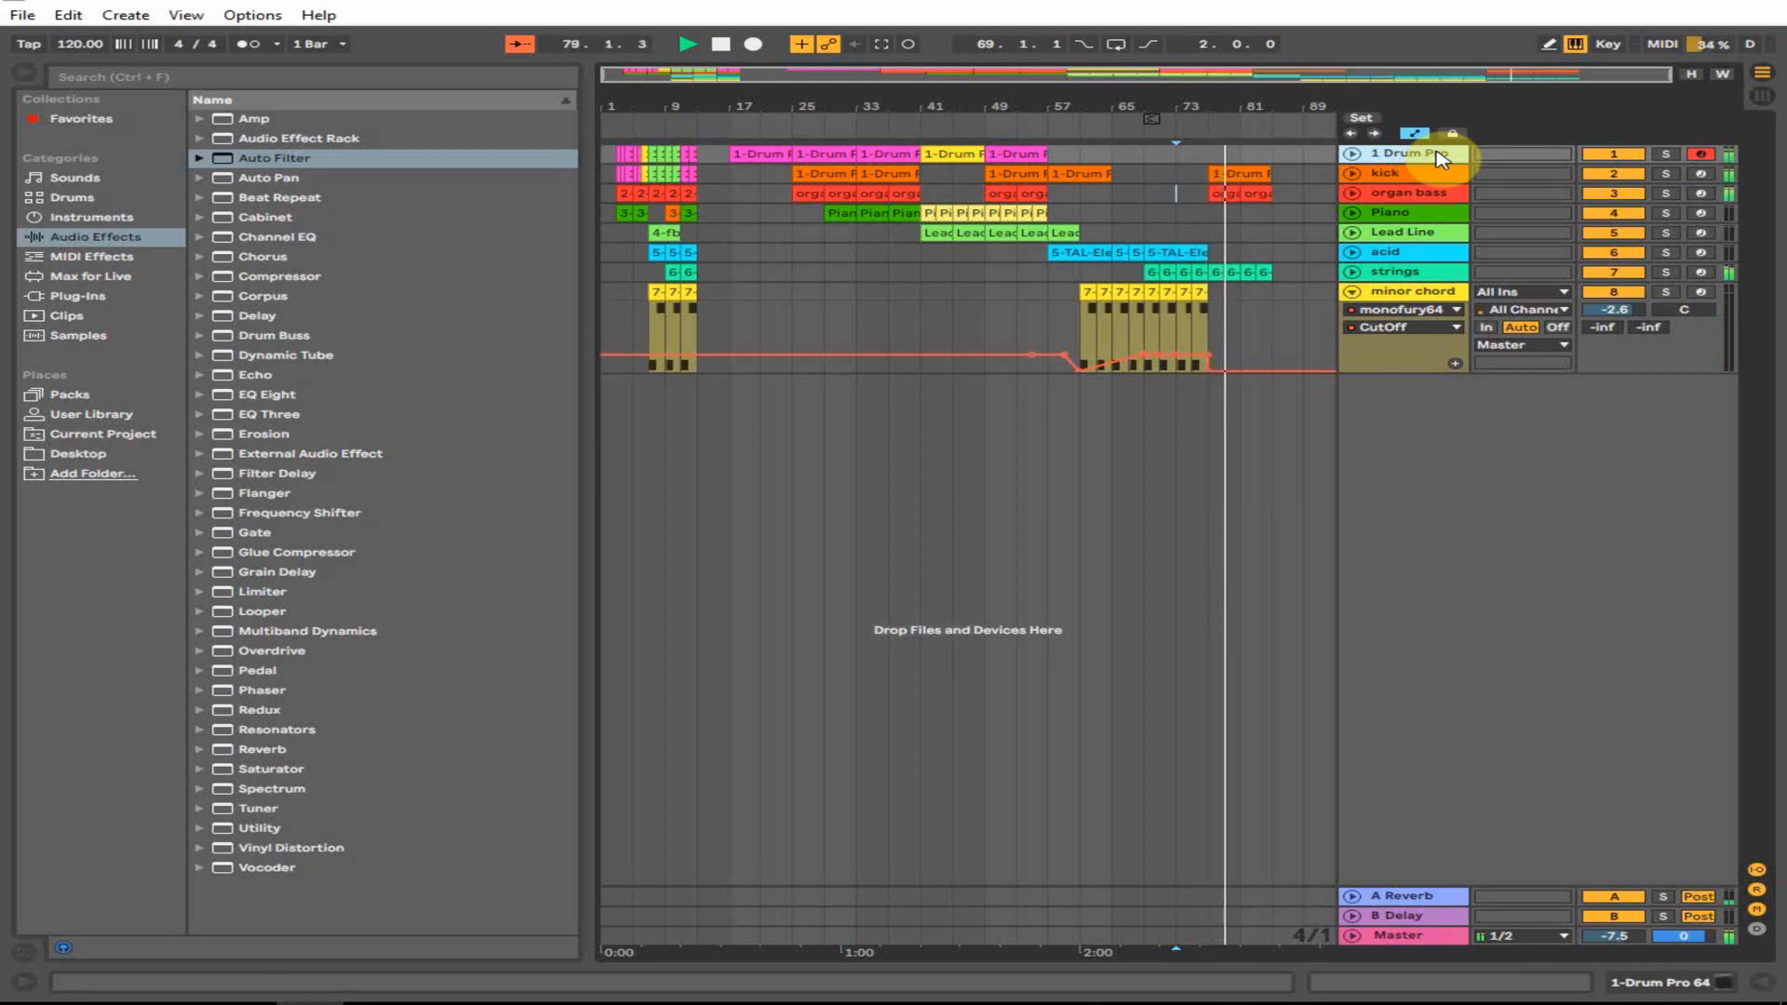
- Duplicate the minor chord clips out to bar 85 and consolidate them into one clip
{"action": "left_click_drag", "start_coordinate": [1206, 104], "coordinate": [1141, 369]}
{"action": "key", "text": "ctrl+d"}
{"action": "key", "text": "ctrl+d"}
{"action": "key", "text": "ctrl+d"}
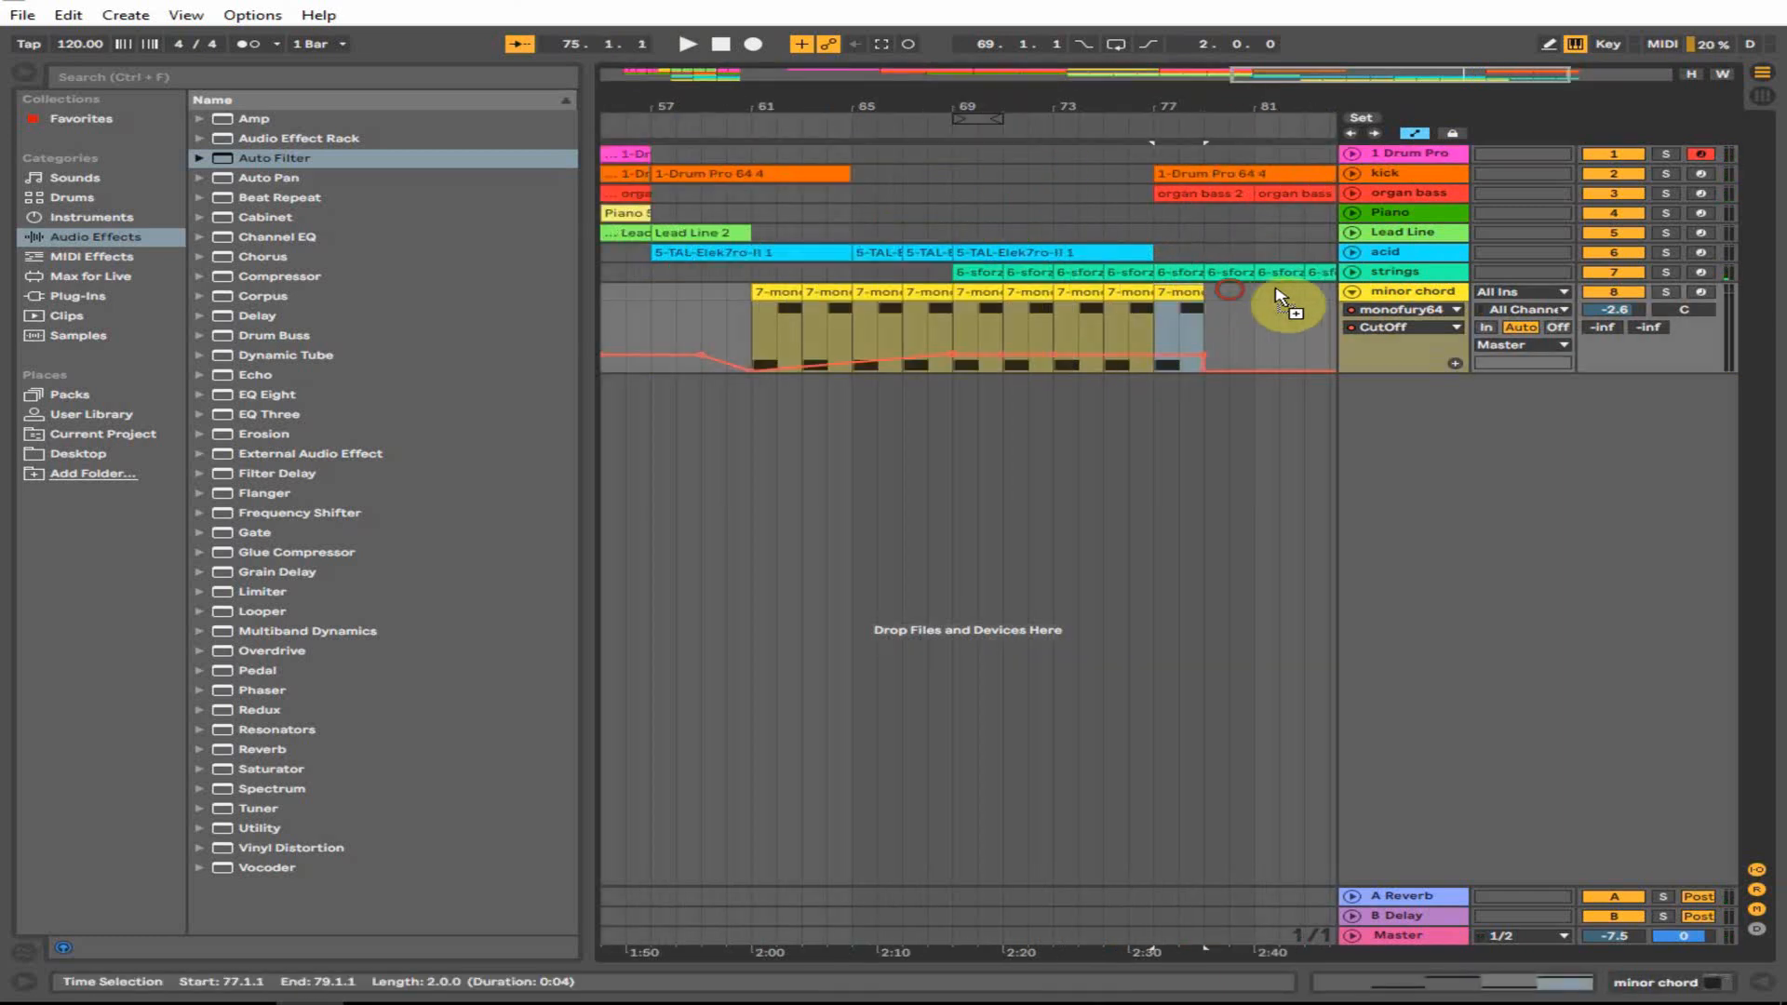
{"action": "left_click_drag", "start_coordinate": [1281, 104], "coordinate": [1096, 101]}
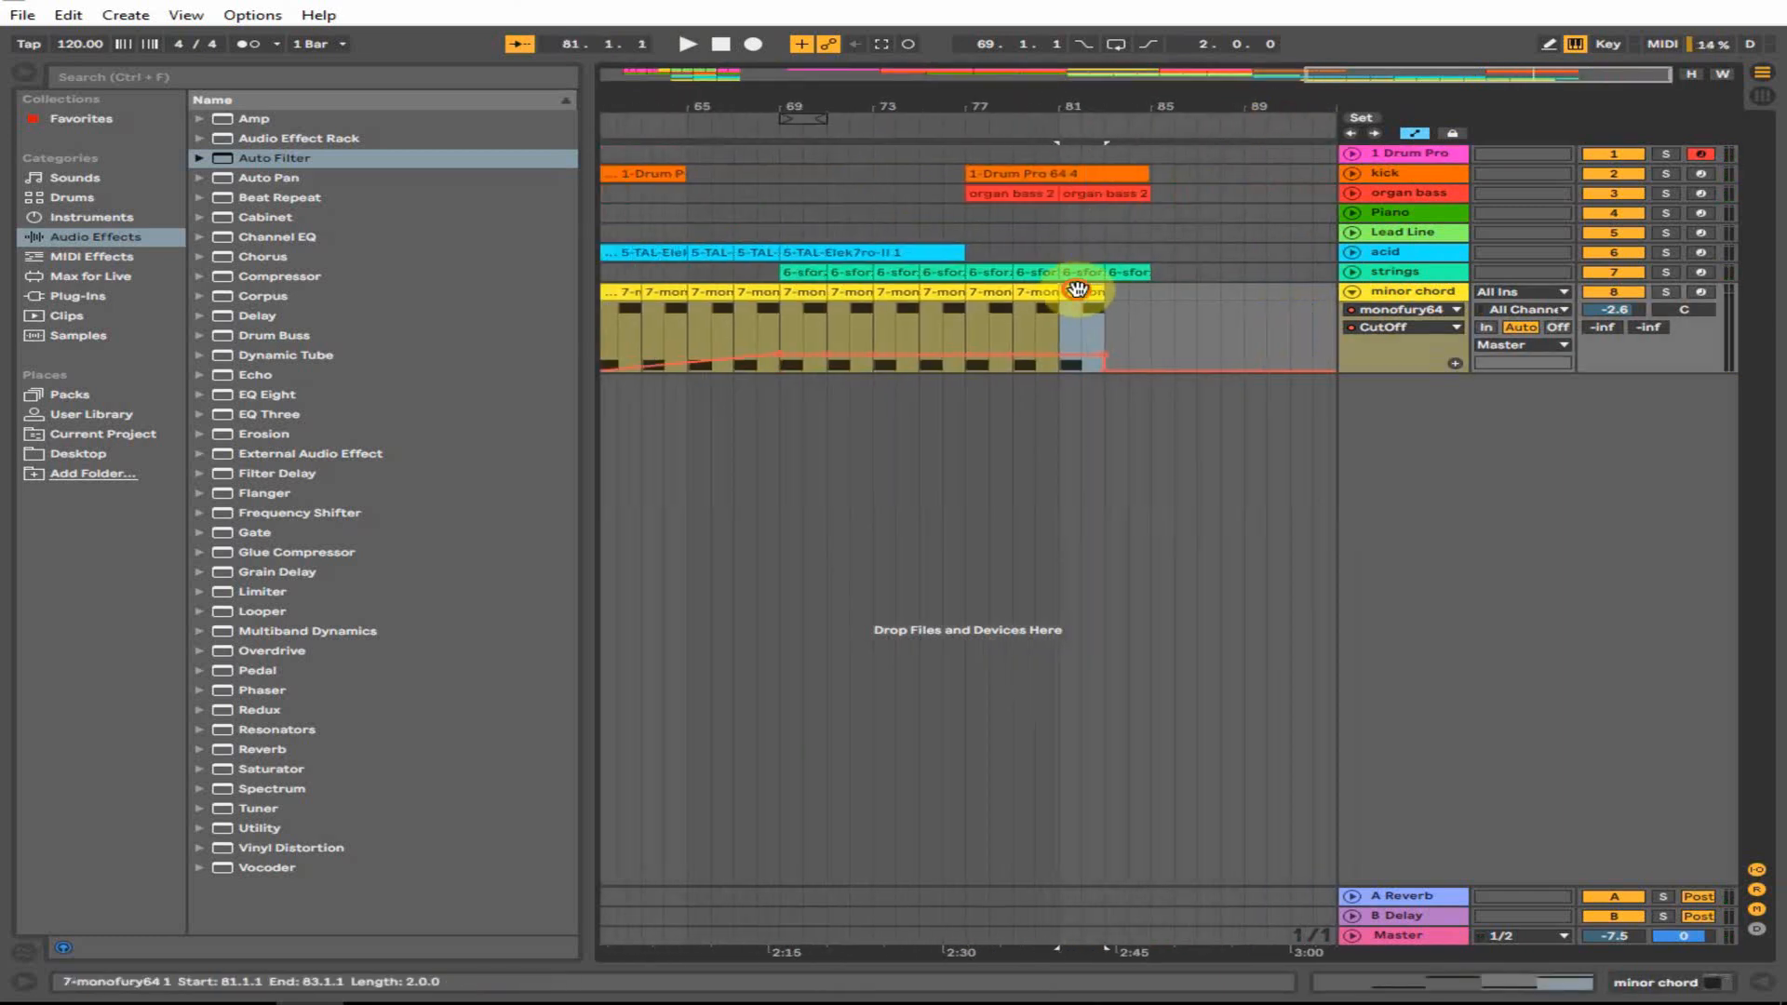
{"action": "key", "text": "ctrl+d"}
{"action": "left_click", "coordinate": [968, 304], "text": "shift"}
{"action": "right_click", "coordinate": [984, 296]}
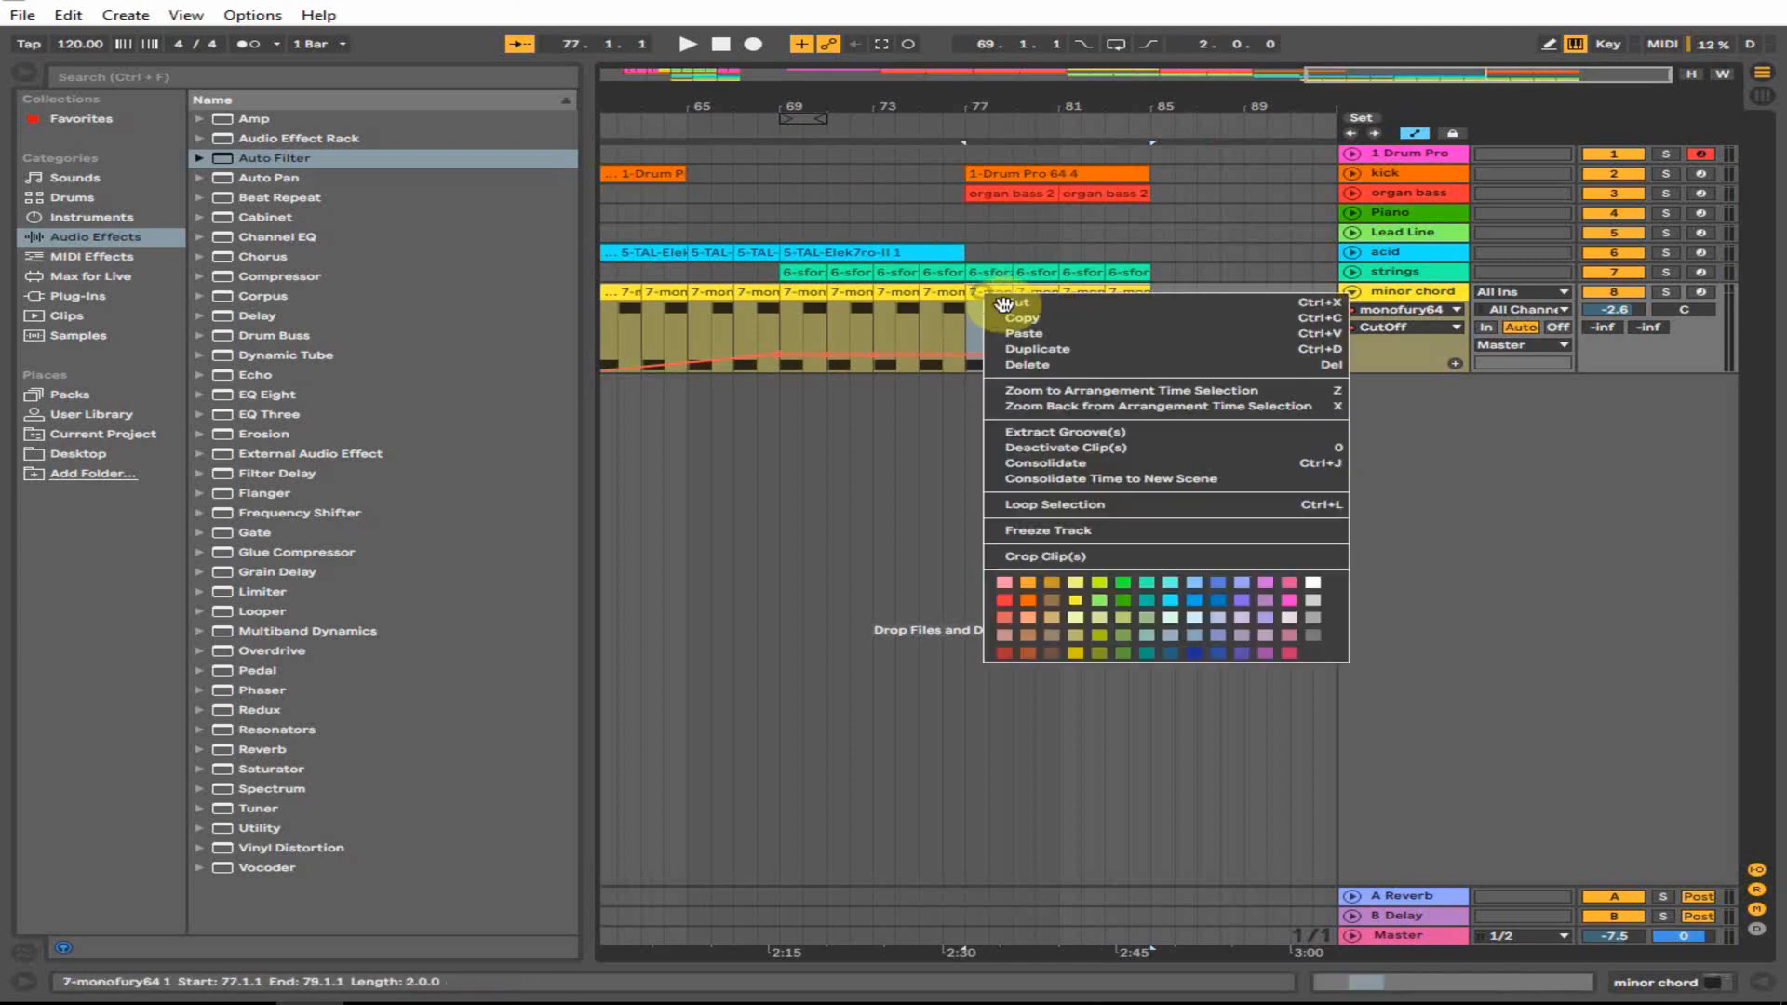
{"action": "left_click", "coordinate": [1045, 463]}
- Ramp the CutOff automation down to zero at bar 85, then set the start to bar 73
{"action": "right_click", "coordinate": [1011, 296]}
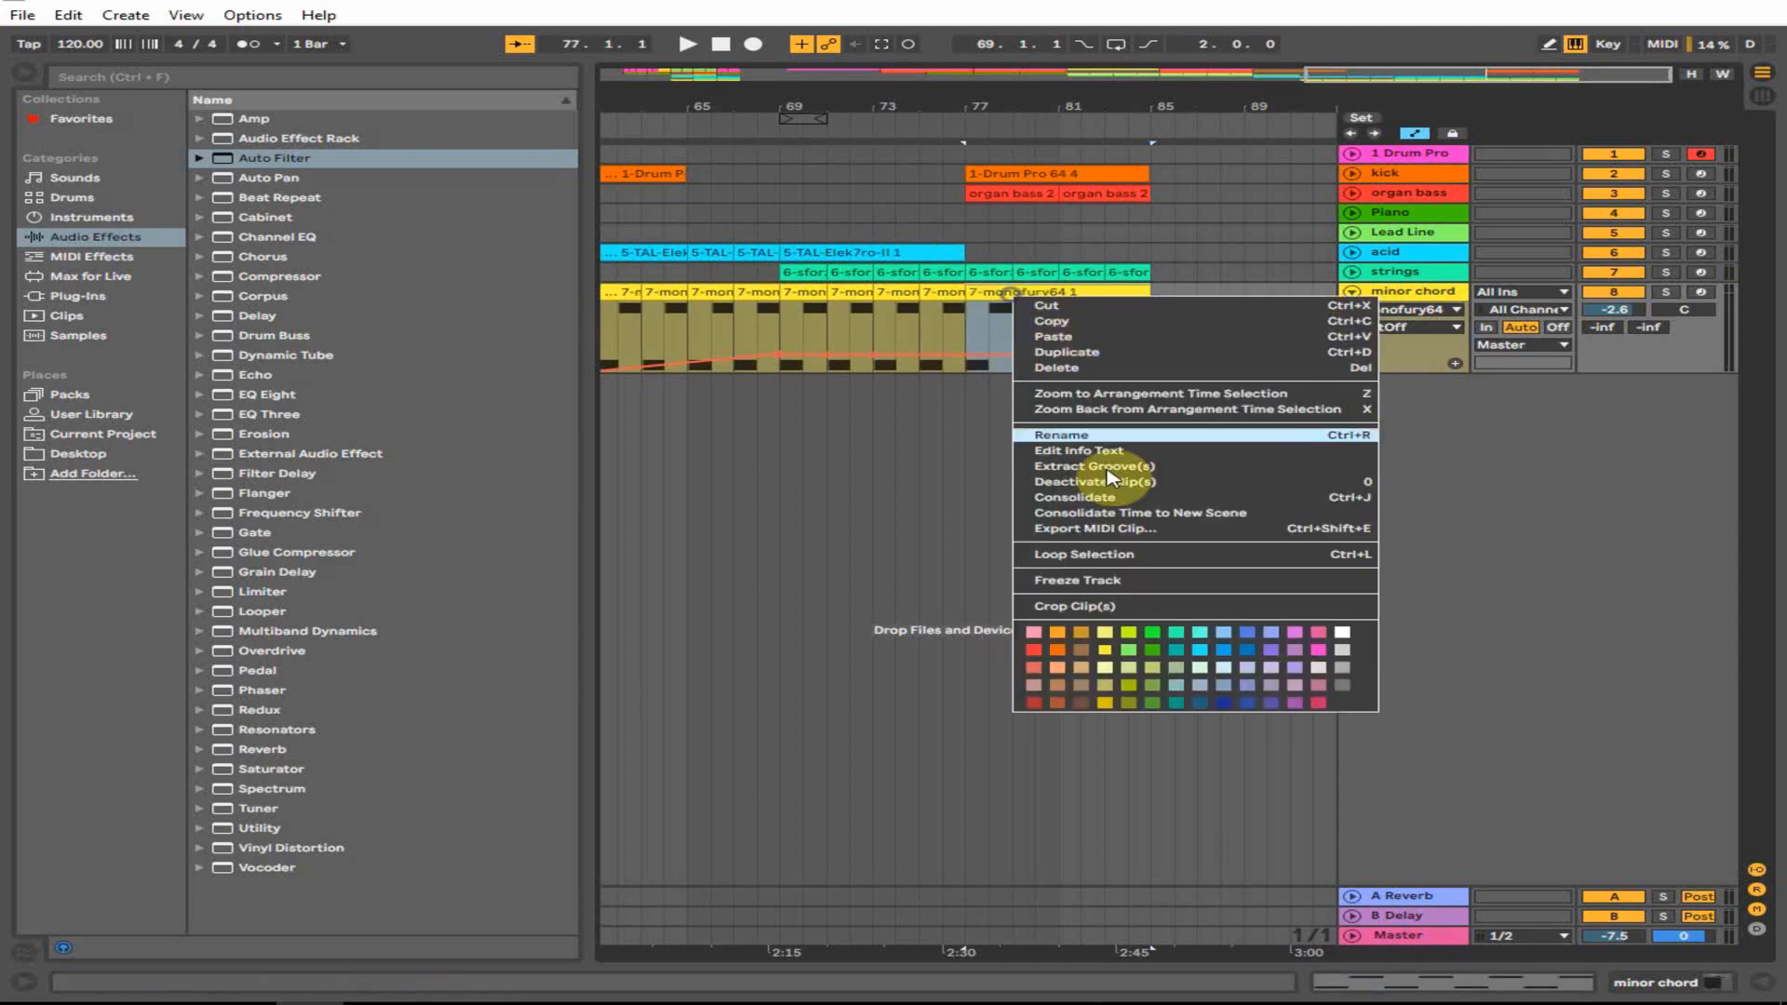
{"action": "left_click", "coordinate": [982, 337]}
{"action": "left_click_drag", "start_coordinate": [996, 355], "coordinate": [1151, 372]}
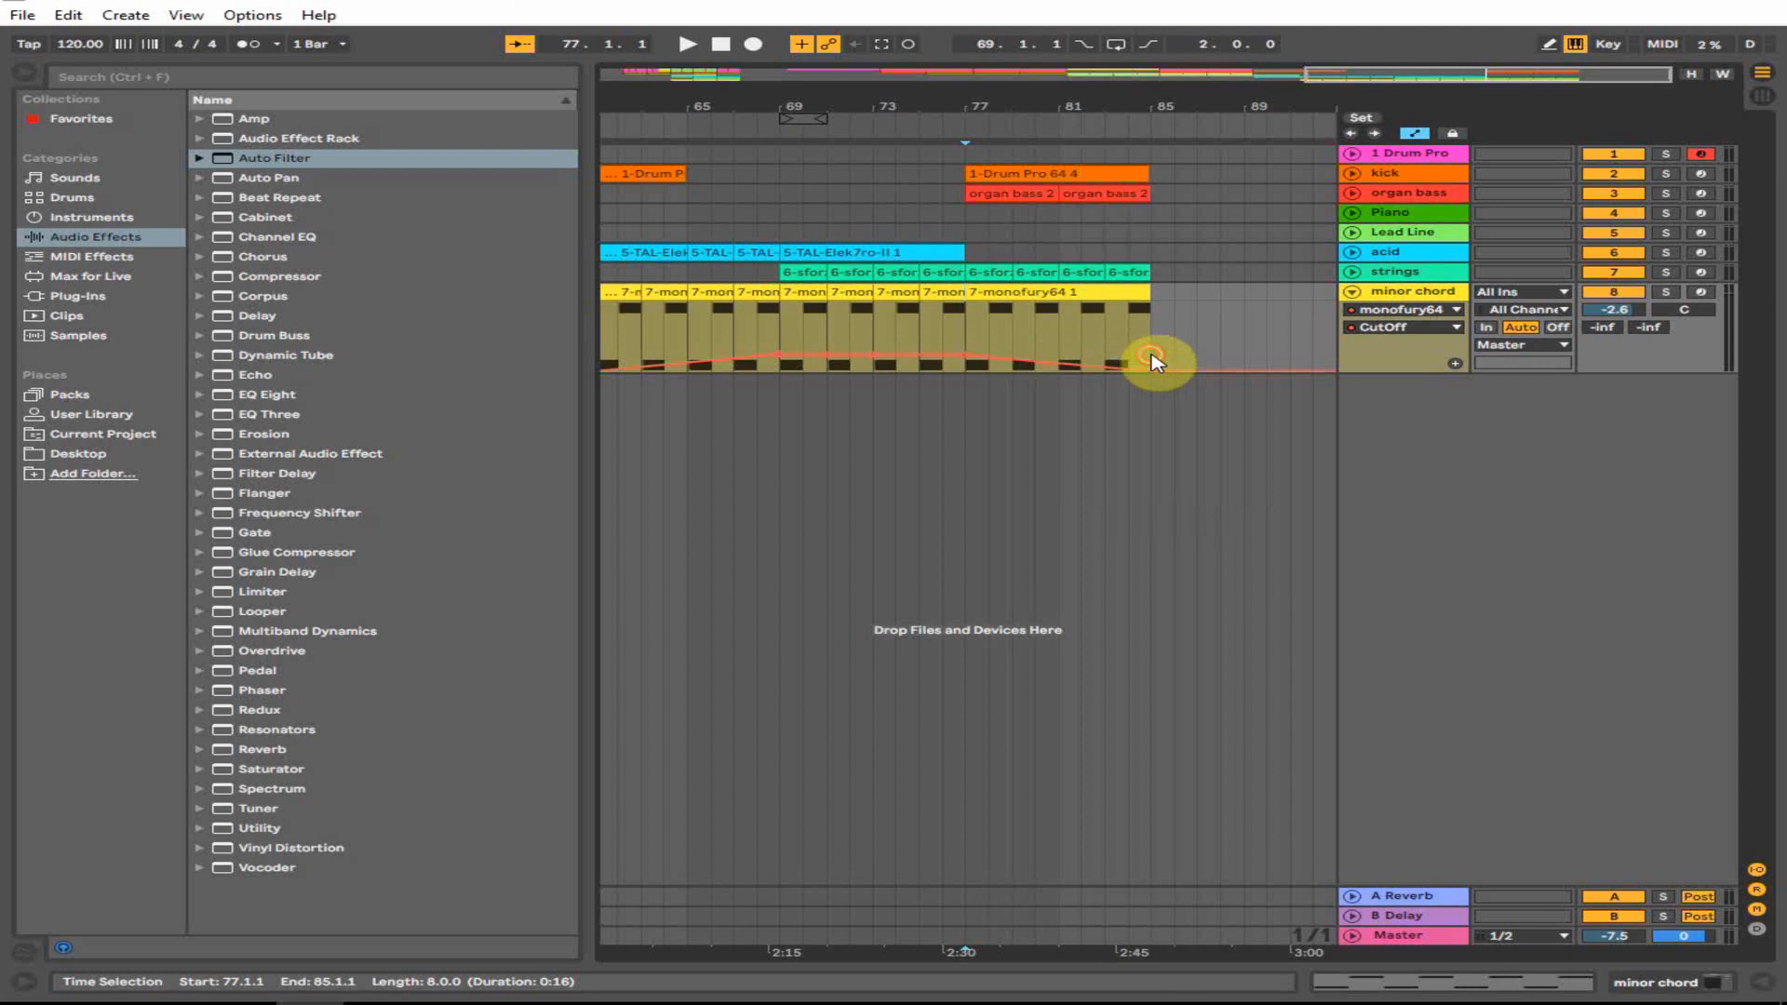
{"action": "left_click", "coordinate": [1152, 363]}
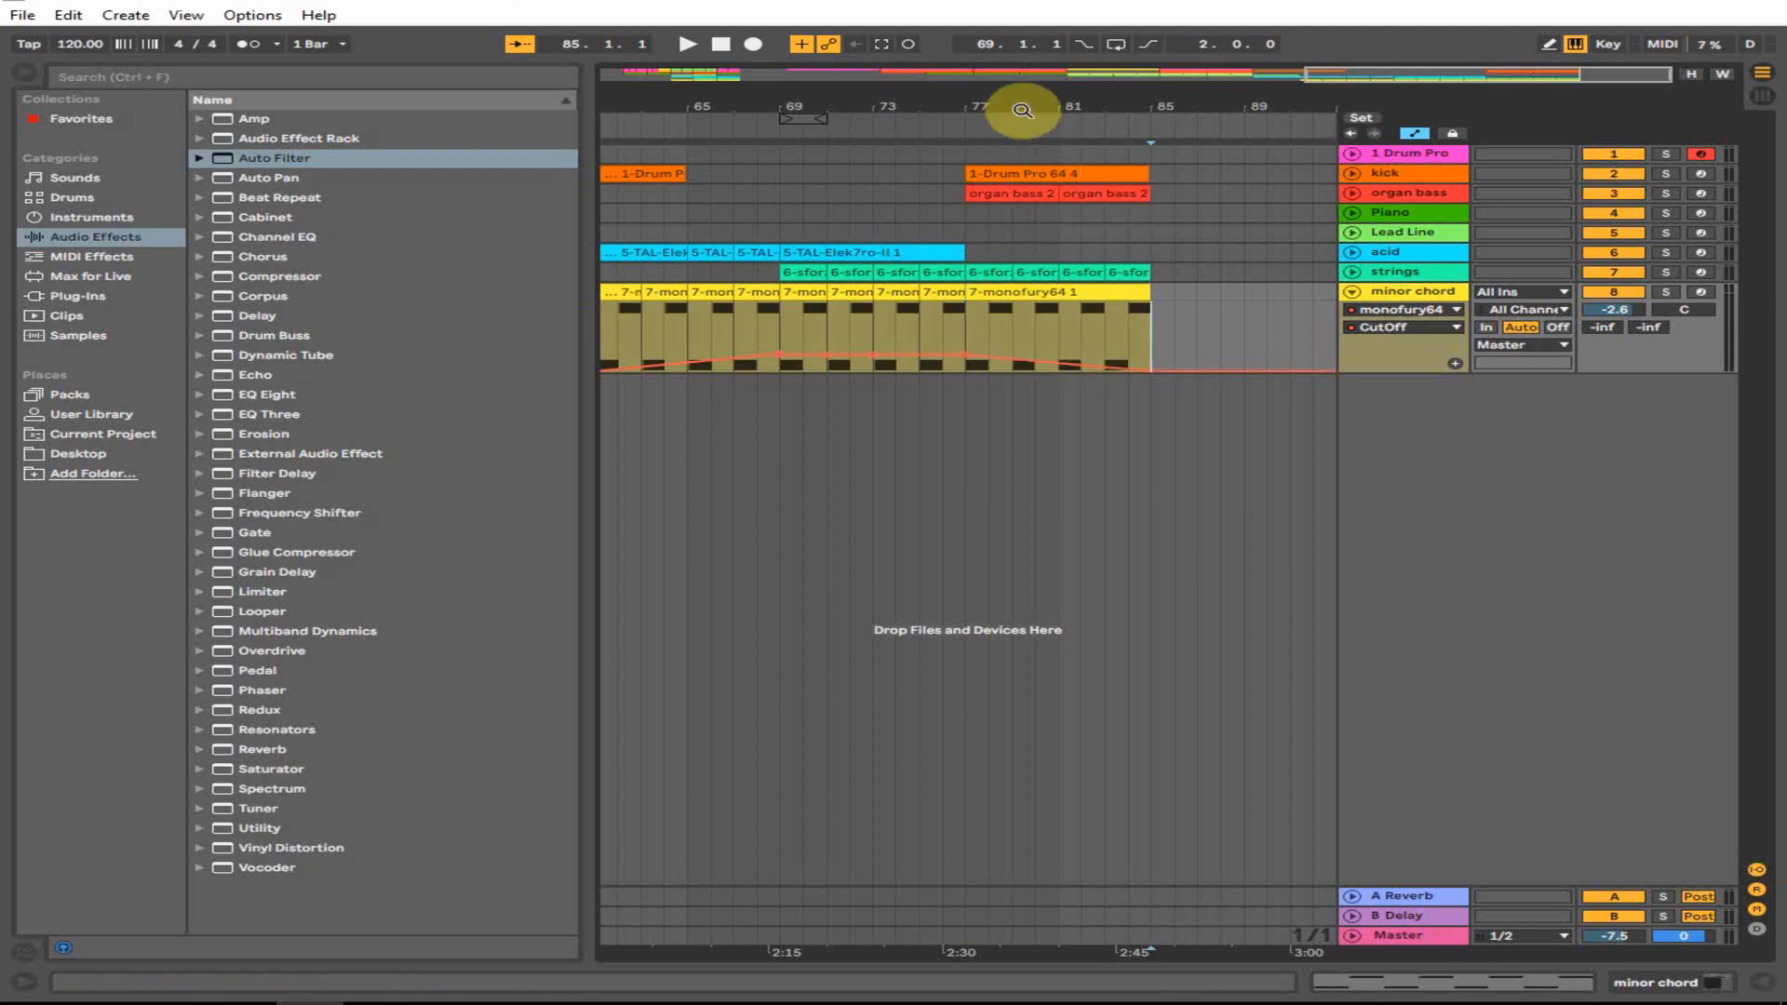
{"action": "left_click_drag", "start_coordinate": [1025, 107], "coordinate": [1024, 56]}
{"action": "left_click", "coordinate": [1173, 158]}
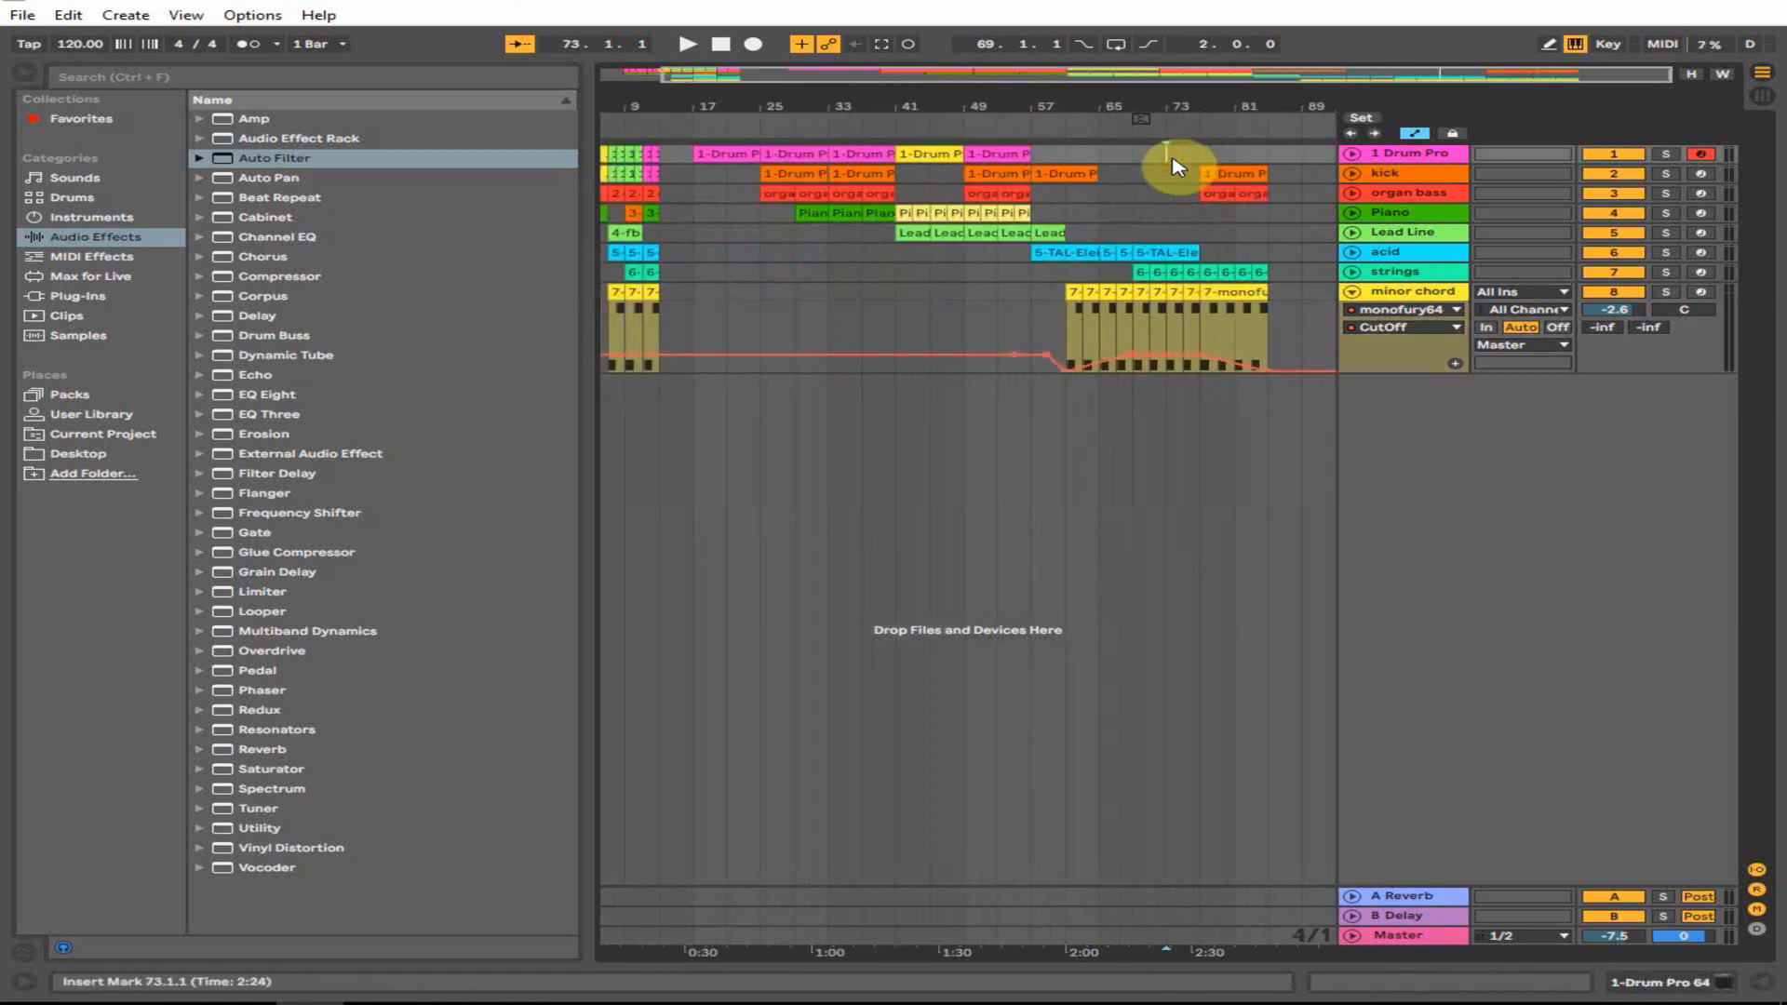
- Arrangement-record a new drum clip on 1 Drum Pro, then trim its start to bar 77 so it spans bars 77–85
{"action": "key", "text": "space"}
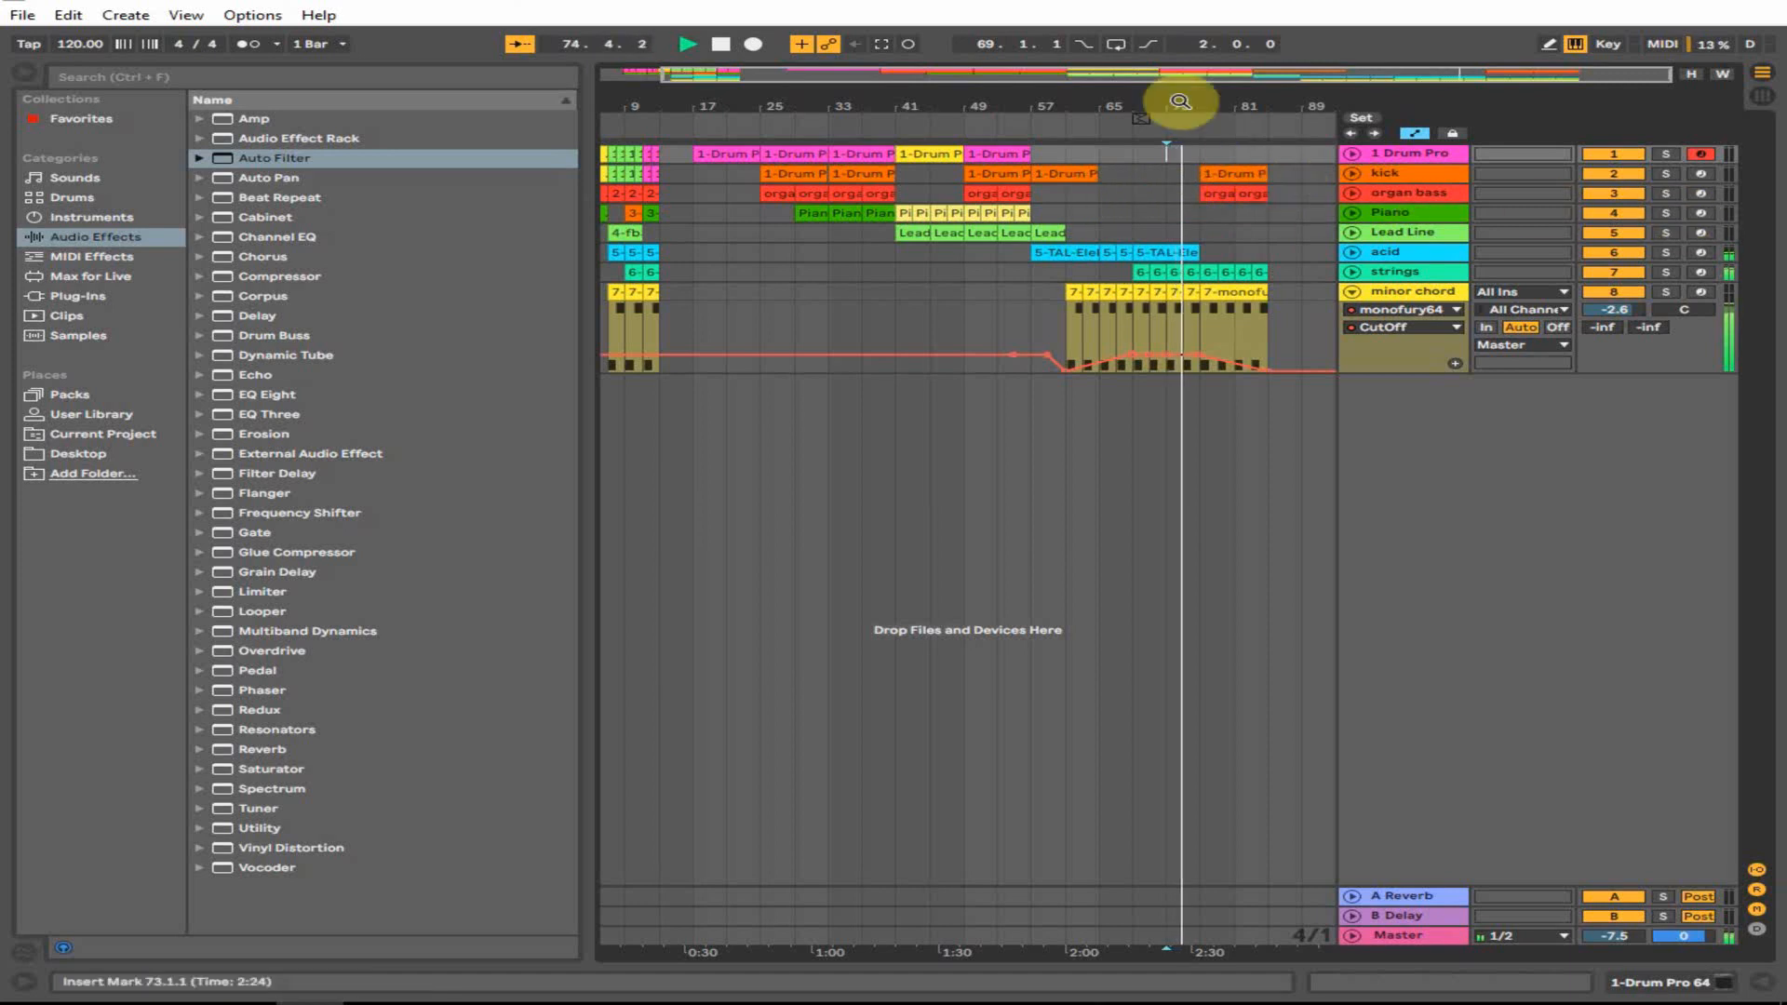
{"action": "left_click_drag", "start_coordinate": [1241, 96], "coordinate": [969, 227]}
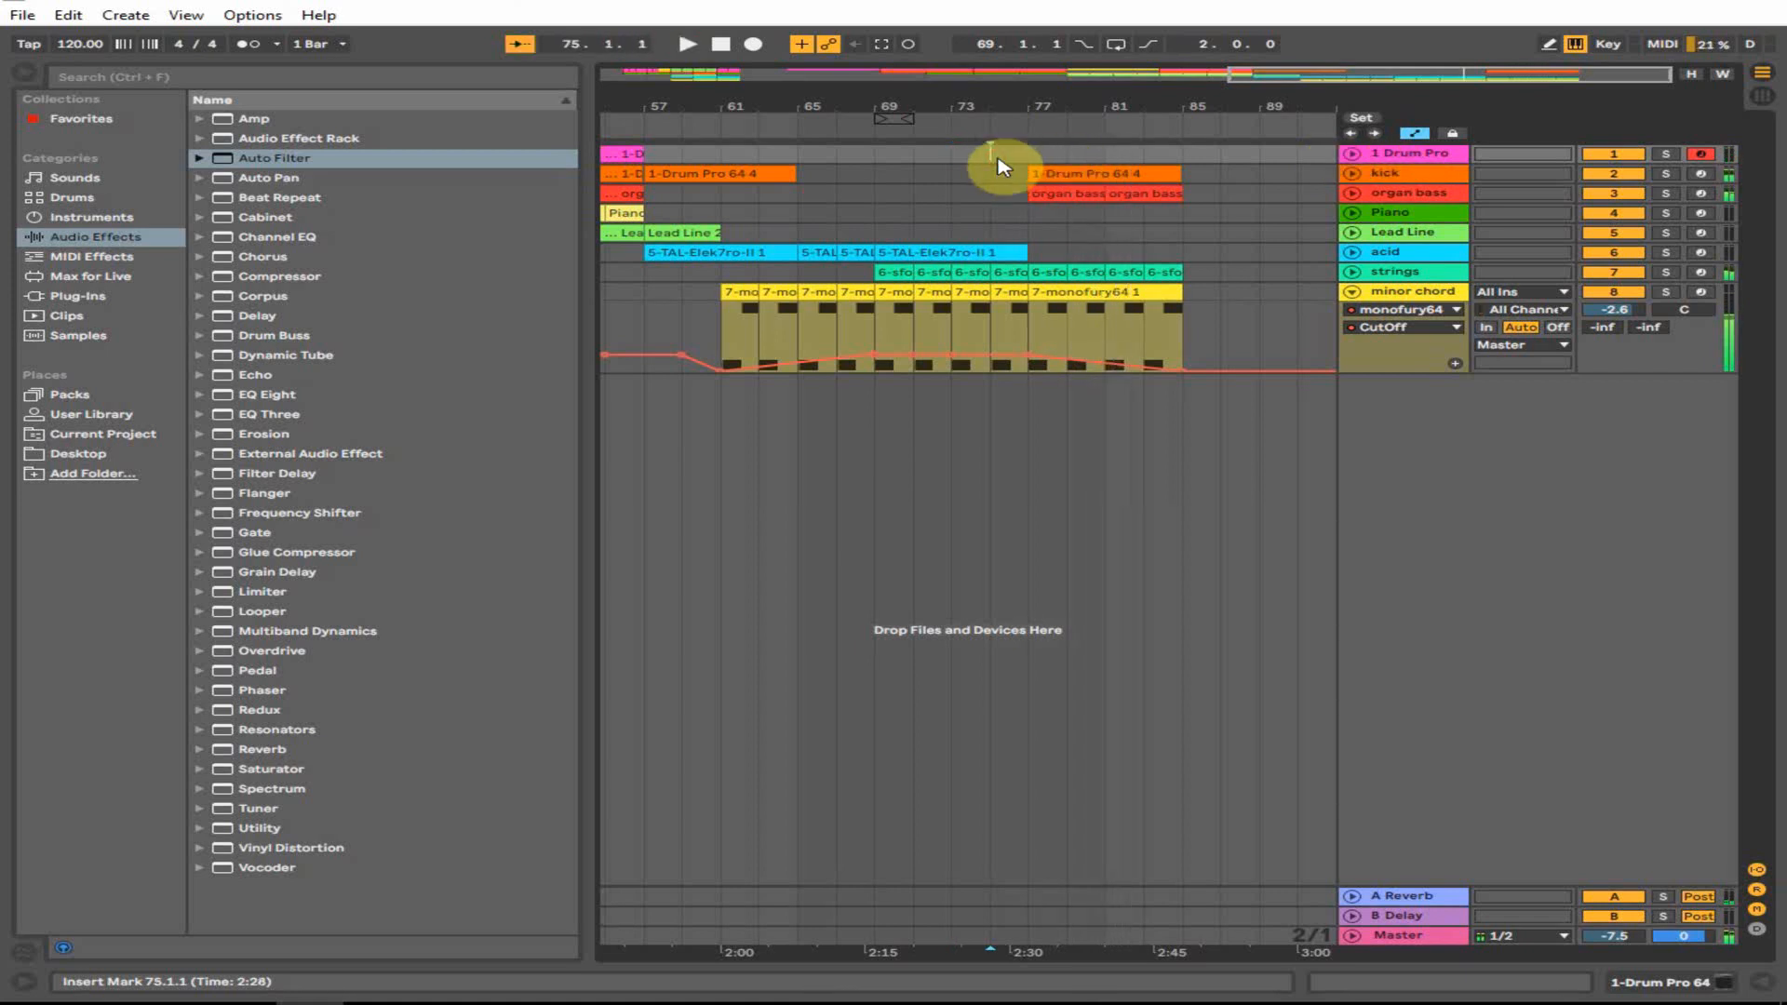
{"action": "key", "text": "F9"}
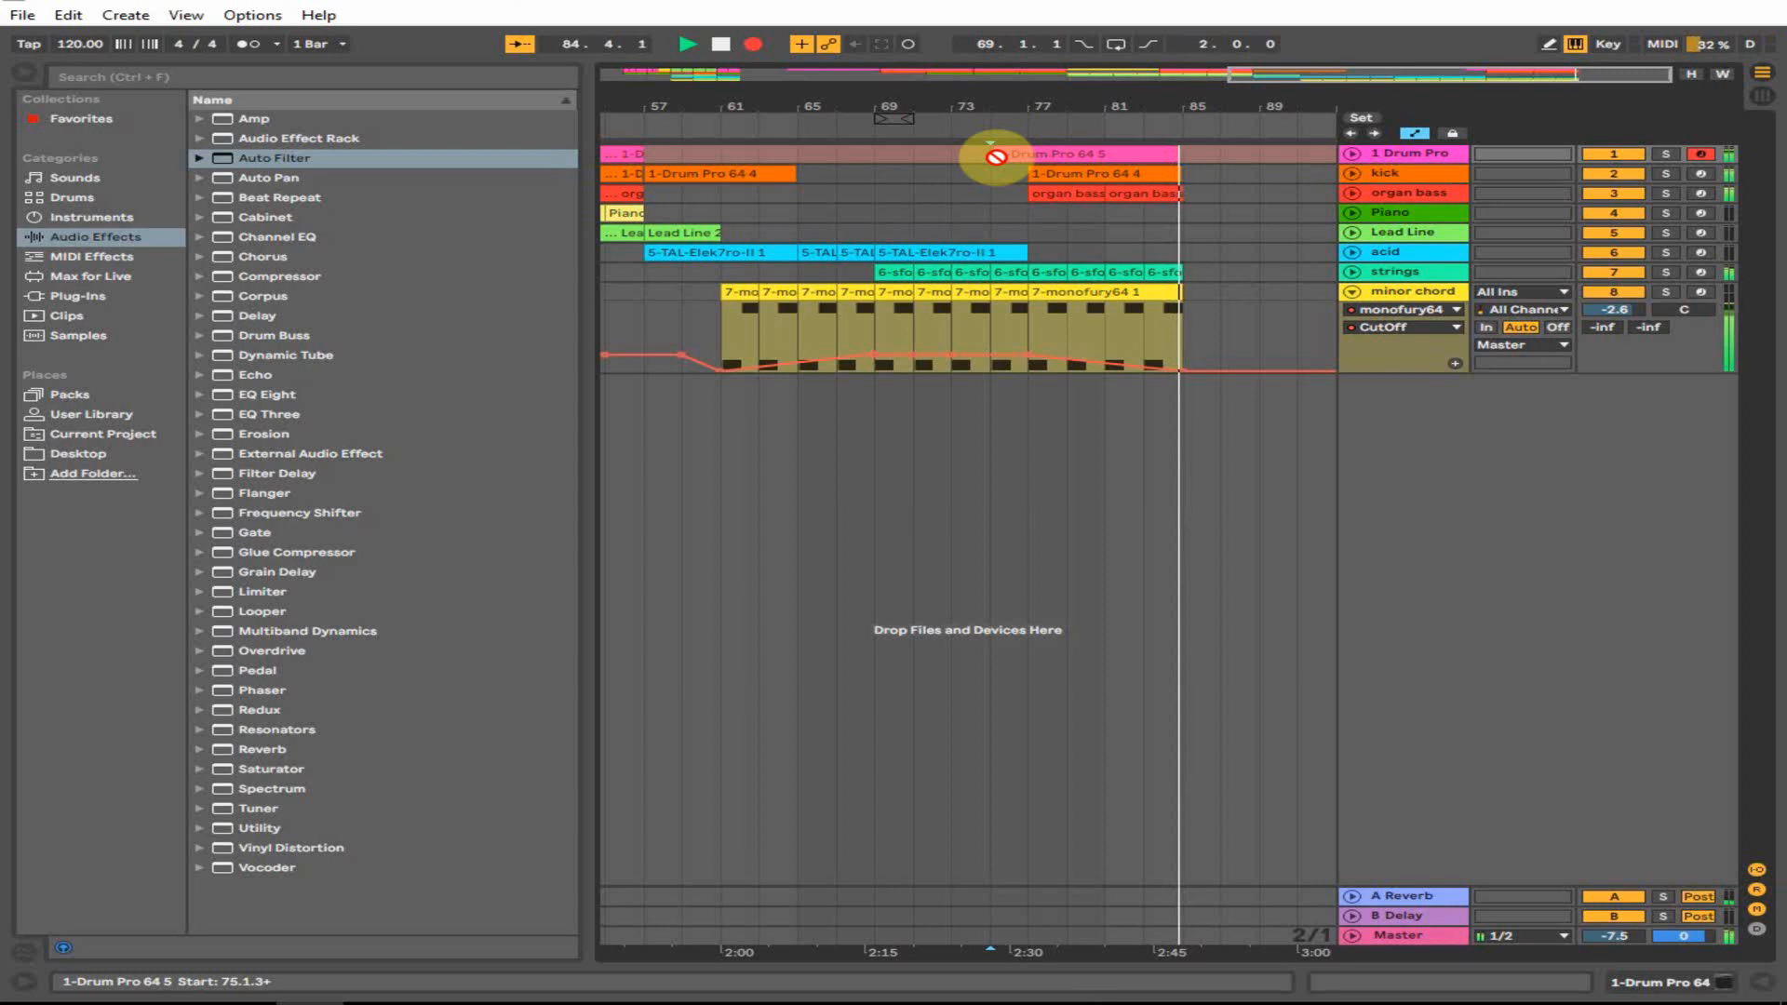
{"action": "key", "text": "space"}
{"action": "left_click_drag", "start_coordinate": [992, 156], "coordinate": [1025, 163]}
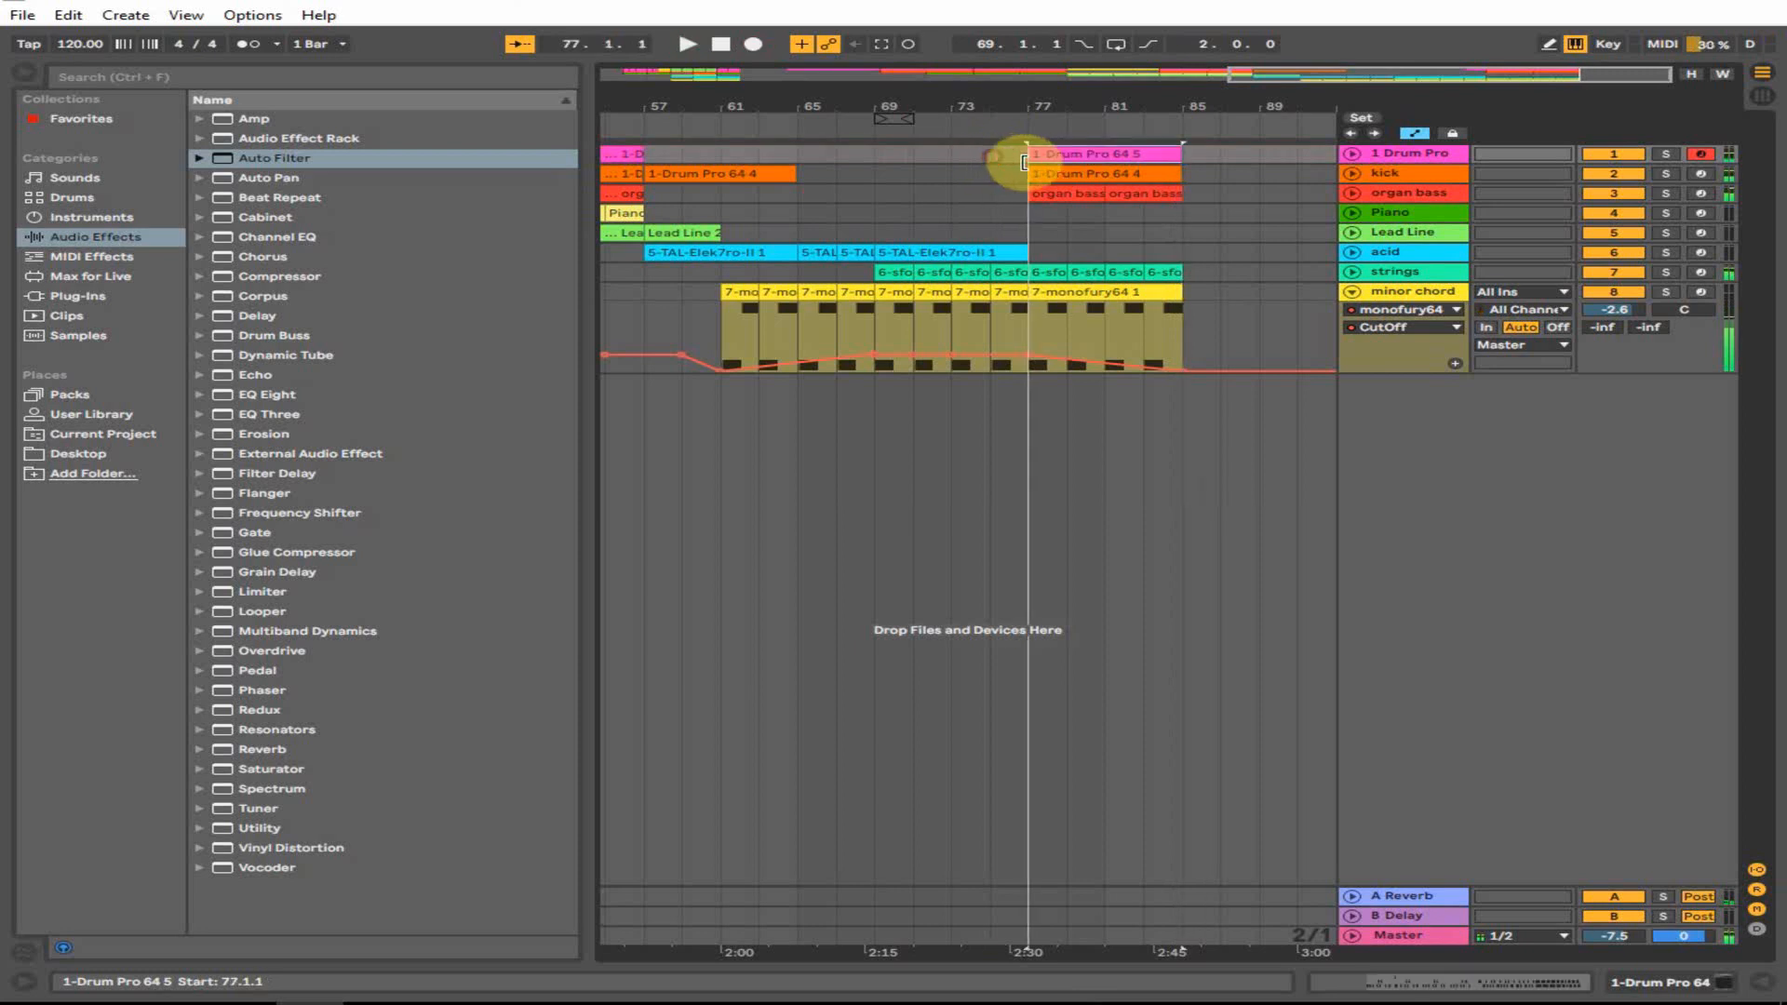
- In the new drum clip, quantize the notes from bar 7 onward with Ctrl+U
{"action": "double_click", "coordinate": [1145, 152]}
{"action": "scroll", "coordinate": [931, 363], "scroll_direction": "up", "scroll_amount": 2}
{"action": "mouse_move", "coordinate": [1080, 335]}
{"action": "left_mouse_down"}
{"action": "mouse_move", "coordinate": [1532, 223]}
{"action": "mouse_move", "coordinate": [1695, 239]}
{"action": "left_mouse_up"}
{"action": "key", "text": "Delete"}
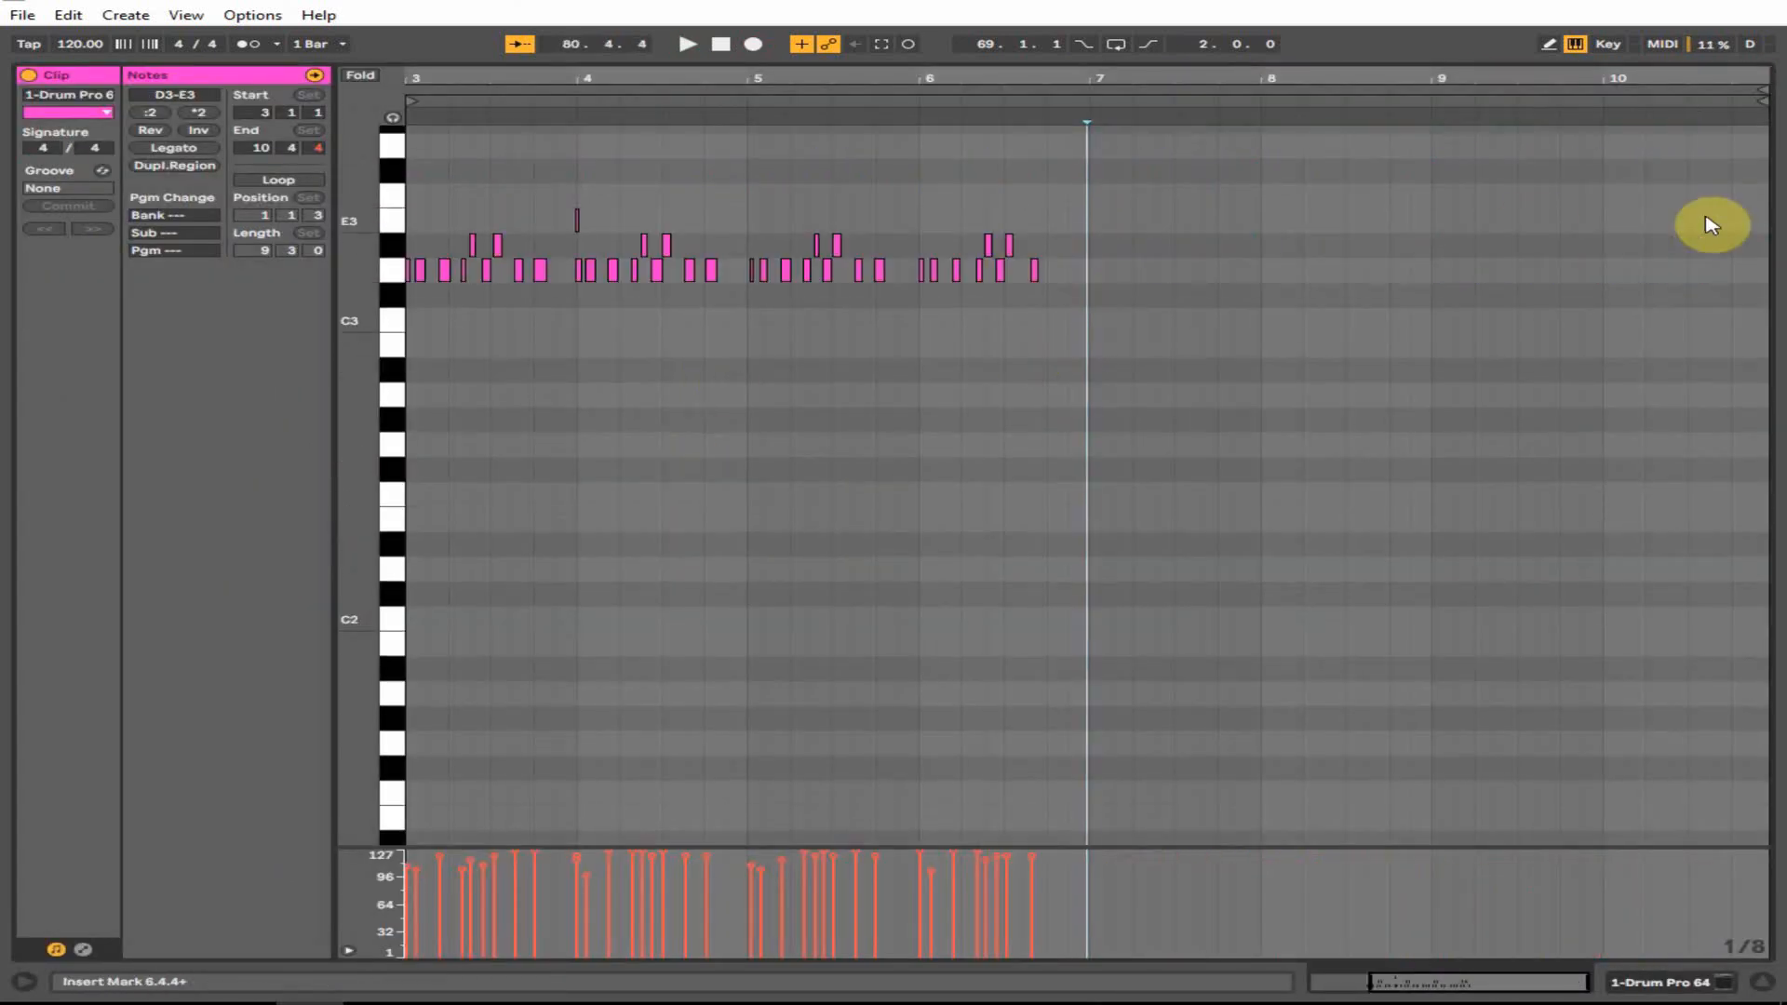
{"action": "key", "text": "ctrl+z"}
{"action": "key", "text": "ctrl+u"}
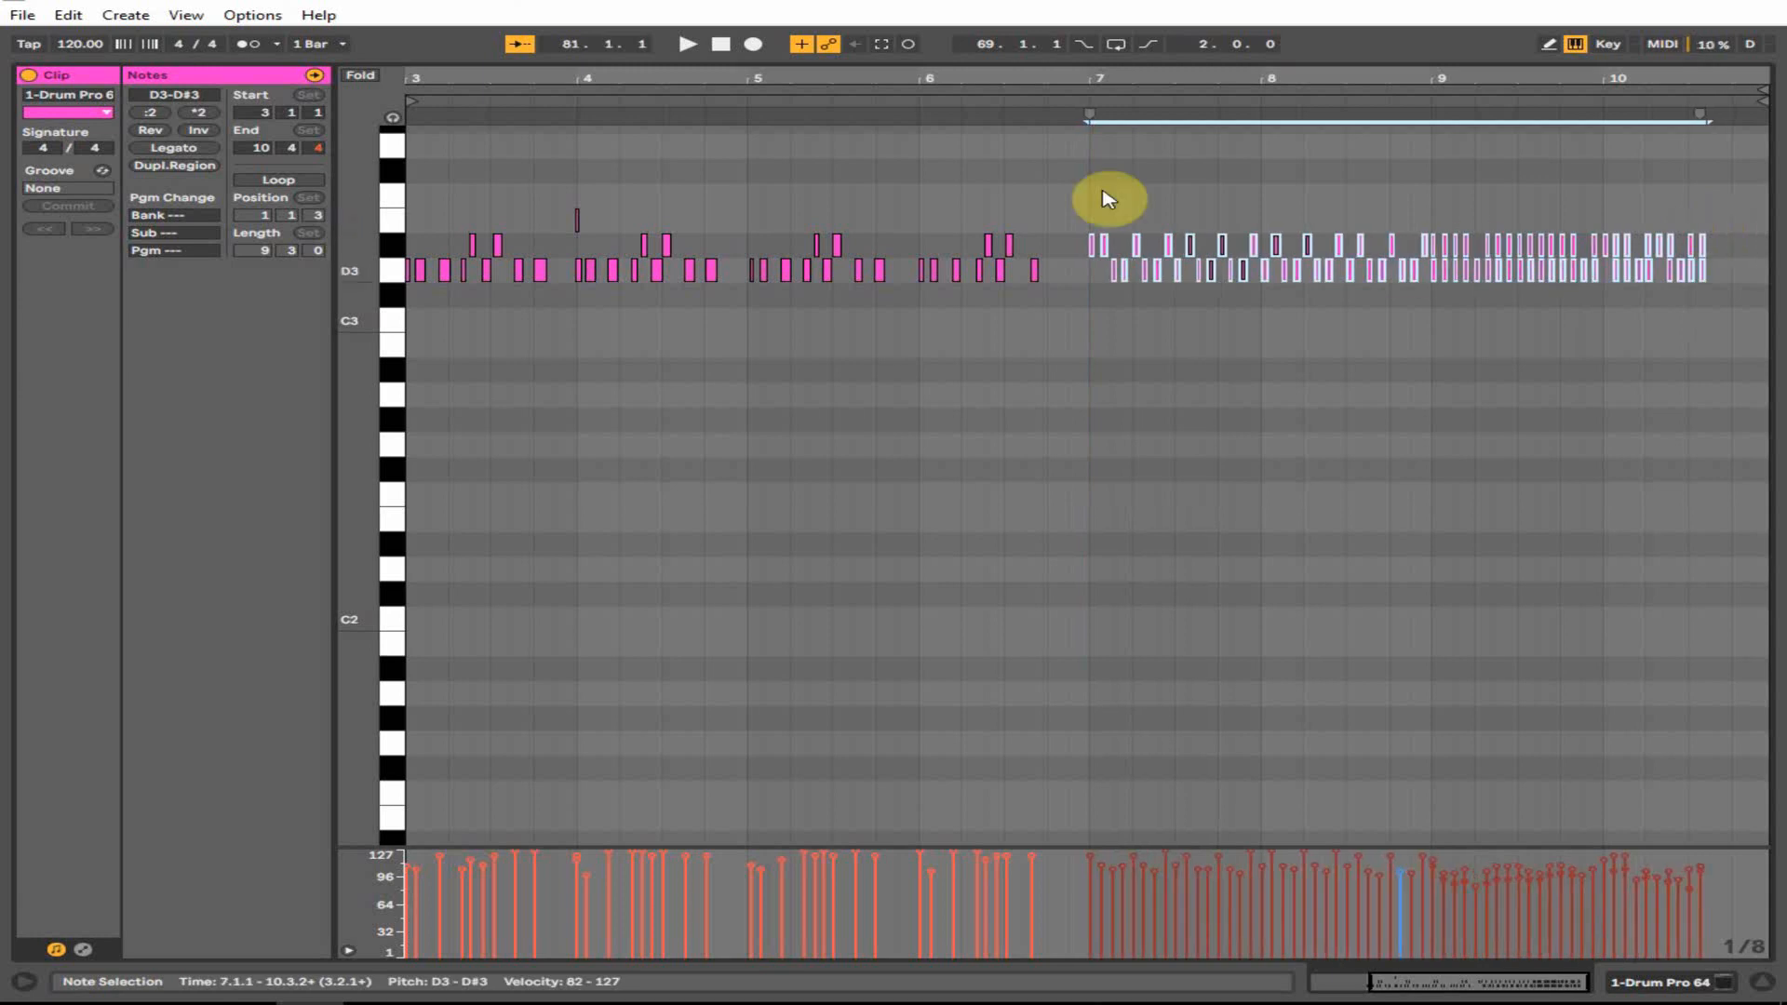
- Lengthen the E3 hit and copy it evenly through the clip, then return to the arrangement
{"action": "left_click_drag", "start_coordinate": [1047, 293], "coordinate": [314, 170]}
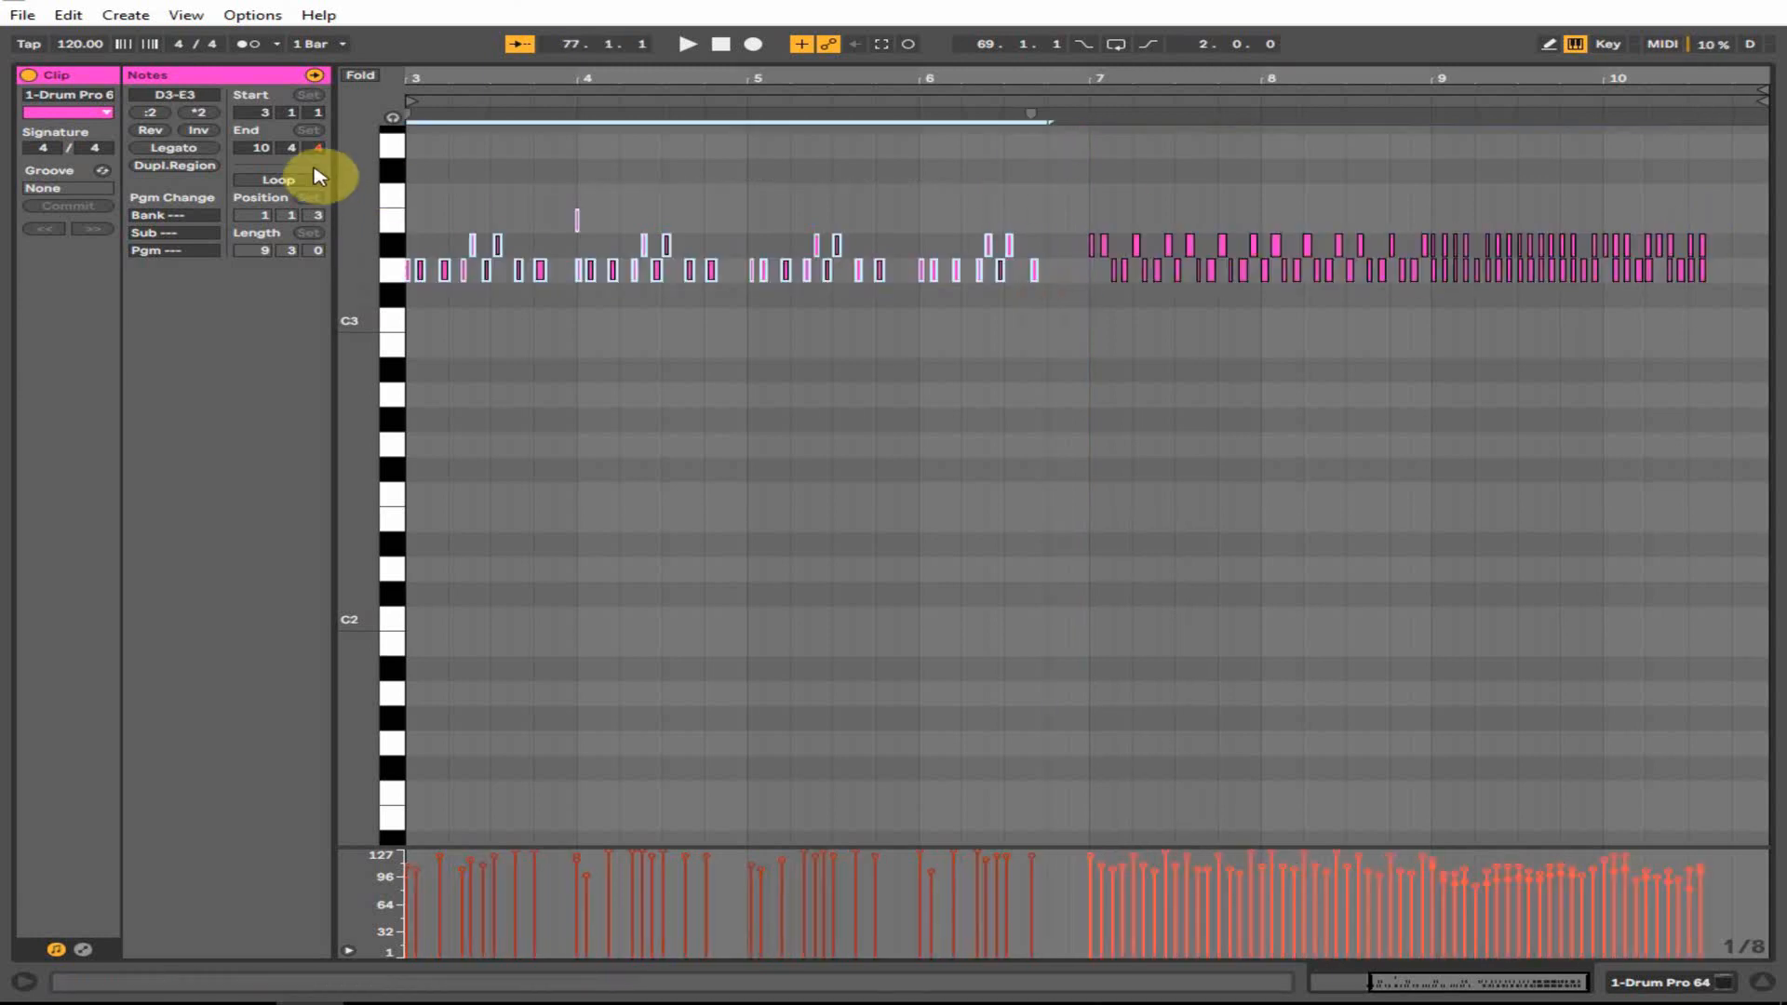
{"action": "left_click", "coordinate": [530, 202]}
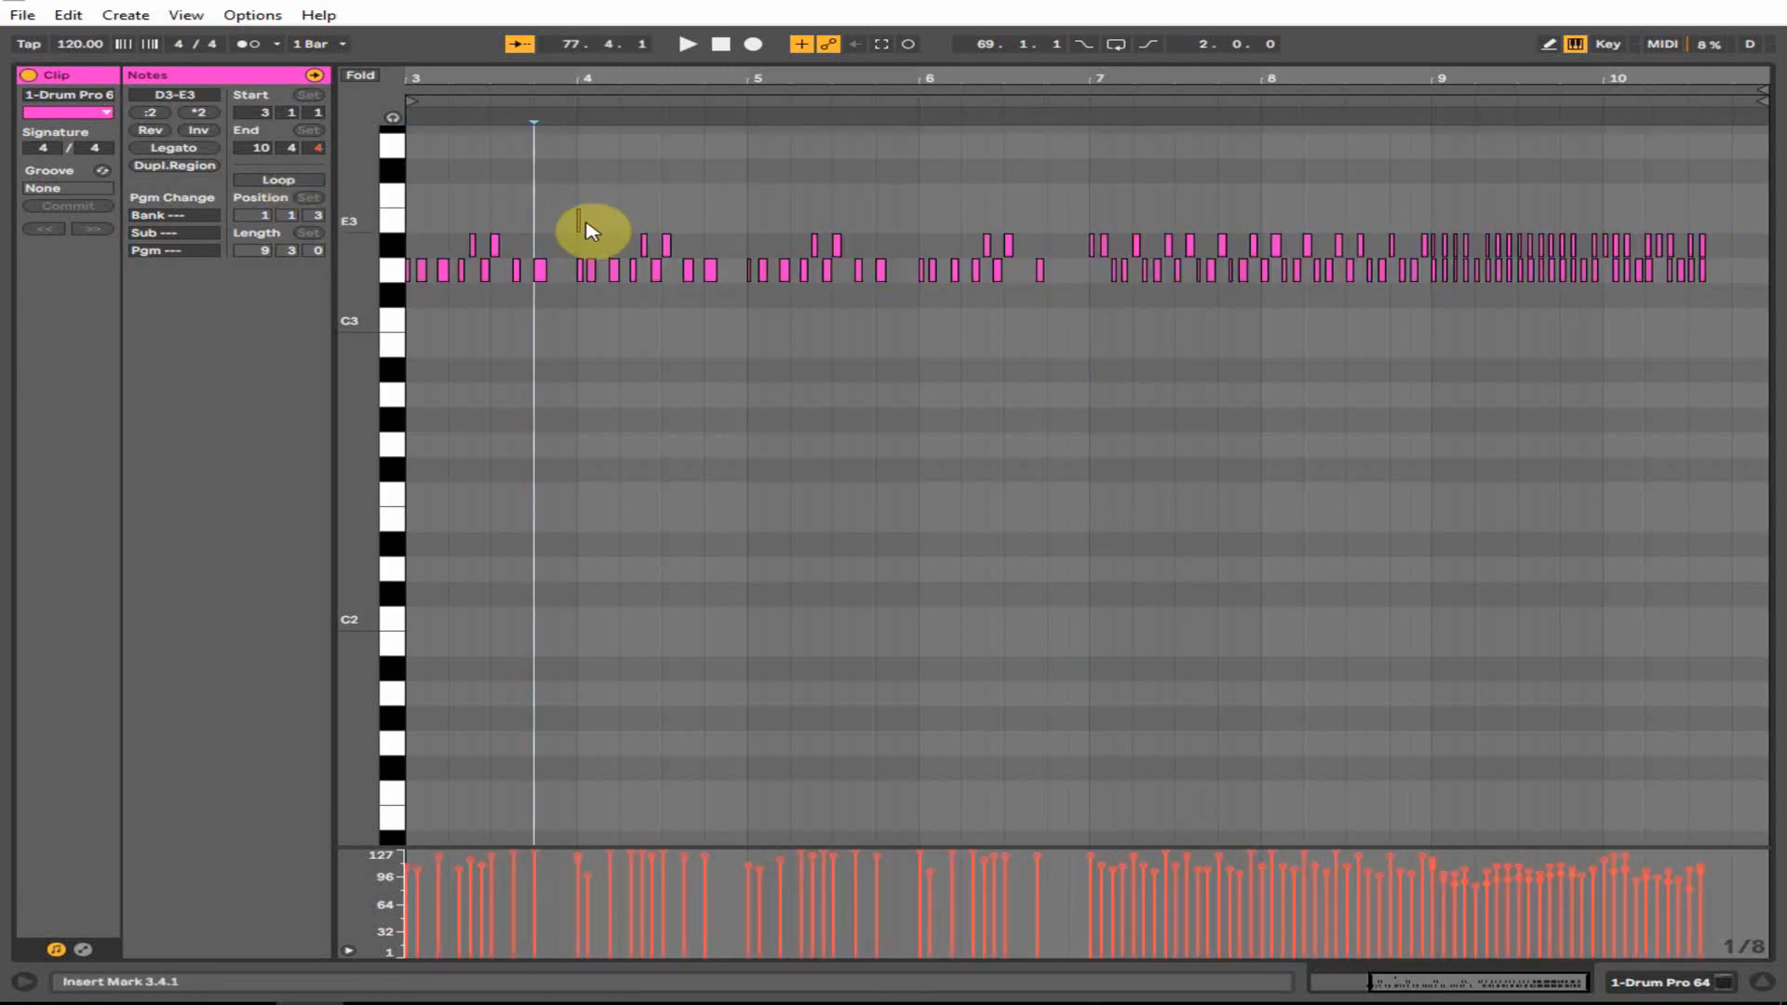
{"action": "left_click_drag", "start_coordinate": [582, 221], "coordinate": [462, 225]}
{"action": "left_click_drag", "start_coordinate": [428, 75], "coordinate": [750, 77]}
{"action": "key", "text": "space"}
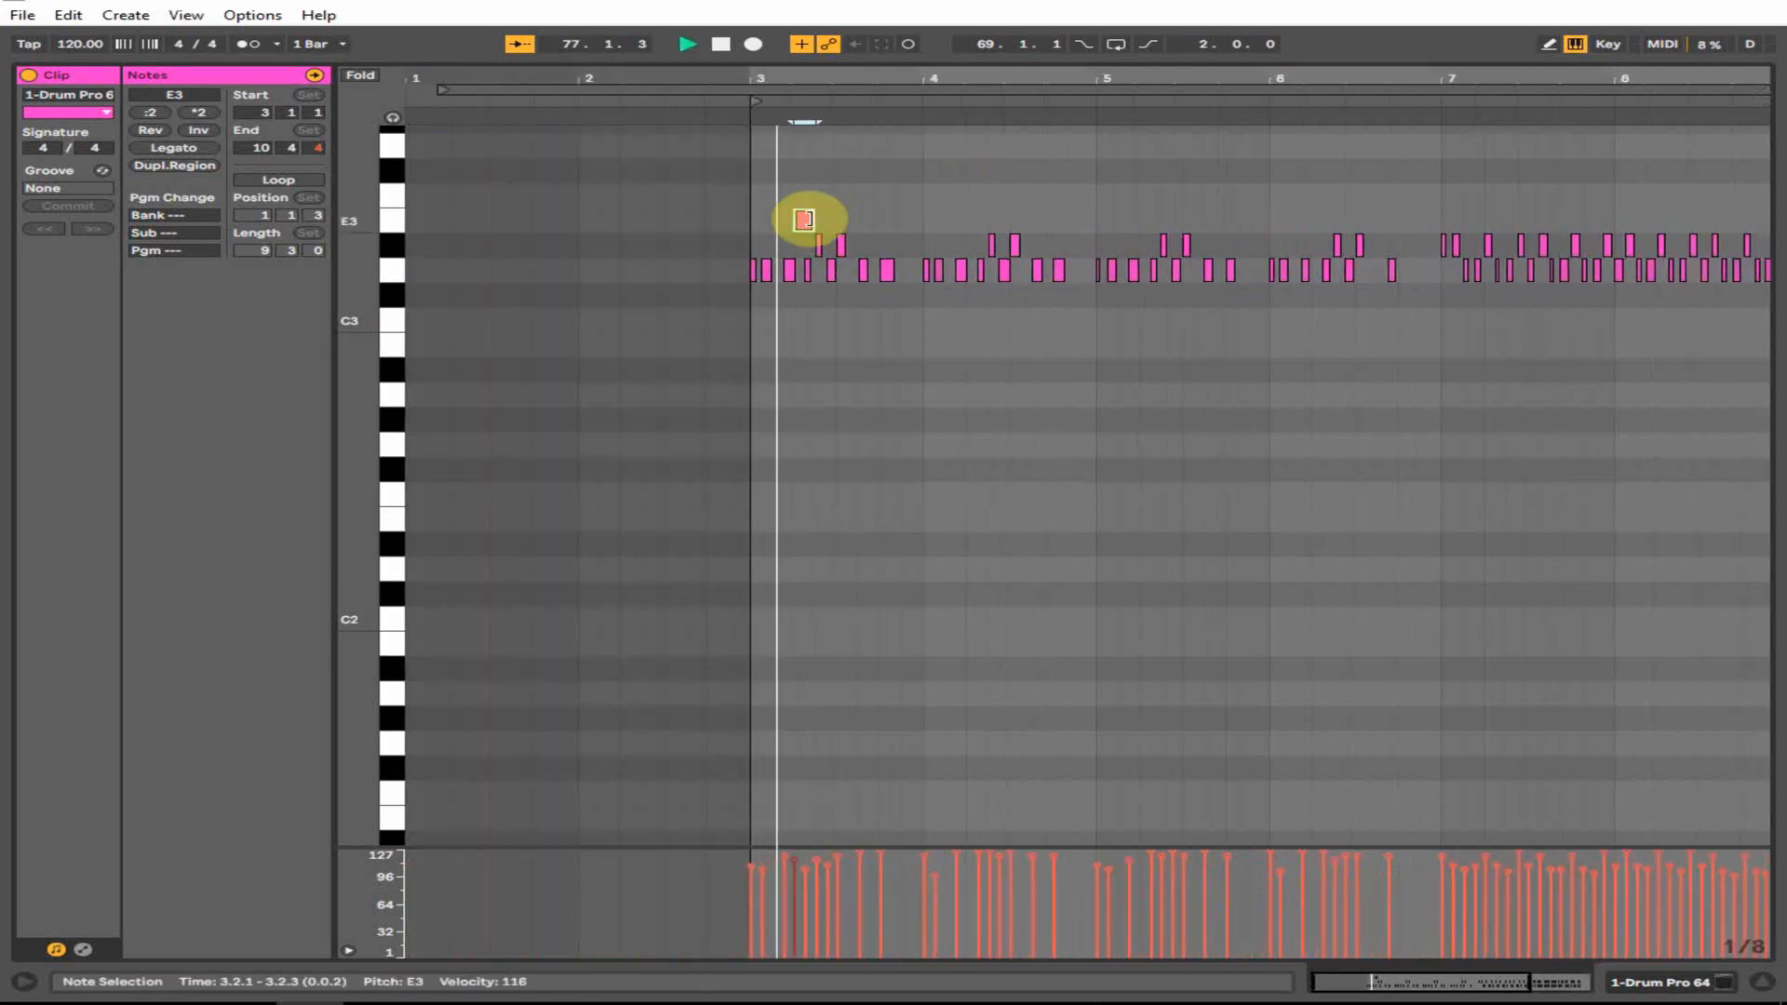
{"action": "key", "text": "space"}
{"action": "left_click_drag", "start_coordinate": [799, 216], "coordinate": [1142, 215]}
{"action": "key", "text": "space"}
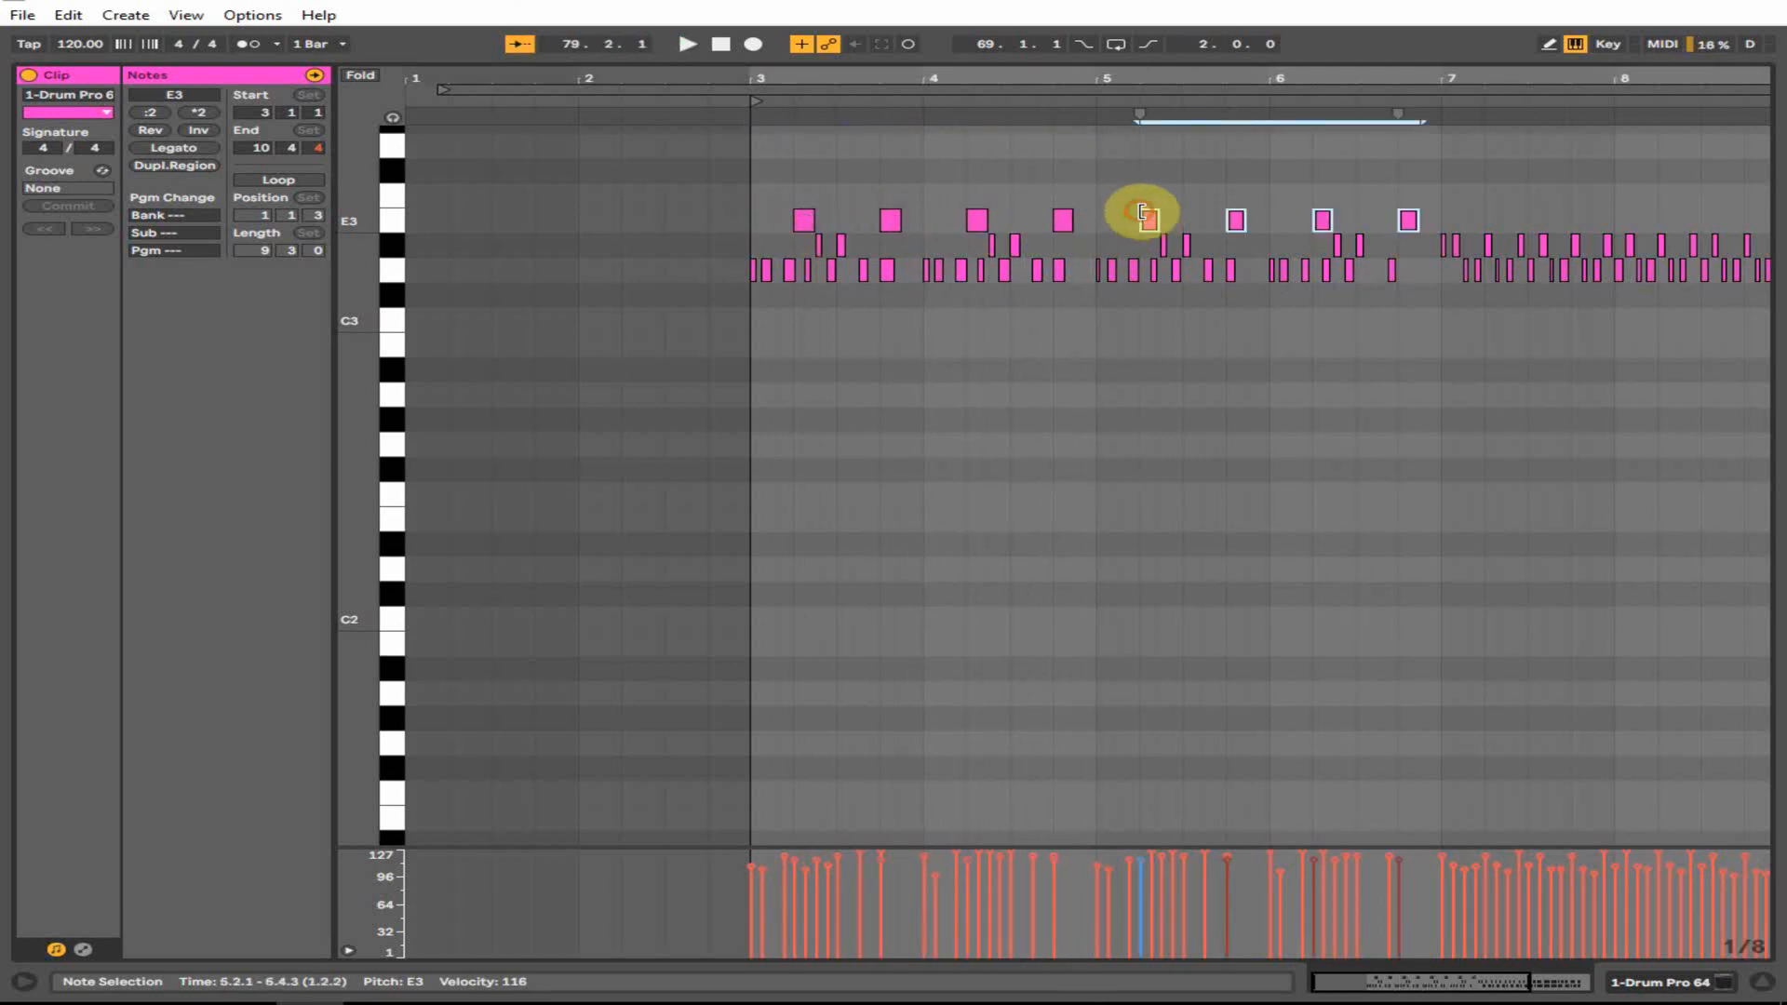
{"action": "key", "text": "space"}
{"action": "left_click_drag", "start_coordinate": [1404, 72], "coordinate": [1266, 224]}
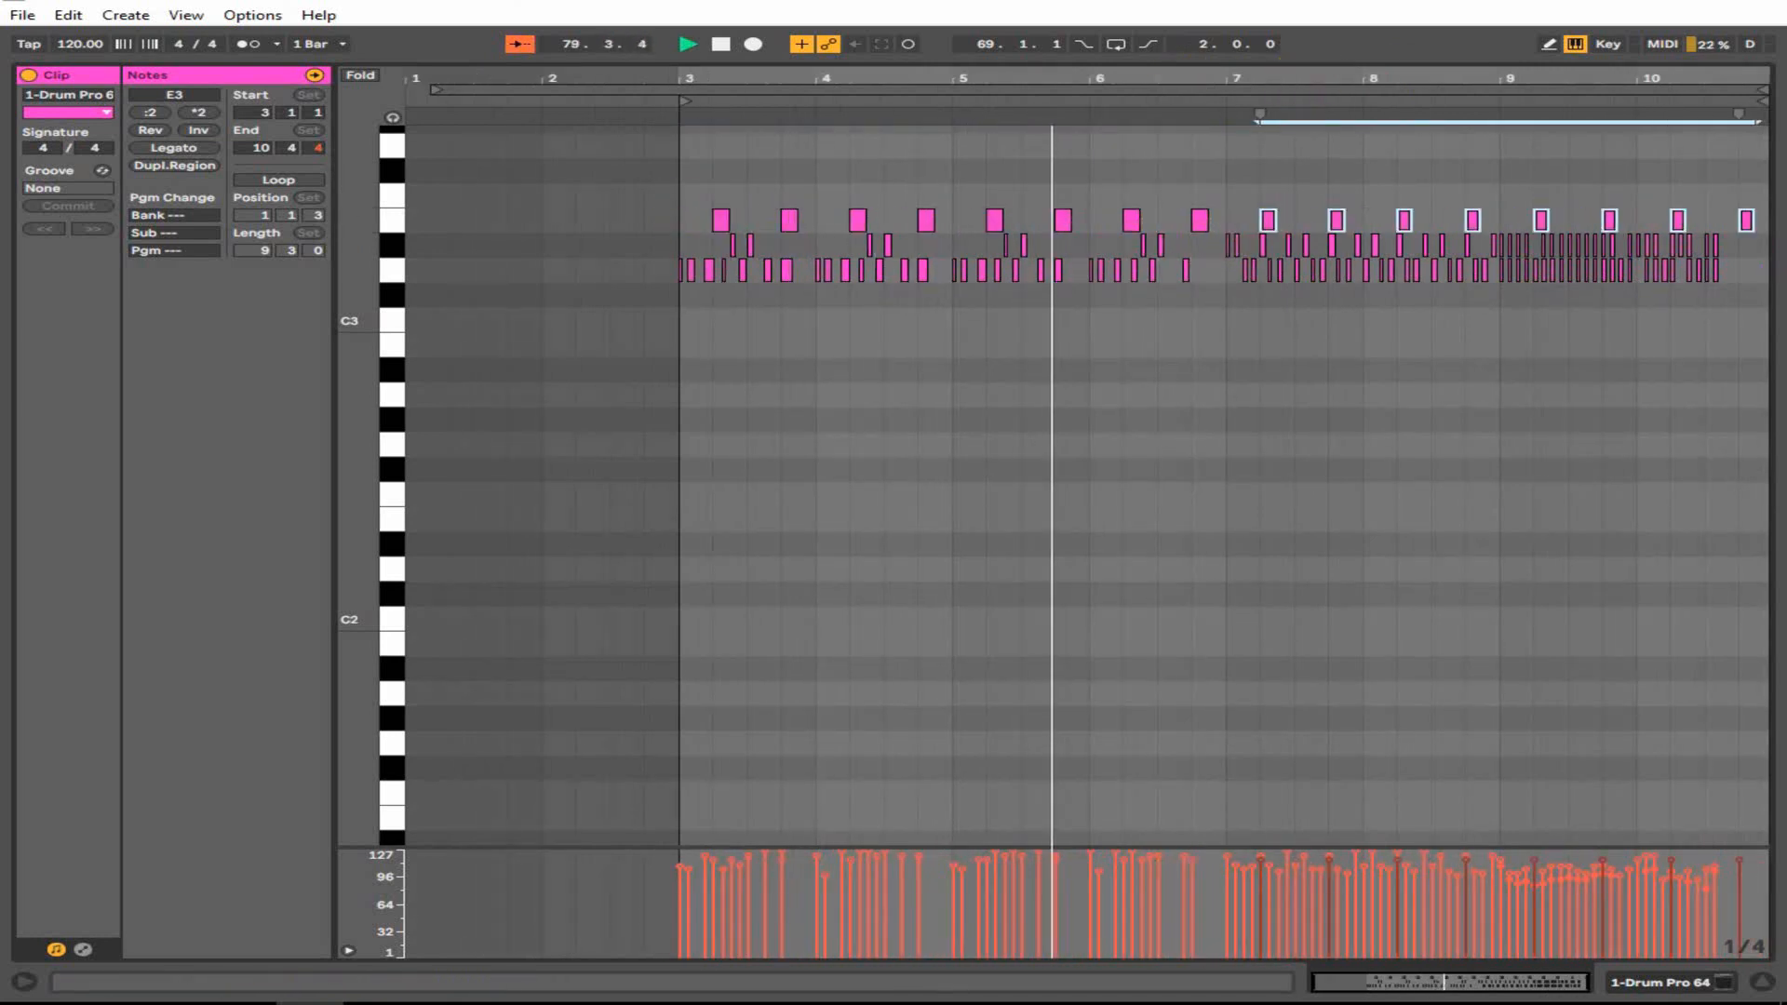
{"action": "left_click", "coordinate": [1415, 319]}
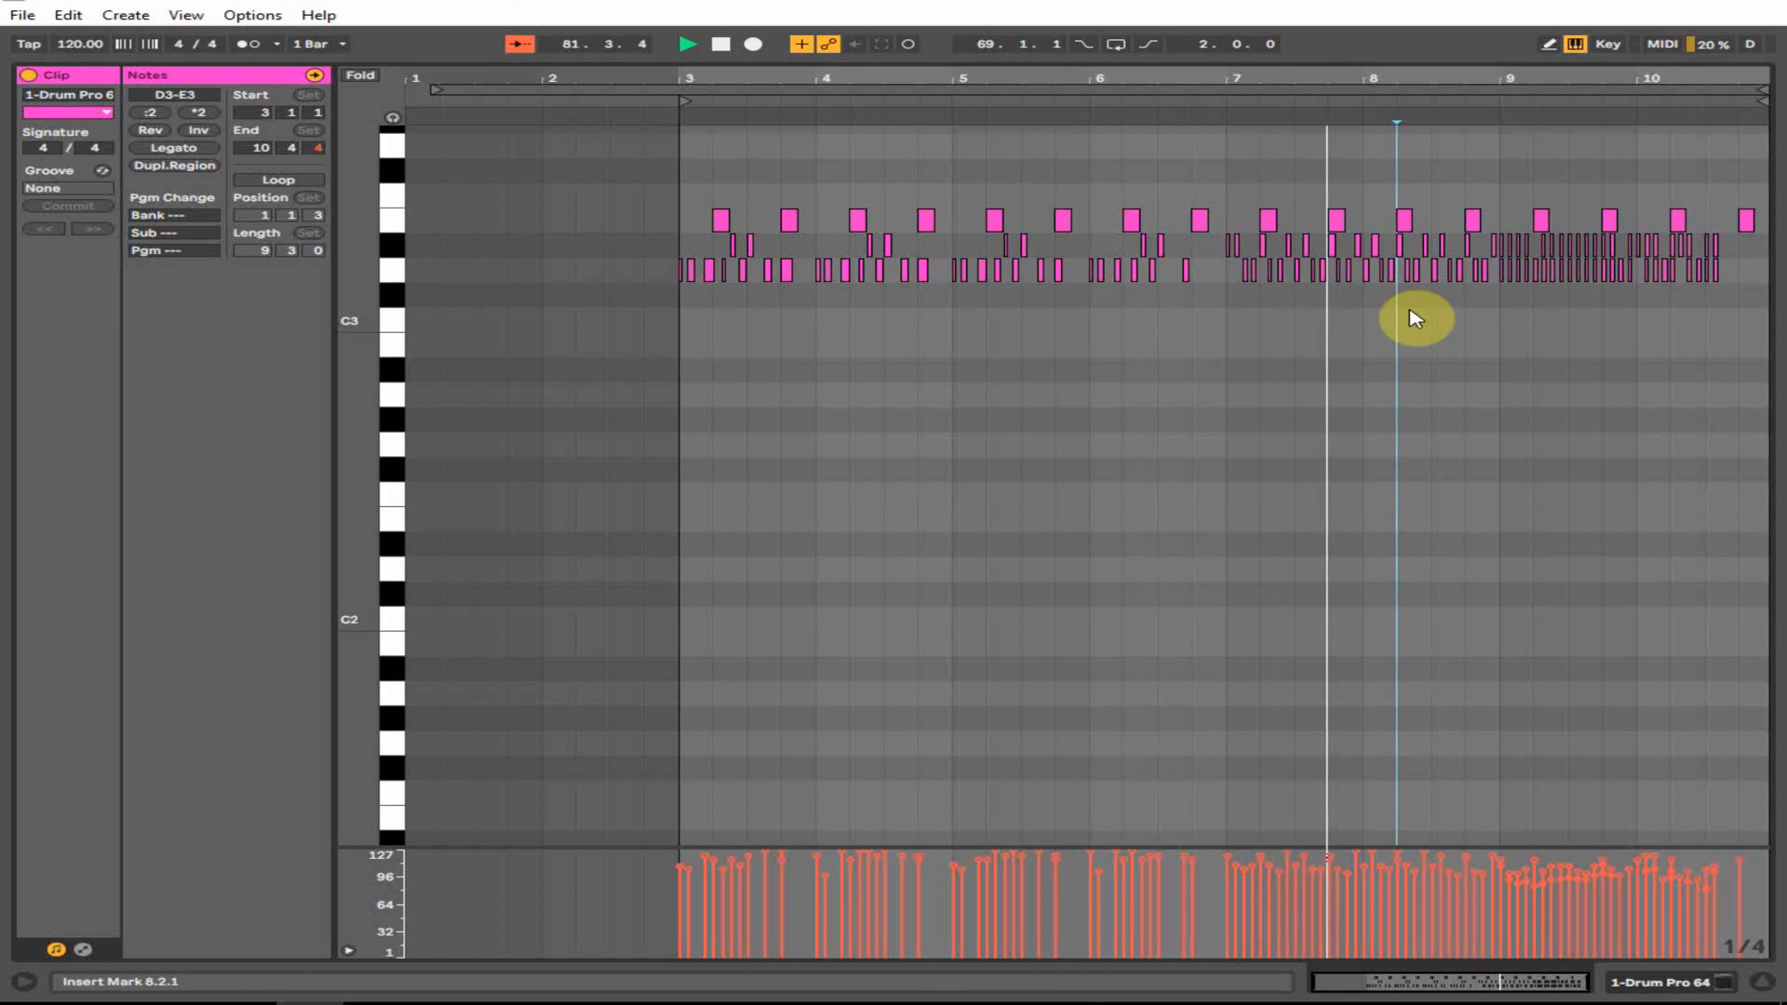
{"action": "left_click", "coordinate": [1762, 983]}
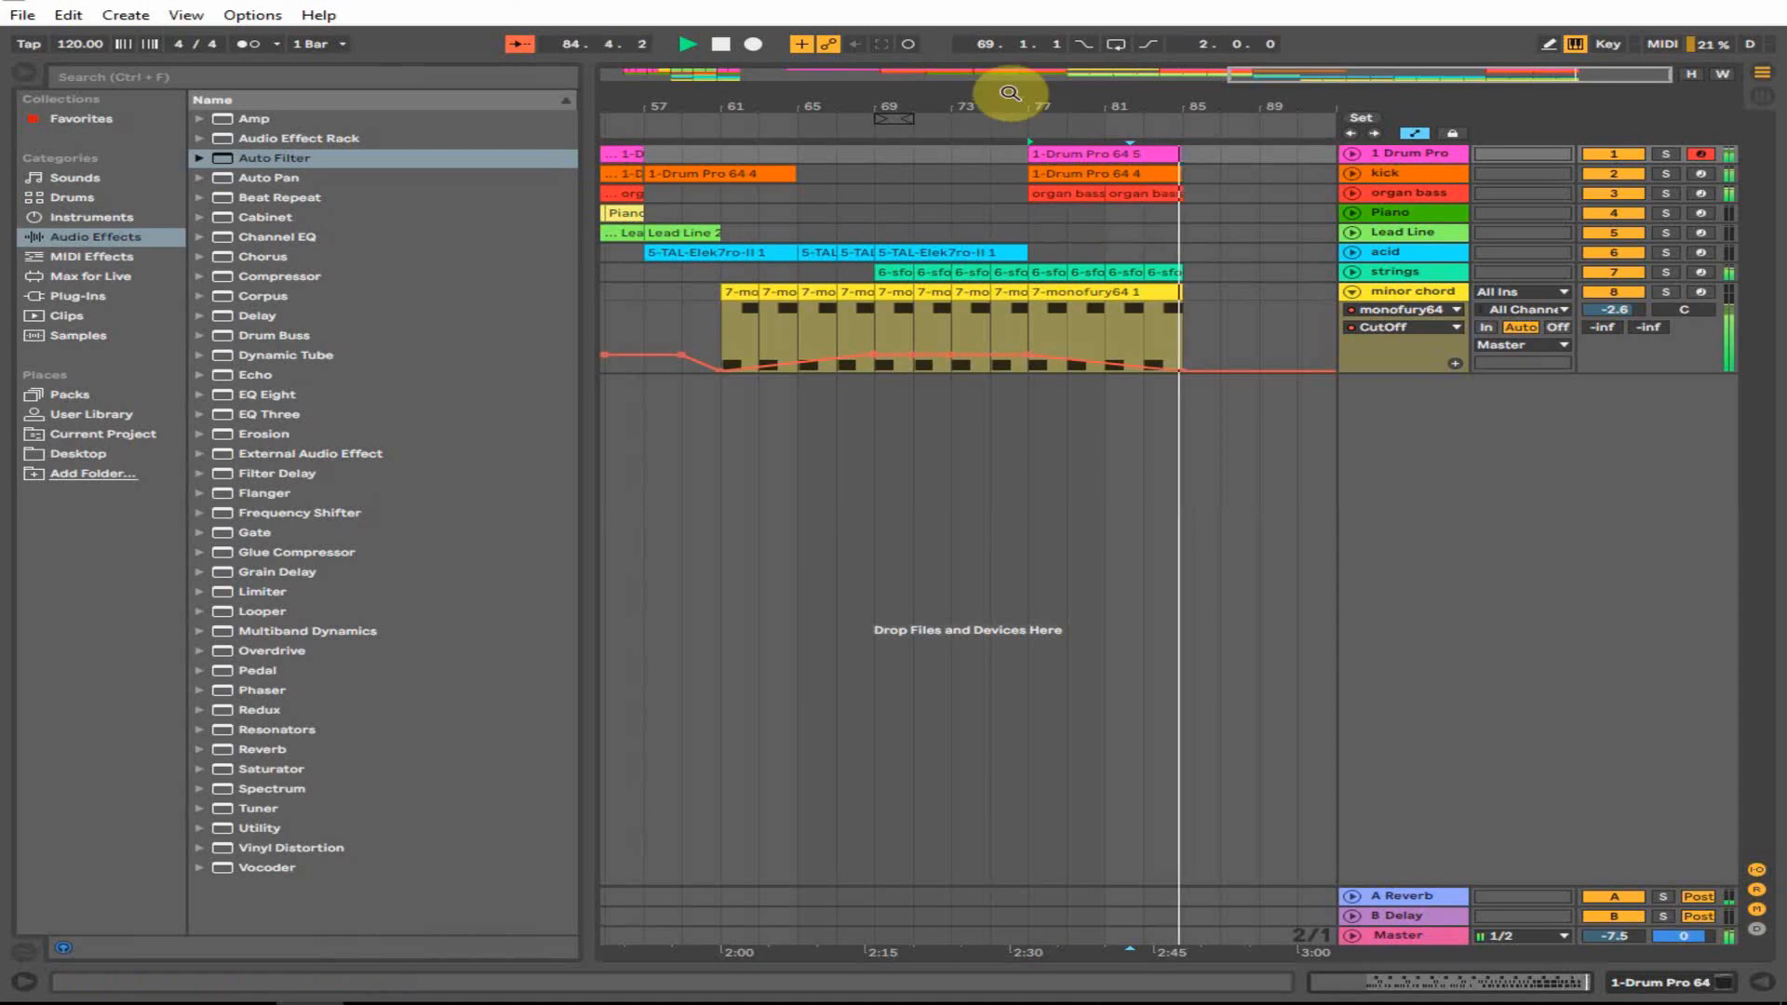
- Copy bars 49–57 of the drum, organ bass, piano and lead tracks to bar 85
{"action": "left_click_drag", "start_coordinate": [1010, 92], "coordinate": [958, 90]}
{"action": "key", "text": "space"}
{"action": "mouse_move", "coordinate": [1271, 105]}
{"action": "left_mouse_down"}
{"action": "mouse_move", "coordinate": [1288, 190]}
{"action": "mouse_move", "coordinate": [1229, 181]}
{"action": "mouse_move", "coordinate": [1251, 191]}
{"action": "mouse_move", "coordinate": [1219, 70]}
{"action": "left_mouse_up"}
{"action": "left_click", "coordinate": [888, 231]}
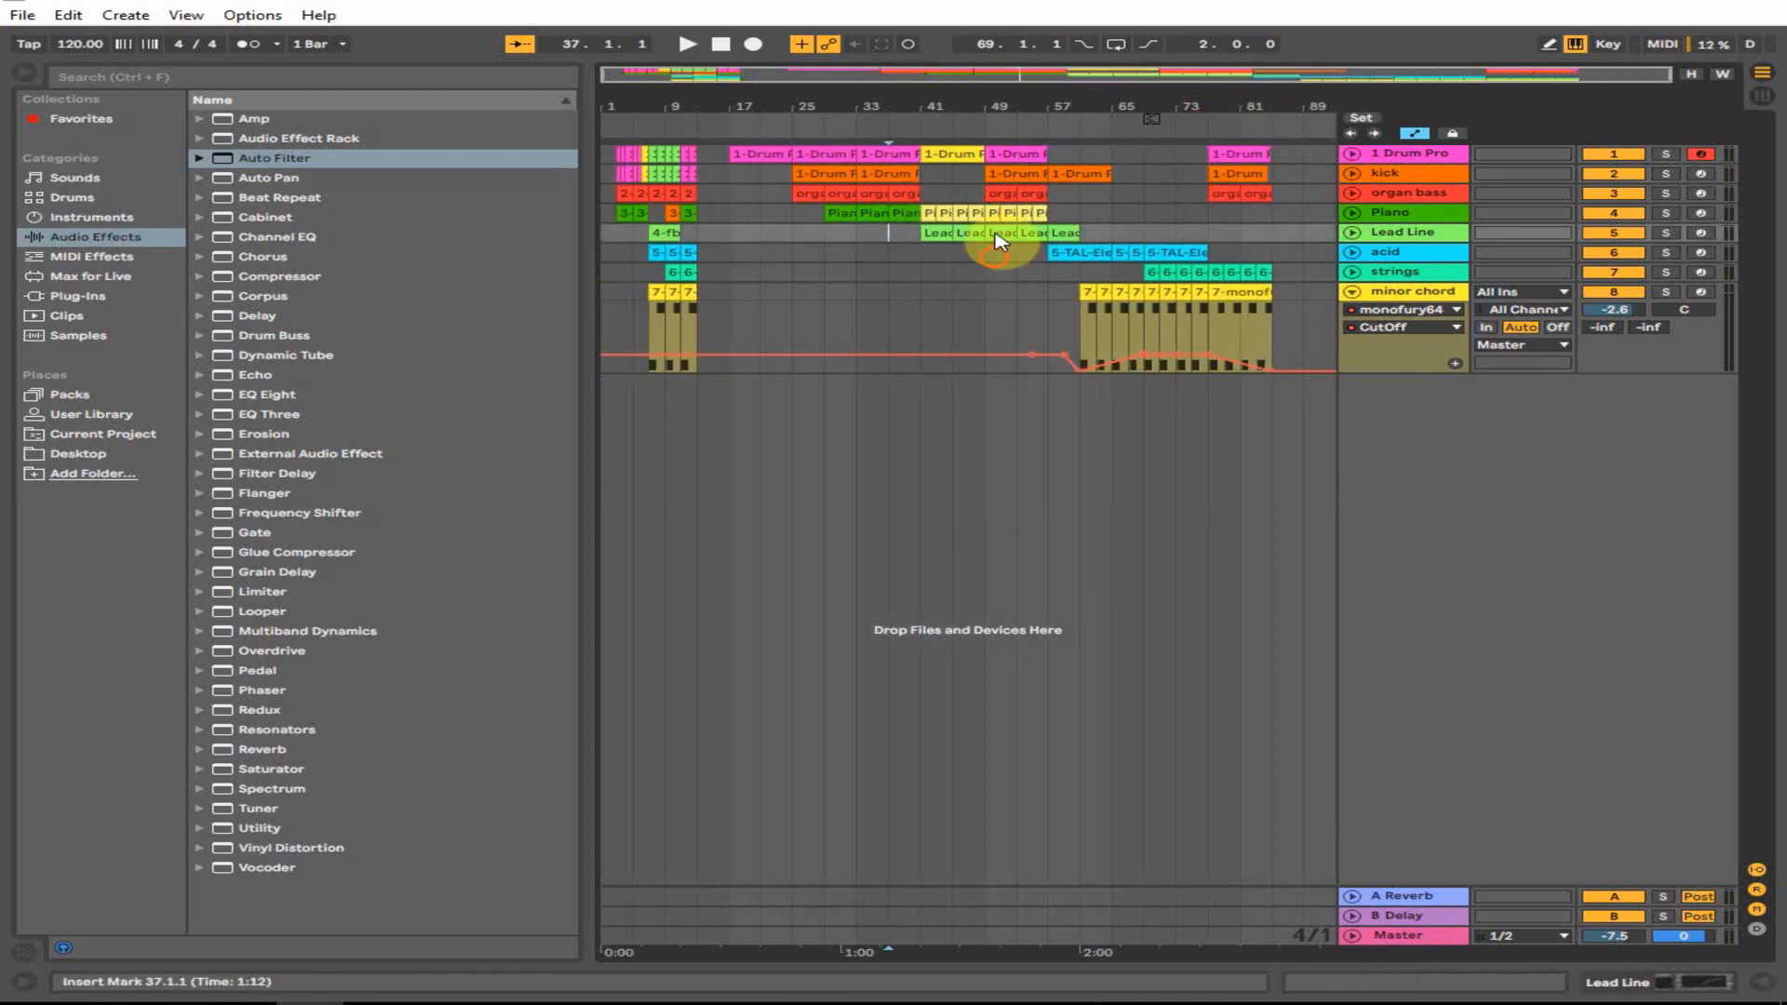
{"action": "left_click_drag", "start_coordinate": [994, 254], "coordinate": [1308, 160]}
{"action": "left_click", "coordinate": [1282, 270]}
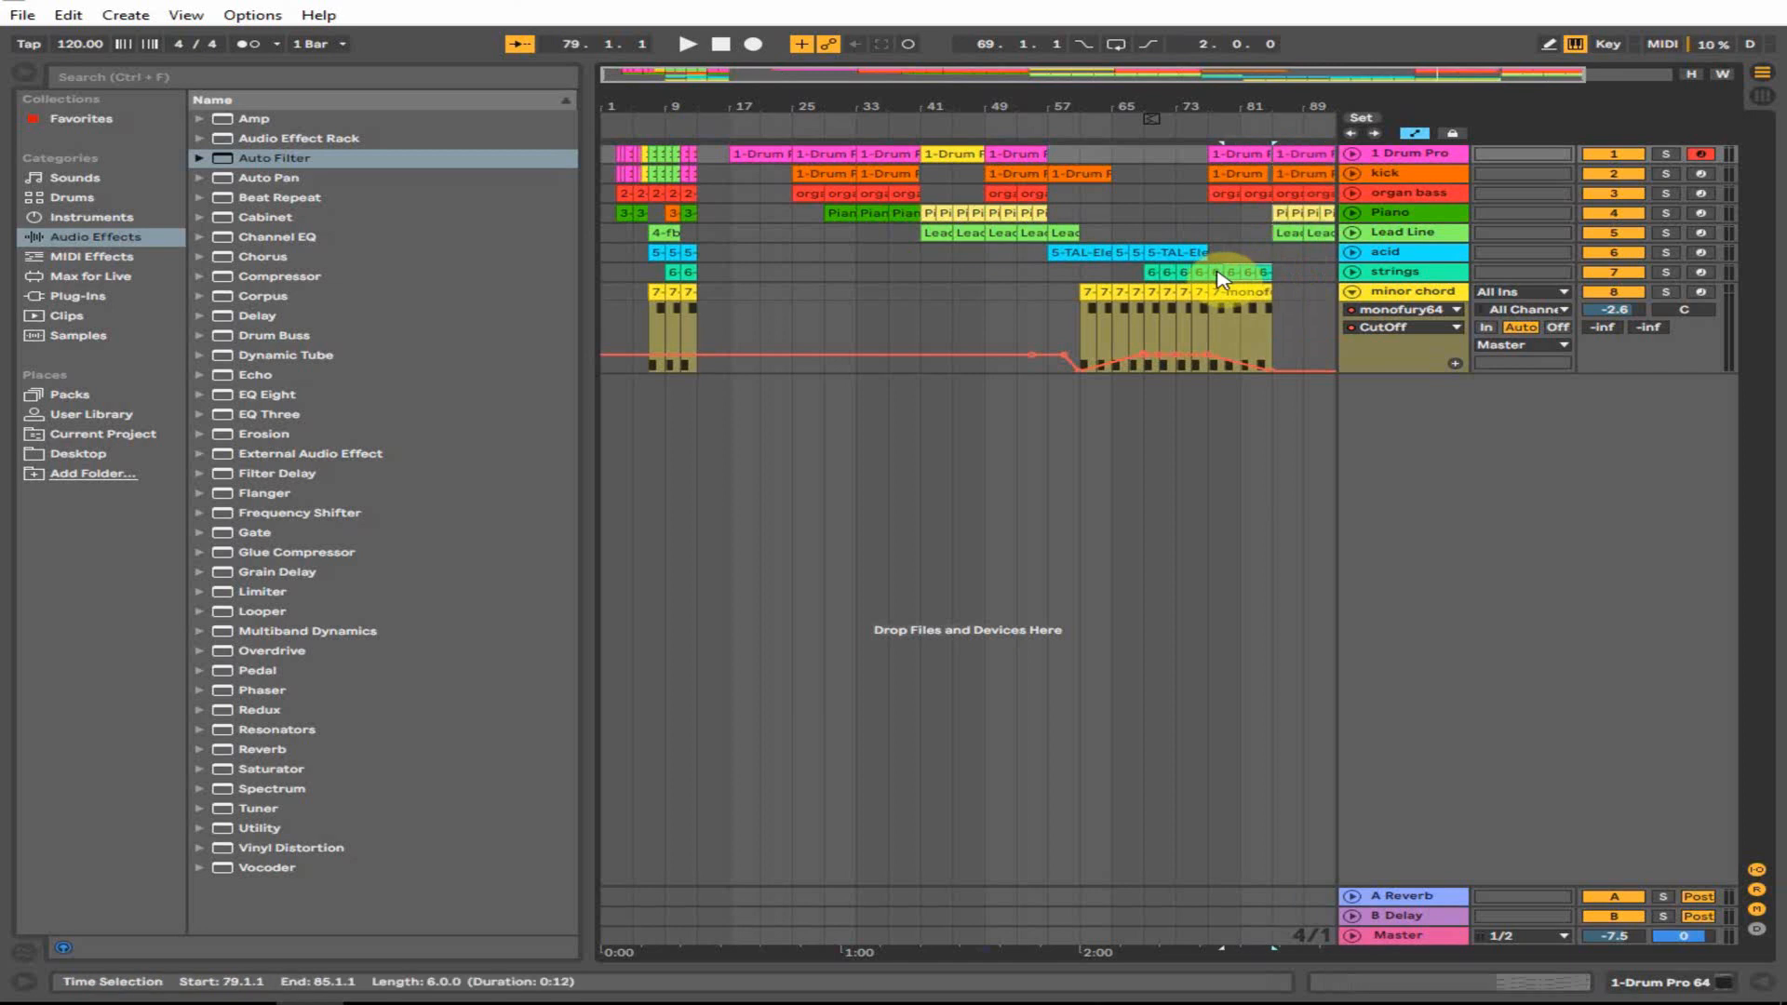
- Extend the strings clip to bar 85, audition from bar 81, and unfold the acid track's filter automation
{"action": "left_click_drag", "start_coordinate": [1211, 273], "coordinate": [1289, 273]}
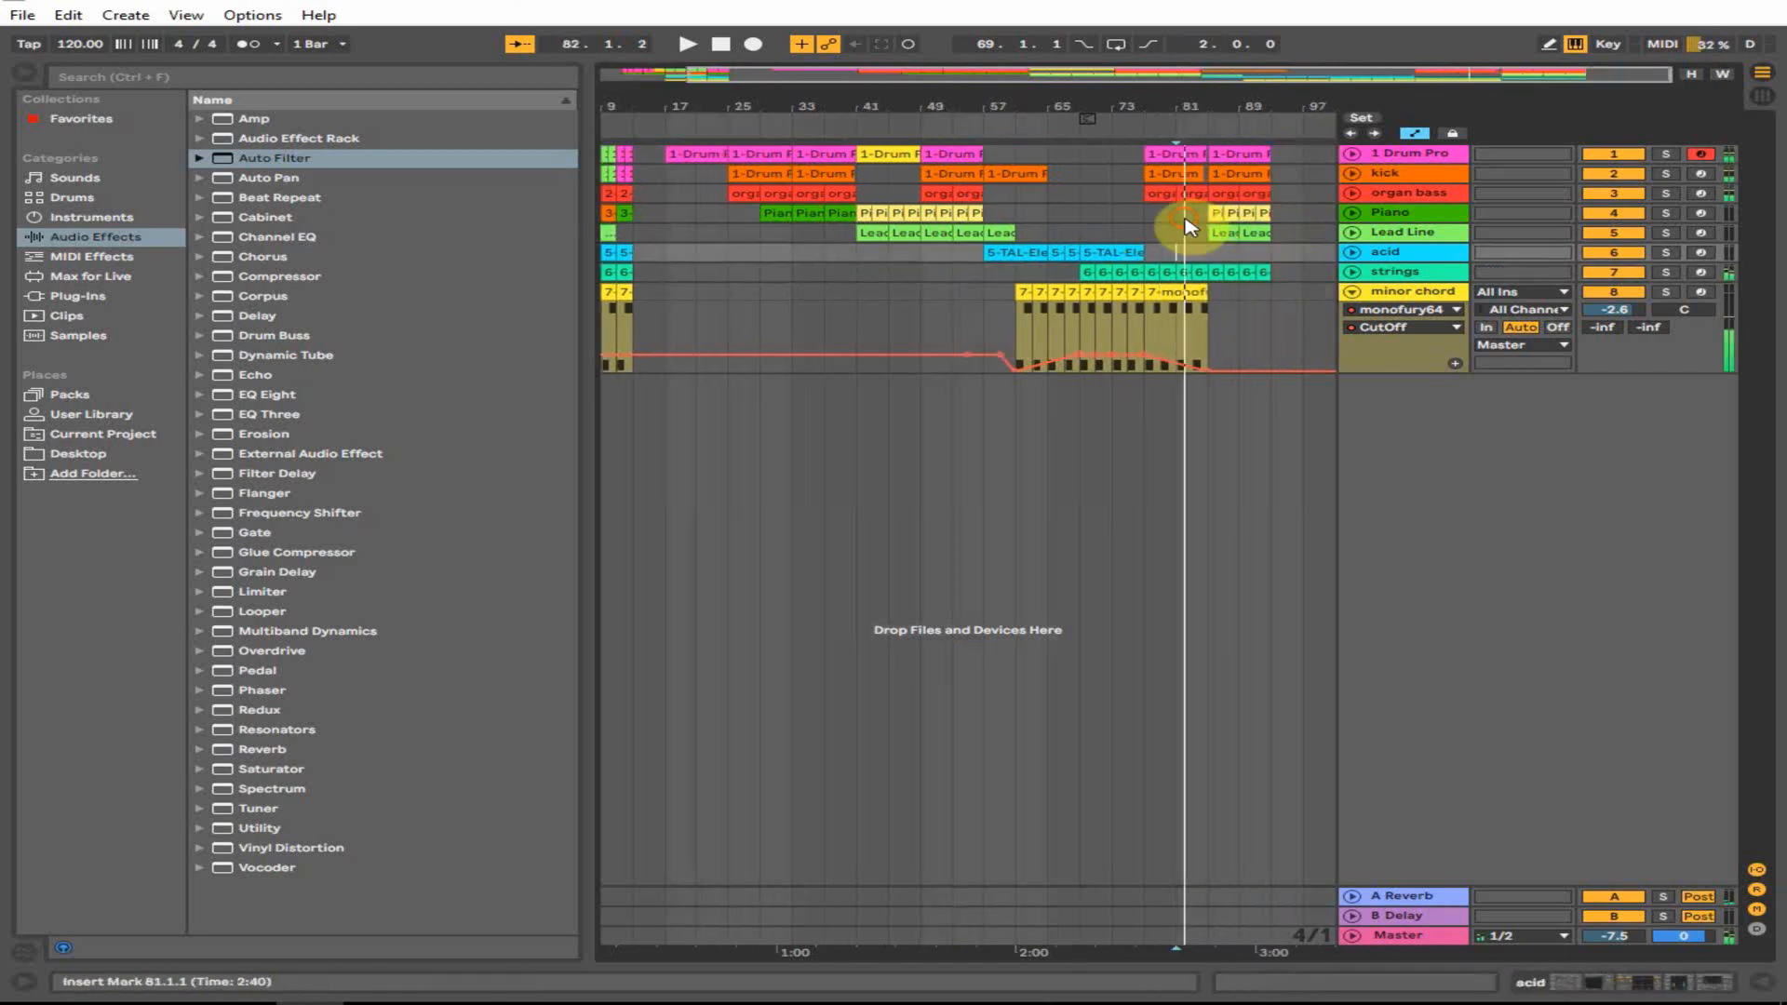
{"action": "left_click", "coordinate": [1186, 221]}
{"action": "key", "text": "space"}
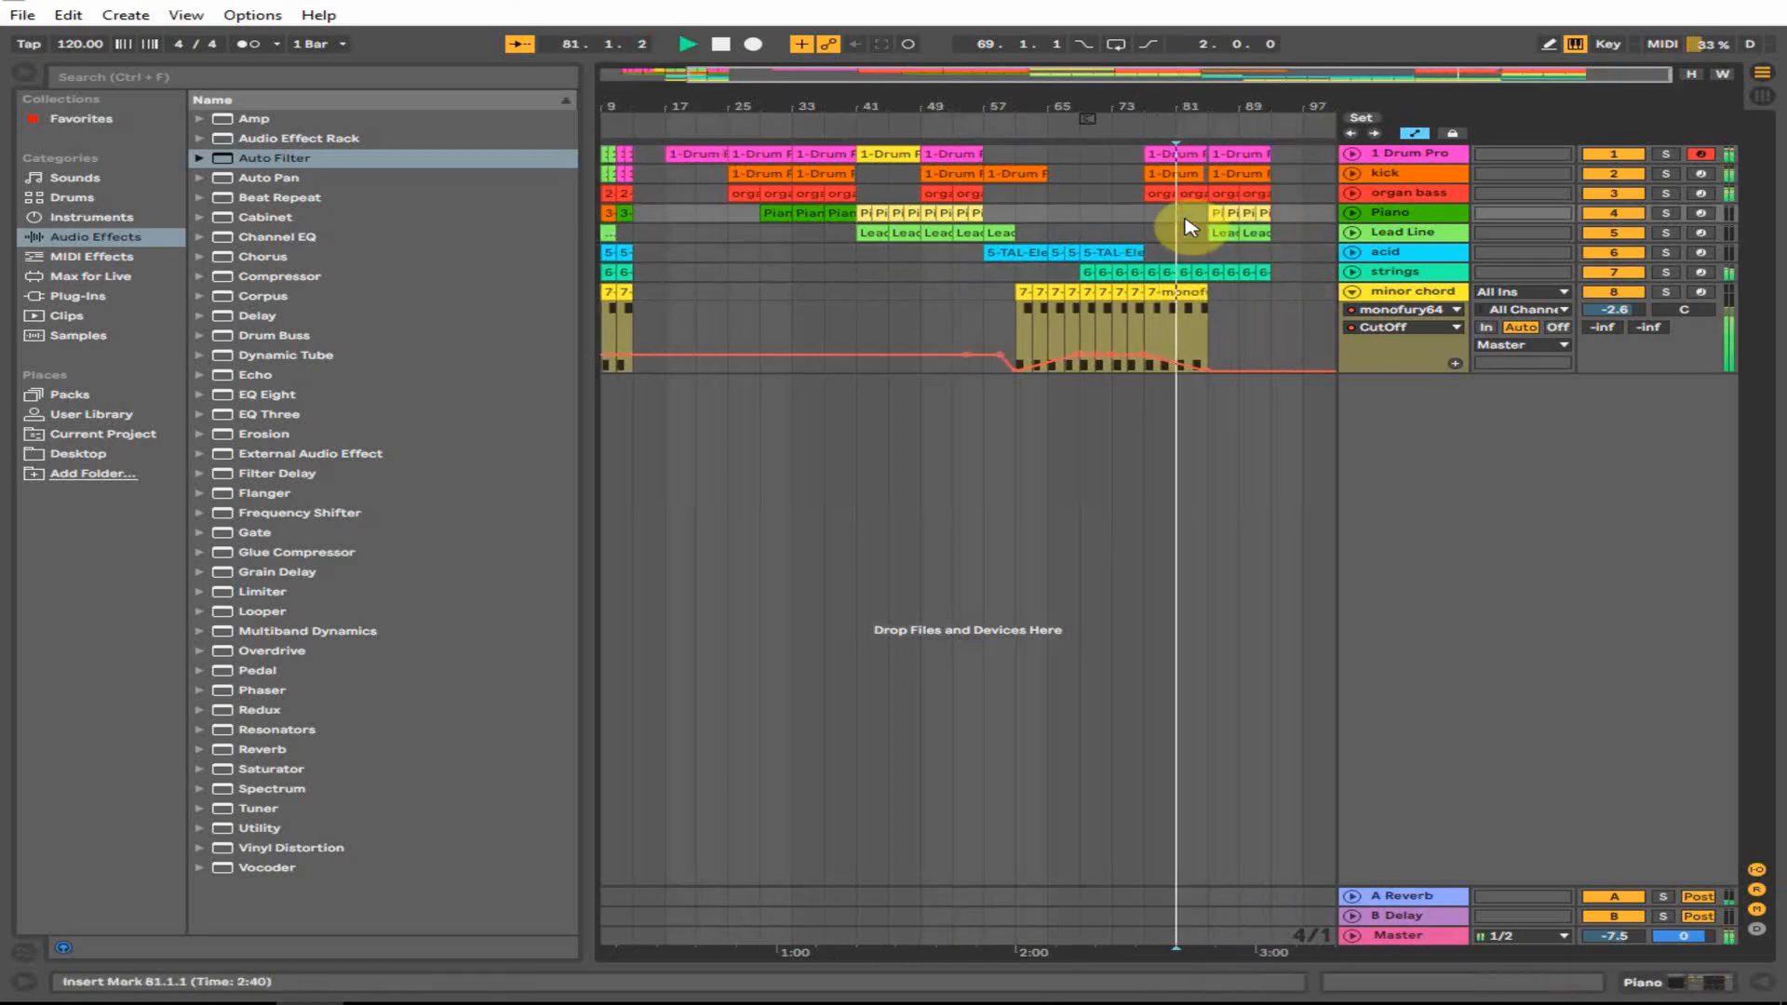
{"action": "left_click_drag", "start_coordinate": [1197, 87], "coordinate": [1477, 172]}
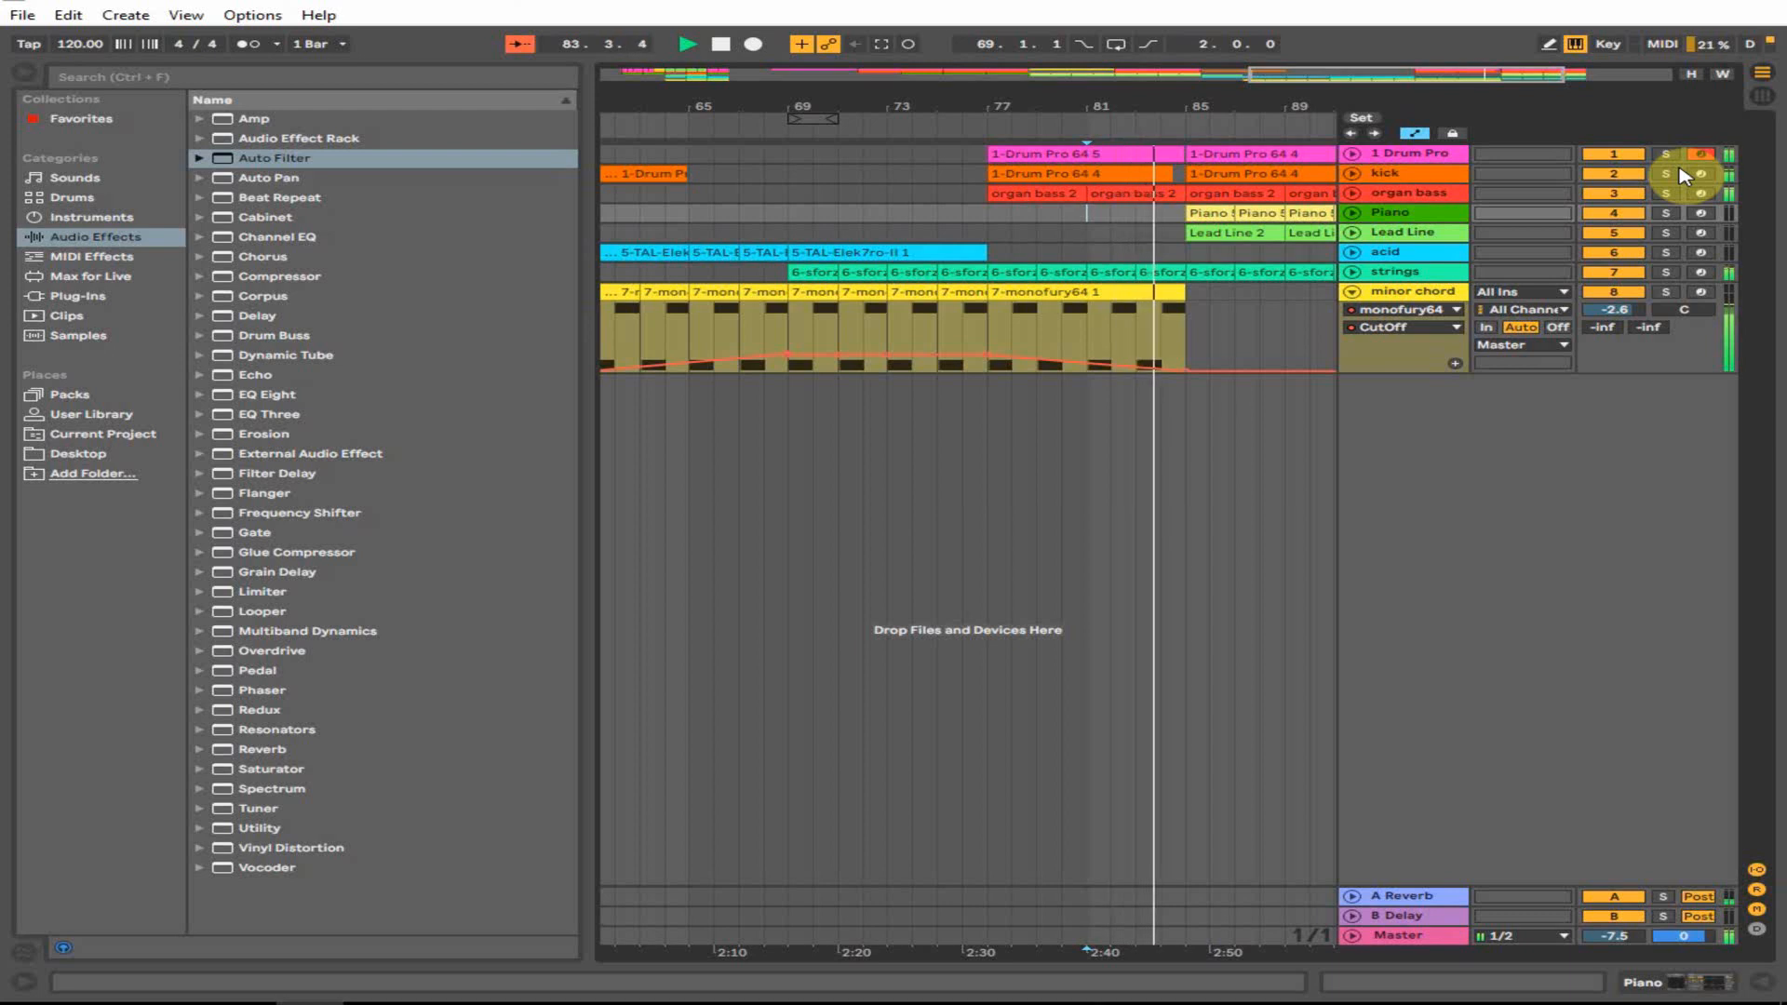
{"action": "left_click", "coordinate": [1208, 191]}
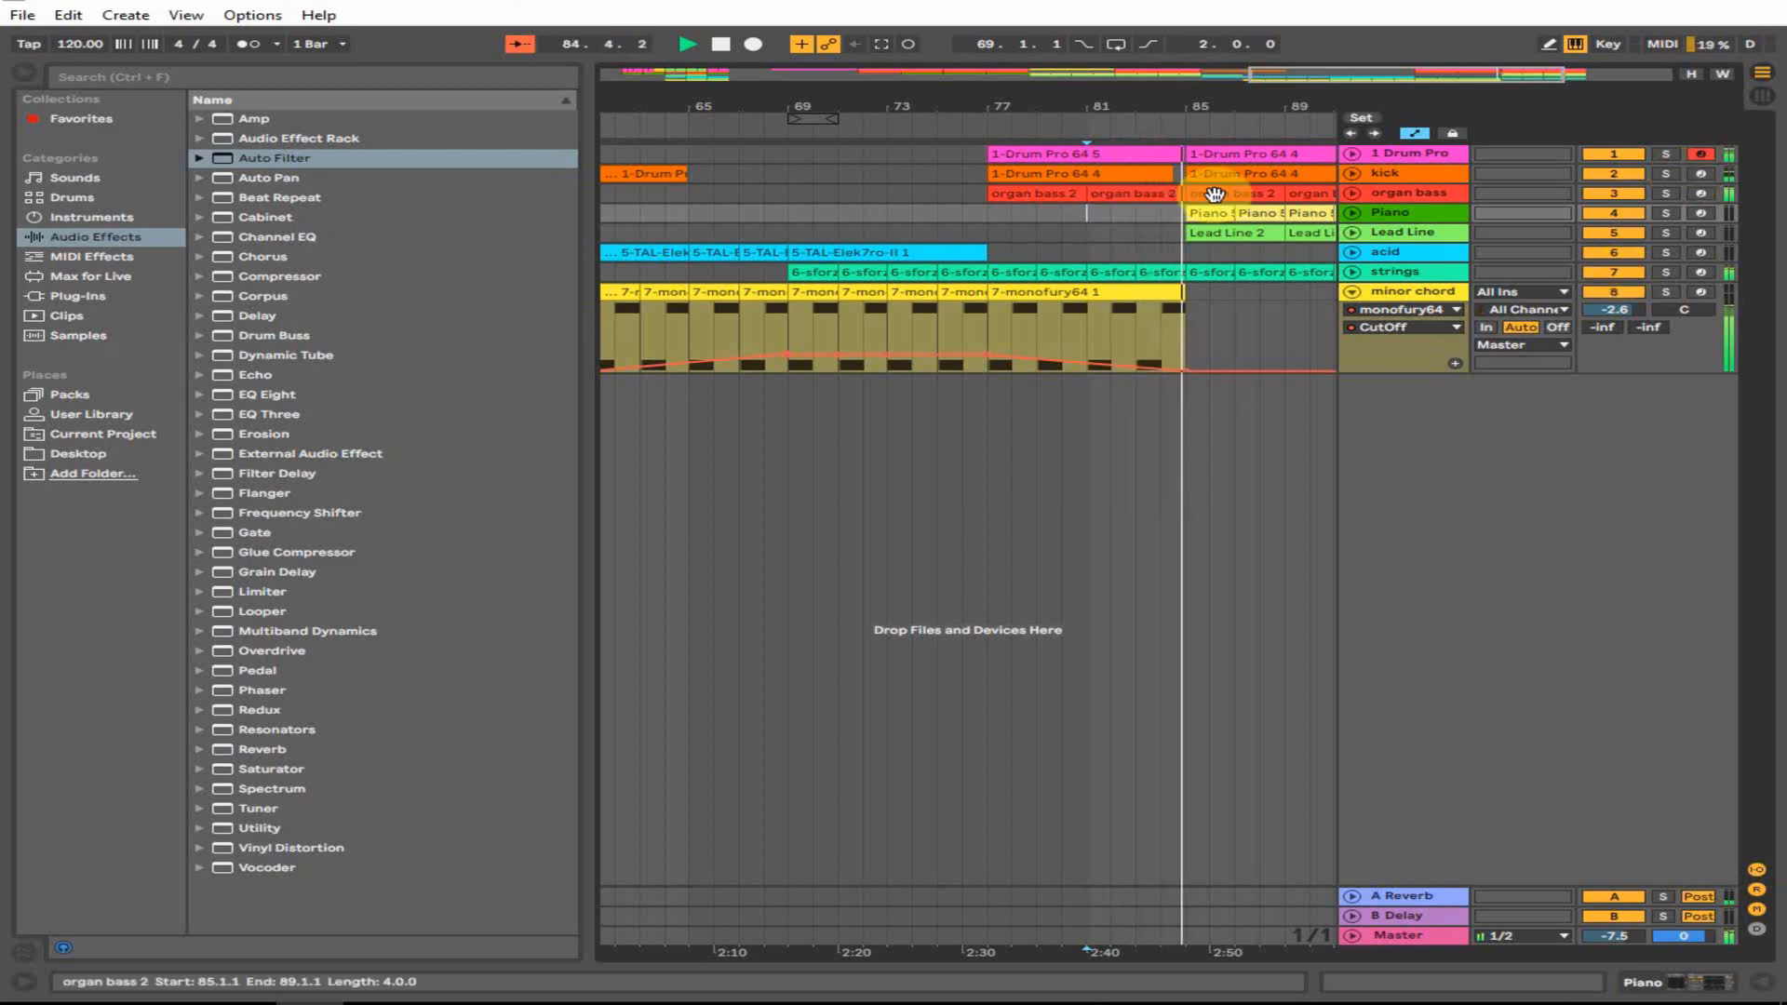
{"action": "left_click_drag", "start_coordinate": [1169, 91], "coordinate": [1082, 259]}
{"action": "key", "text": "minus"}
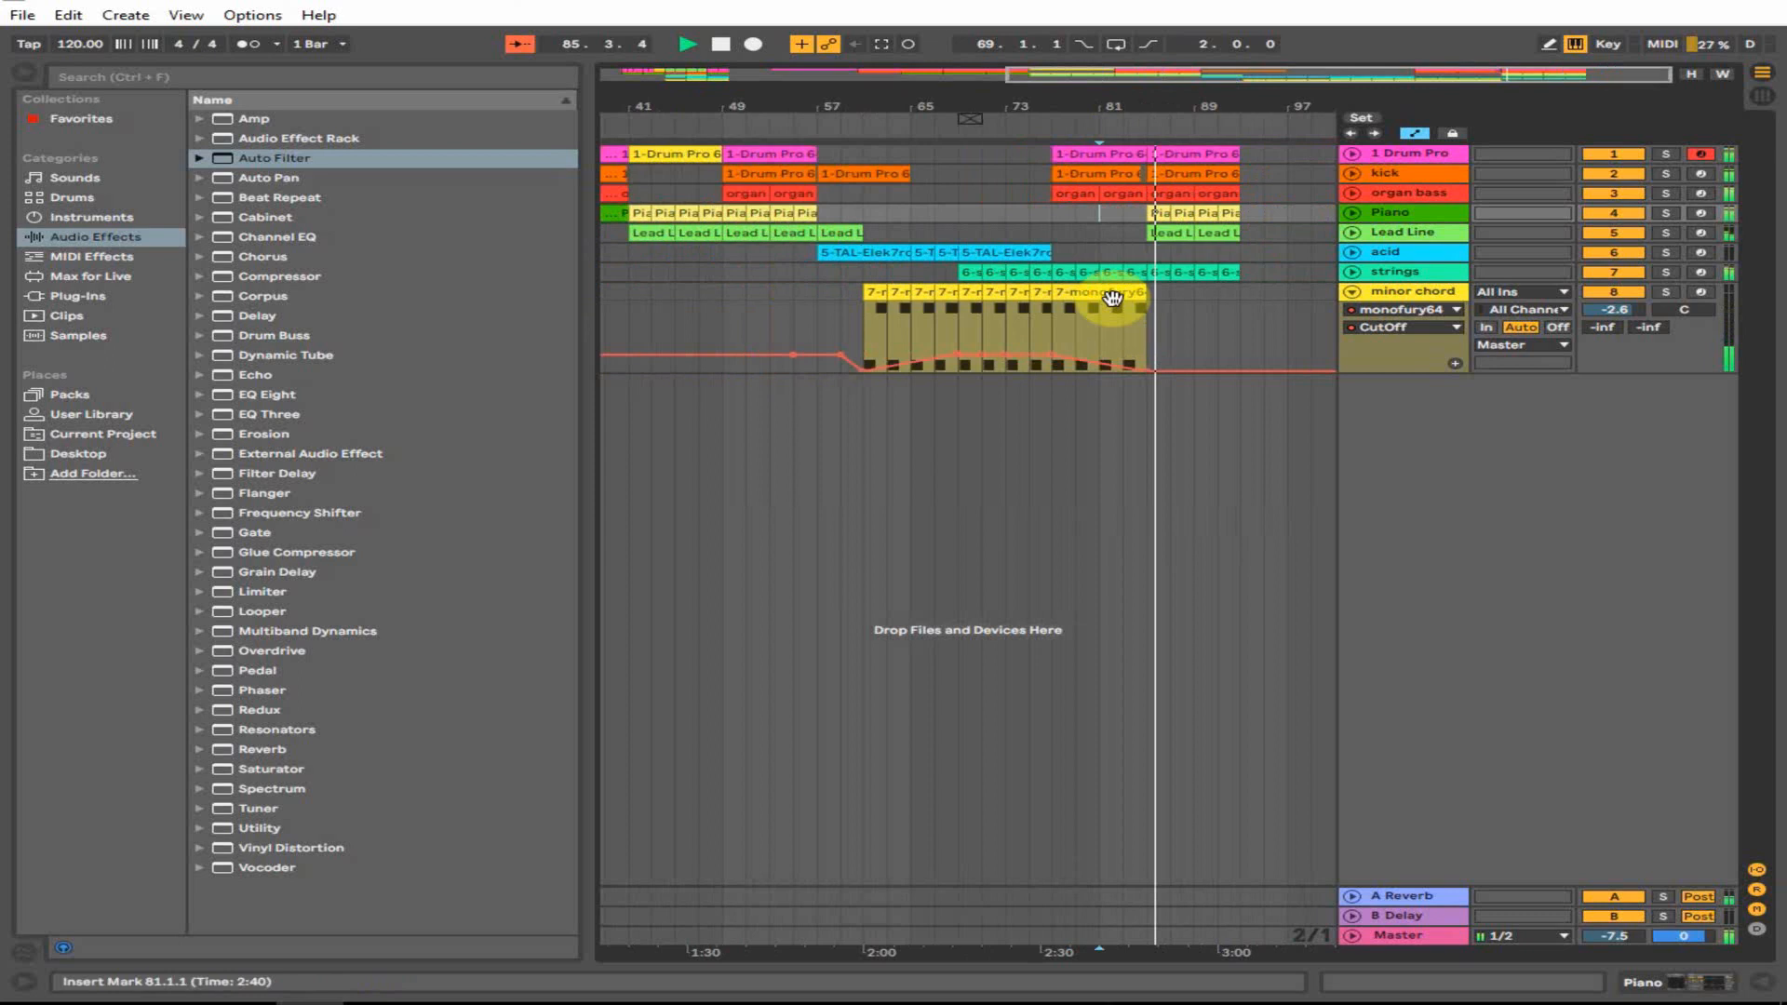
{"action": "key", "text": "space"}
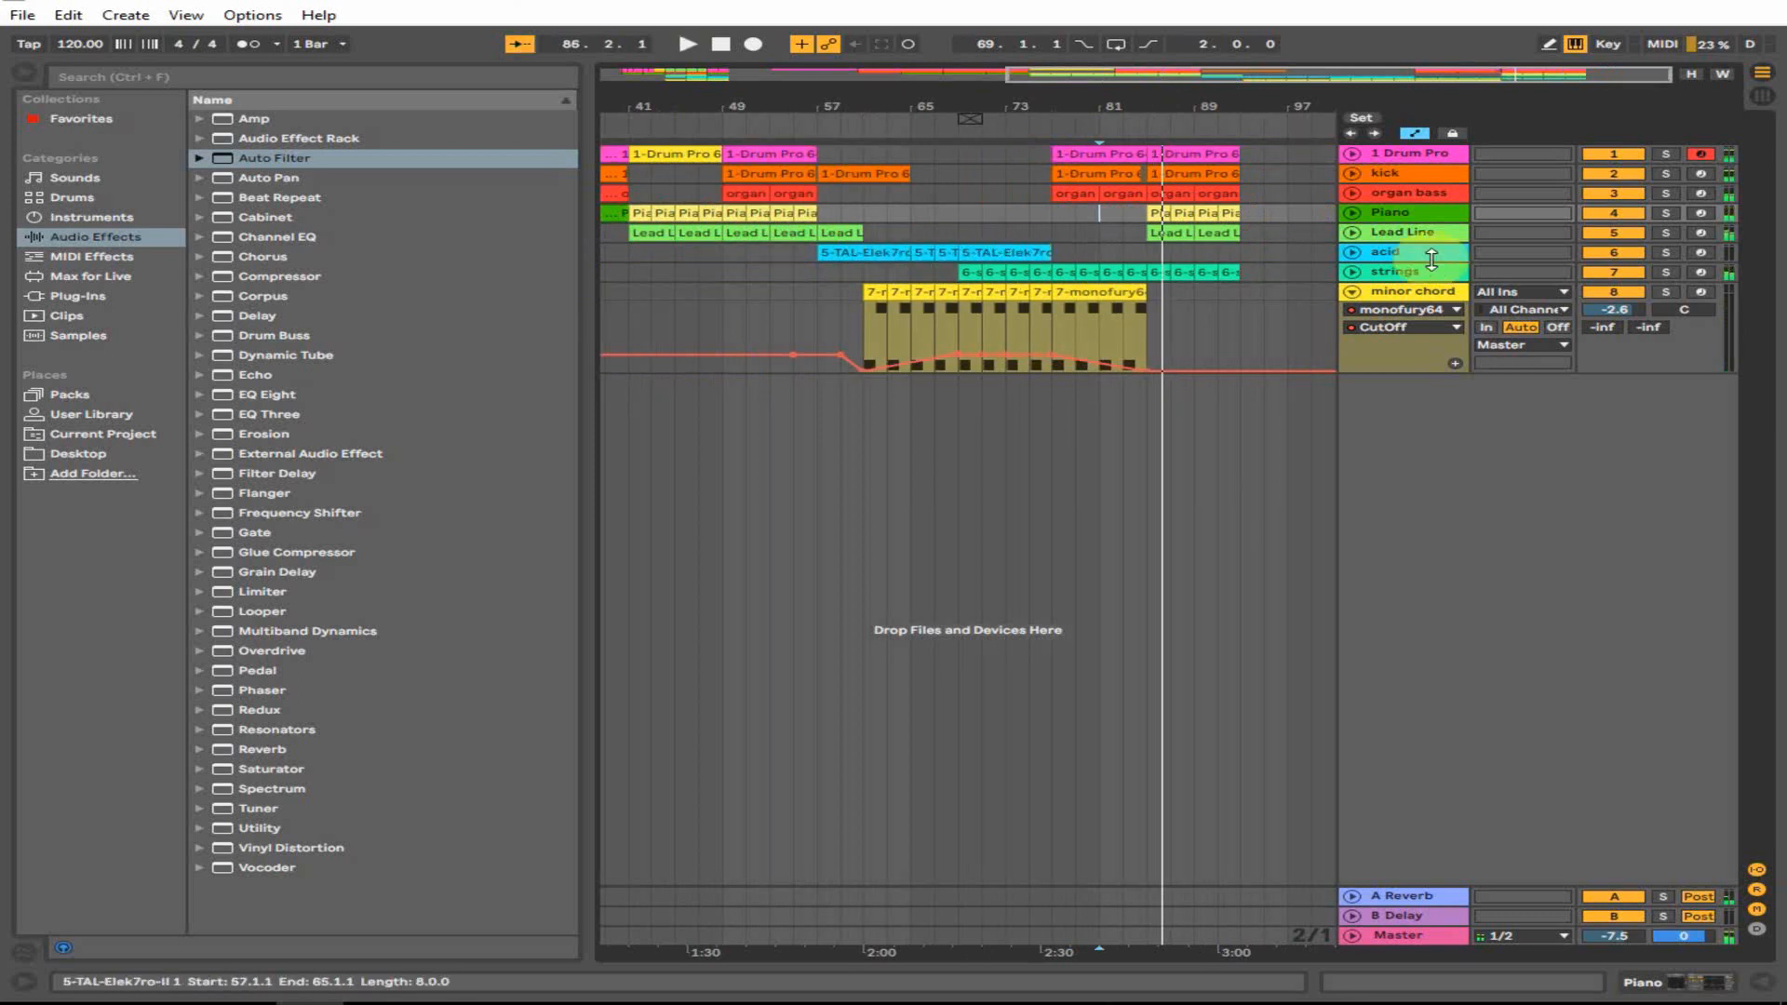
{"action": "left_click", "coordinate": [1352, 252]}
{"action": "left_click", "coordinate": [921, 249]}
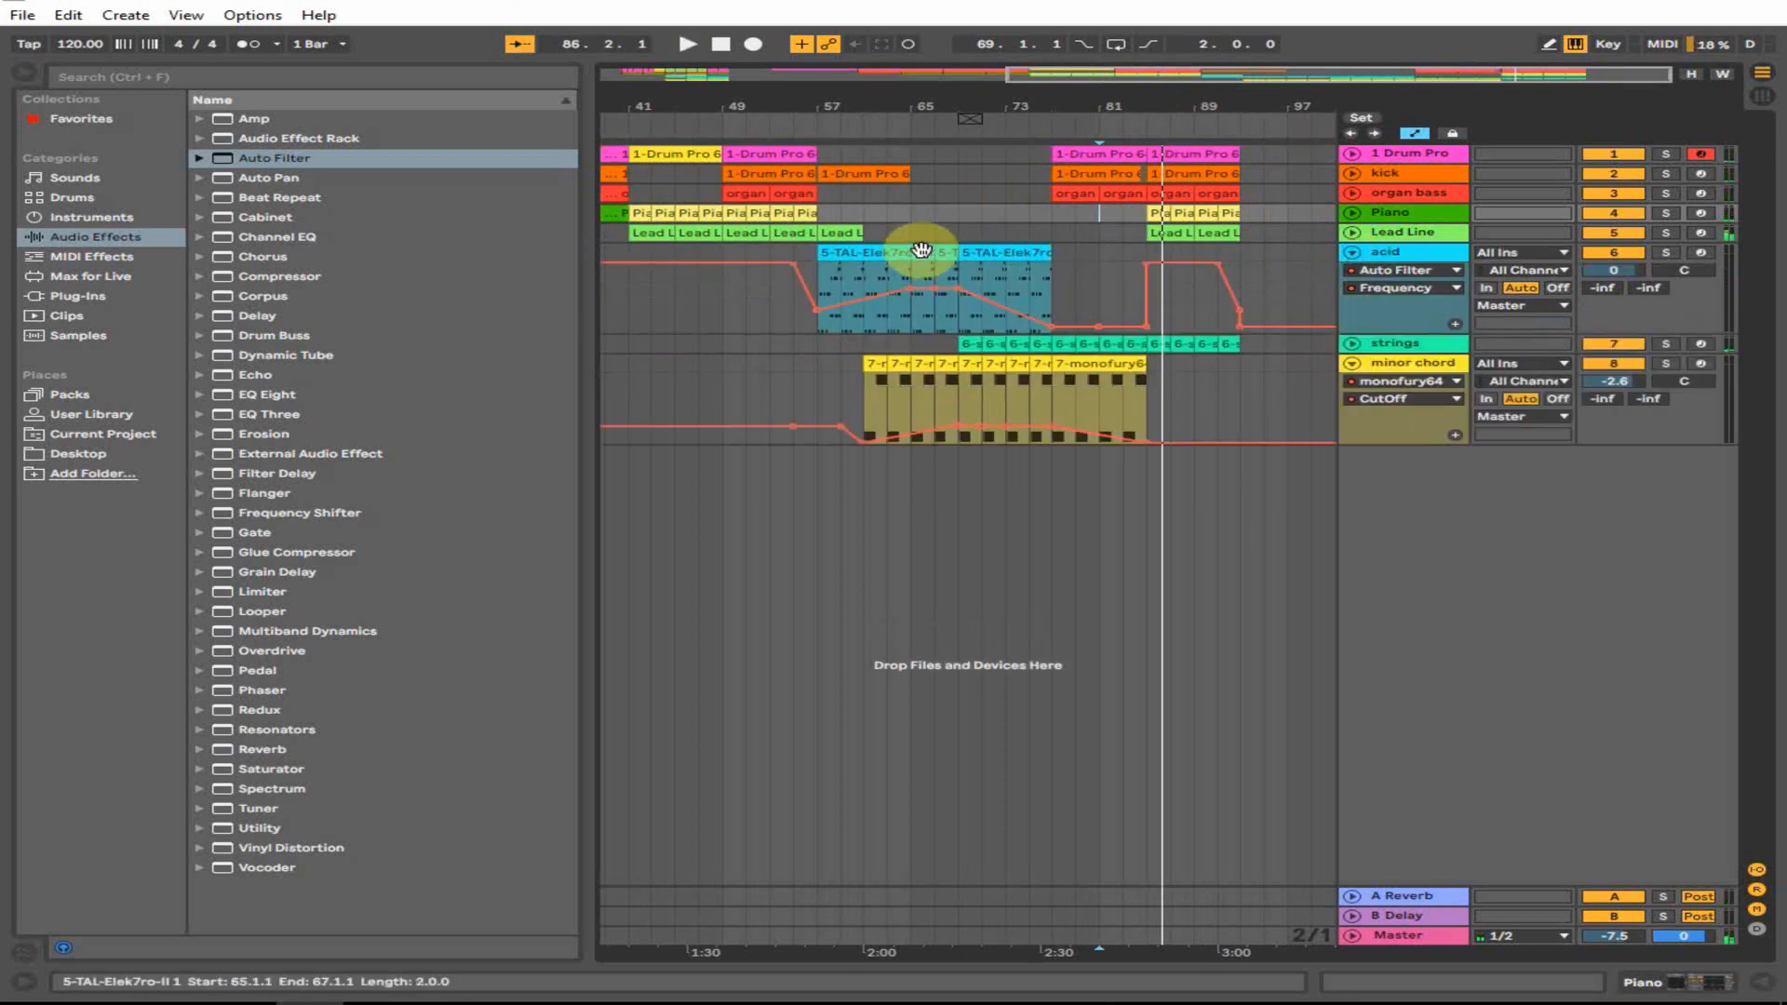
- Copy the acid clip to bar 85, duplicate it twice out to bar 91, then fold the acid track
{"action": "left_click_drag", "start_coordinate": [922, 250], "coordinate": [1160, 263]}
{"action": "key", "text": "space"}
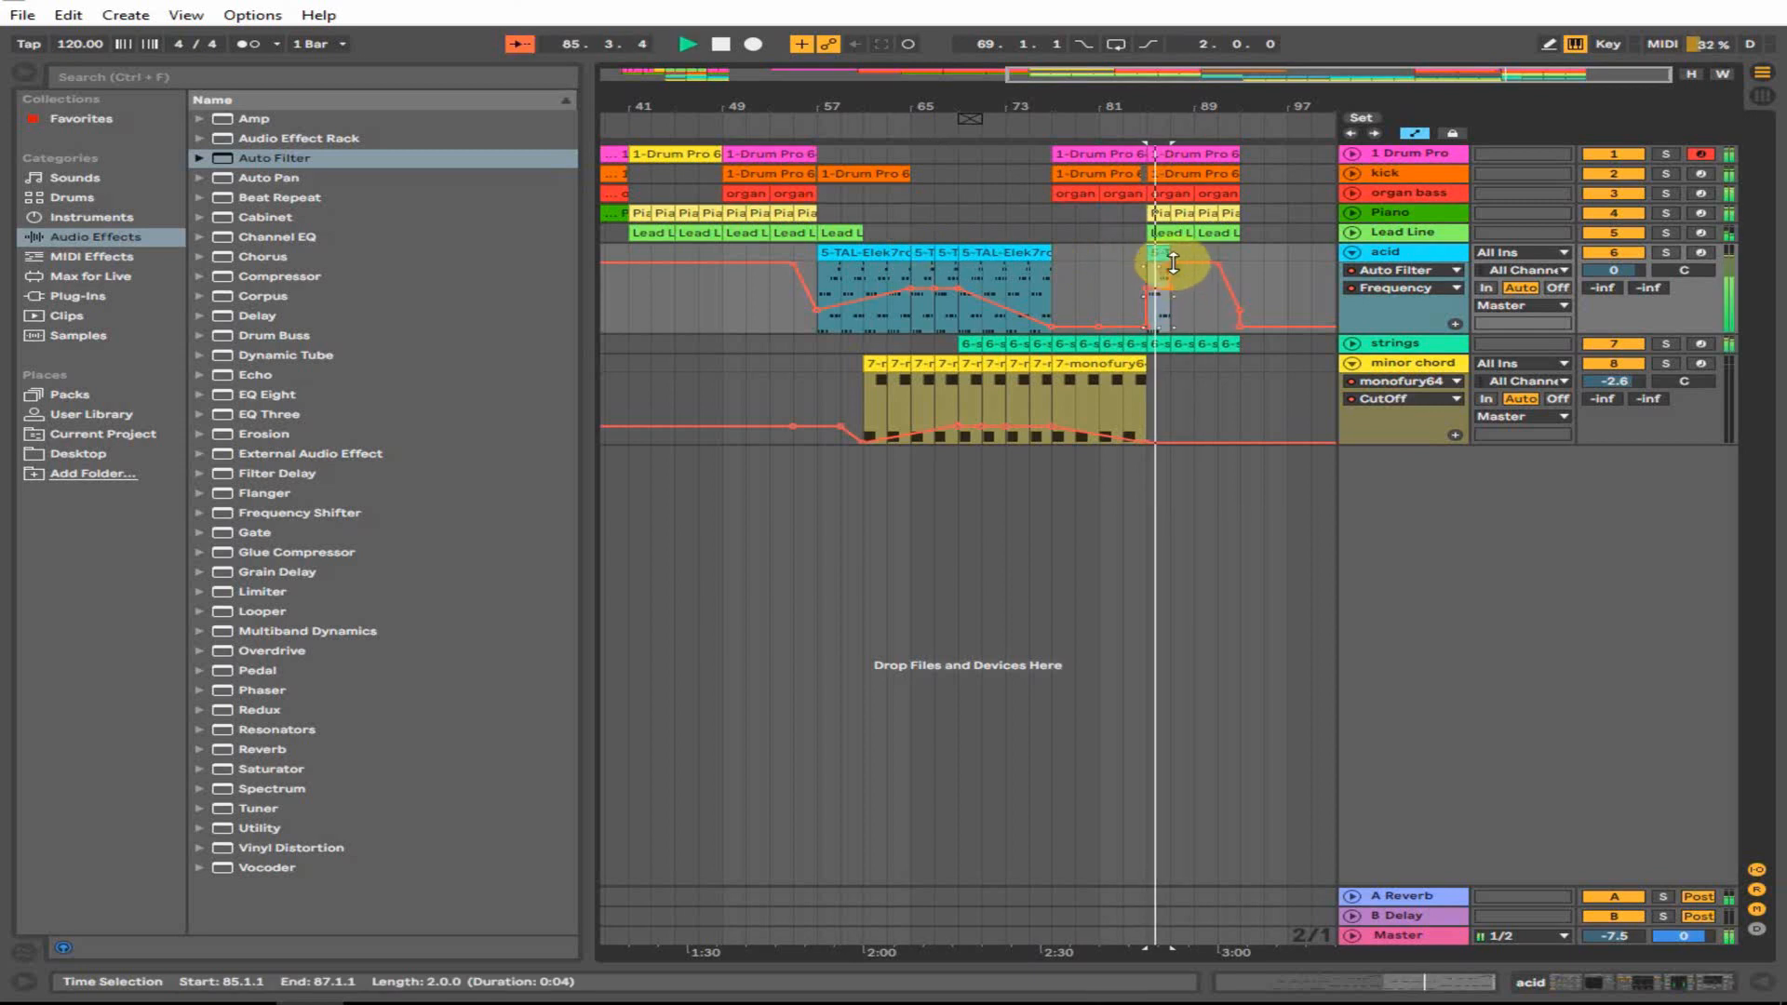
{"action": "key", "text": "ctrl+d"}
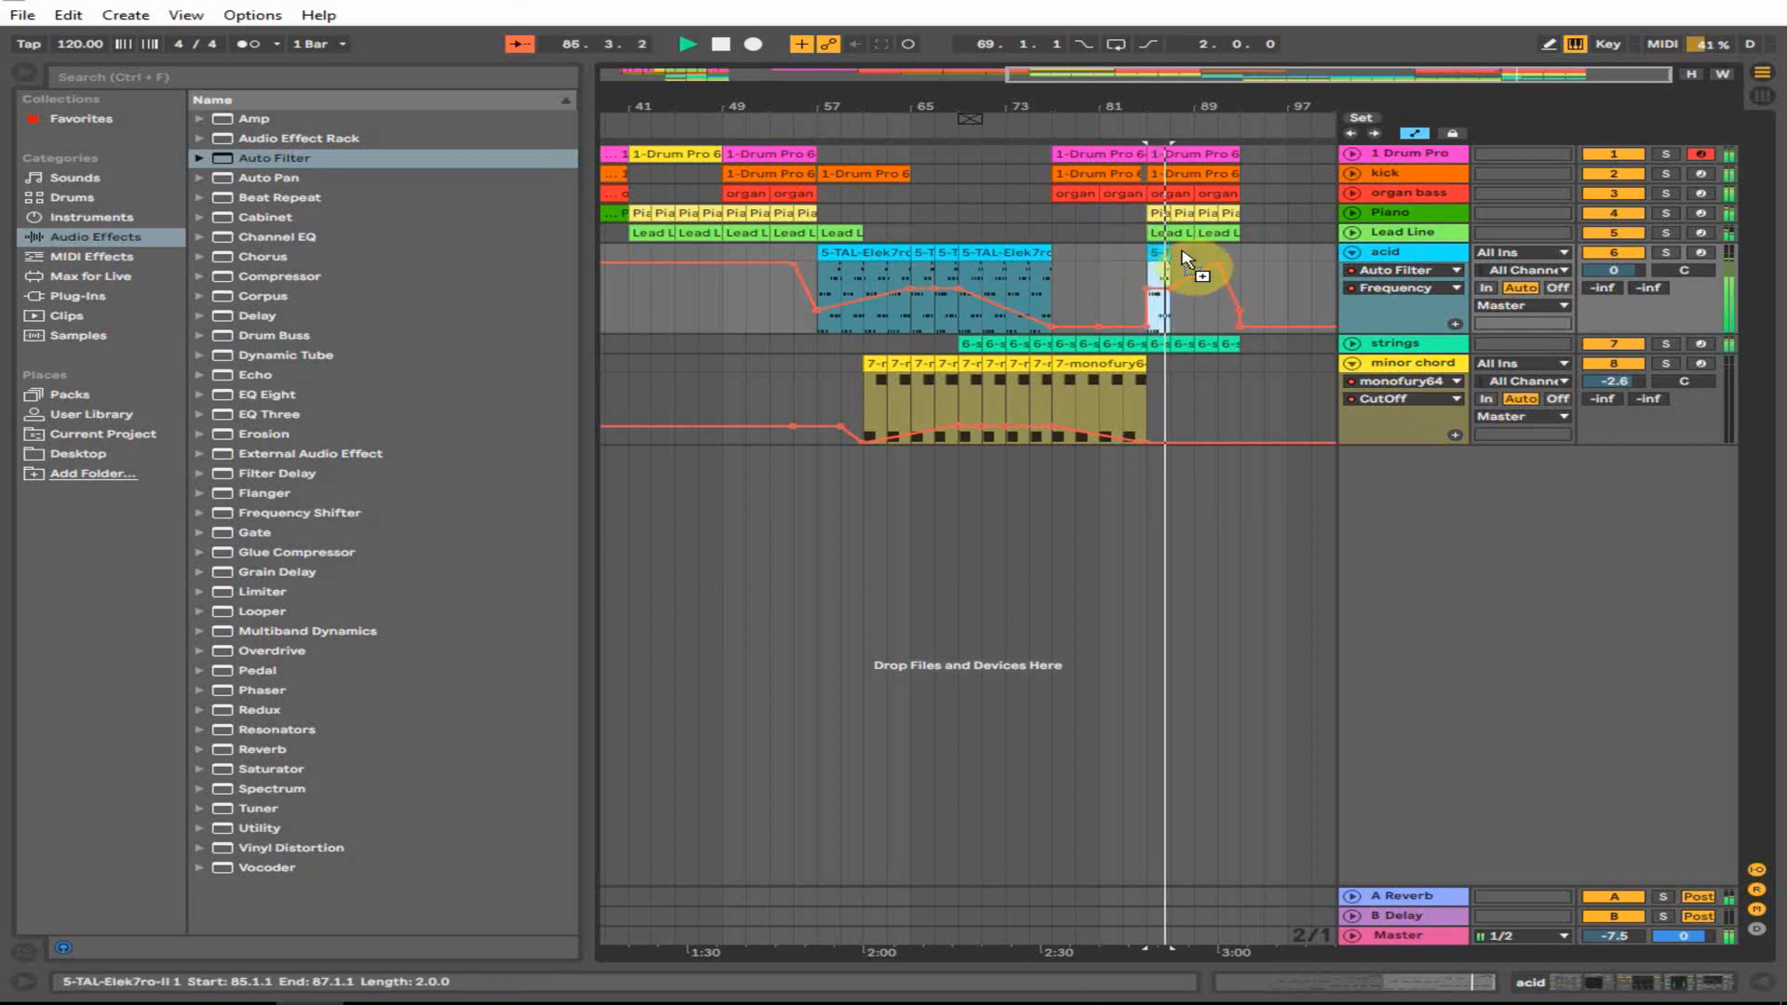
{"action": "key", "text": "ctrl+d"}
{"action": "key", "text": "ctrl+d"}
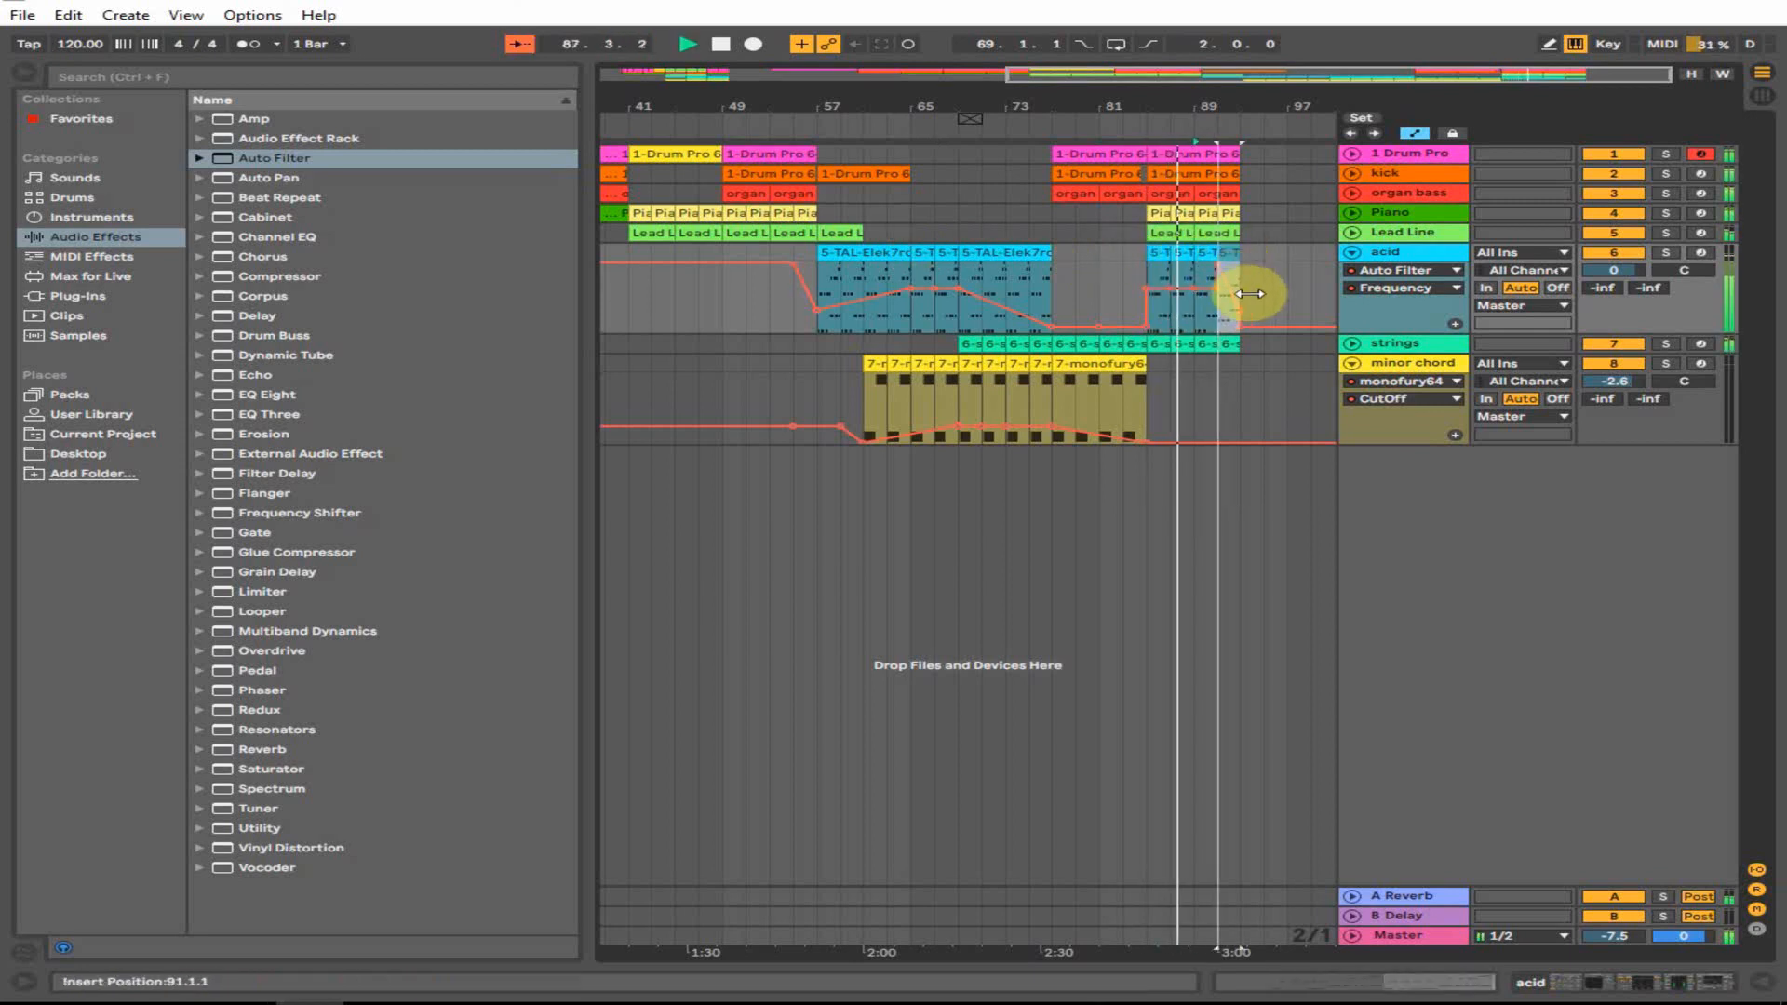
{"action": "key", "text": "space"}
{"action": "left_click", "coordinate": [1352, 255]}
{"action": "left_click_drag", "start_coordinate": [1073, 112], "coordinate": [1169, 110]}
{"action": "left_click", "coordinate": [742, 173]}
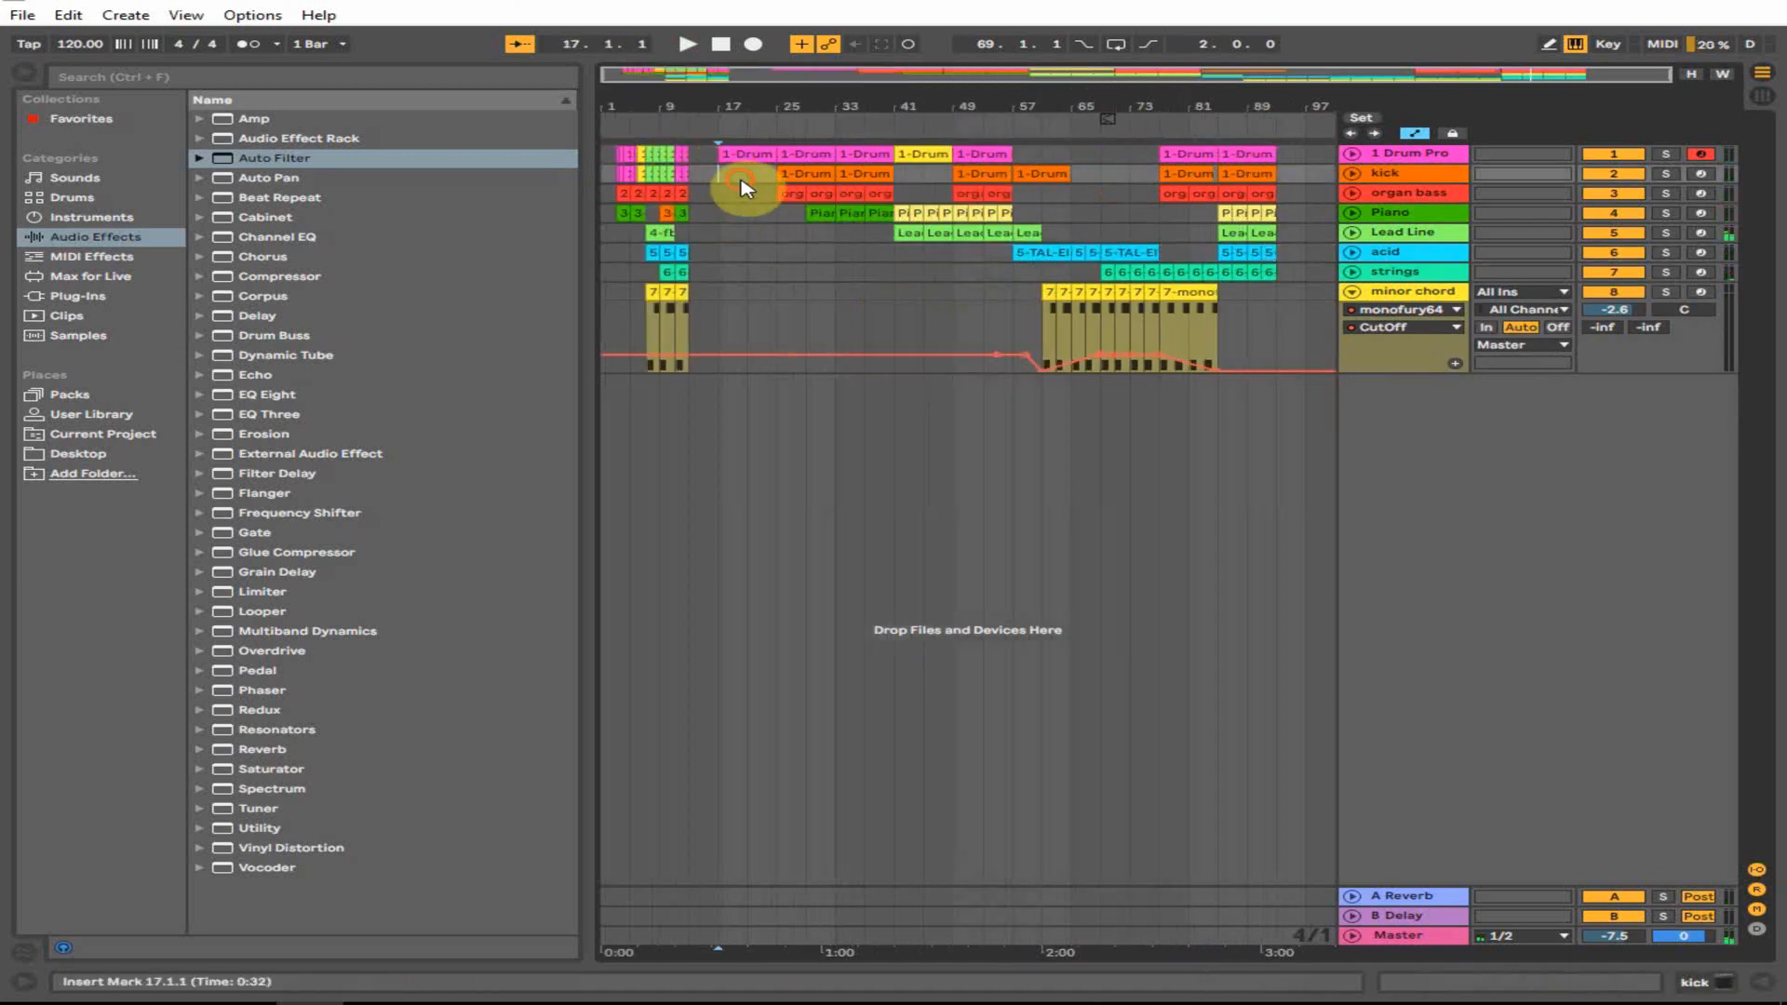
- Fold the minor chord track and narrow the browser to widen the arrangement
{"action": "key", "text": "space"}
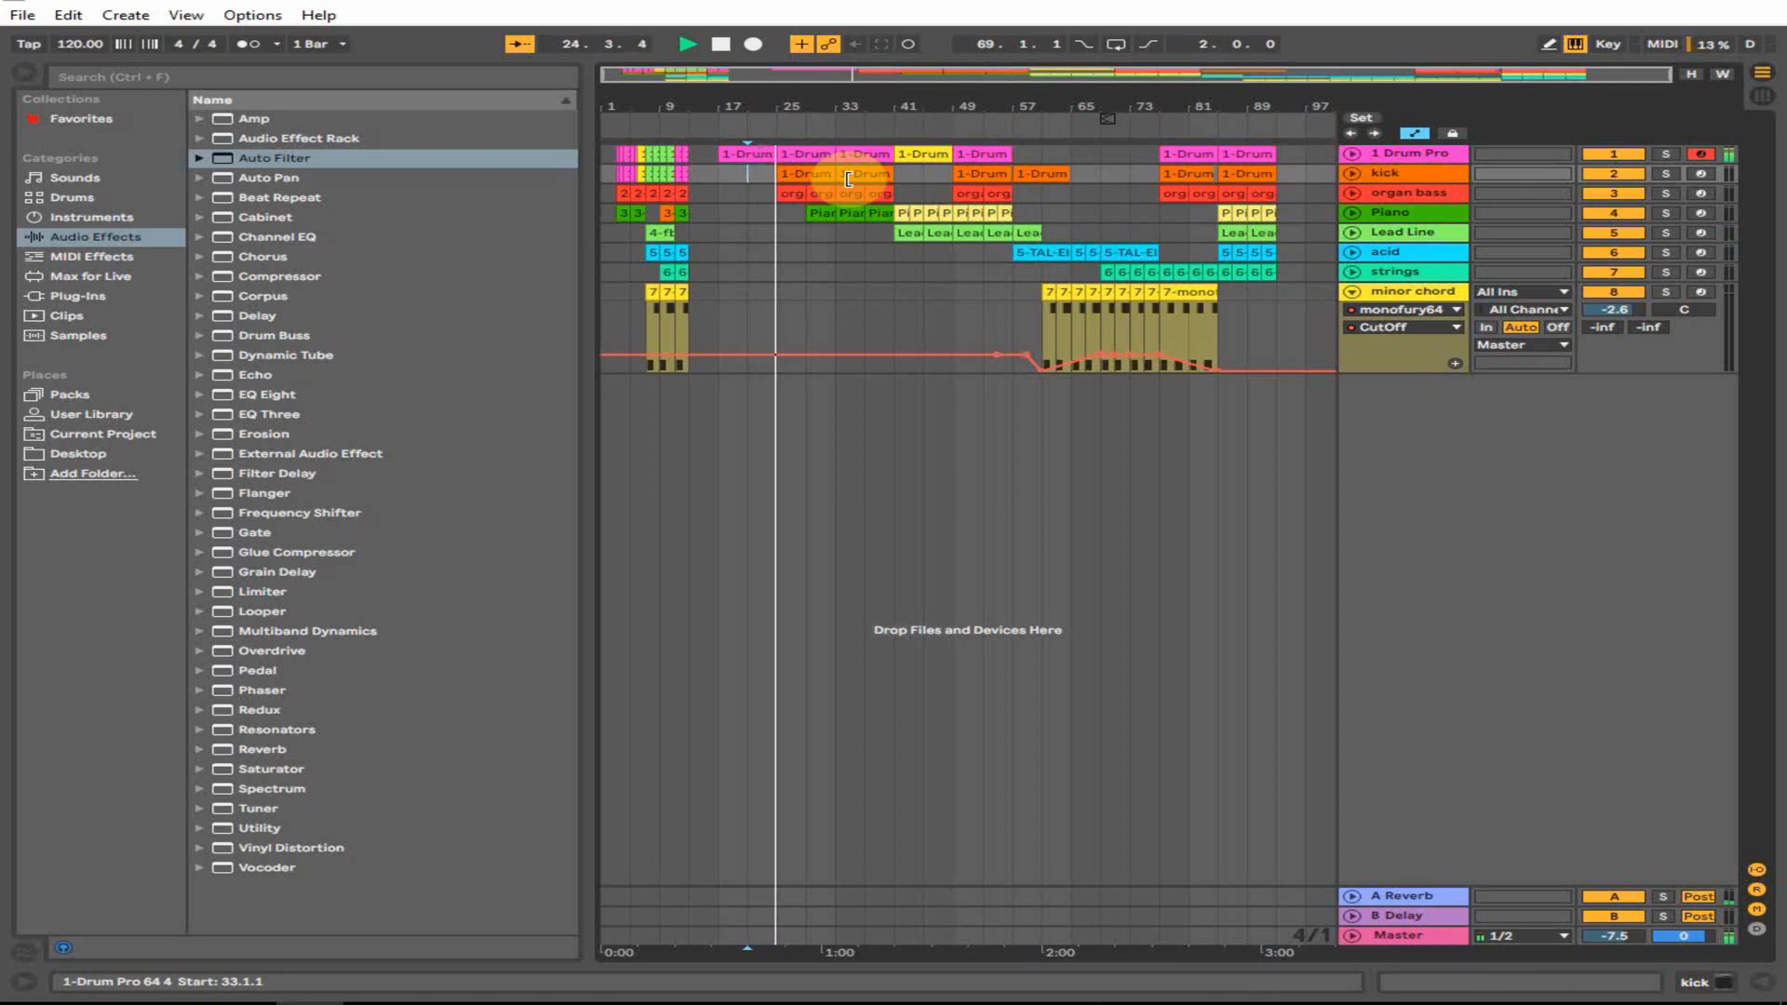
{"action": "left_click", "coordinate": [1351, 291]}
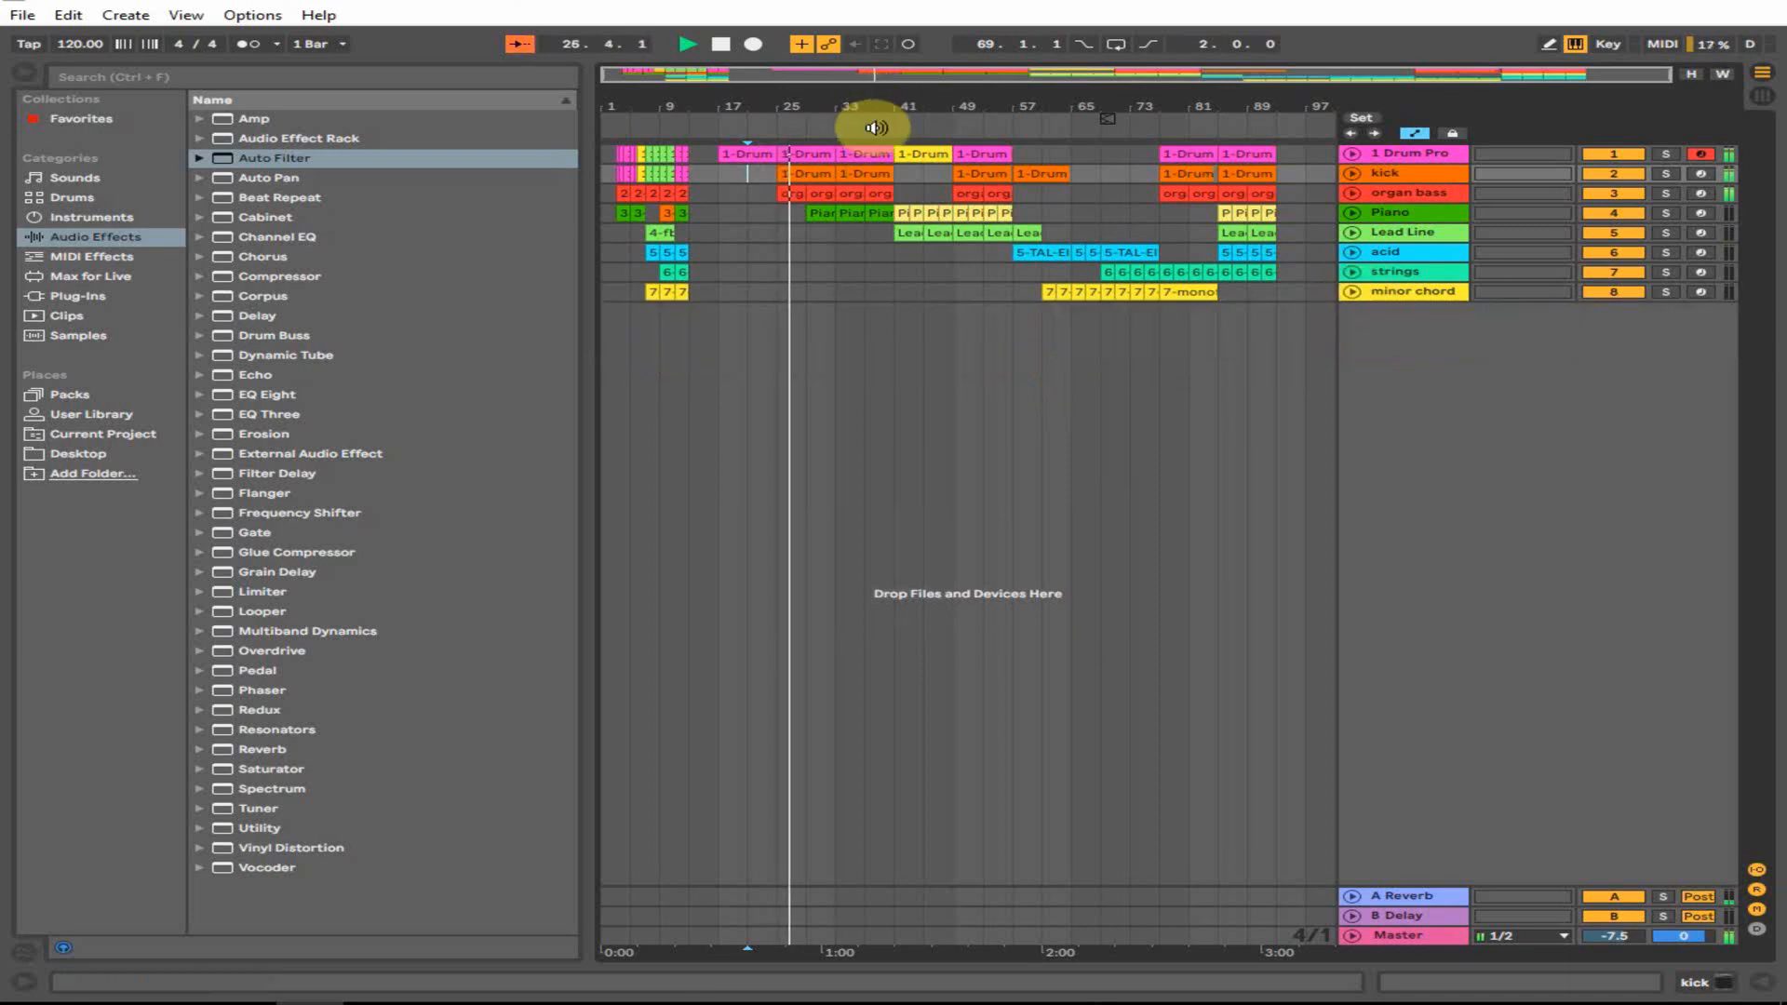
{"action": "left_click_drag", "start_coordinate": [591, 238], "coordinate": [511, 247]}
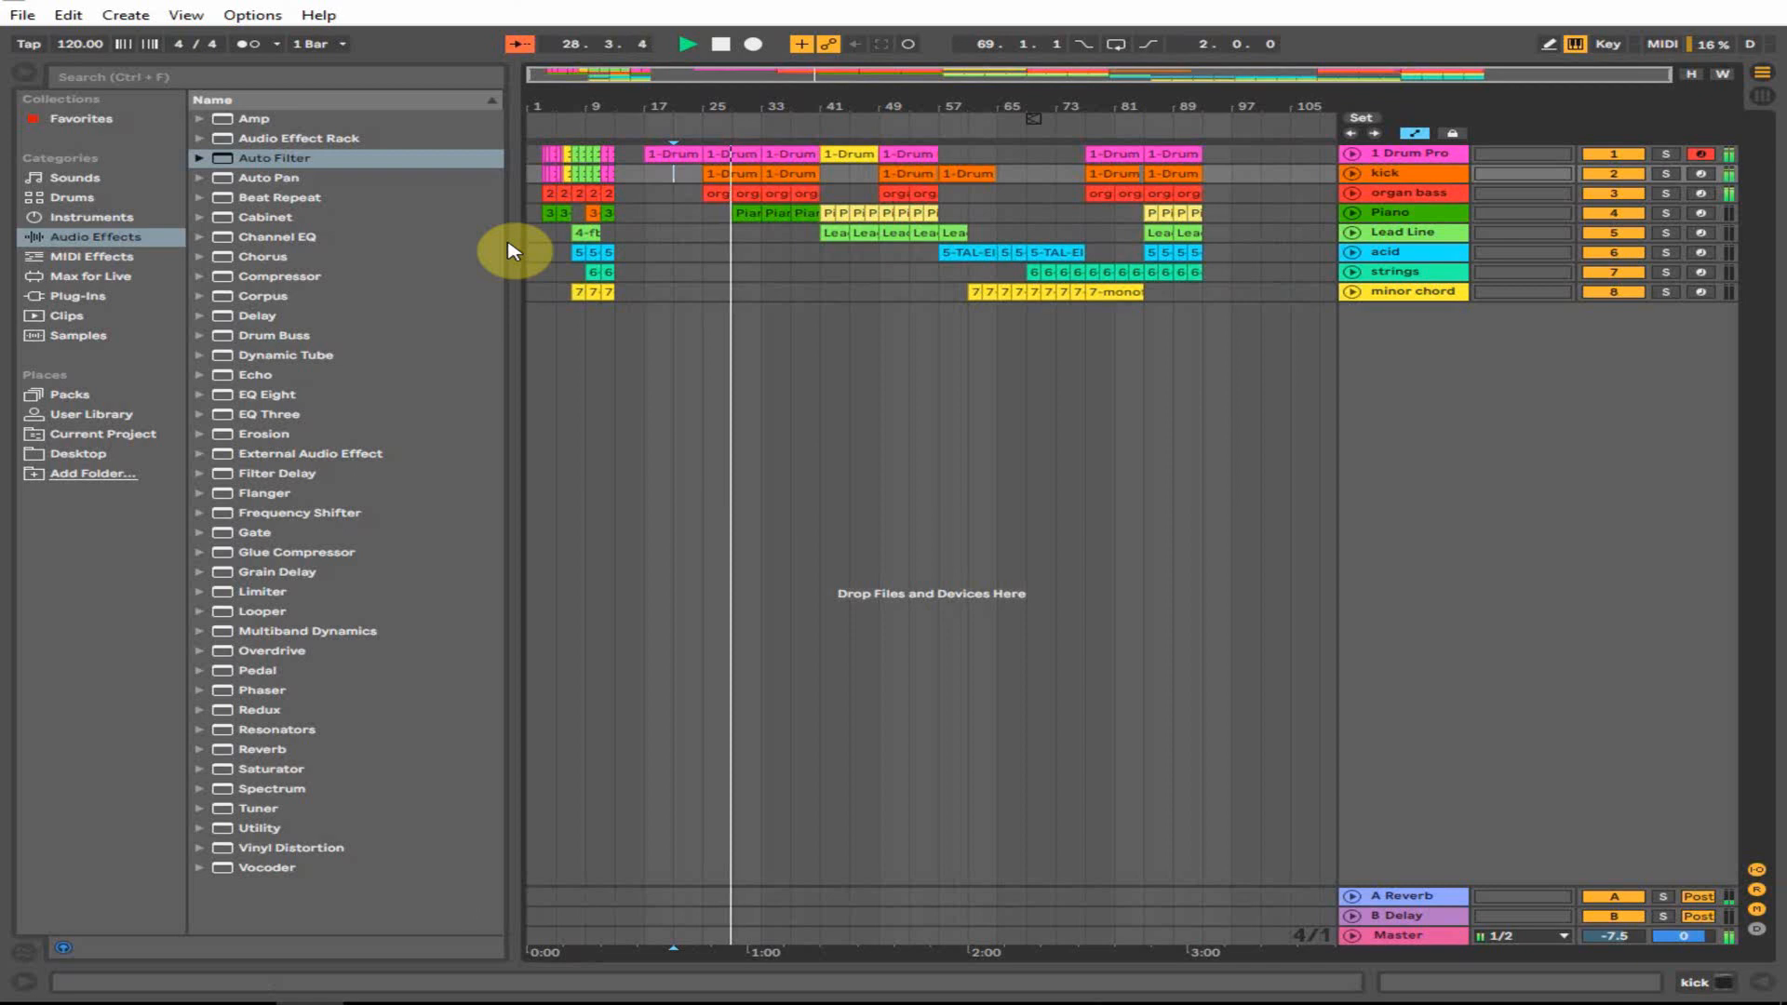
- Audition the arrangement from bars 41, 49 and 57
{"action": "left_click", "coordinate": [754, 210]}
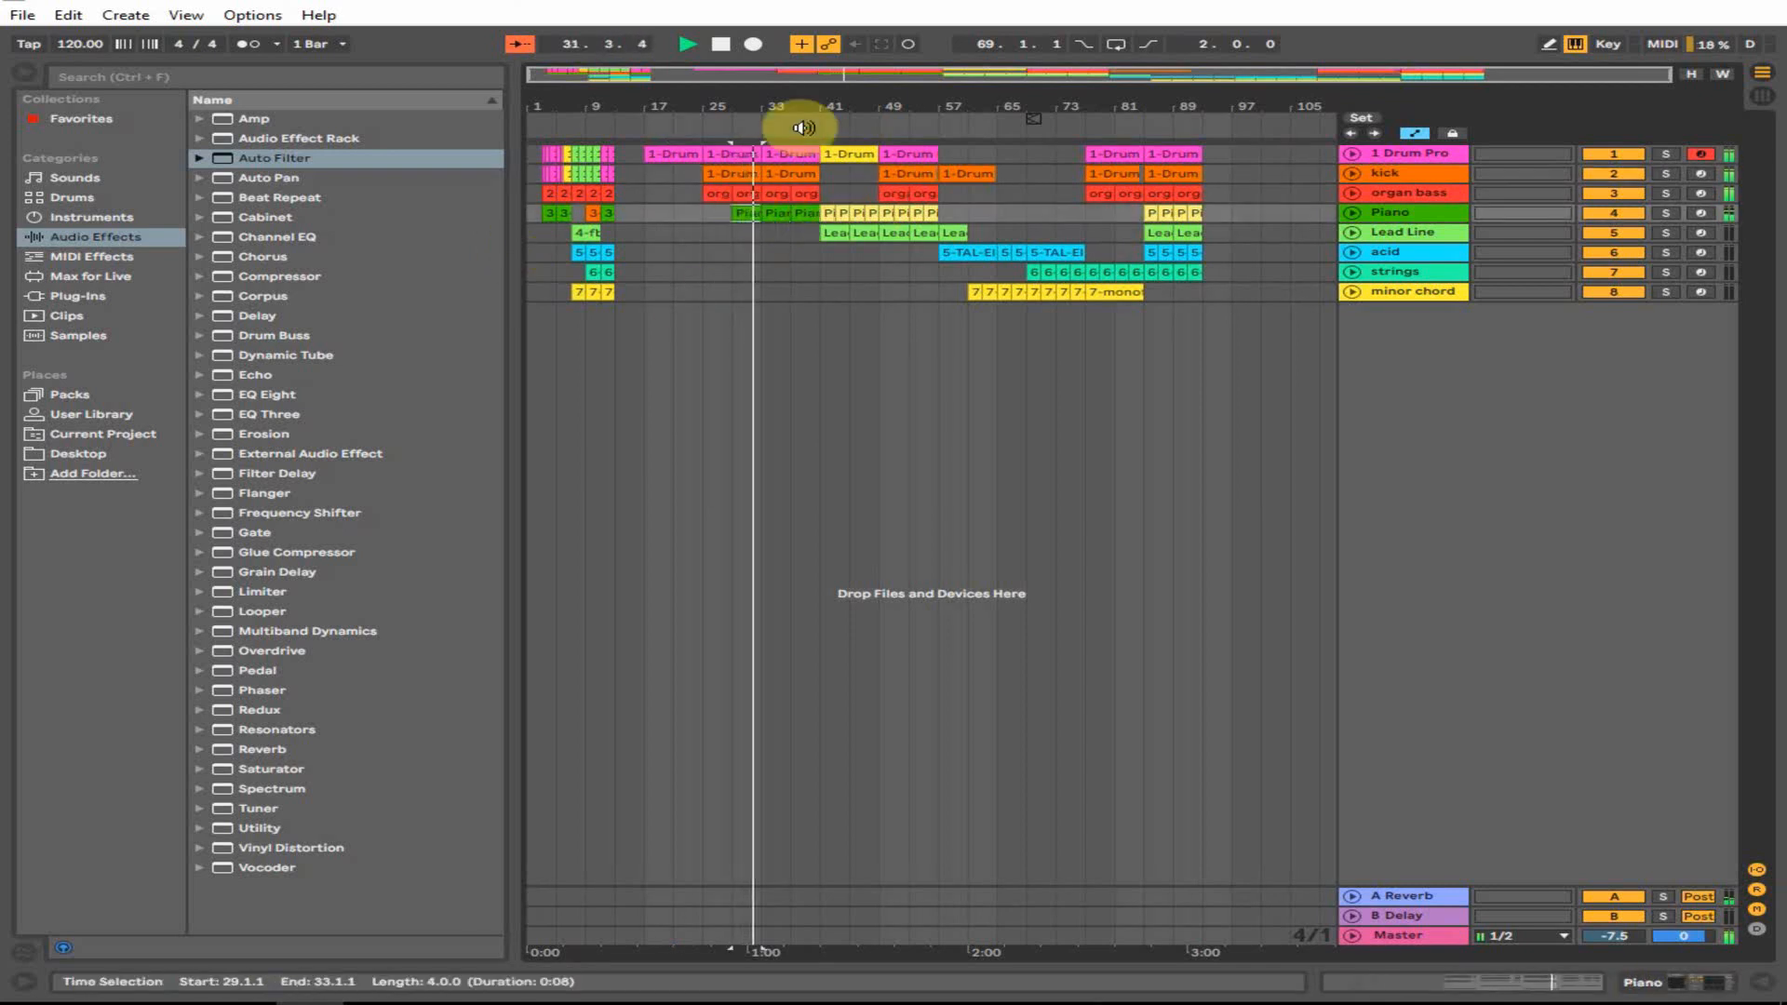
{"action": "left_click_drag", "start_coordinate": [809, 108], "coordinate": [828, 240]}
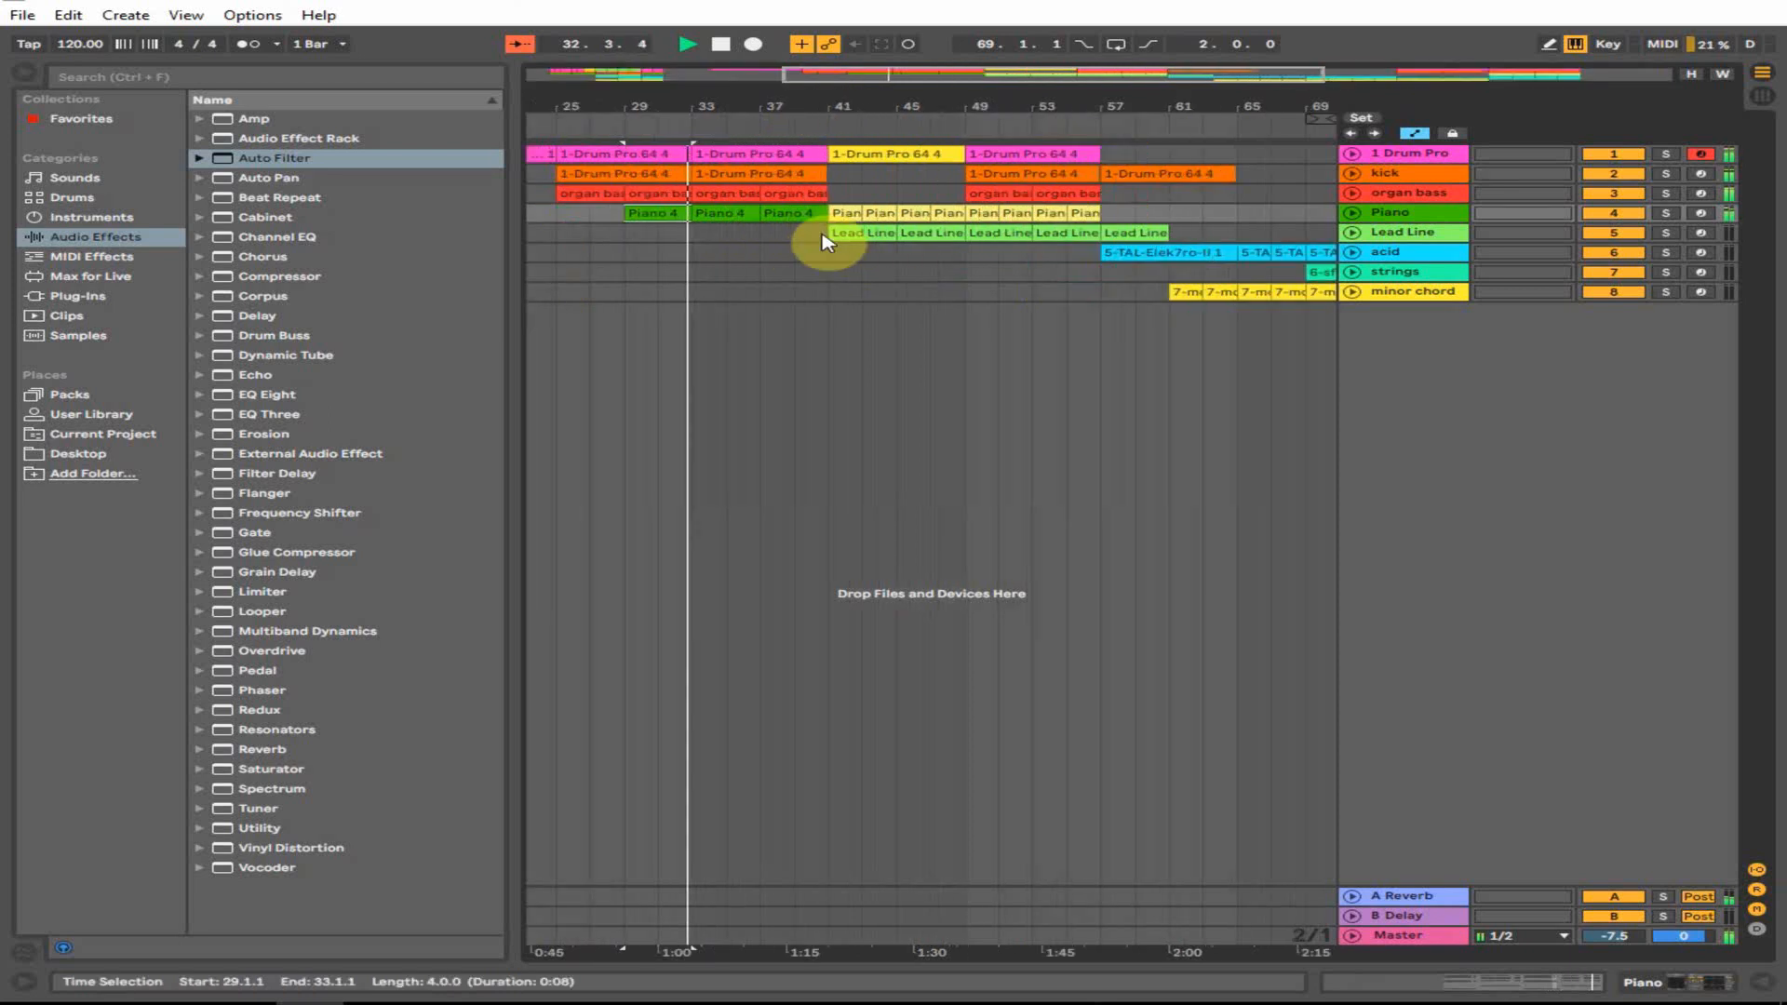
{"action": "left_click", "coordinate": [822, 236]}
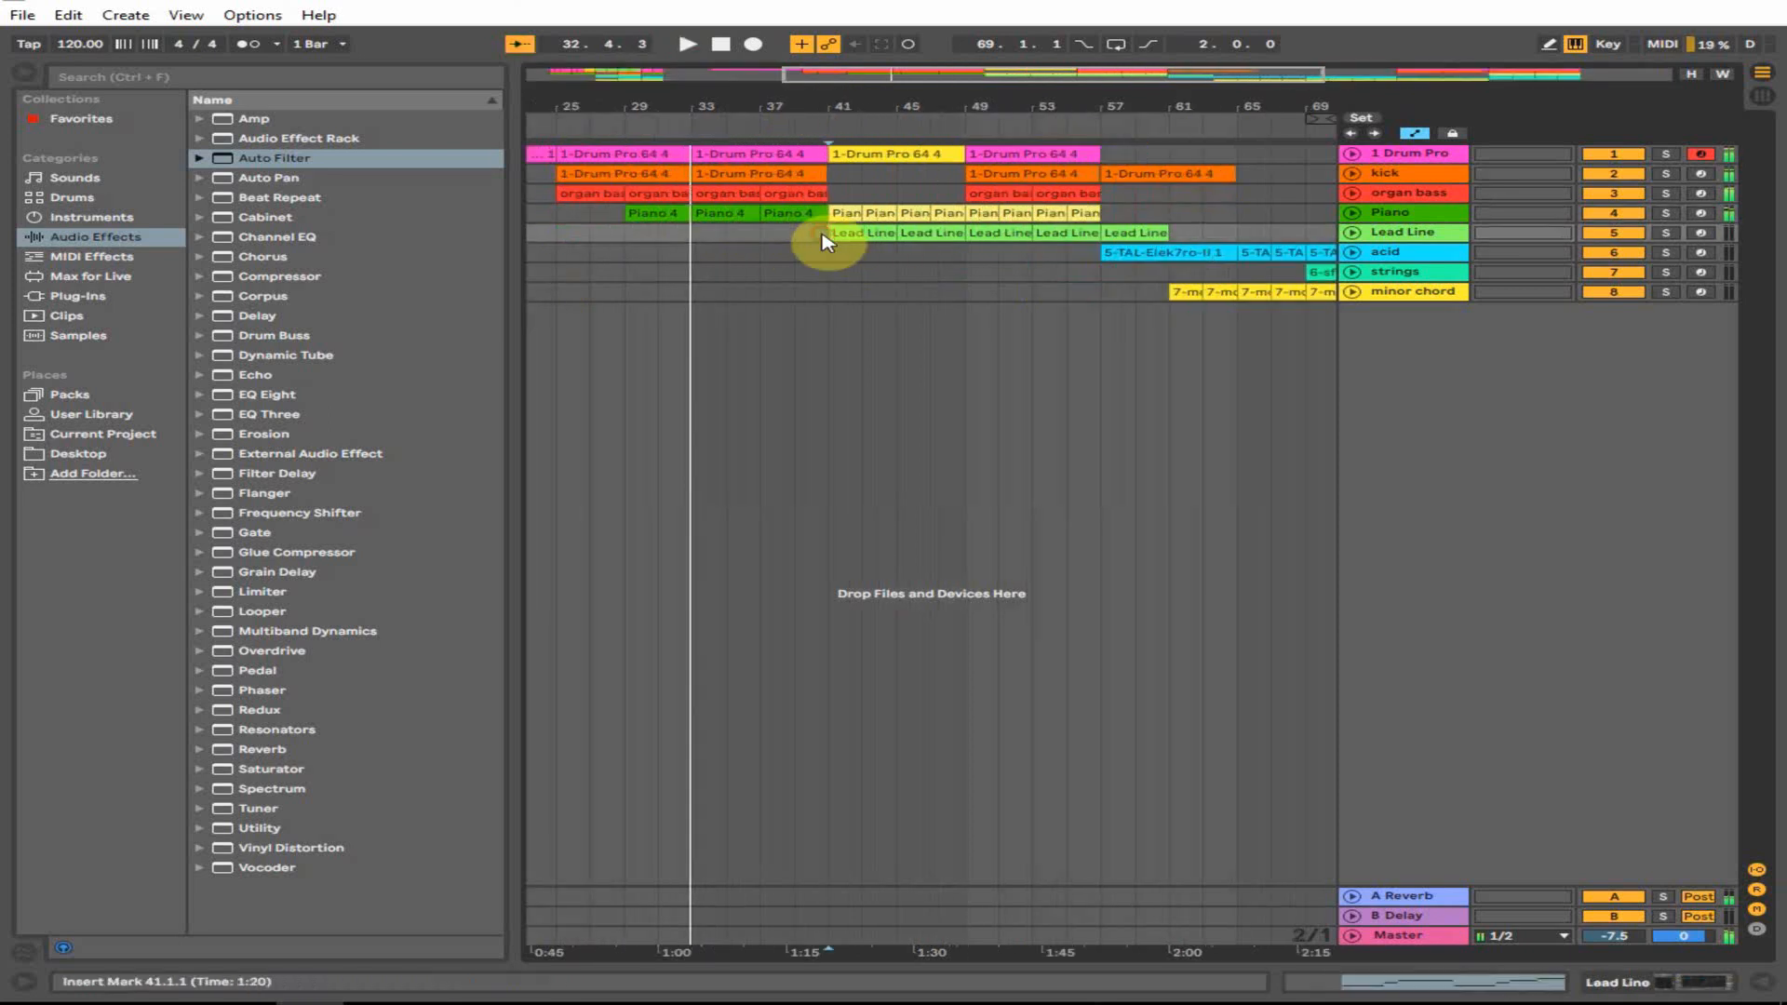
{"action": "double_click", "coordinate": [923, 104]}
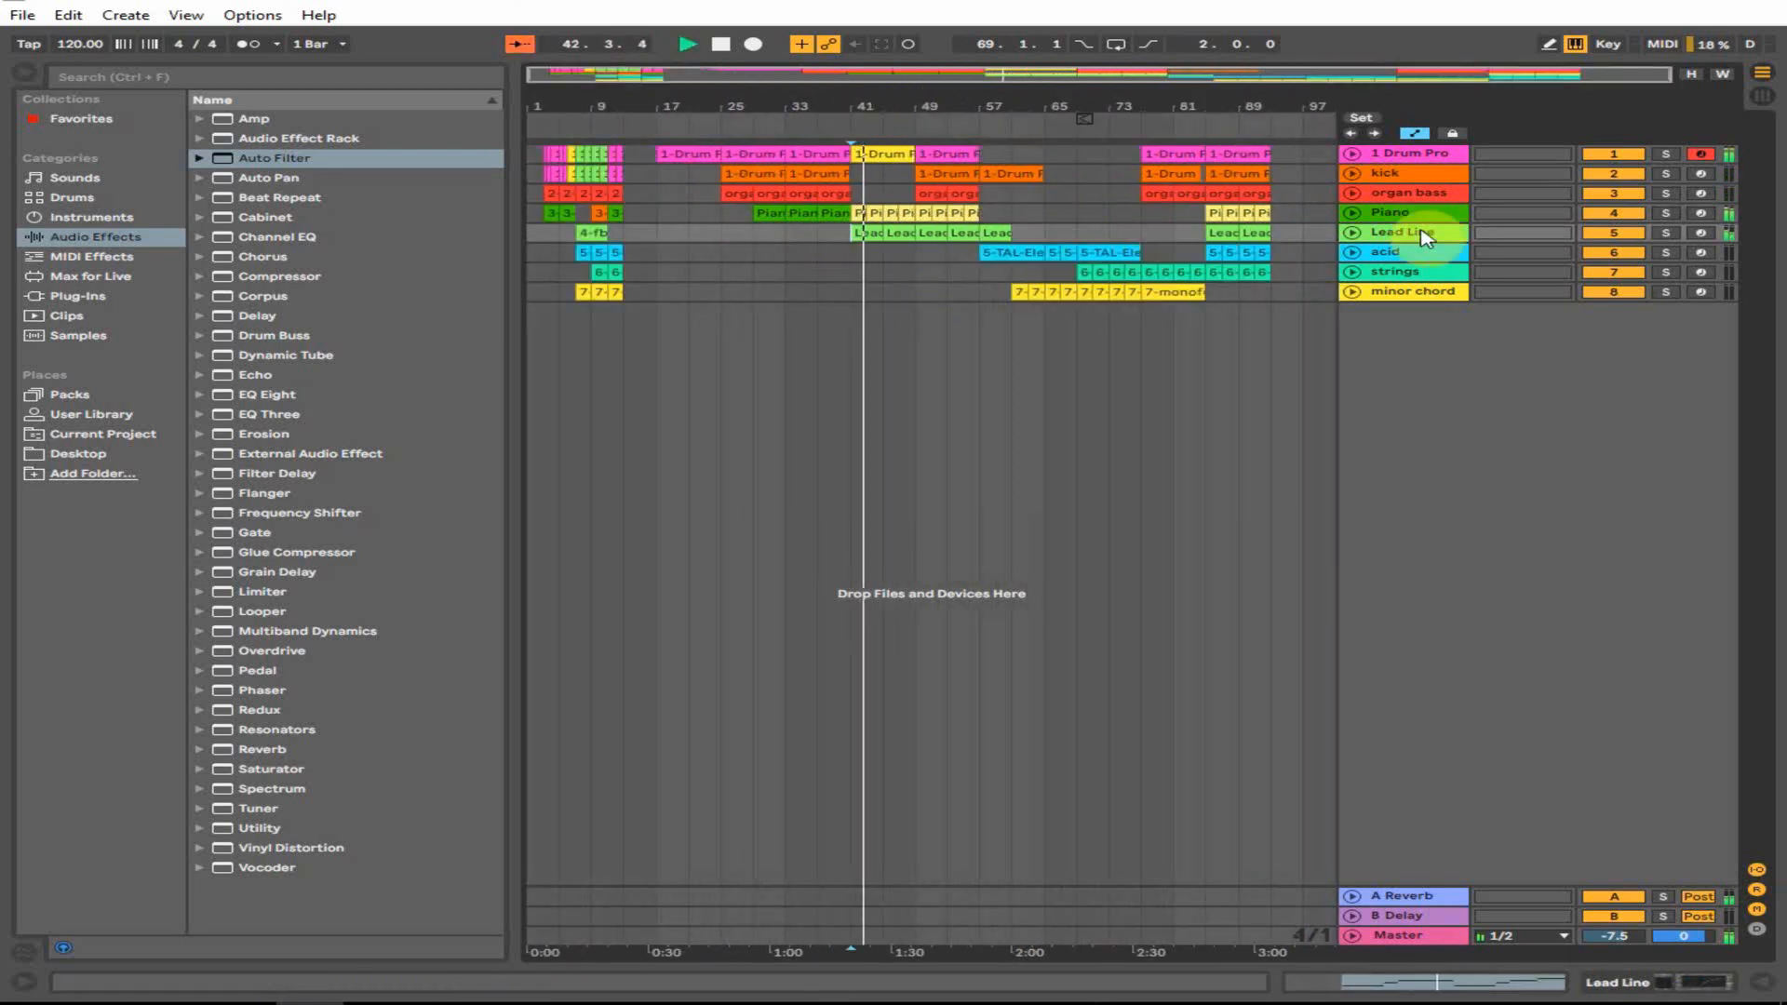
{"action": "left_click", "coordinate": [916, 252]}
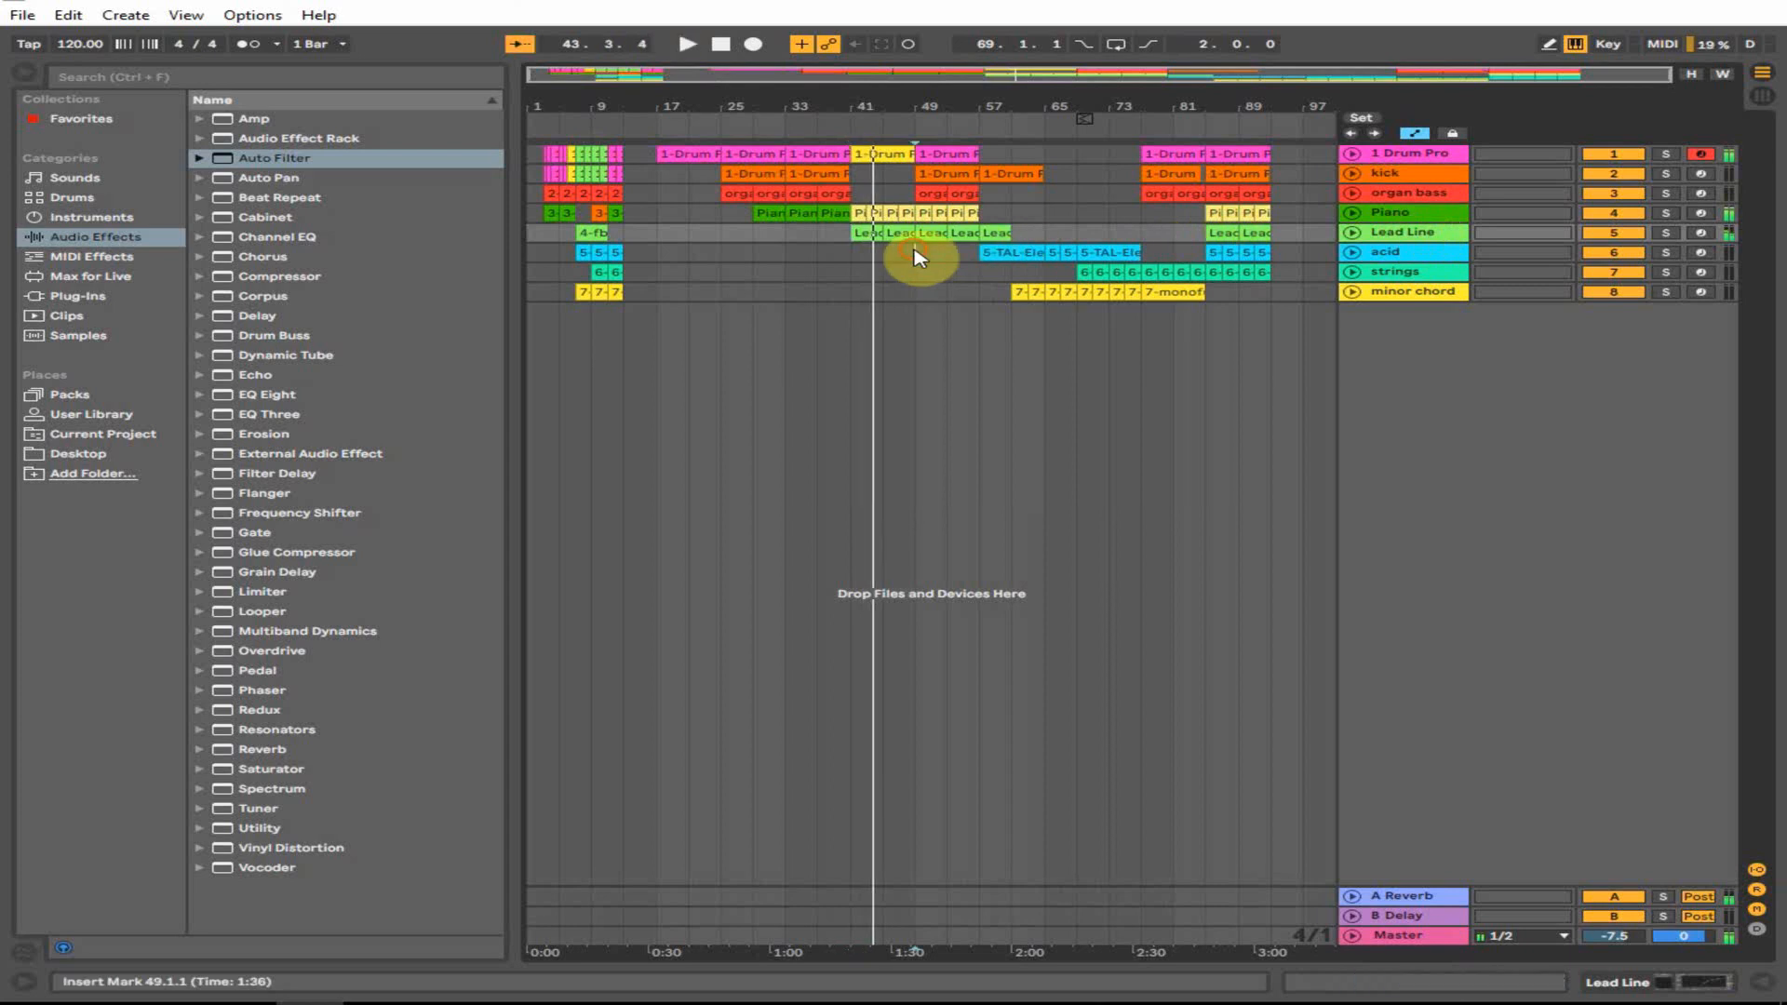
{"action": "key", "text": "space"}
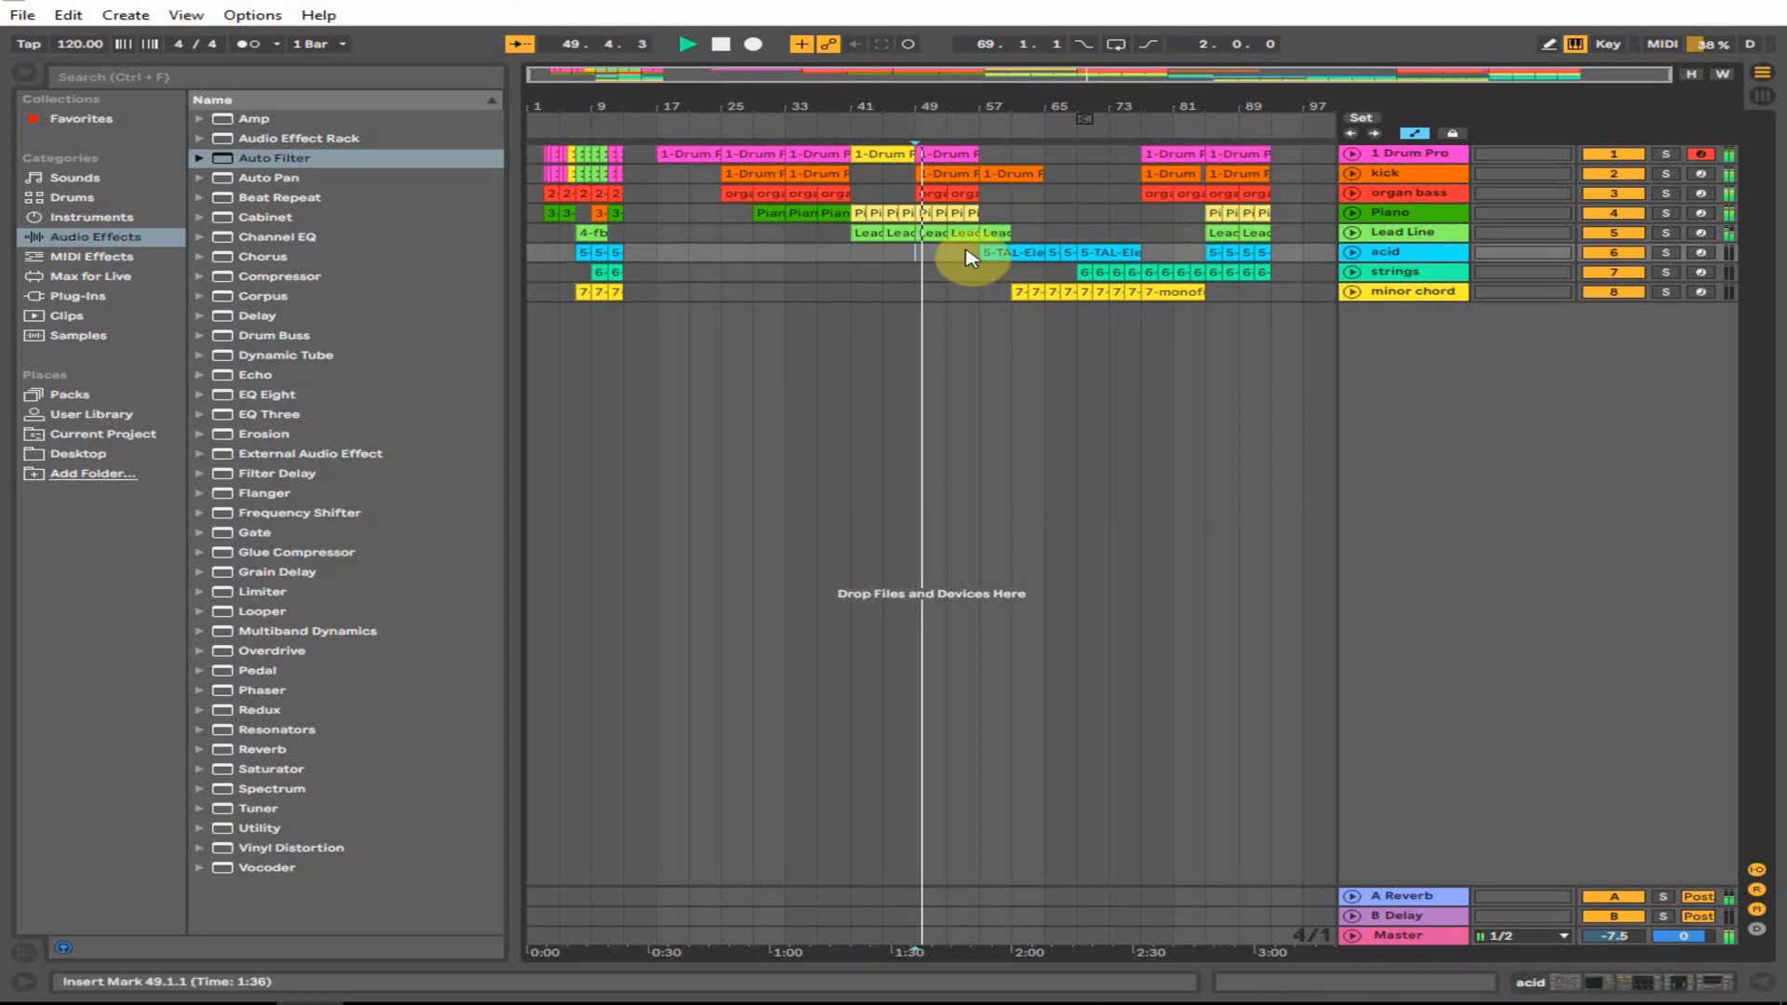
{"action": "key", "text": "space"}
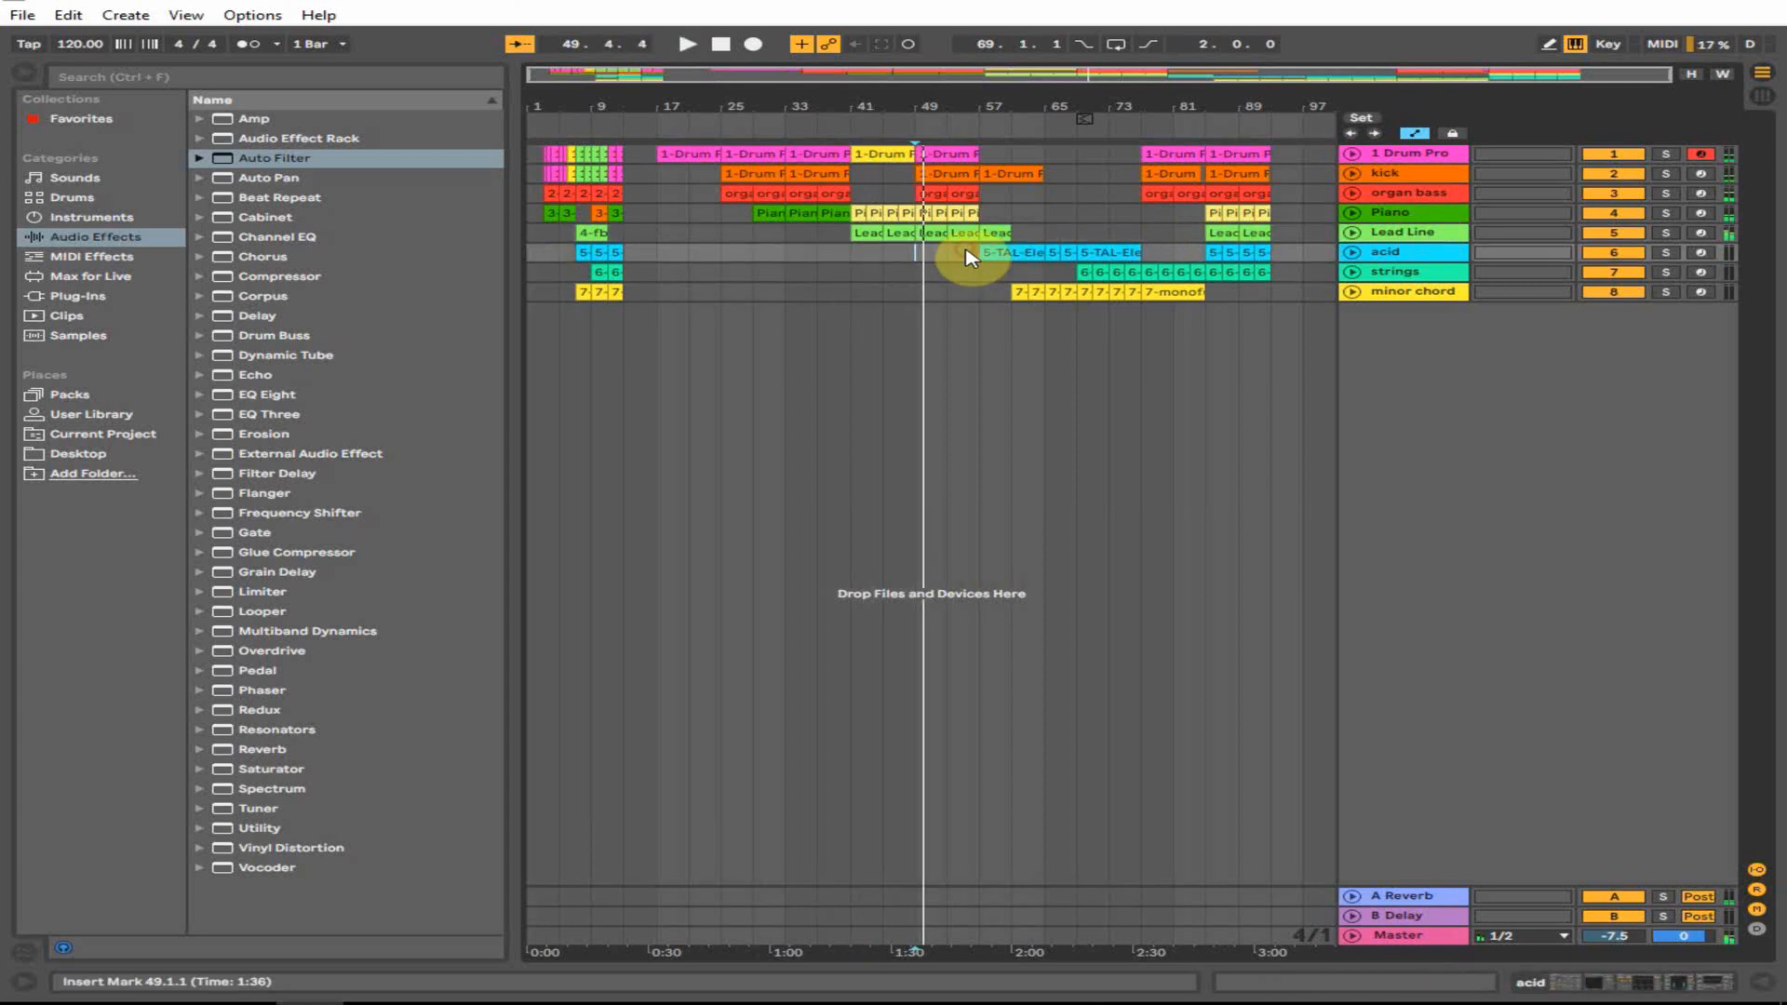
{"action": "key", "text": "Right"}
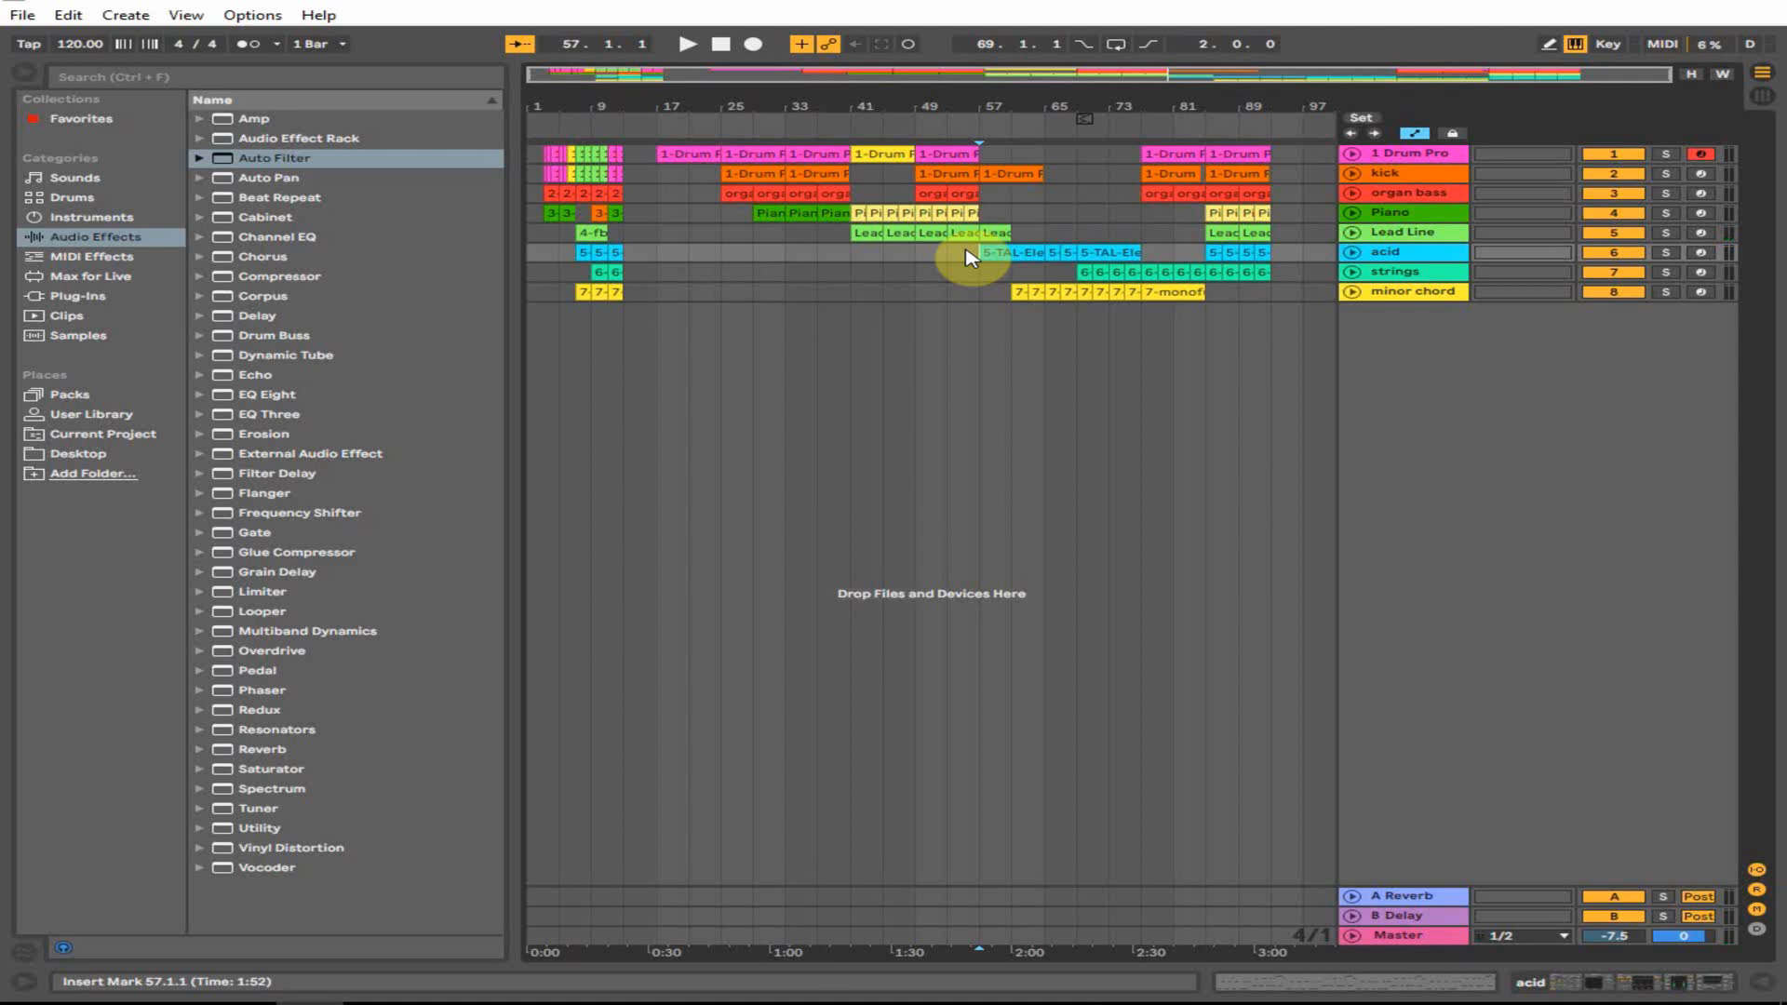
{"action": "key", "text": "space"}
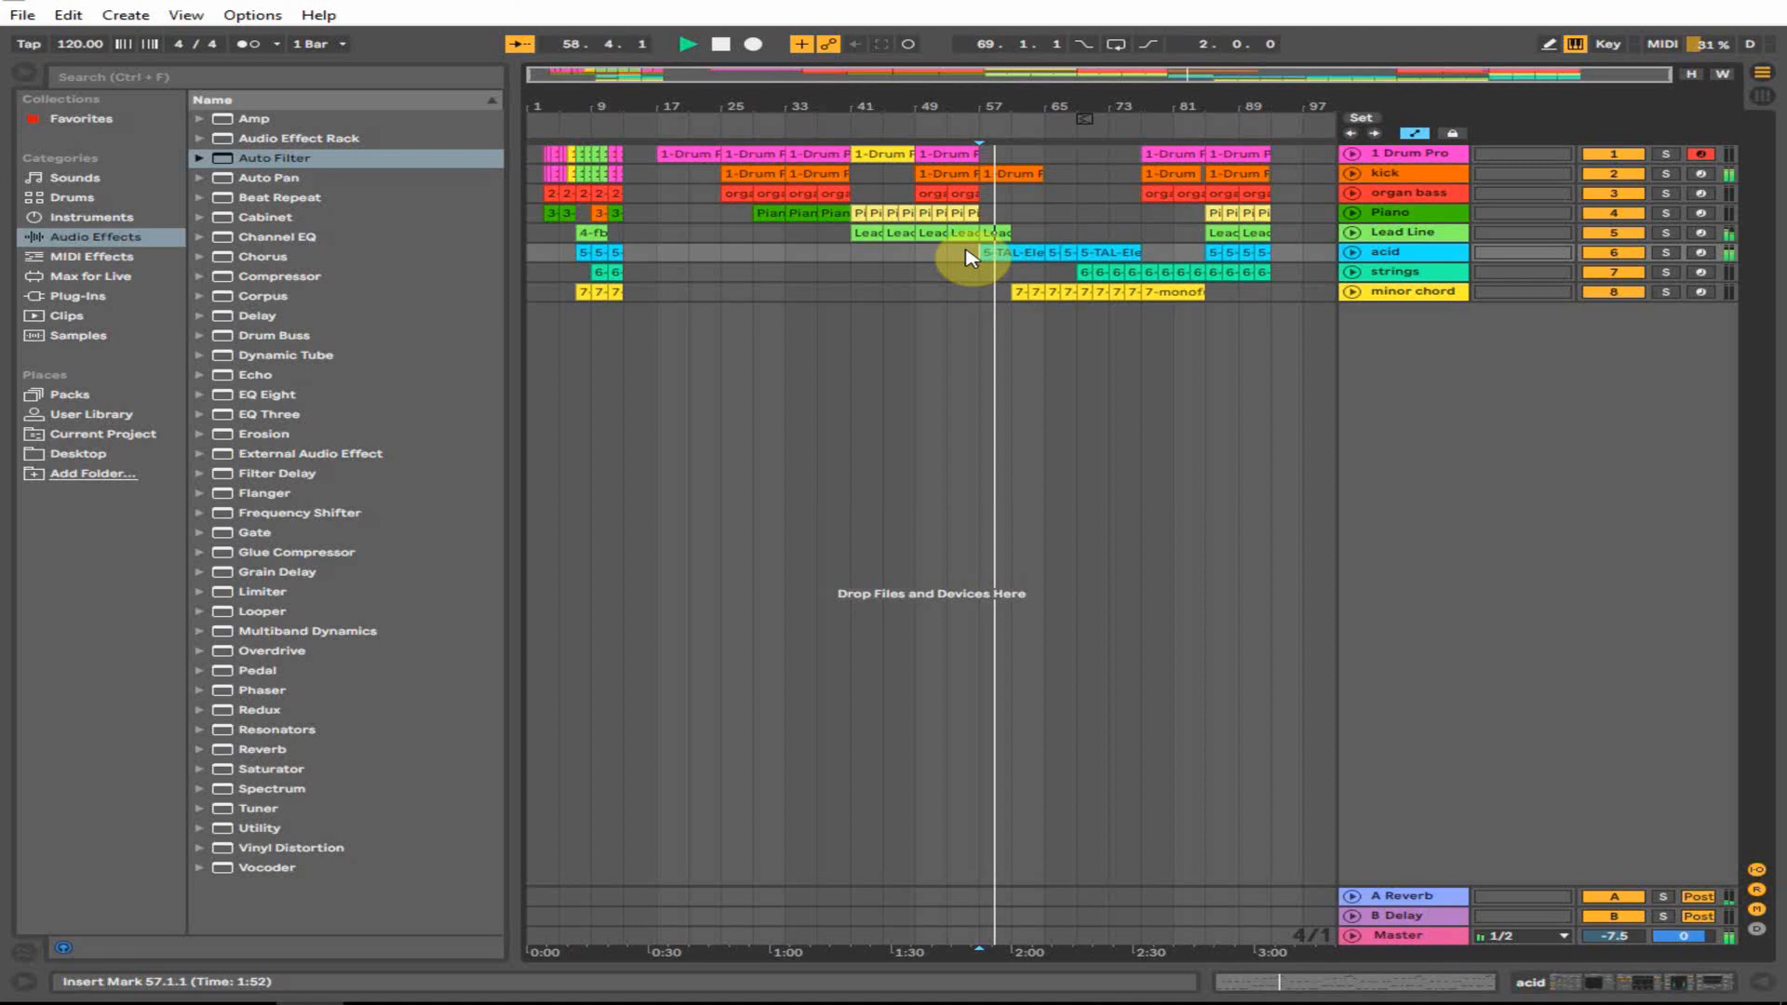
{"action": "left_click", "coordinate": [1046, 292]}
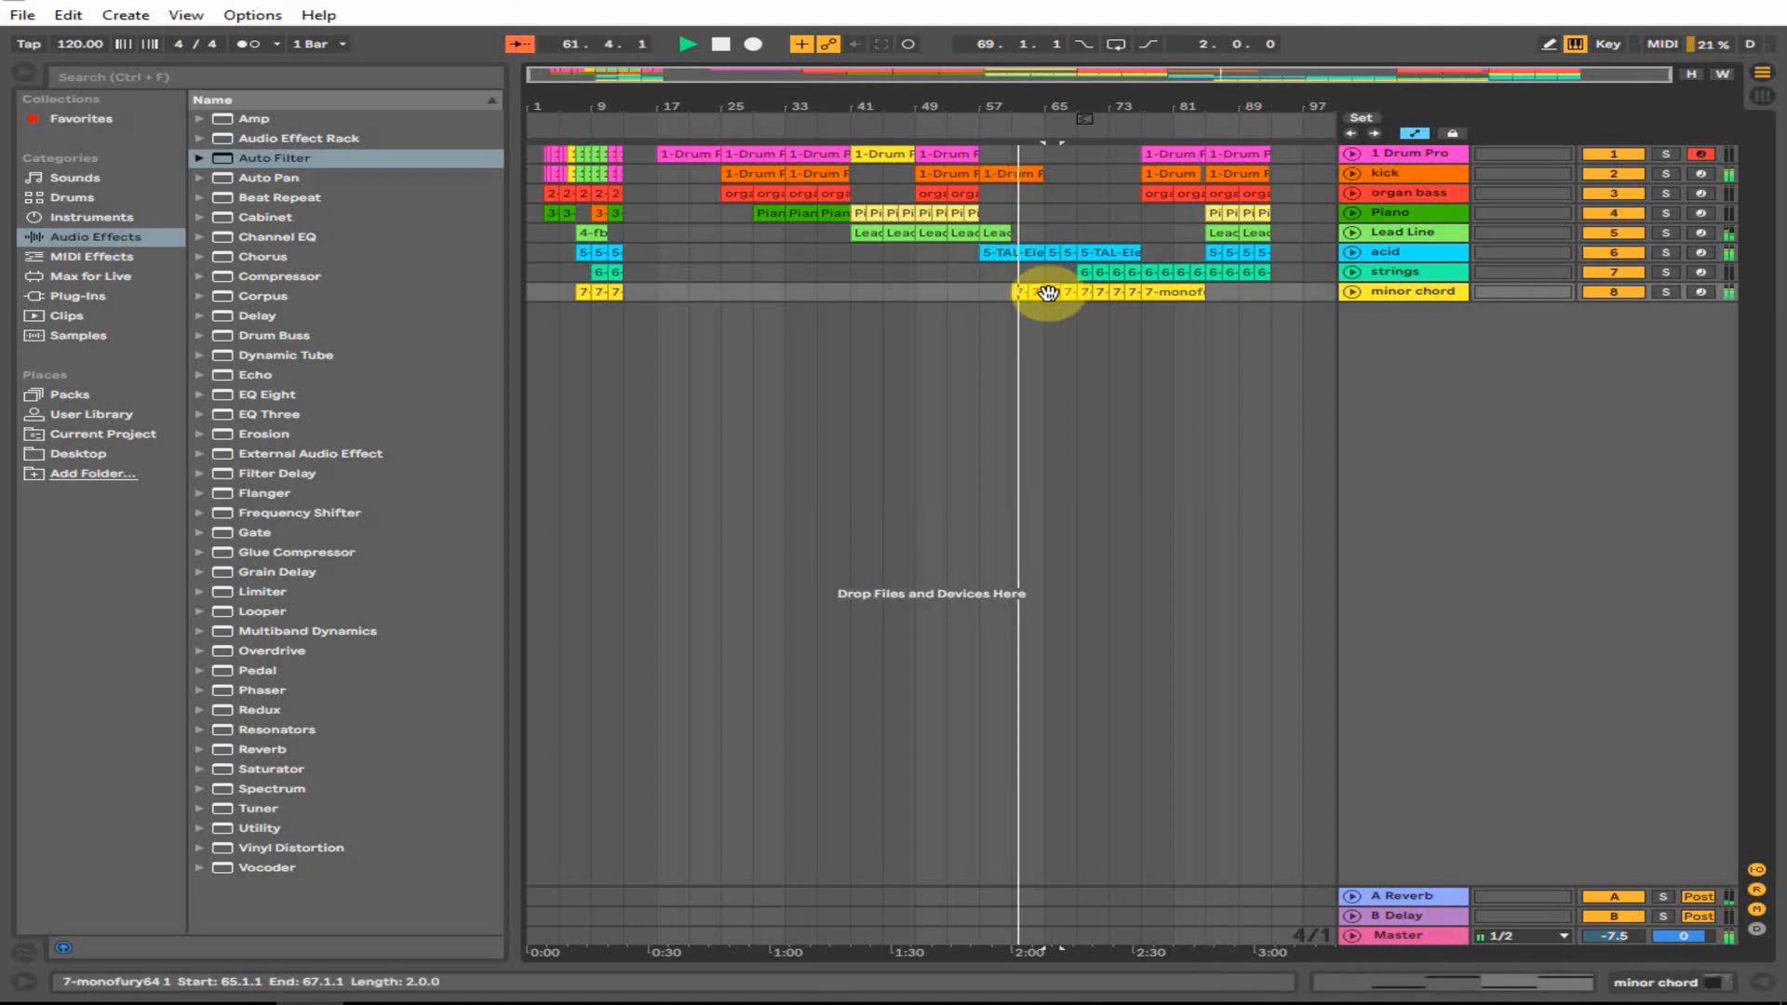
- Set the minor chord track's volume fader to -3.7 dB in the mixer, then return to the arrangement
{"action": "left_click", "coordinate": [1762, 98]}
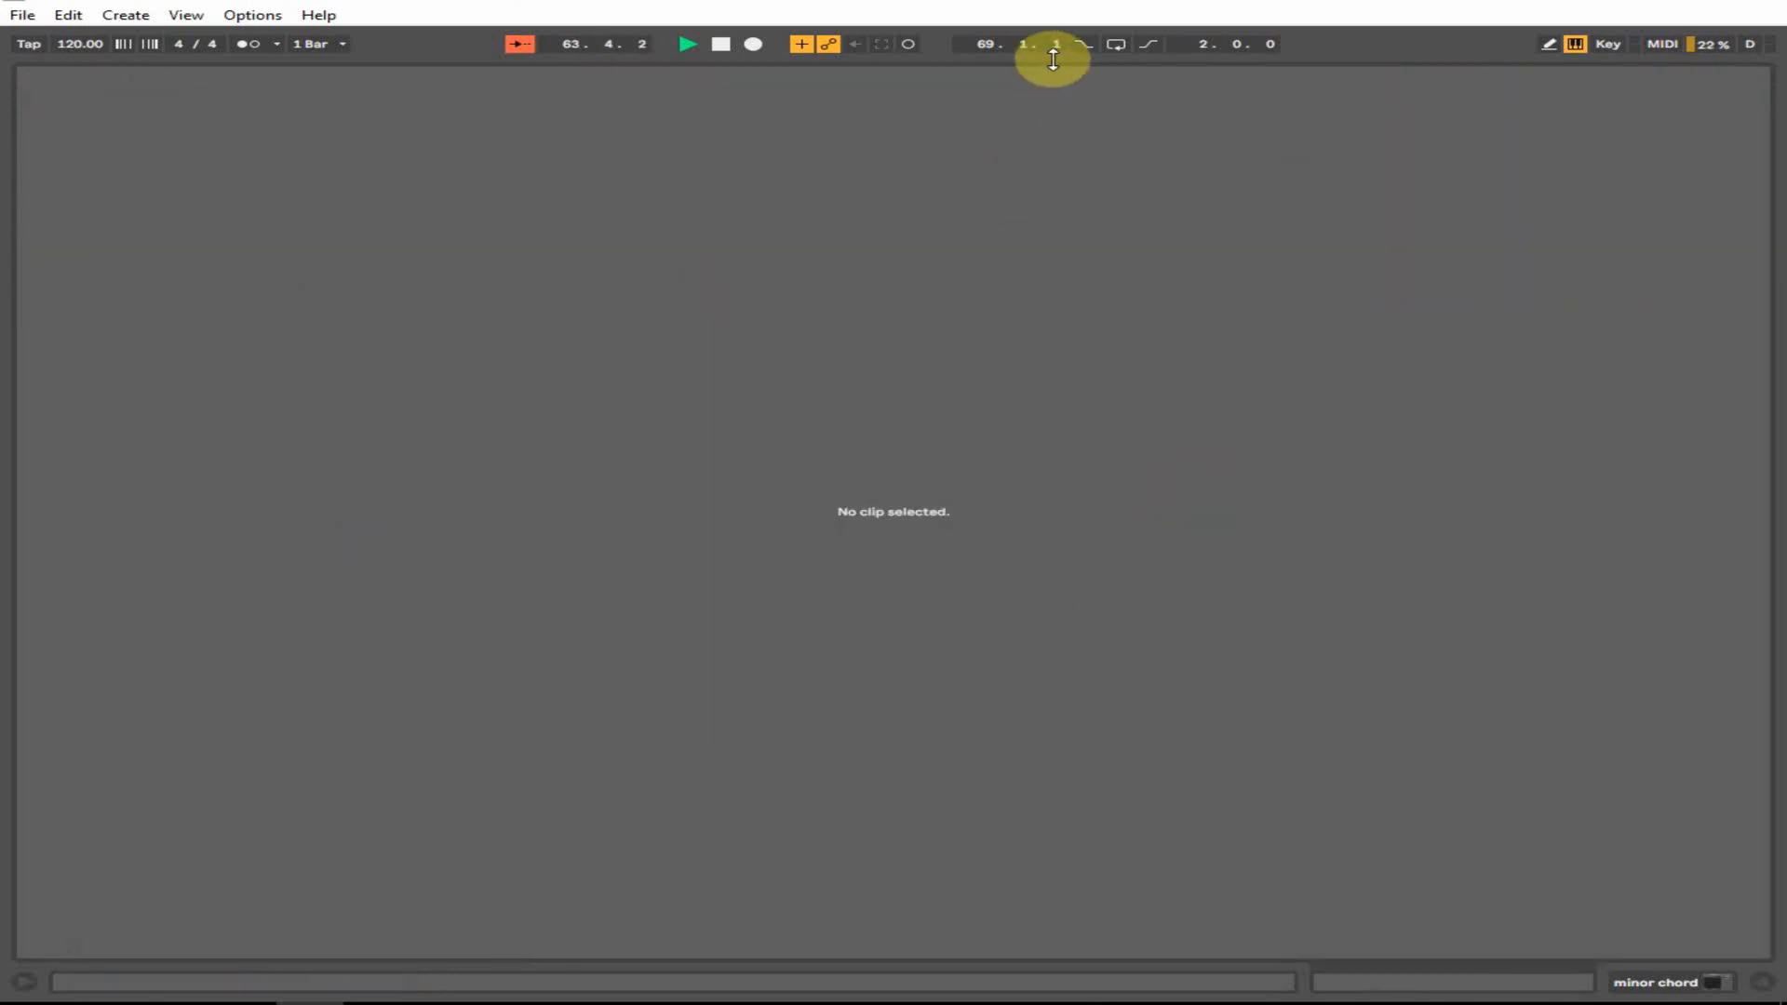
{"action": "left_click_drag", "start_coordinate": [1053, 59], "coordinate": [1432, 621]}
{"action": "left_click_drag", "start_coordinate": [1210, 493], "coordinate": [1211, 491]}
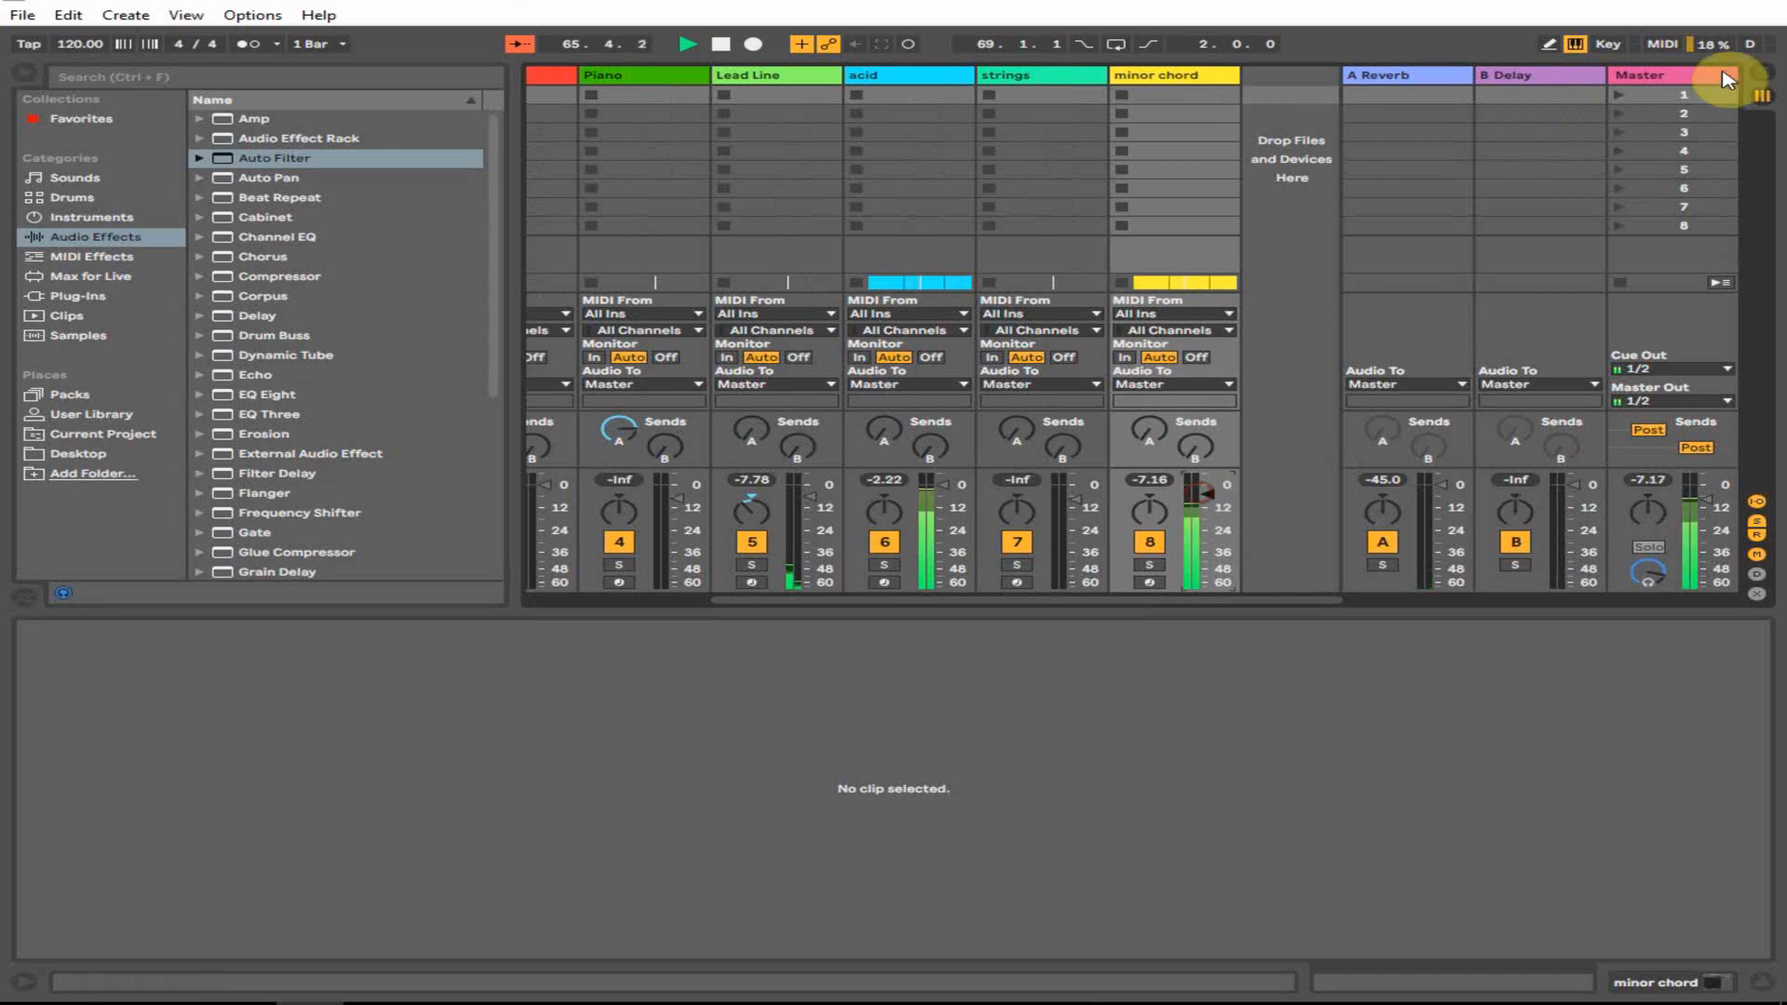
{"action": "left_click", "coordinate": [1758, 71]}
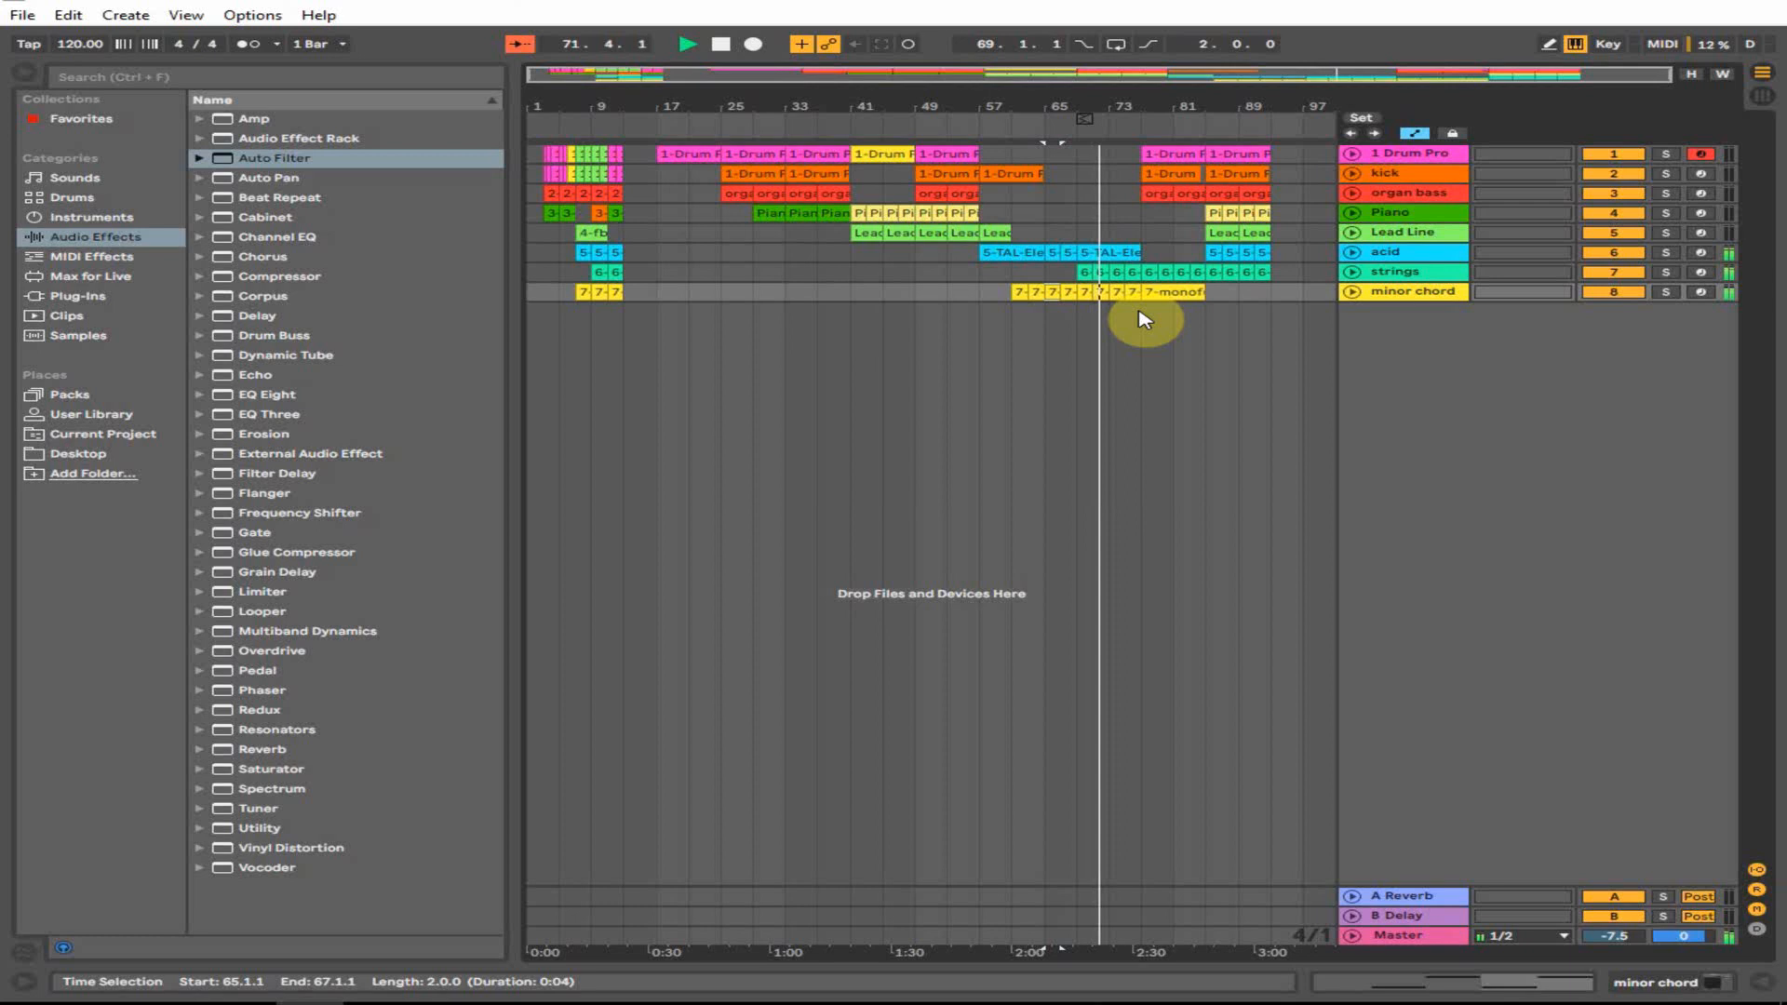
{"action": "left_click", "coordinate": [1145, 319]}
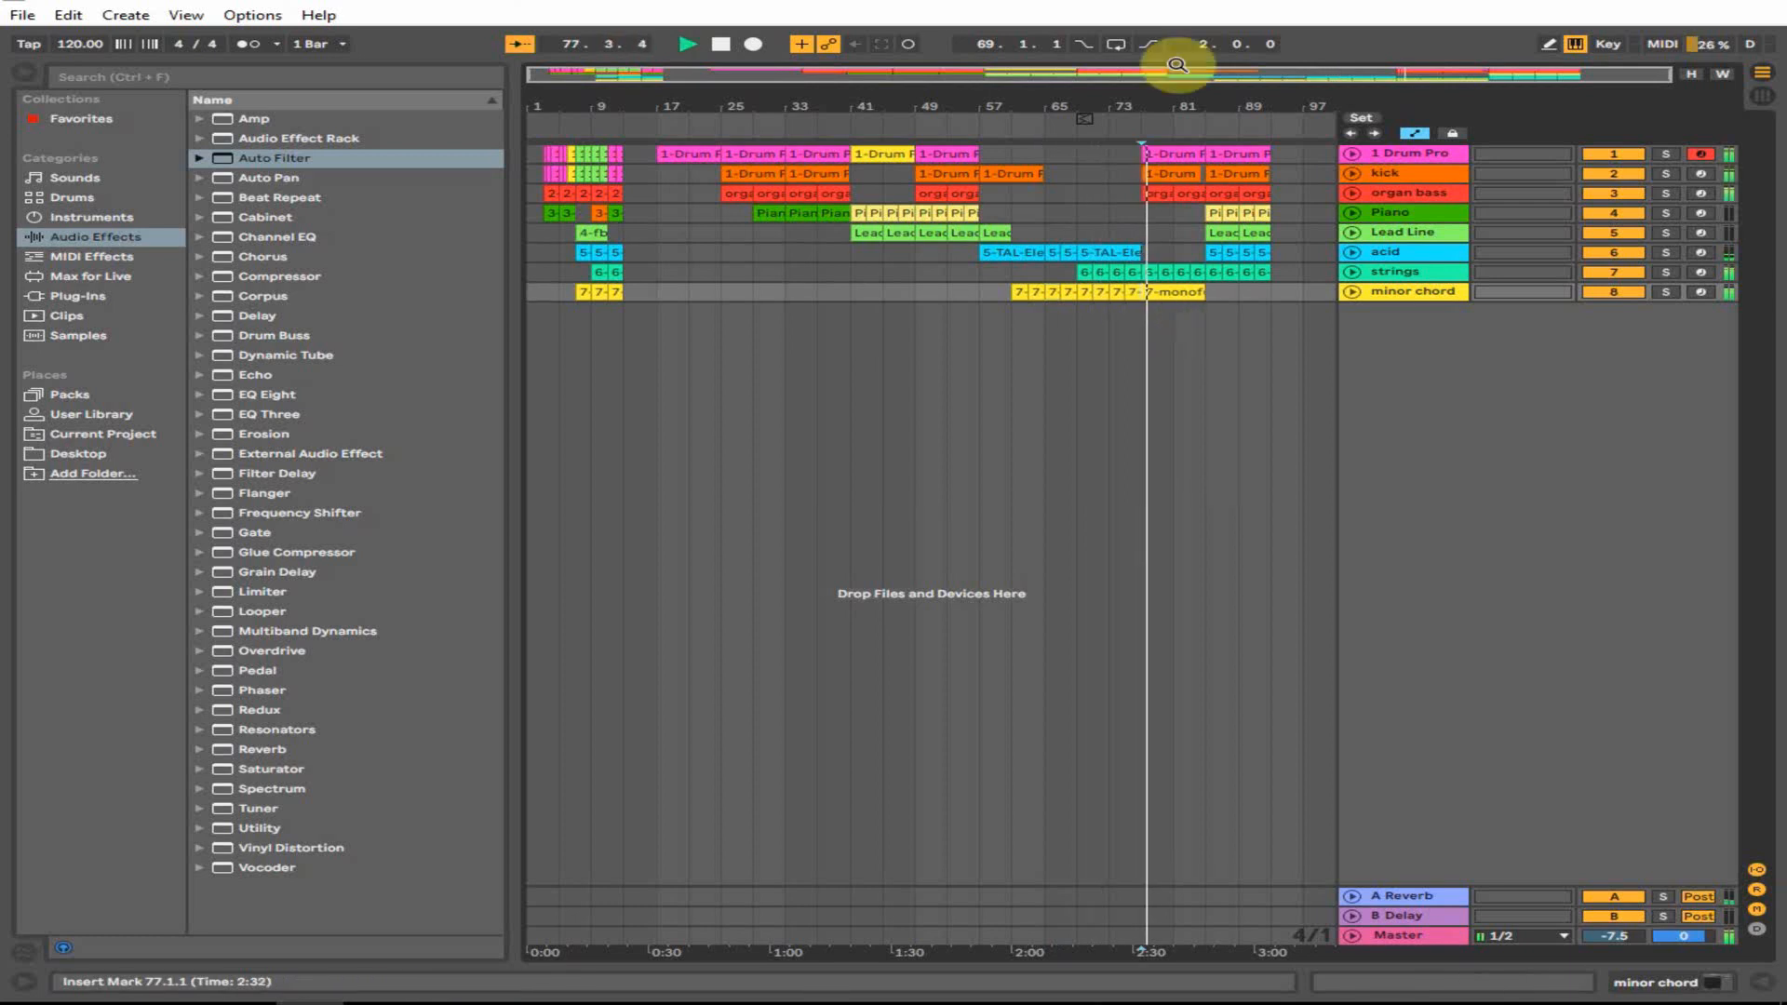
{"action": "left_click_drag", "start_coordinate": [1177, 64], "coordinate": [1197, 175]}
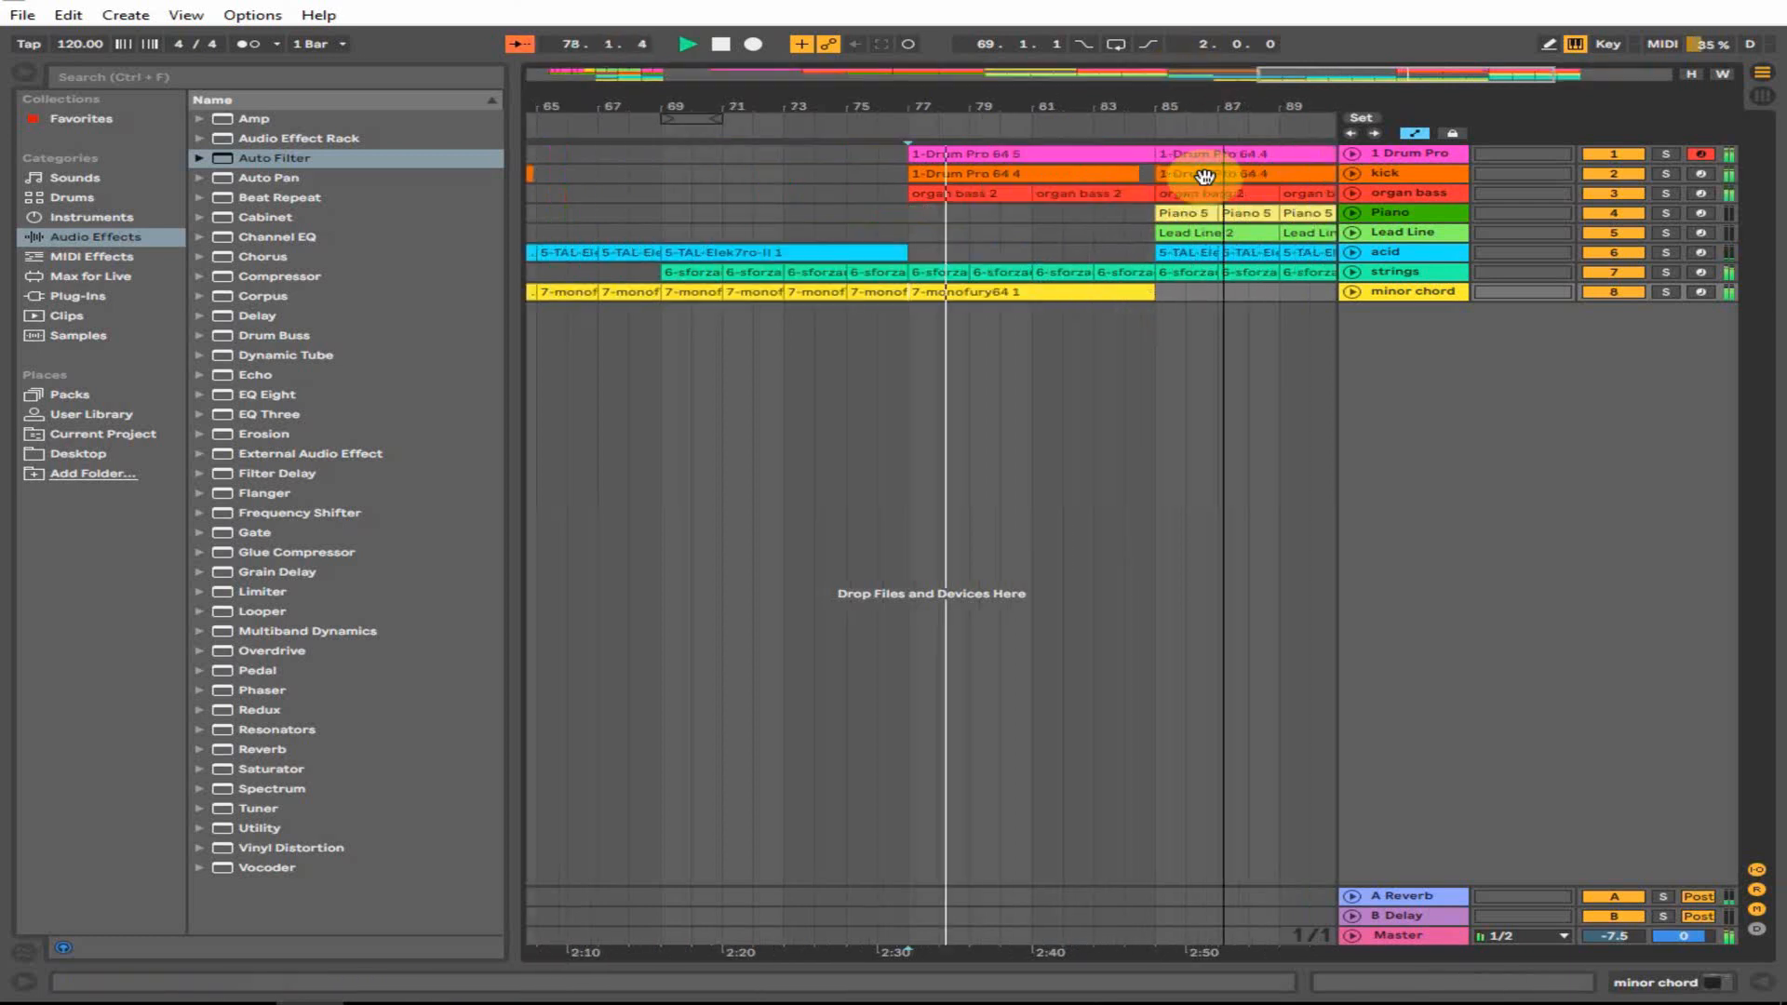
{"action": "left_click", "coordinate": [1125, 232]}
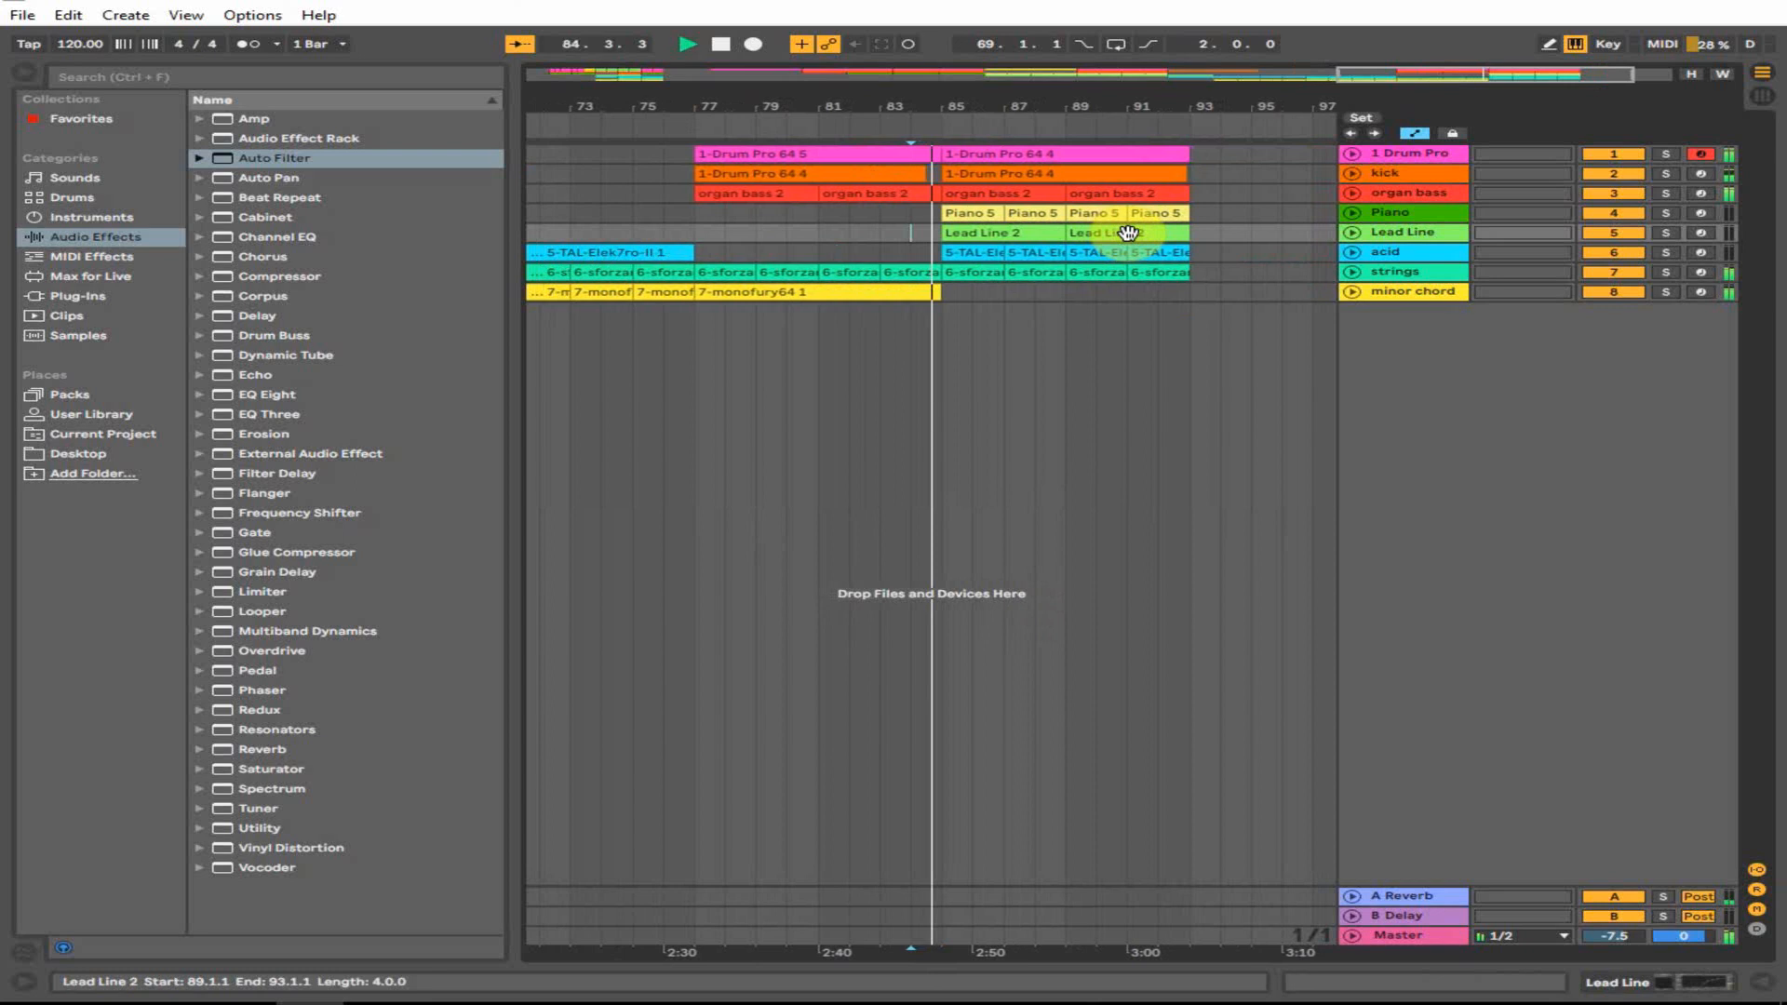
{"action": "left_click", "coordinate": [930, 335]}
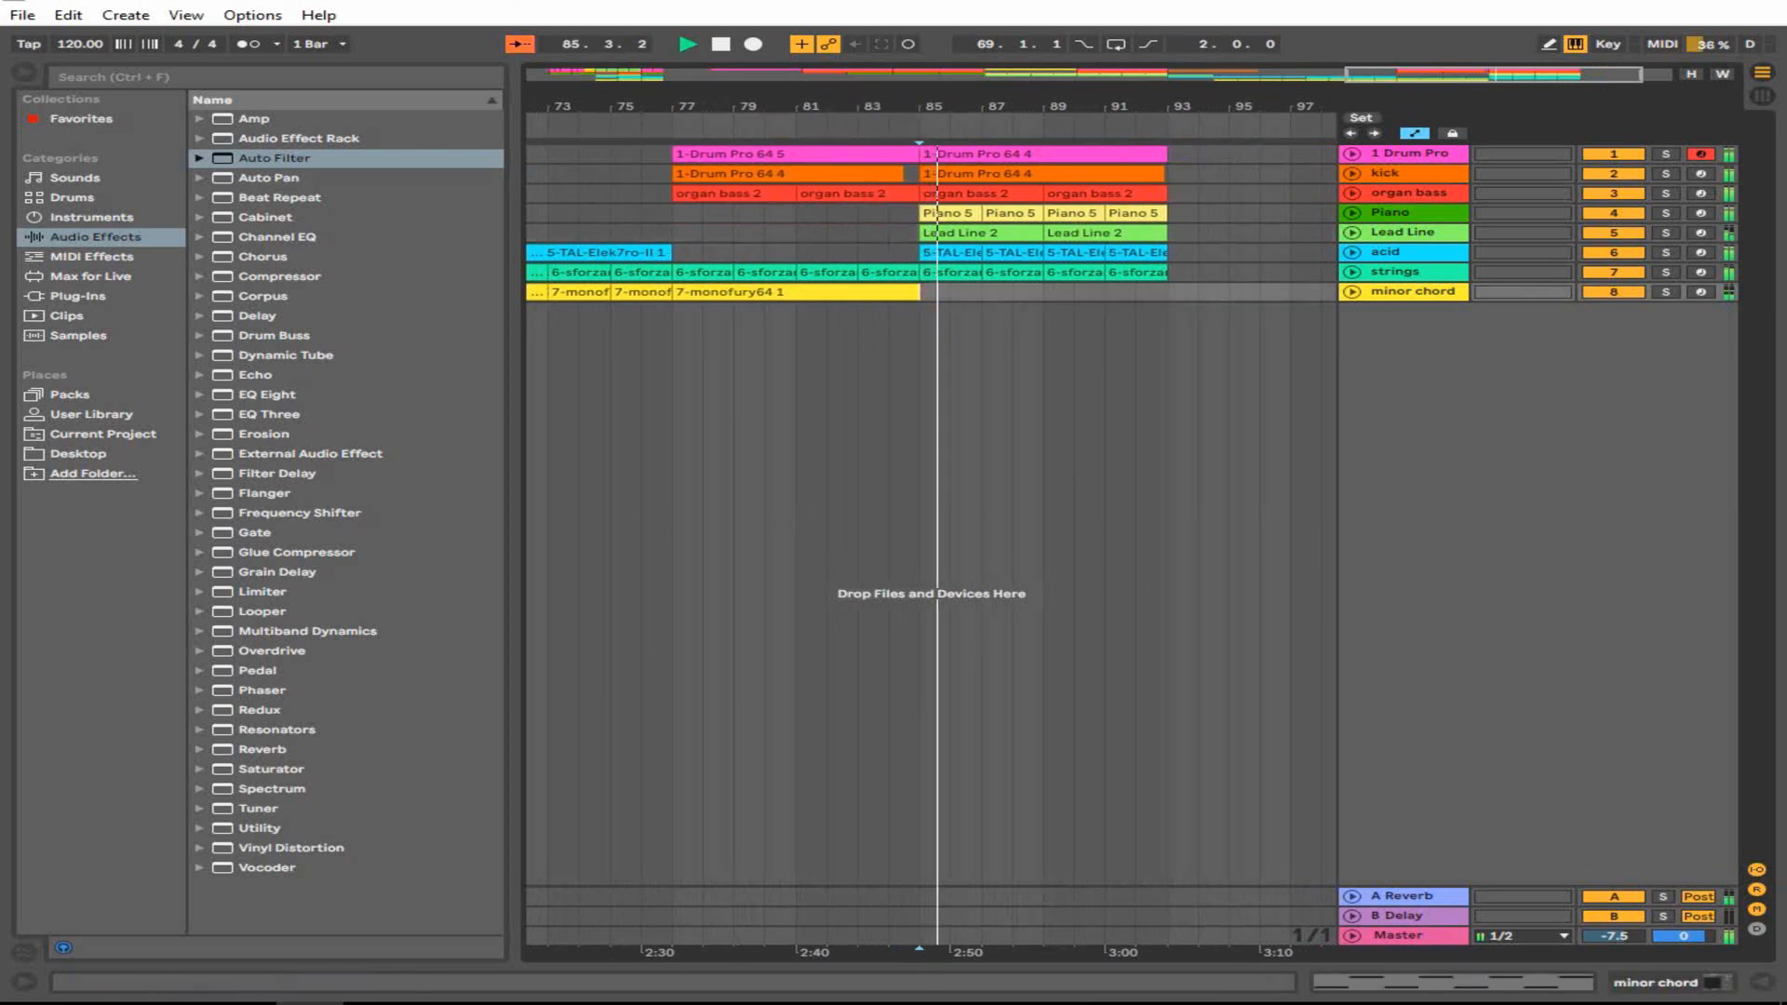
{"action": "key", "text": "space"}
{"action": "double_click", "coordinate": [1227, 136]}
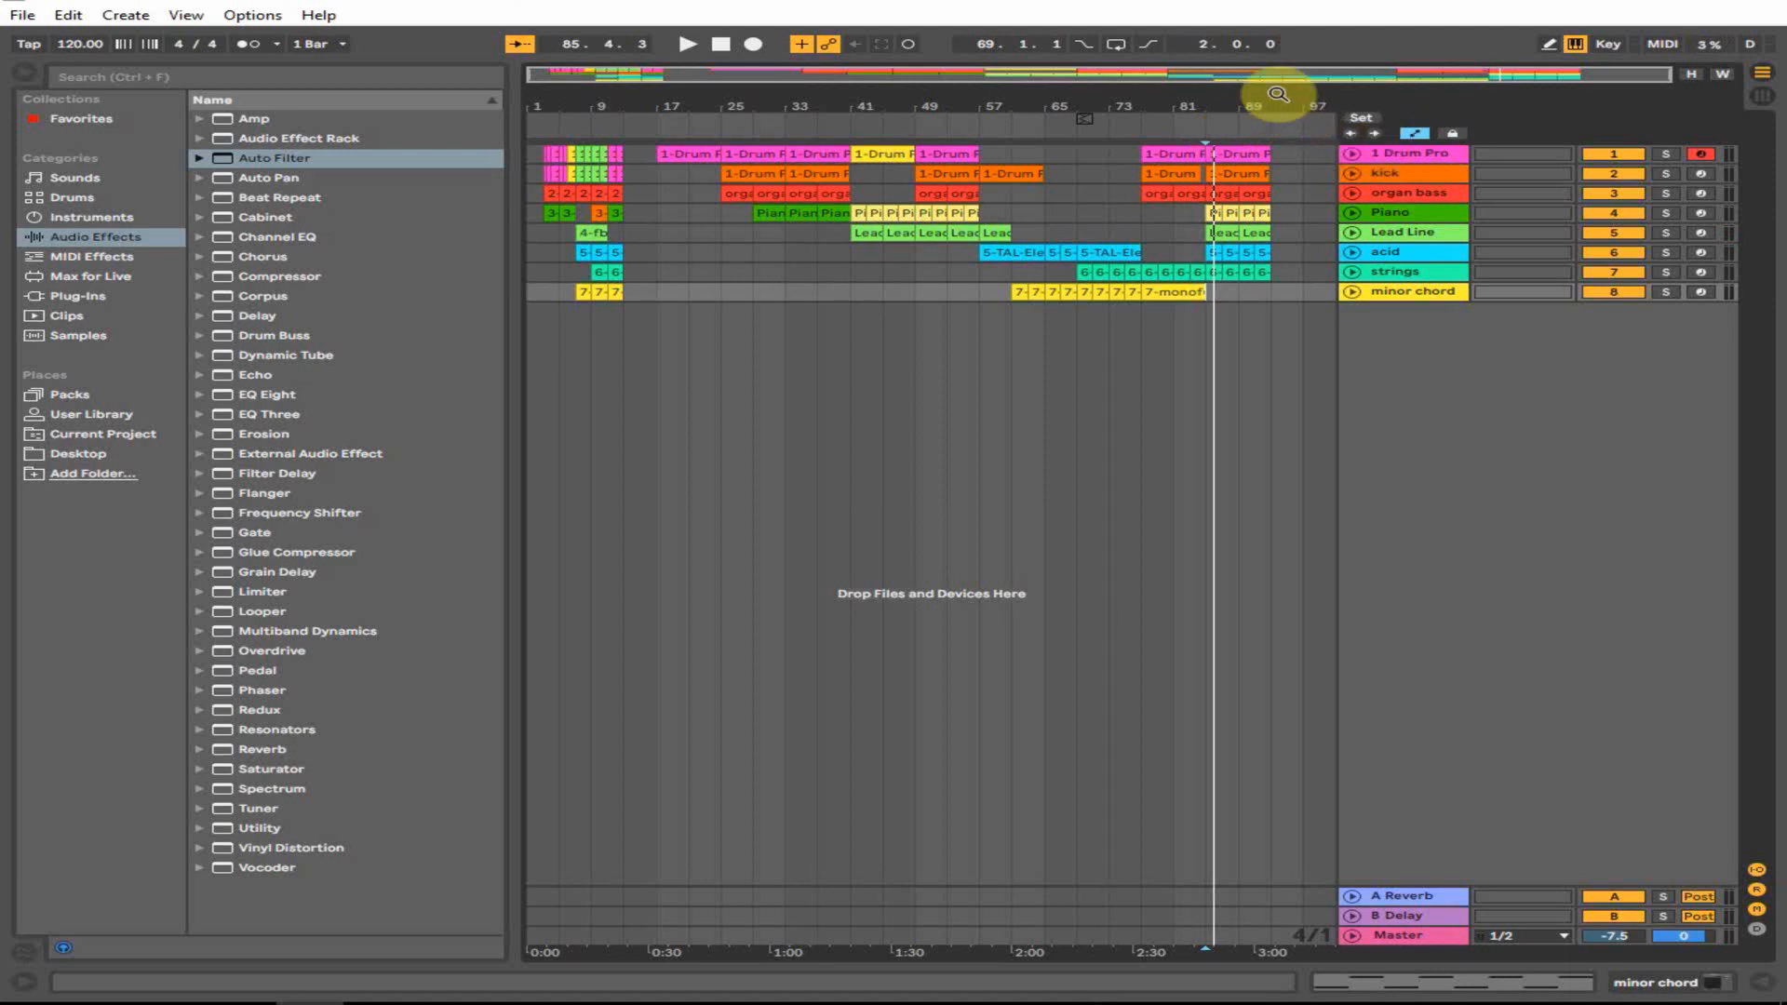
- View the 1 Drum Pro track's devices and briefly open the Drum Pro 64 plugin window
{"action": "left_click_drag", "start_coordinate": [1275, 95], "coordinate": [1275, 167]}
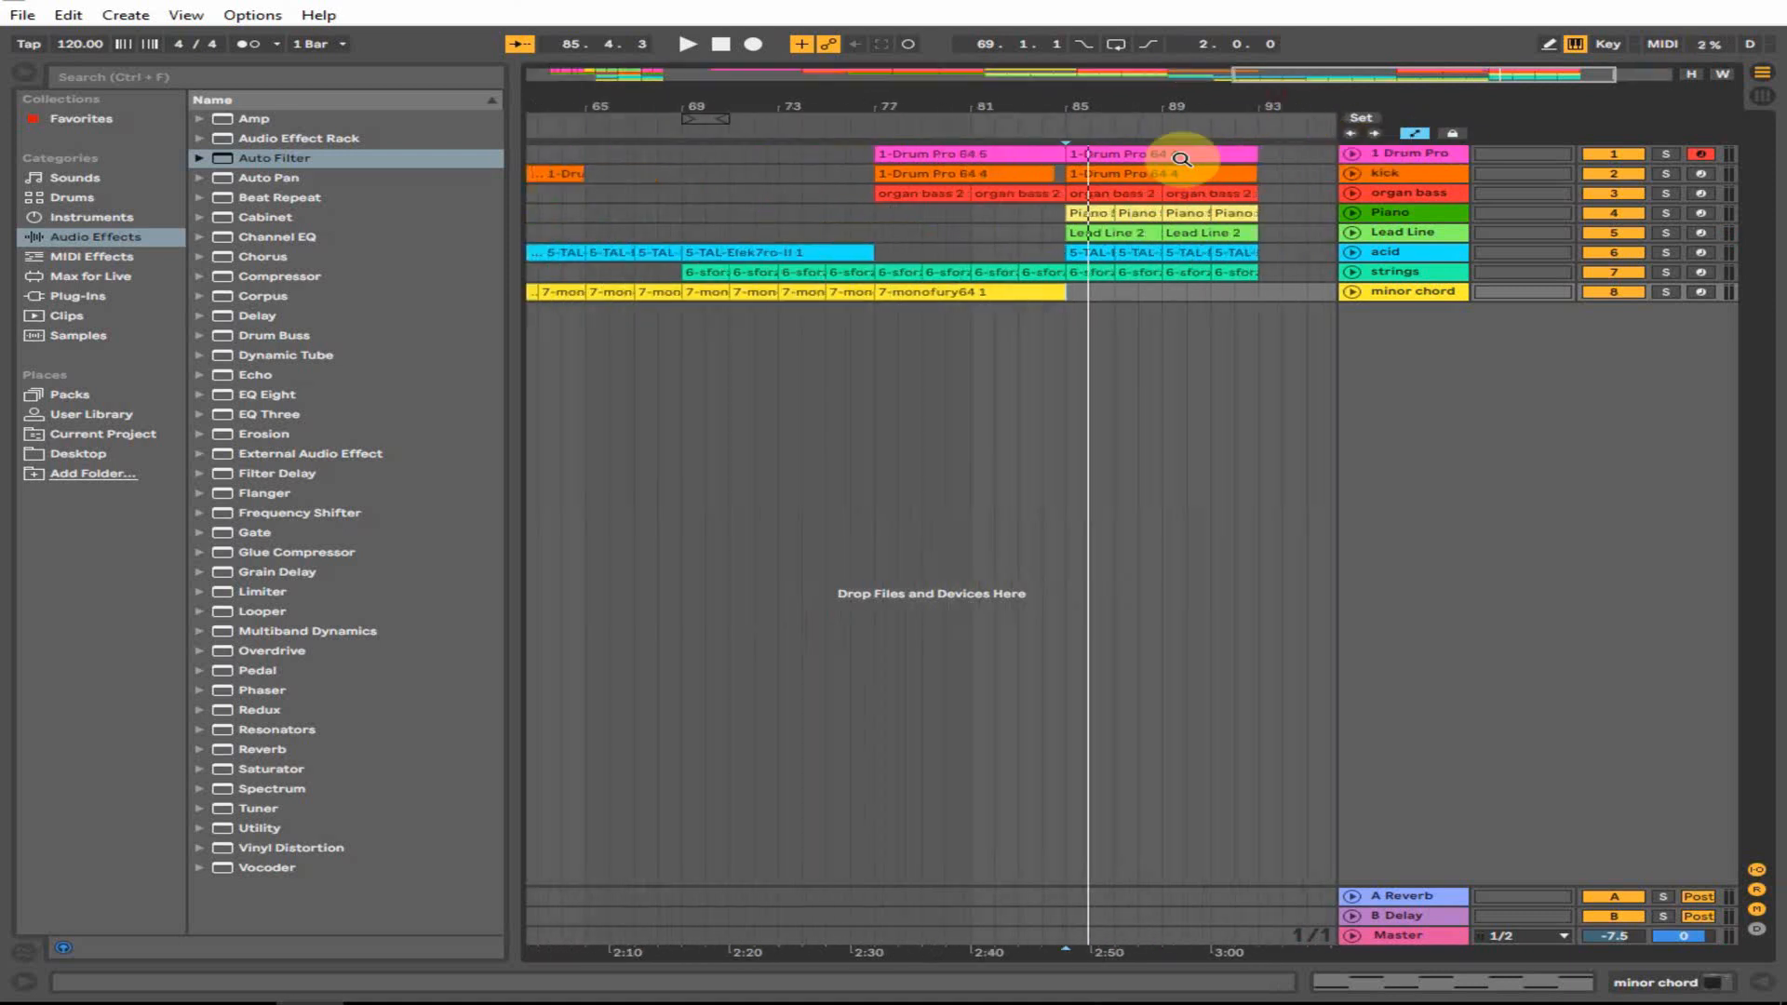
{"action": "left_click", "coordinate": [1445, 156]}
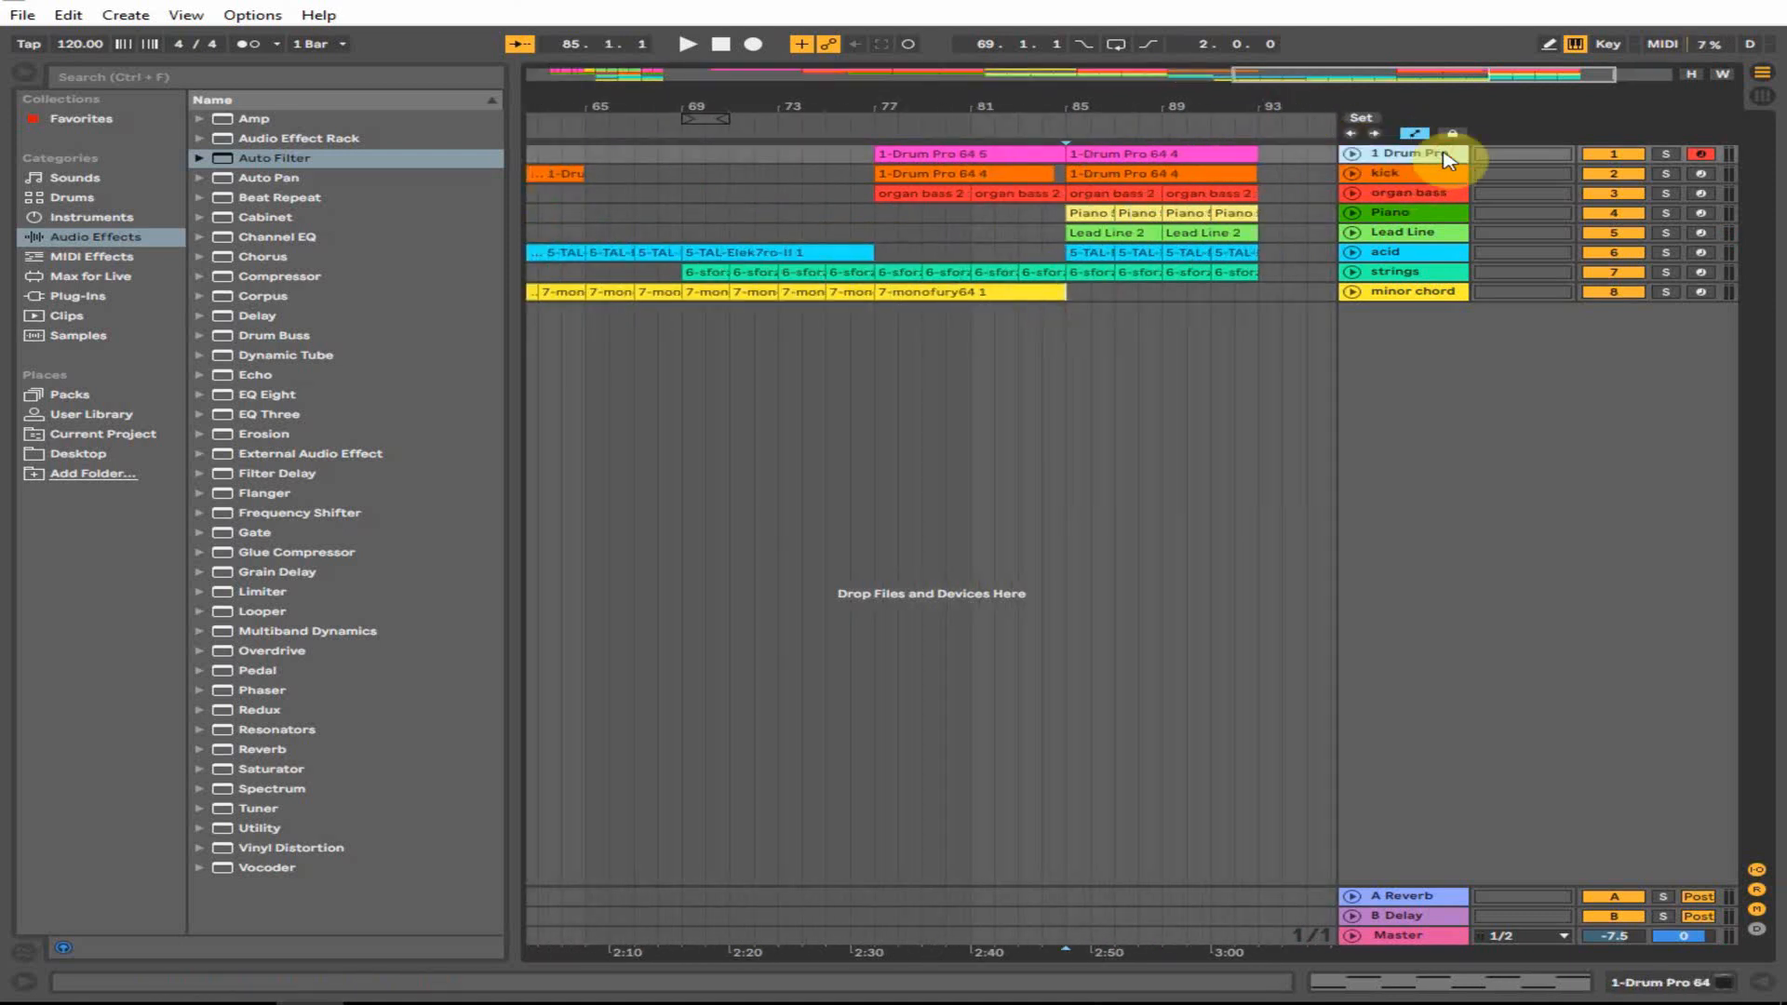
{"action": "left_click", "coordinate": [1666, 984]}
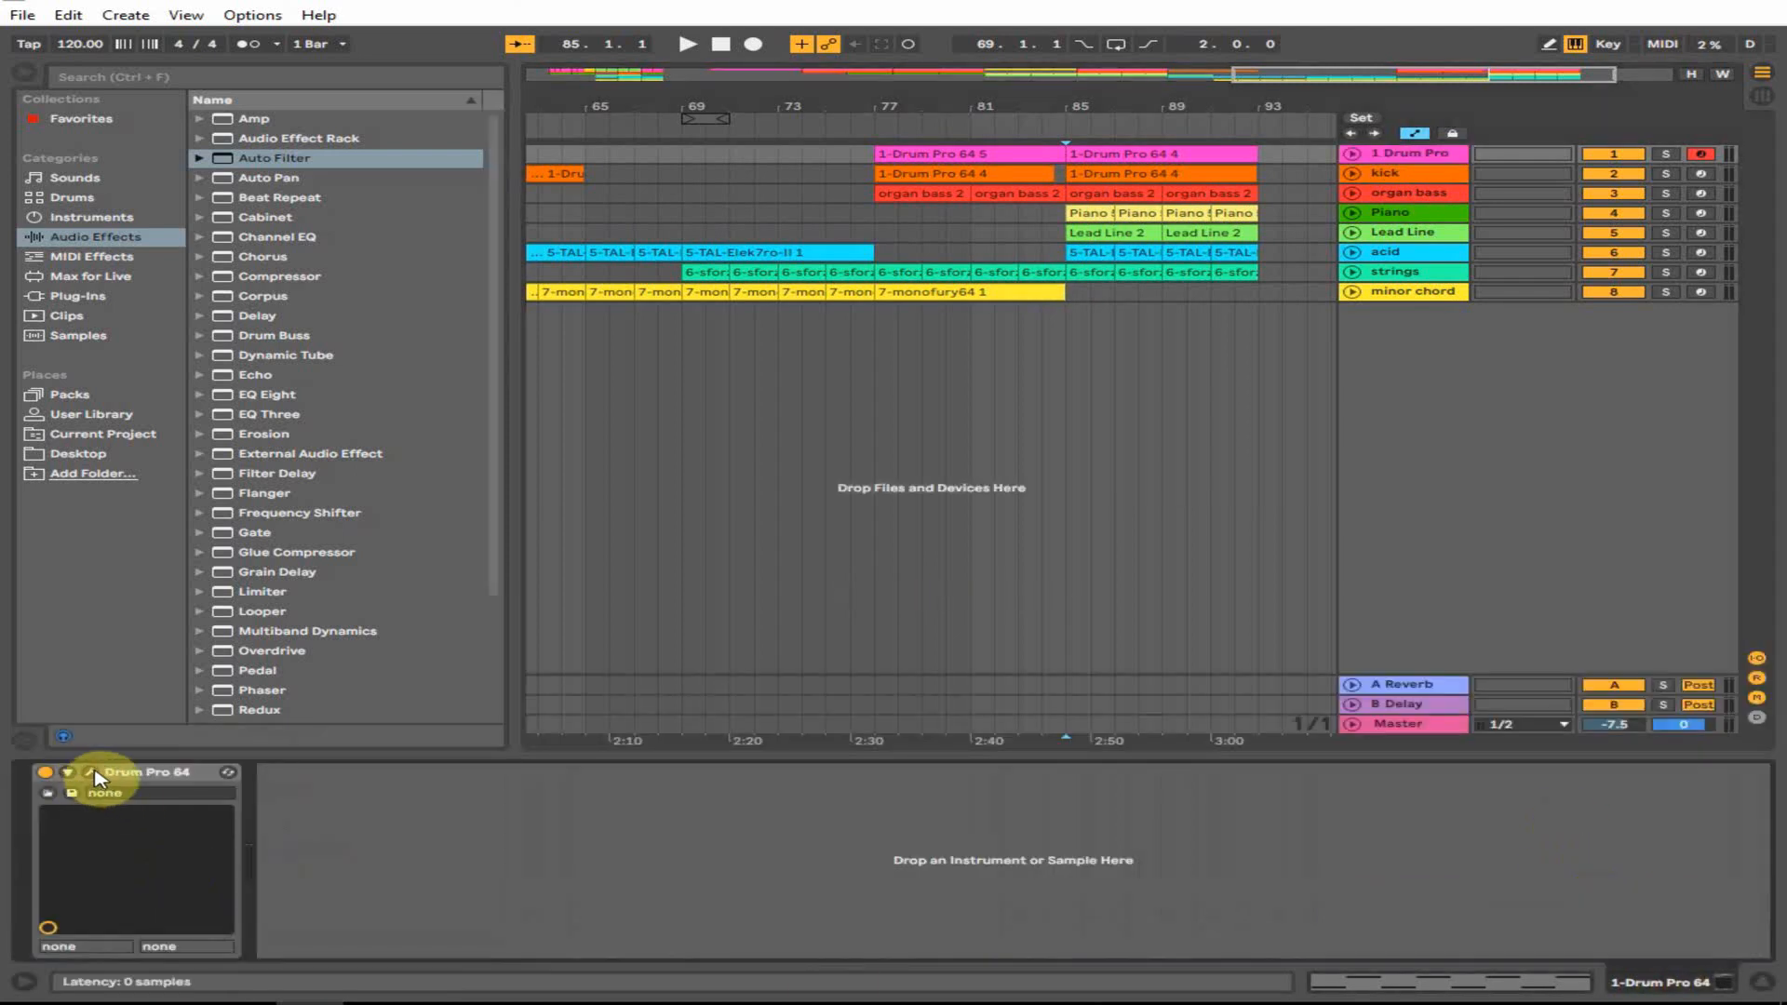
{"action": "left_click", "coordinate": [93, 774]}
{"action": "left_click", "coordinate": [1185, 108]}
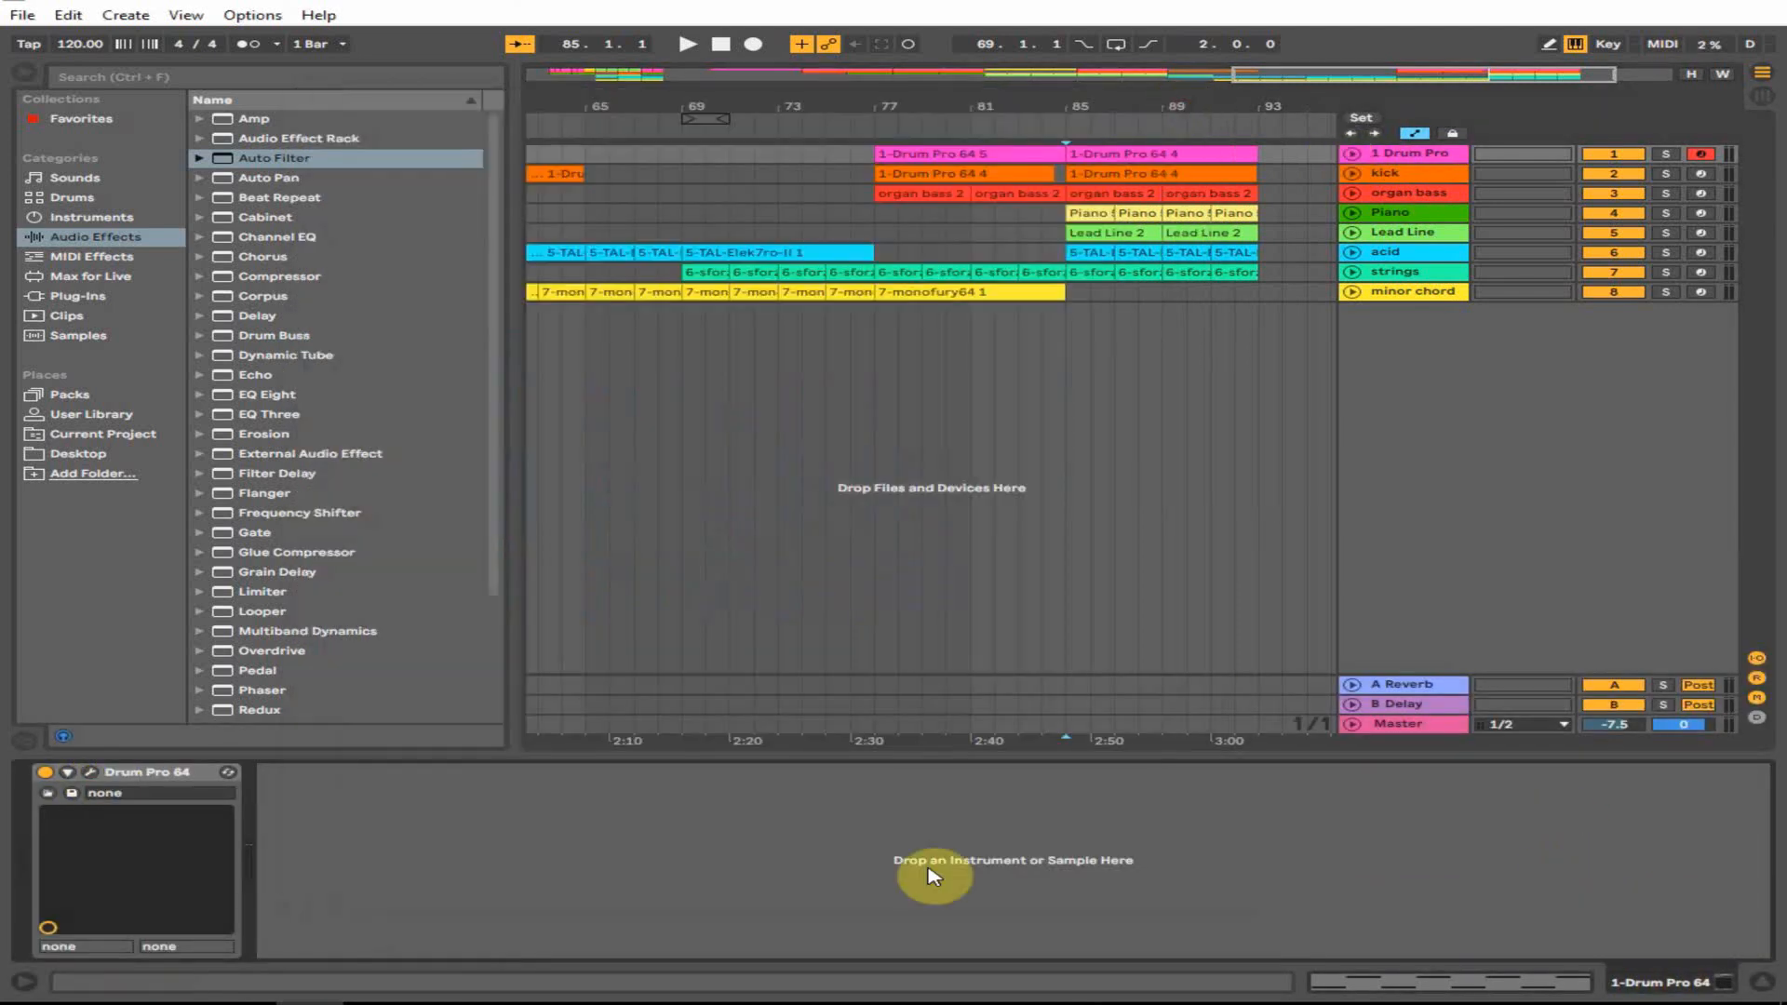
- Inspect the device chains of the organ bass, Piano, Lead Line, acid, strings and minor chord tracks
{"action": "left_click", "coordinate": [866, 193]}
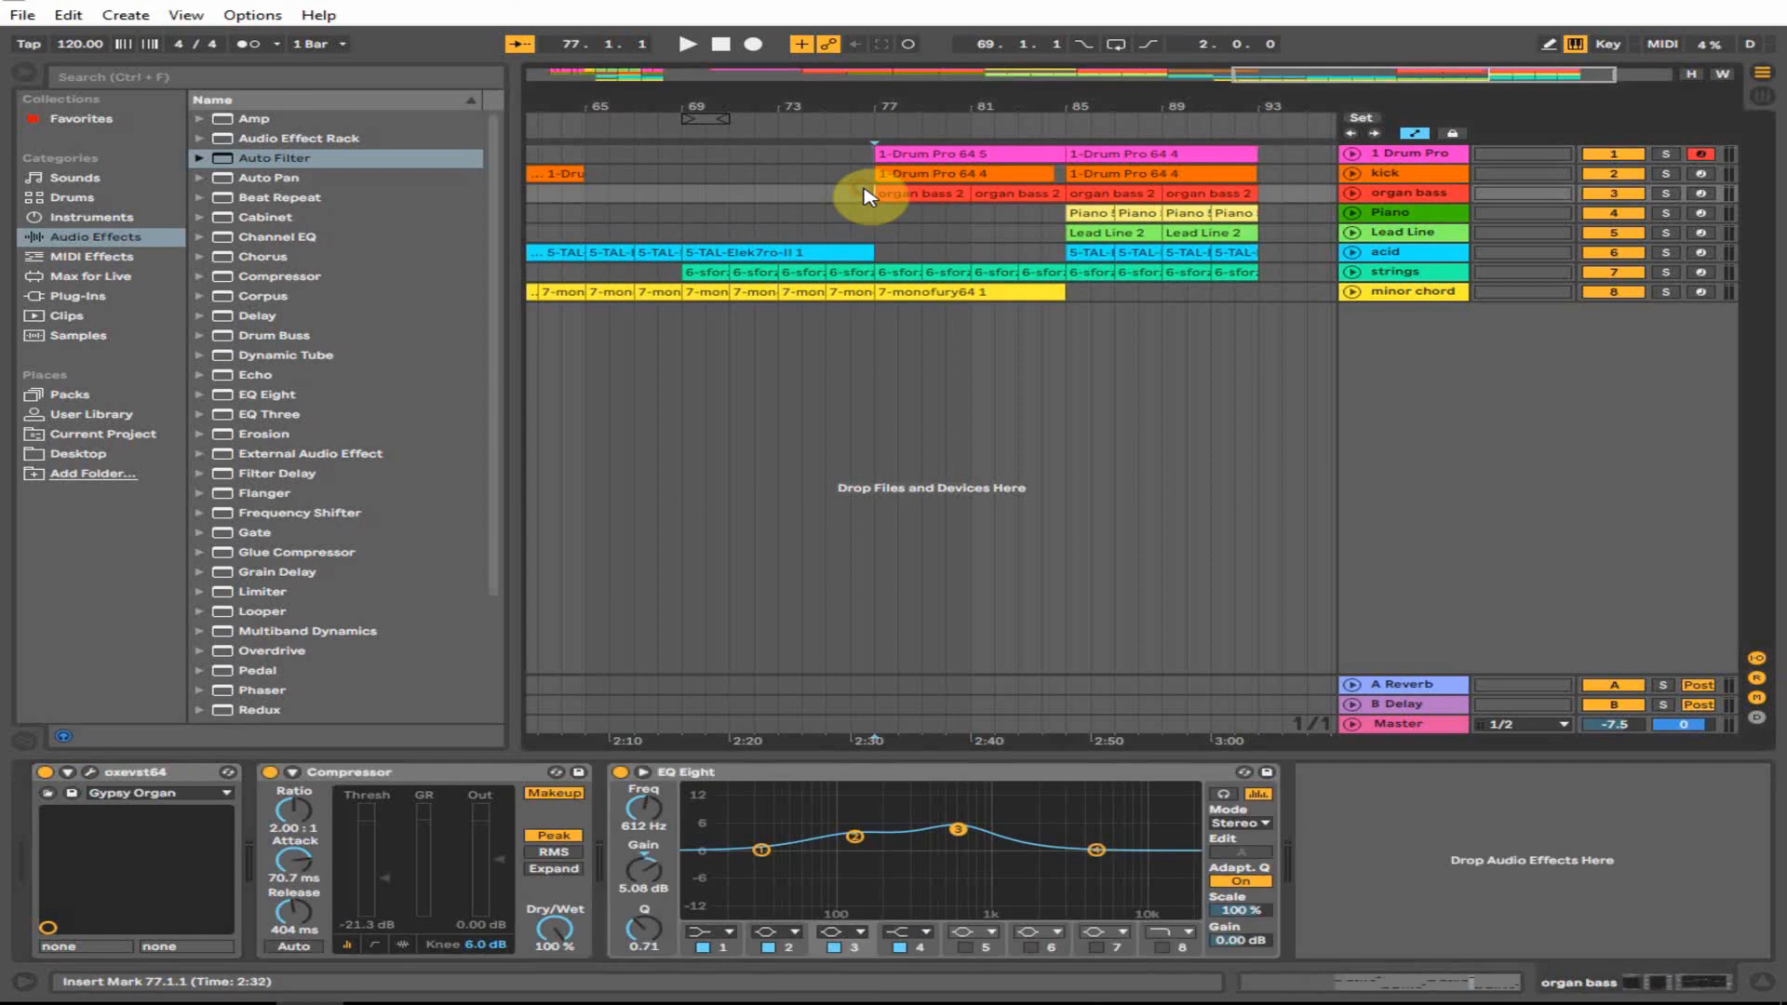
{"action": "left_click", "coordinate": [1454, 155]}
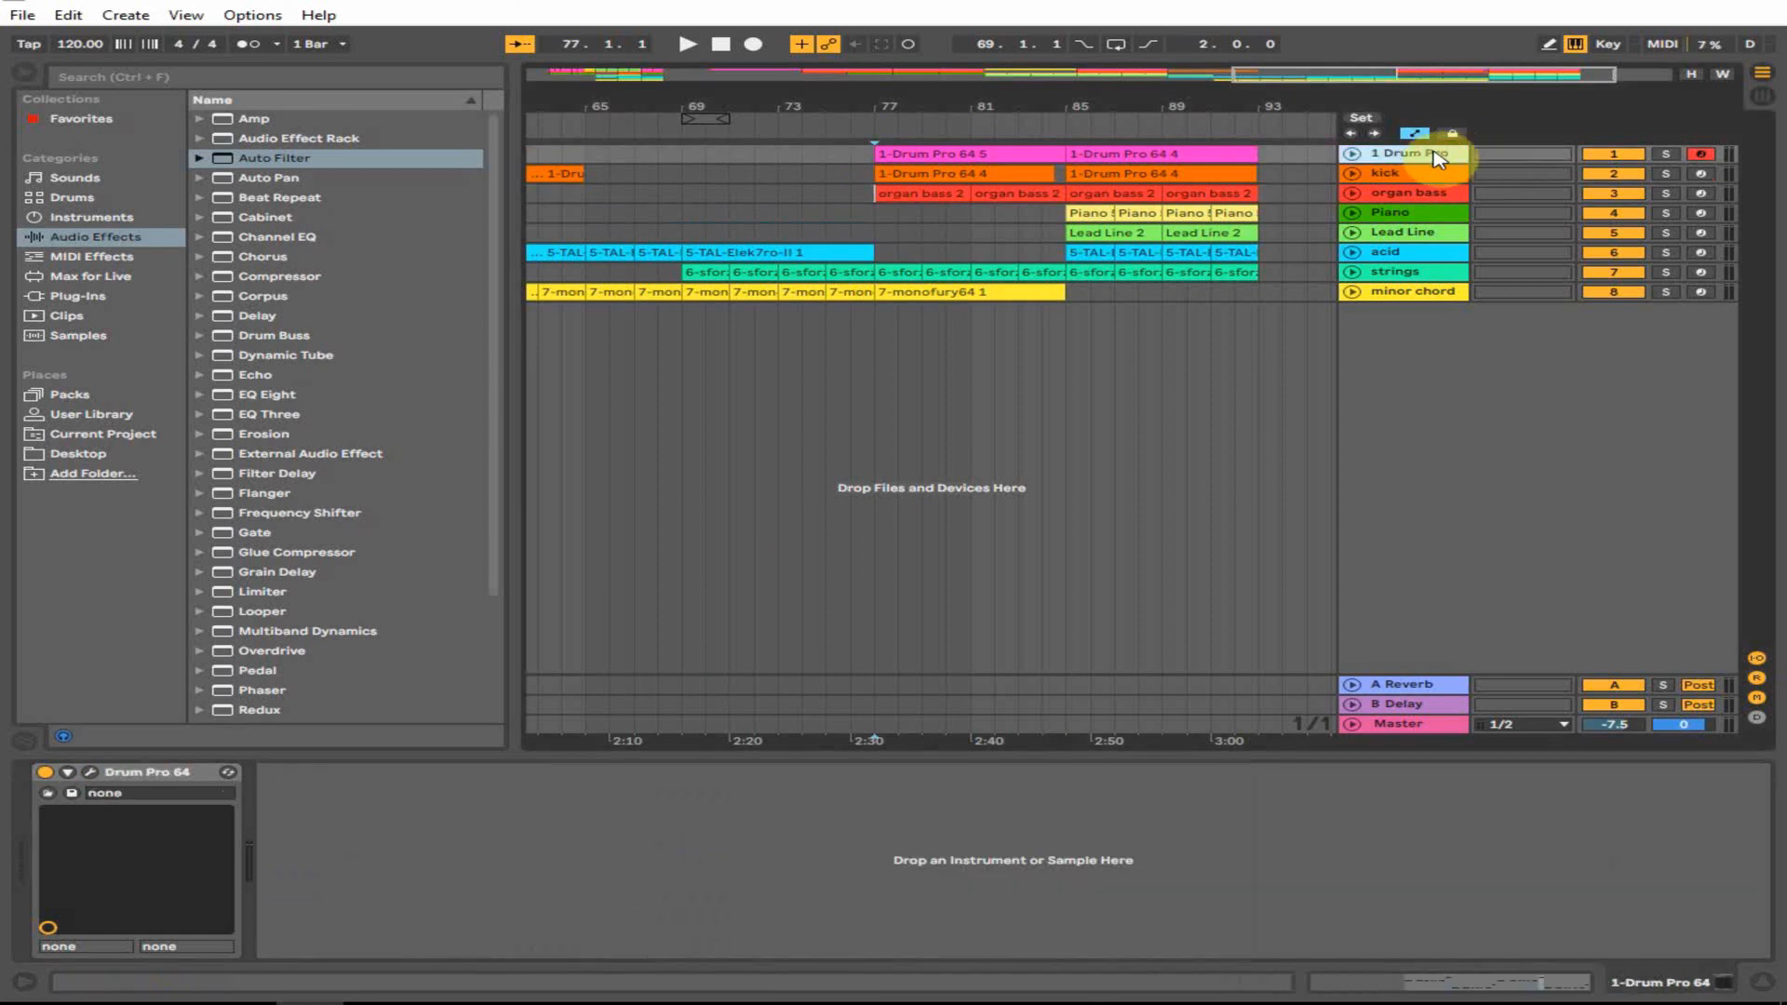
{"action": "left_click", "coordinate": [1410, 190]}
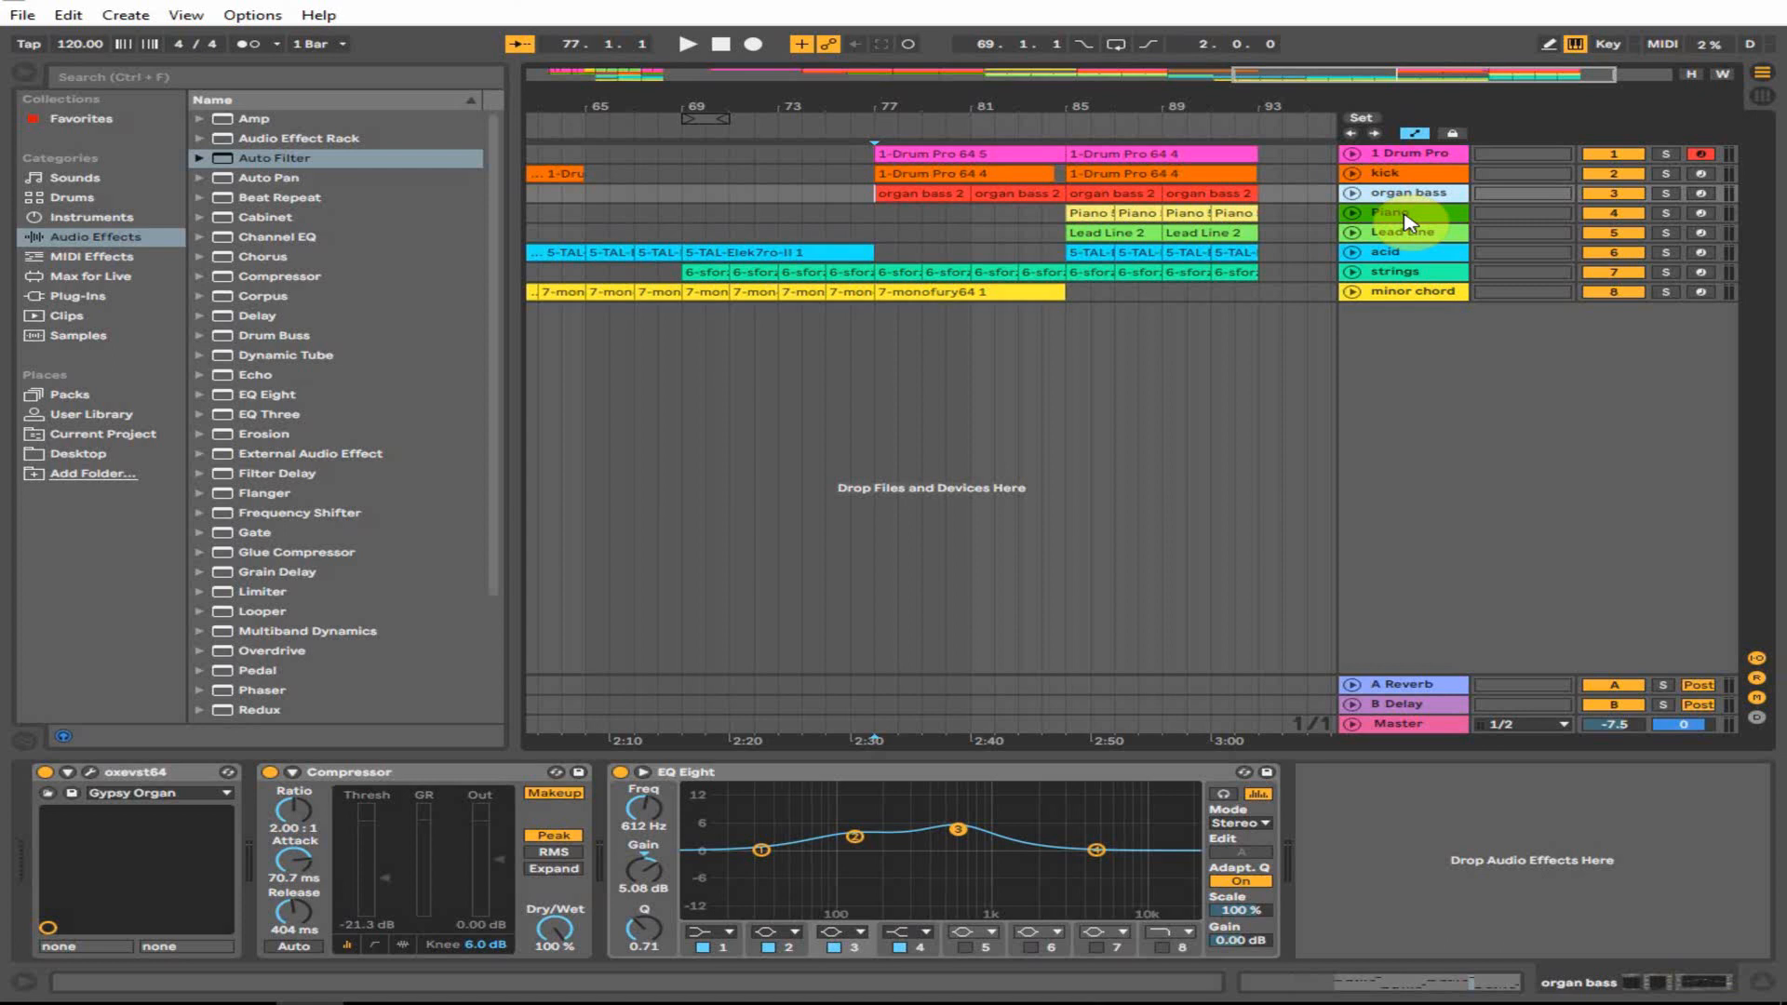
{"action": "left_click", "coordinate": [1400, 213]}
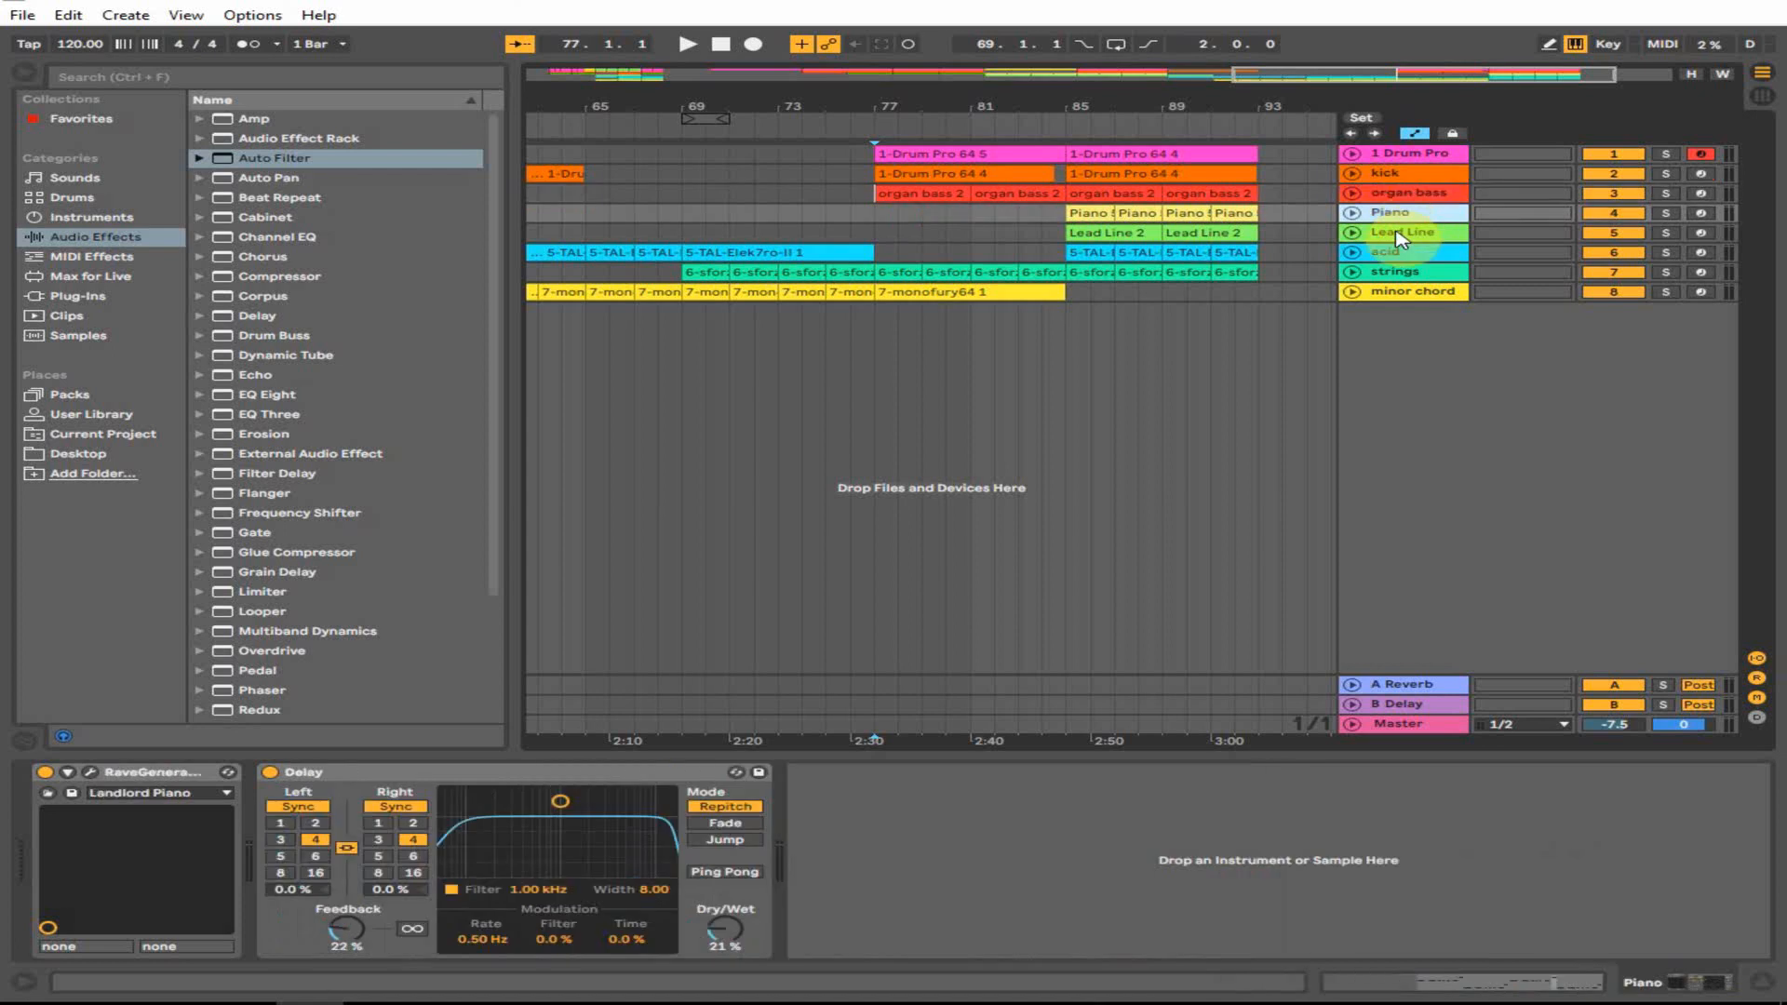
{"action": "left_click", "coordinate": [1400, 235]}
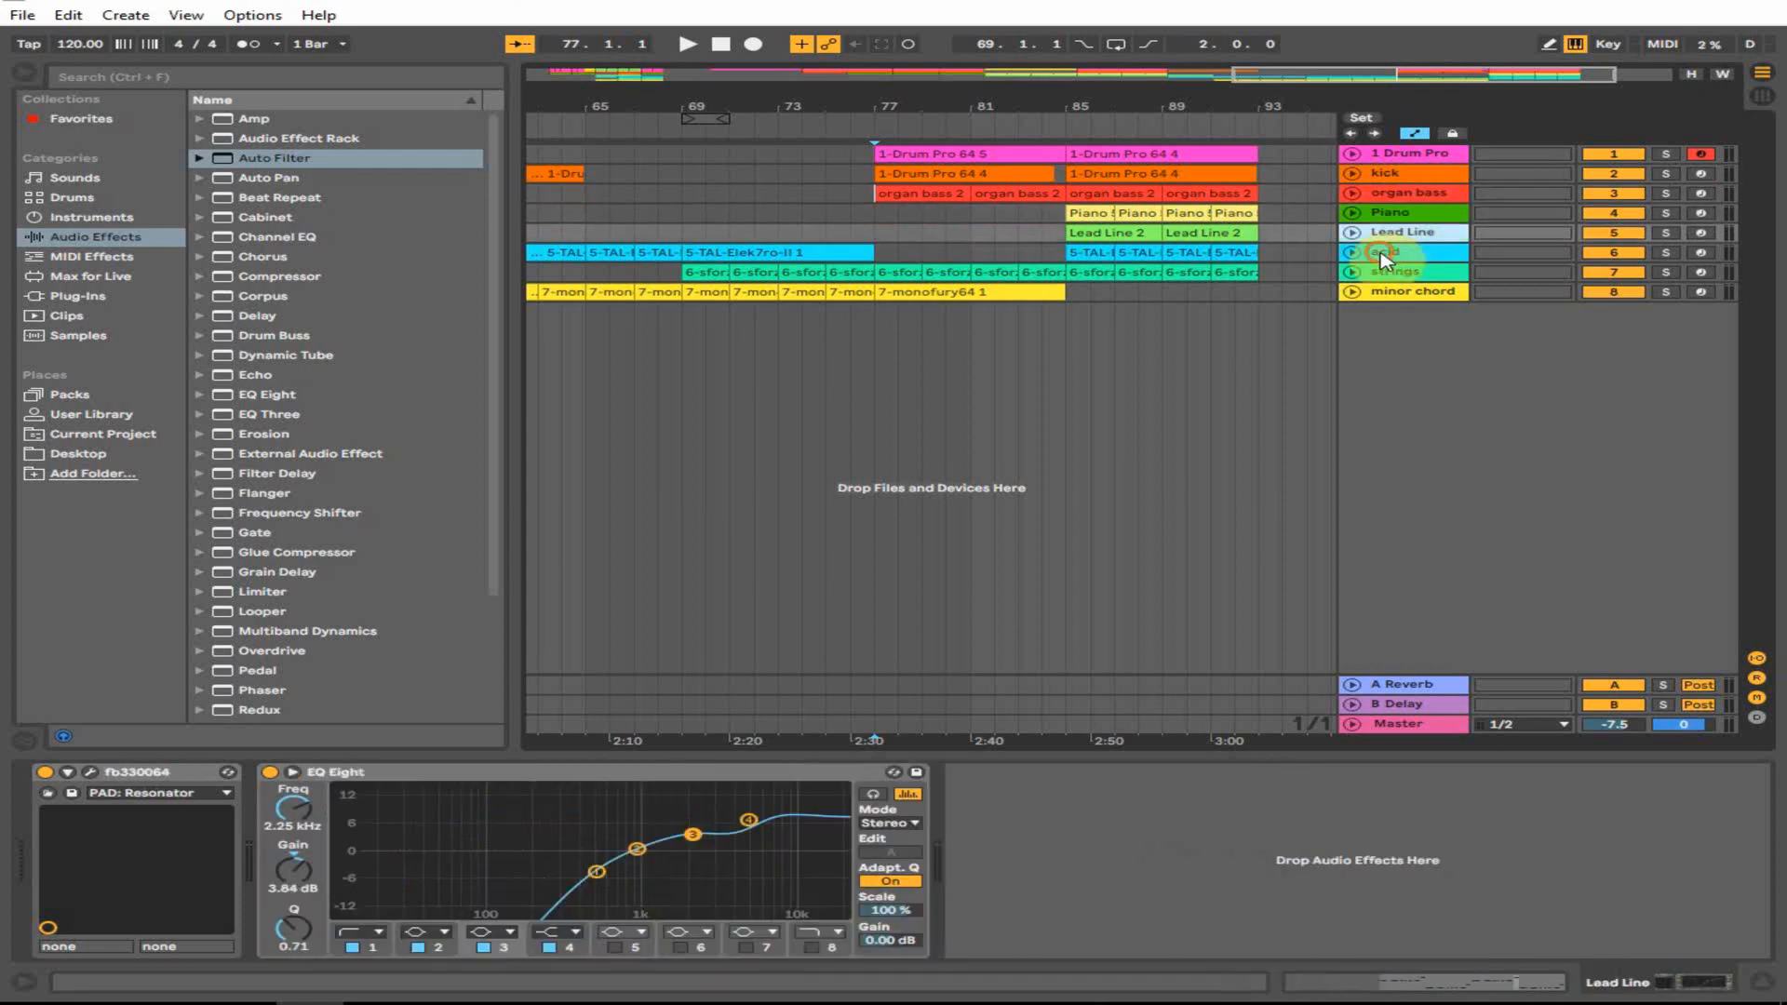
{"action": "left_click", "coordinate": [1384, 256]}
{"action": "left_click", "coordinate": [1391, 271]}
{"action": "left_click", "coordinate": [1388, 292]}
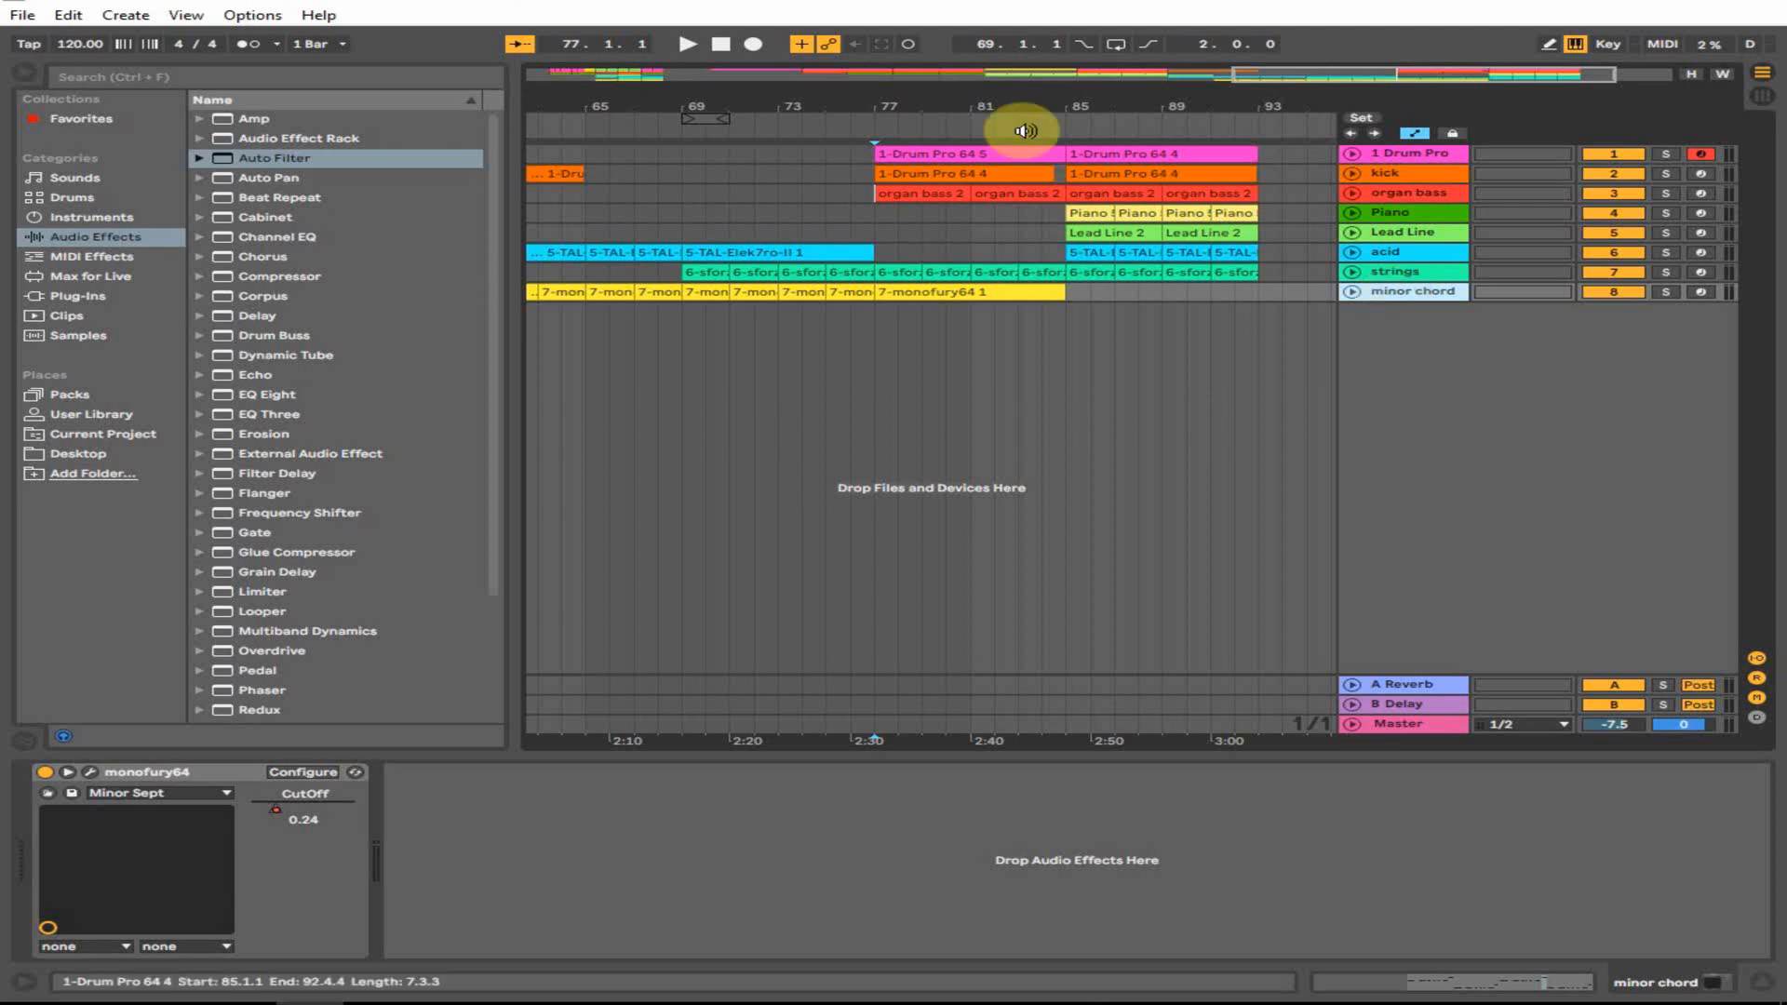
- Fill bars 41–53 with copies of the strings clip at bars 41, 45, 47, 49 and toward 53
{"action": "left_click_drag", "start_coordinate": [1022, 106], "coordinate": [1022, 37]}
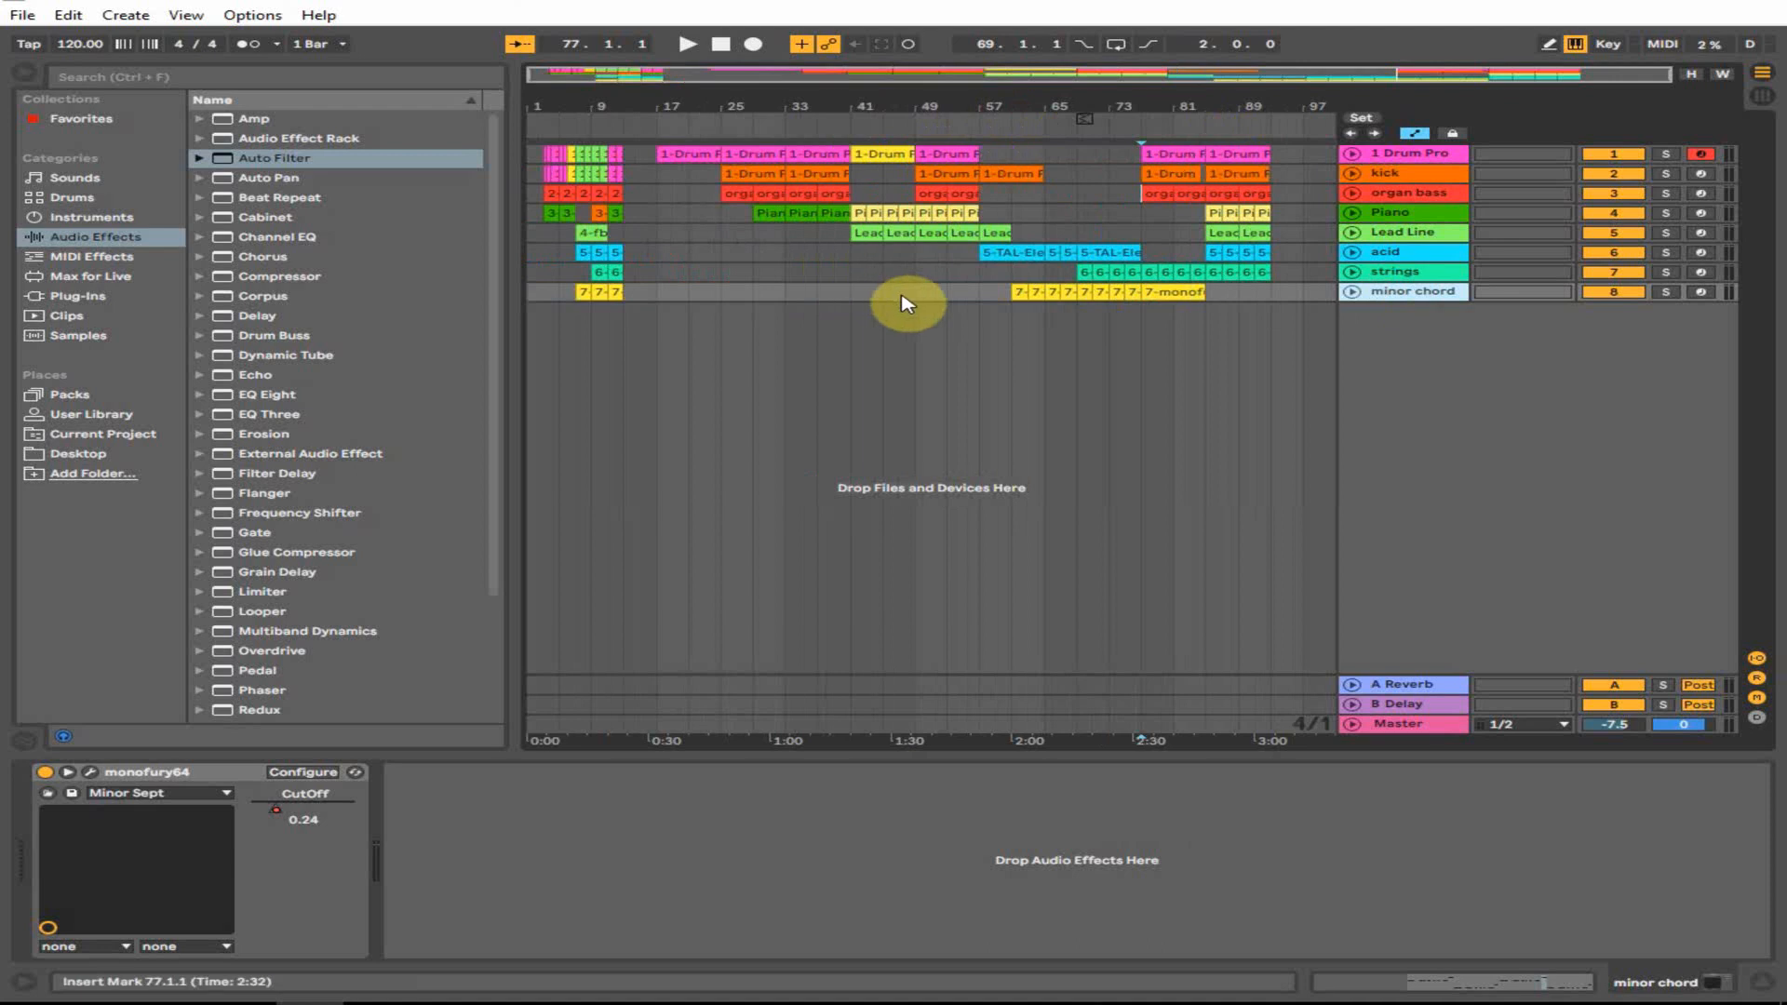
{"action": "left_click", "coordinate": [1085, 272]}
{"action": "left_click_drag", "start_coordinate": [1029, 278], "coordinate": [891, 273]}
{"action": "left_click", "coordinate": [856, 272]}
{"action": "key", "text": "space"}
{"action": "mouse_move", "coordinate": [891, 273]}
{"action": "left_mouse_down"}
{"action": "mouse_move", "coordinate": [925, 276]}
{"action": "mouse_move", "coordinate": [909, 276]}
{"action": "left_mouse_up"}
{"action": "left_click_drag", "start_coordinate": [910, 275], "coordinate": [931, 276]}
{"action": "mouse_move", "coordinate": [930, 276]}
{"action": "left_mouse_down"}
{"action": "mouse_move", "coordinate": [967, 281]}
{"action": "mouse_move", "coordinate": [946, 279]}
{"action": "left_mouse_up"}
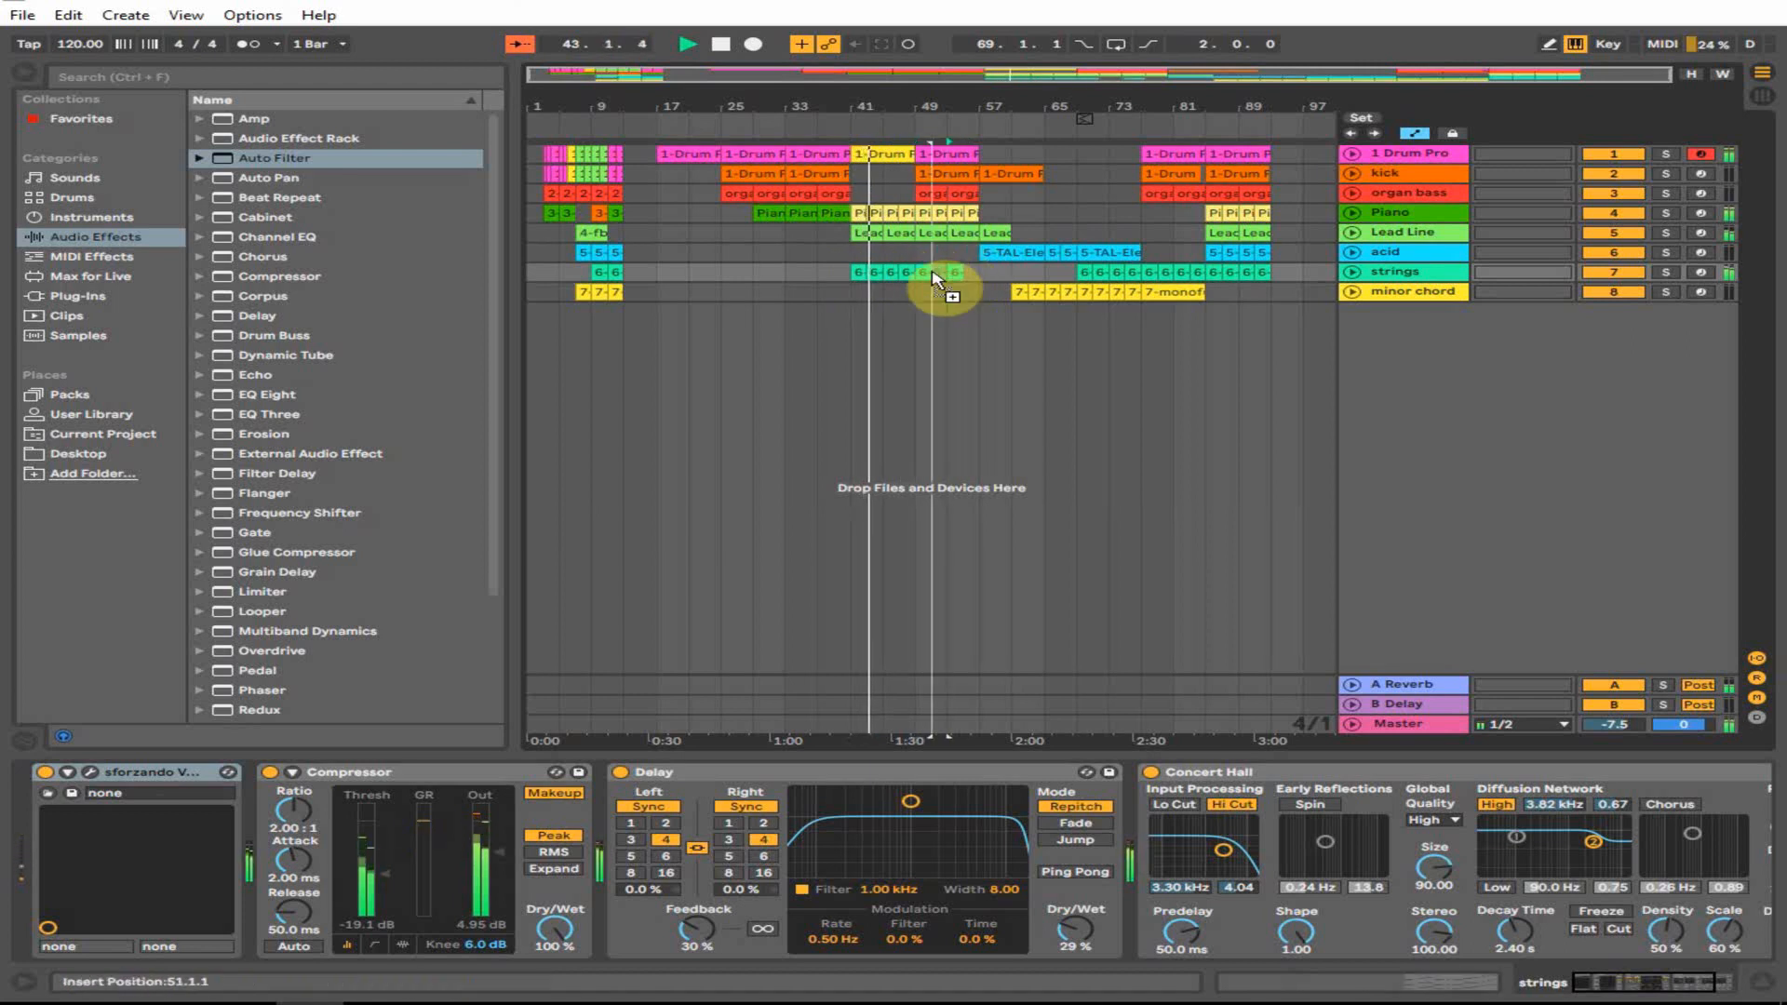
{"action": "left_click", "coordinate": [913, 296]}
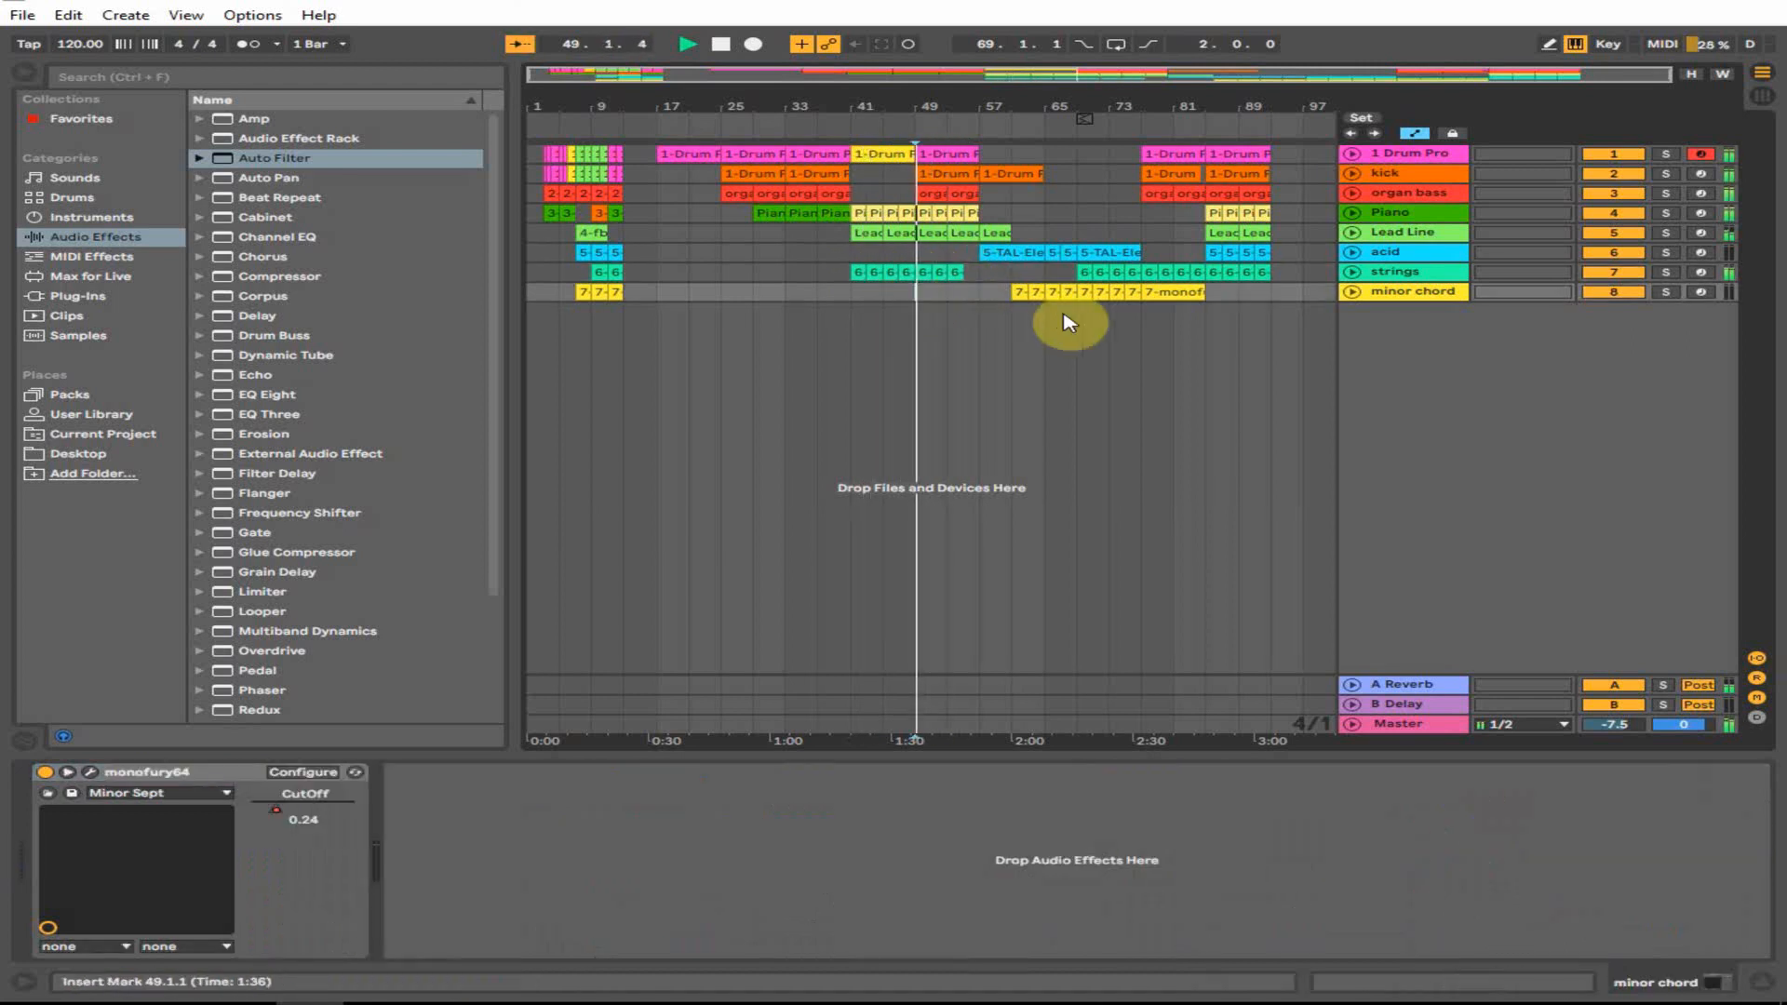
{"action": "left_click", "coordinate": [1013, 297]}
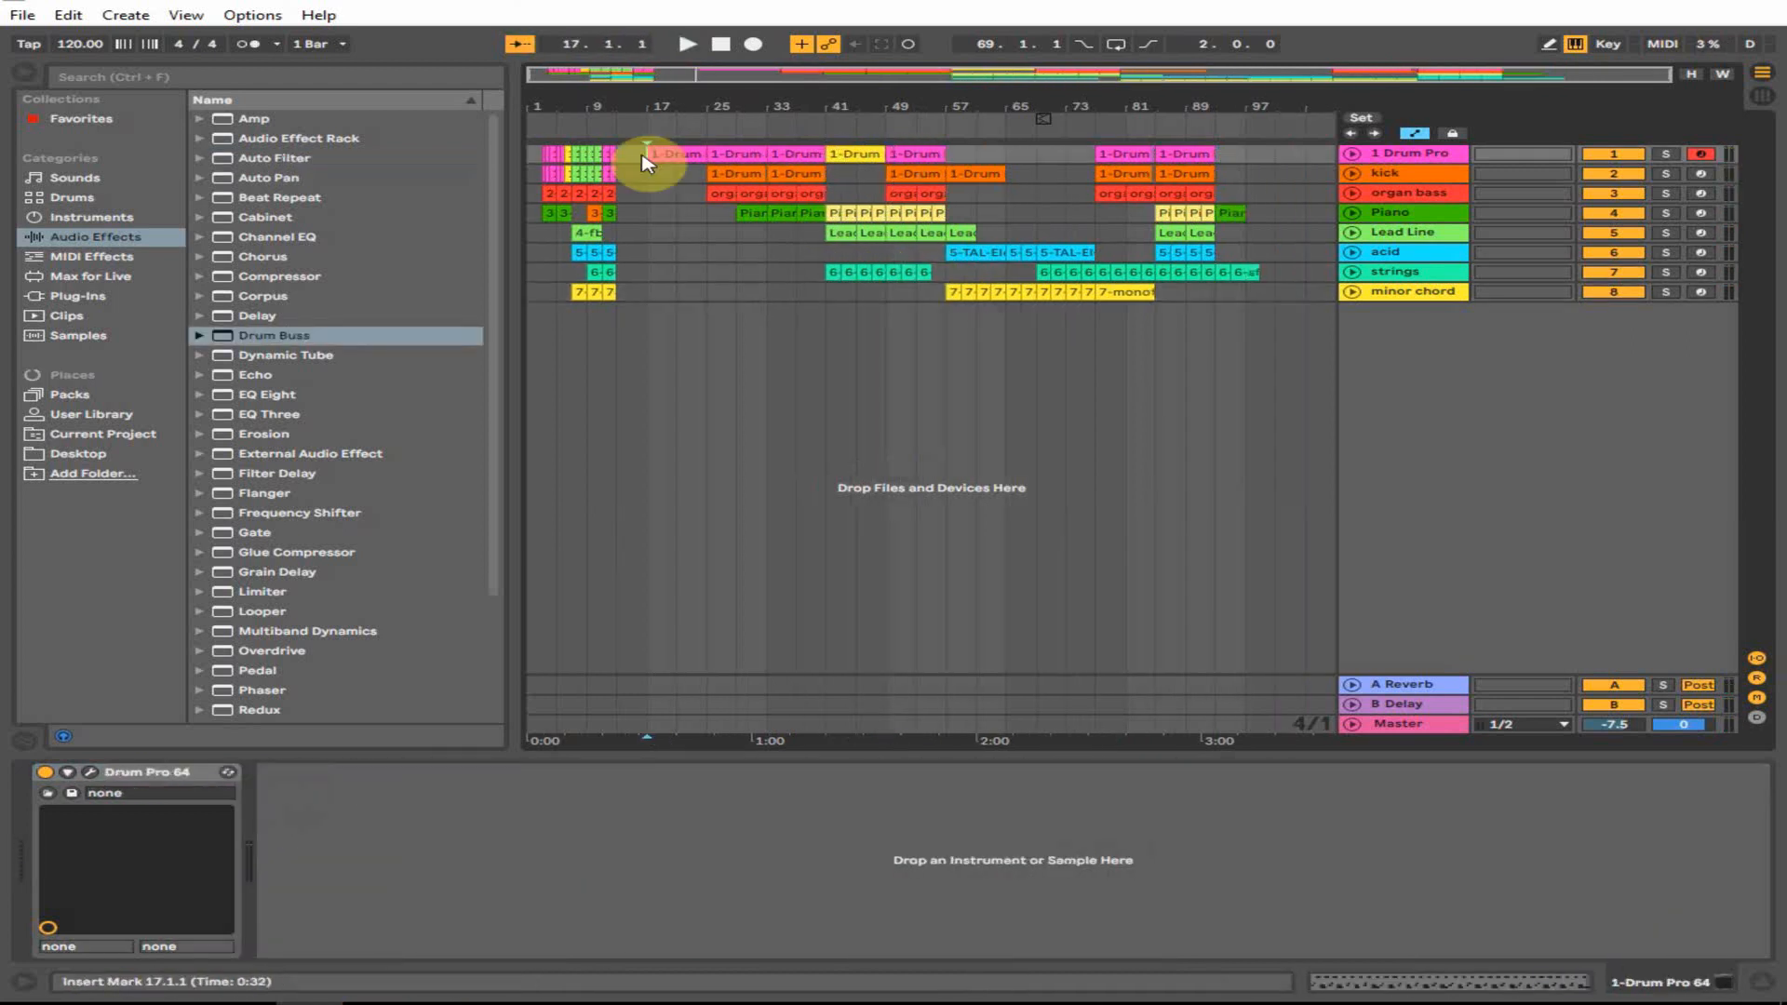
{"action": "left_click", "coordinate": [1234, 214]}
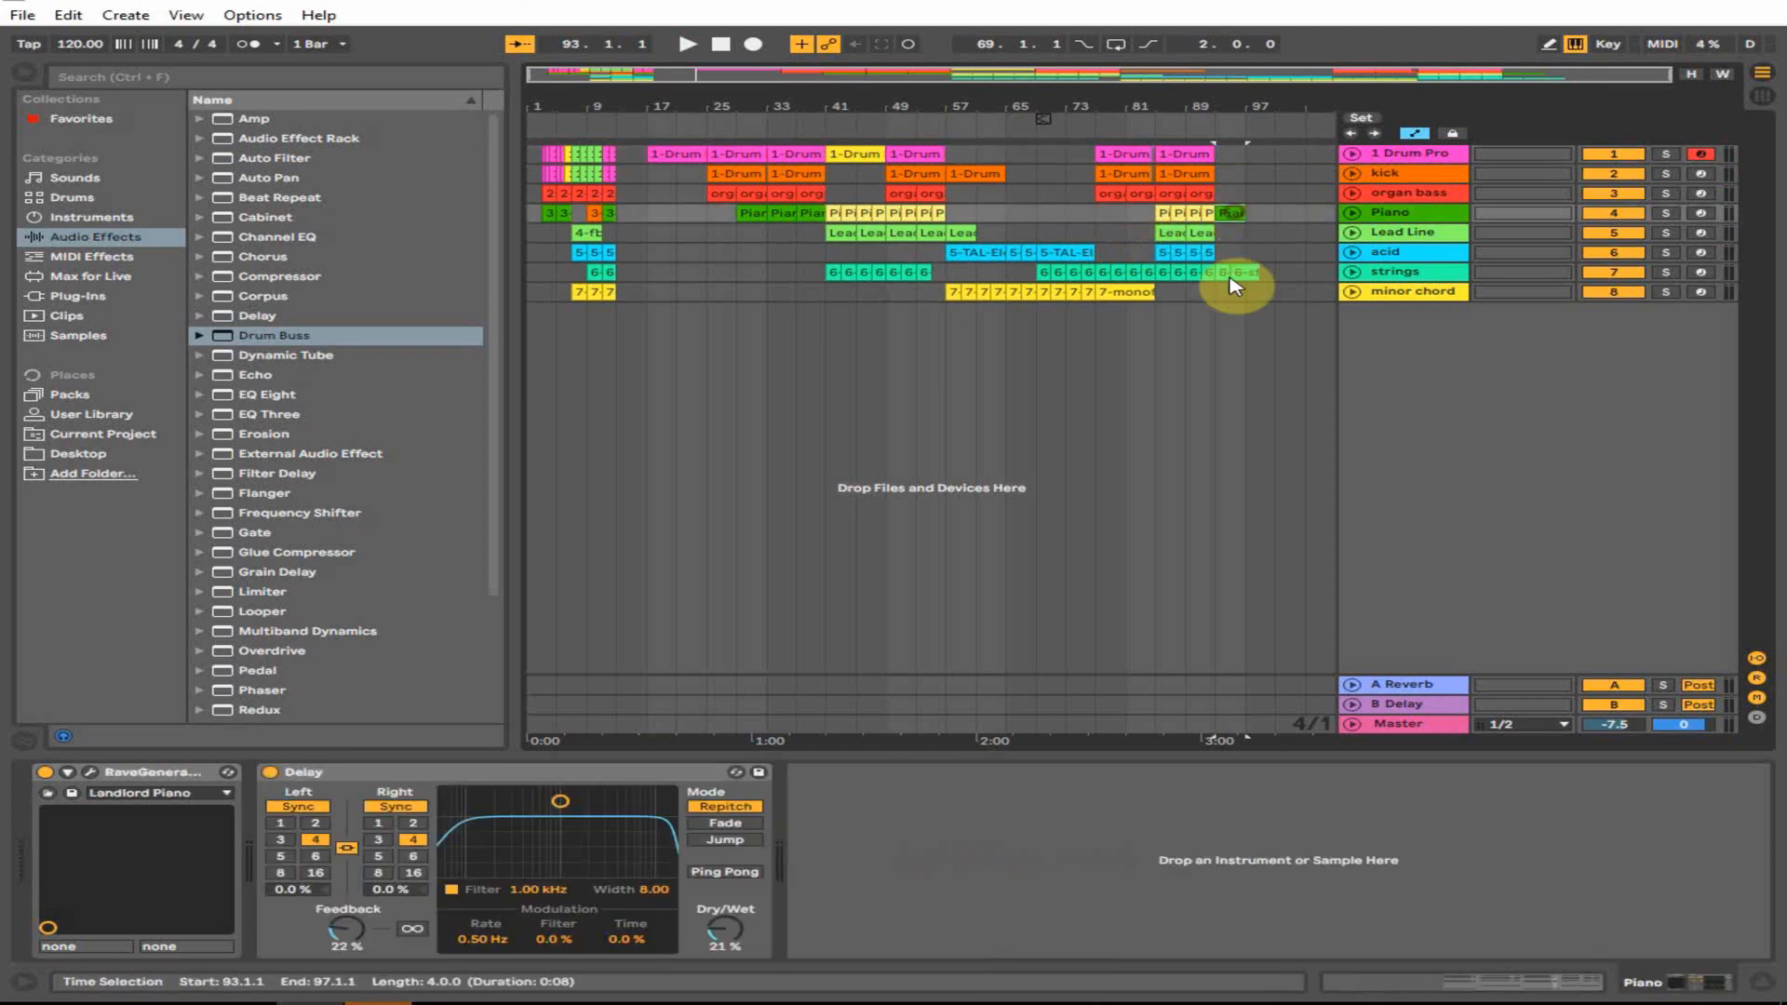
{"action": "left_click", "coordinate": [1237, 272]}
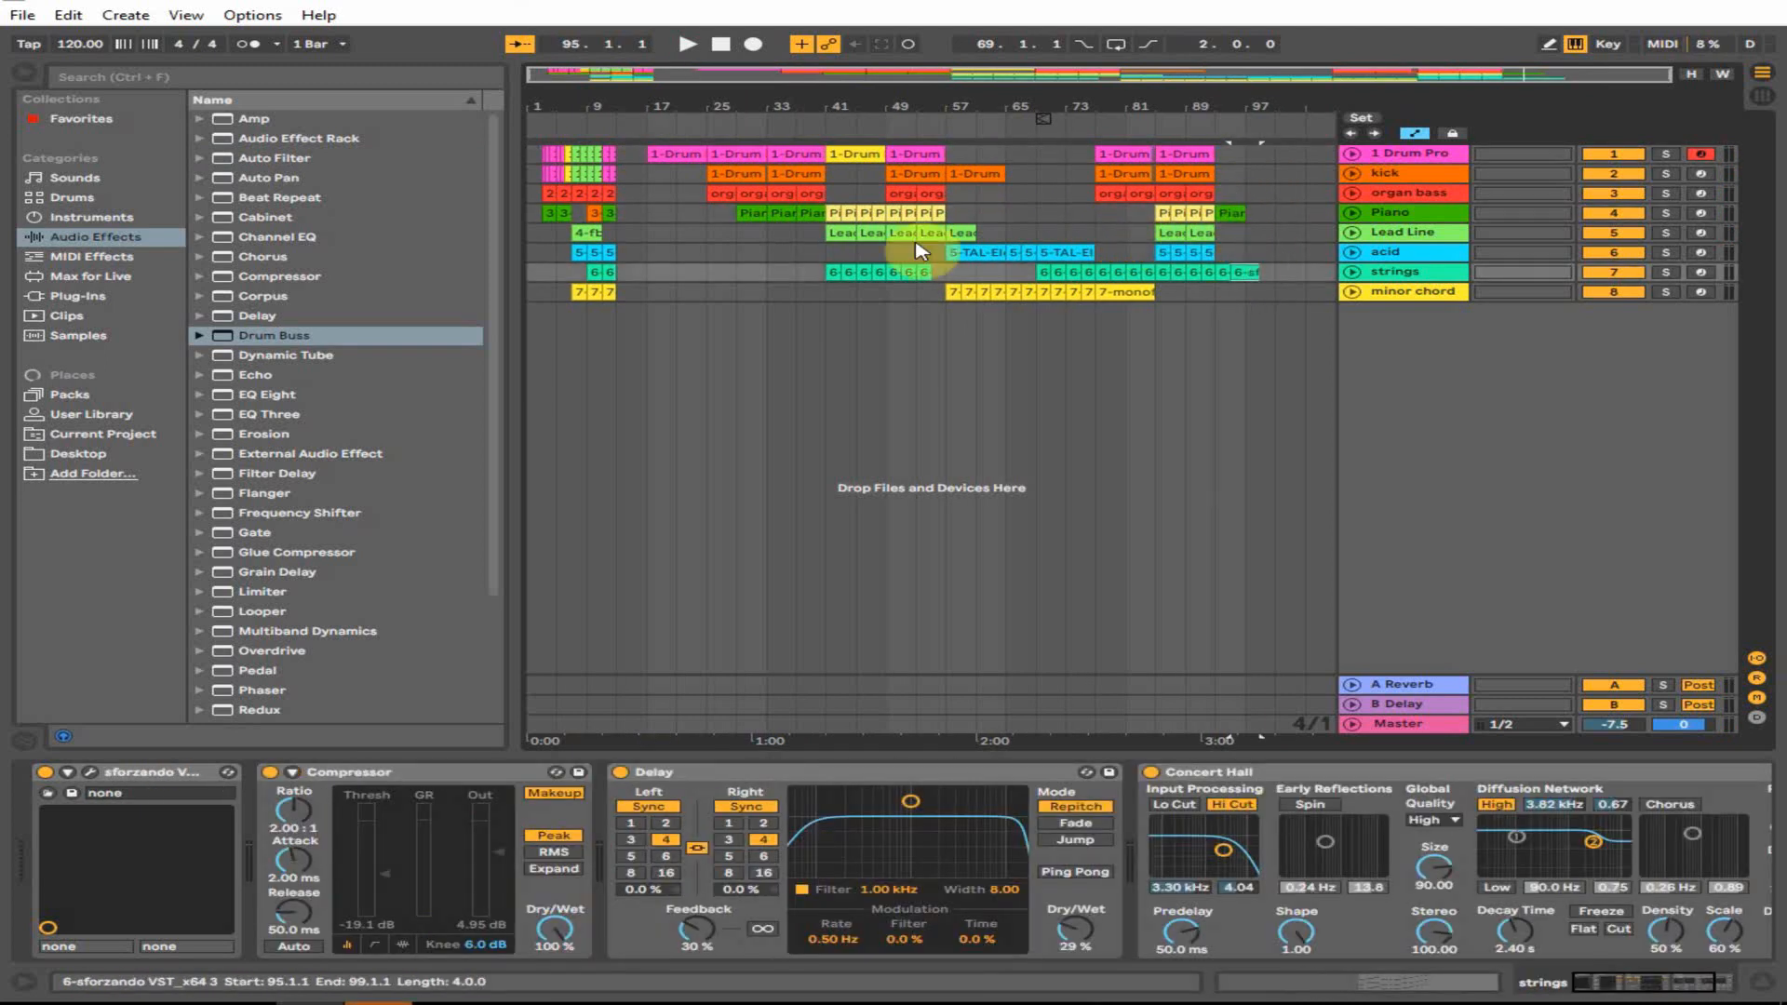
- Trim the first drum clip to start at bar 21 and play the song from there
{"action": "left_click", "coordinate": [649, 156]}
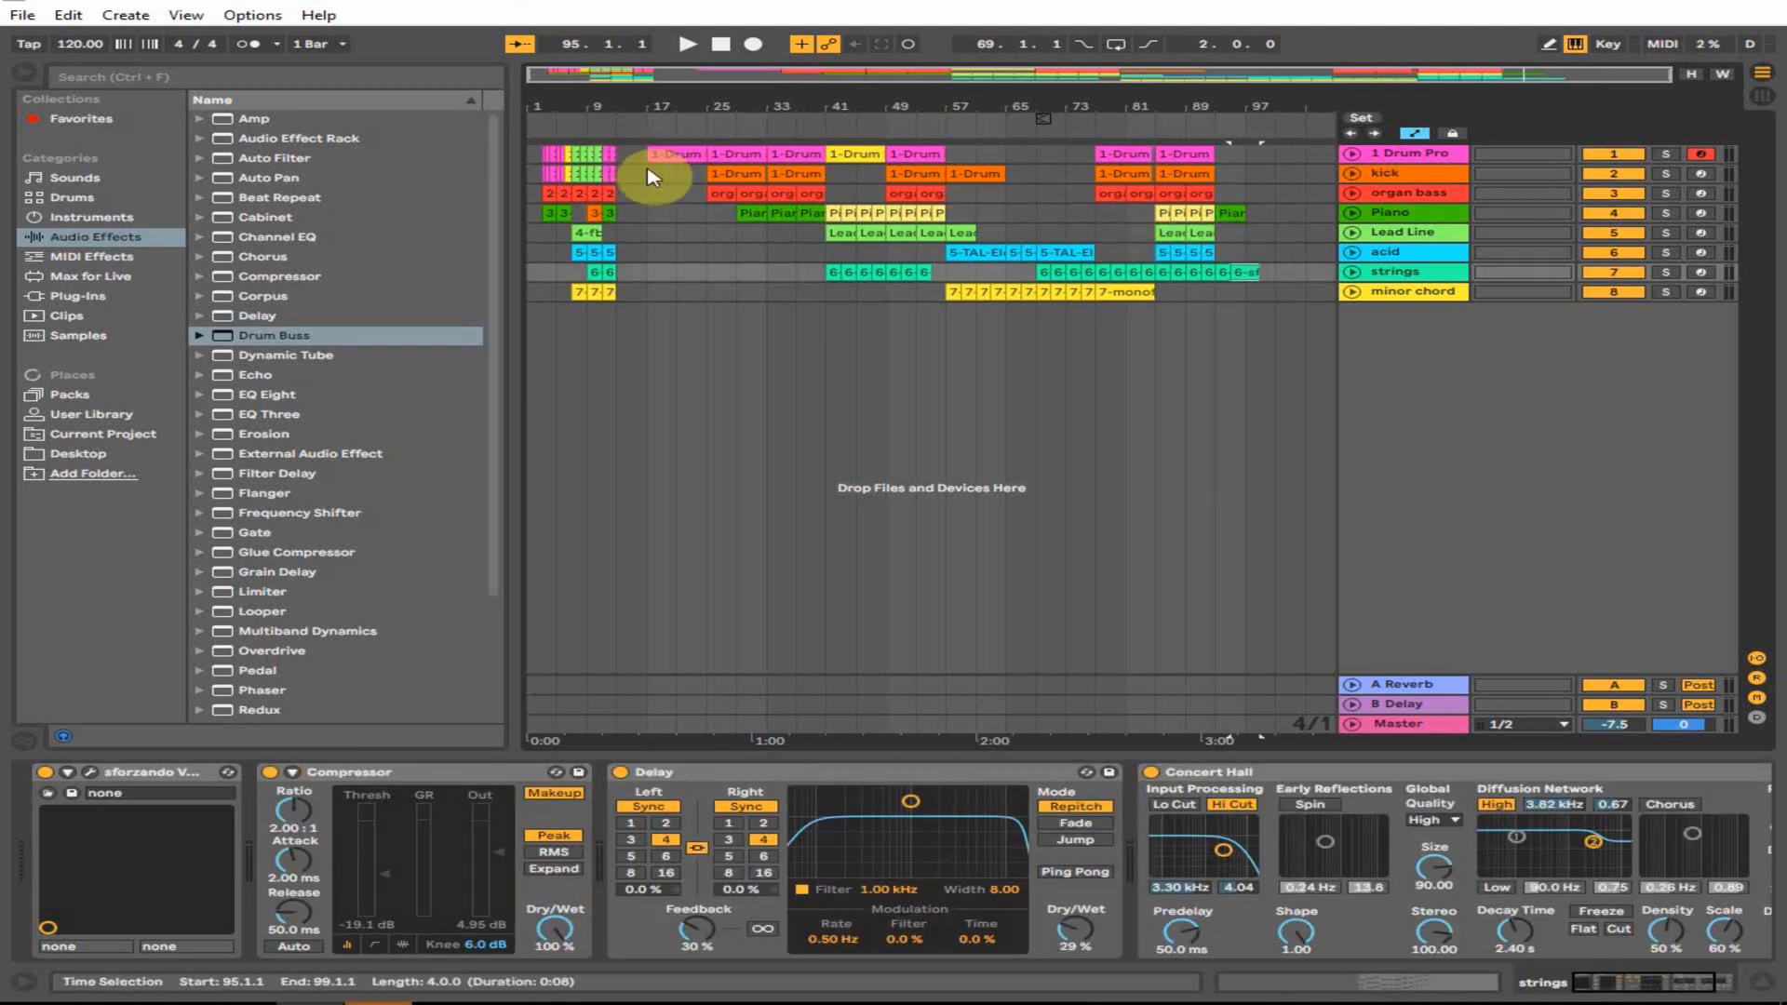
{"action": "left_click_drag", "start_coordinate": [650, 155], "coordinate": [671, 167]}
{"action": "left_click", "coordinate": [676, 178]}
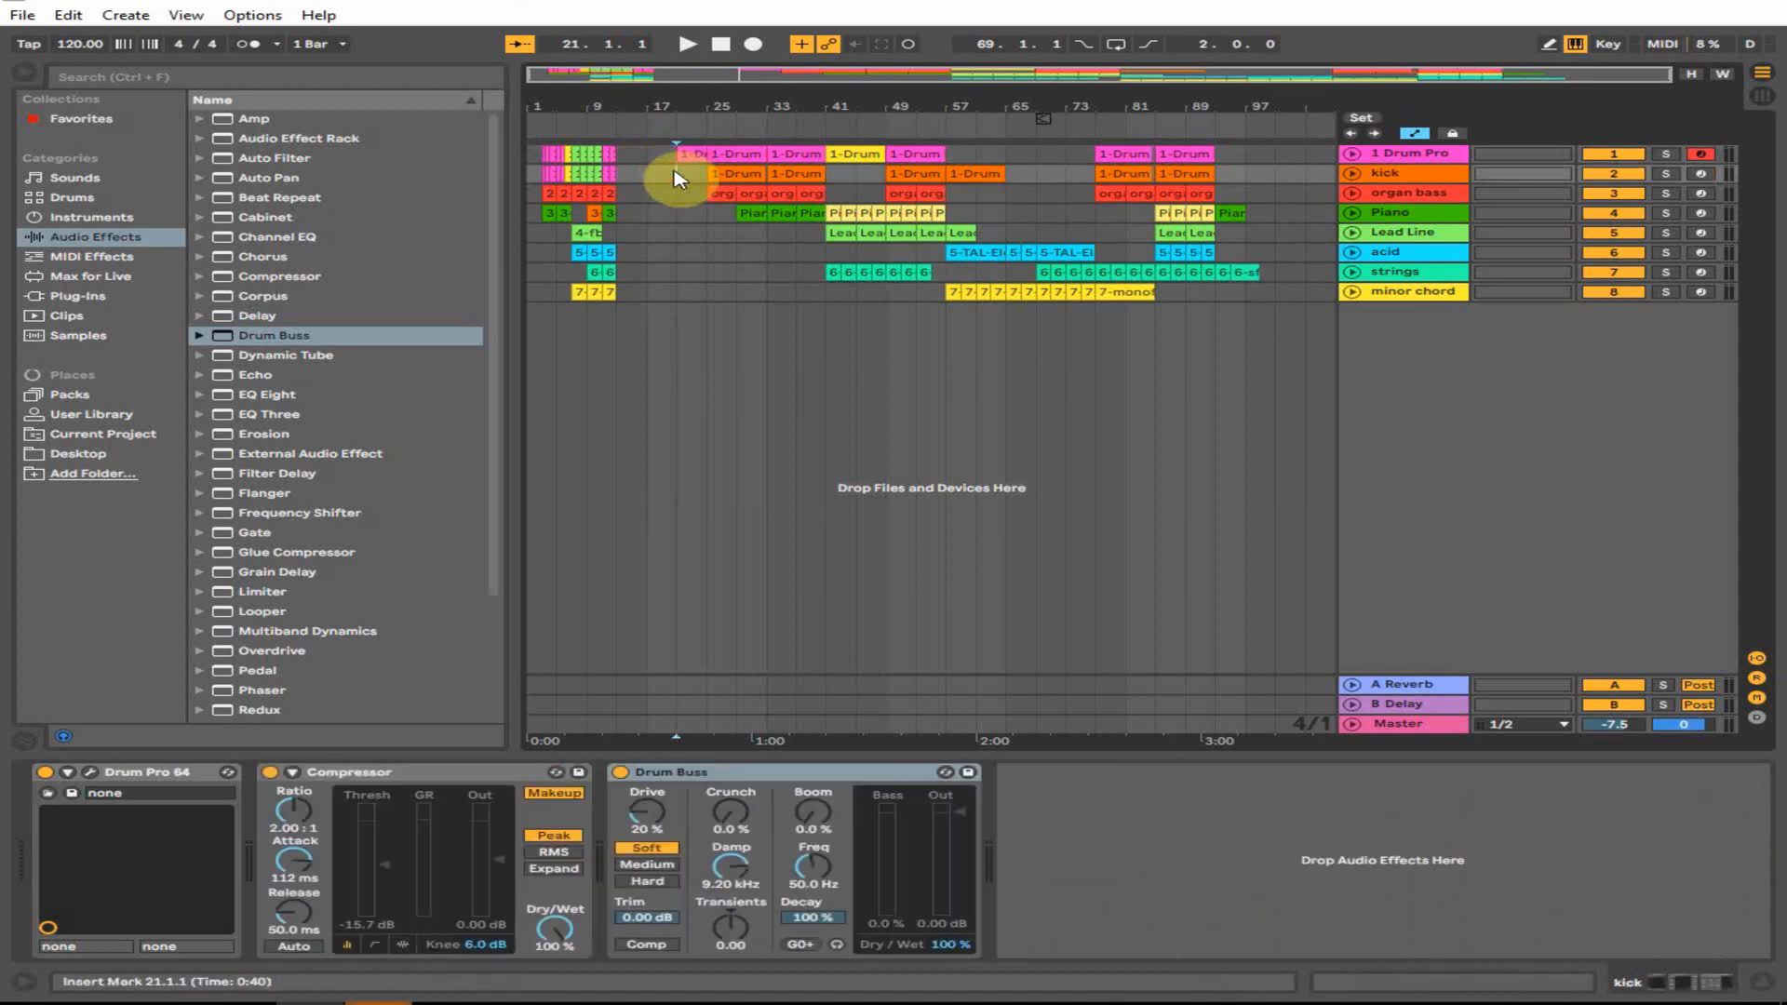
{"action": "key", "text": "space"}
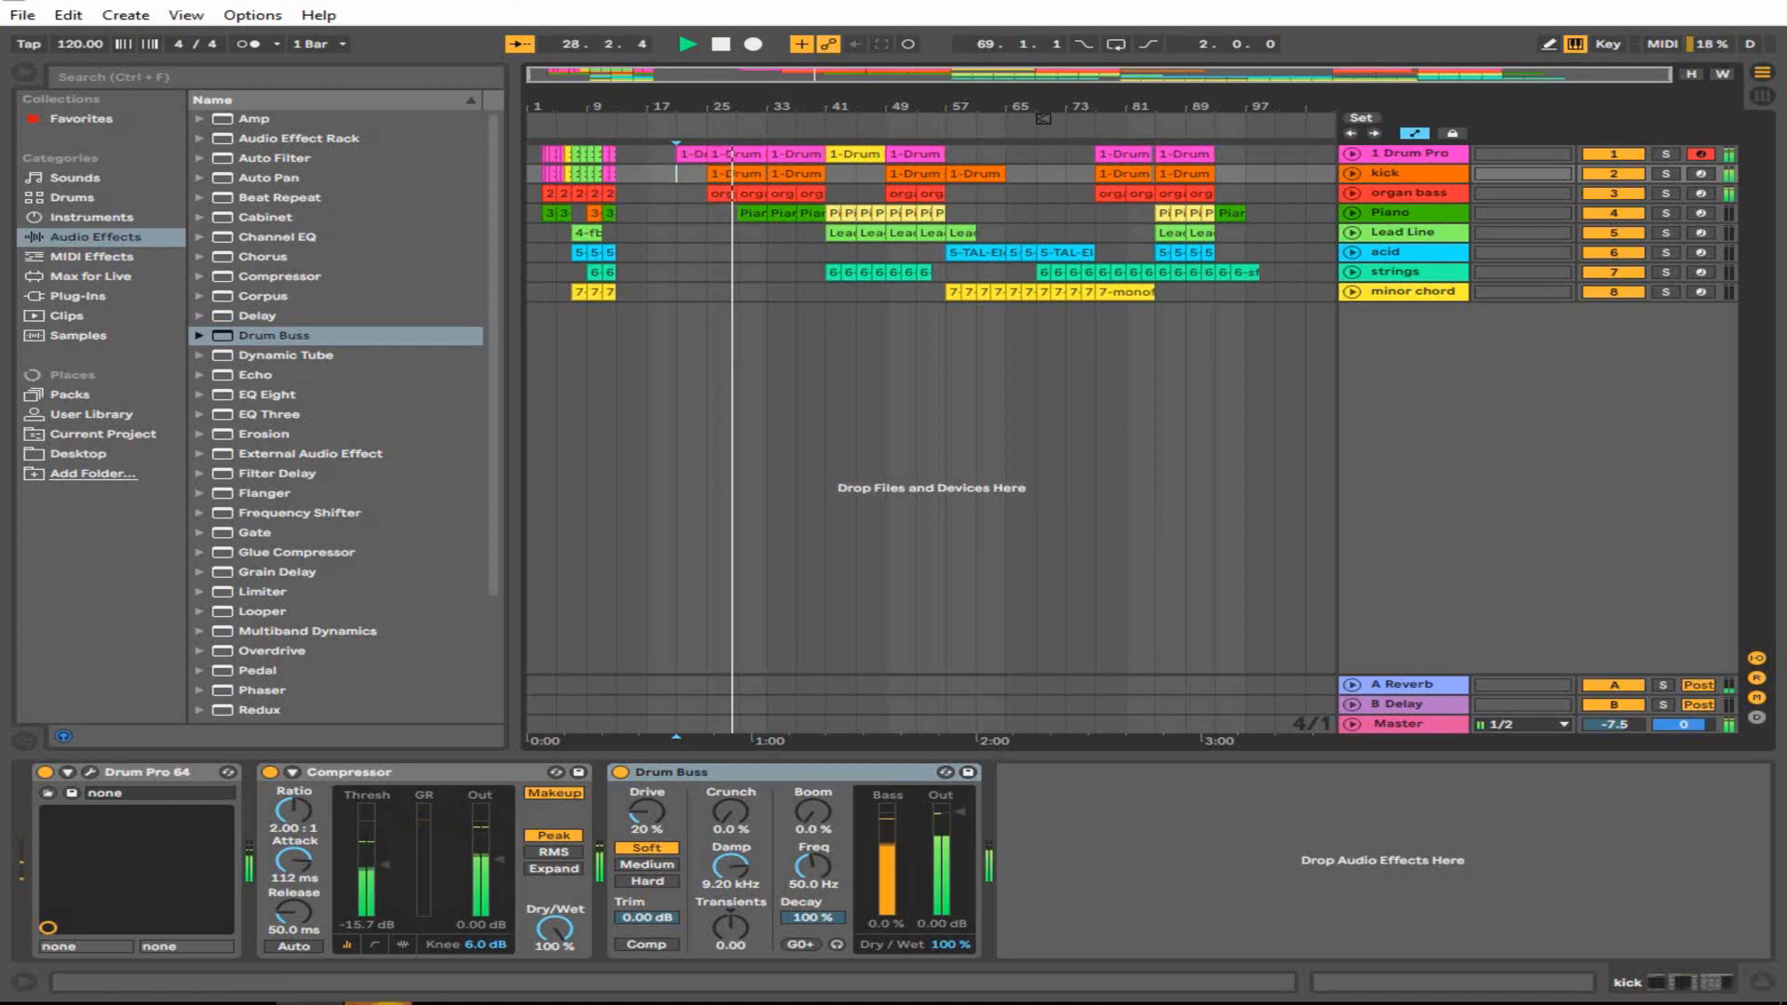
{"action": "mouse_move", "coordinate": [379, 1002]}
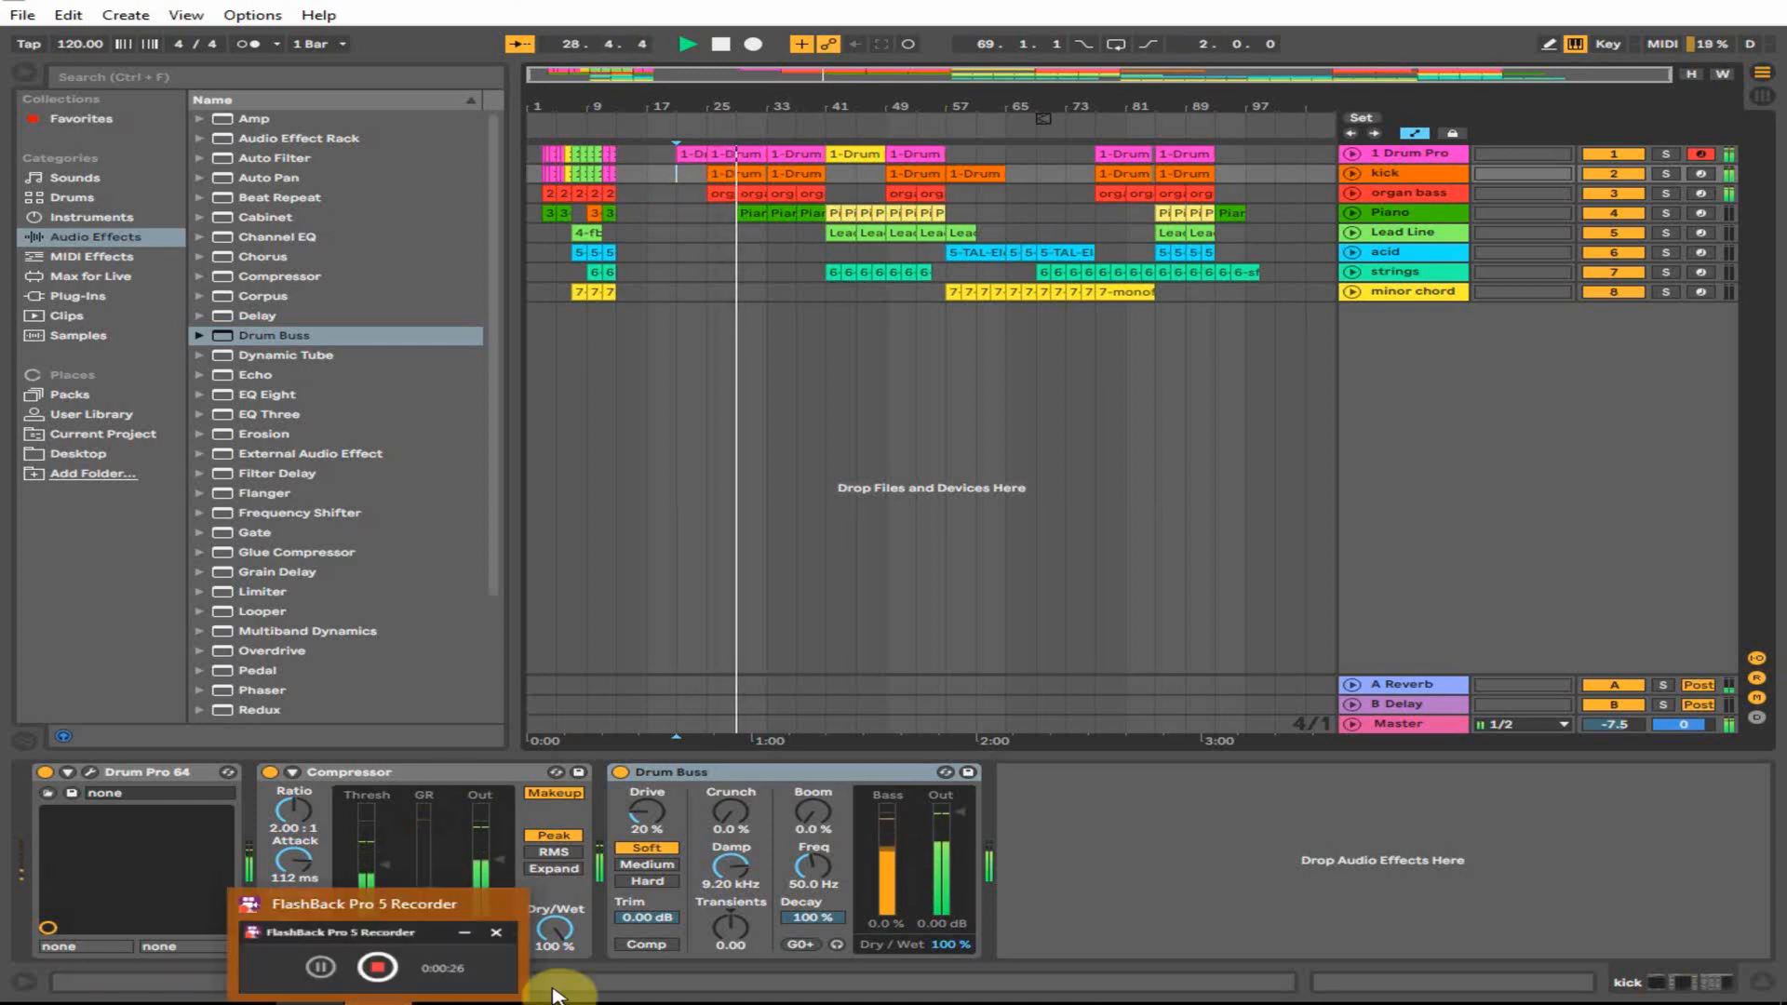
{"action": "left_click", "coordinate": [470, 943]}
{"action": "left_click", "coordinate": [841, 302]}
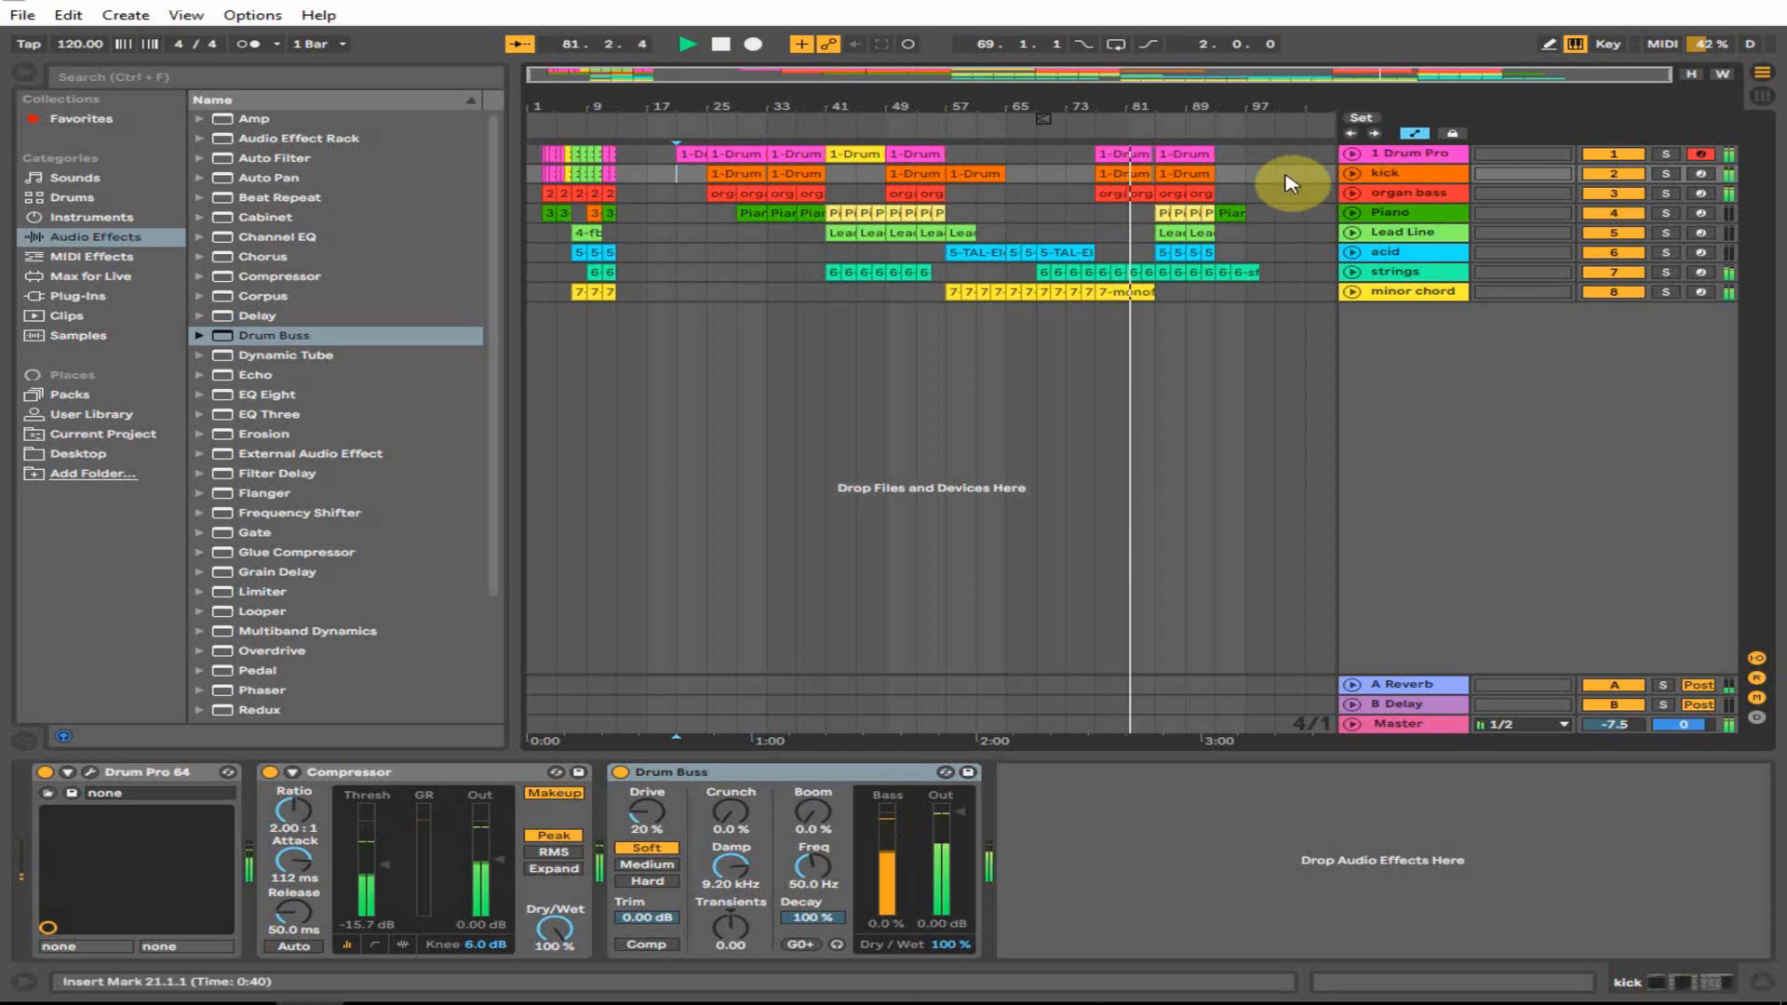
{"action": "left_click_drag", "start_coordinate": [1164, 96], "coordinate": [1092, 100]}
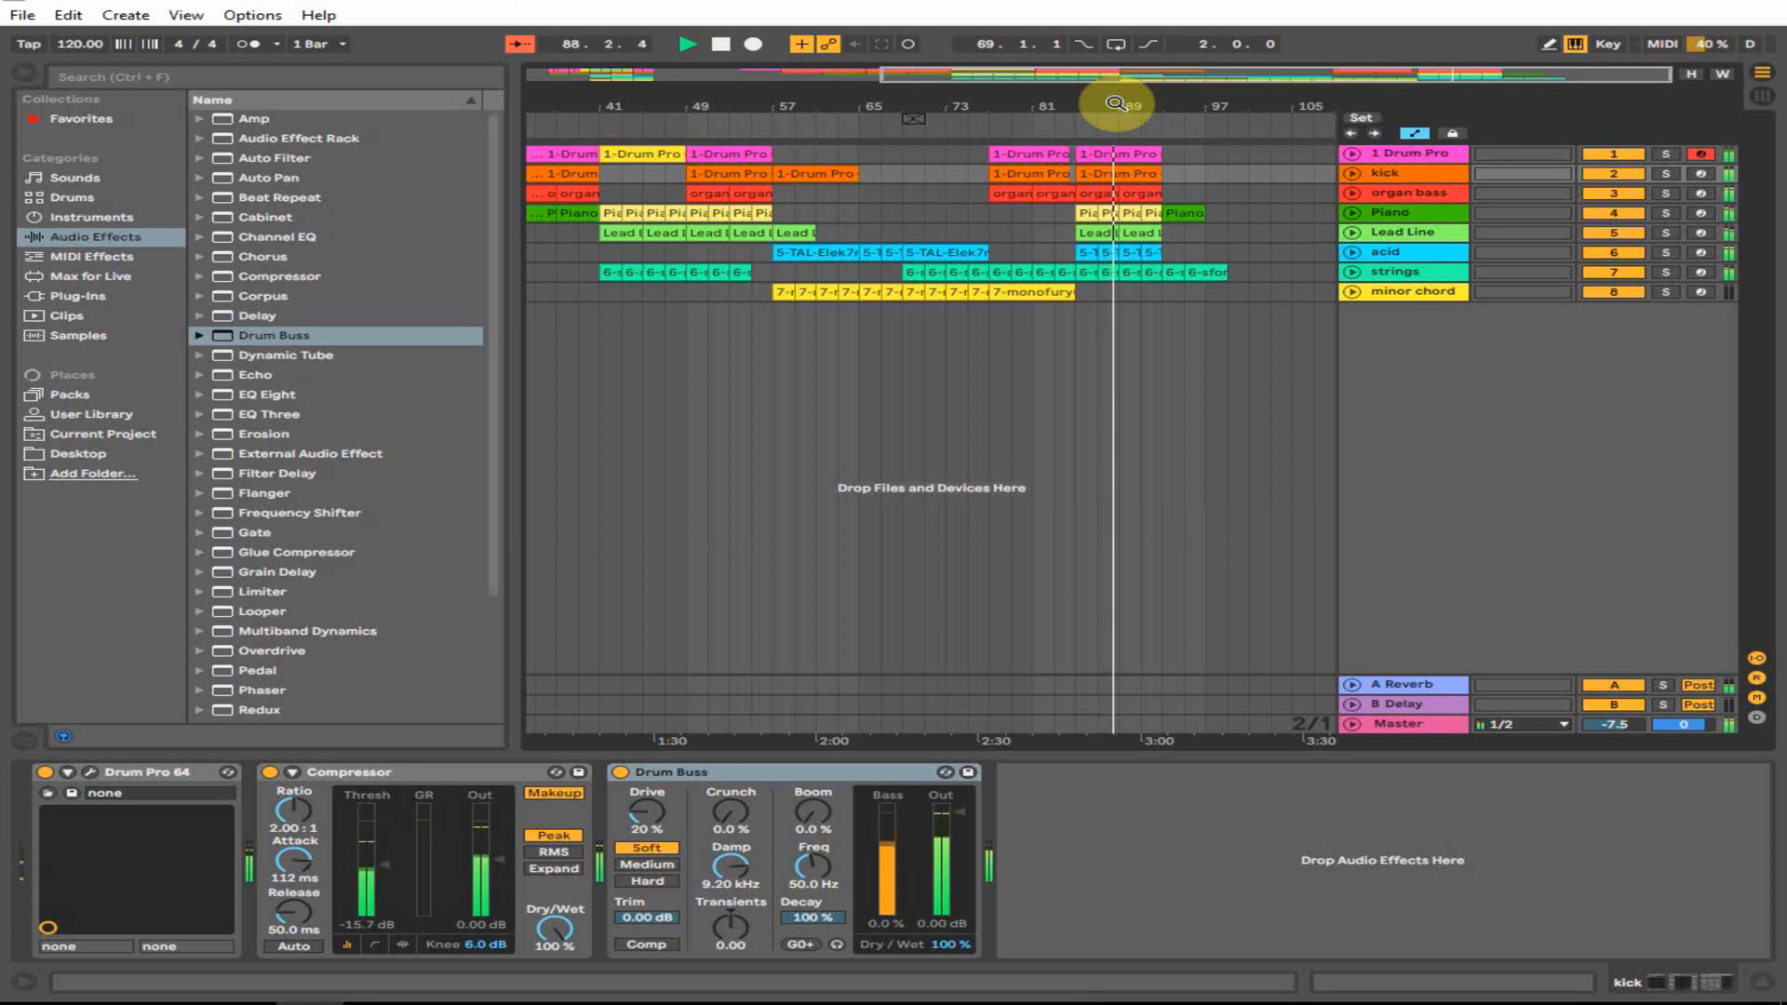
- Lower the acid TAL-Elek7ro synth's filter cutoff to 0.11, then stop playback near bar 98
{"action": "left_click", "coordinate": [1431, 260]}
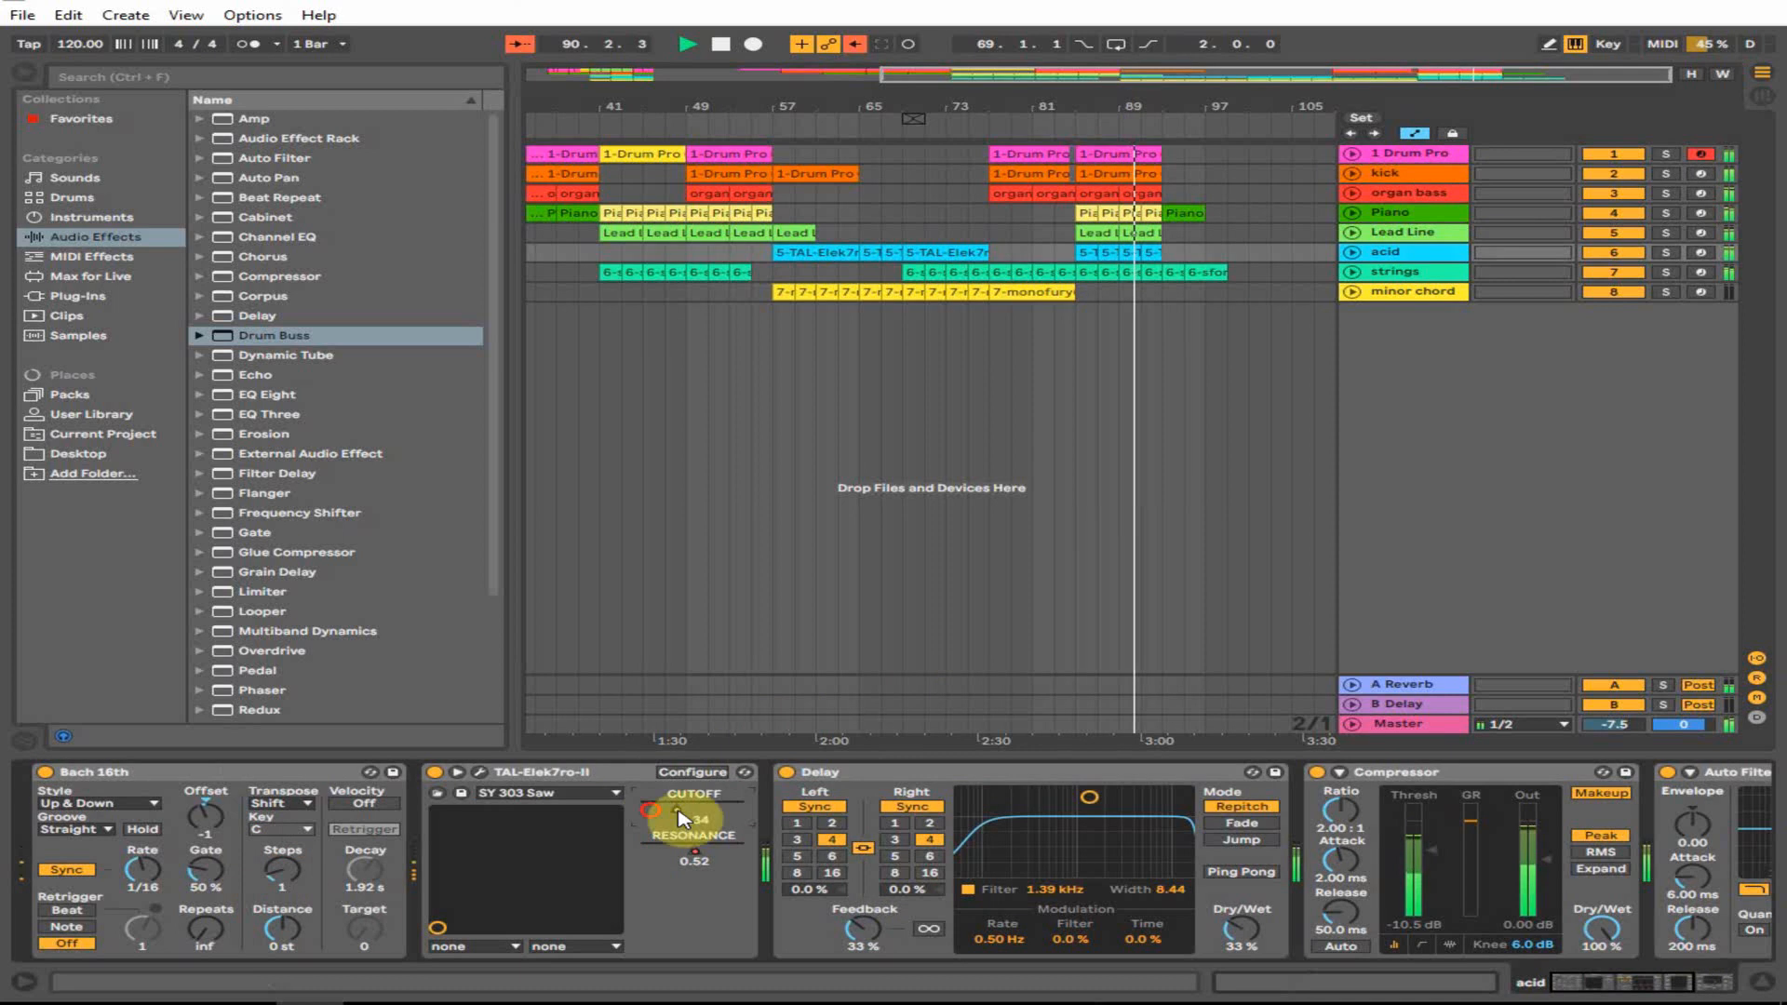
{"action": "left_click_drag", "start_coordinate": [694, 851], "coordinate": [652, 810]}
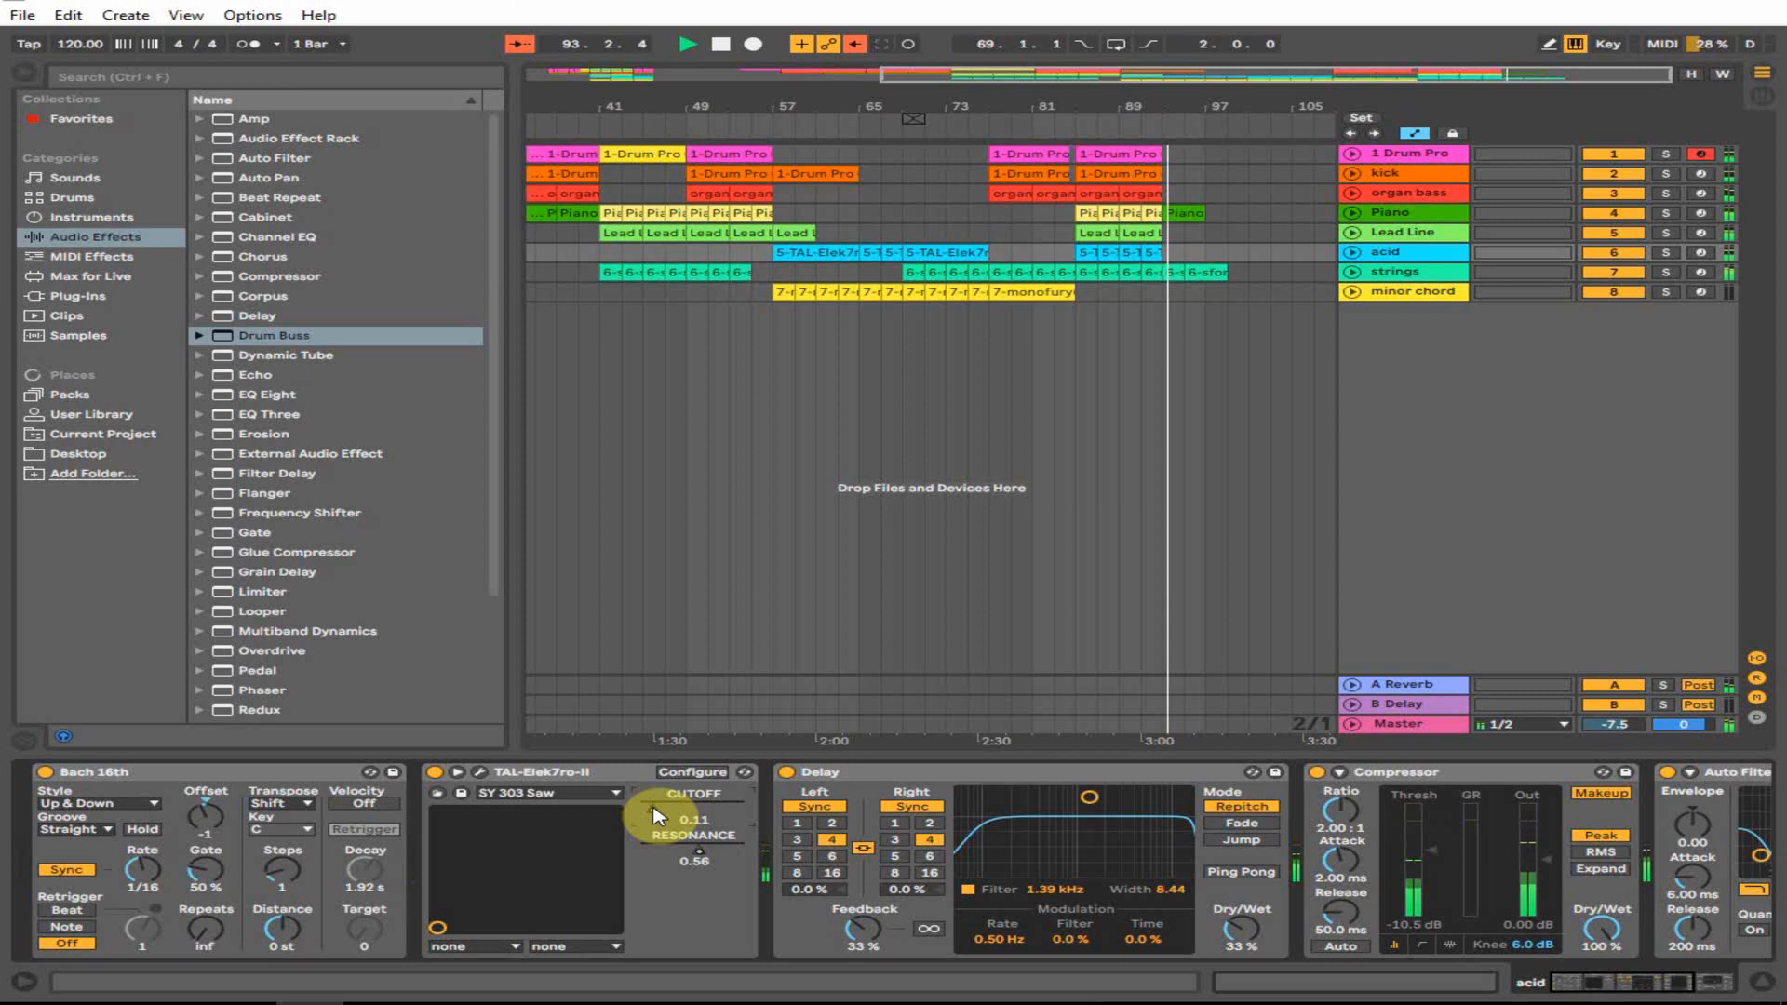
{"action": "left_click", "coordinate": [1216, 103]}
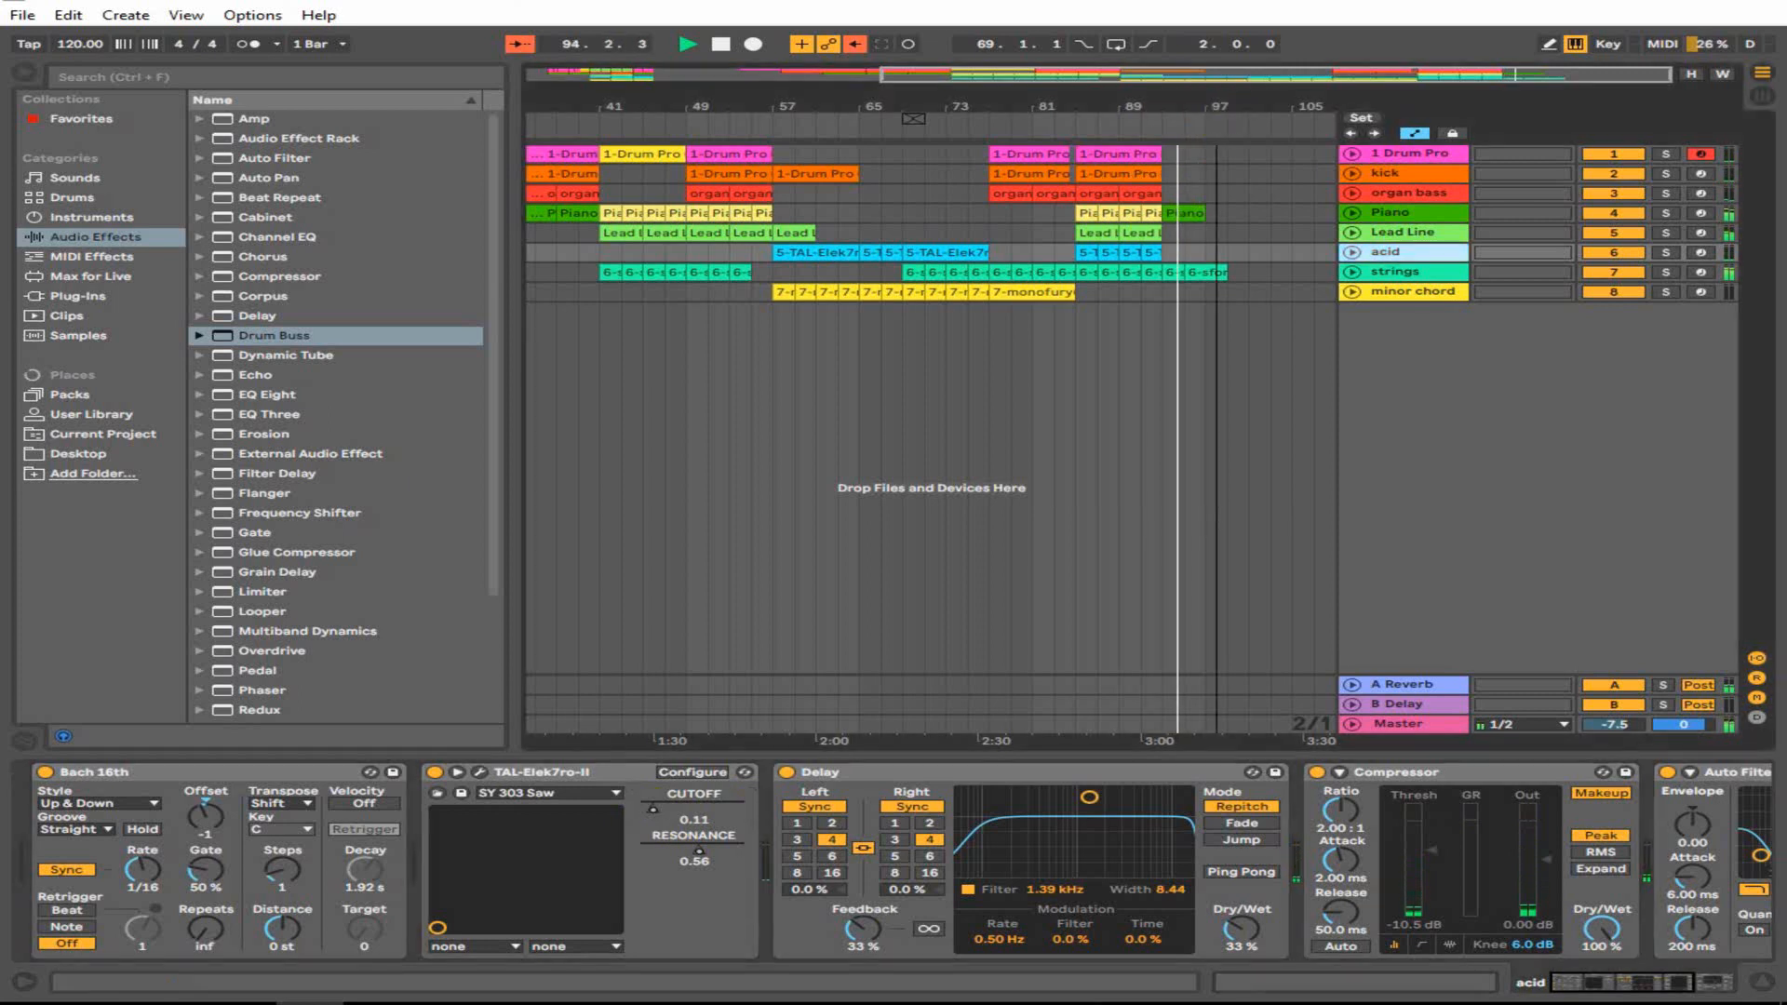
{"action": "left_click_drag", "start_coordinate": [1217, 103], "coordinate": [1122, 103]}
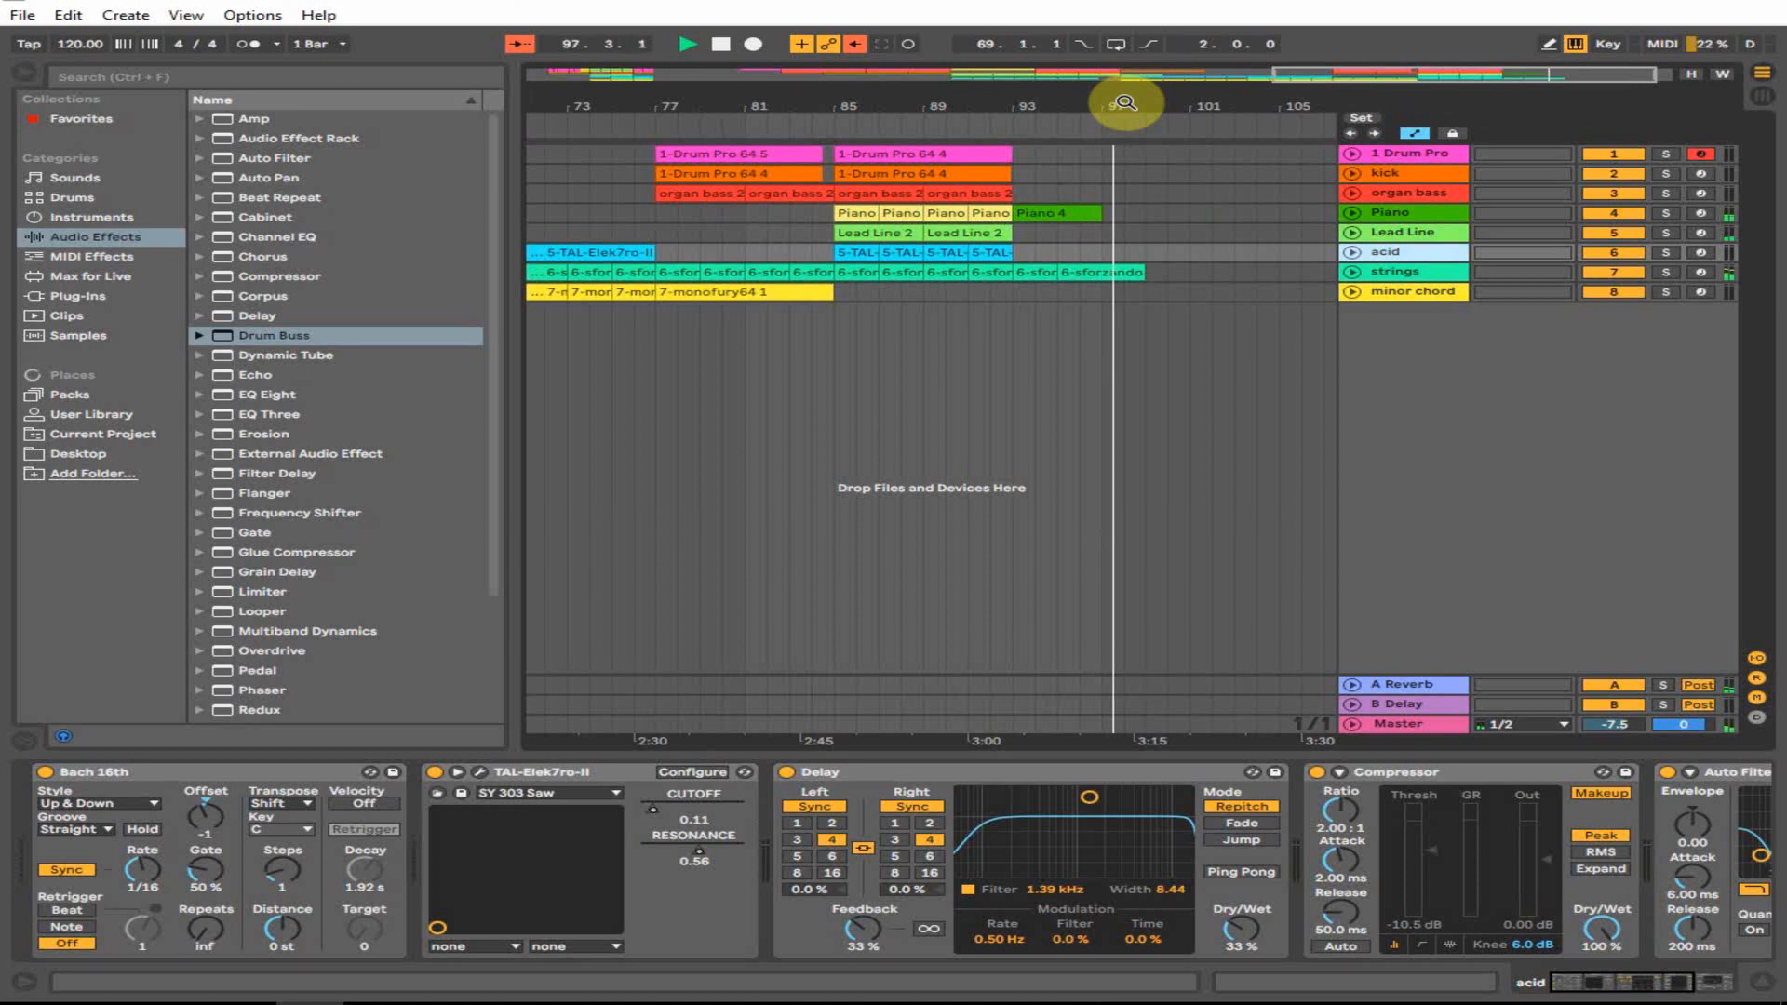
{"action": "key", "text": "space"}
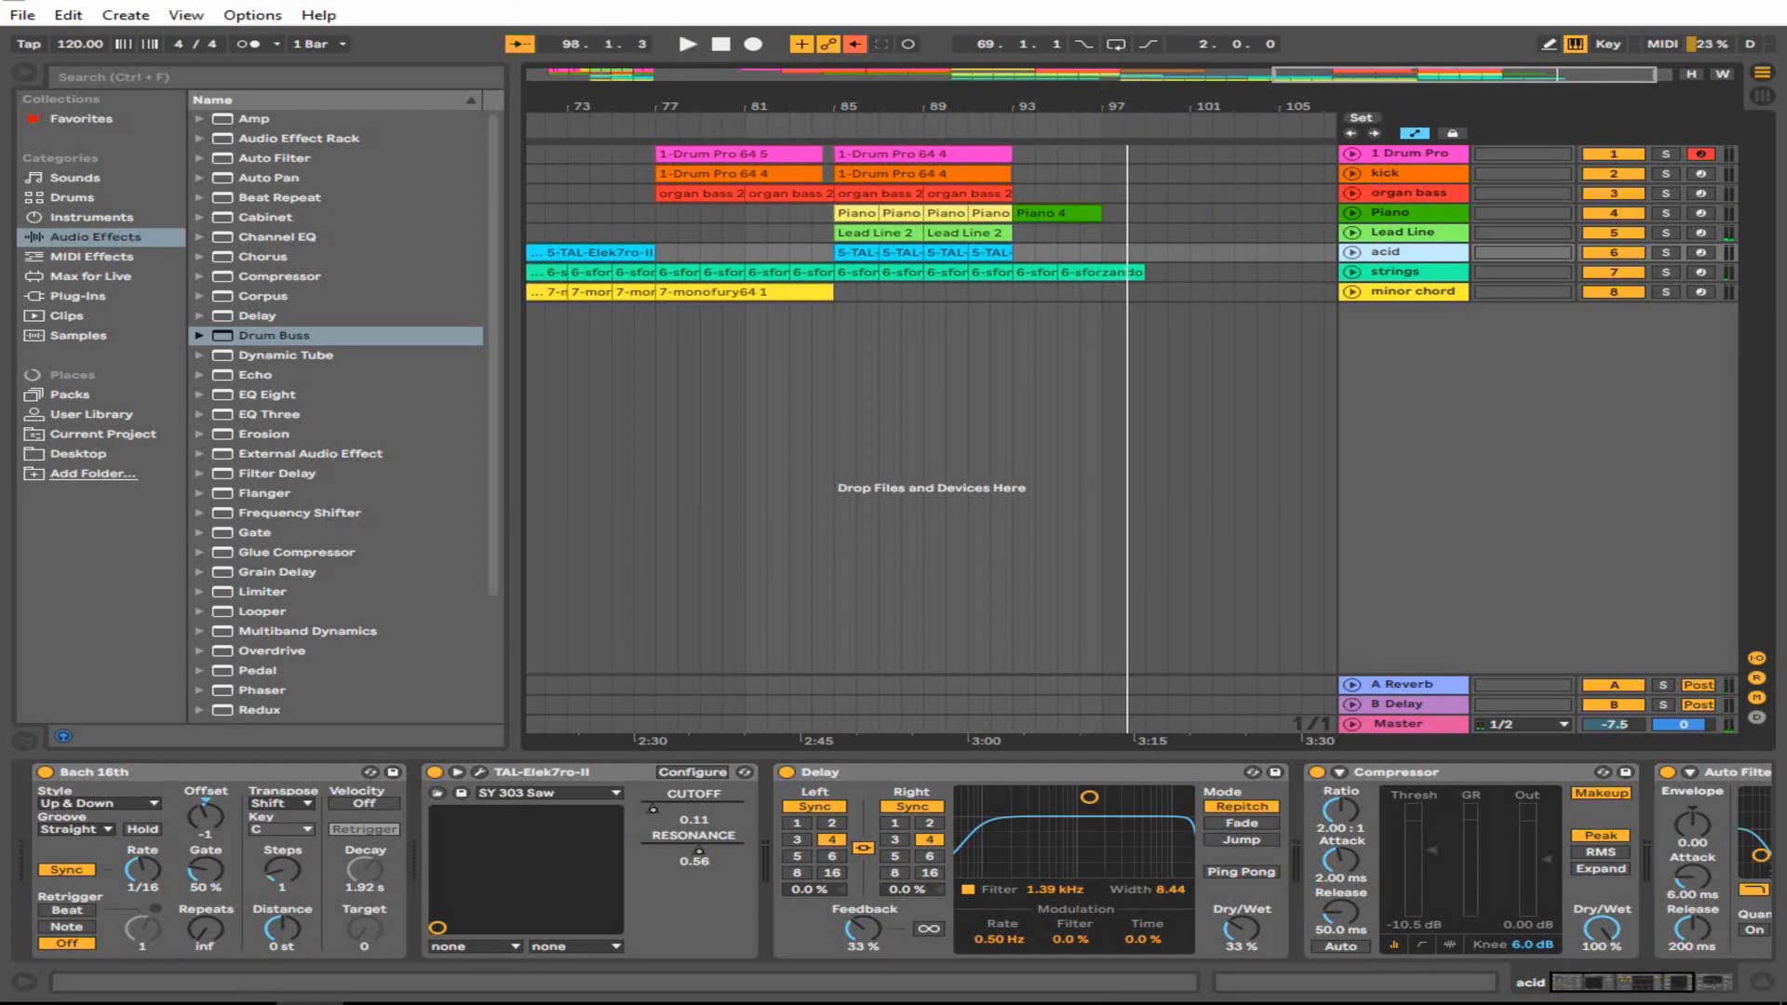
{"action": "left_click_drag", "start_coordinate": [1226, 110], "coordinate": [1226, 98]}
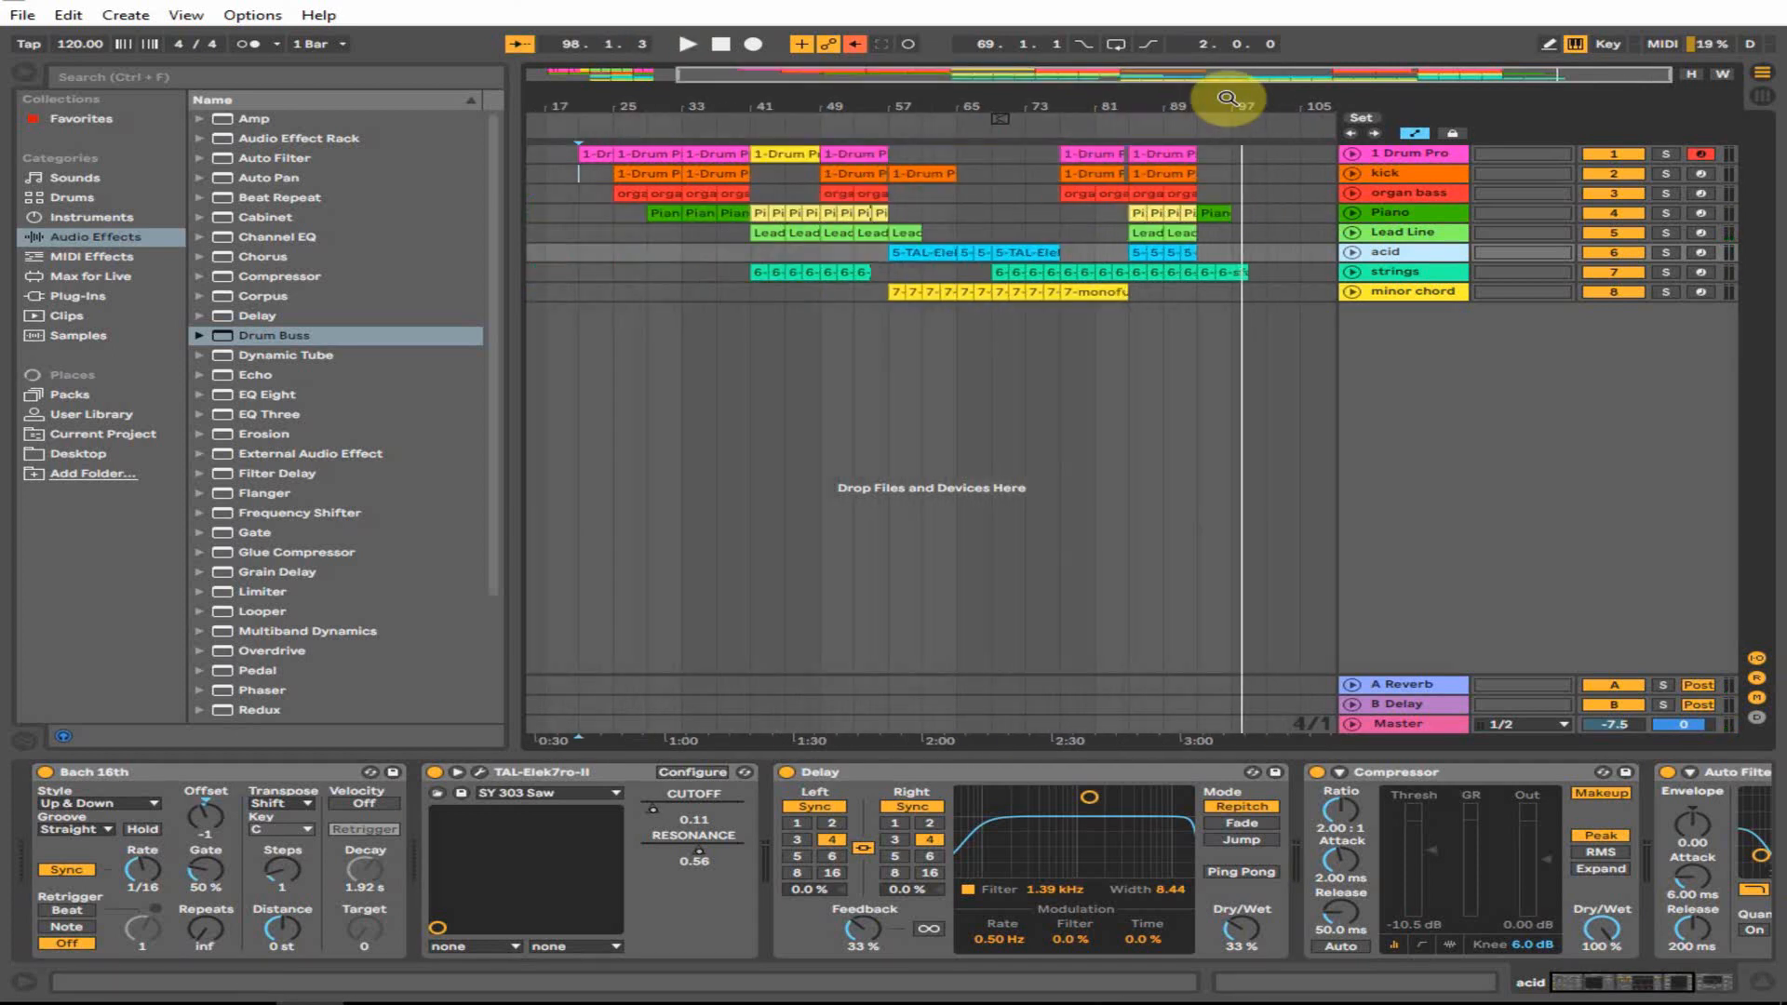